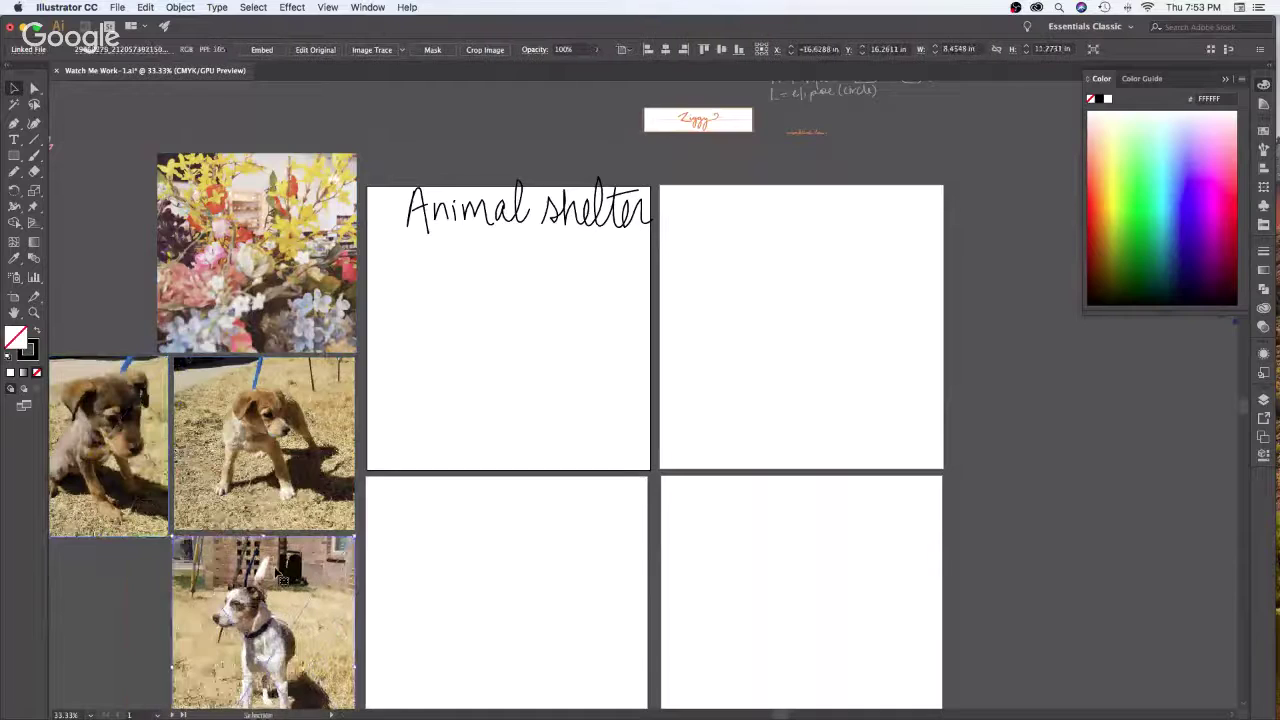
# Scale the three dog photos down together and shift them up beside the "Animal shelter" artboard
pyautogui.moveTo(122, 584); pyautogui.dragTo(237, 482)
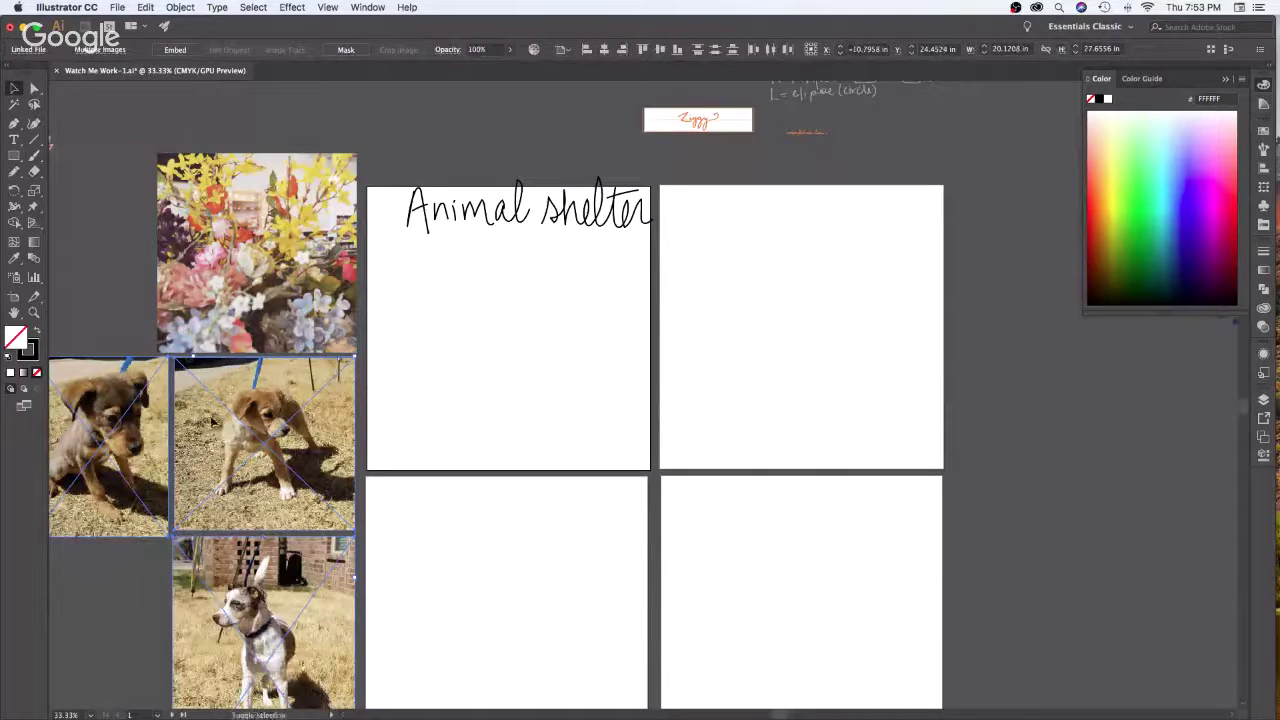
pyautogui.keyDown('shift'); pyautogui.click(196, 373); pyautogui.keyUp('shift')
pyautogui.moveTo(197, 372); pyautogui.dragTo(196, 465)
pyautogui.moveTo(274, 552); pyautogui.dragTo(316, 315)
pyautogui.click(473, 352)
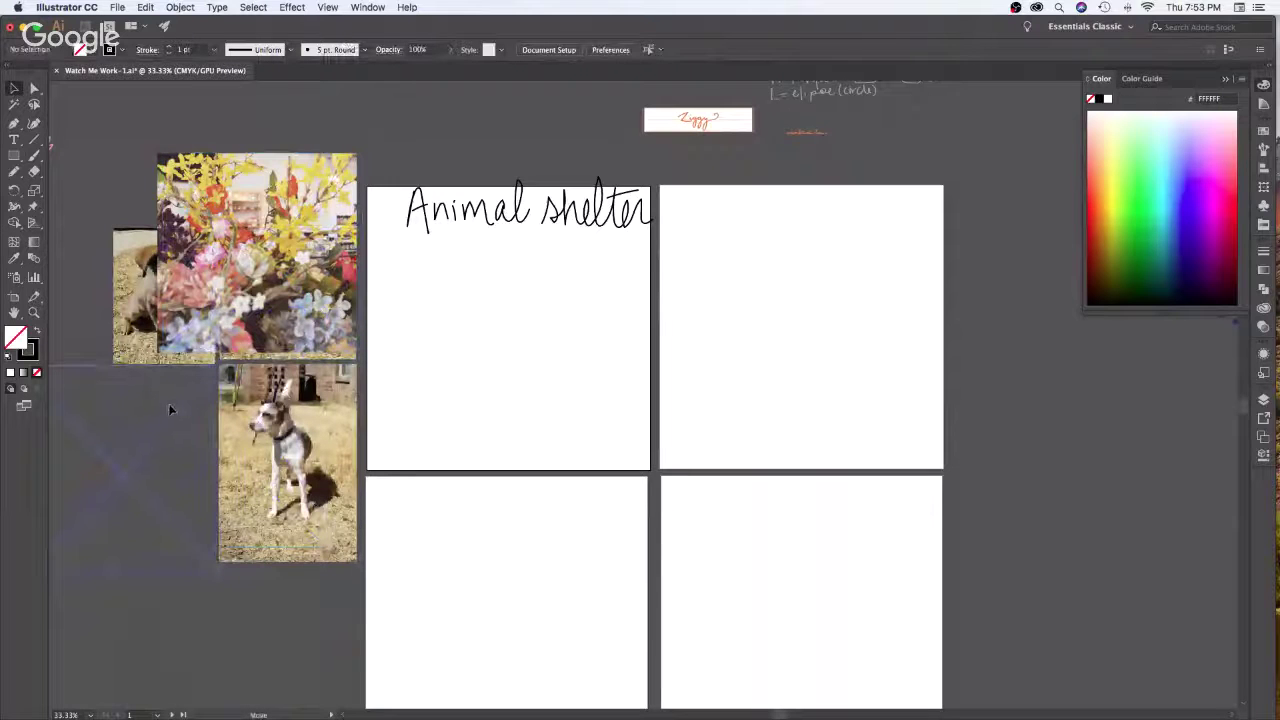
# Scale the flower photo down to about 9.5 in square and place it beneath the dark brown puppy photo
pyautogui.moveTo(280, 304); pyautogui.dragTo(136, 520)
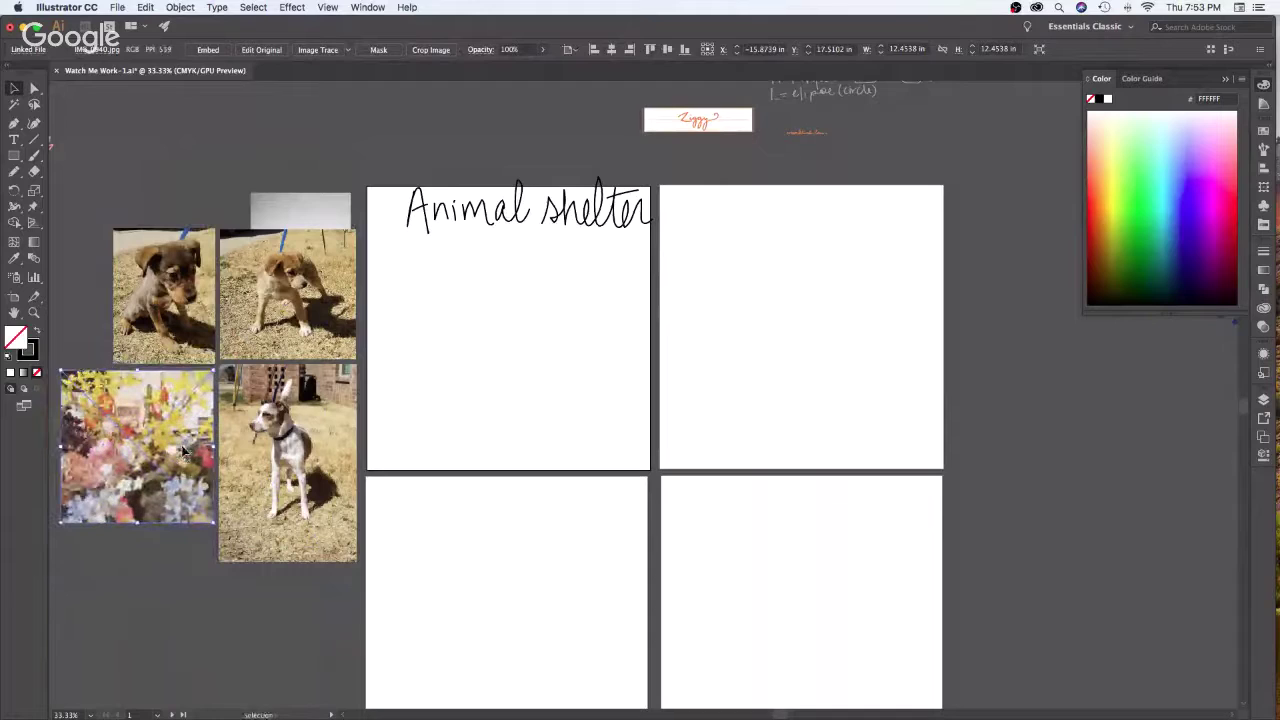
pyautogui.press('super+z')
pyautogui.click(565, 444)
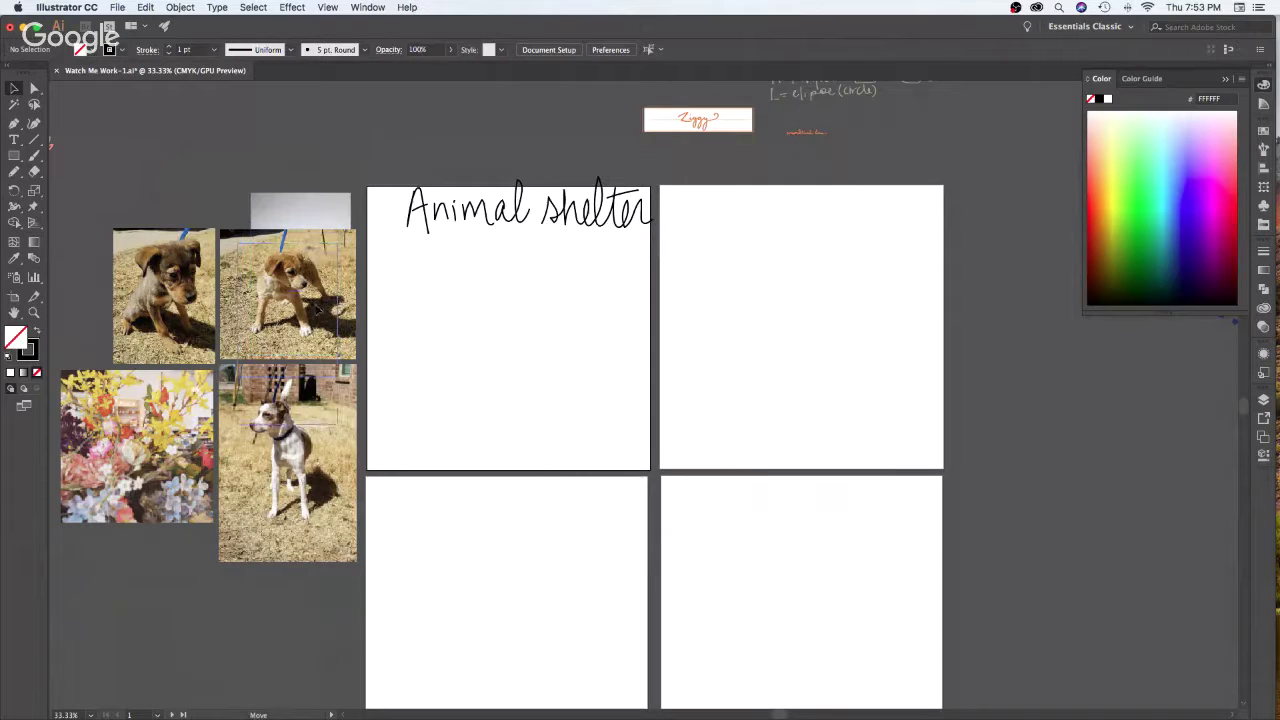
# Move the grey-background image behind the dog photos out of the way, below and to the left of the flower photo
pyautogui.moveTo(317, 308); pyautogui.dragTo(59, 605)
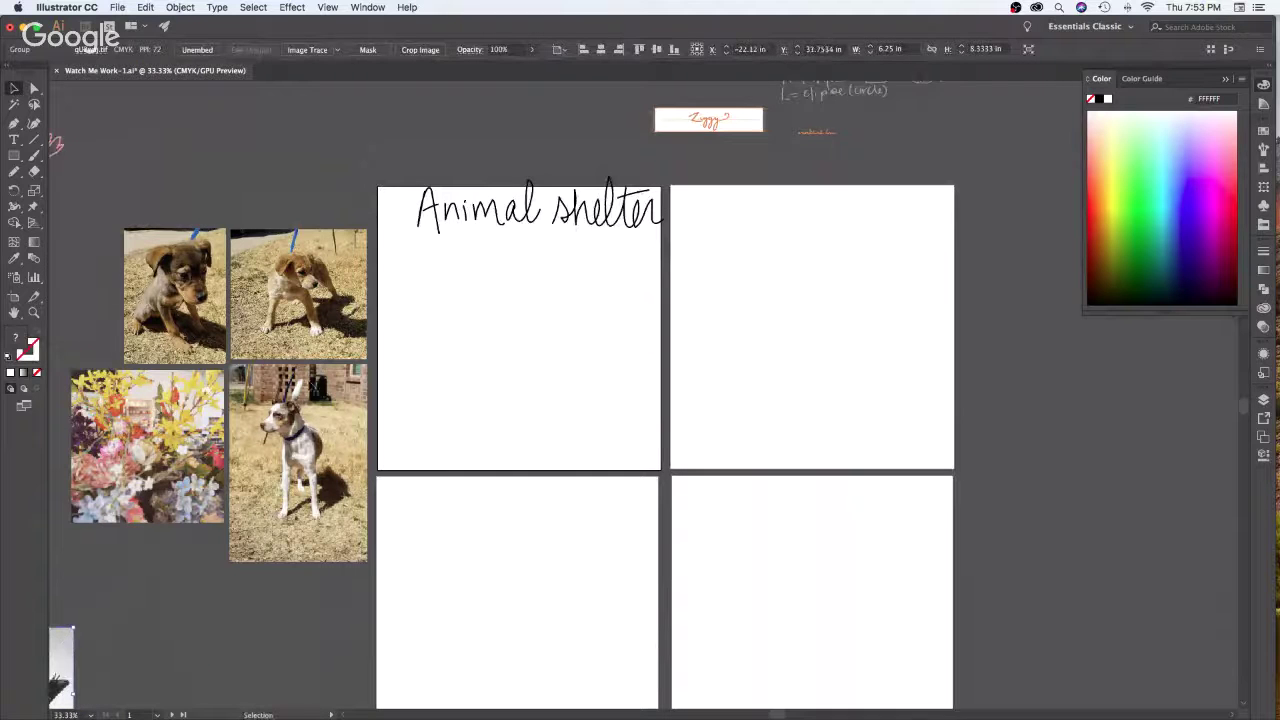
pyautogui.moveTo(500, 357); pyautogui.dragTo(479, 327)
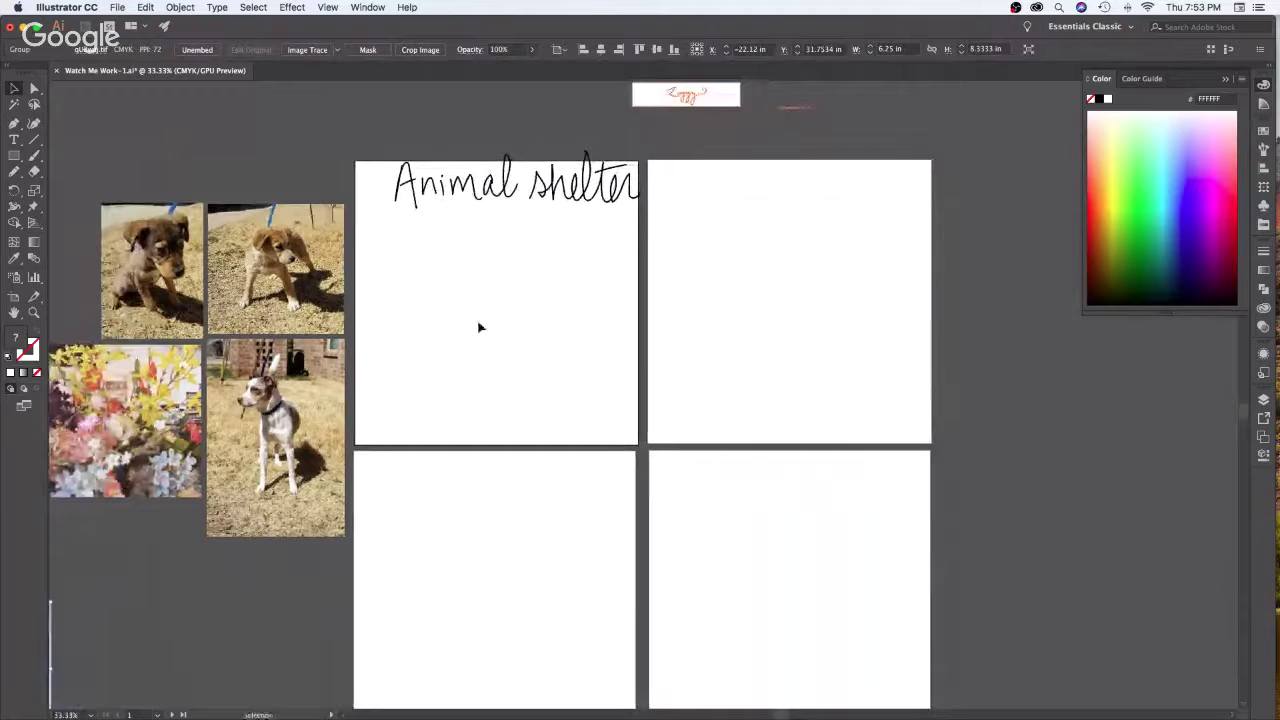
pyautogui.click(586, 326)
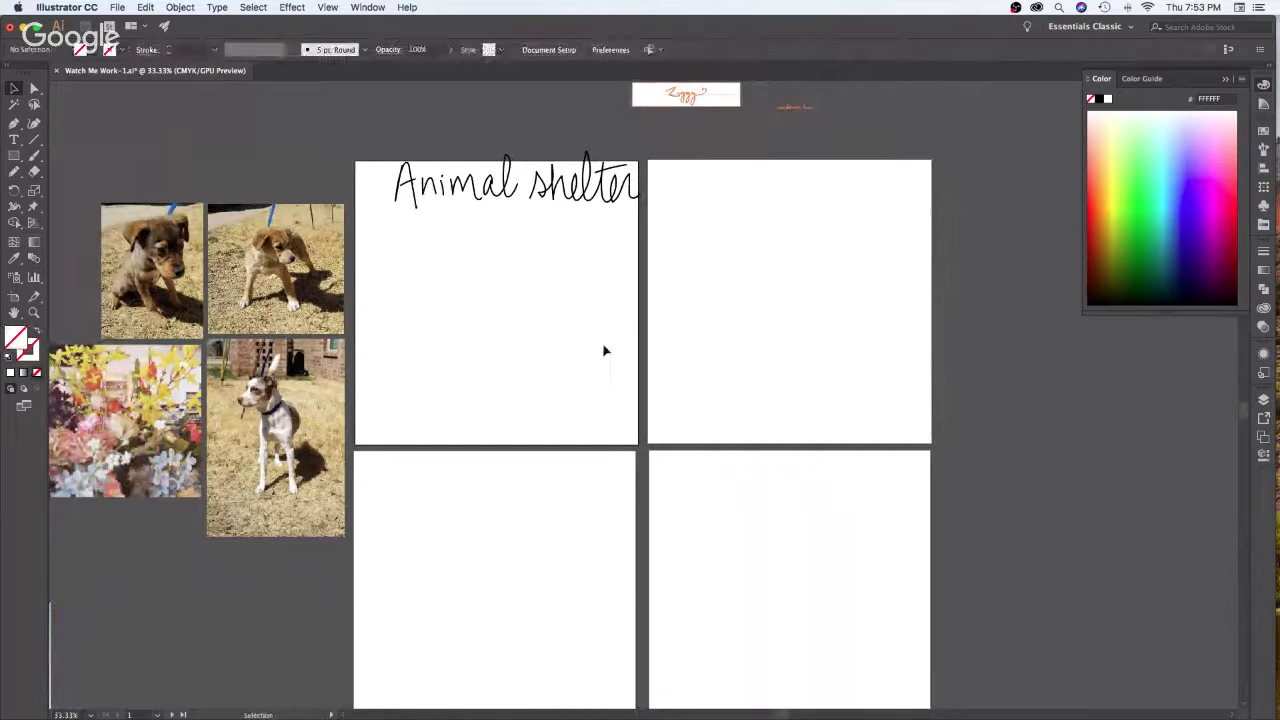
# Group the "Animal shelter" lettering and scale it proportionally to about 12.4 in wide so it fits within the artboard
pyautogui.click(391, 209)
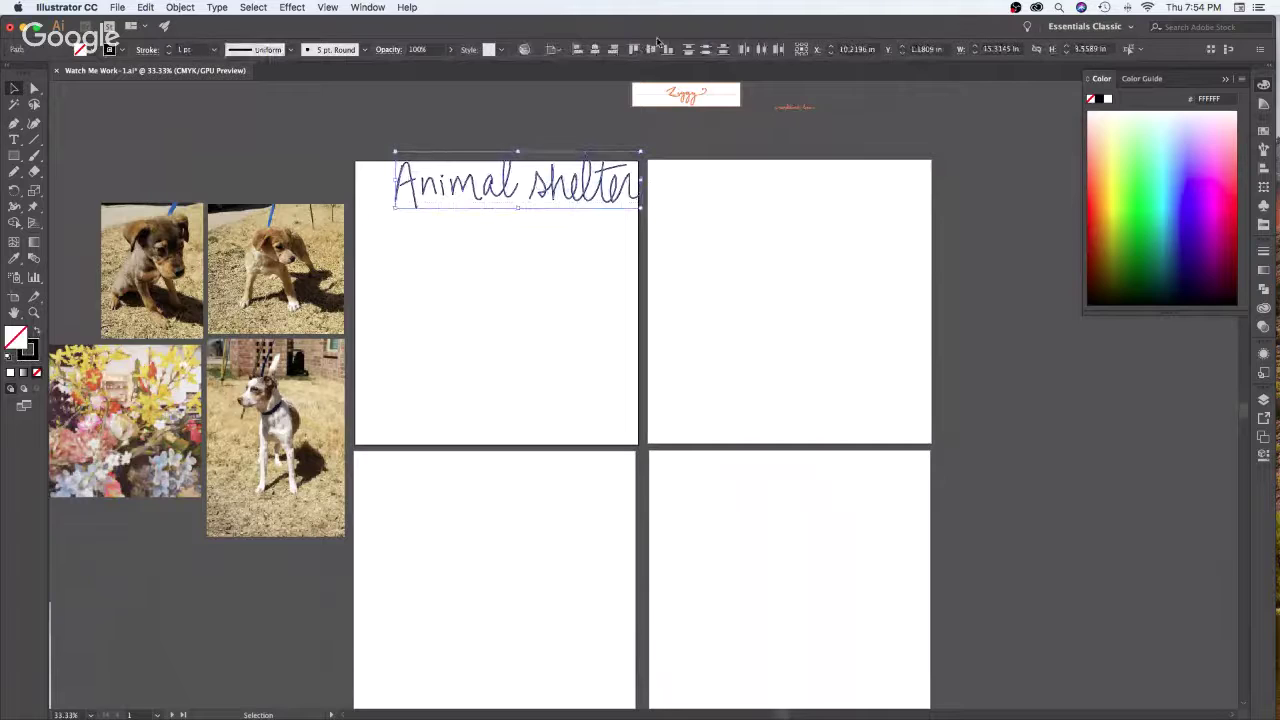
pyautogui.press('super+g')
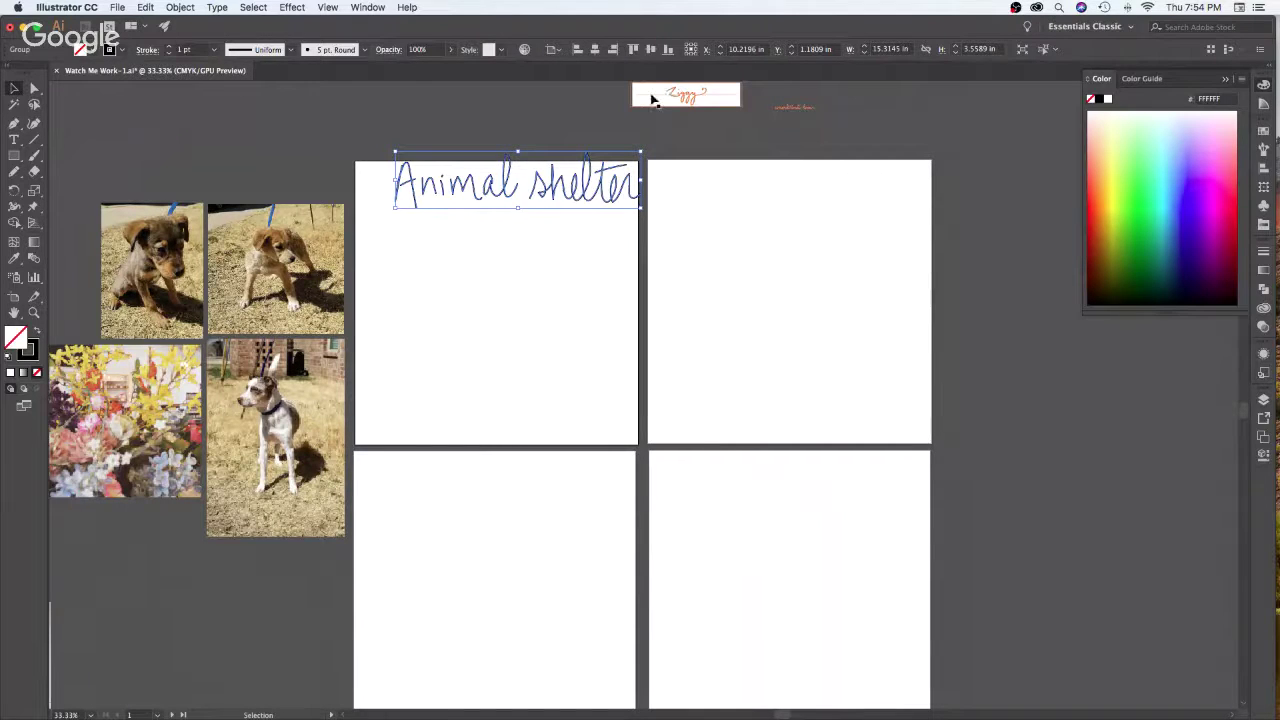
pyautogui.click(669, 286)
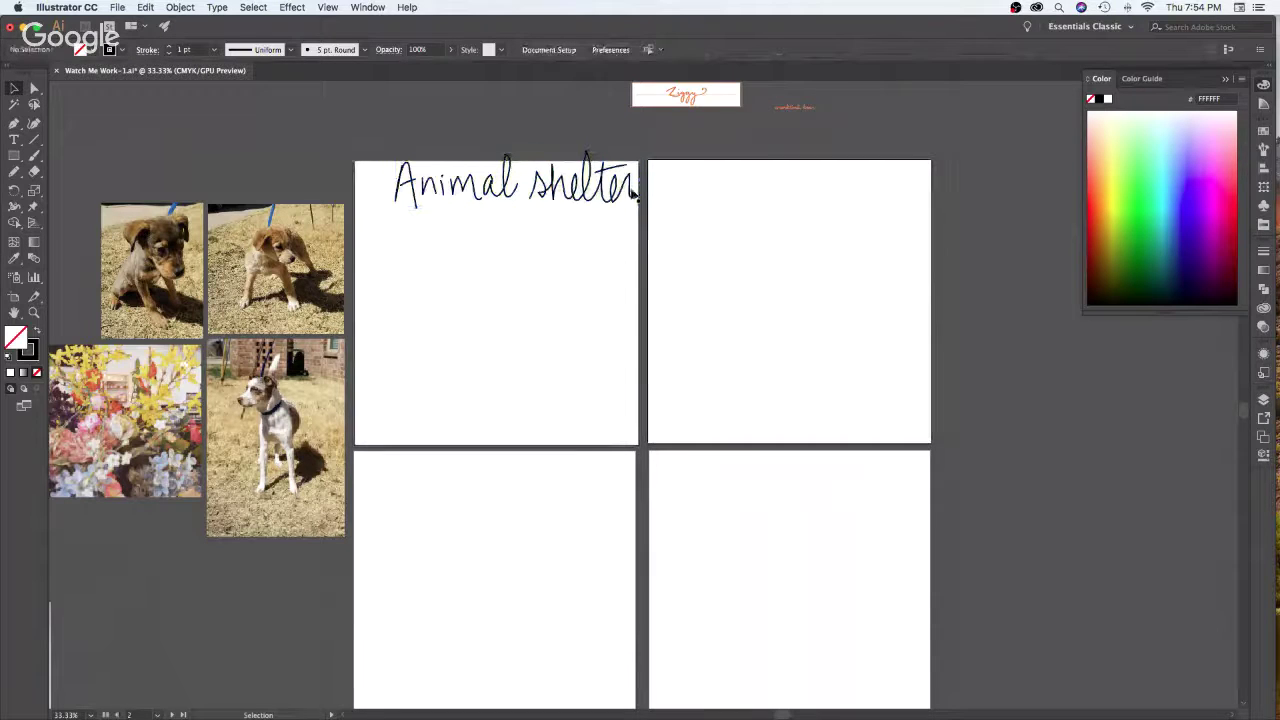
pyautogui.moveTo(657, 171)
pyautogui.mouseDown()
pyautogui.moveTo(566, 128)
pyautogui.moveTo(529, 160)
pyautogui.mouseUp()
pyautogui.click(654, 180)
# Centre the "Animal shelter" lettering horizontally on its artboard
pyautogui.click(508, 210)
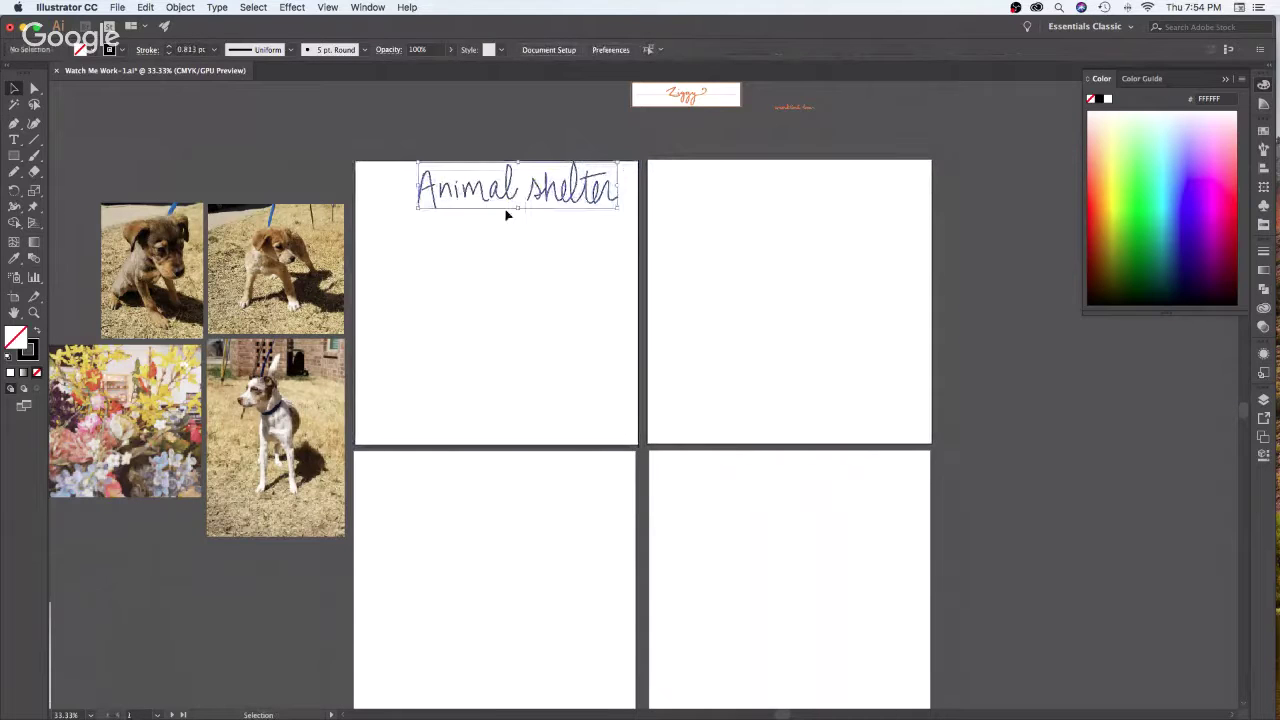
pyautogui.click(595, 49)
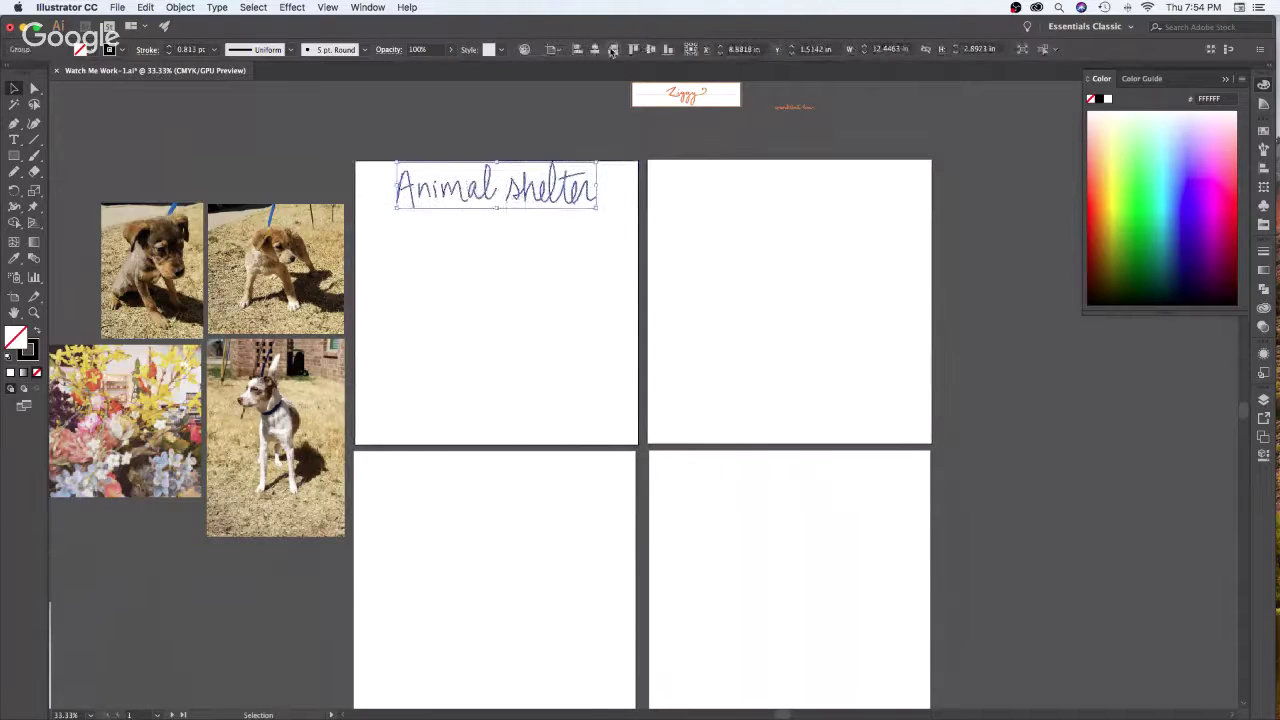
pyautogui.click(648, 276)
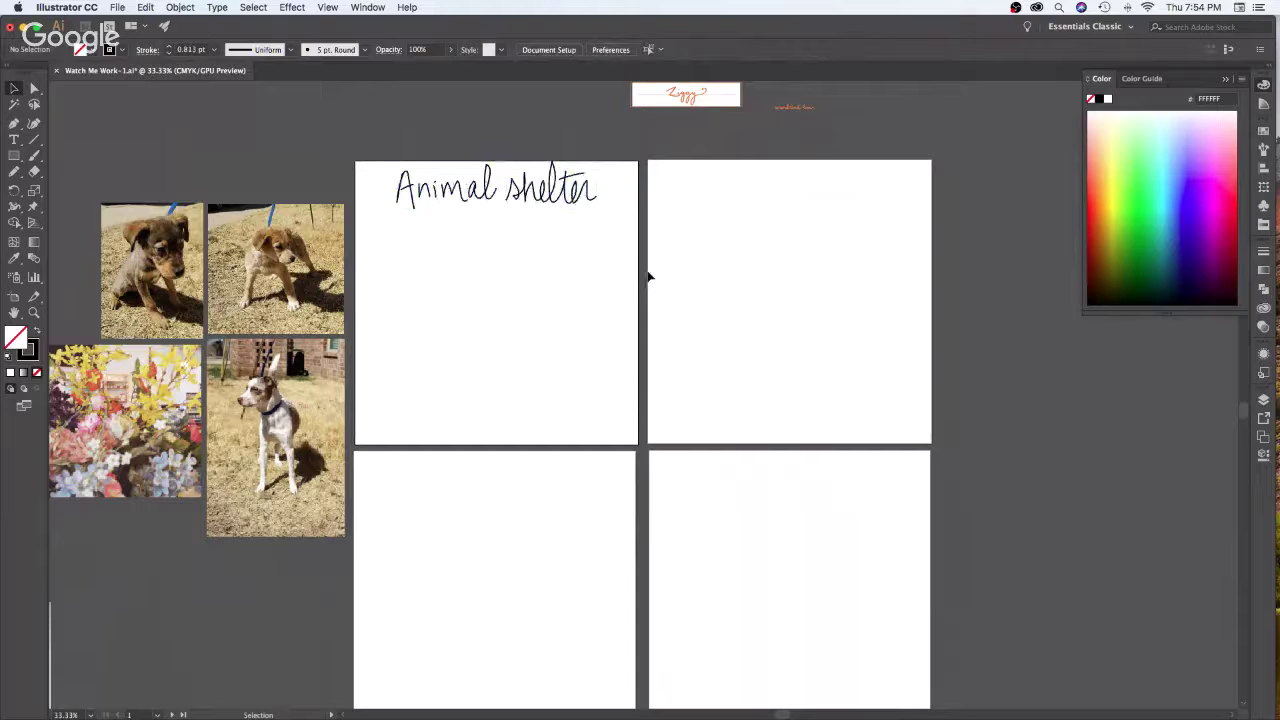
pyautogui.click(590, 190)
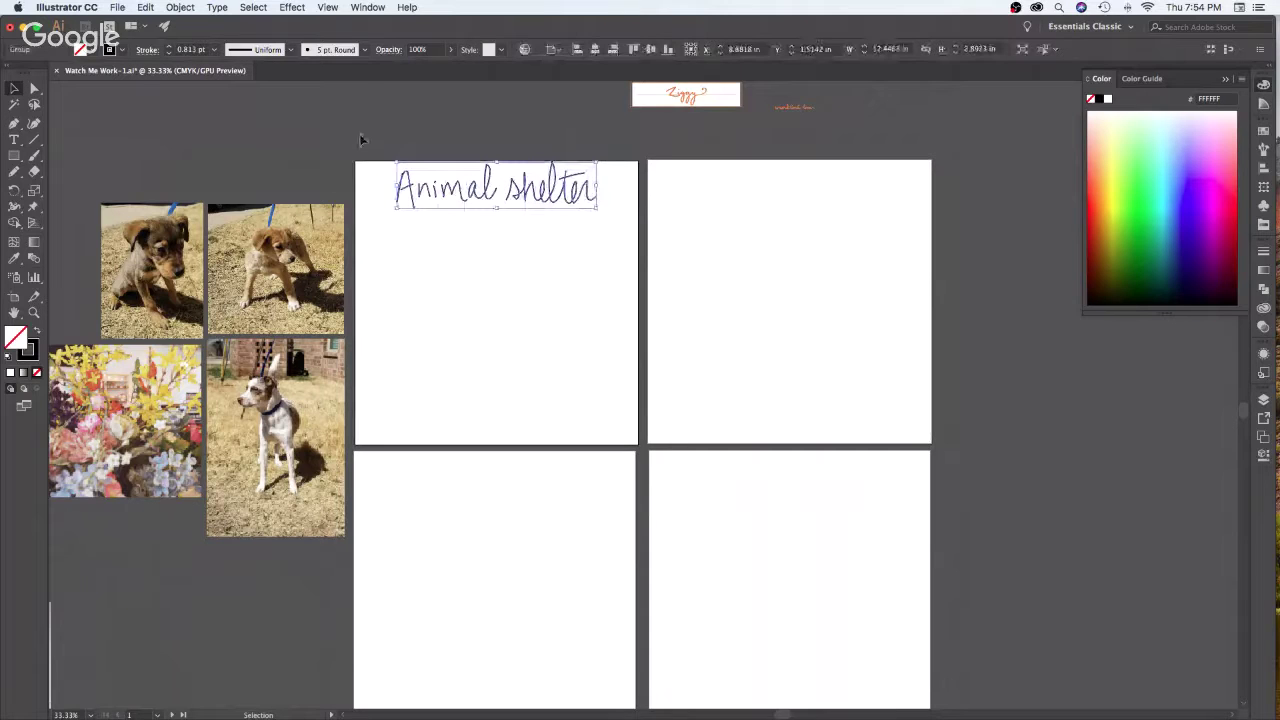
# Place the dark brown puppy photo on the artboard under the lettering and shift the flower photo up beside the tan puppy photo
pyautogui.moveTo(156, 268); pyautogui.dragTo(487, 326)
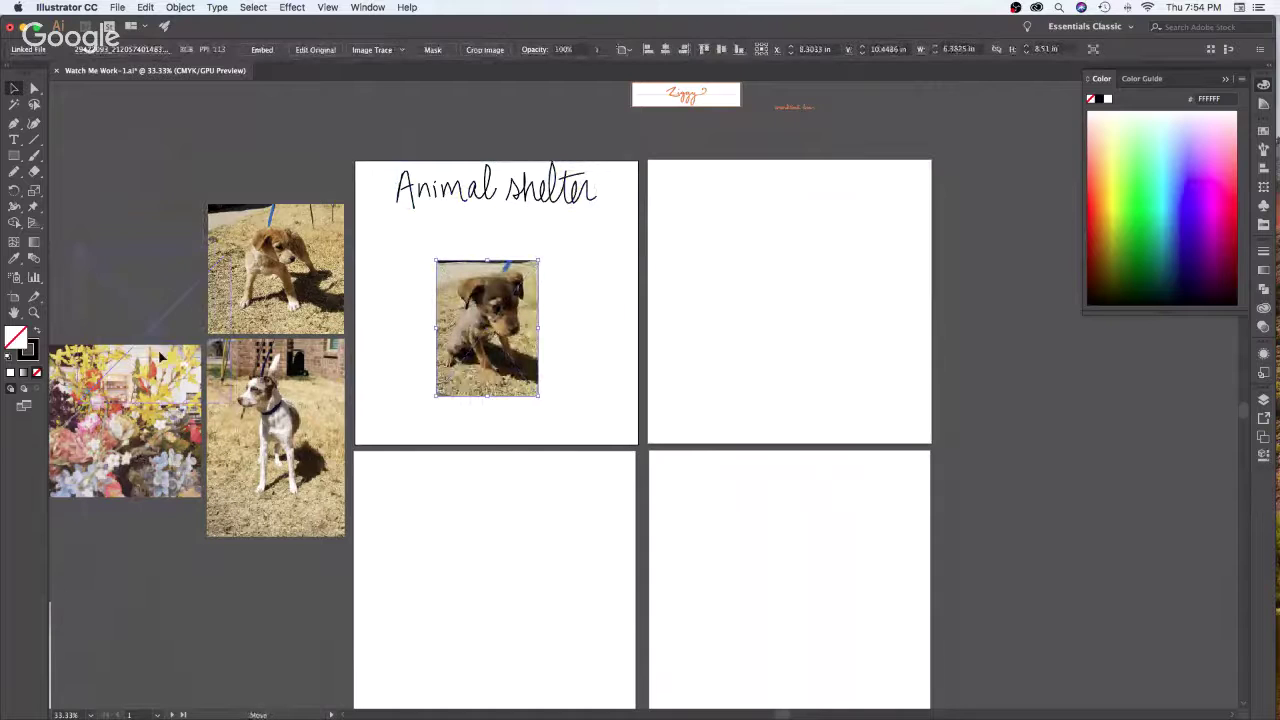
pyautogui.moveTo(160, 353); pyautogui.dragTo(125, 317)
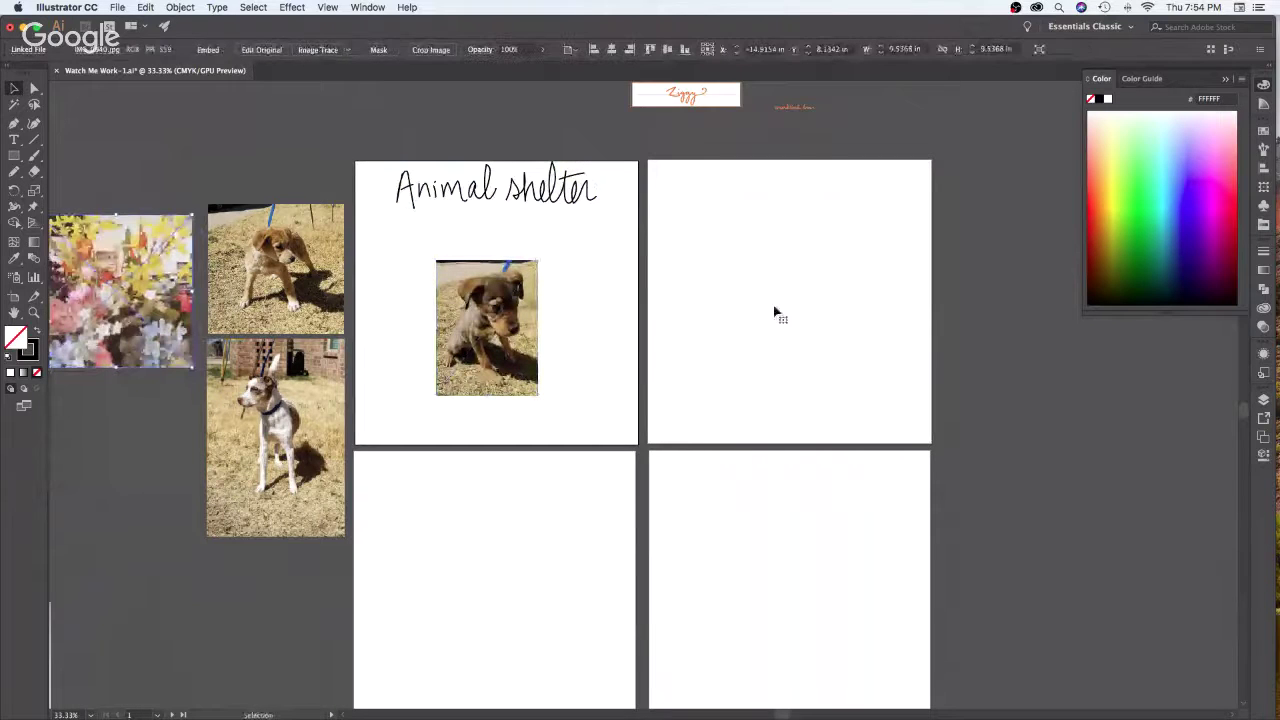
# Switch to Chrome, examine the people and pet portraits on the portfolio page for style reference, and return to Illustrator
pyautogui.press('super+Tab')
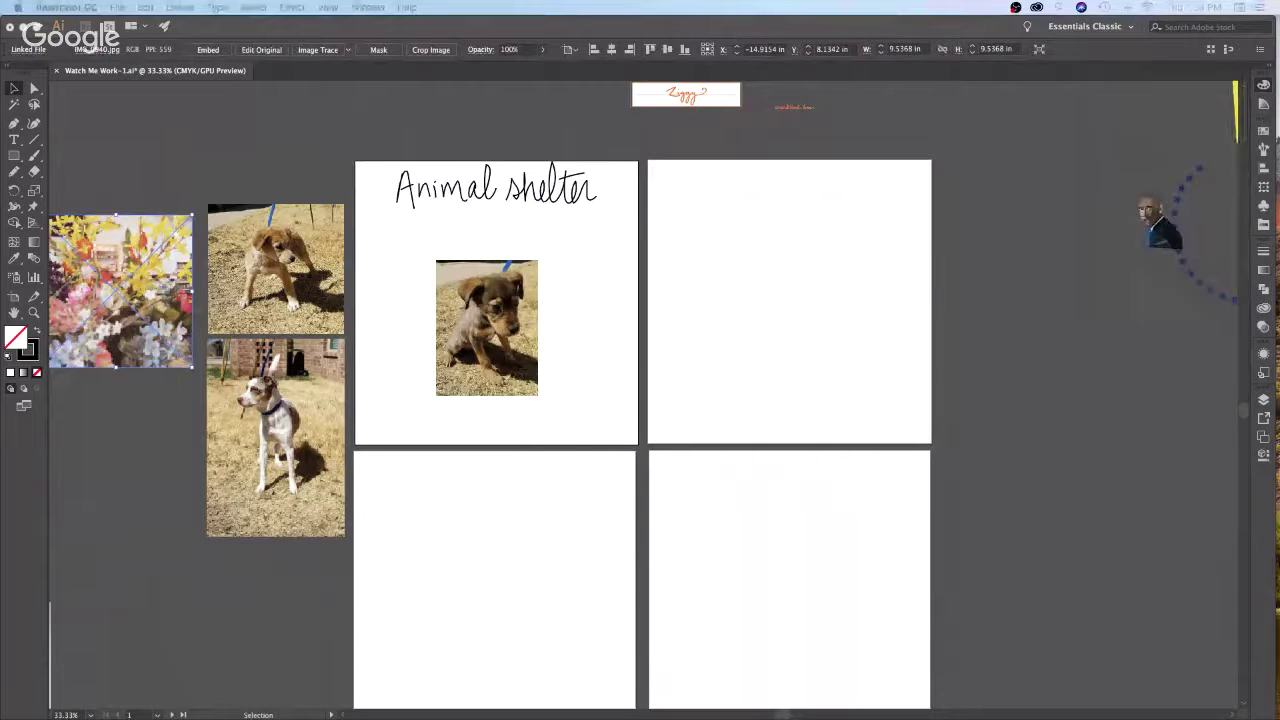
pyautogui.press('super+Tab')
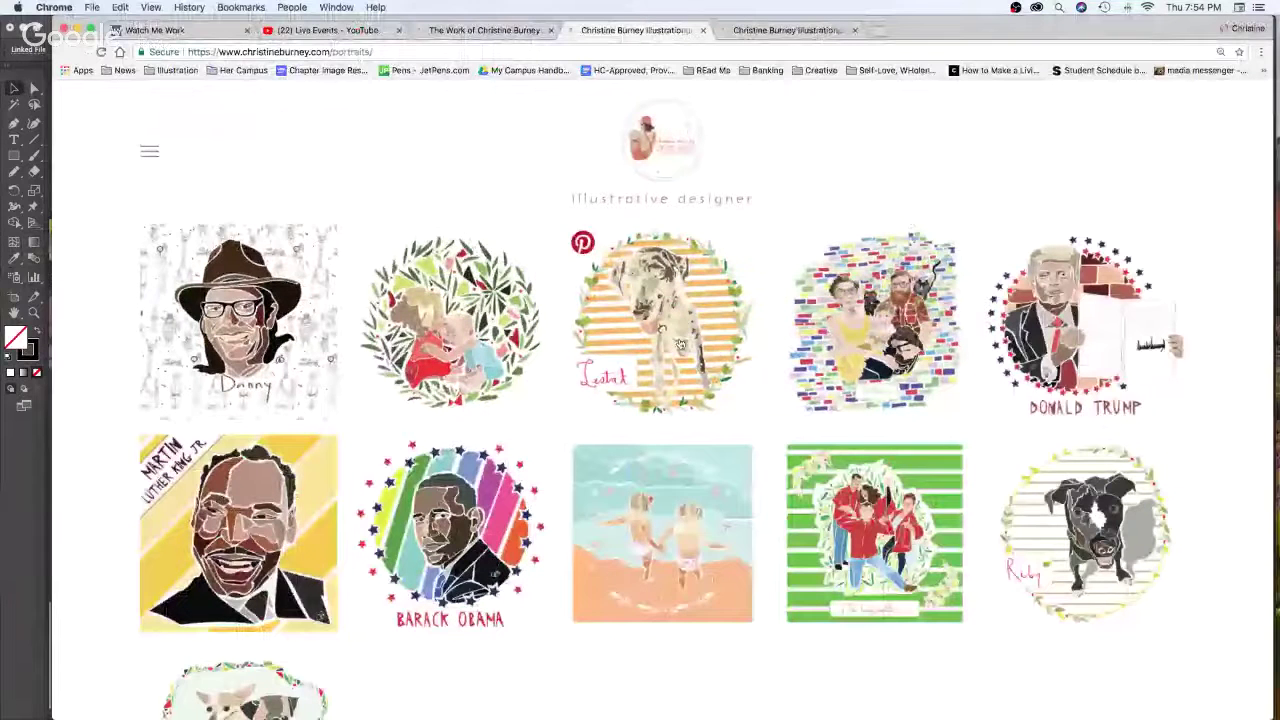
pyautogui.scroll(-1, 680, 345)
pyautogui.scroll(-3, 784, 358)
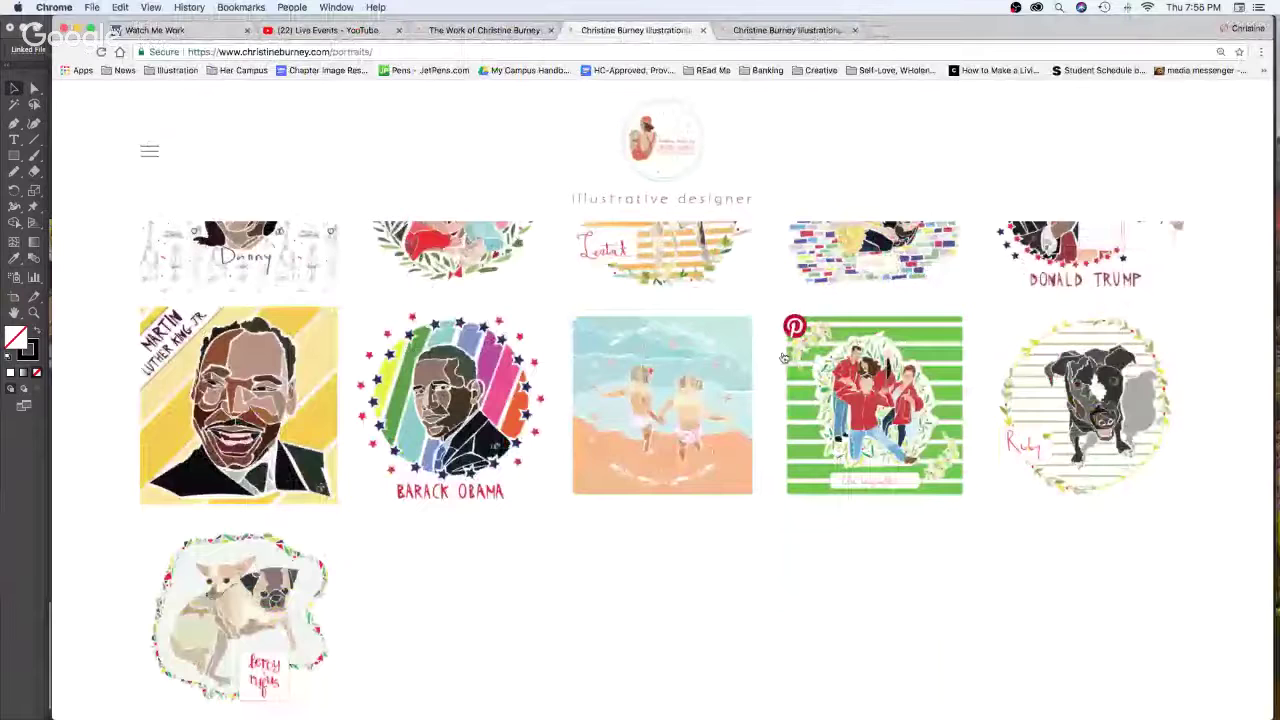
pyautogui.scroll(4, 784, 358)
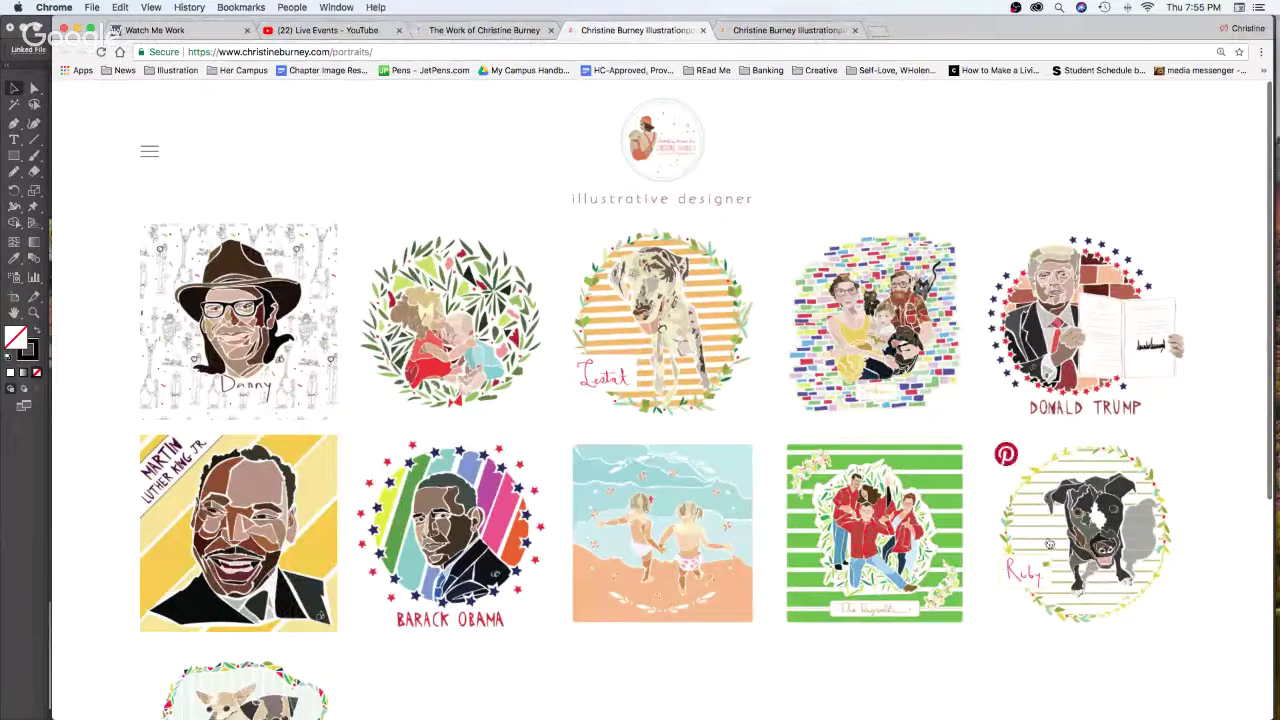
pyautogui.scroll(-2, 1049, 544)
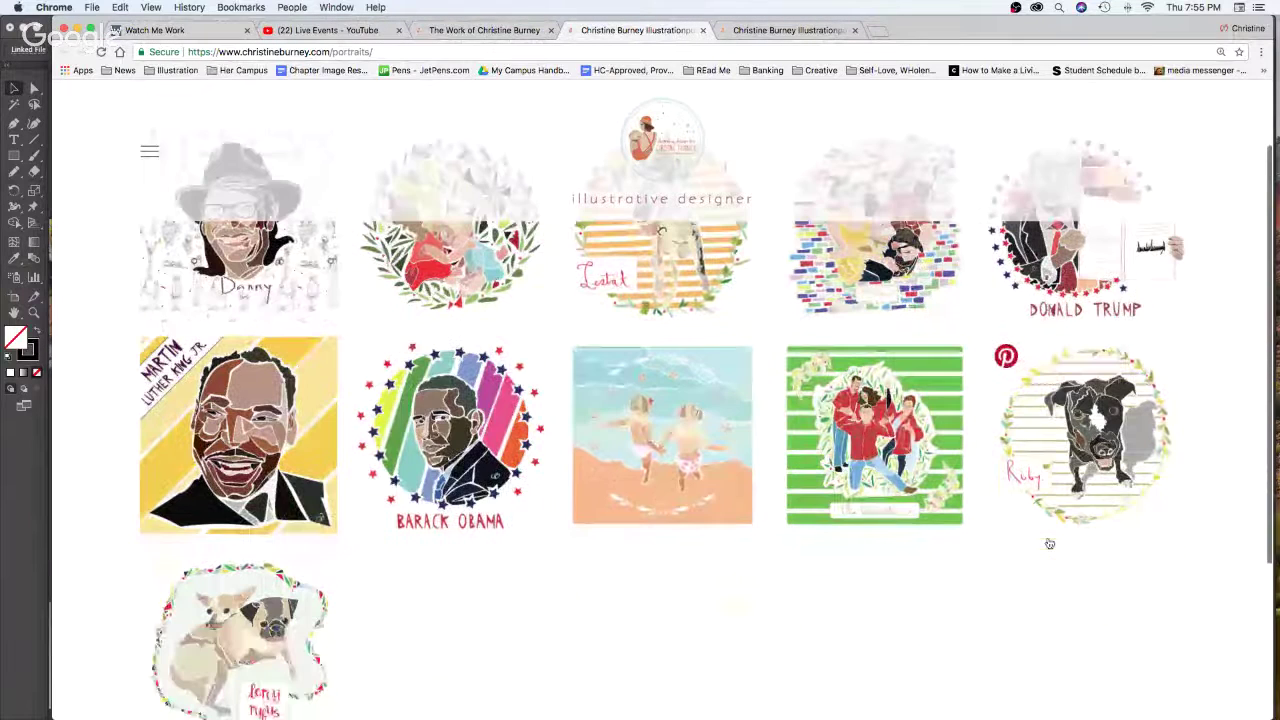
pyautogui.scroll(-1, 1049, 544)
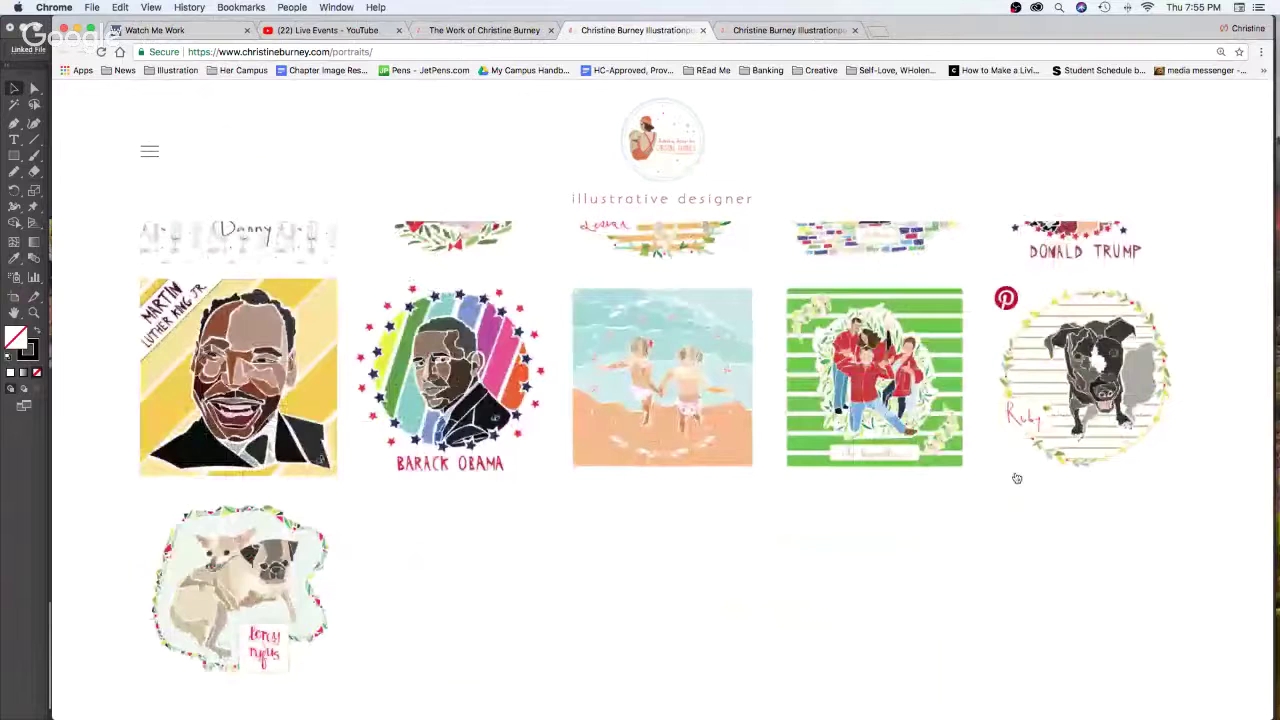
pyautogui.scroll(3, 1016, 478)
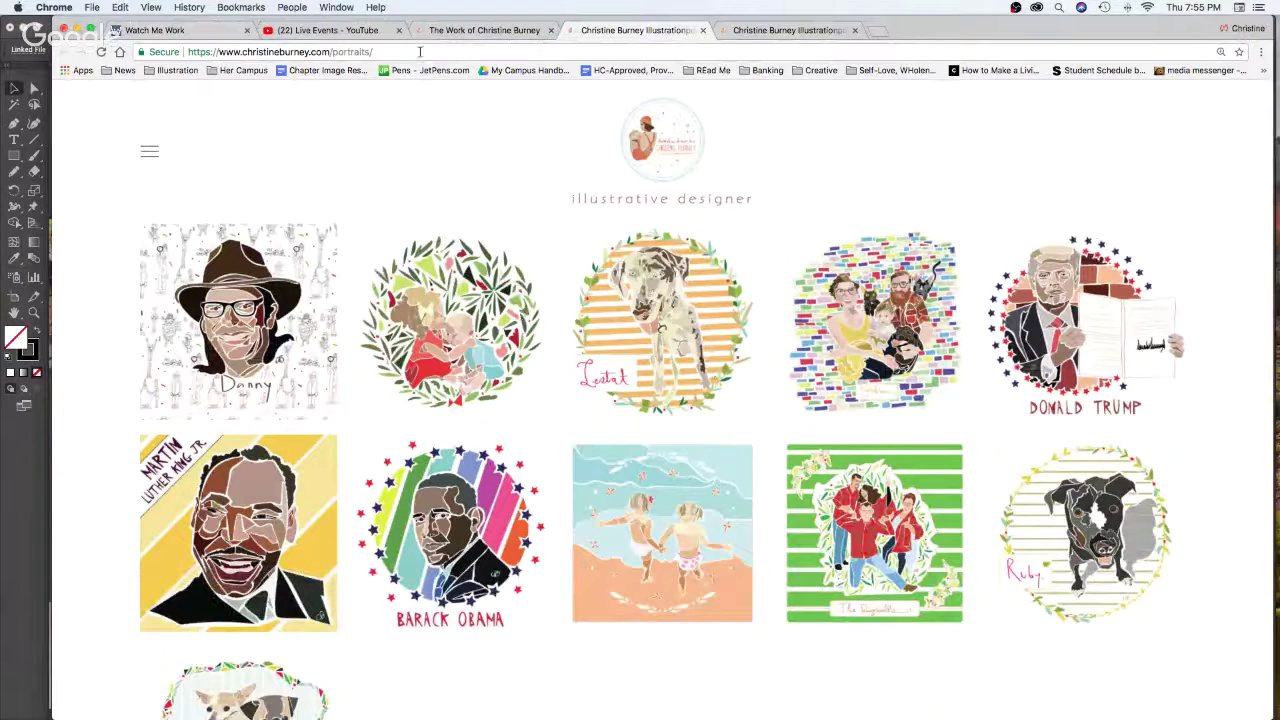
pyautogui.moveTo(1122, 41); pyautogui.dragTo(0, 5)
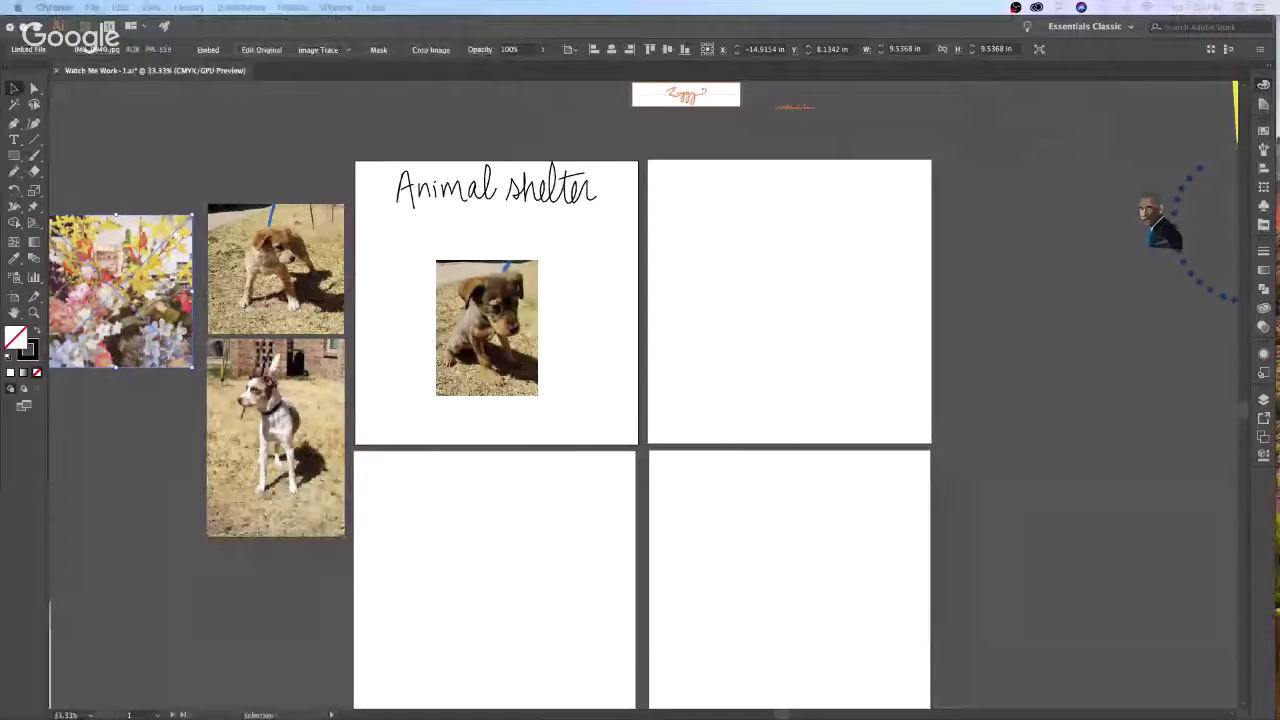
pyautogui.click(686, 366)
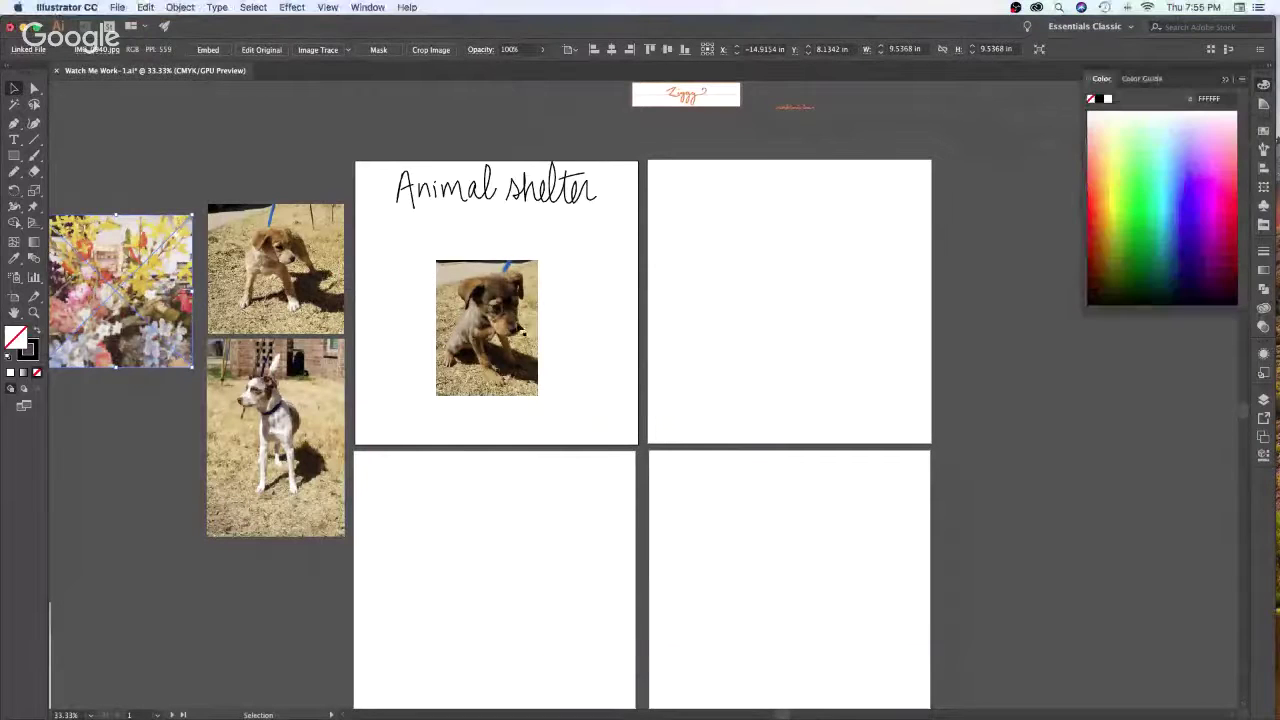
# Shift the dark brown puppy photo to the left side of the "Animal shelter" artboard to free drawing space beside it
pyautogui.moveTo(521, 329); pyautogui.dragTo(457, 322)
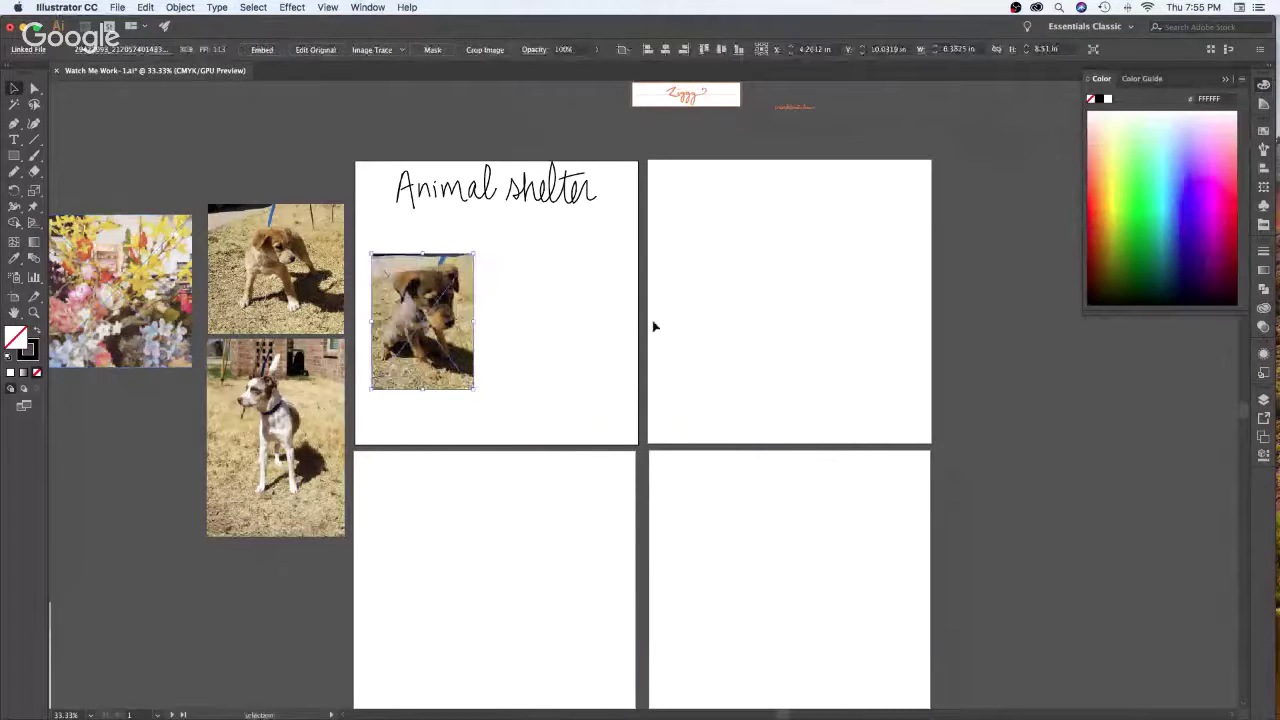
pyautogui.click(648, 368)
pyautogui.press('a')
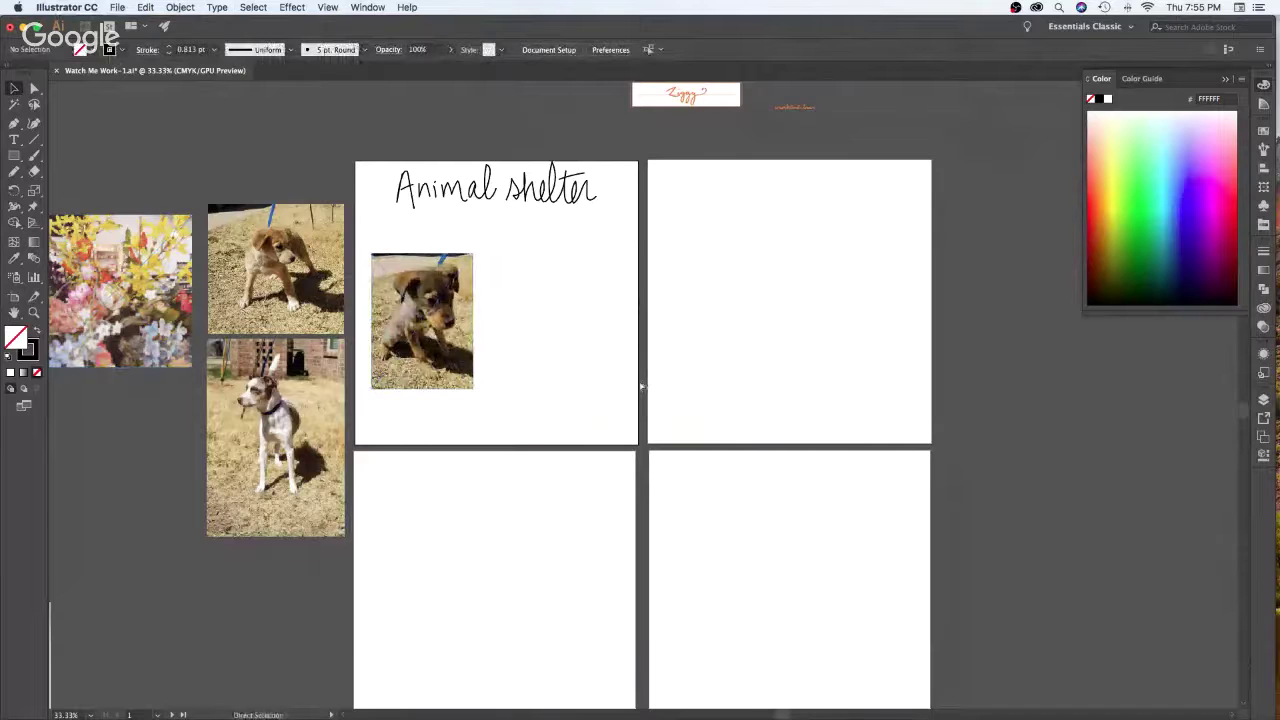
# Sketch the puppy's head outline and both folded ears with the Paintbrush in a 1 pt black stroke beside its photo
pyautogui.press('super+equal')
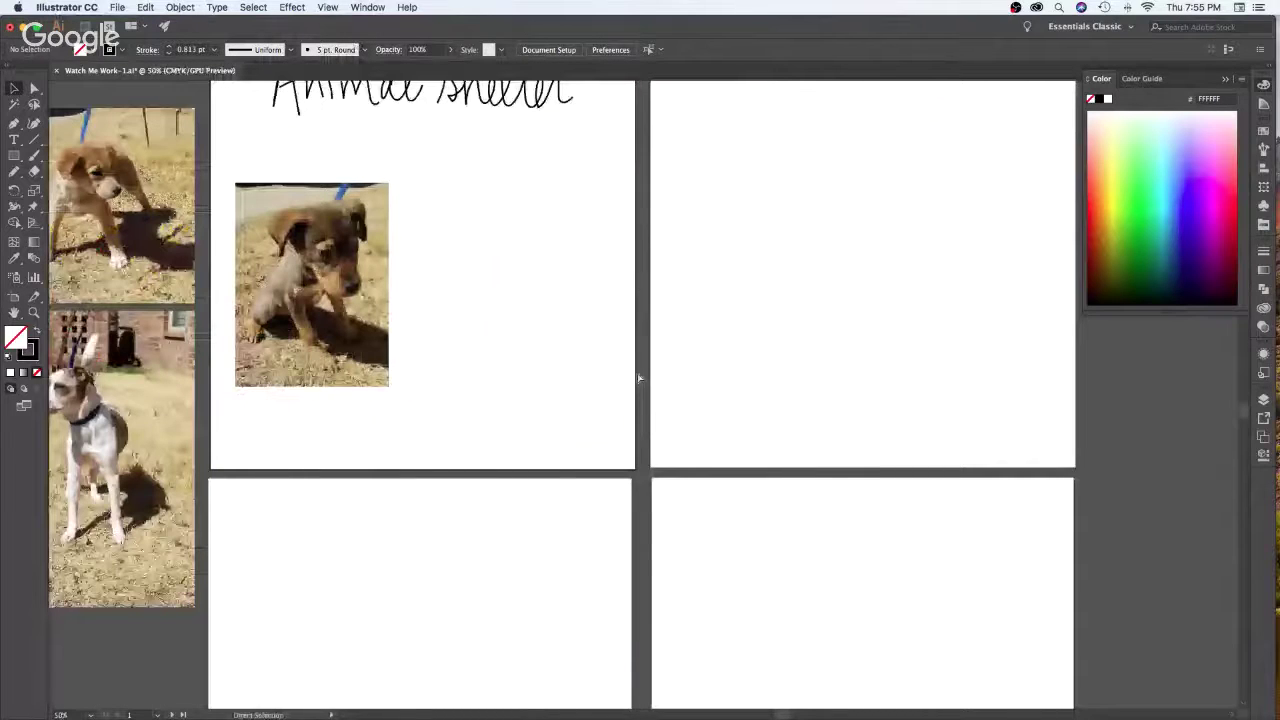
pyautogui.press('super+equal')
pyautogui.moveTo(630, 278); pyautogui.dragTo(768, 360)
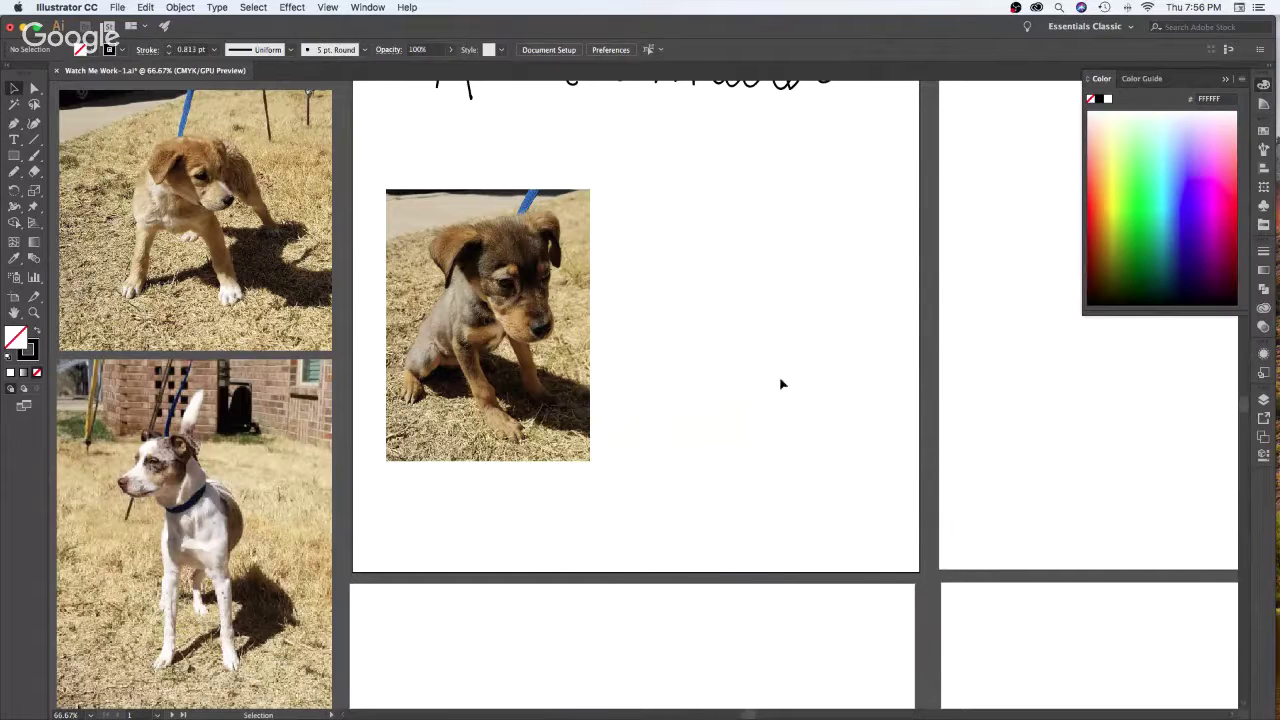
pyautogui.press('b')
pyautogui.moveTo(672, 222)
pyautogui.mouseDown()
pyautogui.moveTo(759, 340)
pyautogui.moveTo(788, 345)
pyautogui.moveTo(812, 305)
pyautogui.moveTo(802, 206)
pyautogui.mouseUp()
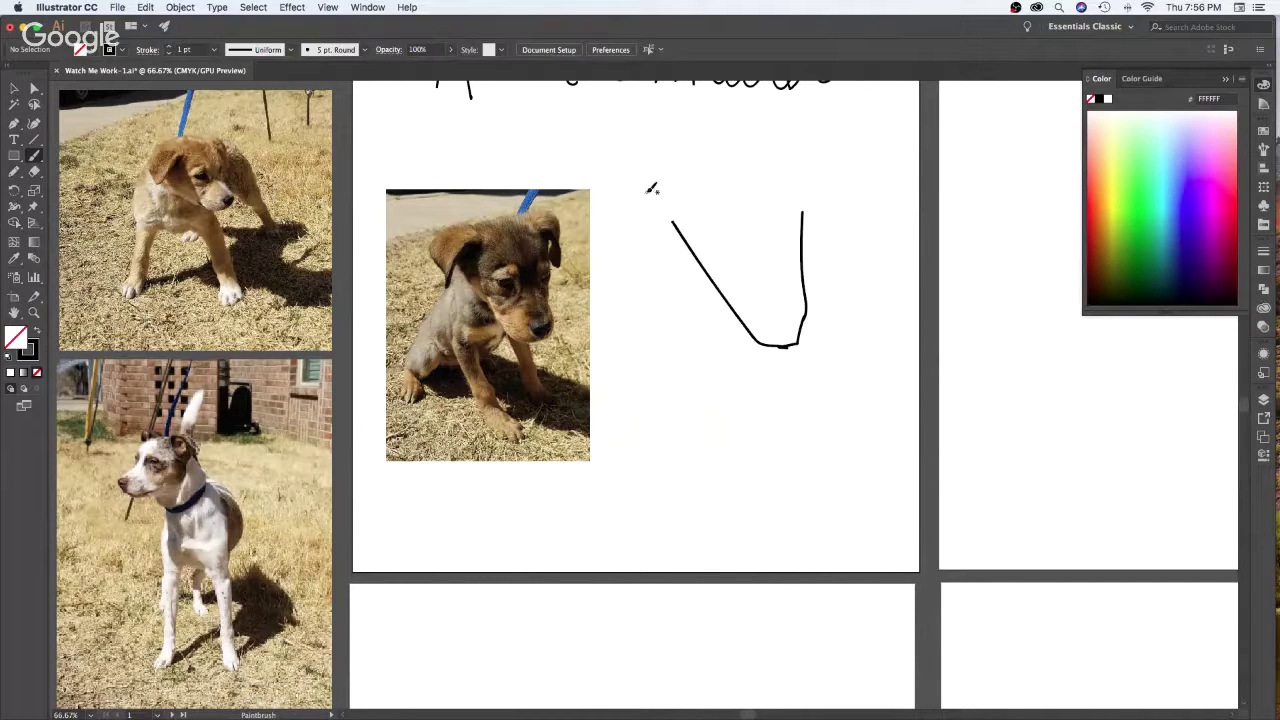
pyautogui.moveTo(647, 190)
pyautogui.mouseDown()
pyautogui.moveTo(672, 260)
pyautogui.moveTo(720, 195)
pyautogui.moveTo(698, 171)
pyautogui.mouseUp()
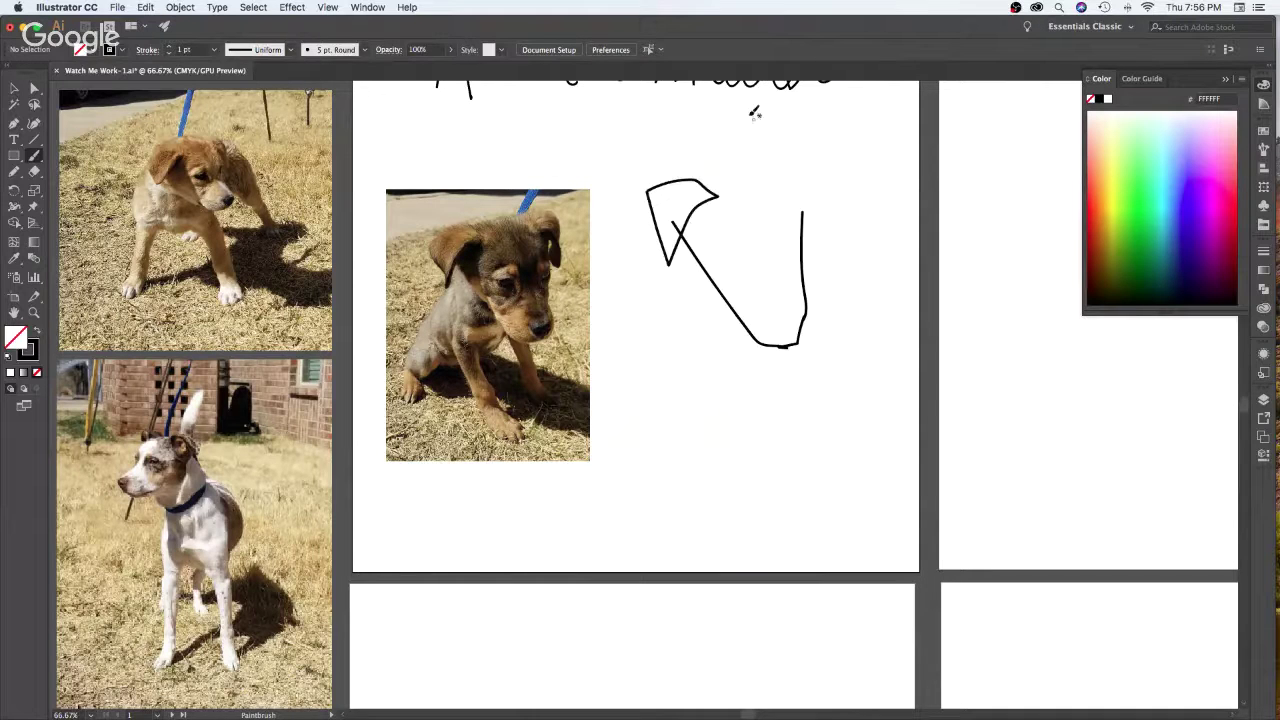
pyautogui.moveTo(770, 170)
pyautogui.mouseDown()
pyautogui.moveTo(793, 206)
pyautogui.moveTo(817, 190)
pyautogui.moveTo(829, 265)
pyautogui.moveTo(800, 212)
pyautogui.mouseUp()
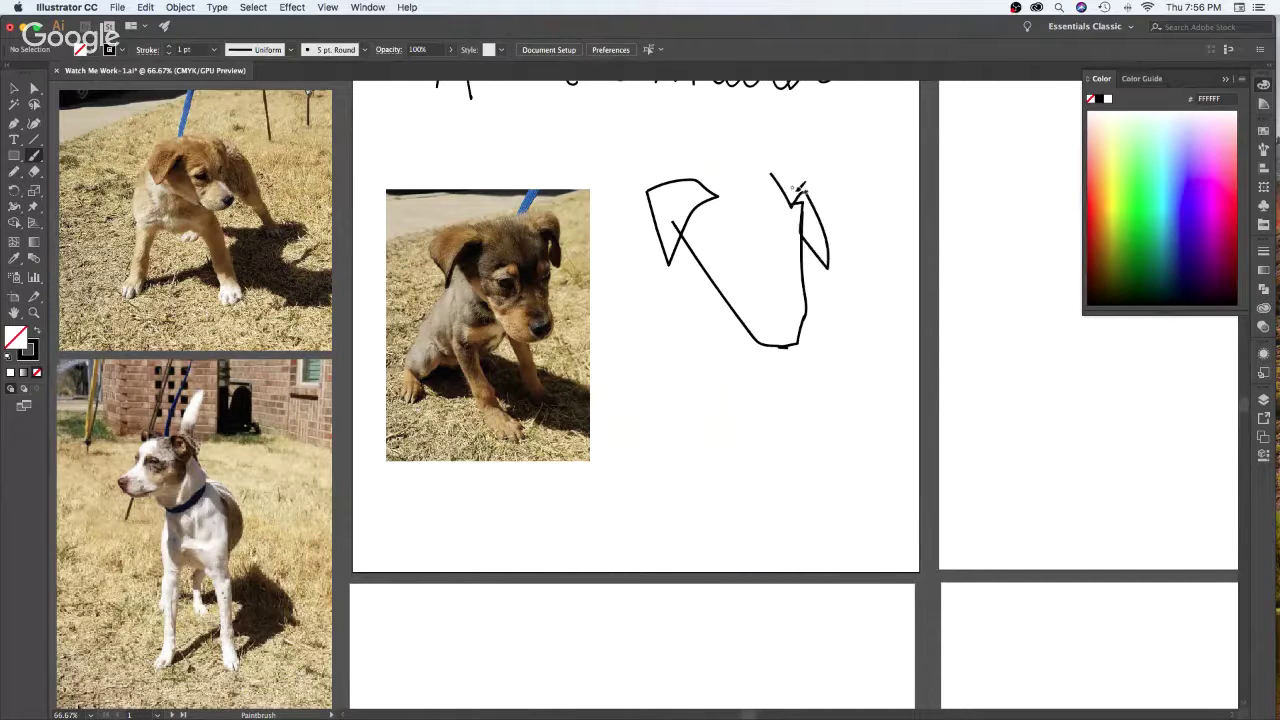
pyautogui.moveTo(758, 158)
pyautogui.mouseDown()
pyautogui.moveTo(821, 151)
pyautogui.moveTo(821, 218)
pyautogui.moveTo(805, 190)
pyautogui.moveTo(783, 197)
pyautogui.moveTo(770, 162)
pyautogui.mouseUp()
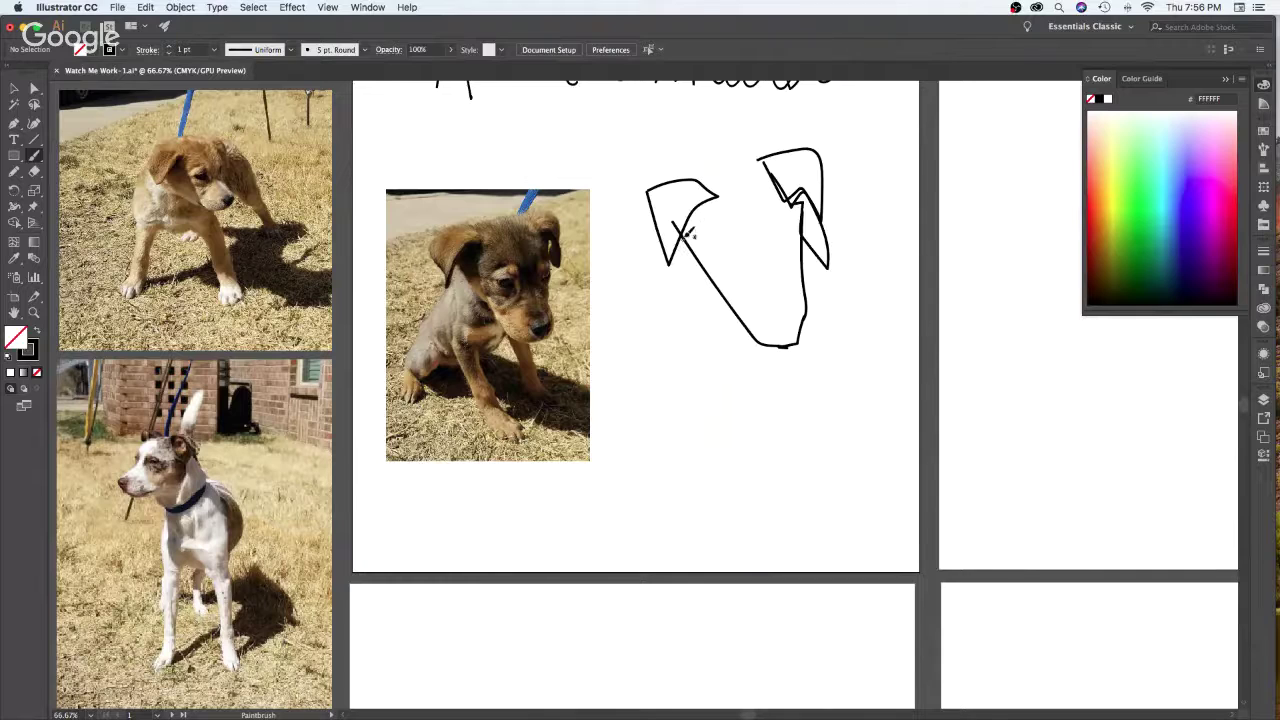
# Sketch the puppy's body outline, both front legs and the near paw beneath the head with the Paintbrush
pyautogui.moveTo(666, 265)
pyautogui.mouseDown()
pyautogui.moveTo(615, 352)
pyautogui.moveTo(632, 403)
pyautogui.moveTo(662, 370)
pyautogui.moveTo(682, 370)
pyautogui.moveTo(683, 345)
pyautogui.moveTo(743, 320)
pyautogui.moveTo(690, 240)
pyautogui.moveTo(670, 235)
pyautogui.moveTo(676, 266)
pyautogui.mouseUp()
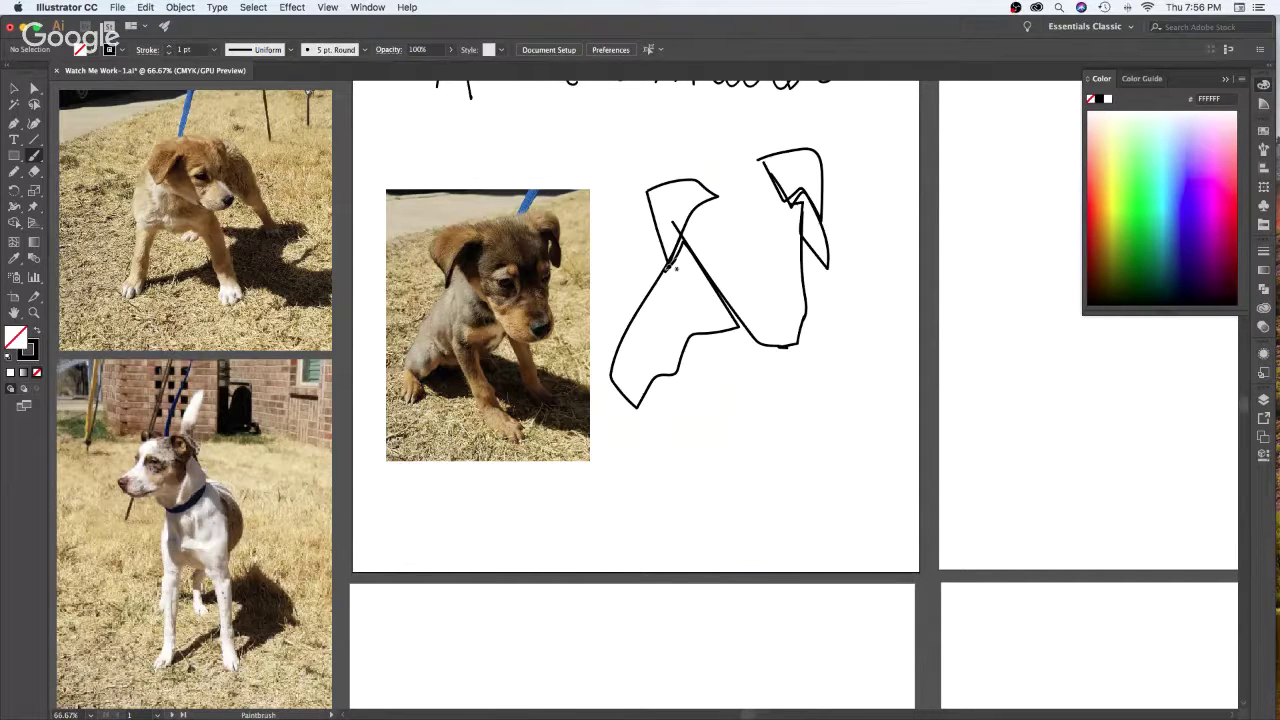
pyautogui.moveTo(686, 348)
pyautogui.mouseDown()
pyautogui.moveTo(725, 407)
pyautogui.moveTo(745, 408)
pyautogui.moveTo(694, 334)
pyautogui.mouseUp()
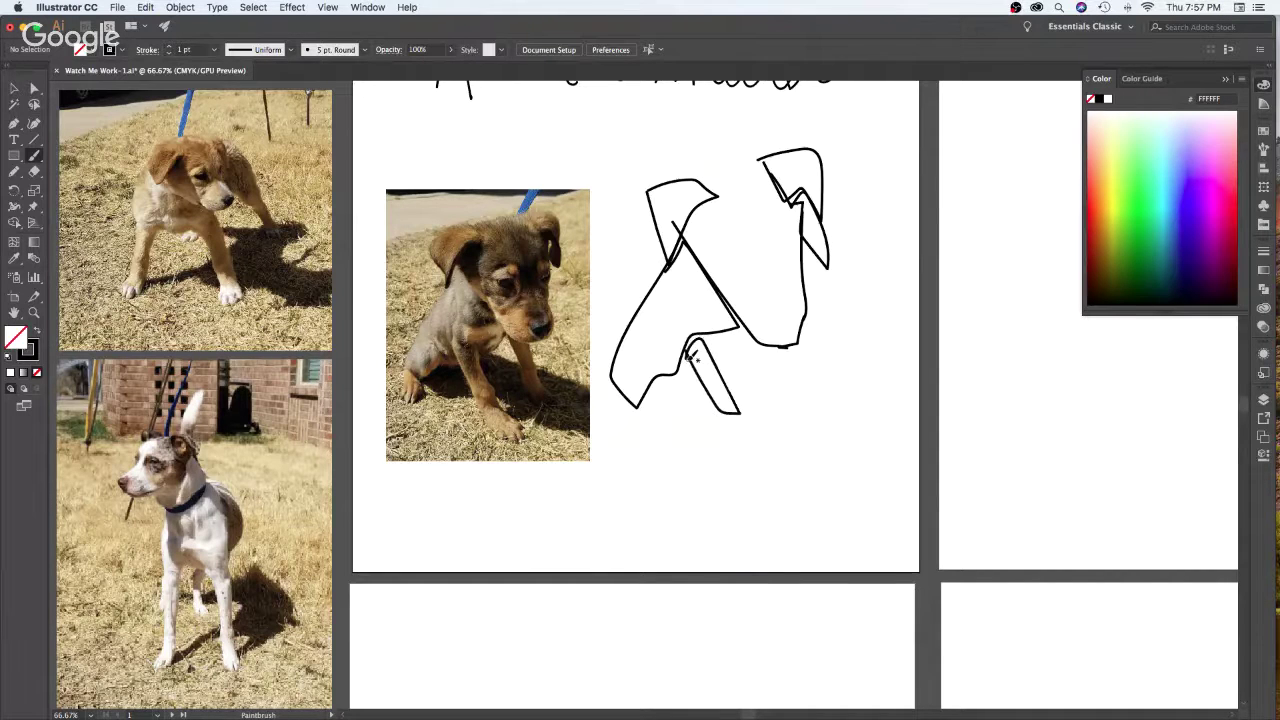
pyautogui.moveTo(722, 418)
pyautogui.mouseDown()
pyautogui.moveTo(754, 457)
pyautogui.moveTo(794, 466)
pyautogui.moveTo(733, 418)
pyautogui.mouseUp()
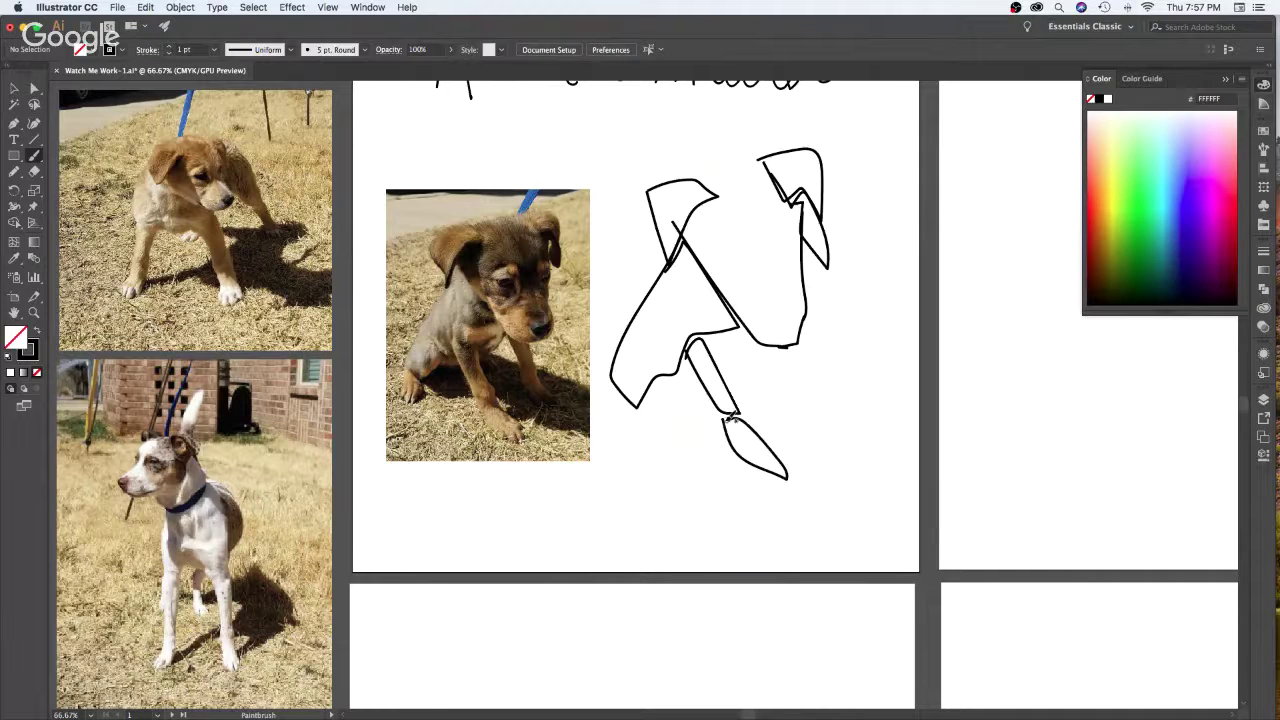
pyautogui.press('super+z')
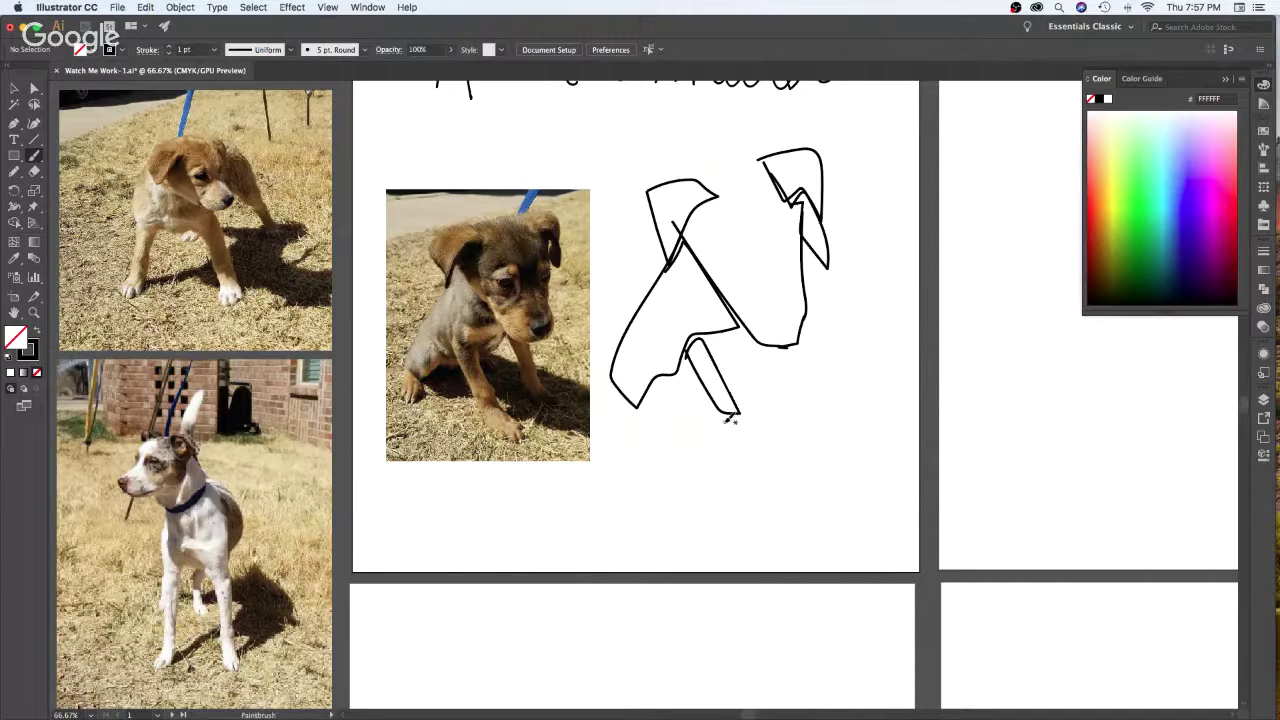
pyautogui.moveTo(727, 428)
pyautogui.mouseDown()
pyautogui.moveTo(778, 456)
pyautogui.moveTo(772, 423)
pyautogui.moveTo(727, 419)
pyautogui.mouseUp()
pyautogui.moveTo(741, 332)
pyautogui.mouseDown()
pyautogui.moveTo(796, 405)
pyautogui.moveTo(816, 398)
pyautogui.moveTo(808, 372)
pyautogui.moveTo(739, 335)
pyautogui.mouseUp()
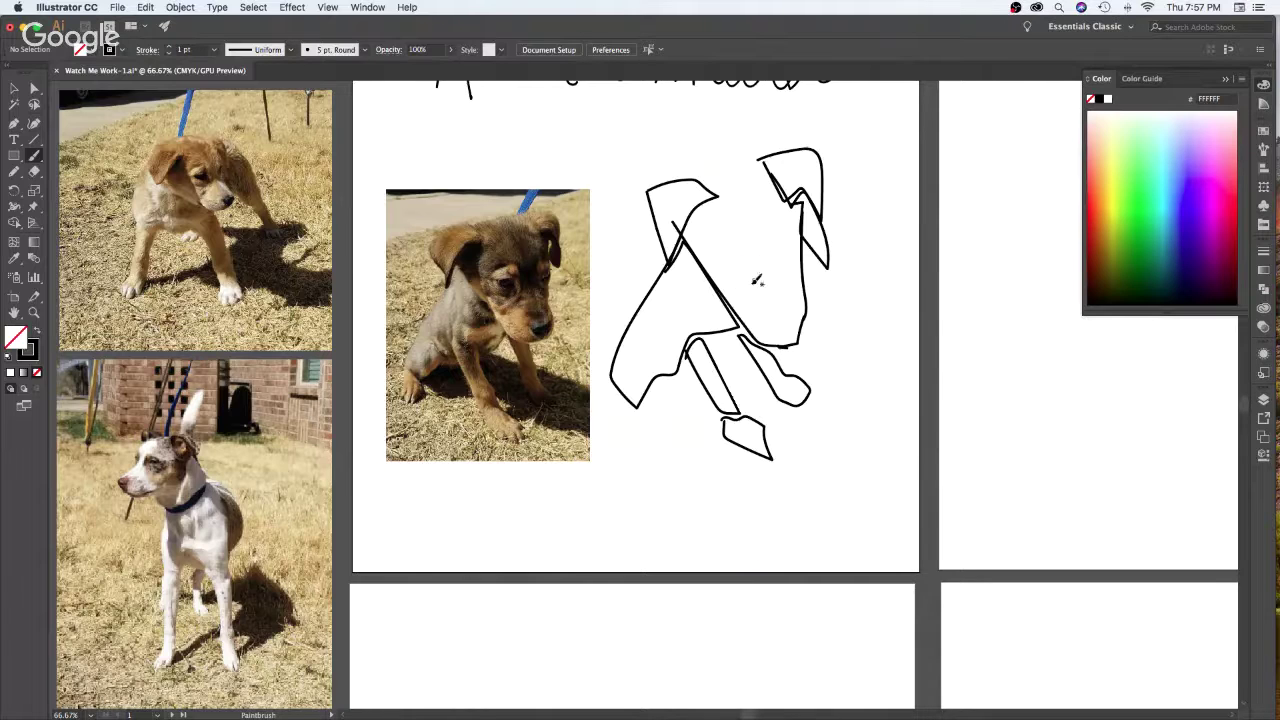
# Sketch the puppy's eye line, nose bridge, triangular nose and near eye inside the head outline
pyautogui.moveTo(757, 280); pyautogui.dragTo(757, 272)
pyautogui.press('super+z')
pyautogui.moveTo(749, 278); pyautogui.dragTo(784, 266)
pyautogui.moveTo(784, 258)
pyautogui.mouseDown()
pyautogui.moveTo(790, 323)
pyautogui.moveTo(772, 268)
pyautogui.mouseUp()
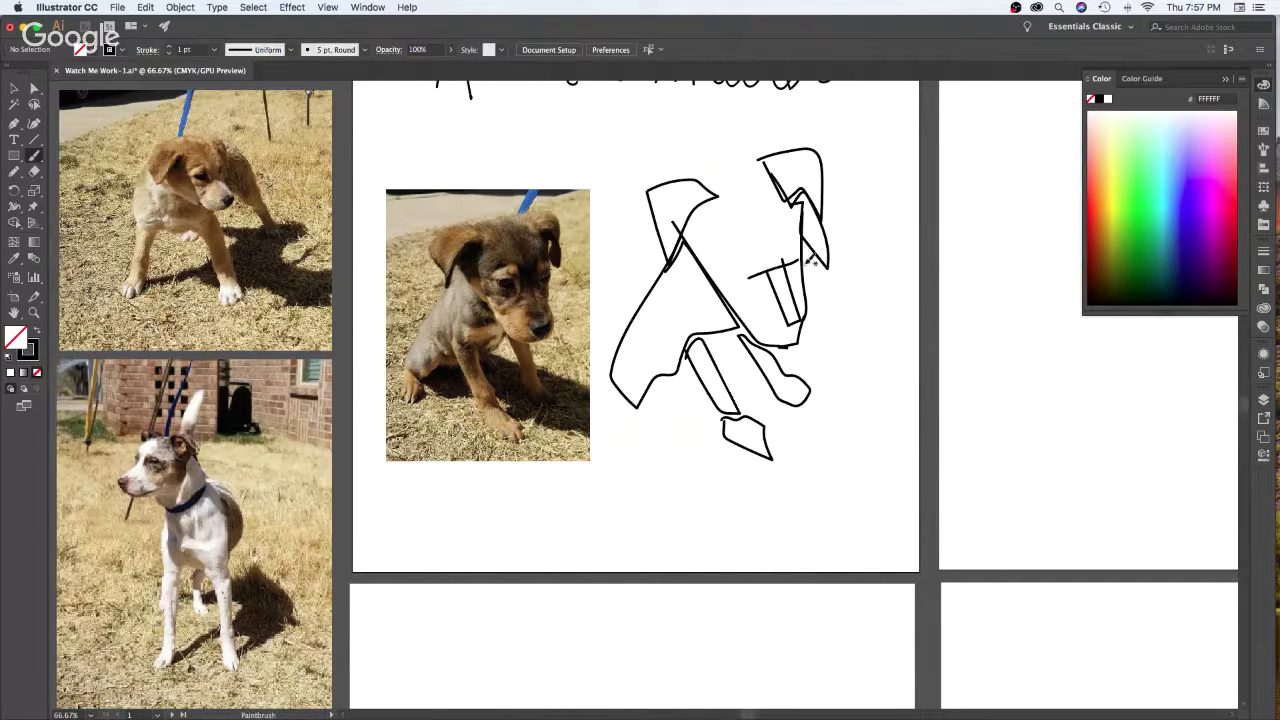
pyautogui.moveTo(786, 325)
pyautogui.mouseDown()
pyautogui.moveTo(803, 316)
pyautogui.moveTo(804, 338)
pyautogui.moveTo(784, 325)
pyautogui.moveTo(801, 316)
pyautogui.mouseUp()
pyautogui.moveTo(736, 270)
pyautogui.mouseDown()
pyautogui.moveTo(758, 264)
pyautogui.moveTo(756, 276)
pyautogui.moveTo(735, 267)
pyautogui.mouseUp()
pyautogui.click(749, 267)
pyautogui.press('super+Tab')
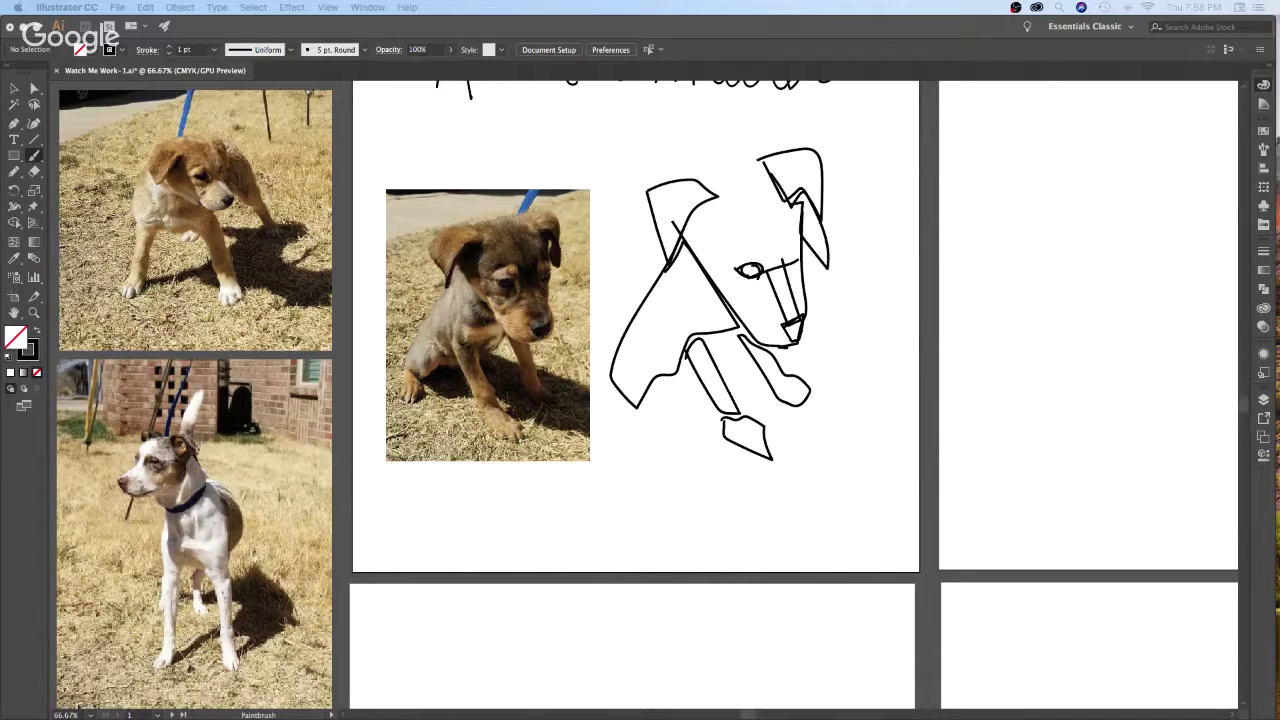
pyautogui.press('F6')
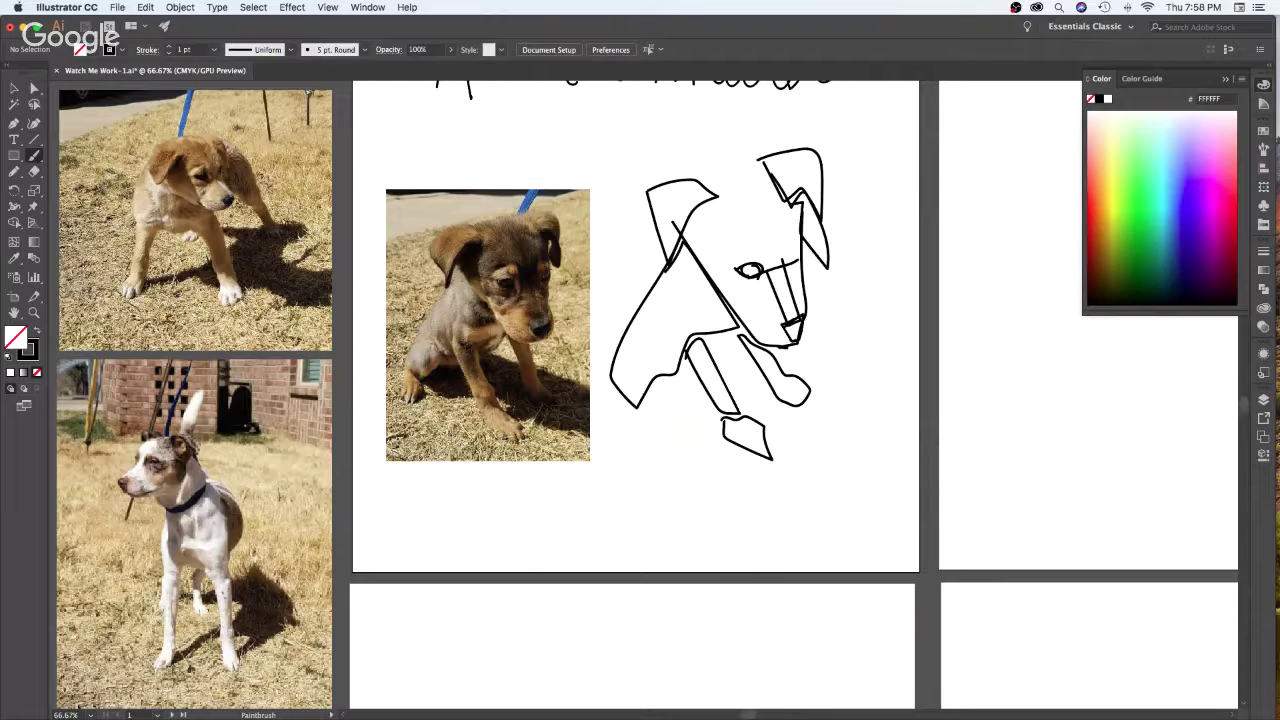
pyautogui.press('super+Tab')
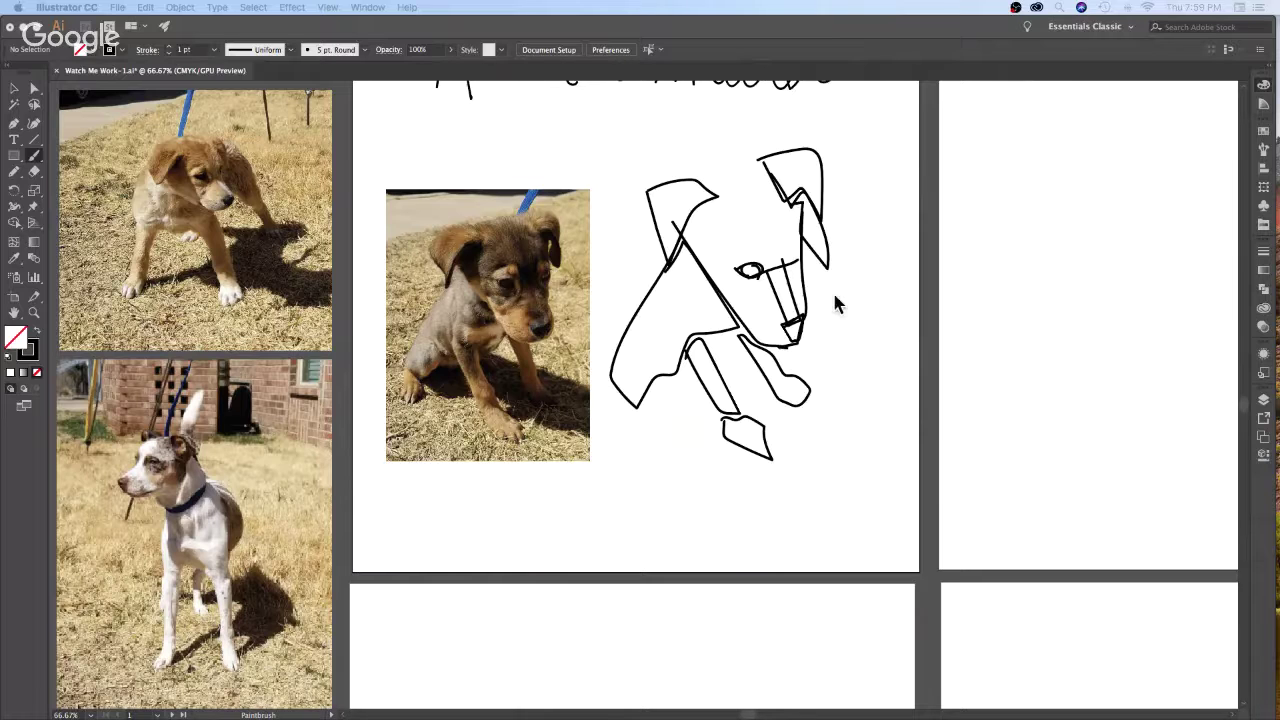
pyautogui.press('F6')
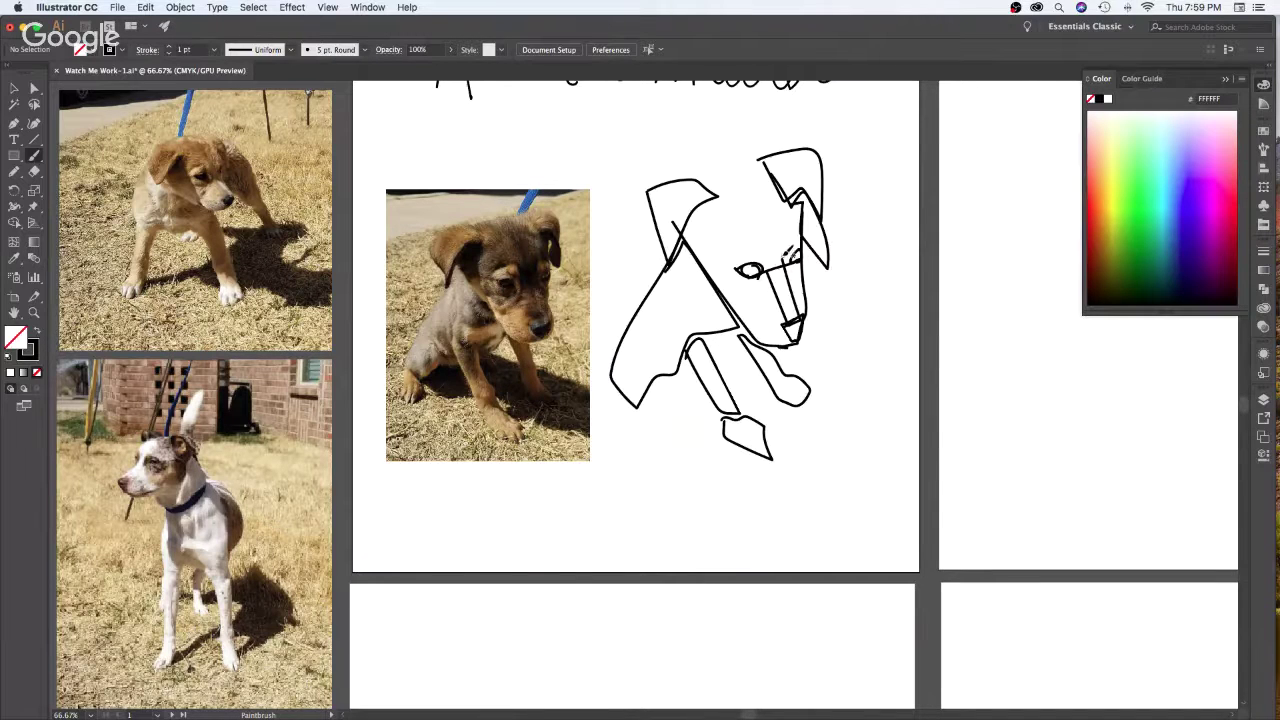
# Sketch the puppy's far eye and redraw the cheek and jaw part of the head outline with the Pencil tool
pyautogui.moveTo(787, 262)
pyautogui.mouseDown()
pyautogui.moveTo(791, 212)
pyautogui.moveTo(805, 202)
pyautogui.moveTo(804, 232)
pyautogui.moveTo(785, 248)
pyautogui.mouseUp()
pyautogui.press('super+z')
pyautogui.press('v')
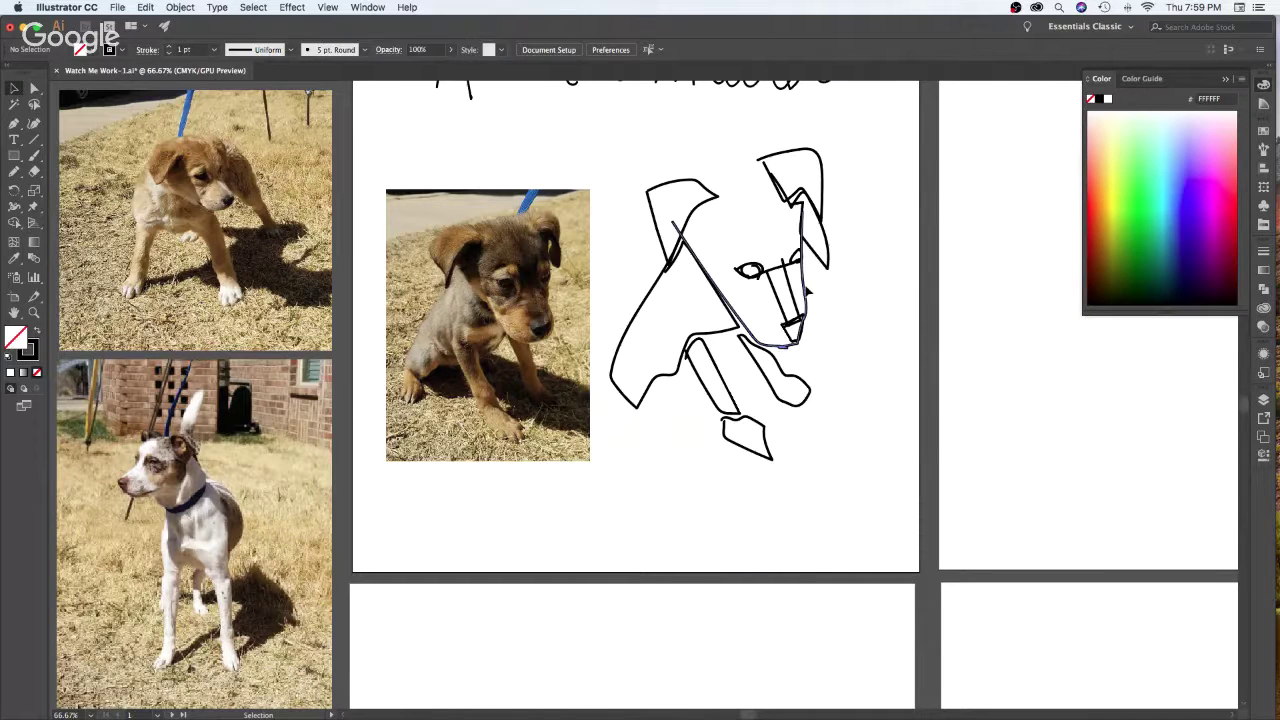
pyautogui.click(806, 296)
pyautogui.press('n')
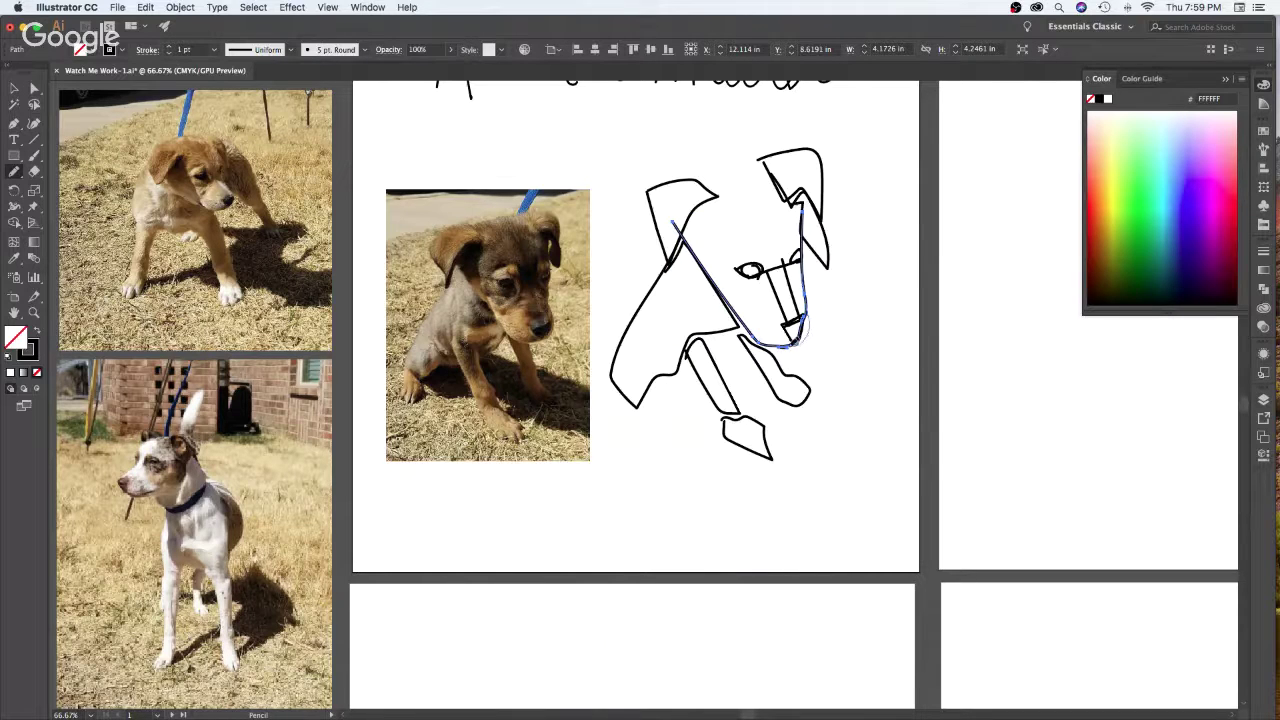
pyautogui.moveTo(757, 332); pyautogui.dragTo(720, 265)
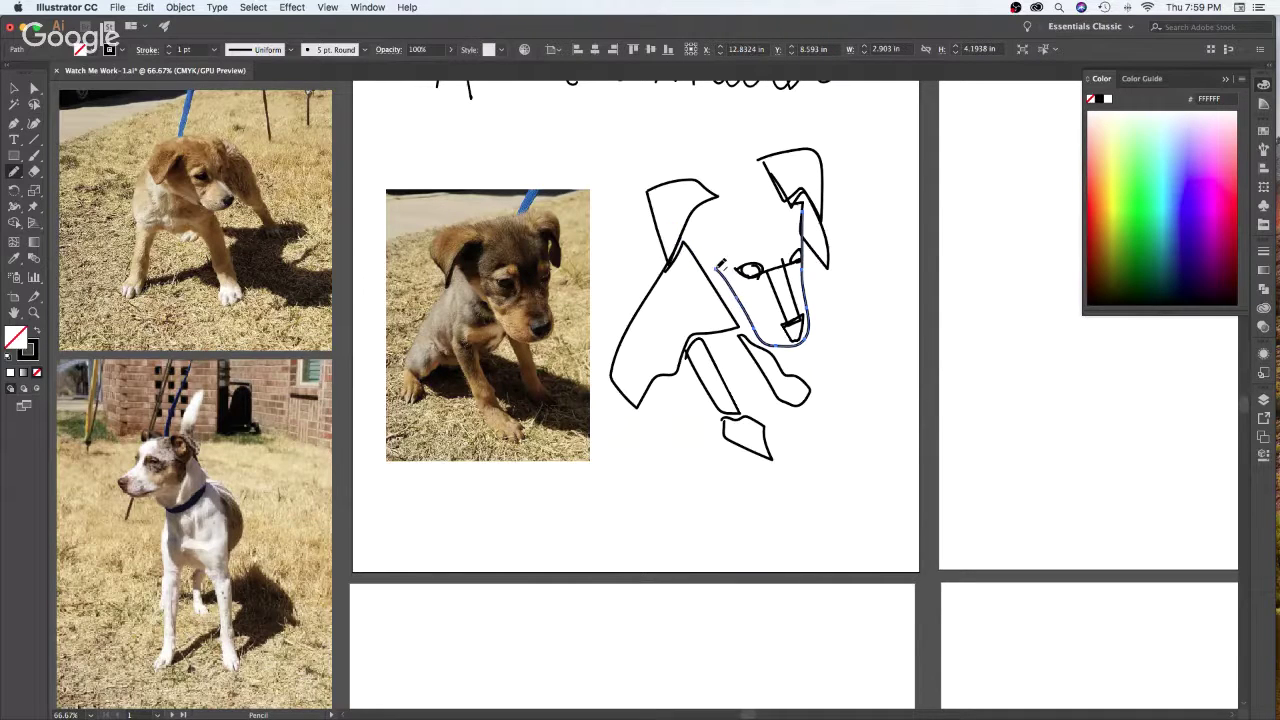
pyautogui.press('v')
pyautogui.click(885, 349)
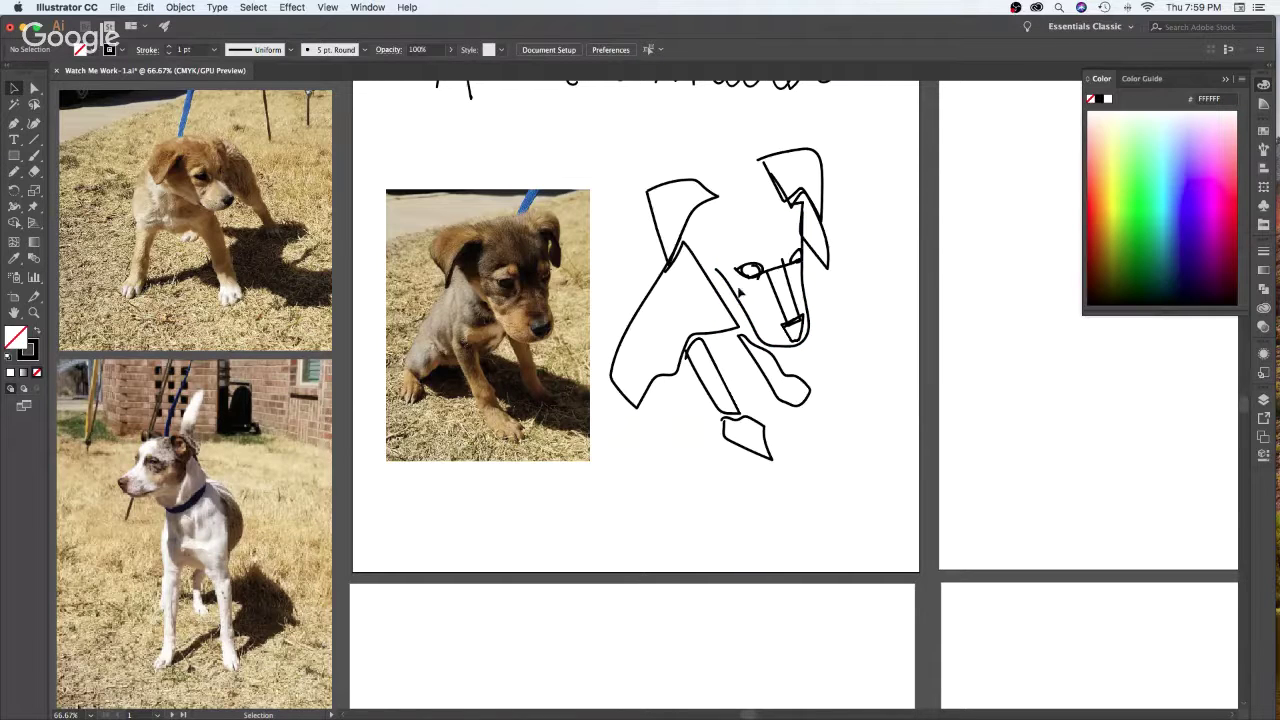
# Try to extend the head outline around the cheek and near eye with the Pencil tool, and undo the strokes
pyautogui.click(742, 312)
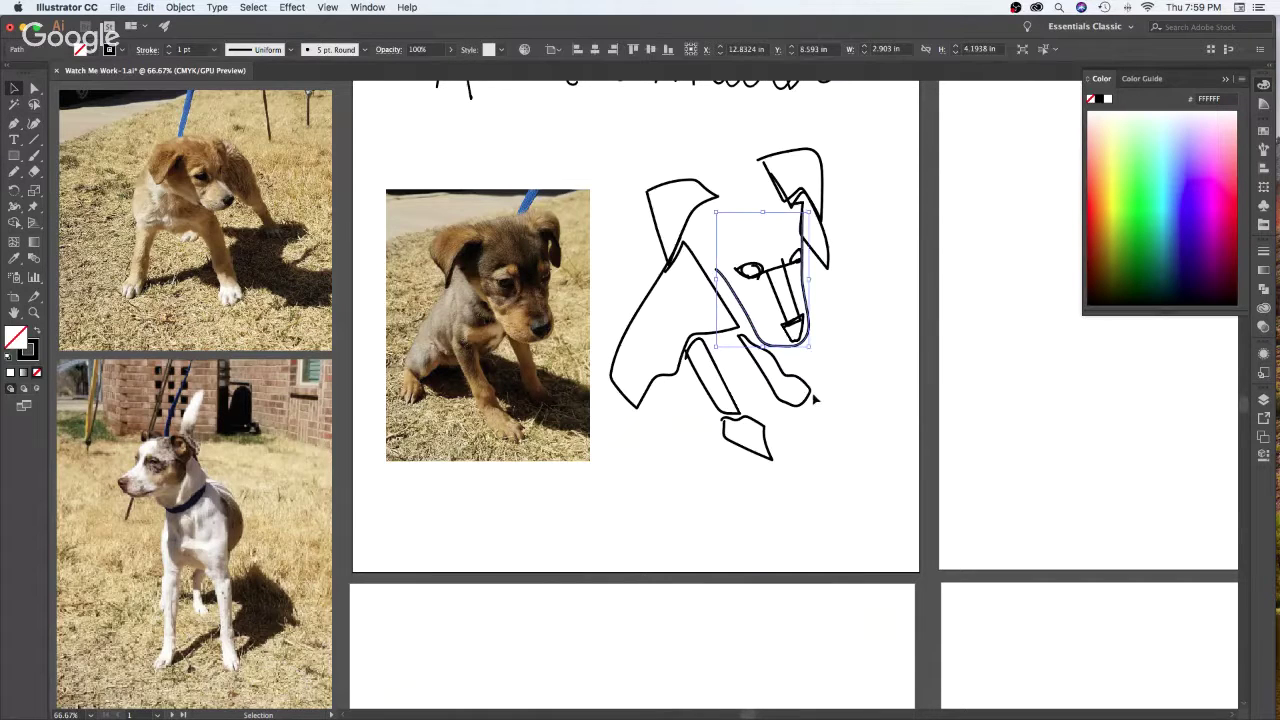
pyautogui.press('n')
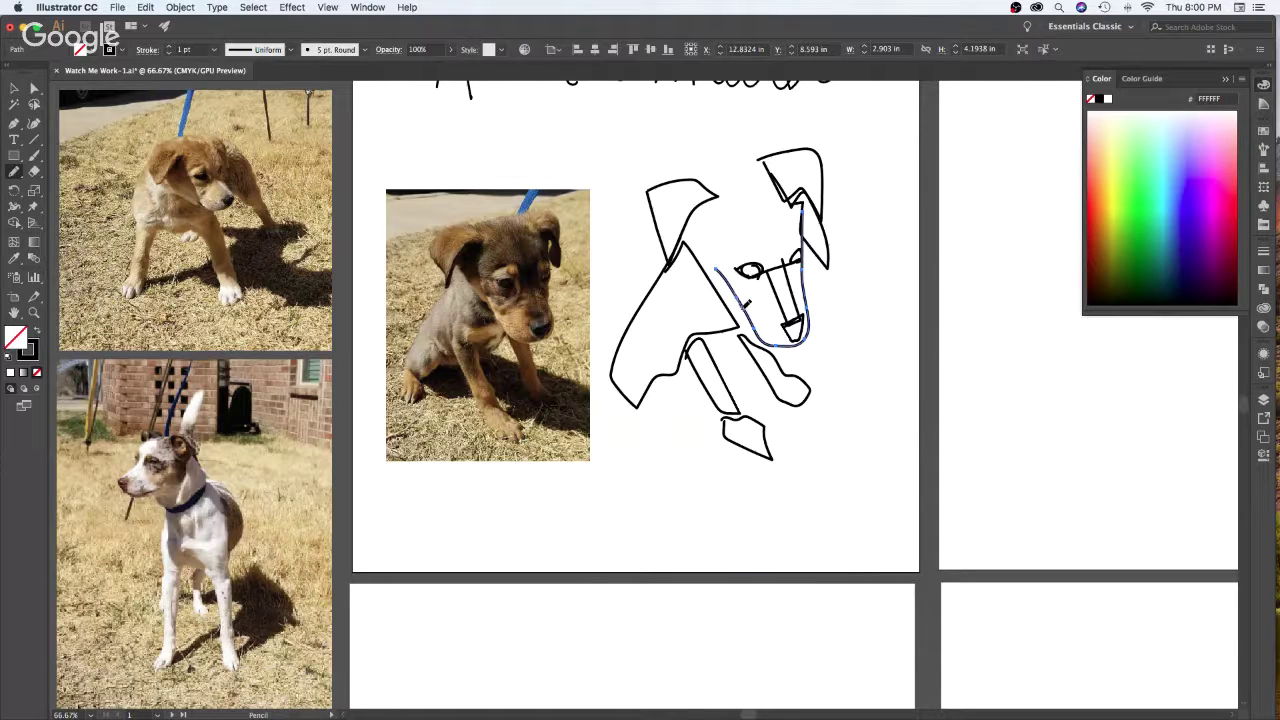
pyautogui.moveTo(746, 306); pyautogui.dragTo(704, 264)
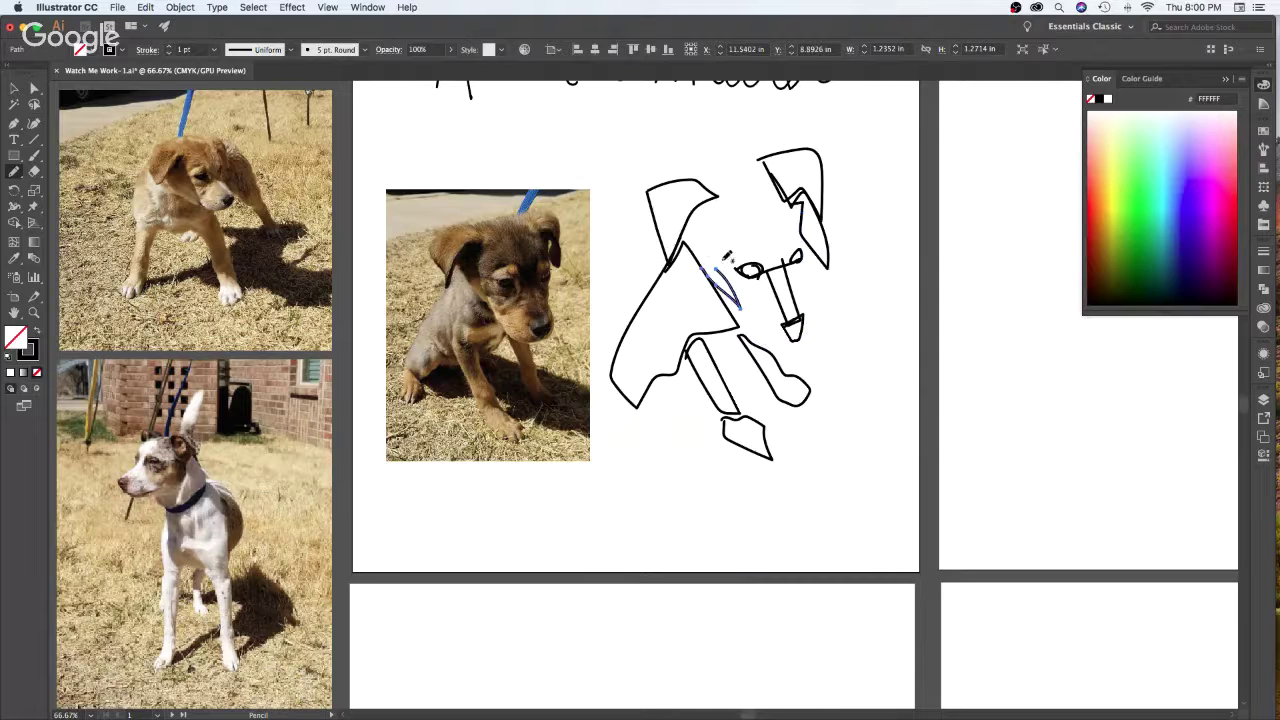
pyautogui.press('super+z')
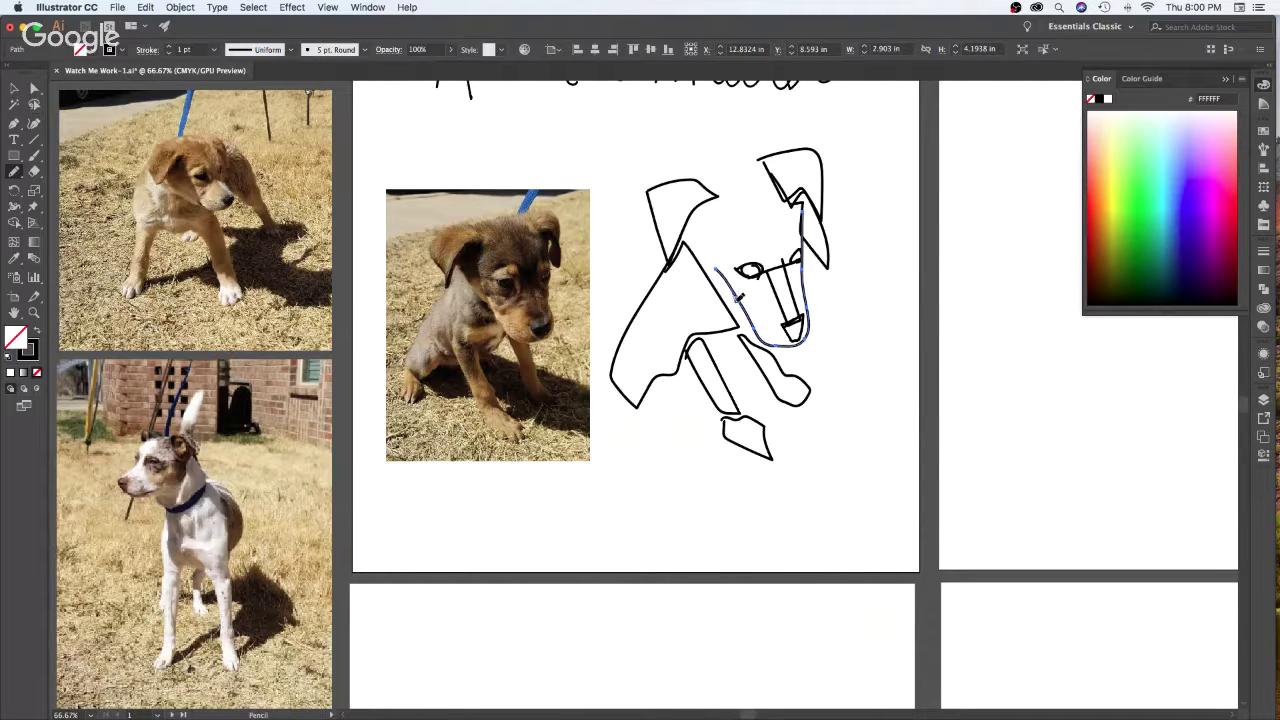
pyautogui.moveTo(734, 296)
pyautogui.mouseDown()
pyautogui.moveTo(710, 261)
pyautogui.moveTo(753, 238)
pyautogui.moveTo(770, 262)
pyautogui.mouseUp()
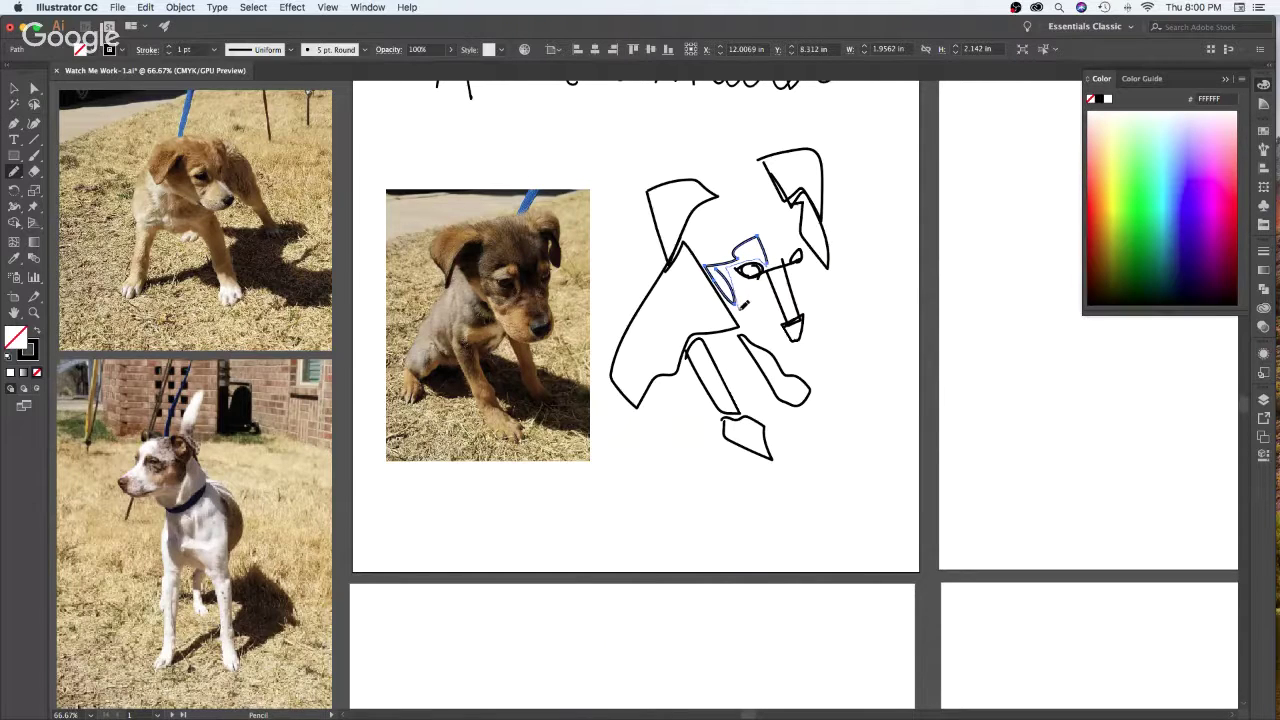
pyautogui.moveTo(740, 309)
pyautogui.mouseDown()
pyautogui.moveTo(795, 363)
pyautogui.moveTo(832, 332)
pyautogui.mouseUp()
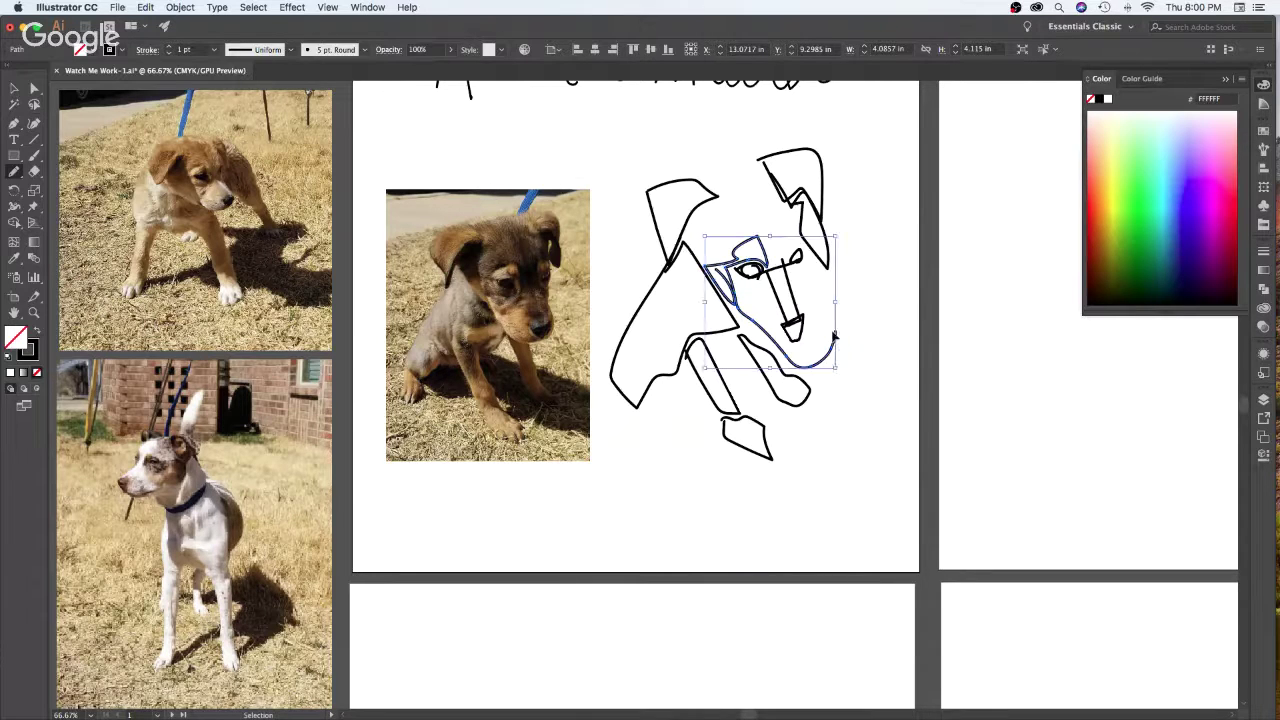
pyautogui.press('super+z')
pyautogui.press('super+shift+z')
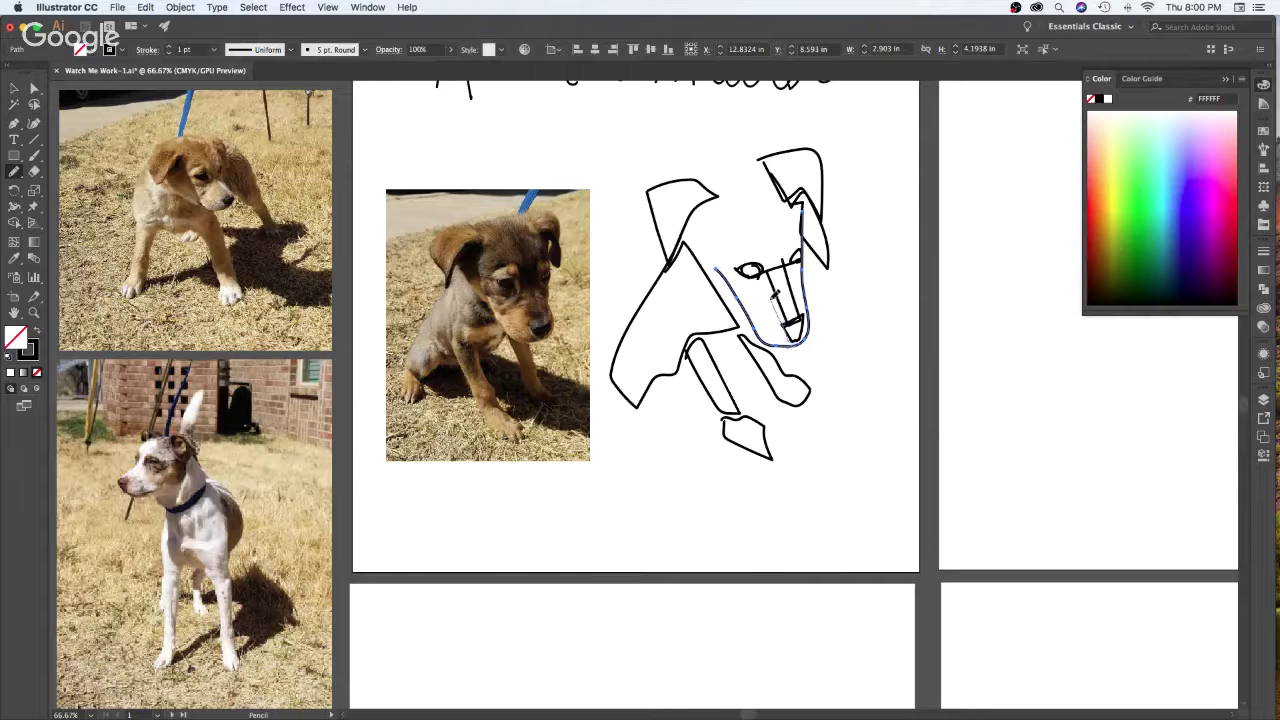
# Redraw the jaw outline as a muzzle shape running from the cheek to the nose with the Pencil tool
pyautogui.moveTo(766, 284)
pyautogui.mouseDown()
pyautogui.moveTo(734, 306)
pyautogui.moveTo(773, 338)
pyautogui.mouseUp()
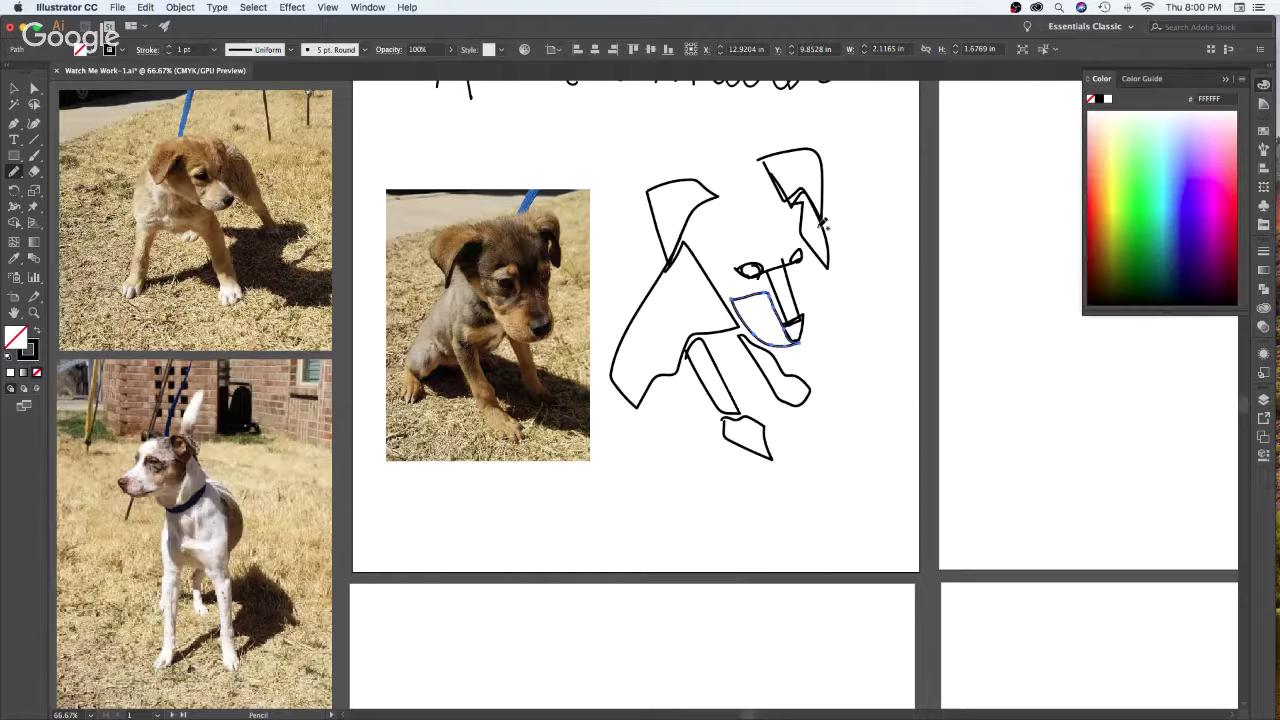
pyautogui.press('v')
pyautogui.click(892, 307)
# Sketch the cheek patch, inner ear edge, brow lines and top of the head with the Paintbrush
pyautogui.press('b')
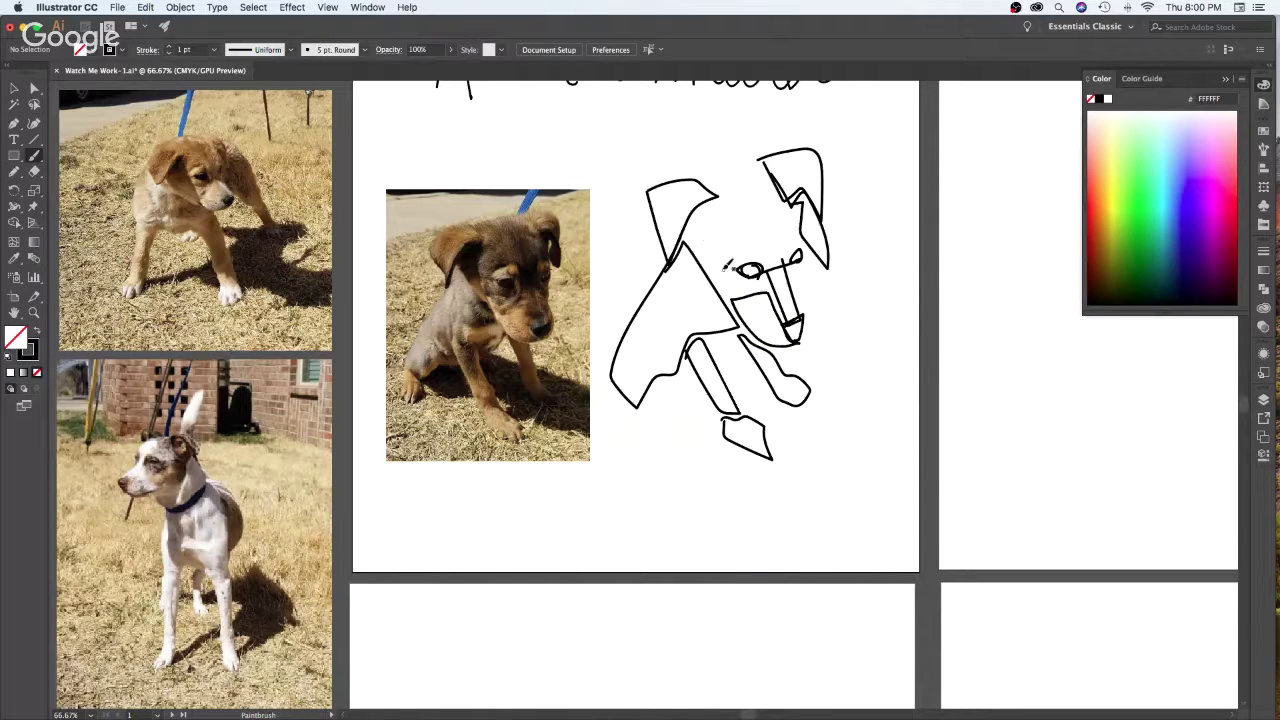
pyautogui.moveTo(727, 290)
pyautogui.mouseDown()
pyautogui.moveTo(700, 262)
pyautogui.moveTo(722, 240)
pyautogui.moveTo(739, 294)
pyautogui.mouseUp()
pyautogui.moveTo(682, 237)
pyautogui.mouseDown()
pyautogui.moveTo(724, 240)
pyautogui.moveTo(722, 193)
pyautogui.moveTo(681, 260)
pyautogui.mouseUp()
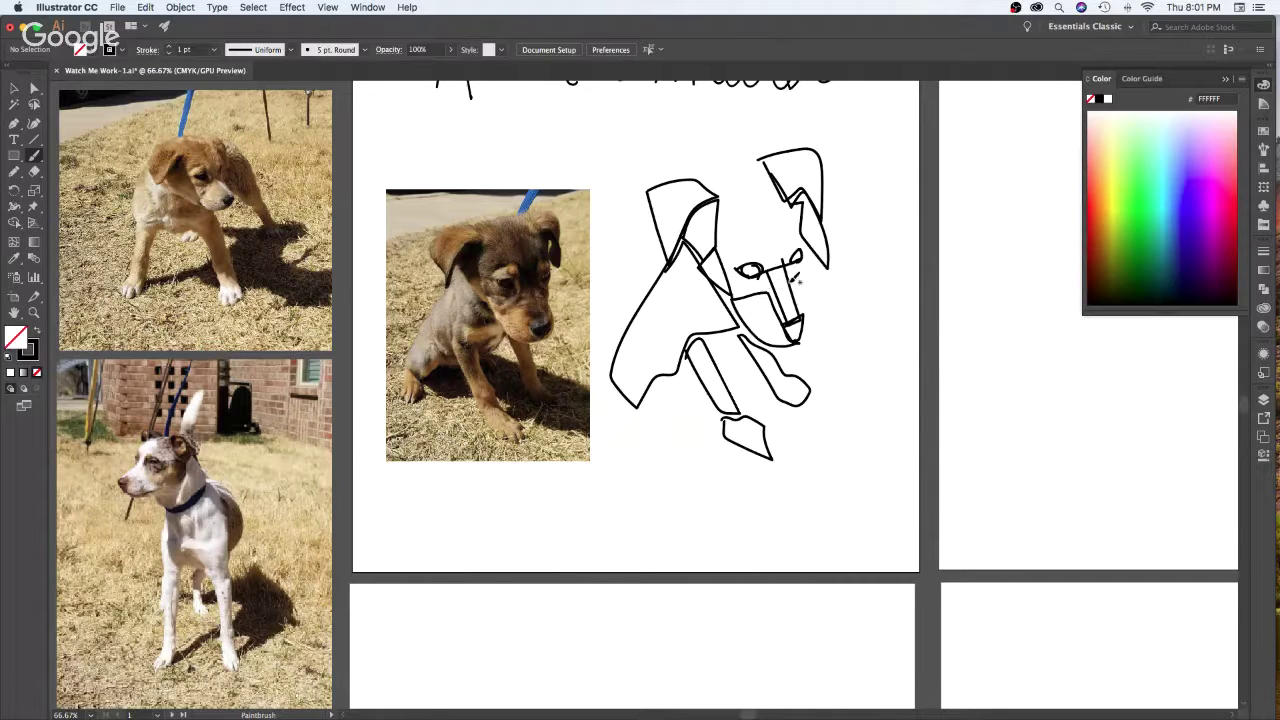
pyautogui.moveTo(770, 283)
pyautogui.mouseDown()
pyautogui.moveTo(798, 274)
pyautogui.moveTo(786, 252)
pyautogui.moveTo(808, 234)
pyautogui.moveTo(801, 204)
pyautogui.moveTo(786, 200)
pyautogui.moveTo(792, 224)
pyautogui.moveTo(762, 238)
pyautogui.moveTo(769, 285)
pyautogui.moveTo(796, 281)
pyautogui.mouseUp()
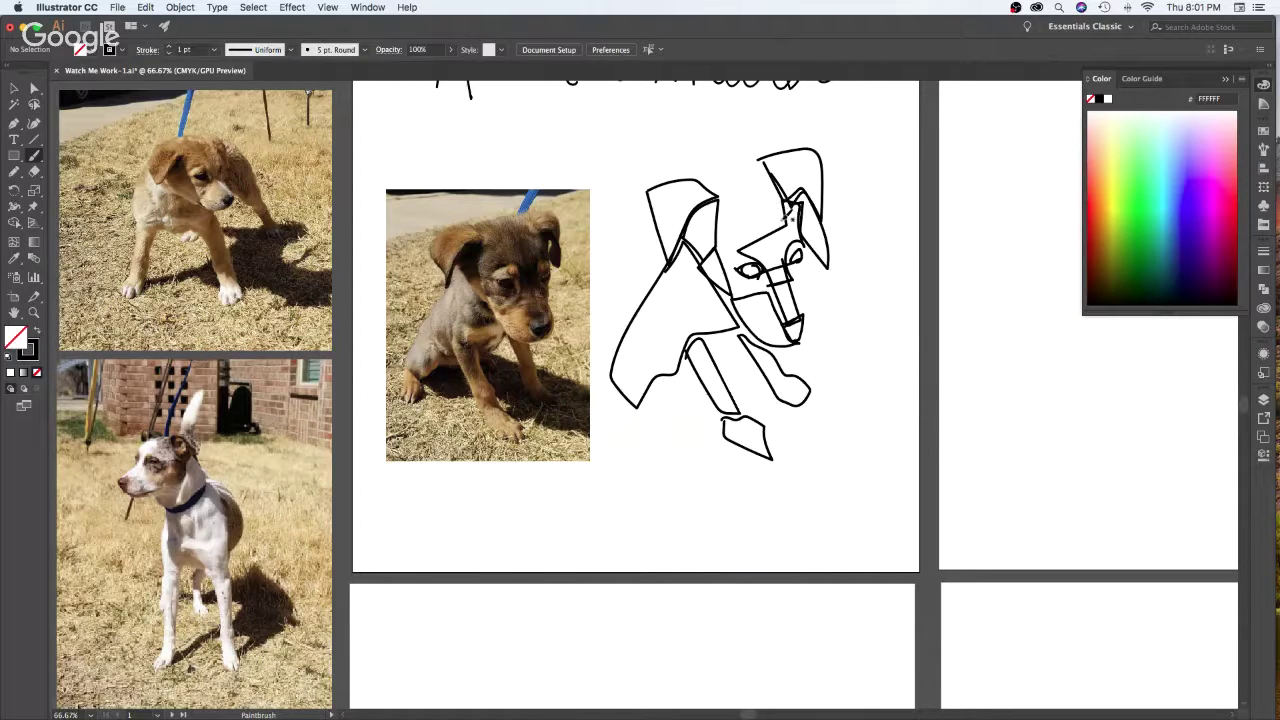
pyautogui.moveTo(787, 212)
pyautogui.mouseDown()
pyautogui.moveTo(742, 176)
pyautogui.moveTo(714, 180)
pyautogui.moveTo(718, 252)
pyautogui.moveTo(732, 262)
pyautogui.mouseUp()
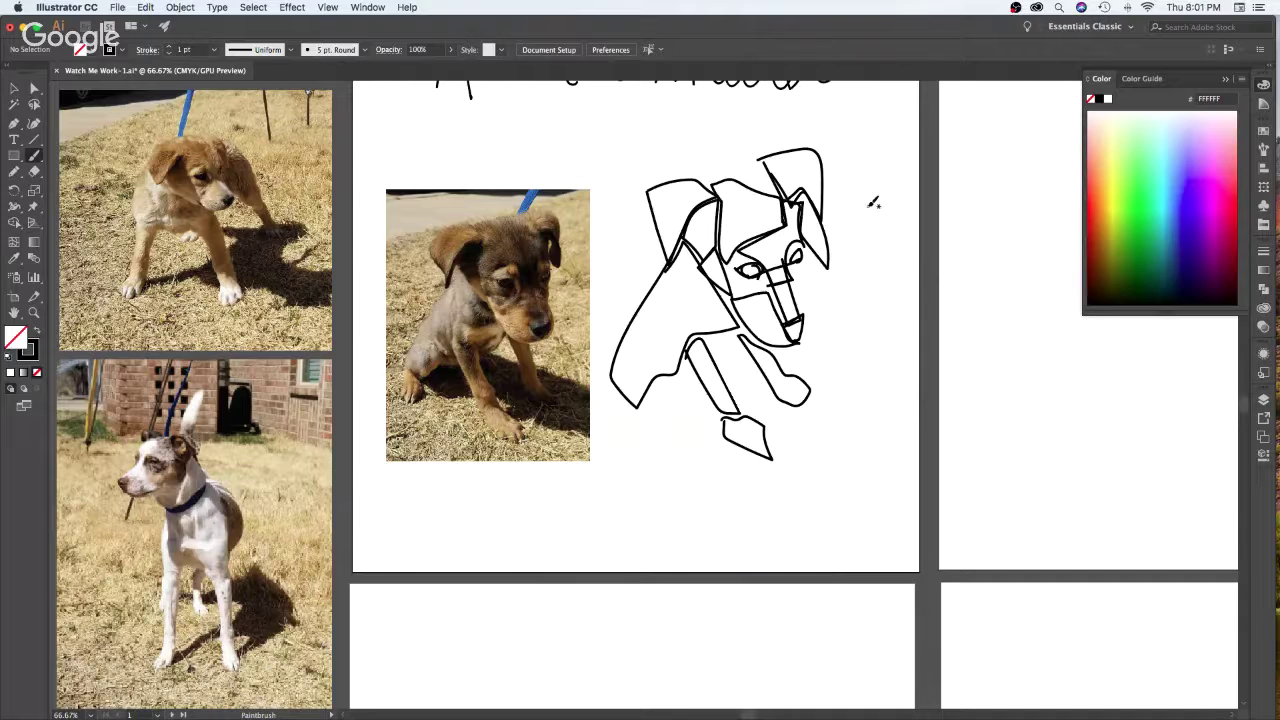
# Reshape the puppy's body outline with the Pencil tool, rounding the chest and pulling the back and rump inward
pyautogui.press('v')
pyautogui.moveTo(936, 185); pyautogui.dragTo(940, 257)
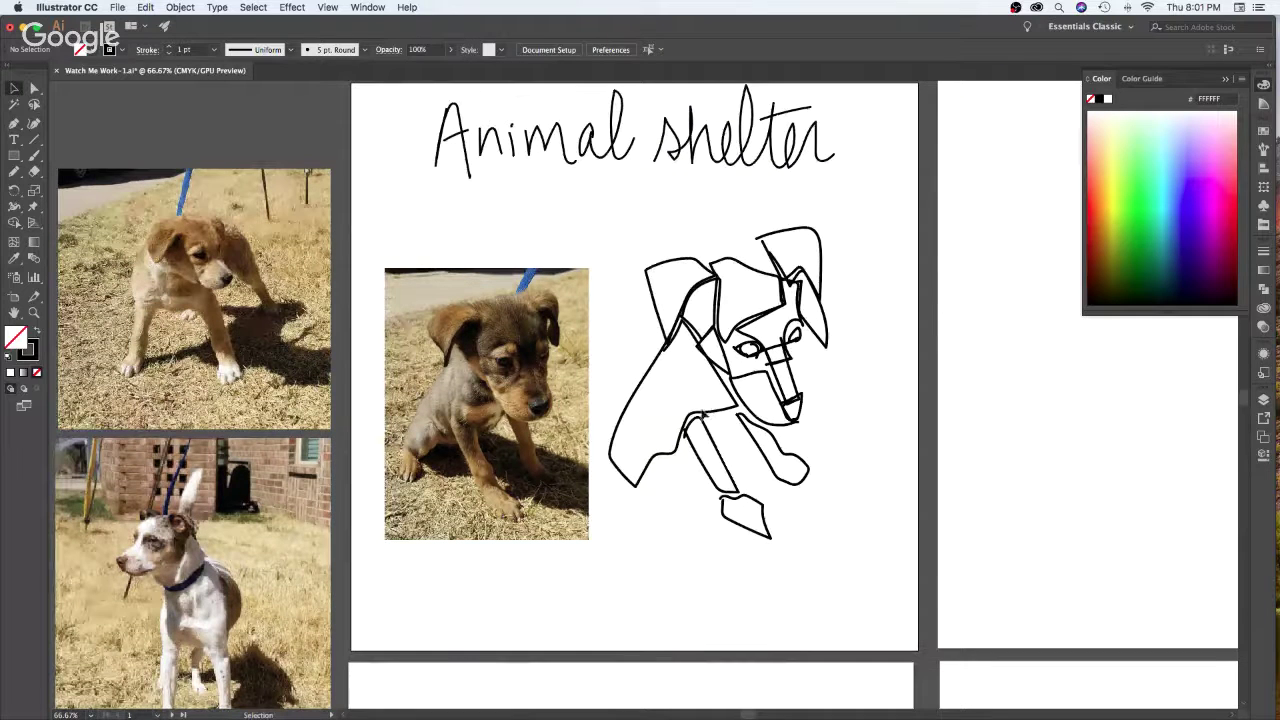
pyautogui.click(723, 414)
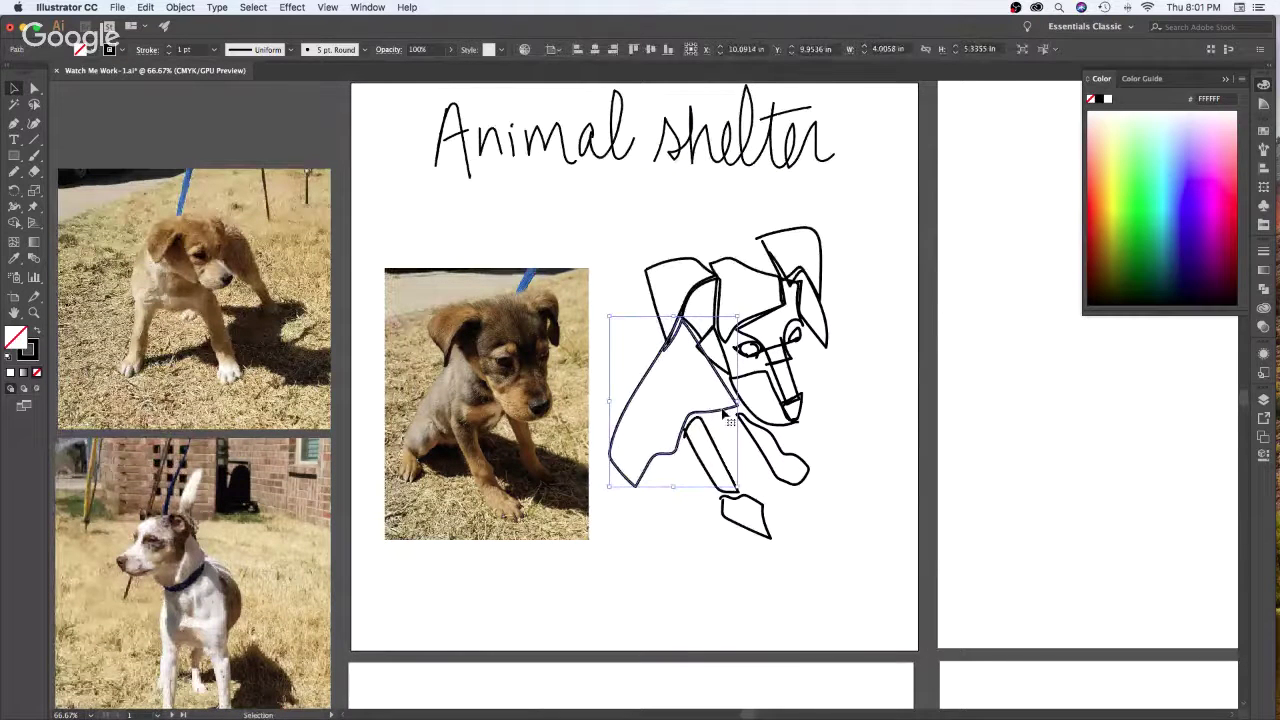
pyautogui.press('n')
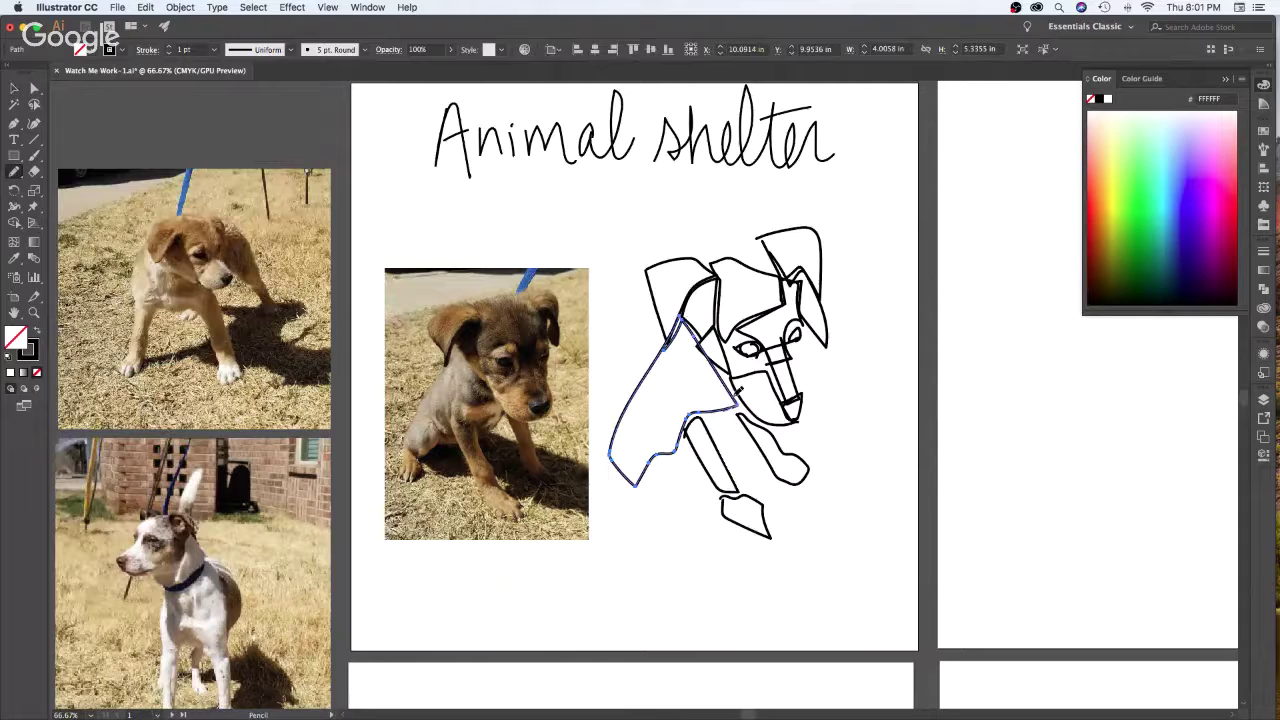
pyautogui.moveTo(735, 393); pyautogui.dragTo(686, 320)
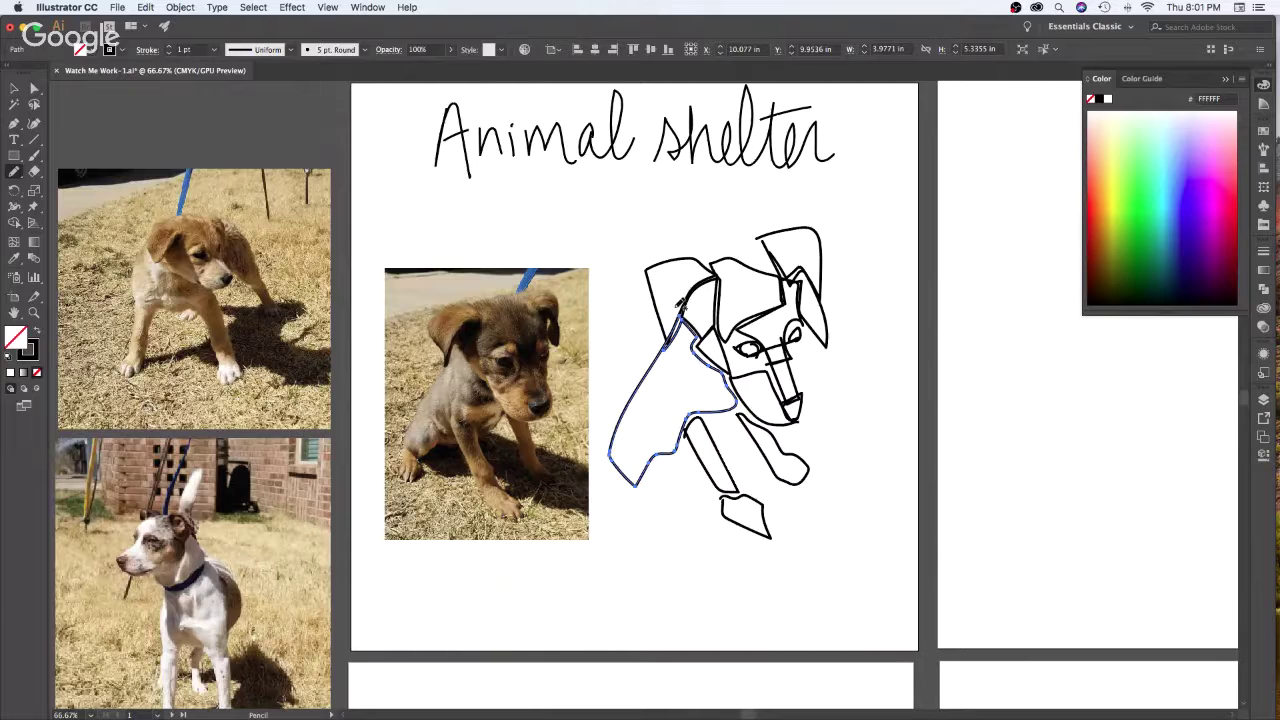
pyautogui.moveTo(693, 342); pyautogui.dragTo(684, 320)
pyautogui.moveTo(673, 350)
pyautogui.mouseDown()
pyautogui.moveTo(632, 458)
pyautogui.moveTo(652, 466)
pyautogui.moveTo(690, 411)
pyautogui.mouseUp()
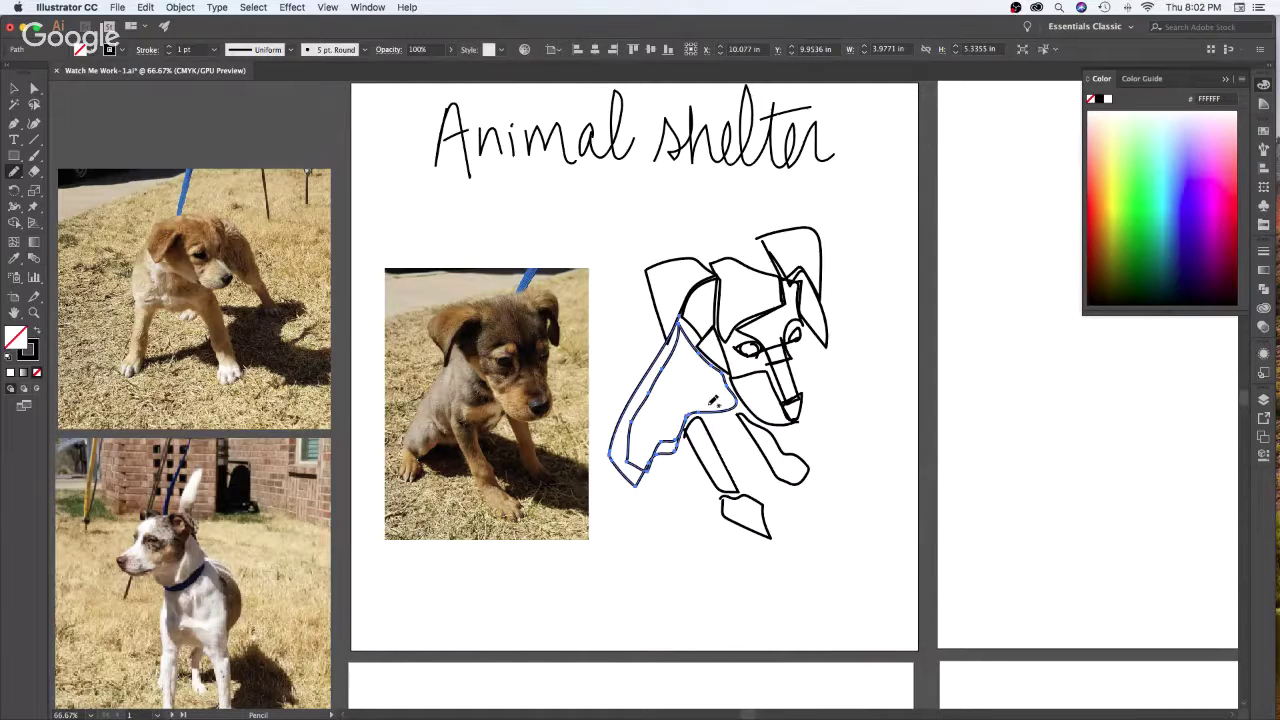
pyautogui.moveTo(690, 410); pyautogui.dragTo(665, 445)
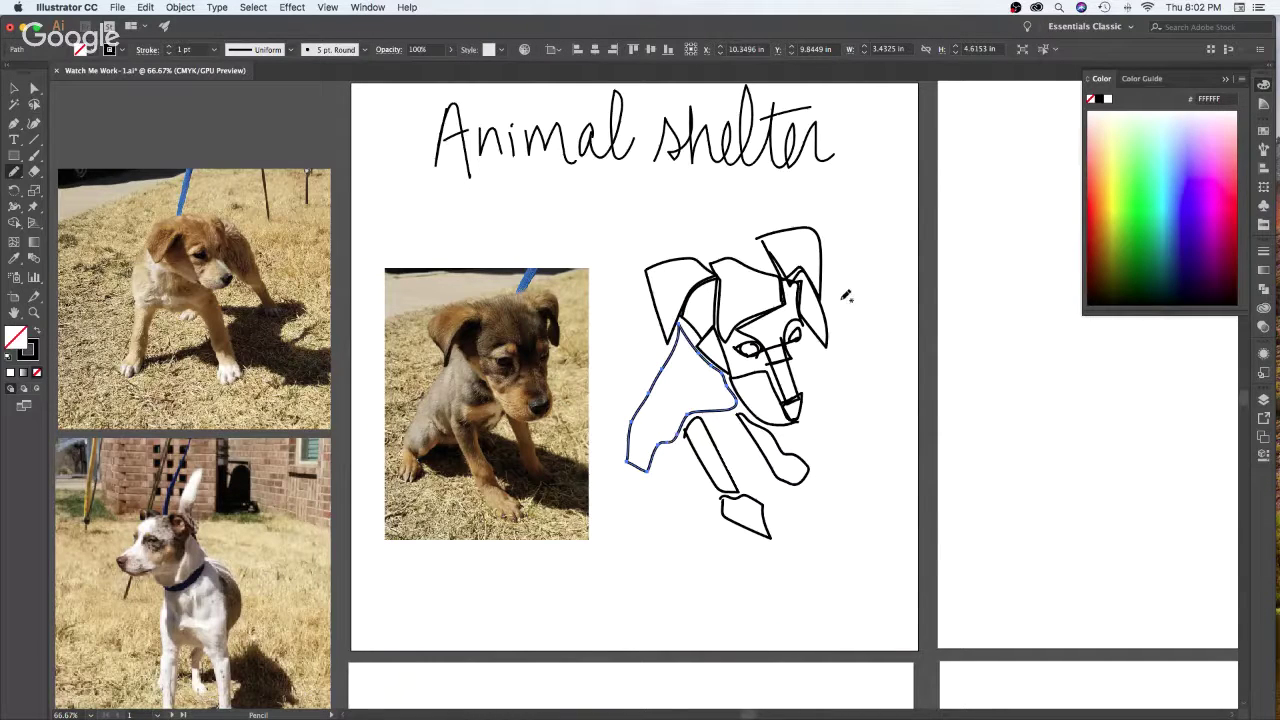
pyautogui.press('v')
pyautogui.click(890, 381)
# Nudge the puppy's body outline slightly away from the neck and shrink the small cheek patch behind the near eye
pyautogui.click(743, 397)
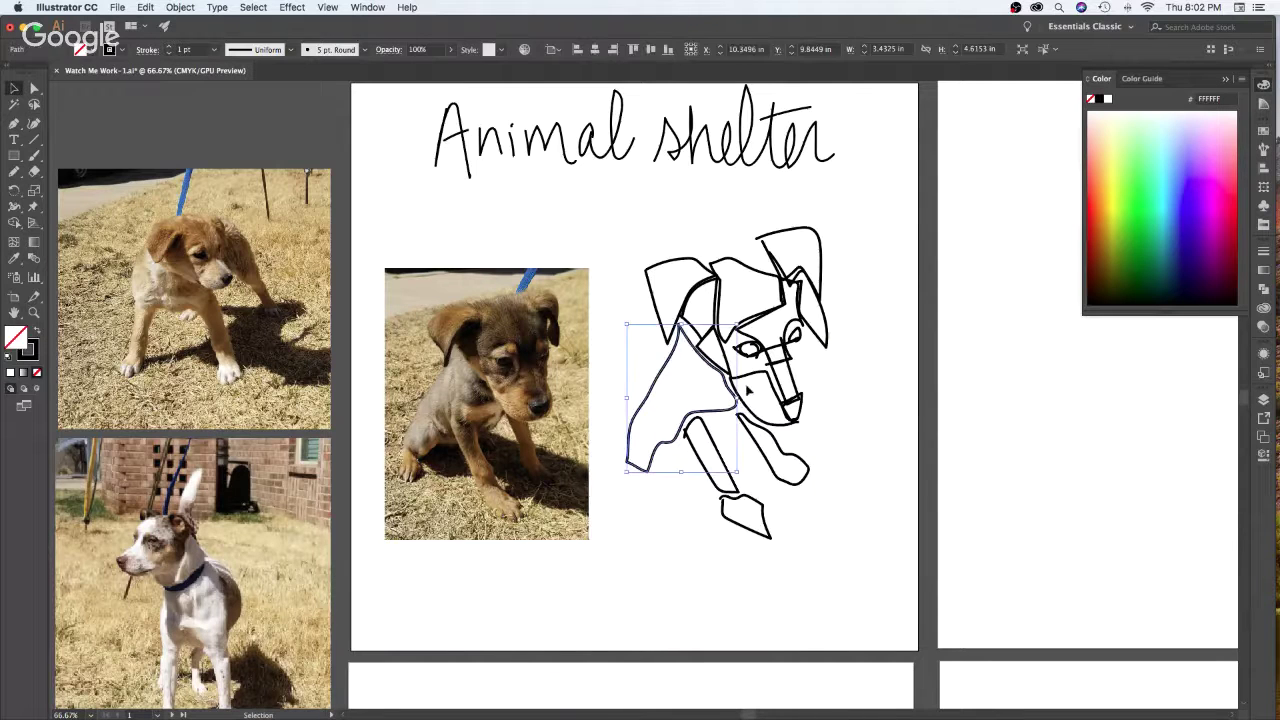
pyautogui.click(730, 375)
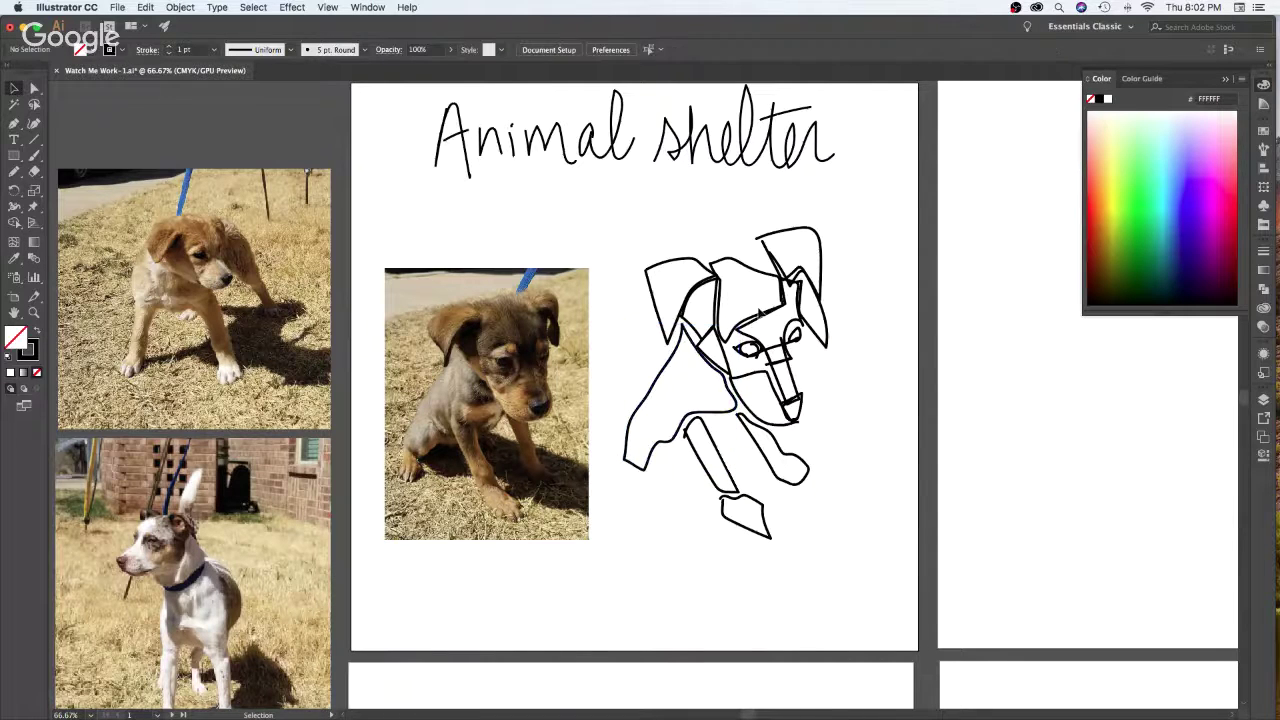
pyautogui.click(720, 355)
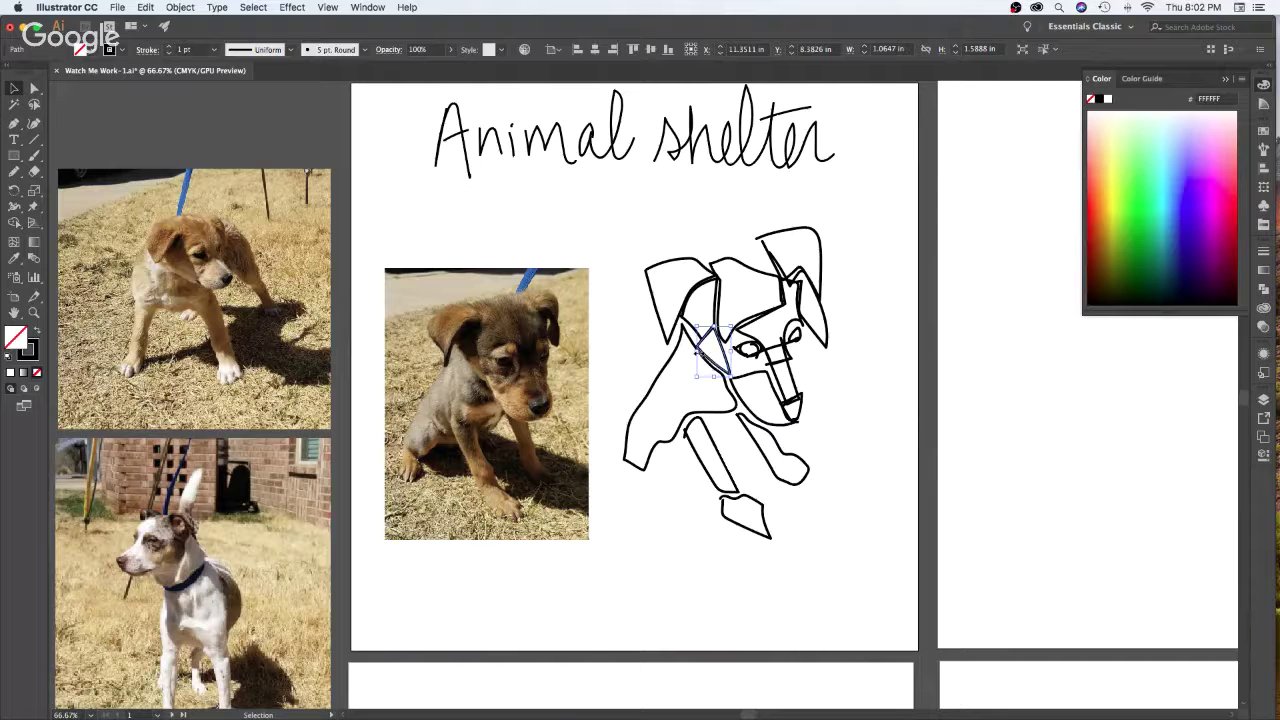
pyautogui.moveTo(701, 351); pyautogui.dragTo(704, 349)
pyautogui.click(949, 353)
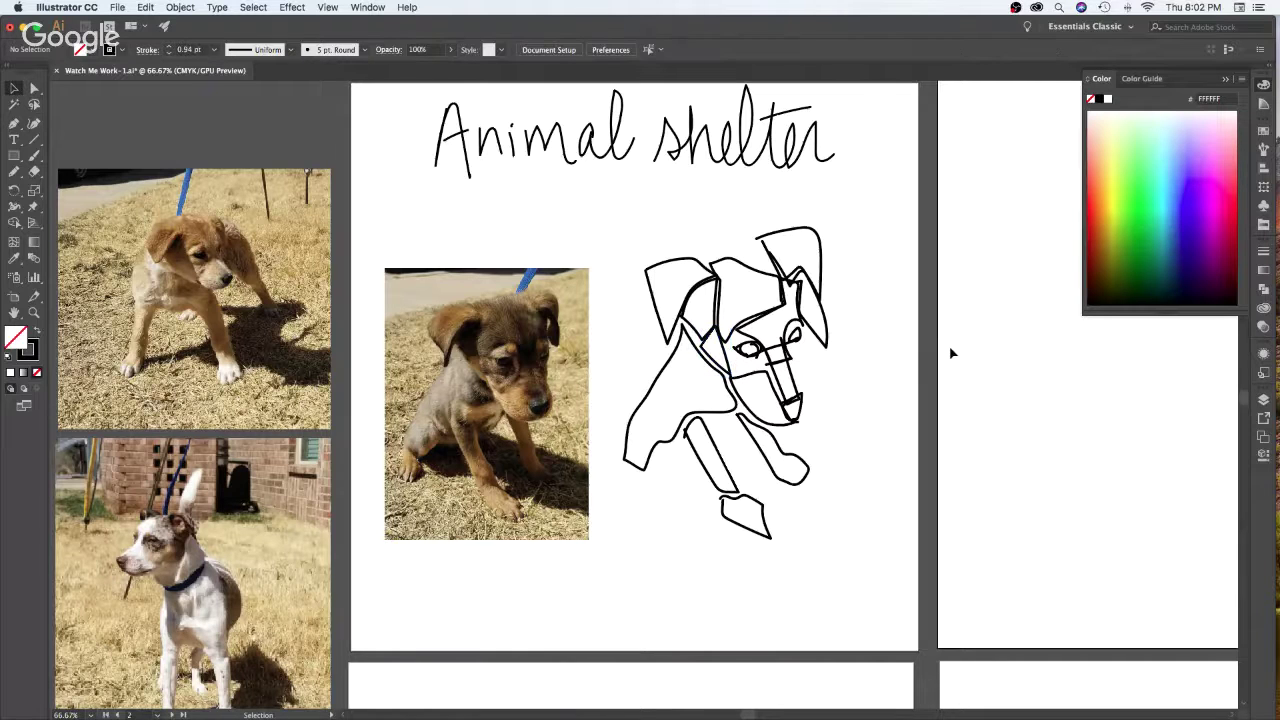
# Scale down the near ear outline slightly and fill it with the light brown sampled from the ear in the middle puppy photo
pyautogui.click(702, 262)
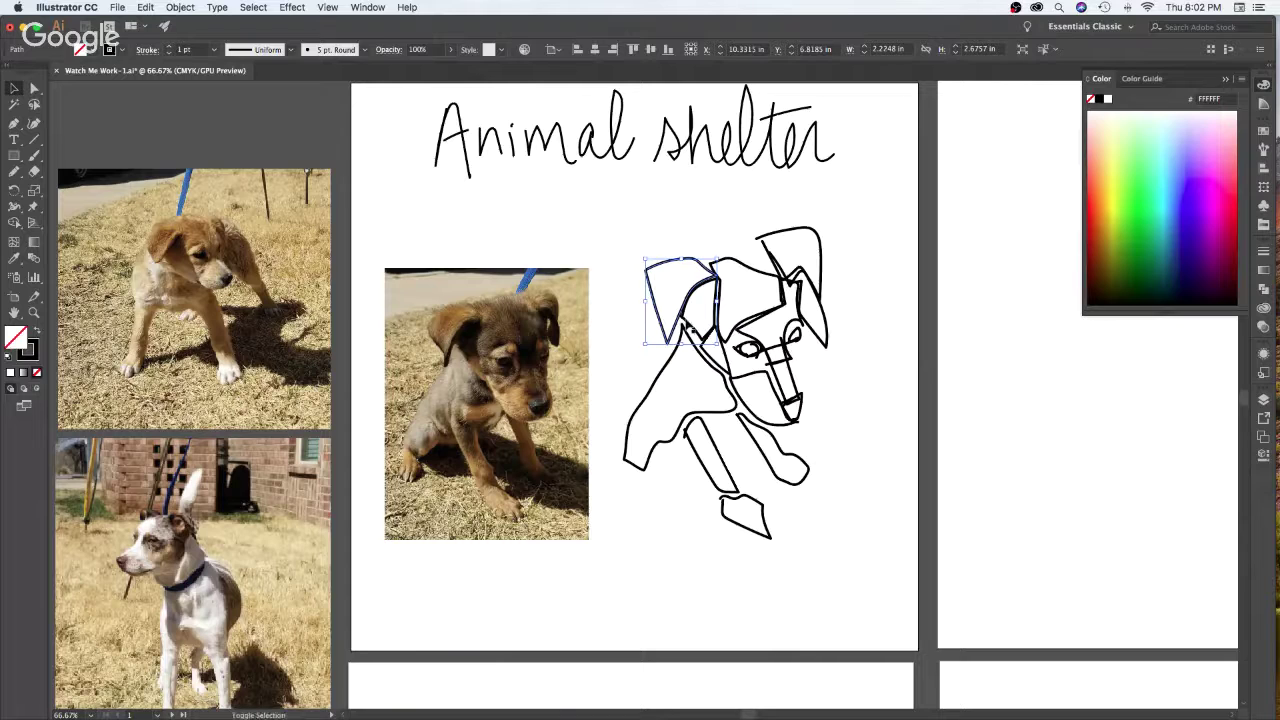
pyautogui.moveTo(718, 343); pyautogui.dragTo(710, 334)
pyautogui.click(950, 317)
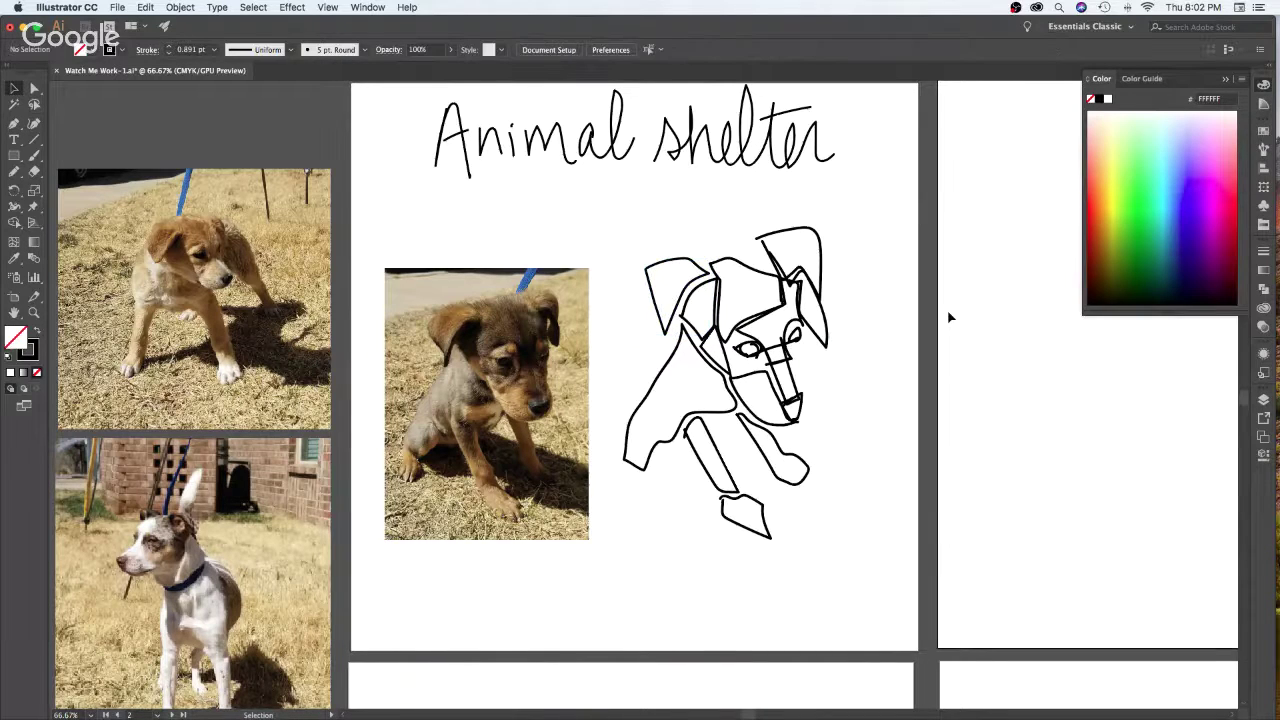
pyautogui.click(704, 270)
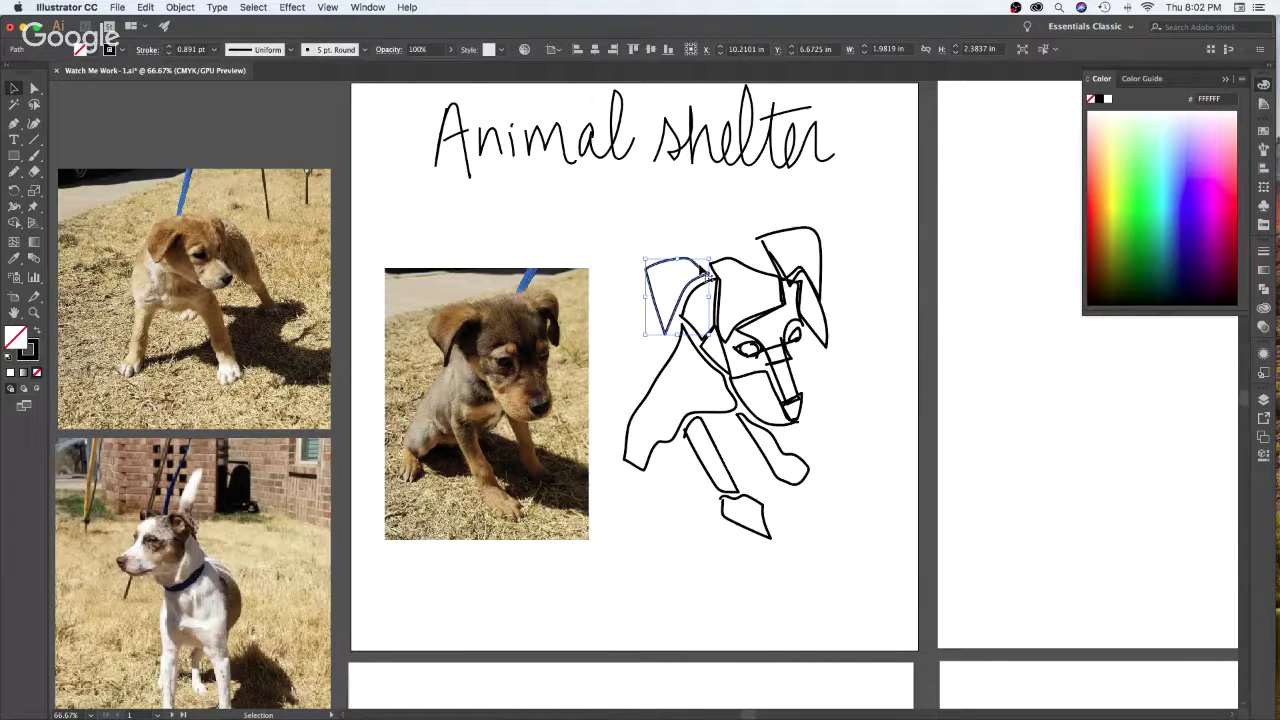
pyautogui.press('i')
pyautogui.click(462, 308)
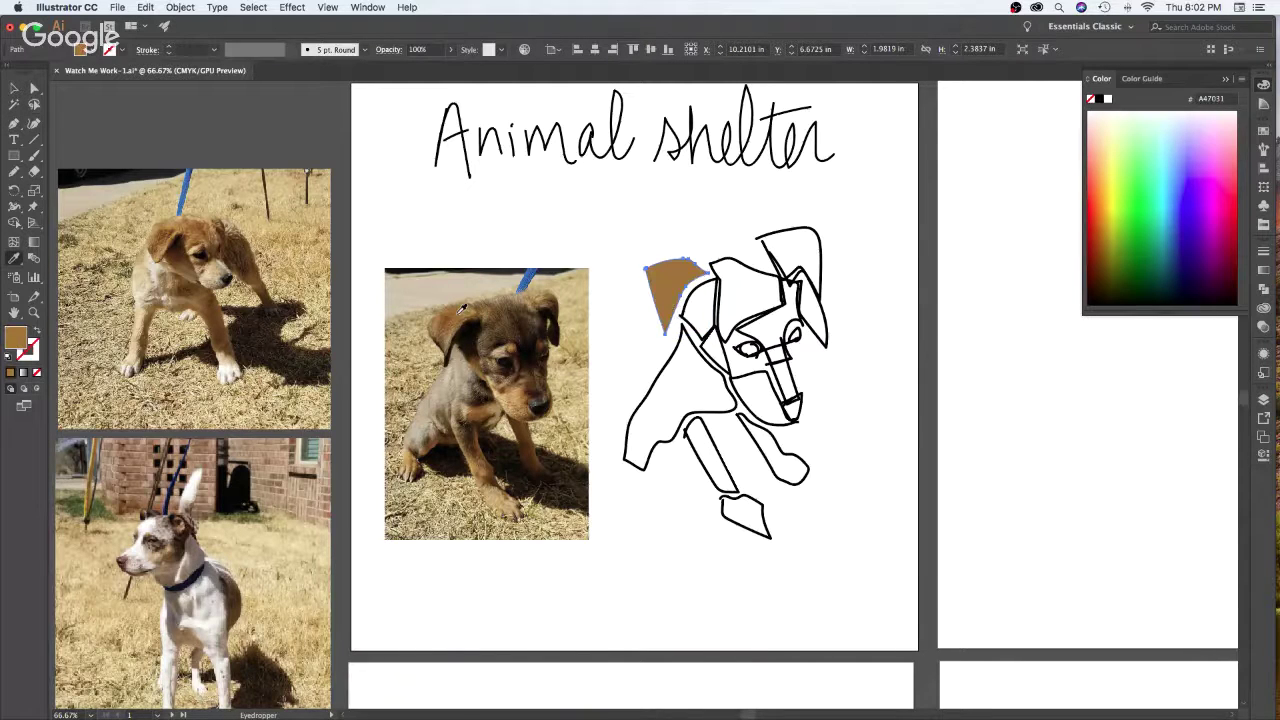
pyautogui.press('v')
pyautogui.click(921, 389)
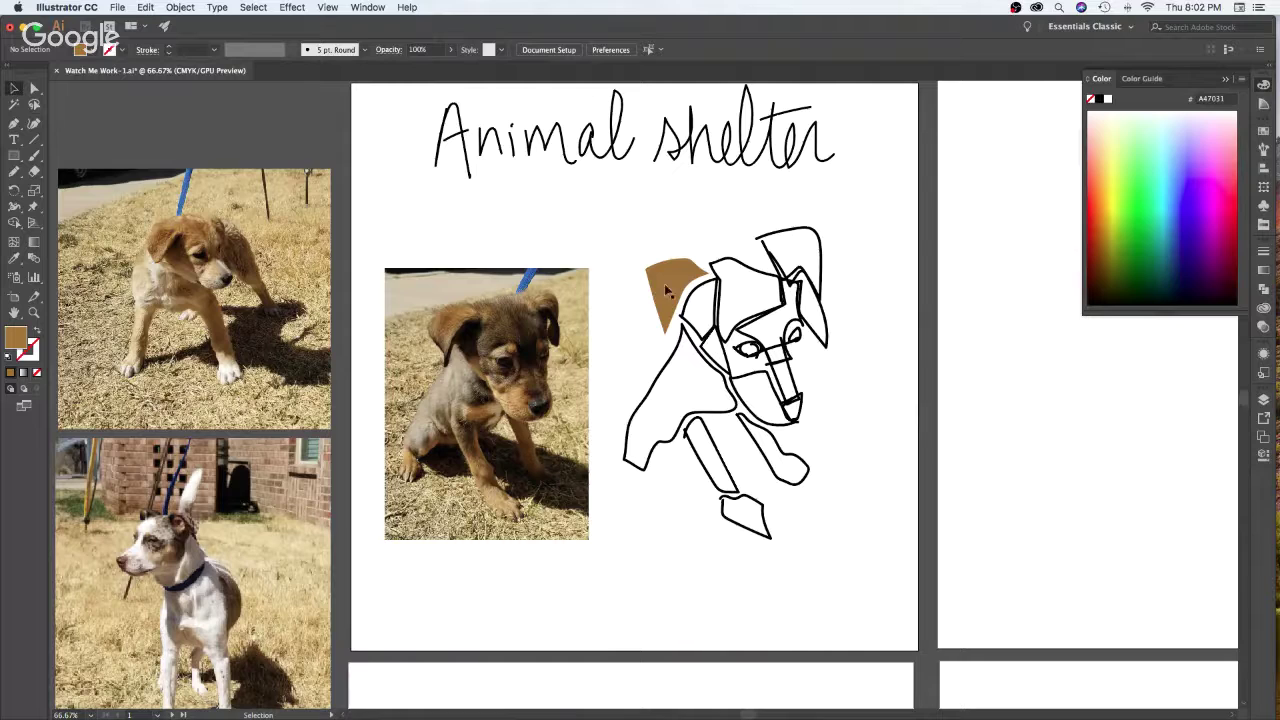
# Fill the far ear with tan and its folded lower flap with near-black, both sampled from the puppy photo
pyautogui.click(668, 290)
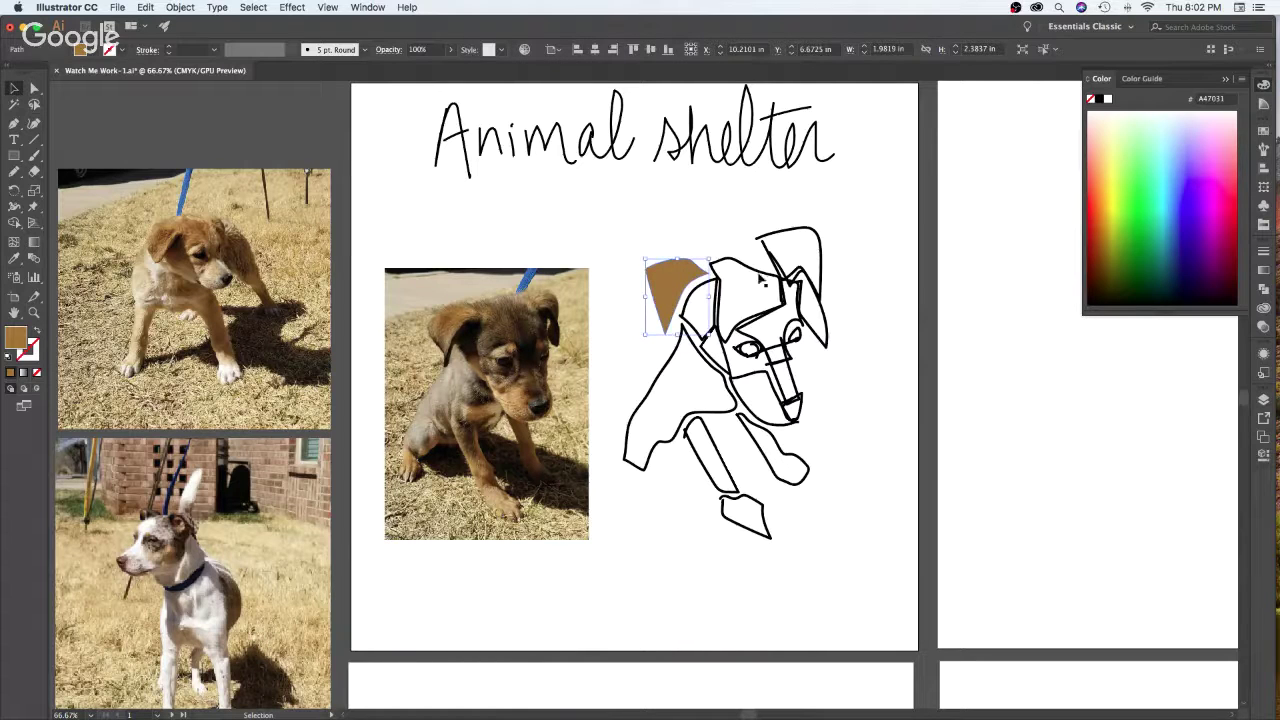
pyautogui.click(820, 252)
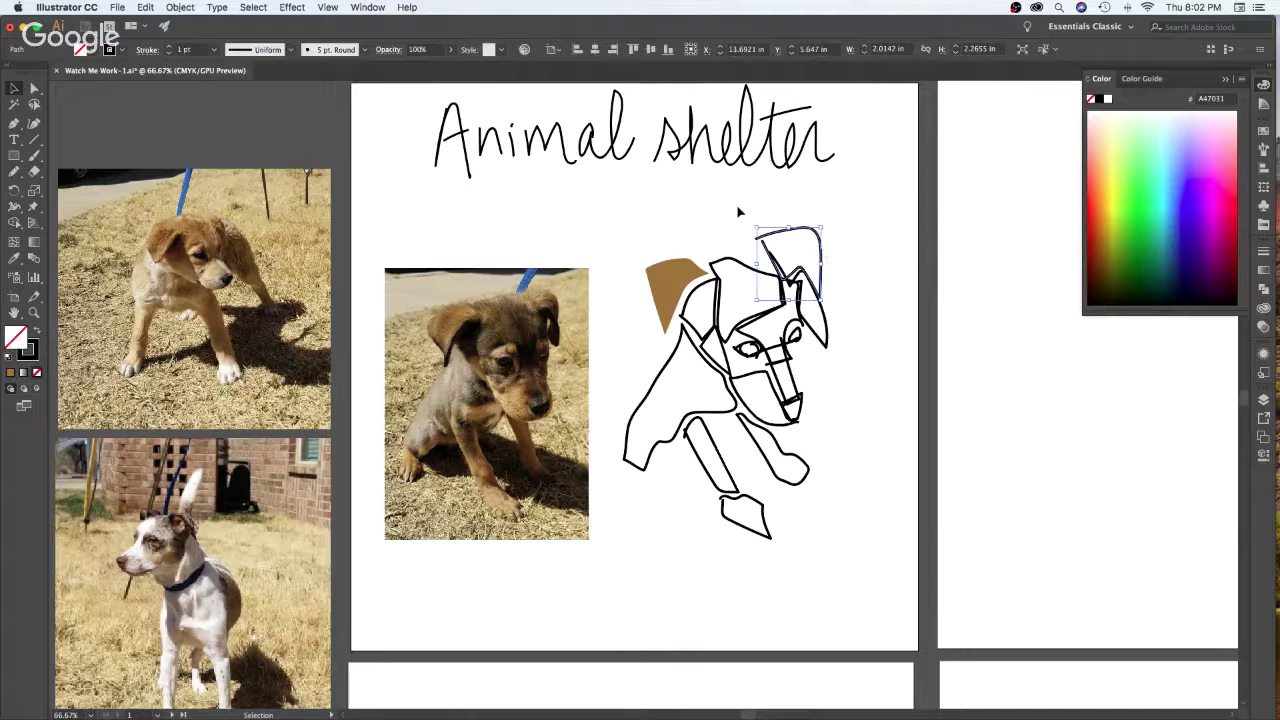
pyautogui.press('i')
pyautogui.click(548, 291)
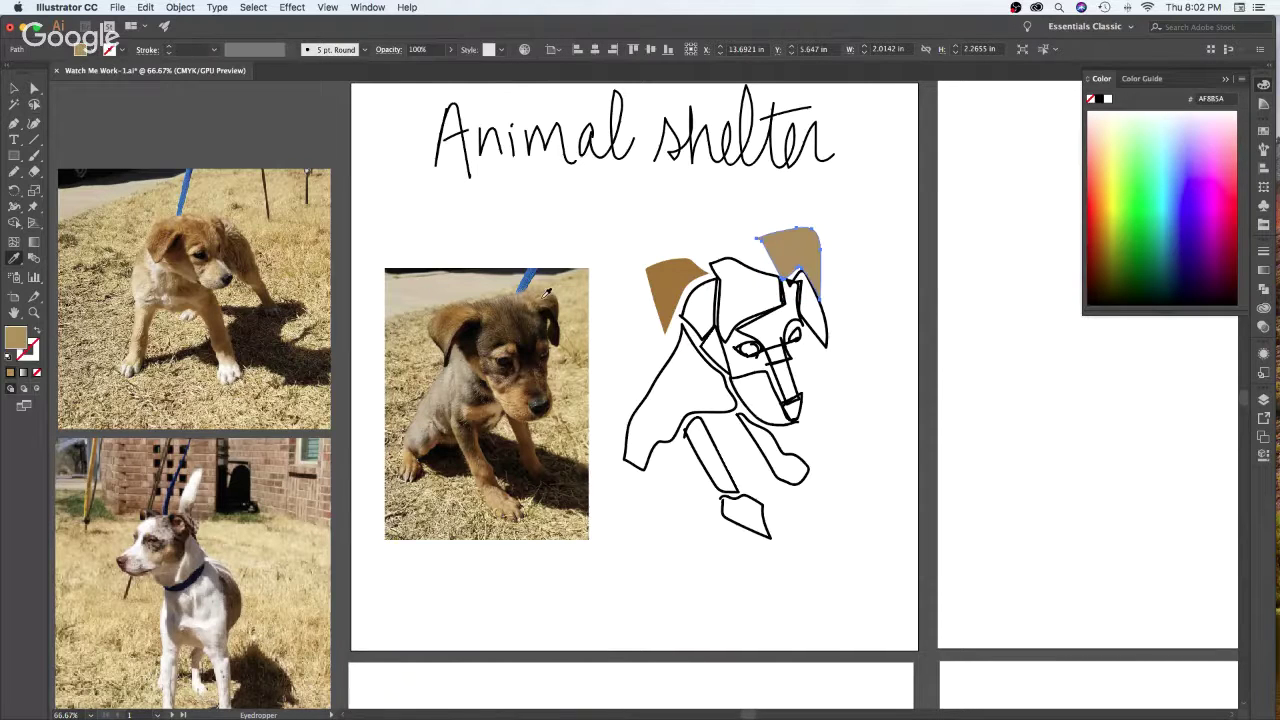
pyautogui.press('v')
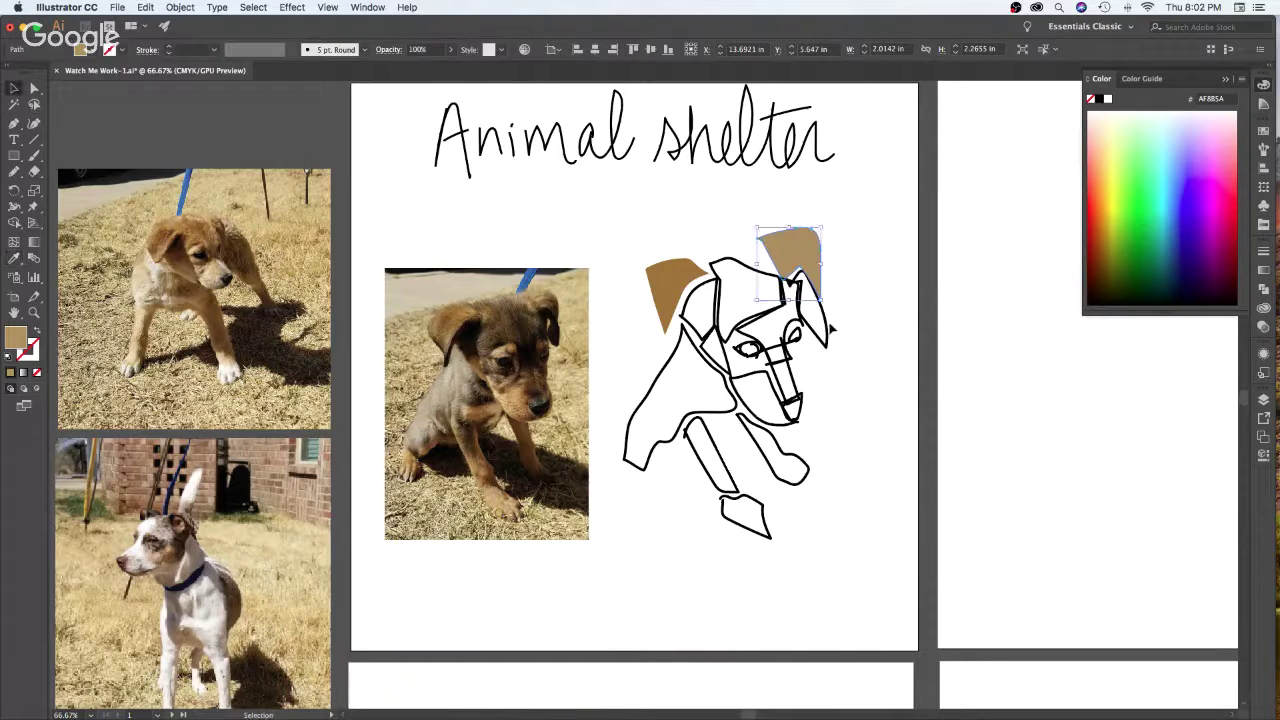
pyautogui.click(831, 330)
pyautogui.press('i')
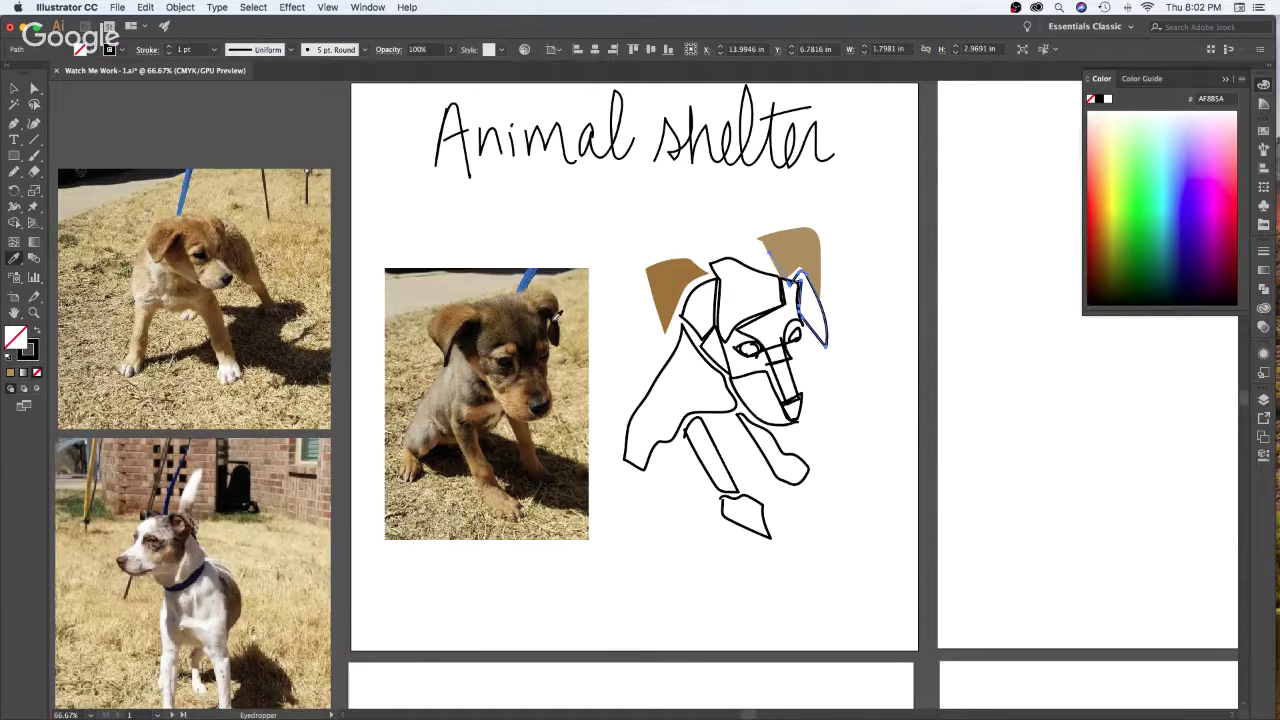
pyautogui.click(555, 316)
pyautogui.press('v')
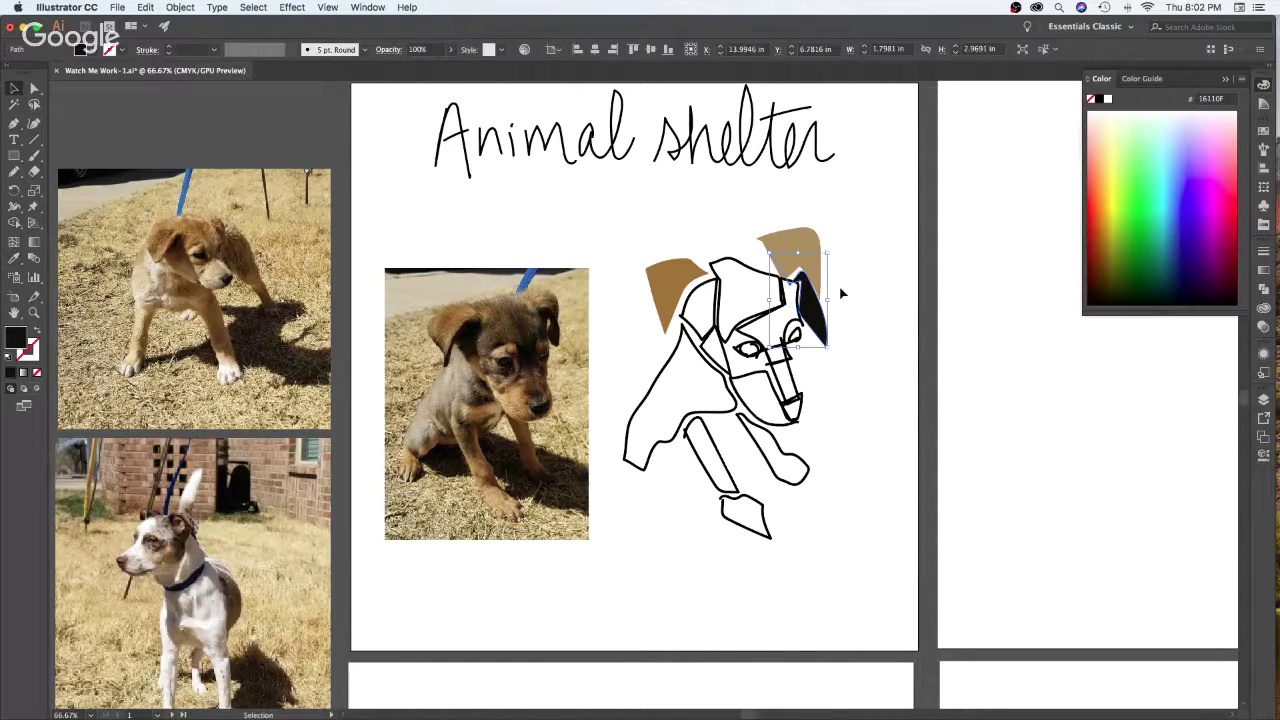
# Fill the top-of-head shape with dark brown sampled from the photo and send it behind the other shapes
pyautogui.click(756, 275)
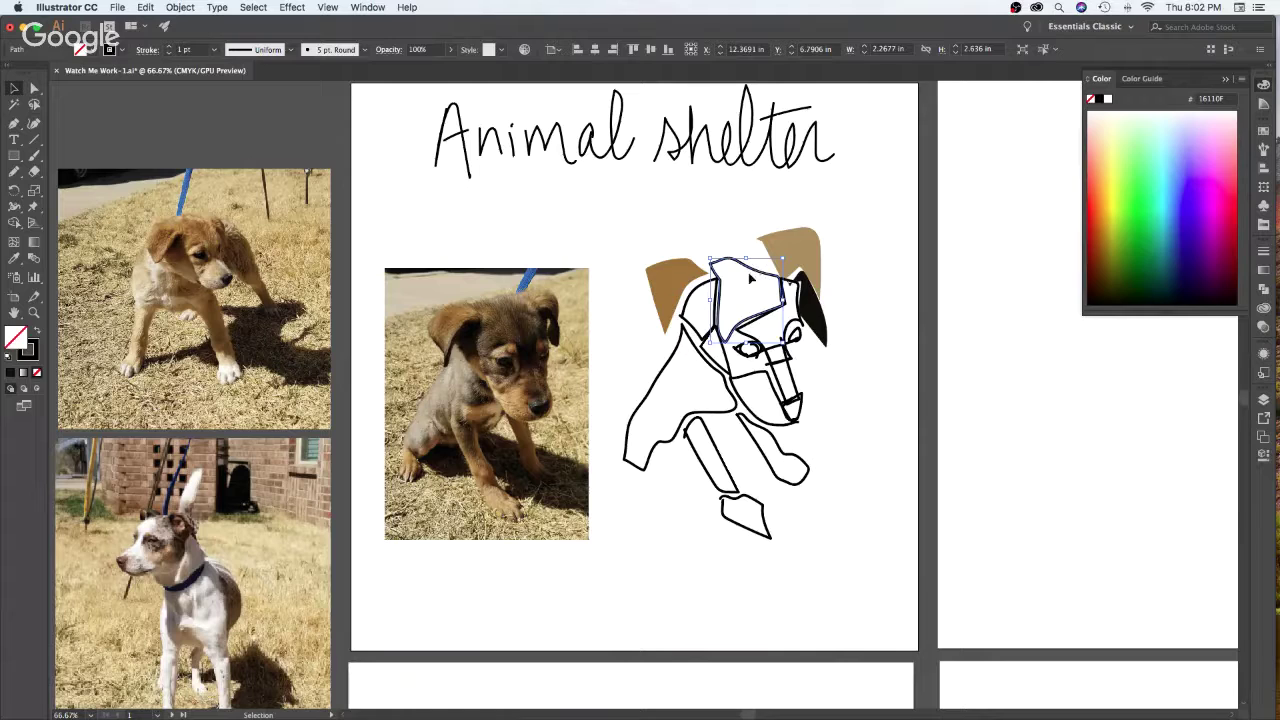
pyautogui.press('i')
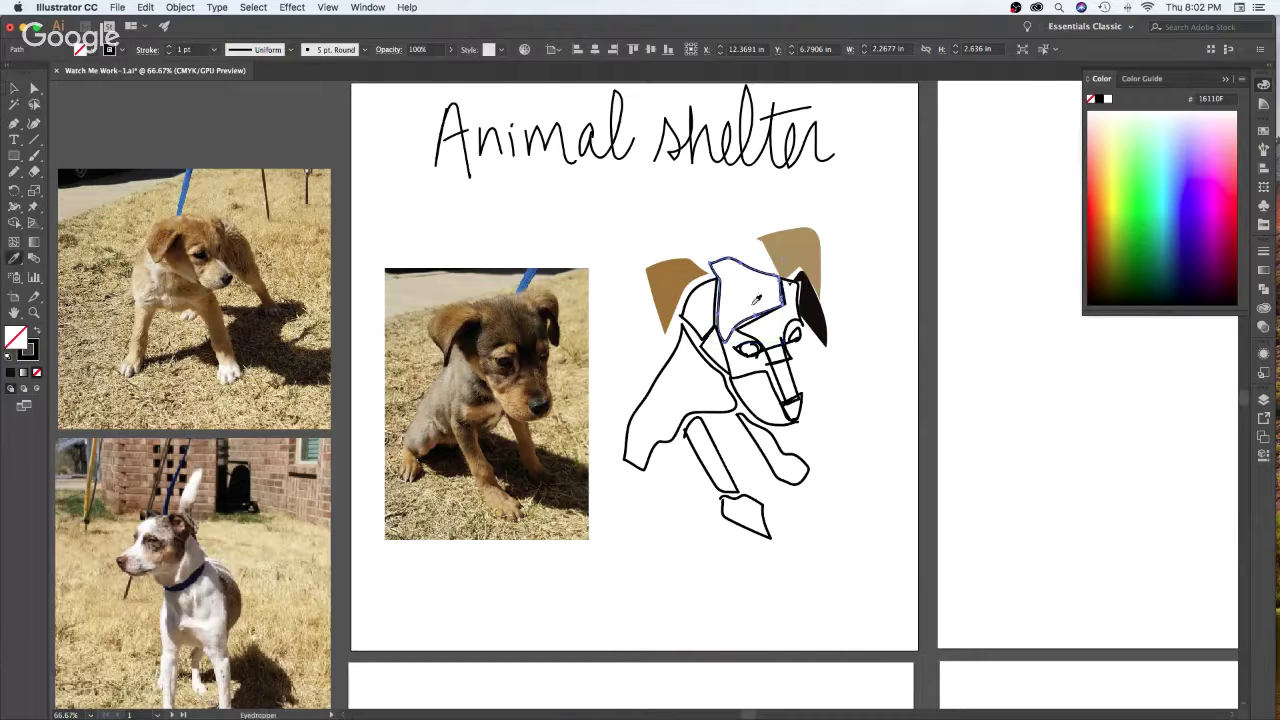
pyautogui.click(507, 306)
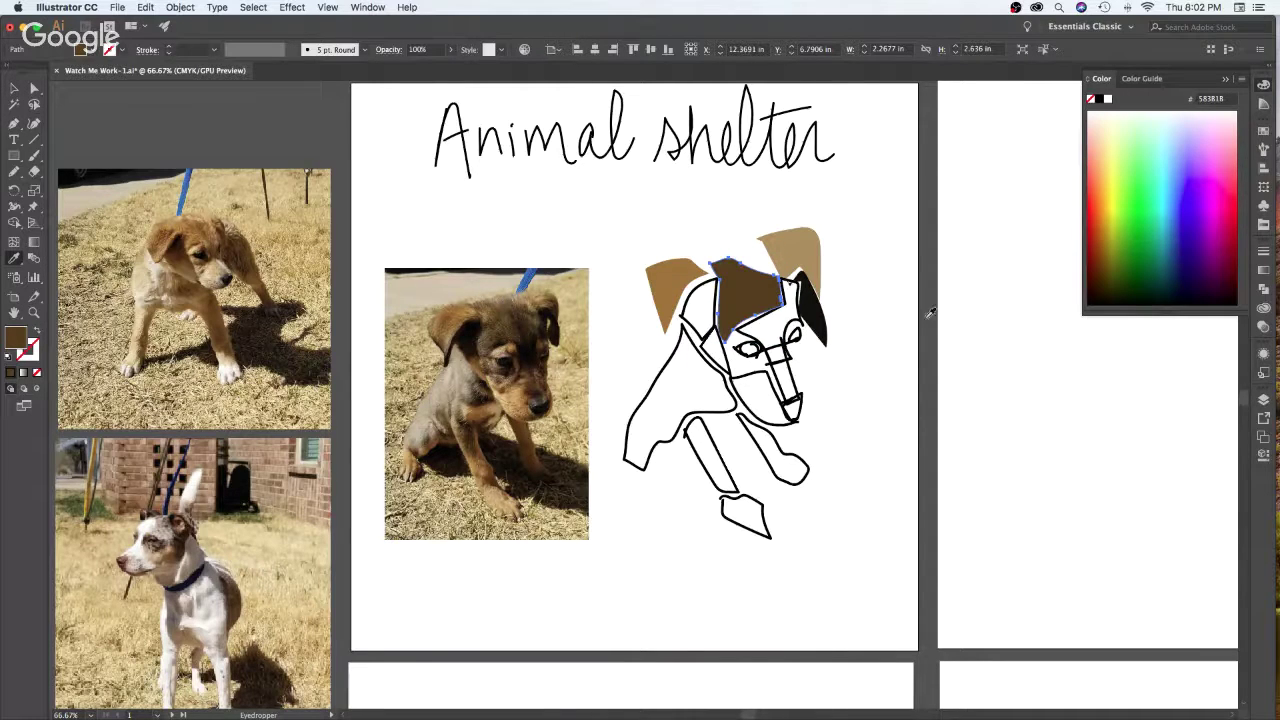
pyautogui.press('v')
pyautogui.press('super+shift+bracketleft')
pyautogui.click(950, 345)
# Fill the brow patch between the eyes with the near-black brown sampled from the far ear in the photo
pyautogui.click(800, 290)
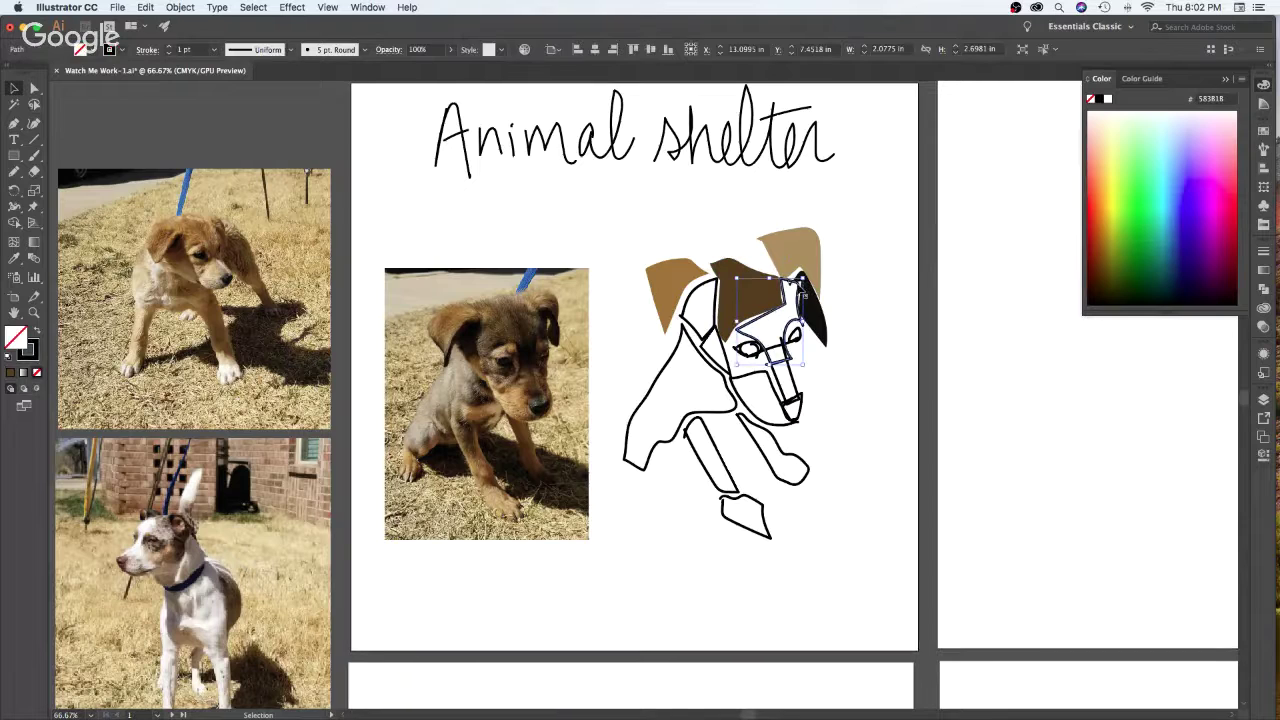
pyautogui.press('i')
pyautogui.click(548, 312)
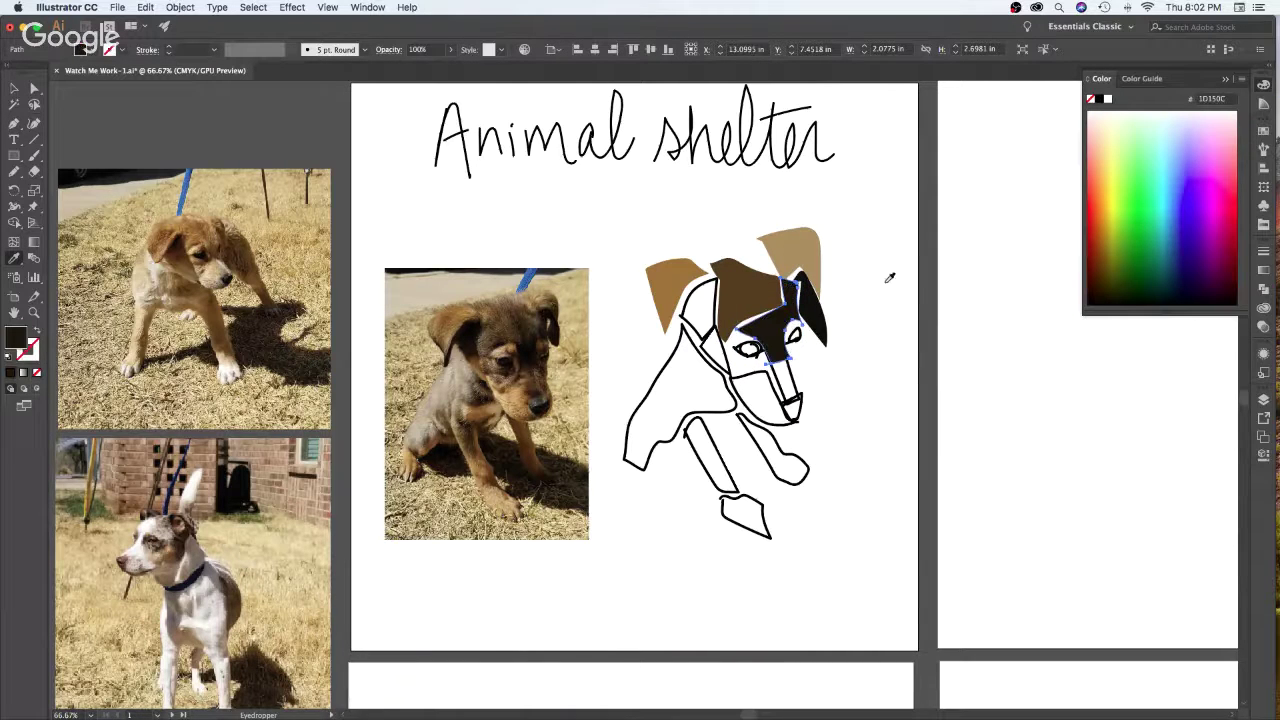
pyautogui.press('v')
# Fill the shape between the near ear and the head with black sampled from the shaded ear area in the photo
pyautogui.click(718, 312)
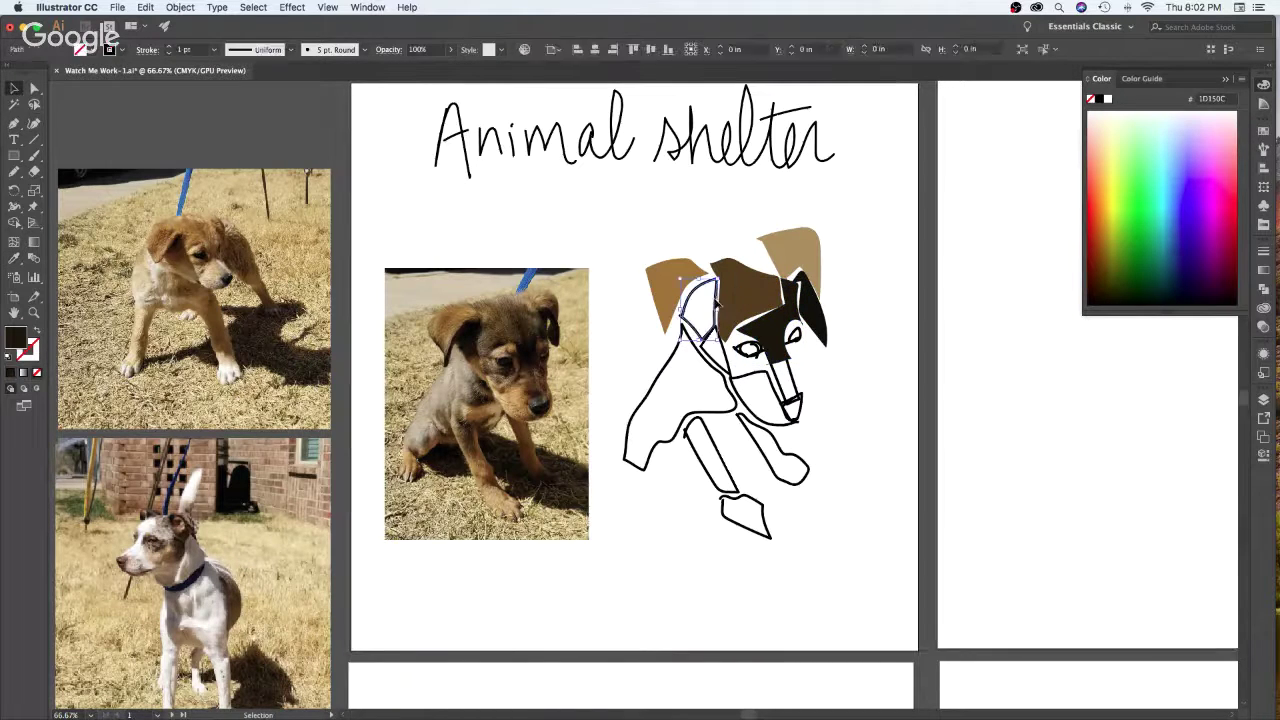
pyautogui.press('i')
pyautogui.click(476, 332)
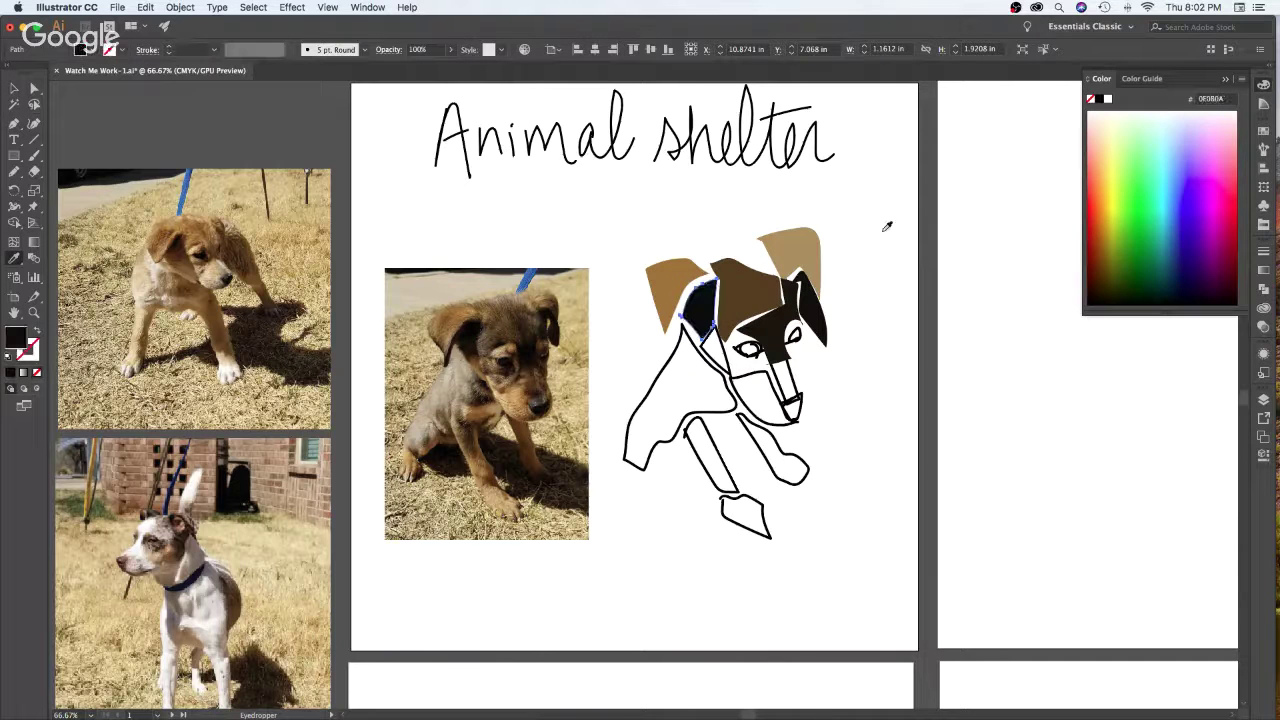
pyautogui.press('v')
pyautogui.click(864, 326)
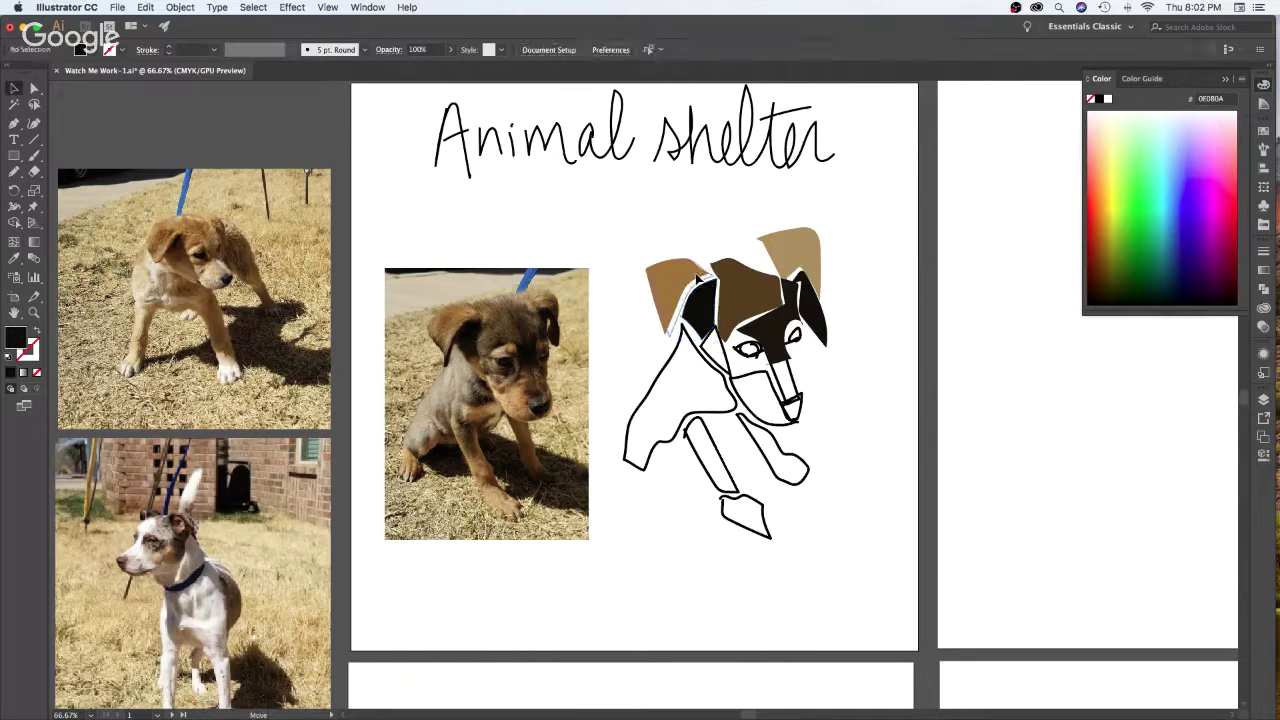
# Nudge the near ear closer to its dark inner shape and slightly narrow the dark brown top-of-head shape
pyautogui.click(697, 280)
pyautogui.click(776, 292)
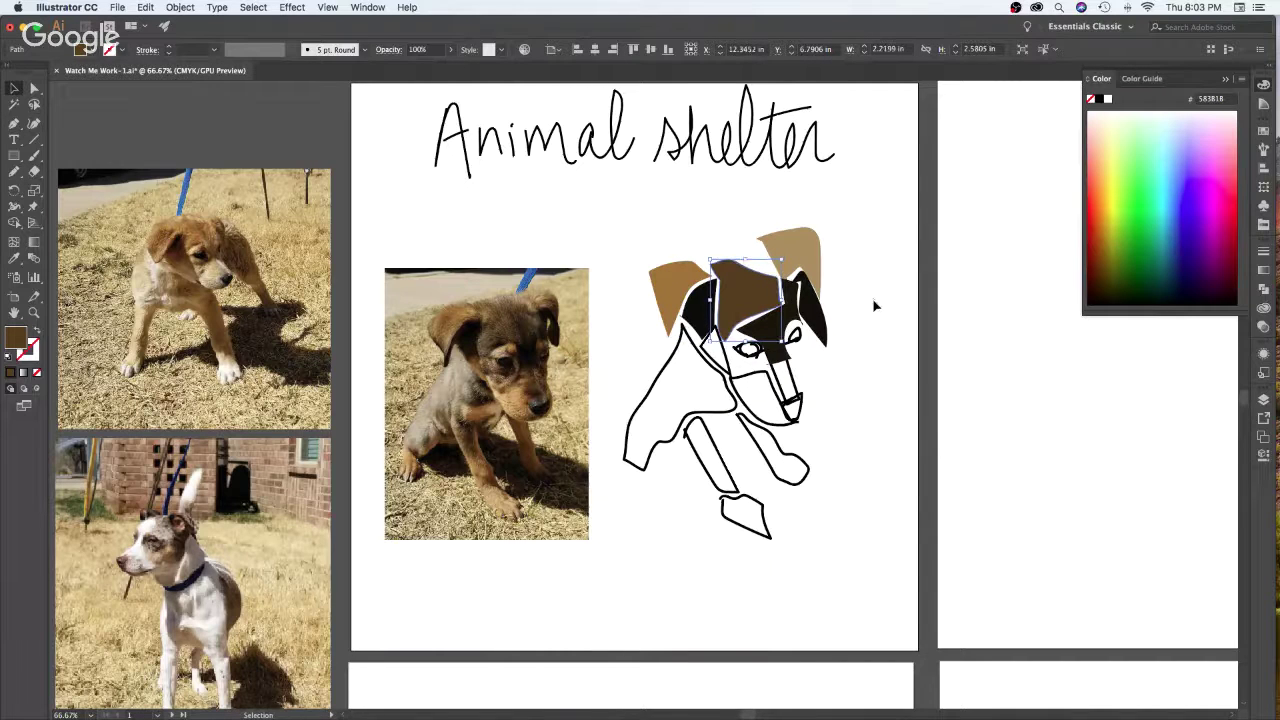
pyautogui.click(873, 302)
pyautogui.keyDown('shift'); pyautogui.click(798, 287); pyautogui.keyUp('shift')
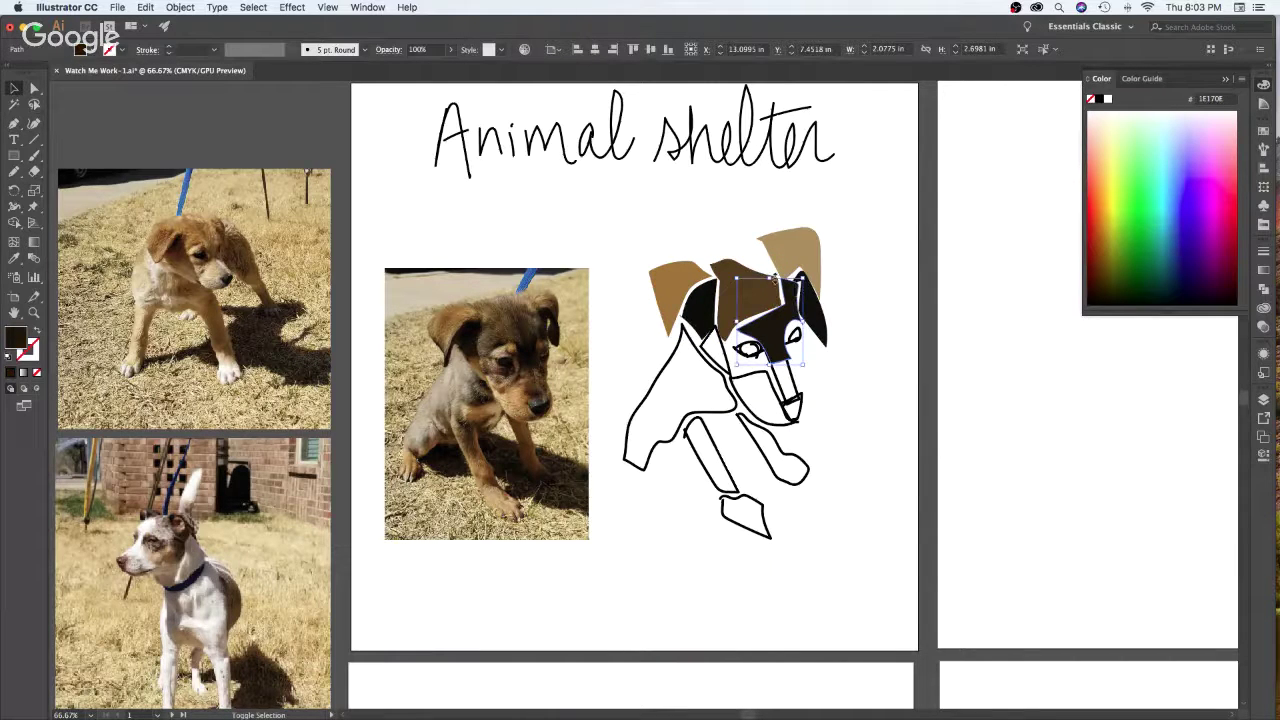
pyautogui.click(901, 332)
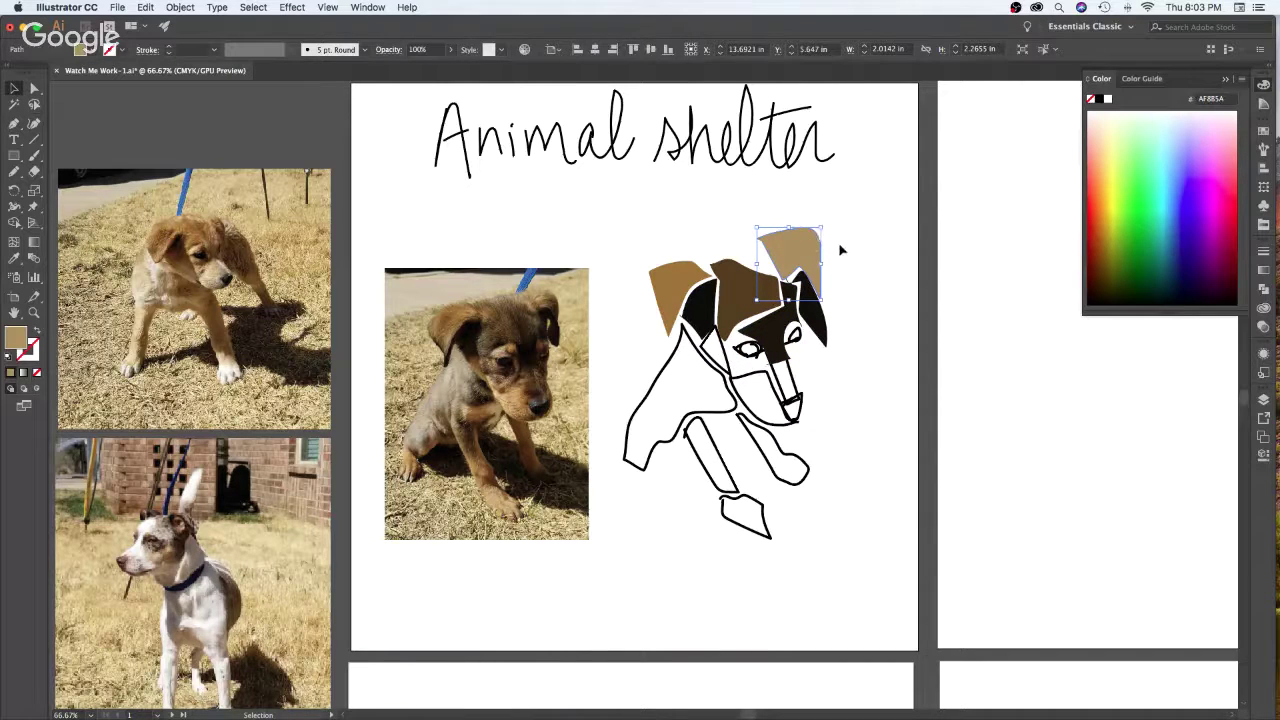
# Redraw the far ear's edge lower with the Pencil tool and nudge the ear slightly away from the head
pyautogui.press('n')
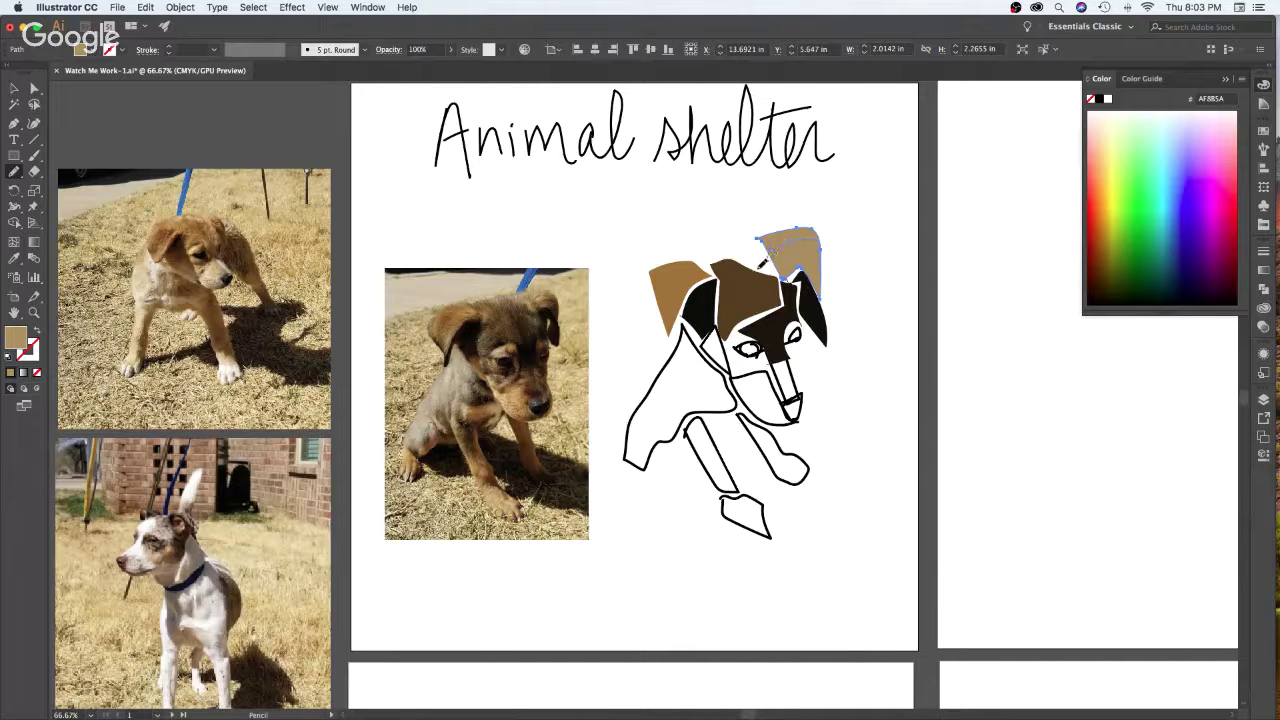
pyautogui.moveTo(762, 262); pyautogui.dragTo(796, 274)
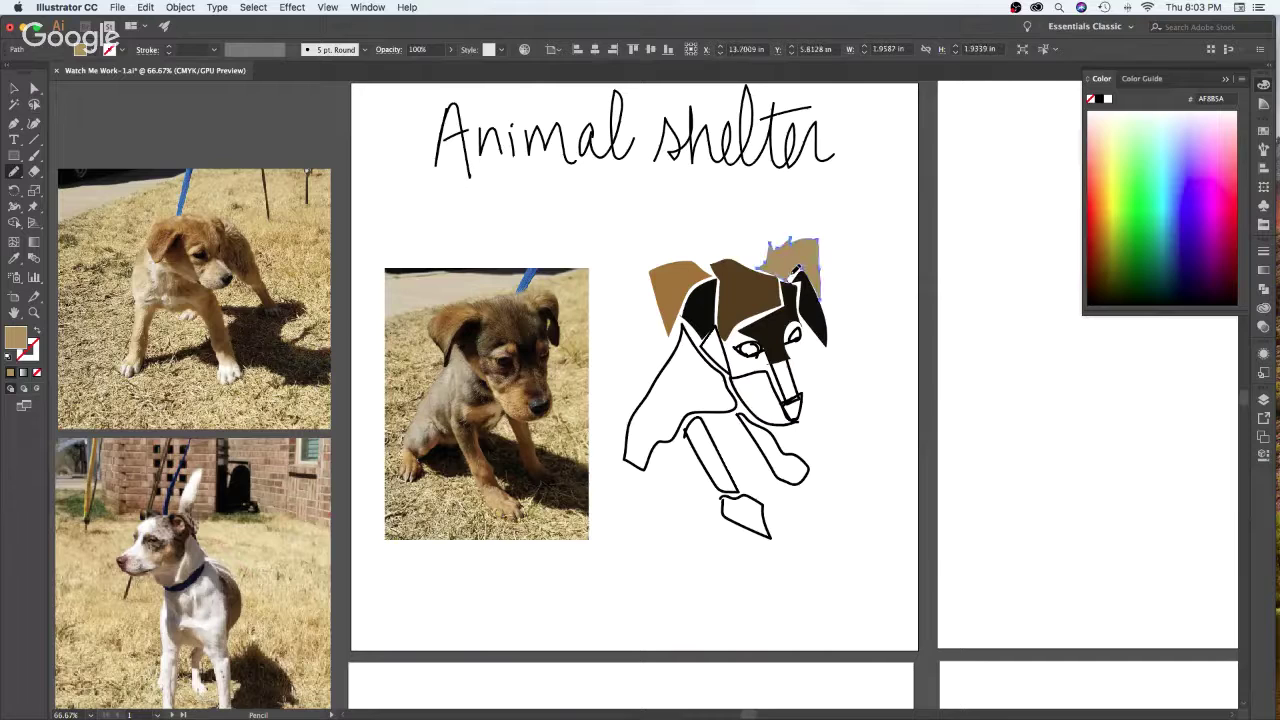
pyautogui.press('v')
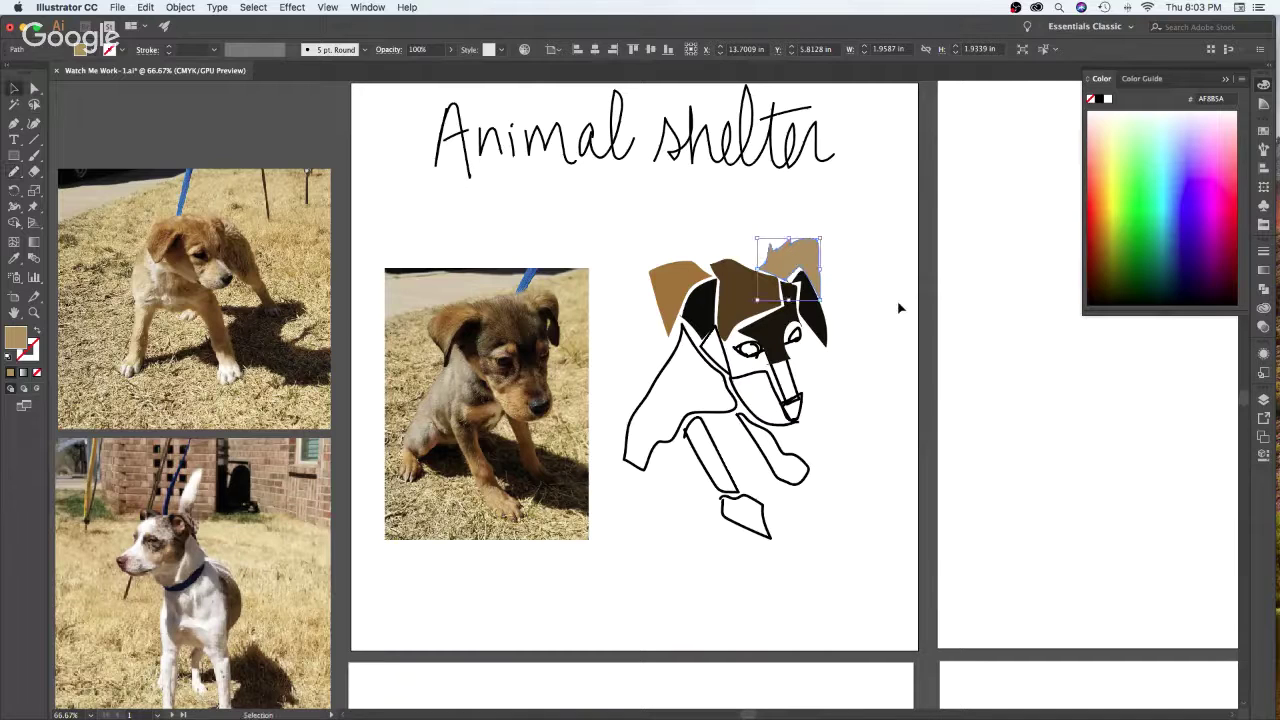
pyautogui.click(899, 309)
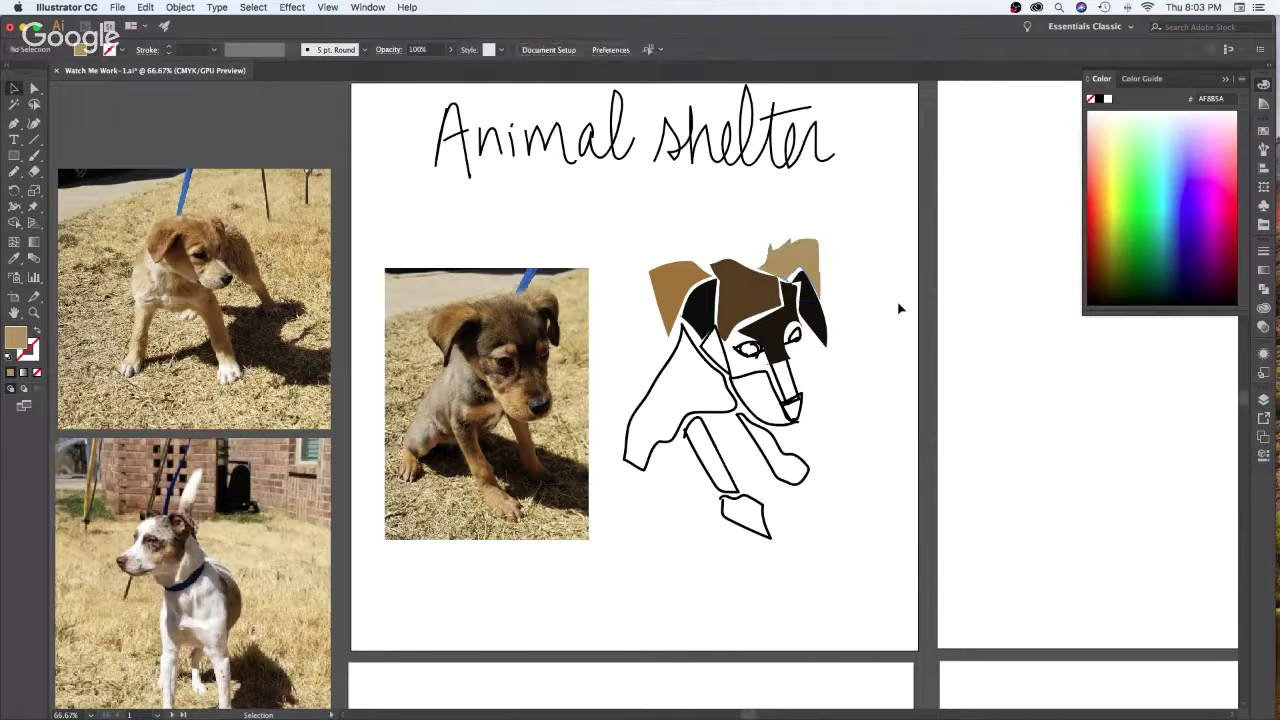
pyautogui.click(807, 252)
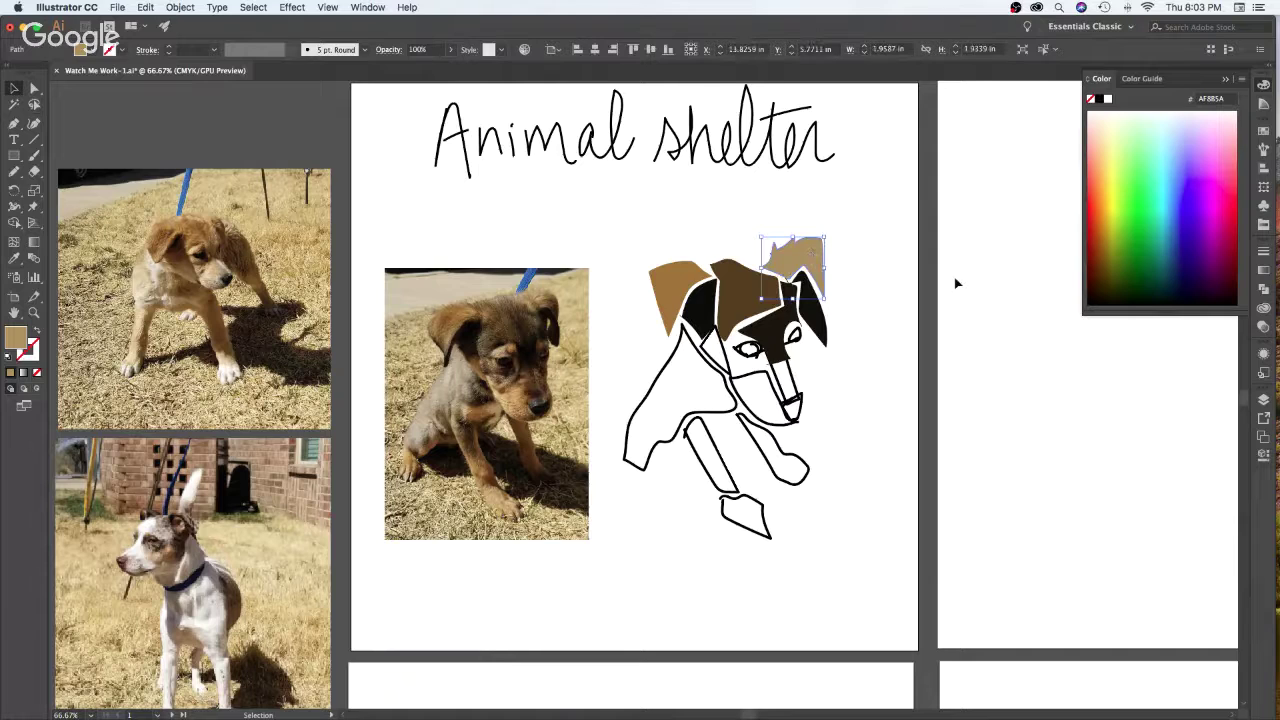
pyautogui.click(937, 330)
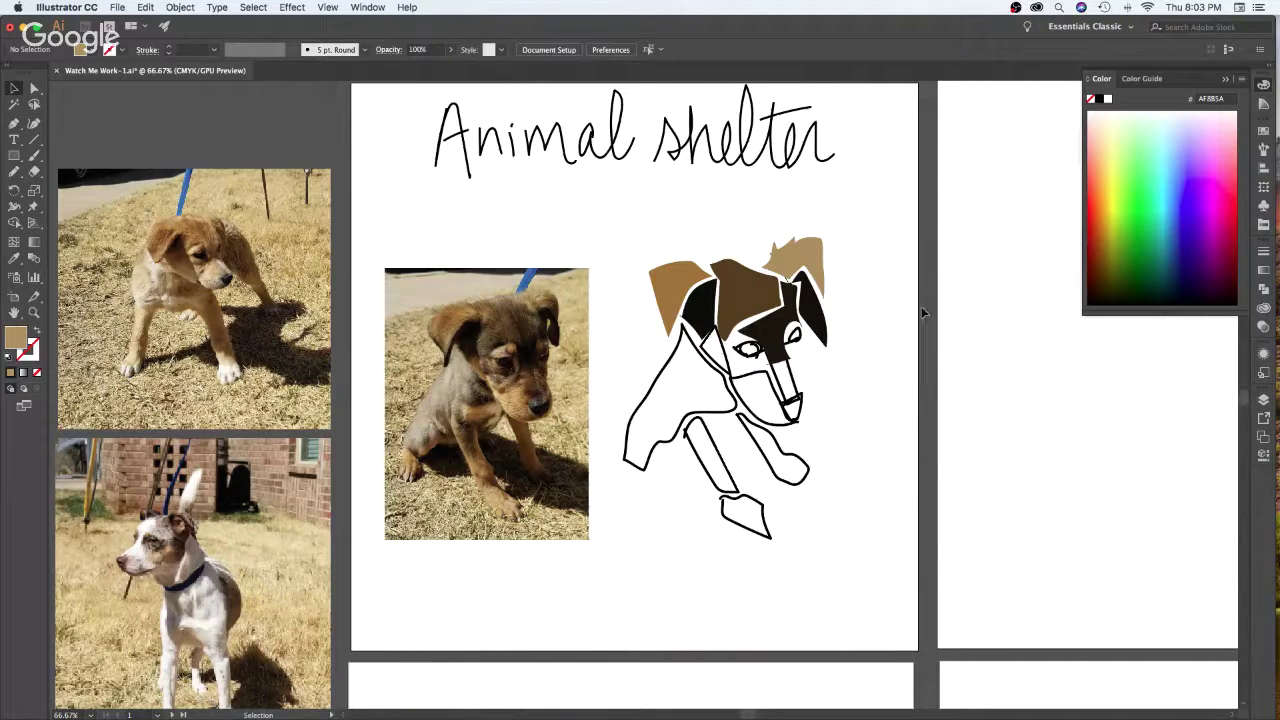
pyautogui.click(948, 347)
pyautogui.moveTo(930, 416); pyautogui.dragTo(949, 327)
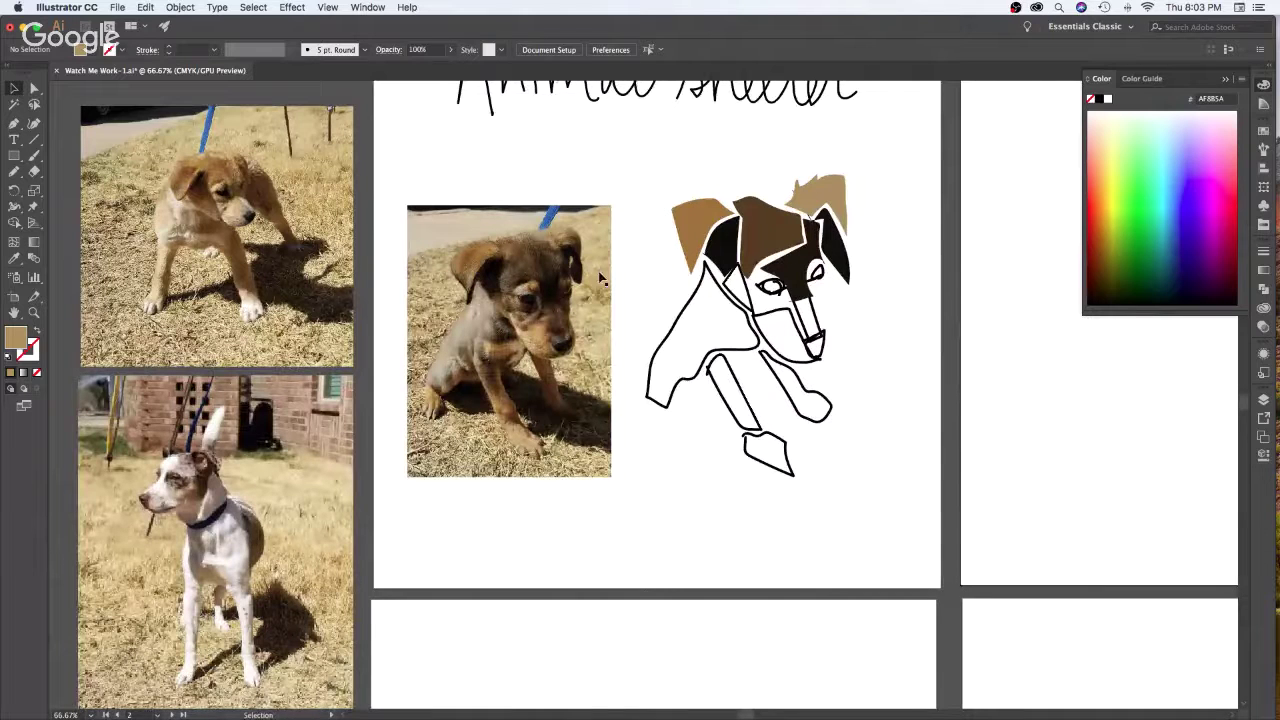
pyautogui.scroll(3, 926, 275)
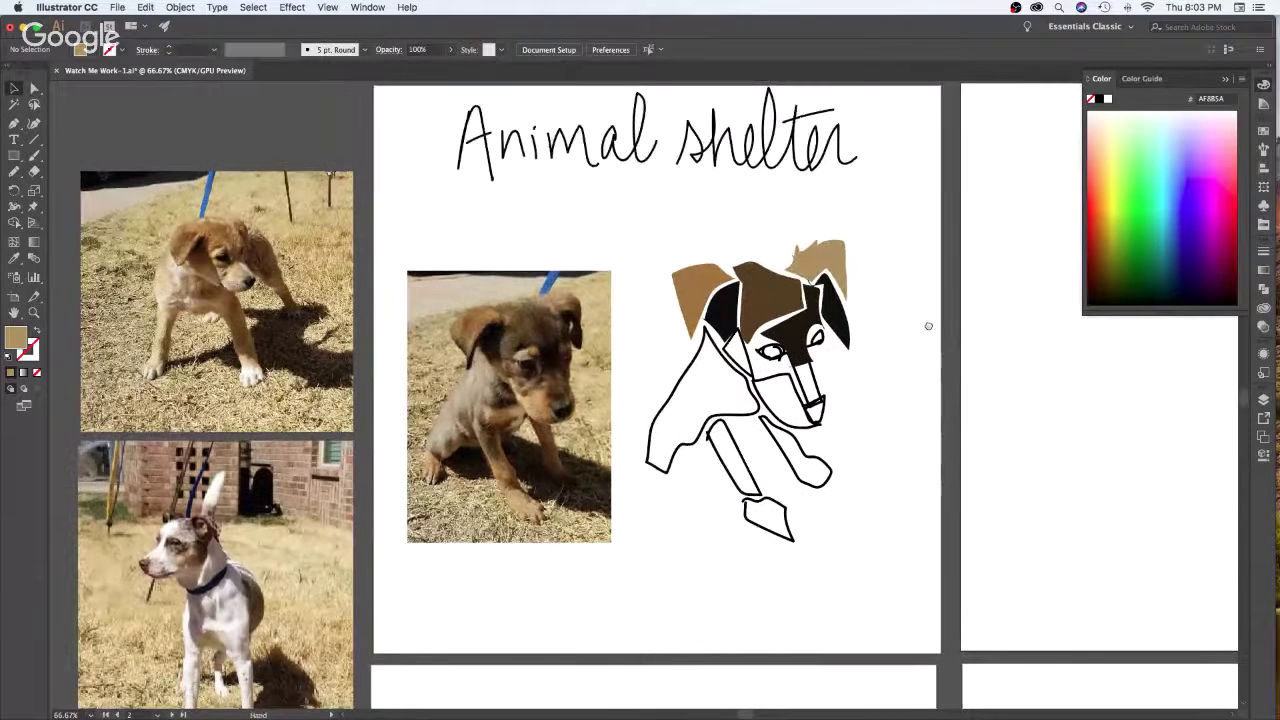
pyautogui.click(814, 288)
pyautogui.click(862, 252)
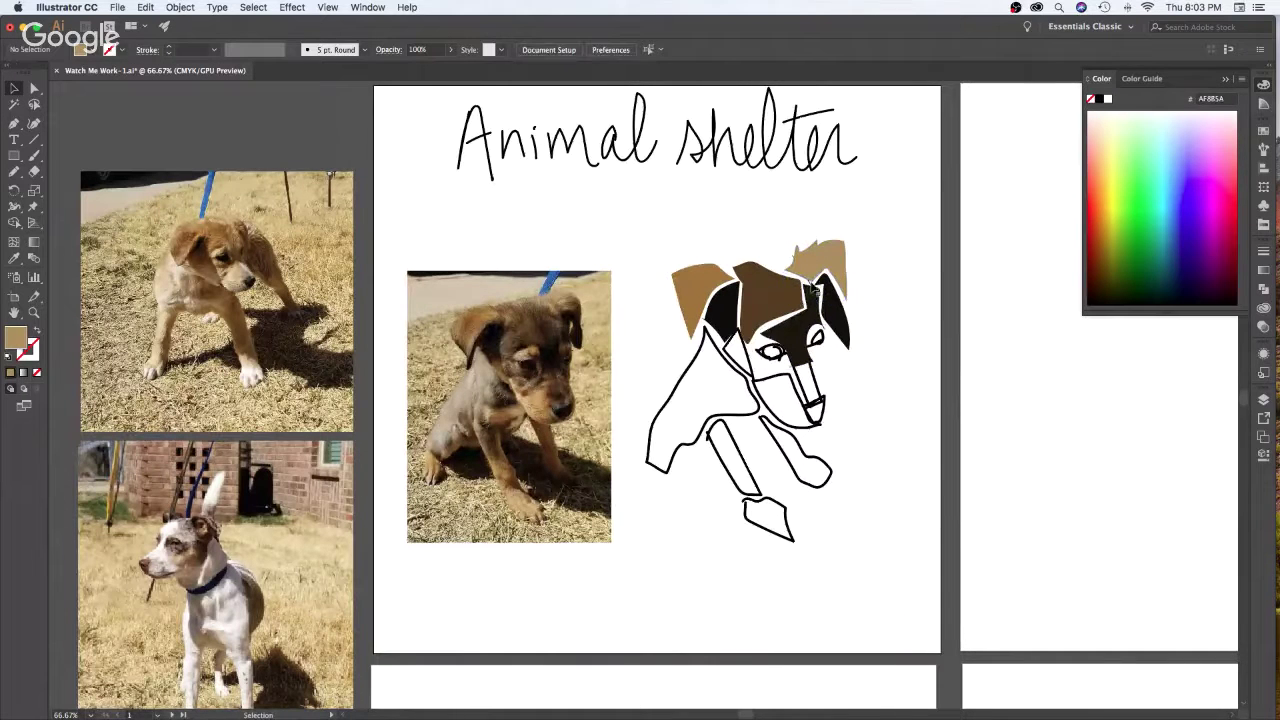
# Redraw the edge of the far ear's dark inner shape with the Pencil tool
pyautogui.click(811, 286)
pyautogui.click(849, 292)
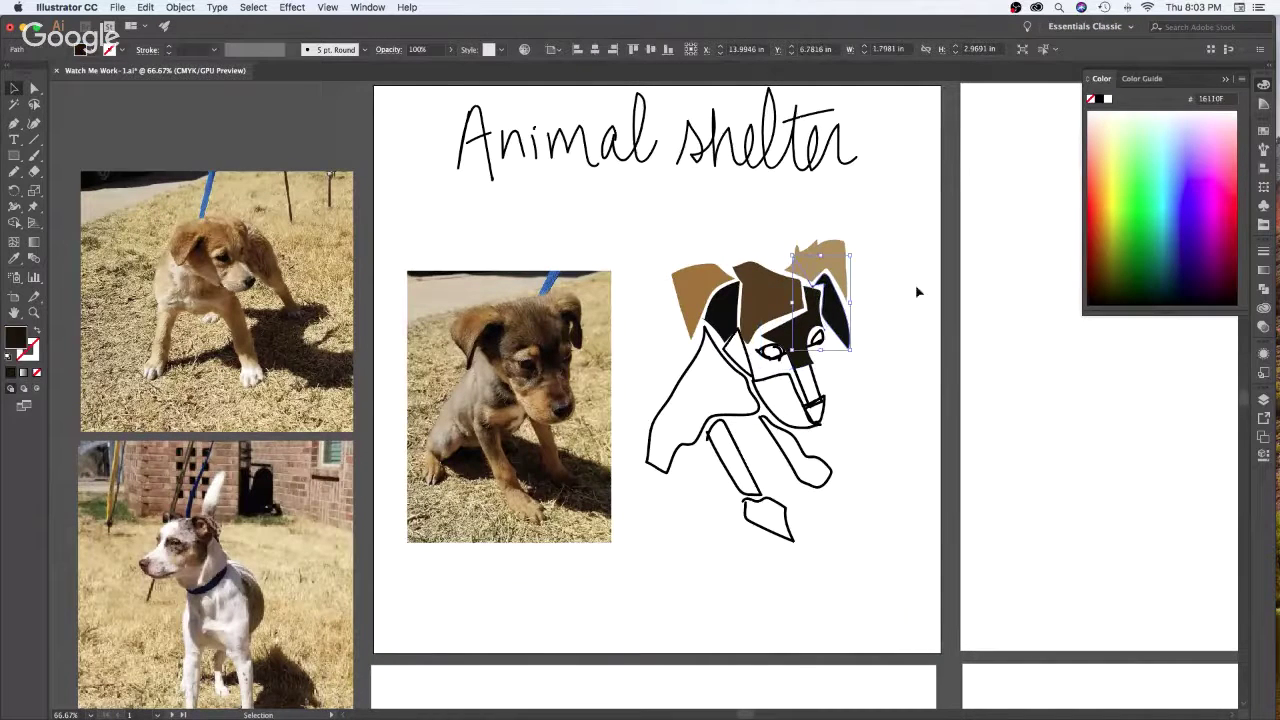
pyautogui.click(826, 258)
pyautogui.moveTo(819, 282); pyautogui.dragTo(798, 248)
pyautogui.press('v')
pyautogui.click(912, 315)
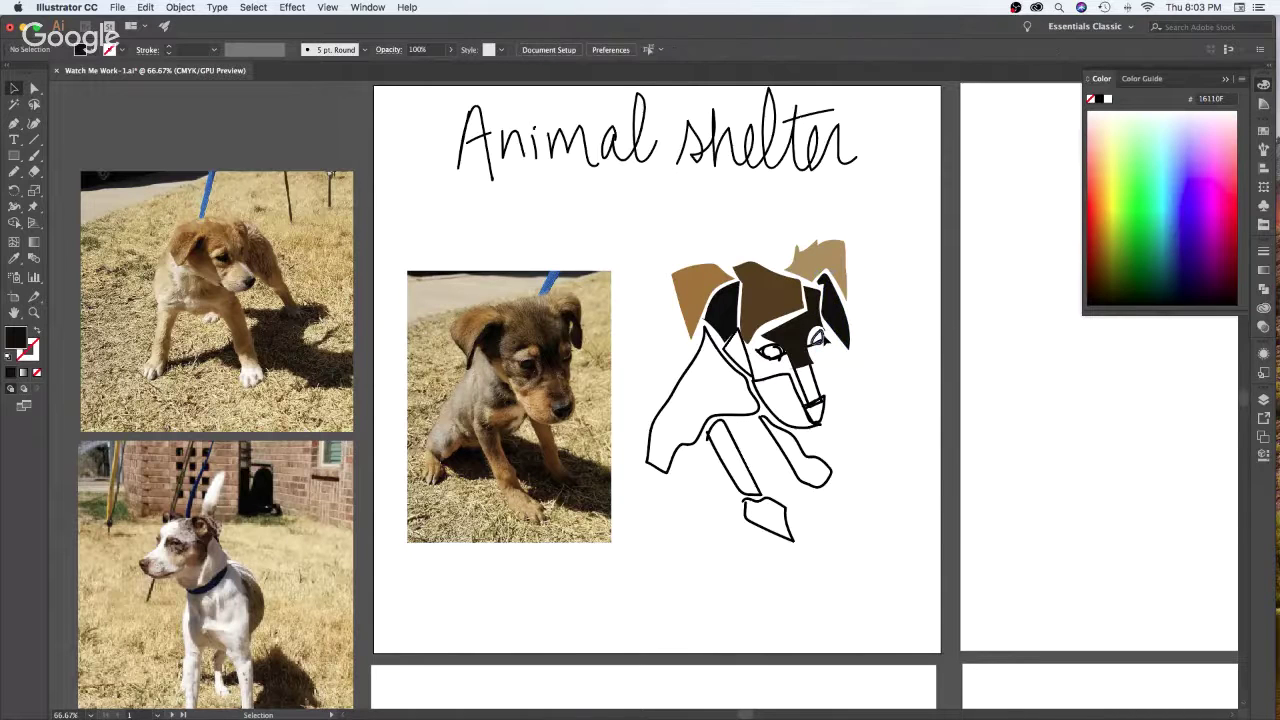
# Fill the far eye shape with dark brown sampled from the far side of the puppy's head in the photo
pyautogui.click(822, 336)
pyautogui.press('i')
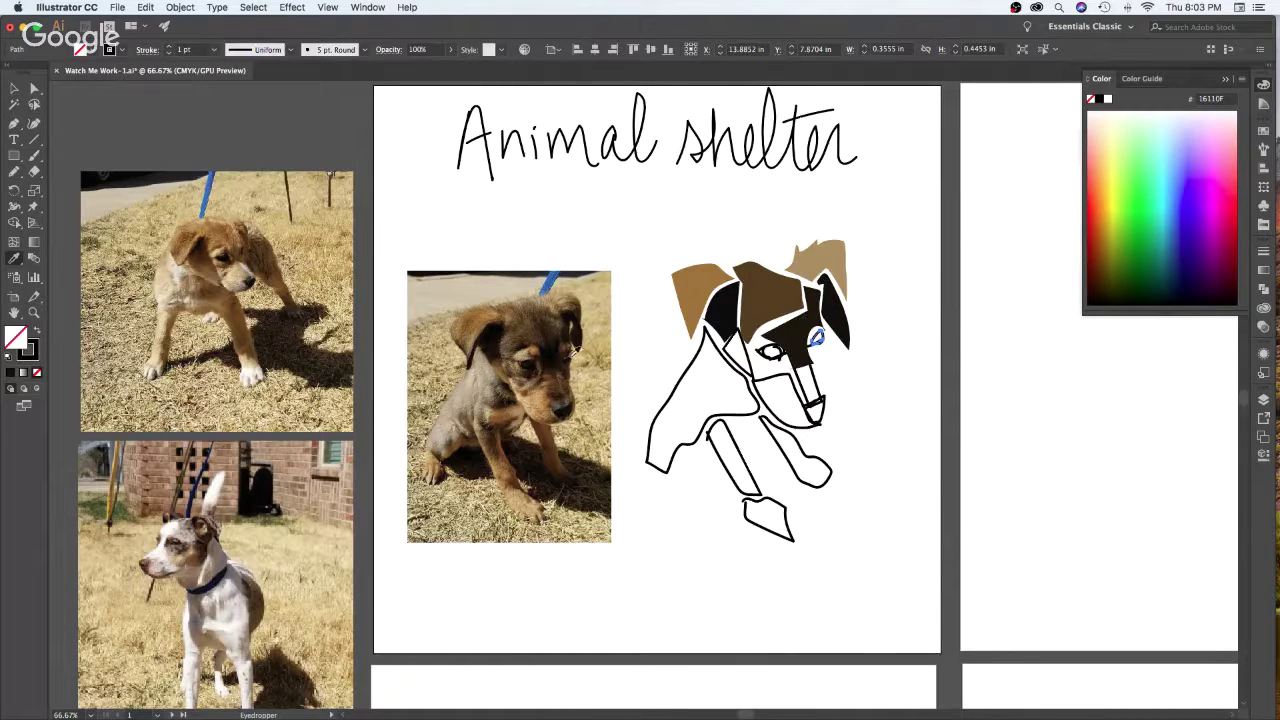
pyautogui.click(575, 348)
pyautogui.press('v')
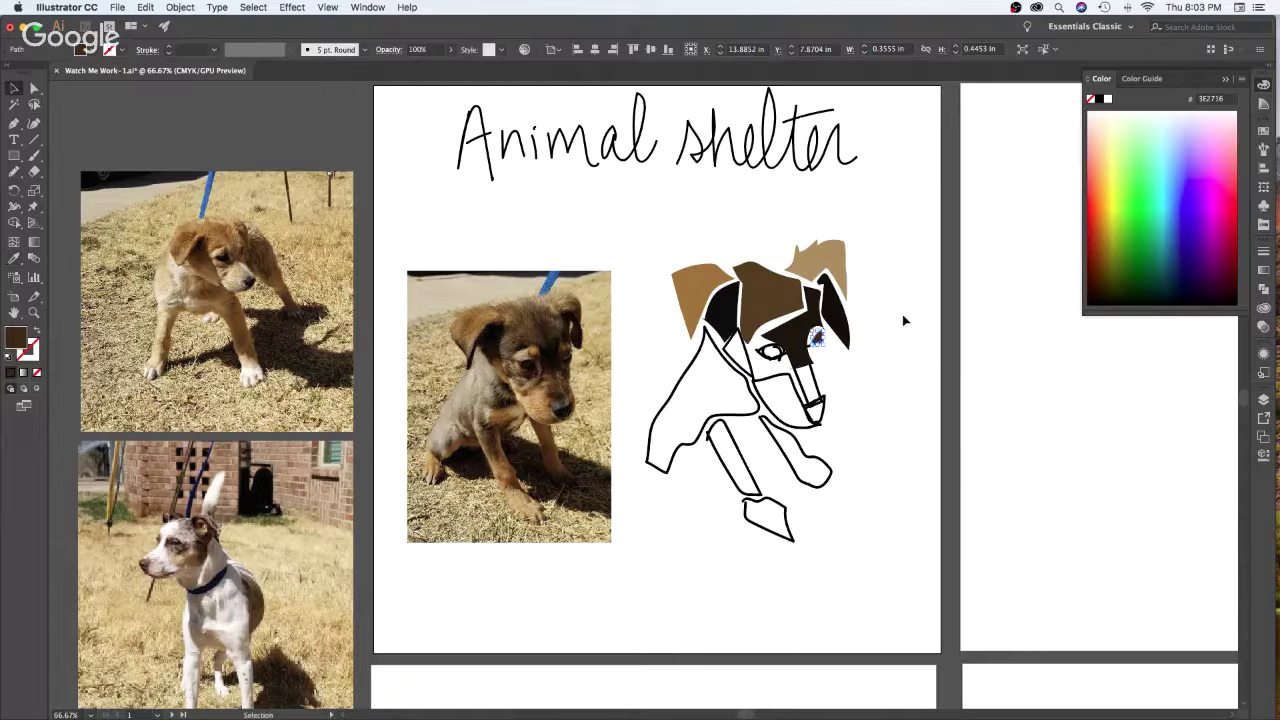
pyautogui.click(898, 310)
# Delete the pupil outline inside the near eye and fill the eye shape with near-black sampled from the puppy's eye in the photo
pyautogui.click(778, 352)
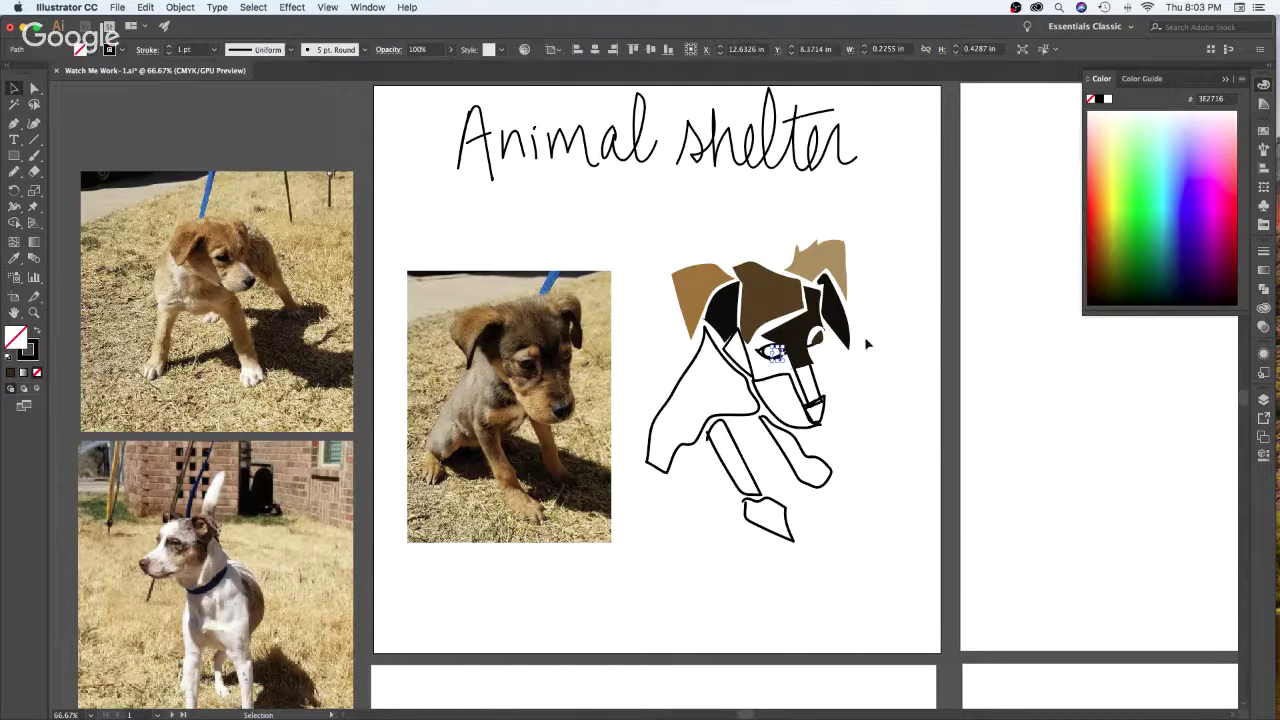
pyautogui.click(911, 287)
pyautogui.click(778, 353)
pyautogui.press('super+shift+a')
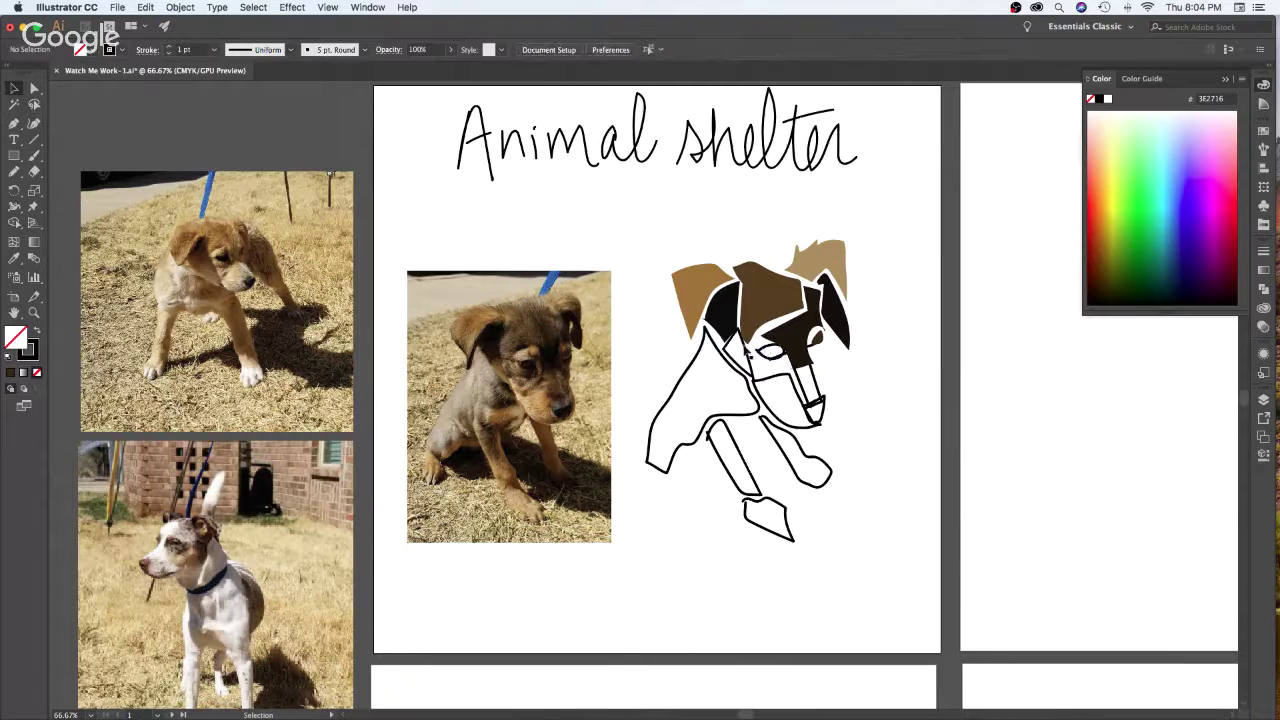
pyautogui.click(770, 351)
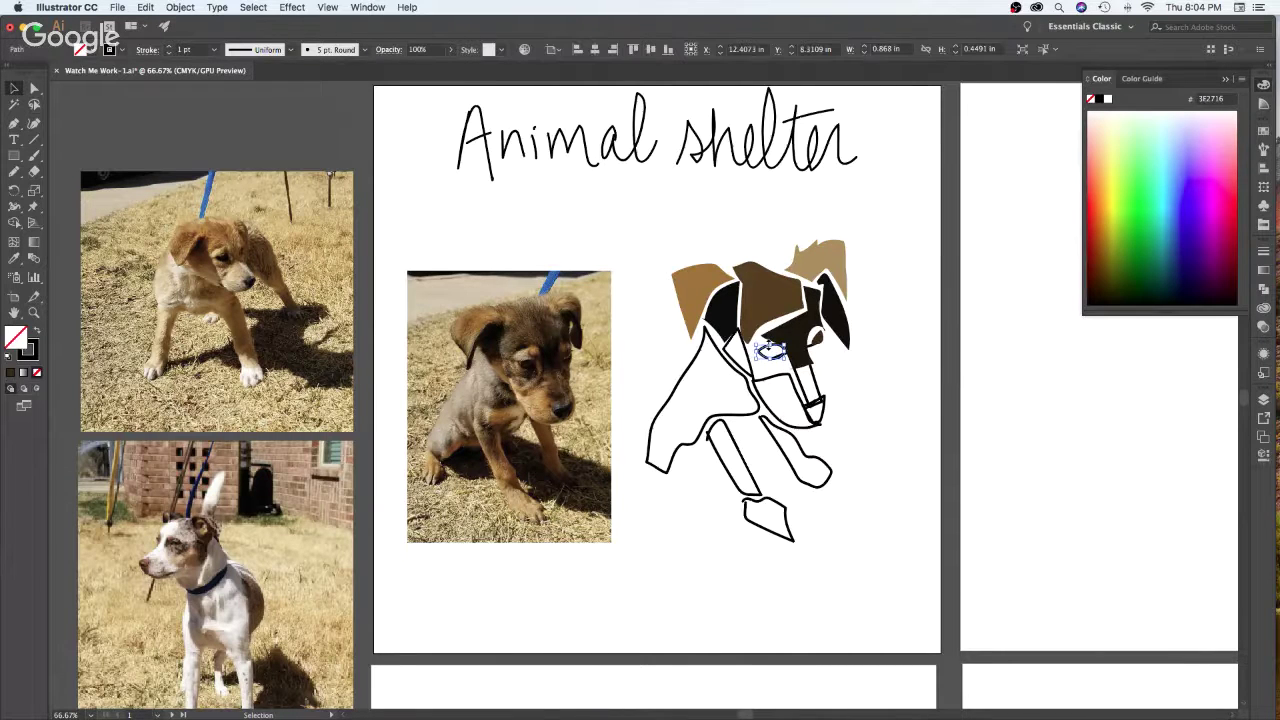
pyautogui.press('i')
pyautogui.click(532, 360)
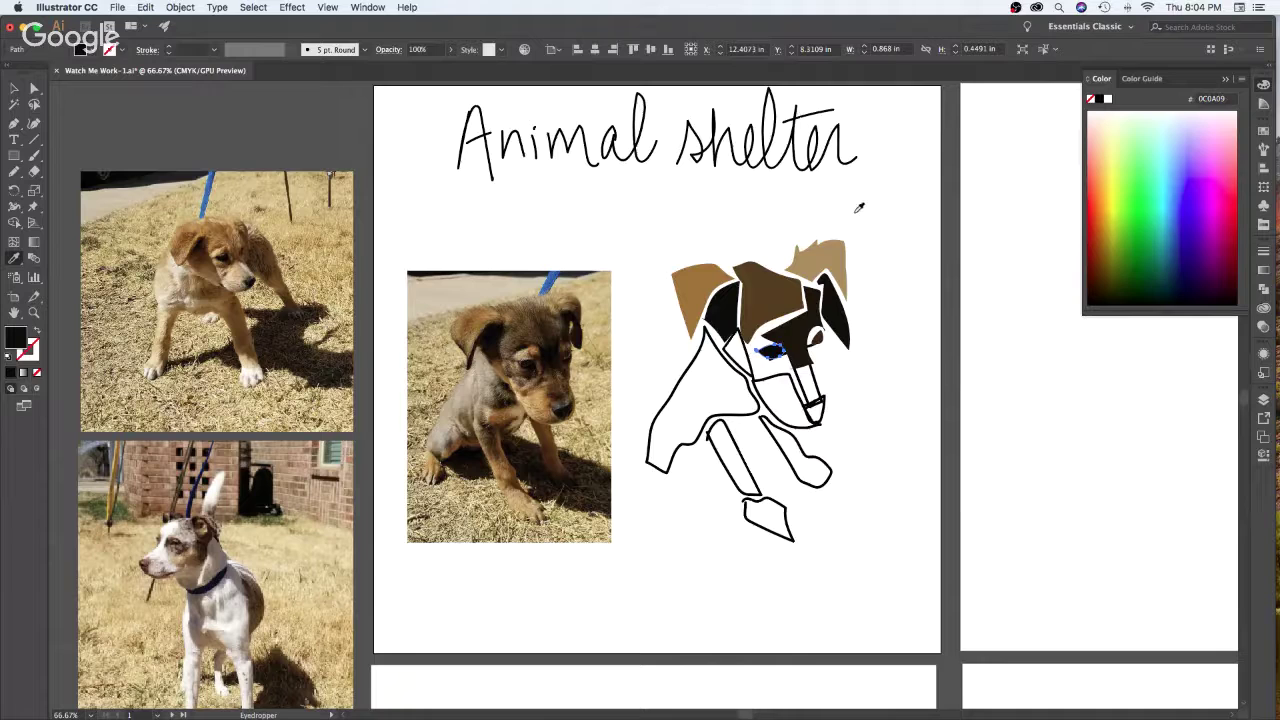
pyautogui.press('v')
pyautogui.click(895, 287)
# Redraw the brow patch's edge above the near eye with the Pencil tool, making it slimmer with a jagged outline
pyautogui.click(806, 340)
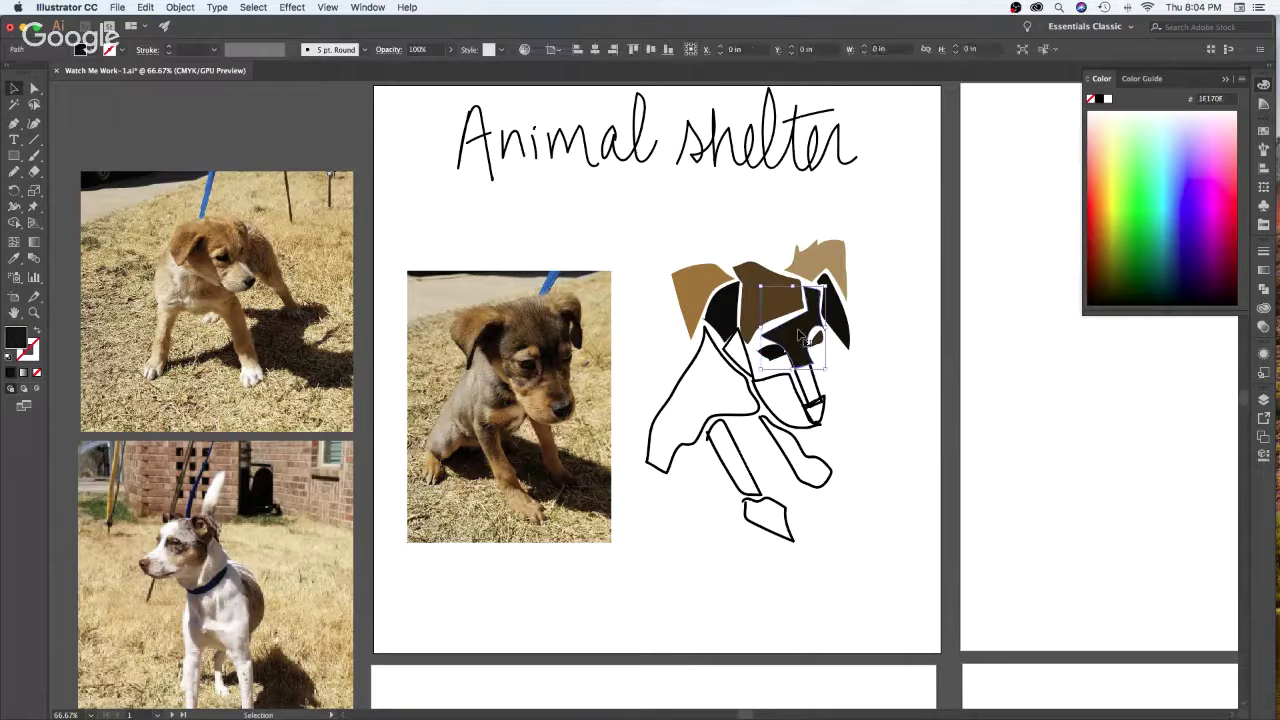
pyautogui.press('n')
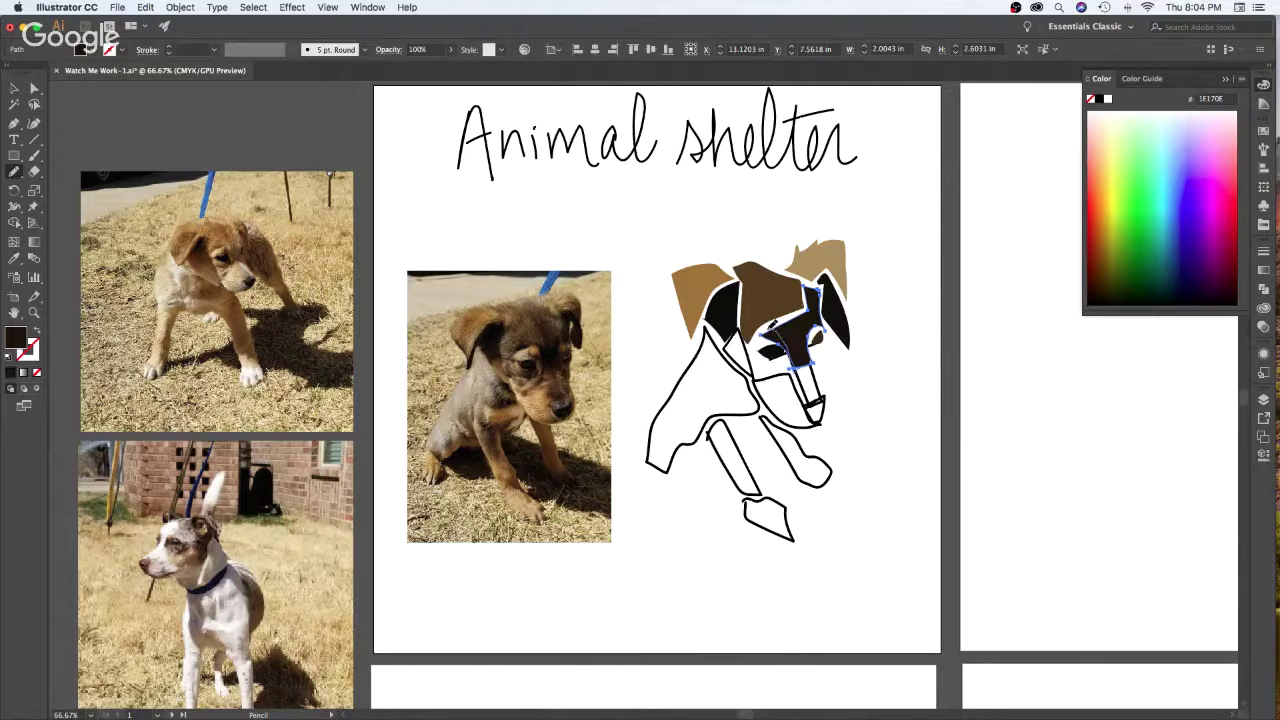
pyautogui.moveTo(768, 329)
pyautogui.mouseDown()
pyautogui.moveTo(811, 313)
pyautogui.moveTo(812, 292)
pyautogui.mouseUp()
pyautogui.press('v')
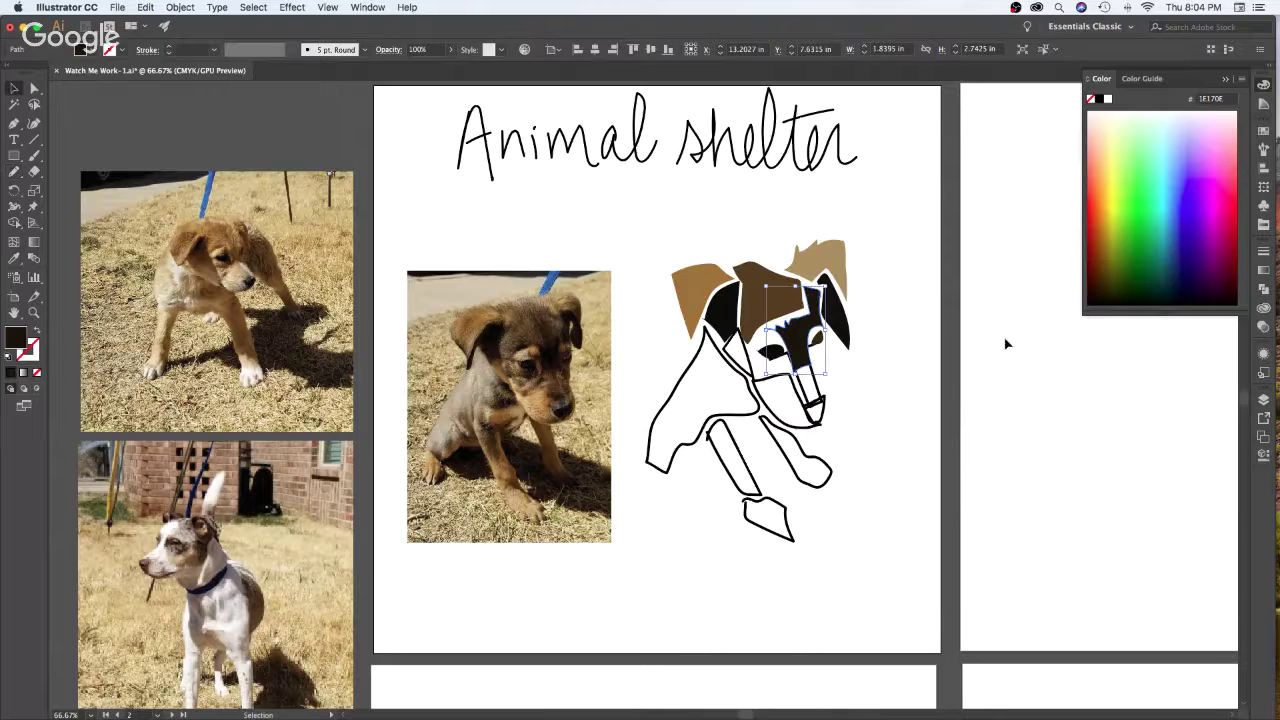
pyautogui.click(1010, 343)
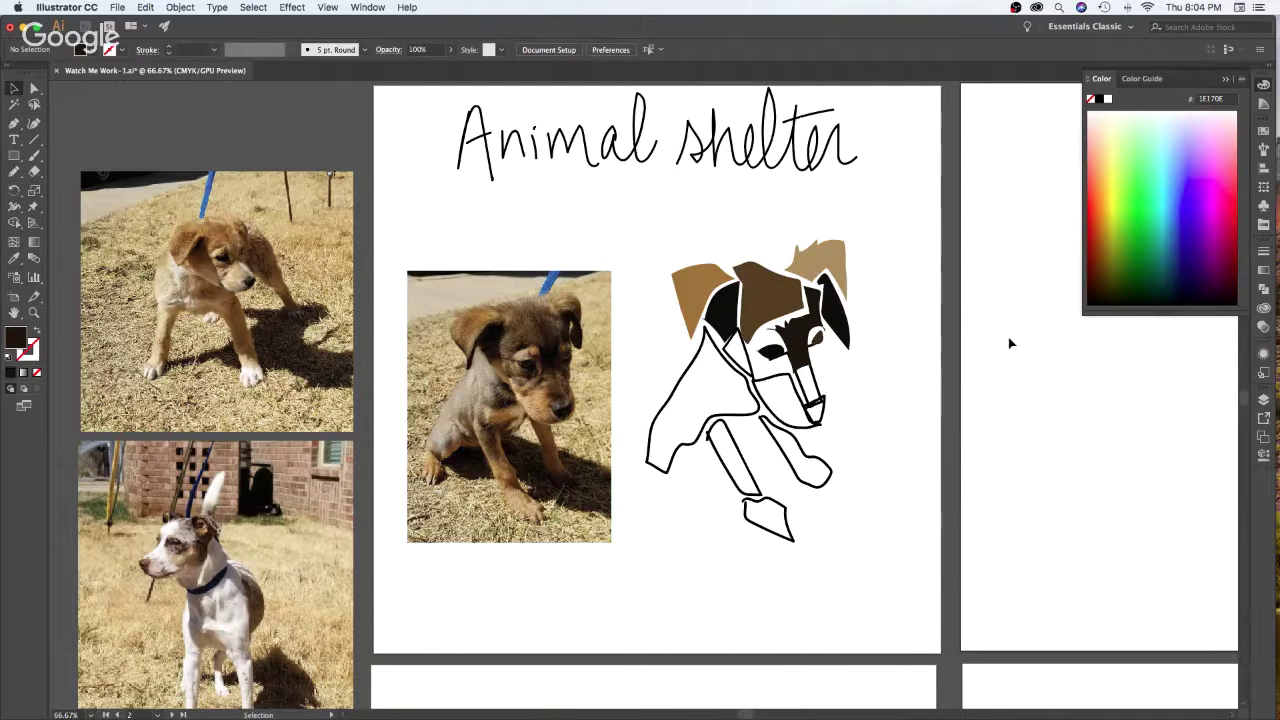
# Scale the dark brown top-of-head shape down slightly and nudge it toward the brow patch
pyautogui.keyDown('shift'); pyautogui.click(736, 304); pyautogui.keyUp('shift')
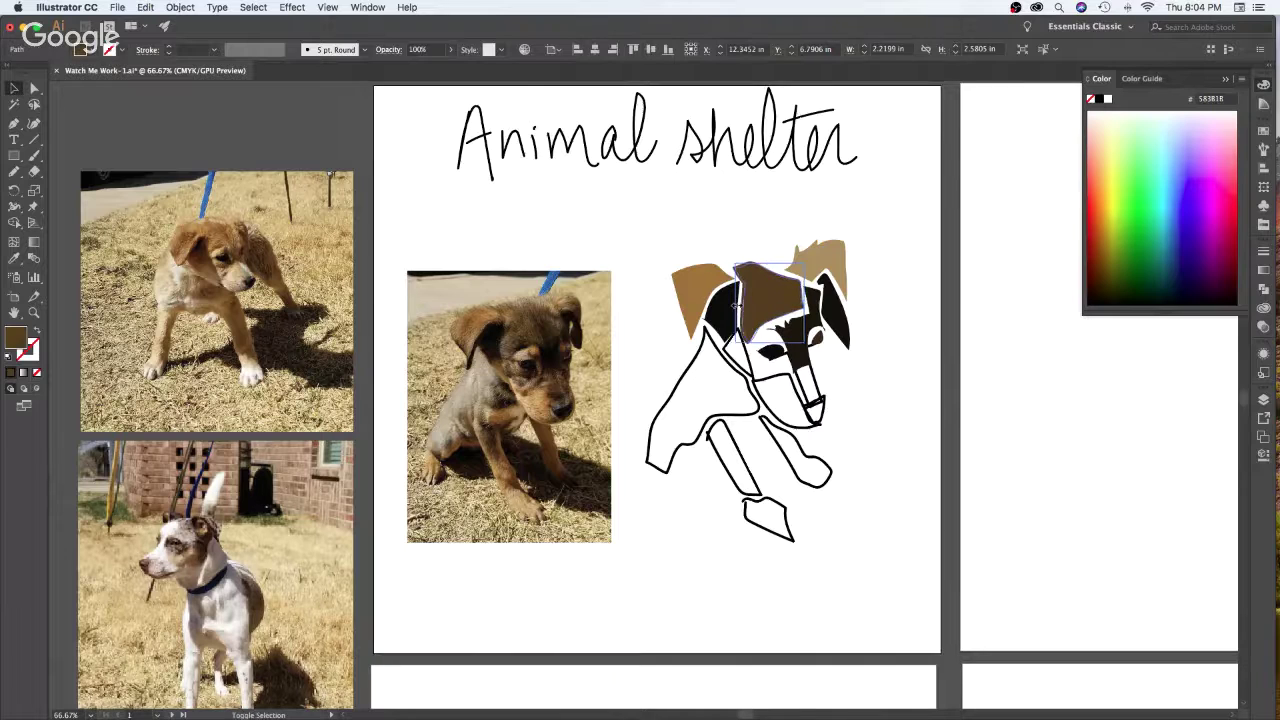
pyautogui.press('super+bracketleft')
pyautogui.click(943, 284)
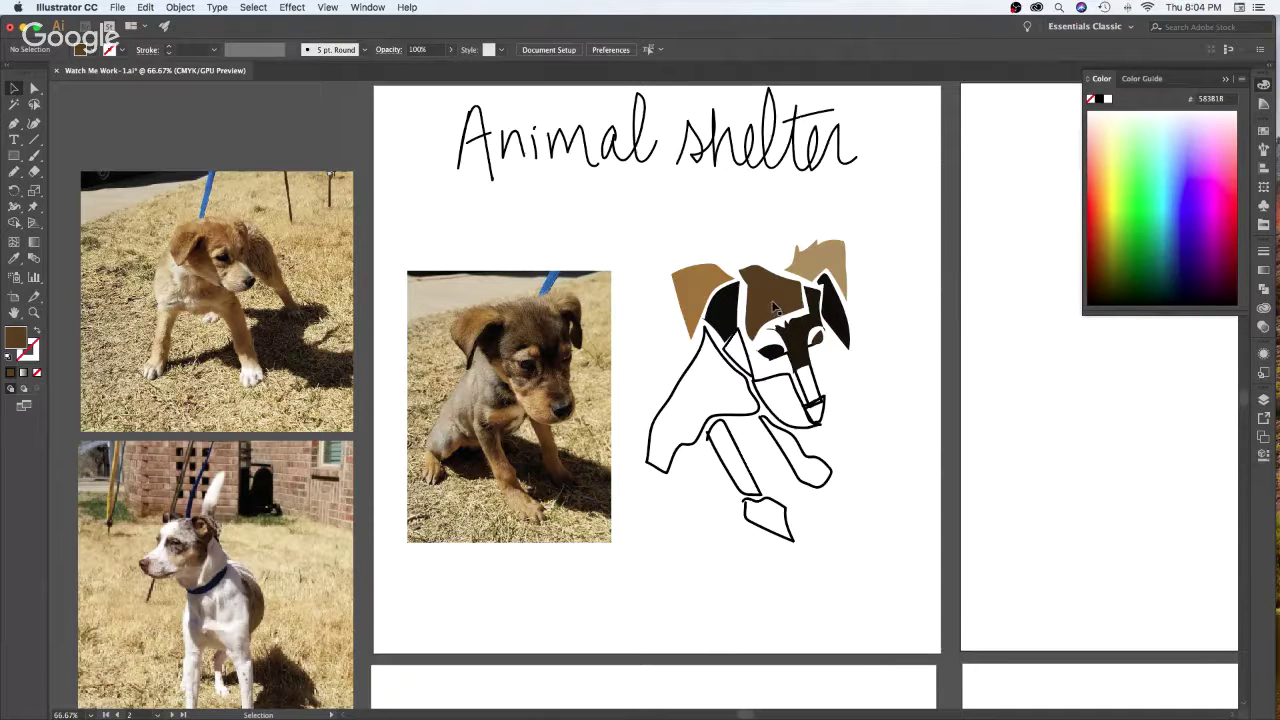
pyautogui.moveTo(773, 303); pyautogui.dragTo(775, 306)
pyautogui.click(917, 293)
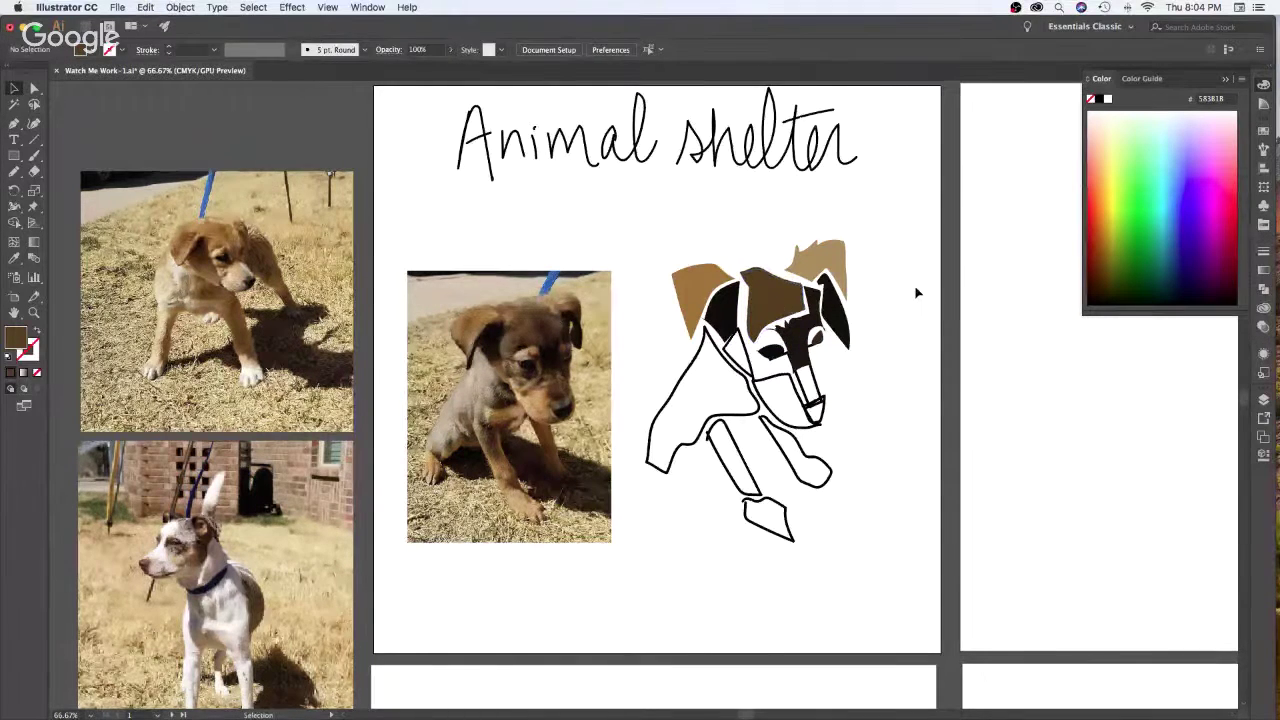
# Nudge the near ear together with its dark inner shape closer to the top-of-head shape
pyautogui.click(720, 304)
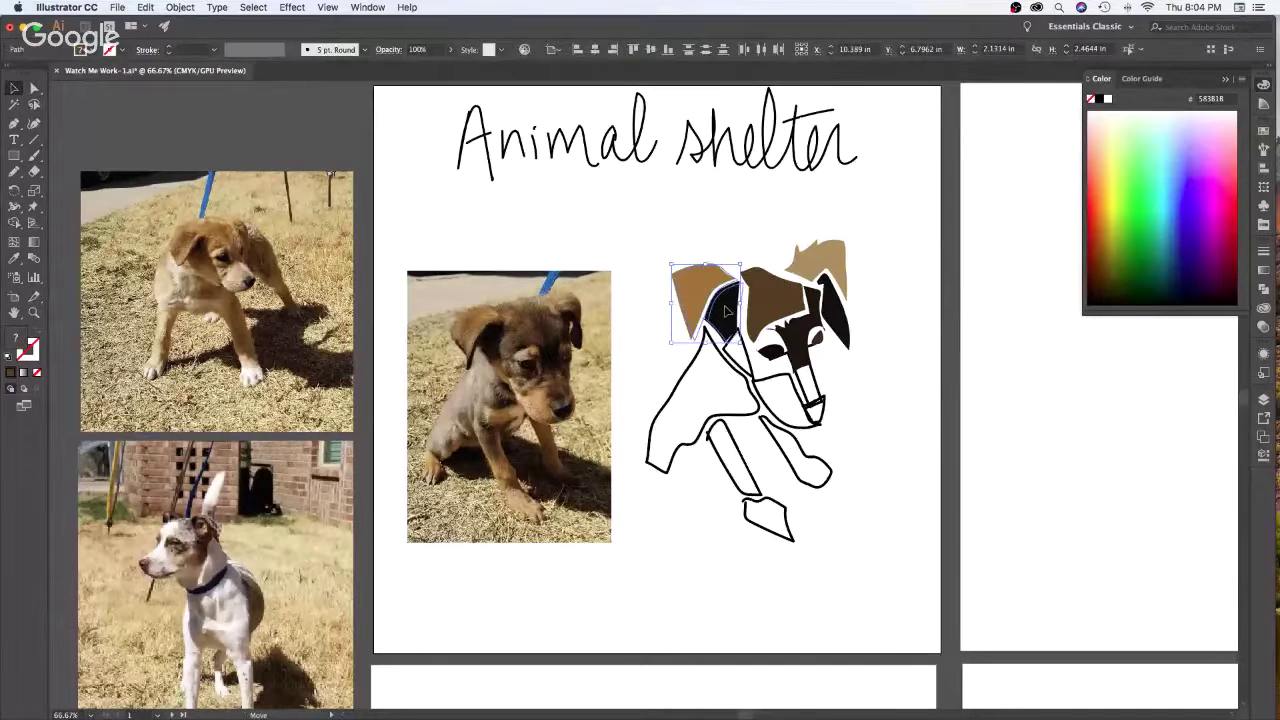
pyautogui.moveTo(727, 311); pyautogui.dragTo(726, 308)
pyautogui.click(953, 227)
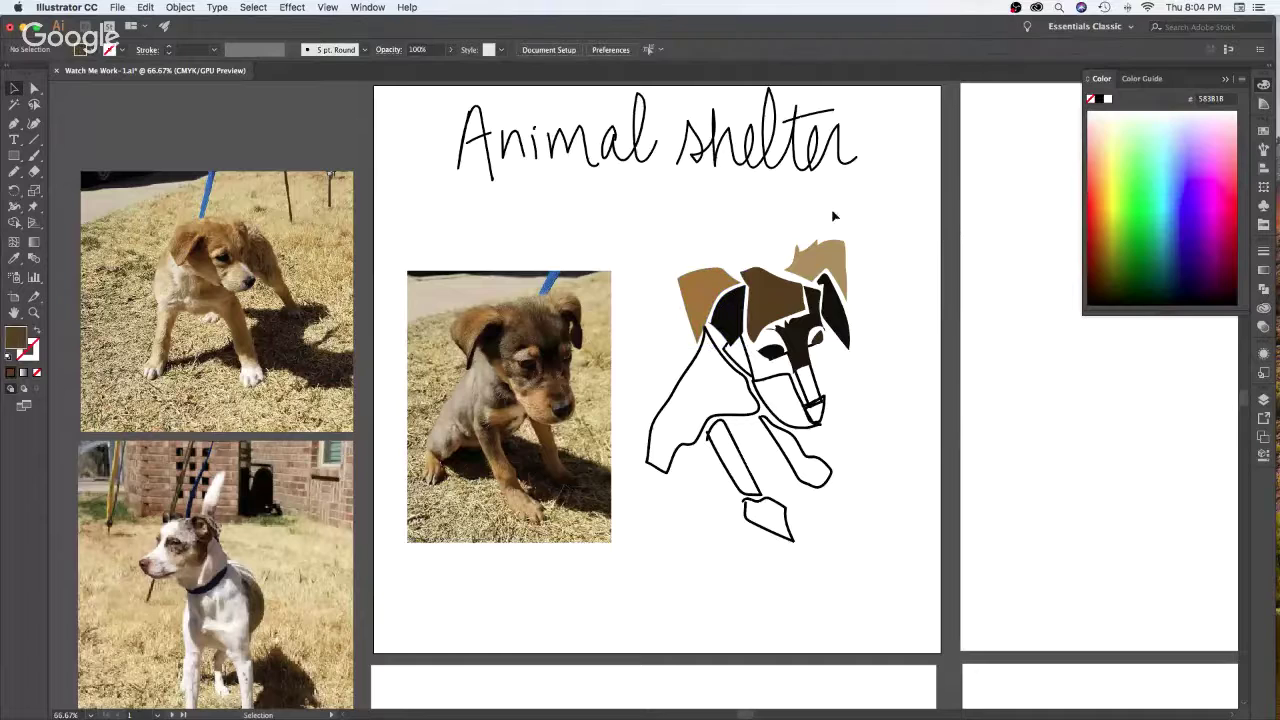
# Scale the far ear together with its dark inner shape down slightly
pyautogui.click(817, 245)
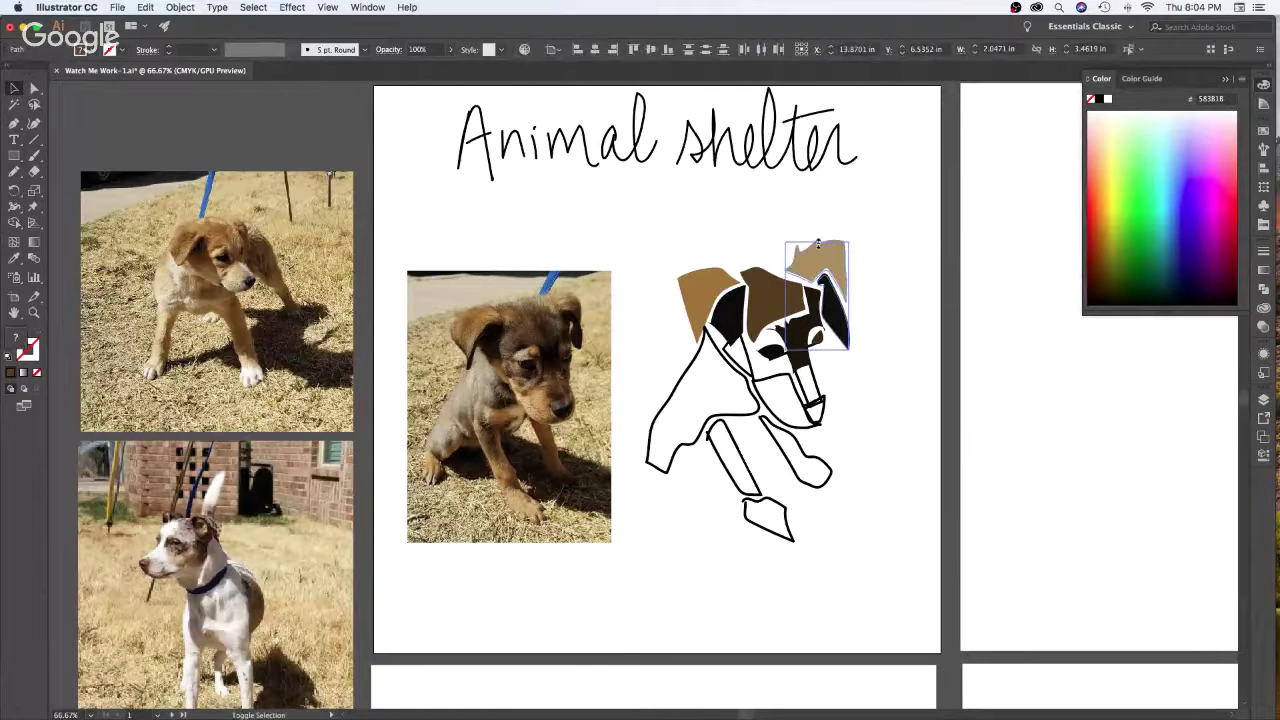
pyautogui.press('super+bracketleft')
pyautogui.click(915, 248)
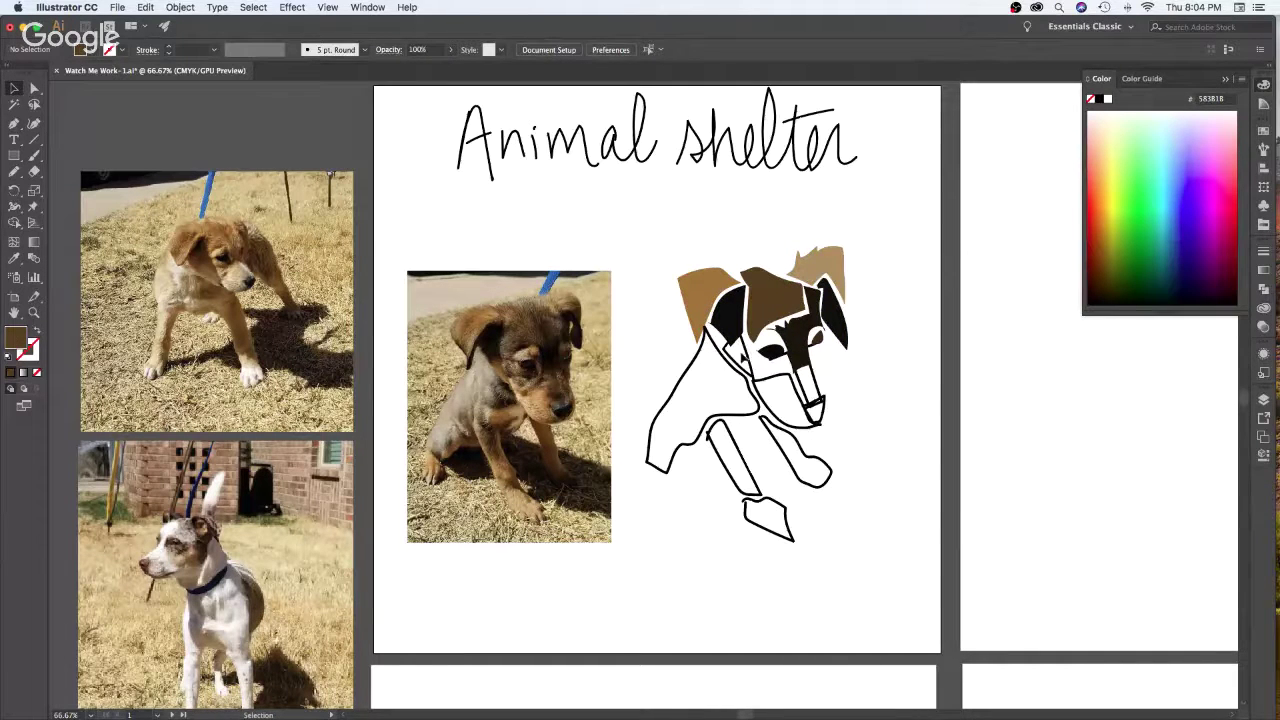
pyautogui.click(745, 356)
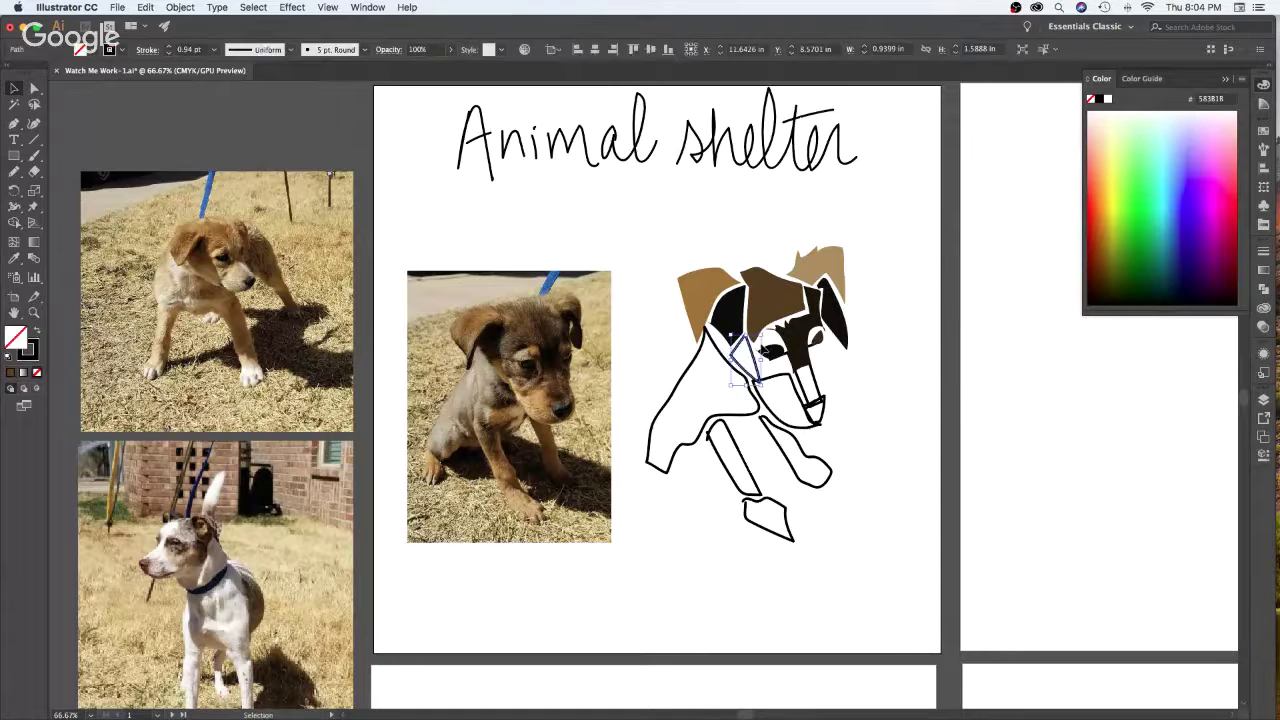
pyautogui.click(757, 424)
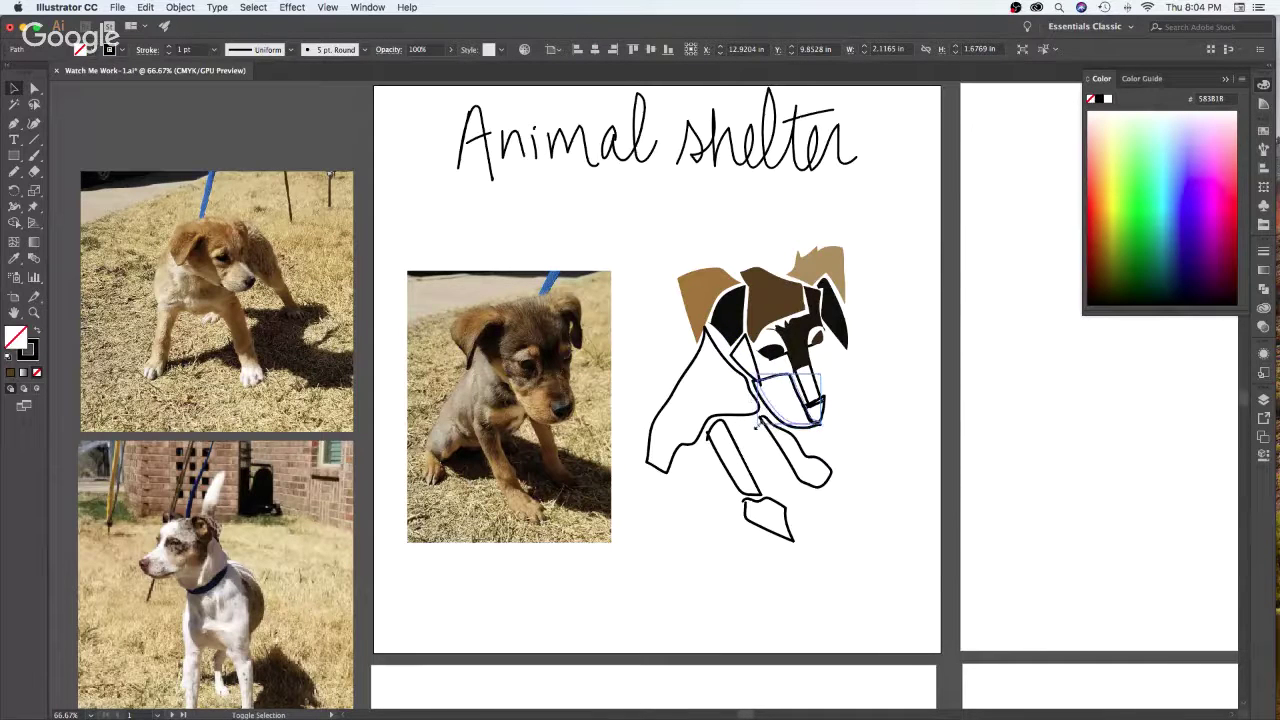
pyautogui.press('super+bracketleft')
pyautogui.click(903, 358)
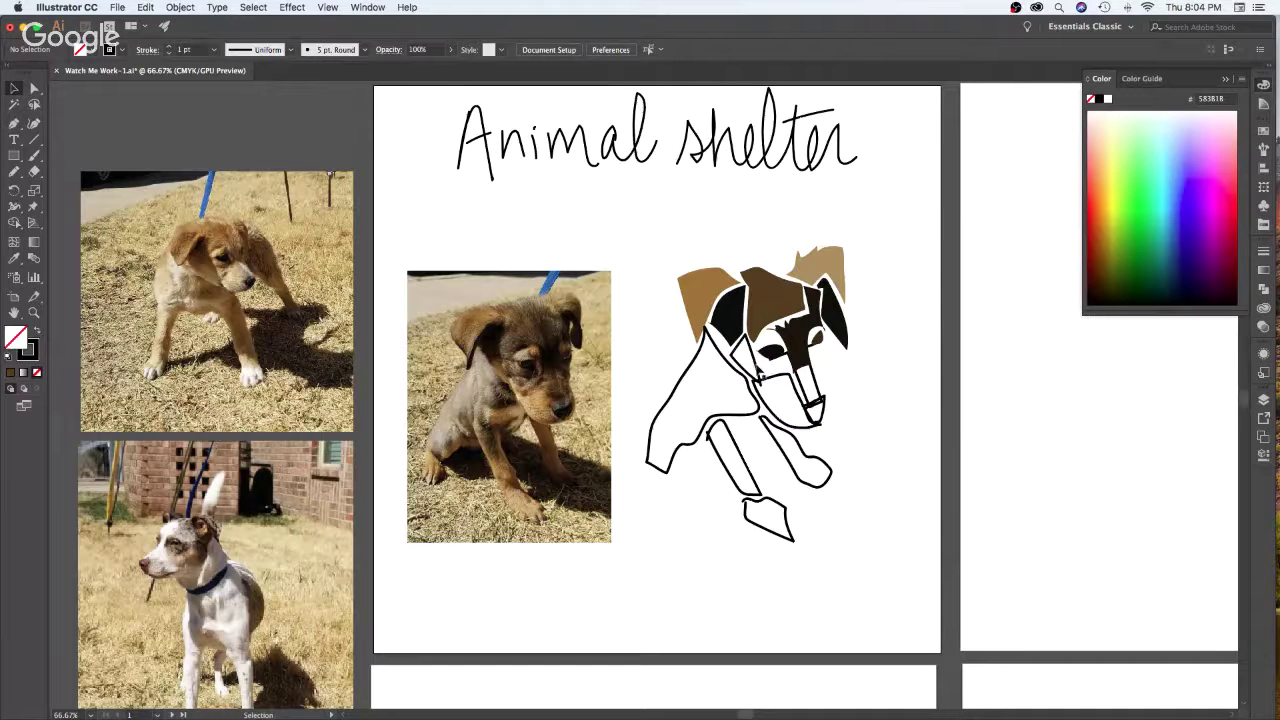
# Fill the cheek shape below the near ear with brown sampled from the photo and redraw its upper edge with the Pencil tool
pyautogui.click(757, 373)
pyautogui.press('i')
pyautogui.click(503, 364)
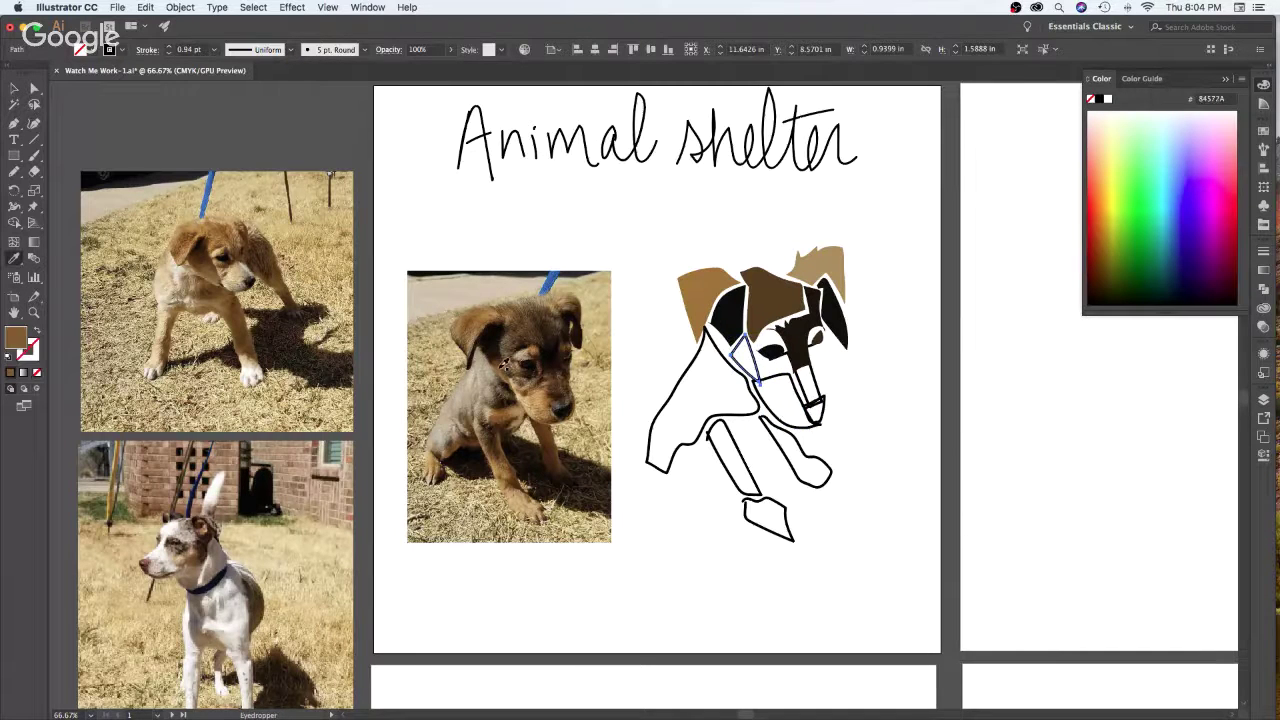
pyautogui.press('n')
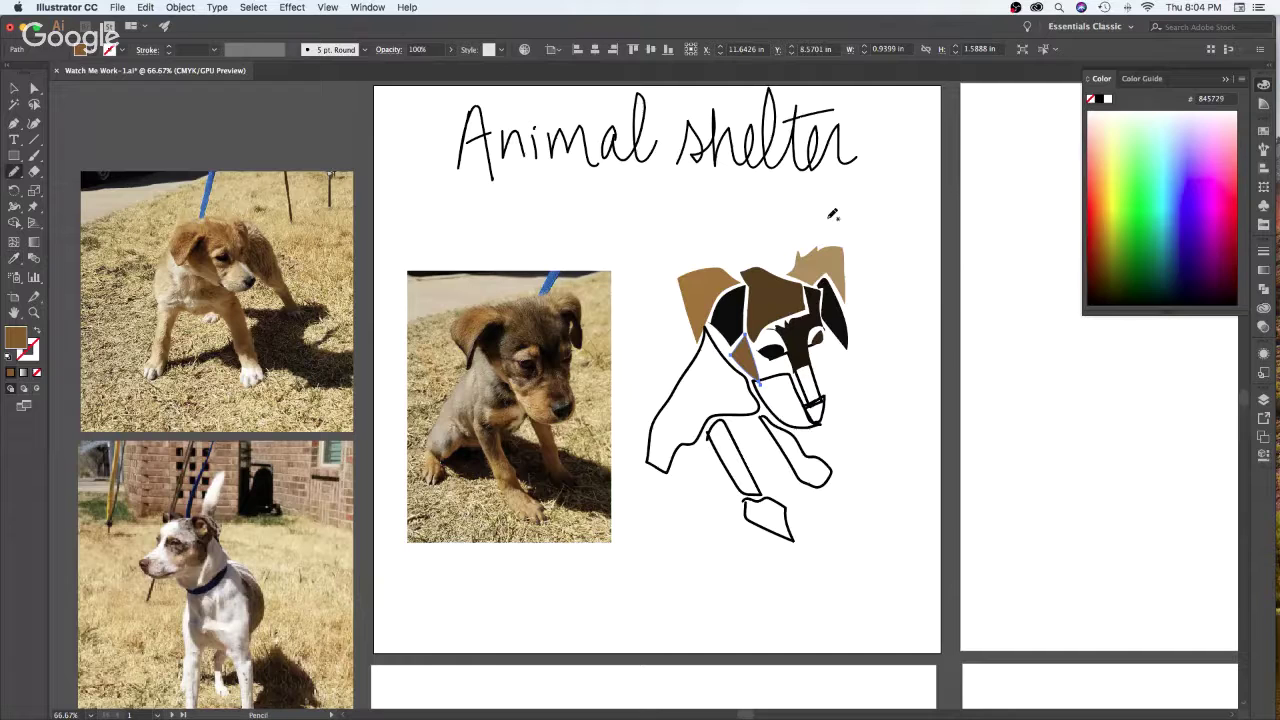
pyautogui.moveTo(746, 338)
pyautogui.mouseDown()
pyautogui.moveTo(757, 375)
pyautogui.moveTo(738, 342)
pyautogui.mouseUp()
pyautogui.press('v')
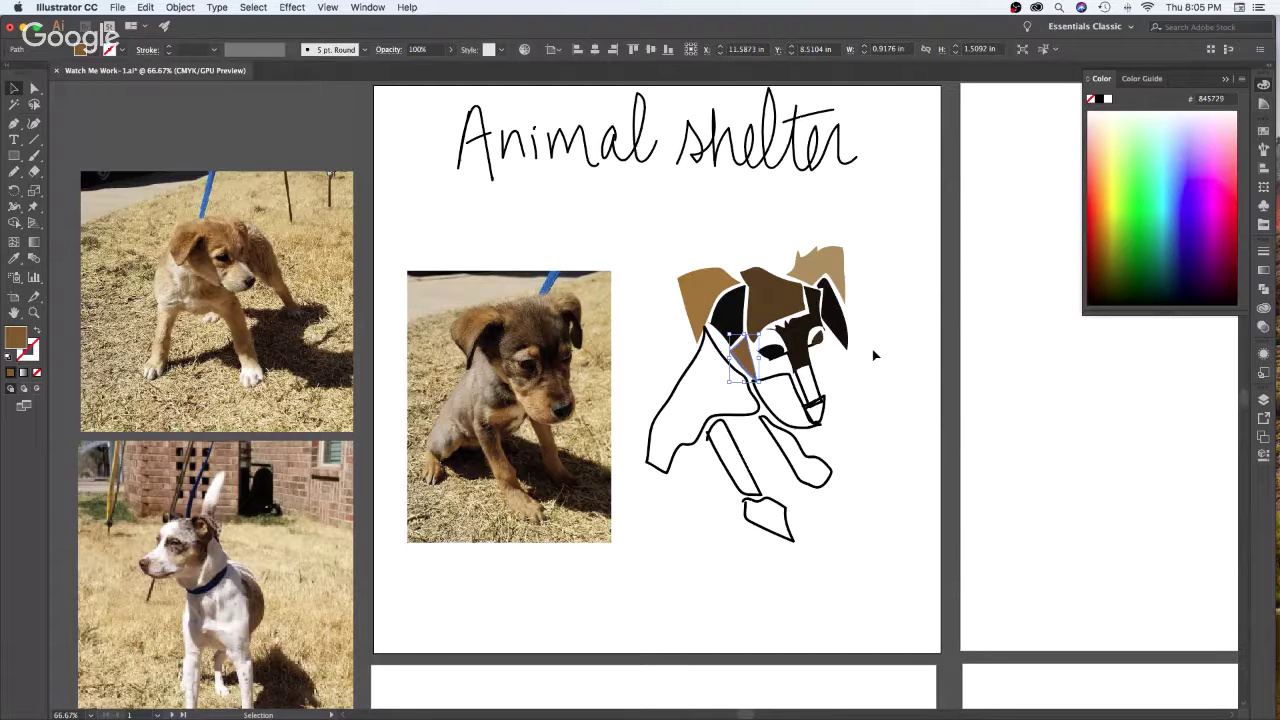
# Fill the body shape with light grey-beige sampled from the puppy's back and redraw its edges slimmer with the Pencil tool
pyautogui.click(724, 341)
pyautogui.press('i')
pyautogui.click(450, 370)
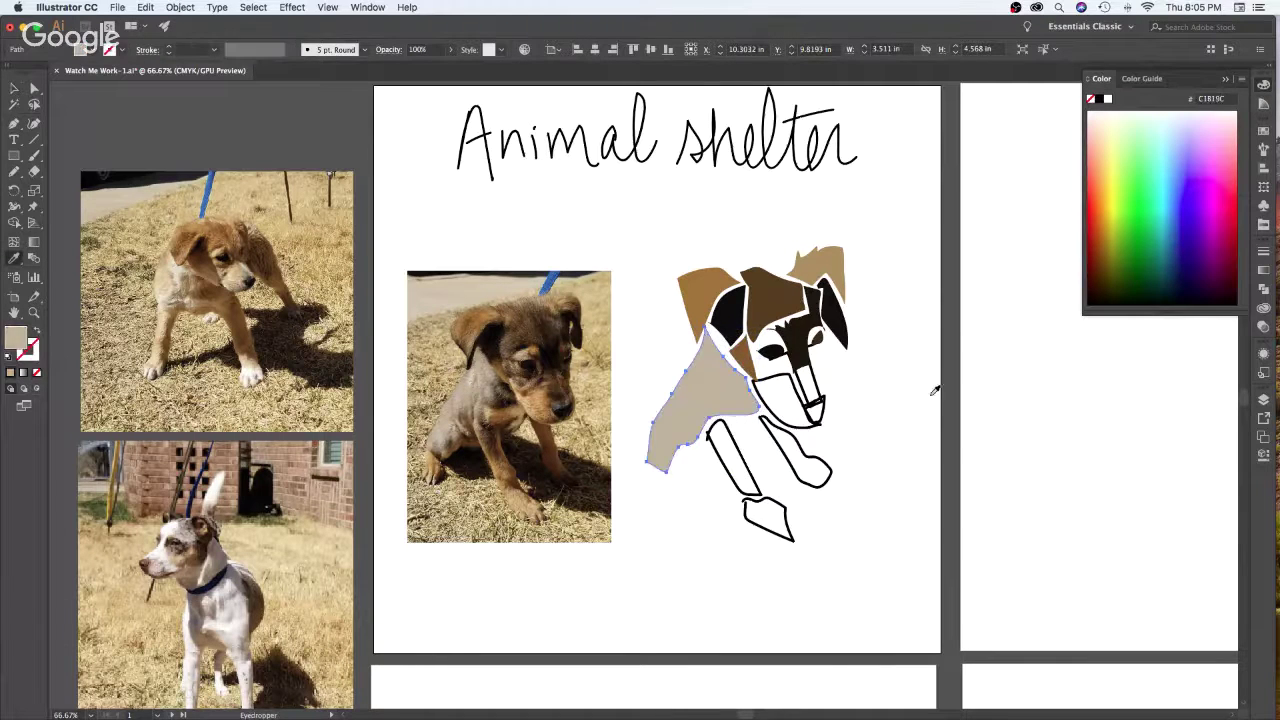
pyautogui.press('n')
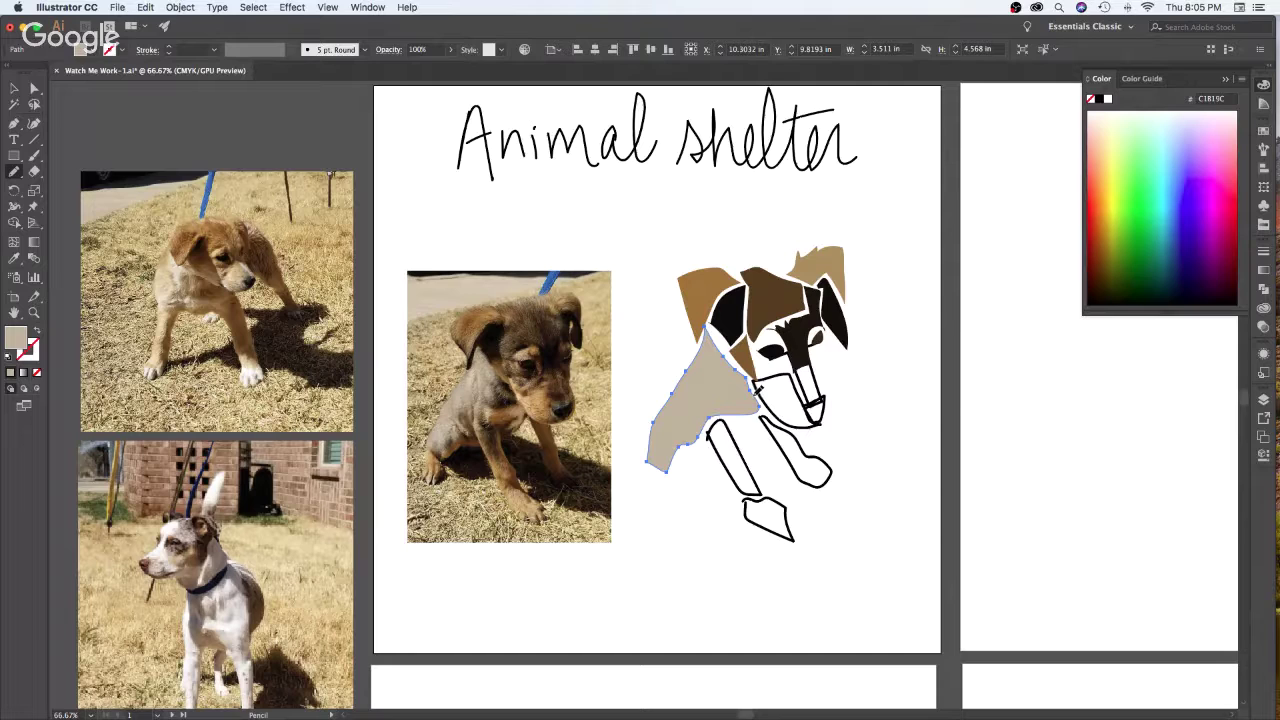
pyautogui.moveTo(750, 386)
pyautogui.mouseDown()
pyautogui.moveTo(718, 330)
pyautogui.moveTo(669, 418)
pyautogui.moveTo(658, 460)
pyautogui.moveTo(669, 474)
pyautogui.moveTo(708, 427)
pyautogui.mouseUp()
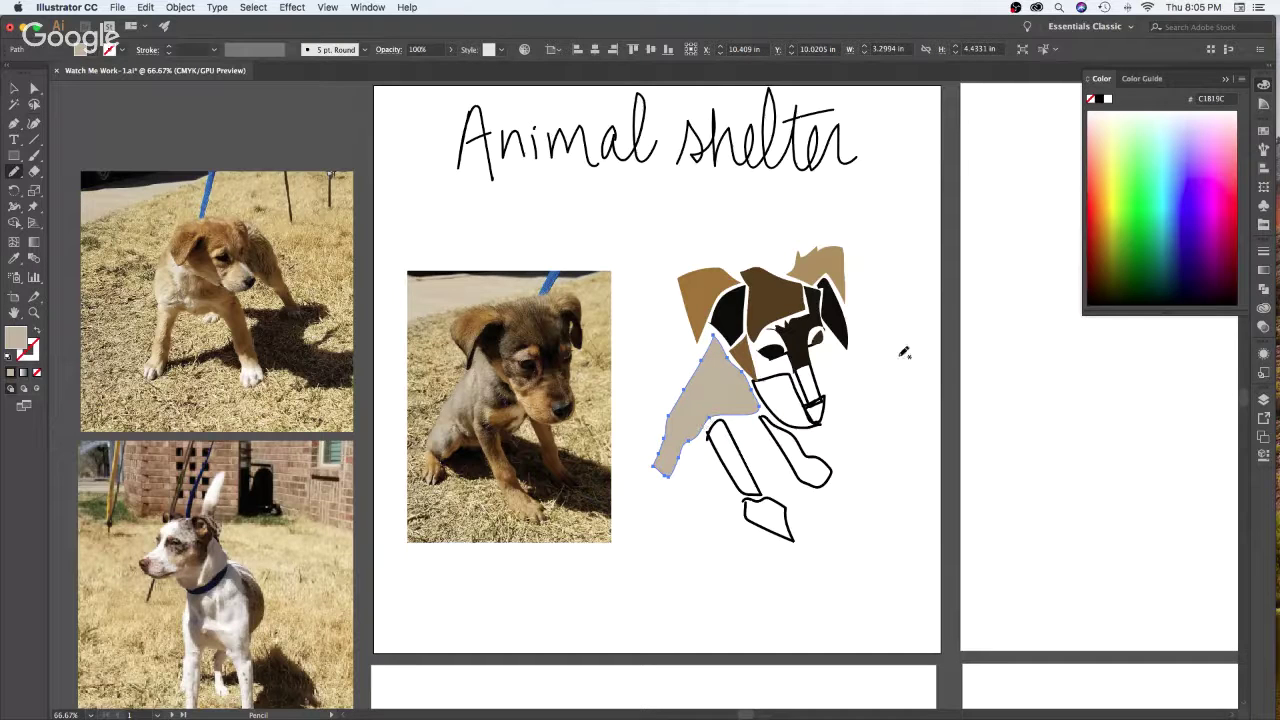
pyautogui.press('v')
pyautogui.click(933, 381)
# Outline a hind paw with toes below the body using the Paintbrush, in tan sampled from the hind paw in the photo
pyautogui.press('i')
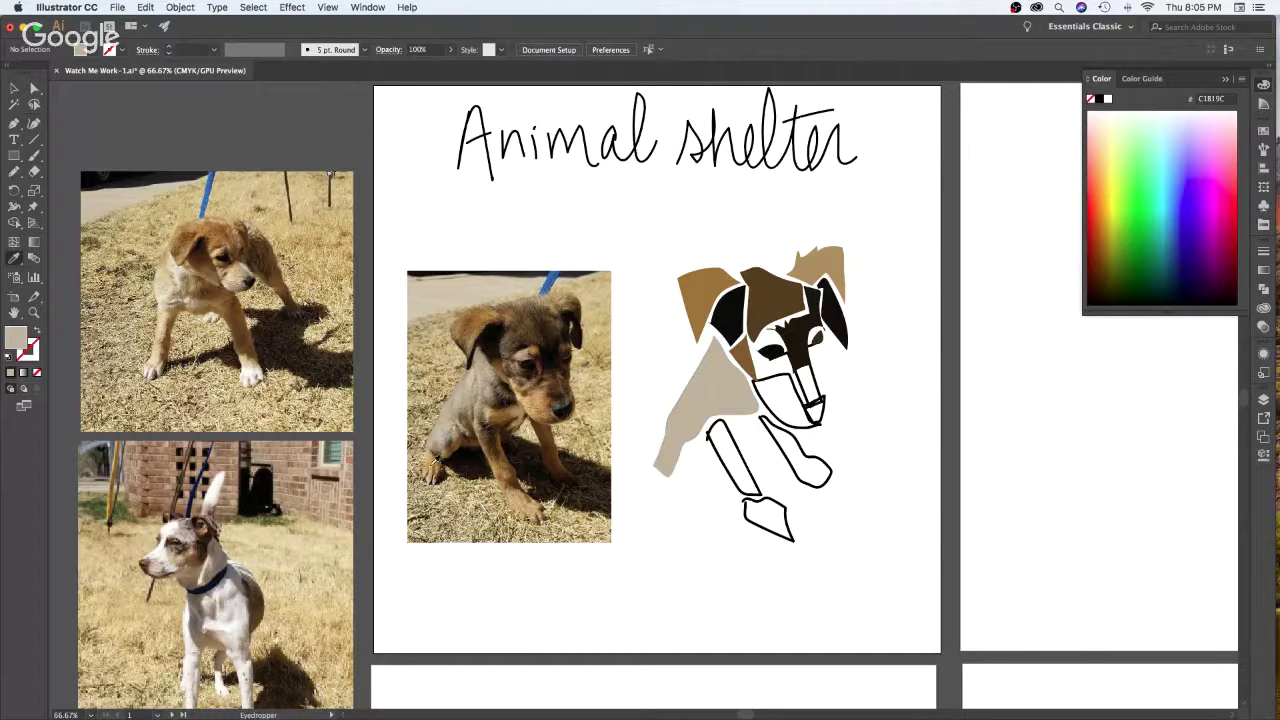
pyautogui.click(431, 465)
pyautogui.press('b')
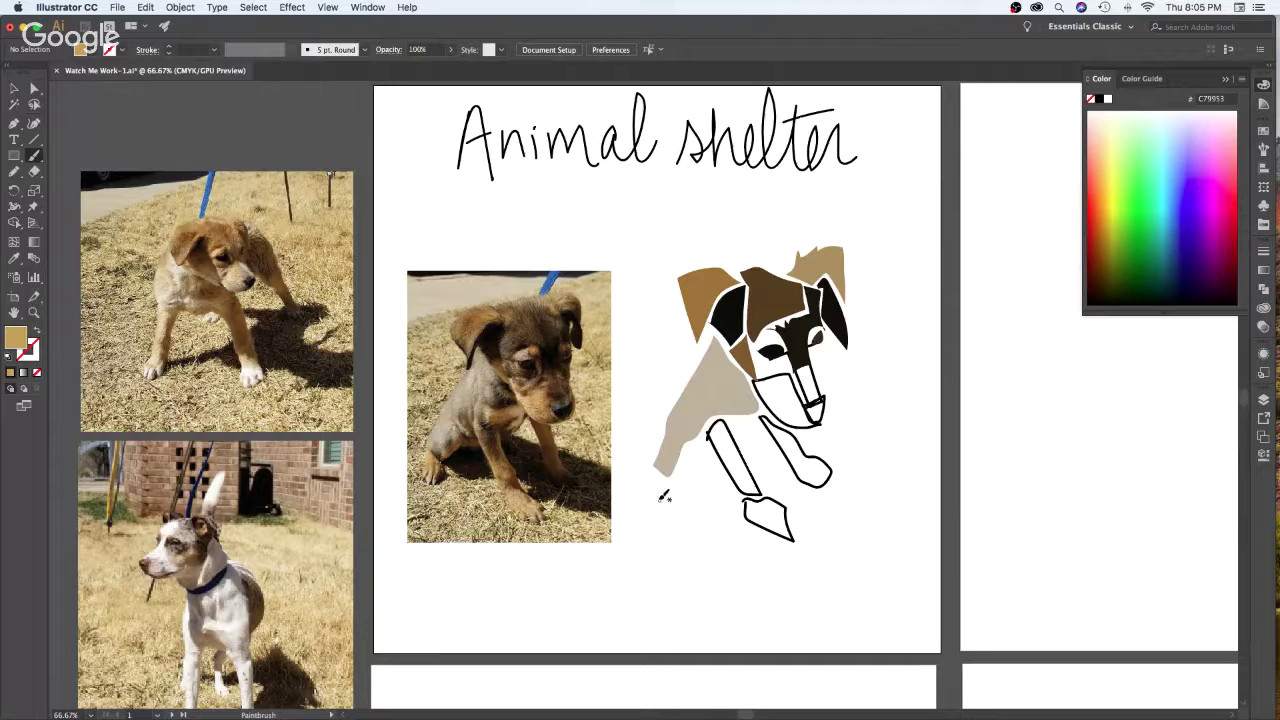
pyautogui.moveTo(655, 467)
pyautogui.mouseDown()
pyautogui.moveTo(658, 518)
pyautogui.moveTo(675, 514)
pyautogui.moveTo(680, 492)
pyautogui.moveTo(657, 470)
pyautogui.mouseUp()
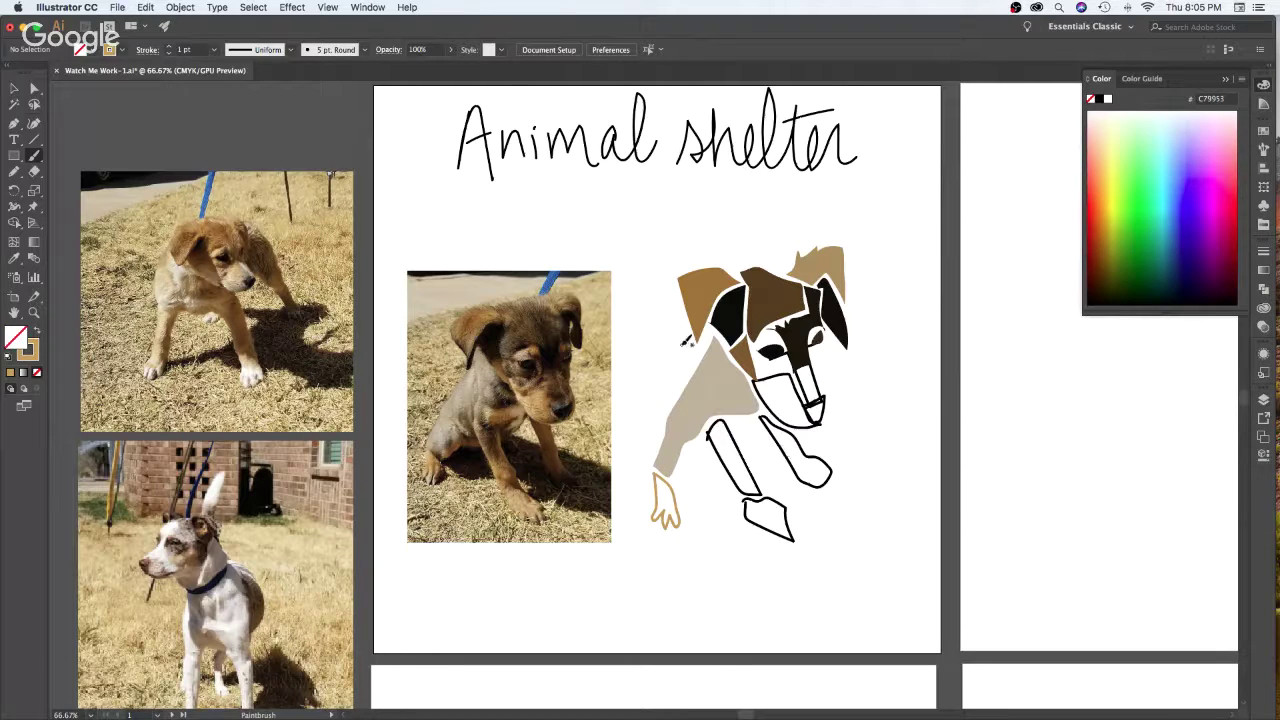
# Fill the hind paw outline with tan sampled from the puppy's hind paw in the photo
pyautogui.press('v')
pyautogui.click(666, 508)
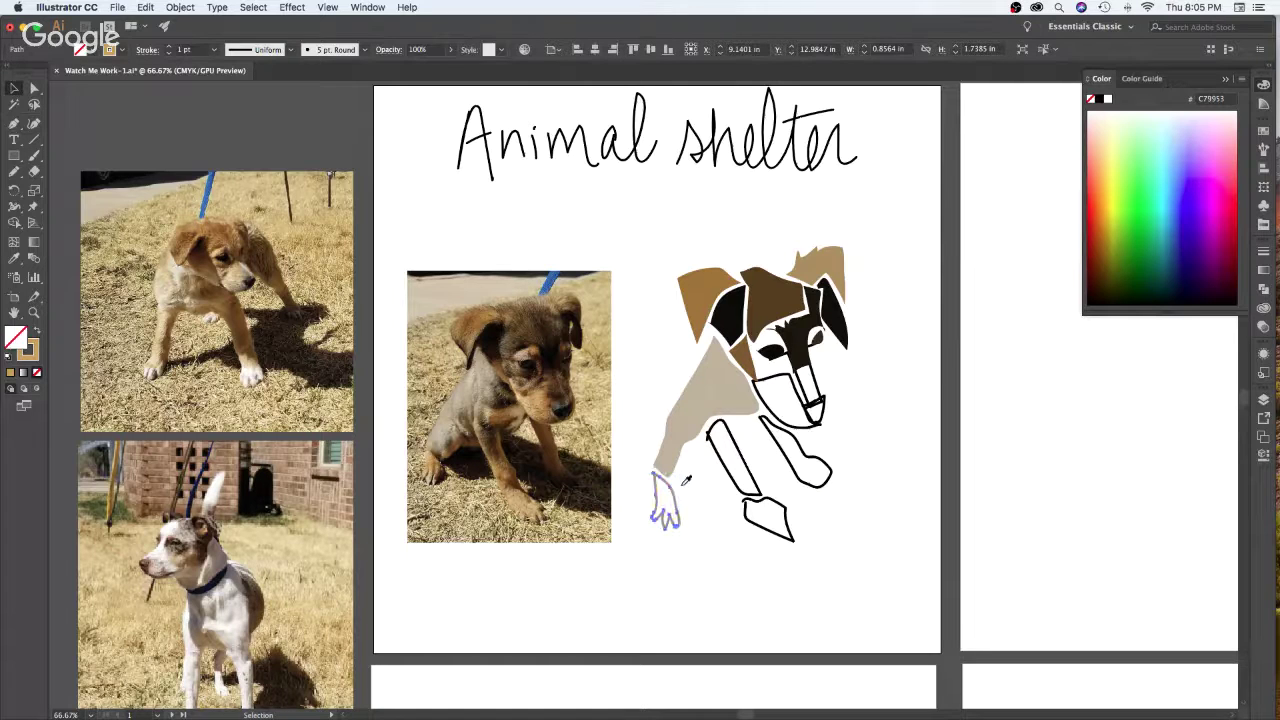
pyautogui.press('i')
pyautogui.click(434, 464)
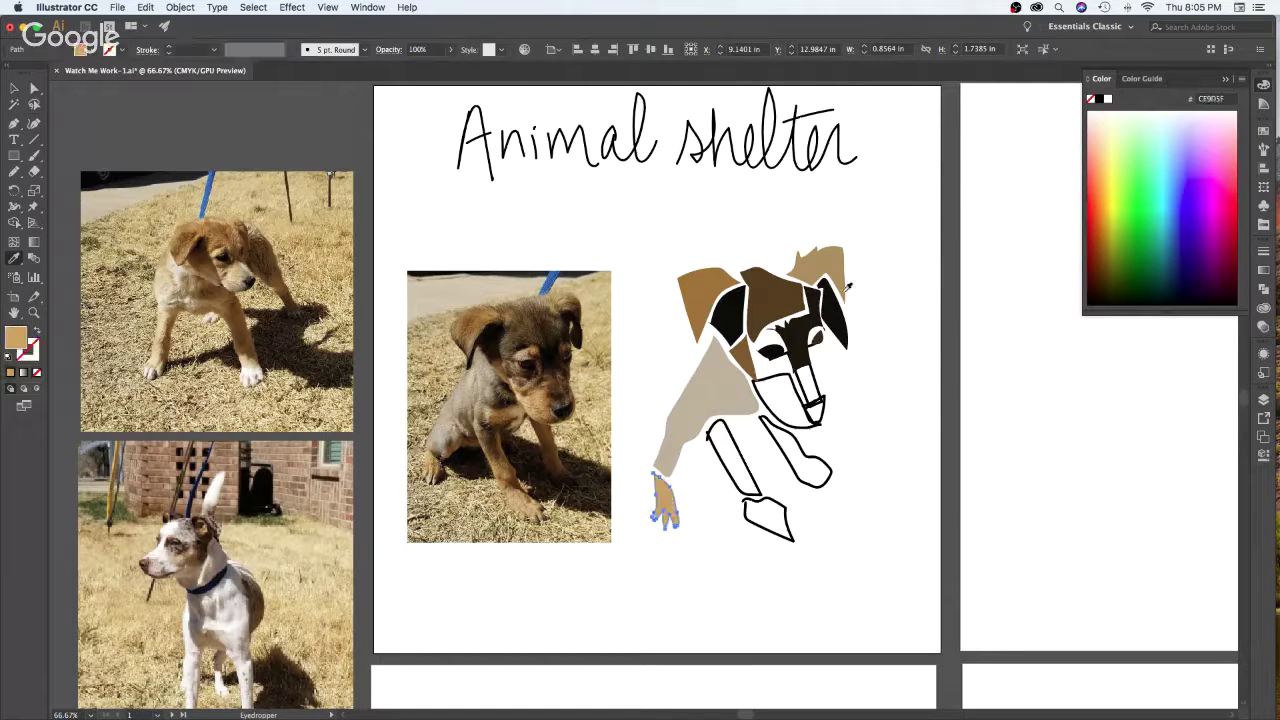
pyautogui.press('v')
pyautogui.click(928, 395)
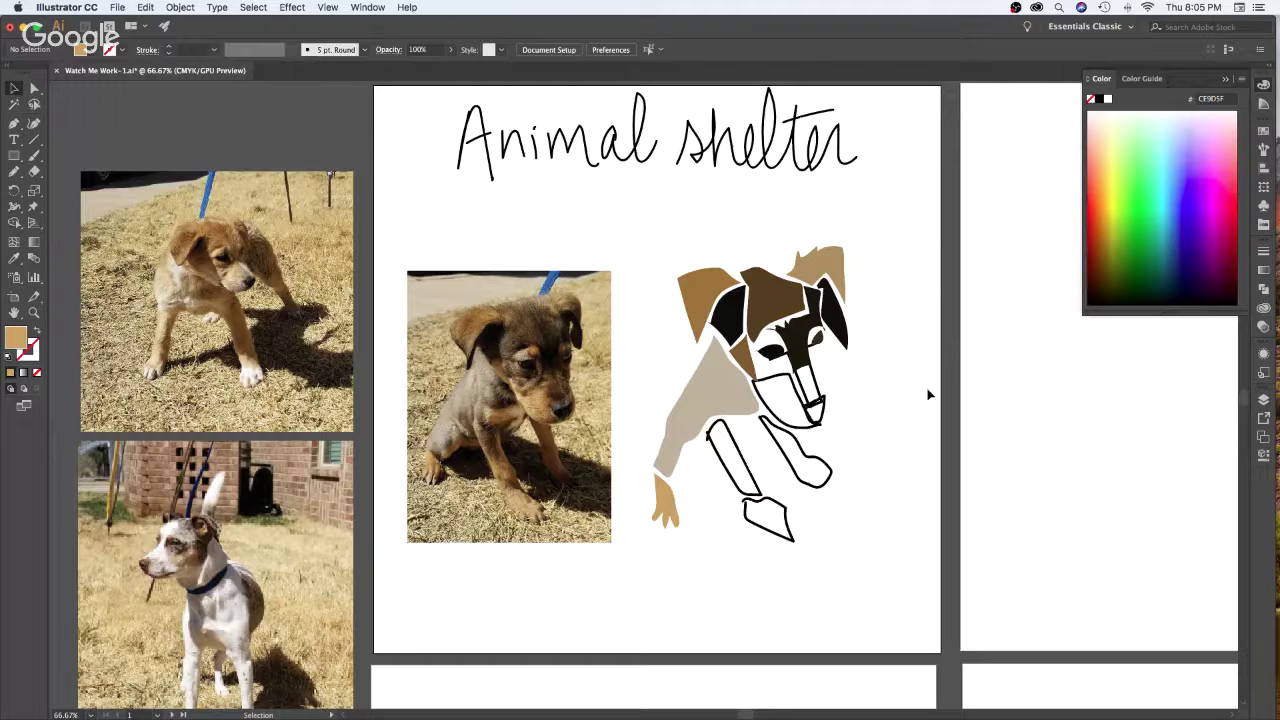
# Scale the muzzle outline down to about 1.93 by 1.53 in and fill it with tan sampled from the puppy's muzzle in the photo
pyautogui.click(786, 376)
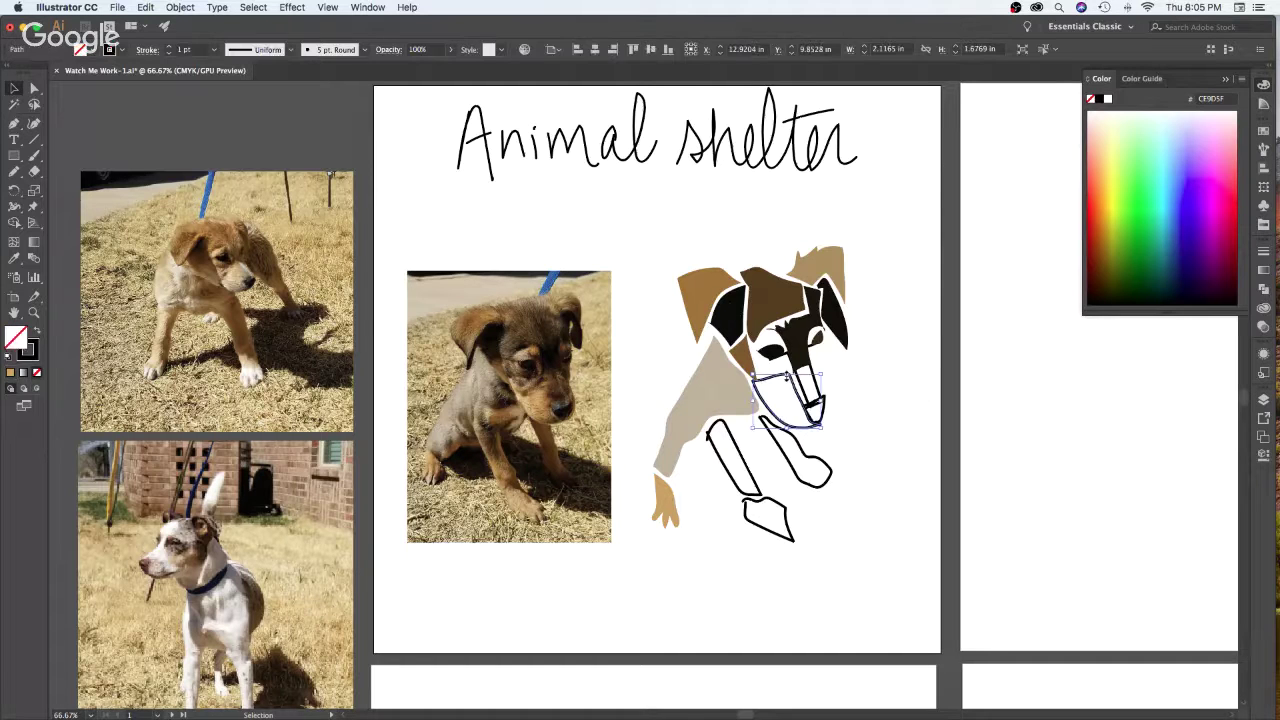
pyautogui.moveTo(751, 374); pyautogui.dragTo(758, 380)
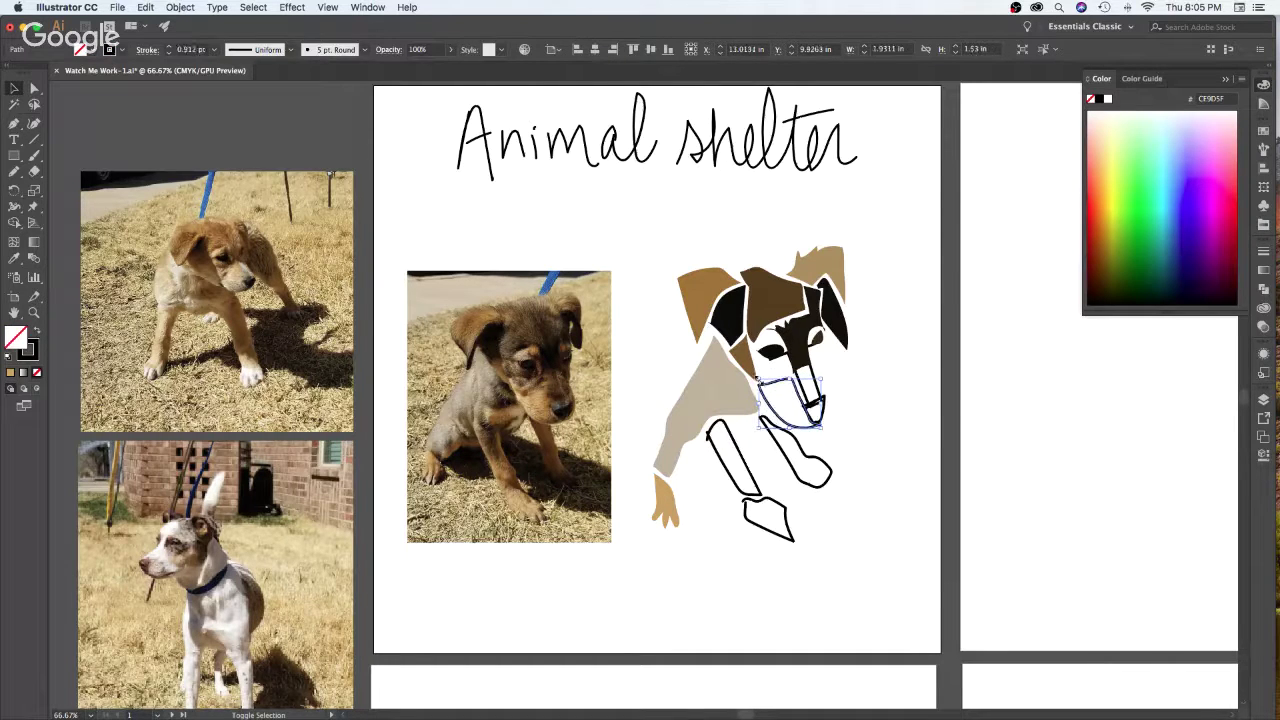
pyautogui.press('i')
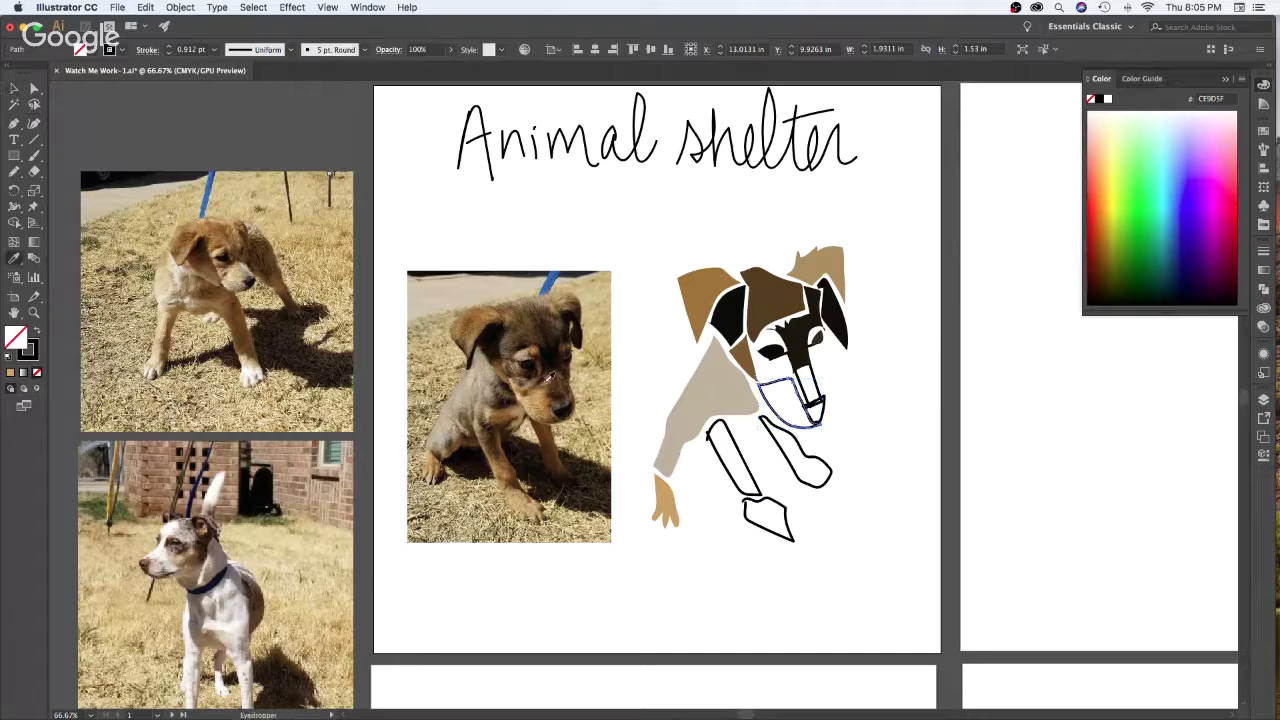
pyautogui.click(540, 394)
pyautogui.press('v')
pyautogui.click(851, 386)
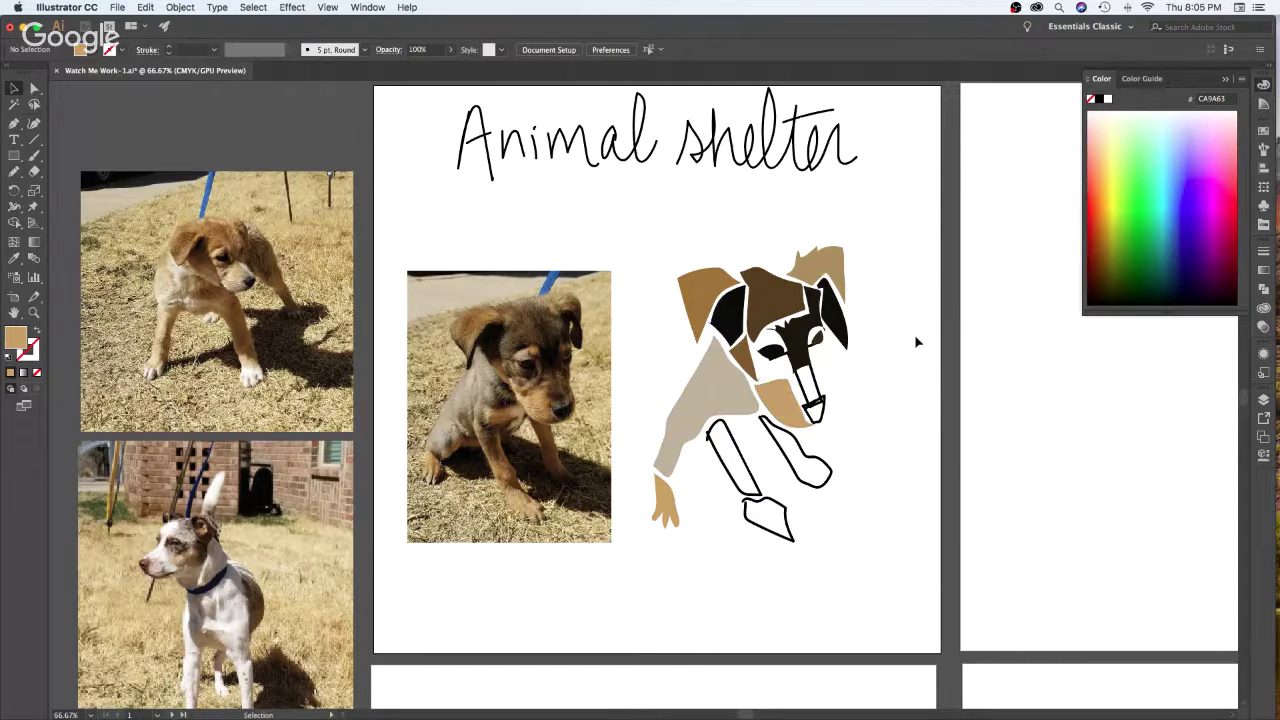
# Fill the nose outline with near-black sampled from the puppy's nose and redraw its shape smaller and rounder with the Pencil tool
pyautogui.click(829, 412)
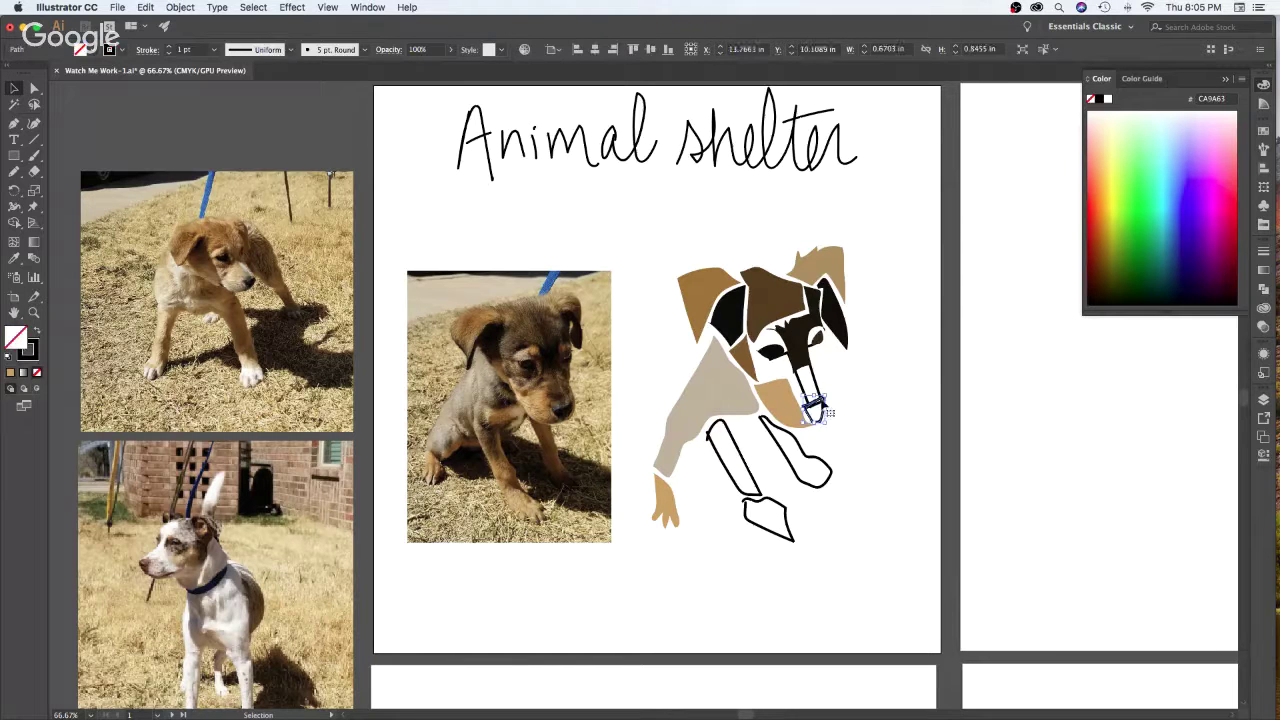
pyautogui.press('i')
pyautogui.click(566, 408)
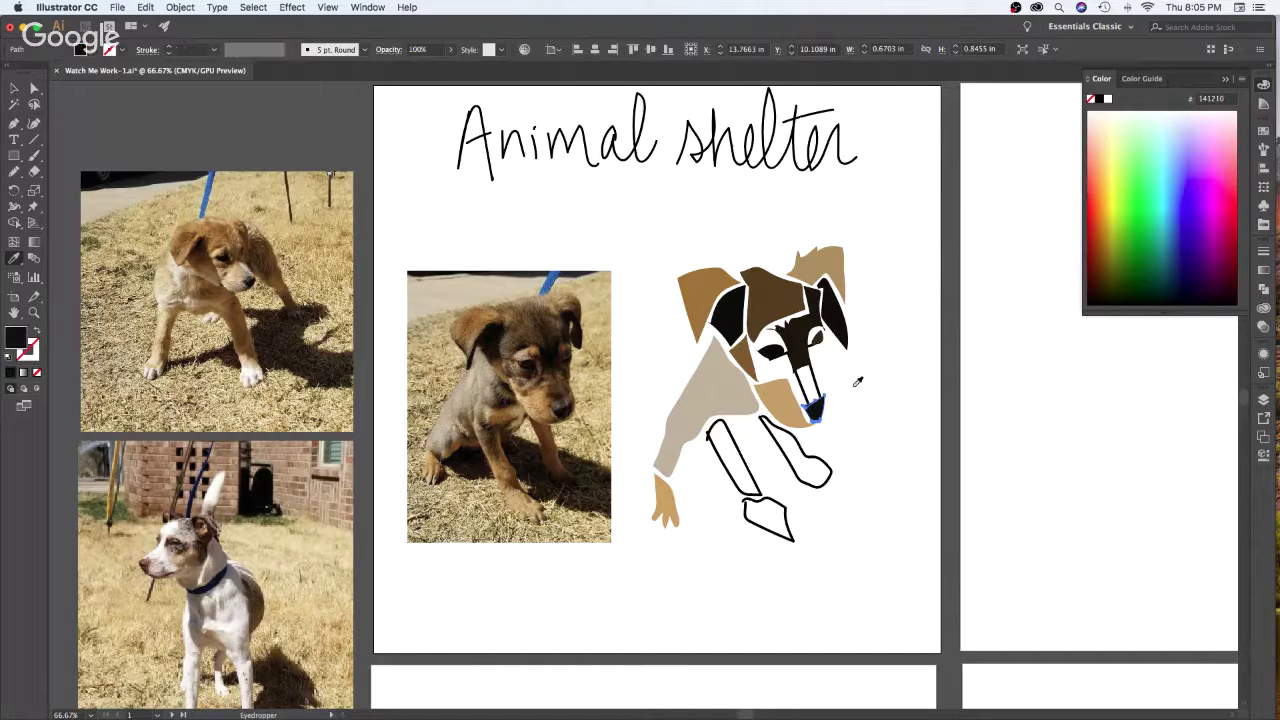
pyautogui.press('n')
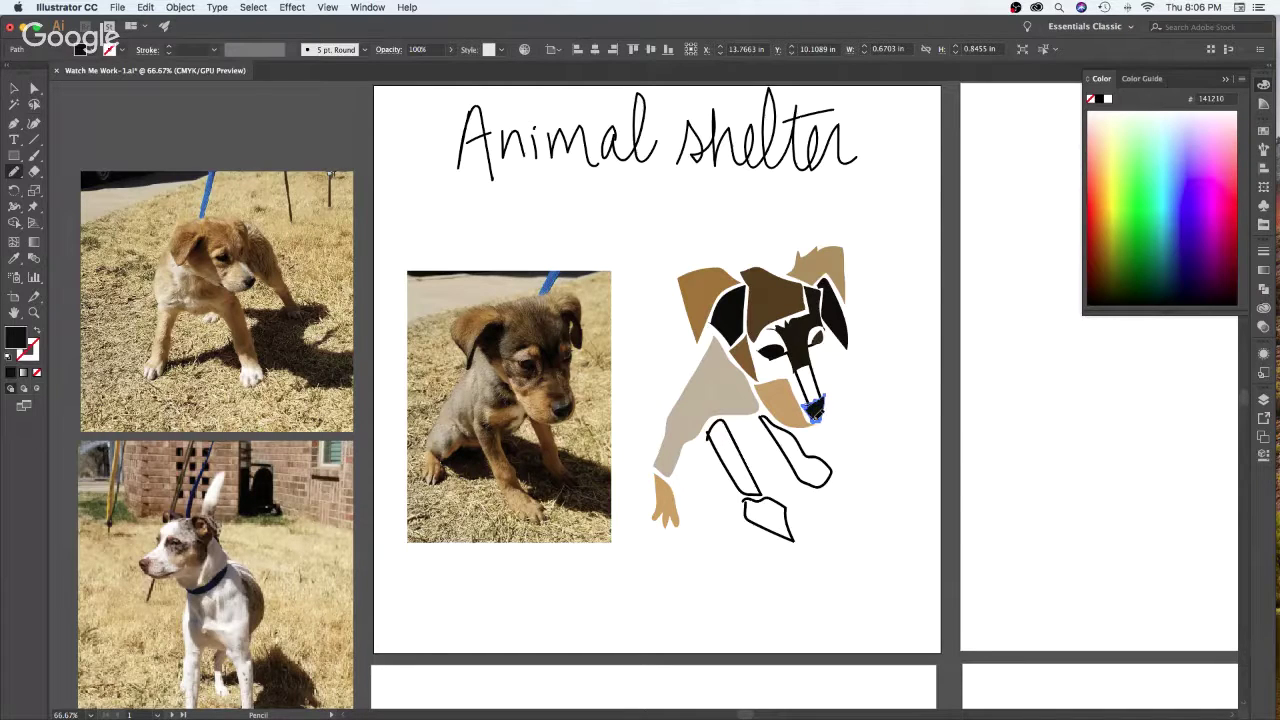
pyautogui.moveTo(818, 407)
pyautogui.mouseDown()
pyautogui.moveTo(832, 398)
pyautogui.moveTo(818, 404)
pyautogui.mouseUp()
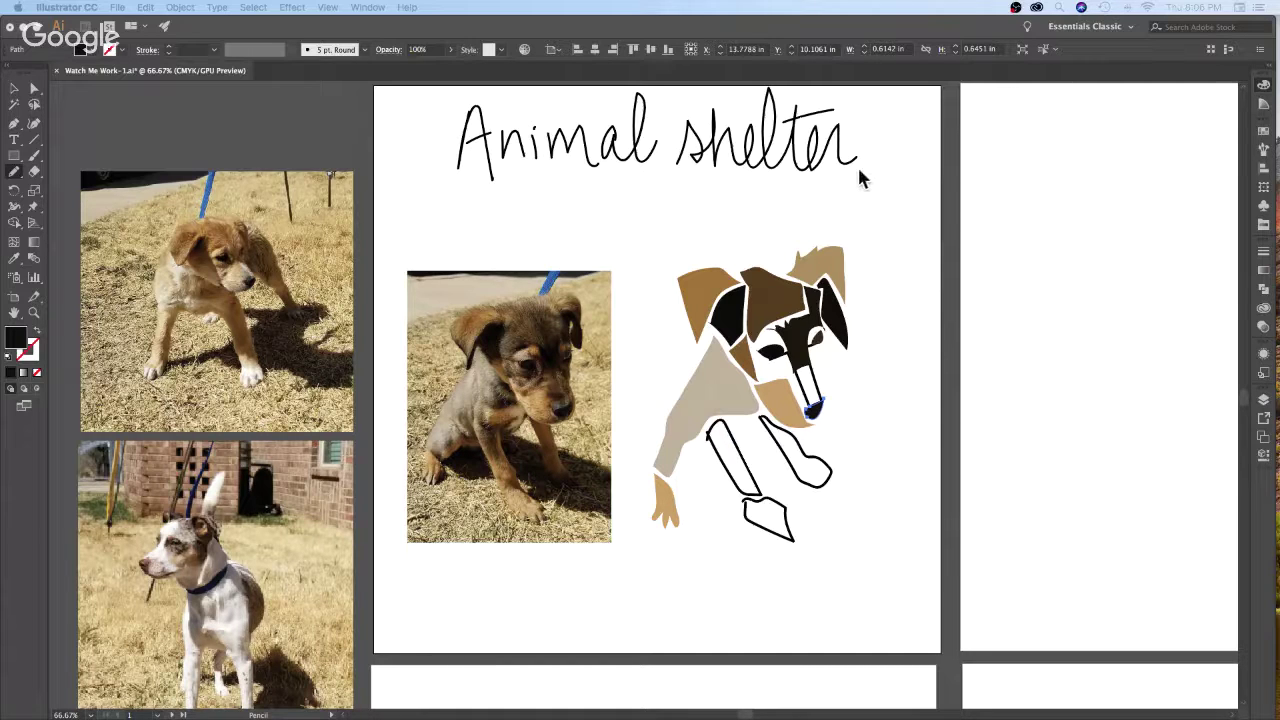
pyautogui.click(820, 382)
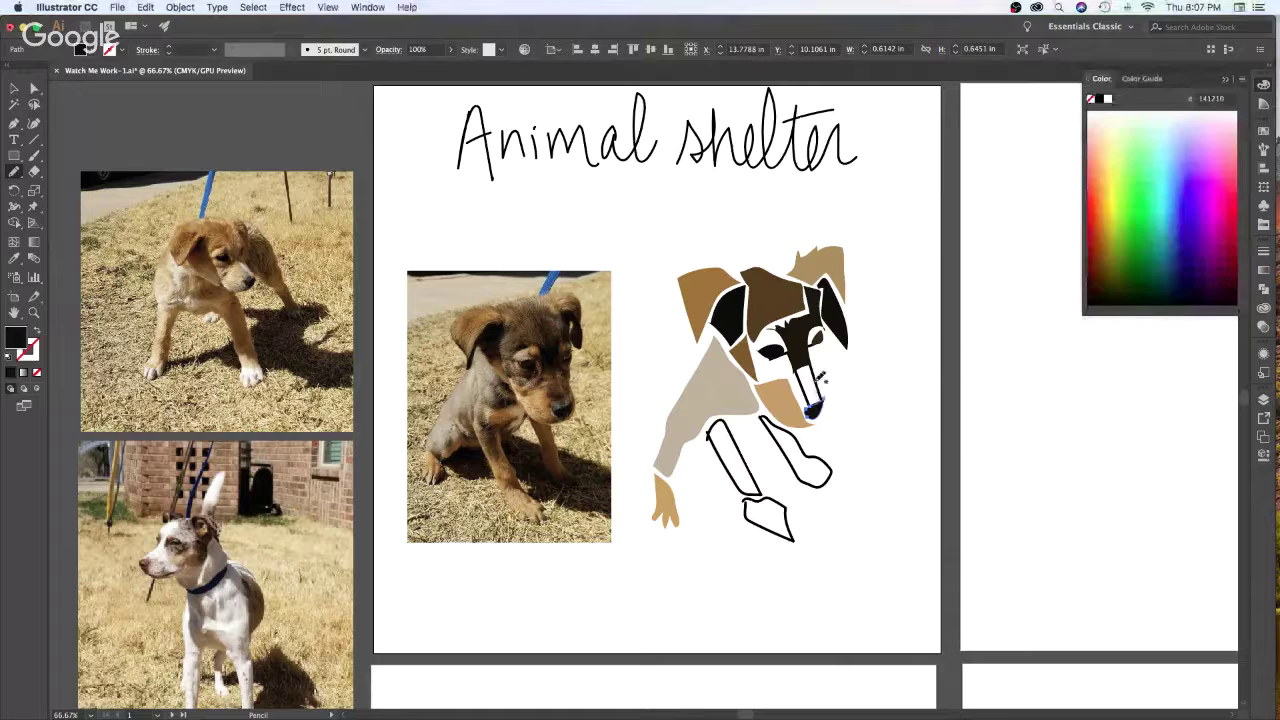
# Fill the snout bridge outline with dark brown sampled from the photo and redraw its edges shorter and wider with the Pencil tool
pyautogui.press('v')
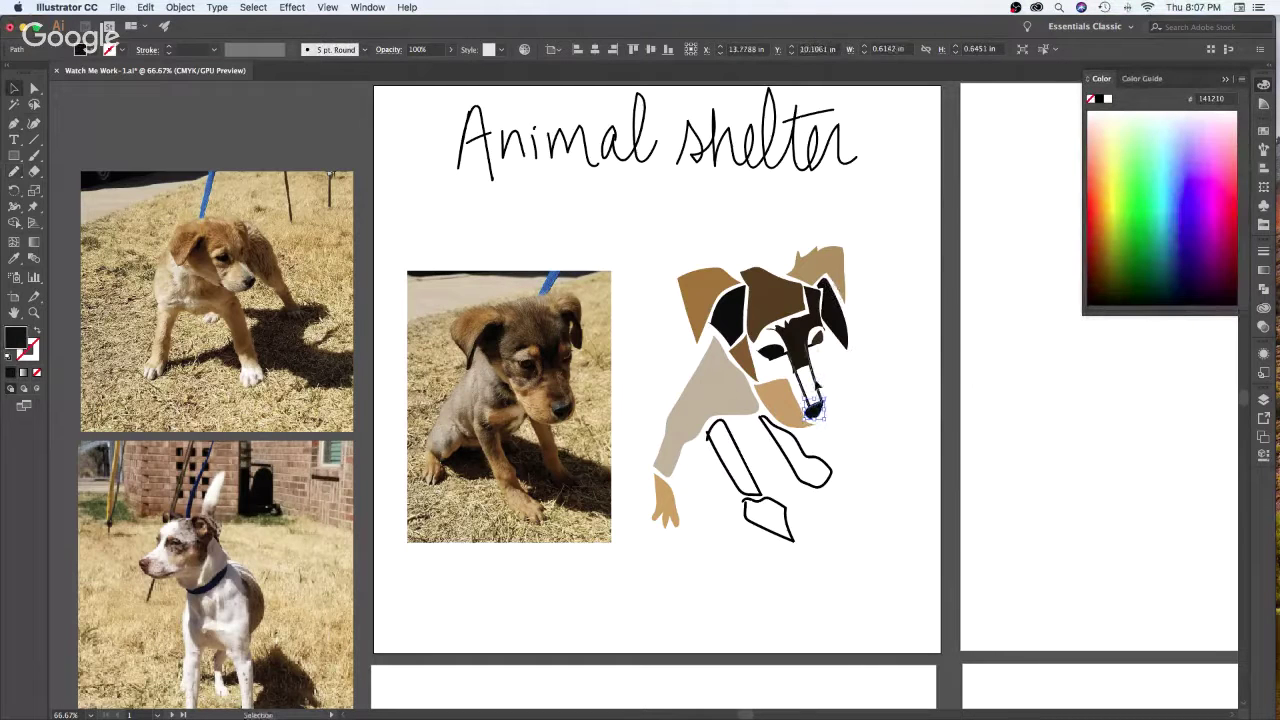
pyautogui.hotkey('shift', 'x')
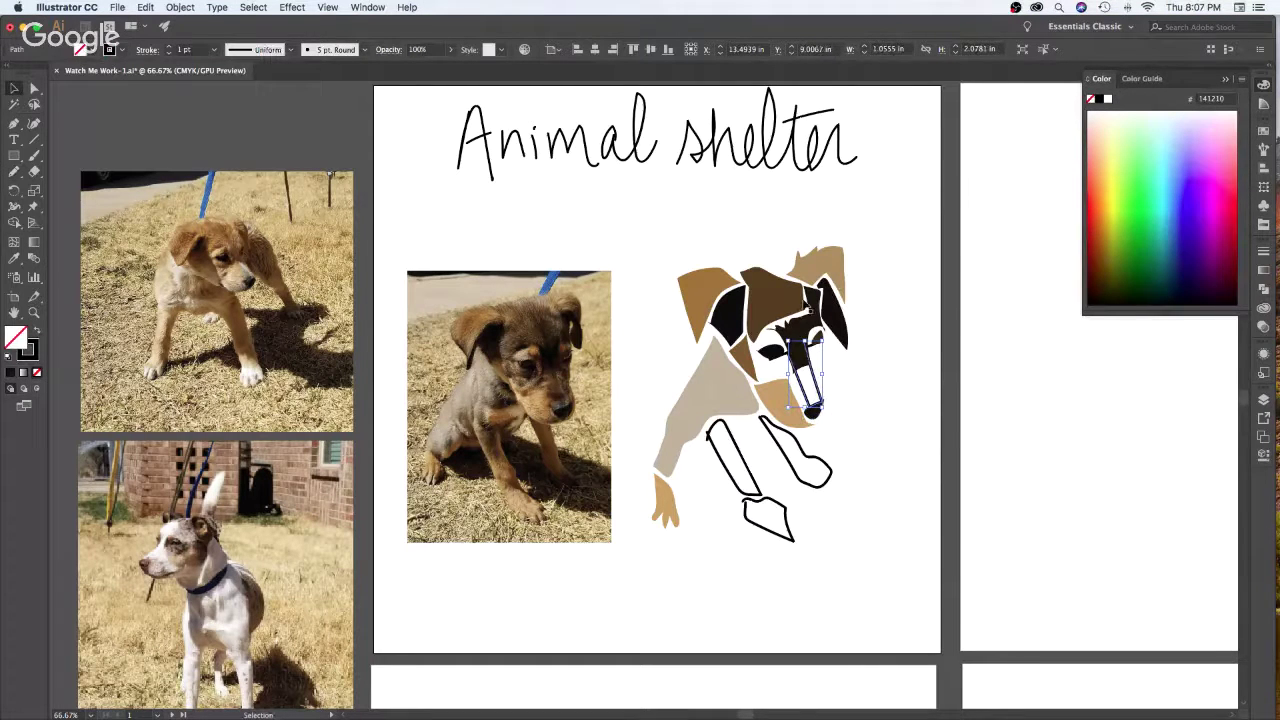
pyautogui.press('i')
pyautogui.click(566, 382)
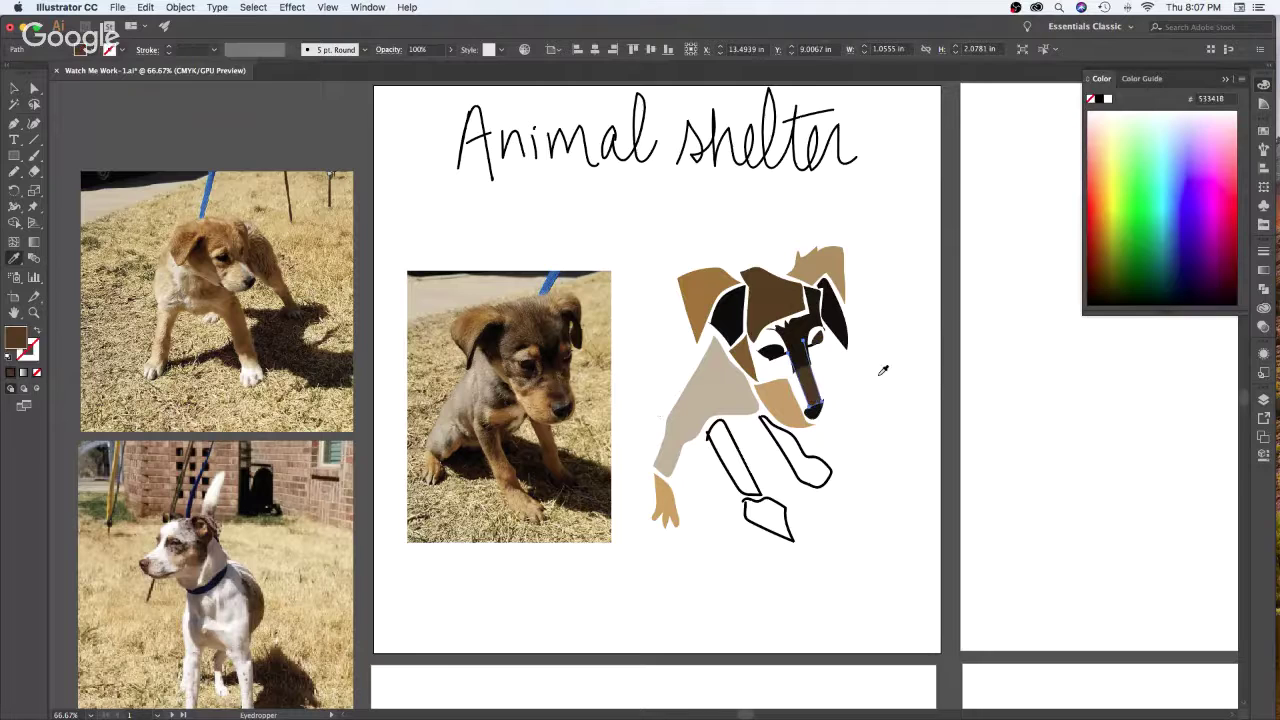
pyautogui.press('n')
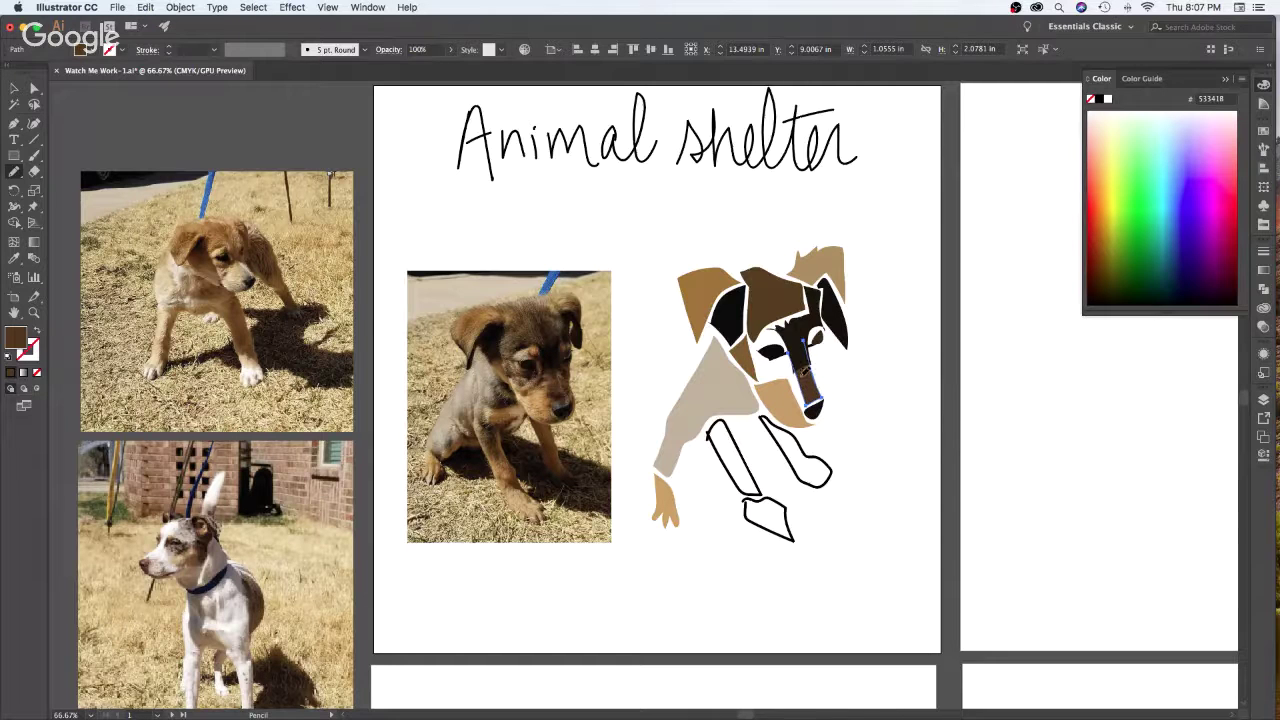
pyautogui.moveTo(804, 372); pyautogui.dragTo(812, 385)
pyautogui.moveTo(802, 405)
pyautogui.mouseDown()
pyautogui.moveTo(786, 380)
pyautogui.moveTo(818, 372)
pyautogui.mouseUp()
pyautogui.press('v')
pyautogui.click(933, 424)
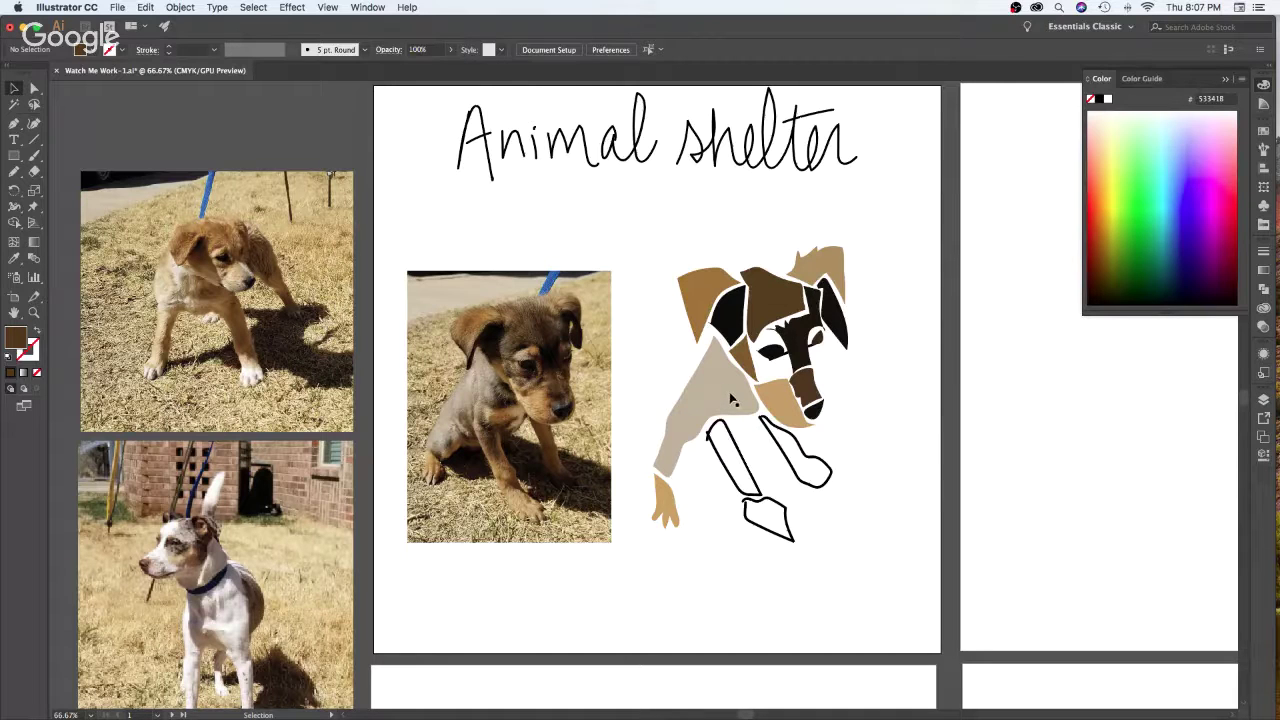
# Outline a triangular chest patch, two small patches beneath it and an inner hind leg shape behind the front leg with the Paintbrush
pyautogui.click(730, 398)
pyautogui.click(955, 418)
pyautogui.press('i')
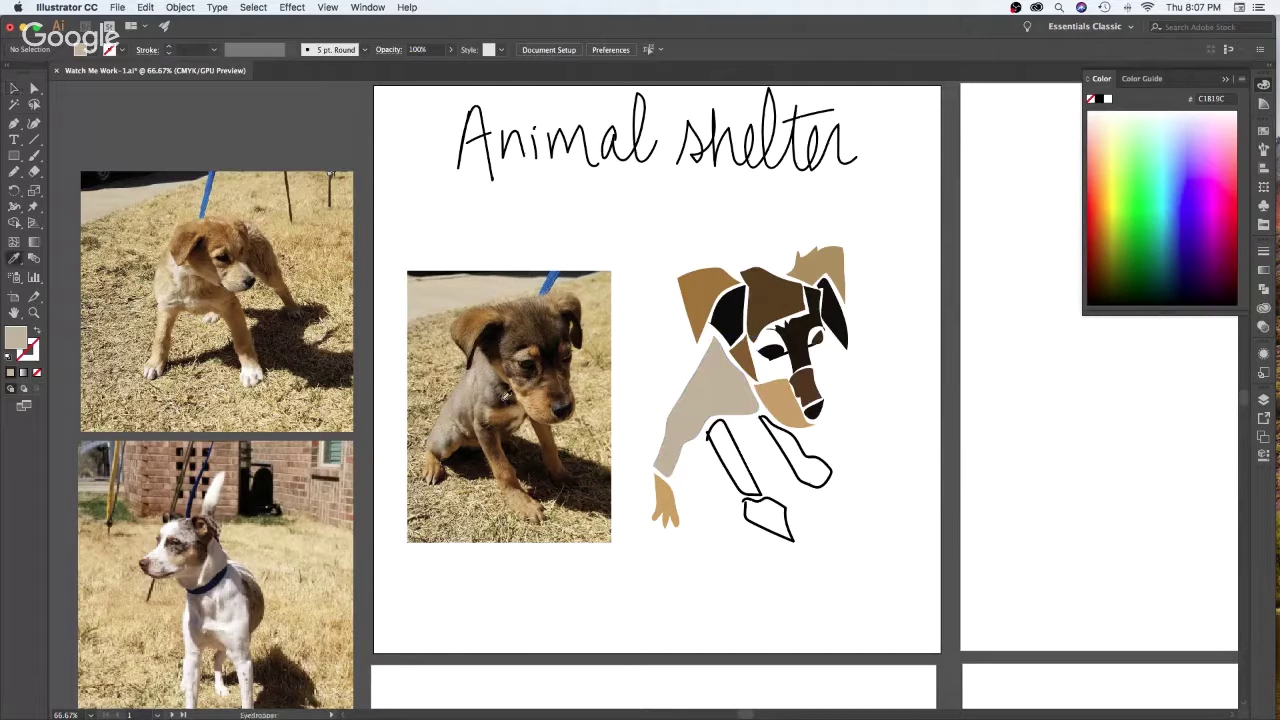
pyautogui.click(505, 396)
pyautogui.press('b')
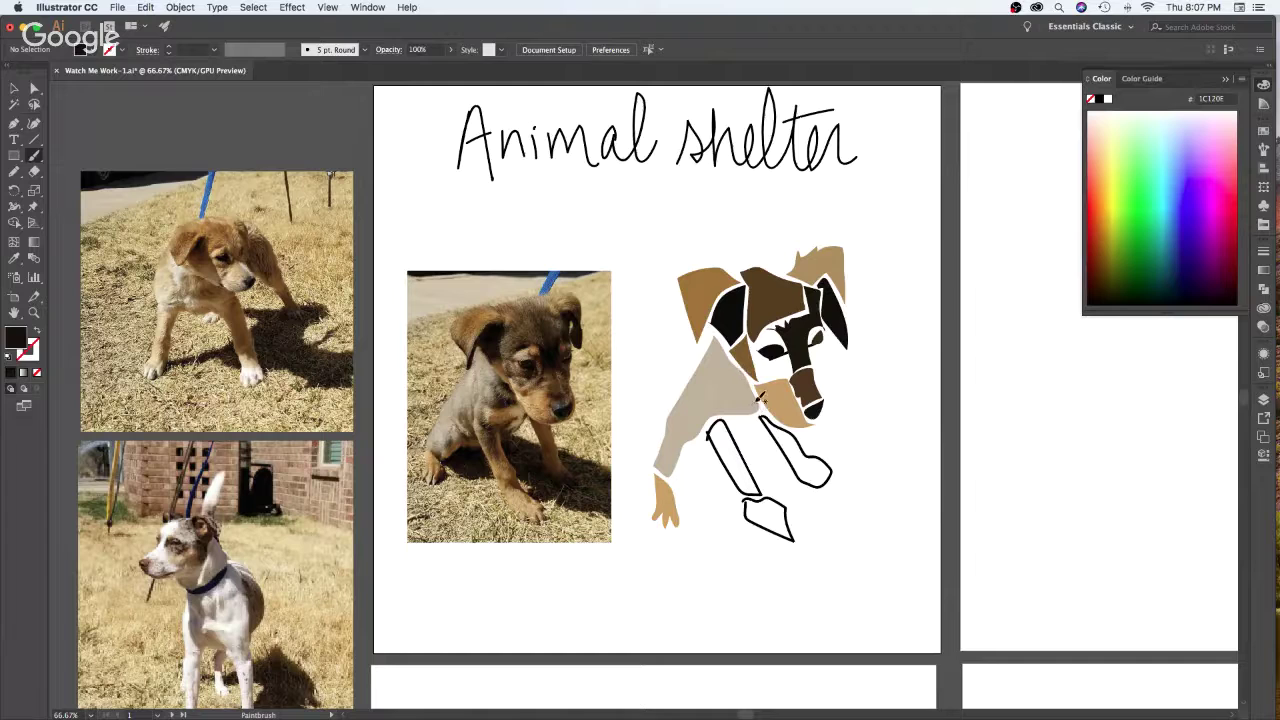
pyautogui.moveTo(740, 384)
pyautogui.mouseDown()
pyautogui.moveTo(766, 405)
pyautogui.moveTo(735, 411)
pyautogui.mouseUp()
pyautogui.hotkey('shift', 'x')
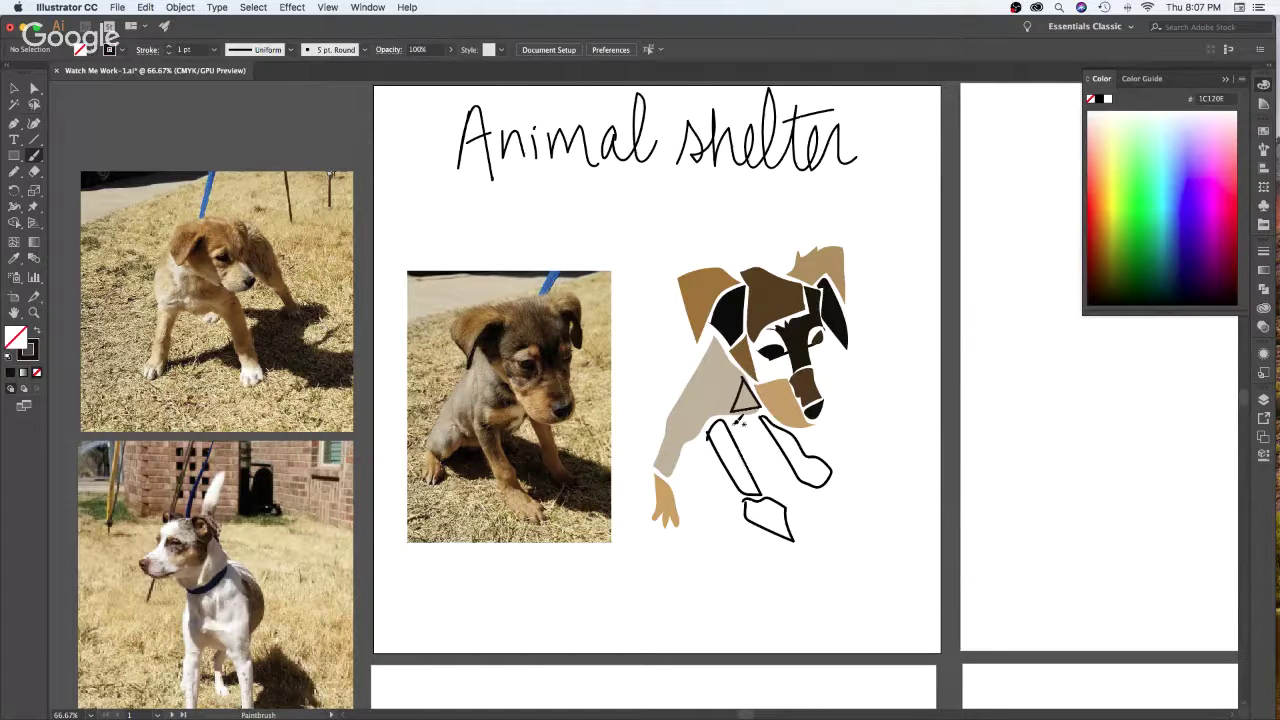
pyautogui.moveTo(733, 410)
pyautogui.mouseDown()
pyautogui.moveTo(734, 440)
pyautogui.moveTo(766, 418)
pyautogui.moveTo(736, 410)
pyautogui.mouseUp()
pyautogui.moveTo(764, 430)
pyautogui.mouseDown()
pyautogui.moveTo(748, 449)
pyautogui.moveTo(746, 434)
pyautogui.moveTo(763, 429)
pyautogui.moveTo(686, 449)
pyautogui.moveTo(674, 476)
pyautogui.moveTo(701, 446)
pyautogui.moveTo(690, 464)
pyautogui.moveTo(726, 458)
pyautogui.moveTo(705, 436)
pyautogui.mouseUp()
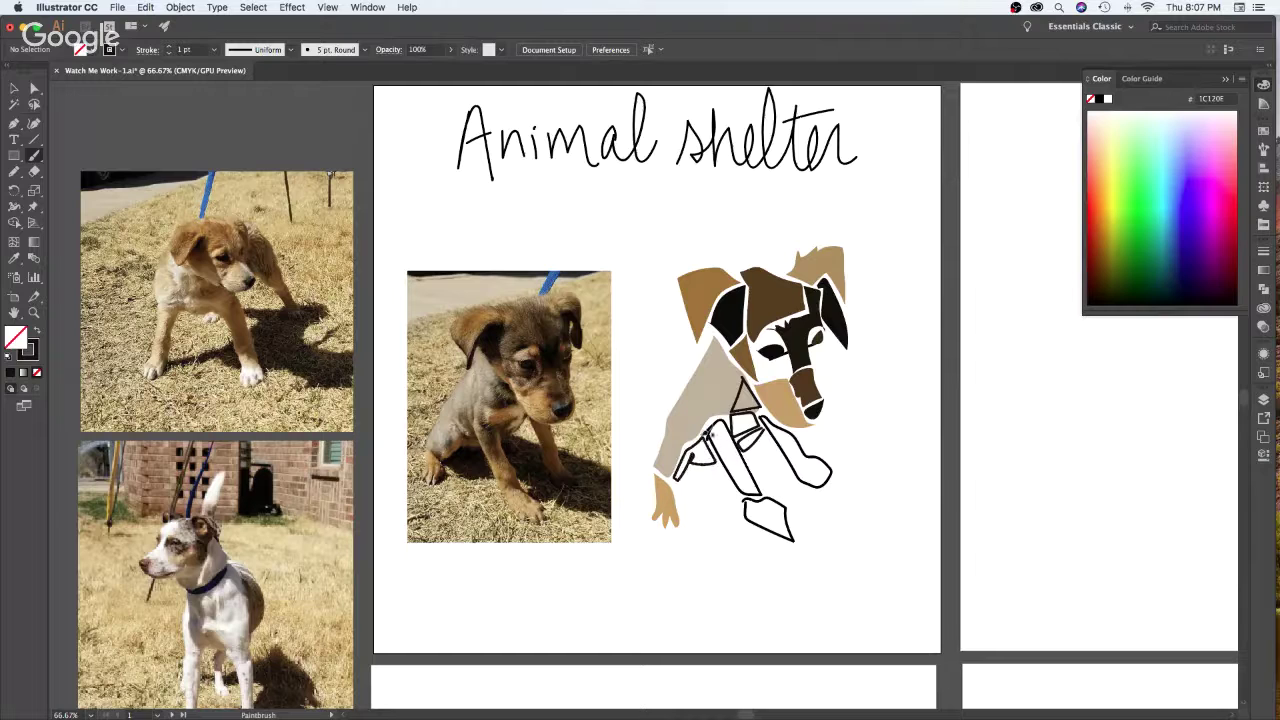
# Fill the inner hind leg outline with greyish brown sampled from the puppy's flank in the photo
pyautogui.press('v')
pyautogui.click(702, 462)
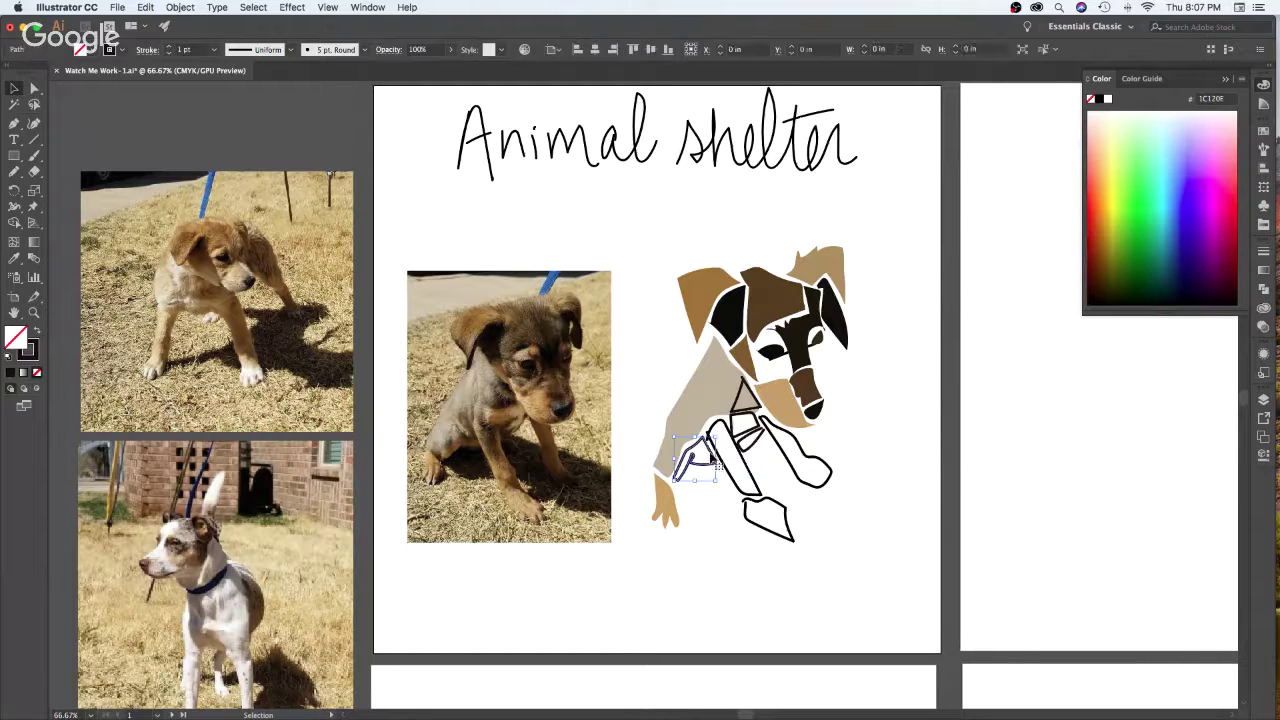
pyautogui.press('i')
pyautogui.click(461, 430)
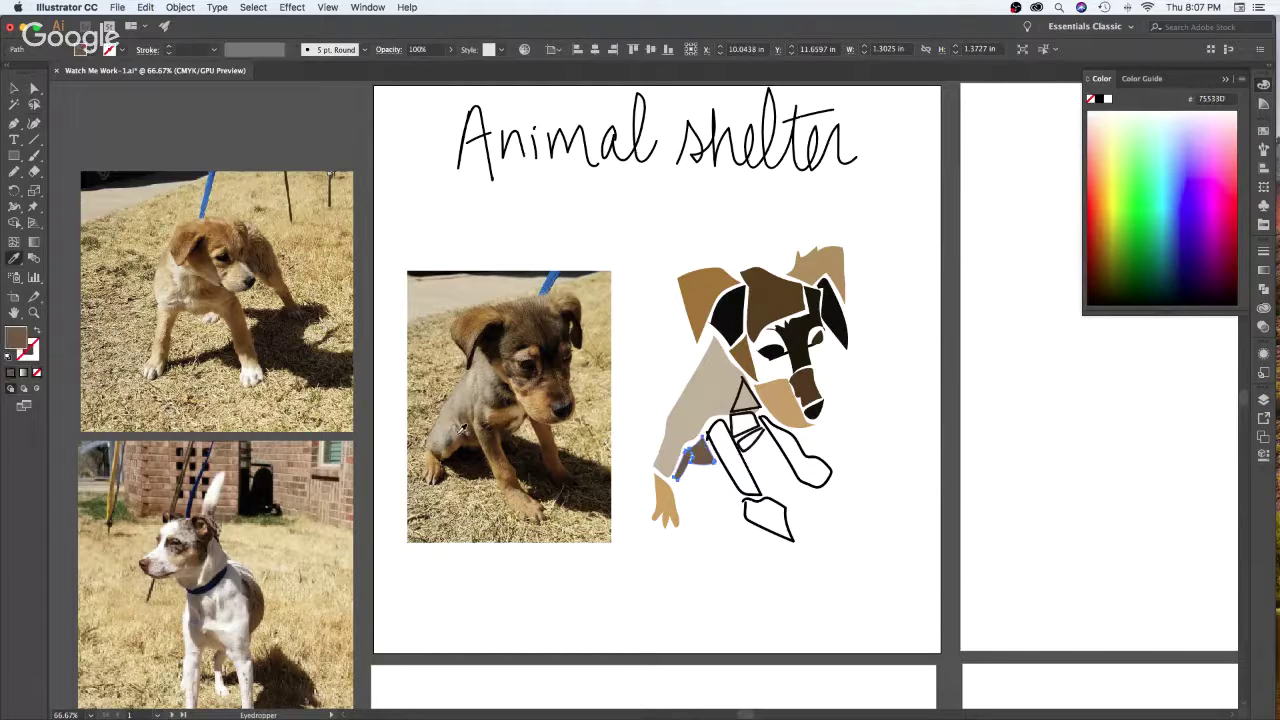
pyautogui.press('v')
pyautogui.click(944, 490)
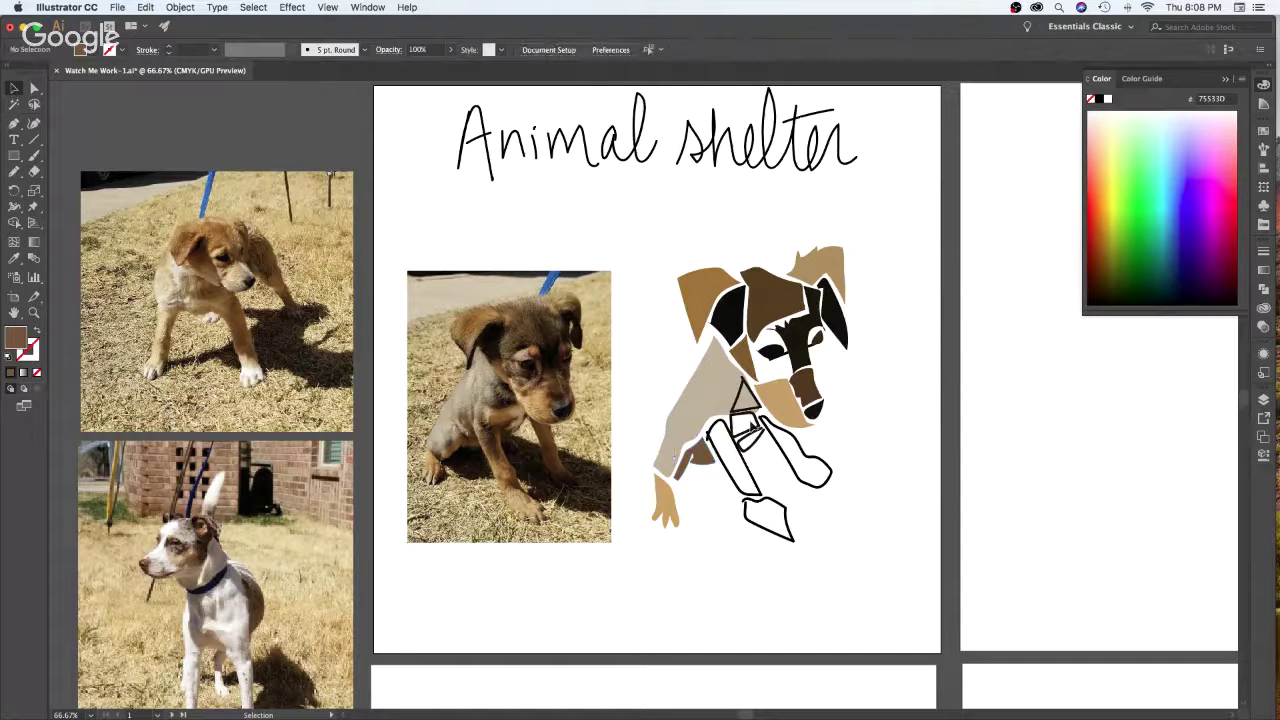
# Fill the lowest chest patch between the front legs with dark brown sampled from the puppy's chest
pyautogui.click(758, 432)
pyautogui.press('i')
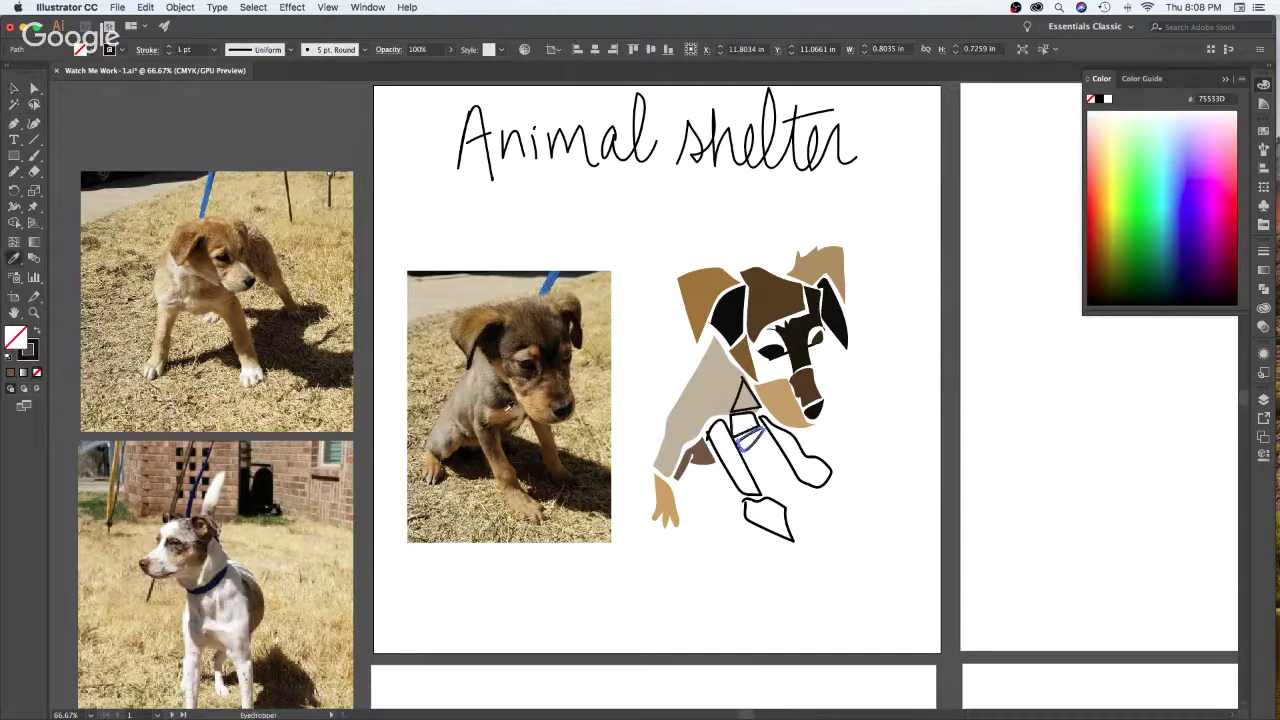
pyautogui.click(509, 419)
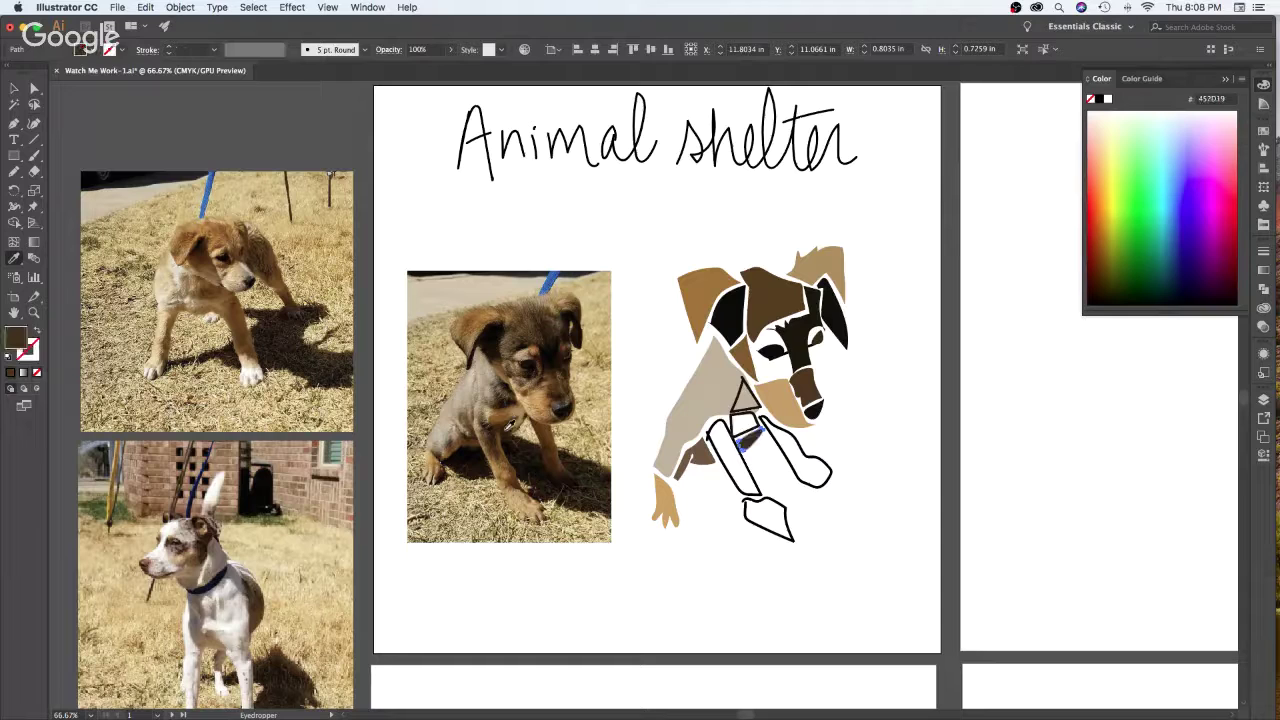
pyautogui.press('v')
pyautogui.click(911, 356)
# Fill the middle chest patch with reddish brown sampled from the puppy's chest in the photo
pyautogui.click(757, 428)
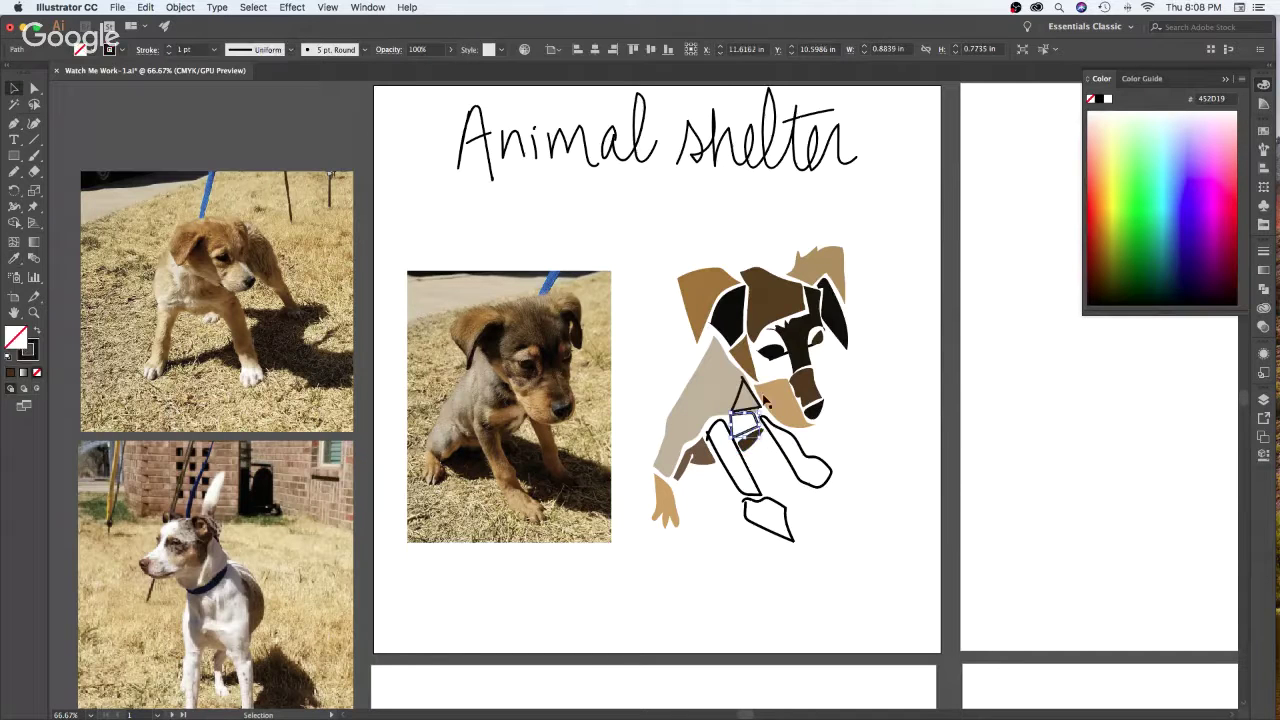
pyautogui.press('i')
pyautogui.click(503, 414)
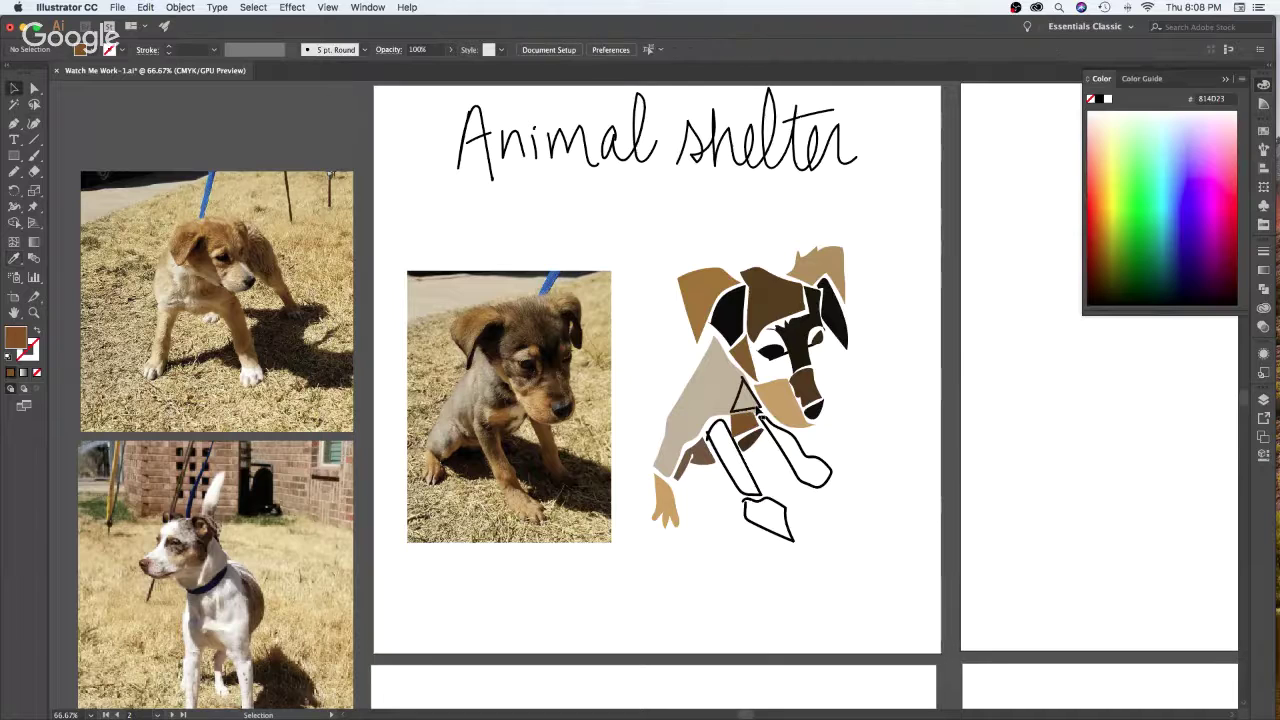
# Fill the triangular chest patch with dark grey-brown sampled from below the puppy's cheek
pyautogui.keyDown('super'); pyautogui.click(756, 408); pyautogui.keyUp('super')
pyautogui.press('v')
pyautogui.press('i')
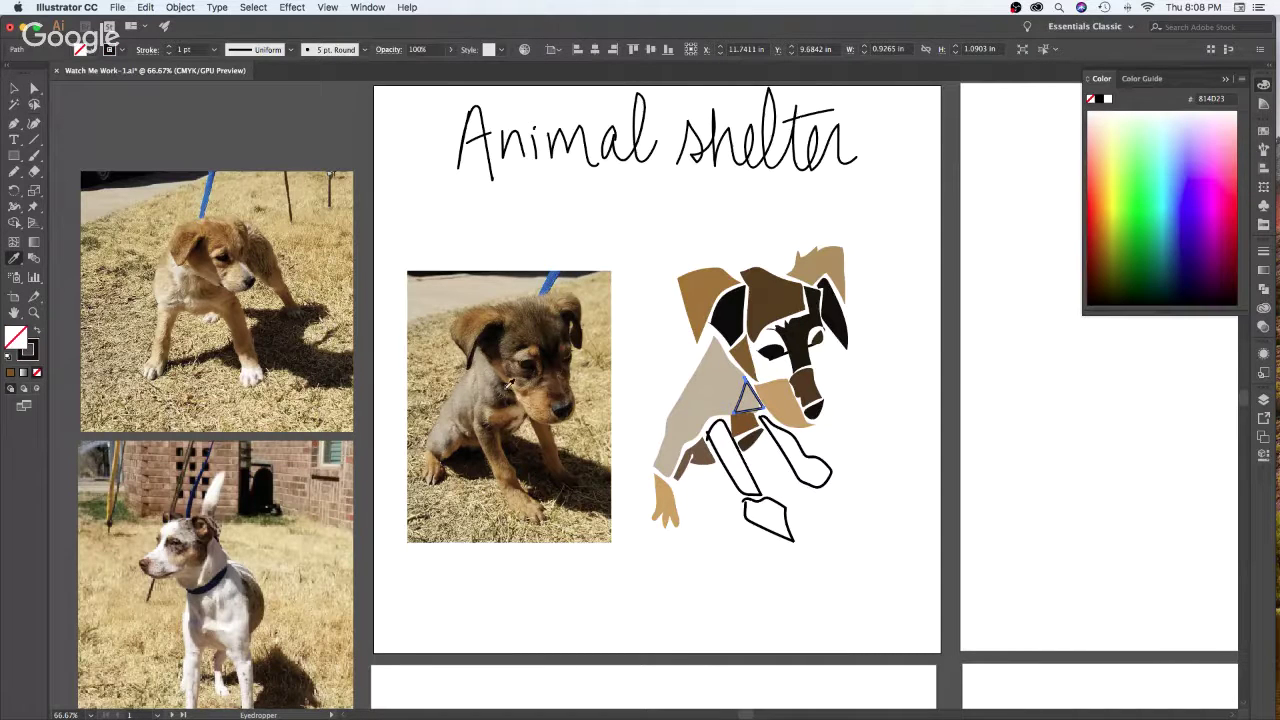
pyautogui.click(504, 390)
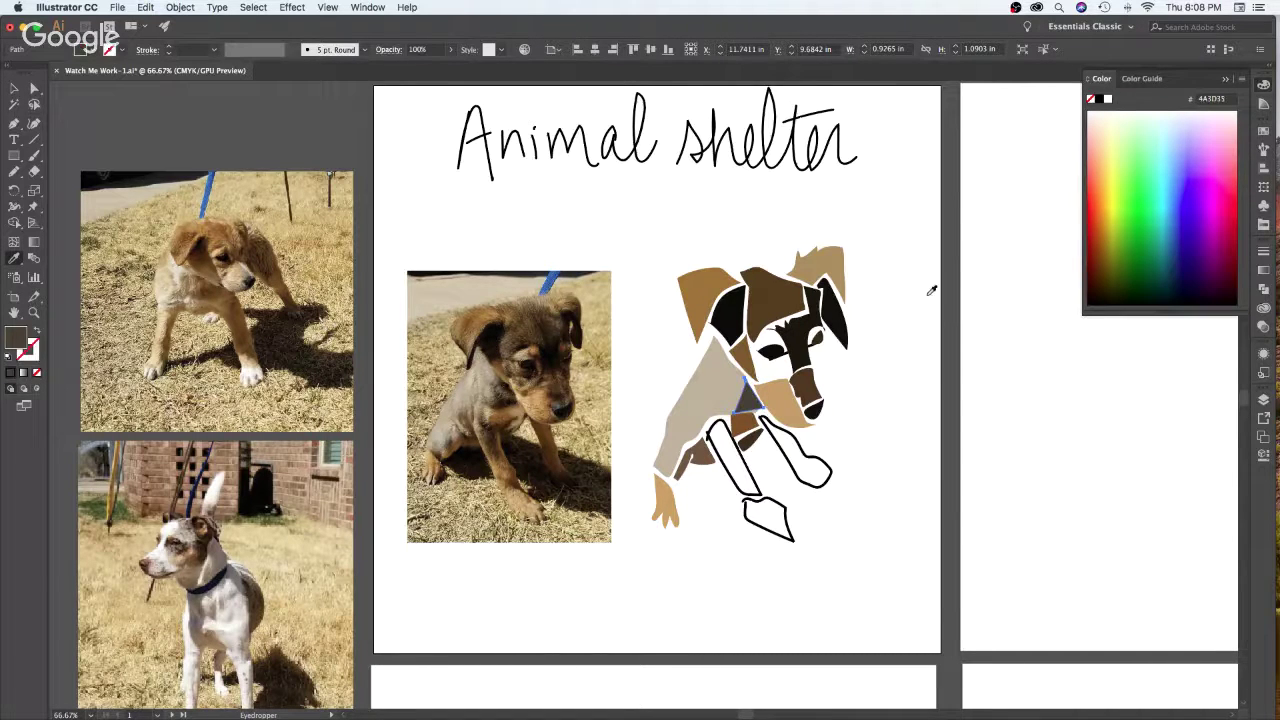
pyautogui.keyDown('super'); pyautogui.click(728, 401); pyautogui.keyUp('super')
pyautogui.press('v')
pyautogui.click(841, 464)
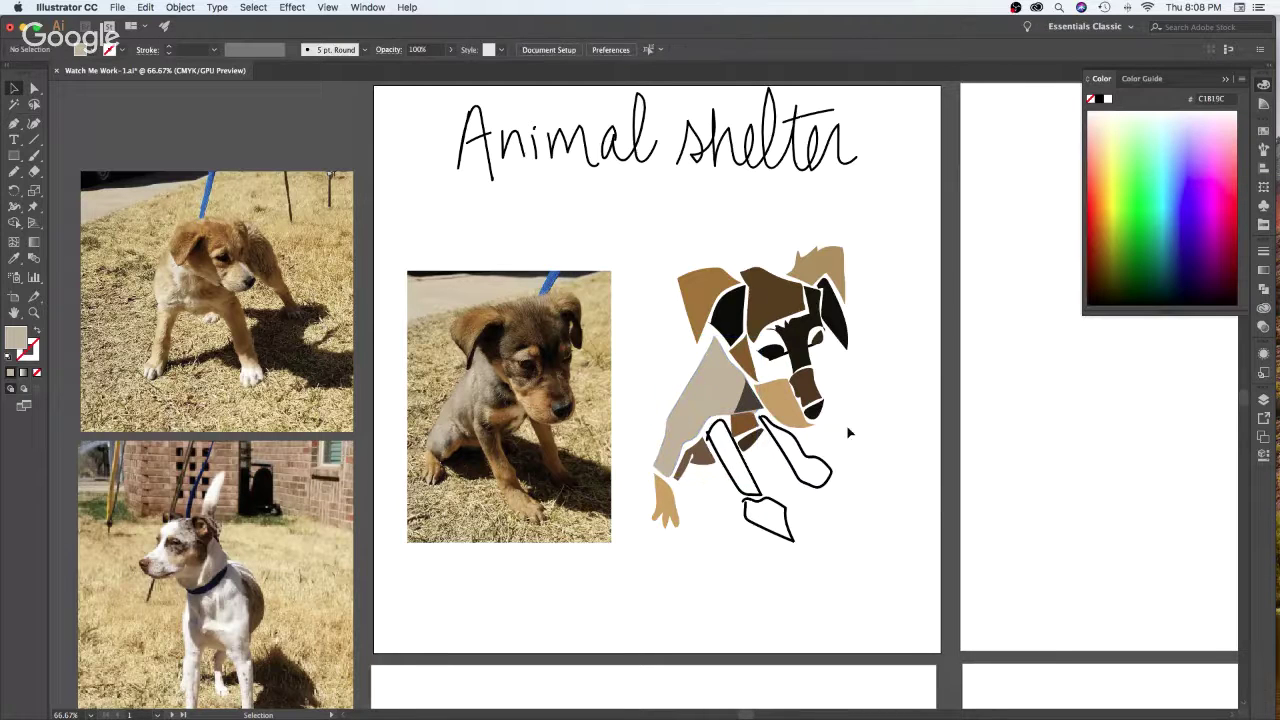
# Move the reddish brown chest patch out to the artboard's right edge and trim the body's front edge around the dark triangle with the Pencil tool
pyautogui.moveTo(743, 426); pyautogui.dragTo(943, 466)
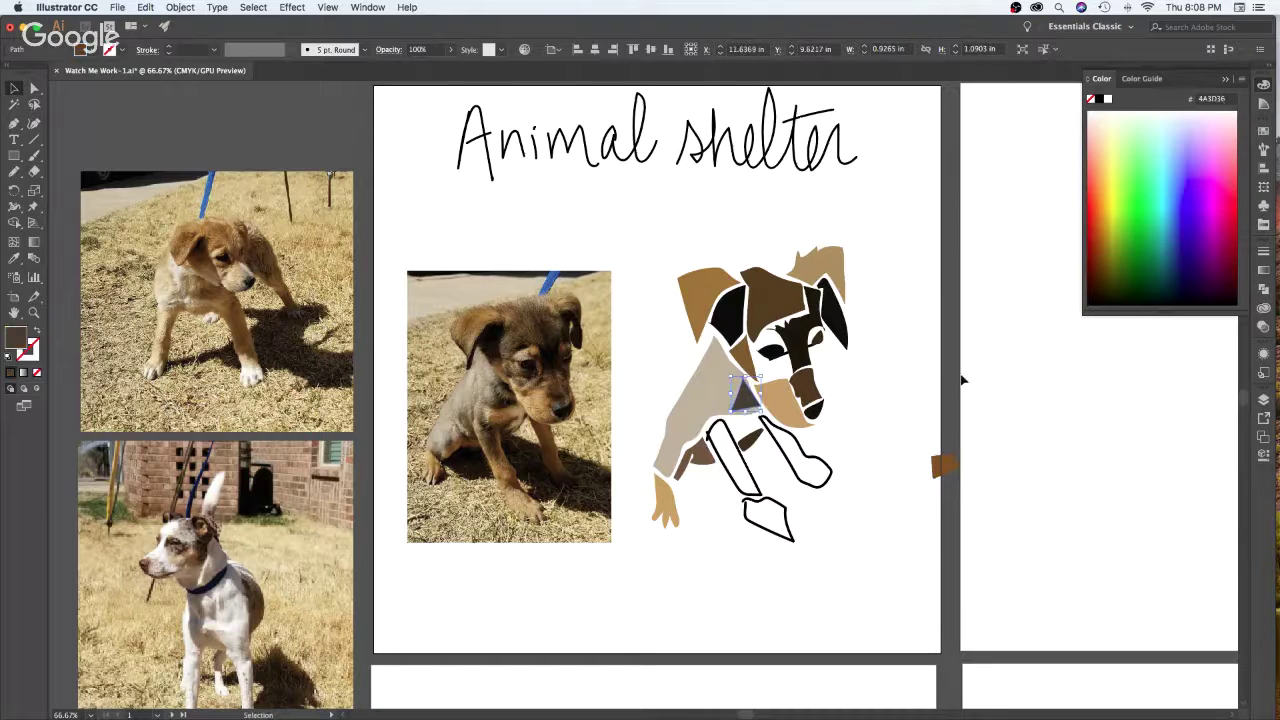
pyautogui.click(720, 395)
pyautogui.press('n')
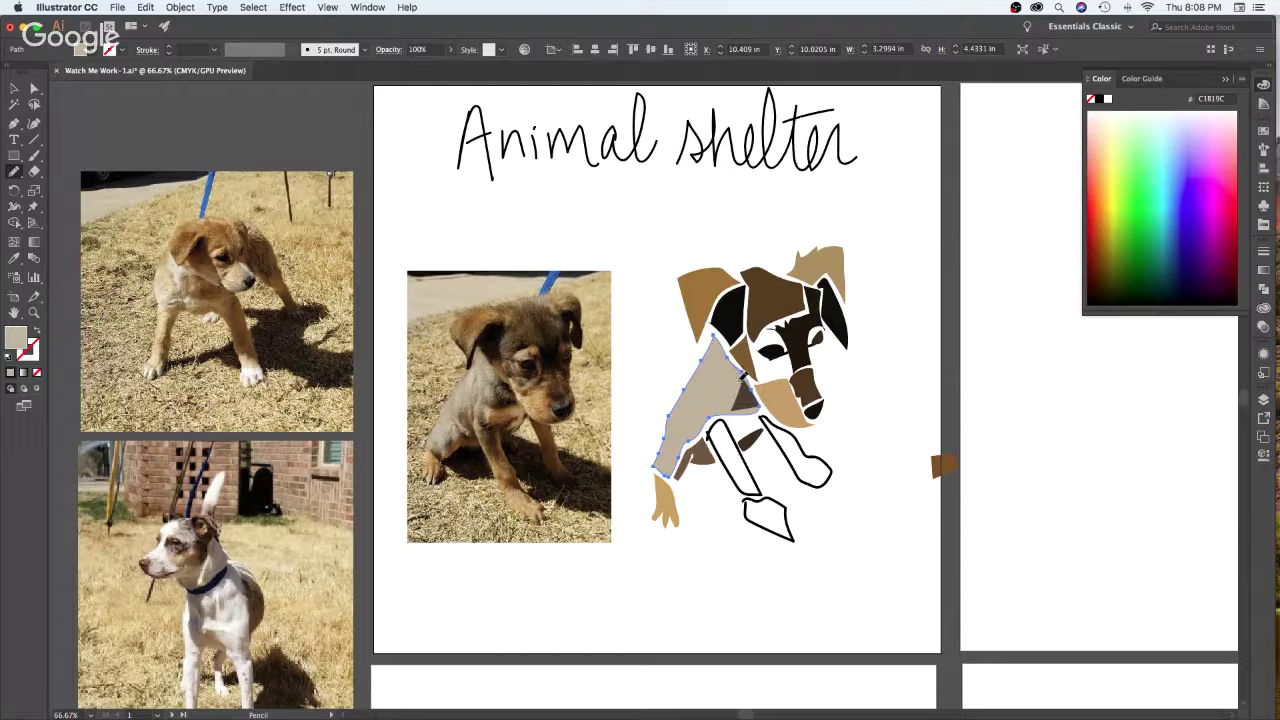
pyautogui.moveTo(739, 383)
pyautogui.mouseDown()
pyautogui.moveTo(731, 420)
pyautogui.moveTo(700, 432)
pyautogui.mouseUp()
pyautogui.press('v')
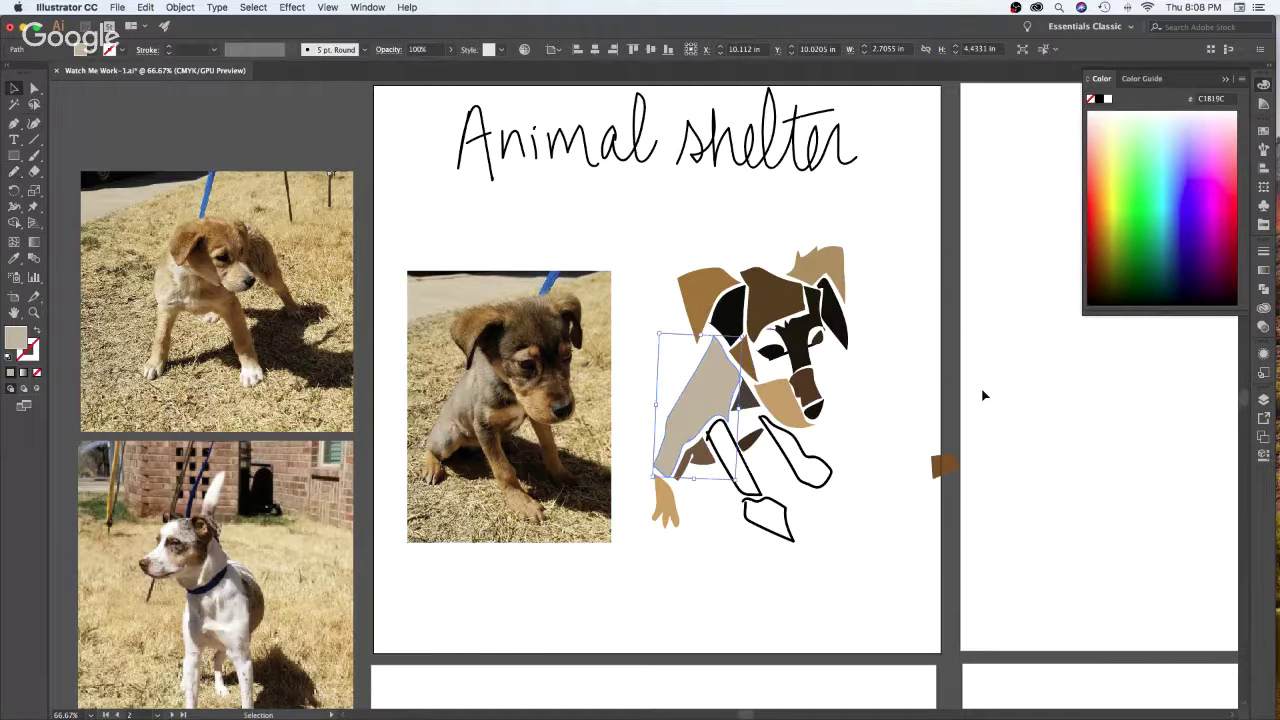
pyautogui.click(985, 379)
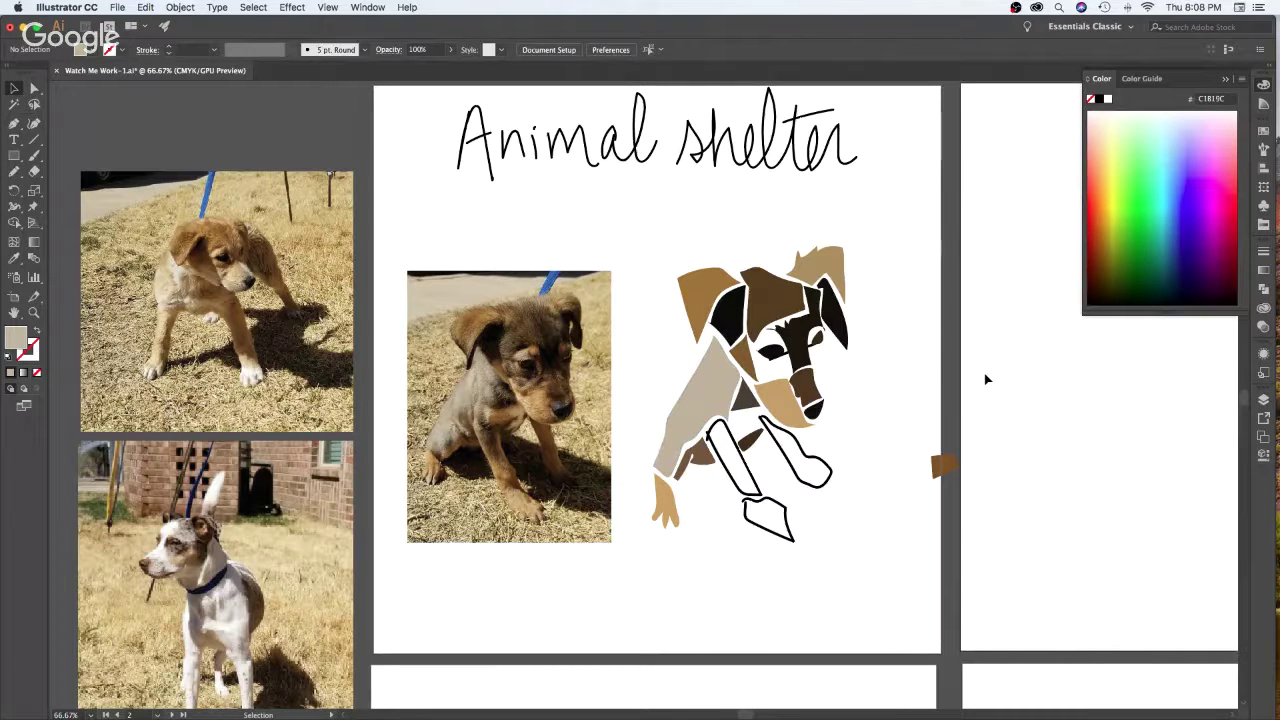
# Scale the tan and black shapes of the ear beside the face down slightly, narrower and shorter
pyautogui.click(786, 520)
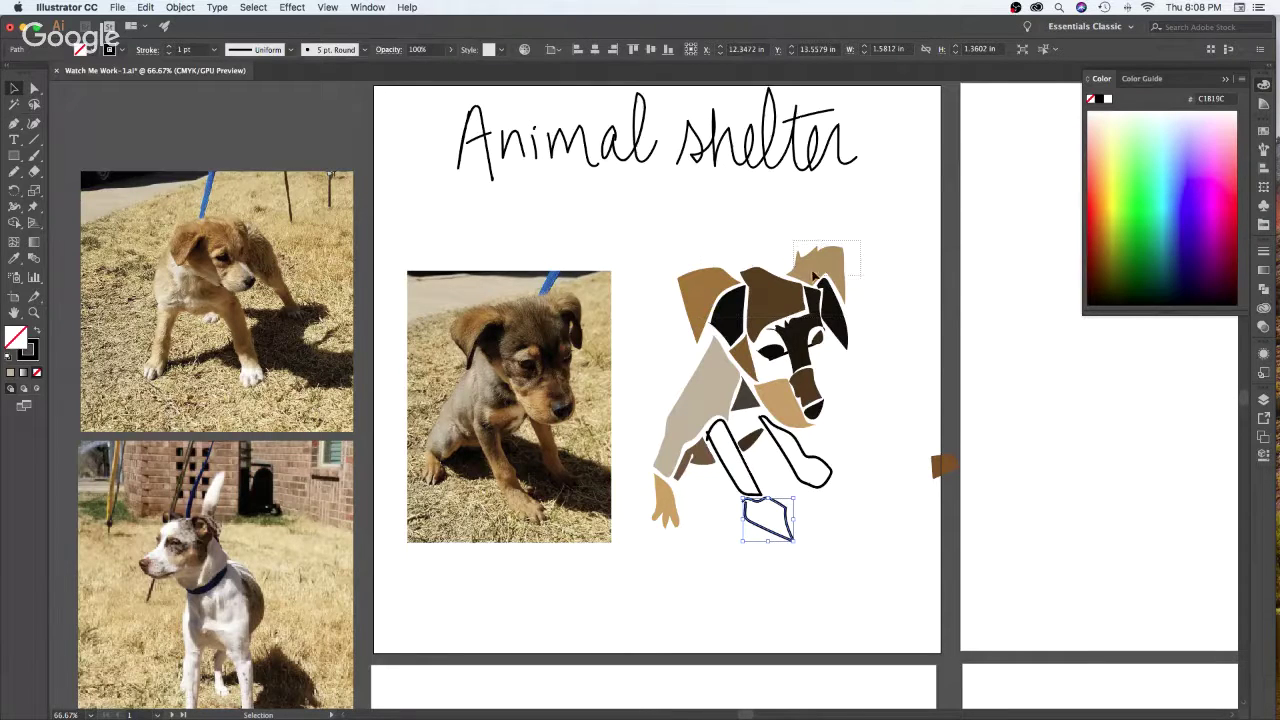
pyautogui.click(815, 268)
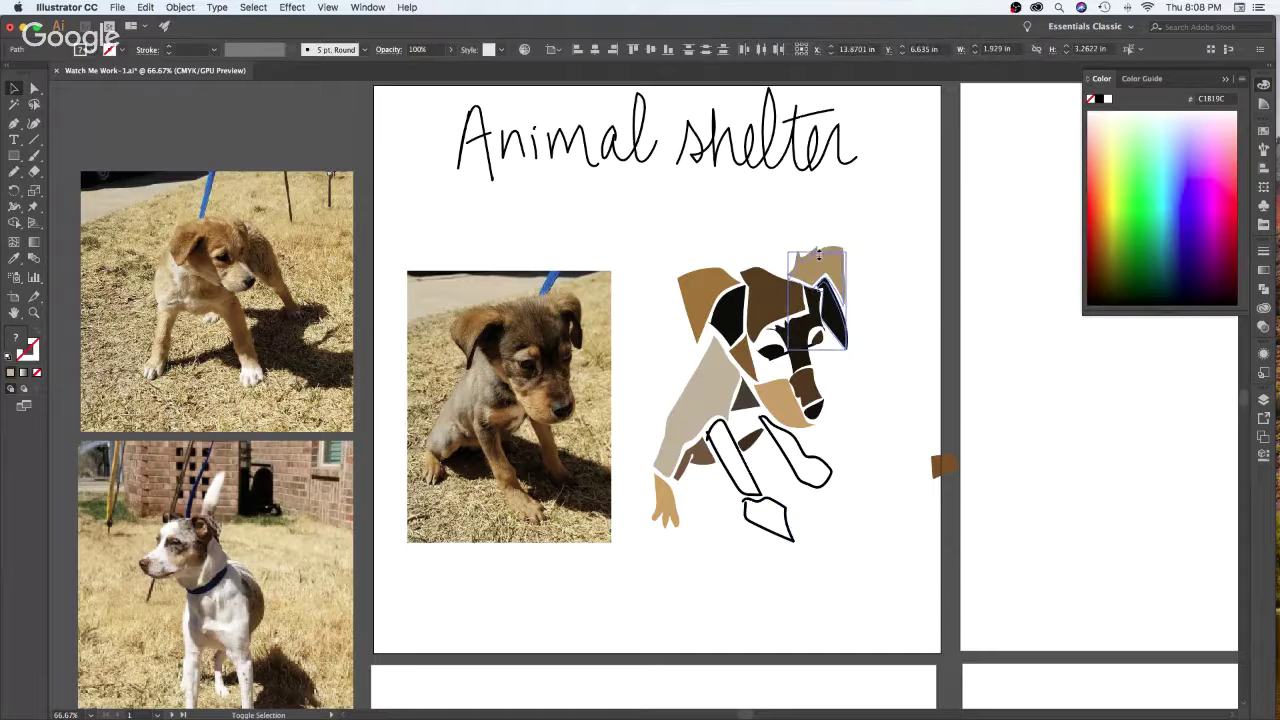
pyautogui.moveTo(819, 255); pyautogui.dragTo(819, 254)
pyautogui.moveTo(818, 349); pyautogui.dragTo(817, 338)
pyautogui.click(913, 285)
pyautogui.moveTo(857, 240); pyautogui.dragTo(833, 301)
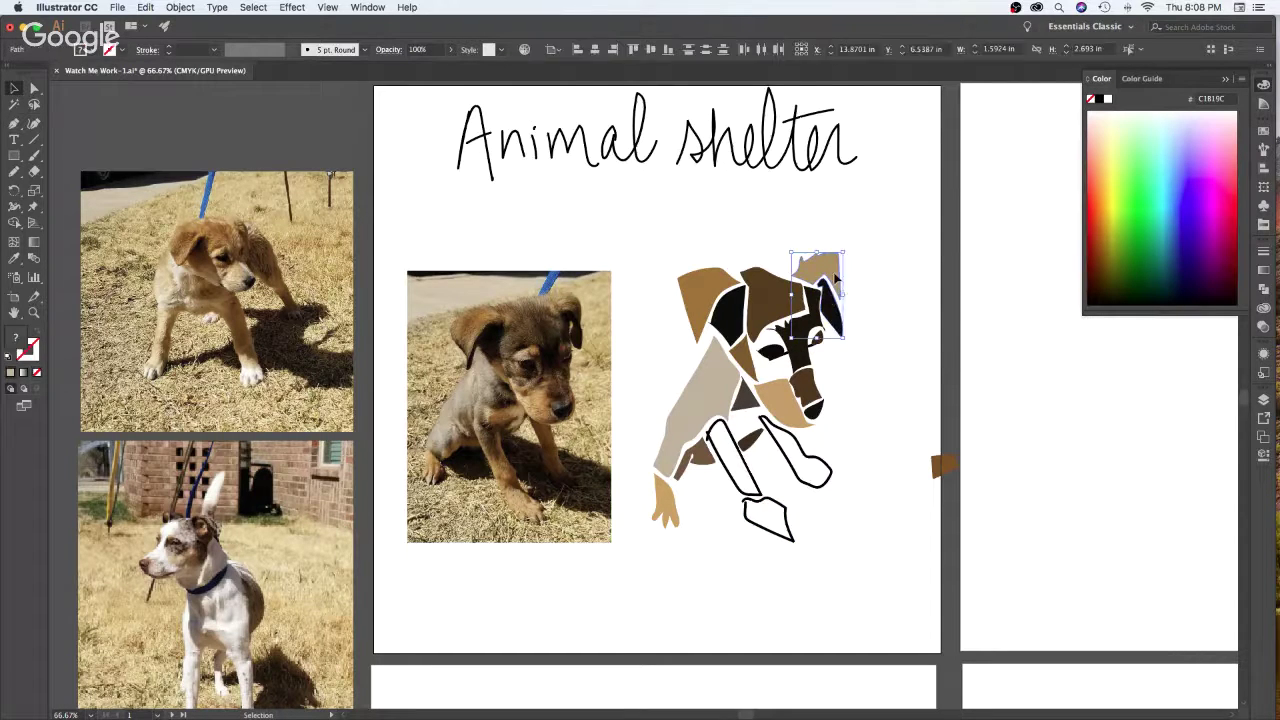
pyautogui.click(894, 283)
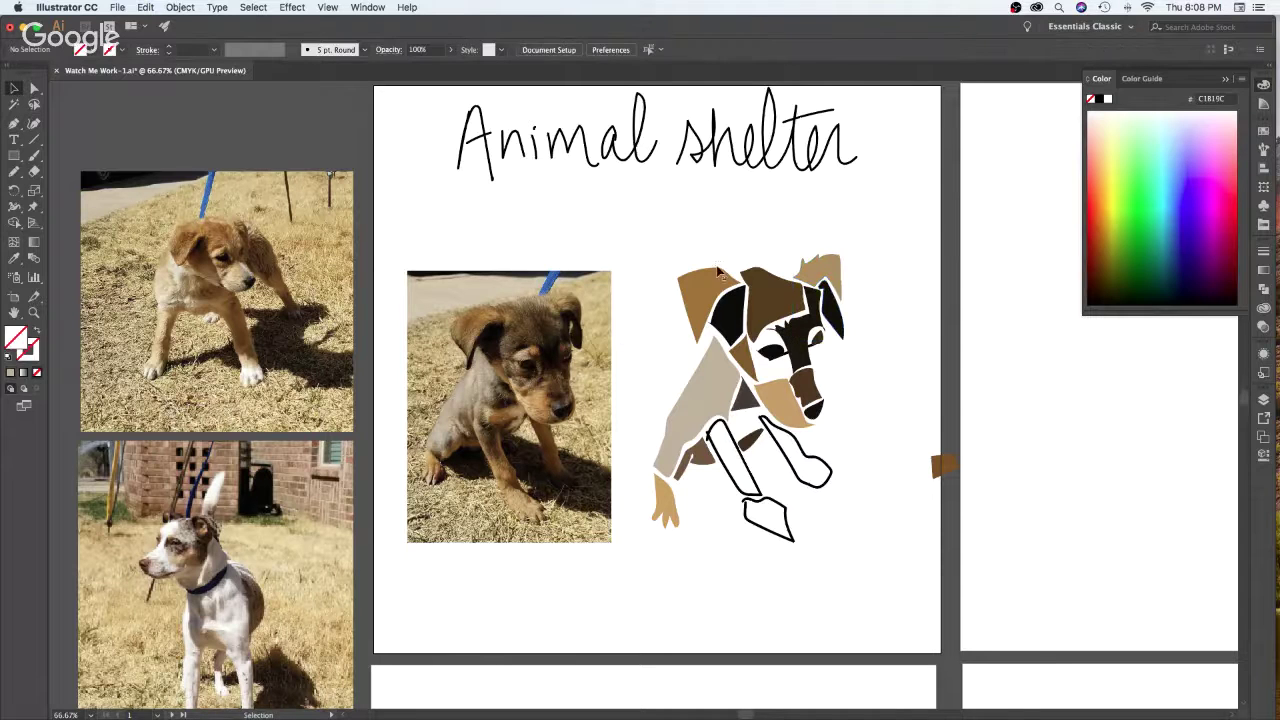
# Shrink the brown-and-black drooping ear slightly and narrow the brown forehead patch next to it
pyautogui.click(726, 305)
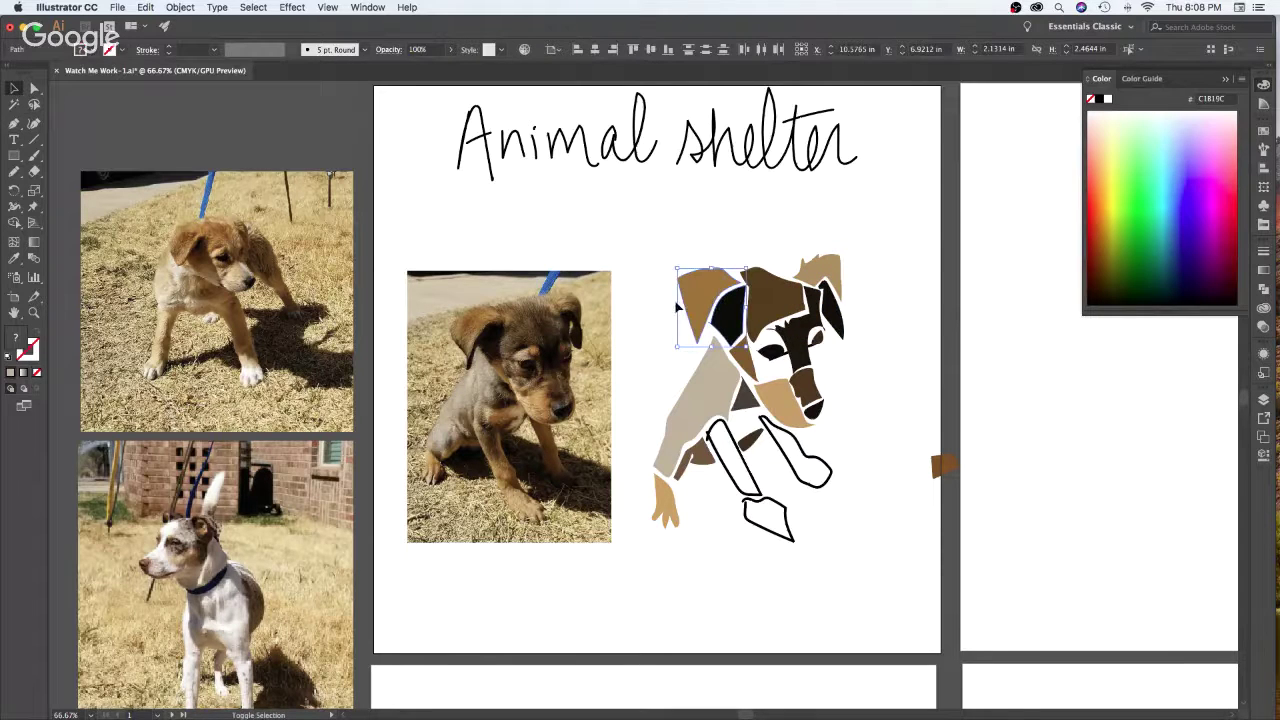
pyautogui.click(785, 291)
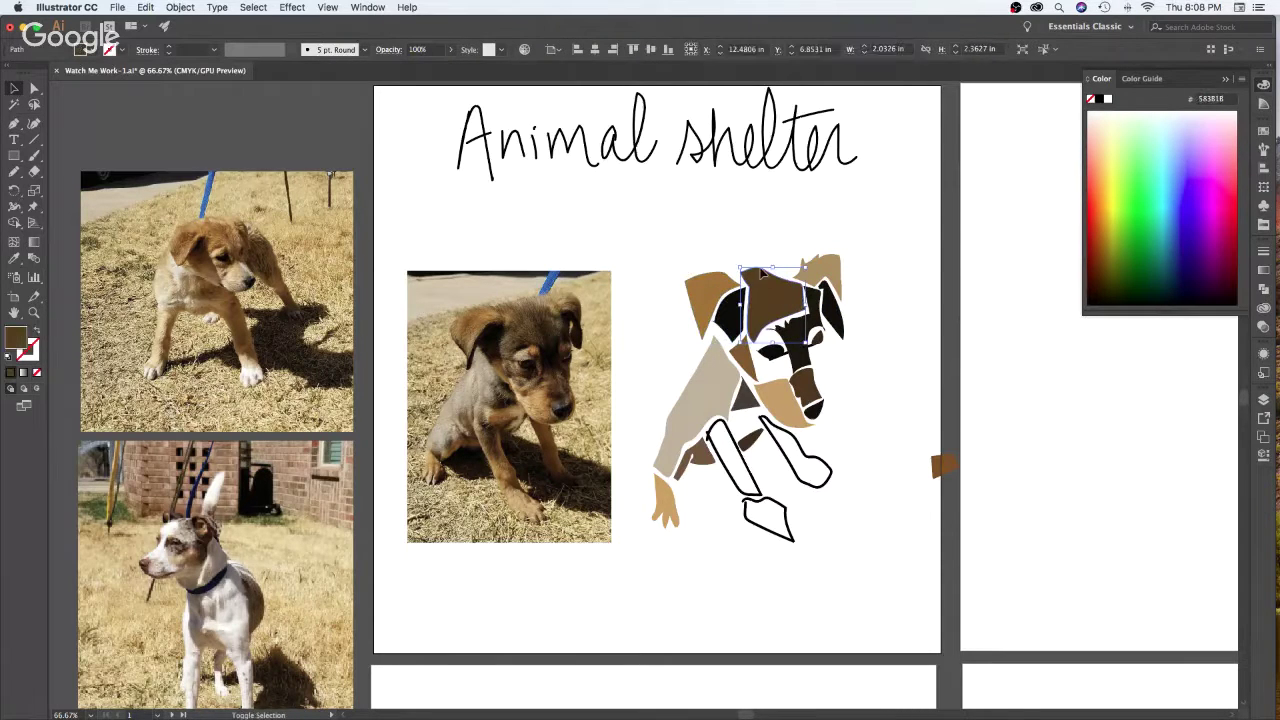
pyautogui.click(918, 263)
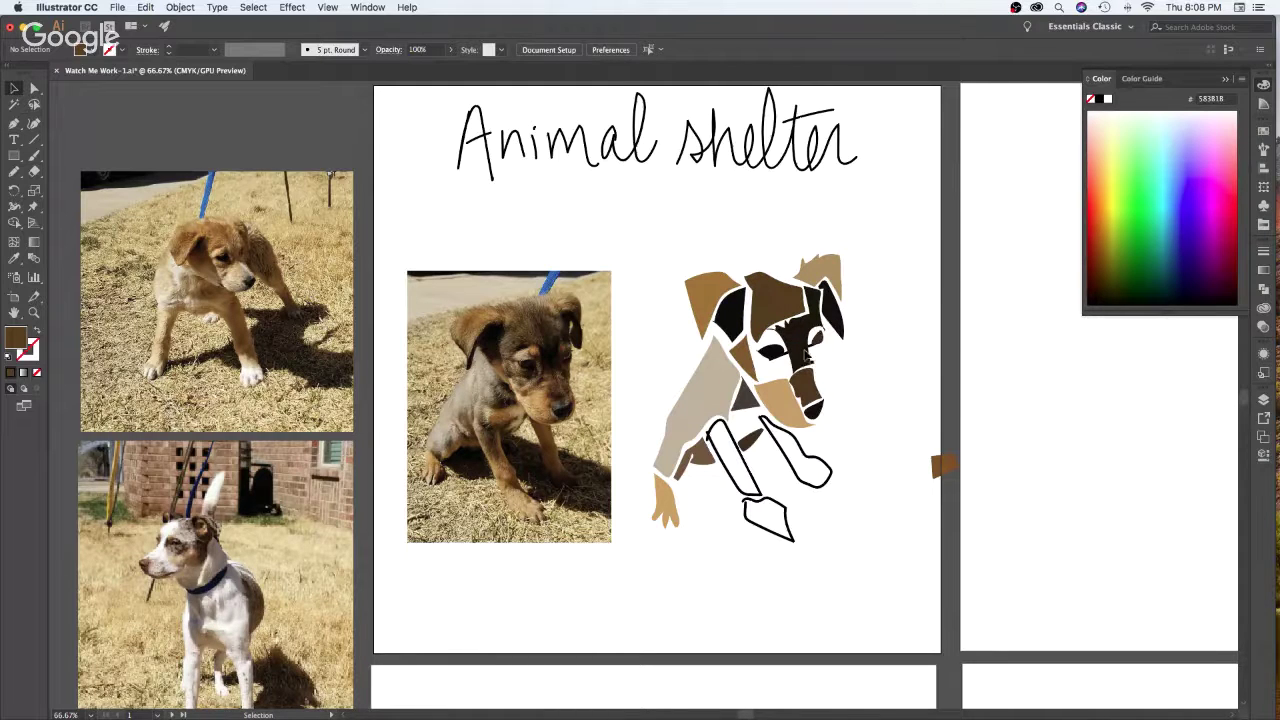
# Extend the brown muzzle patch up towards the far eye by redrawing its edges with the Pencil tool
pyautogui.click(813, 382)
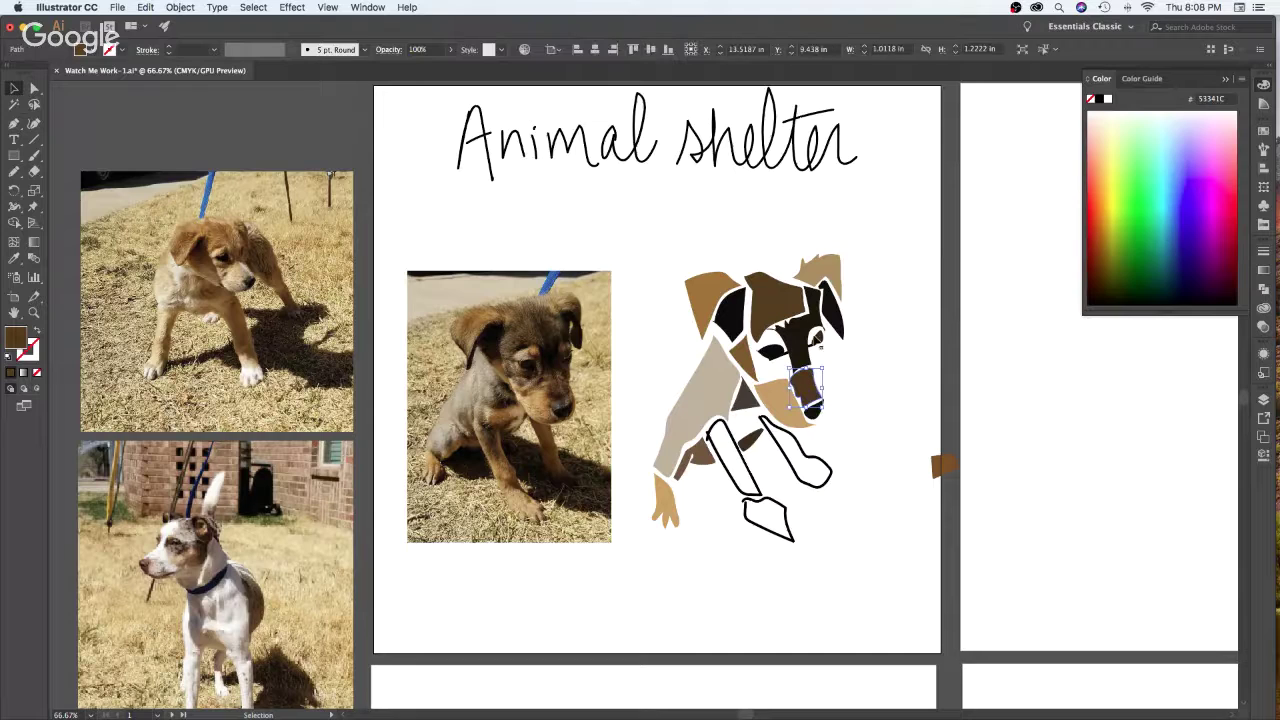
pyautogui.press('n')
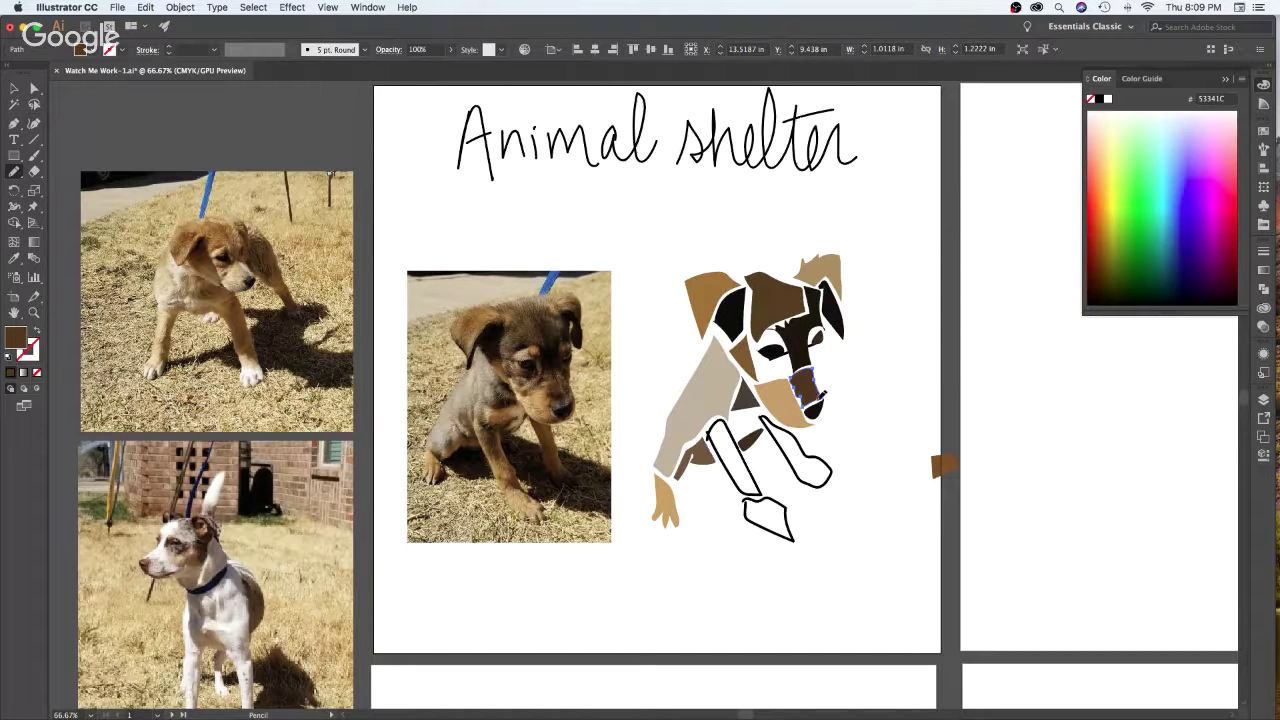
pyautogui.moveTo(822, 396); pyautogui.dragTo(819, 340)
pyautogui.moveTo(820, 343)
pyautogui.mouseDown()
pyautogui.moveTo(815, 399)
pyautogui.moveTo(829, 391)
pyautogui.moveTo(822, 340)
pyautogui.mouseUp()
pyautogui.moveTo(792, 374); pyautogui.dragTo(798, 366)
pyautogui.press('v')
pyautogui.click(940, 505)
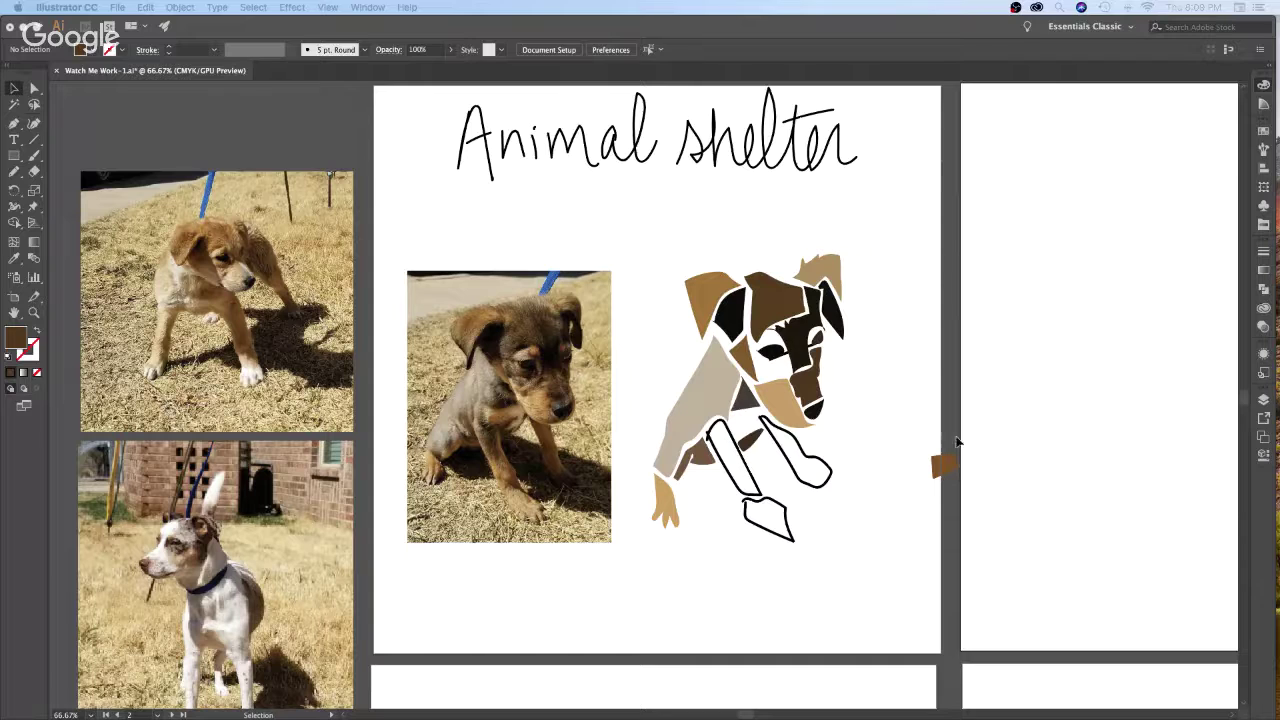
# Delete the spare reddish brown patch lying at the artboard's edge
pyautogui.click(955, 450)
pyautogui.click(936, 473)
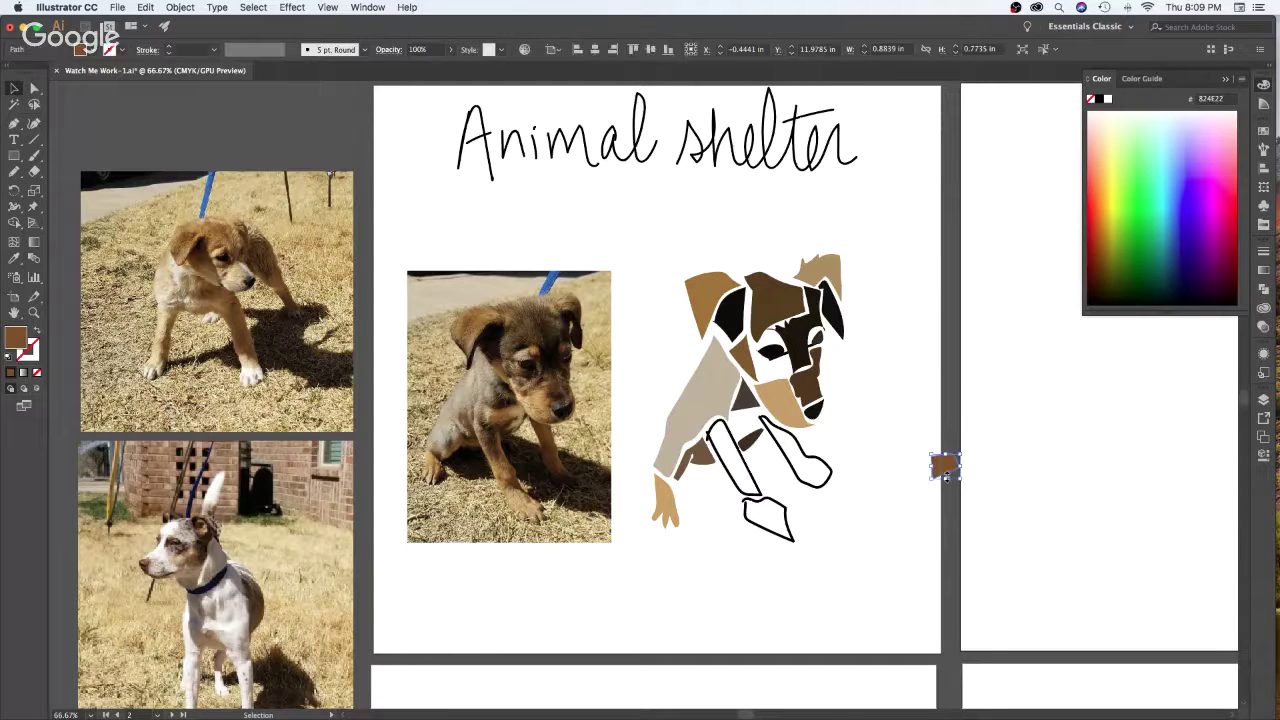
pyautogui.press('Delete')
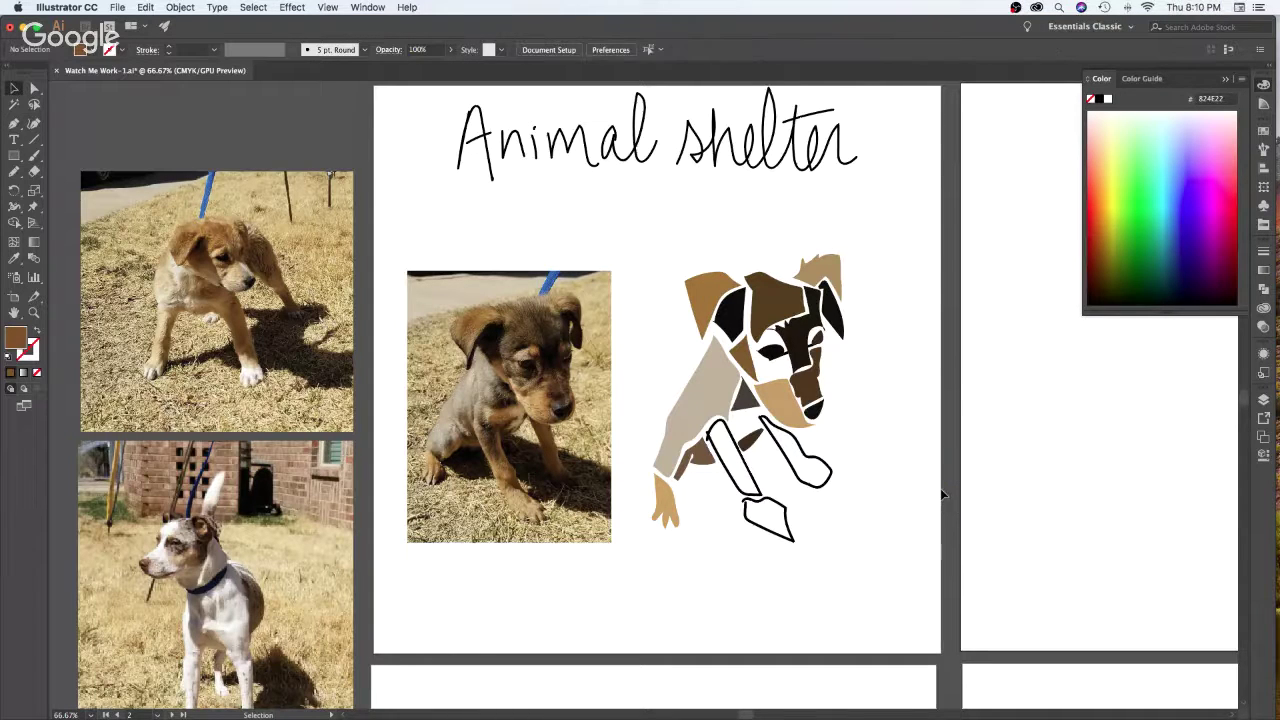
pyautogui.click(883, 398)
# Fill the far front leg outline with dark brown sampled from below the puppy's nose in the photo
pyautogui.click(825, 484)
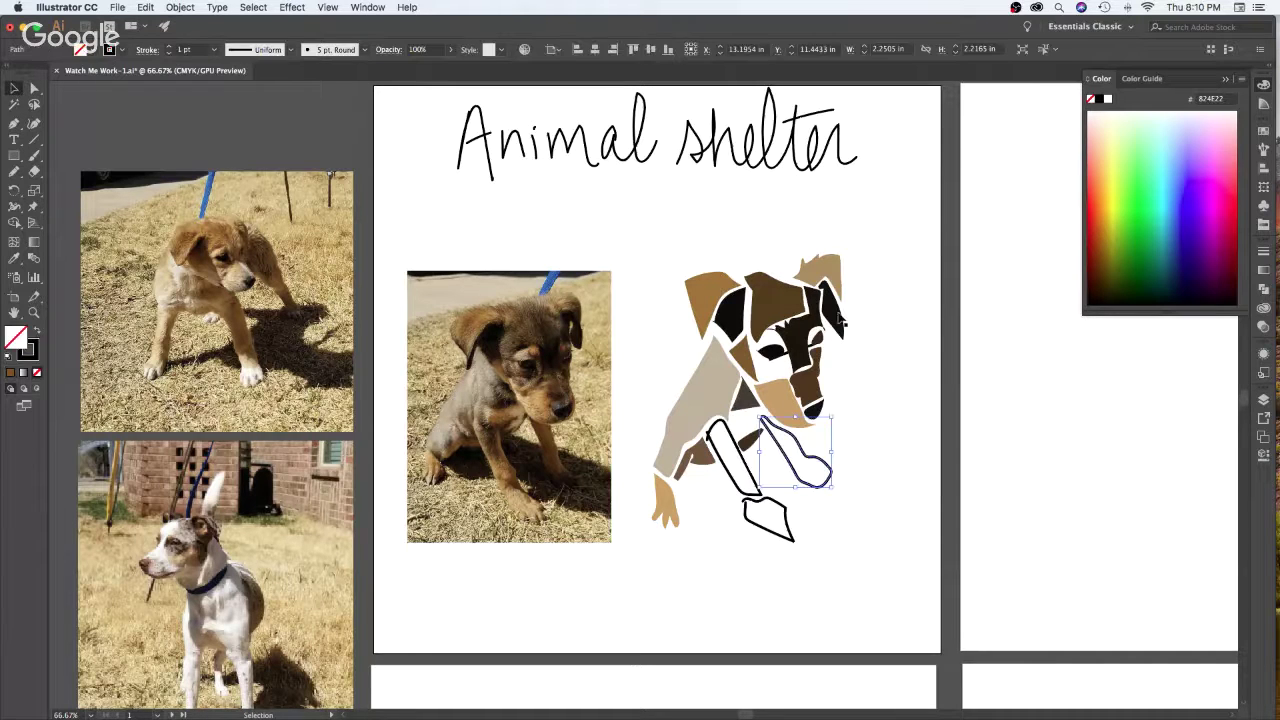
pyautogui.press('i')
pyautogui.click(550, 421)
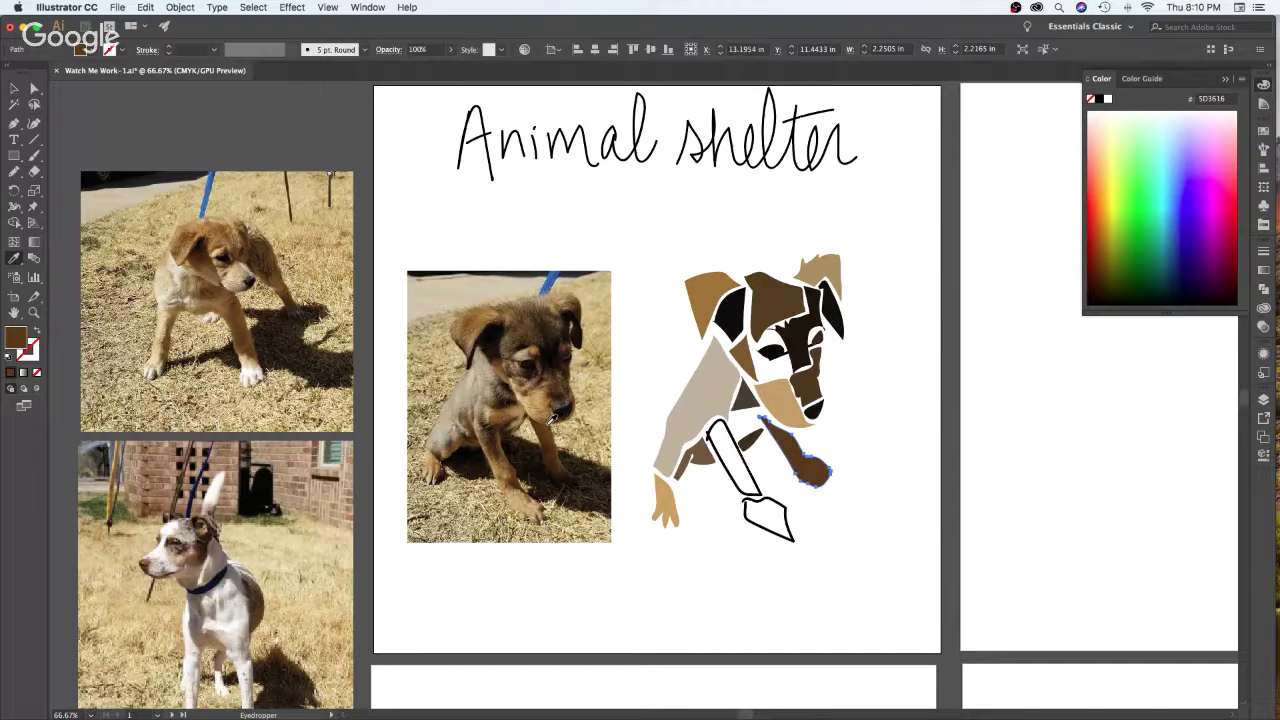
# Redraw the far front leg's rounded lower end as a slimmer, longer shape with the Pencil tool
pyautogui.press('n')
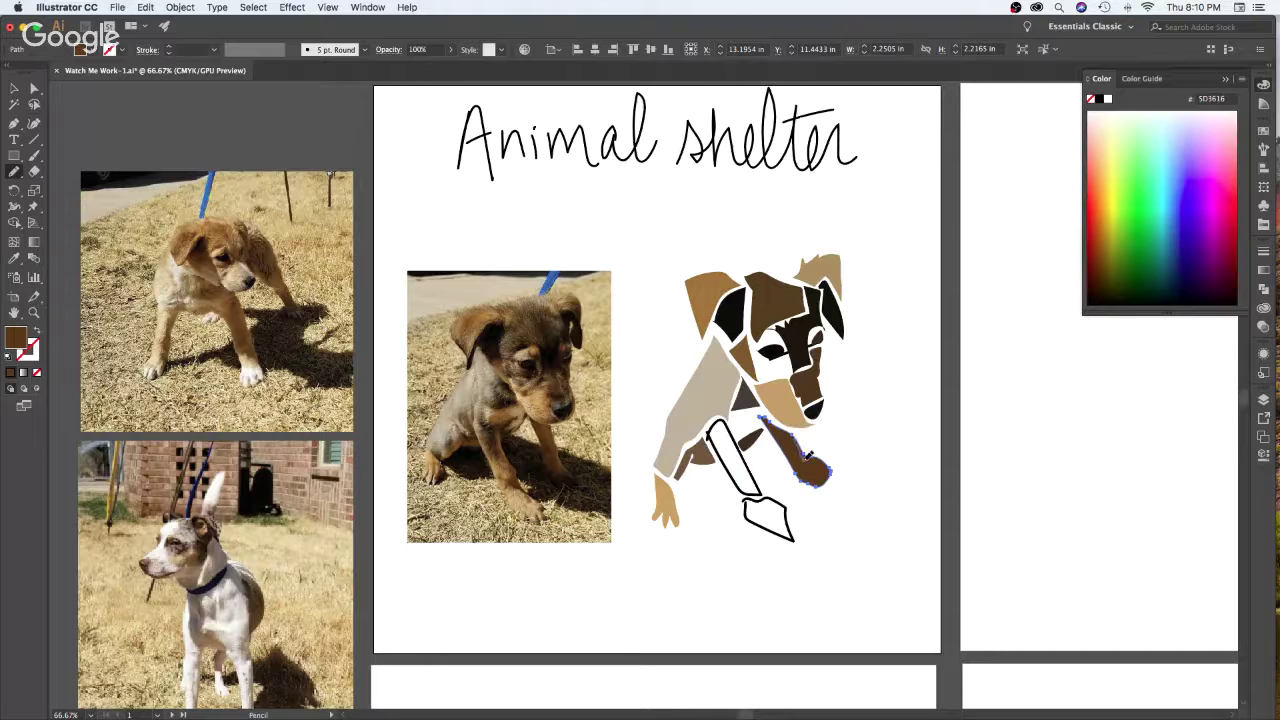
pyautogui.moveTo(804, 464)
pyautogui.mouseDown()
pyautogui.moveTo(816, 492)
pyautogui.moveTo(790, 458)
pyautogui.mouseUp()
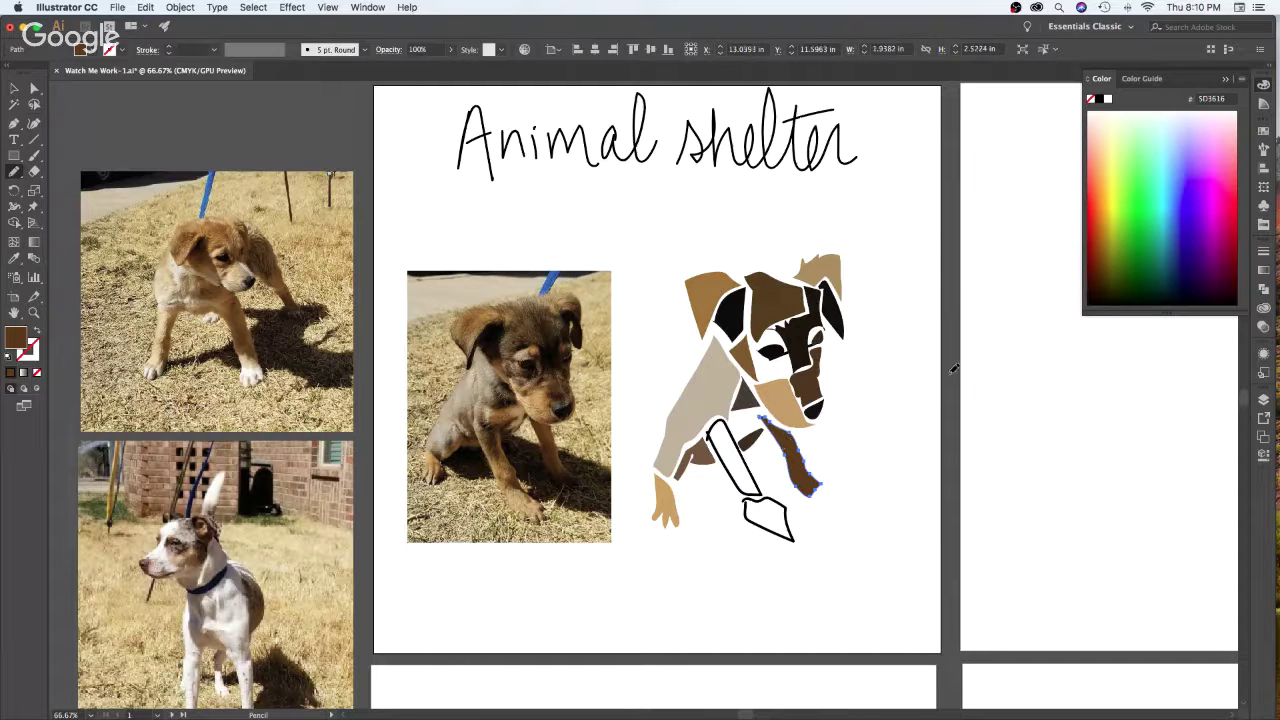
pyautogui.press('v')
pyautogui.click(957, 337)
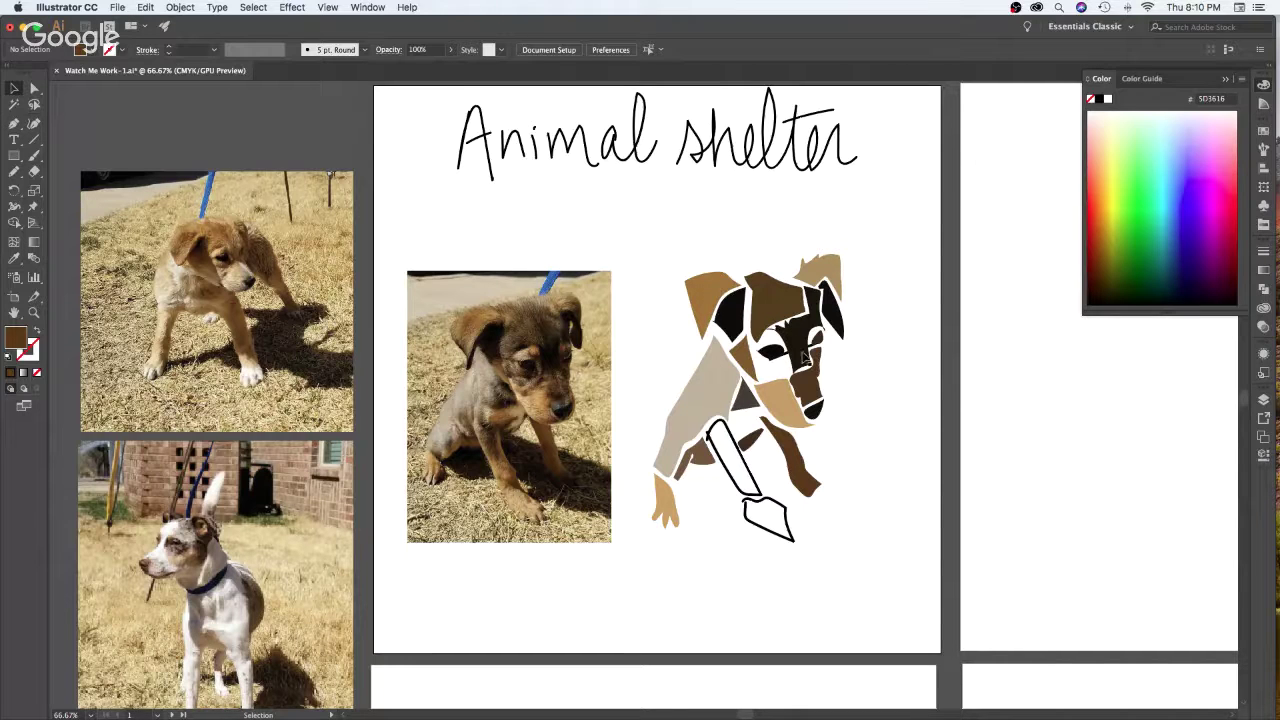
# Rotate the far front leg slightly to a steeper angle and reposition it under the chin
pyautogui.click(795, 455)
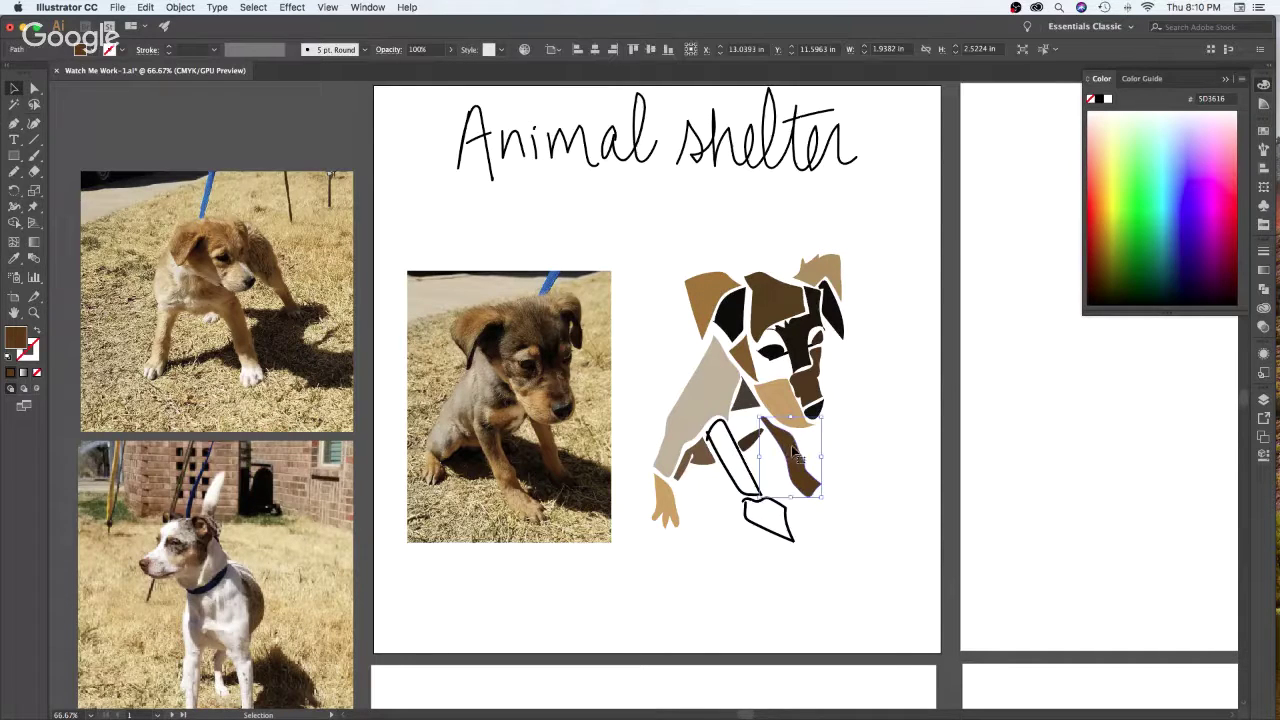
pyautogui.click(910, 432)
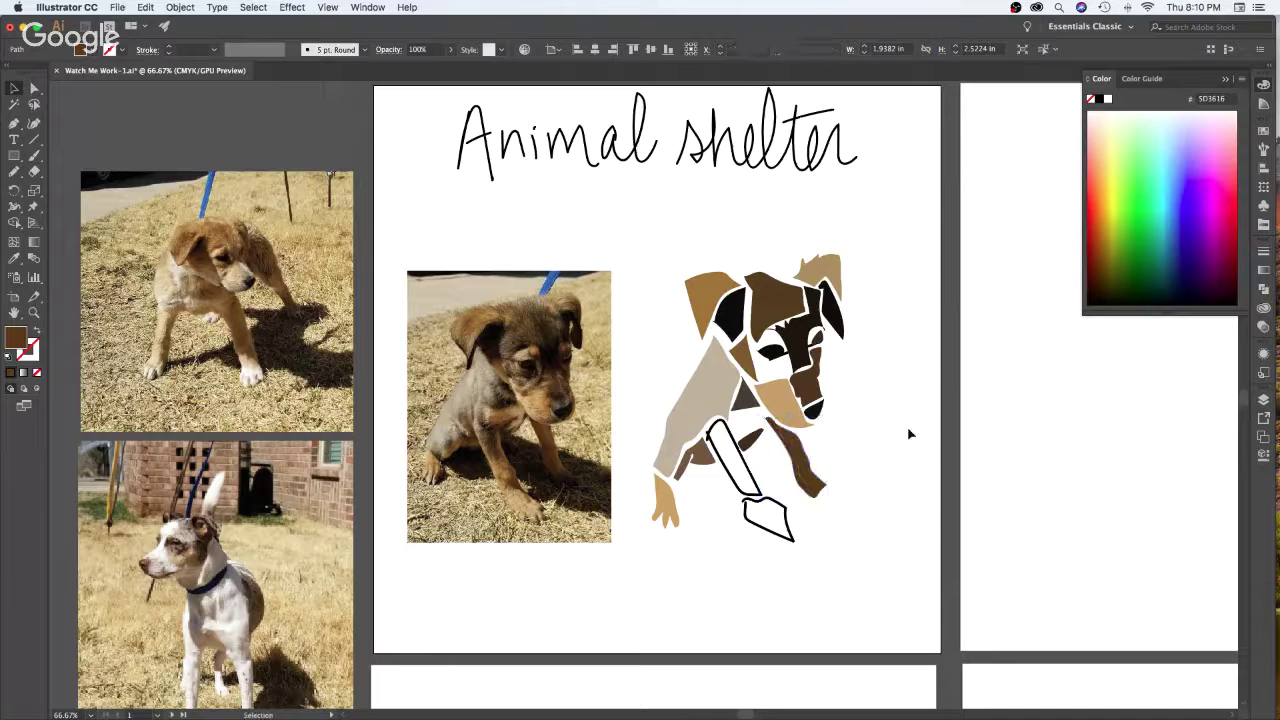
pyautogui.click(810, 476)
pyautogui.moveTo(830, 457); pyautogui.dragTo(829, 464)
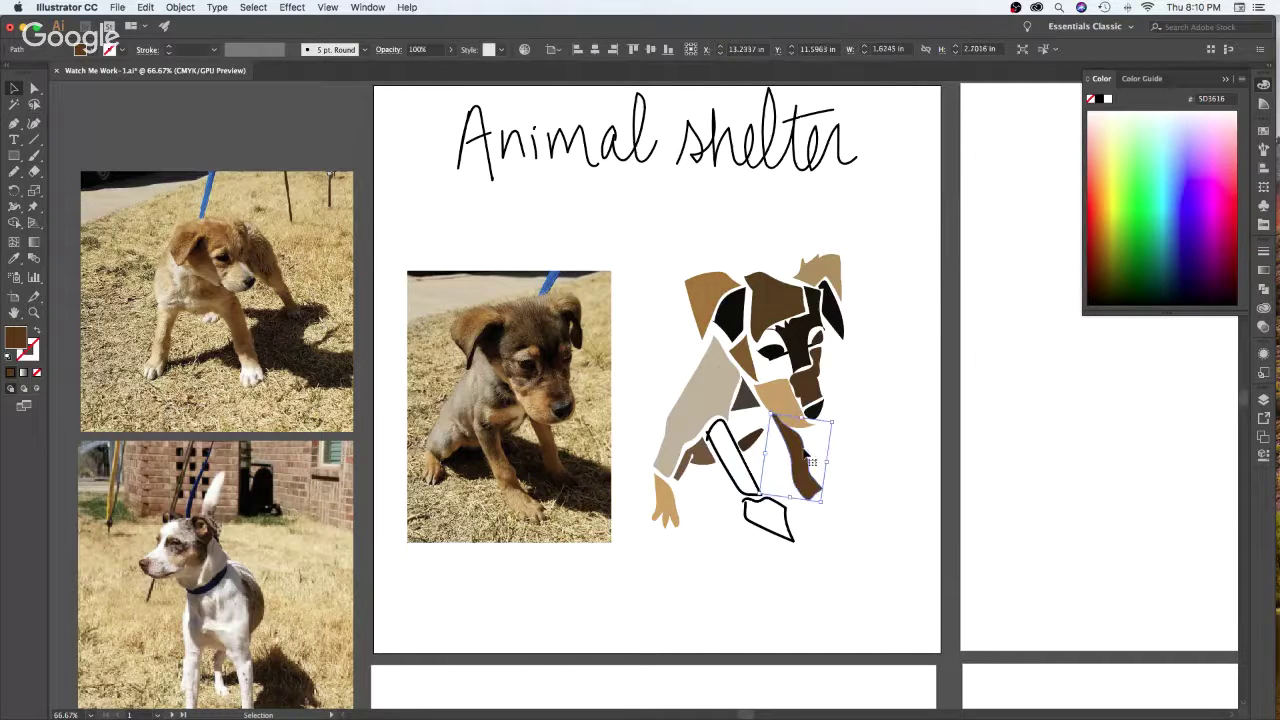
pyautogui.click(852, 444)
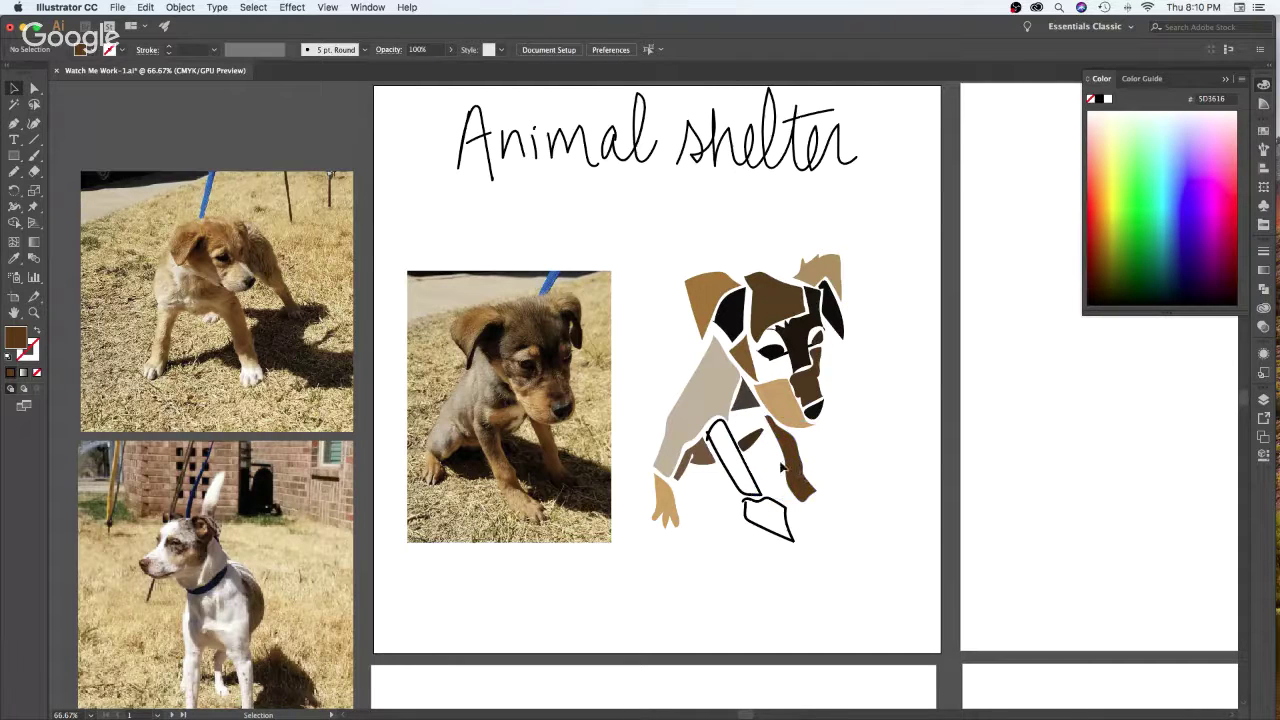
# Trim the top of the far front leg with the Pencil tool and nudge the leg slightly away from the chest
pyautogui.click(792, 450)
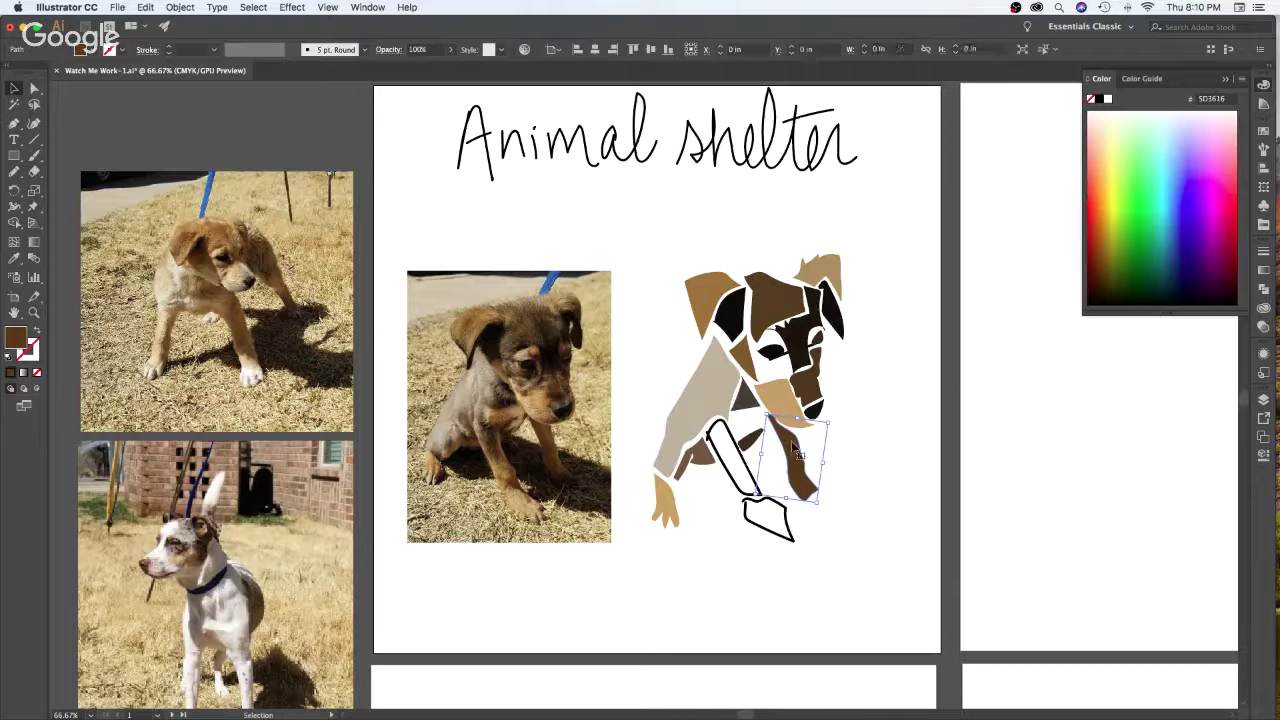
pyautogui.press('n')
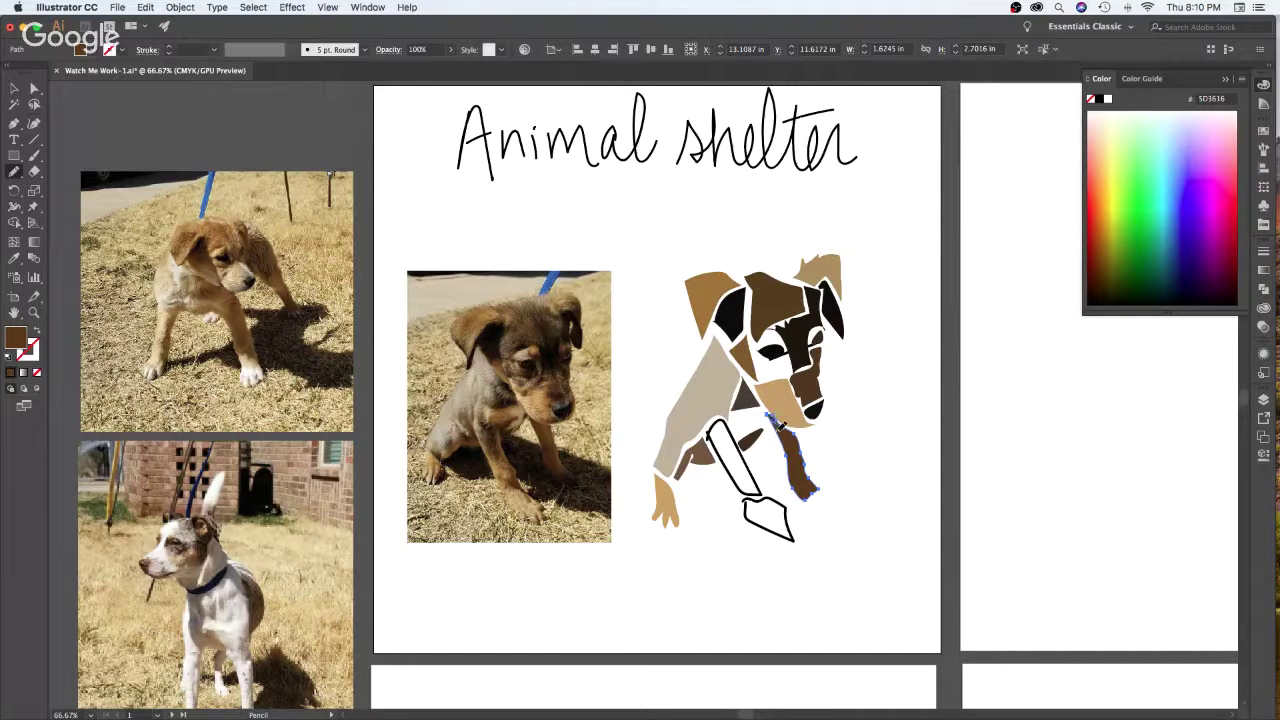
pyautogui.moveTo(779, 429); pyautogui.dragTo(786, 446)
pyautogui.press('v')
pyautogui.click(925, 414)
pyautogui.moveTo(797, 465); pyautogui.dragTo(801, 470)
pyautogui.click(889, 461)
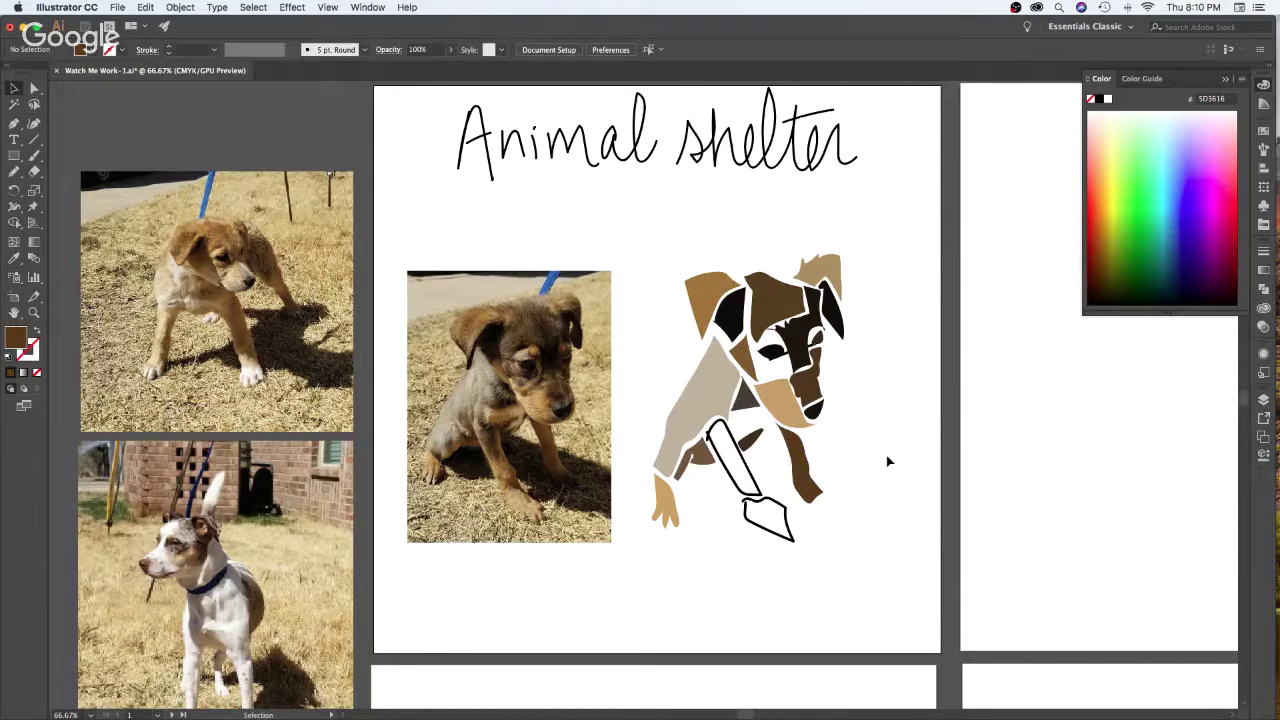
# Reshape the lower part of the far front leg into a narrower, shorter end with the Pencil tool
pyautogui.click(803, 476)
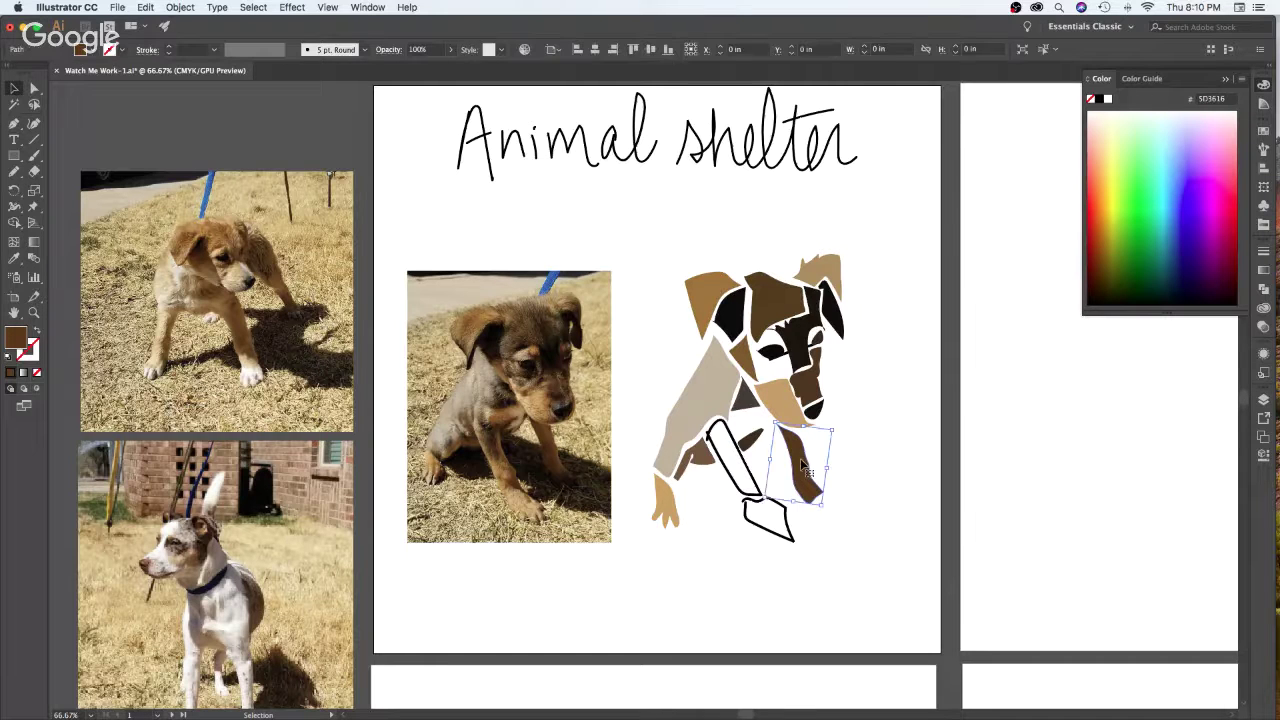
pyautogui.press('n')
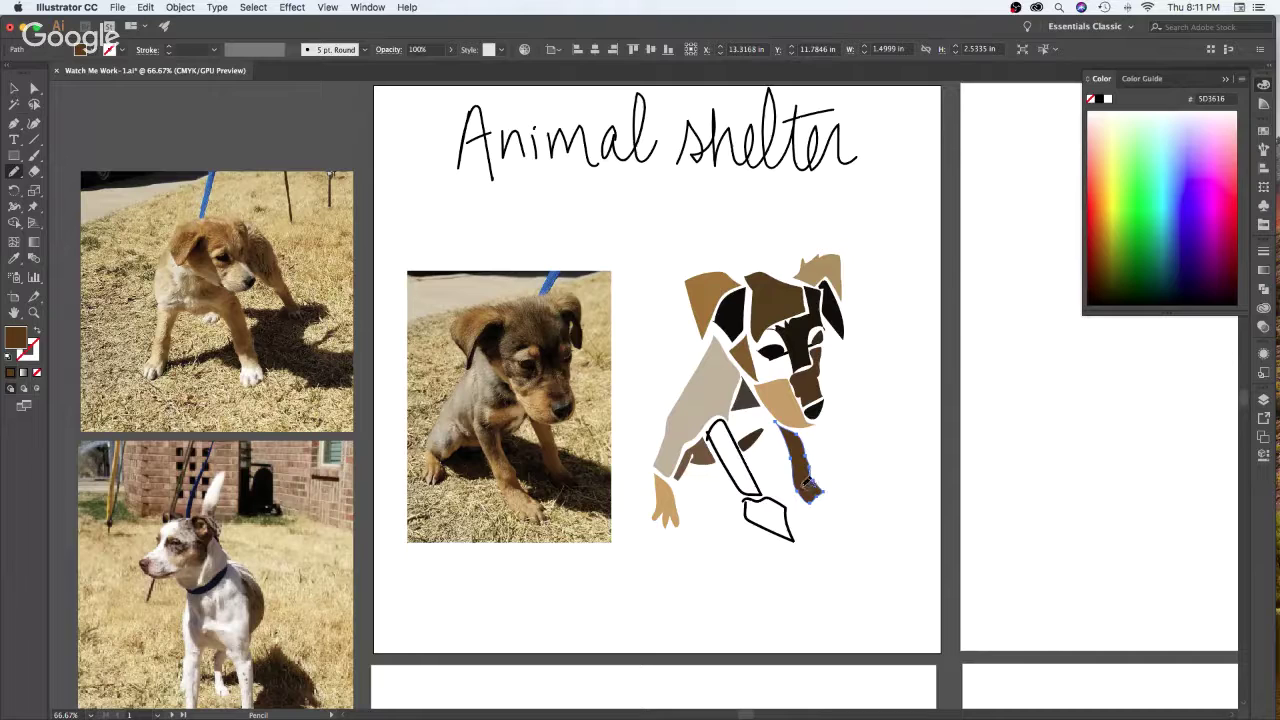
pyautogui.moveTo(798, 470); pyautogui.dragTo(793, 452)
pyautogui.press('v')
pyautogui.click(934, 499)
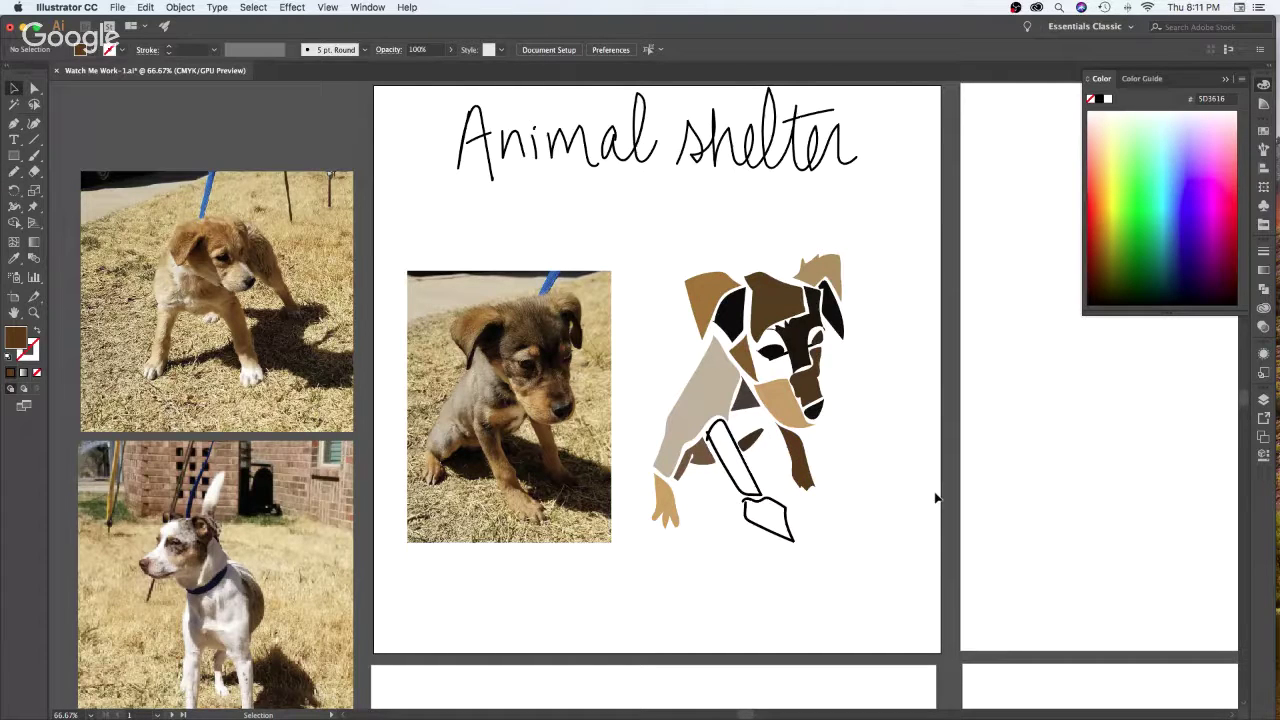
# Outline a small paw with toes at the end of the far front leg with the Paintbrush
pyautogui.press('i')
pyautogui.click(567, 469)
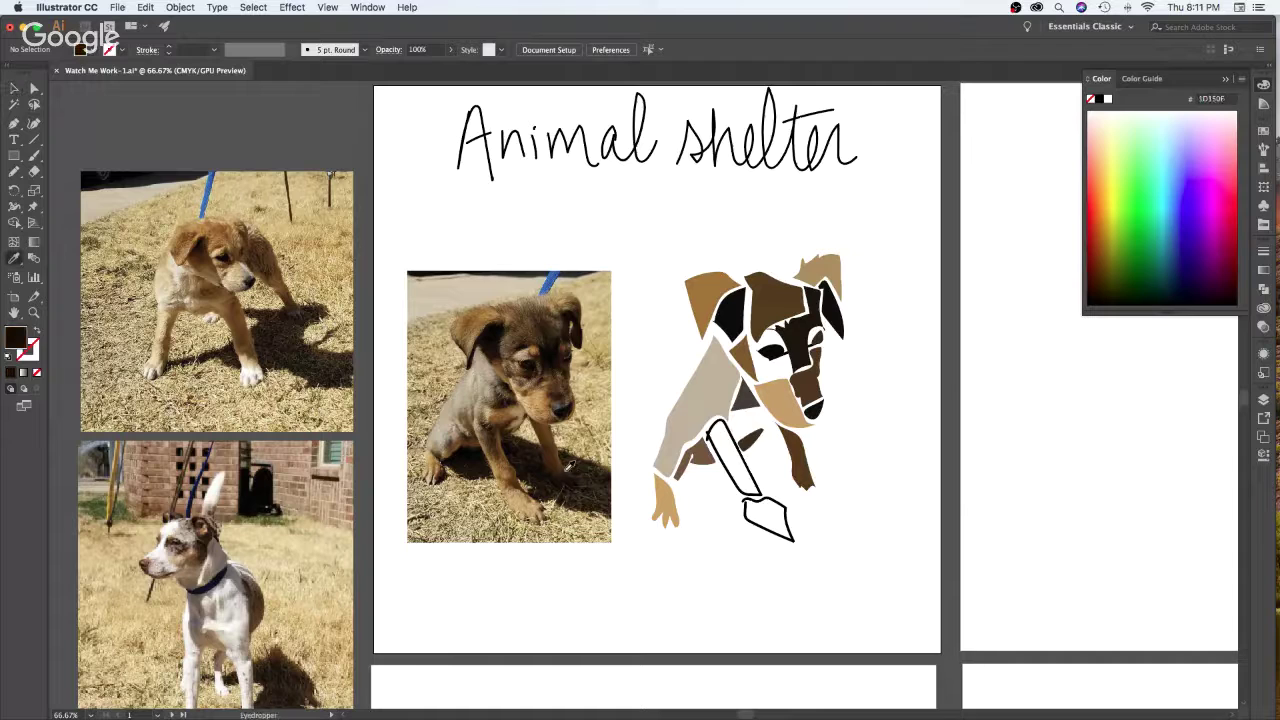
pyautogui.press('b')
pyautogui.moveTo(814, 487)
pyautogui.mouseDown()
pyautogui.moveTo(816, 502)
pyautogui.moveTo(842, 486)
pyautogui.moveTo(814, 480)
pyautogui.mouseUp()
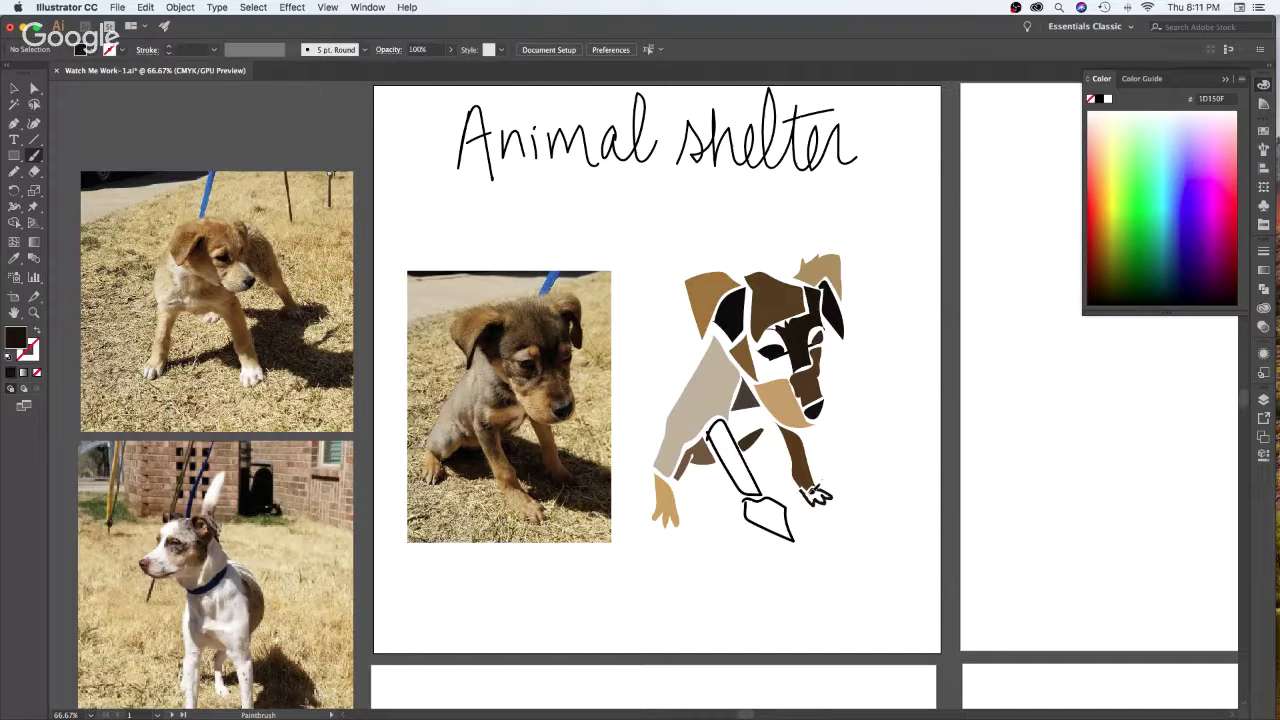
pyautogui.hotkey('shift', 'x')
# Fill the far front paw with very dark brown sampled from the shaded paw in the photo
pyautogui.press('v')
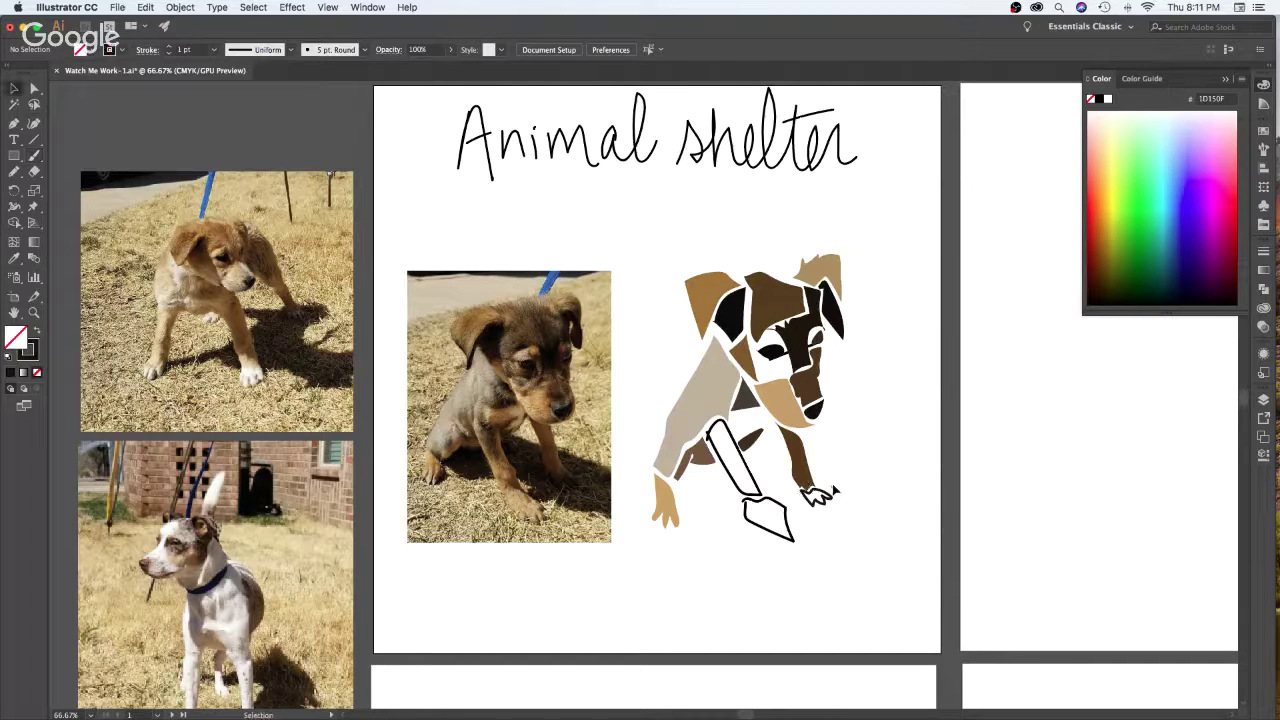
pyautogui.click(833, 490)
pyautogui.press('i')
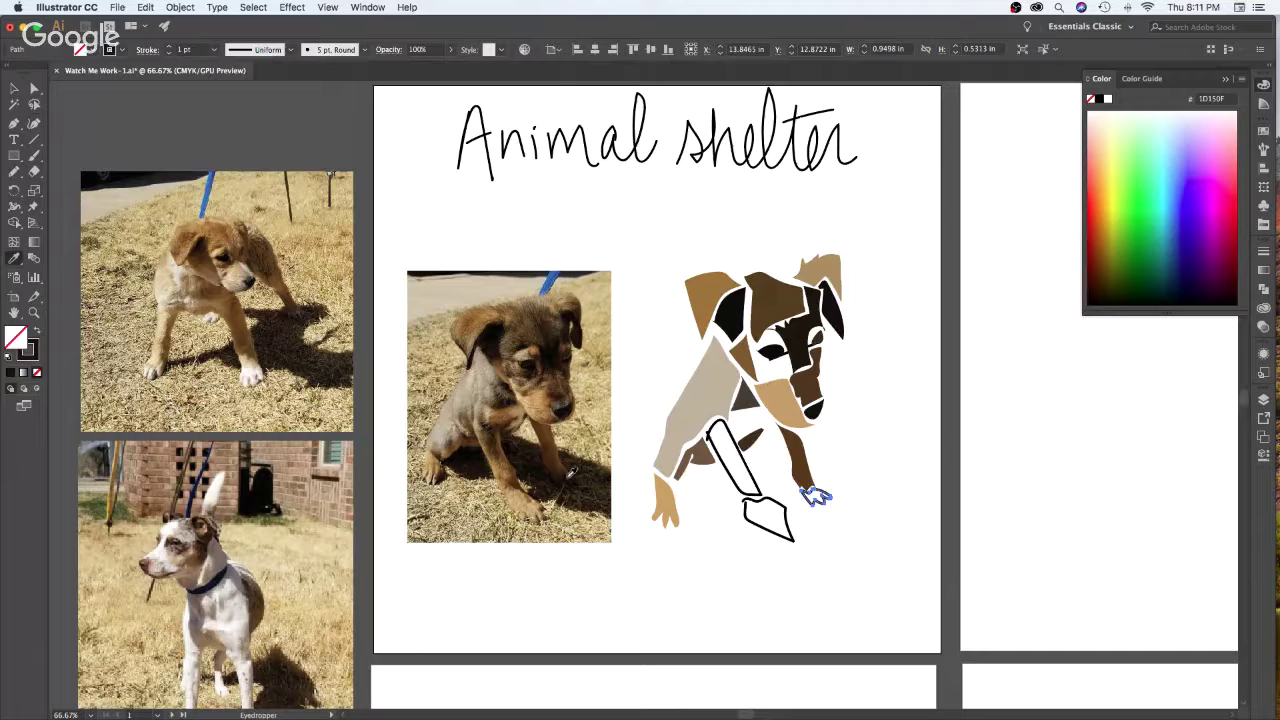
pyautogui.click(570, 475)
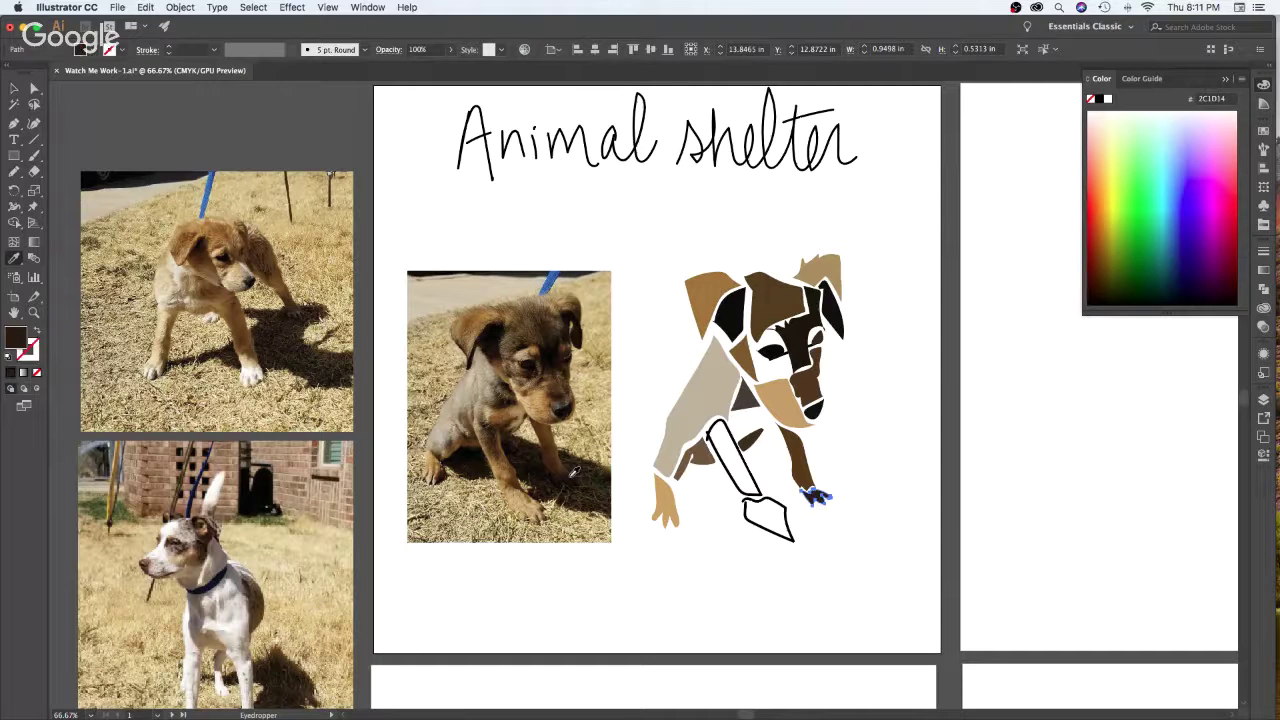
pyautogui.press('v')
pyautogui.click(903, 465)
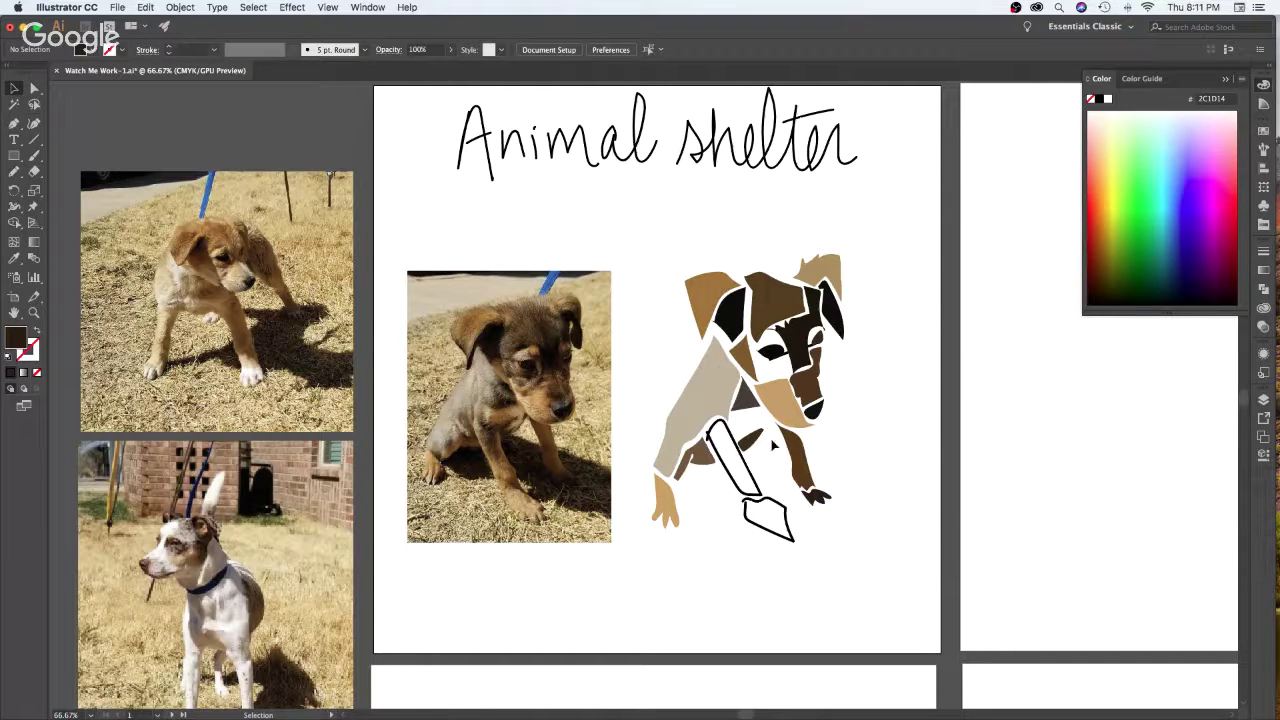
# Fill the near front leg with medium brown sampled from the puppy's front leg in the photo
pyautogui.click(757, 484)
pyautogui.press('i')
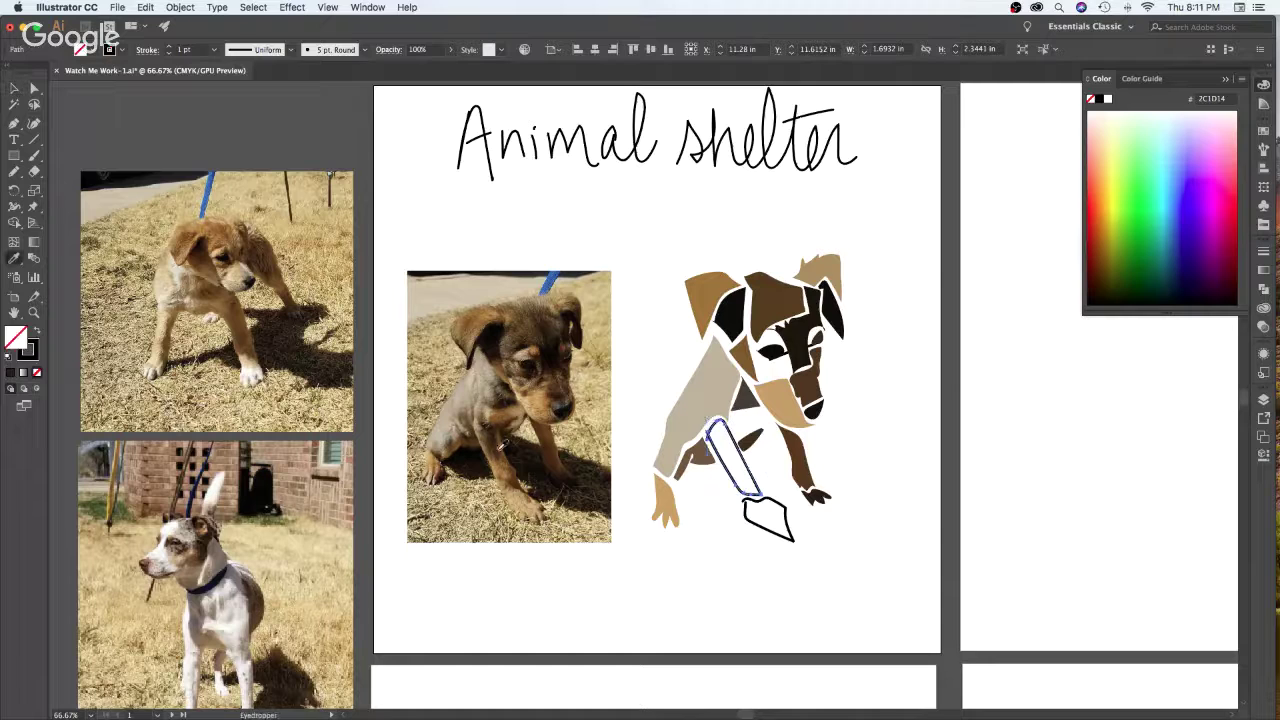
pyautogui.click(507, 457)
pyautogui.press('v')
pyautogui.click(943, 437)
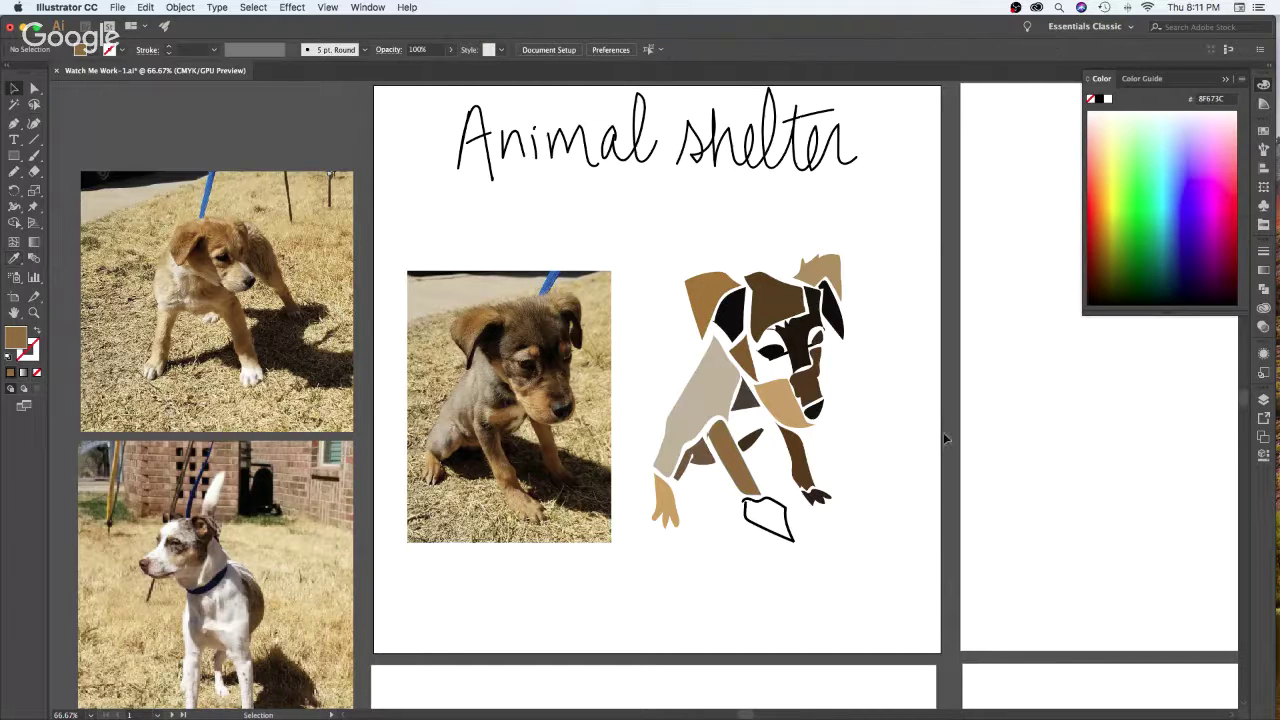
# Reshape the near front leg with the Pencil tool, making its upper end narrower and shorter
pyautogui.click(752, 466)
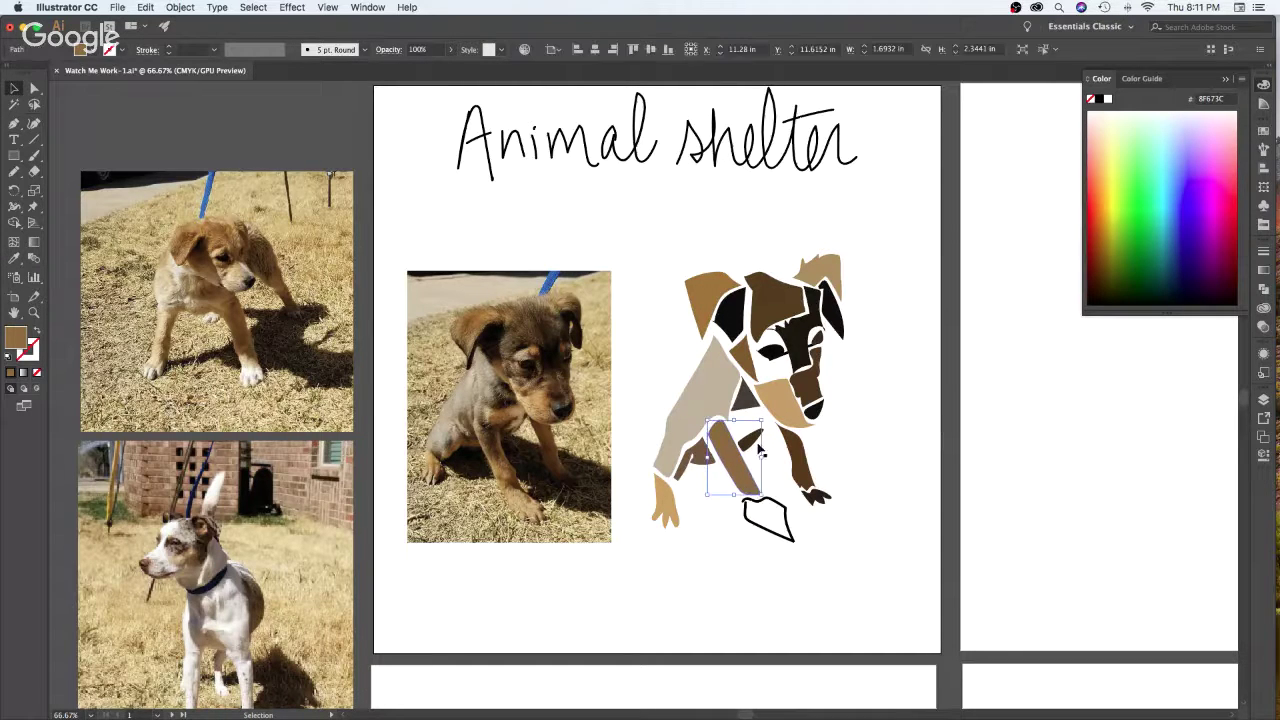
pyautogui.press('n')
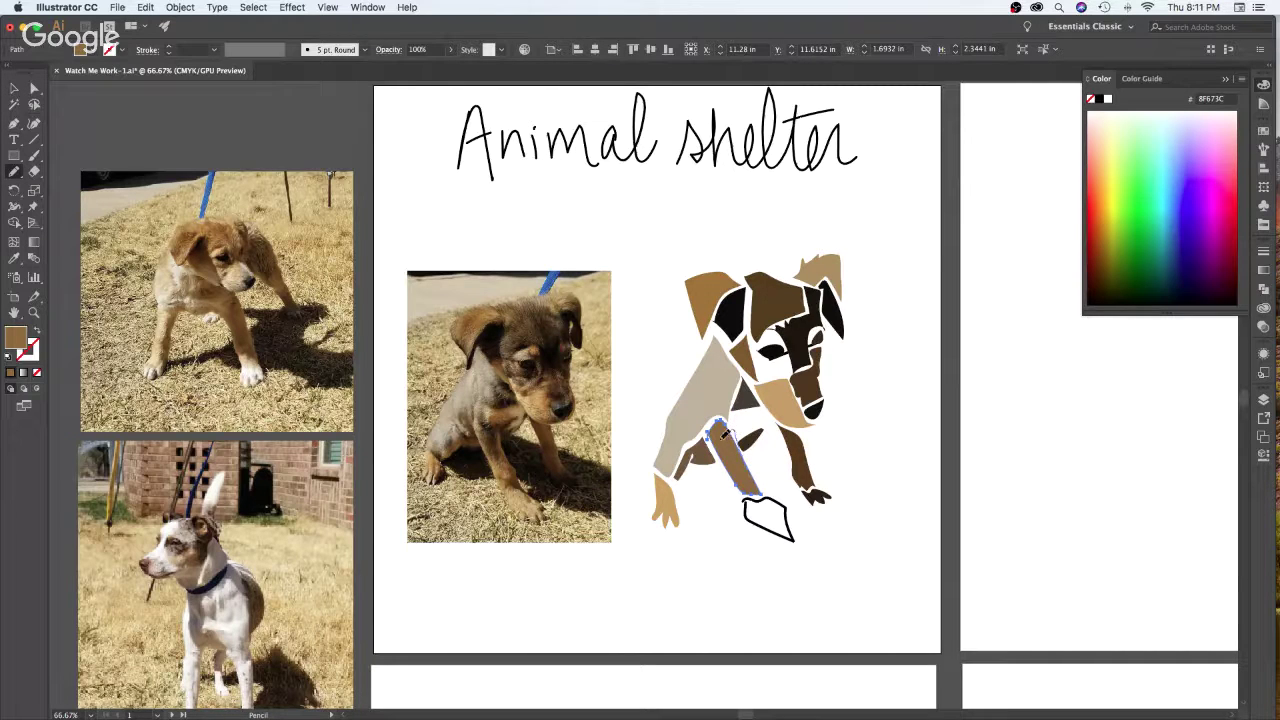
pyautogui.moveTo(727, 452); pyautogui.dragTo(722, 460)
pyautogui.moveTo(748, 488); pyautogui.dragTo(754, 489)
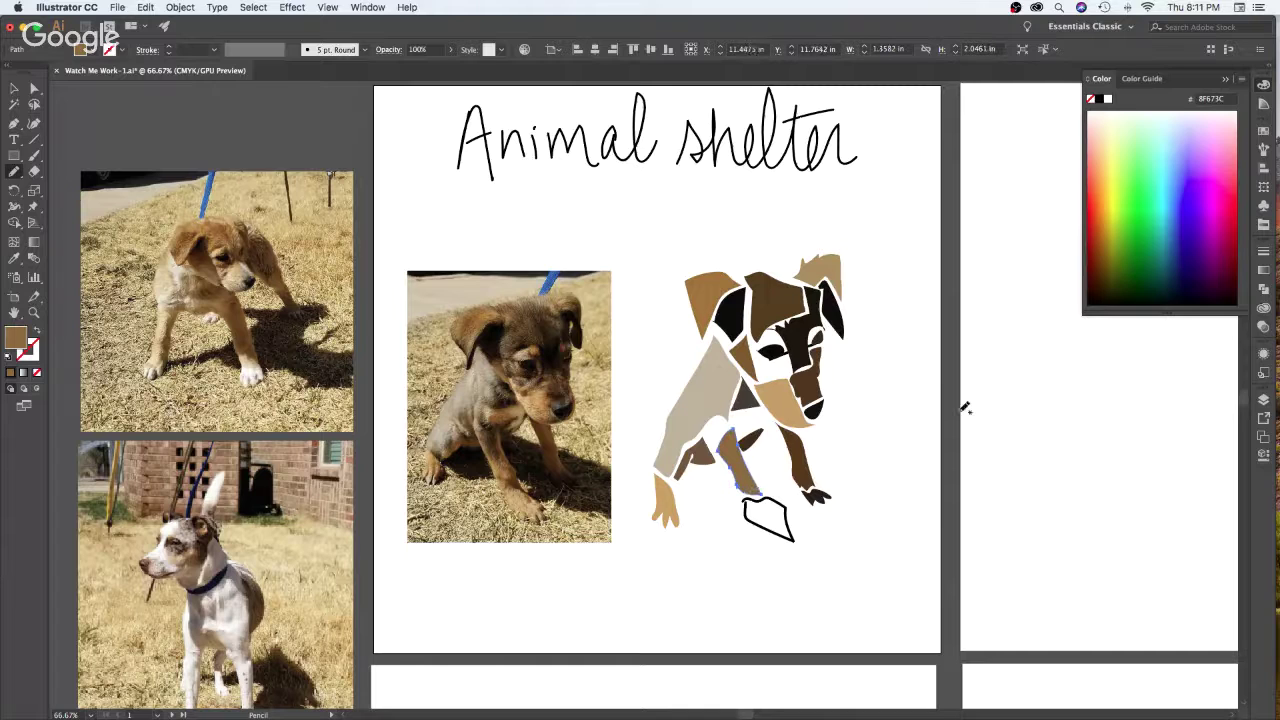
pyautogui.press('v')
pyautogui.press('super+shift+a')
# Extend the small dark brown chest piece between the front legs into a wider triangle with the Pencil tool
pyautogui.moveTo(759, 447); pyautogui.dragTo(759, 448)
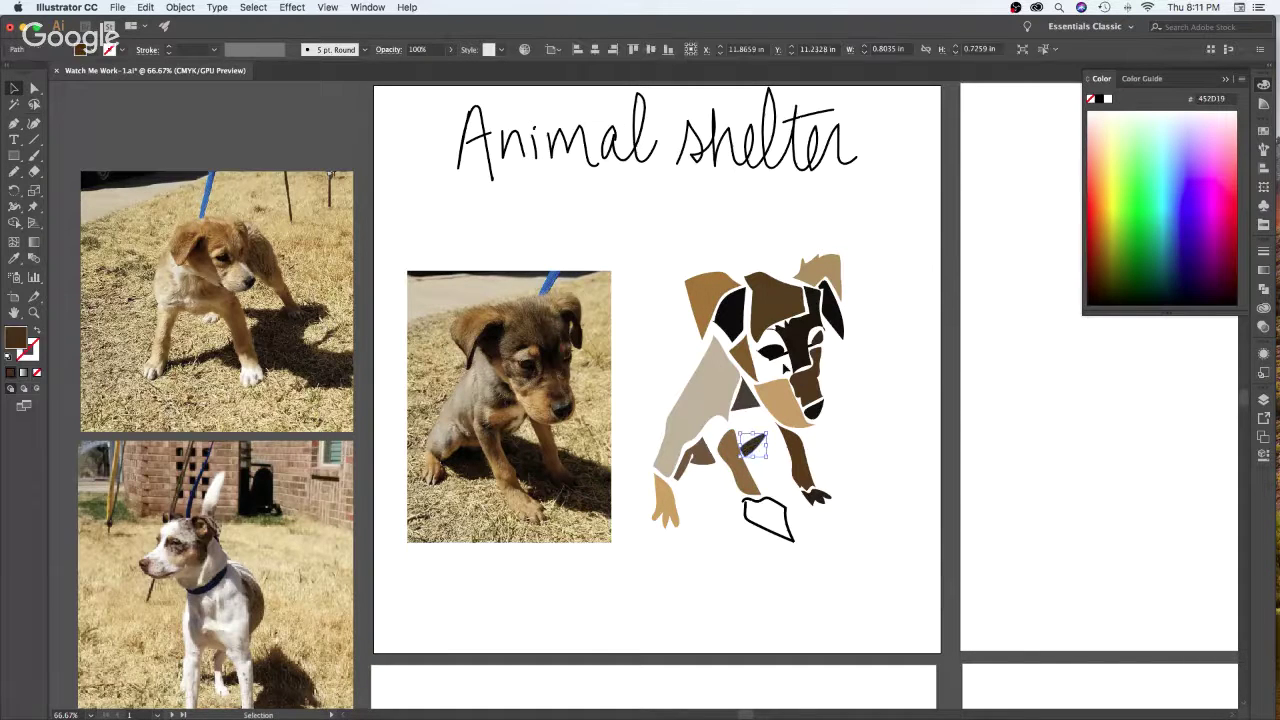
pyautogui.press('n')
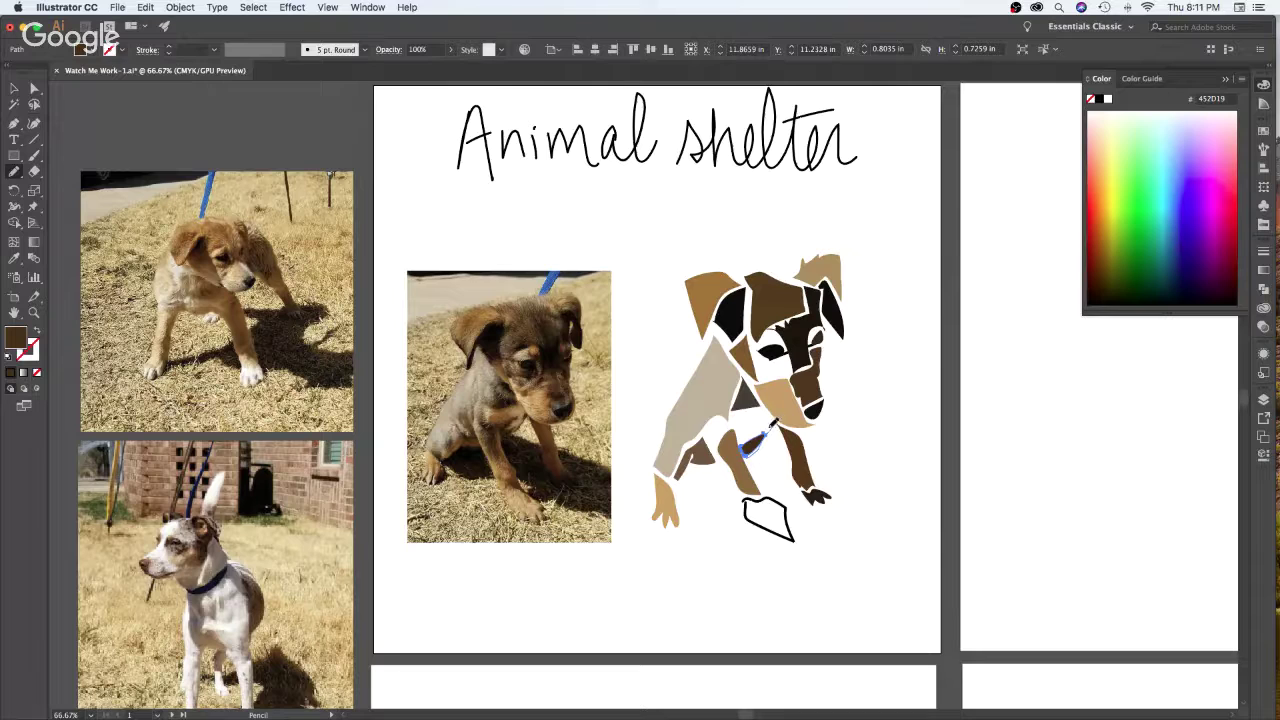
pyautogui.moveTo(770, 429)
pyautogui.mouseDown()
pyautogui.moveTo(775, 420)
pyautogui.moveTo(746, 428)
pyautogui.moveTo(746, 448)
pyautogui.moveTo(745, 426)
pyautogui.moveTo(752, 454)
pyautogui.moveTo(766, 440)
pyautogui.moveTo(746, 442)
pyautogui.moveTo(750, 430)
pyautogui.mouseUp()
pyautogui.press('v')
pyautogui.click(945, 328)
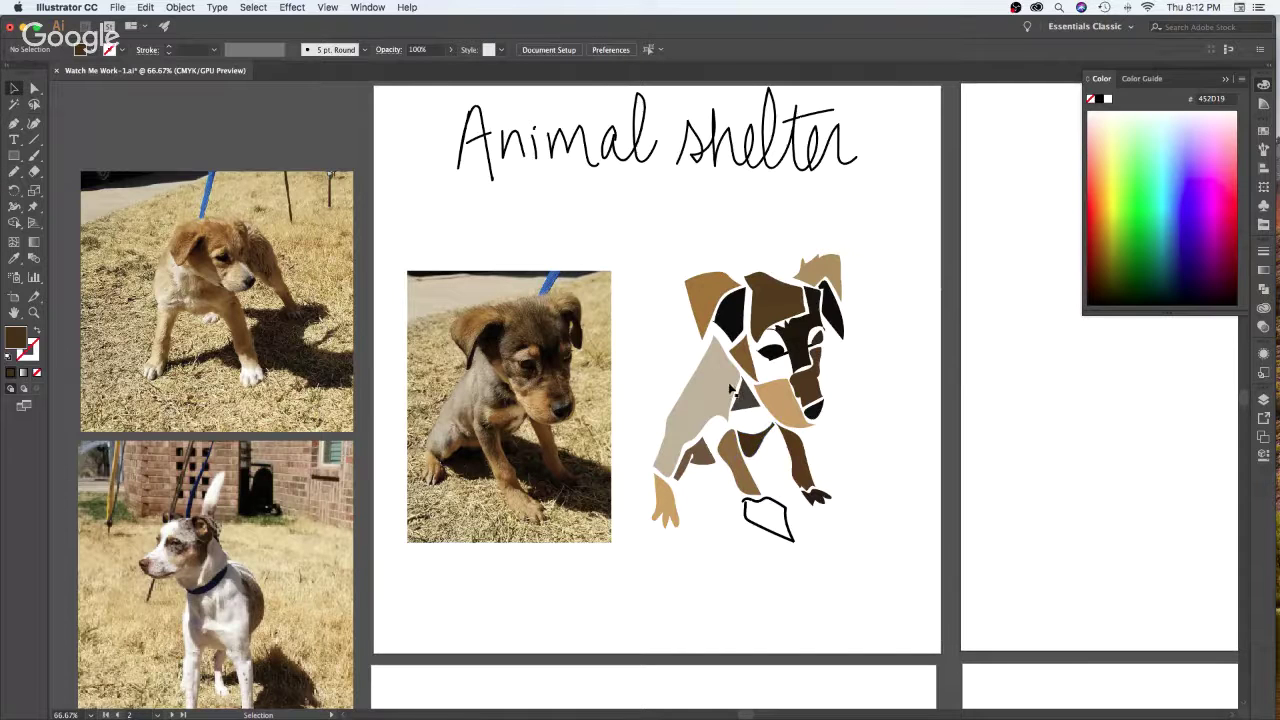
# Redraw the upper back edge of the beige-grey body shape into a smoother curve with the Pencil tool
pyautogui.click(729, 380)
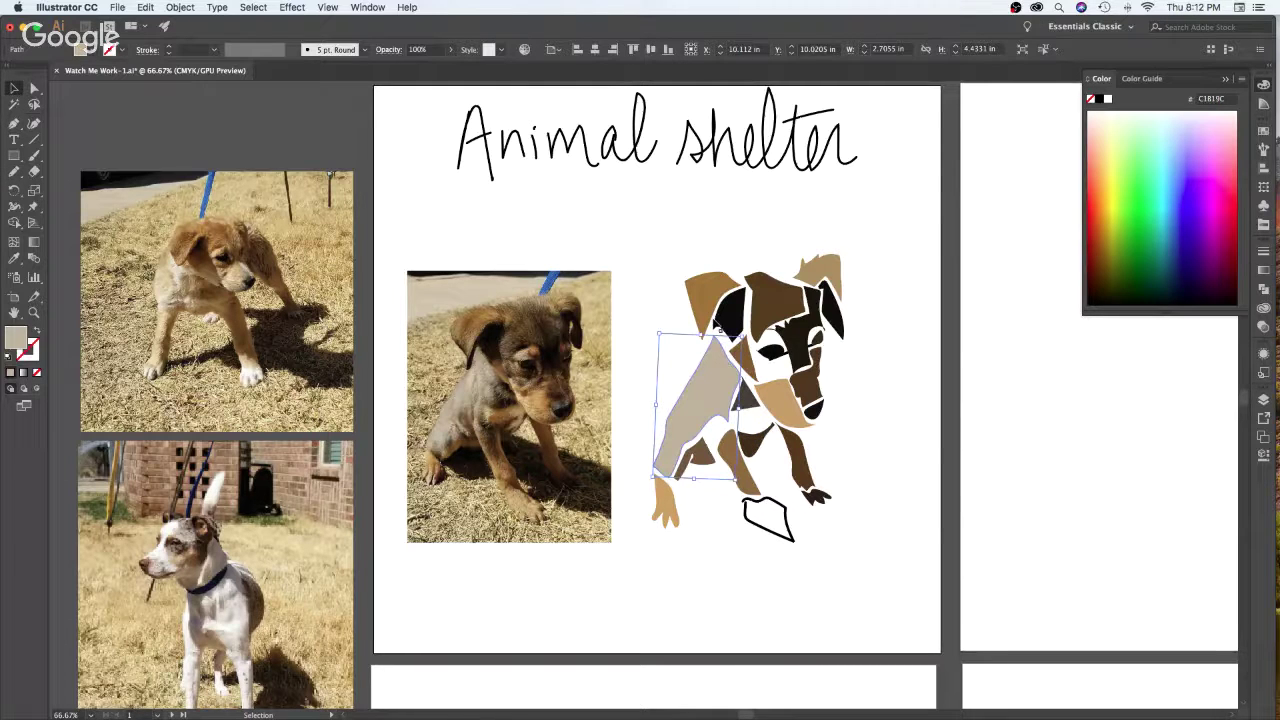
pyautogui.press('n')
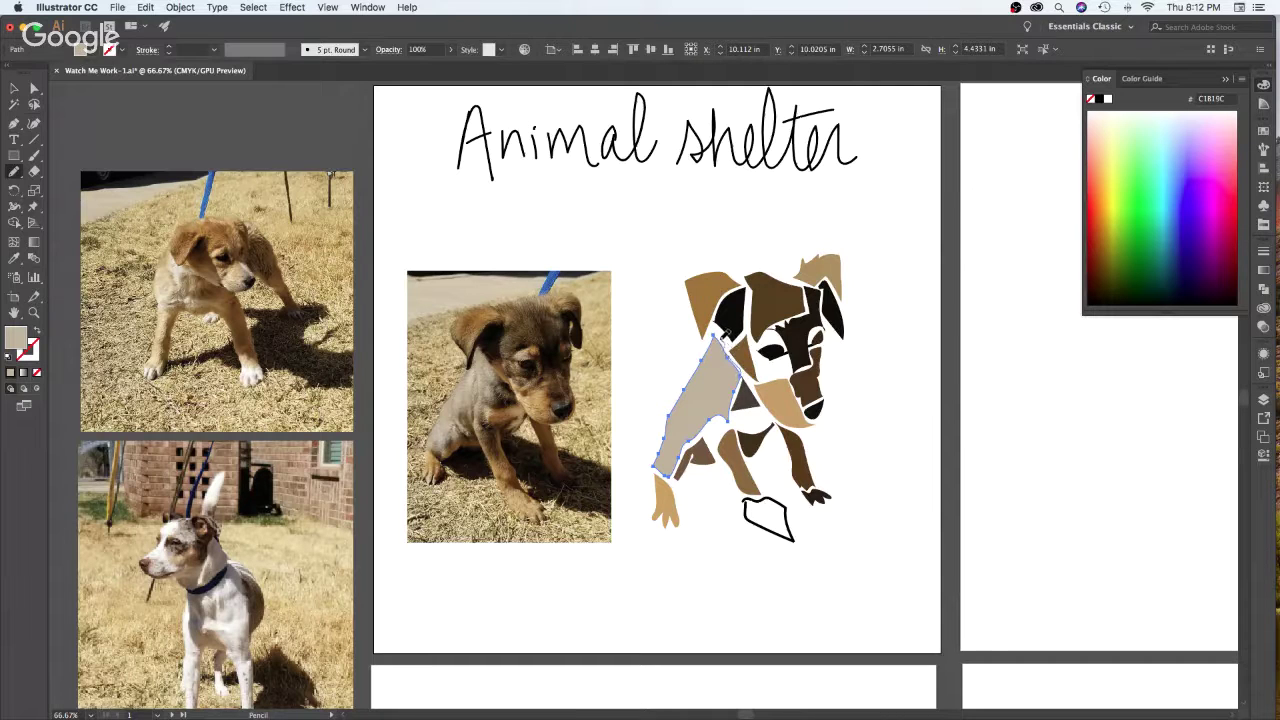
pyautogui.moveTo(688, 383); pyautogui.dragTo(678, 400)
# Try several pale blue and green fills on the body shape
pyautogui.click(1152, 121)
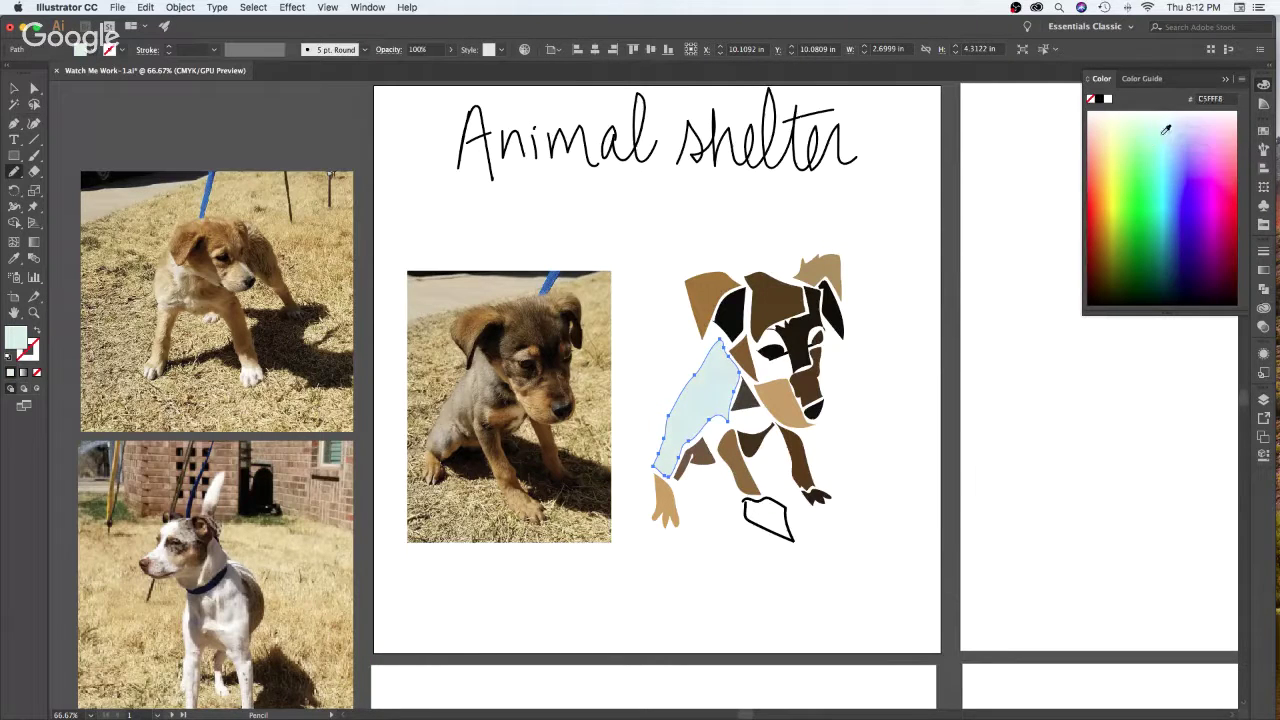
pyautogui.click(1154, 155)
pyautogui.click(1153, 147)
pyautogui.click(1165, 139)
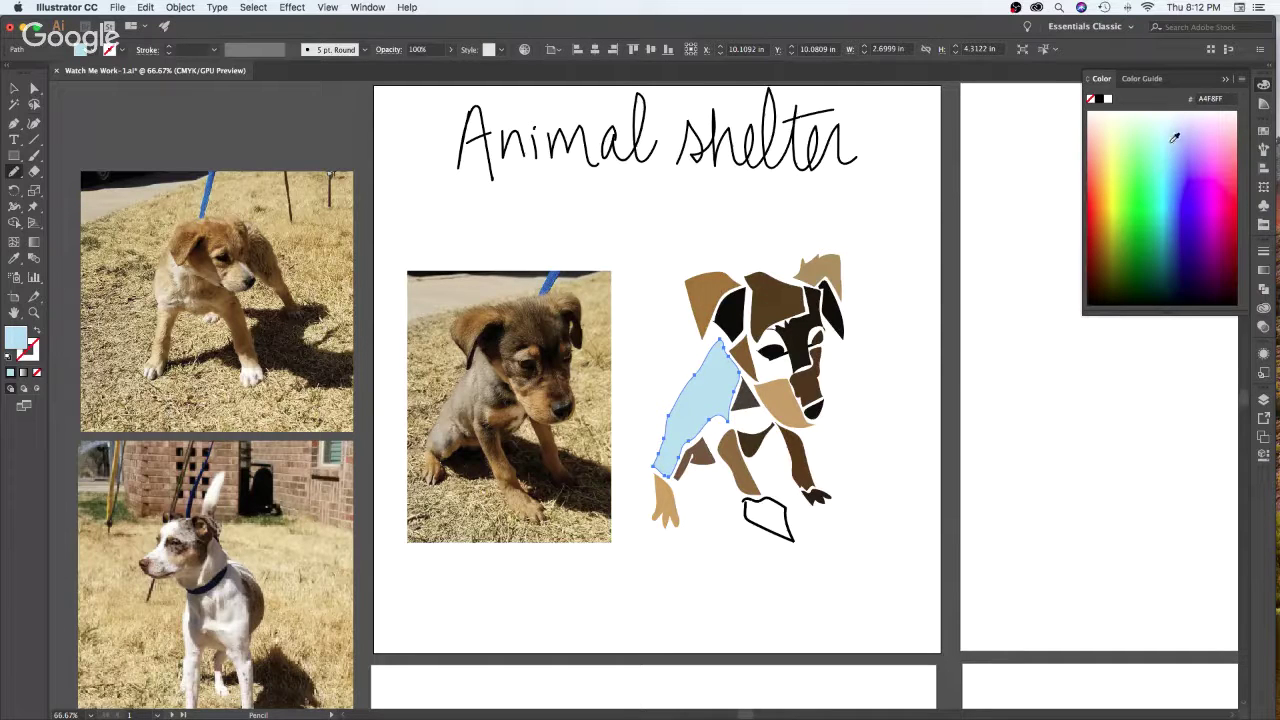
pyautogui.click(1148, 141)
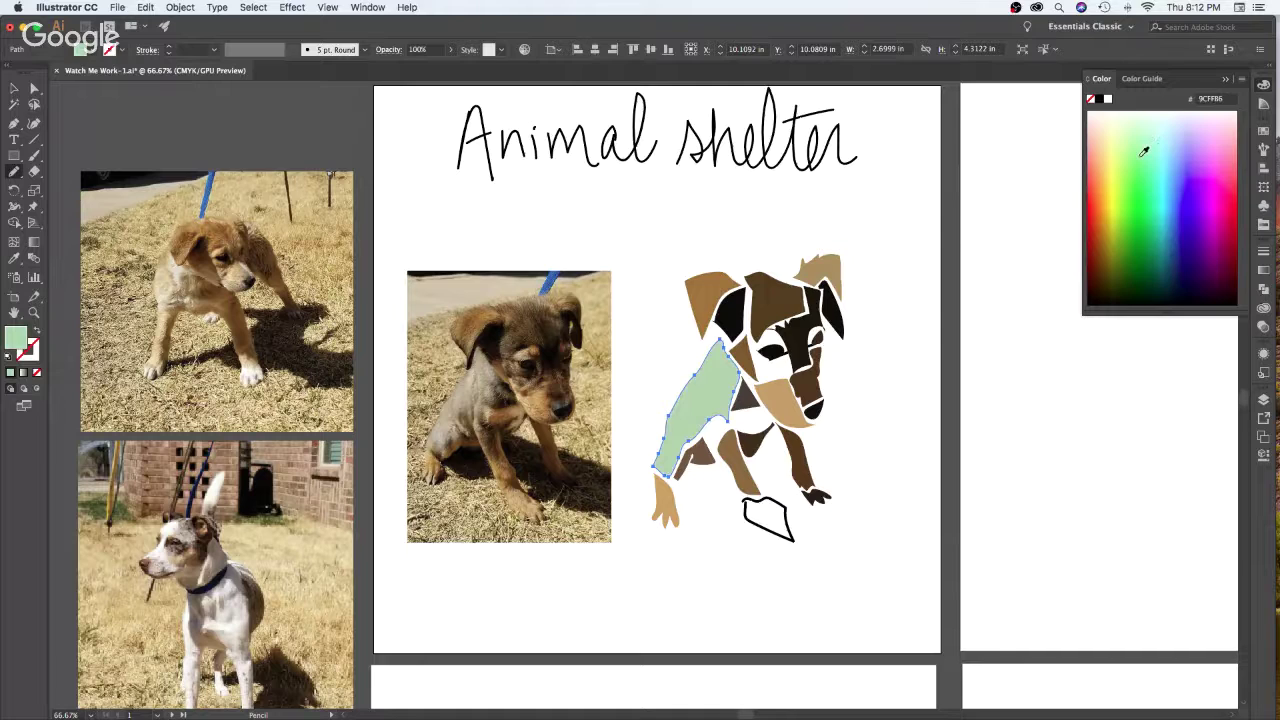
pyautogui.click(1148, 132)
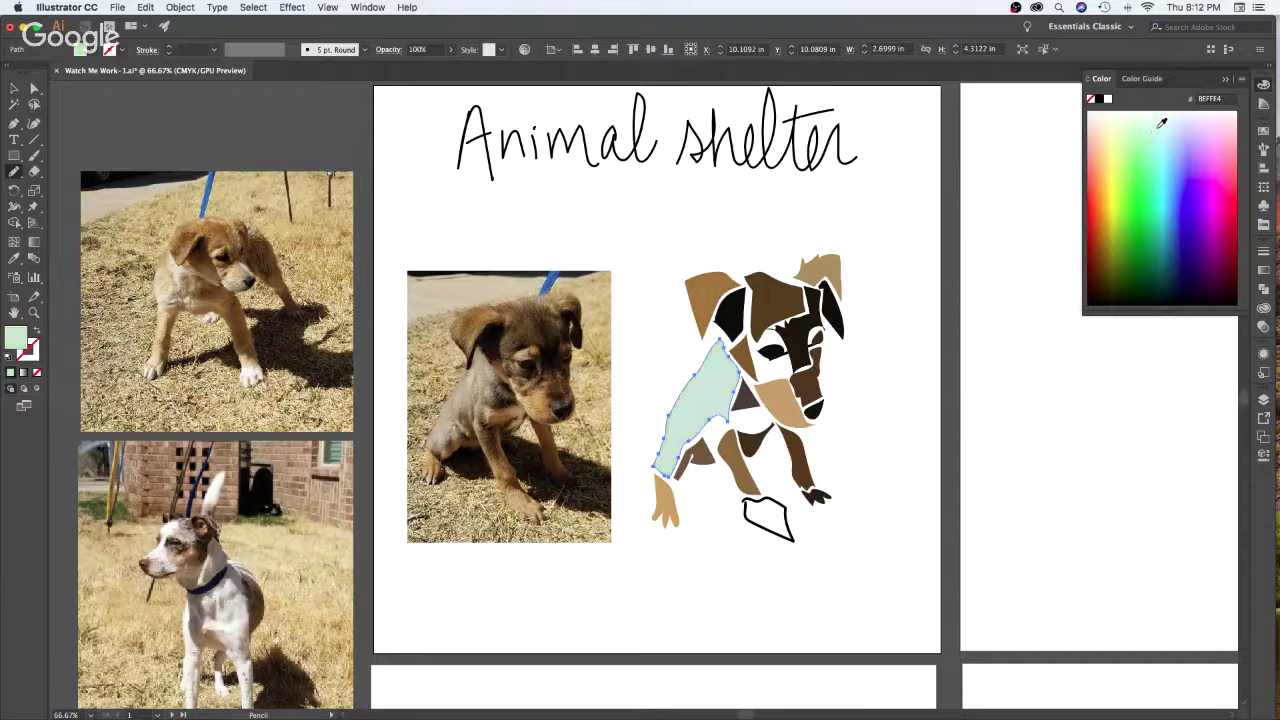
pyautogui.press('v')
pyautogui.click(971, 291)
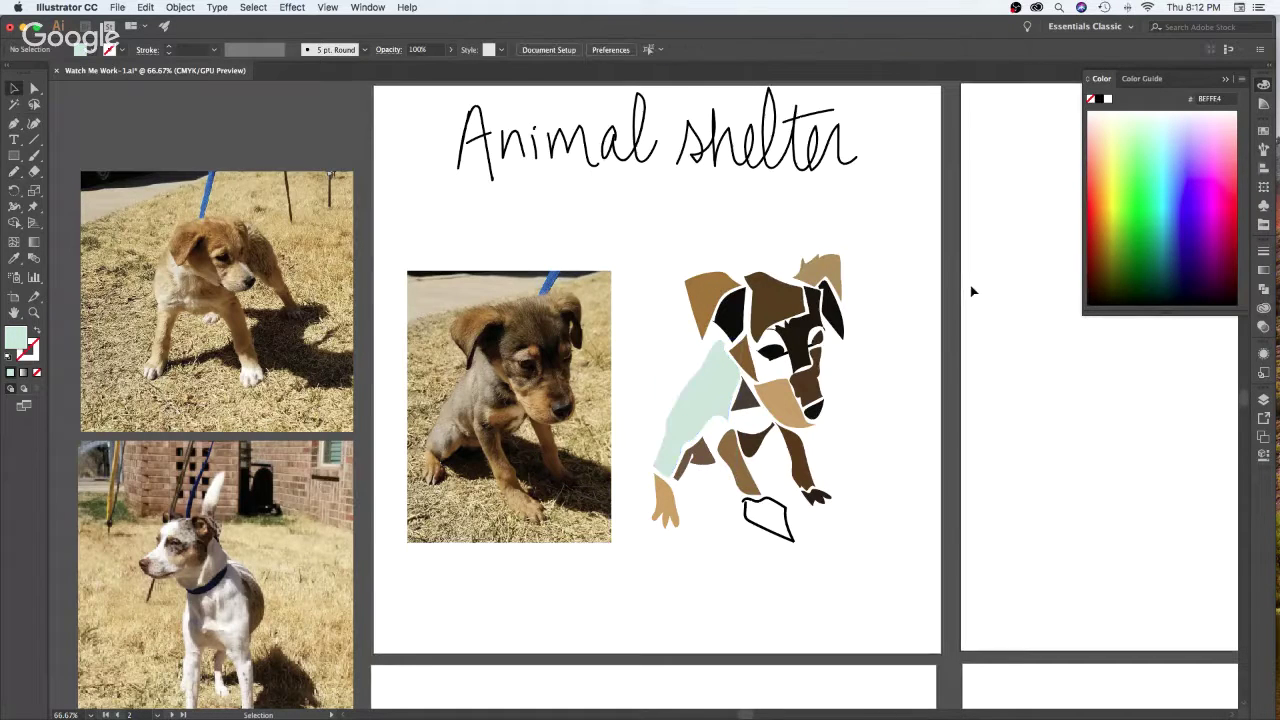
# Fill the body shape with warm beige sampled from the puppy's side in the photo
pyautogui.click(728, 371)
pyautogui.press('i')
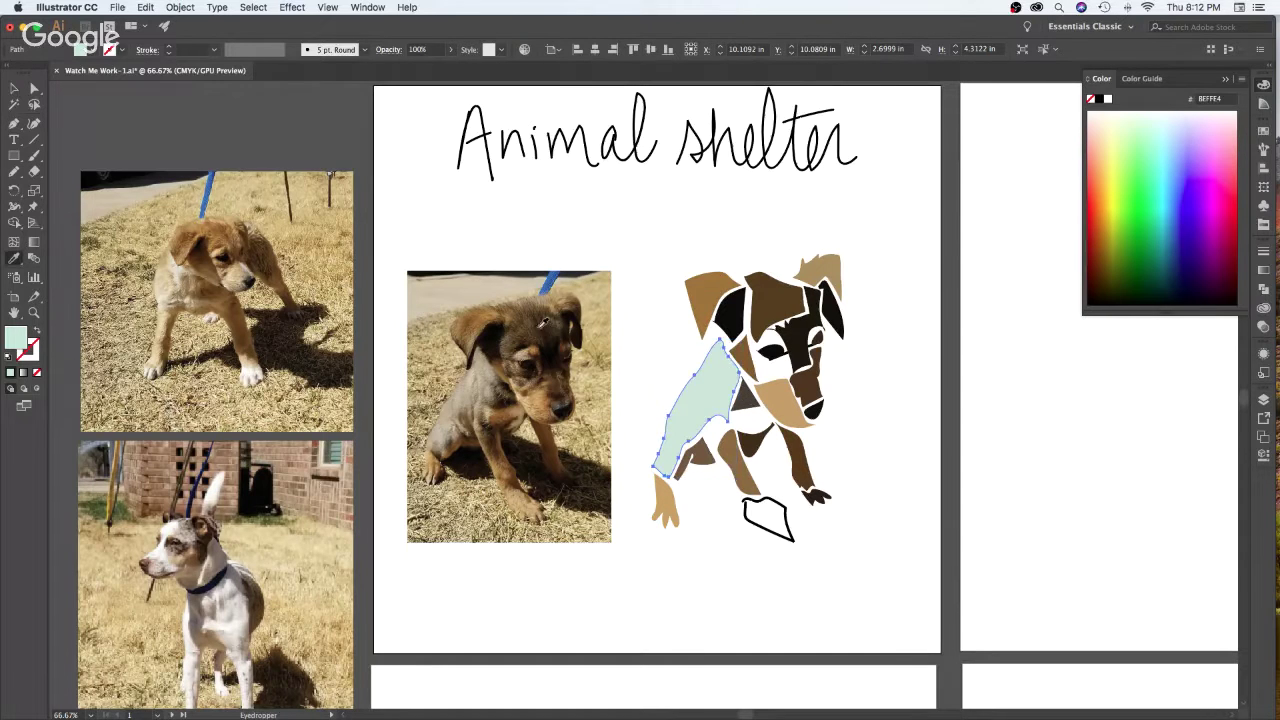
pyautogui.click(473, 384)
pyautogui.press('v')
pyautogui.click(899, 346)
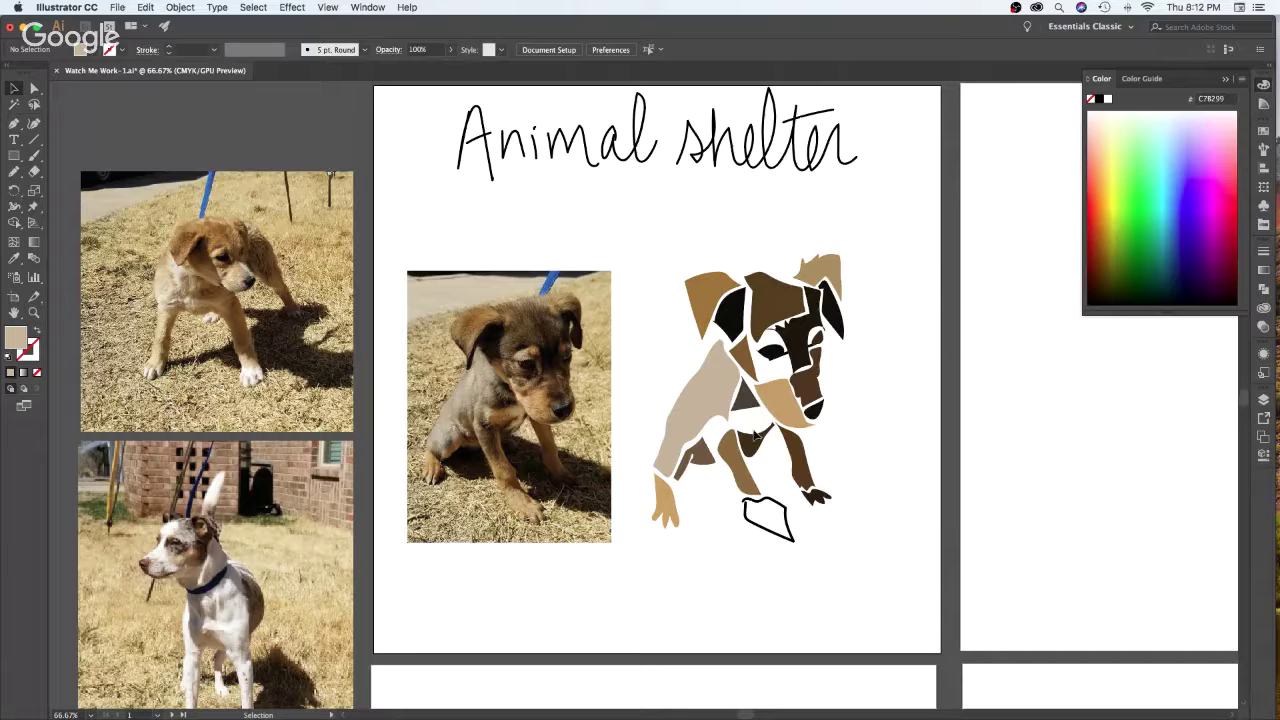
# Outline a chest patch under the dark grey triangle with the Paintbrush and fill it with medium brown sampled from the photo
pyautogui.press('b')
pyautogui.hotkey('shift', 'x')
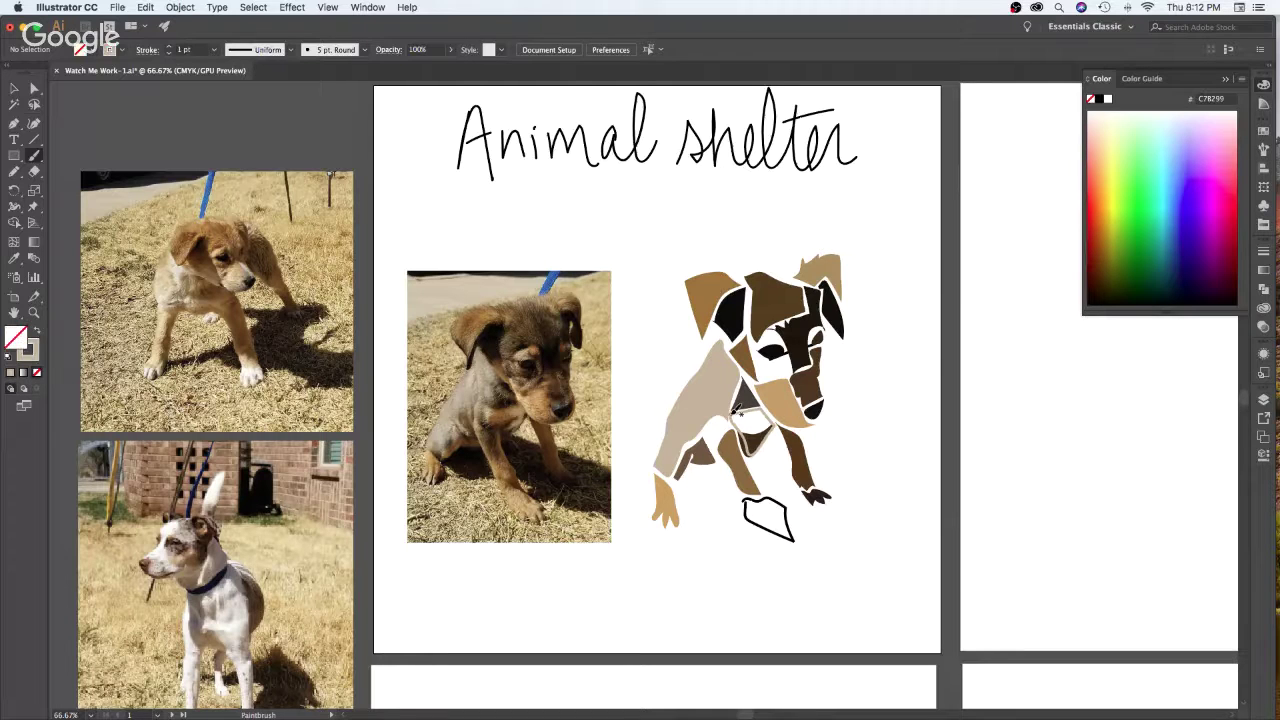
pyautogui.press('v')
pyautogui.click(768, 418)
pyautogui.press('i')
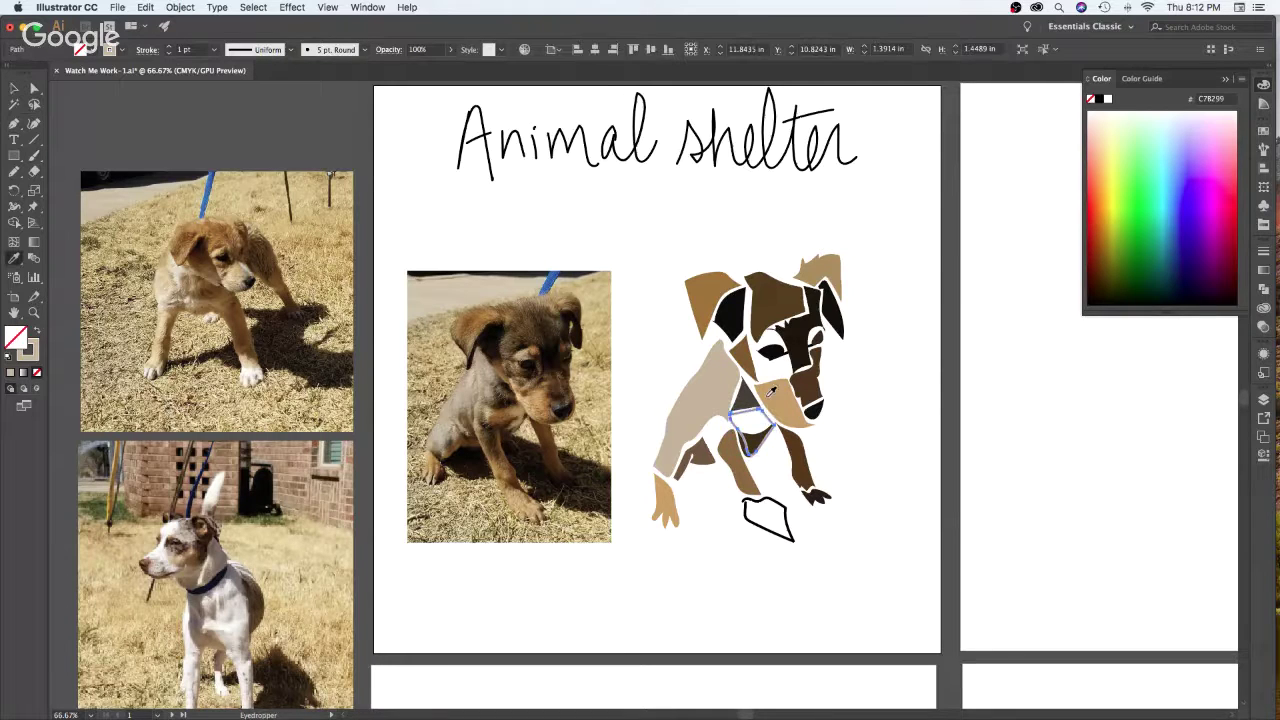
pyautogui.click(509, 408)
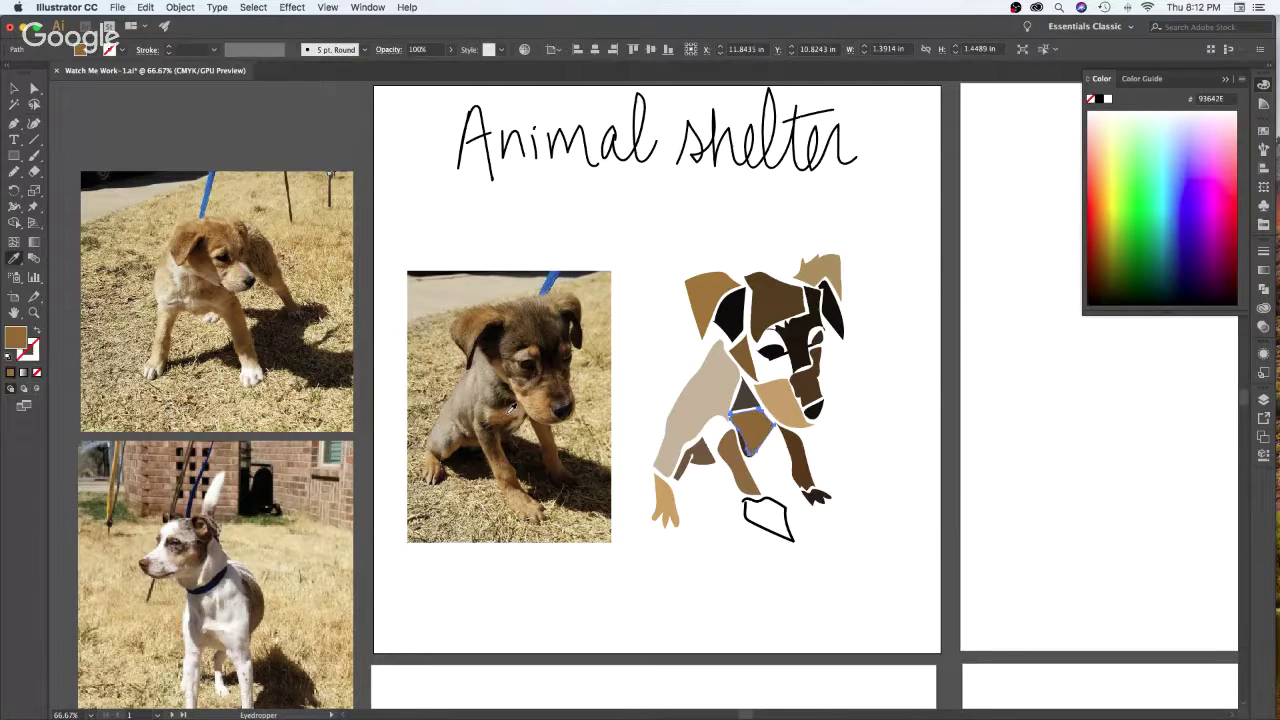
pyautogui.press('v')
pyautogui.click(910, 456)
# Redraw the upper edge of the dark brown lower chest piece with the Pencil tool to fit the new chest patch
pyautogui.click(757, 447)
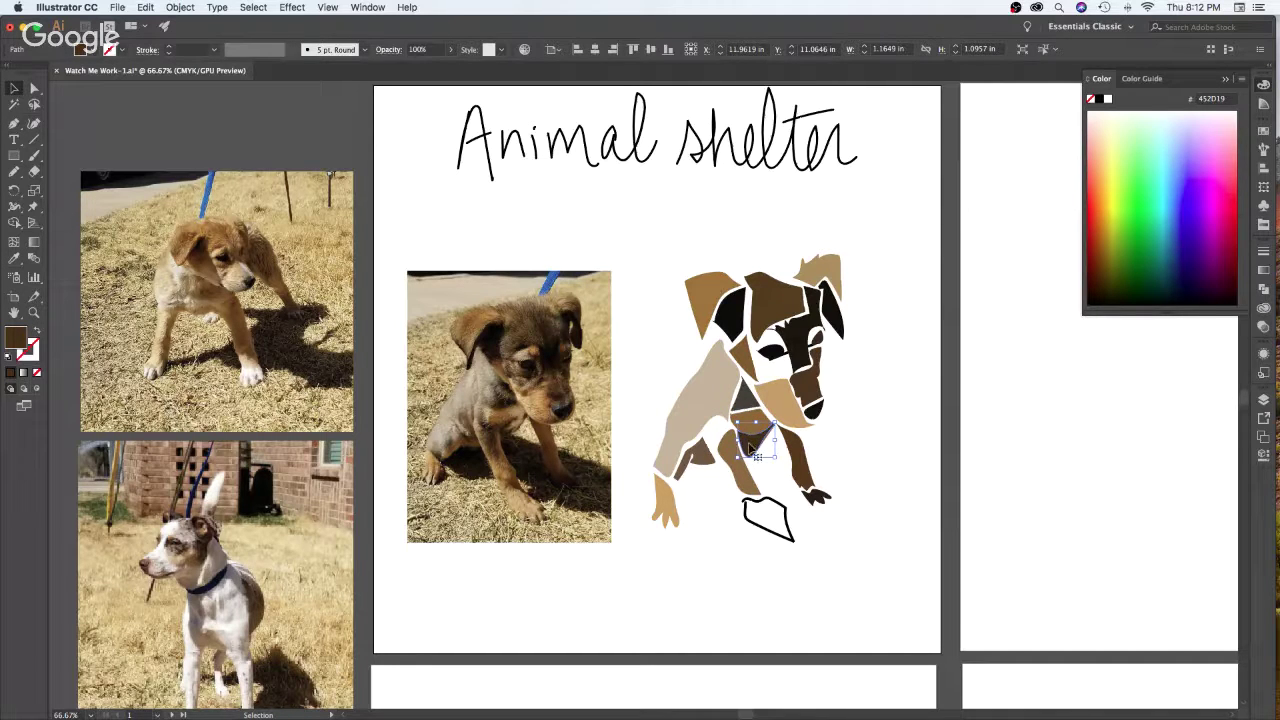
pyautogui.press('n')
pyautogui.moveTo(770, 430)
pyautogui.mouseDown()
pyautogui.moveTo(752, 458)
pyautogui.moveTo(742, 440)
pyautogui.moveTo(760, 432)
pyautogui.moveTo(757, 446)
pyautogui.moveTo(765, 416)
pyautogui.mouseUp()
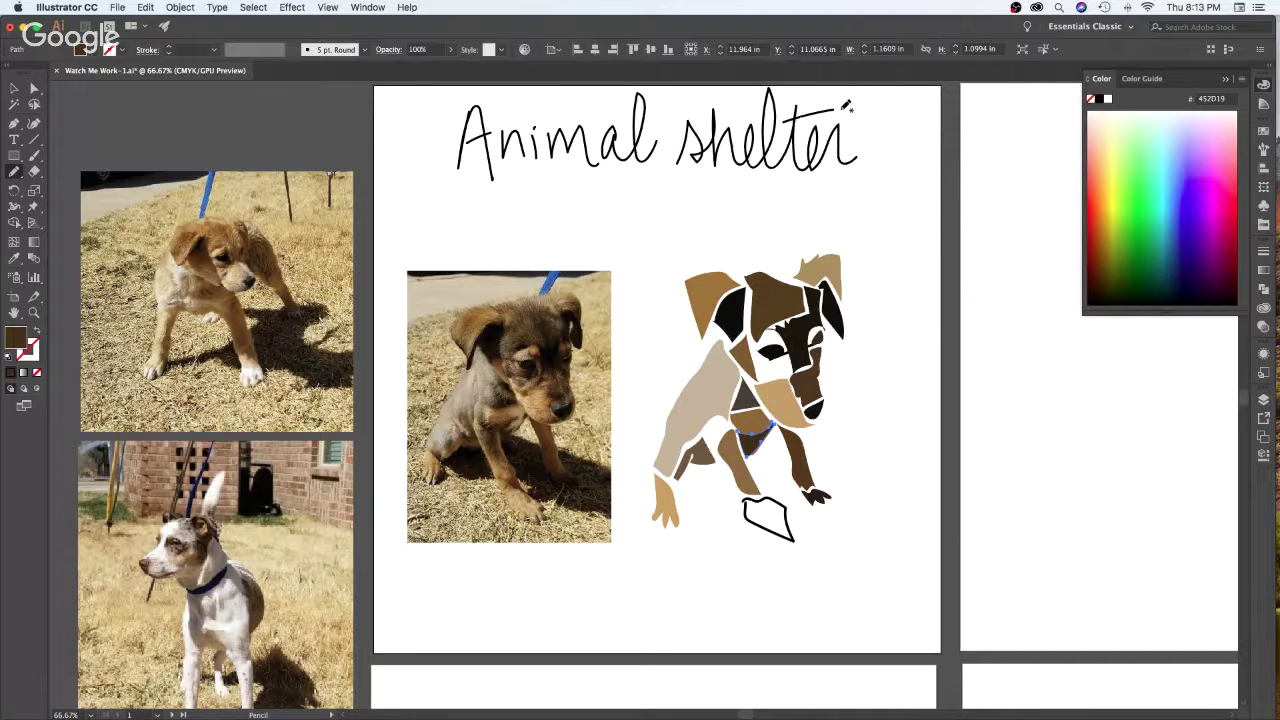
pyautogui.press('v')
# Raise the beige body's top toward the ear and reshape its back and rump outline with the Pencil tool
pyautogui.click(736, 341)
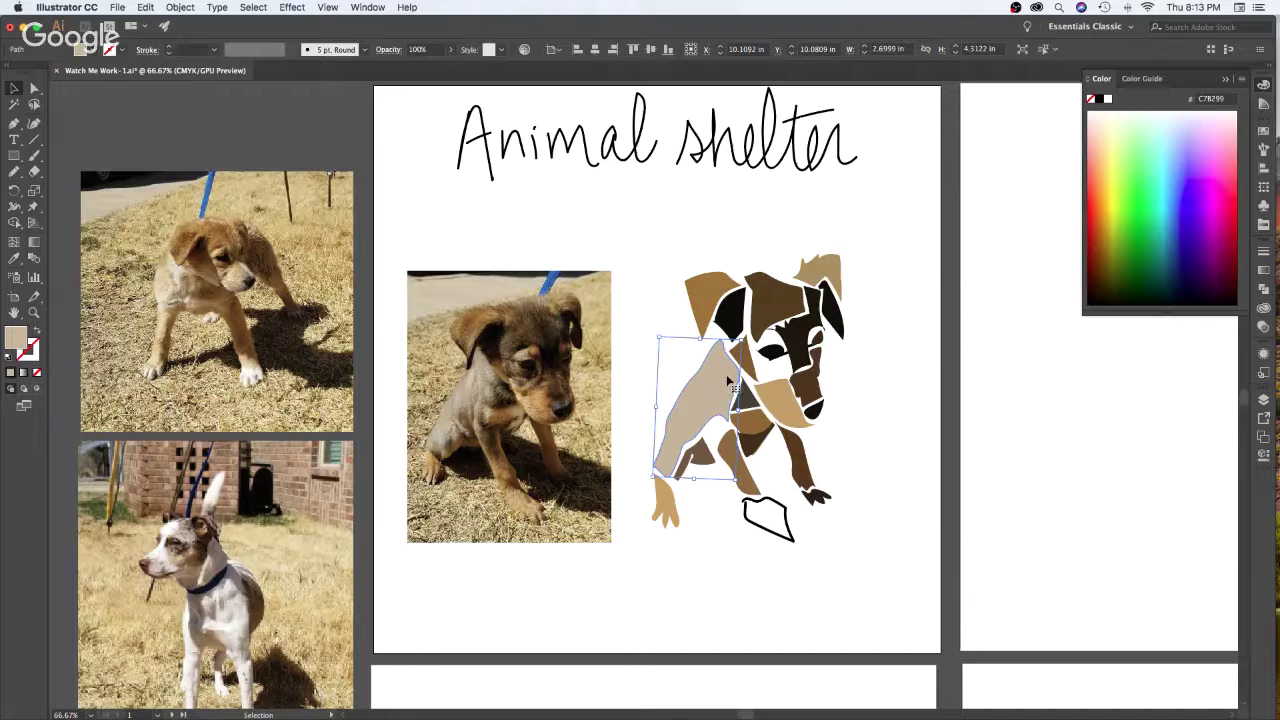
pyautogui.press('n')
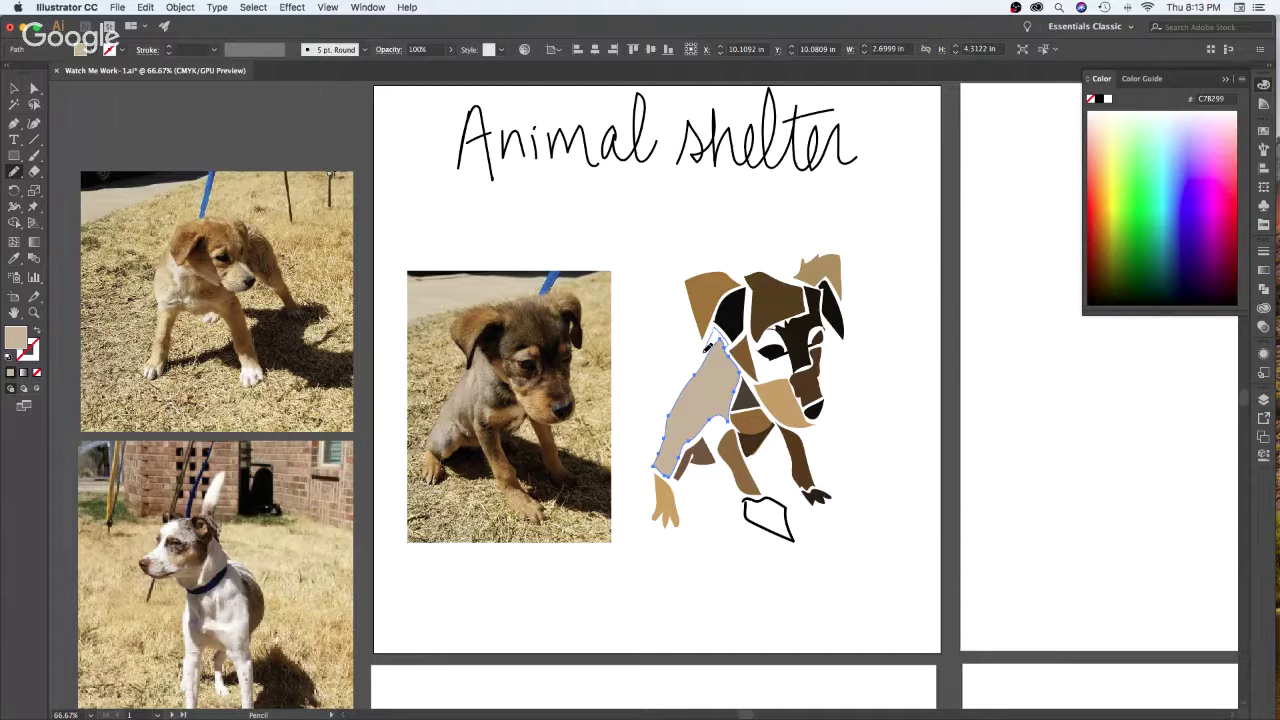
pyautogui.moveTo(706, 346)
pyautogui.mouseDown()
pyautogui.moveTo(664, 412)
pyautogui.moveTo(659, 459)
pyautogui.moveTo(692, 437)
pyautogui.mouseUp()
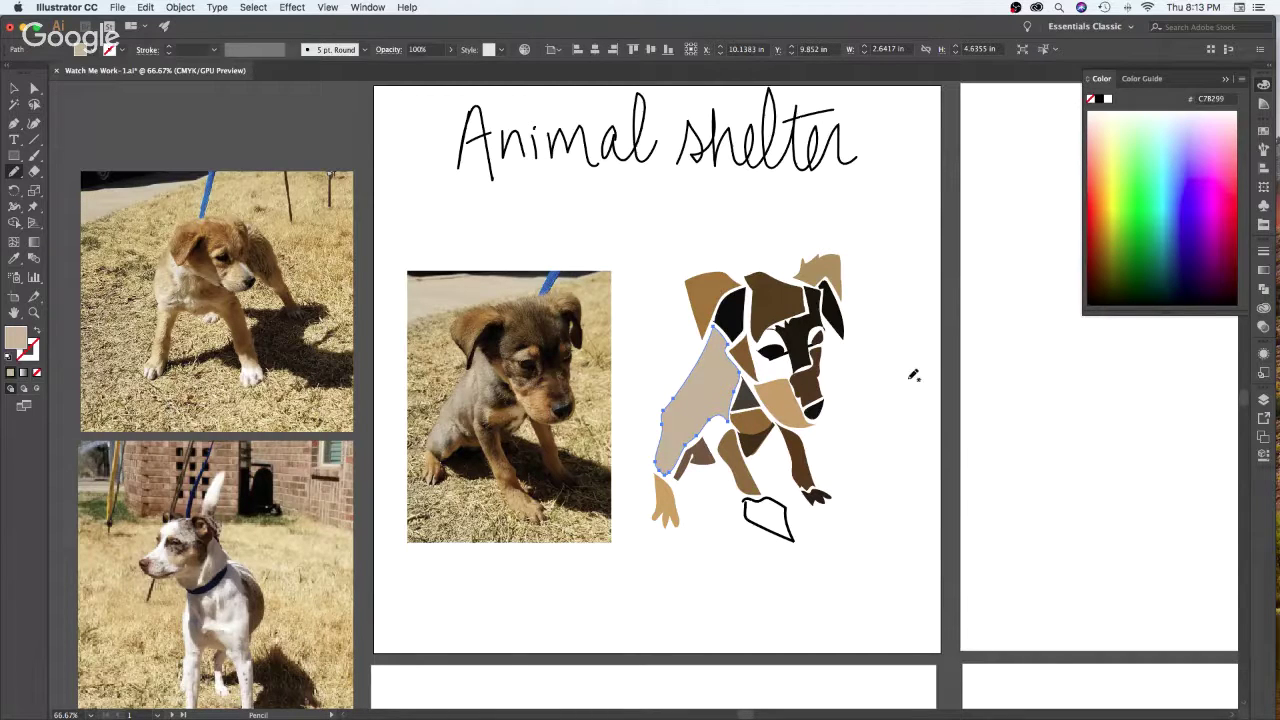
pyautogui.press('v')
# Nudge the brown belly patch toward the chest and move the near front leg up against the chest patch
pyautogui.click(667, 502)
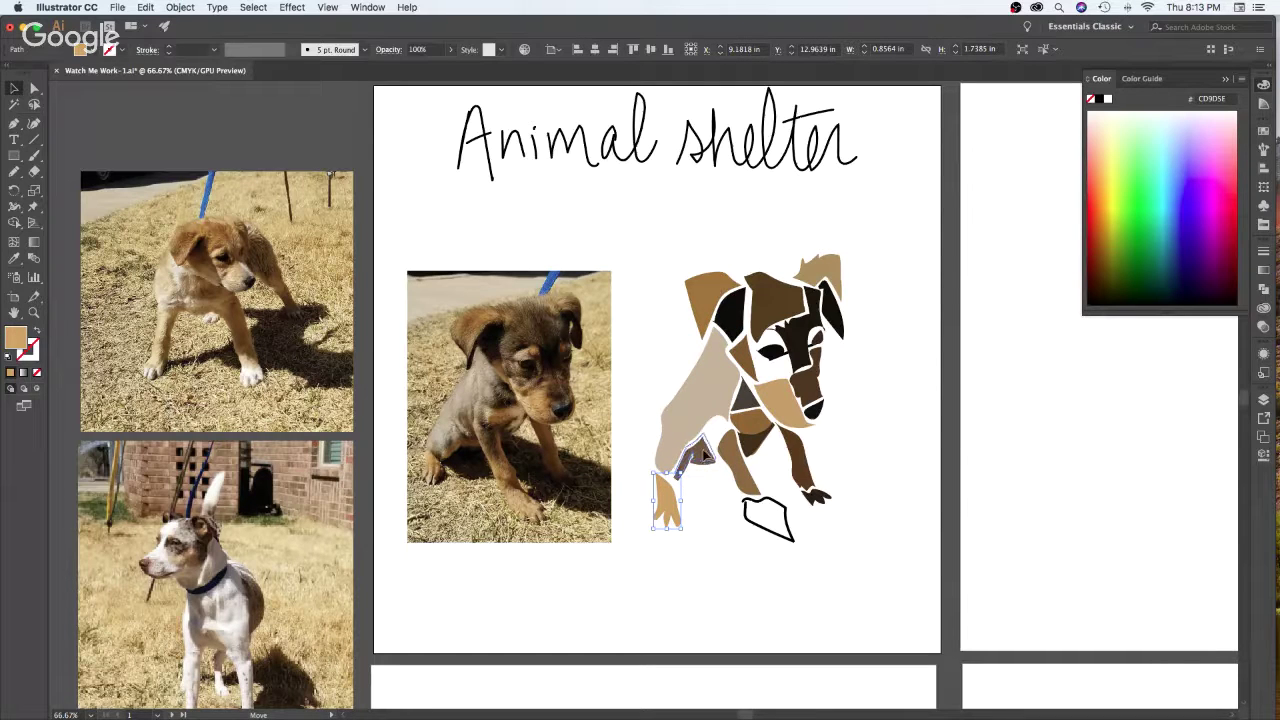
pyautogui.moveTo(704, 453); pyautogui.dragTo(708, 450)
pyautogui.click(911, 367)
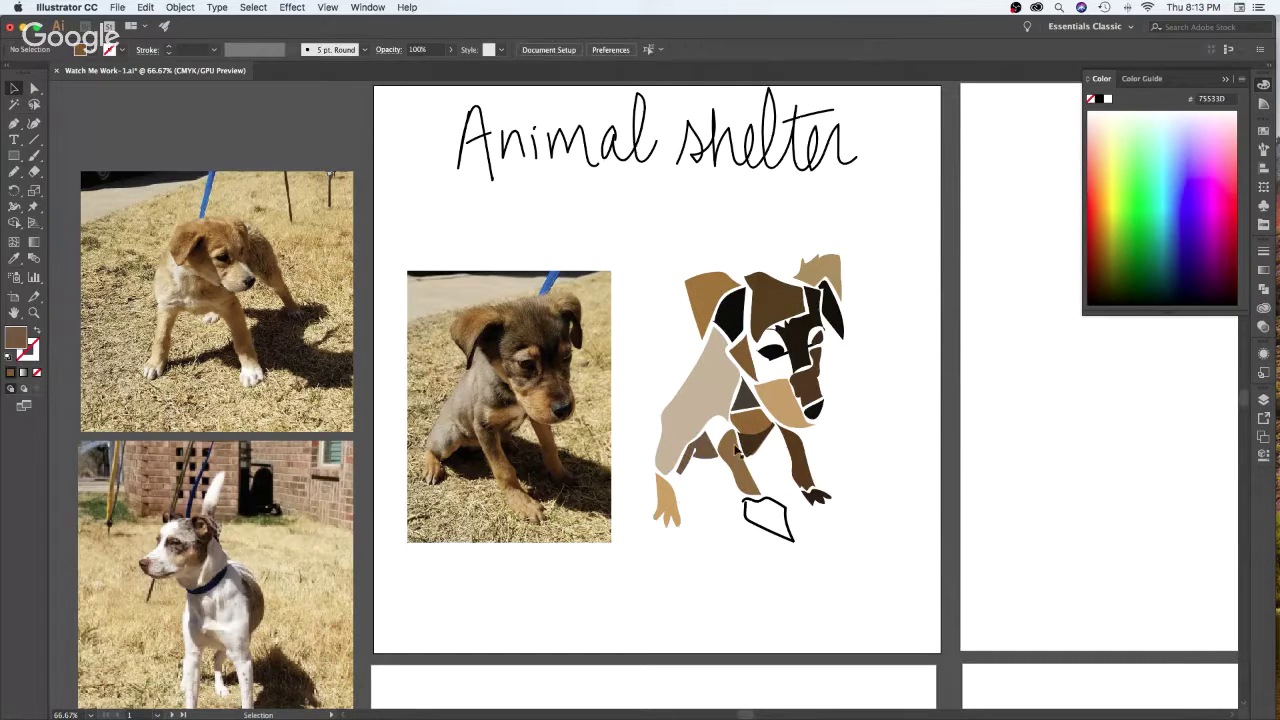
pyautogui.moveTo(737, 452); pyautogui.dragTo(740, 455)
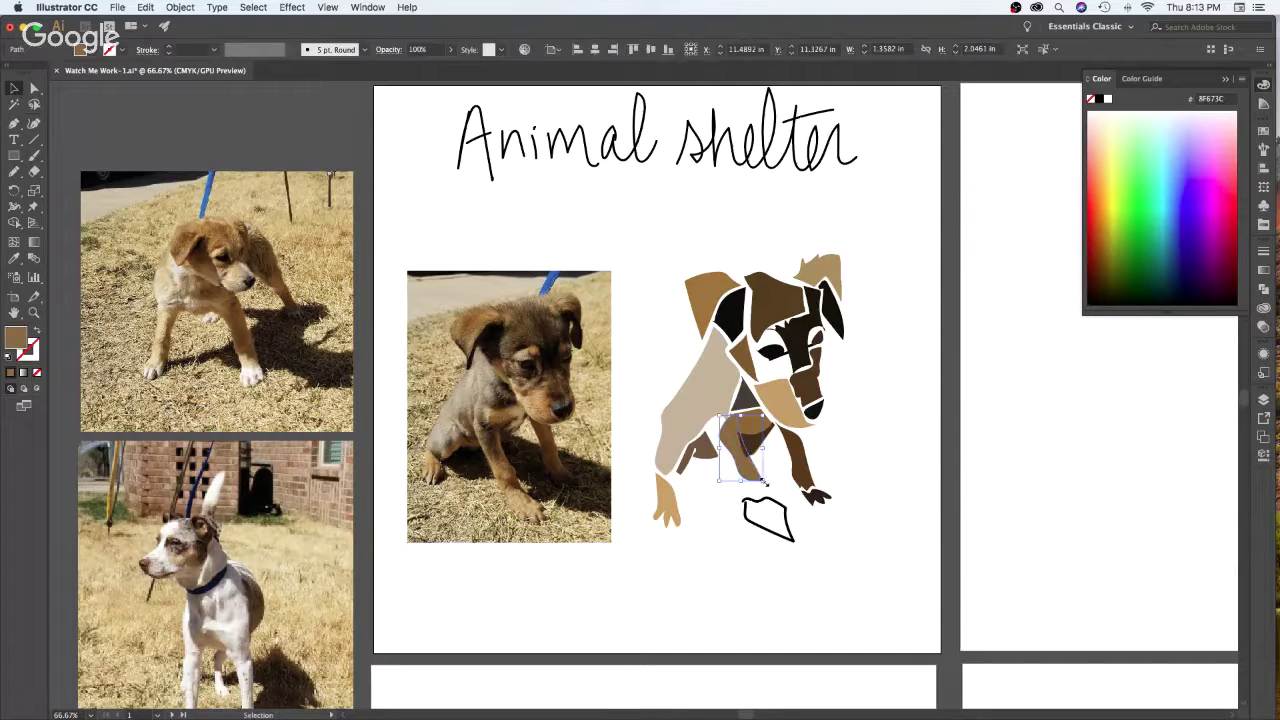
pyautogui.click(874, 560)
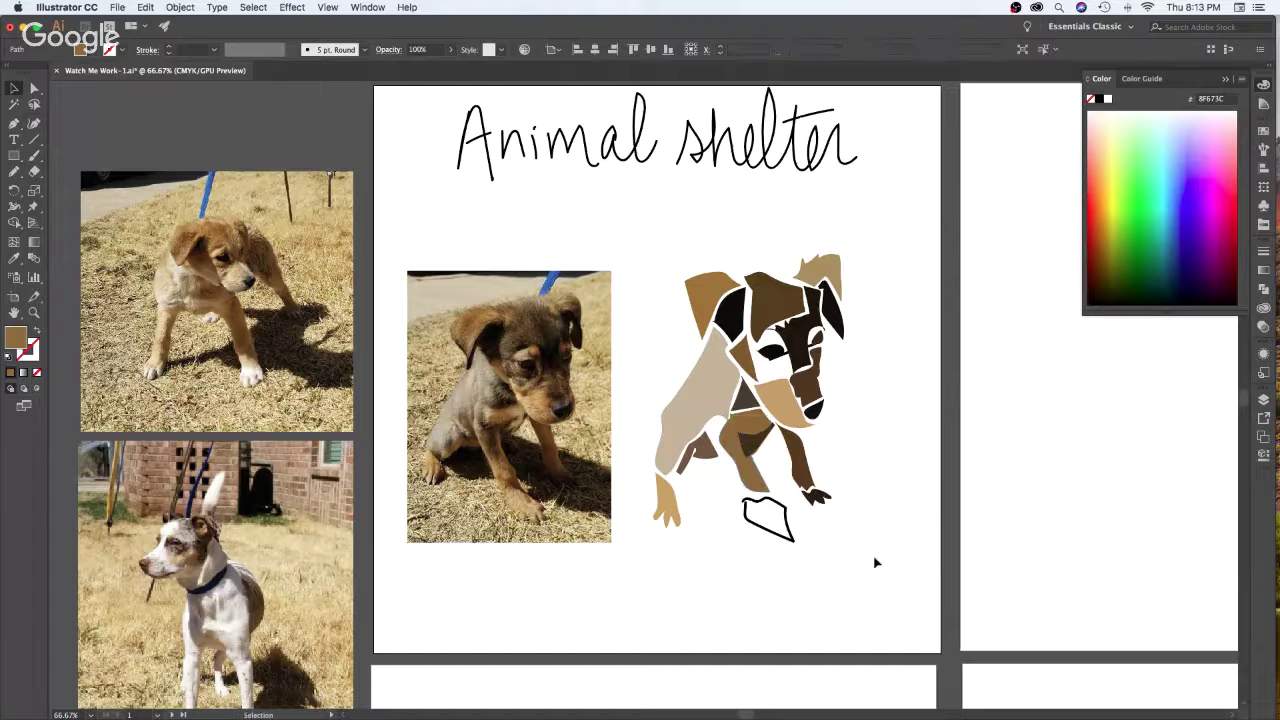
# Trim the edges of the medium brown chest patch with the Pencil tool so it narrows beside the near front leg
pyautogui.click(764, 451)
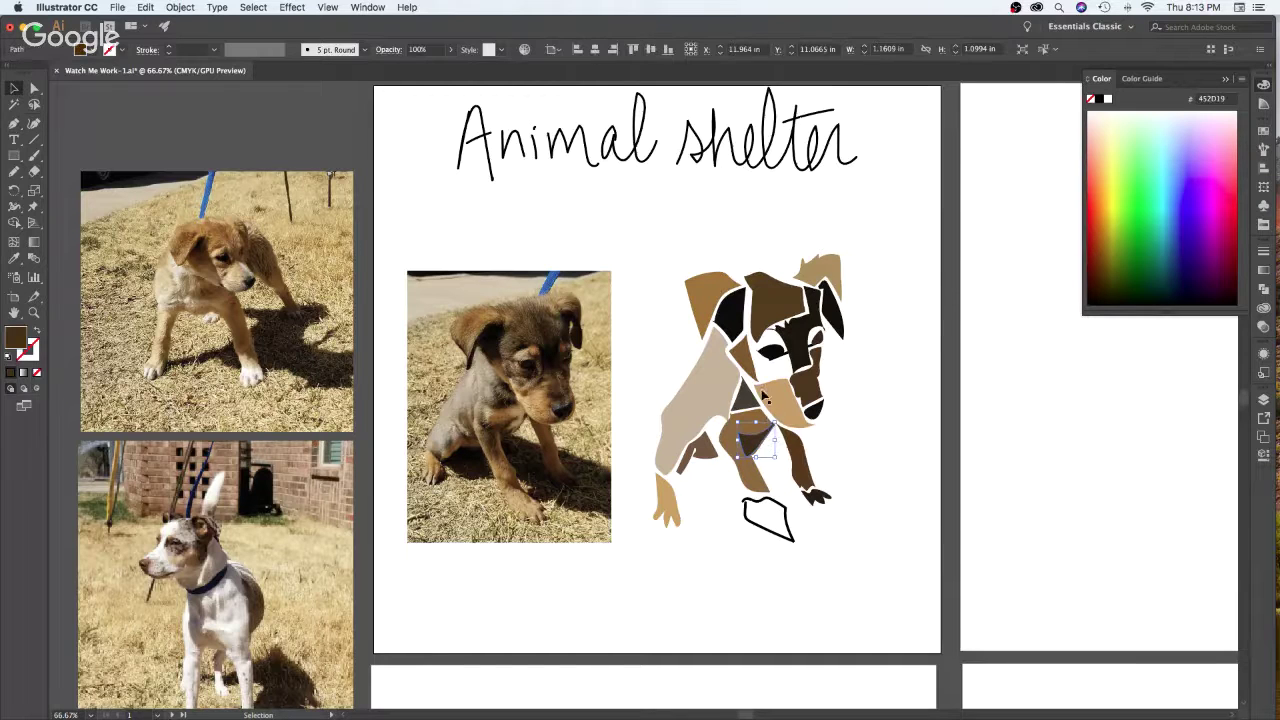
pyautogui.click(888, 390)
pyautogui.click(766, 427)
pyautogui.press('n')
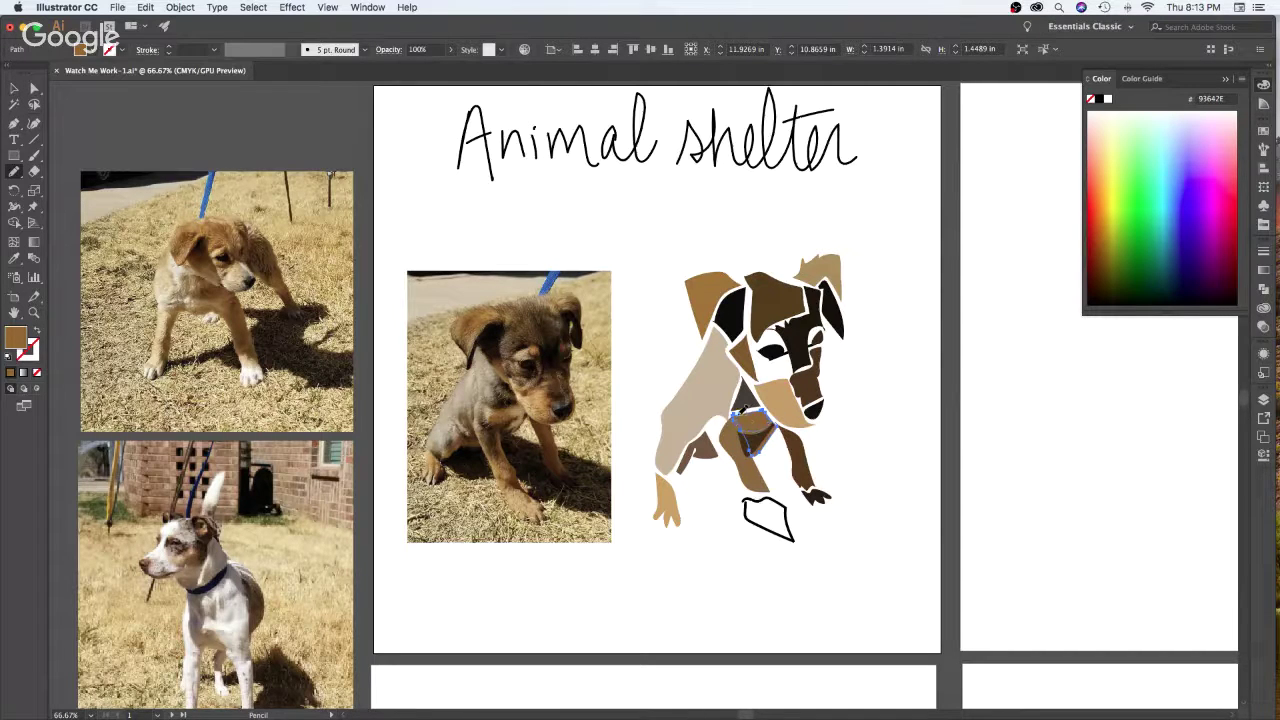
pyautogui.moveTo(740, 413); pyautogui.dragTo(747, 412)
pyautogui.moveTo(747, 412)
pyautogui.mouseDown()
pyautogui.moveTo(758, 400)
pyautogui.moveTo(762, 424)
pyautogui.mouseUp()
pyautogui.moveTo(744, 408); pyautogui.dragTo(765, 408)
pyautogui.press('v')
# Scale down the dark brown lower chest piece and adjust the near front leg's position beside it
pyautogui.click(749, 452)
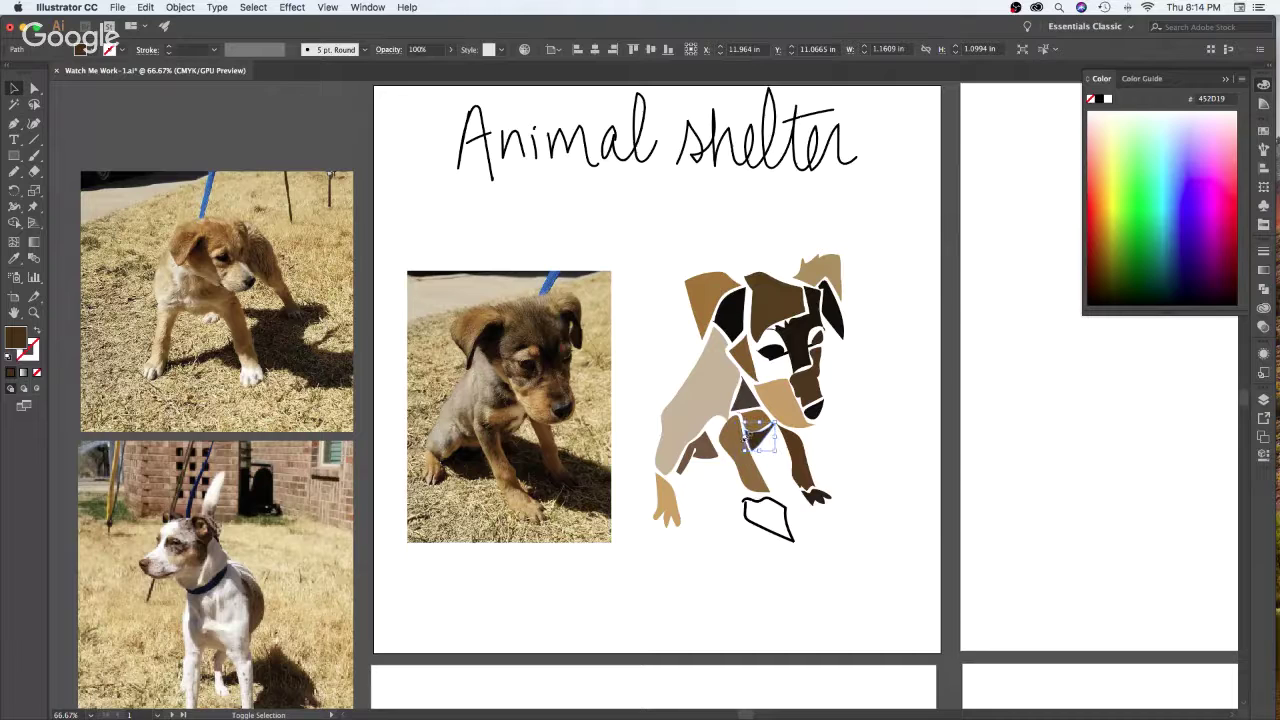
pyautogui.click(913, 393)
pyautogui.moveTo(759, 440); pyautogui.dragTo(738, 439)
pyautogui.click(890, 408)
# Scale down the near front paw outline to match the width of the leg
pyautogui.click(771, 540)
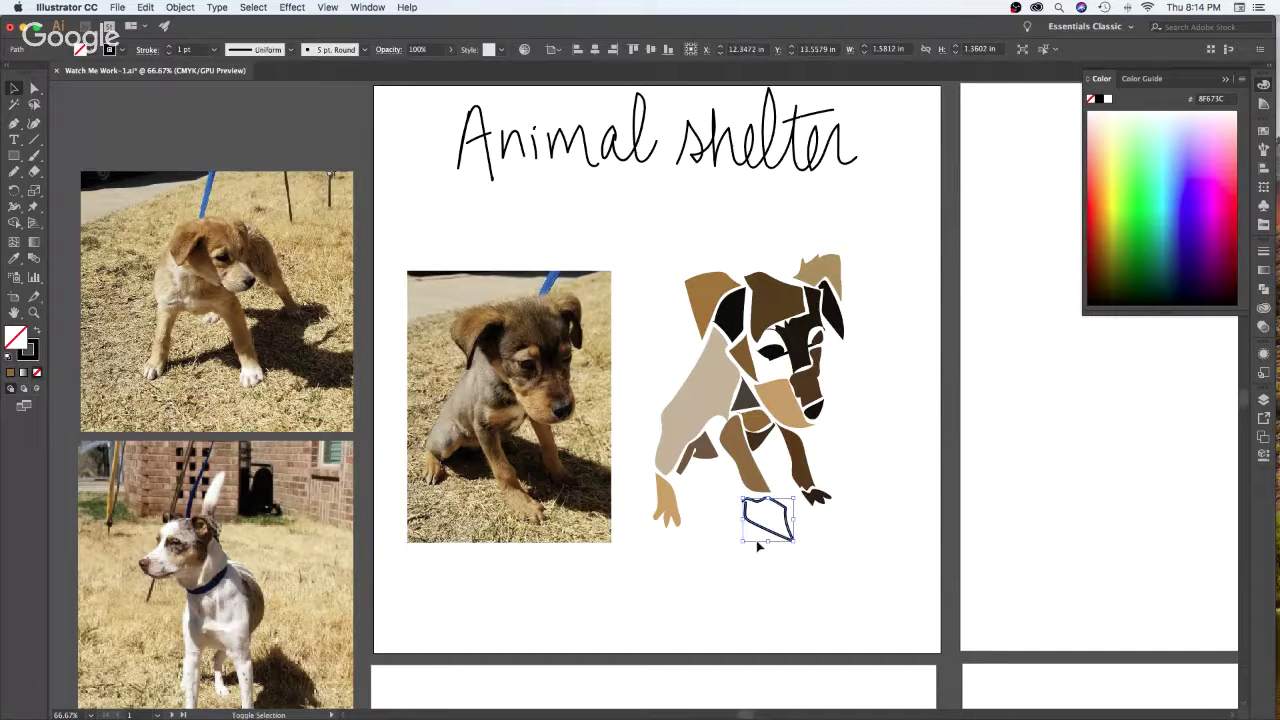
pyautogui.moveTo(758, 545); pyautogui.dragTo(766, 540)
pyautogui.click(896, 466)
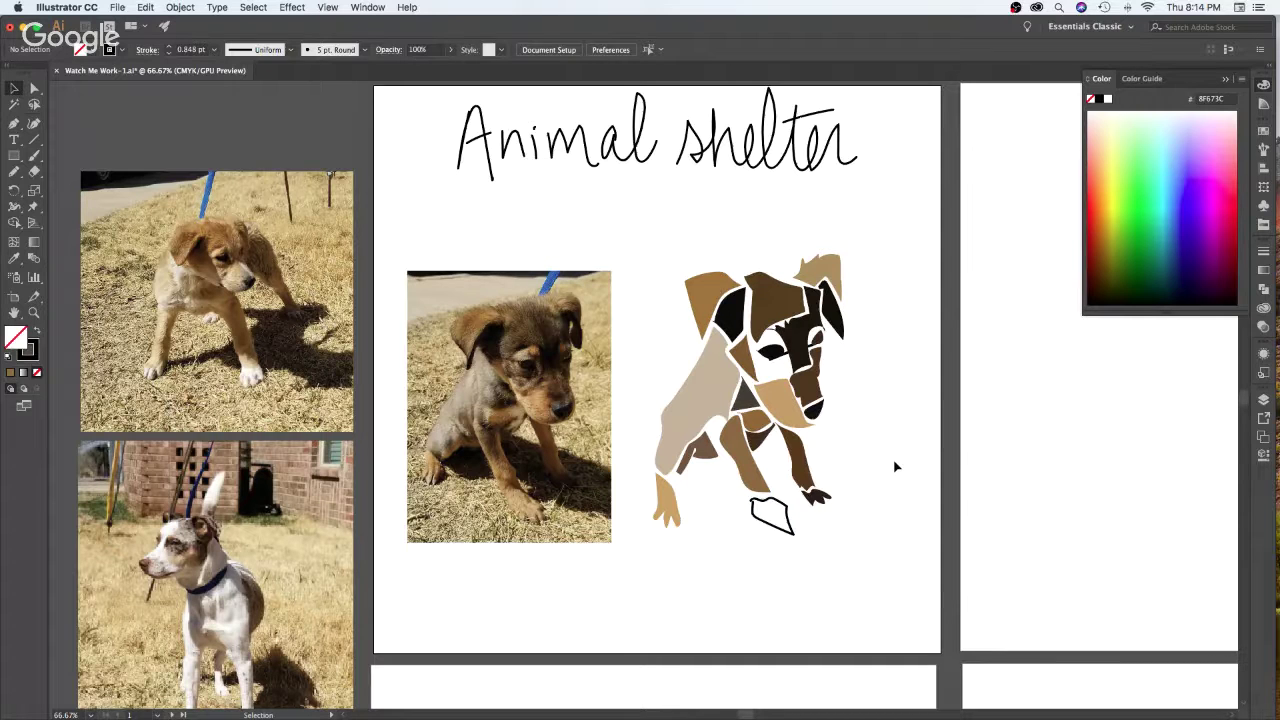
# Fill the near front paw with tan sampled from the puppy's front paw in the photo
pyautogui.press('i')
pyautogui.click(524, 502)
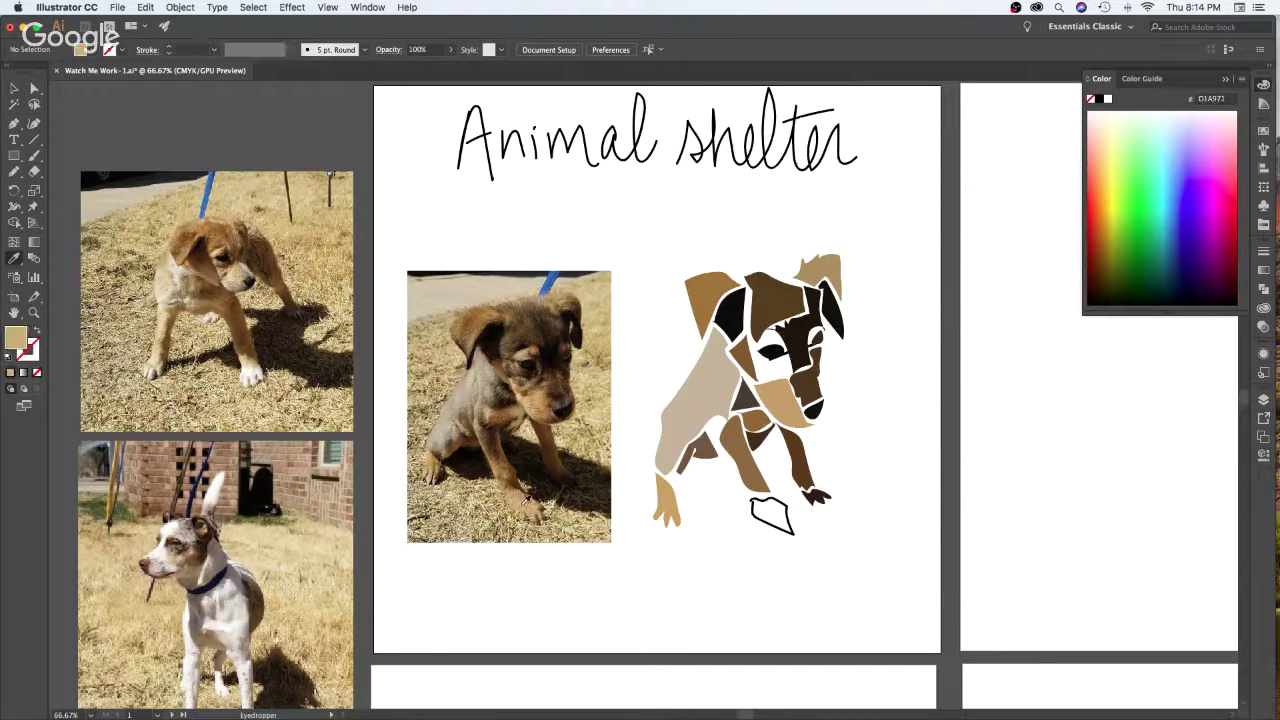
pyautogui.keyDown('super'); pyautogui.click(768, 515); pyautogui.keyUp('super')
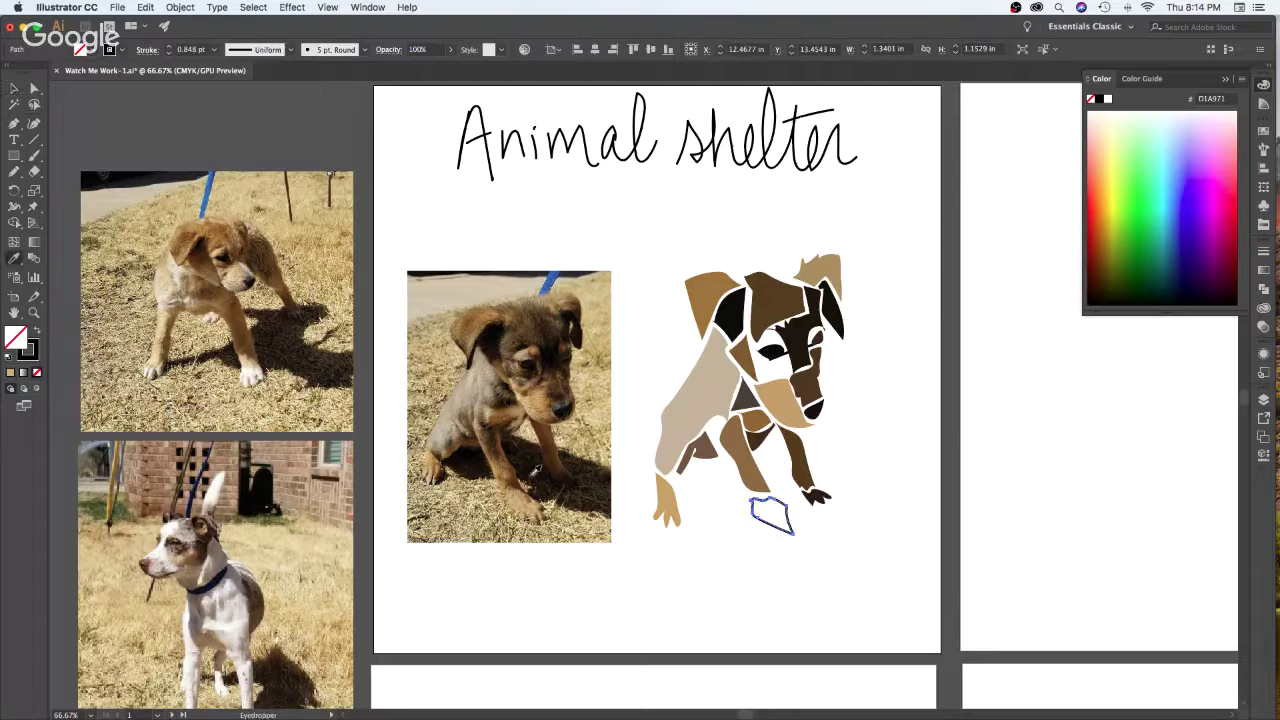
pyautogui.click(529, 488)
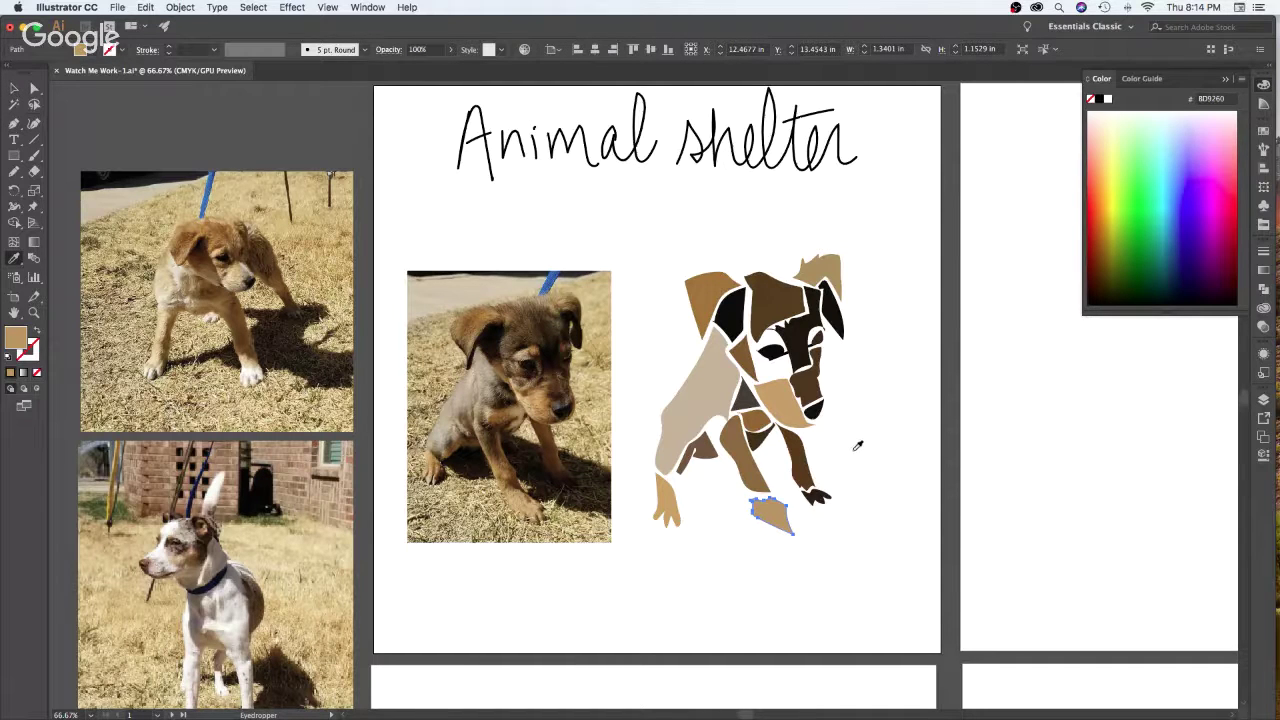
# Redraw the near front paw's edge to form toes and adjust its size beneath the leg
pyautogui.press('b')
pyautogui.moveTo(783, 528); pyautogui.dragTo(758, 498)
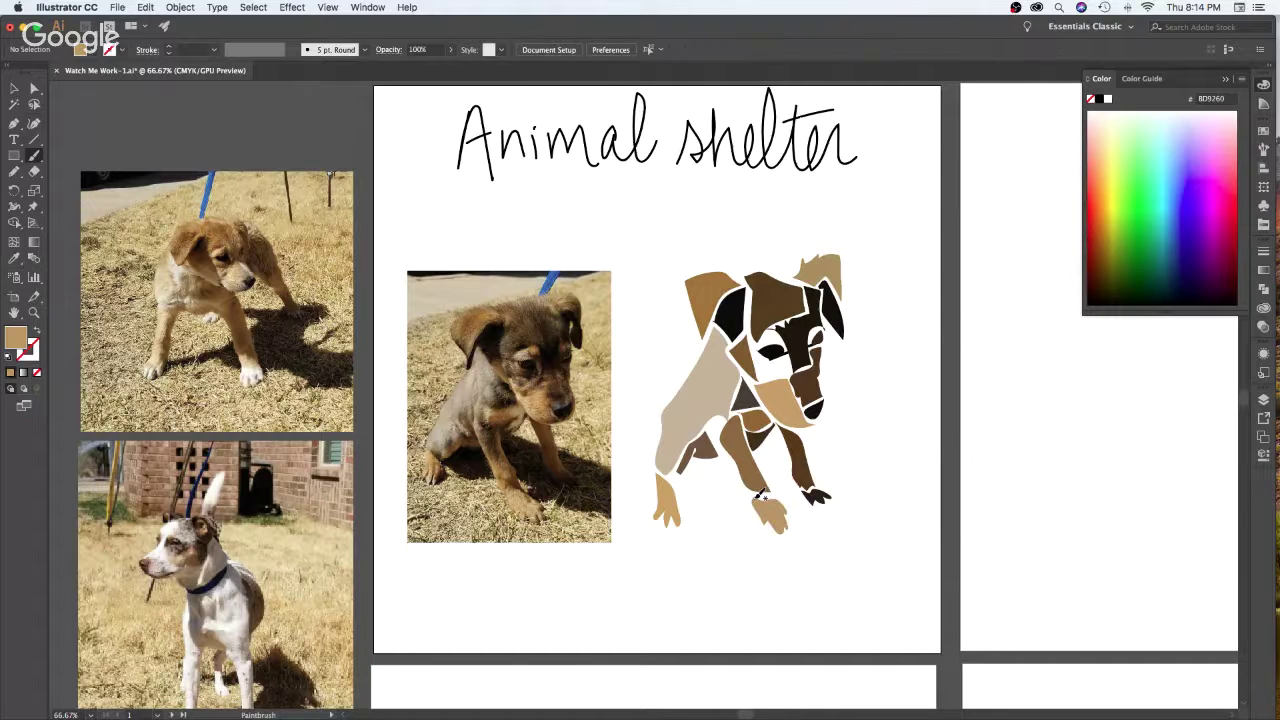
pyautogui.press('v')
pyautogui.click(773, 510)
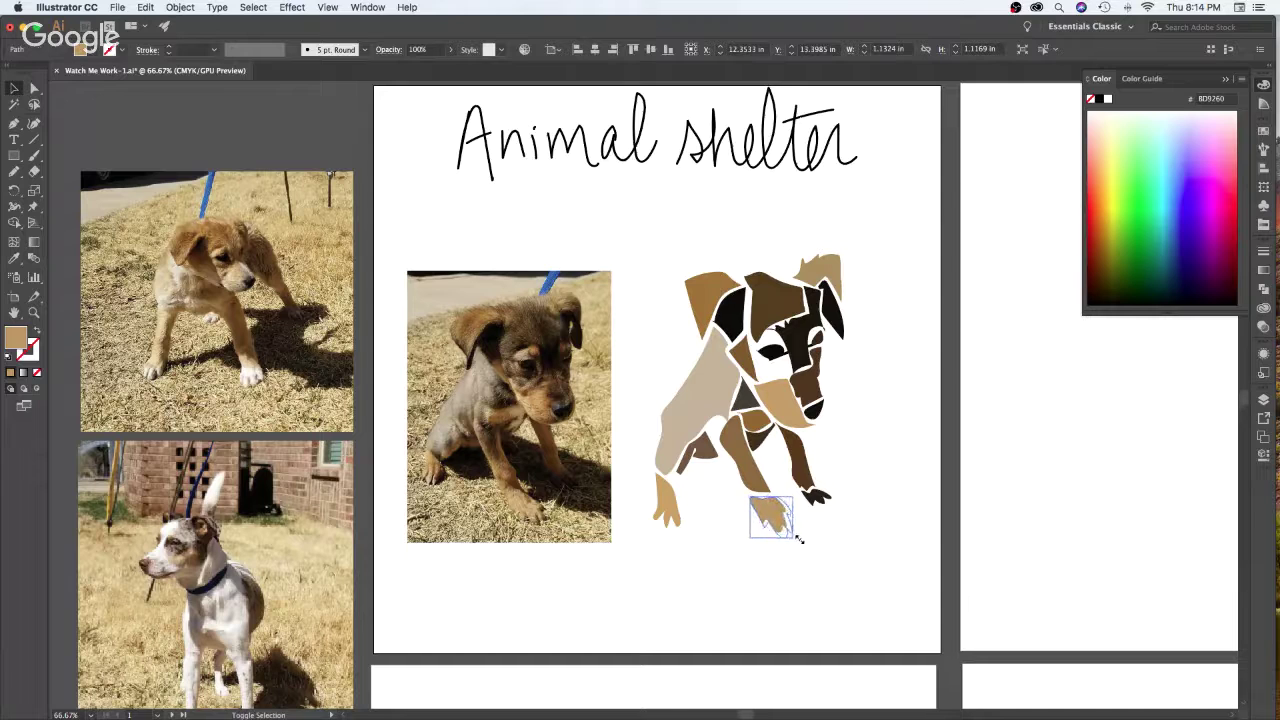
pyautogui.click(866, 450)
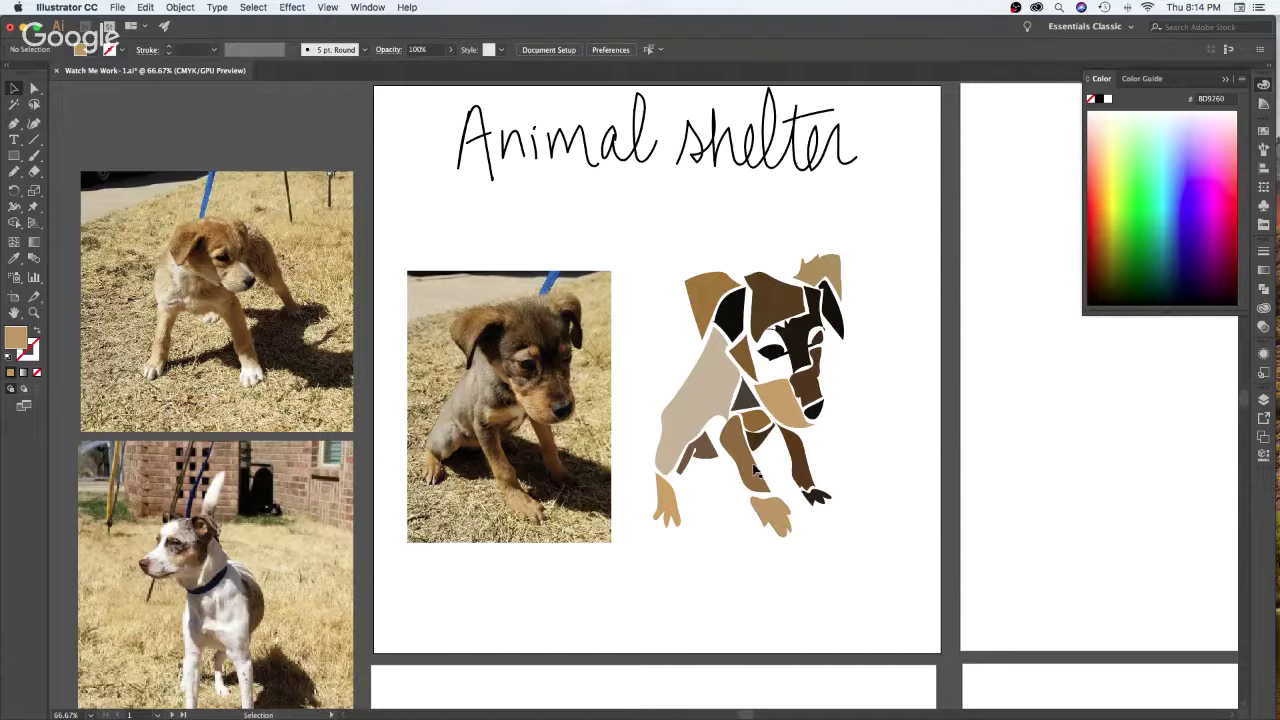
# Enlarge the near front leg slightly to fit between the chest and the paw
pyautogui.click(745, 468)
pyautogui.moveTo(721, 419); pyautogui.dragTo(718, 414)
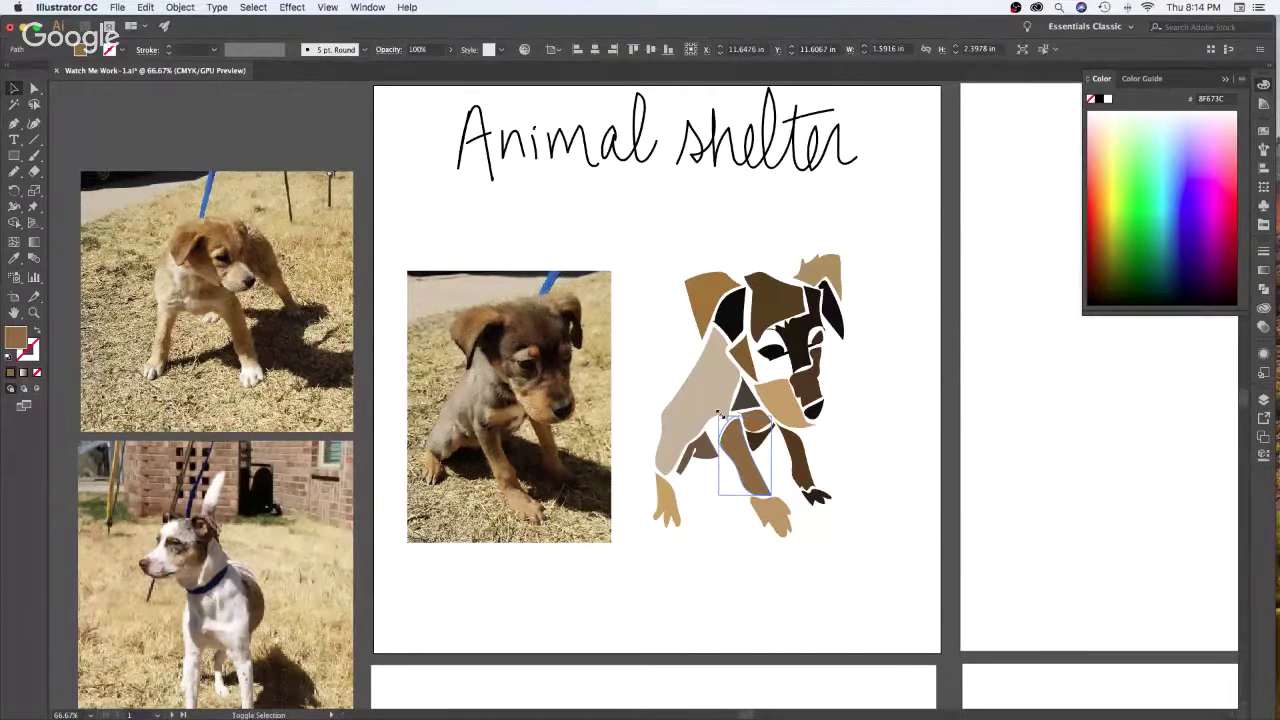
pyautogui.click(929, 371)
# Reshape the lower edge of the beige body with the Pencil tool where it meets the front leg and belly
pyautogui.click(737, 400)
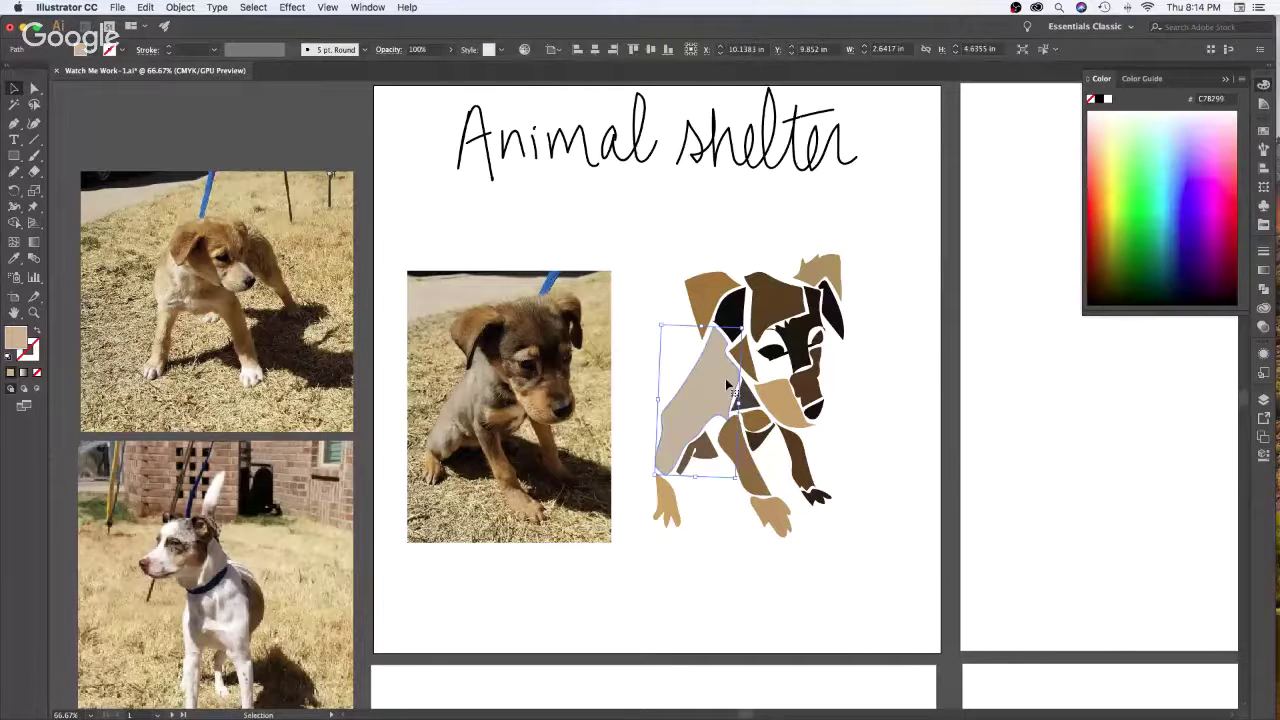
pyautogui.press('n')
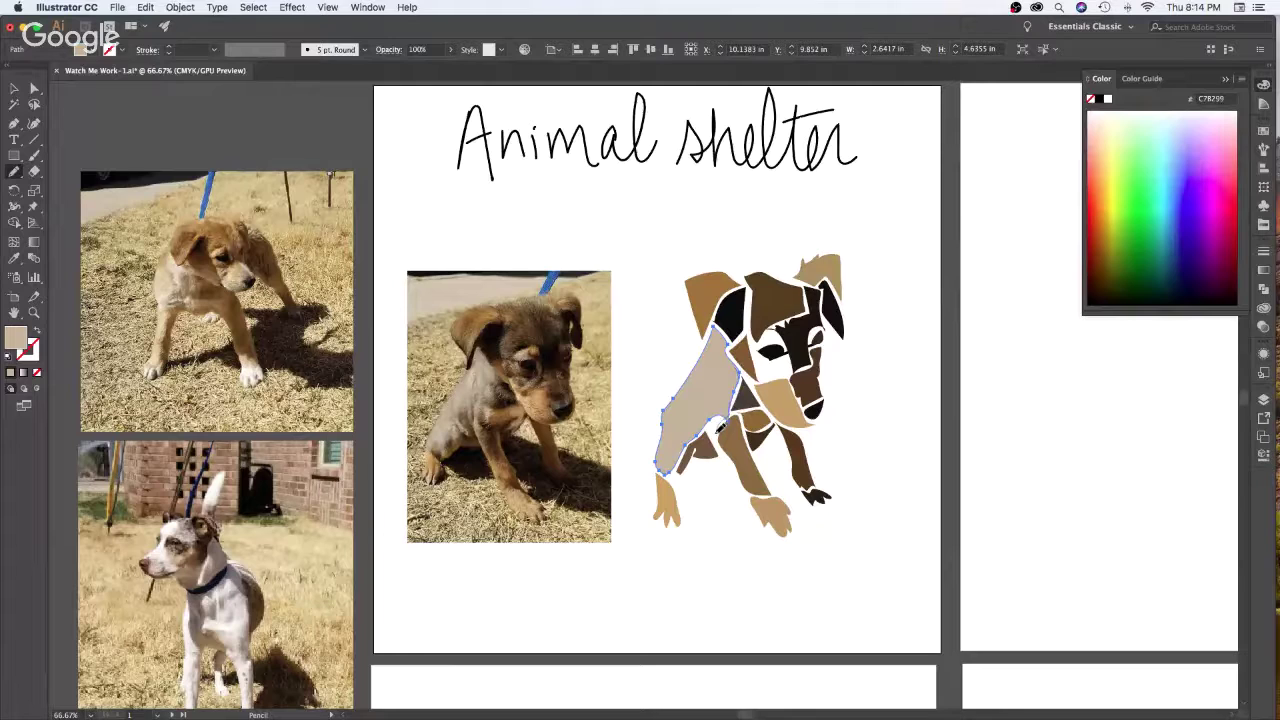
pyautogui.moveTo(720, 428); pyautogui.dragTo(704, 430)
pyautogui.moveTo(720, 338)
pyautogui.mouseDown()
pyautogui.moveTo(678, 394)
pyautogui.moveTo(668, 470)
pyautogui.moveTo(688, 442)
pyautogui.mouseUp()
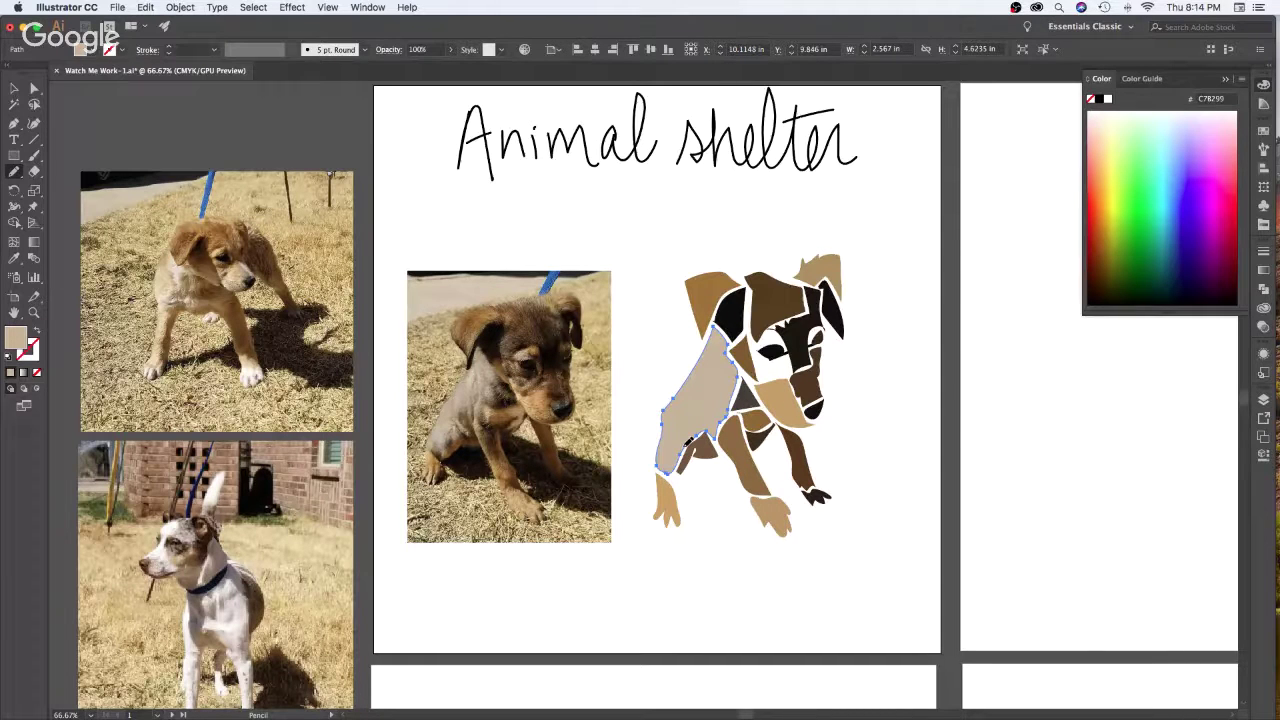
pyautogui.press('v')
pyautogui.click(943, 400)
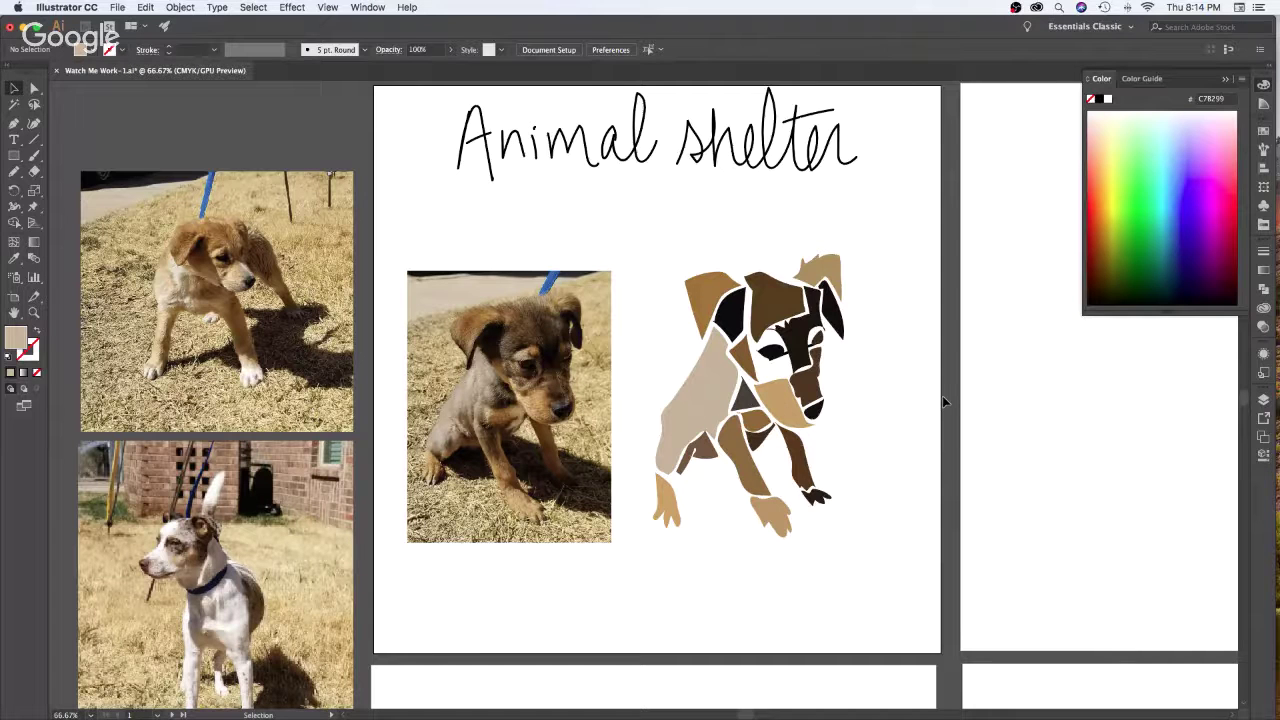
# Redraw the dark brown belly piece with the Pencil tool as a smooth curved wedge under the beige body
pyautogui.click(711, 453)
pyautogui.press('n')
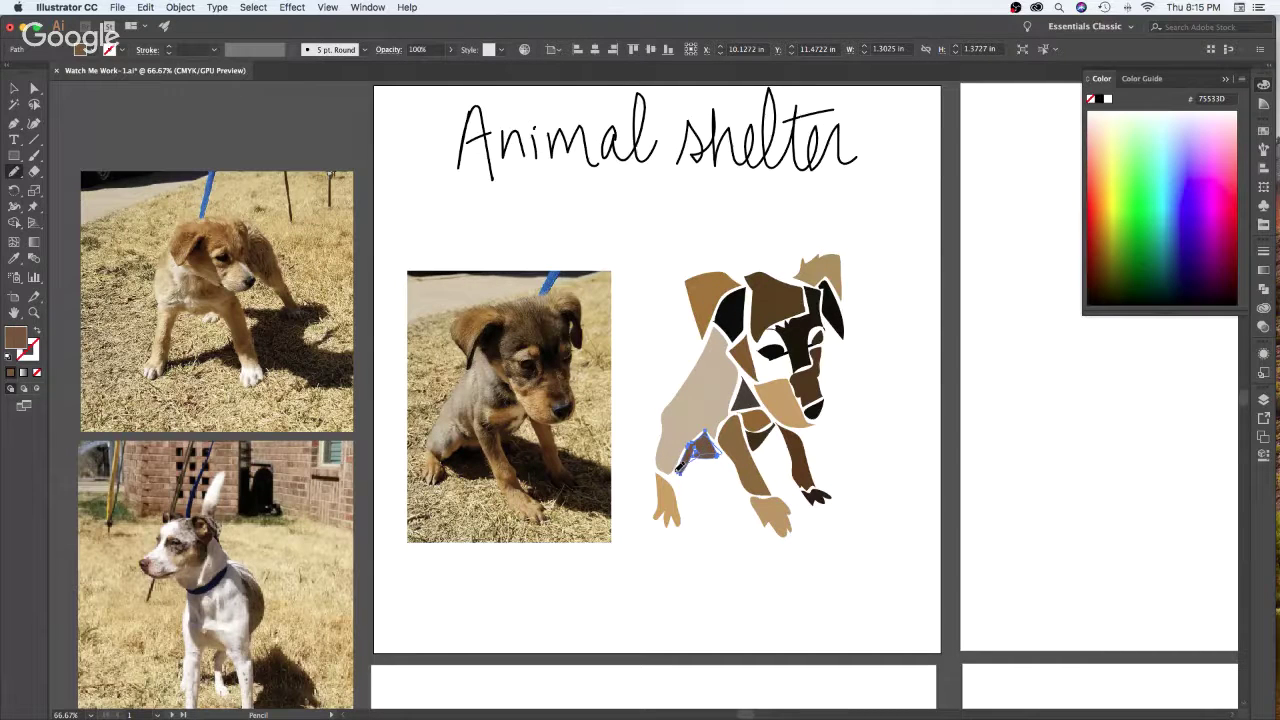
pyautogui.moveTo(679, 470); pyautogui.dragTo(705, 438)
pyautogui.moveTo(686, 456); pyautogui.dragTo(706, 422)
pyautogui.moveTo(678, 472); pyautogui.dragTo(709, 410)
pyautogui.press('v')
pyautogui.click(916, 530)
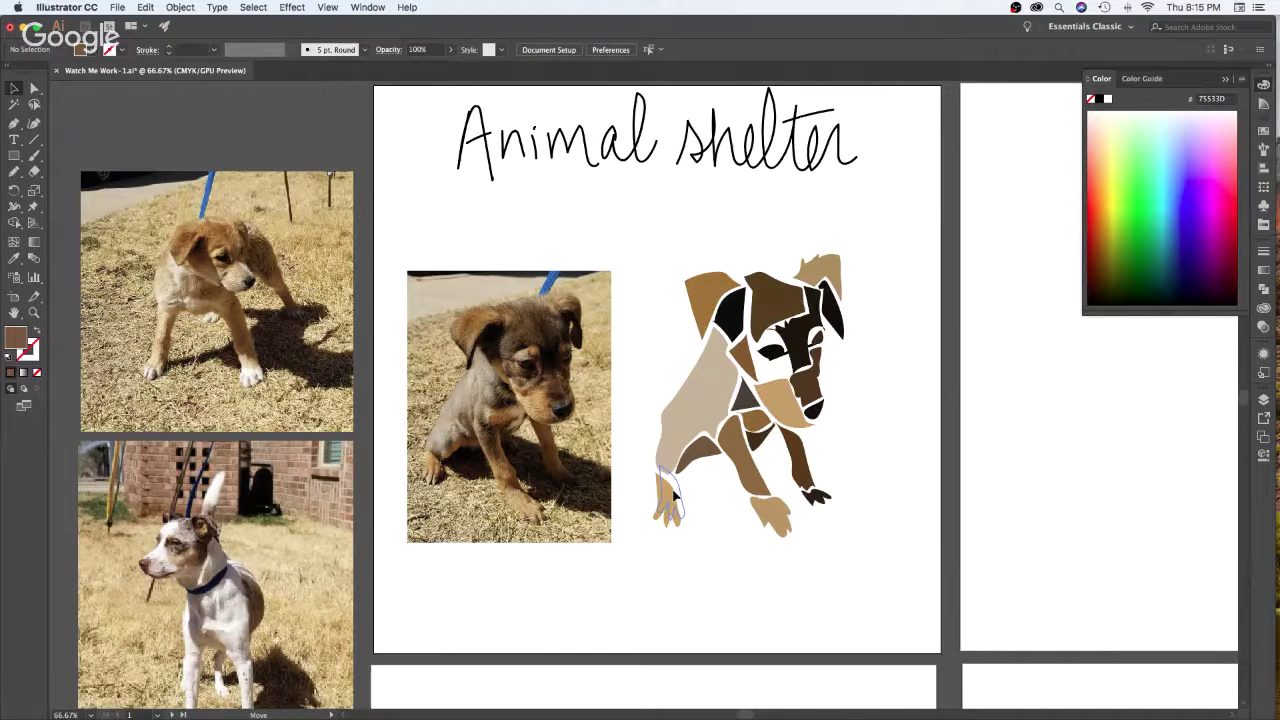
# Move the tan hind paw closer to the body and reshape its edges with the Pencil tool into a shorter paw
pyautogui.click(674, 495)
pyautogui.press('n')
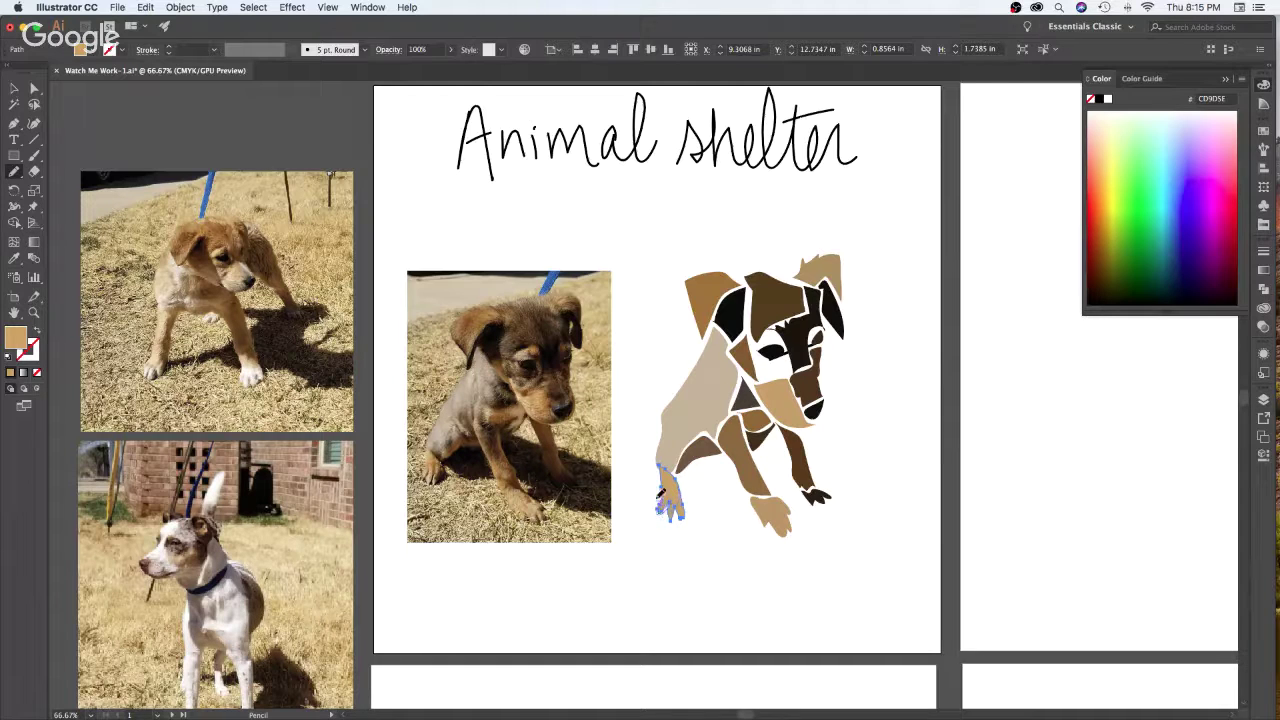
pyautogui.moveTo(661, 485); pyautogui.dragTo(659, 472)
pyautogui.moveTo(667, 468)
pyautogui.mouseDown()
pyautogui.moveTo(677, 479)
pyautogui.moveTo(657, 466)
pyautogui.moveTo(664, 484)
pyautogui.mouseUp()
pyautogui.press('v')
pyautogui.click(928, 448)
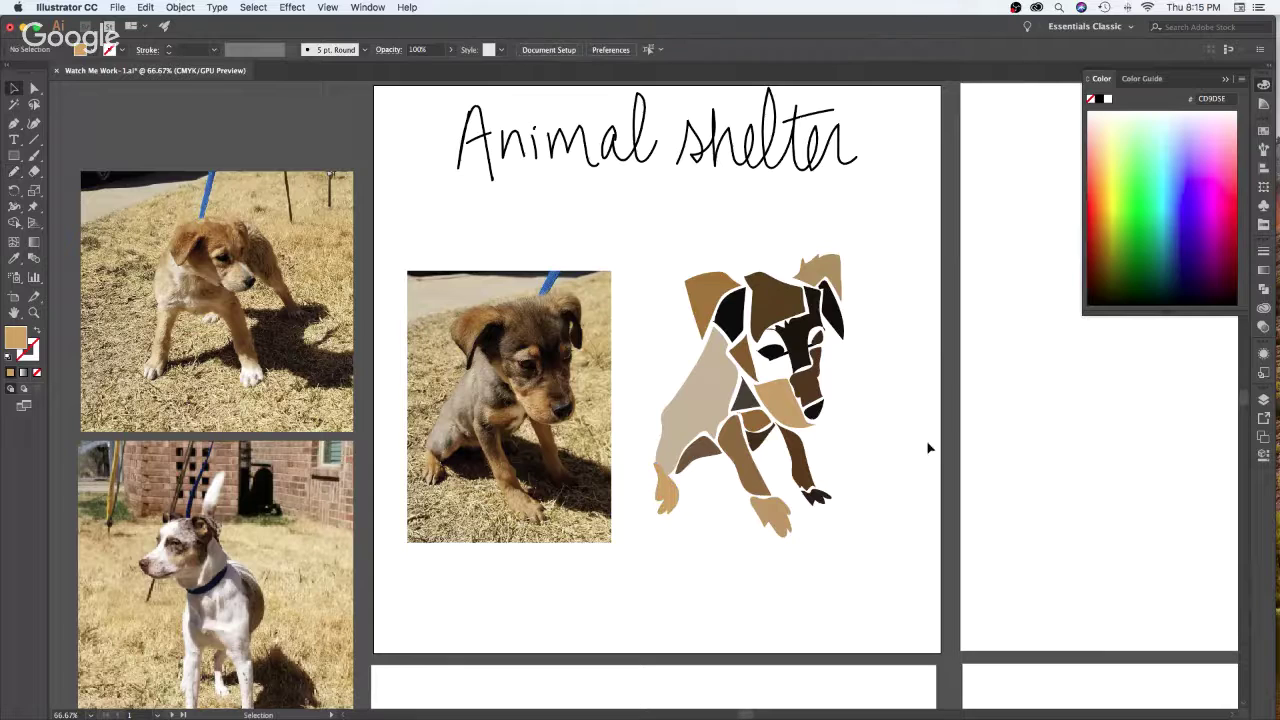
# Trim the lower end of the beige body with the Pencil tool to leave a gap above the hind paw
pyautogui.click(701, 405)
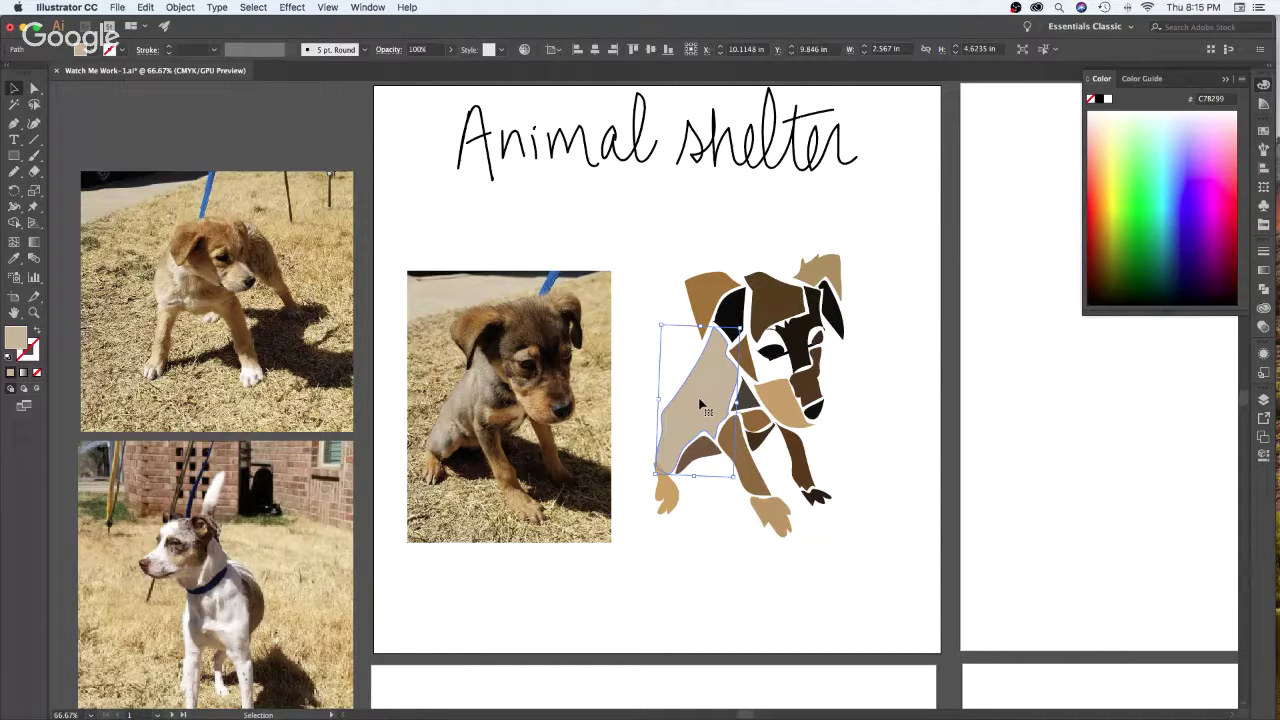
pyautogui.press('n')
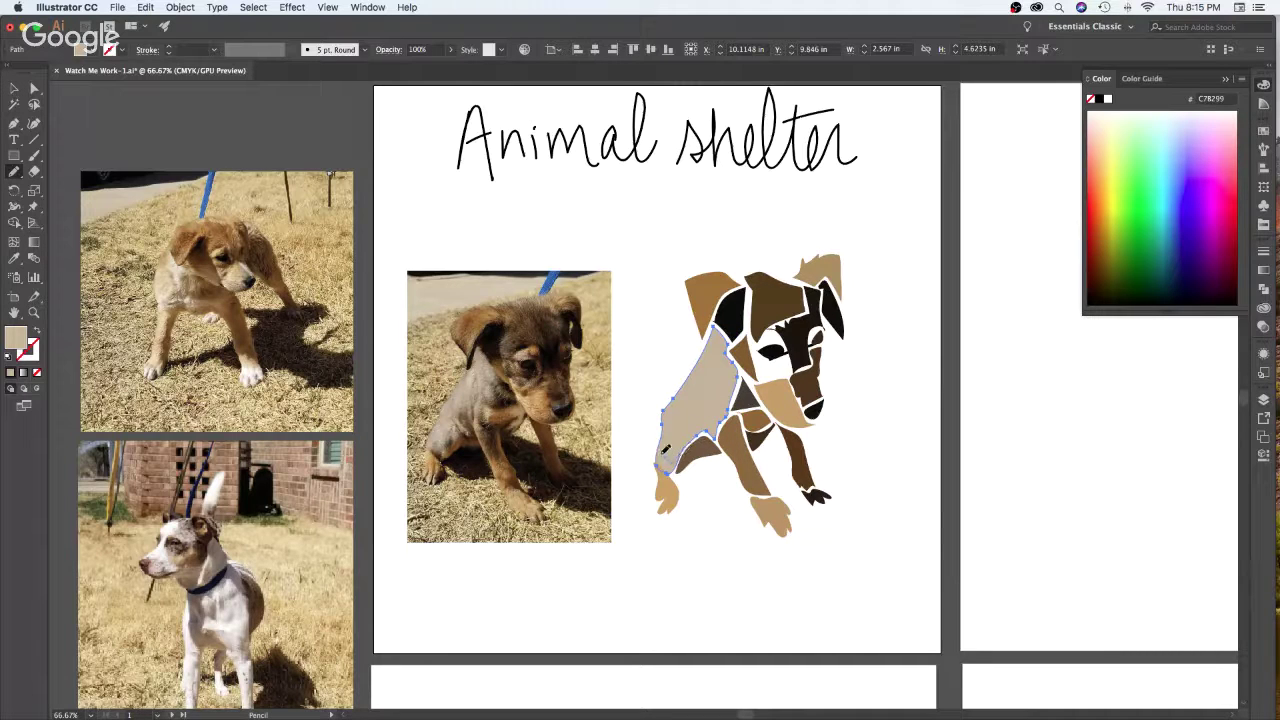
pyautogui.moveTo(660, 446); pyautogui.dragTo(666, 413)
pyautogui.press('v')
pyautogui.click(975, 459)
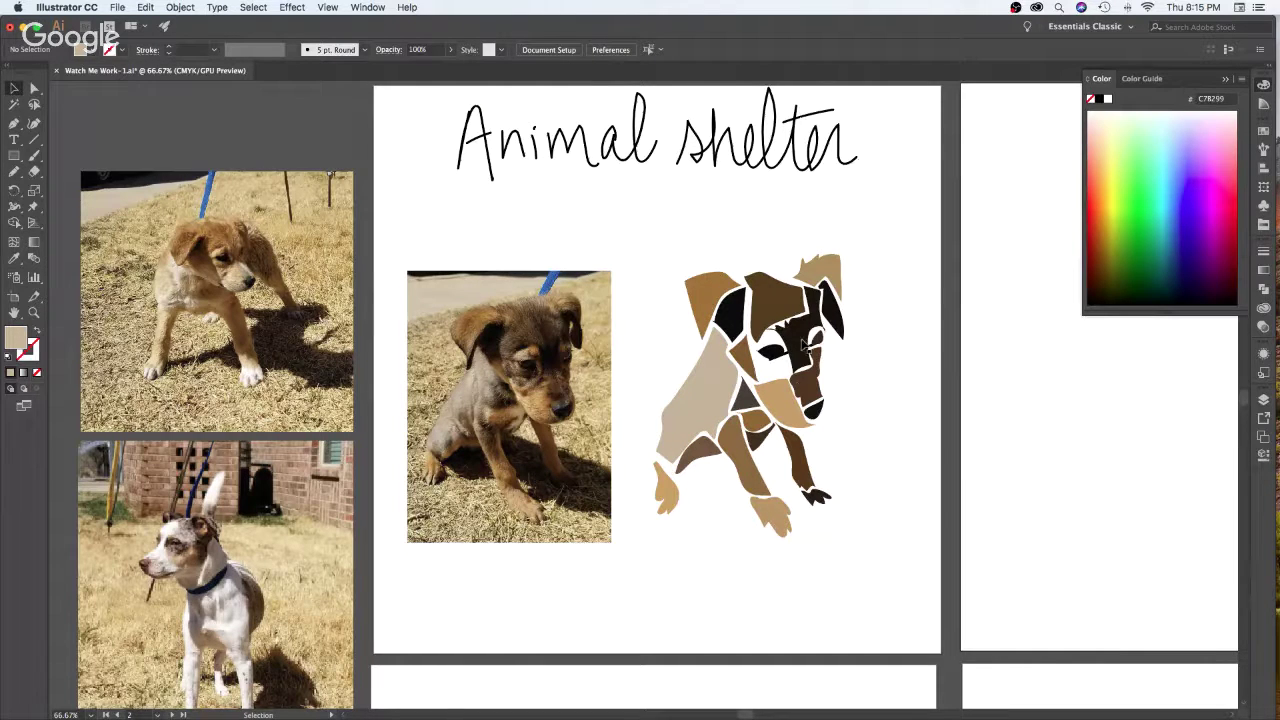
pyautogui.click(915, 367)
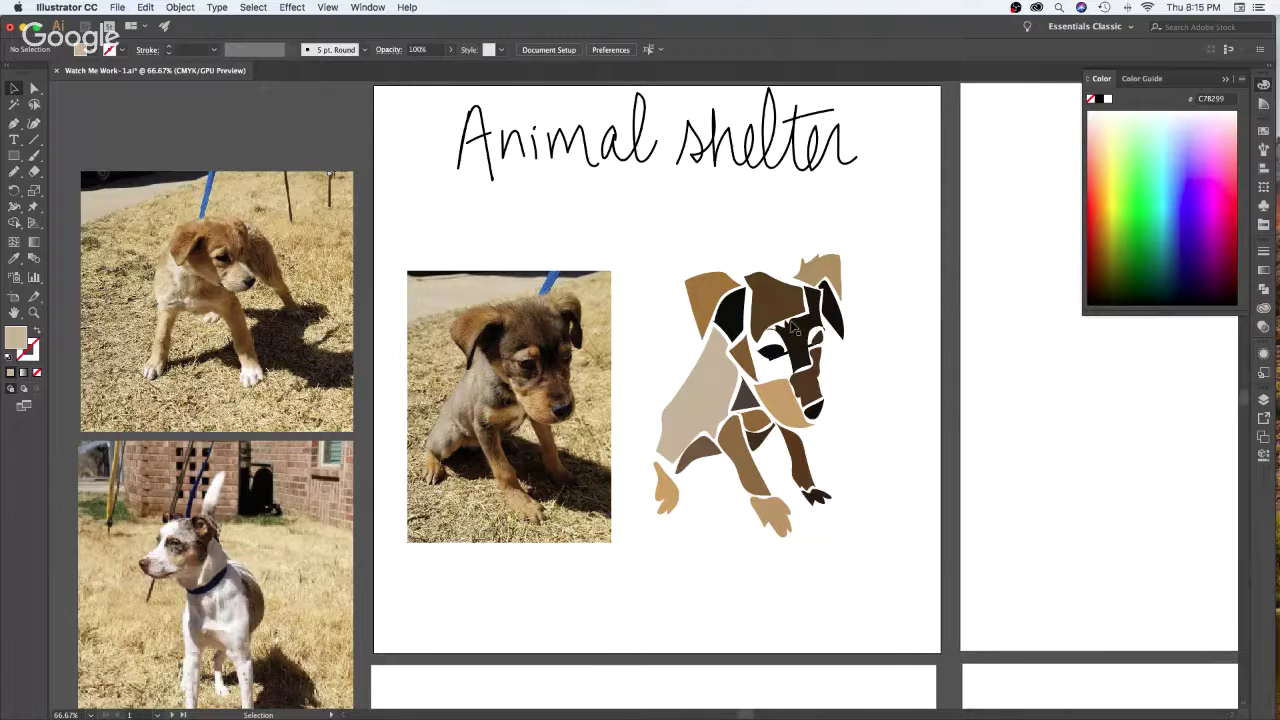
# Extend the dark brown forehead patch down around the near eye and redraw its upper edge with the Pencil tool
pyautogui.click(807, 390)
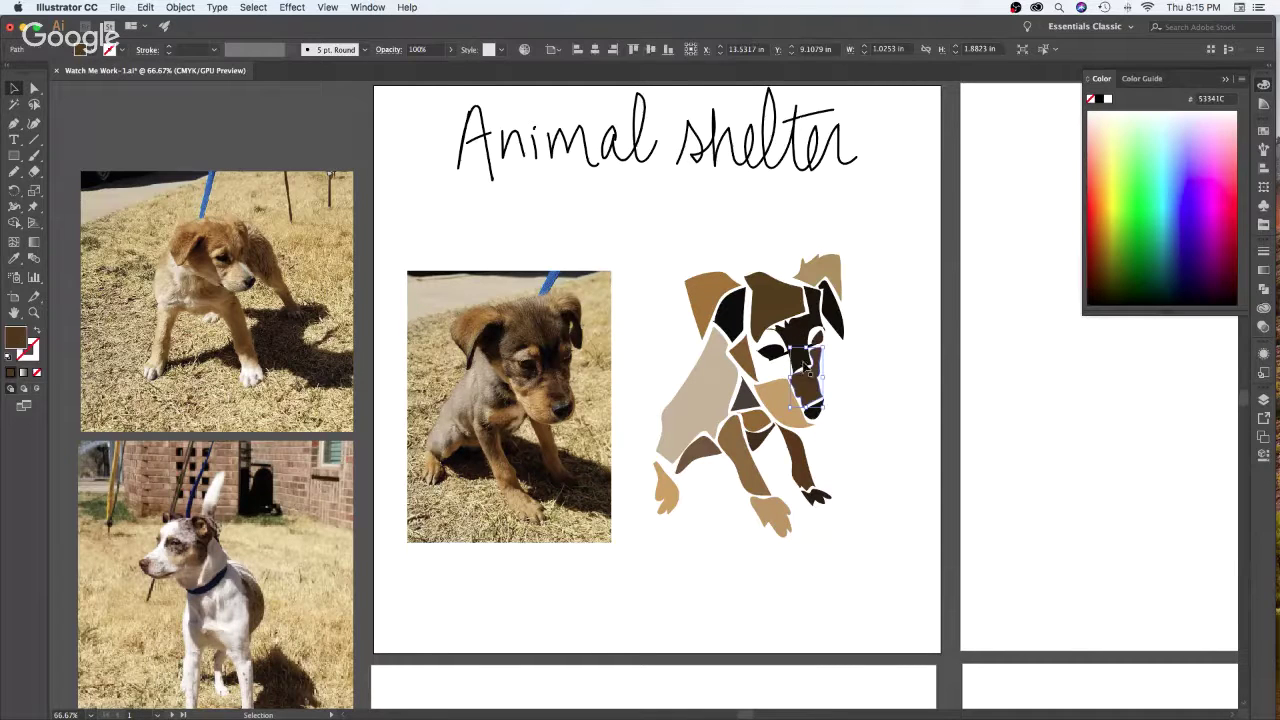
pyautogui.click(770, 314)
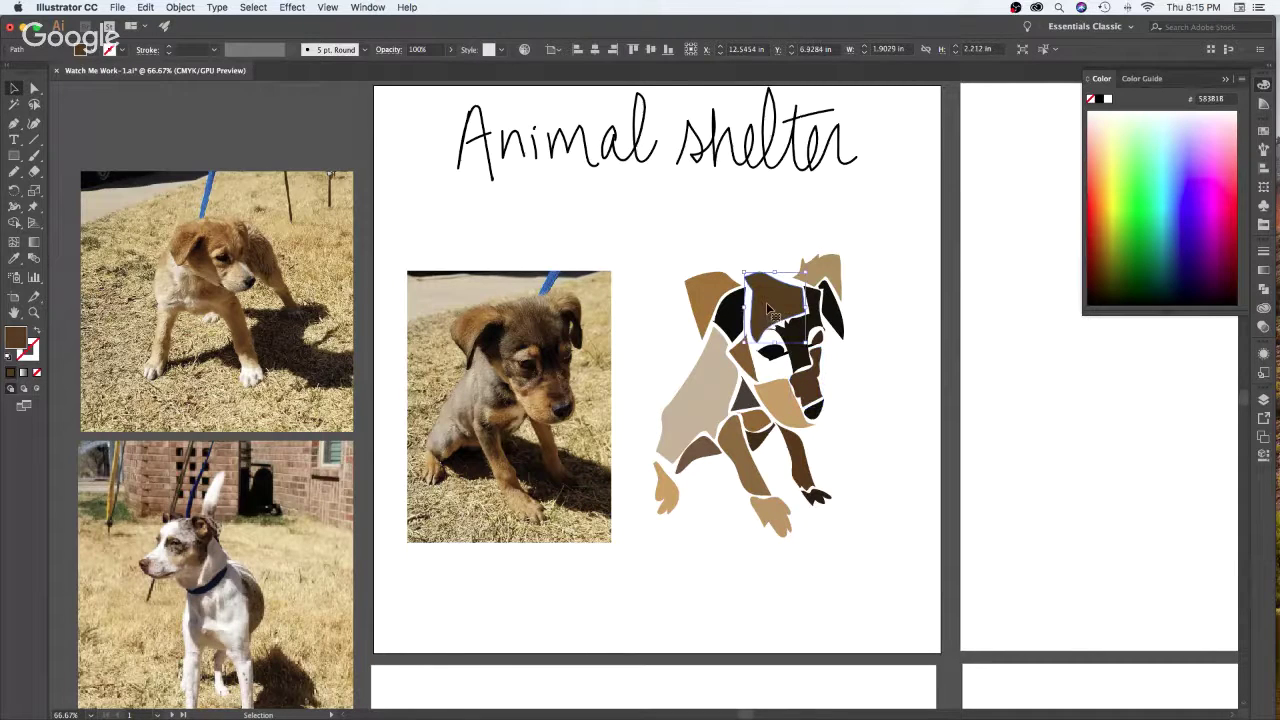
pyautogui.press('n')
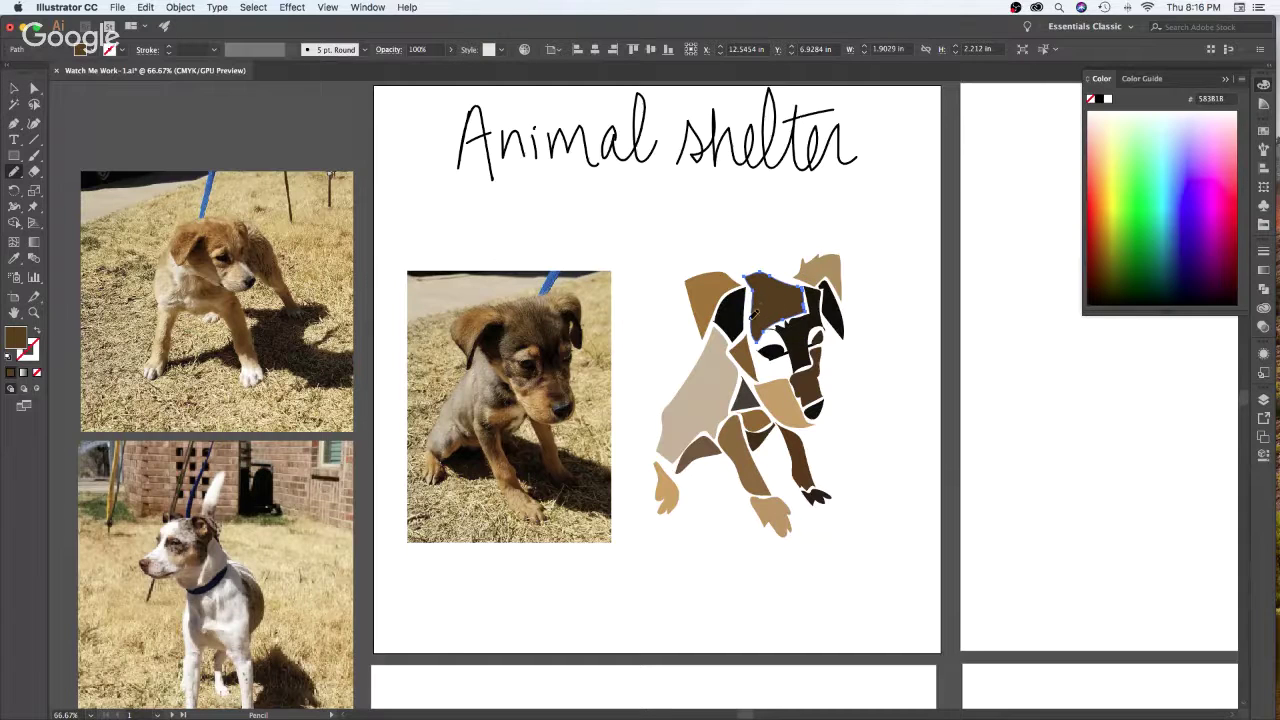
pyautogui.moveTo(752, 310)
pyautogui.mouseDown()
pyautogui.moveTo(764, 366)
pyautogui.moveTo(783, 368)
pyautogui.moveTo(794, 352)
pyautogui.moveTo(770, 361)
pyautogui.moveTo(760, 335)
pyautogui.mouseUp()
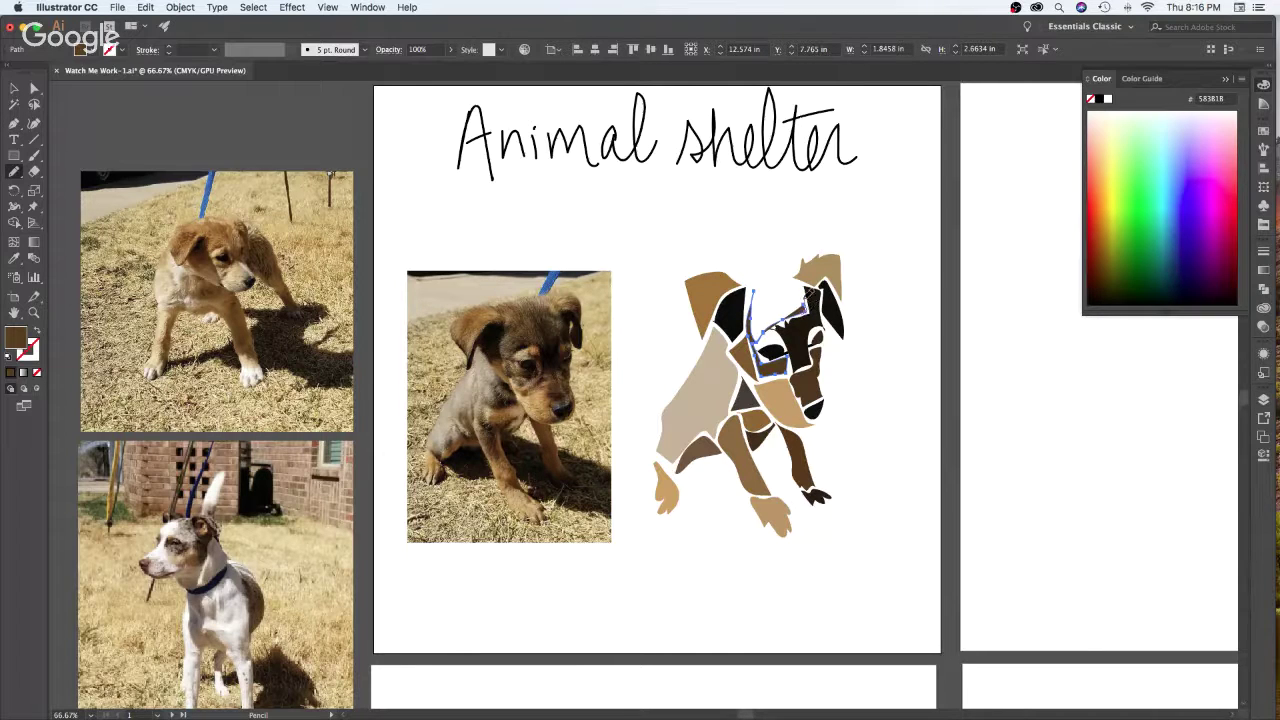
pyautogui.moveTo(805, 283)
pyautogui.mouseDown()
pyautogui.moveTo(762, 271)
pyautogui.moveTo(755, 296)
pyautogui.moveTo(755, 366)
pyautogui.moveTo(788, 370)
pyautogui.moveTo(762, 342)
pyautogui.moveTo(768, 327)
pyautogui.mouseUp()
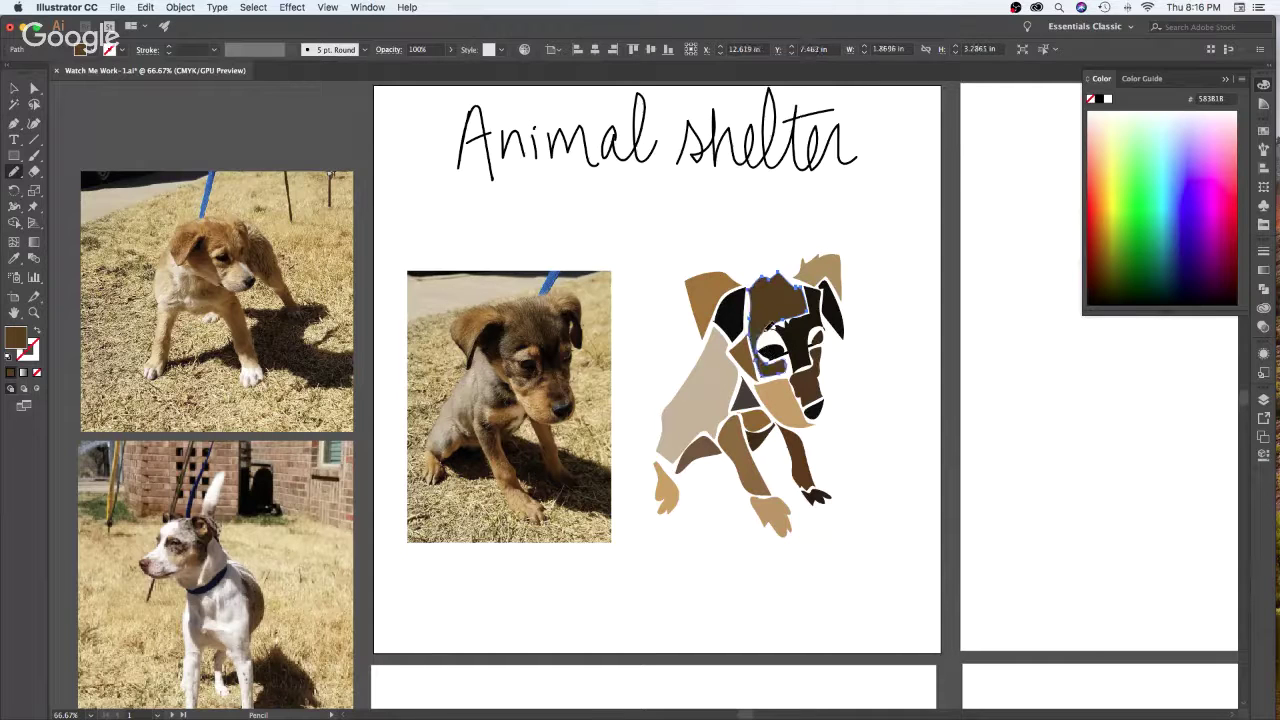
pyautogui.press('v')
pyautogui.click(934, 403)
# Scale down the black inner ear piece and adjust the brown outer ear beside it
pyautogui.click(740, 312)
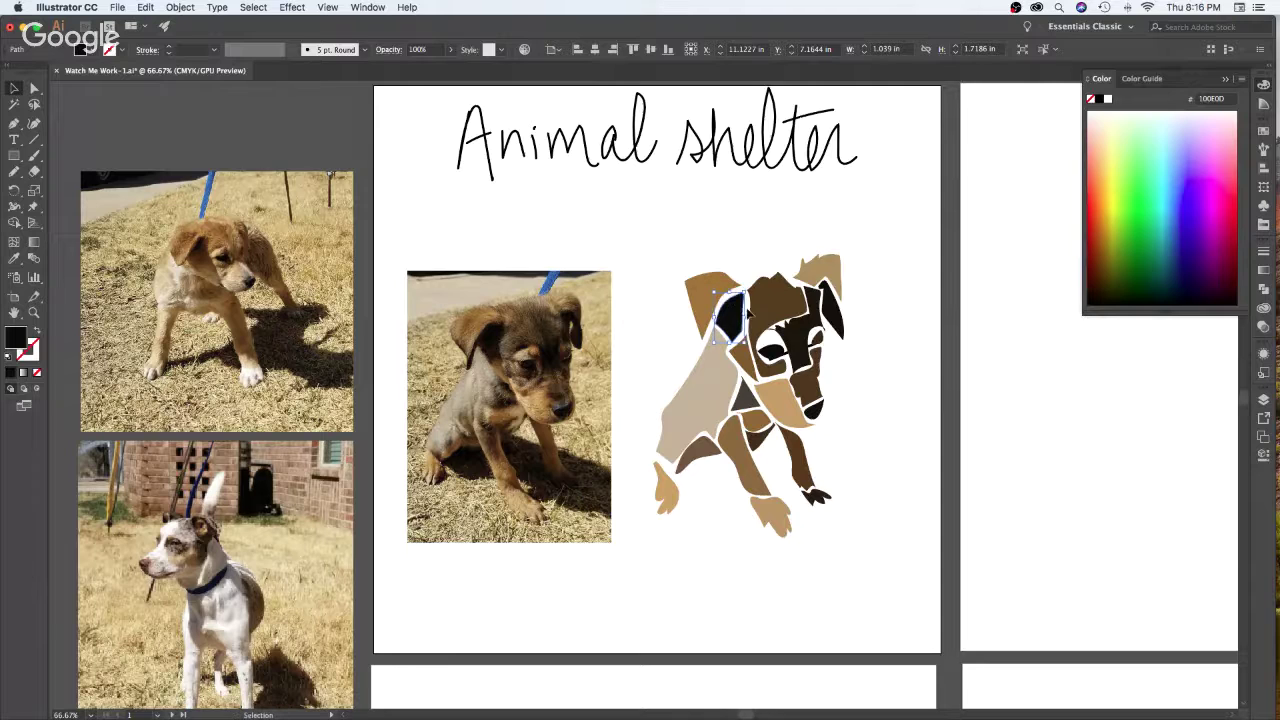
pyautogui.moveTo(748, 313); pyautogui.dragTo(740, 322)
pyautogui.moveTo(740, 325); pyautogui.dragTo(942, 327)
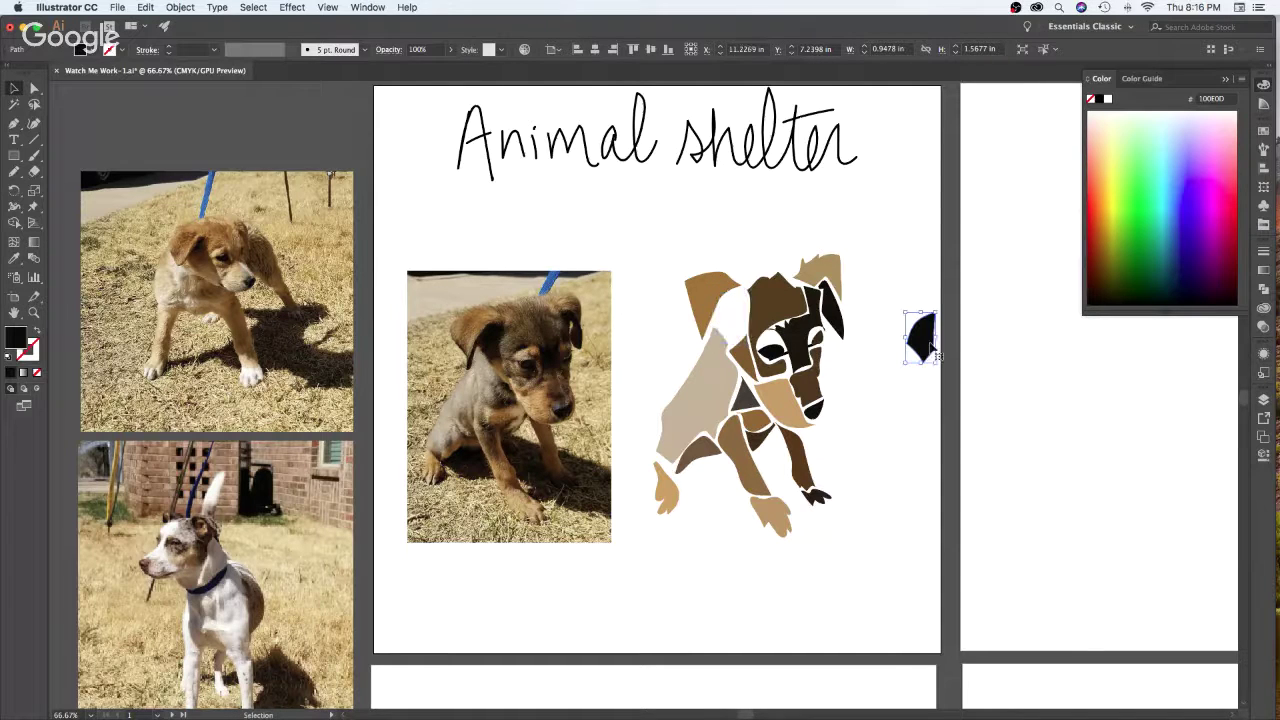
pyautogui.click(942, 327)
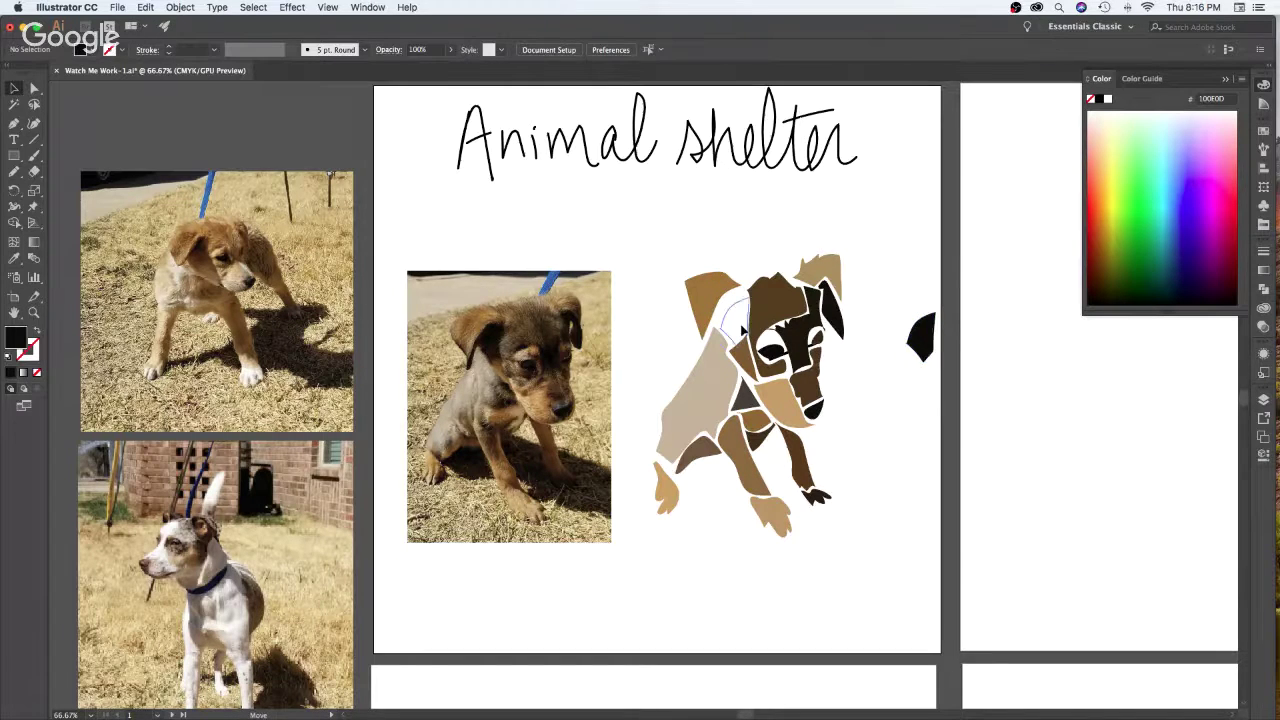
pyautogui.press('cmd+z')
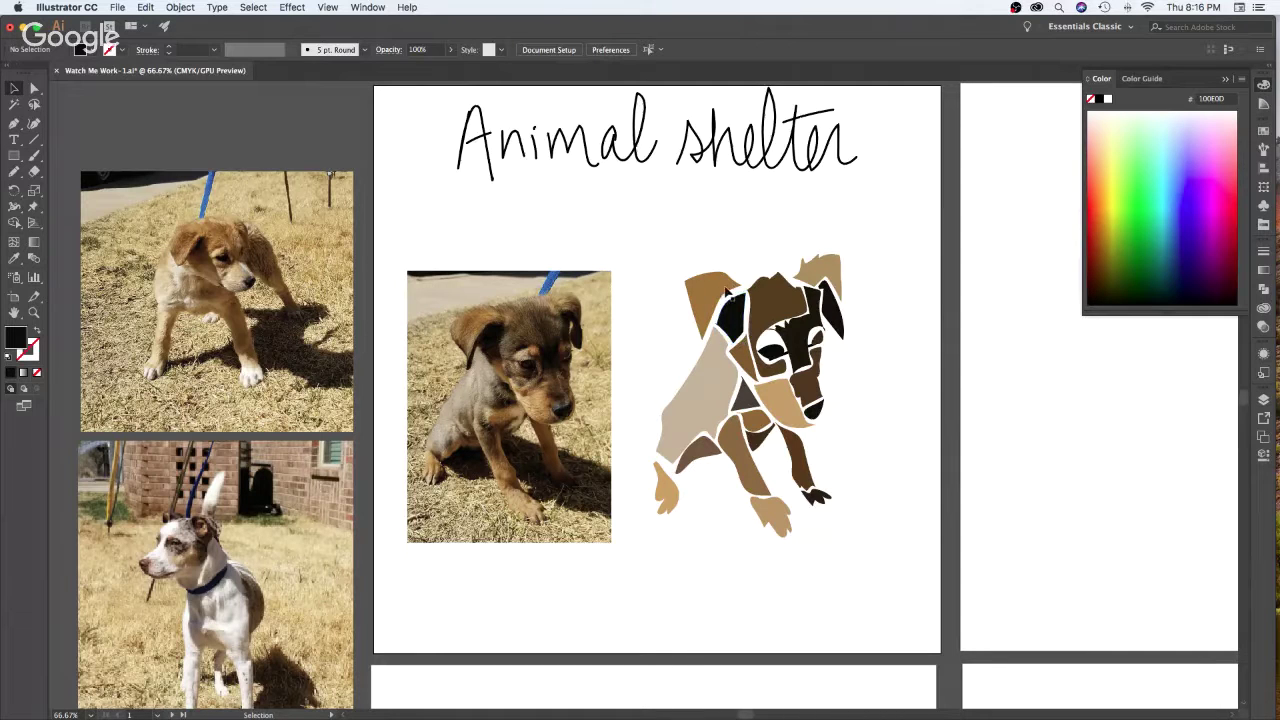
pyautogui.moveTo(730, 293); pyautogui.dragTo(732, 297)
pyautogui.click(977, 302)
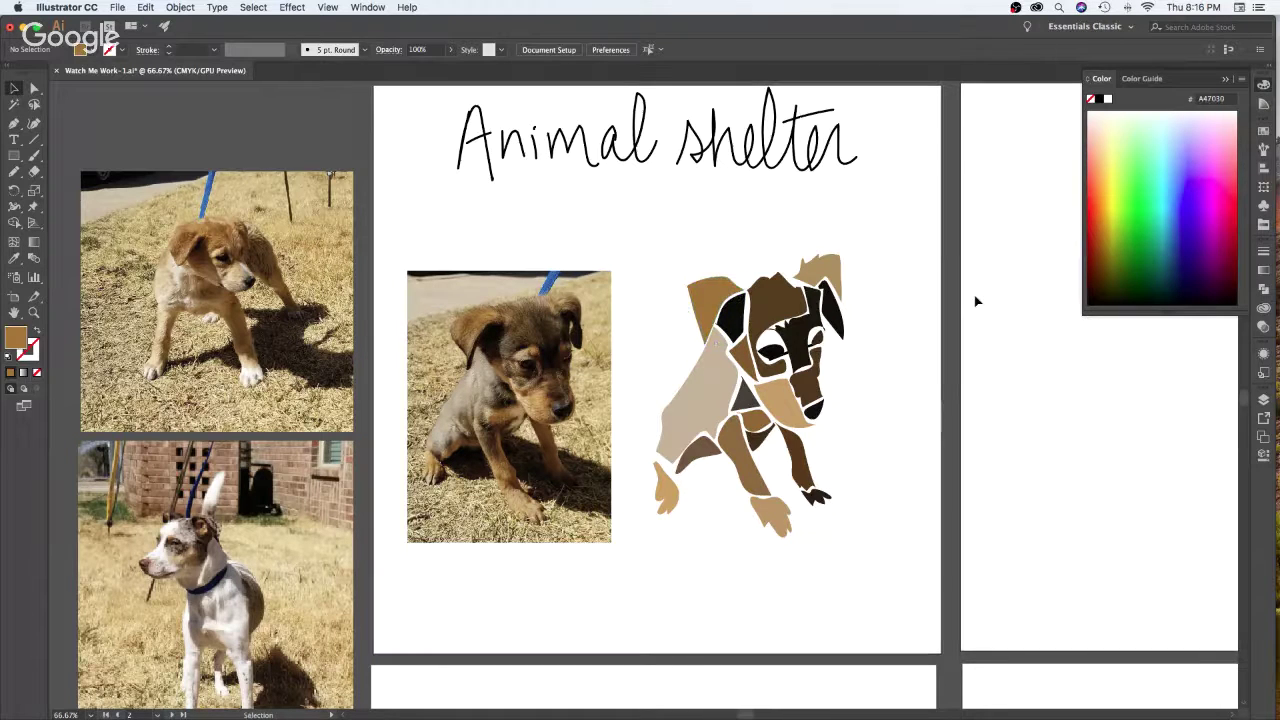
# Slim the beige body by redrawing its back edge and neck tip with the Pencil tool
pyautogui.click(724, 350)
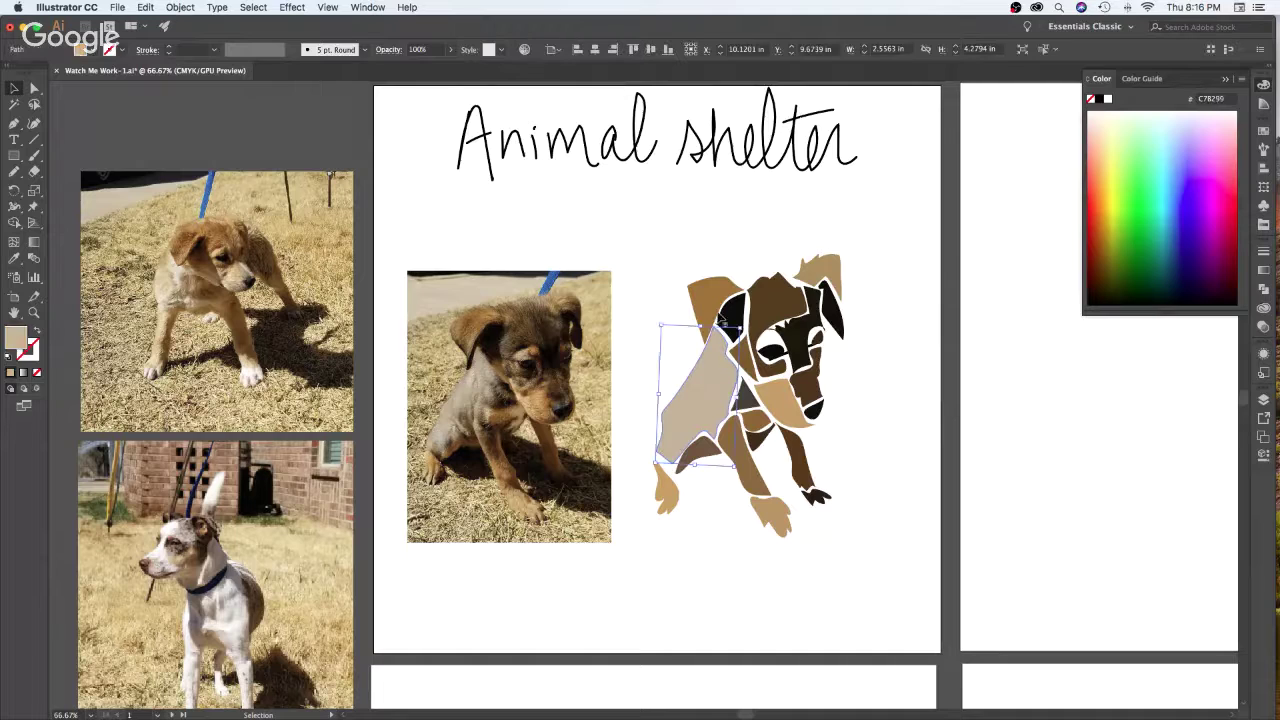
pyautogui.press('n')
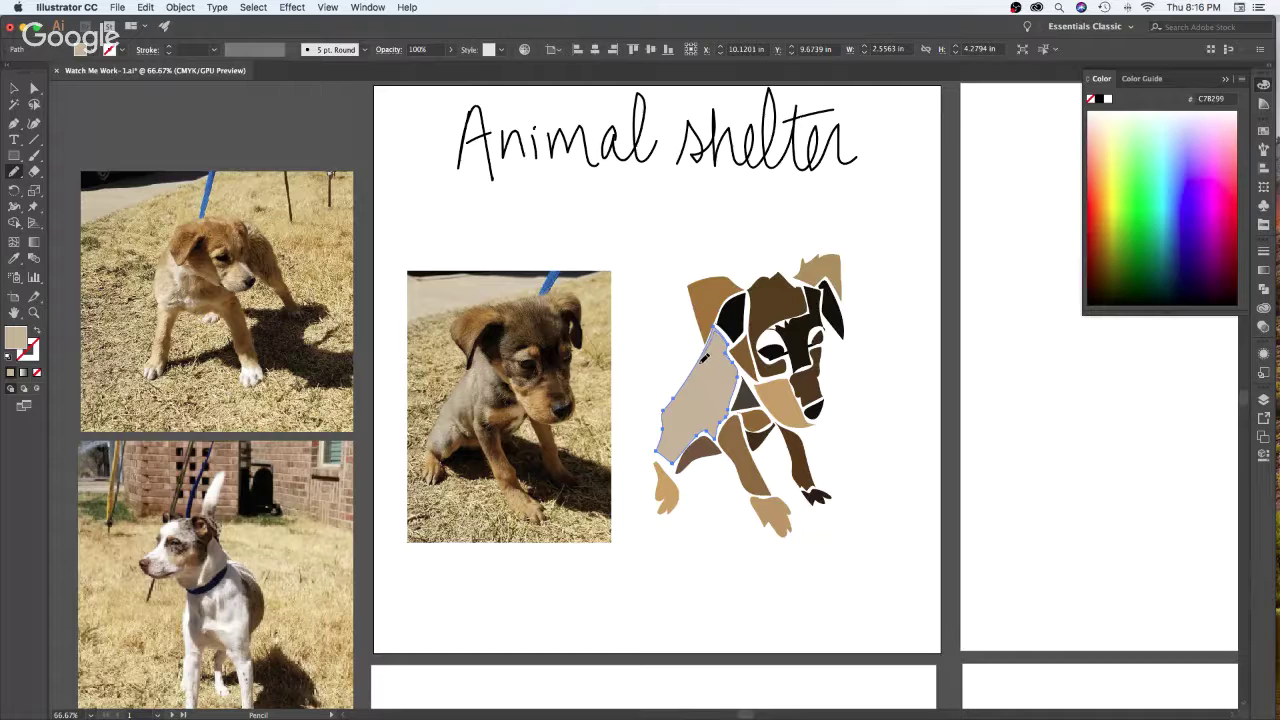
pyautogui.moveTo(687, 390)
pyautogui.mouseDown()
pyautogui.moveTo(671, 448)
pyautogui.moveTo(690, 444)
pyautogui.mouseUp()
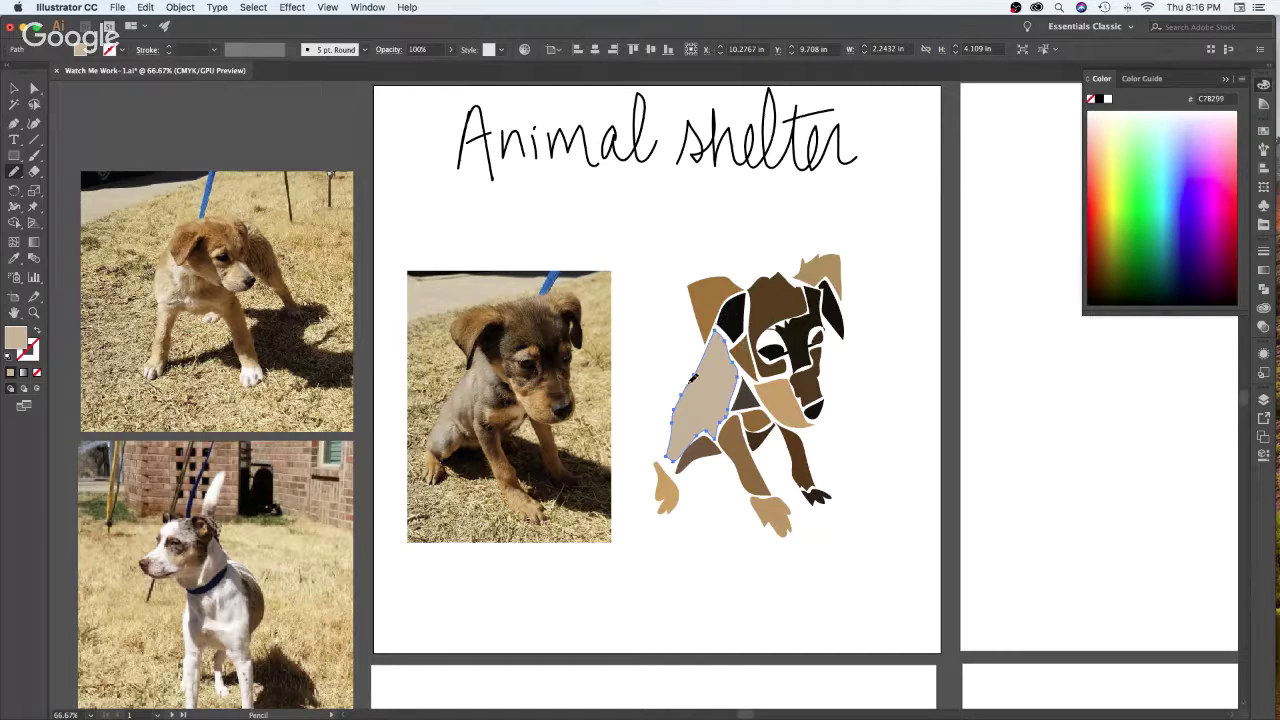
pyautogui.moveTo(712, 347); pyautogui.dragTo(732, 337)
pyautogui.press('v')
pyautogui.click(930, 365)
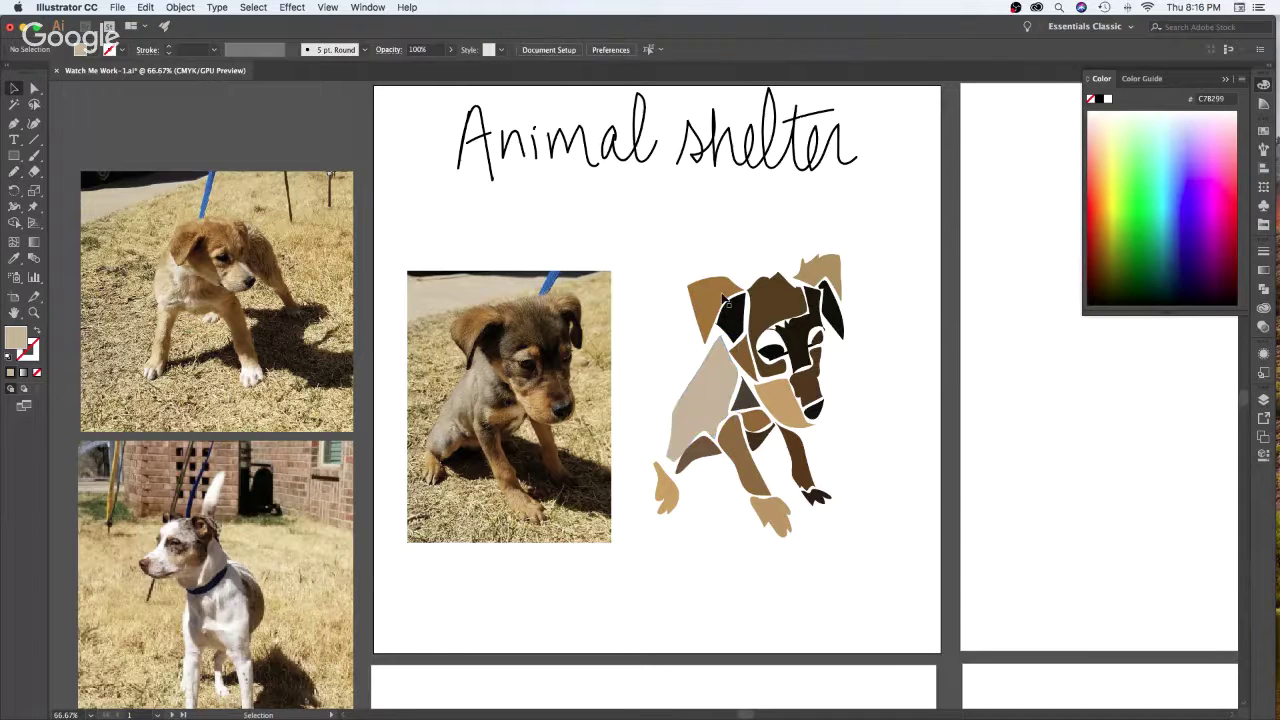
# Scale down the brown and black near ear pieces together and slightly reduce the height of the forehead patch
pyautogui.click(690, 281)
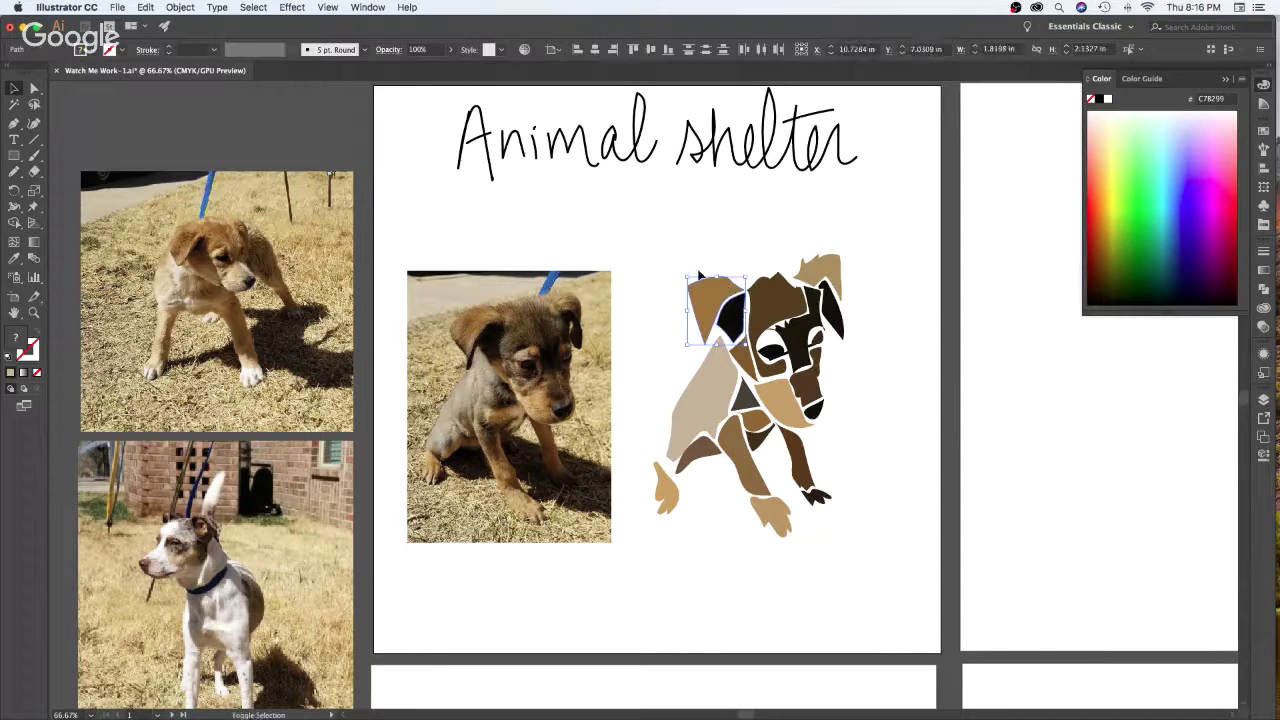
pyautogui.click(917, 343)
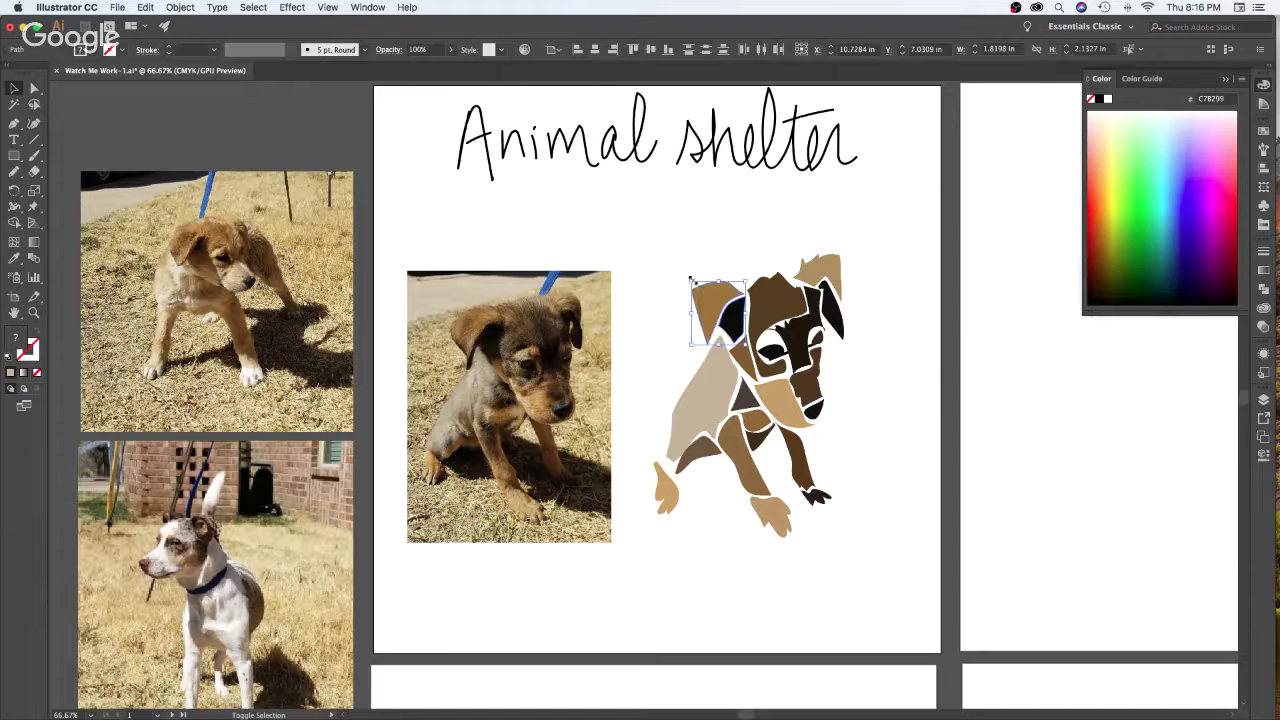
pyautogui.click(783, 298)
pyautogui.moveTo(778, 272); pyautogui.dragTo(778, 276)
pyautogui.click(931, 343)
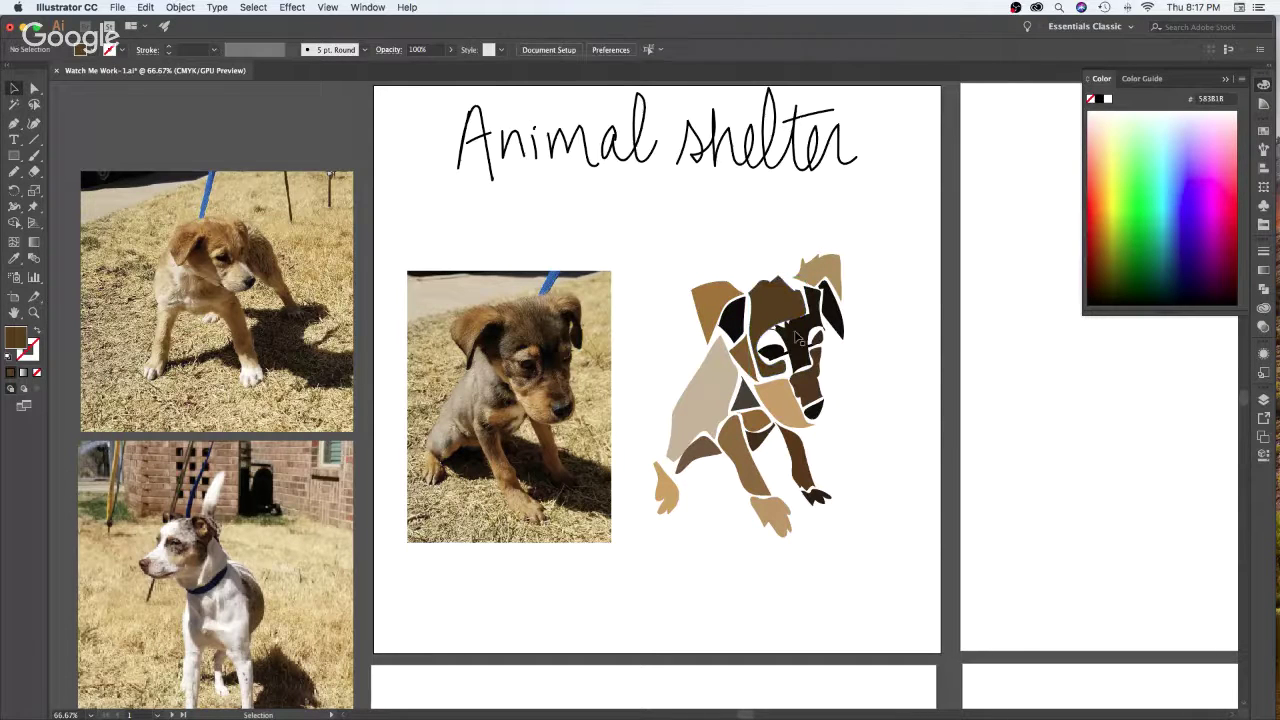
# Move the far ear's tan and black pieces down slightly together
pyautogui.click(799, 325)
pyautogui.click(836, 345)
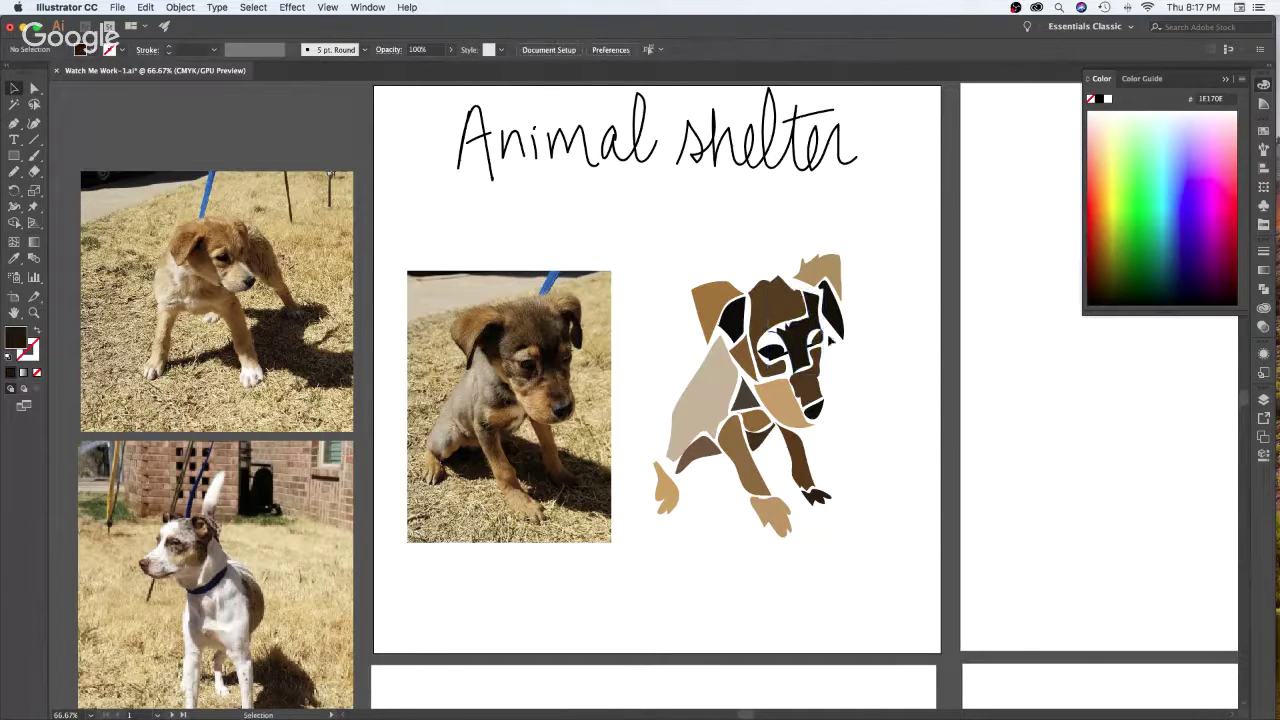
pyautogui.click(831, 303)
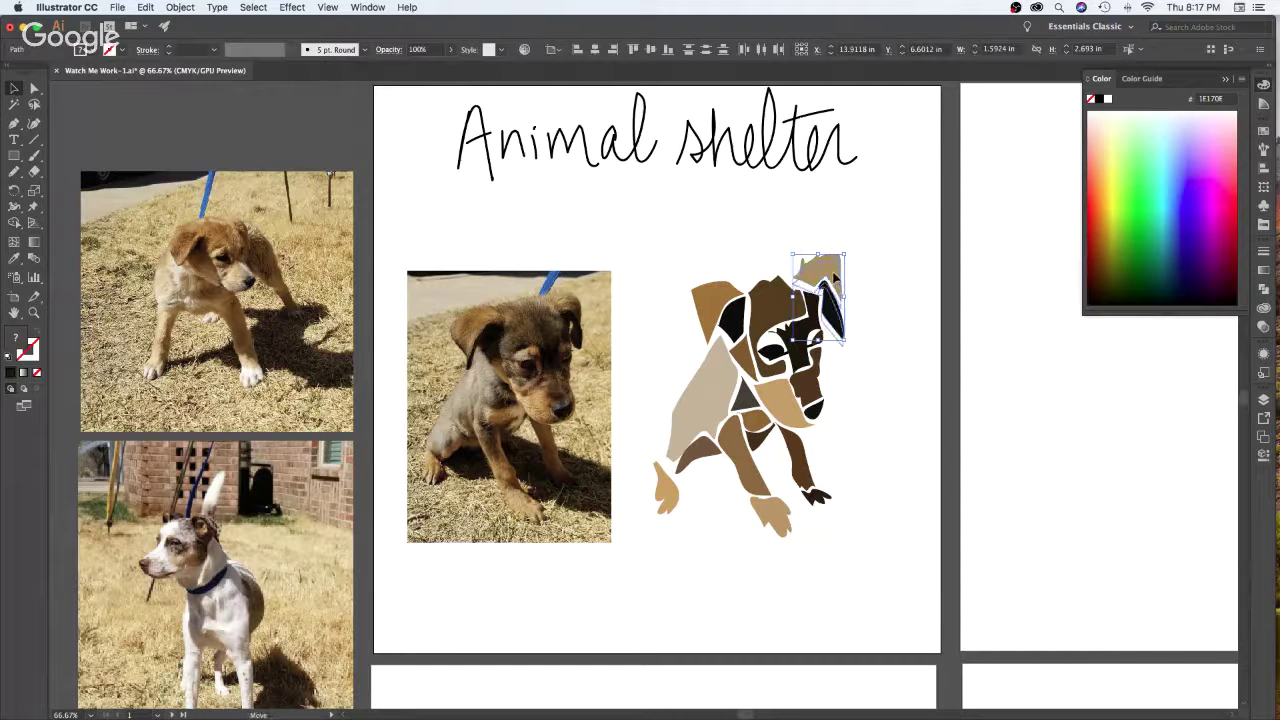
pyautogui.click(910, 272)
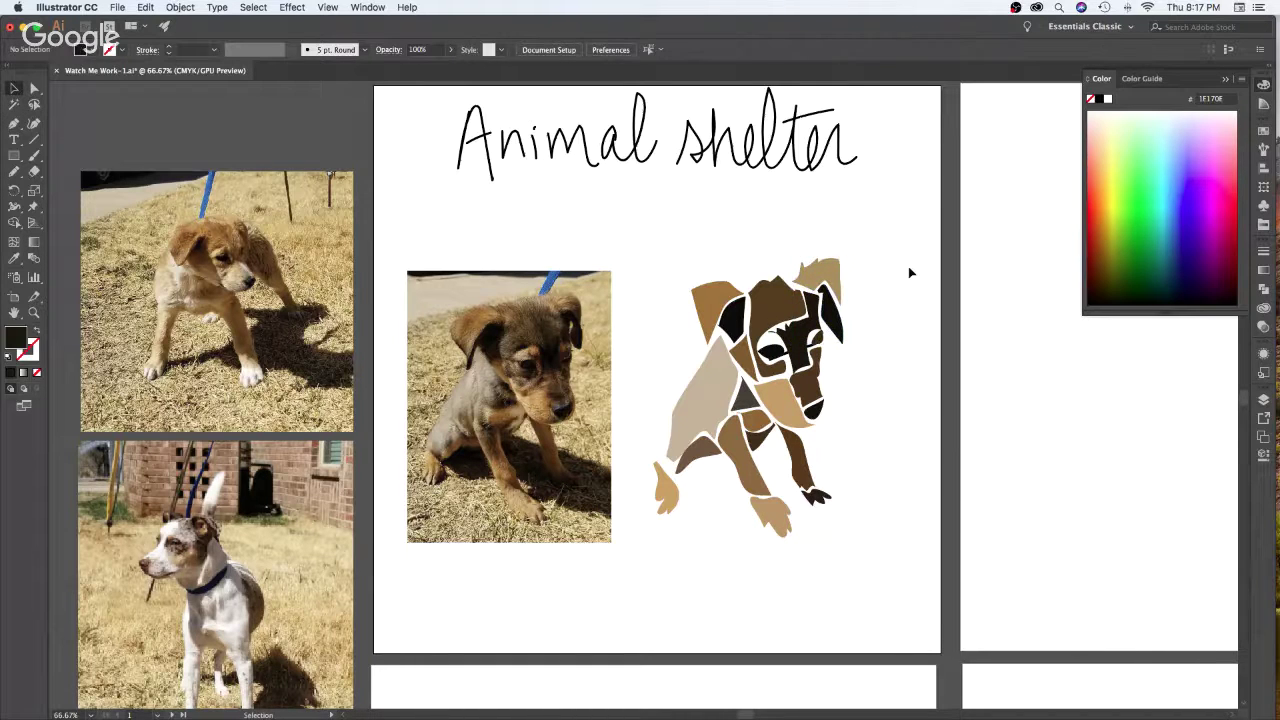
pyautogui.click(768, 422)
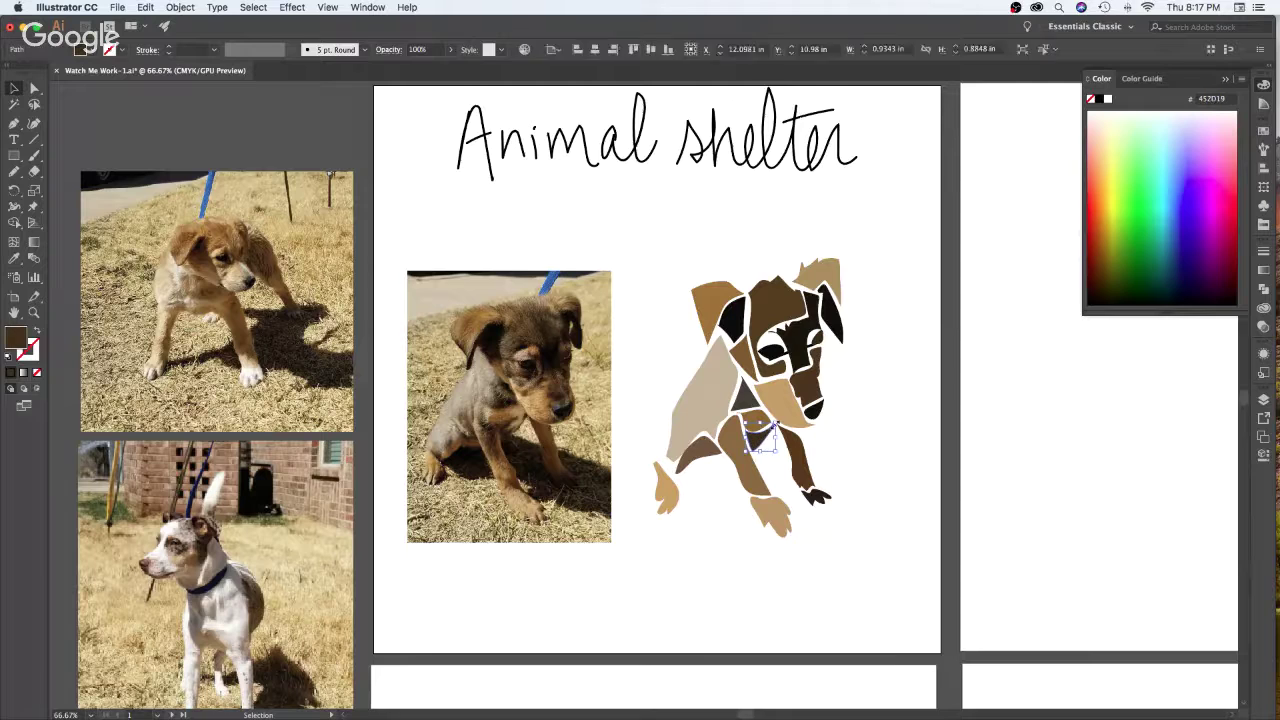
pyautogui.click(880, 376)
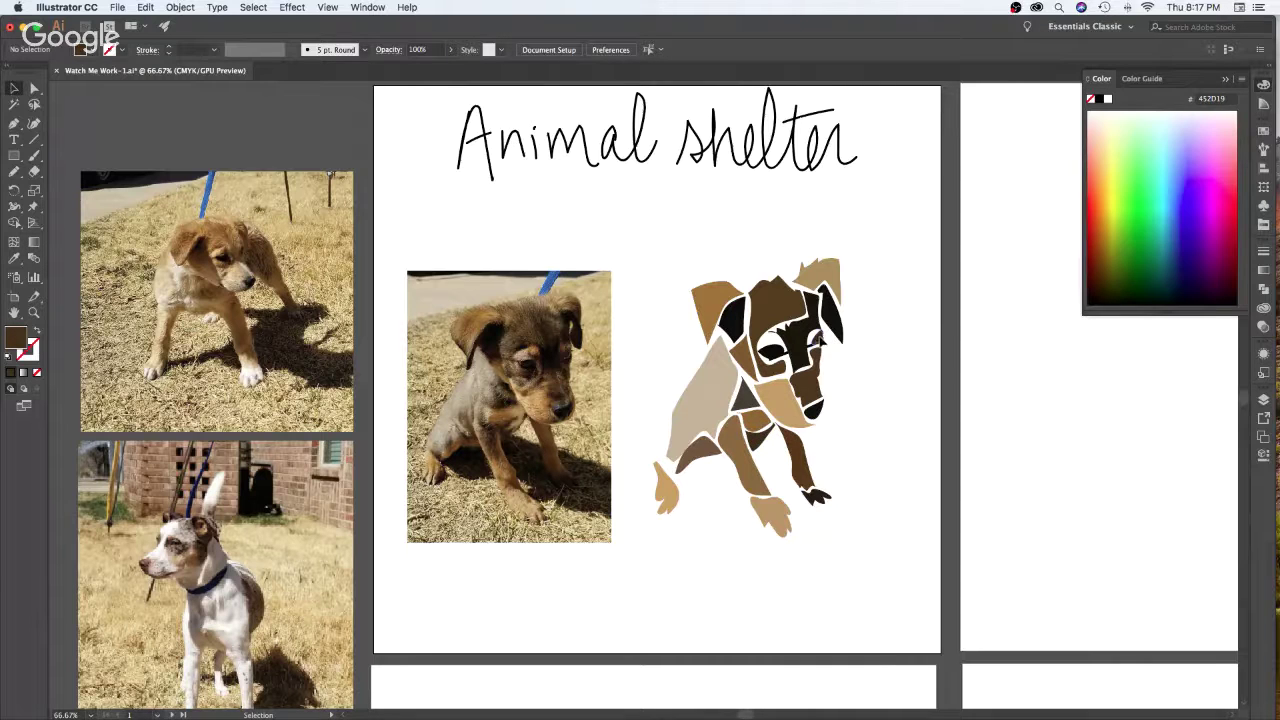
pyautogui.click(816, 338)
pyautogui.click(924, 353)
# Move the tan hind paw up against the beige body and scale down the paw and the brown thigh piece beside it
pyautogui.click(677, 494)
pyautogui.moveTo(680, 507); pyautogui.dragTo(679, 499)
pyautogui.click(711, 472)
pyautogui.click(707, 455)
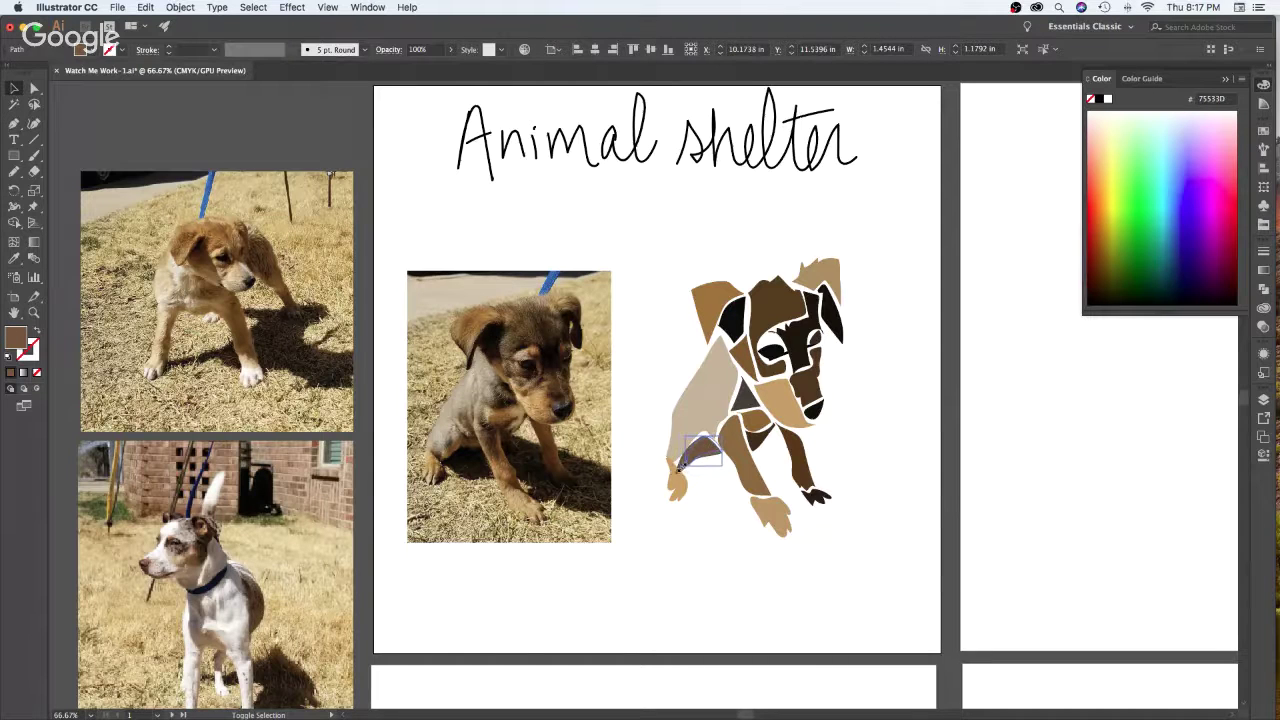
pyautogui.click(709, 461)
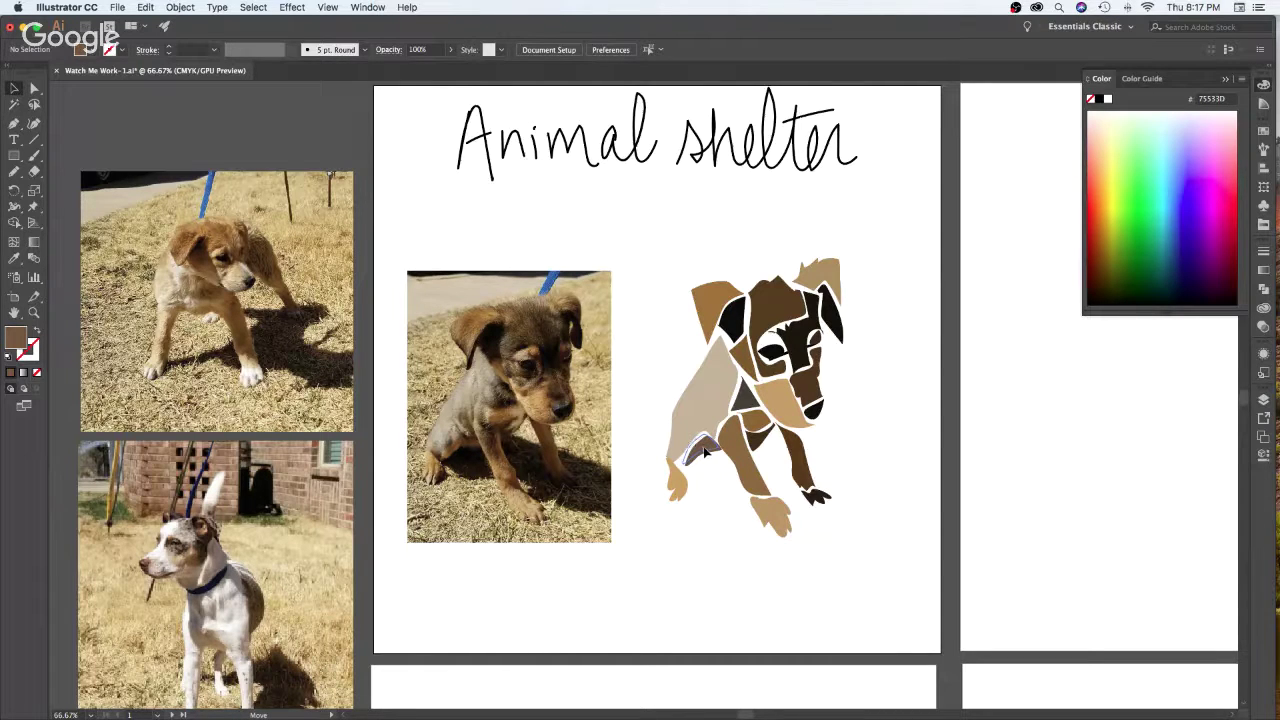
pyautogui.click(707, 453)
pyautogui.click(724, 502)
# Reshape the upper part of the tan hind paw with the Pencil tool
pyautogui.click(676, 485)
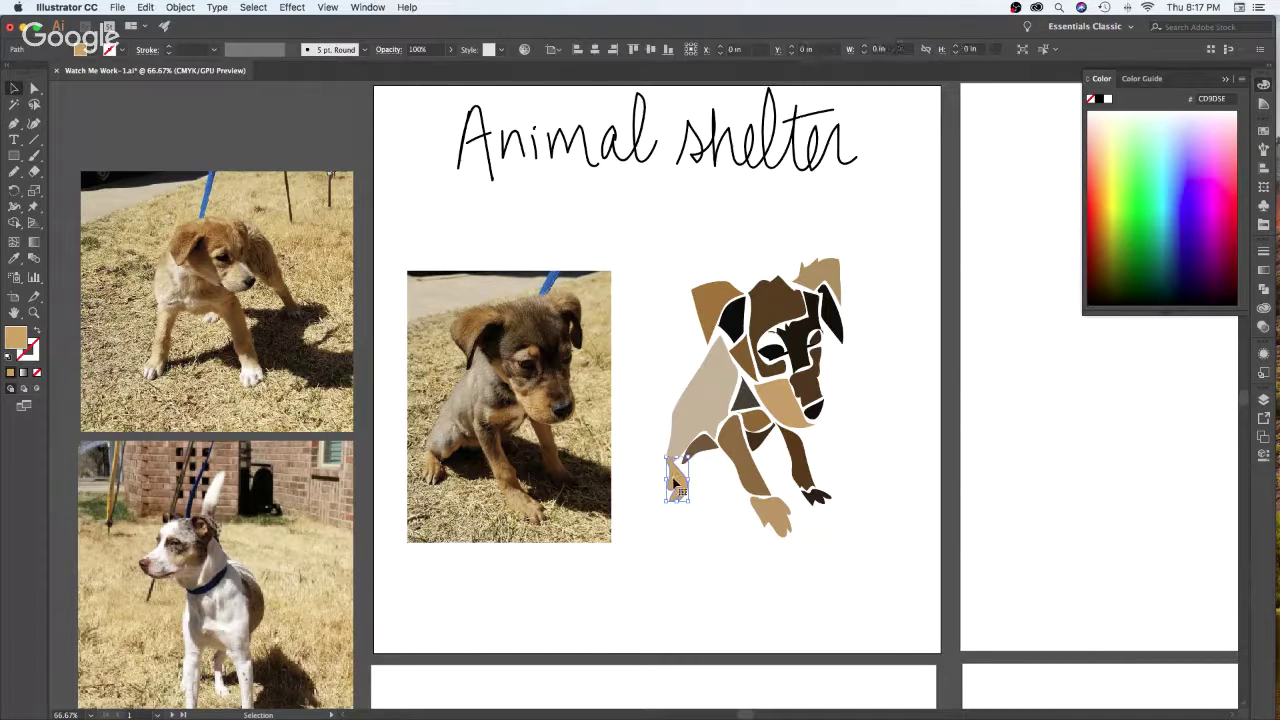
pyautogui.press('n')
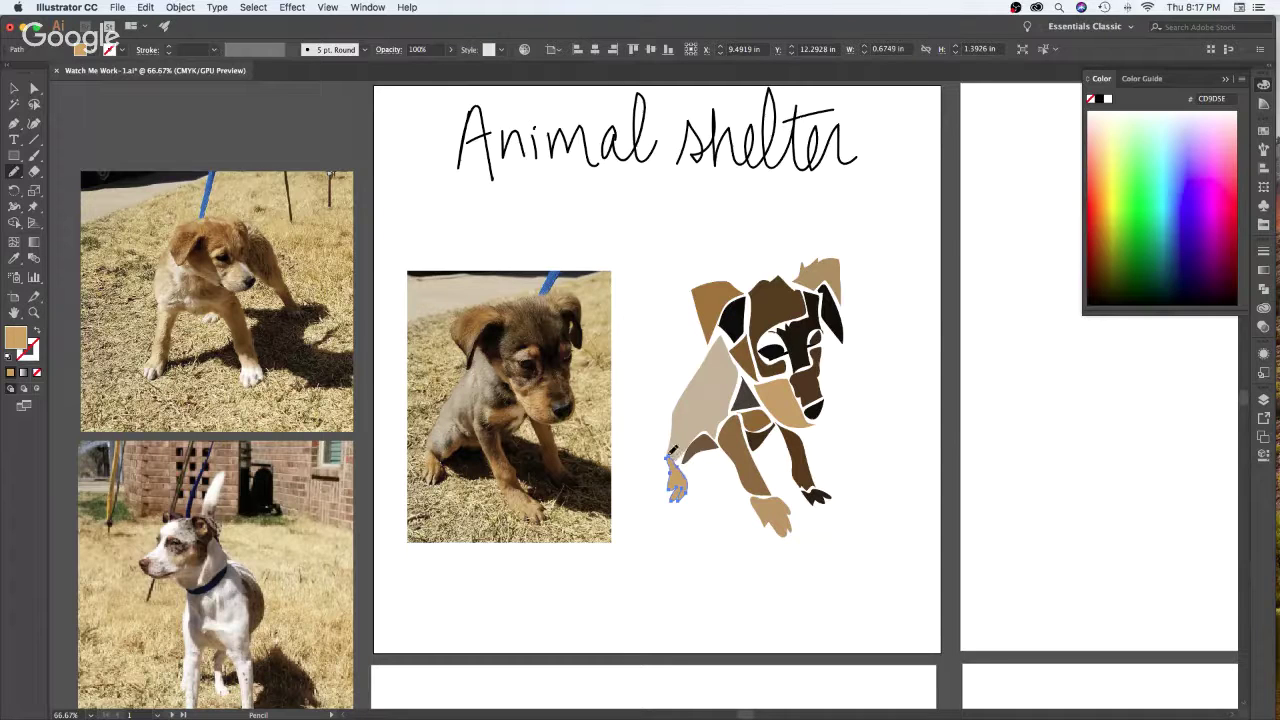
pyautogui.moveTo(667, 460); pyautogui.dragTo(684, 486)
pyautogui.press('v')
# Round out the lower back of the beige body and redraw its edge above the thigh with the Pencil tool
pyautogui.click(688, 418)
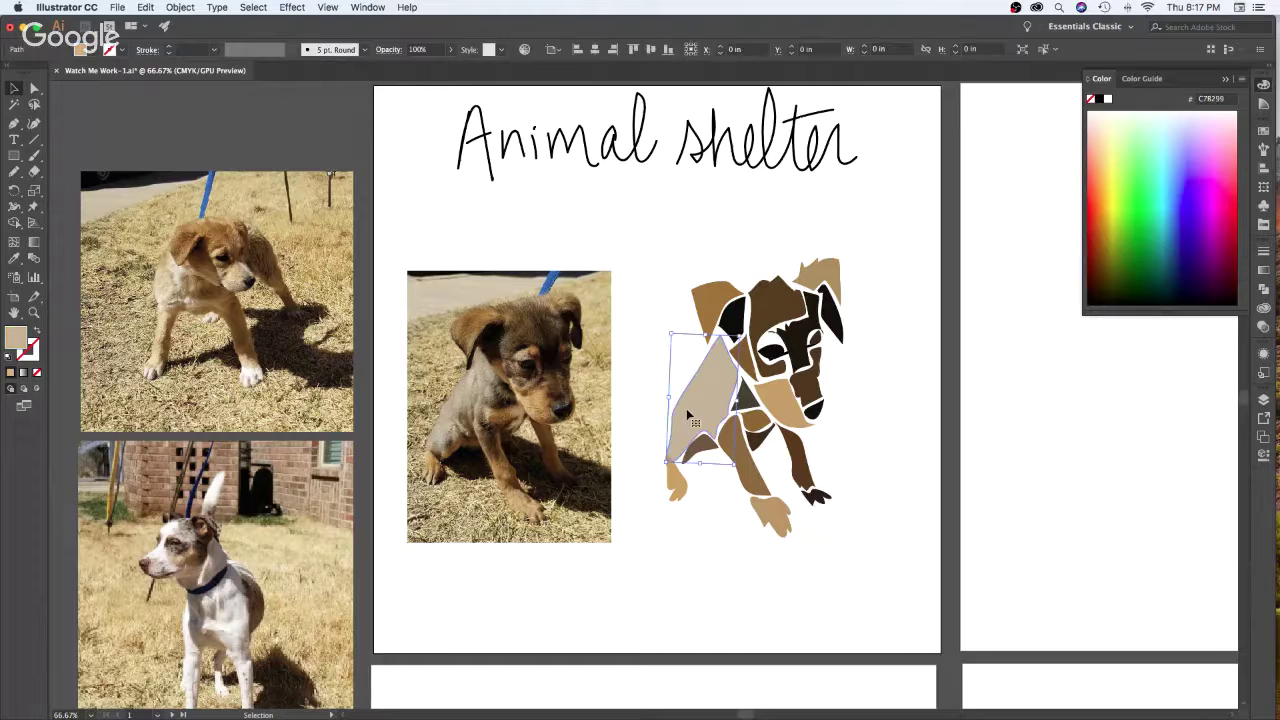
pyautogui.press('n')
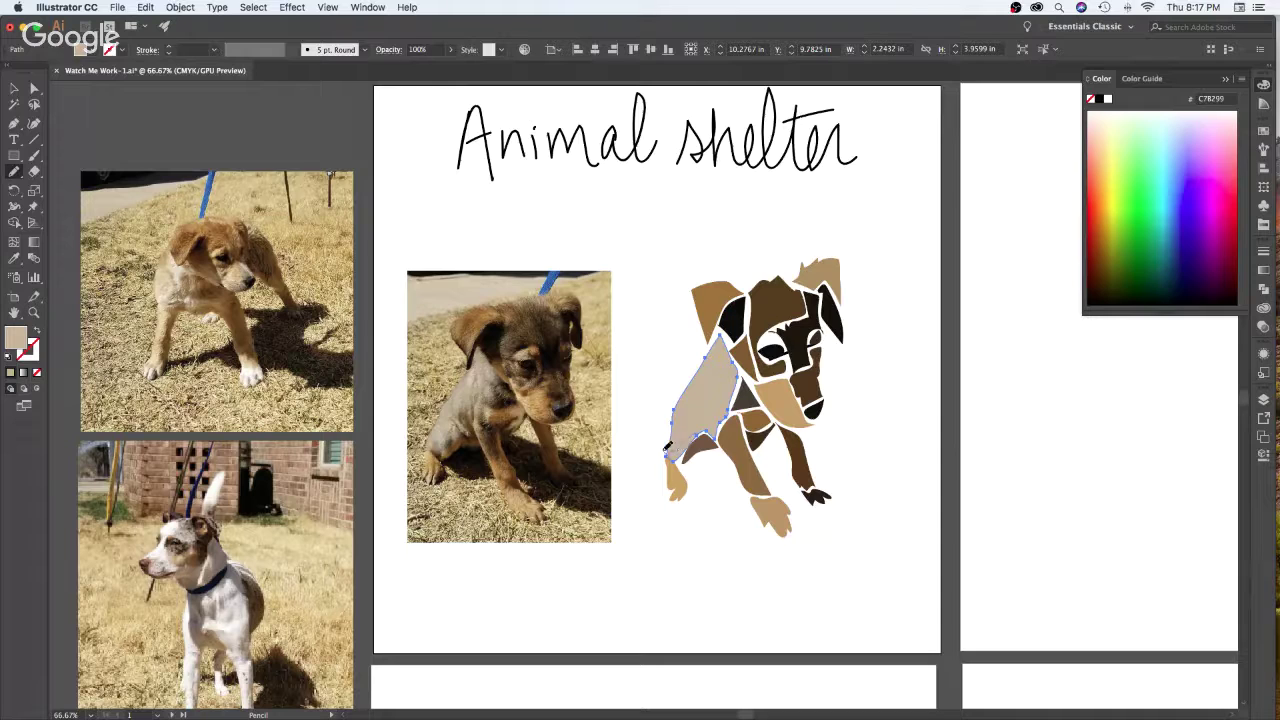
pyautogui.moveTo(667, 440); pyautogui.dragTo(681, 398)
pyautogui.moveTo(690, 436); pyautogui.dragTo(697, 434)
pyautogui.press('v')
pyautogui.click(906, 556)
# Paint a small closed shape between the body, thigh and hind paw and fill it with brown sampled from the photo's haunch
pyautogui.press('i')
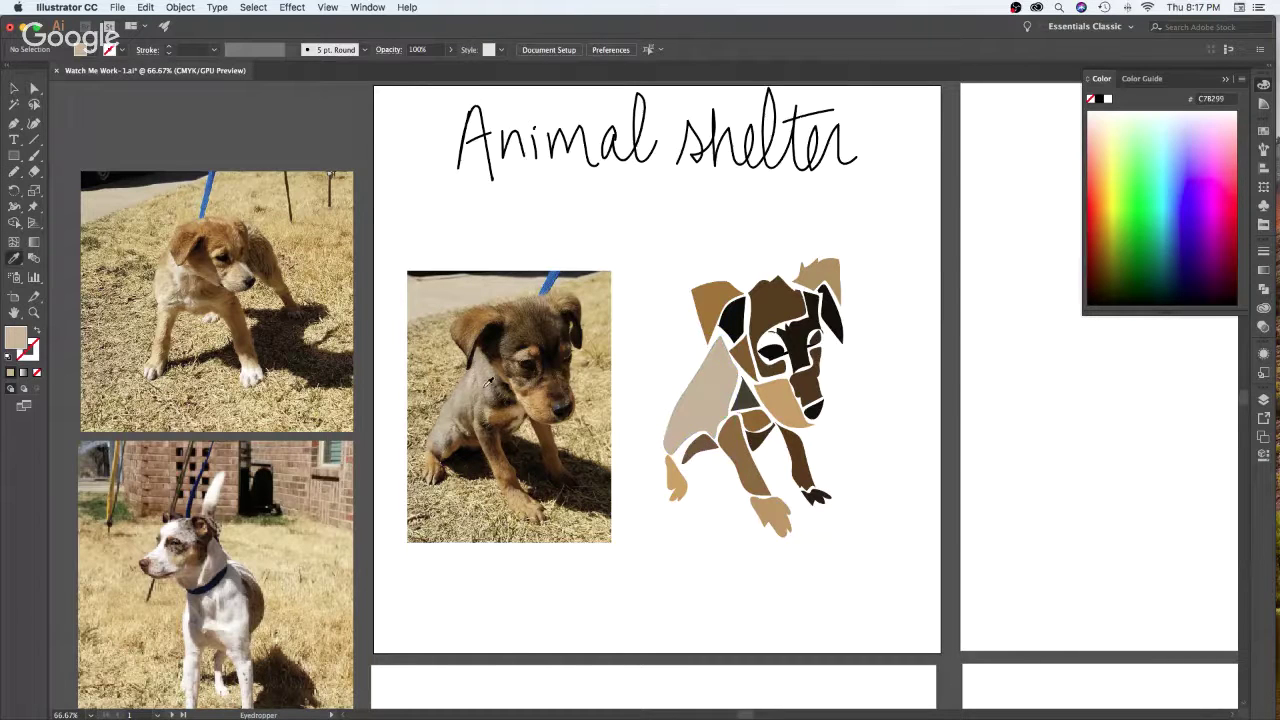
pyautogui.click(441, 443)
pyautogui.click(440, 441)
pyautogui.press('b')
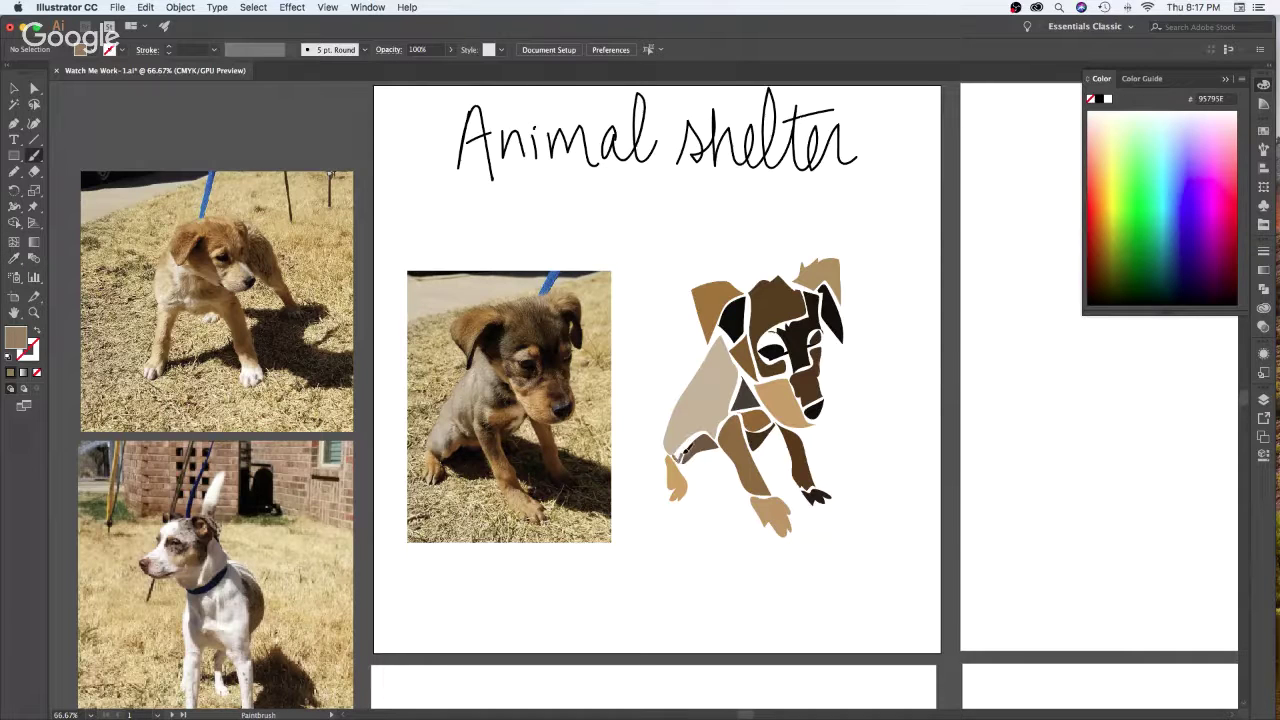
pyautogui.hotkey('shift', 'x')
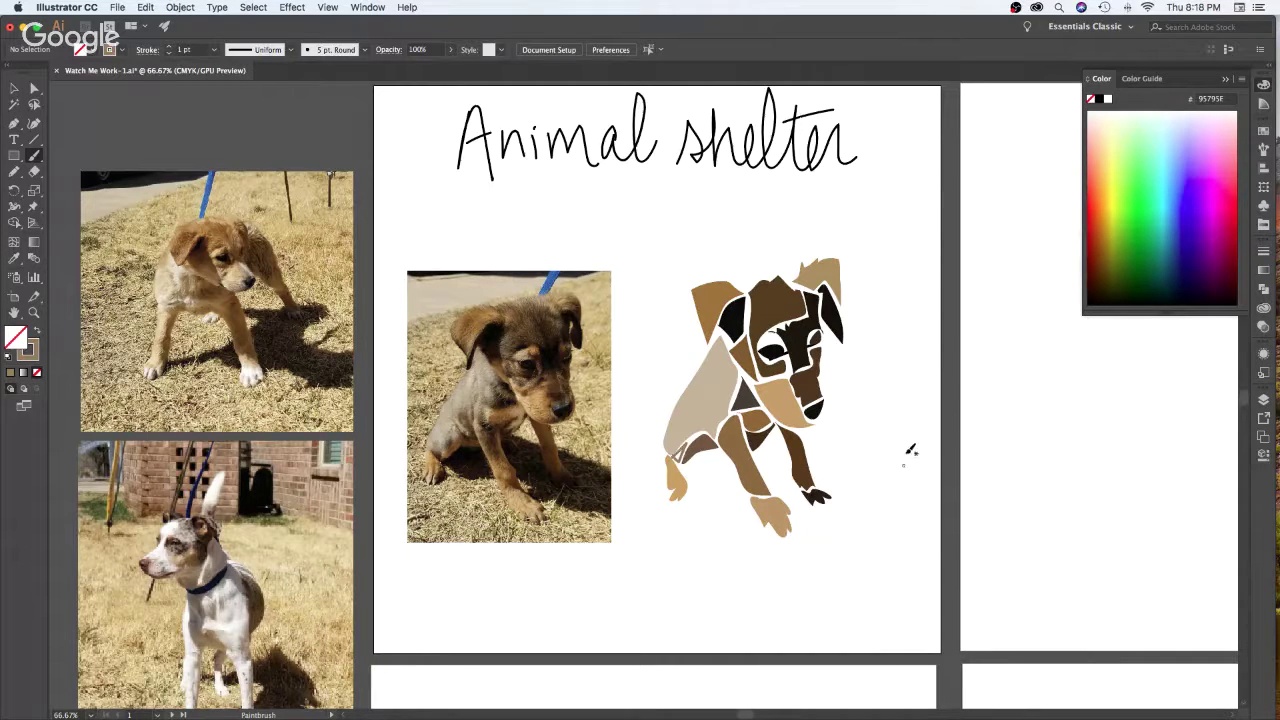
pyautogui.press('v')
pyautogui.click(684, 458)
pyautogui.press('i')
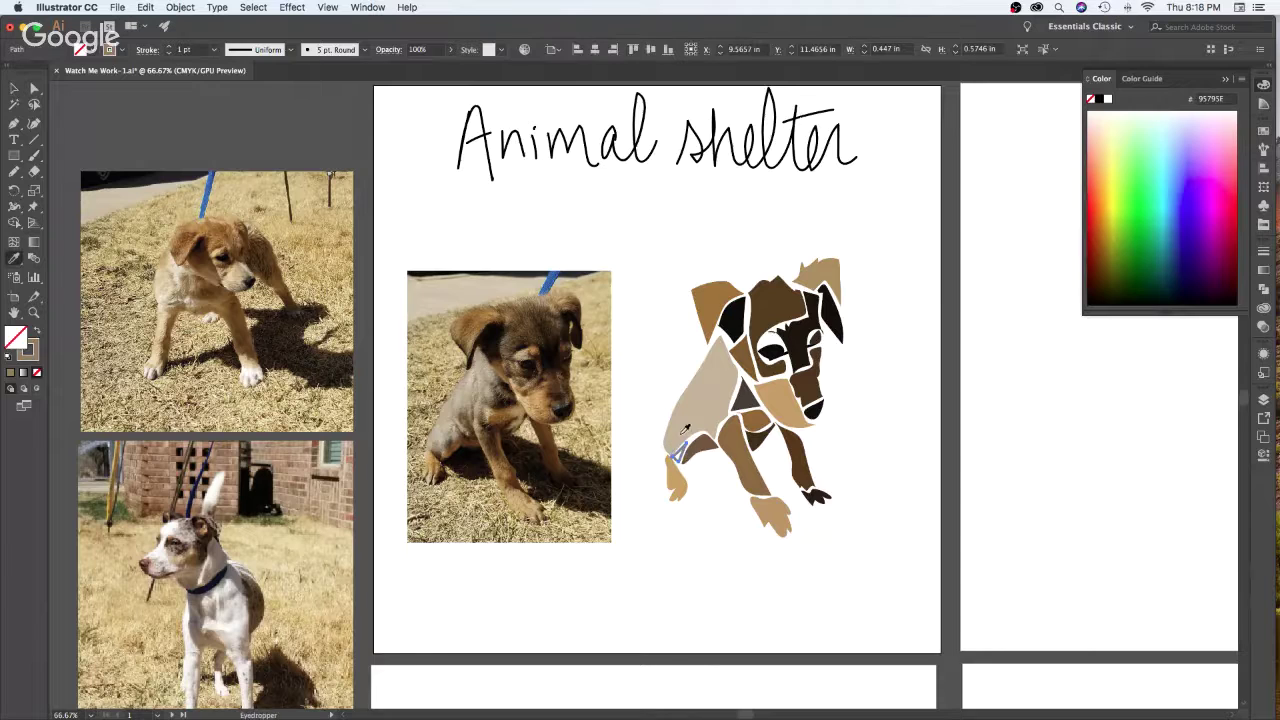
pyautogui.click(440, 443)
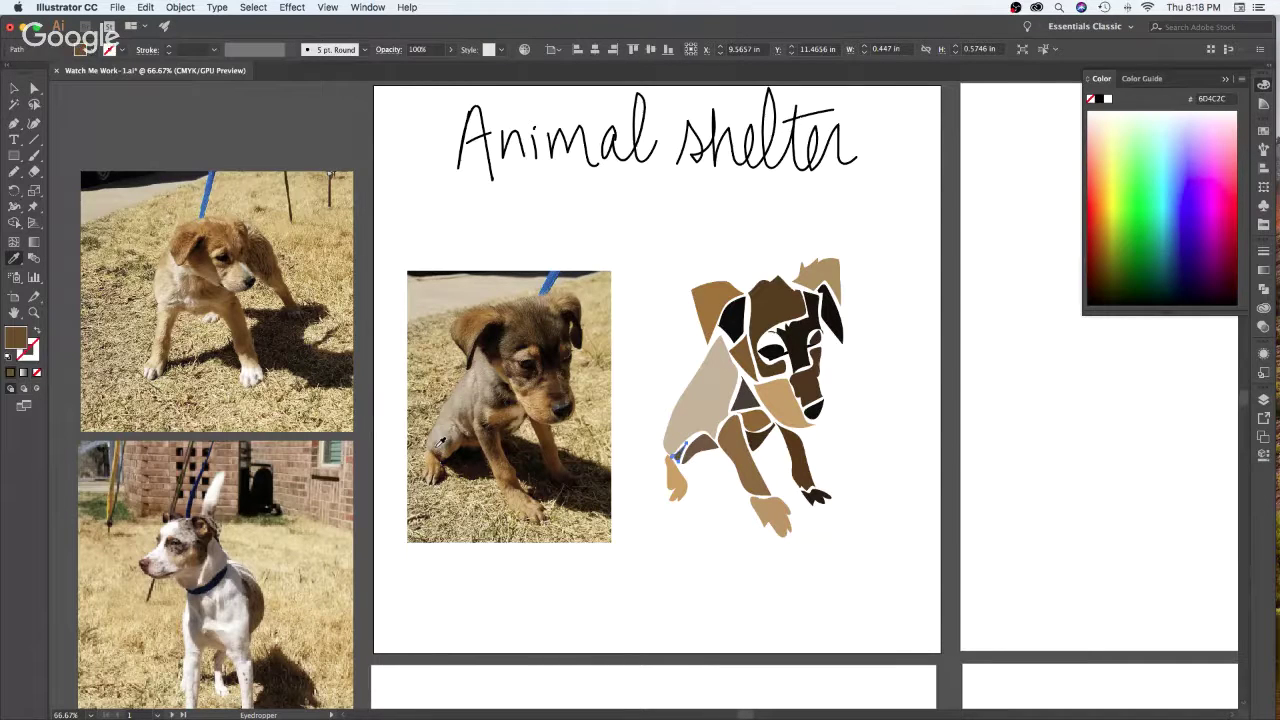
pyautogui.press('v')
pyautogui.click(943, 434)
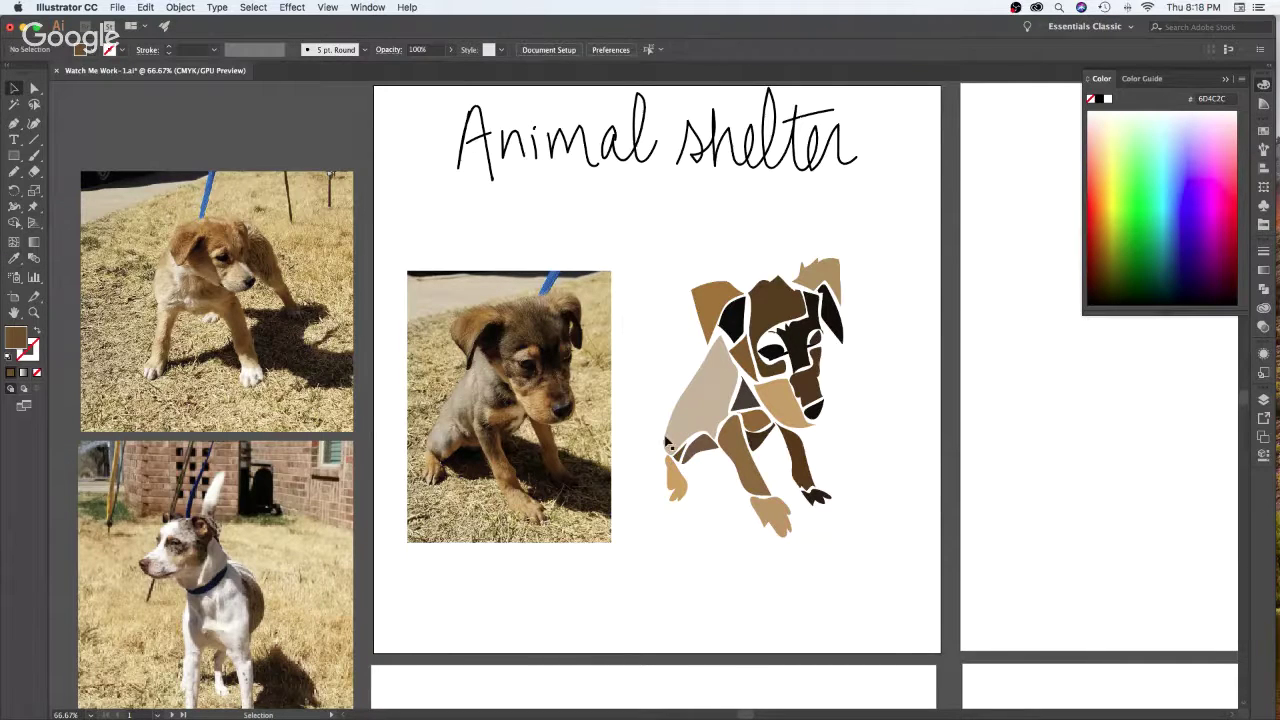
pyautogui.moveTo(684, 462); pyautogui.dragTo(680, 457)
# Select all the pieces of the puppy illustration and scale them up together
pyautogui.moveTo(862, 250); pyautogui.dragTo(660, 578)
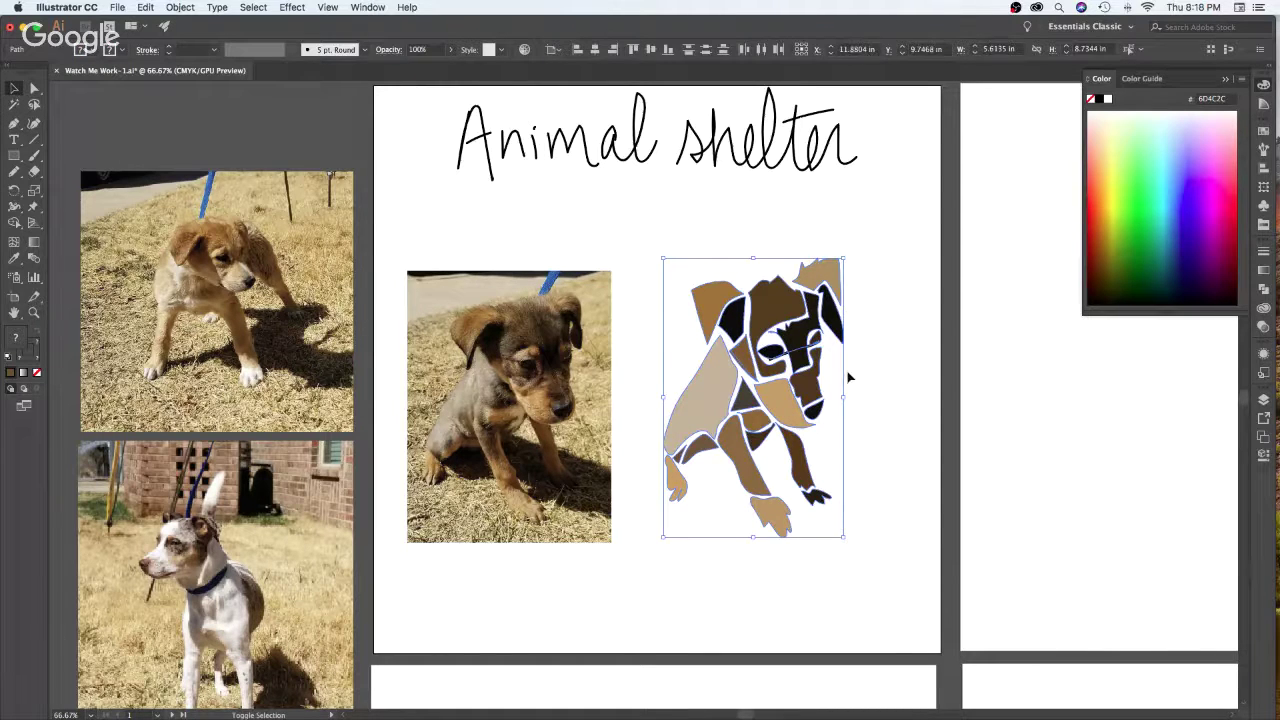
pyautogui.moveTo(843, 397); pyautogui.dragTo(866, 398)
pyautogui.click(871, 382)
# Scale down the tan muzzle piece slightly to widen the gaps around it
pyautogui.click(820, 418)
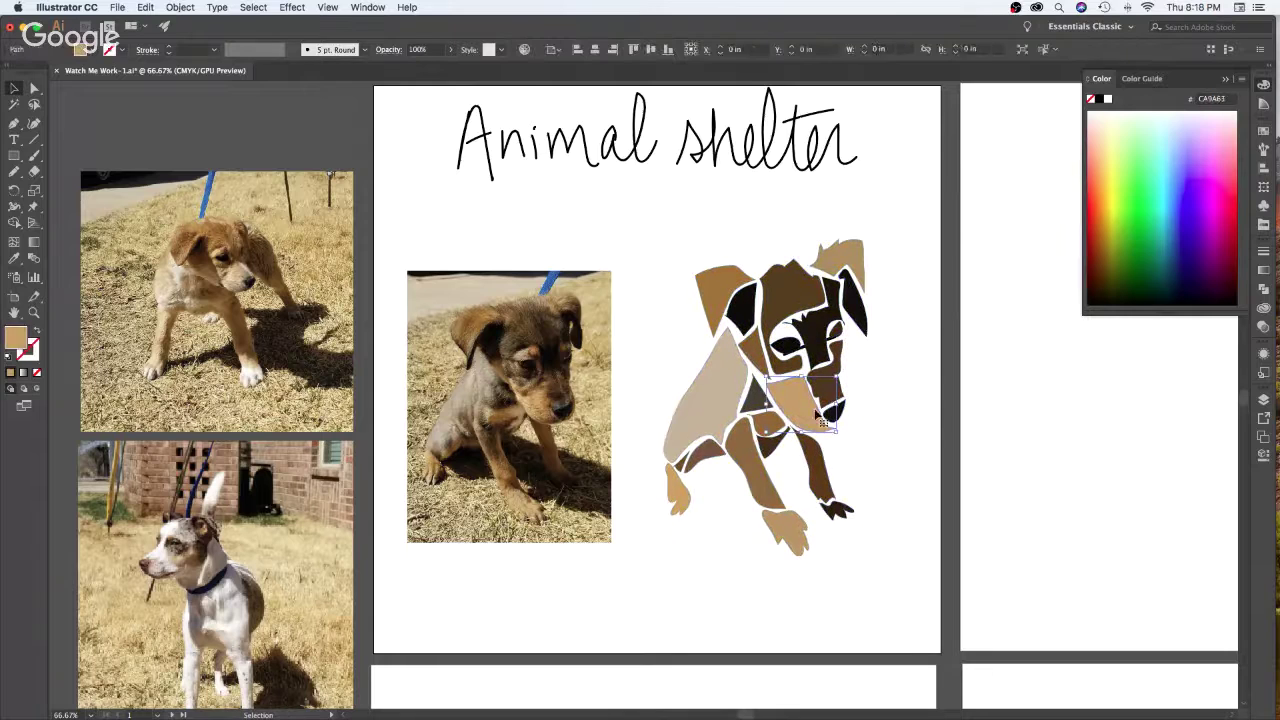
pyautogui.moveTo(802, 432); pyautogui.dragTo(801, 428)
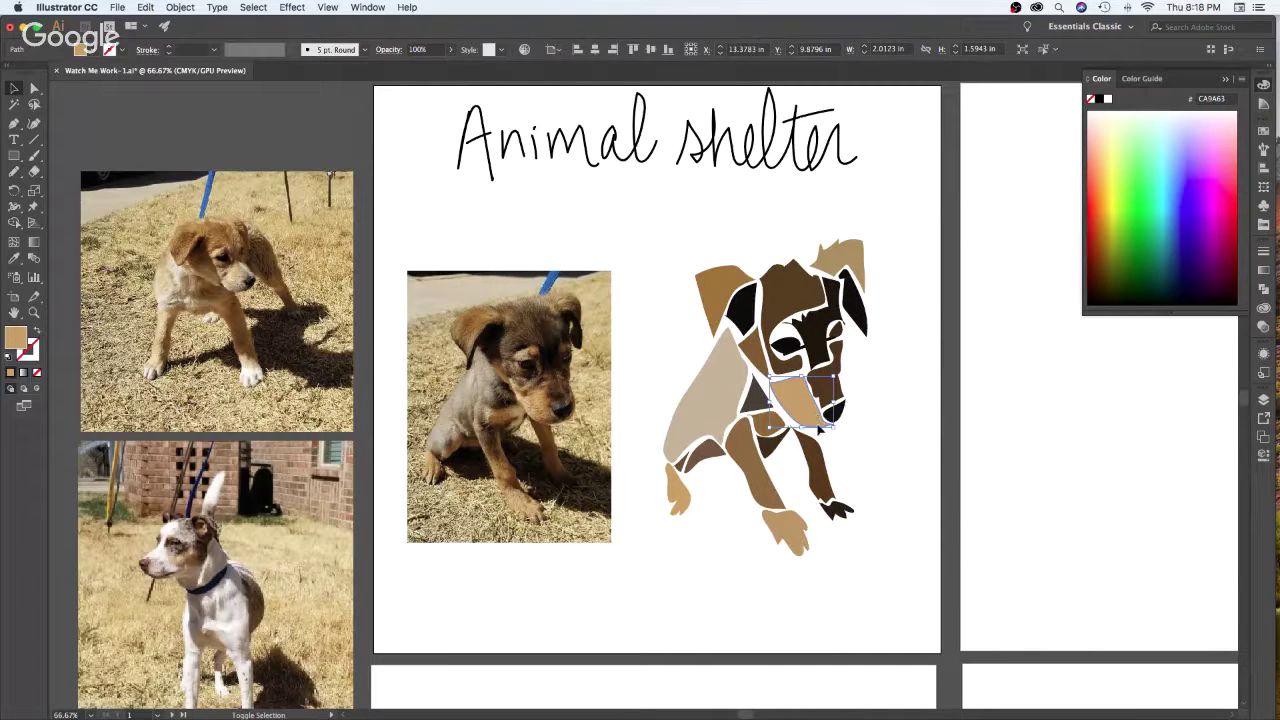
pyautogui.click(906, 376)
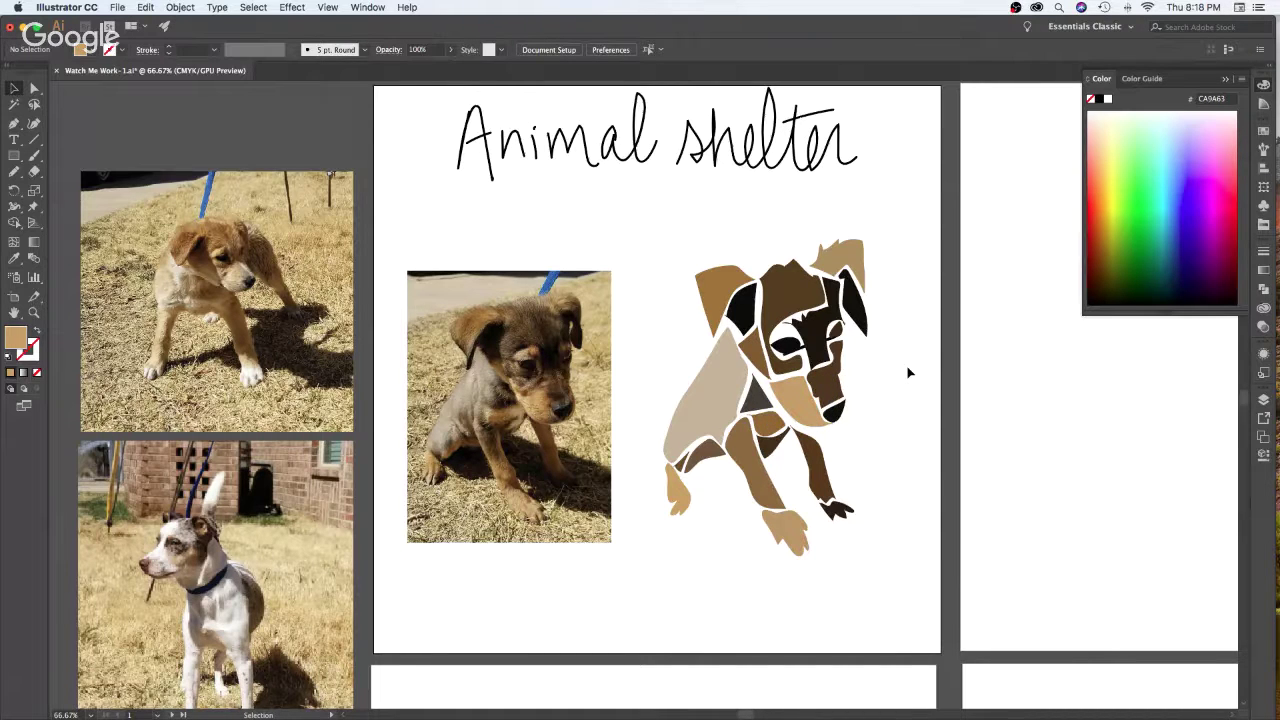
# Redraw the beige body's back edge further inward with the Pencil tool, from near the neck down to the thigh
pyautogui.click(722, 375)
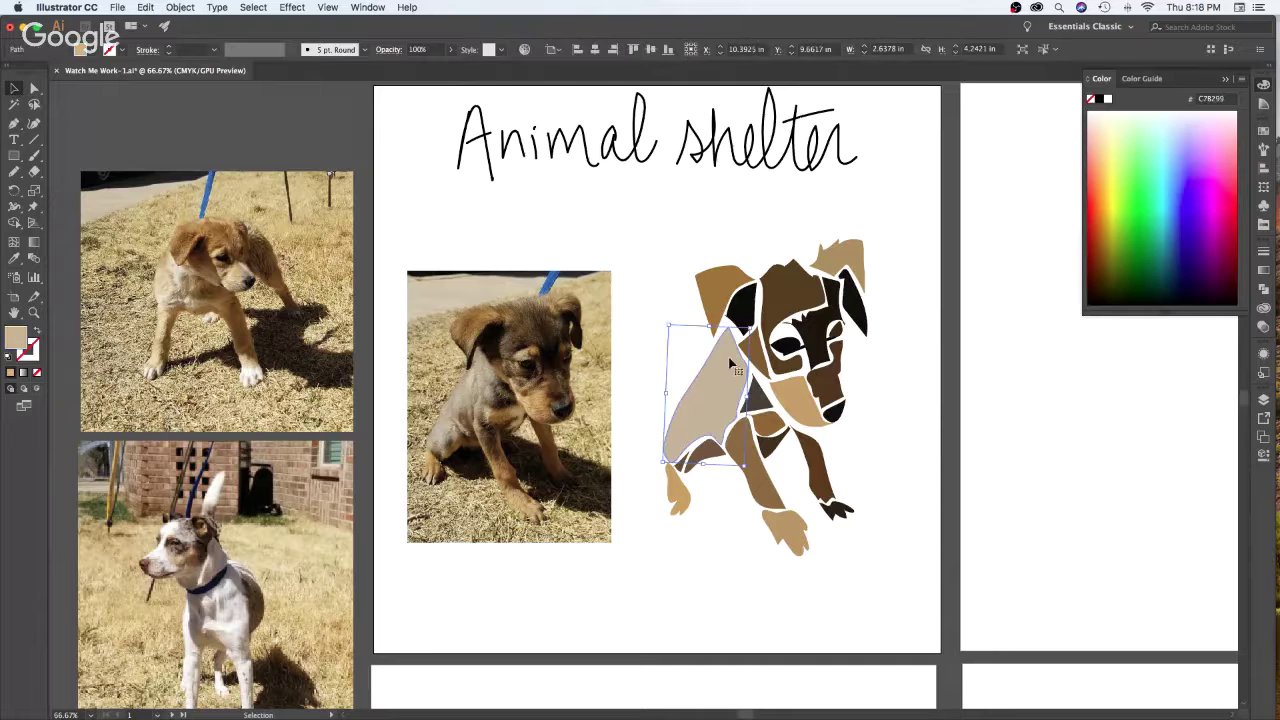
pyautogui.press('n')
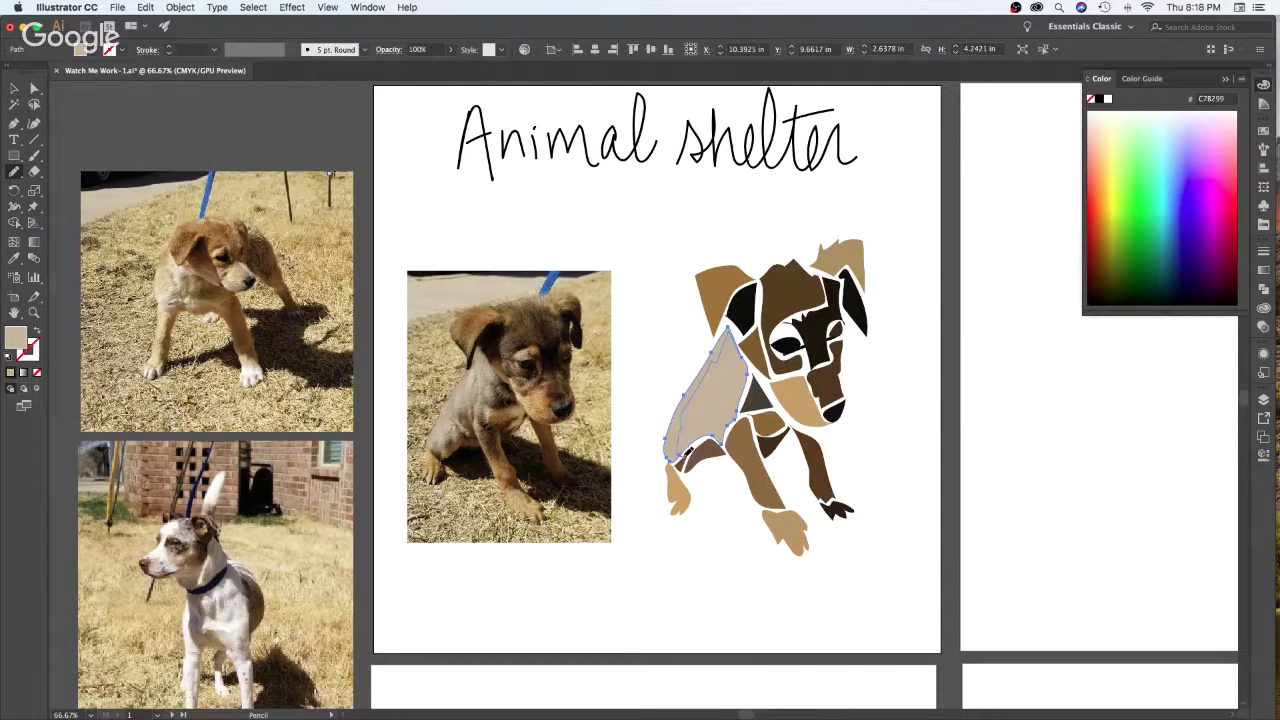
# Redraw the back and lower edge of the tan body shape with the Pencil tool, narrowing it to about 2.25 by 3.91 in
pyautogui.moveTo(688, 452); pyautogui.dragTo(715, 430)
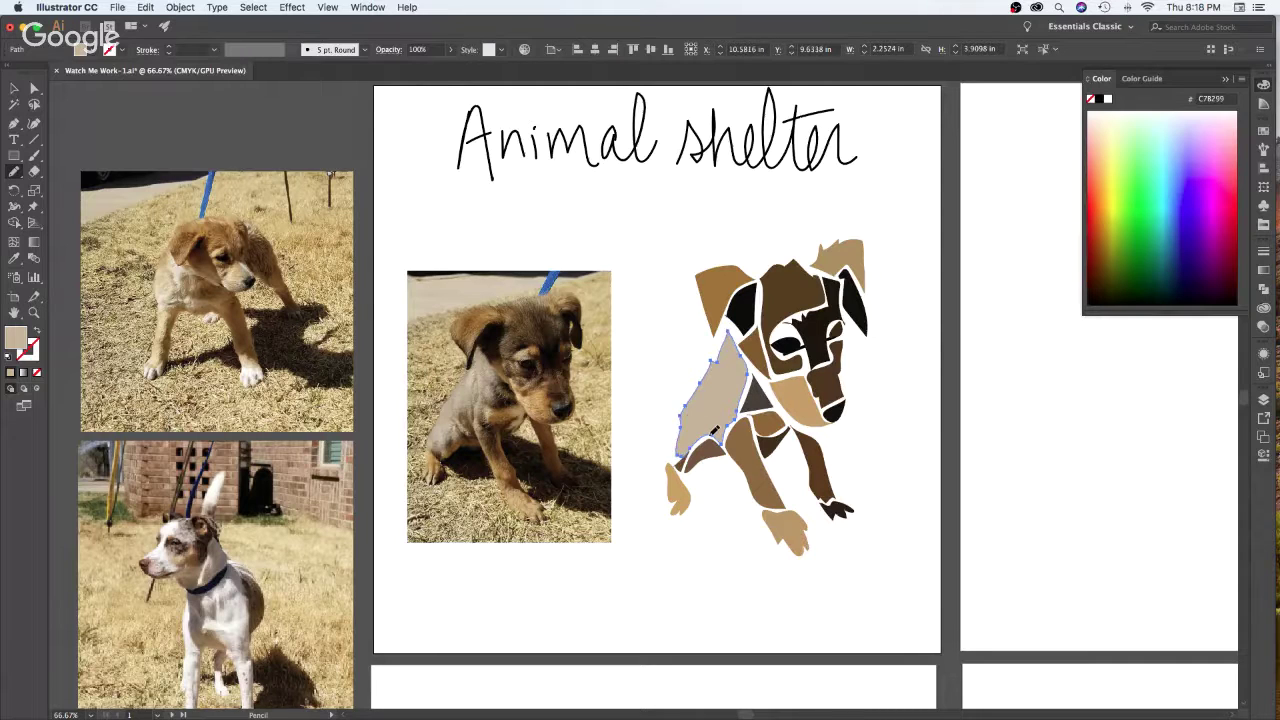
pyautogui.press('v')
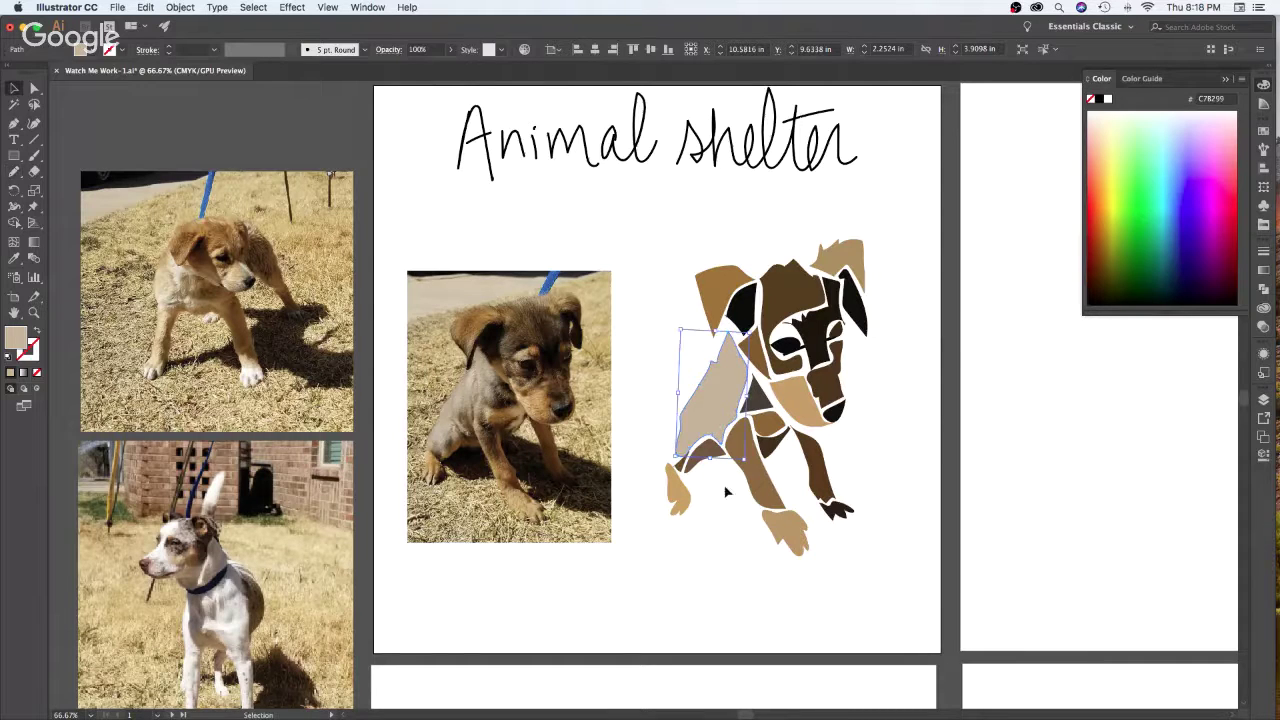
pyautogui.press('super+shift+a')
# Scale down the brown haunch and the tan hind paw together beneath the body
pyautogui.click(700, 460)
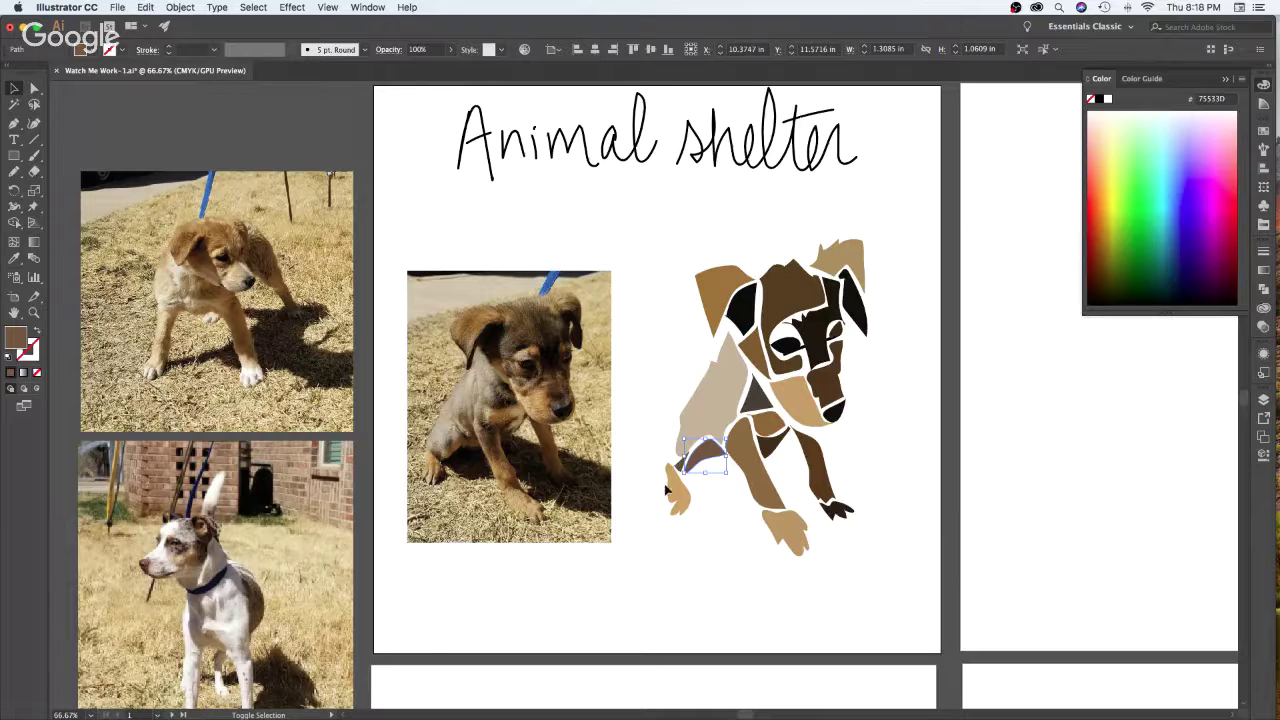
pyautogui.keyDown('shift'); pyautogui.click(676, 488); pyautogui.keyUp('shift')
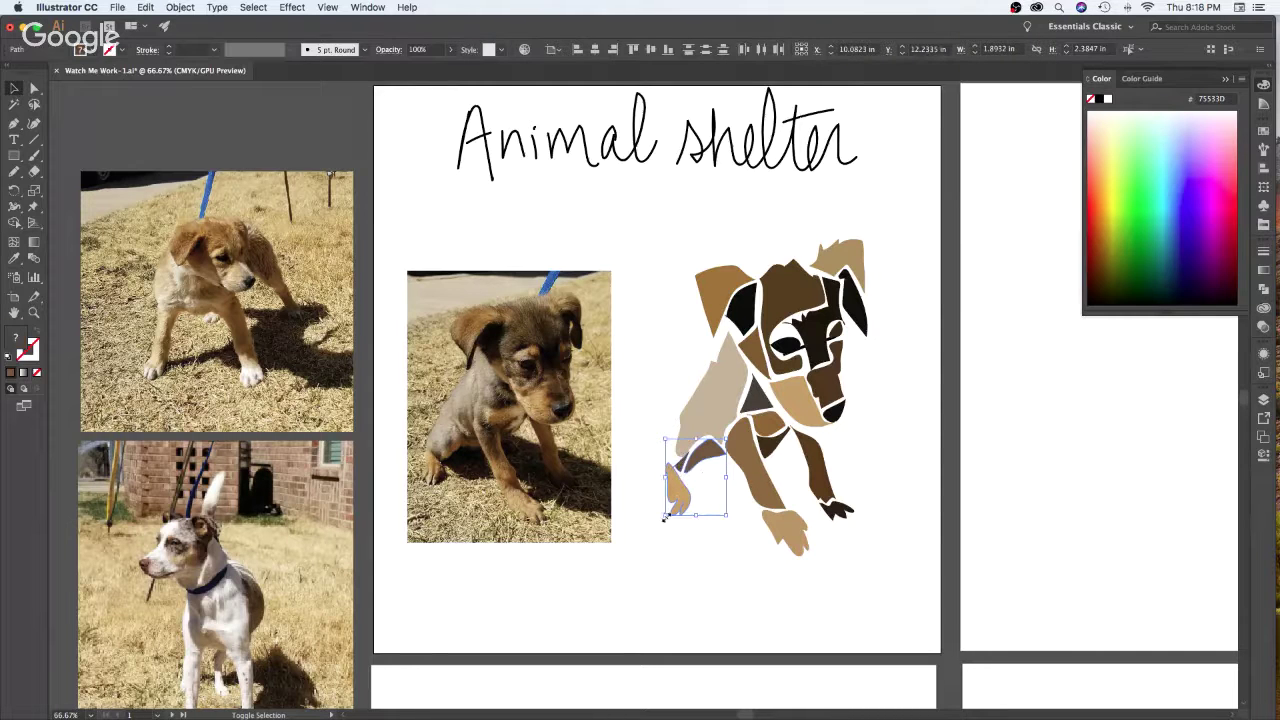
pyautogui.moveTo(664, 516); pyautogui.dragTo(672, 508)
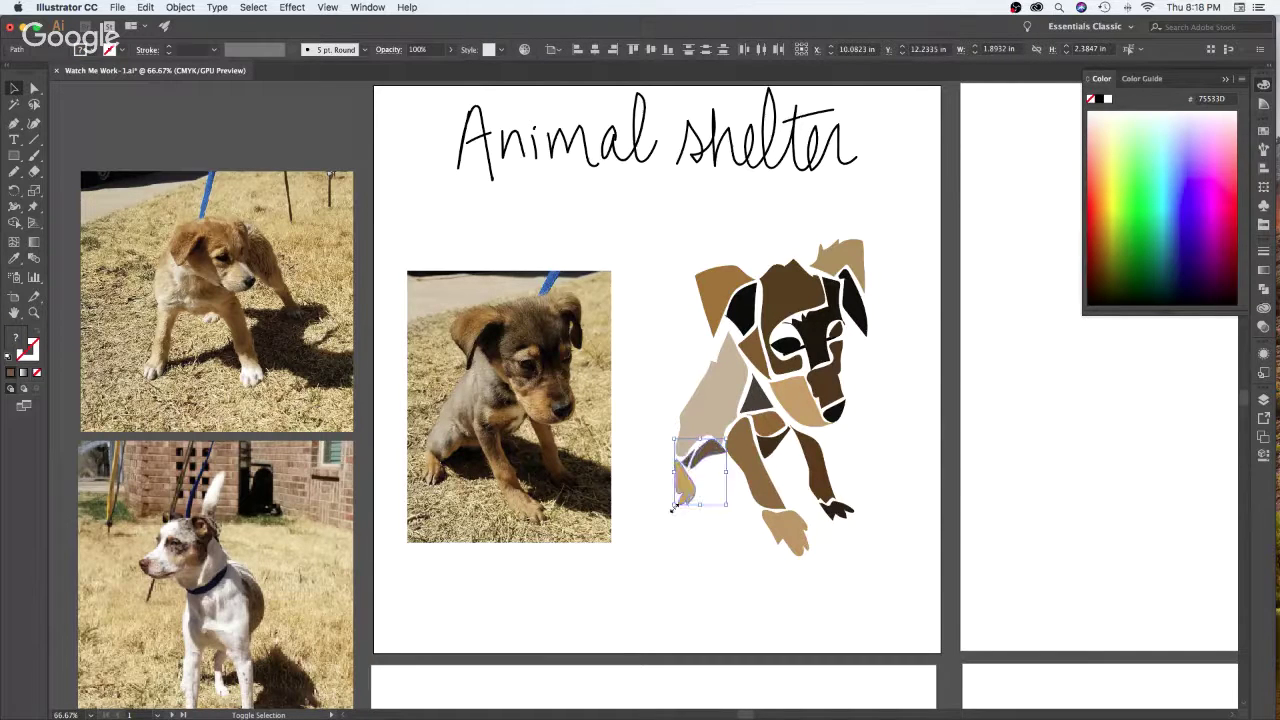
pyautogui.click(934, 437)
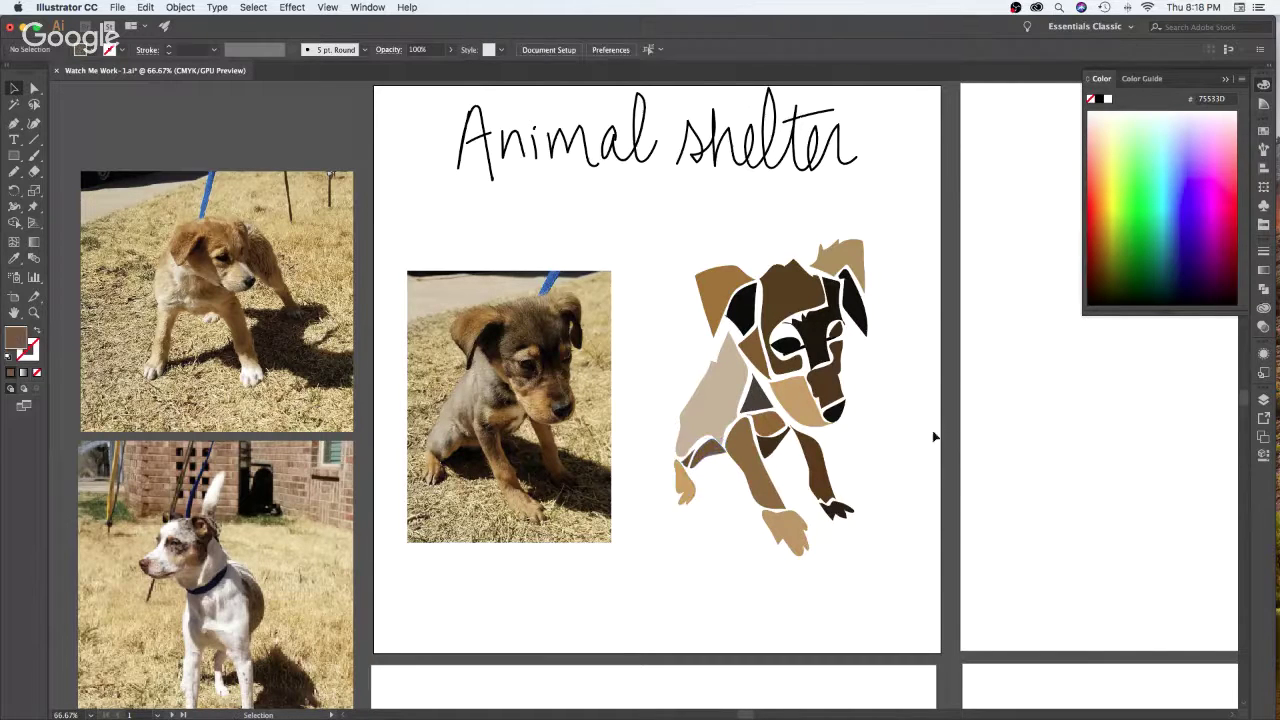
# Nudge the hind paw and the brown haunch slightly toward the back so they line up under the tan body
pyautogui.click(683, 482)
pyautogui.click(689, 467)
pyautogui.moveTo(687, 462); pyautogui.dragTo(683, 464)
pyautogui.click(680, 452)
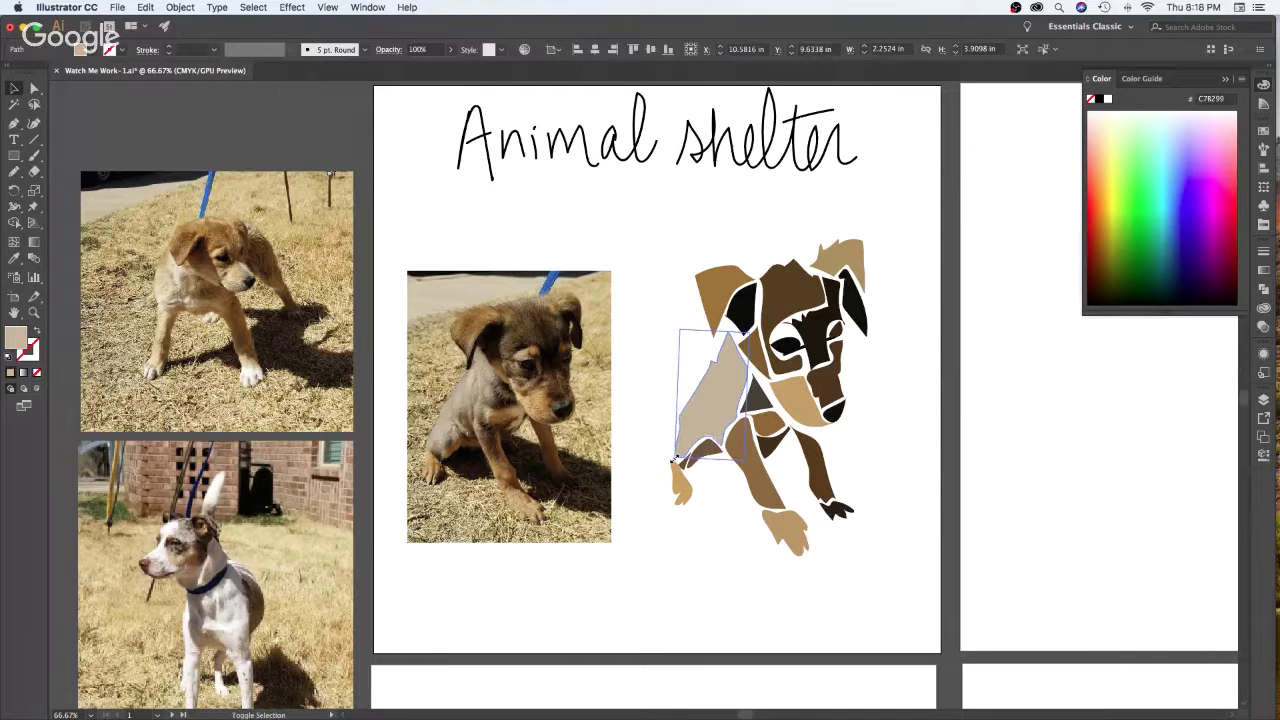
pyautogui.click(727, 503)
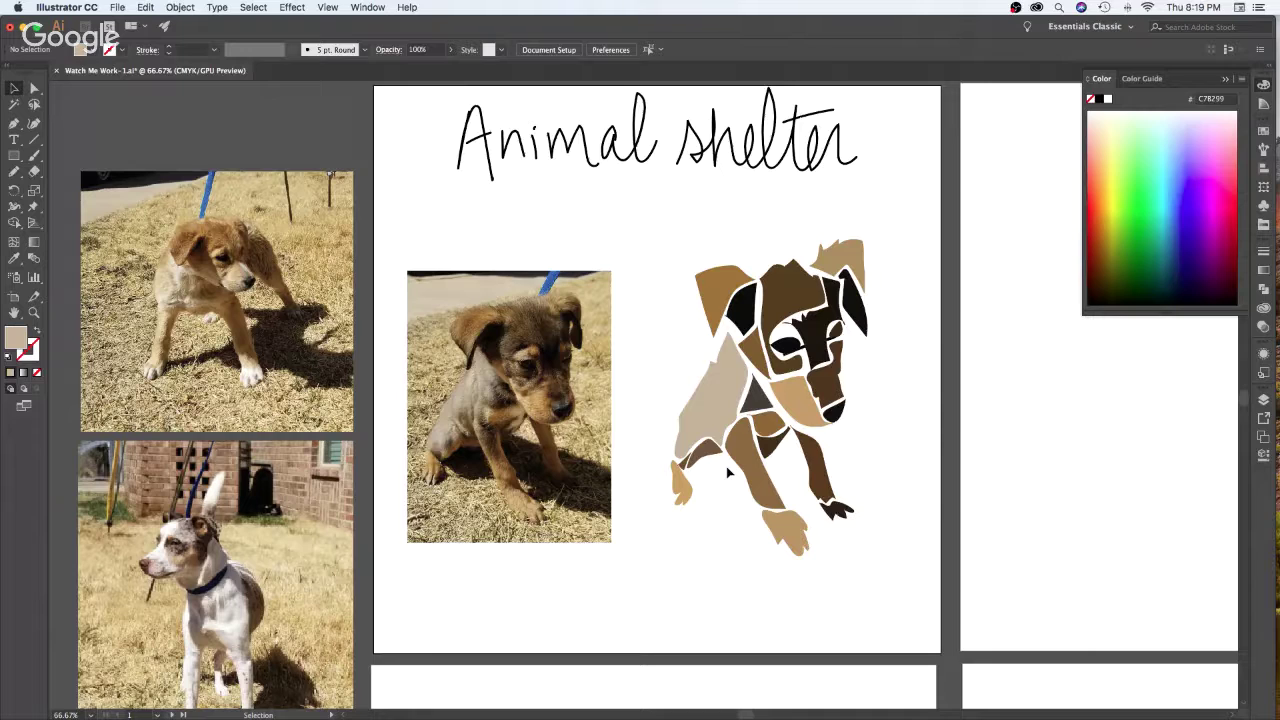
pyautogui.moveTo(684, 491); pyautogui.dragTo(684, 492)
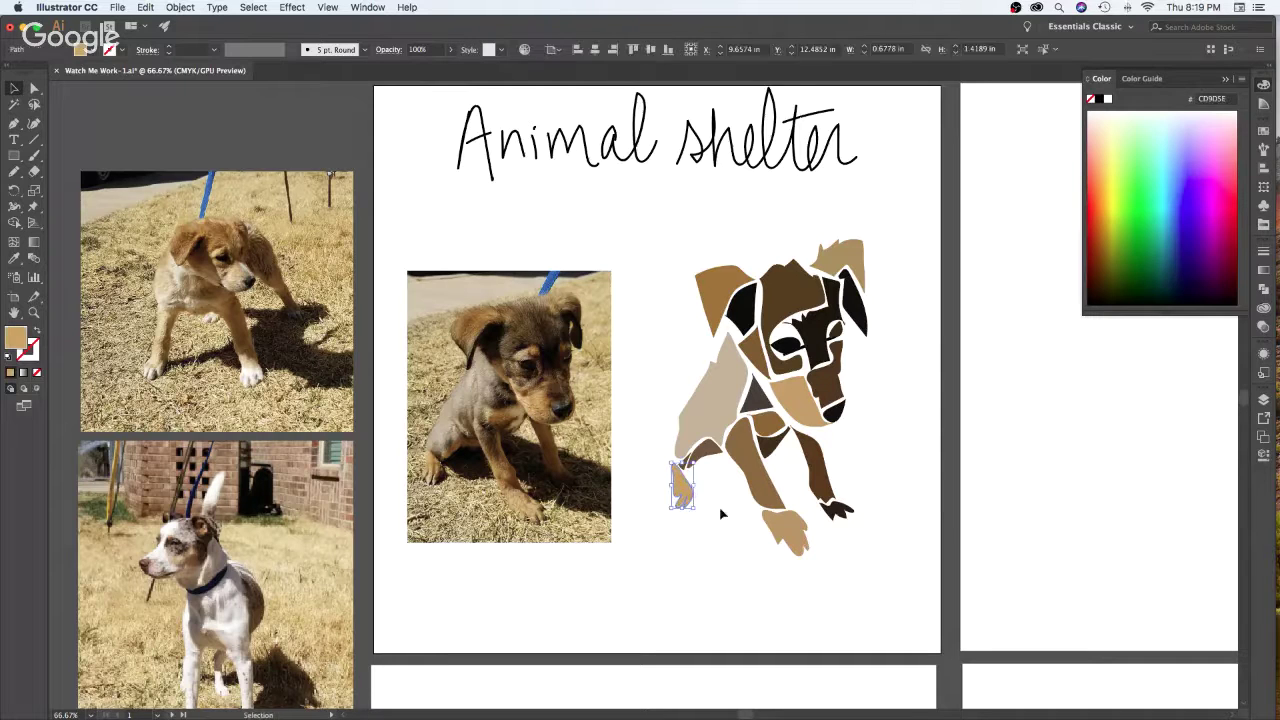
pyautogui.click(722, 510)
pyautogui.click(688, 494)
pyautogui.click(738, 527)
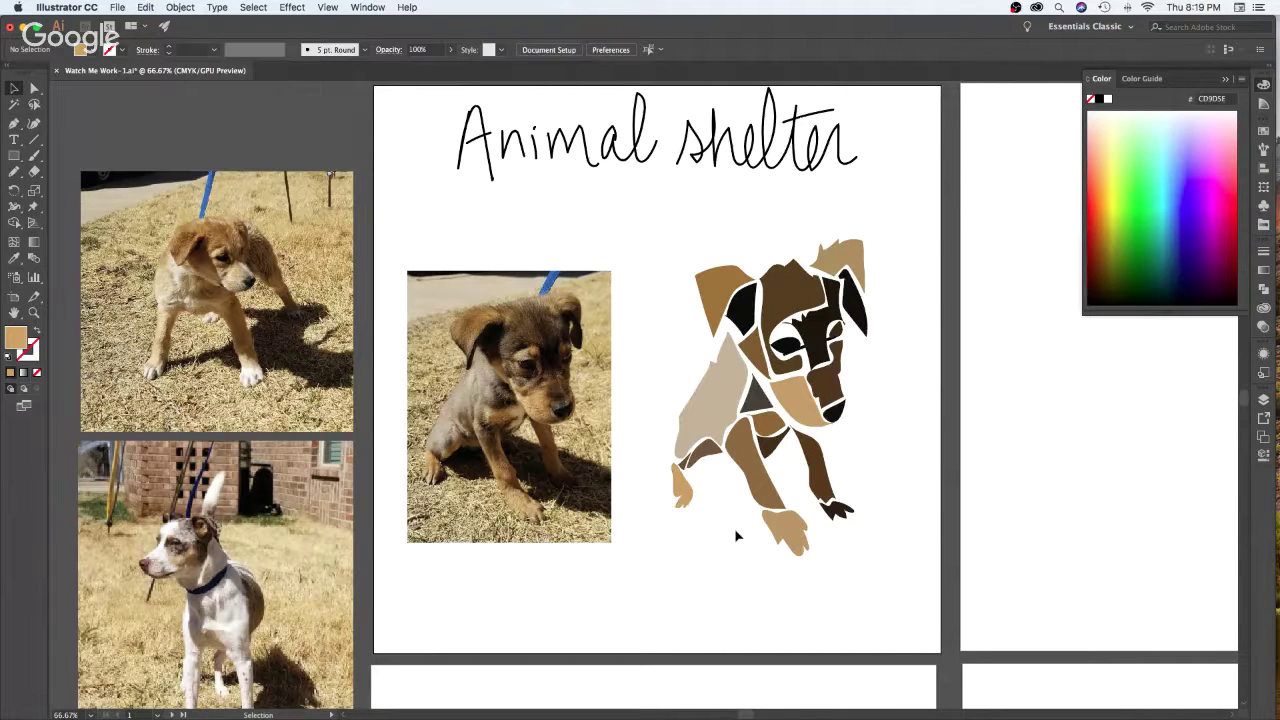
# Scale the near front leg and its paw down together to about 2.5 by 4.14 in
pyautogui.click(785, 474)
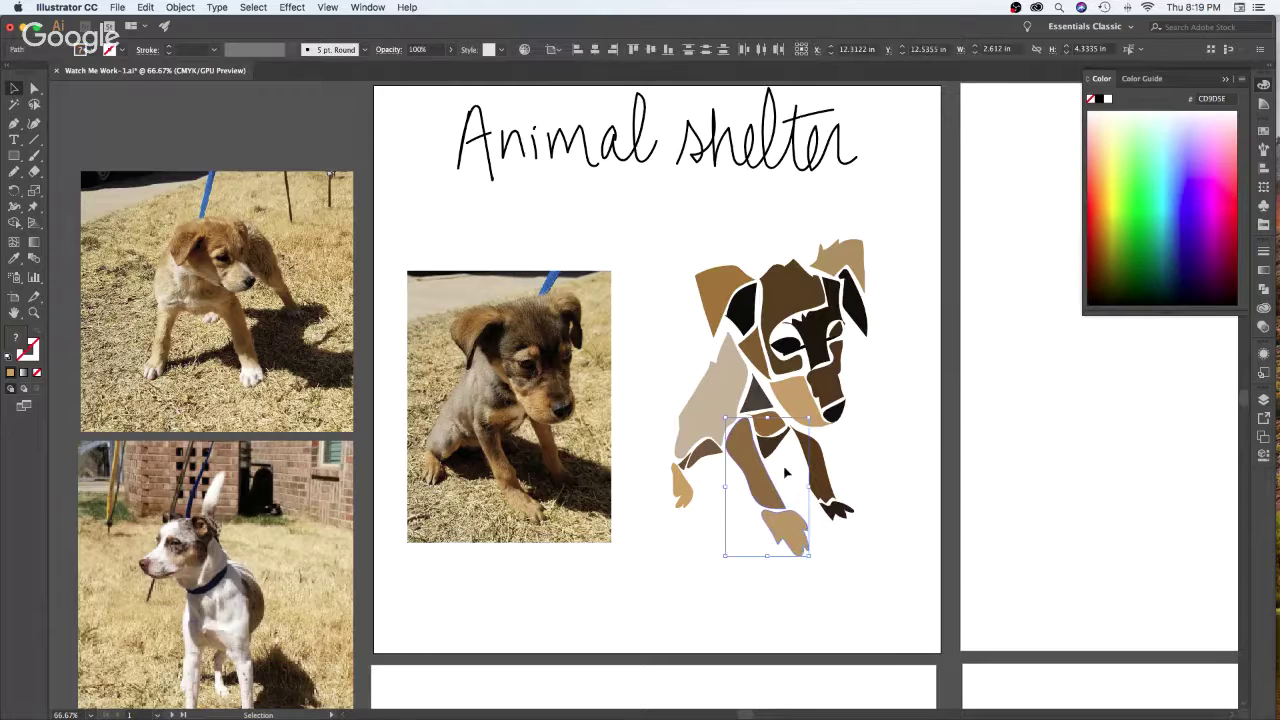
pyautogui.moveTo(768, 556); pyautogui.dragTo(767, 549)
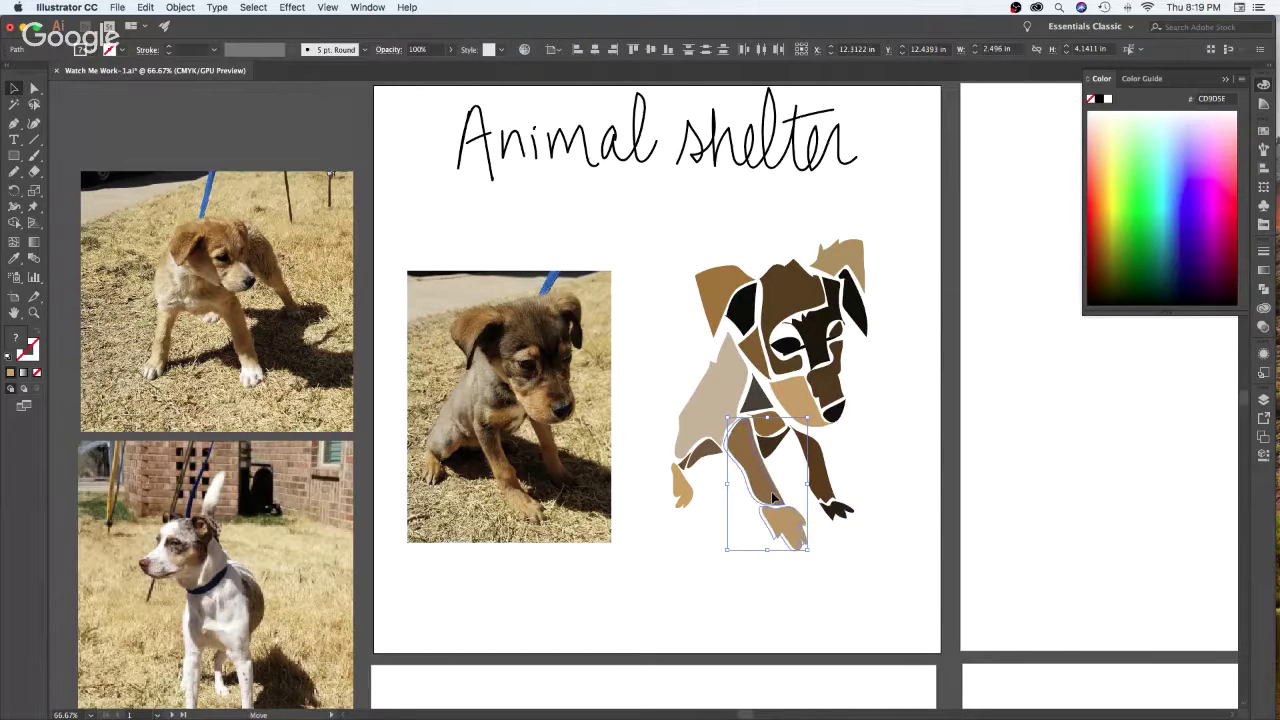
pyautogui.click(883, 413)
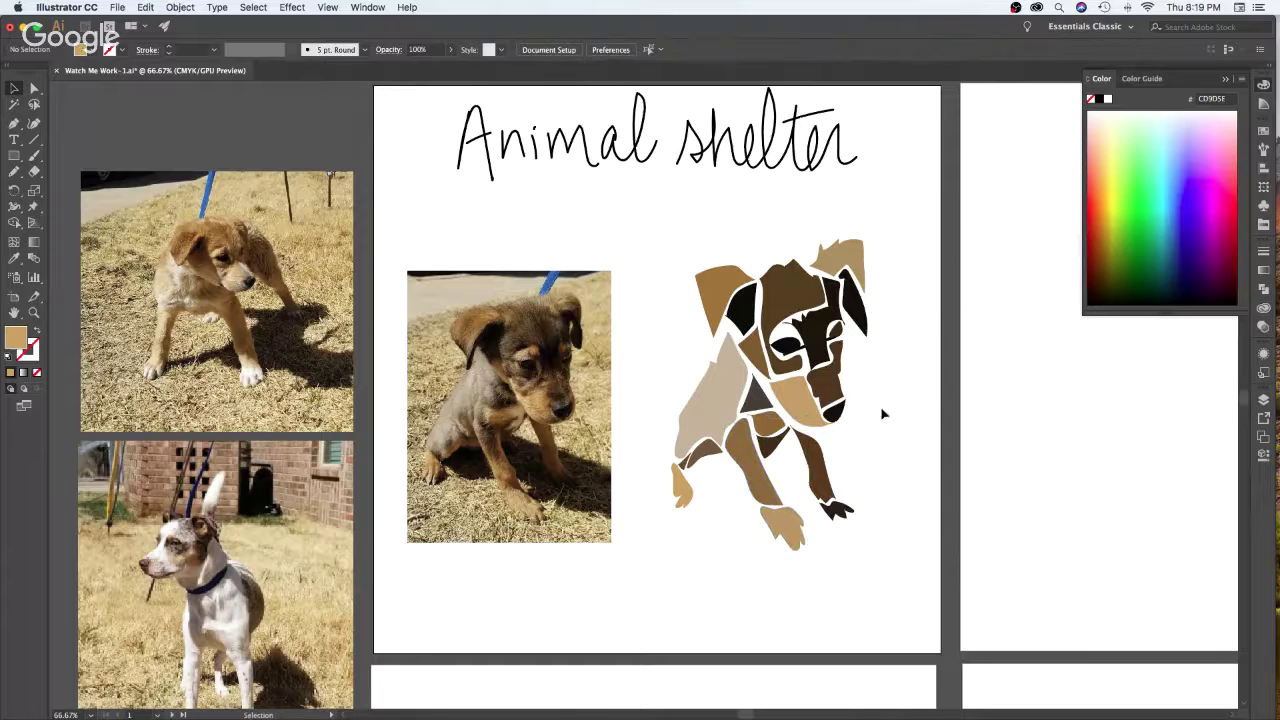
# Nudge the three chest shapes between the body and the muzzle together, slightly up and toward the body
pyautogui.click(777, 447)
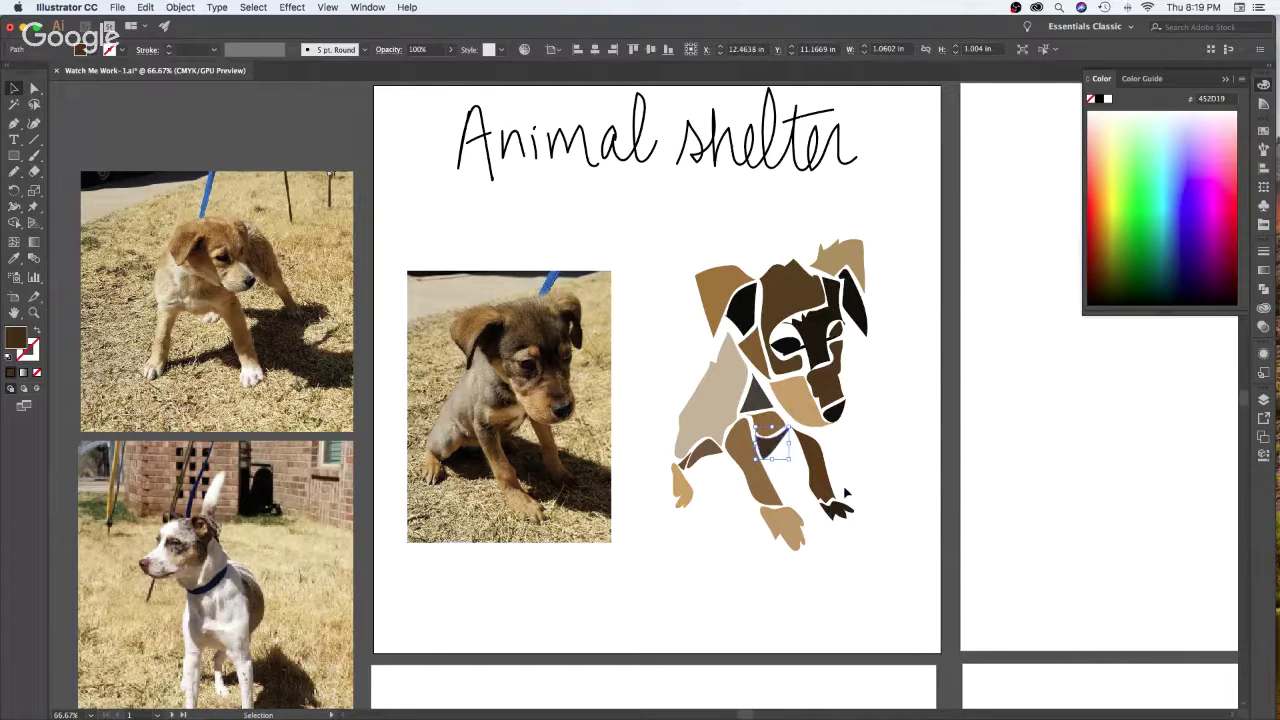
pyautogui.click(912, 462)
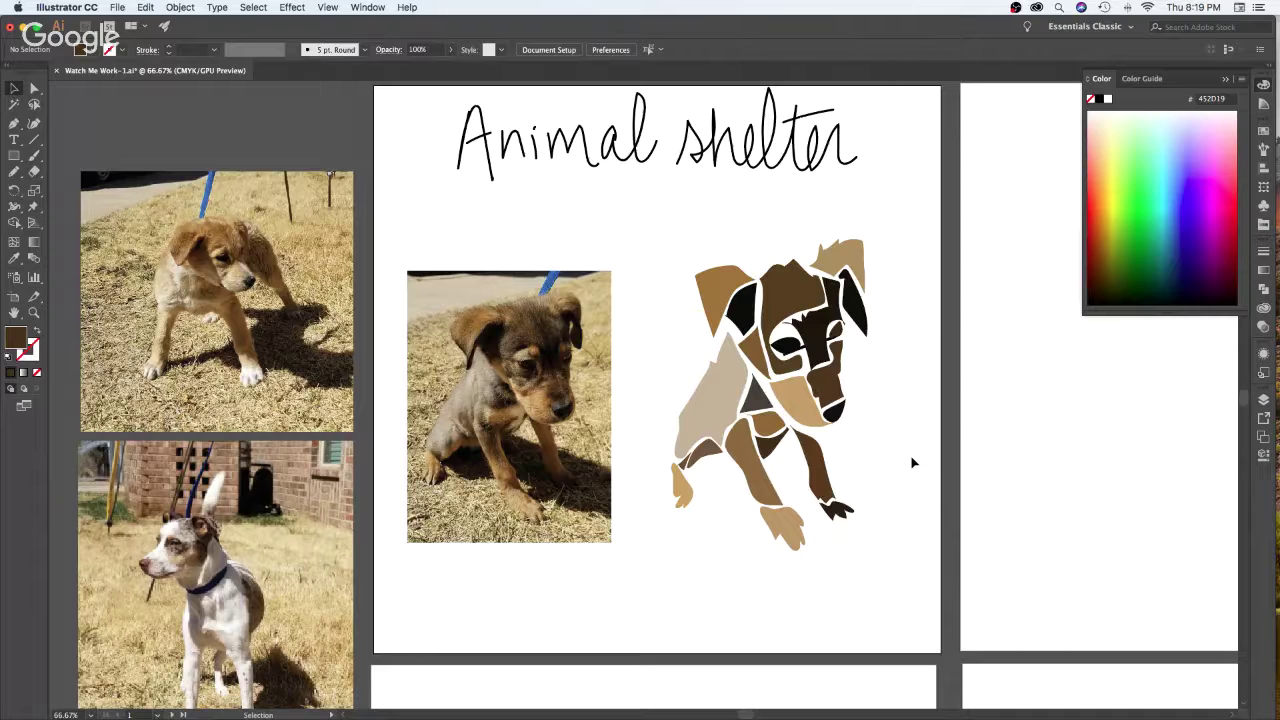
pyautogui.keyDown('shift'); pyautogui.click(775, 435); pyautogui.keyUp('shift')
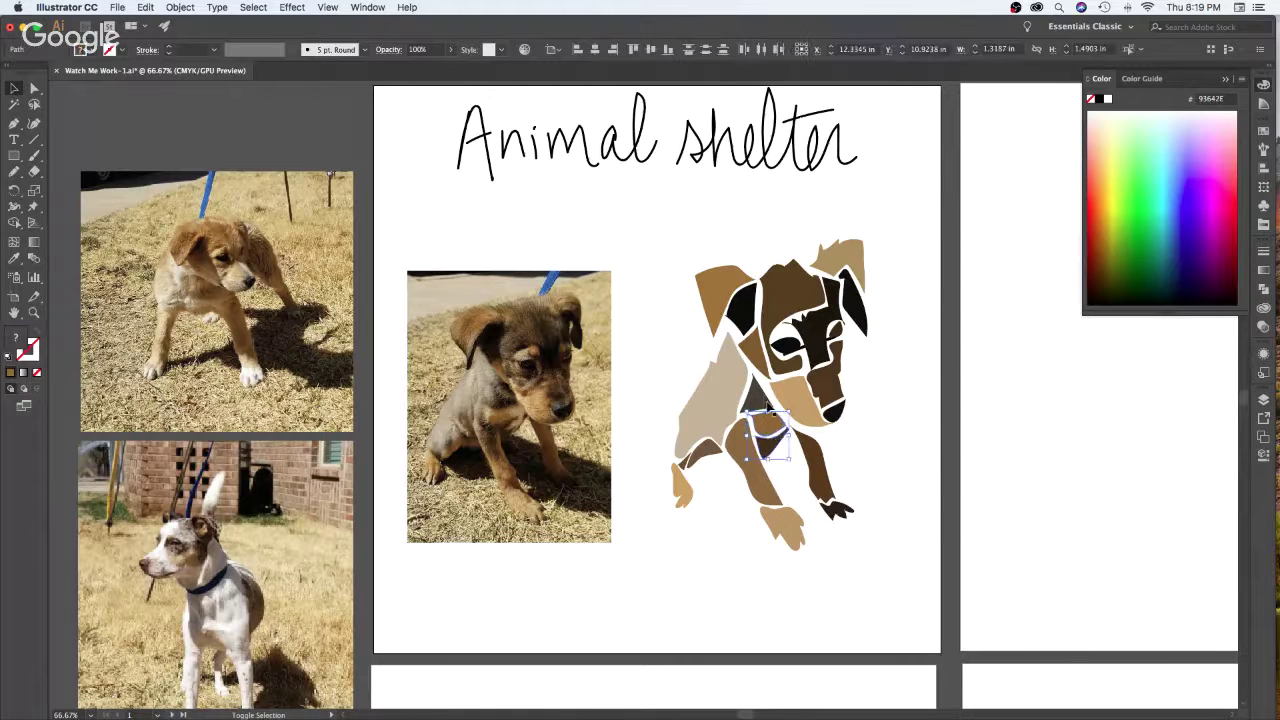
pyautogui.keyDown('shift'); pyautogui.click(767, 405); pyautogui.keyUp('shift')
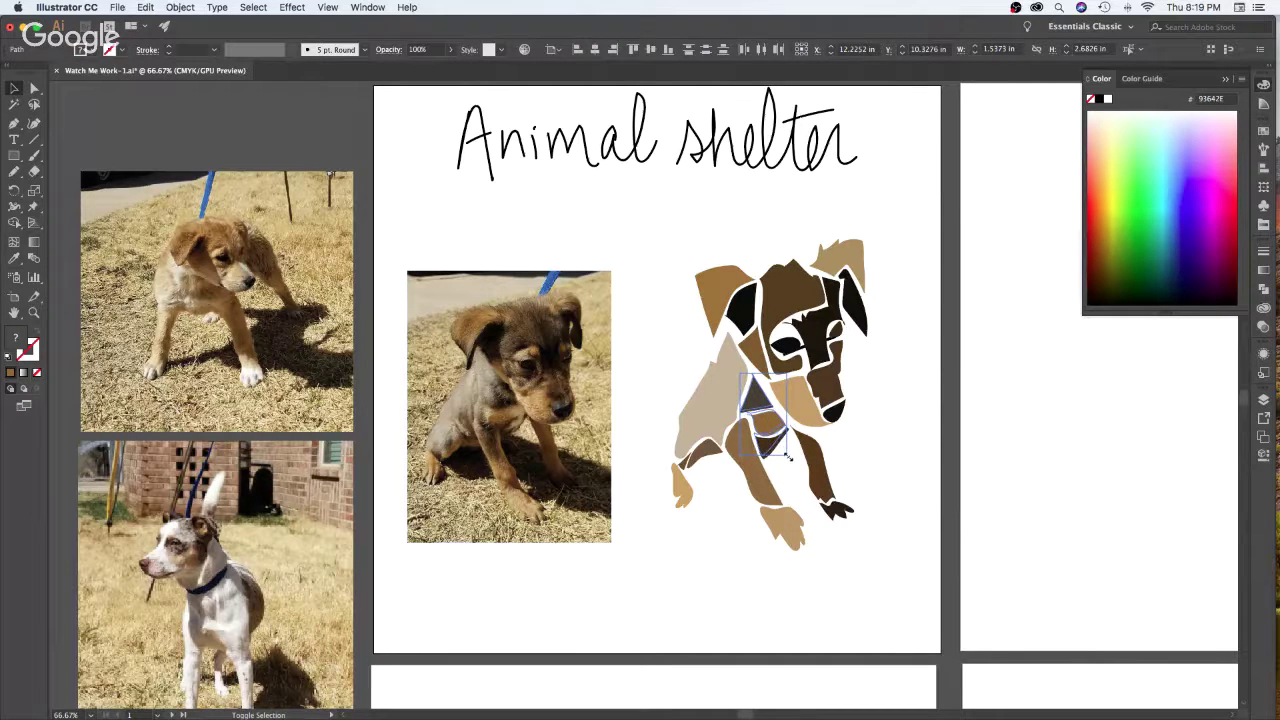
pyautogui.click(857, 460)
# Move the dark far front leg and paw up to the chest and scale them down, and nudge the near front leg slightly left
pyautogui.click(840, 485)
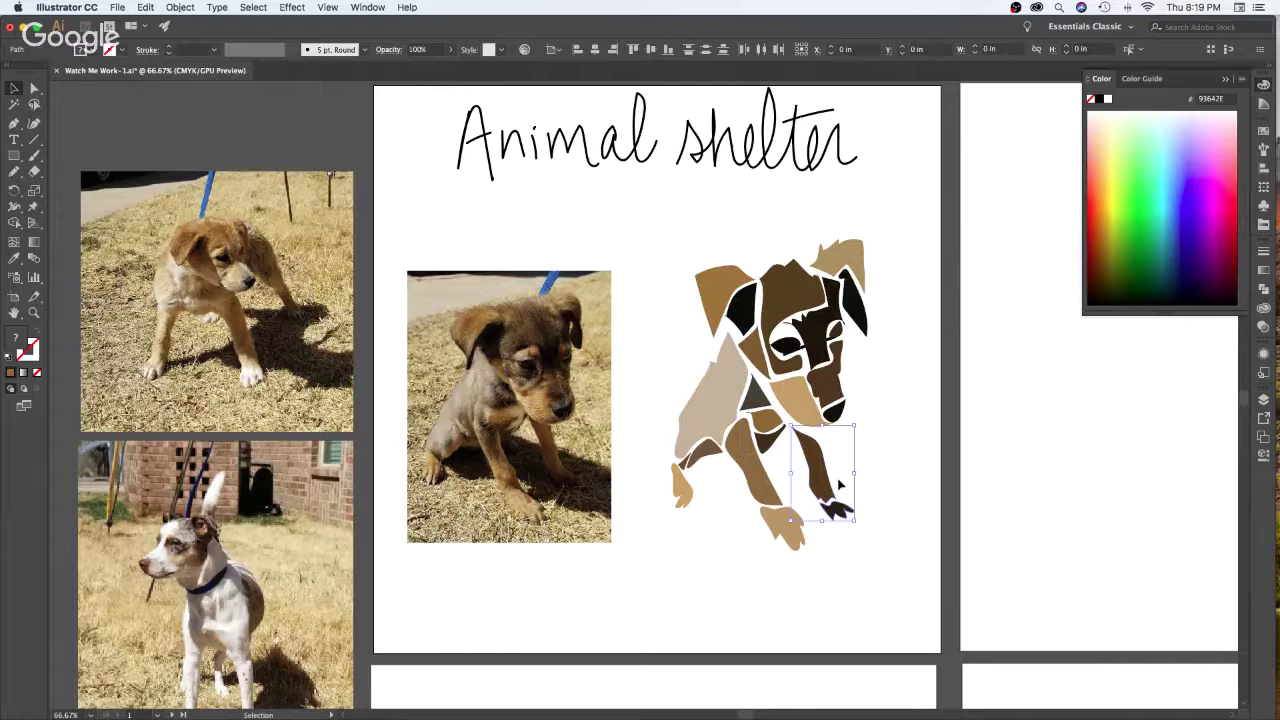
pyautogui.moveTo(825, 476); pyautogui.dragTo(819, 467)
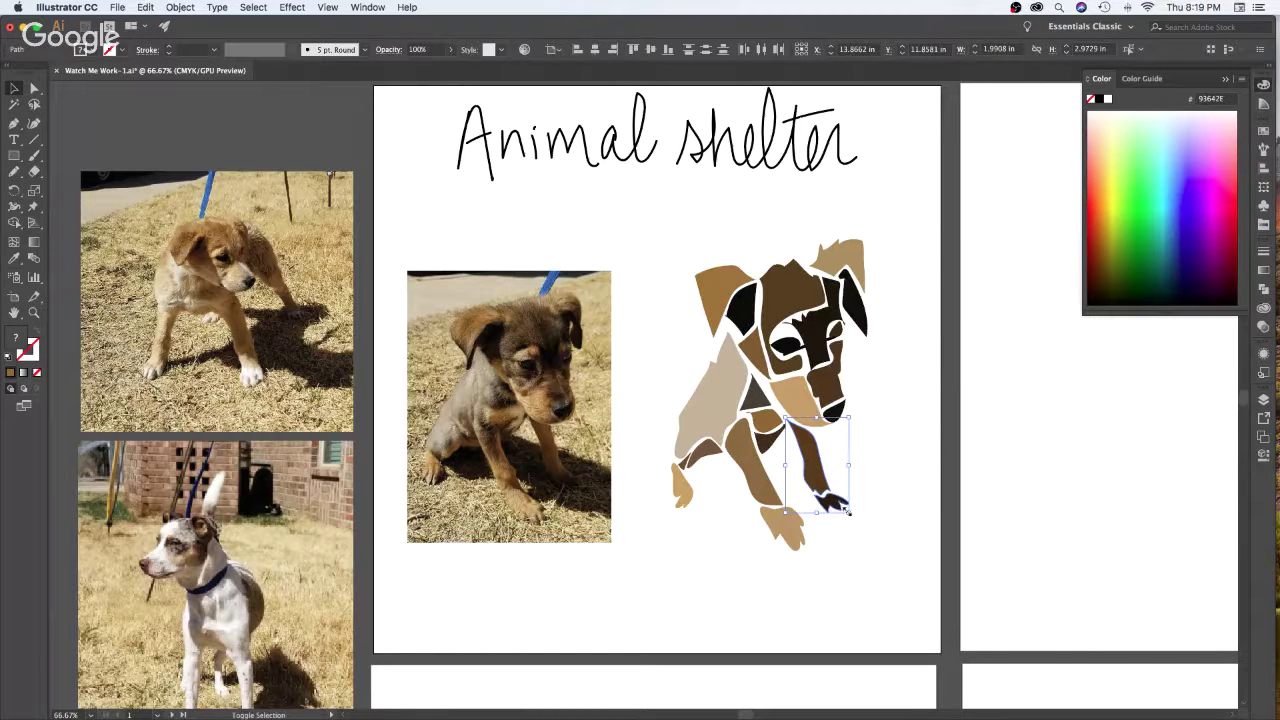
pyautogui.moveTo(847, 512); pyautogui.dragTo(815, 468)
pyautogui.click(876, 441)
pyautogui.click(790, 485)
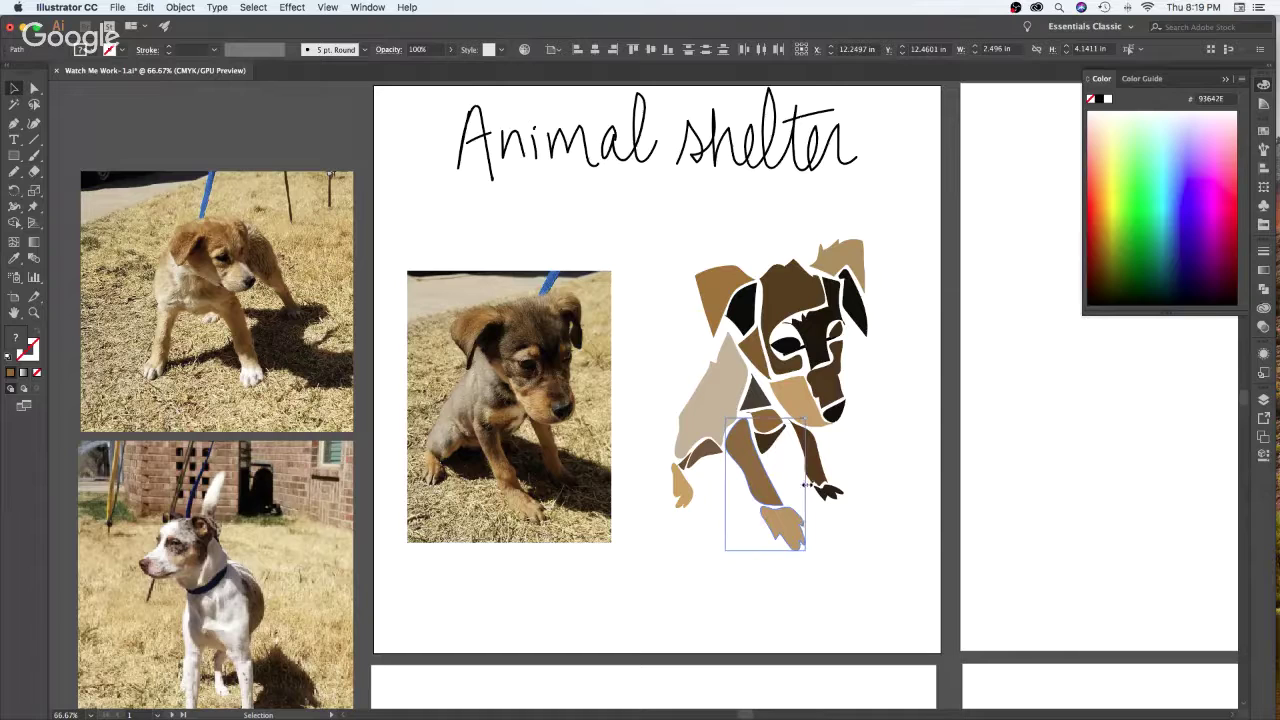
pyautogui.click(907, 472)
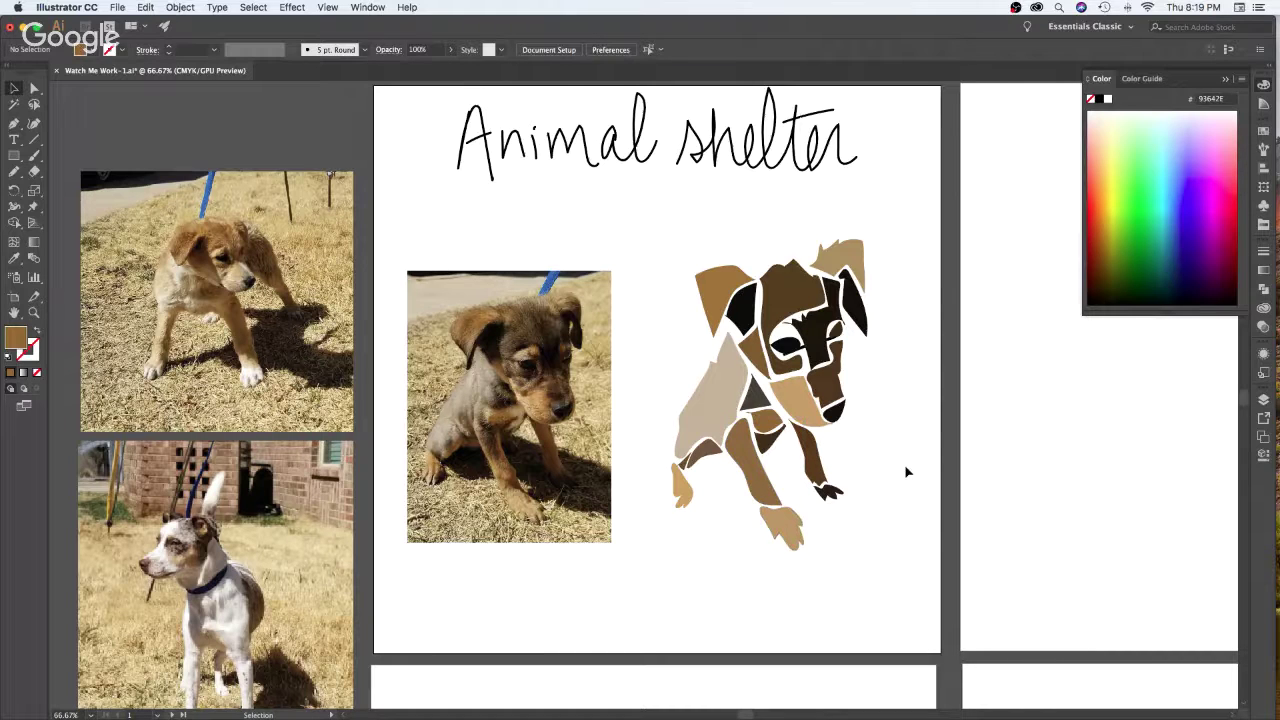
pyautogui.click(860, 264)
pyautogui.click(900, 270)
# Reshape the outline of the black pupil in the near eye with the Pencil tool
pyautogui.click(790, 346)
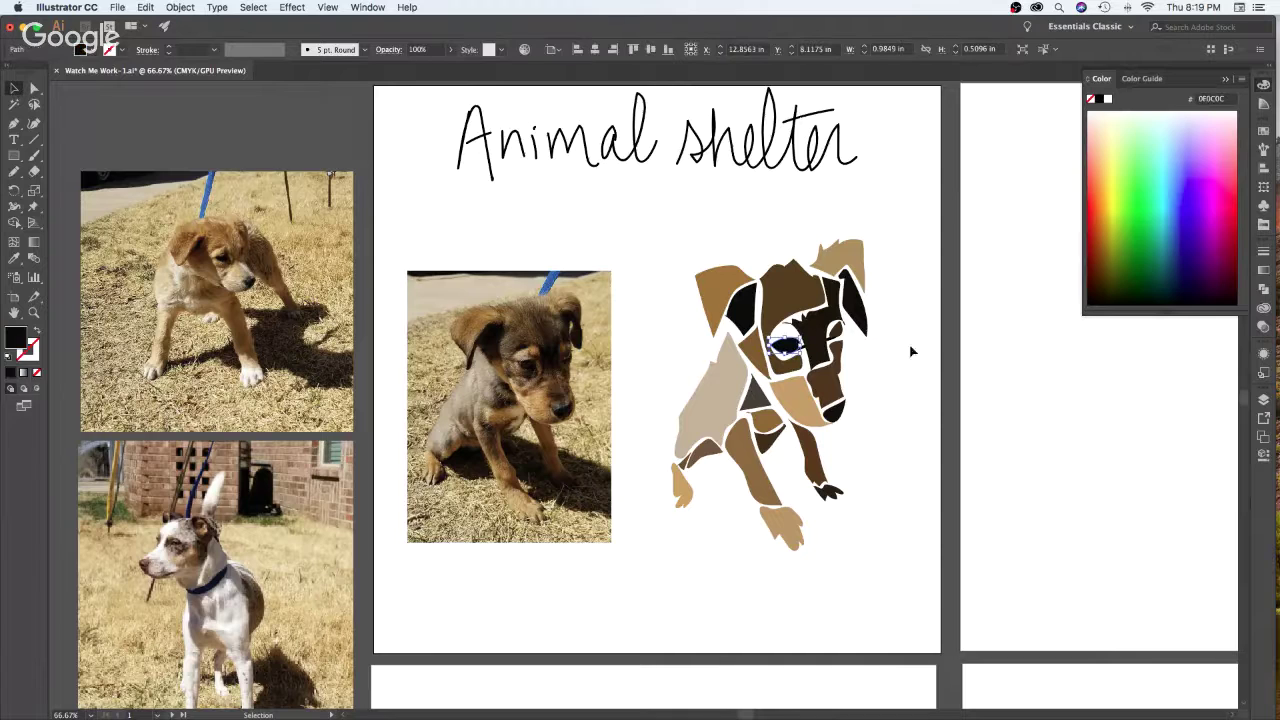
pyautogui.press('n')
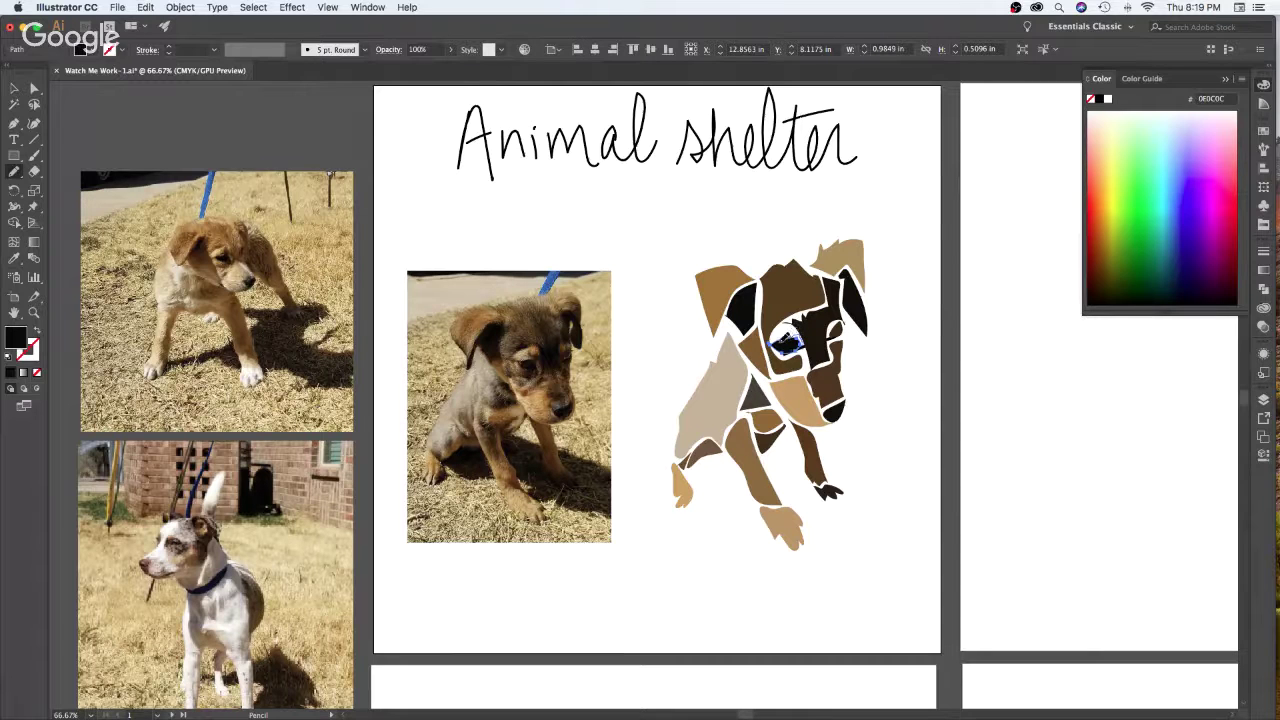
pyautogui.moveTo(778, 342)
pyautogui.mouseDown()
pyautogui.moveTo(790, 352)
pyautogui.moveTo(798, 327)
pyautogui.moveTo(786, 340)
pyautogui.mouseUp()
pyautogui.press('super+z')
pyautogui.press('v')
pyautogui.click(976, 390)
pyautogui.click(790, 344)
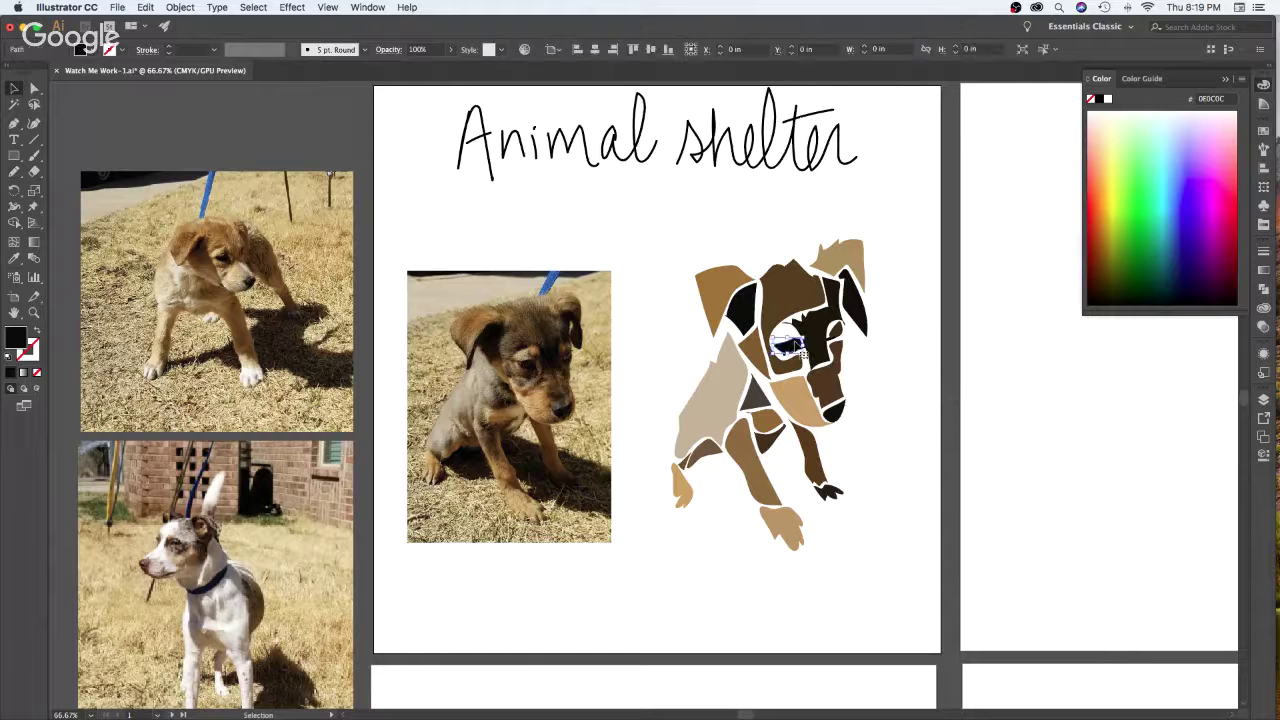
pyautogui.press('n')
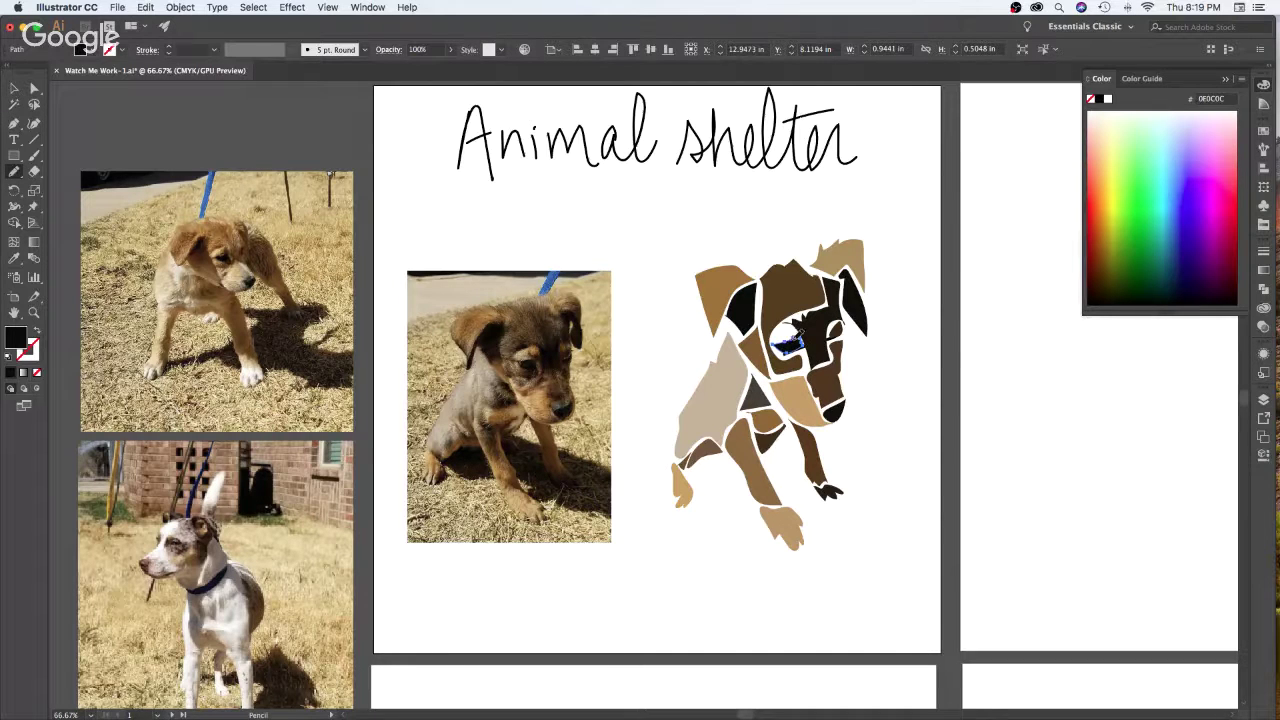
pyautogui.moveTo(801, 343); pyautogui.dragTo(803, 345)
pyautogui.press('v')
pyautogui.click(926, 338)
# Nudge the reshaped black pupil into place inside the near eye
pyautogui.click(789, 346)
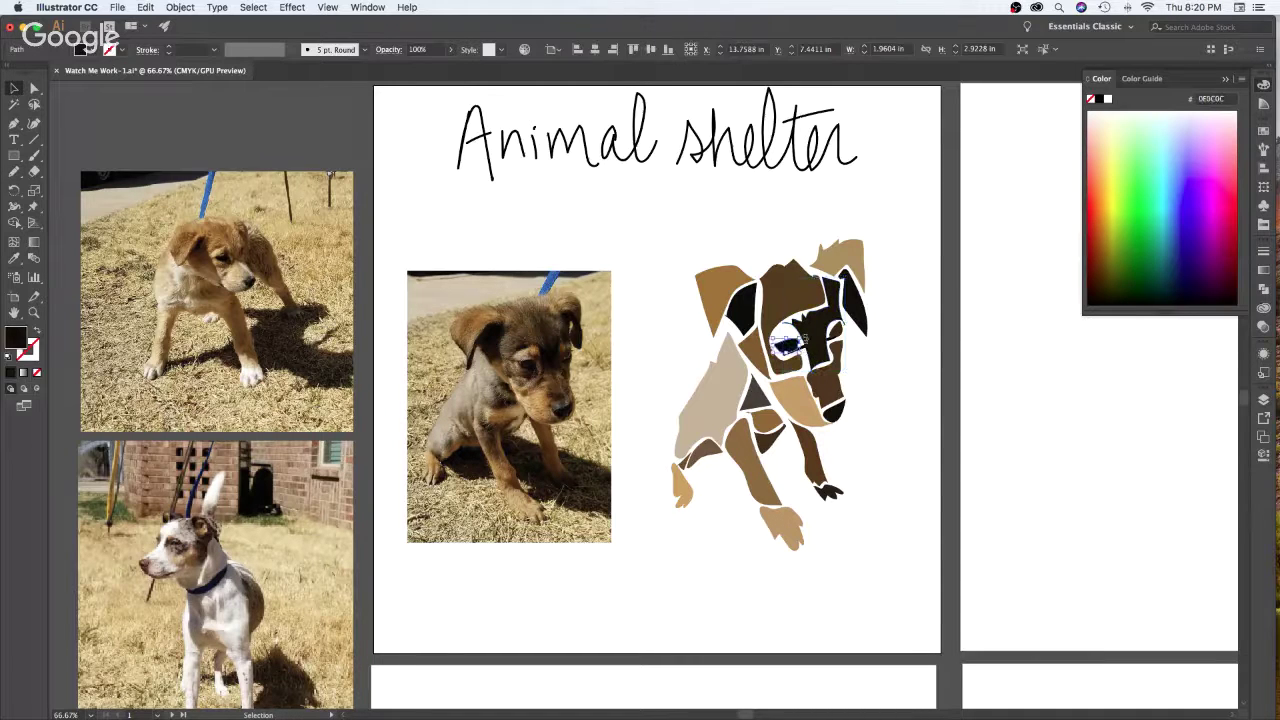
pyautogui.click(906, 334)
pyautogui.click(790, 346)
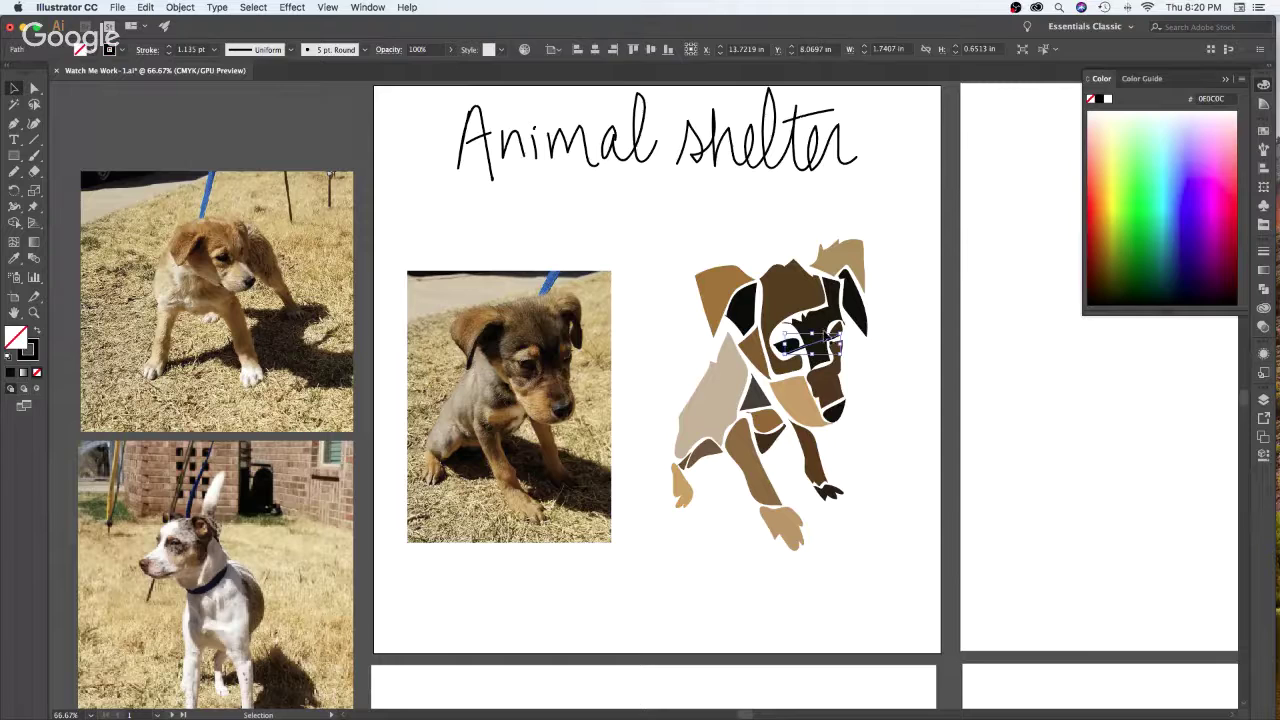
pyautogui.click(941, 344)
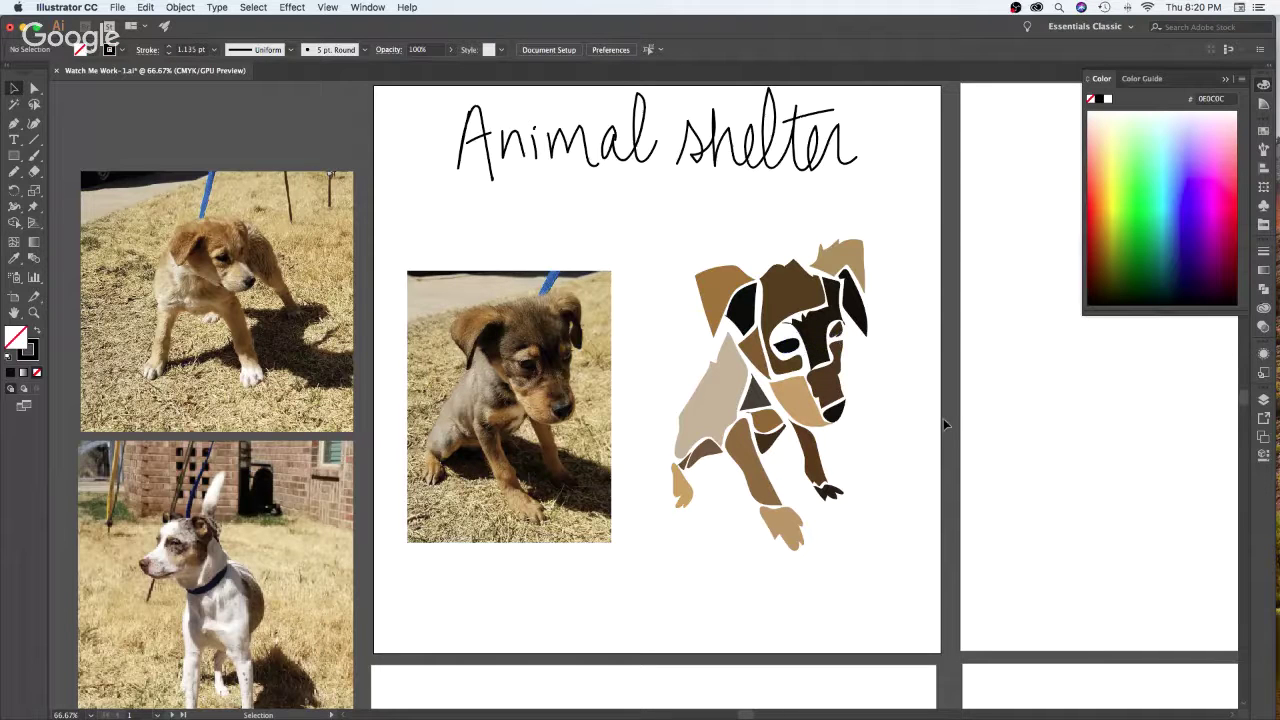
# Reshape the dark brown far eye with the Pencil tool to about 0.47 by 0.57 in and nudge it into place
pyautogui.click(839, 336)
pyautogui.press('n')
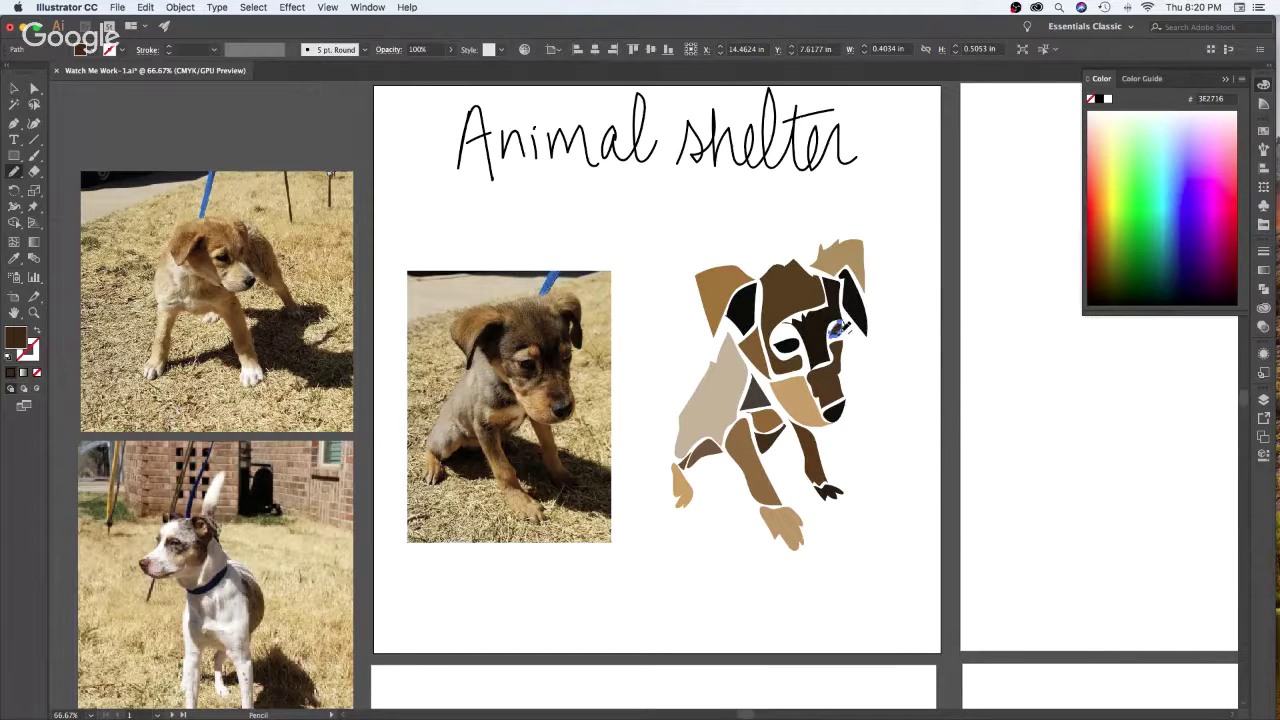
pyautogui.moveTo(848, 334)
pyautogui.mouseDown()
pyautogui.moveTo(836, 338)
pyautogui.moveTo(848, 322)
pyautogui.mouseUp()
pyautogui.press('v')
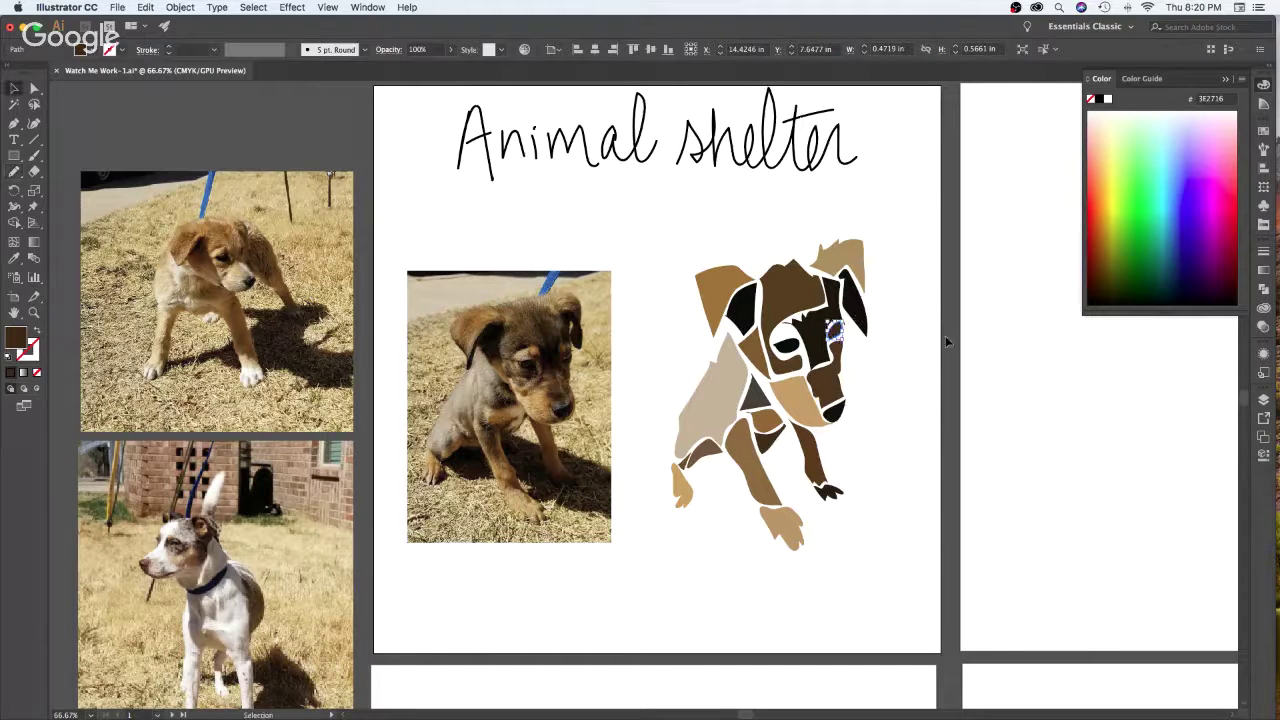
pyautogui.click(946, 338)
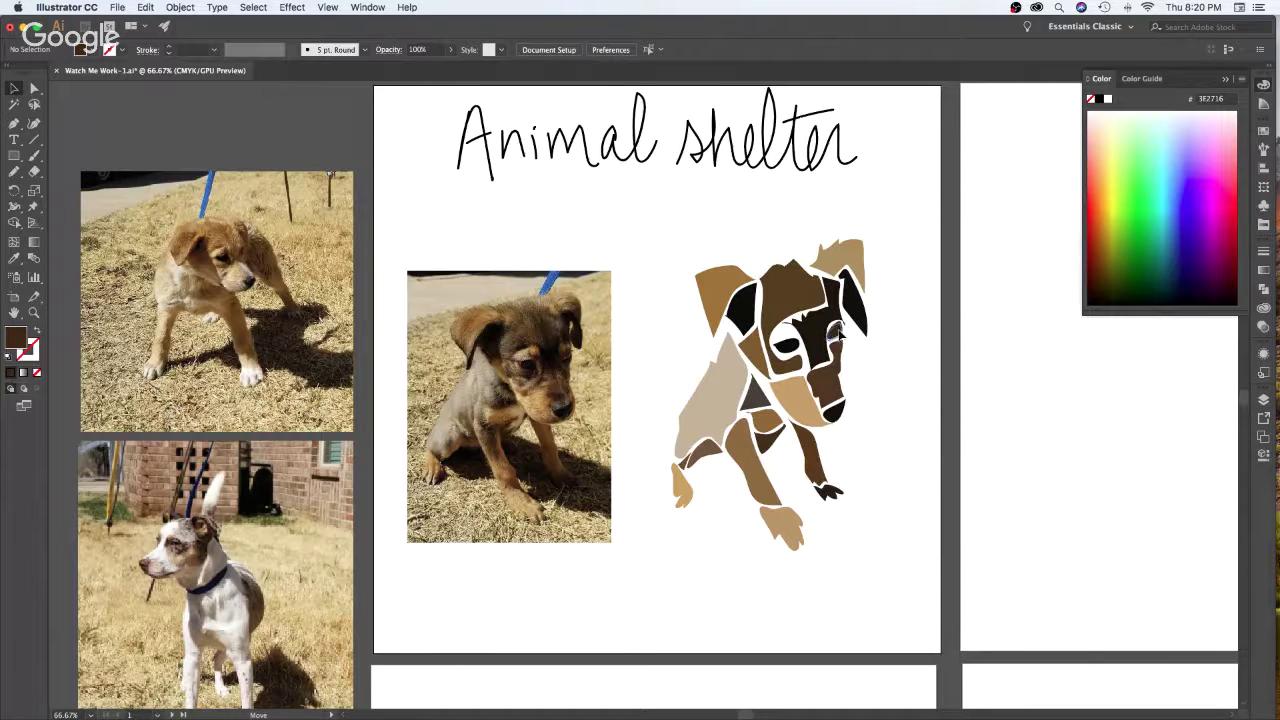
pyautogui.click(836, 331)
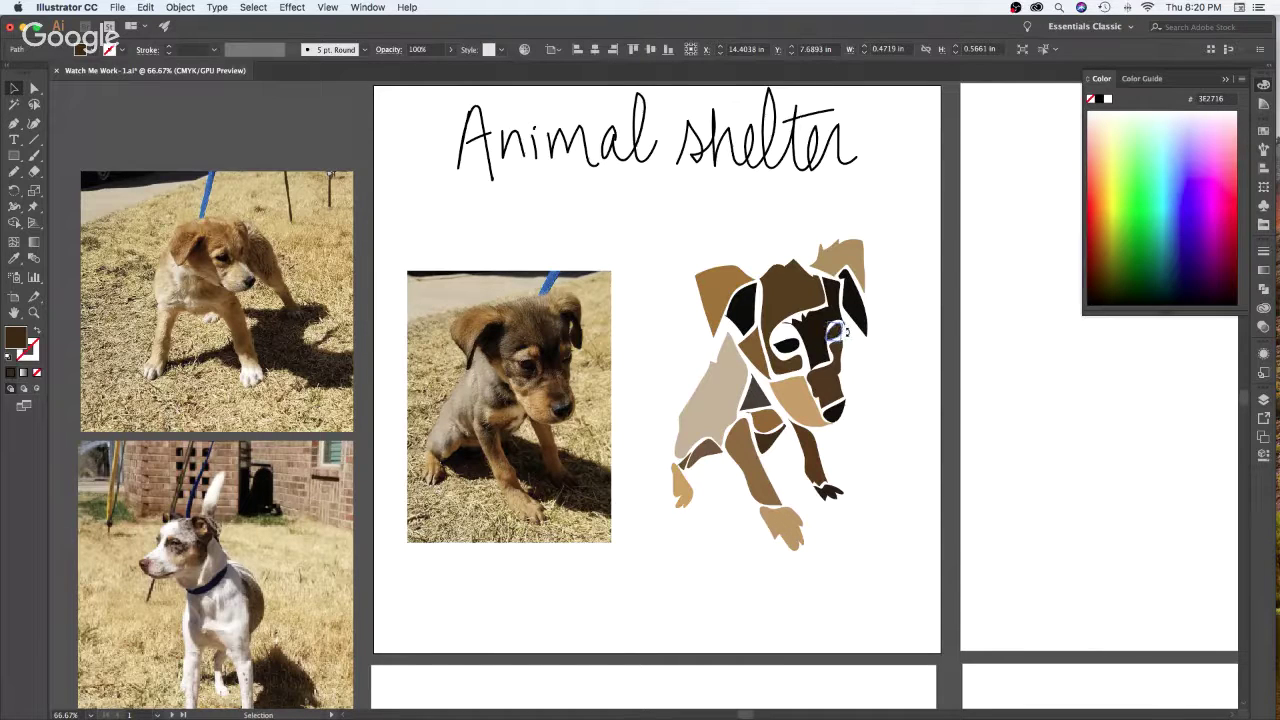
pyautogui.click(901, 311)
# Fine-tune the positions of the far eye and the near eye's pupil on the face
pyautogui.click(840, 338)
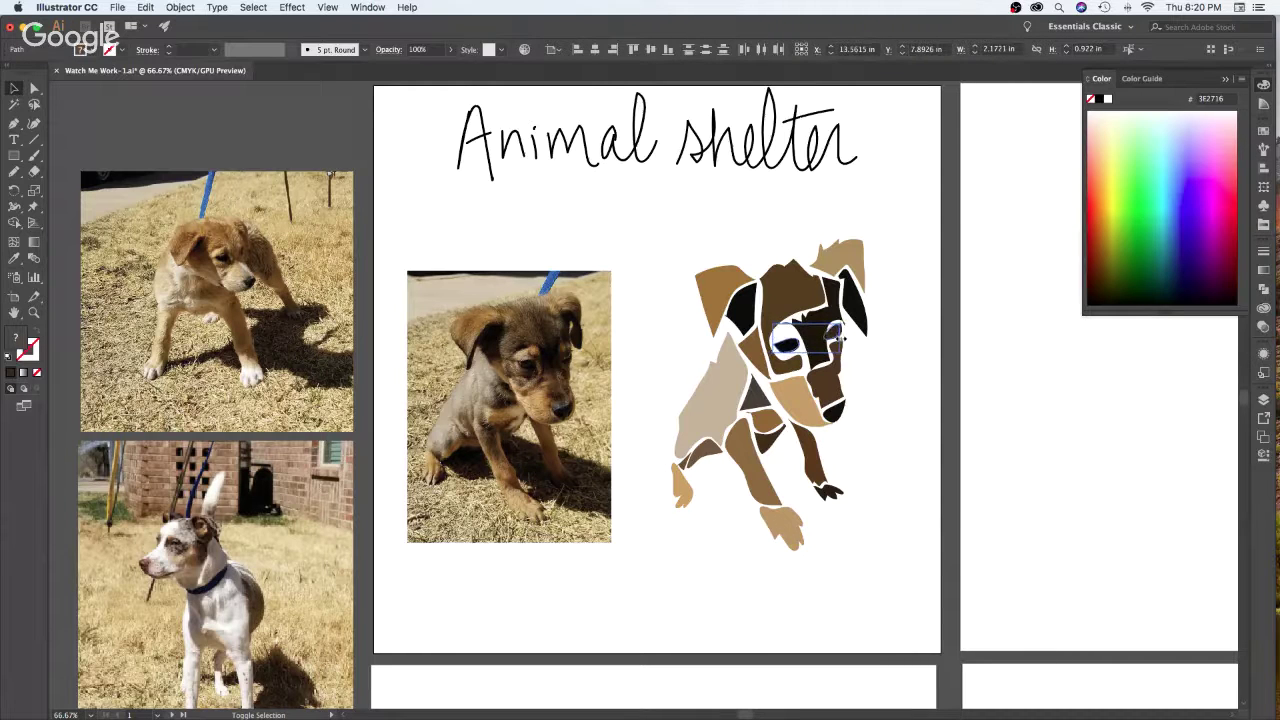
pyautogui.keyDown('shift'); pyautogui.click(842, 340); pyautogui.keyUp('shift')
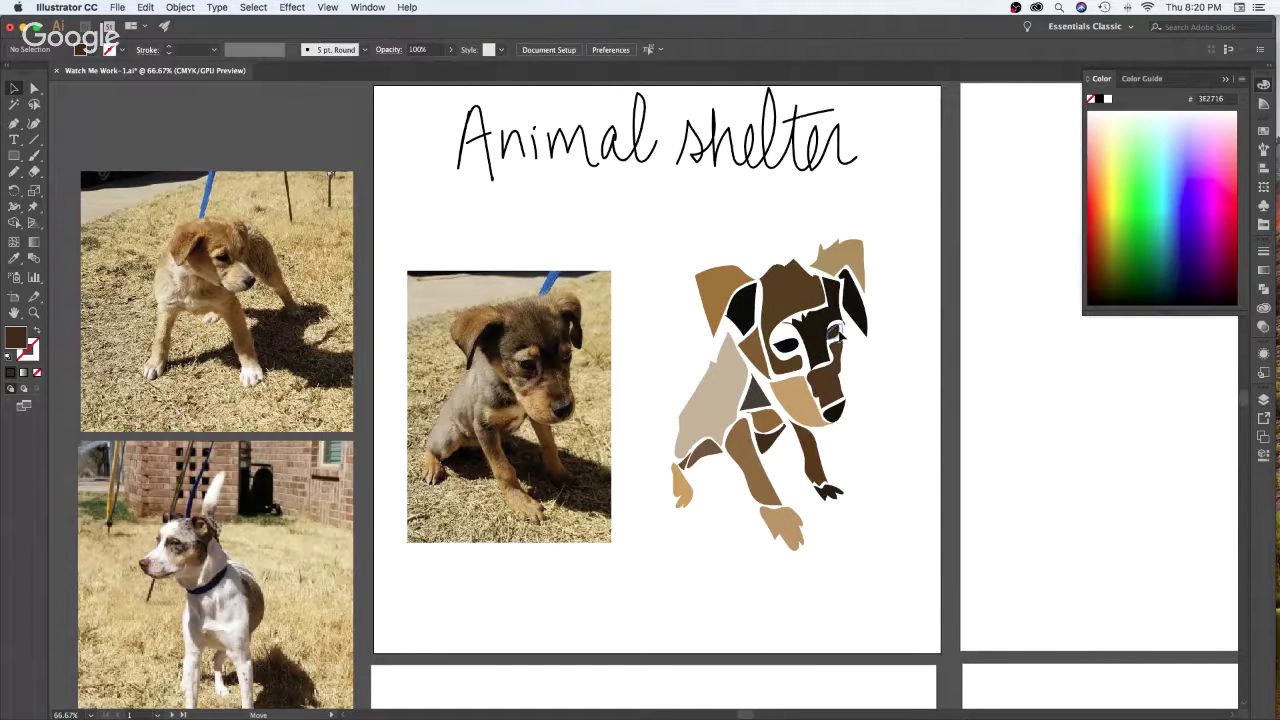
pyautogui.moveTo(793, 348); pyautogui.dragTo(795, 349)
pyautogui.click(940, 323)
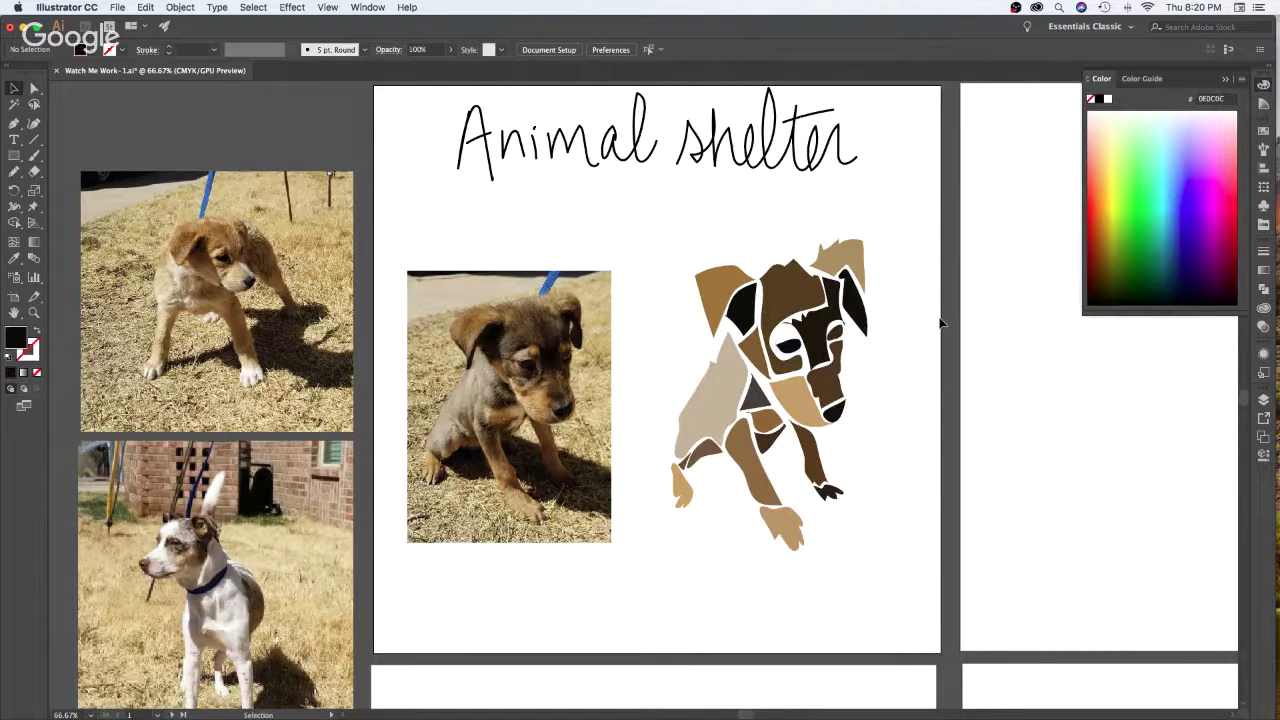
# Refine the outline of the near-black strip between the eyes, near the far ear, with the Pencil tool
pyautogui.click(828, 341)
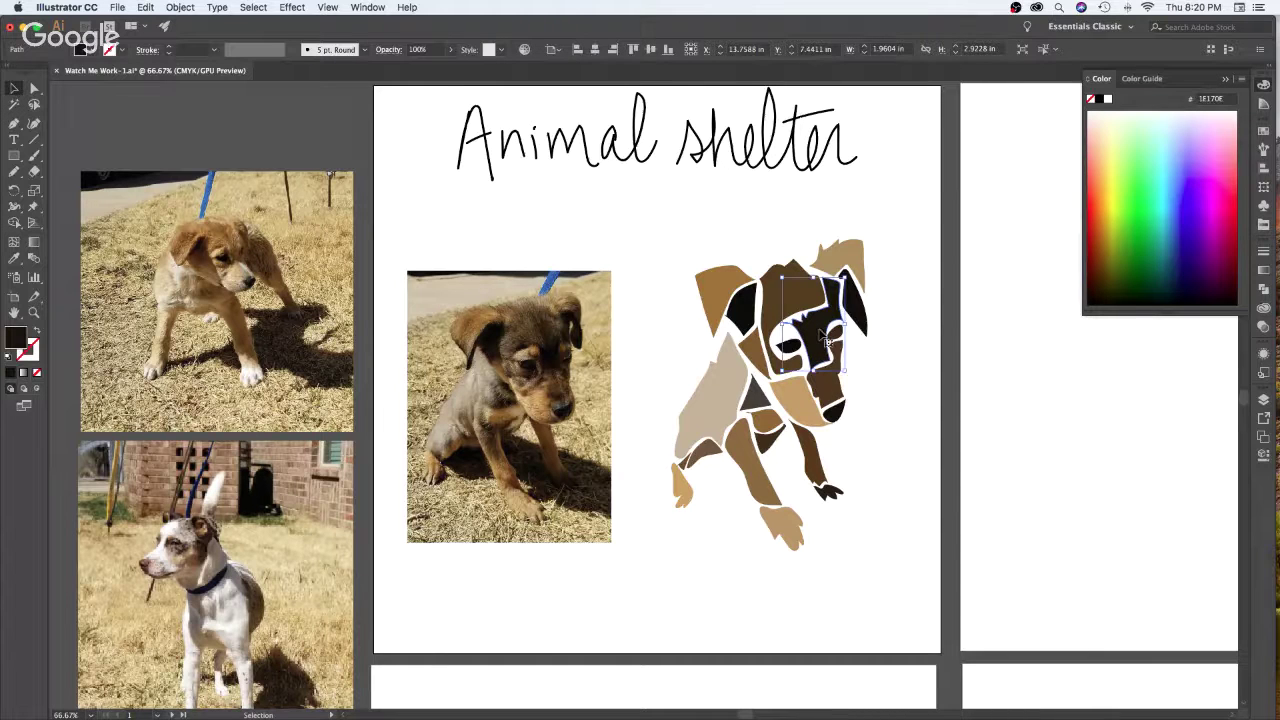
pyautogui.press('n')
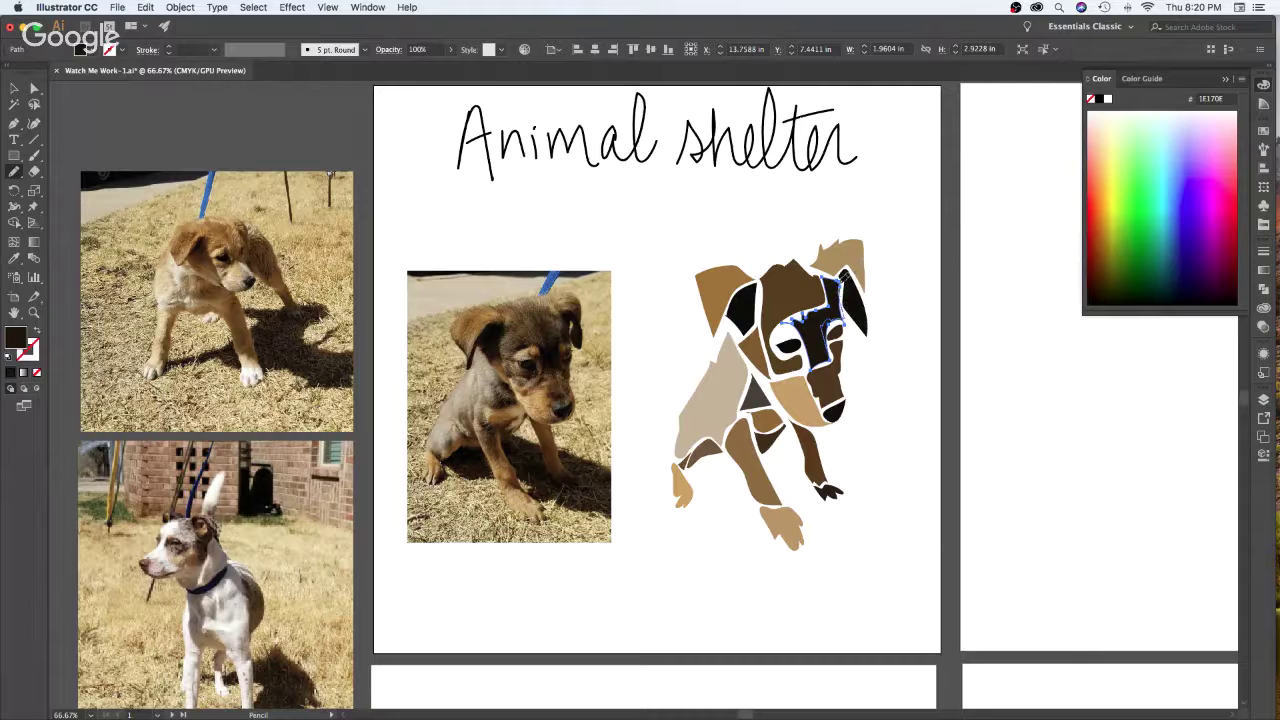
pyautogui.moveTo(843, 278); pyautogui.dragTo(842, 275)
pyautogui.press('v')
pyautogui.click(951, 335)
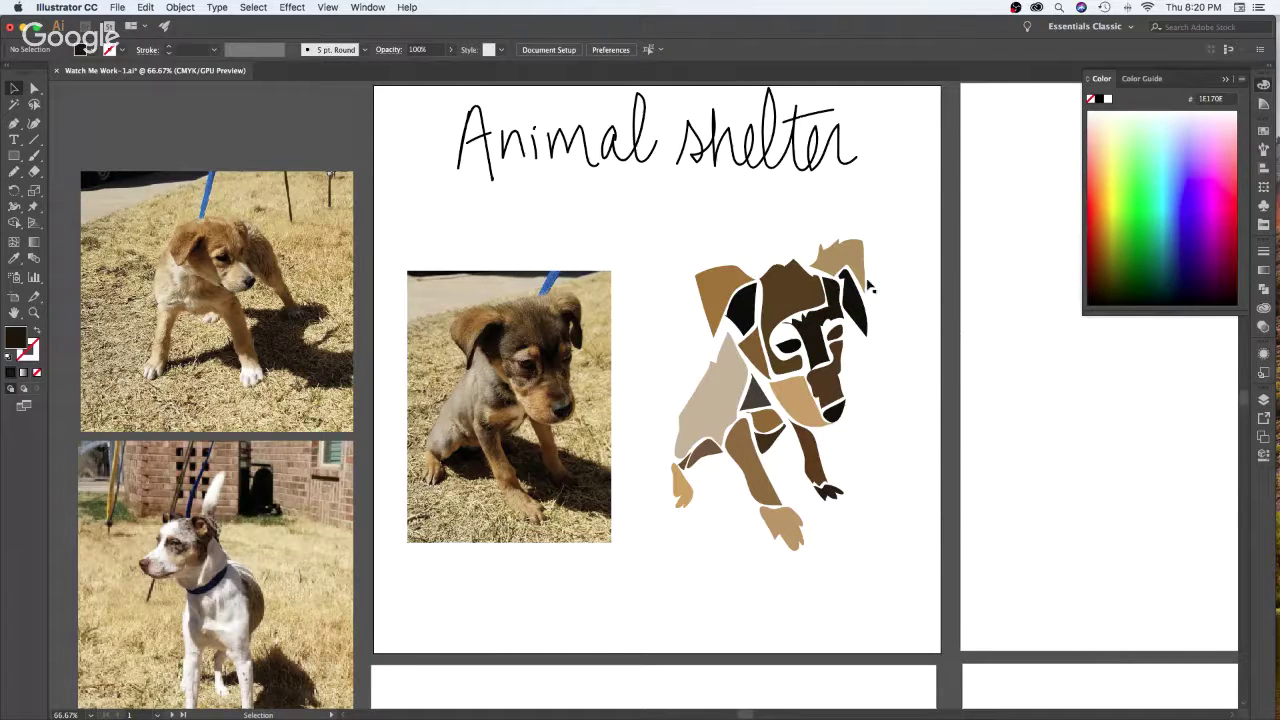
# Paint tan accents on the puppy's eyes with the Paintbrush, using the muzzle's tan as the stroke color with no fill
pyautogui.click(798, 414)
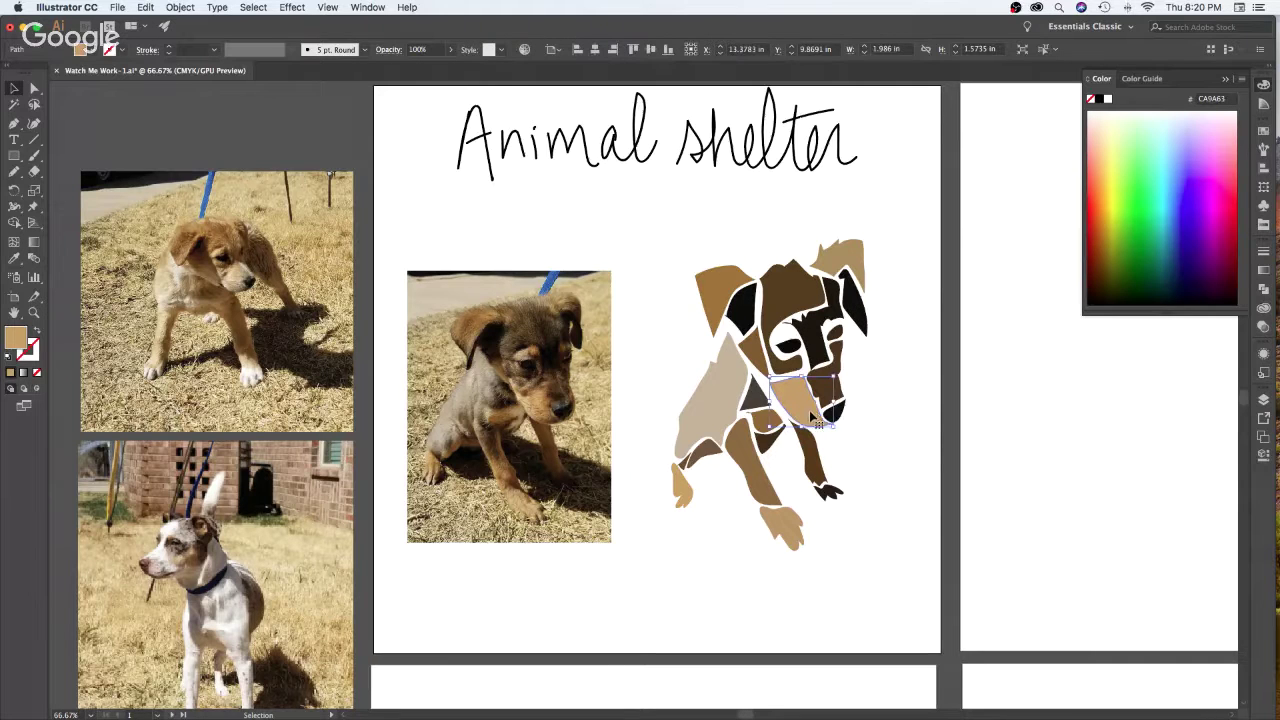
pyautogui.click(902, 400)
pyautogui.press('b')
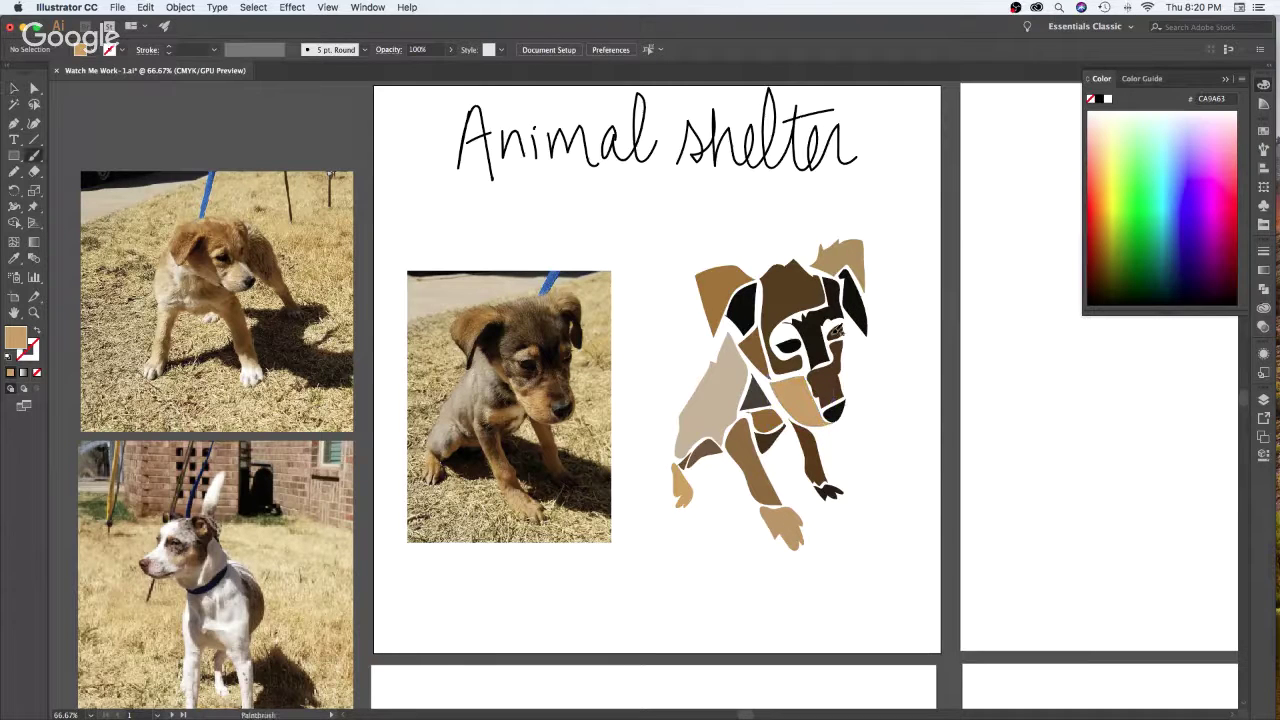
pyautogui.hotkey('shift', 'x')
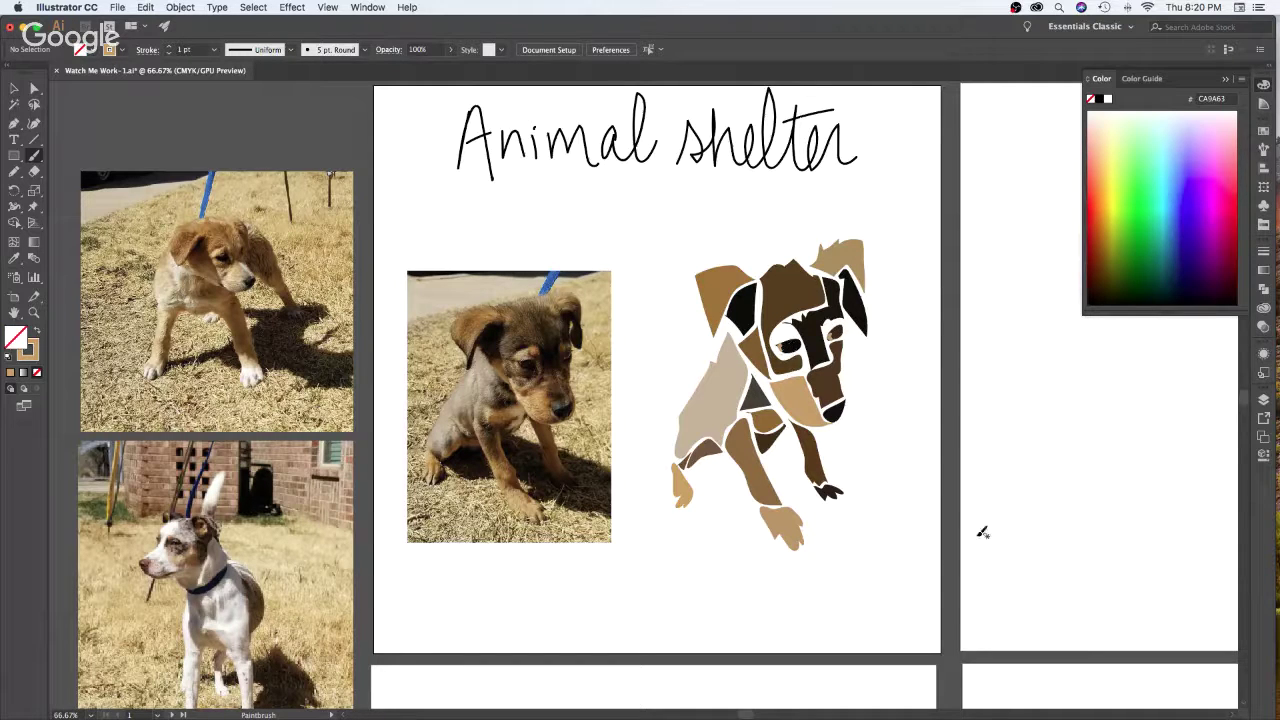
pyautogui.press('v')
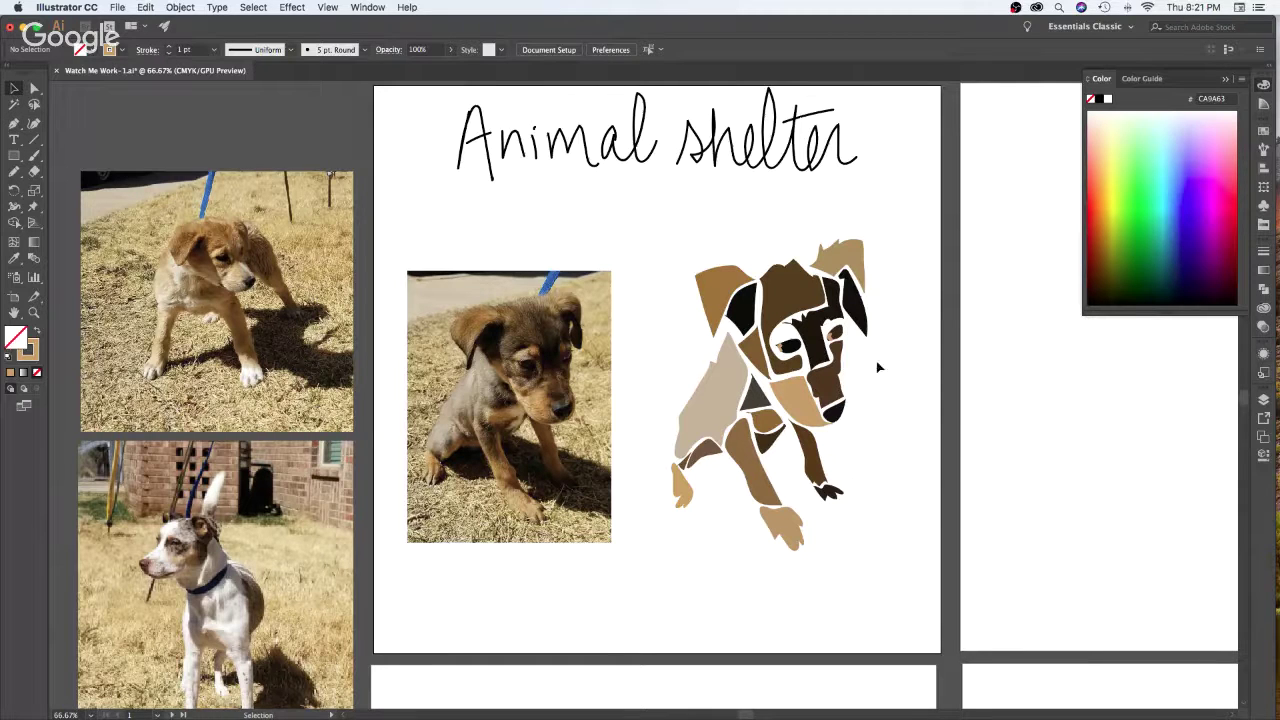
pyautogui.press('b')
pyautogui.press('v')
# Reshape the edges of the dark brown snout below the far eye with the Pencil tool
pyautogui.click(842, 390)
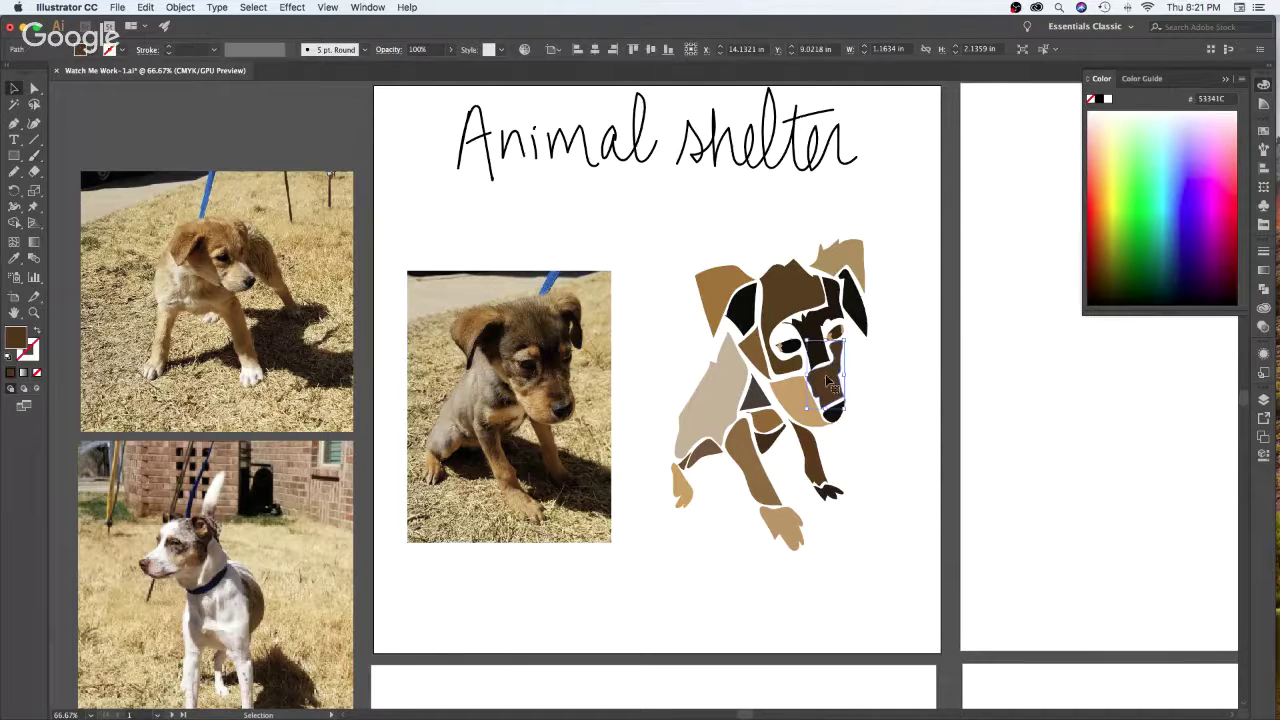
pyautogui.press('n')
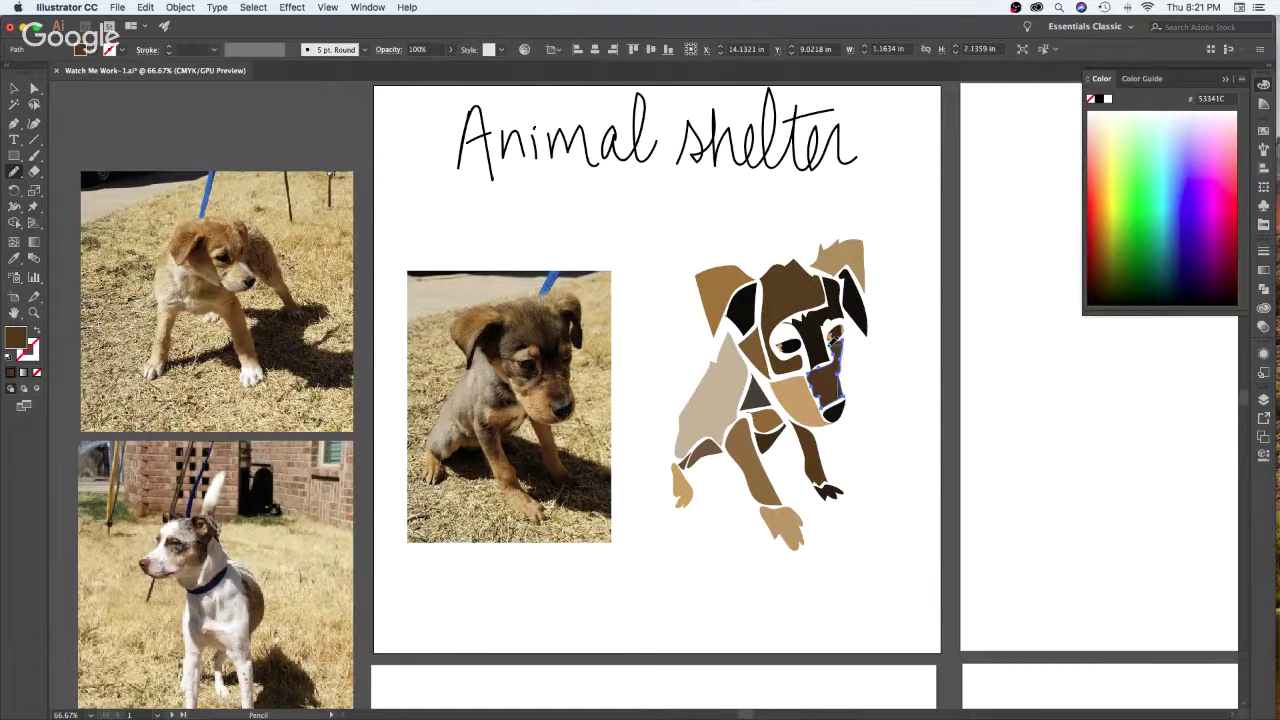
pyautogui.moveTo(832, 357); pyautogui.dragTo(829, 358)
pyautogui.press('v')
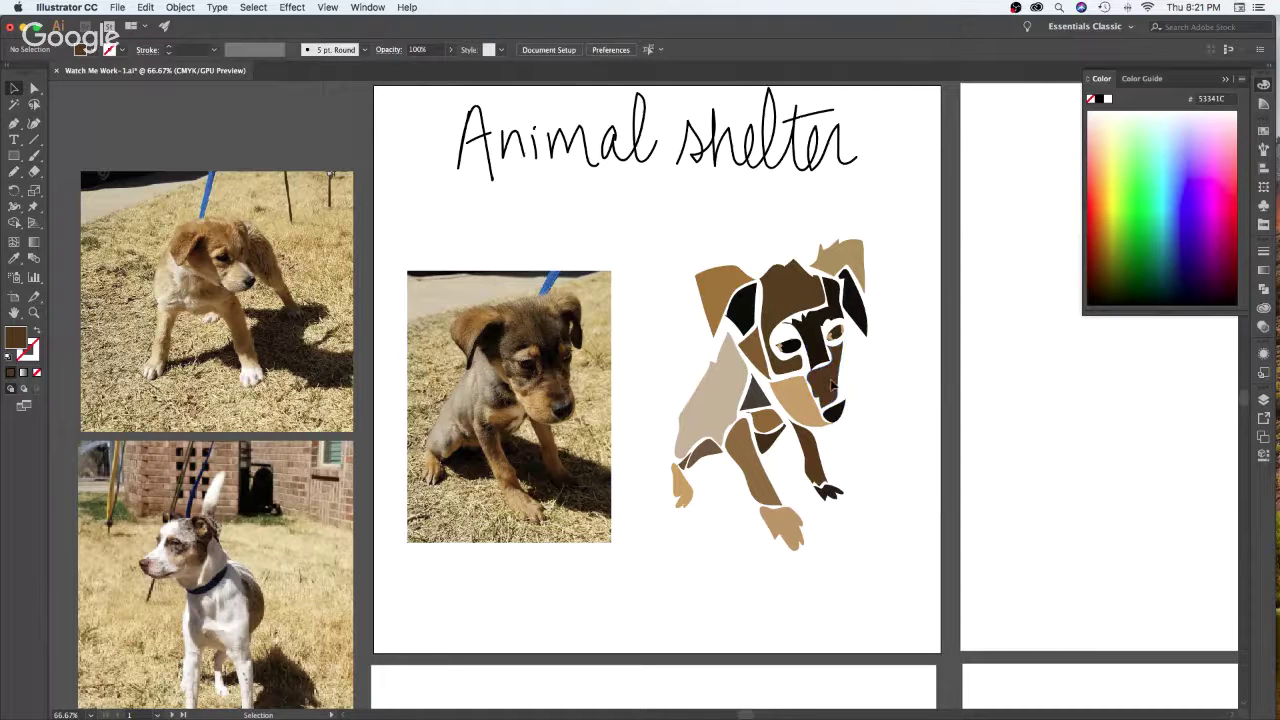
pyautogui.press('n')
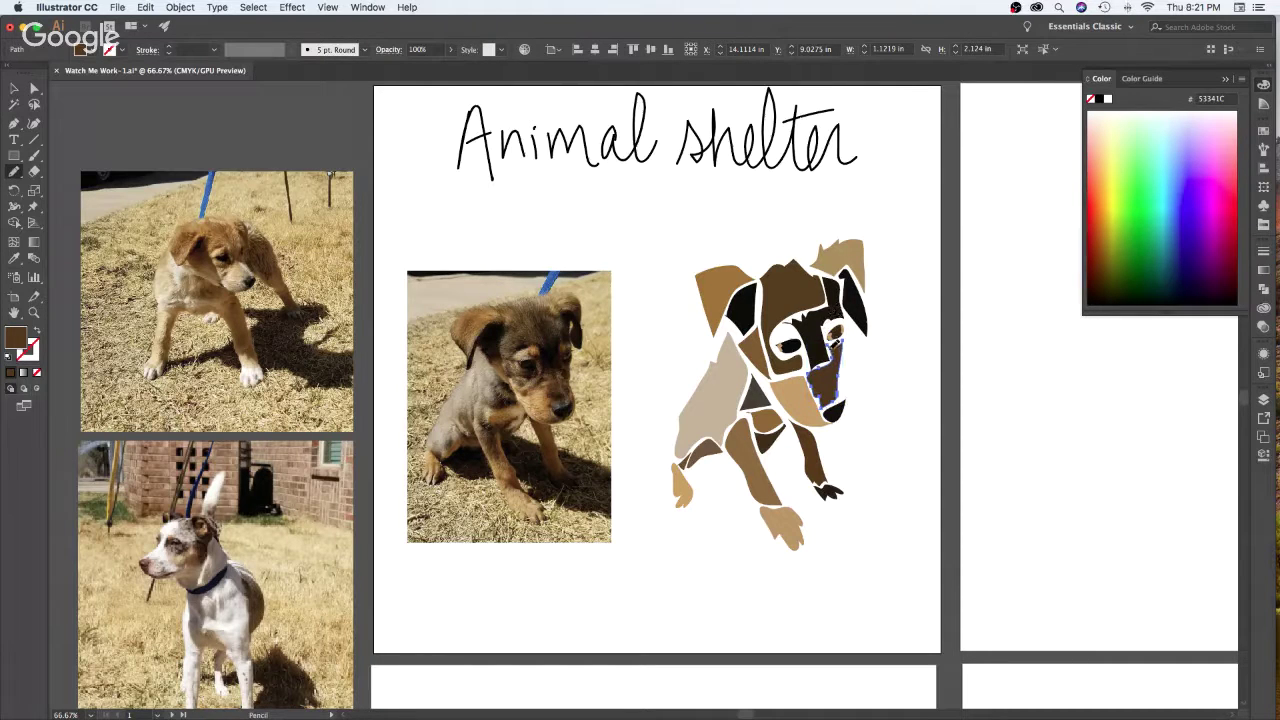
pyautogui.moveTo(835, 338); pyautogui.dragTo(840, 356)
pyautogui.moveTo(825, 386)
pyautogui.mouseDown()
pyautogui.moveTo(832, 404)
pyautogui.moveTo(844, 370)
pyautogui.mouseUp()
pyautogui.press('v')
# Reshape the tan muzzle with the Pencil tool to about 1.71 by 1.54 in, rounding its edge against the snout
pyautogui.click(805, 405)
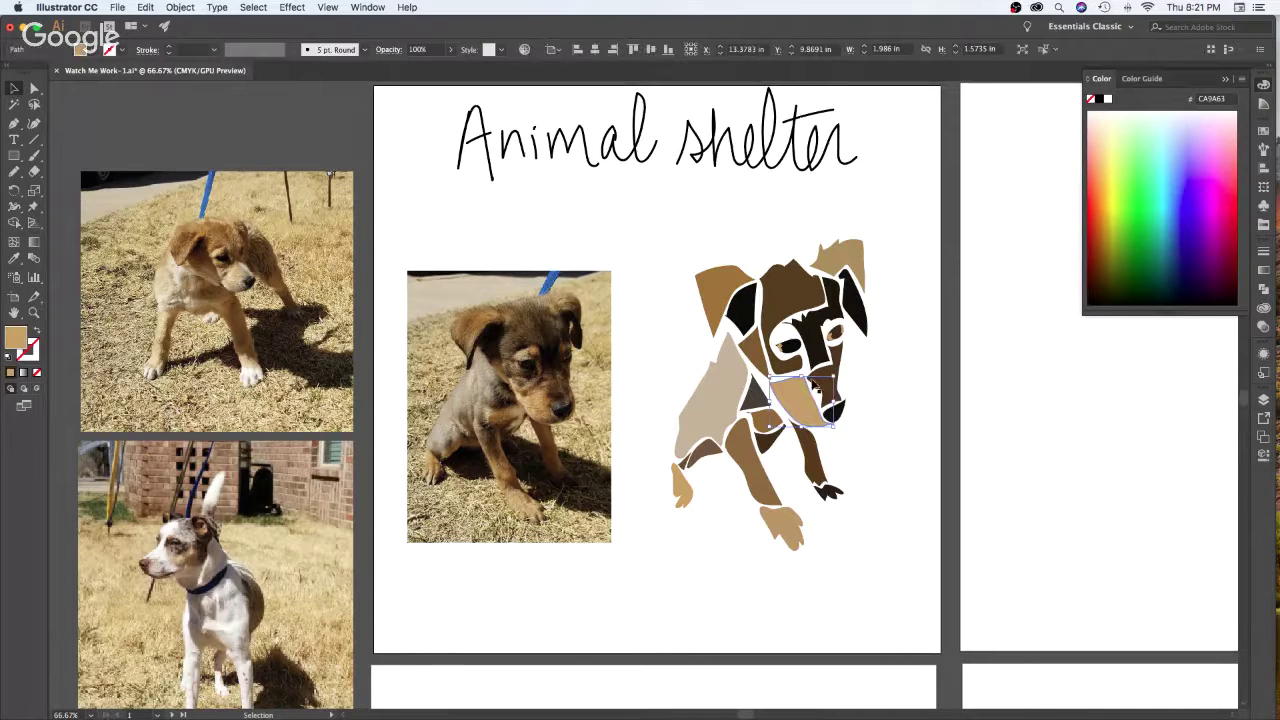
pyautogui.press('n')
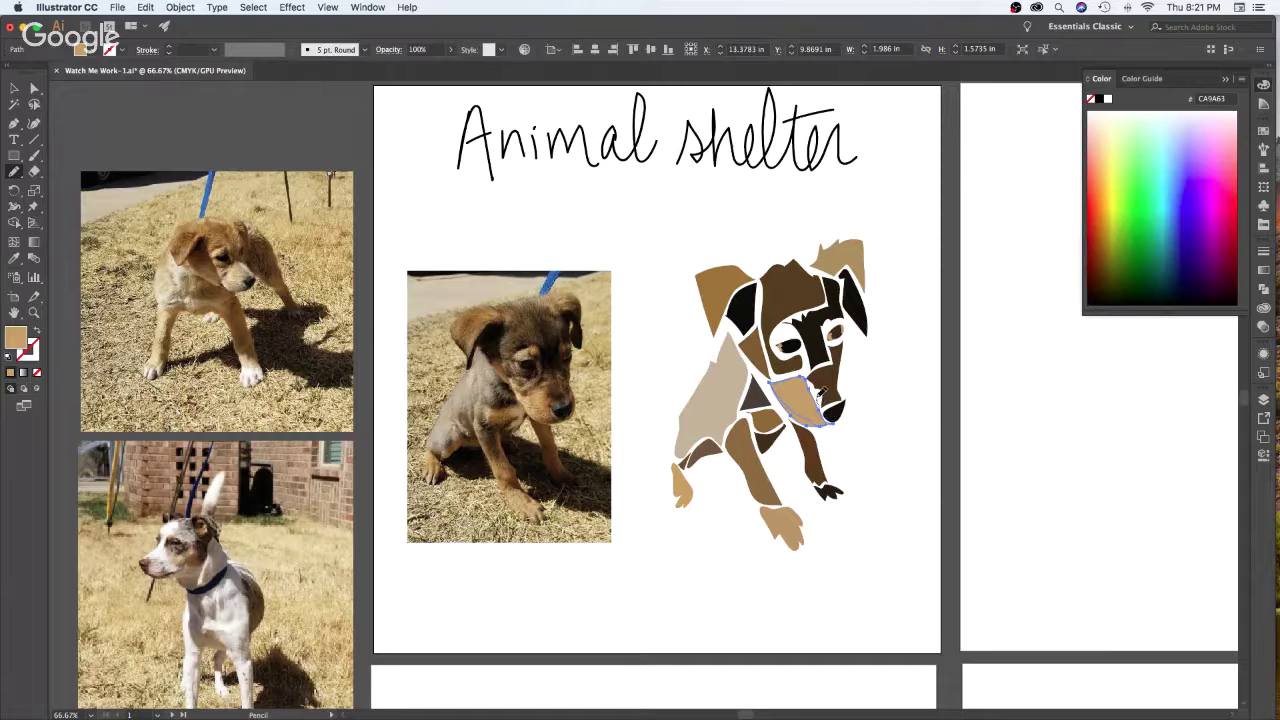
pyautogui.moveTo(822, 392); pyautogui.dragTo(803, 369)
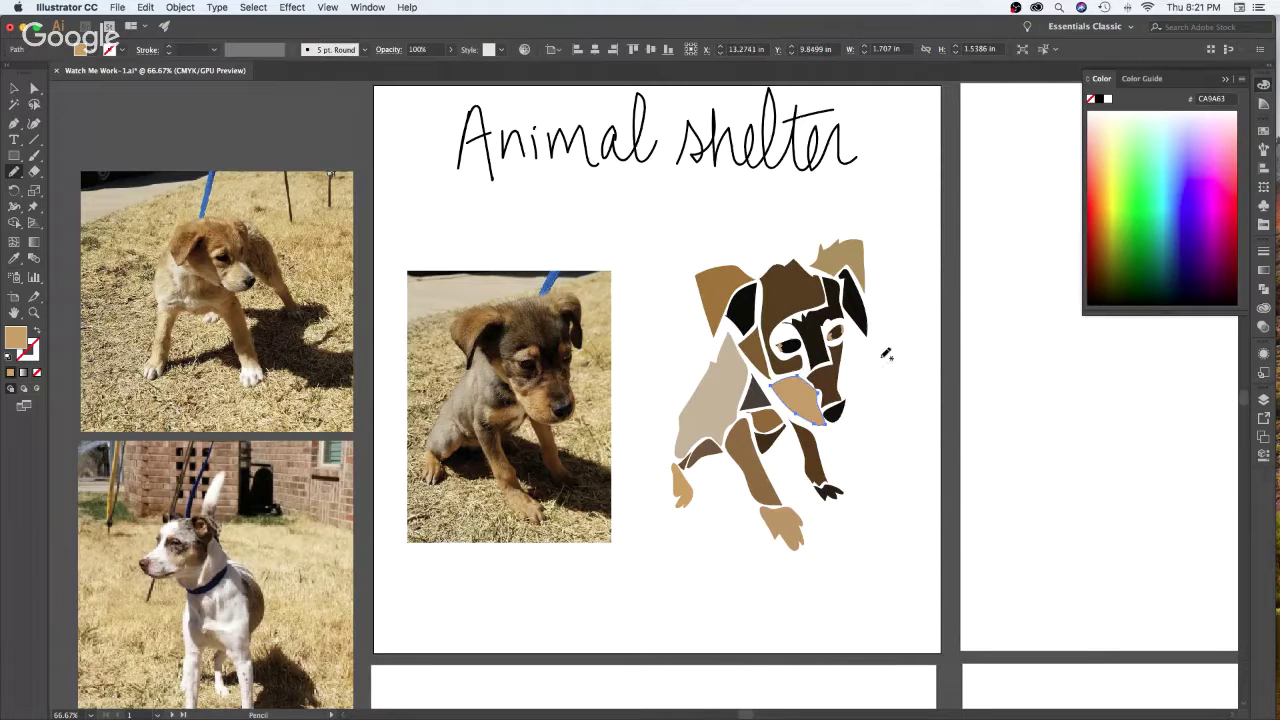
pyautogui.press('v')
pyautogui.click(916, 384)
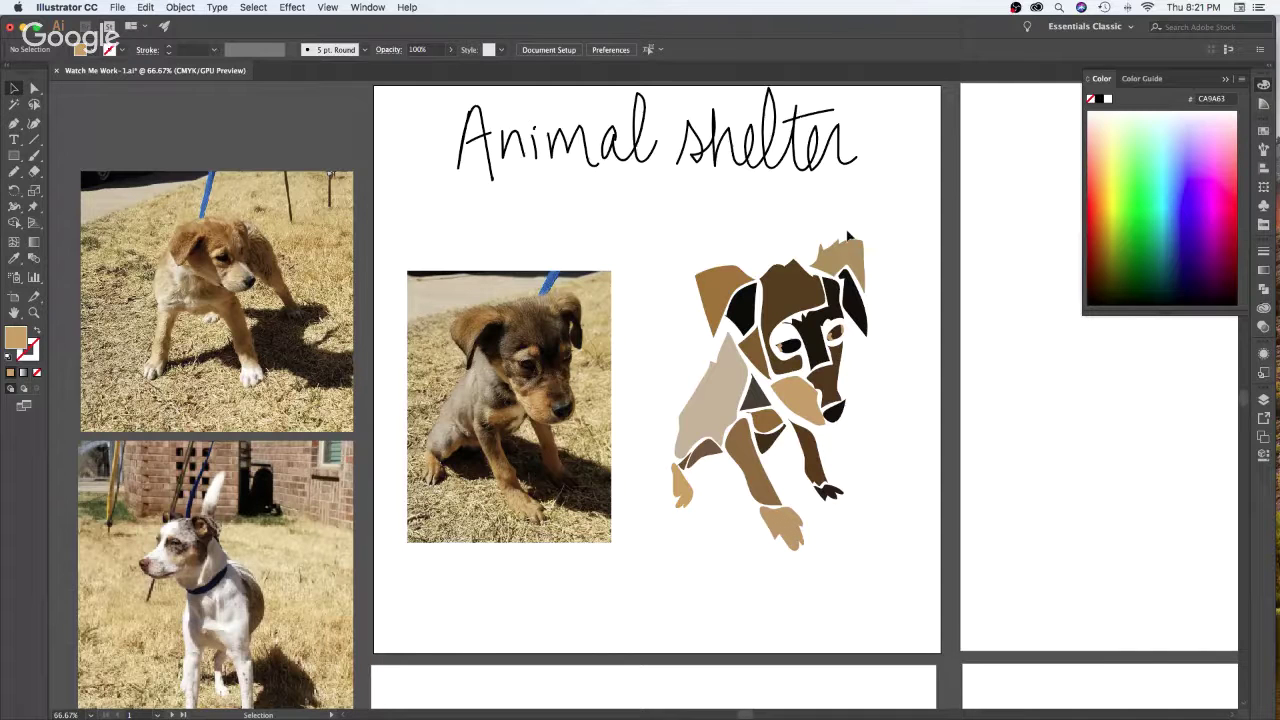
# Move the puppy photo off the artboard, and shift the whole illustration to the artboard's left half, enlarging it to about 6.92 by 11.03 in
pyautogui.moveTo(585, 425); pyautogui.dragTo(295, 343)
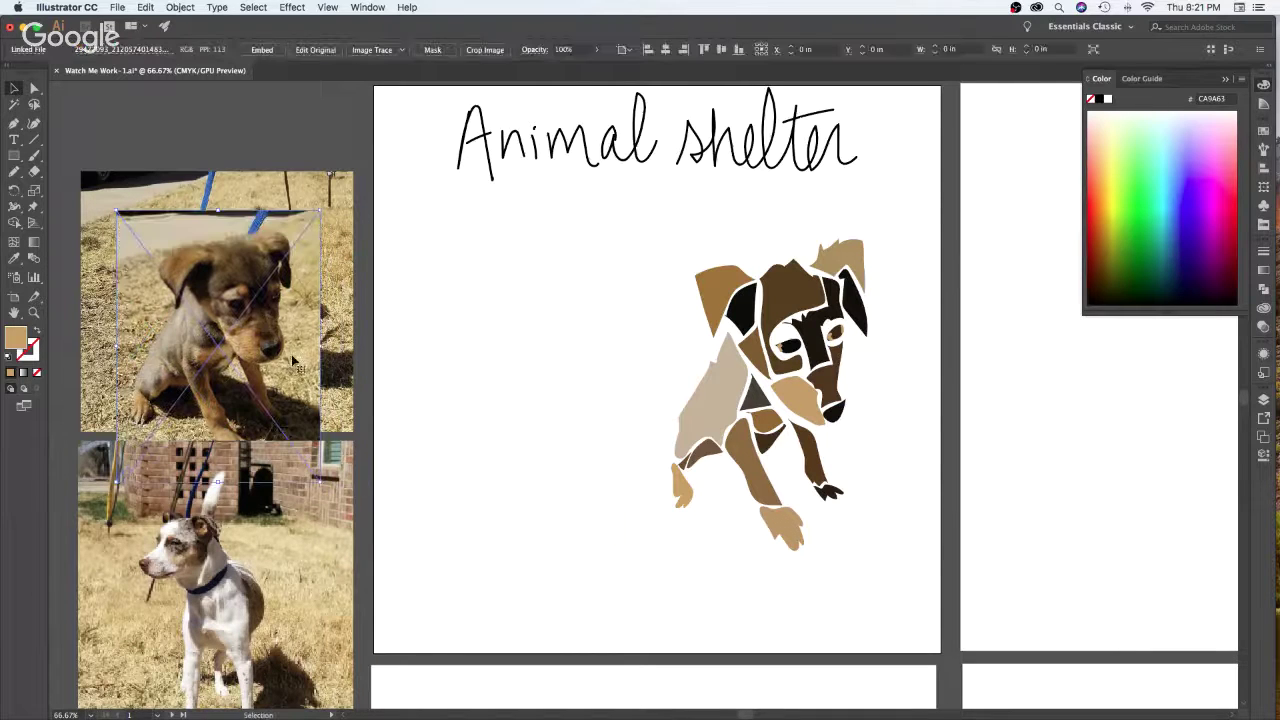
pyautogui.moveTo(937, 429); pyautogui.dragTo(877, 416)
pyautogui.moveTo(843, 209); pyautogui.dragTo(608, 530)
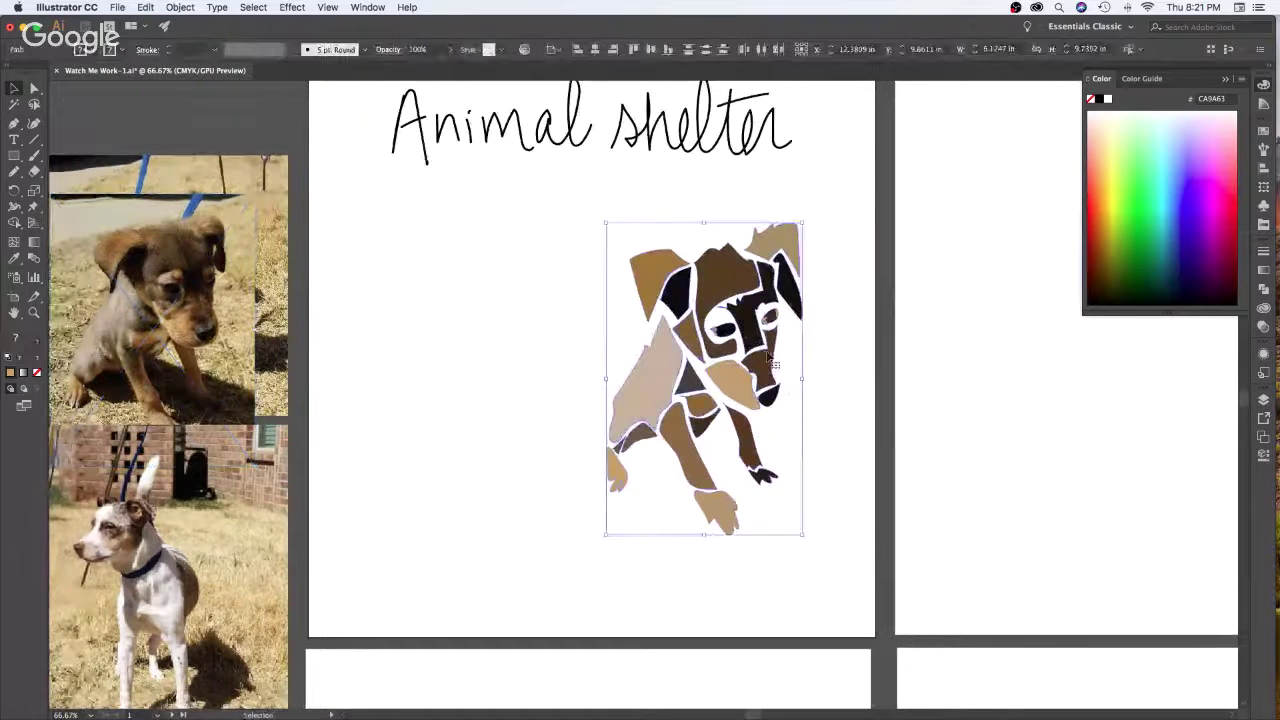
pyautogui.moveTo(766, 367)
pyautogui.mouseDown()
pyautogui.moveTo(588, 355)
pyautogui.moveTo(532, 367)
pyautogui.moveTo(594, 360)
pyautogui.mouseUp()
pyautogui.click(723, 397)
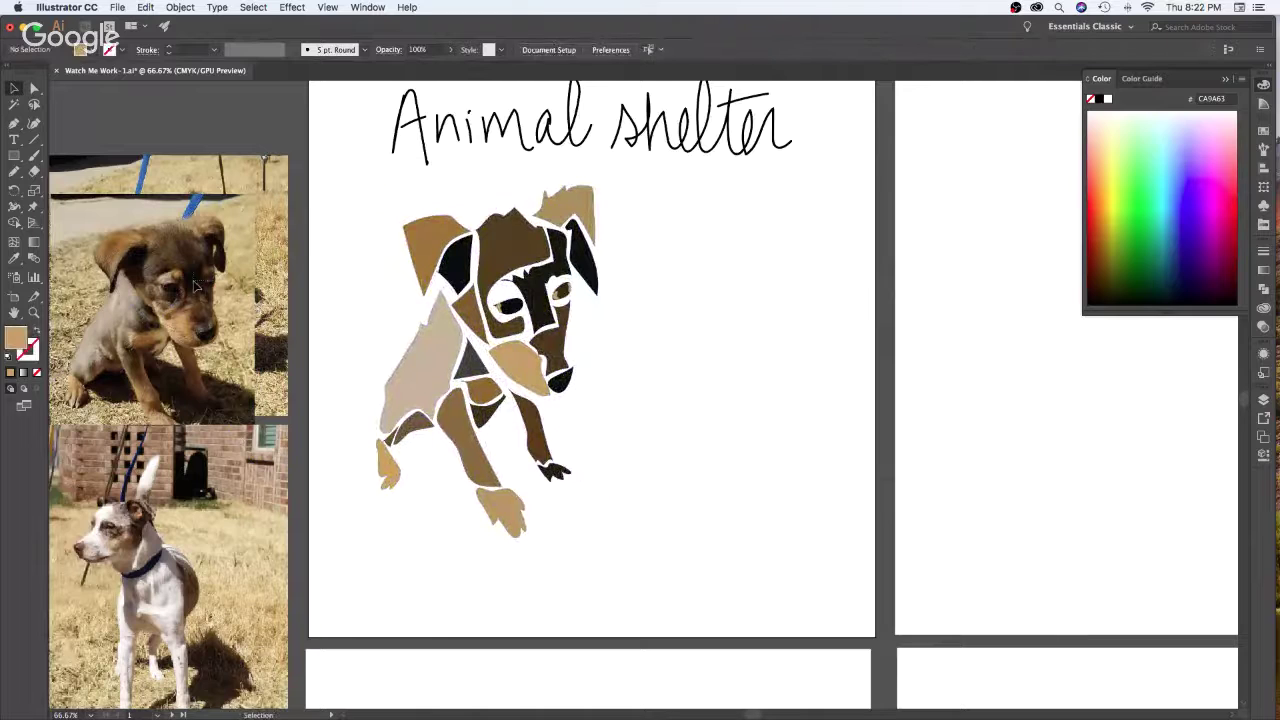
# Stack the reference photos together beside the artboard with the puppy photo in front
pyautogui.click(227, 355)
pyautogui.press('Delete')
pyautogui.click(223, 487)
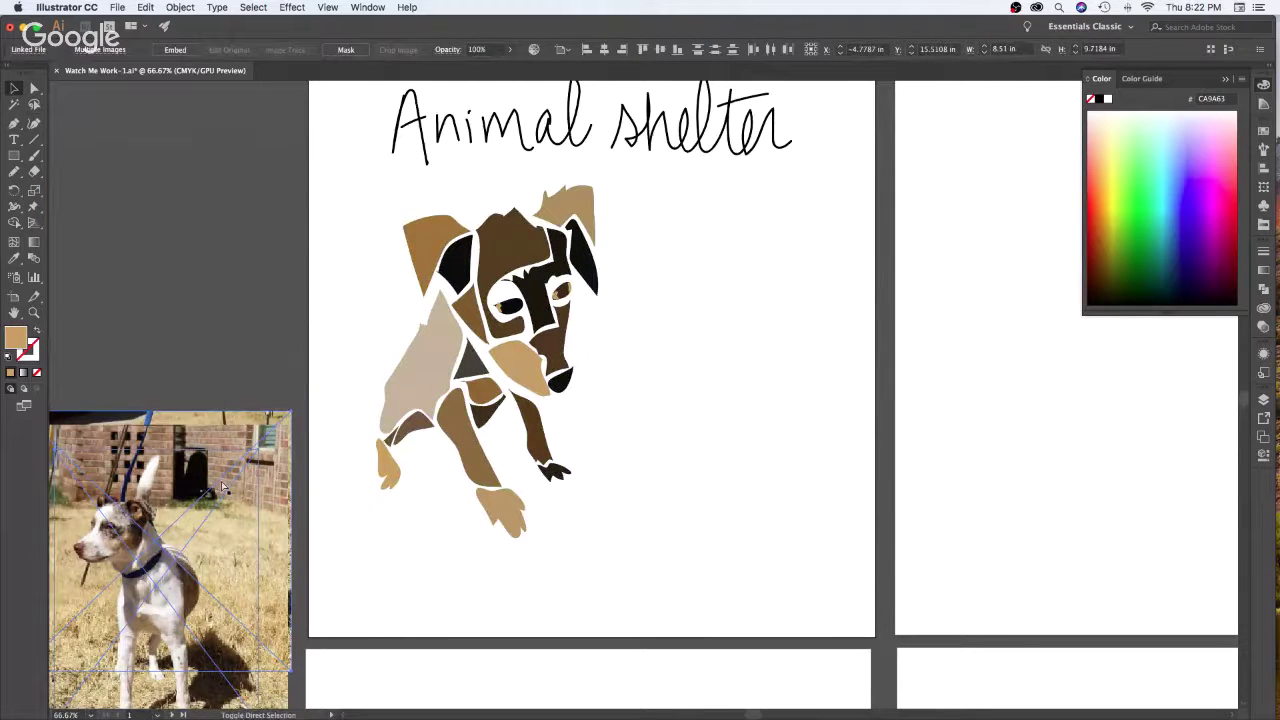
pyautogui.press('Delete')
pyautogui.moveTo(223, 487); pyautogui.dragTo(226, 358)
pyautogui.click(709, 384)
pyautogui.hscroll(-3, 712, 228)
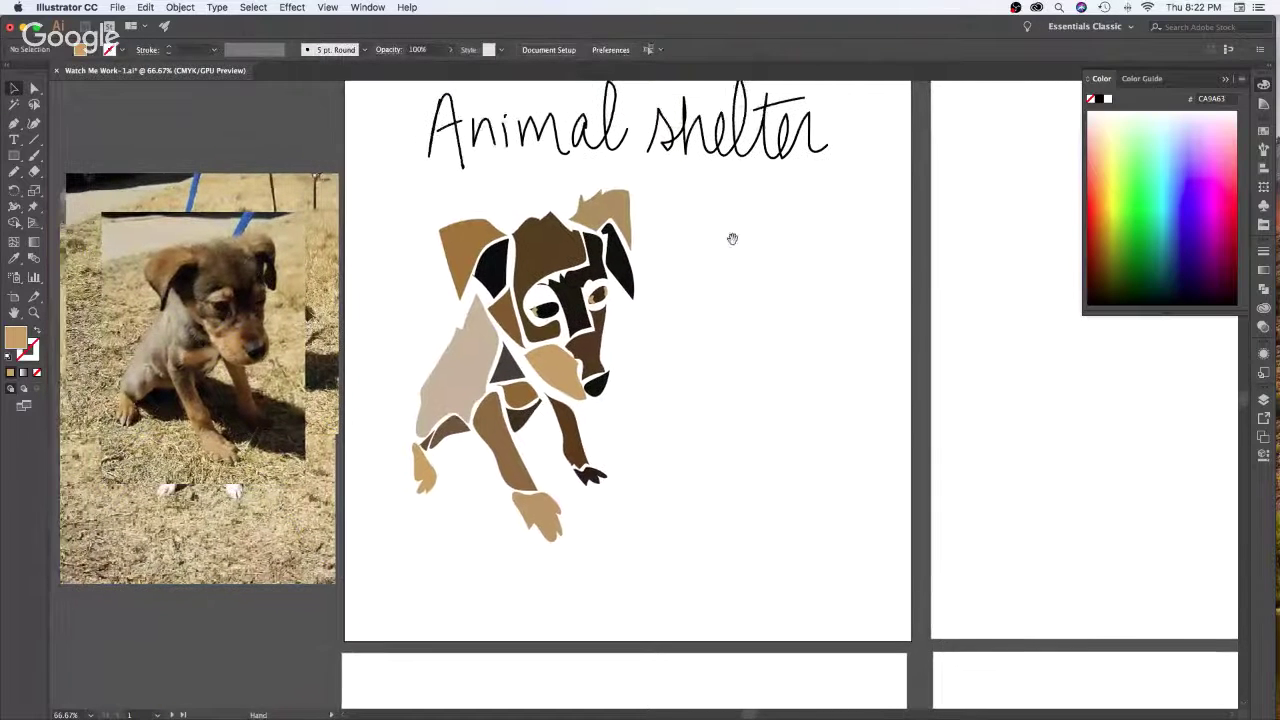
# Enlarge the puppy reference photo beside the artboard and scale up the whole puppy illustration proportionally
pyautogui.click(232, 495)
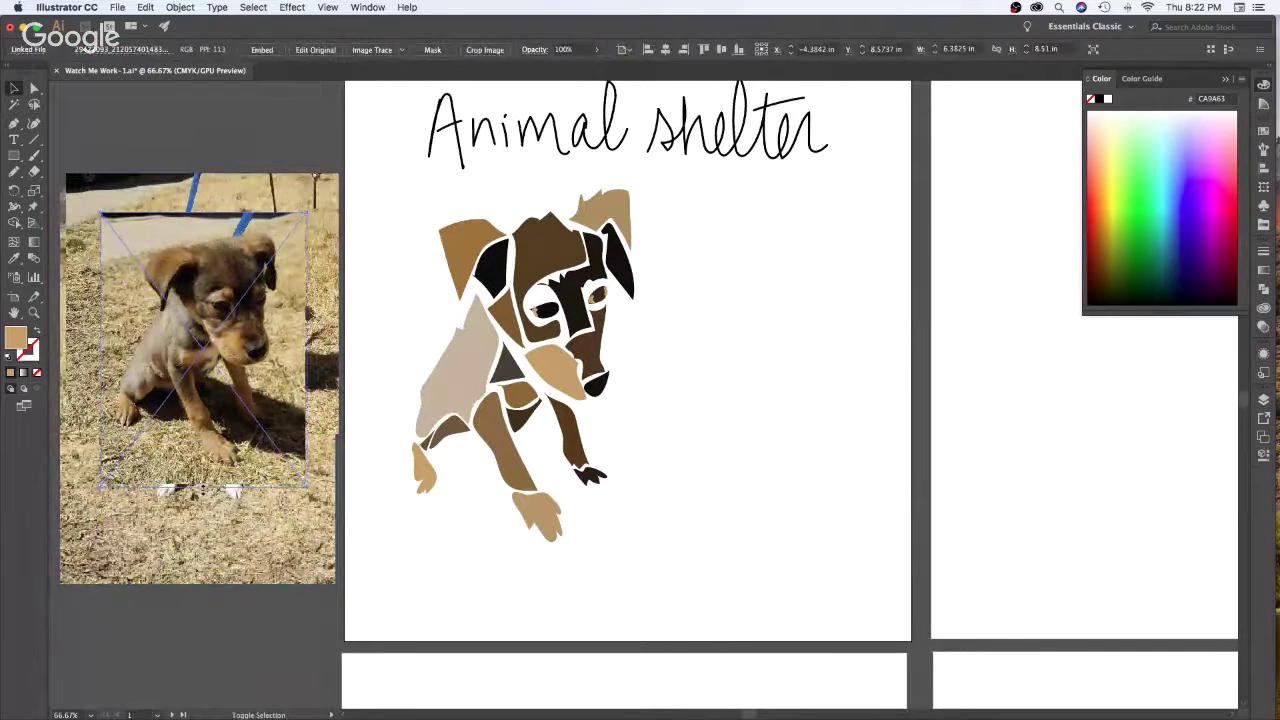
pyautogui.moveTo(187, 598); pyautogui.dragTo(187, 600)
pyautogui.click(736, 368)
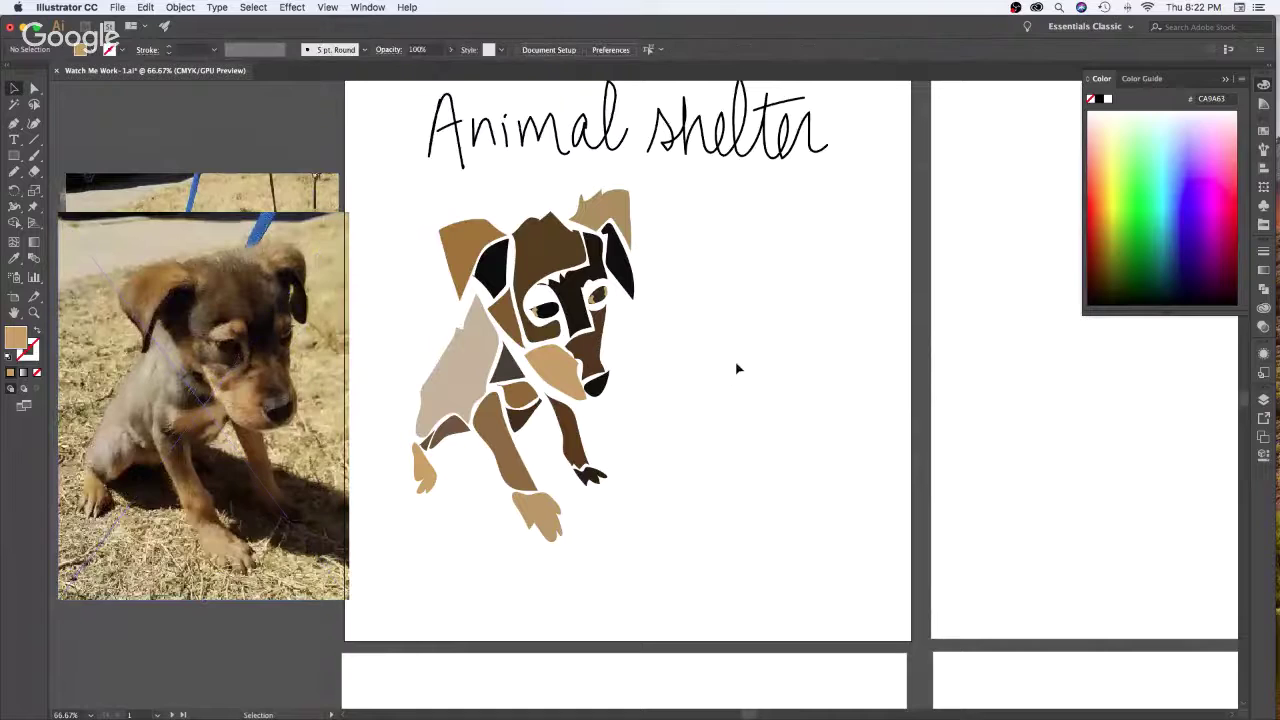
pyautogui.moveTo(650, 201); pyautogui.dragTo(423, 534)
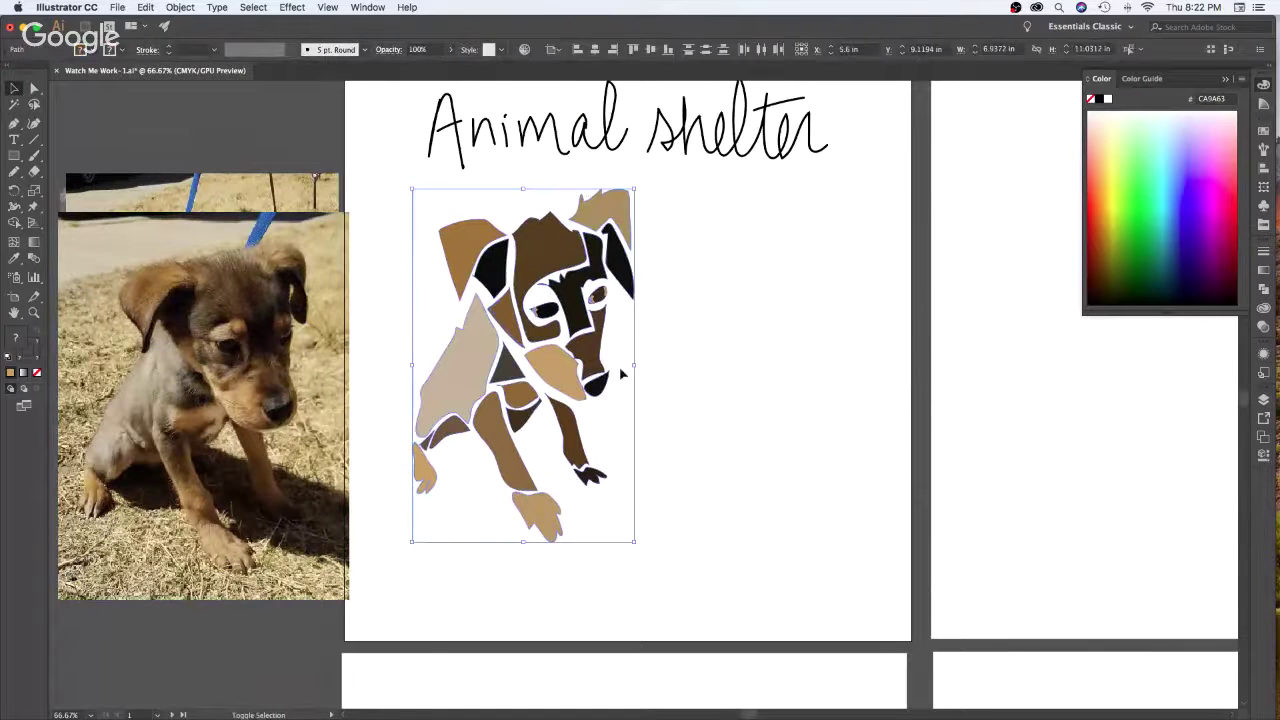
pyautogui.moveTo(627, 538); pyautogui.dragTo(680, 592)
pyautogui.click(825, 440)
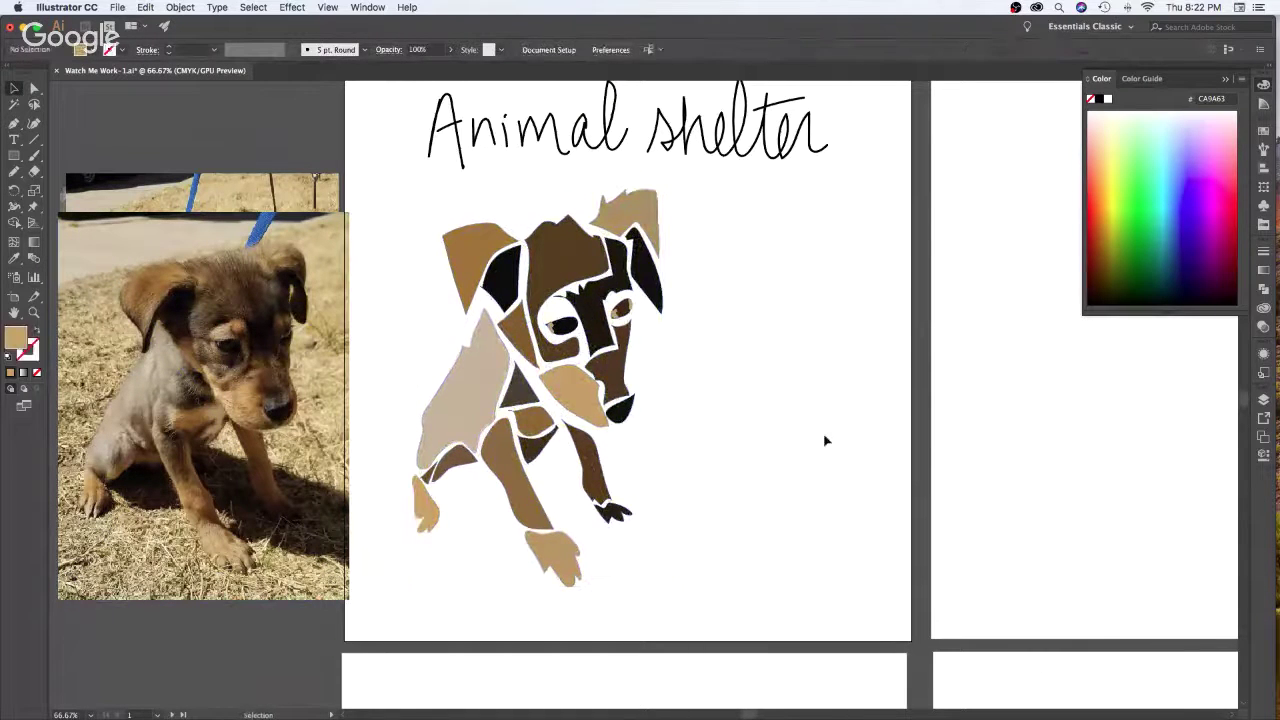
# Reshape the black nose with the Pencil tool into a fuller form about 1.17 by 1.12 in
pyautogui.click(622, 408)
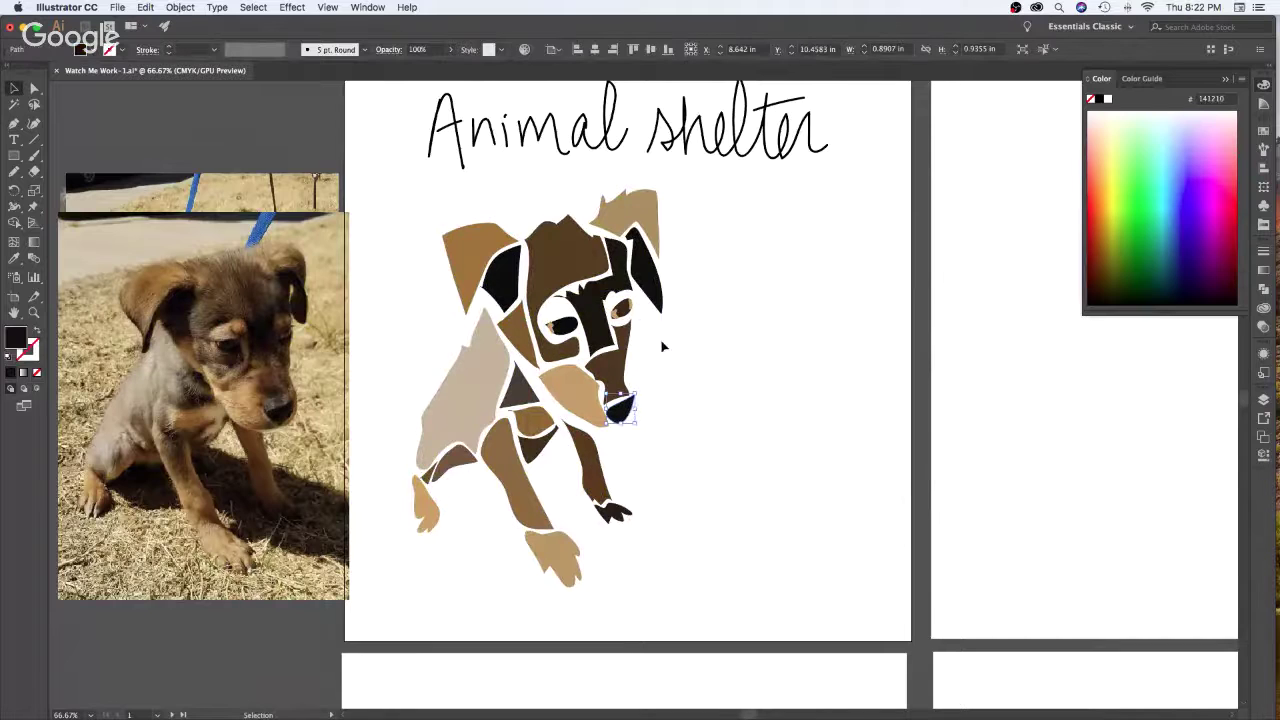
pyautogui.press('n')
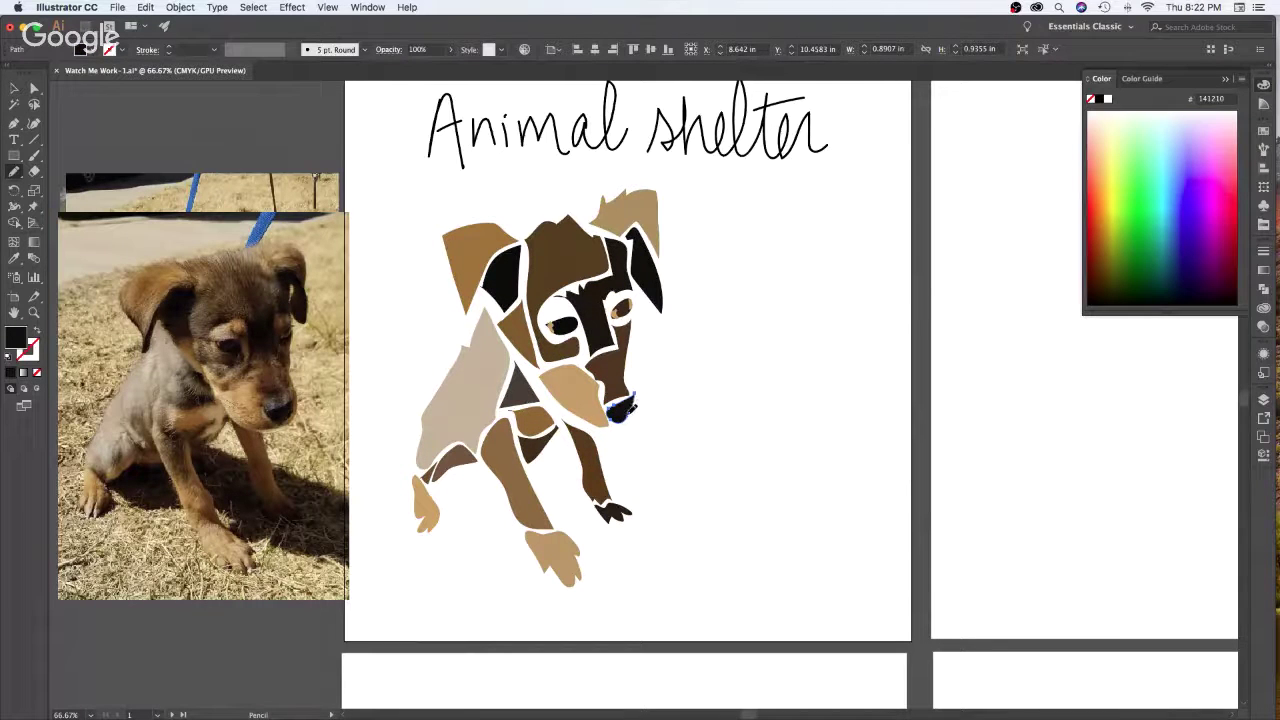
pyautogui.moveTo(635, 388)
pyautogui.mouseDown()
pyautogui.moveTo(598, 406)
pyautogui.moveTo(609, 419)
pyautogui.mouseUp()
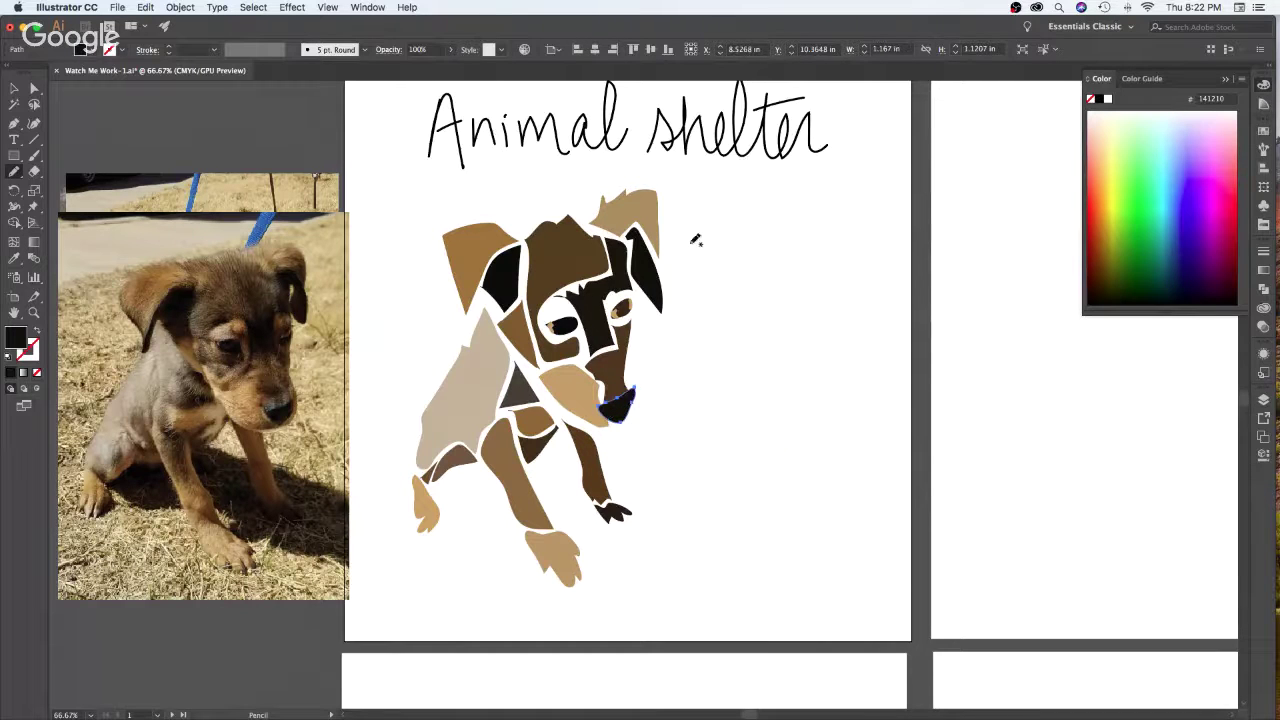
pyautogui.press('v')
pyautogui.click(751, 458)
# Redraw the dark brown snout's edges above the enlarged nose and beside the muzzle with the Pencil tool
pyautogui.click(619, 375)
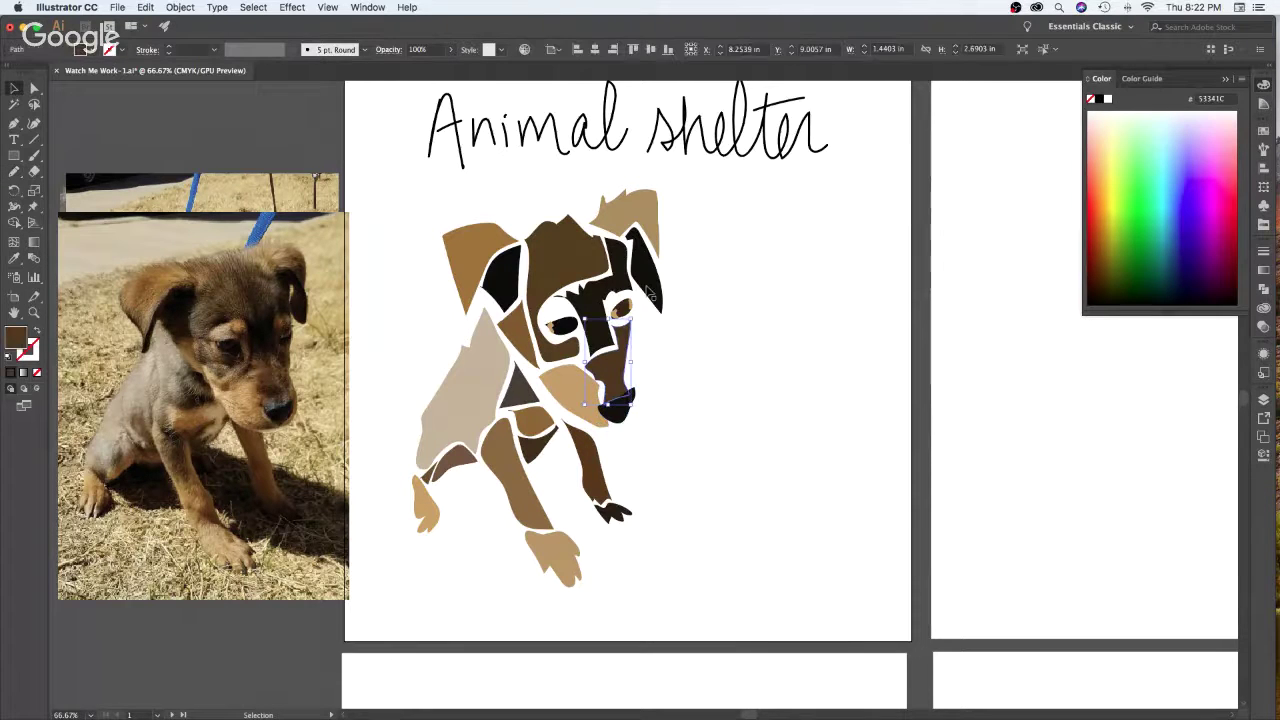
pyautogui.moveTo(606, 399)
pyautogui.mouseDown()
pyautogui.moveTo(627, 388)
pyautogui.moveTo(630, 320)
pyautogui.moveTo(606, 344)
pyautogui.mouseUp()
pyautogui.press('n')
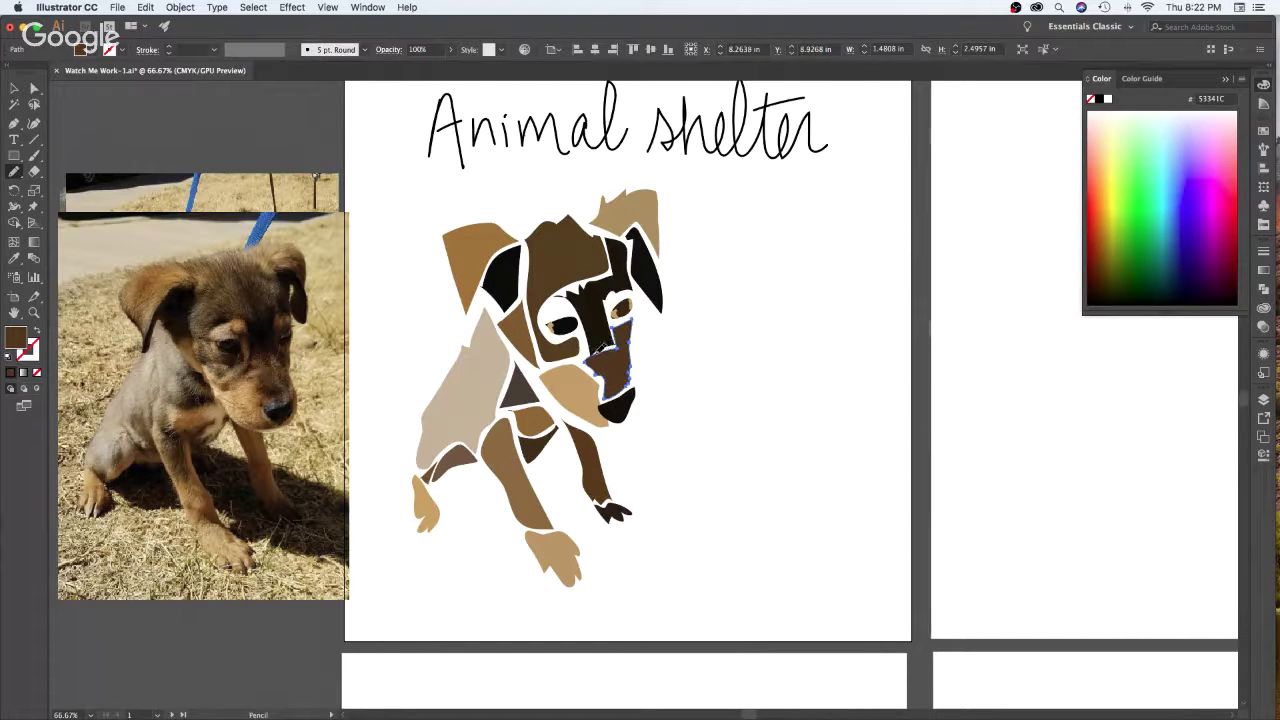
pyautogui.moveTo(595, 359); pyautogui.dragTo(606, 395)
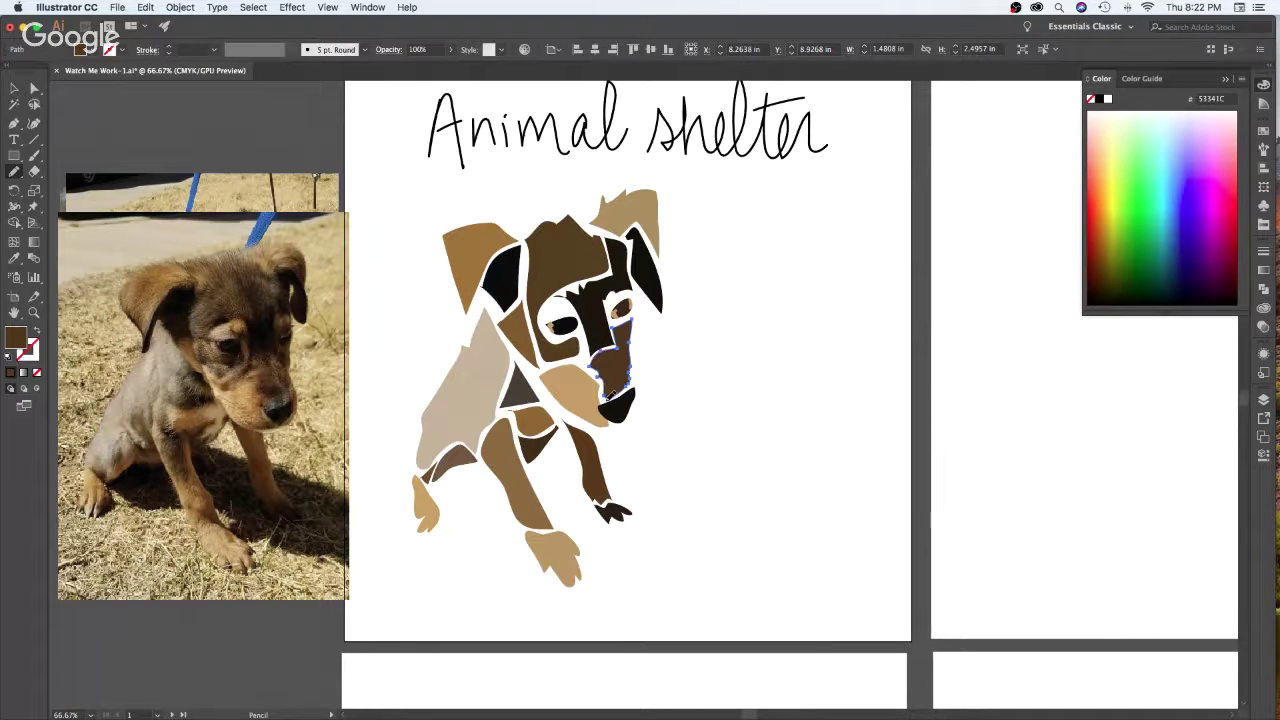
pyautogui.press('v')
pyautogui.click(735, 359)
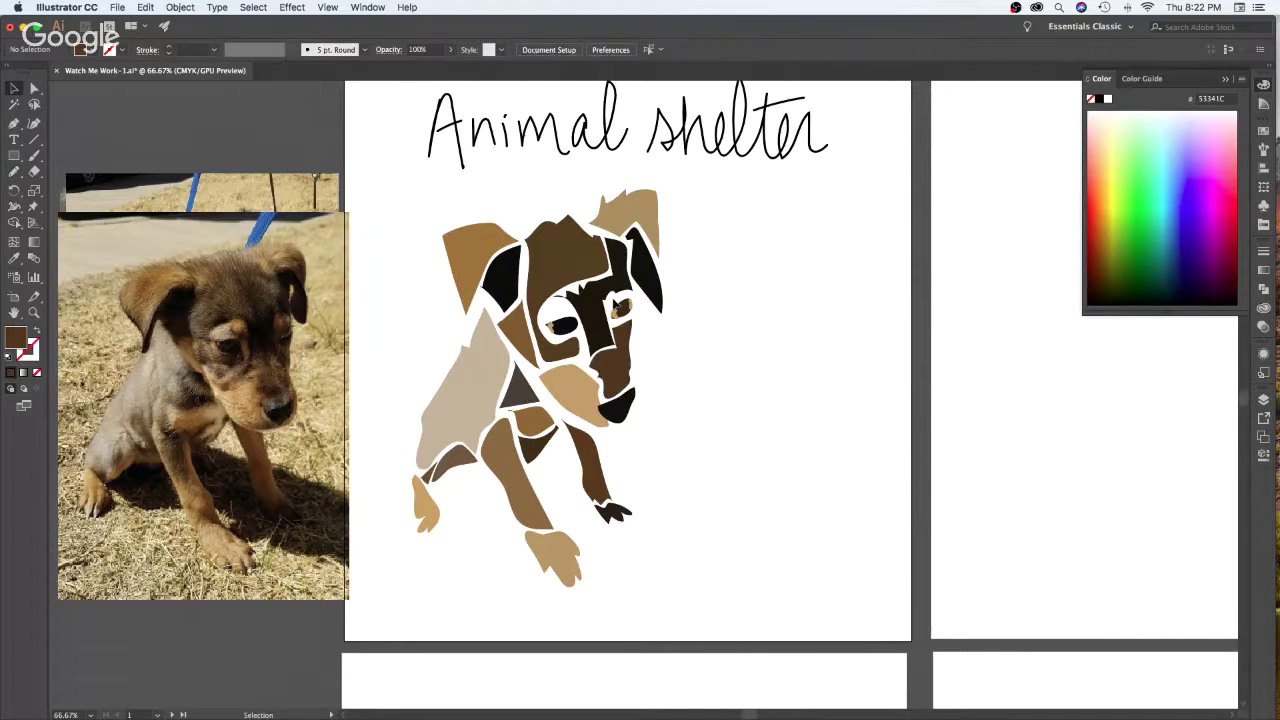
# Redraw the brown forehead shape with the Pencil tool, removing the part around the near eye and giving it a jagged lower edge
pyautogui.click(569, 348)
pyautogui.click(712, 340)
pyautogui.click(558, 275)
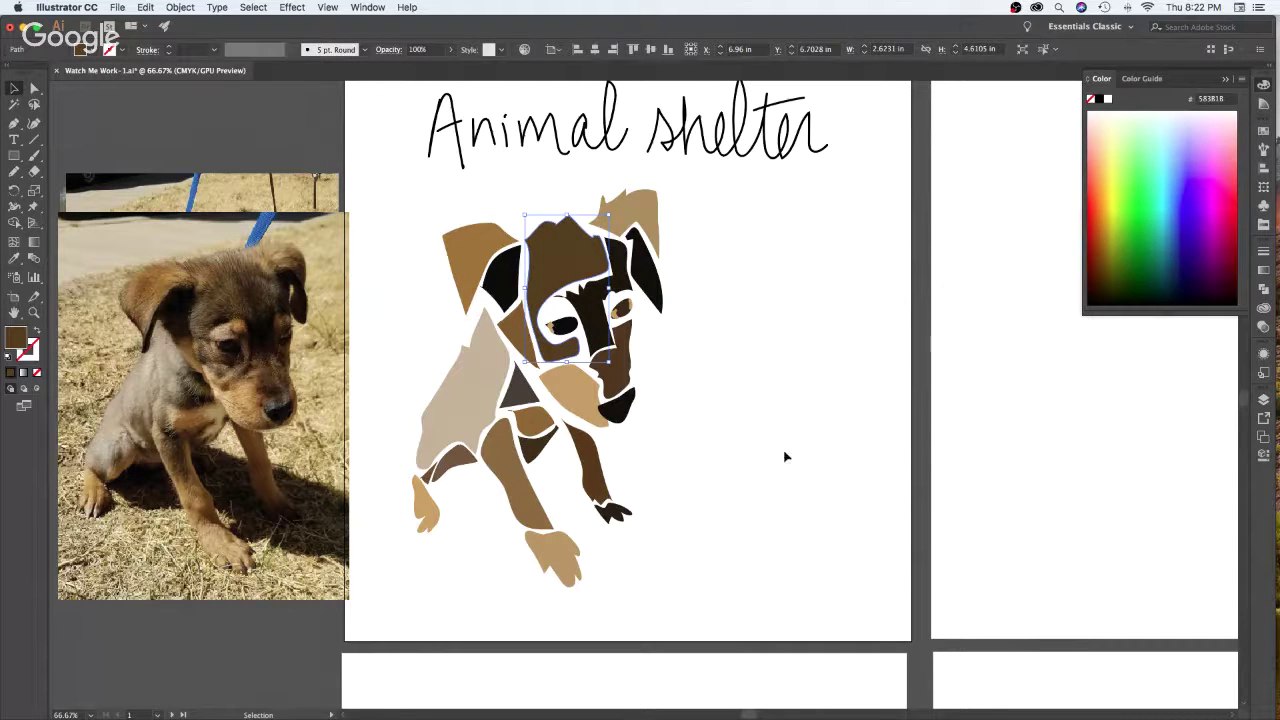
pyautogui.press('n')
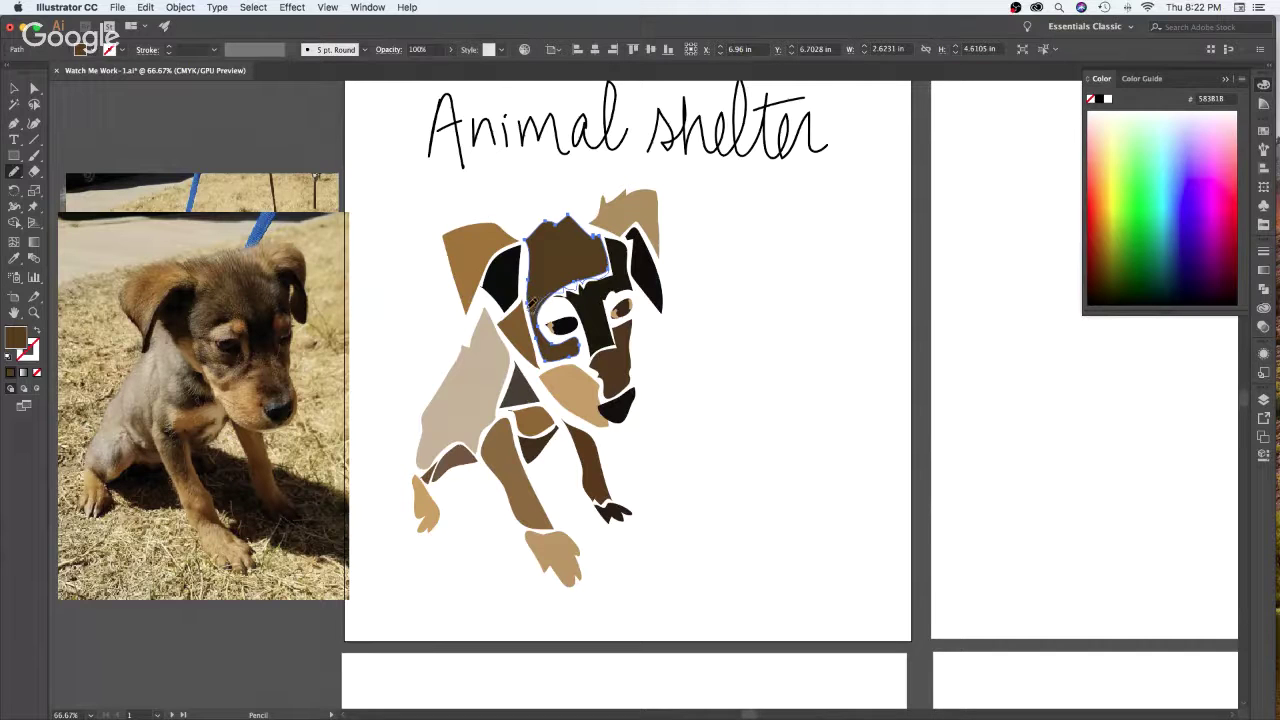
pyautogui.moveTo(533, 301); pyautogui.dragTo(538, 224)
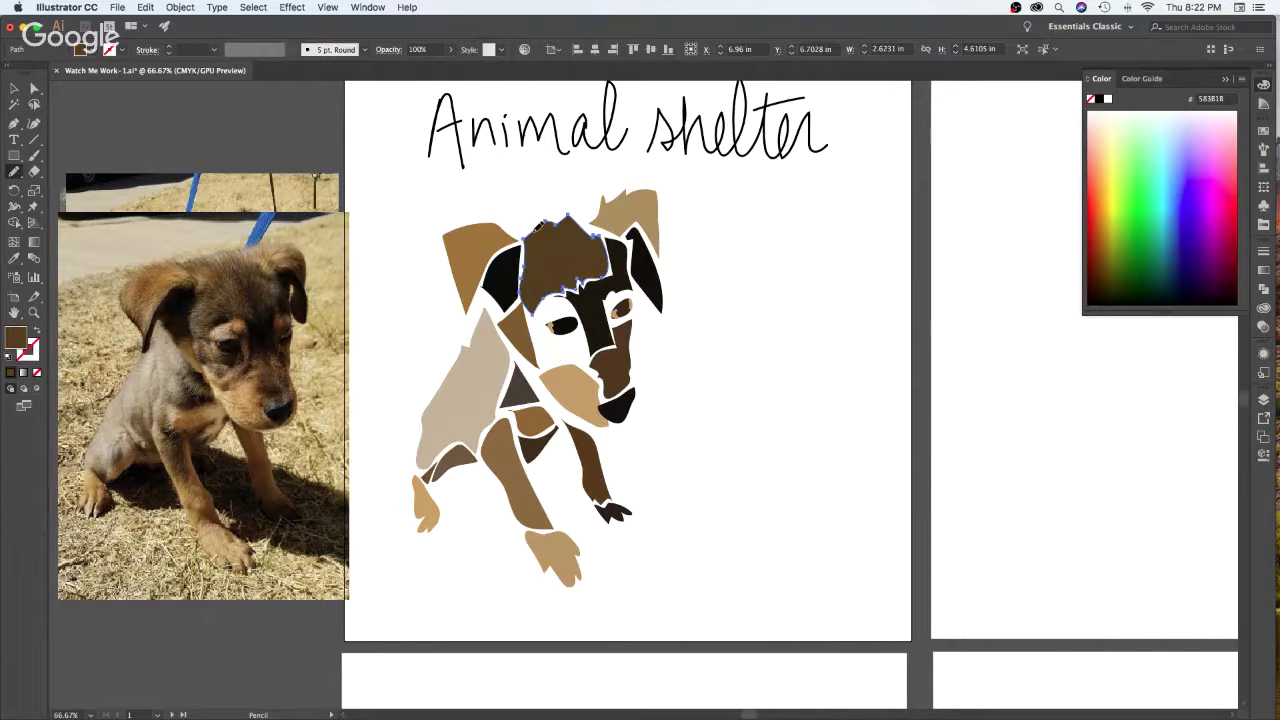
pyautogui.press('v')
pyautogui.click(829, 331)
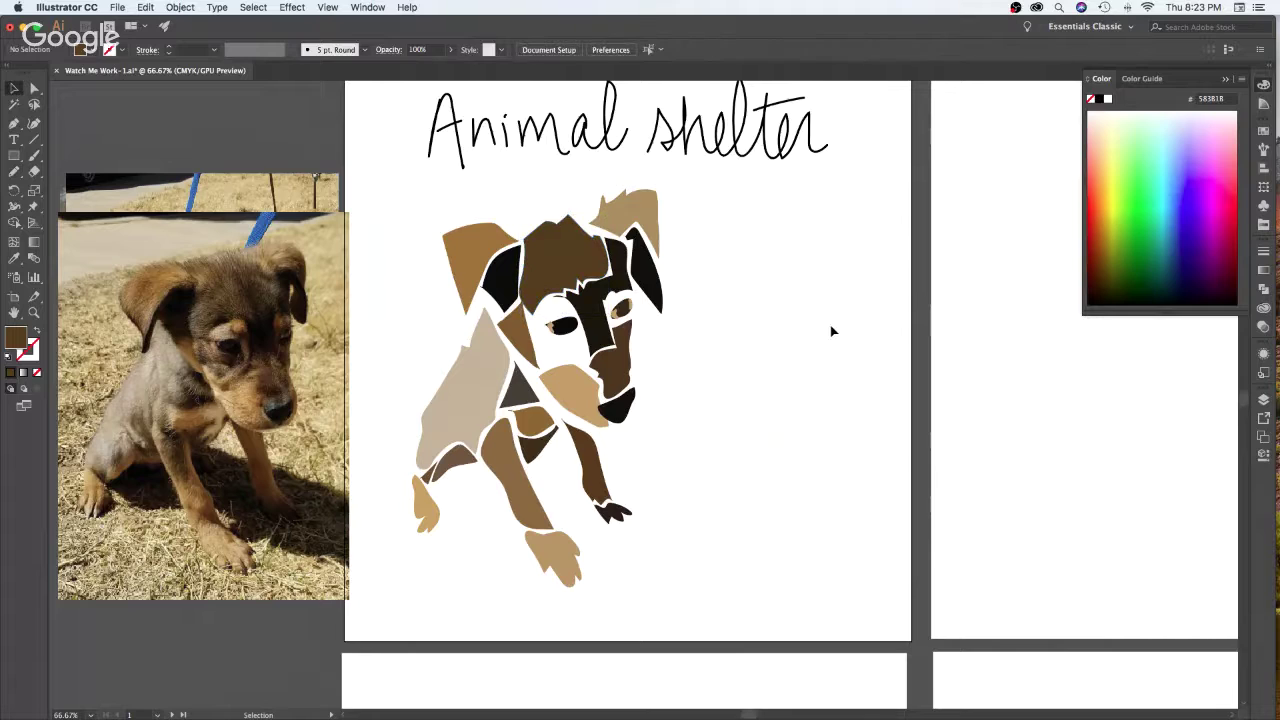
# Sample tan from the puppy's brow in the photo and paint two adjoining brow outlines above the near eye with the Paintbrush
pyautogui.press('i')
pyautogui.click(229, 327)
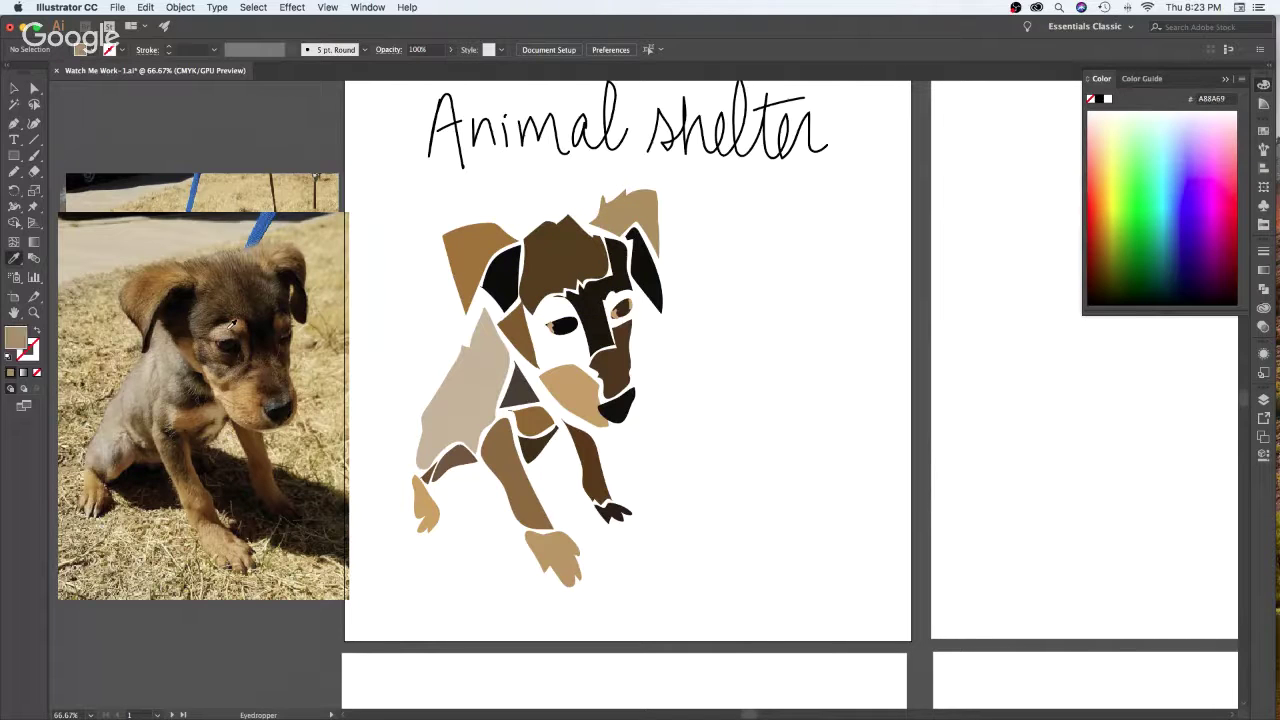
pyautogui.press('b')
pyautogui.moveTo(548, 298); pyautogui.dragTo(570, 308)
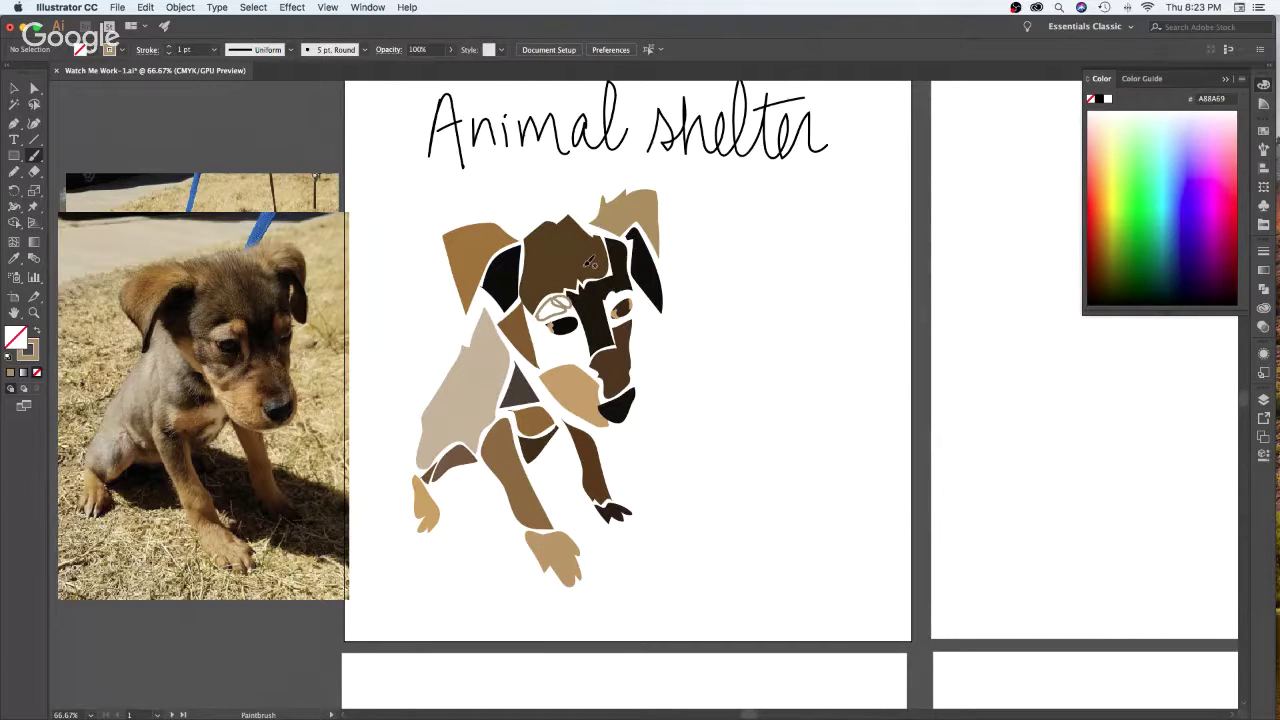
# Fill the small inner brow patch above the near eye with a warm brown sampled from the brow in the photo
pyautogui.press('v')
pyautogui.click(562, 304)
pyautogui.press('i')
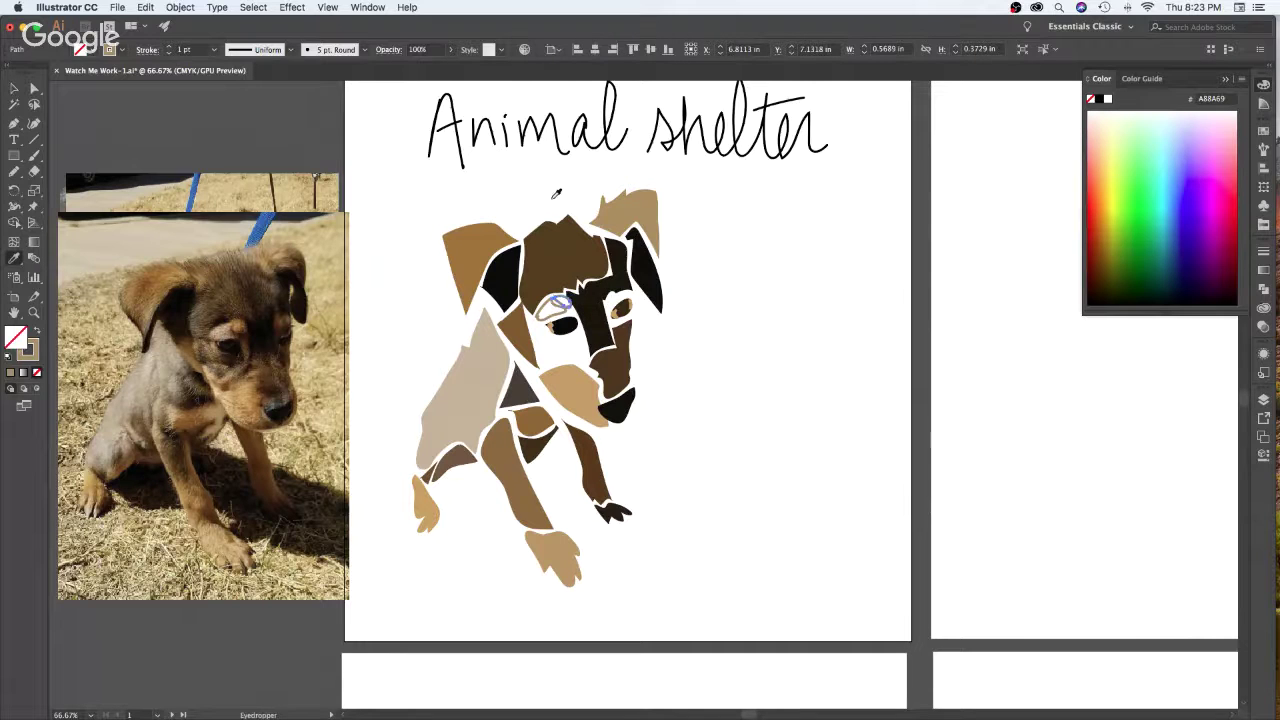
pyautogui.click(242, 326)
pyautogui.press('v')
pyautogui.click(785, 390)
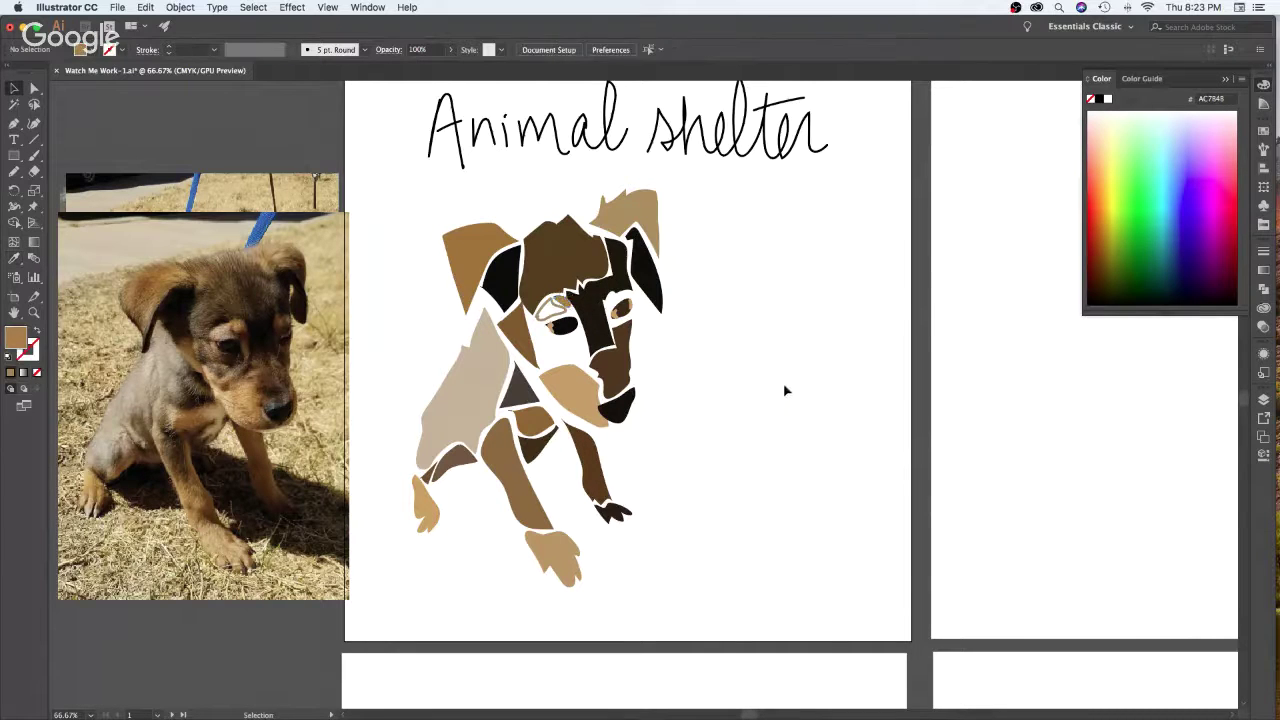
# Fill the outer brow patch above the near eye with a light beige sampled from the fur around the eye in the photo
pyautogui.click(565, 314)
pyautogui.press('i')
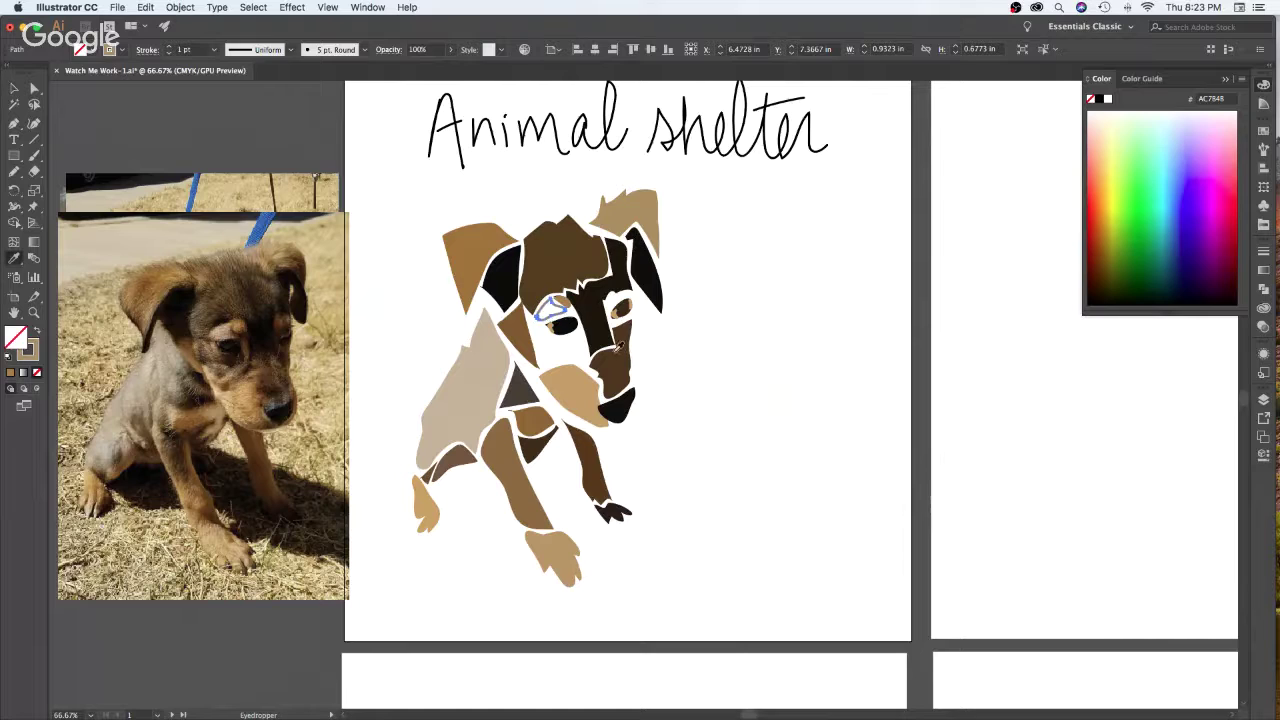
pyautogui.click(223, 330)
pyautogui.press('v')
pyautogui.click(820, 379)
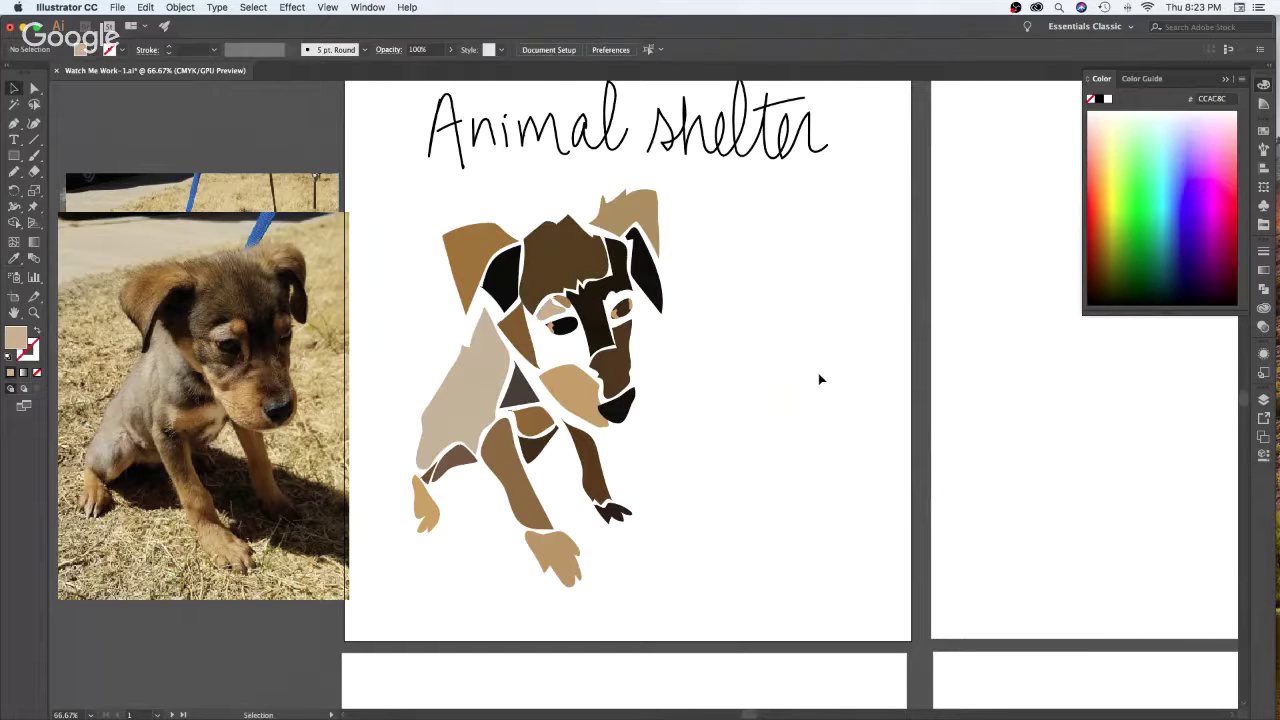
# Redraw the near-black face shape with the Pencil tool, cutting off its part above the far eye and up to the far ear
pyautogui.click(600, 316)
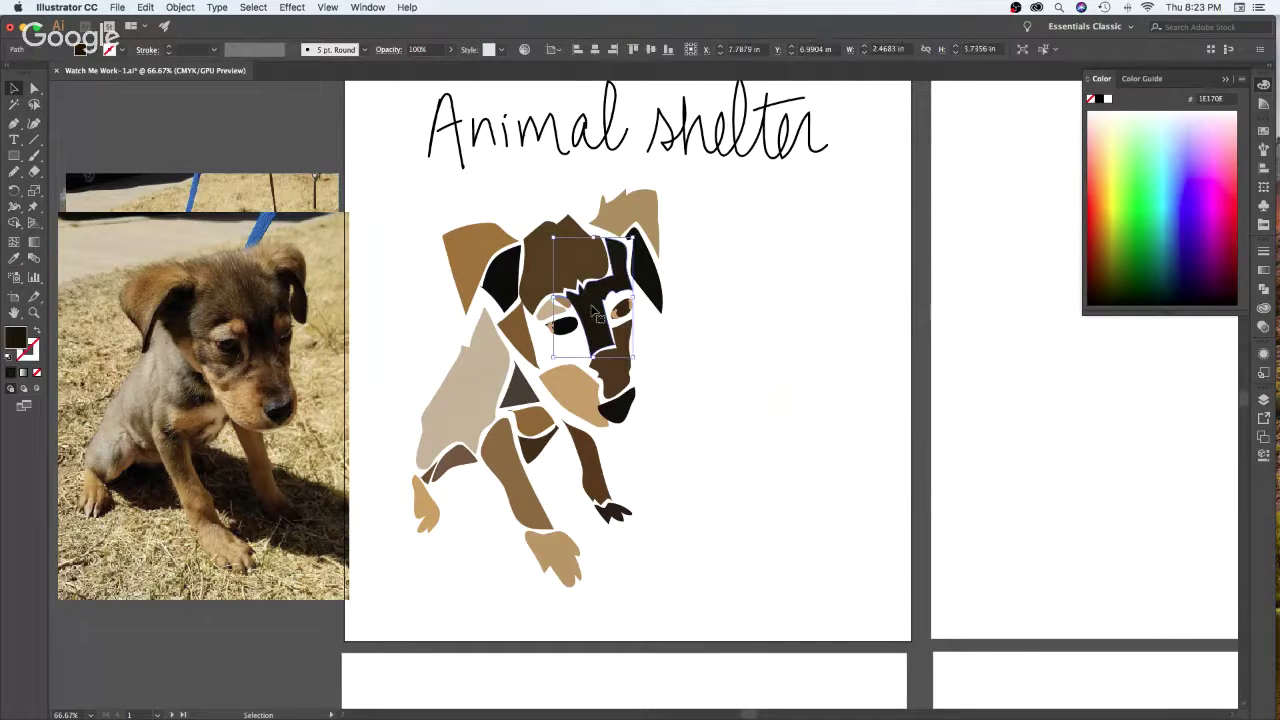
pyautogui.press('n')
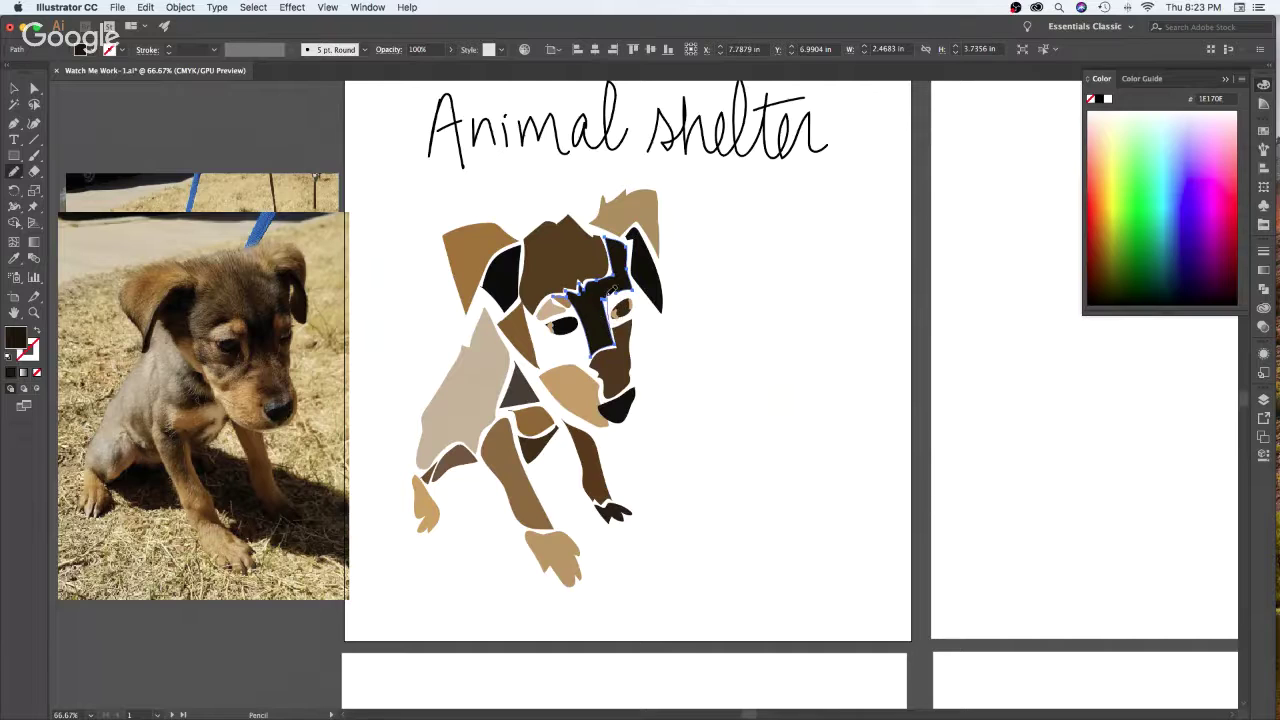
pyautogui.moveTo(606, 286)
pyautogui.mouseDown()
pyautogui.moveTo(575, 294)
pyautogui.moveTo(585, 313)
pyautogui.mouseUp()
pyautogui.press('v')
pyautogui.click(746, 329)
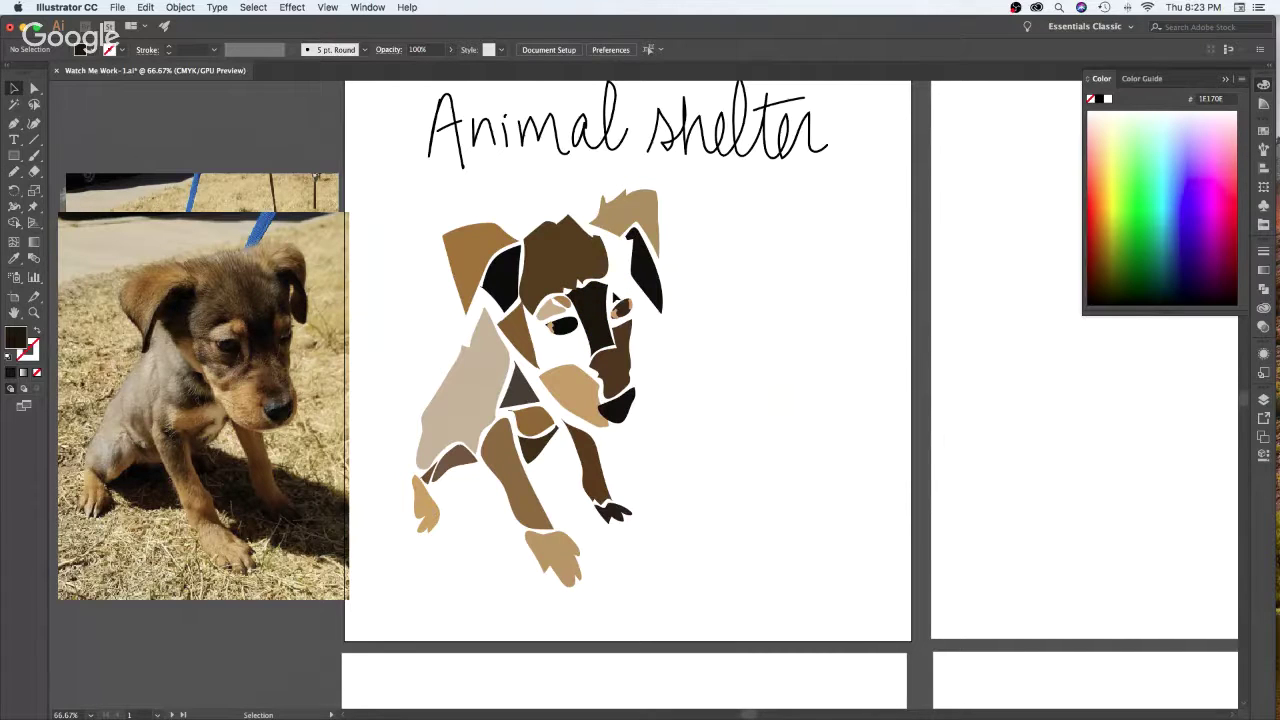
# Paint a small brow outline above the far eye and a tall narrow strip outline above it, beside the far ear
pyautogui.press('b')
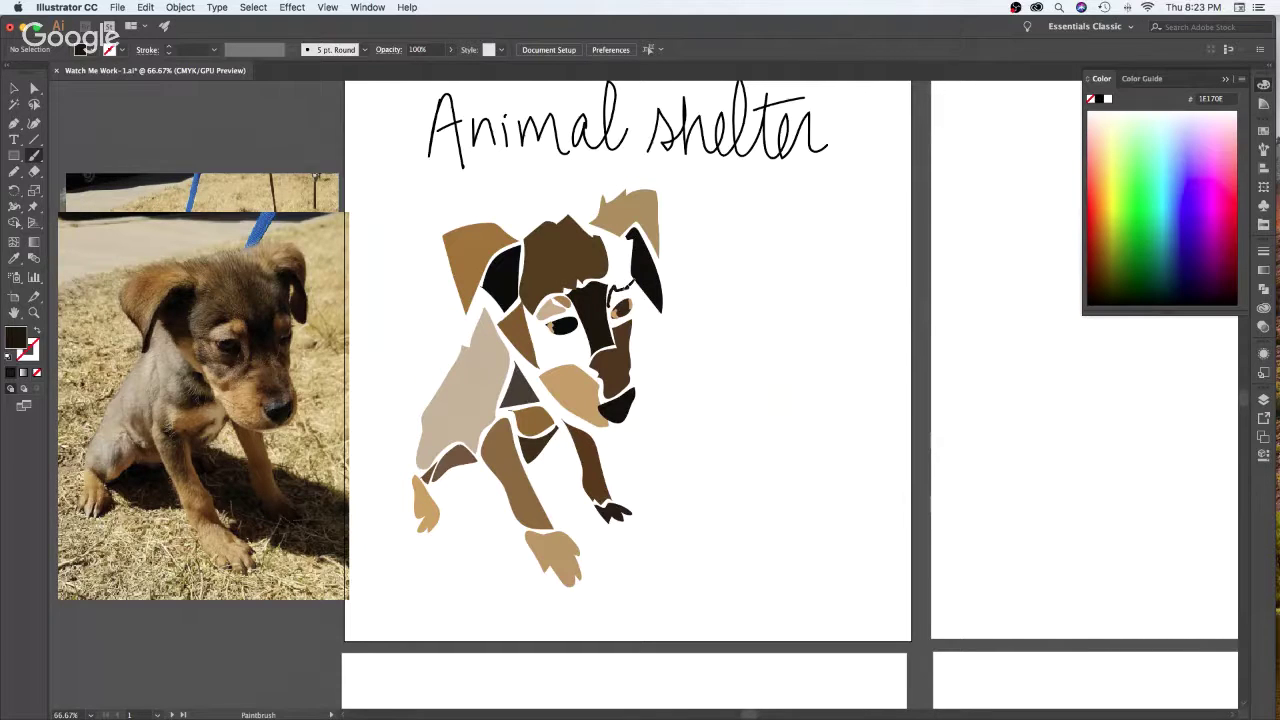
pyautogui.moveTo(628, 285); pyautogui.dragTo(643, 292)
pyautogui.hotkey('shift', 'x')
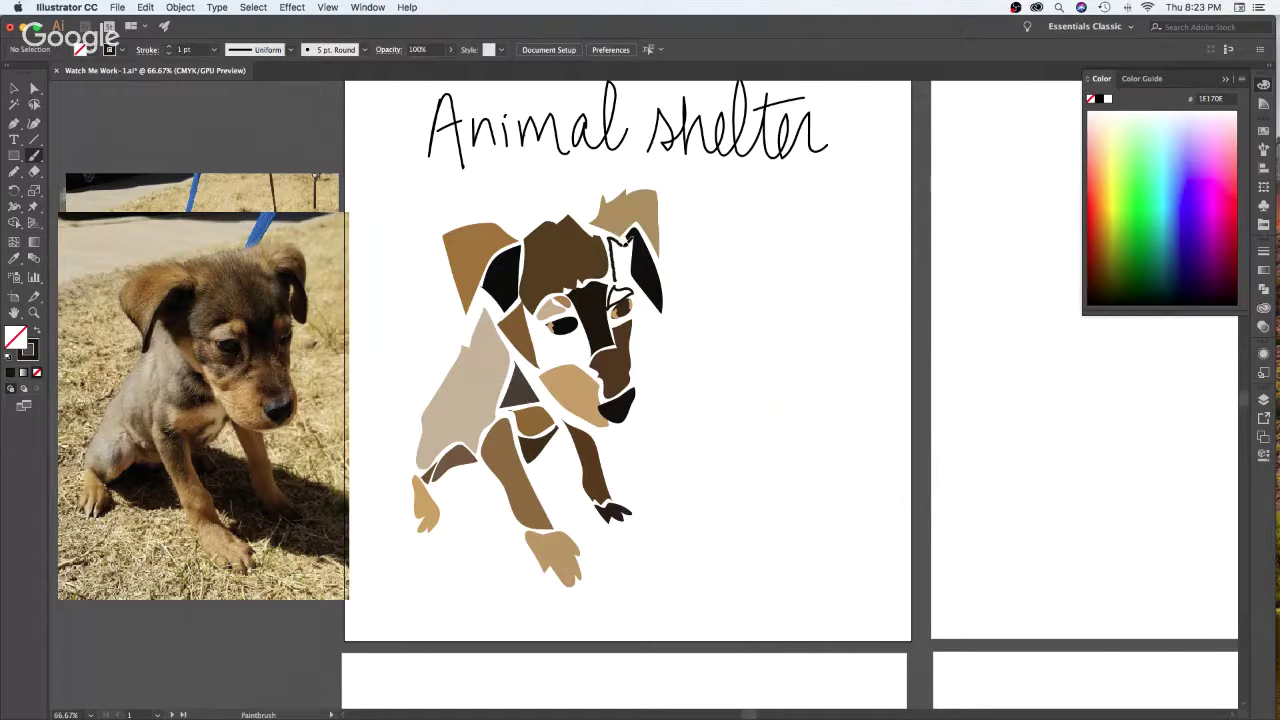
pyautogui.moveTo(628, 240); pyautogui.dragTo(619, 289)
pyautogui.press('v')
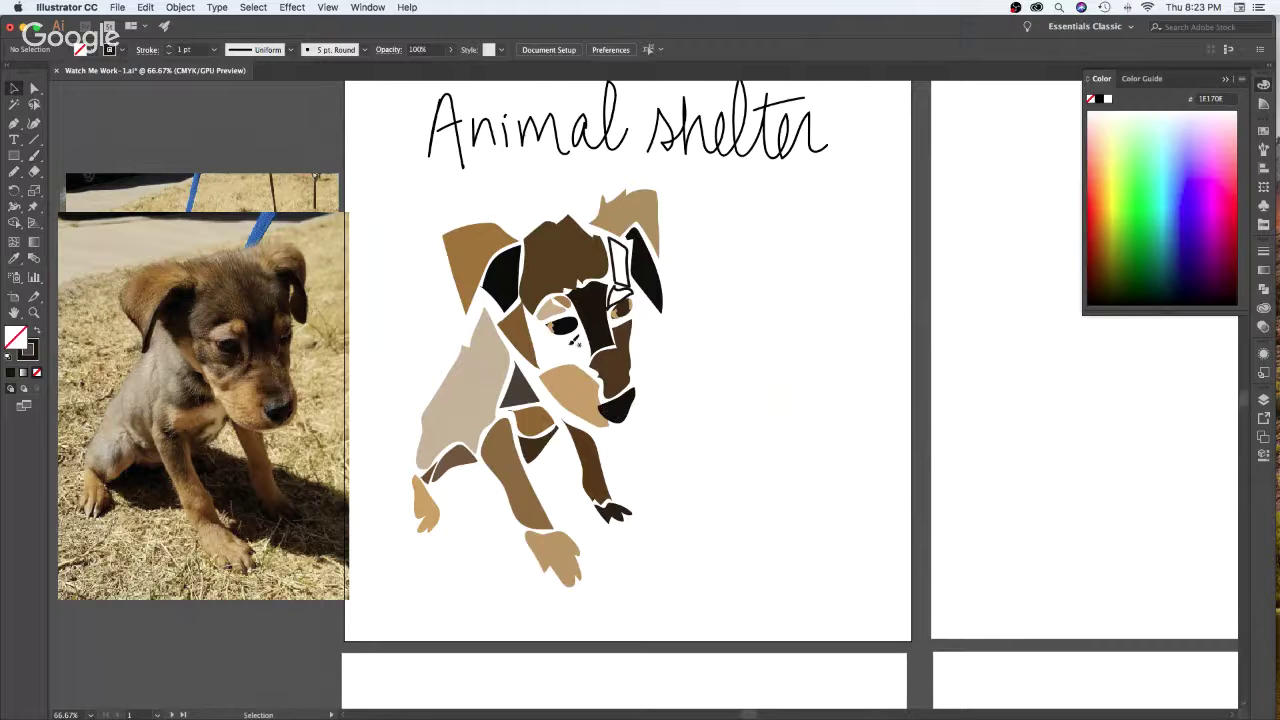
# Try out a smaller tan muzzle shape placed away from the face, and undo both changes
pyautogui.click(588, 398)
pyautogui.moveTo(575, 429); pyautogui.dragTo(575, 412)
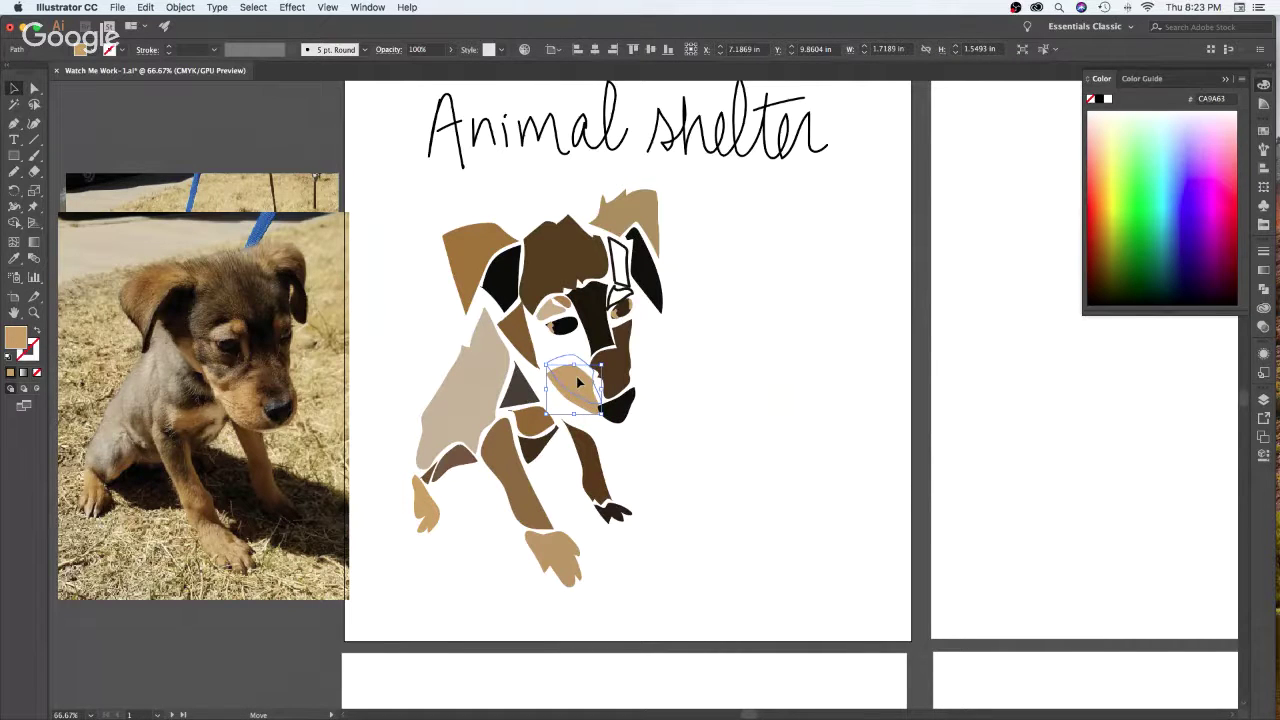
pyautogui.moveTo(574, 381); pyautogui.dragTo(724, 375)
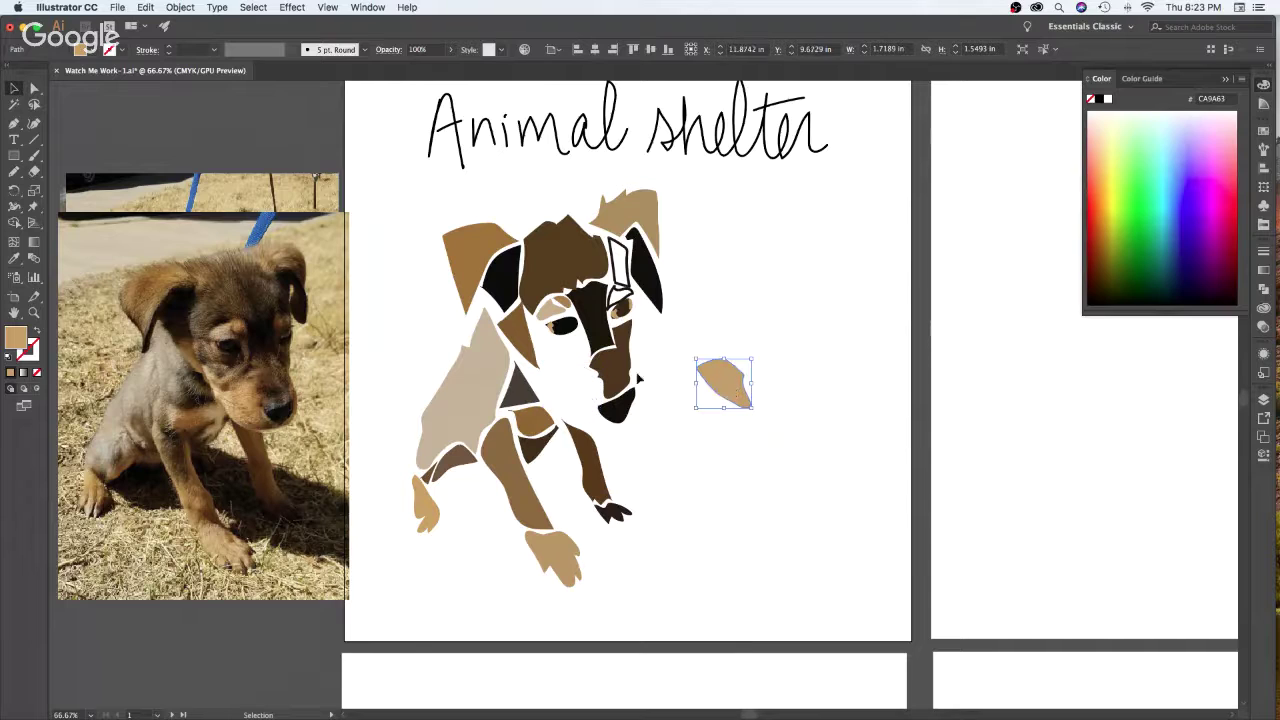
pyautogui.press('a')
pyautogui.hotkey('ctrl', 'z')
pyautogui.hotkey('ctrl', 'z')
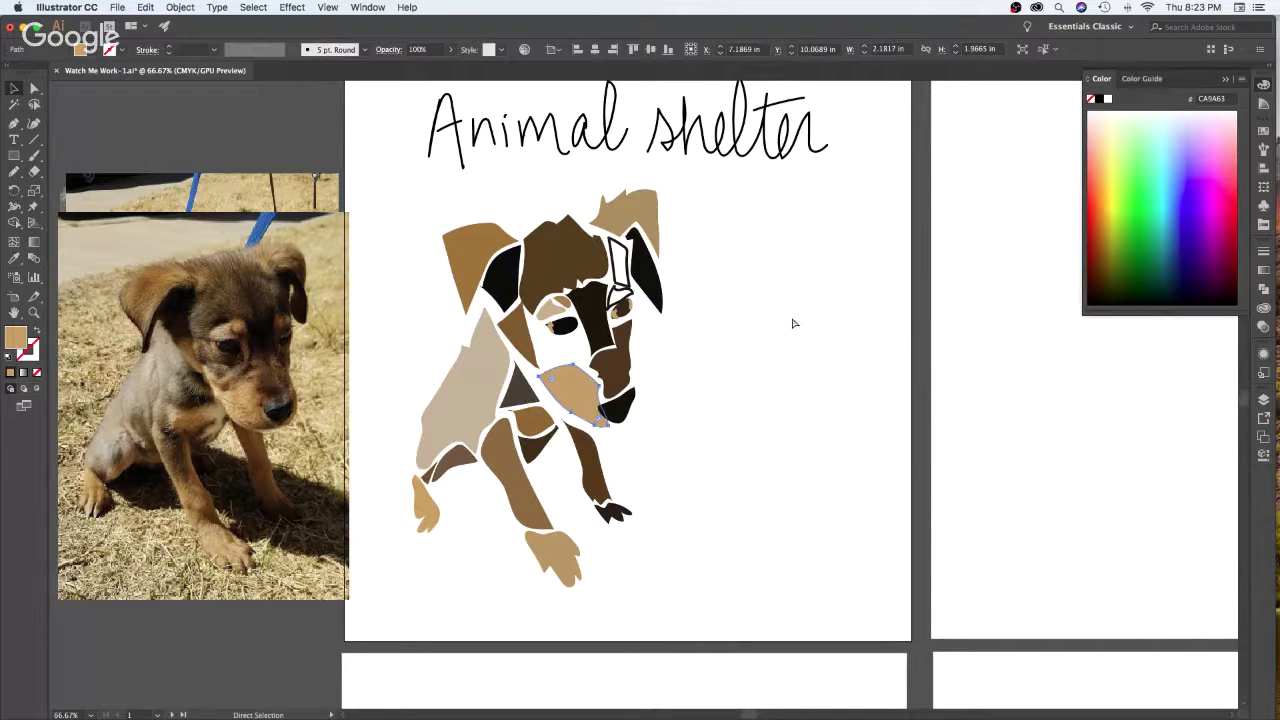
# Shift the black nose slightly outward, away from the tan muzzle
pyautogui.click(798, 330)
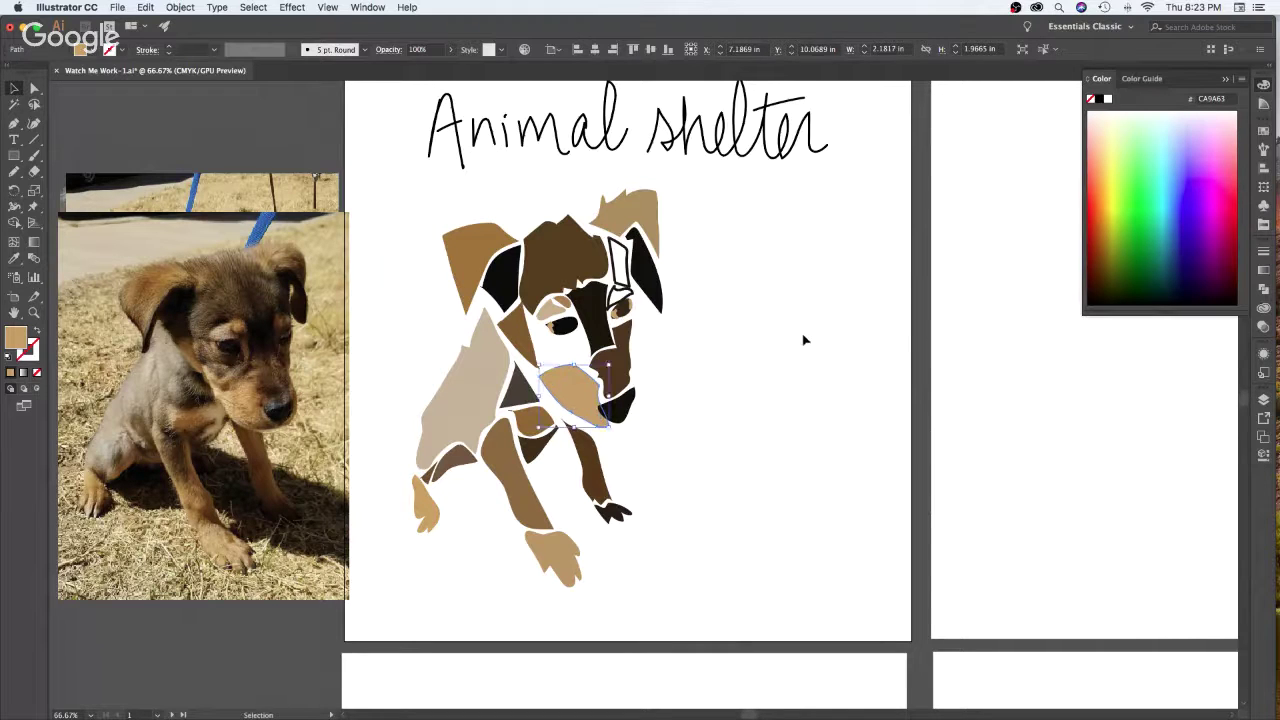
pyautogui.click(634, 410)
pyautogui.click(728, 410)
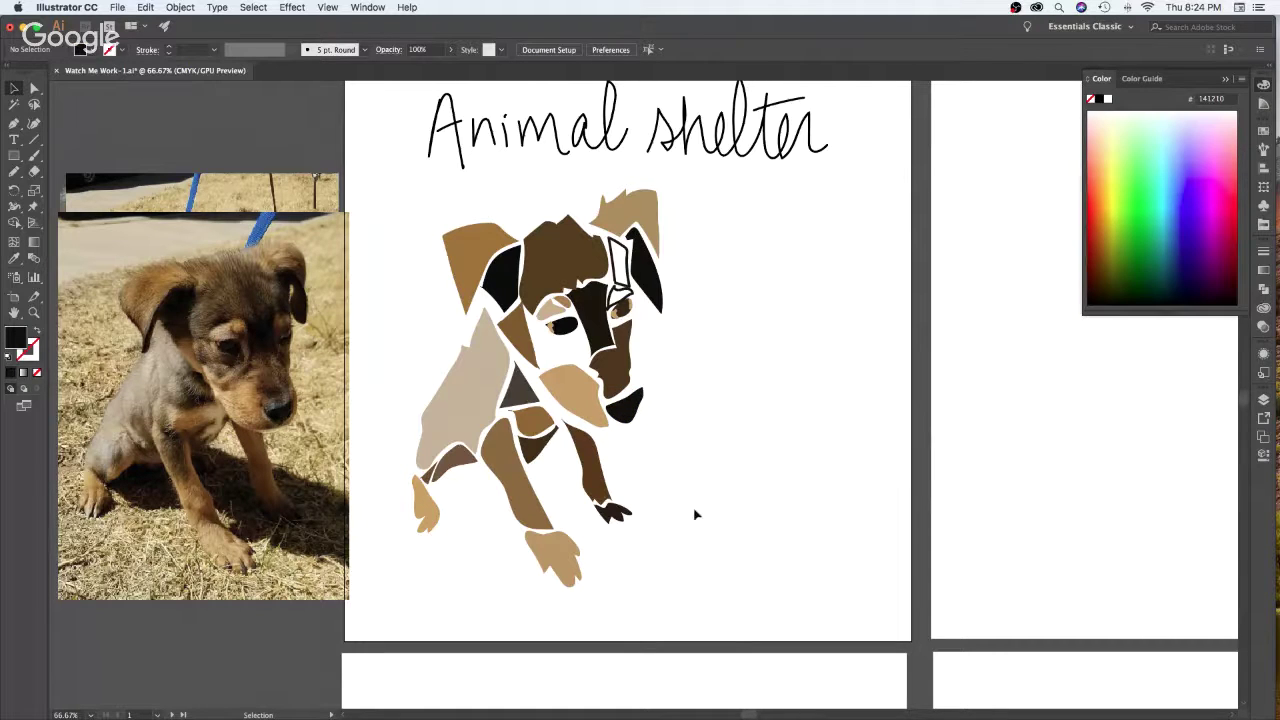
# Paint a closed patch outline about 1.5 by 1.8 in over the near-black shape between the eyes
pyautogui.press('b')
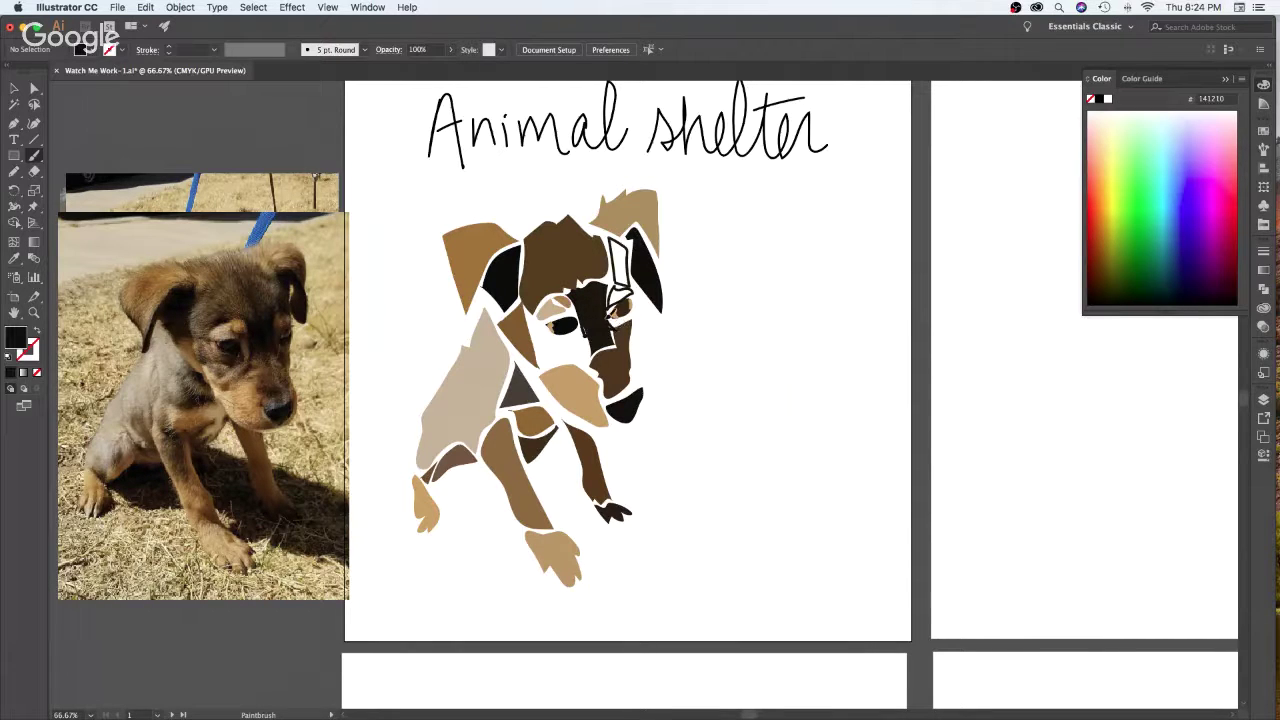
pyautogui.moveTo(608, 294); pyautogui.dragTo(620, 272)
pyautogui.hotkey('shift', 'x')
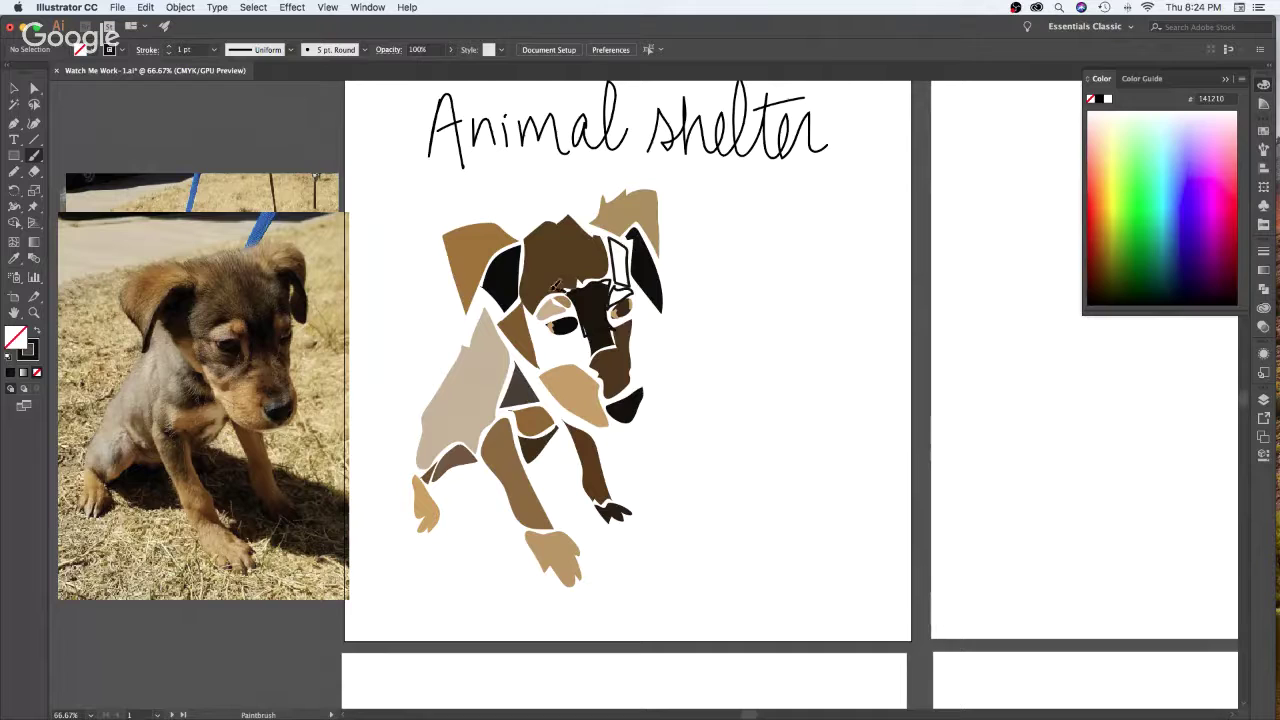
# Paint a rounded forehead outline about 2.3 by 2.3 in and a slanted strip outline above it beside the near ear
pyautogui.moveTo(545, 272)
pyautogui.mouseDown()
pyautogui.moveTo(562, 216)
pyautogui.moveTo(594, 215)
pyautogui.moveTo(630, 292)
pyautogui.moveTo(602, 258)
pyautogui.moveTo(605, 276)
pyautogui.moveTo(566, 288)
pyautogui.mouseUp()
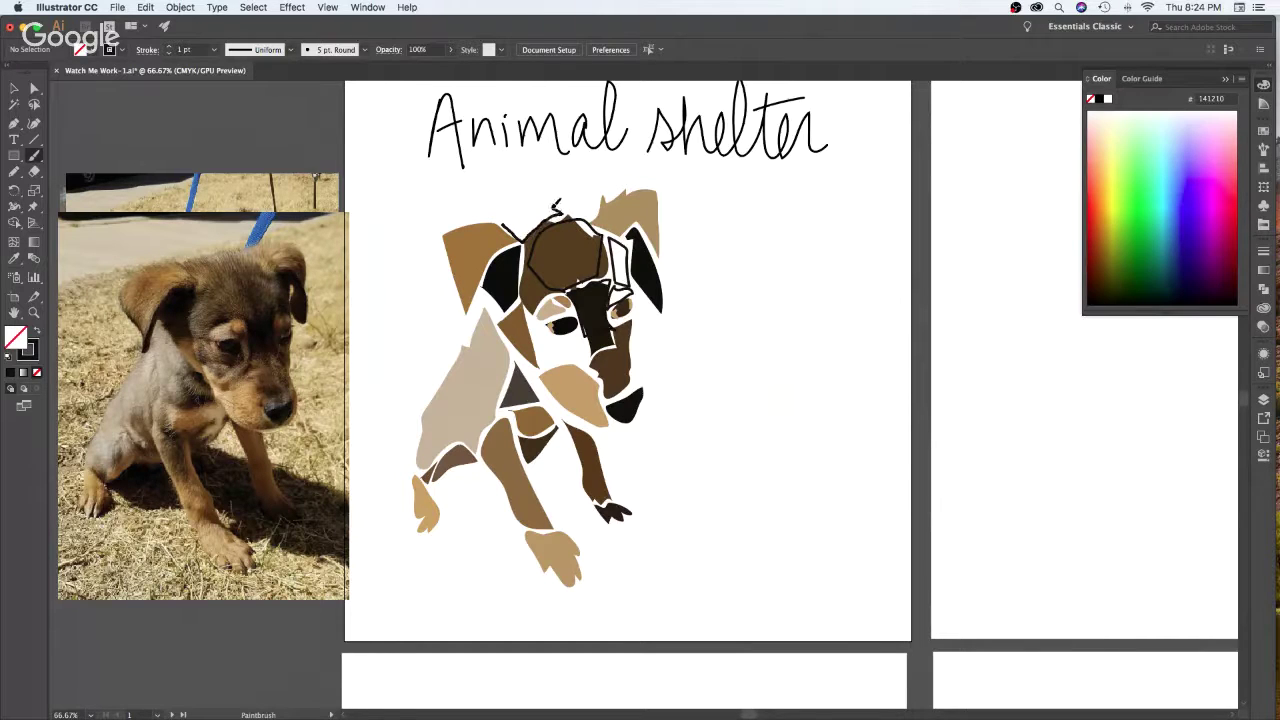
pyautogui.moveTo(549, 203)
pyautogui.mouseDown()
pyautogui.moveTo(512, 214)
pyautogui.moveTo(545, 224)
pyautogui.mouseUp()
pyautogui.press('v')
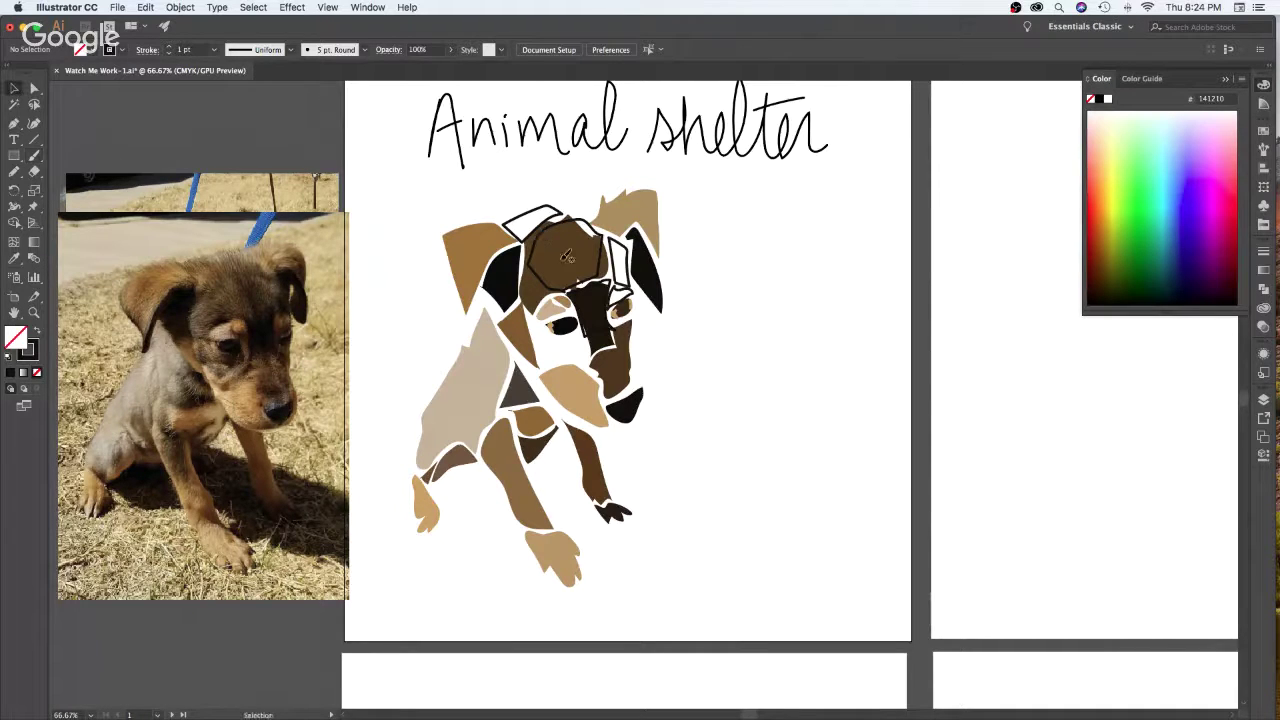
# Fill the rounded forehead patch with the old forehead's dark brown and delete the old forehead shape
pyautogui.click(572, 262)
pyautogui.press('i')
pyautogui.click(575, 265)
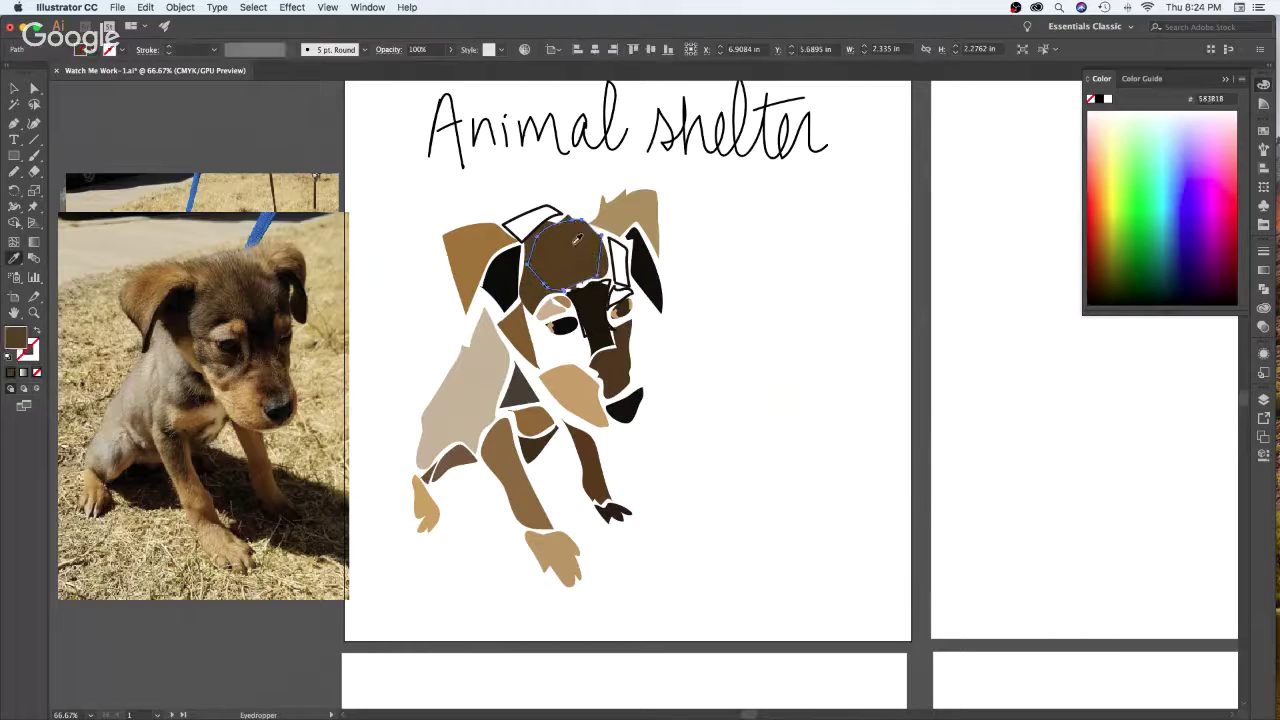
pyautogui.press('v')
pyautogui.click(538, 291)
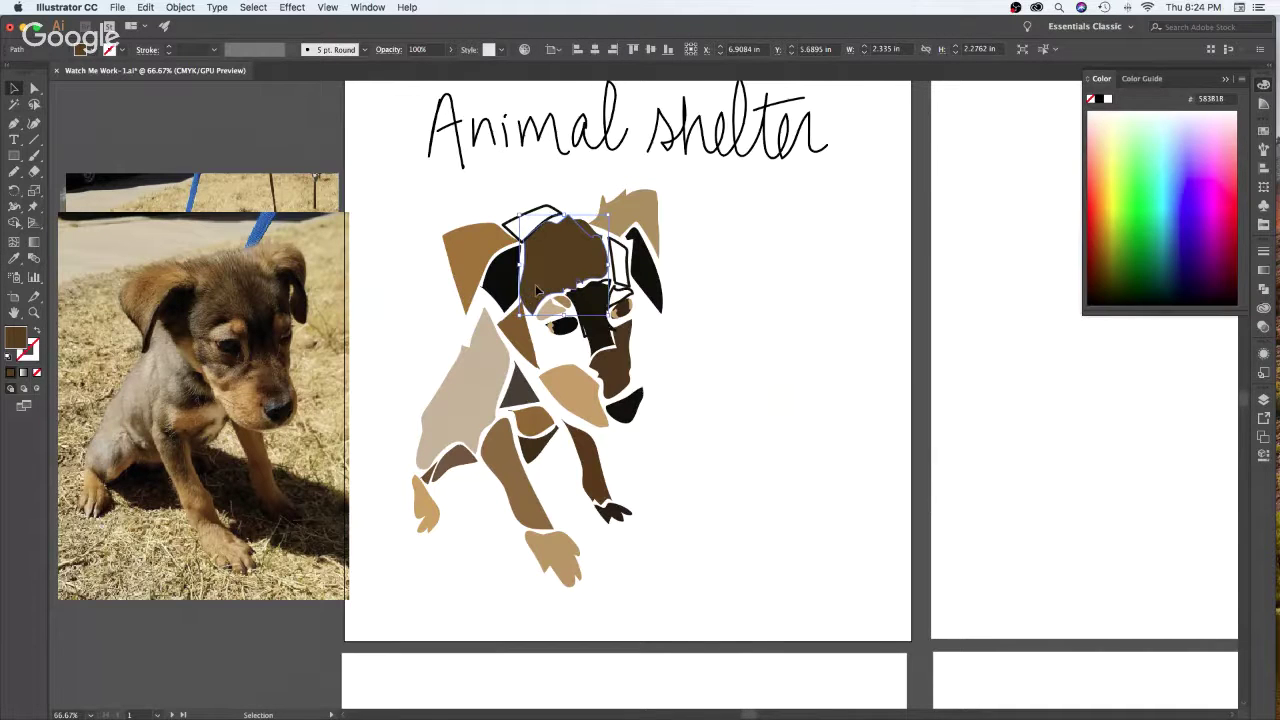
pyautogui.press('Delete')
# Nudge the slanted outlined strip above the head slightly away from the near ear
pyautogui.click(564, 222)
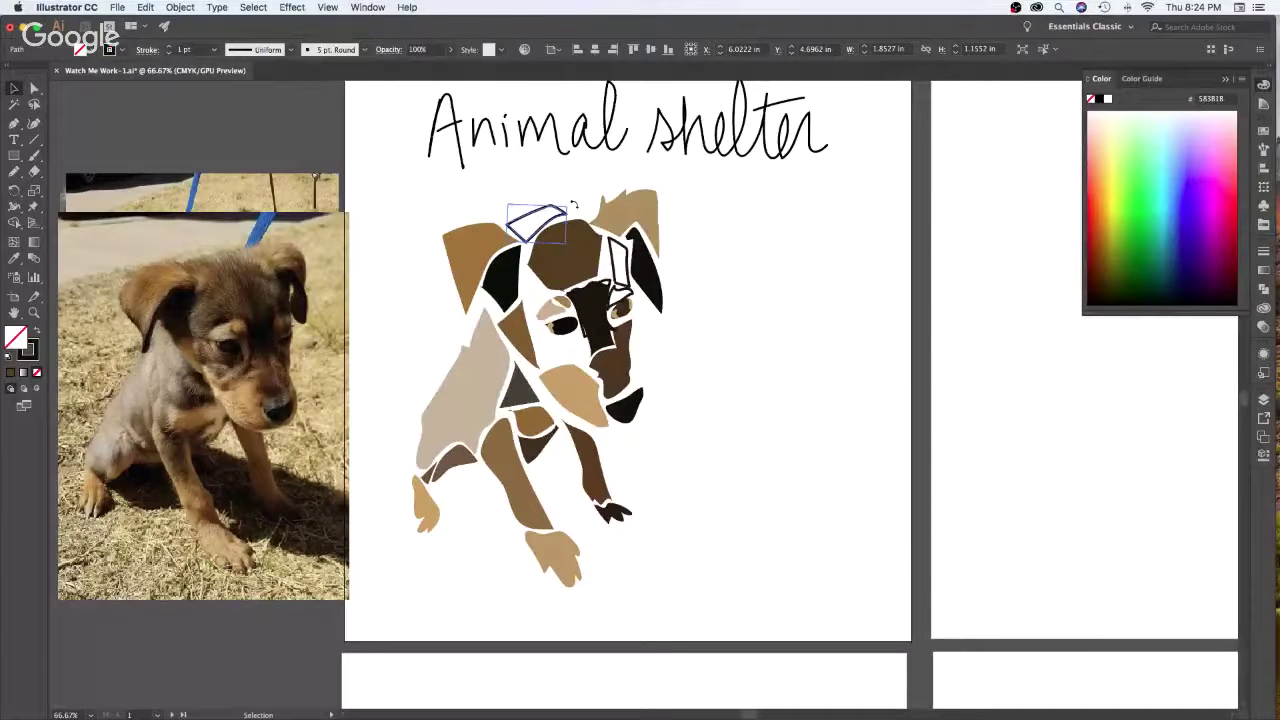
pyautogui.click(705, 318)
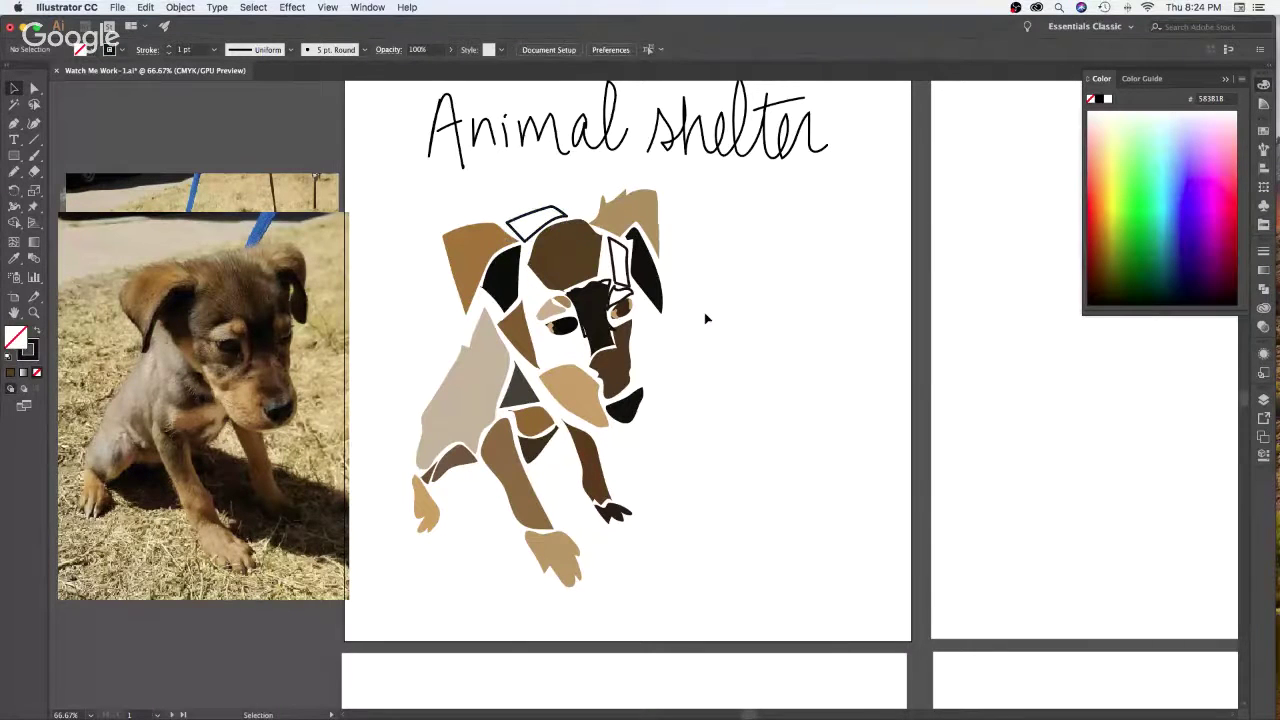
# Fill the patch between the eyes with the old face shape's near-black and delete the old shape beneath it
pyautogui.click(595, 321)
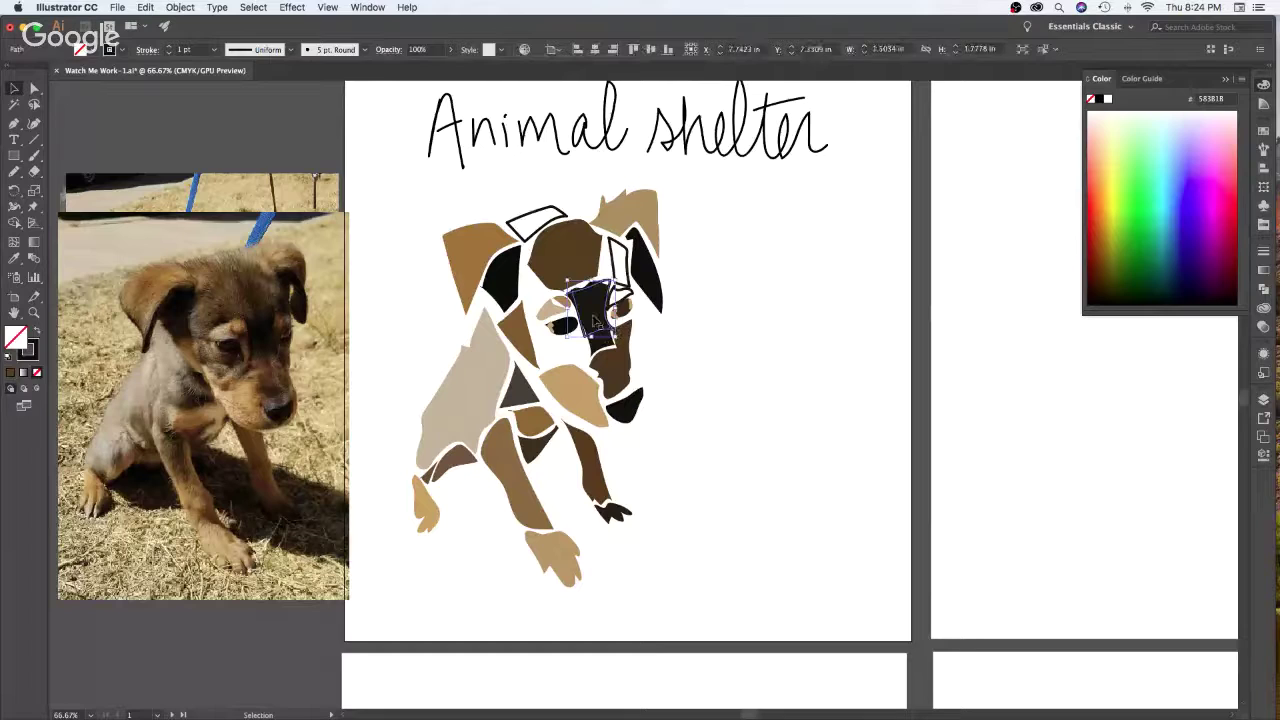
pyautogui.press('i')
pyautogui.click(610, 338)
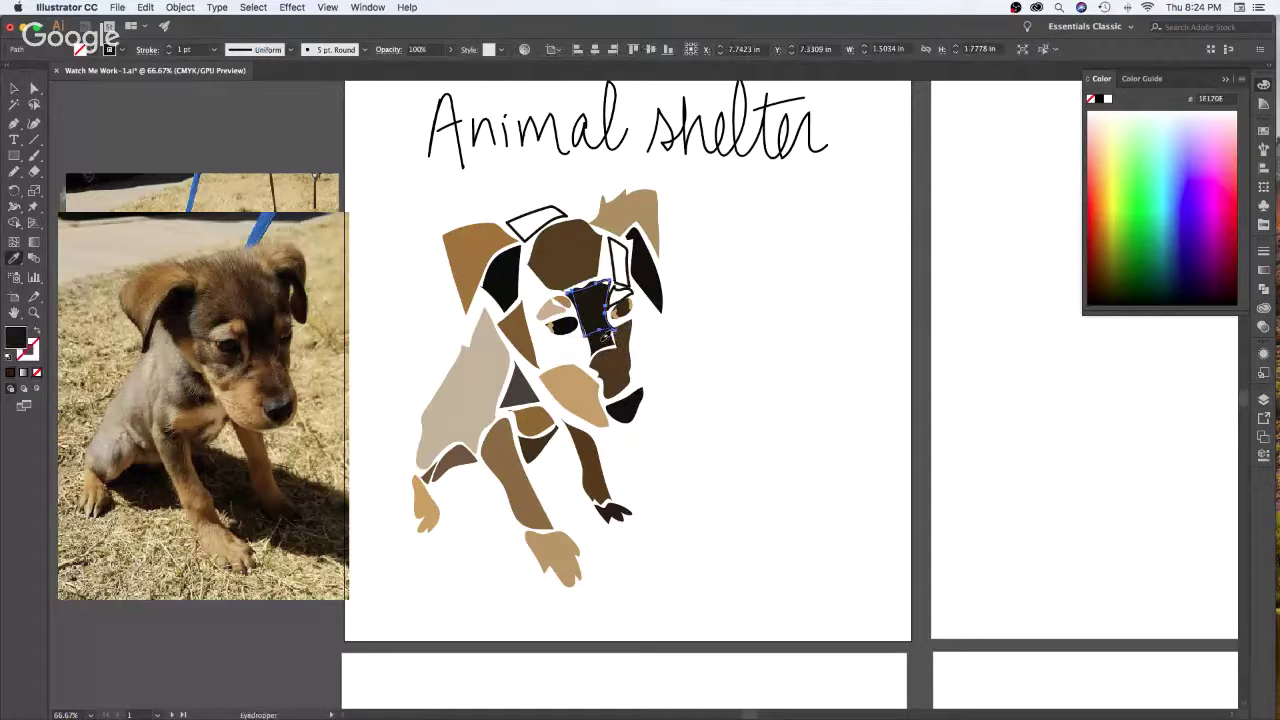
pyautogui.press('v')
pyautogui.click(743, 366)
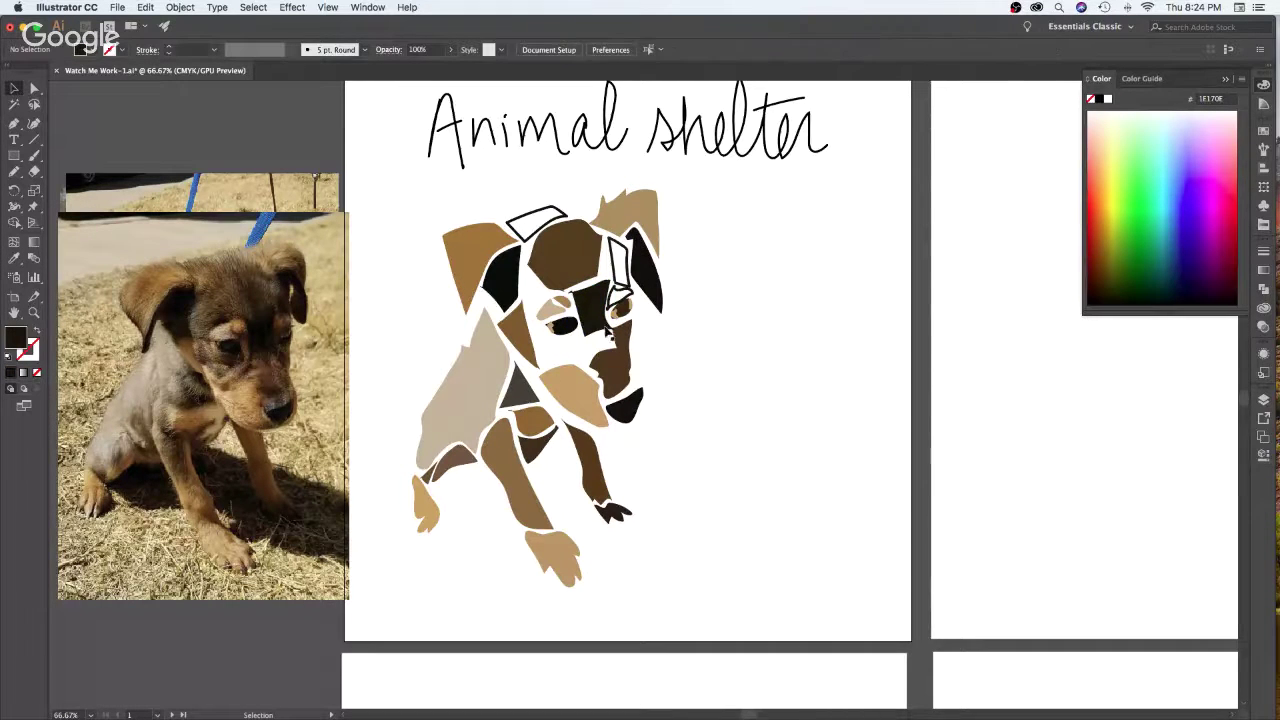
# Rotate the near-black patch between the eyes slightly counterclockwise and shift it a little toward the near eye
pyautogui.click(600, 308)
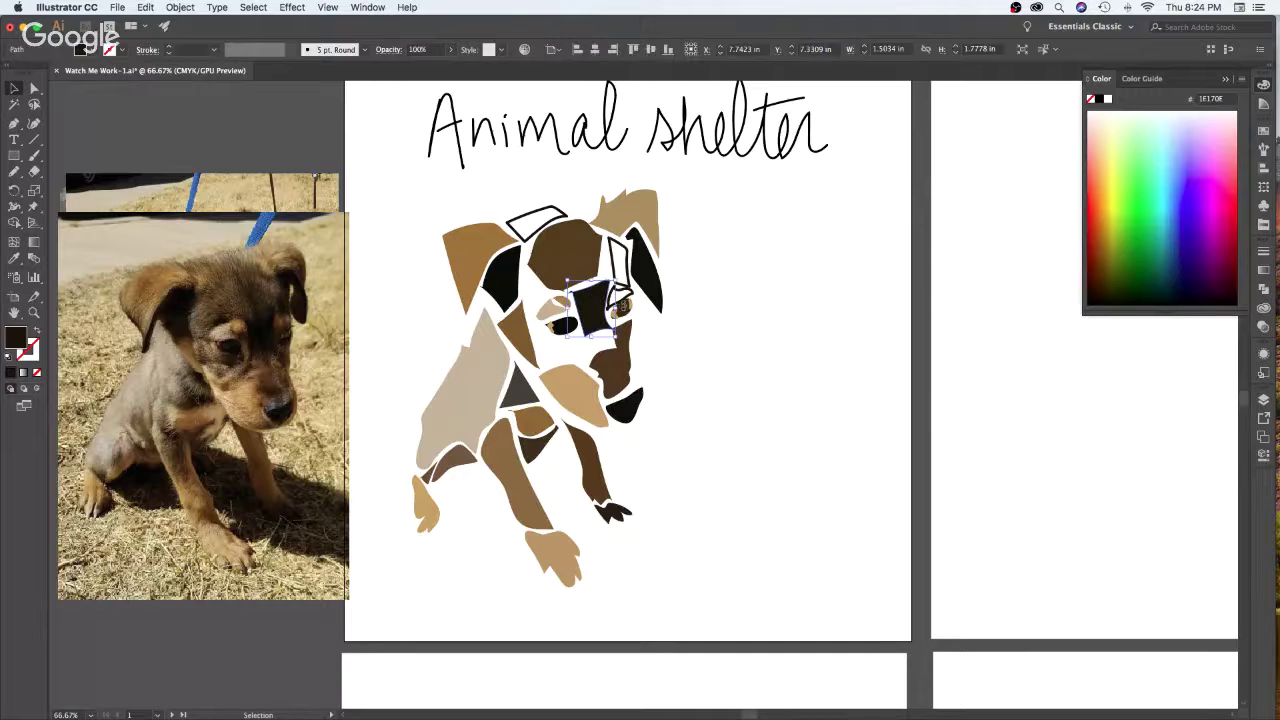
pyautogui.moveTo(600, 308); pyautogui.dragTo(591, 303)
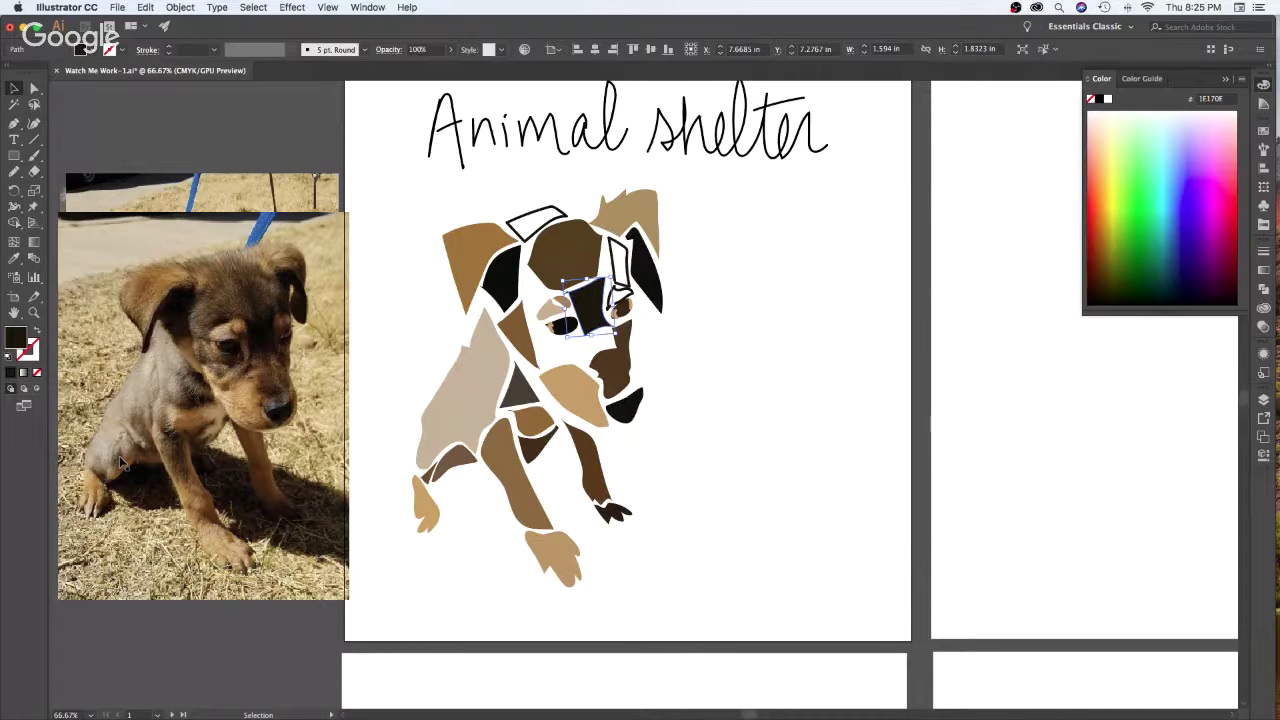
pyautogui.click(785, 316)
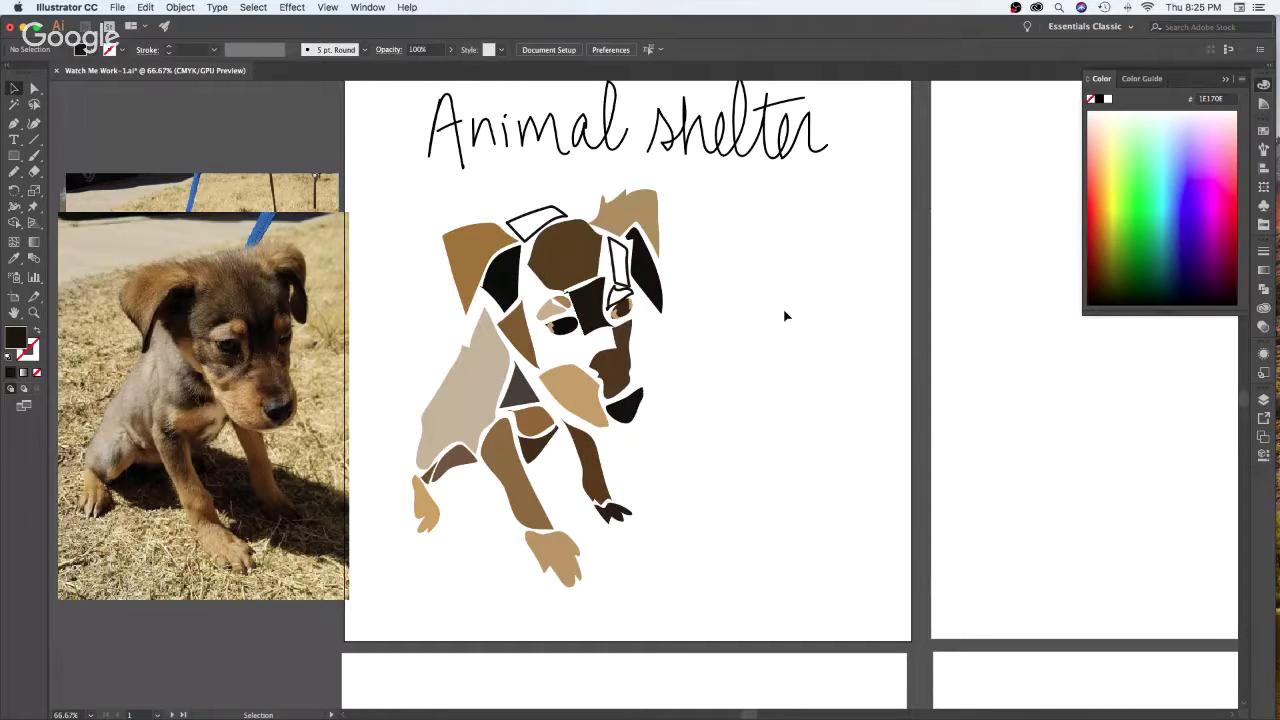
# Shift the brown cheek patch slightly toward the near eye and scale down the tan muzzle shape a little
pyautogui.moveTo(524, 344); pyautogui.dragTo(529, 350)
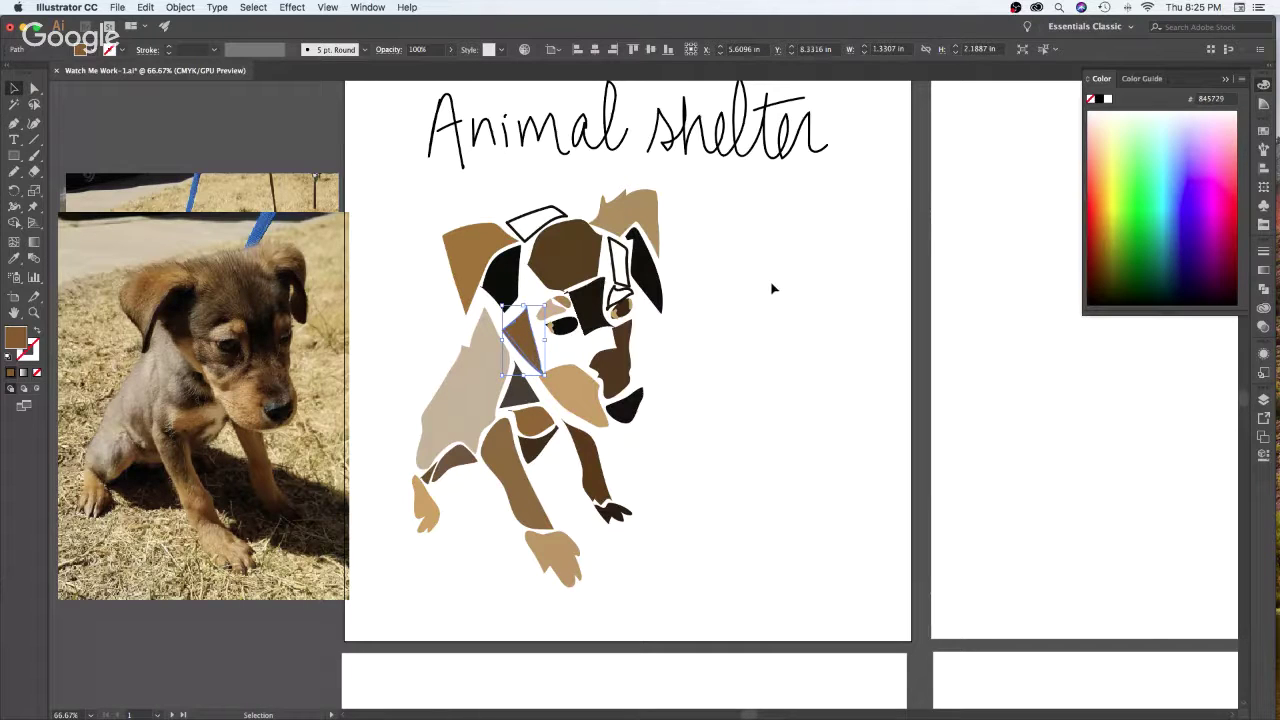
pyautogui.click(581, 393)
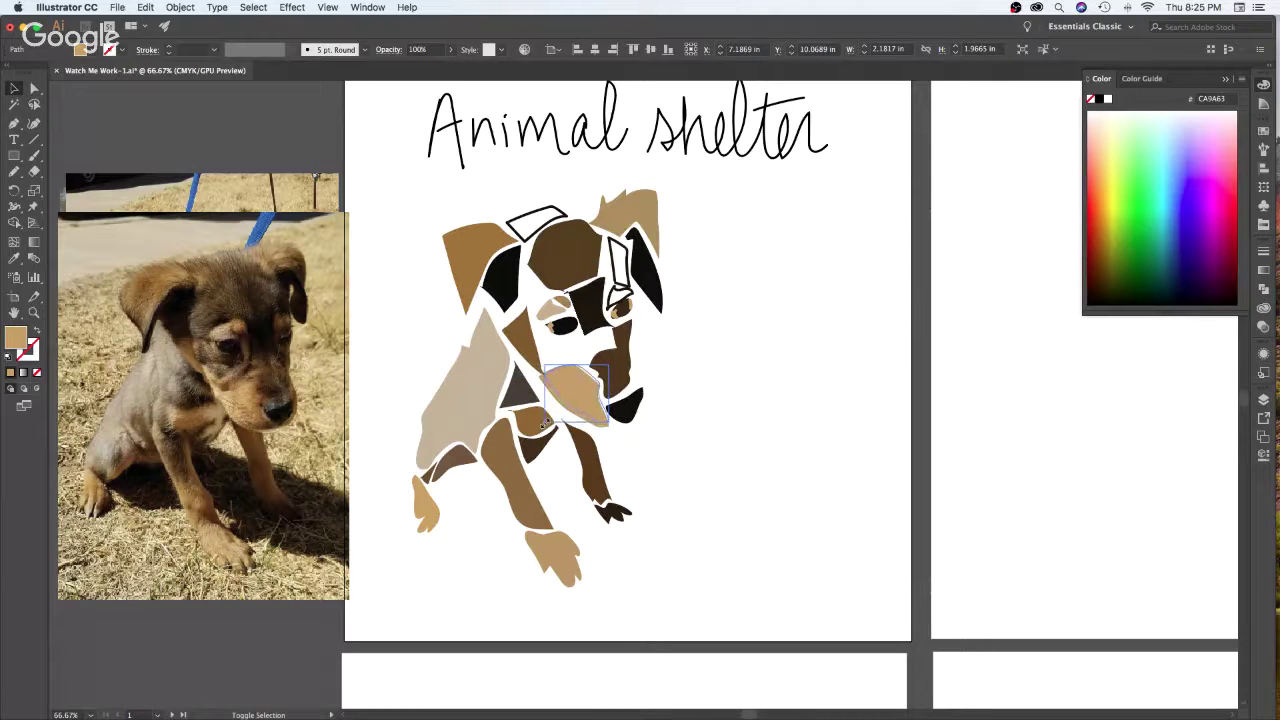
pyautogui.click(777, 329)
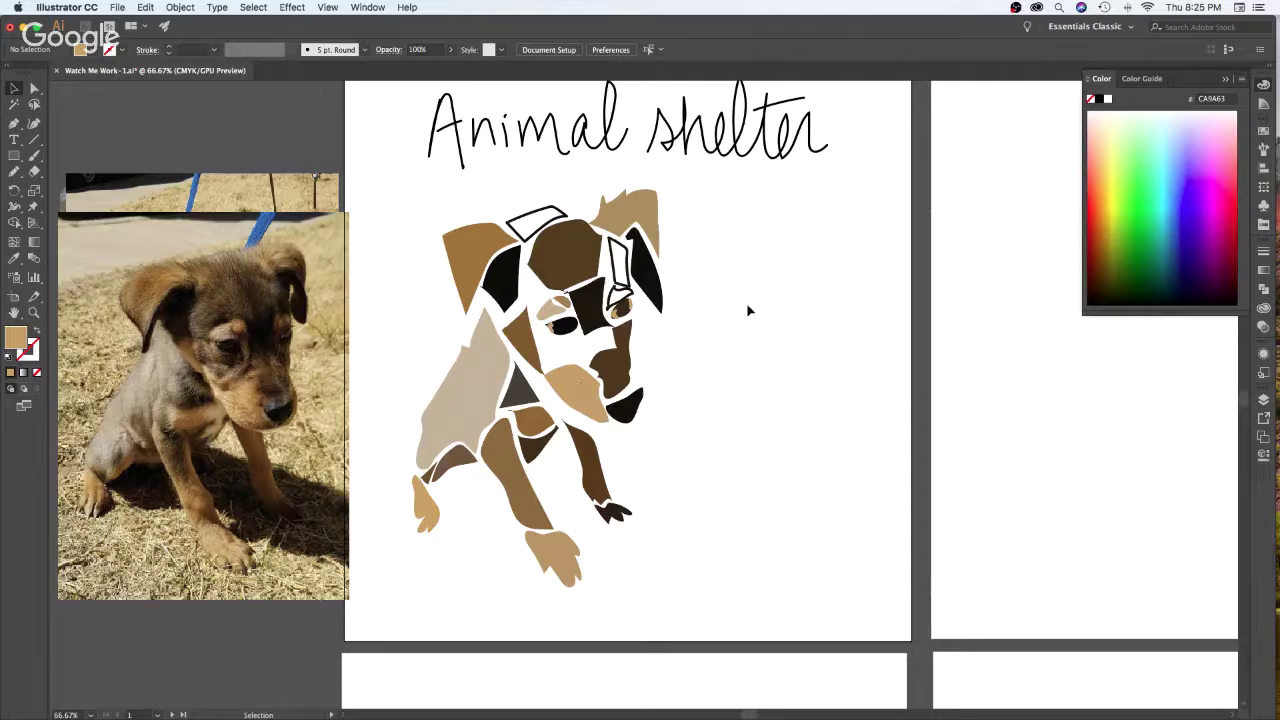
# Outline a new cheek and muzzle patch below the near eye with the Paintbrush and fill it with tan sampled from the photo's muzzle
pyautogui.press('b')
pyautogui.moveTo(535, 331)
pyautogui.mouseDown()
pyautogui.moveTo(554, 383)
pyautogui.moveTo(597, 405)
pyautogui.moveTo(605, 371)
pyautogui.moveTo(590, 348)
pyautogui.moveTo(556, 363)
pyautogui.moveTo(539, 322)
pyautogui.mouseUp()
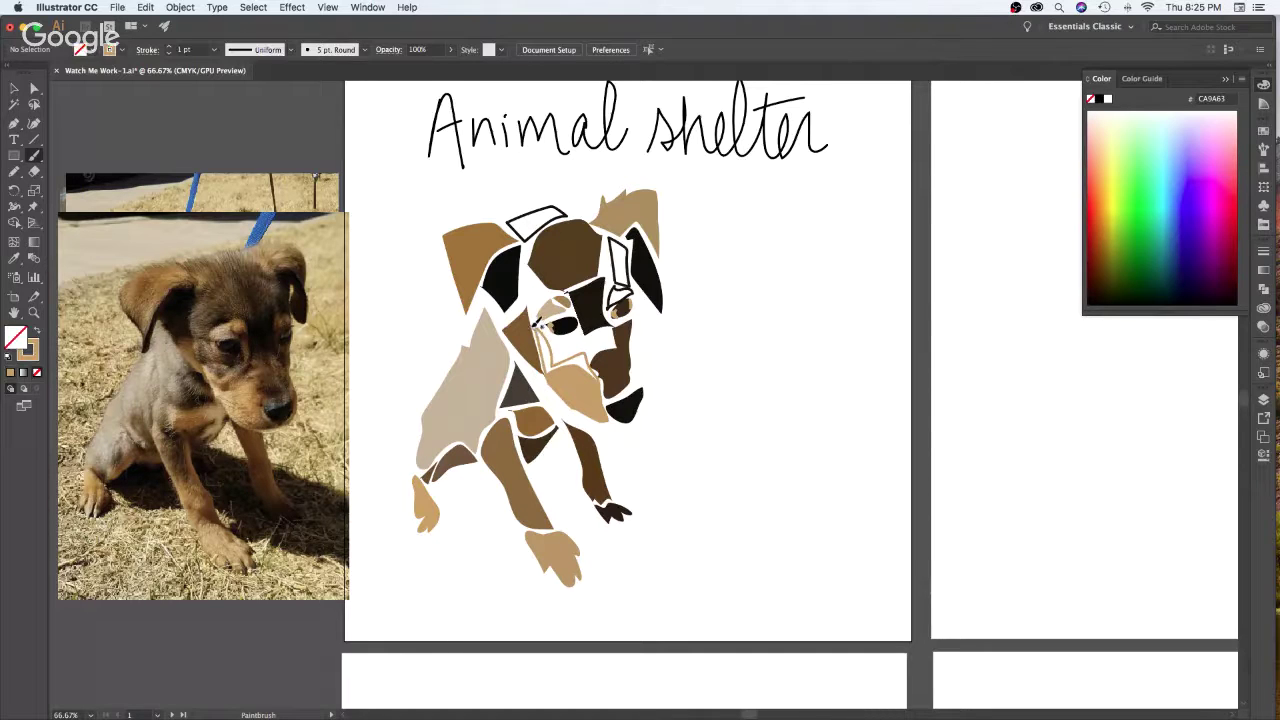
pyautogui.press('v')
pyautogui.click(579, 367)
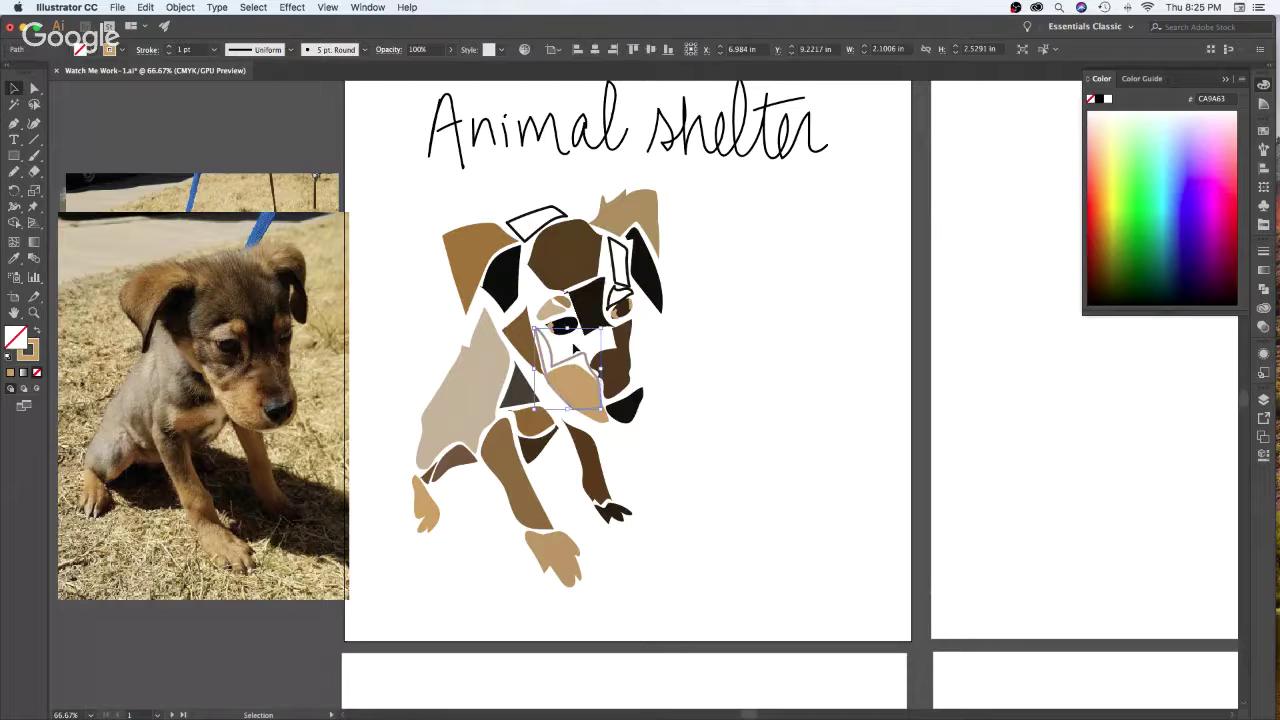
pyautogui.press('i')
pyautogui.click(246, 396)
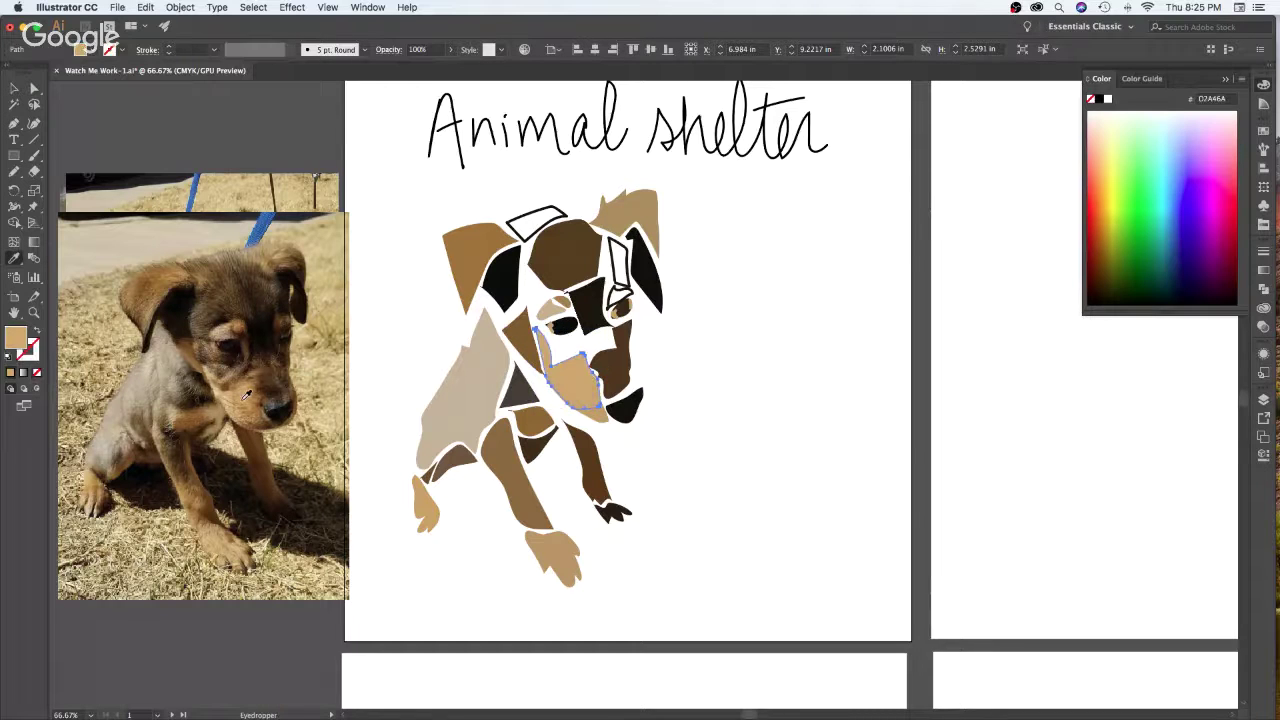
pyautogui.press('v')
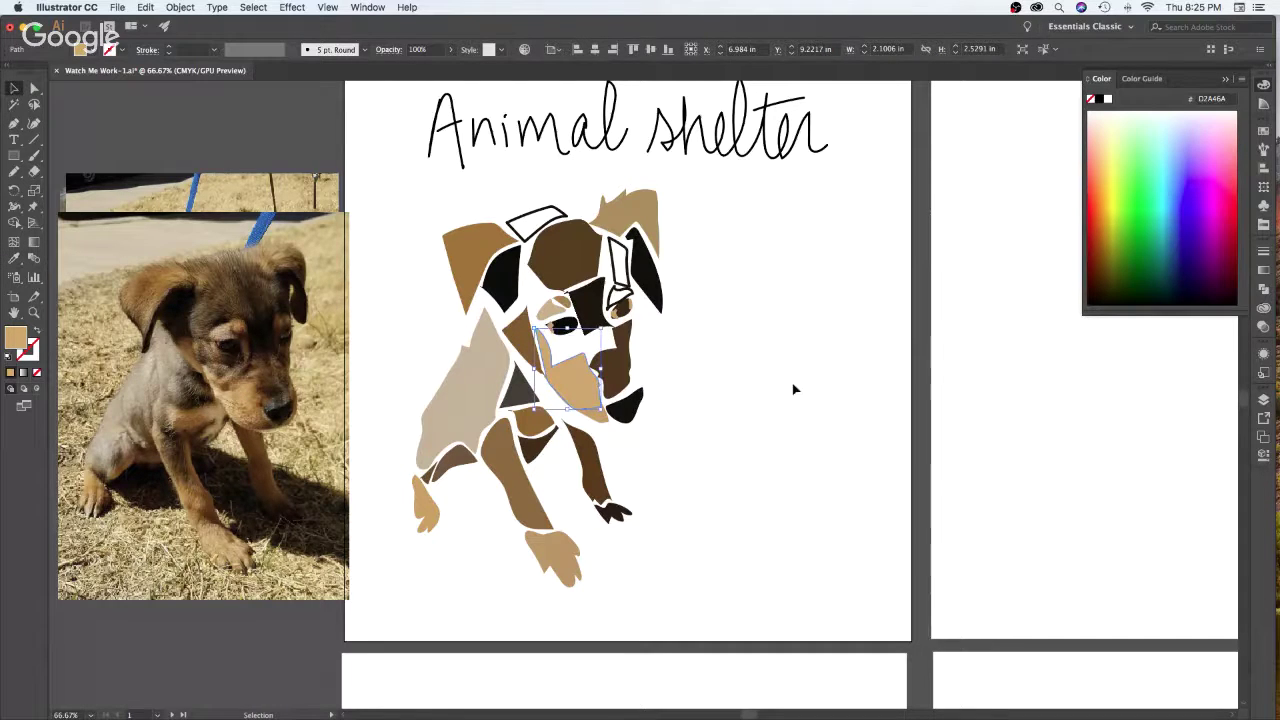
# Delete the old tan muzzle shape showing beneath the new muzzle patch
pyautogui.click(707, 415)
pyautogui.click(602, 416)
pyautogui.press('Delete')
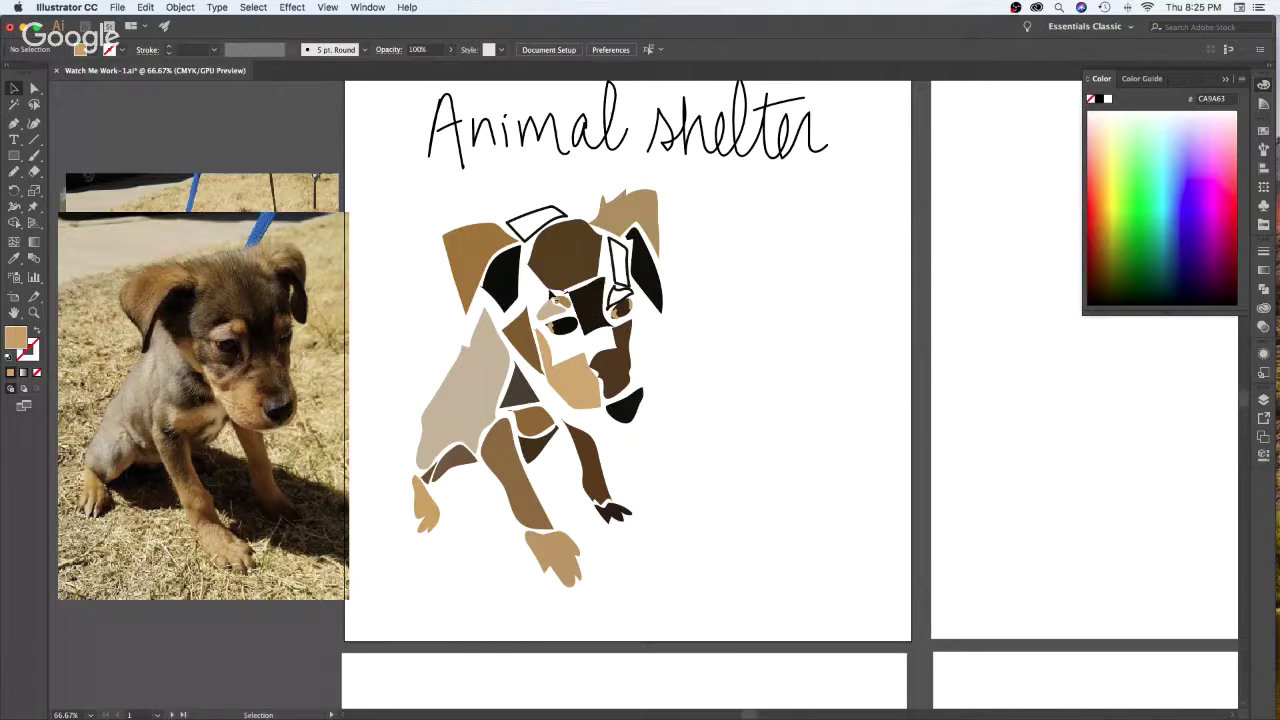
# Scale down the brown cheek patch slightly and rotate it a little clockwise beside the near eye
pyautogui.click(517, 322)
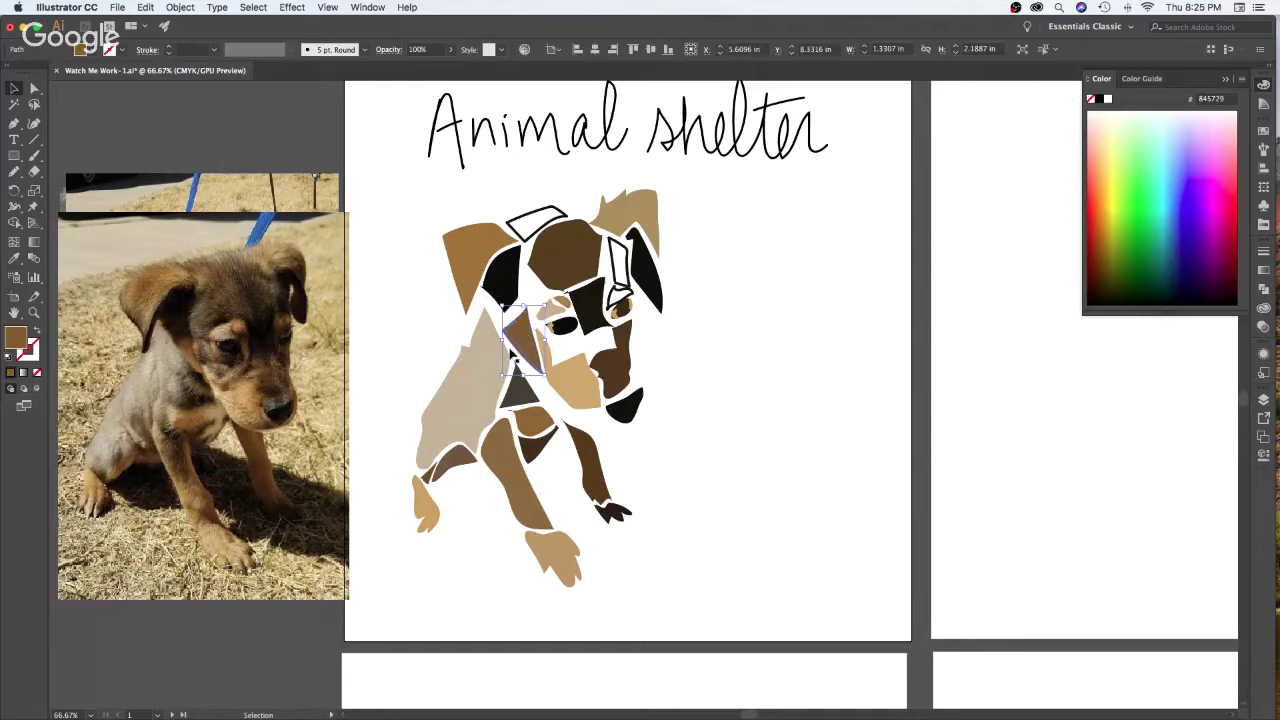
pyautogui.moveTo(505, 371); pyautogui.dragTo(506, 369)
pyautogui.click(778, 290)
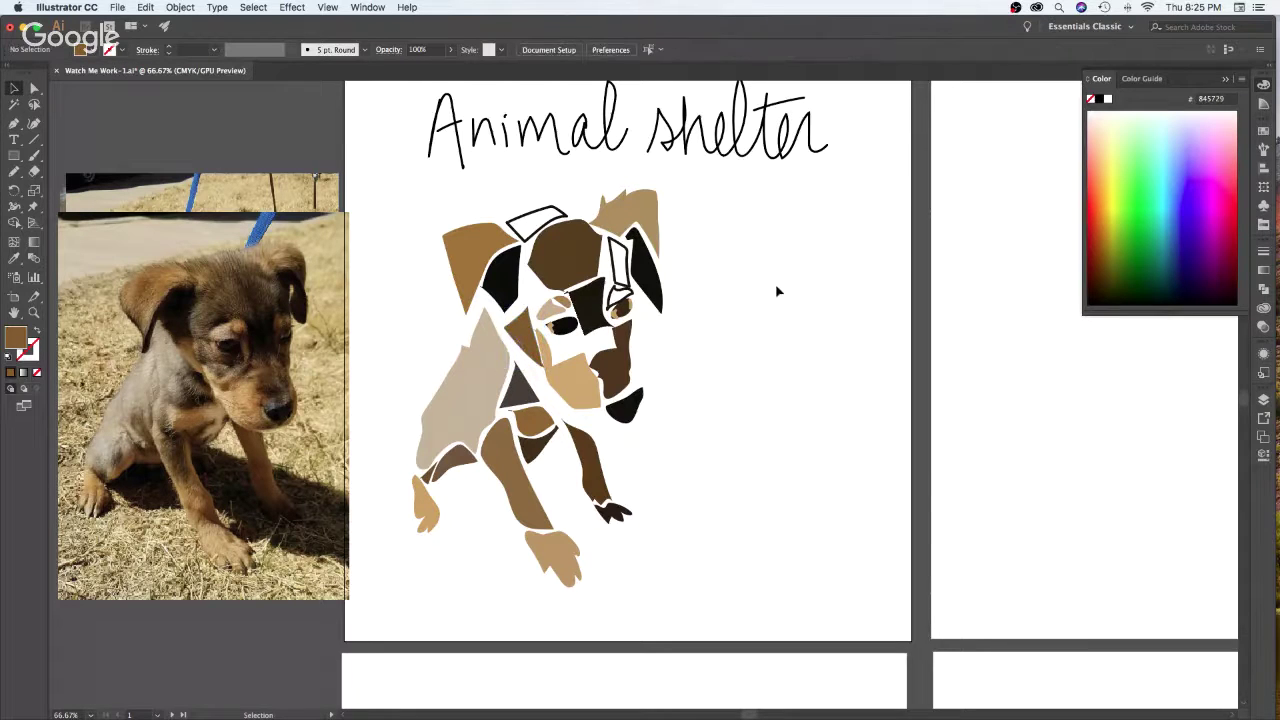
pyautogui.click(530, 343)
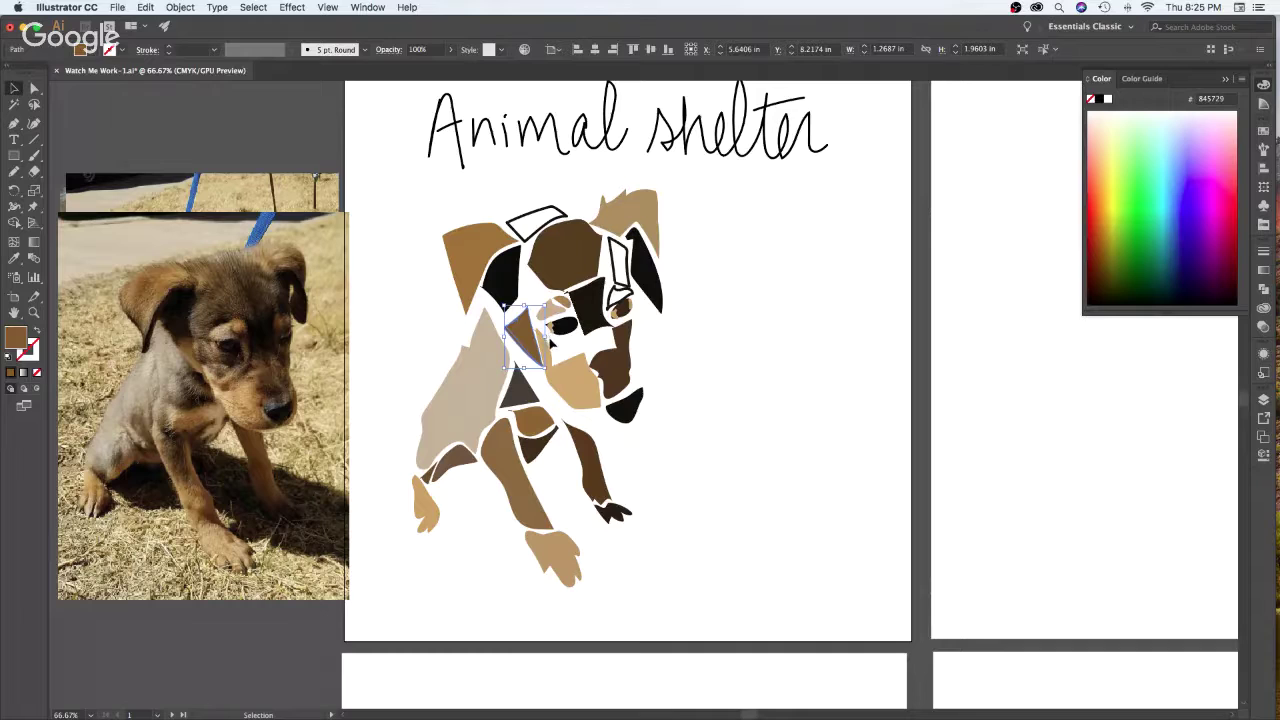
pyautogui.moveTo(549, 340); pyautogui.dragTo(549, 338)
pyautogui.click(765, 302)
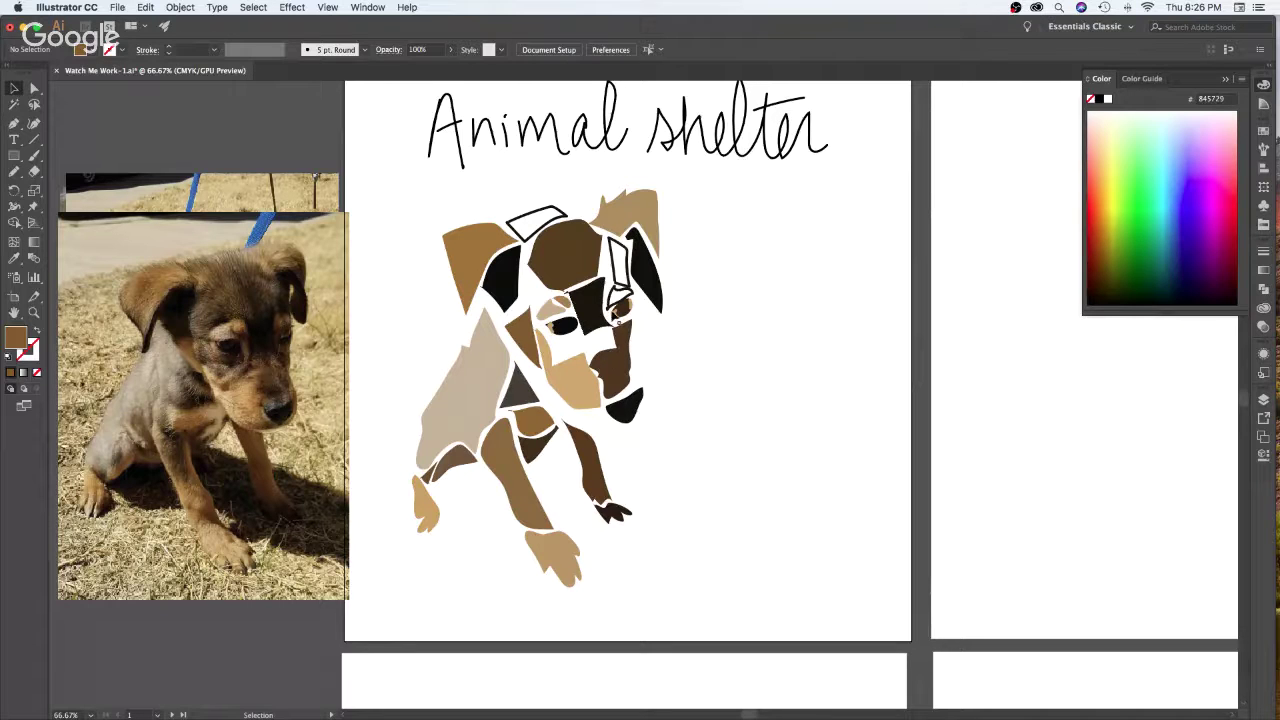
# Delete the dark brown snout patch below the far eye
pyautogui.click(630, 355)
pyautogui.press('Delete')
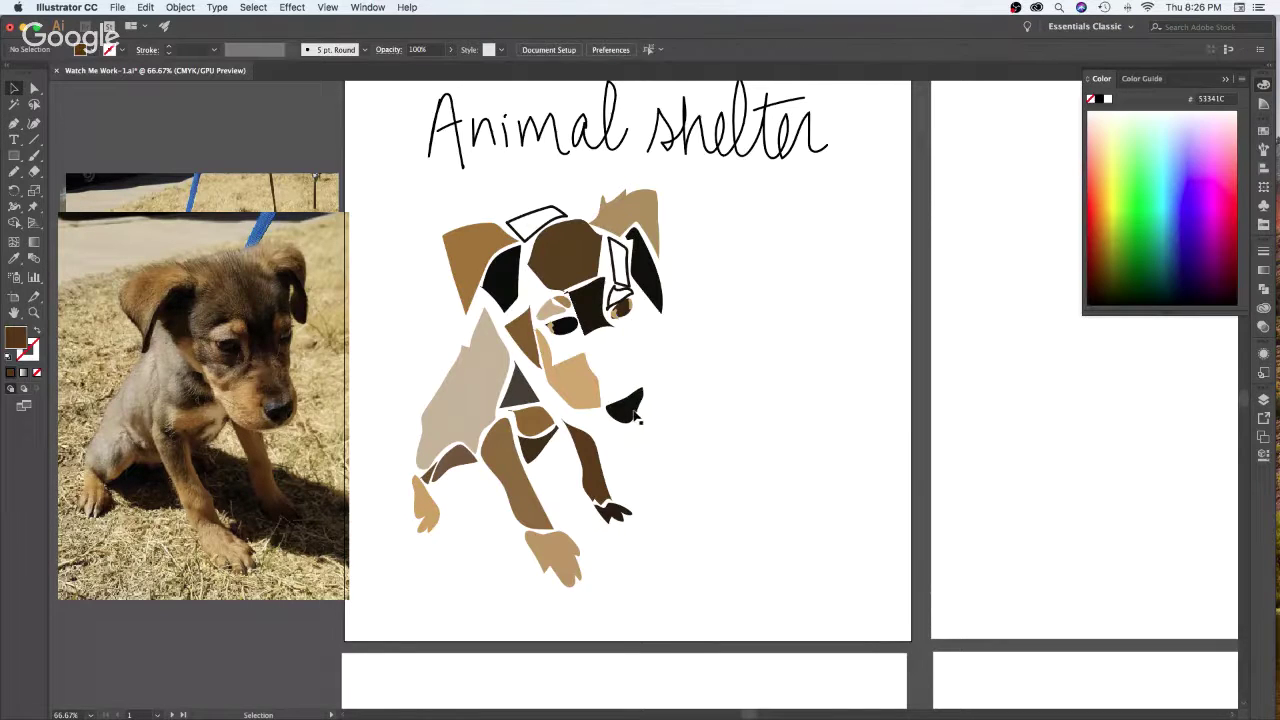
# Delete the black nose and the tan muzzle patch
pyautogui.click(630, 410)
pyautogui.press('Delete')
pyautogui.click(578, 394)
pyautogui.press('Delete')
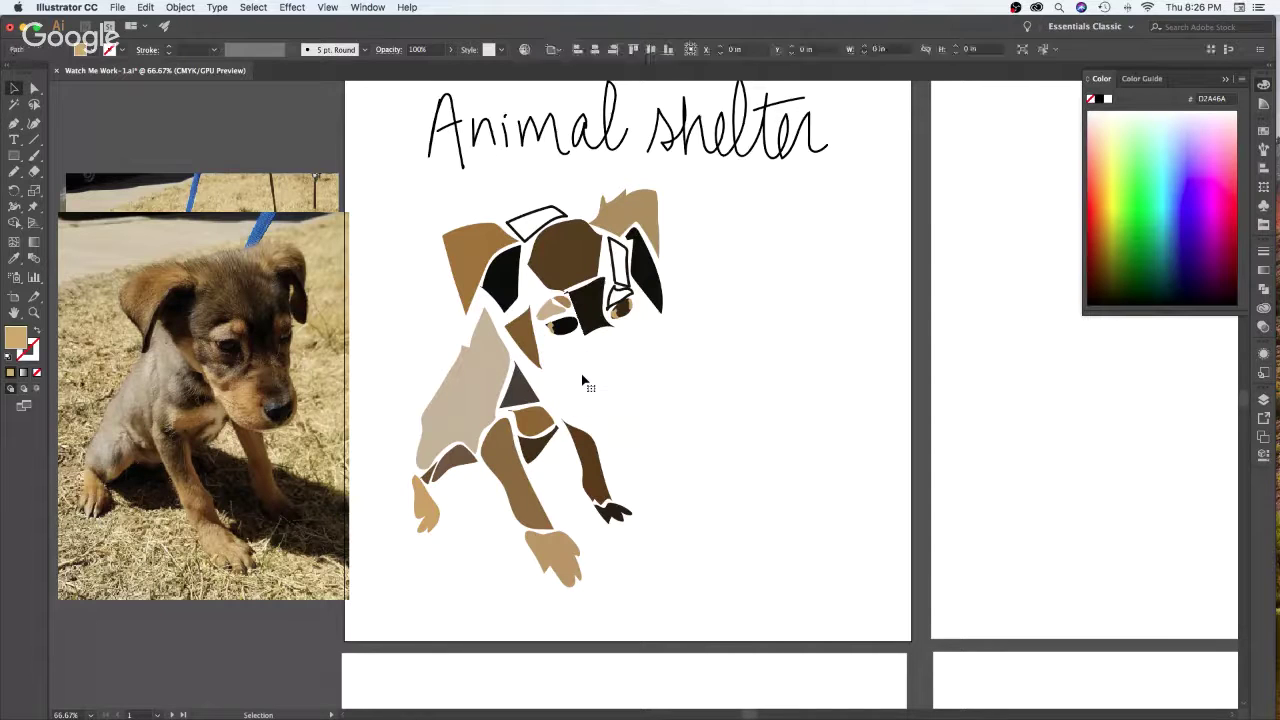
# Draw tan outlines for a new snout bridge, far snout side, nose, mouth and near muzzle below the eyes
pyautogui.press('b')
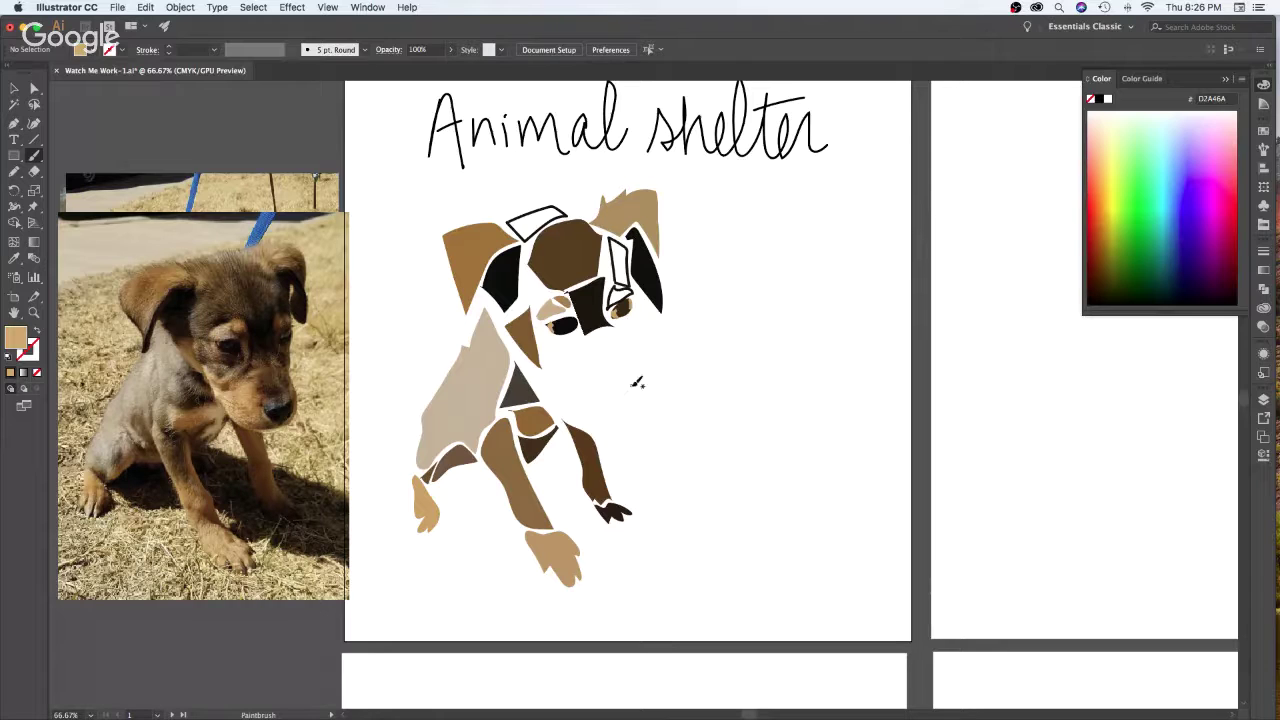
pyautogui.moveTo(623, 333)
pyautogui.mouseDown()
pyautogui.moveTo(622, 385)
pyautogui.moveTo(594, 342)
pyautogui.moveTo(624, 331)
pyautogui.mouseUp()
pyautogui.hotkey('shift', 'x')
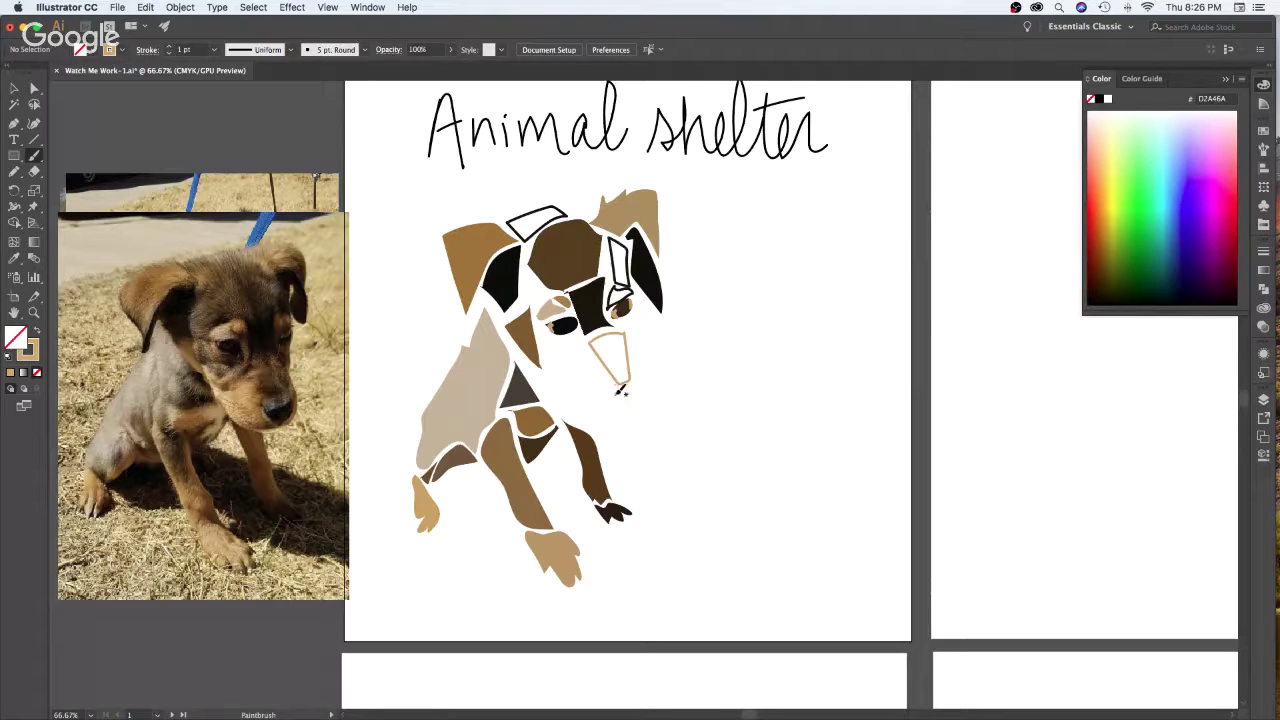
pyautogui.moveTo(617, 393)
pyautogui.mouseDown()
pyautogui.moveTo(649, 373)
pyautogui.moveTo(616, 396)
pyautogui.mouseUp()
pyautogui.moveTo(655, 365); pyautogui.dragTo(640, 410)
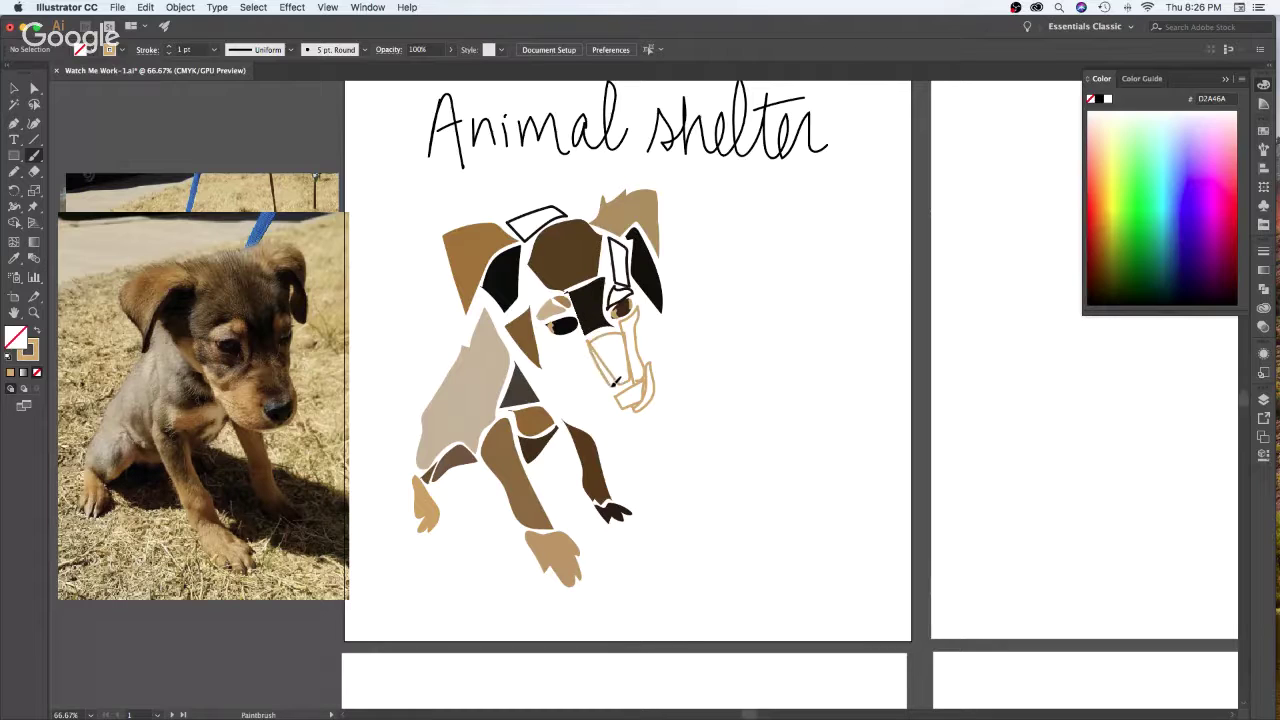
pyautogui.moveTo(615, 381)
pyautogui.mouseDown()
pyautogui.moveTo(613, 406)
pyautogui.moveTo(551, 360)
pyautogui.moveTo(548, 326)
pyautogui.moveTo(571, 354)
pyautogui.moveTo(590, 345)
pyautogui.mouseUp()
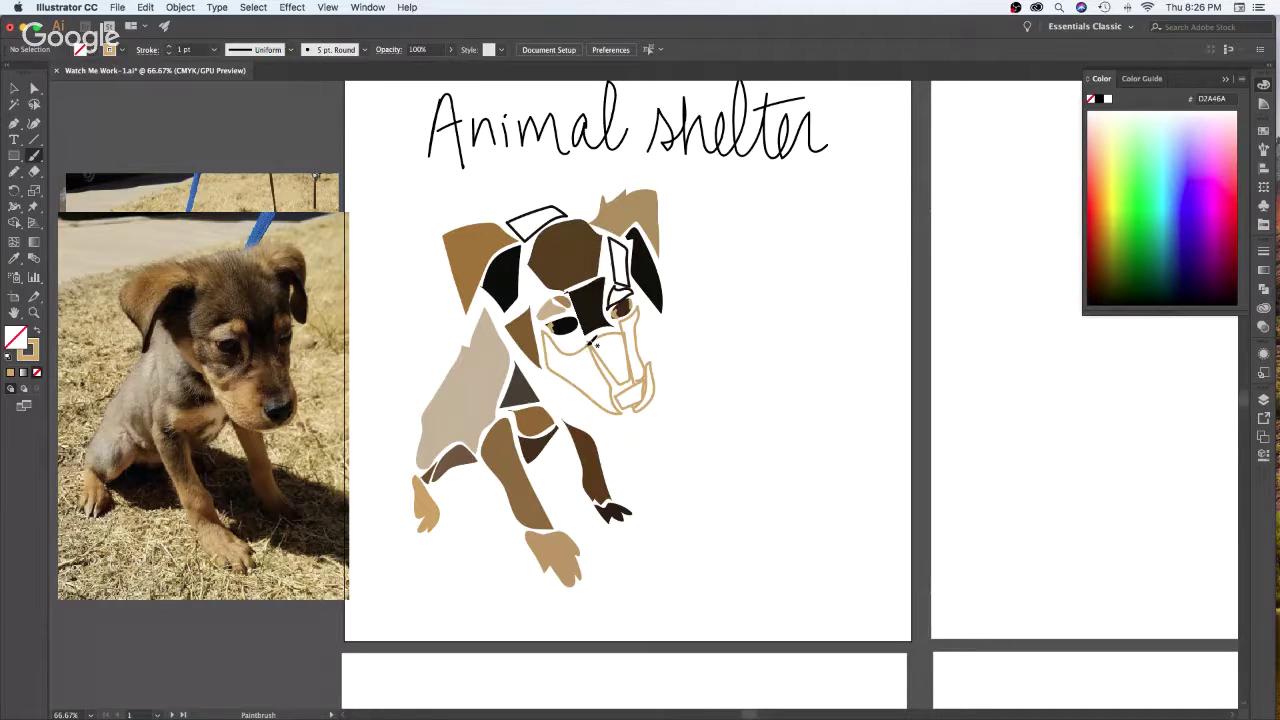
# Undo the new snout outlines and the deletion of the black nose and tan muzzle patch
pyautogui.press('super+z')
pyautogui.press('super+z')
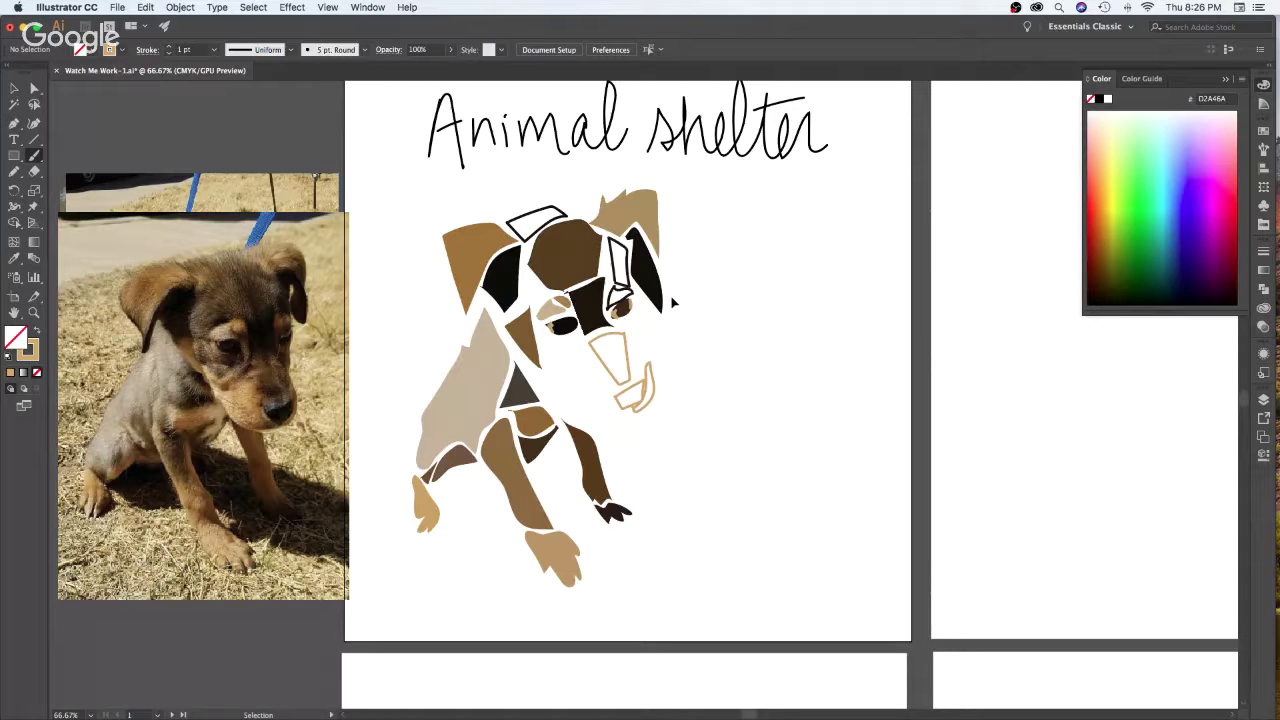
pyautogui.press('super+z')
pyautogui.press('super+z')
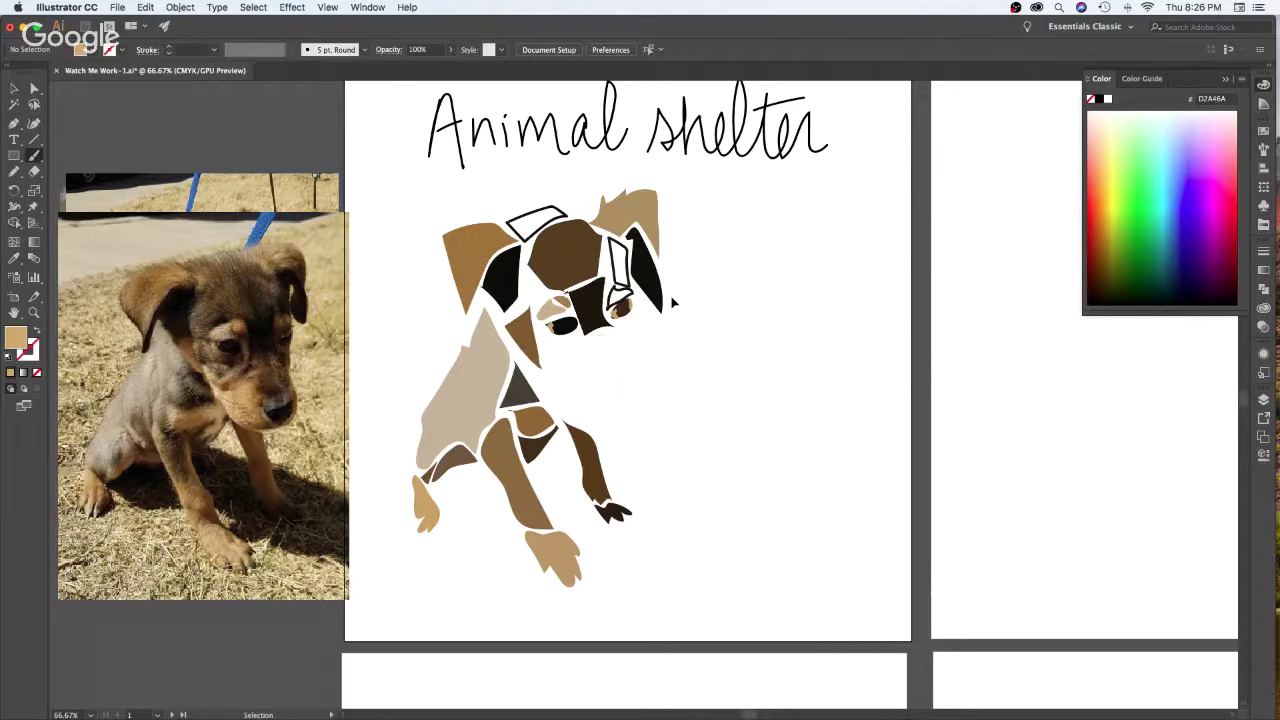
pyautogui.press('super+z')
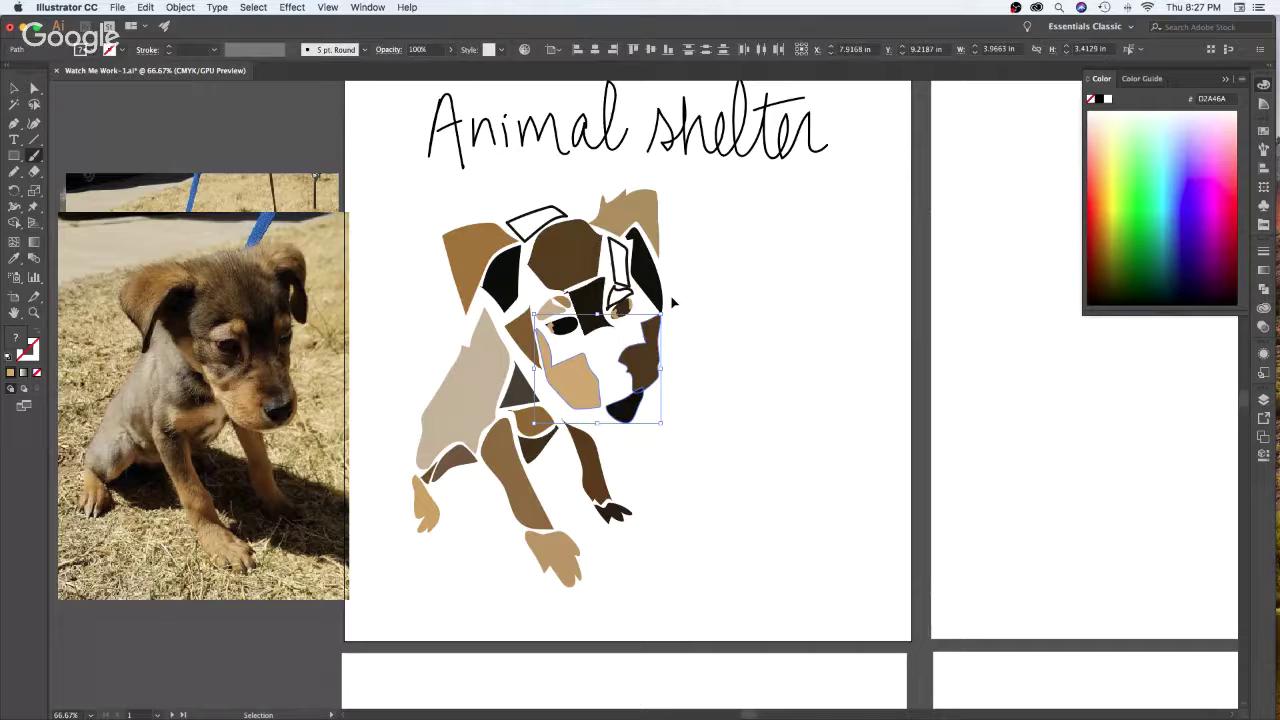
pyautogui.press('super+z')
pyautogui.press('super+z')
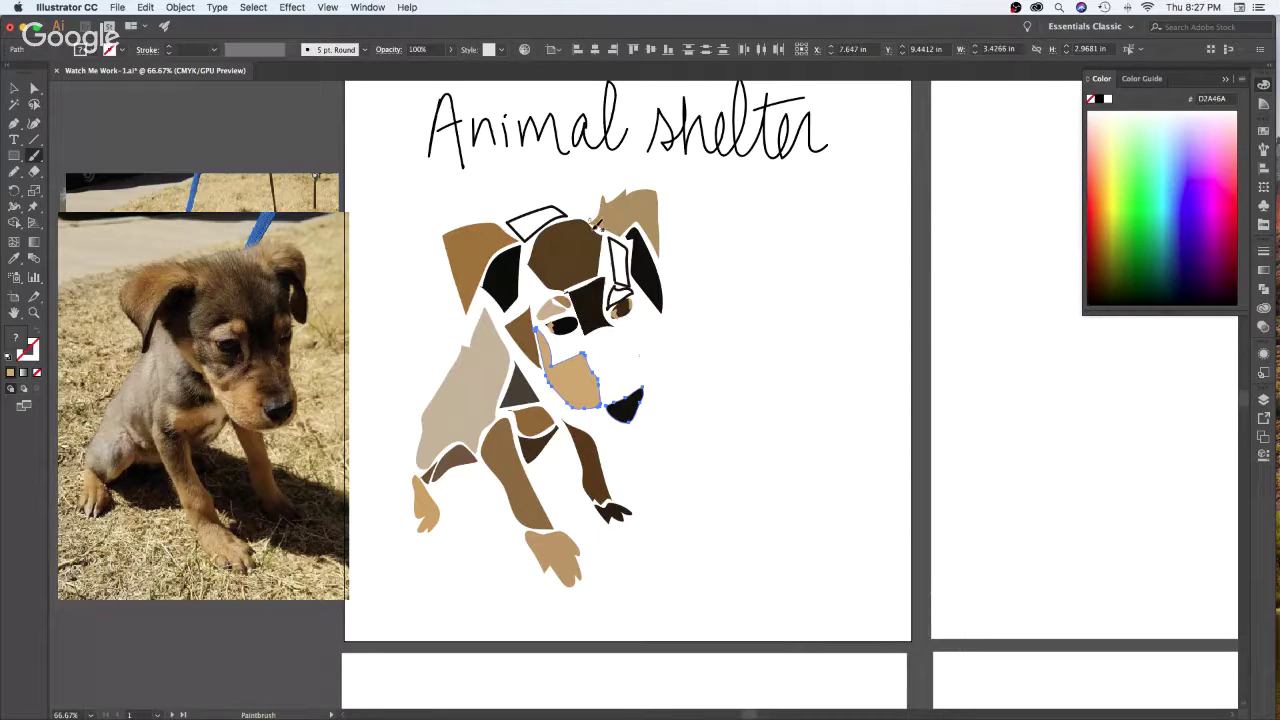
# Draw tan outlines for the far side and the bridge of the snout, between the eyes and the black nose
pyautogui.moveTo(643, 309)
pyautogui.mouseDown()
pyautogui.moveTo(644, 356)
pyautogui.moveTo(631, 364)
pyautogui.moveTo(624, 313)
pyautogui.mouseUp()
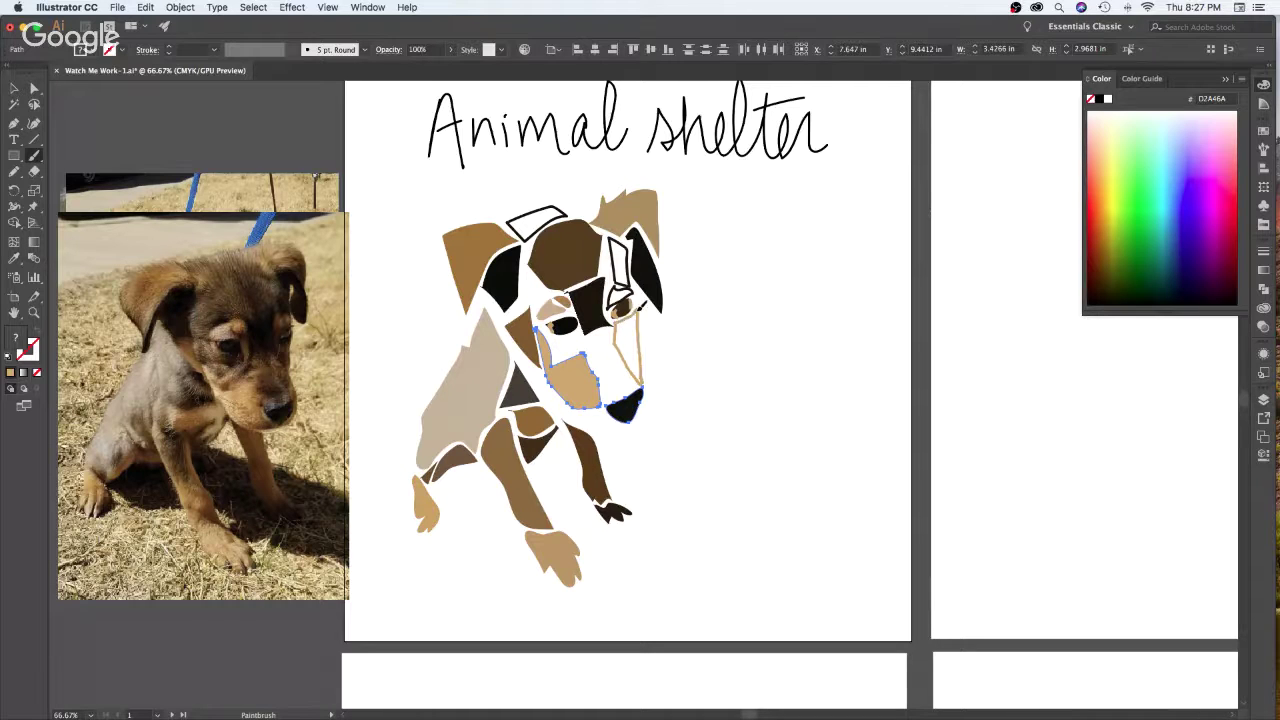
pyautogui.press('super+shift+a')
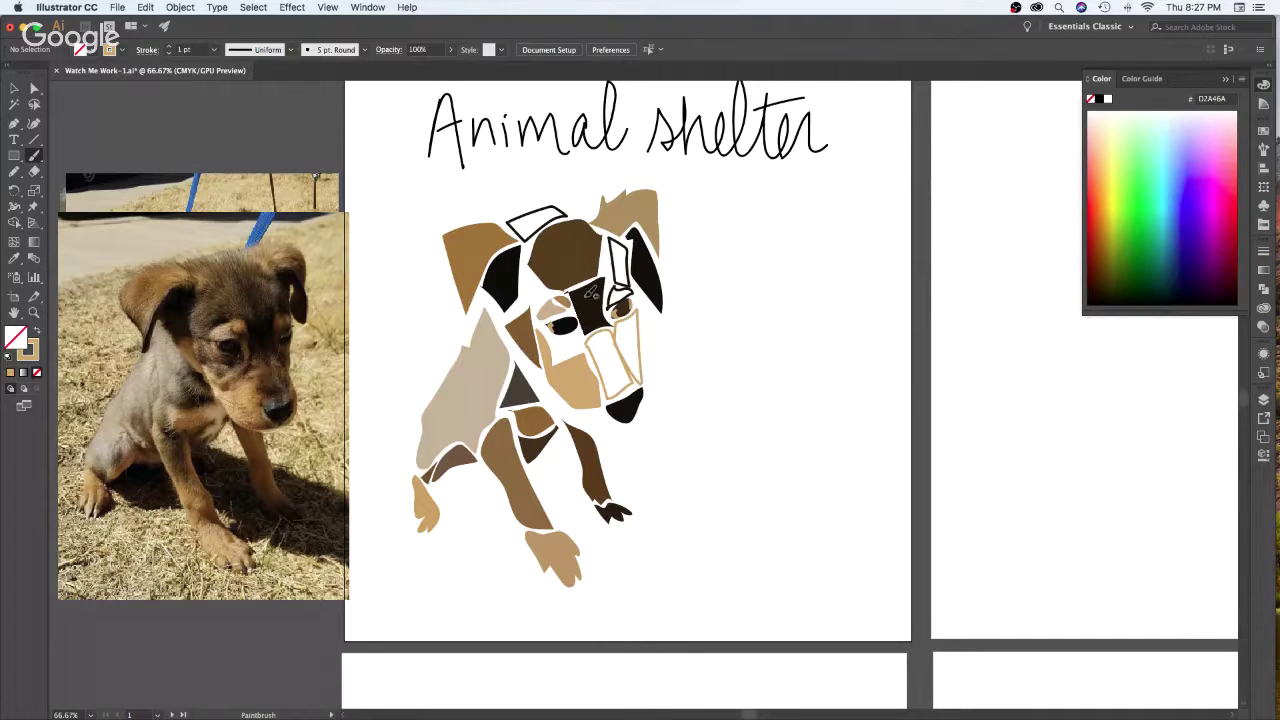
# Delete the tan muzzle patch and outline a new near-side muzzle in its place, reaching from the cheek to the nose
pyautogui.press('v')
pyautogui.click(586, 394)
pyautogui.press('Delete')
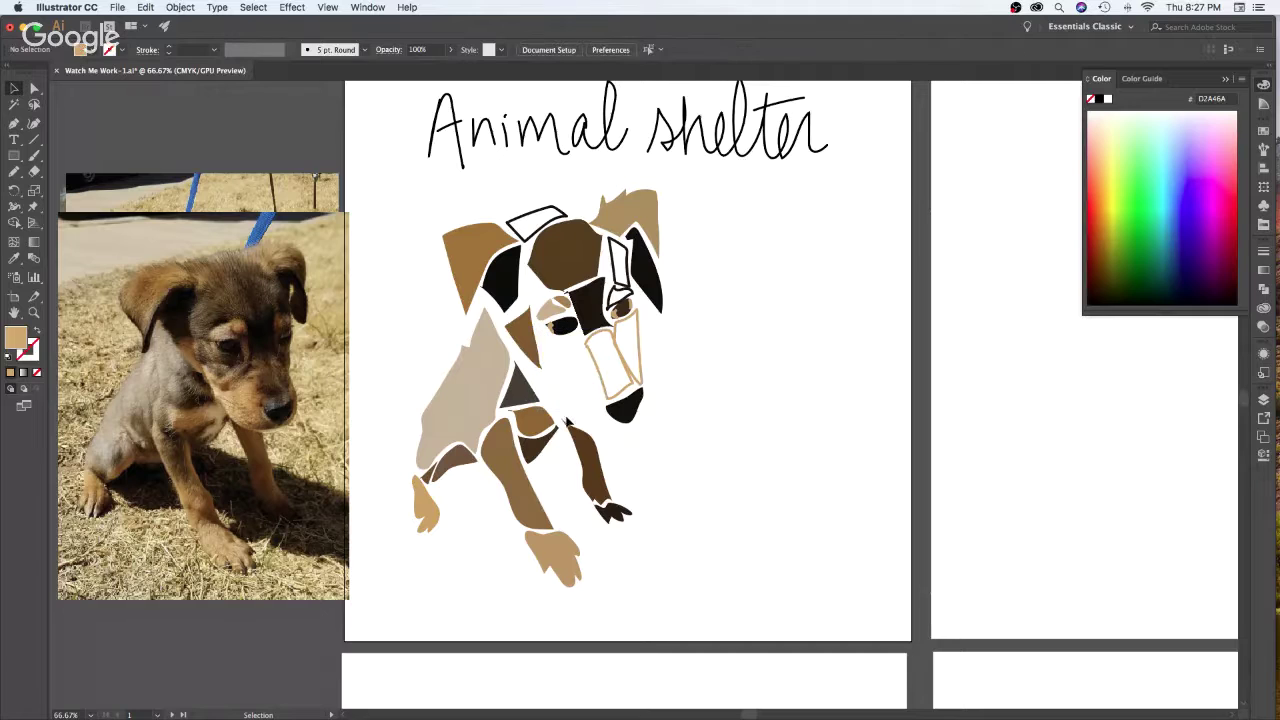
pyautogui.press('b')
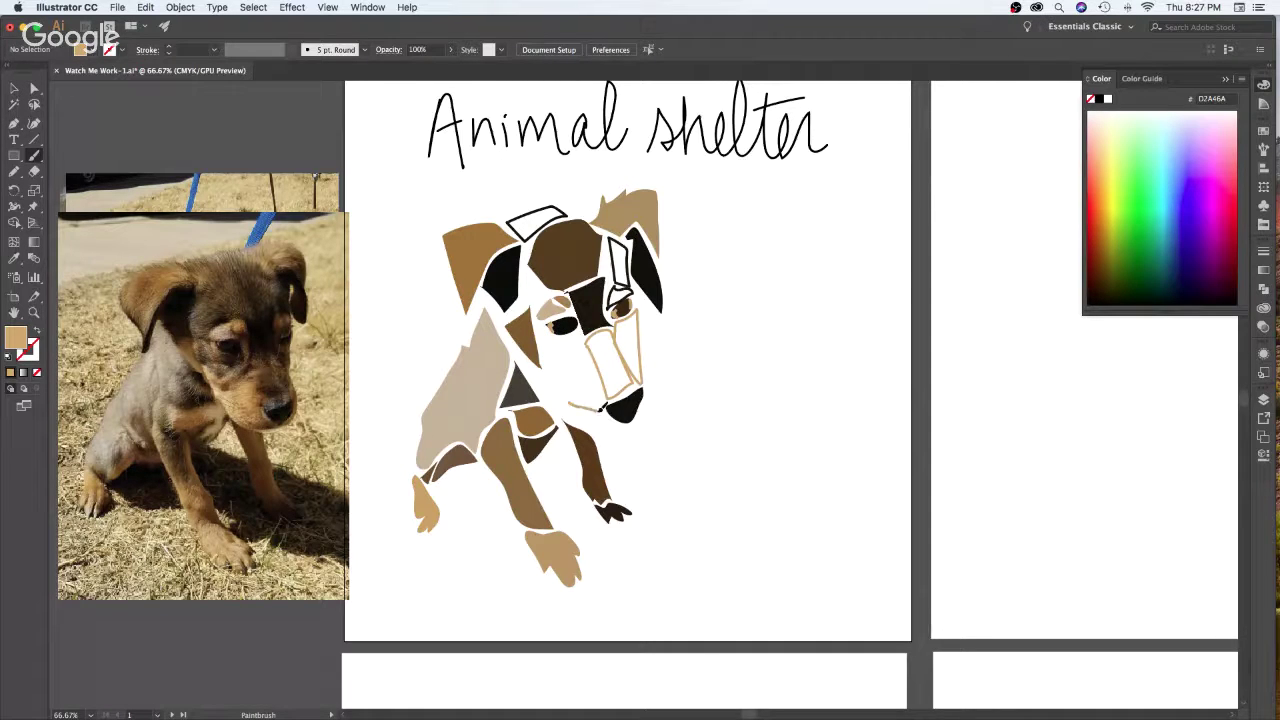
pyautogui.moveTo(601, 409)
pyautogui.mouseDown()
pyautogui.moveTo(628, 414)
pyautogui.moveTo(594, 352)
pyautogui.mouseUp()
pyautogui.press('super+z')
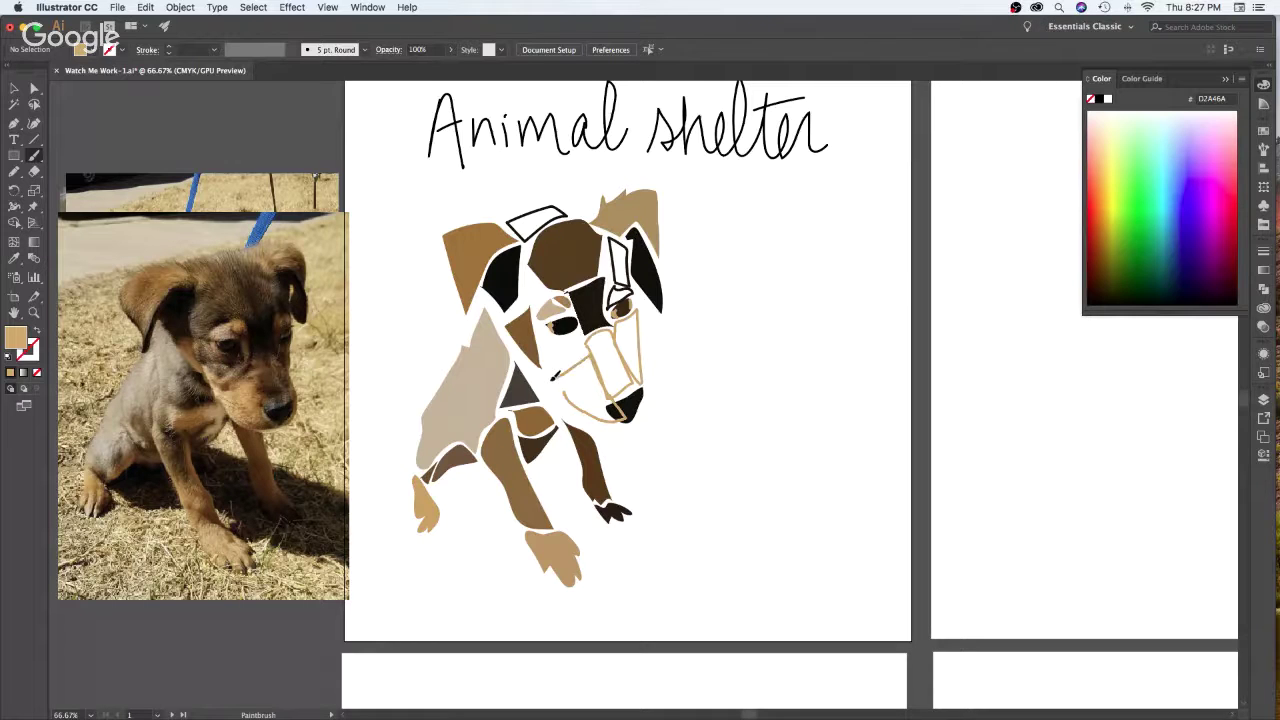
pyautogui.hotkey('shift', 'x')
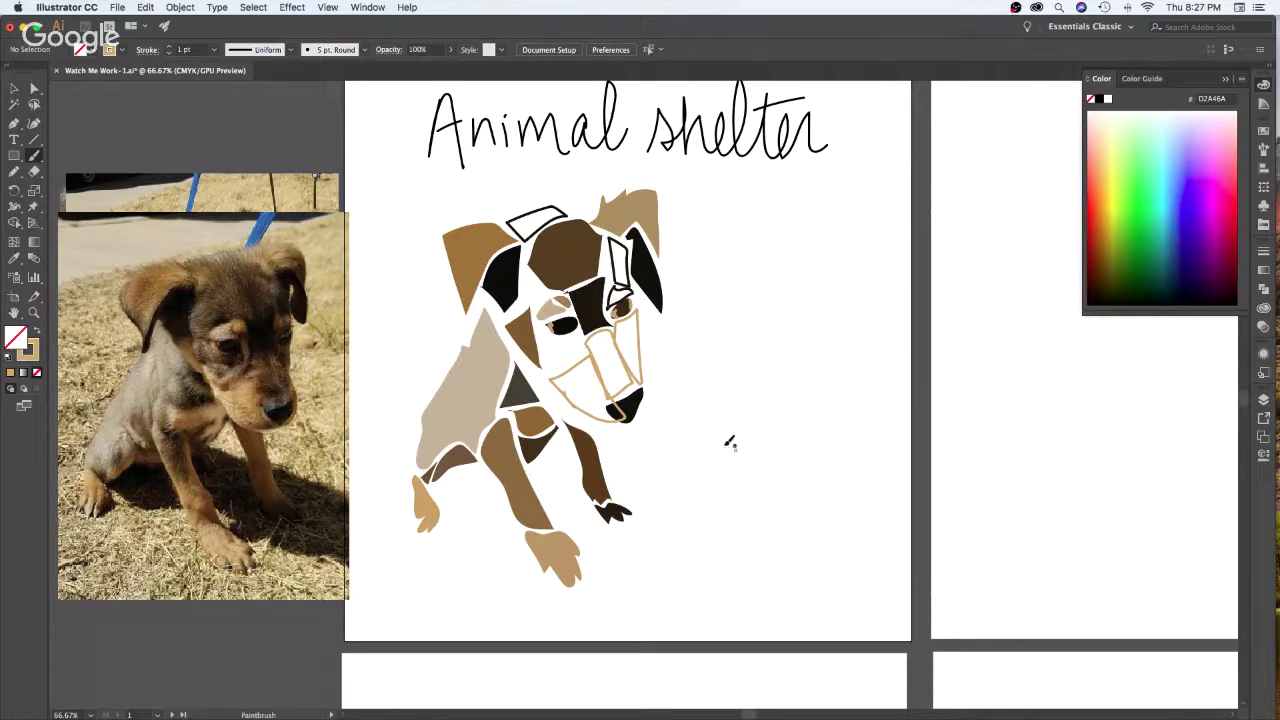
# Scale down the black nose so it sits at the tip of the outlined snout
pyautogui.press('v')
pyautogui.click(630, 404)
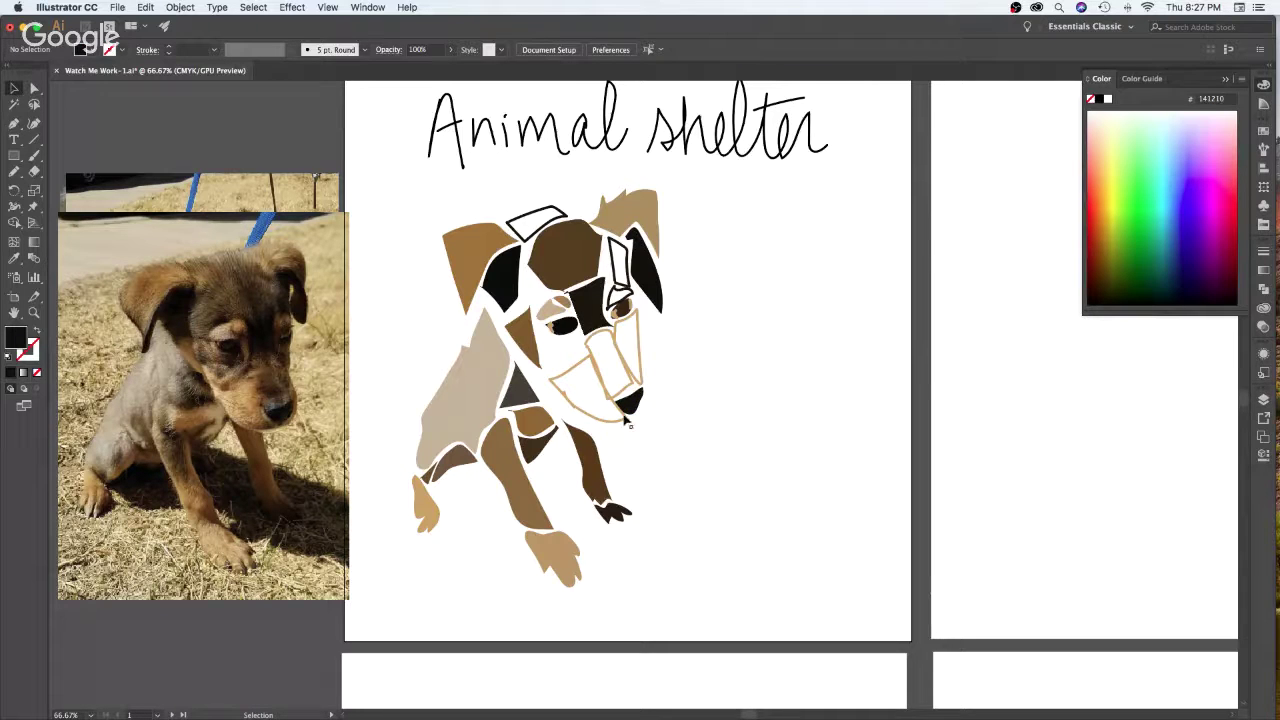
pyautogui.click(624, 418)
pyautogui.click(748, 366)
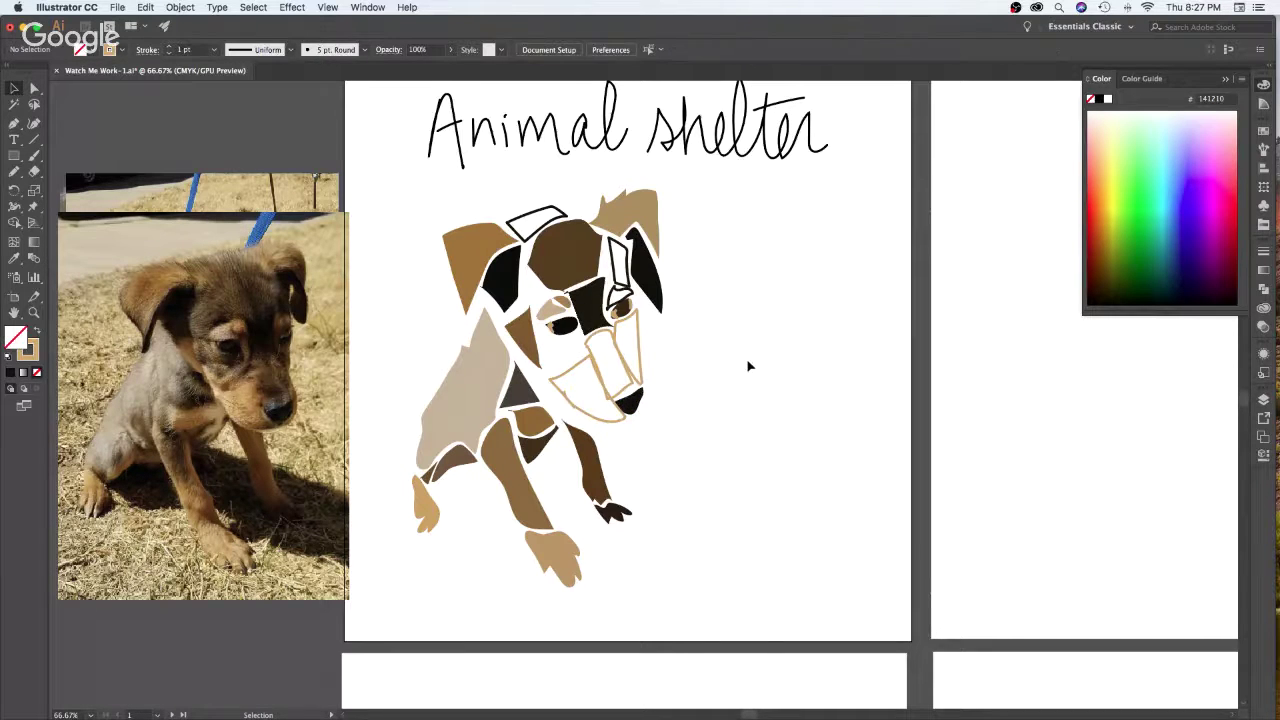
# Redraw the lower edge of the near muzzle outline with the Pencil tool as a smooth curve running under the nose
pyautogui.click(625, 420)
pyautogui.press('n')
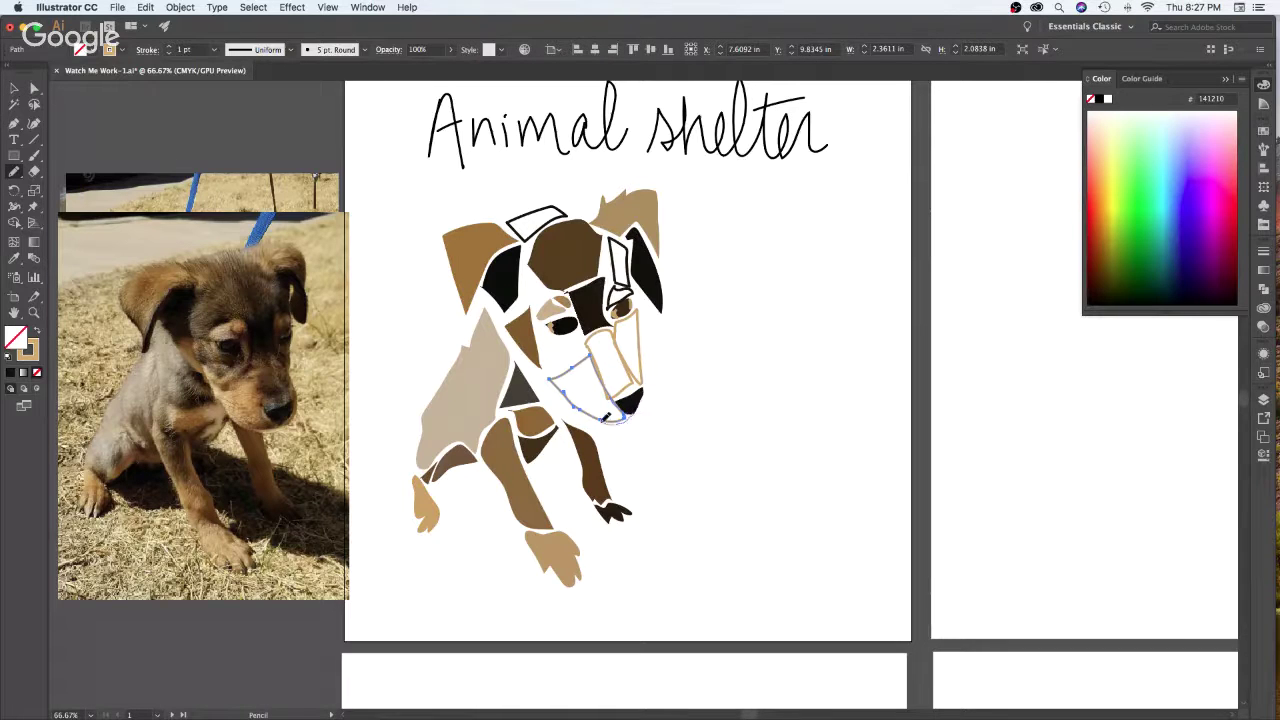
pyautogui.moveTo(602, 420); pyautogui.dragTo(600, 418)
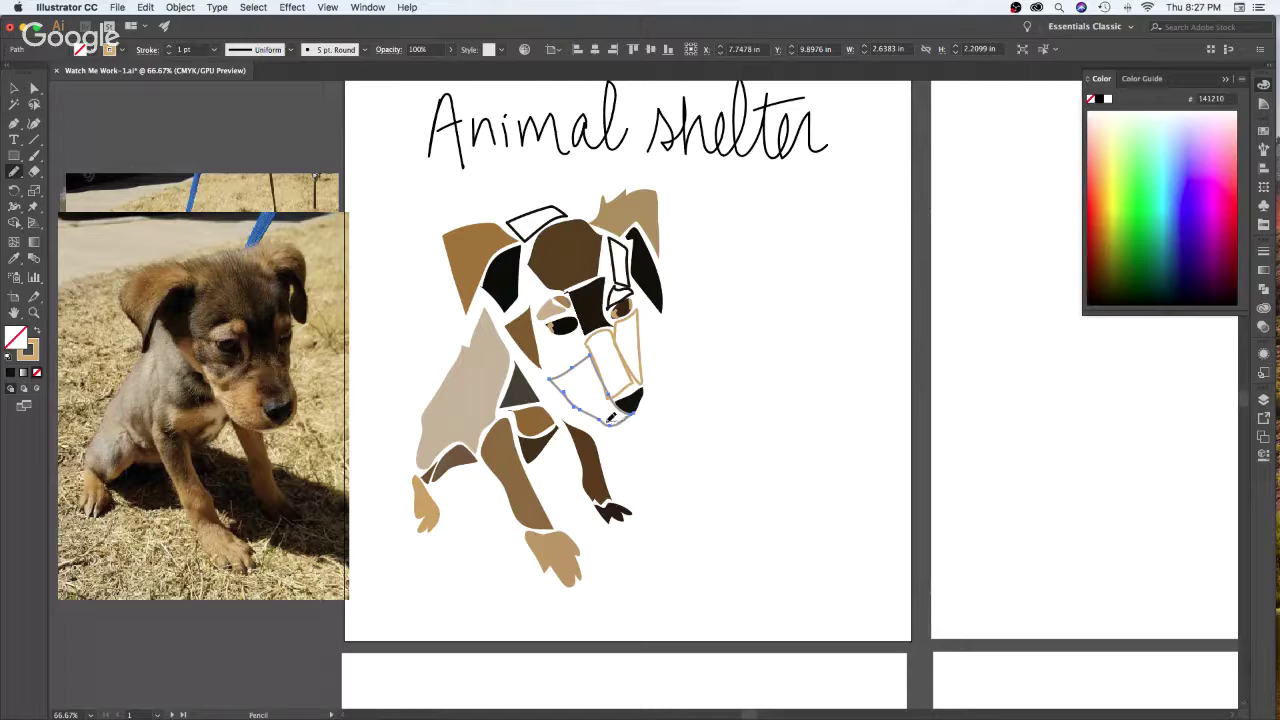
pyautogui.moveTo(575, 398); pyautogui.dragTo(564, 385)
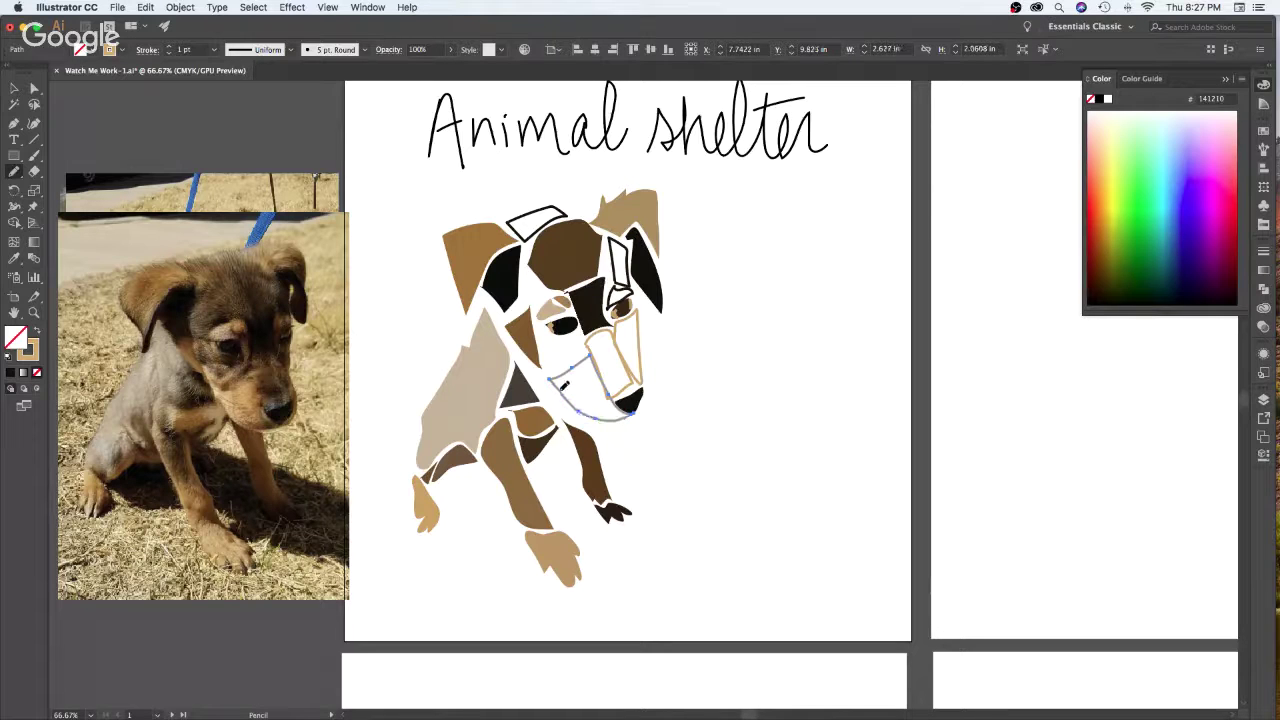
# Paint tan outlines for the area under the near eye, the strip above the muzzle and the temple beside the near ear
pyautogui.press('v')
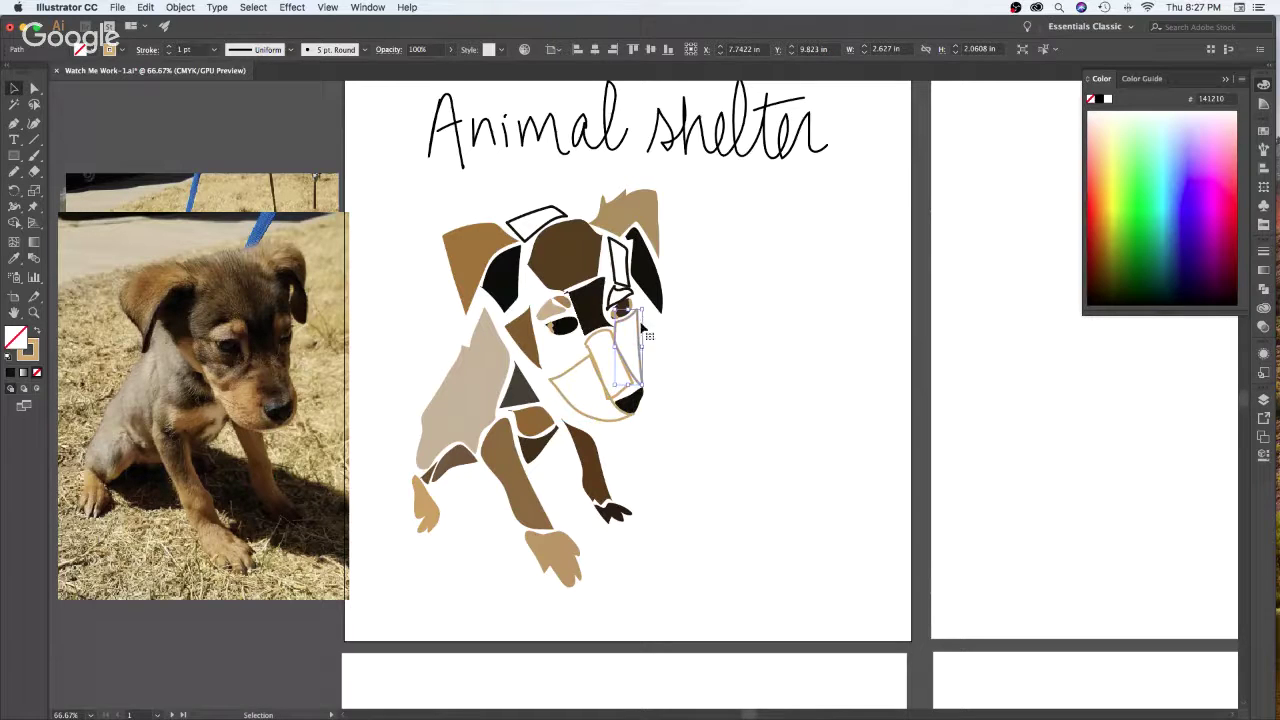
pyautogui.click(643, 322)
pyautogui.click(566, 373)
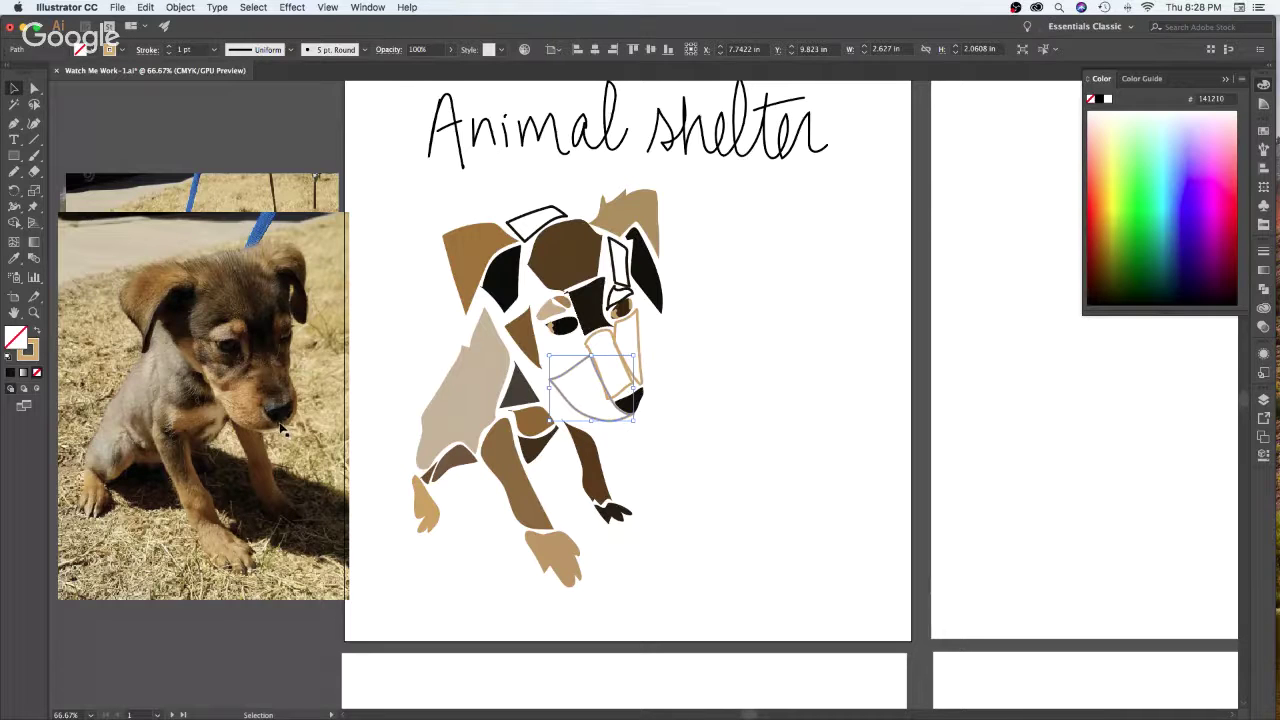
pyautogui.press('b')
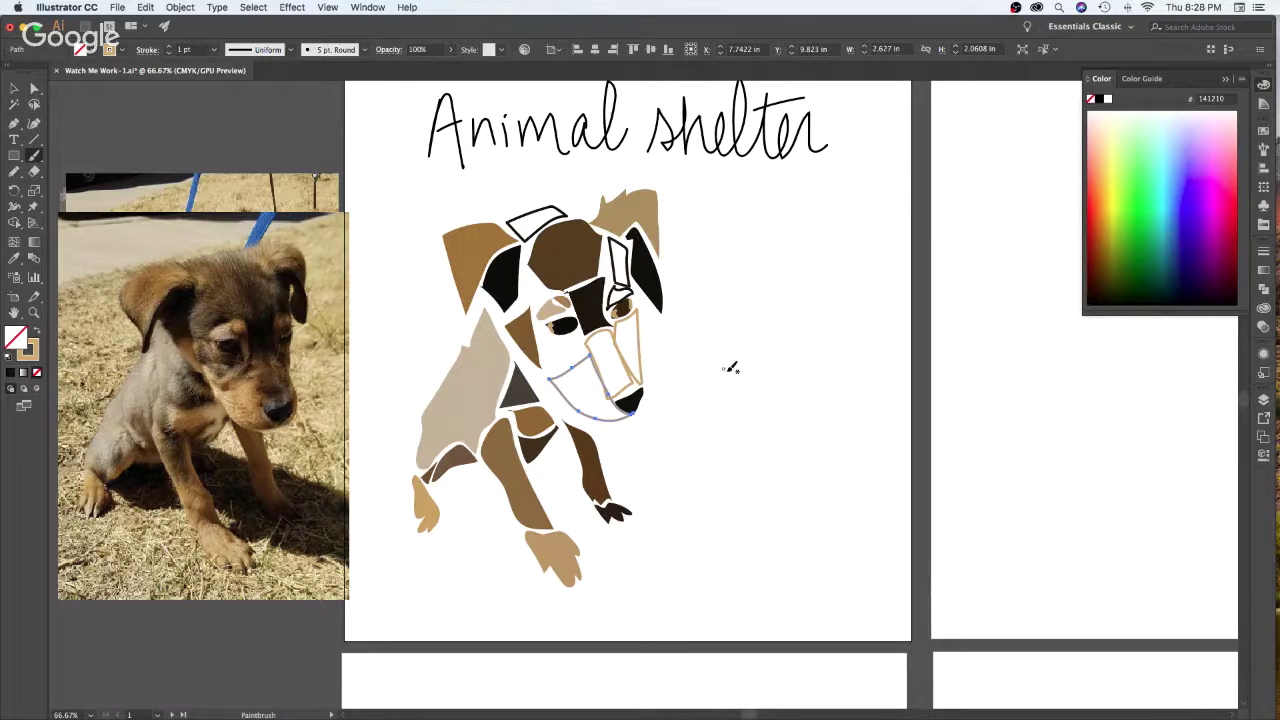
pyautogui.keyDown('super'); pyautogui.click(780, 332); pyautogui.keyUp('super')
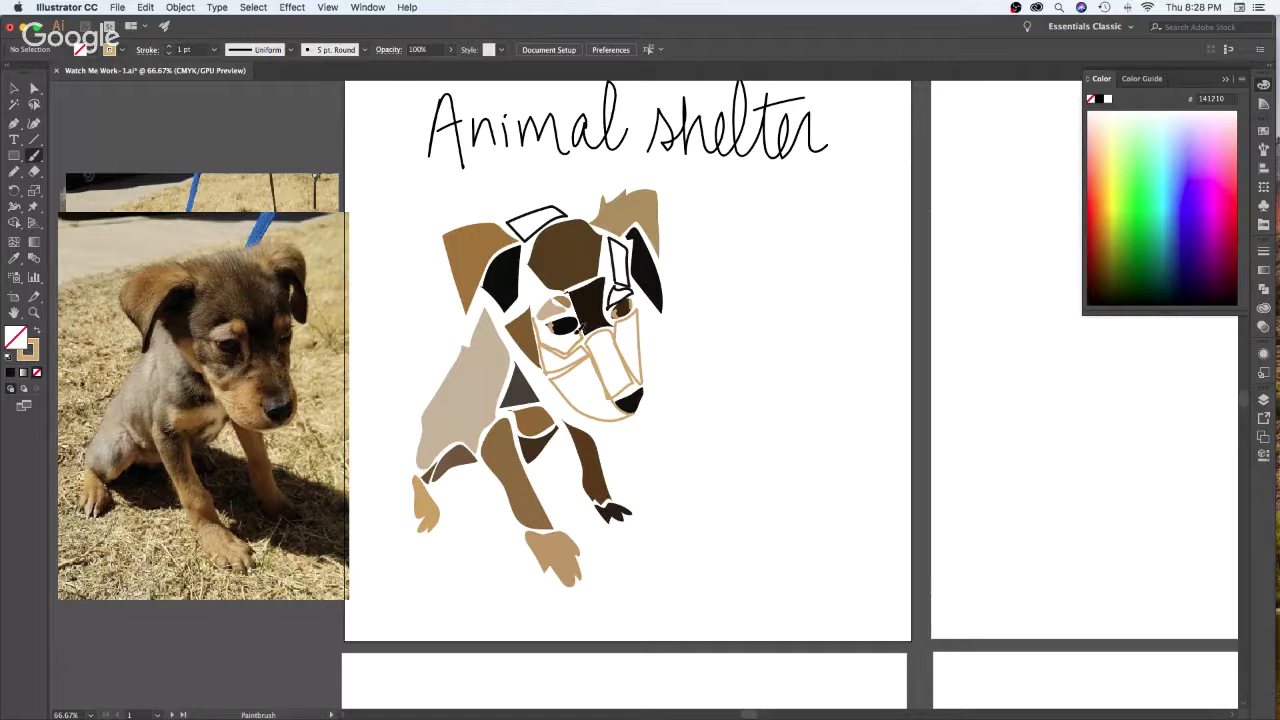
pyautogui.moveTo(567, 339); pyautogui.dragTo(535, 335)
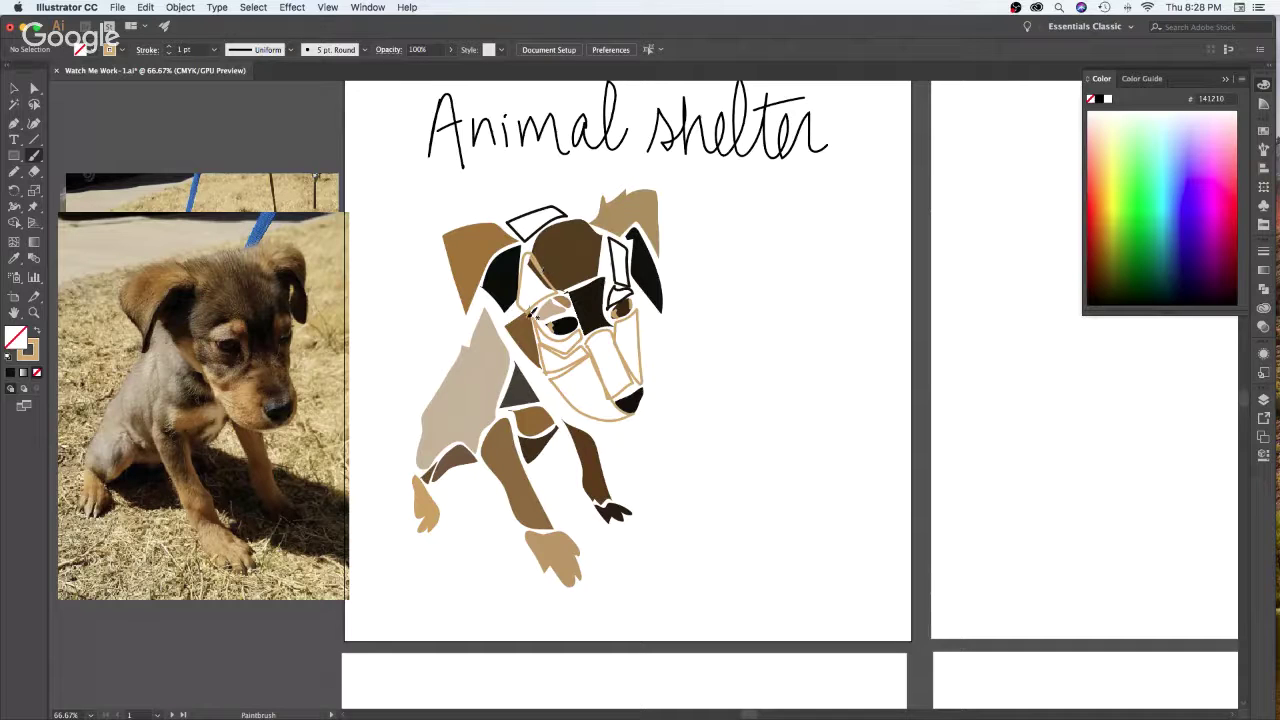
# Delete the brown cheek patch behind the near eye and outline a narrower brown cheek patch in its place
pyautogui.press('v')
pyautogui.click(515, 328)
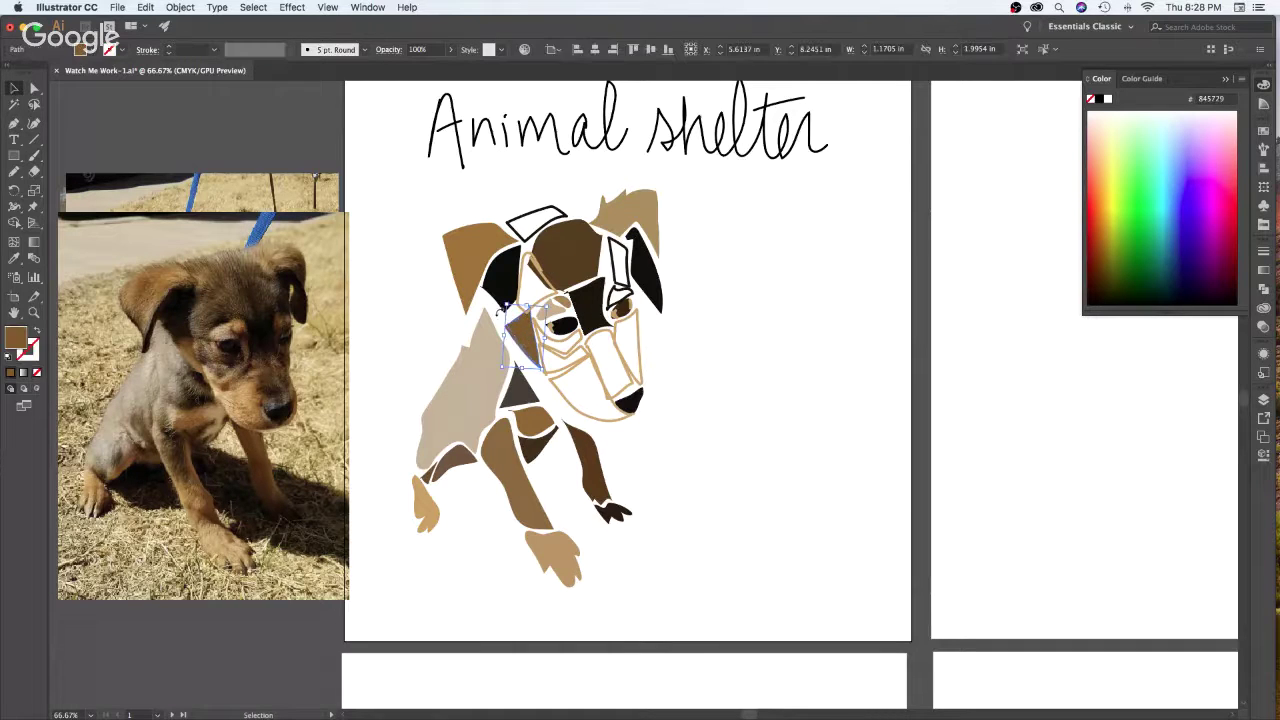
pyautogui.press('Delete')
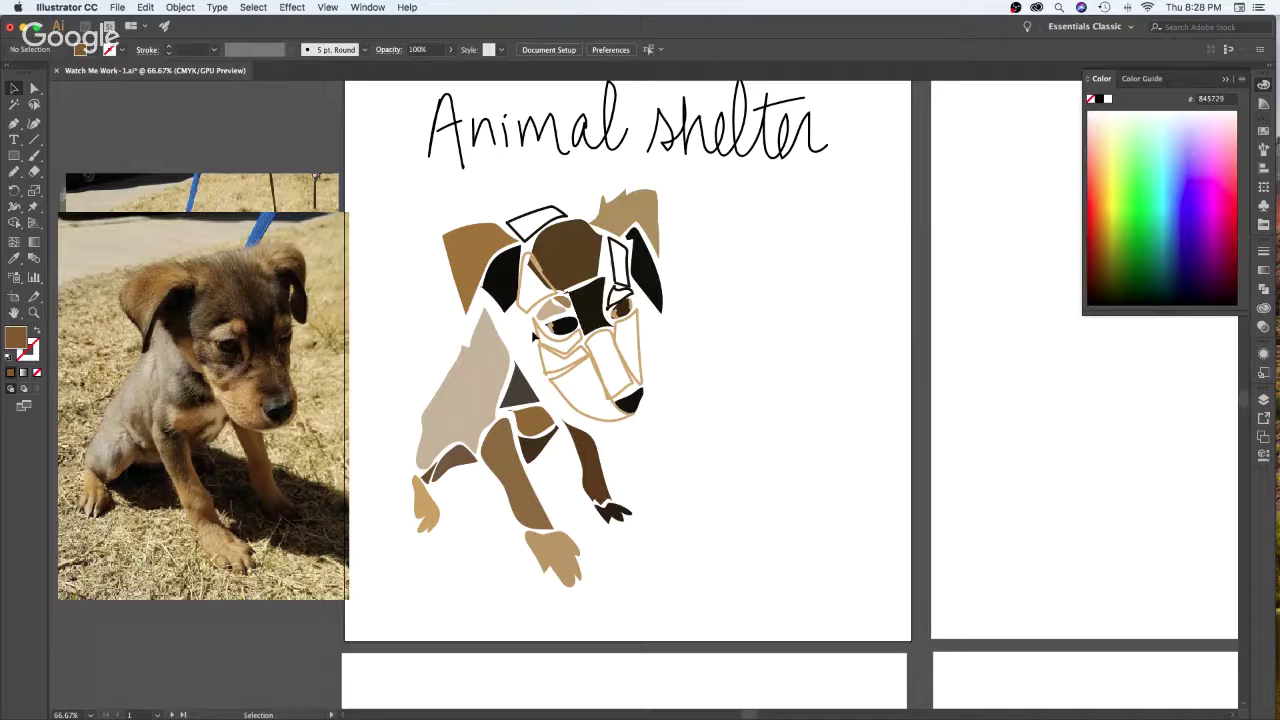
pyautogui.press('b')
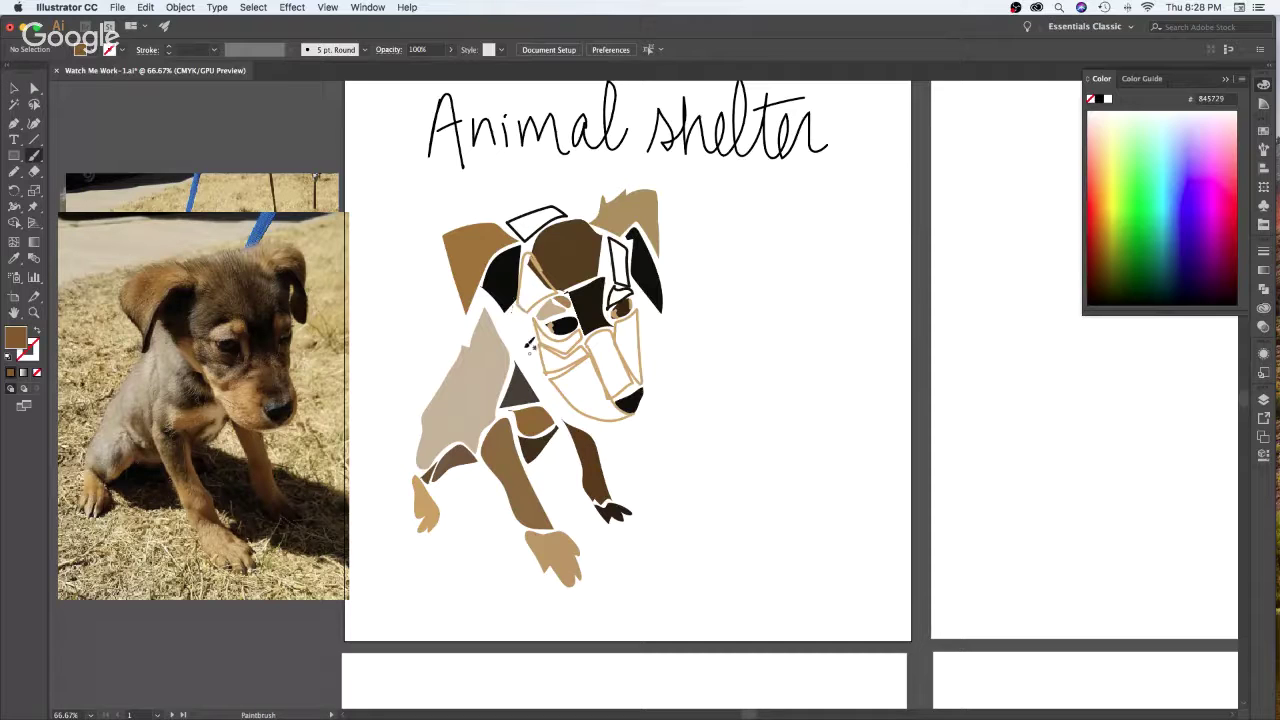
pyautogui.moveTo(510, 322)
pyautogui.mouseDown()
pyautogui.moveTo(548, 367)
pyautogui.moveTo(530, 283)
pyautogui.moveTo(508, 319)
pyautogui.mouseUp()
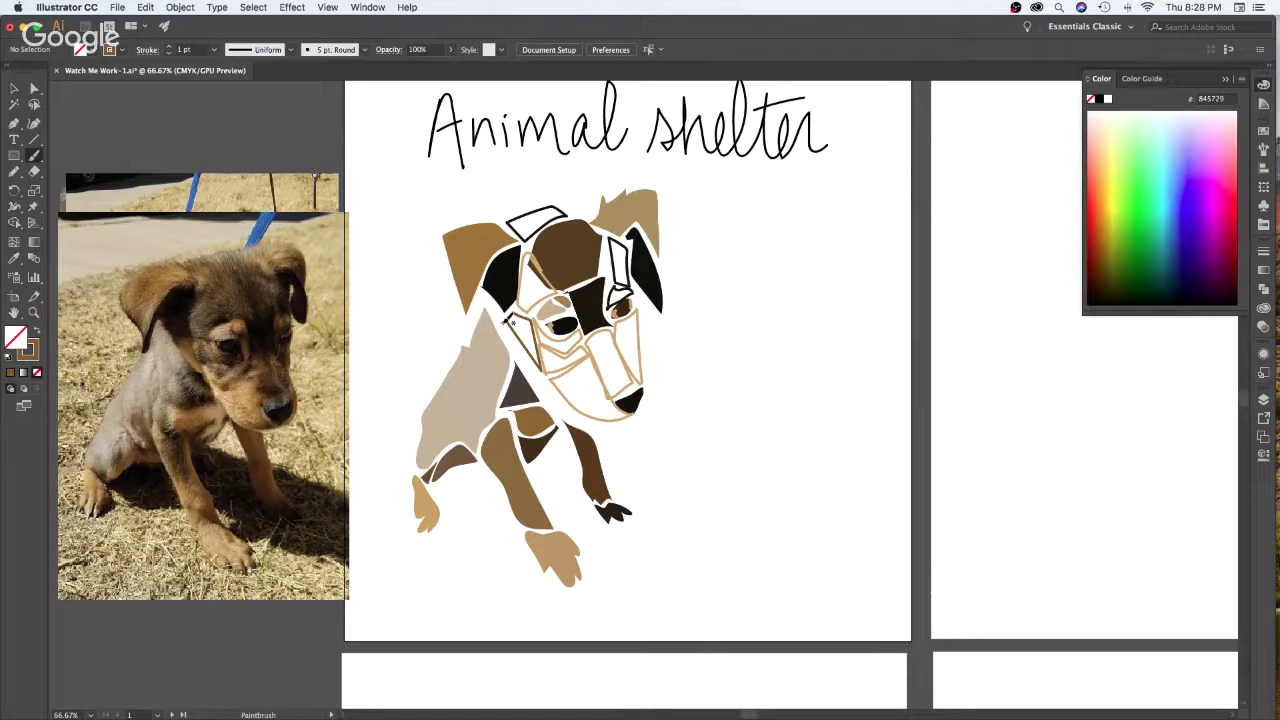
# Select all the pieces of the puppy's head and move them slightly down and right, closer to the body
pyautogui.press('v')
pyautogui.click(523, 310)
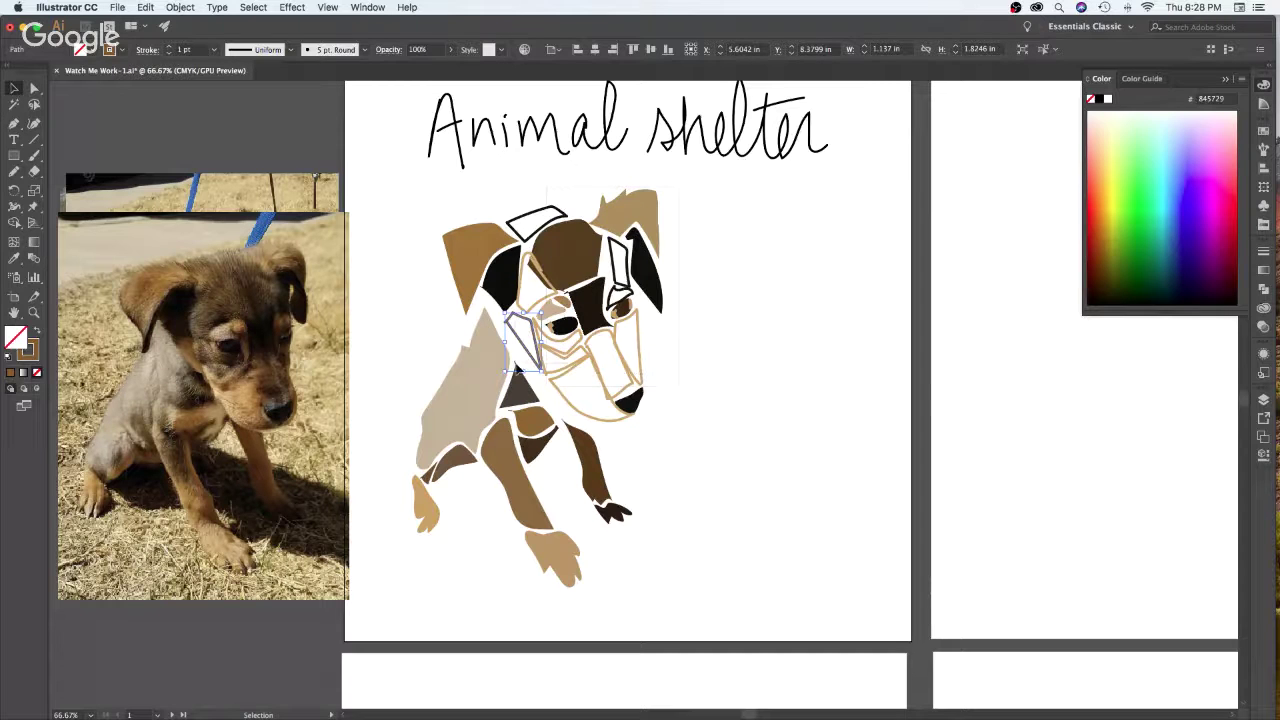
pyautogui.click(641, 291)
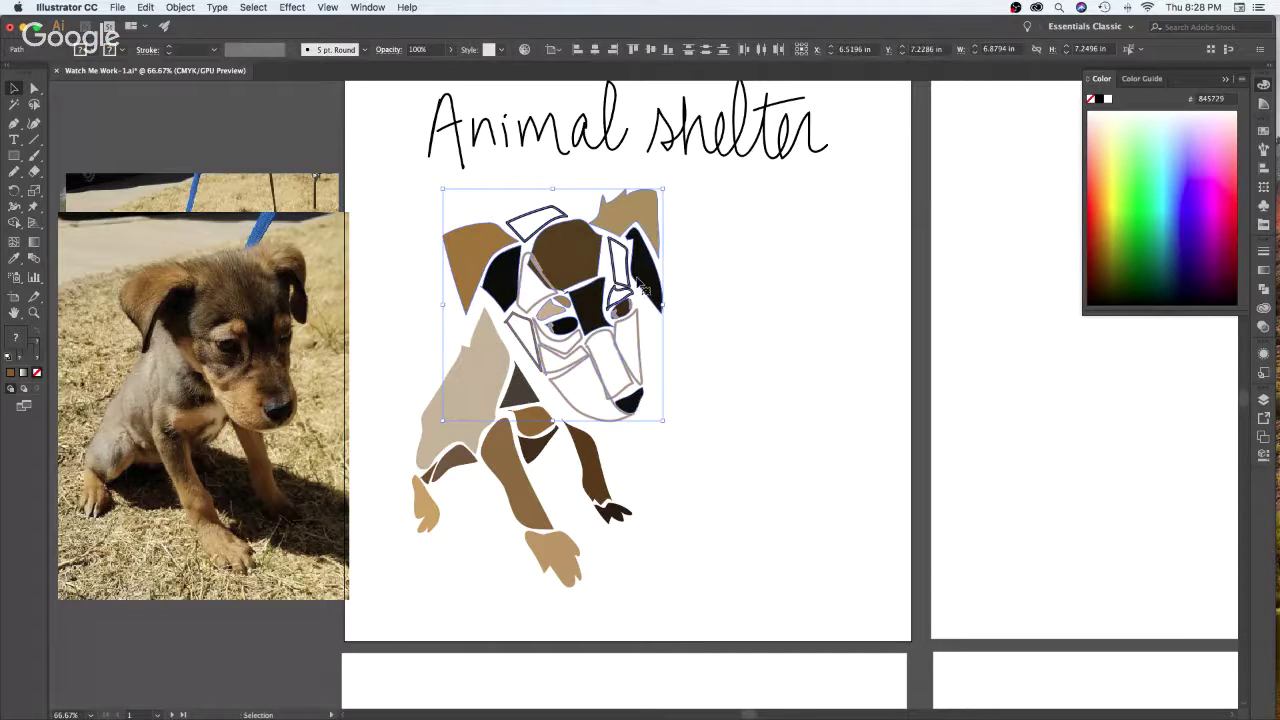
pyautogui.moveTo(641, 291); pyautogui.dragTo(646, 306)
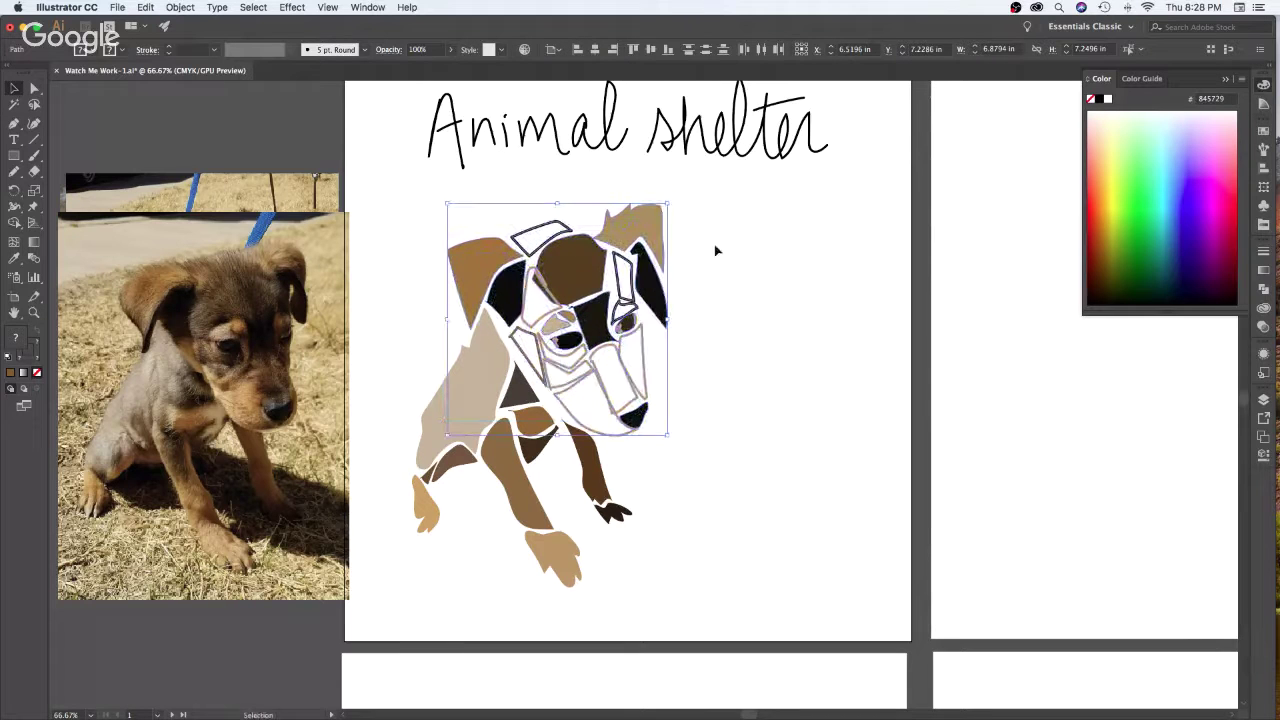
pyautogui.click(748, 272)
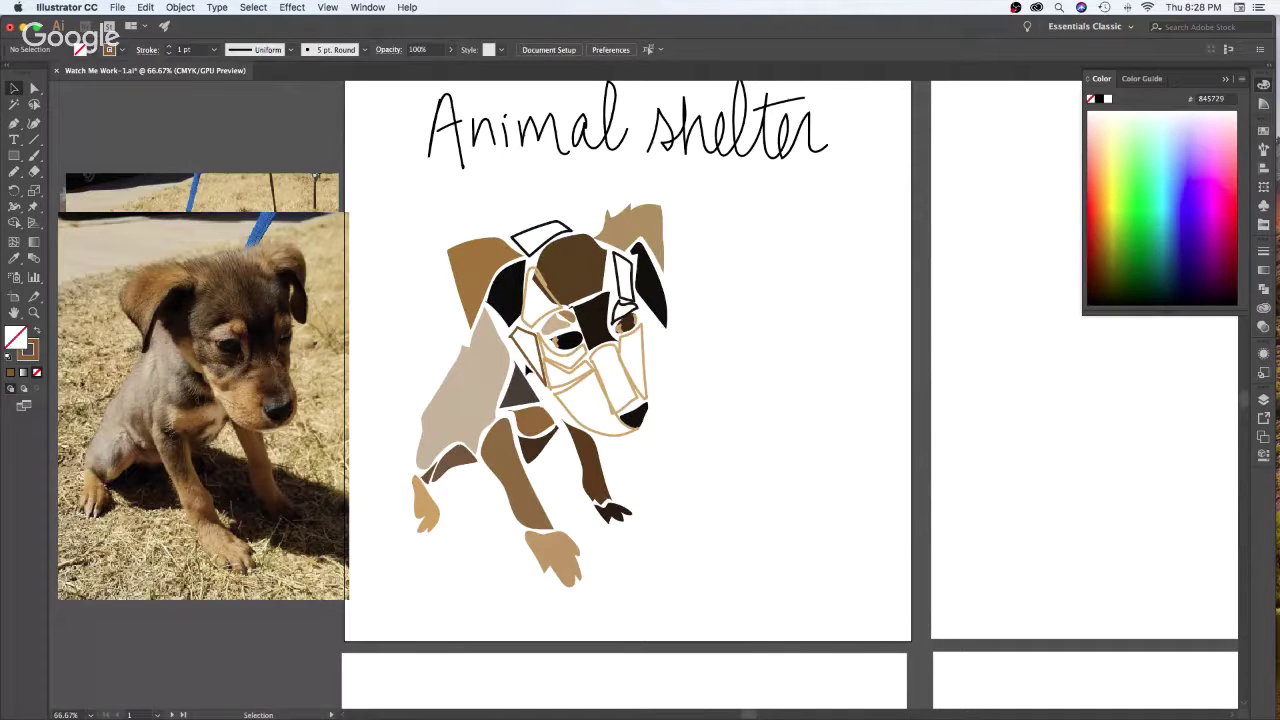
# Shift the torso, near front leg and hind leg pieces slightly right, and move the near ear pieces in against the head
pyautogui.click(421, 525)
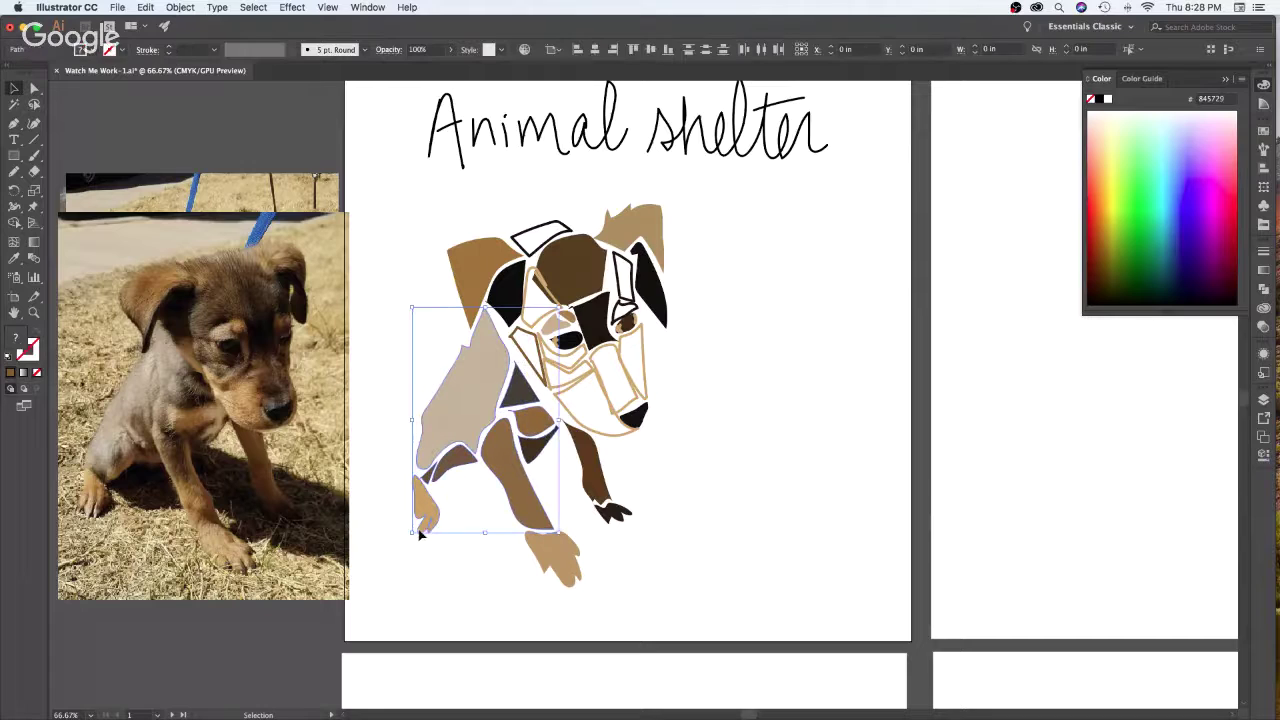
pyautogui.keyDown('shift'); pyautogui.click(599, 460); pyautogui.keyUp('shift')
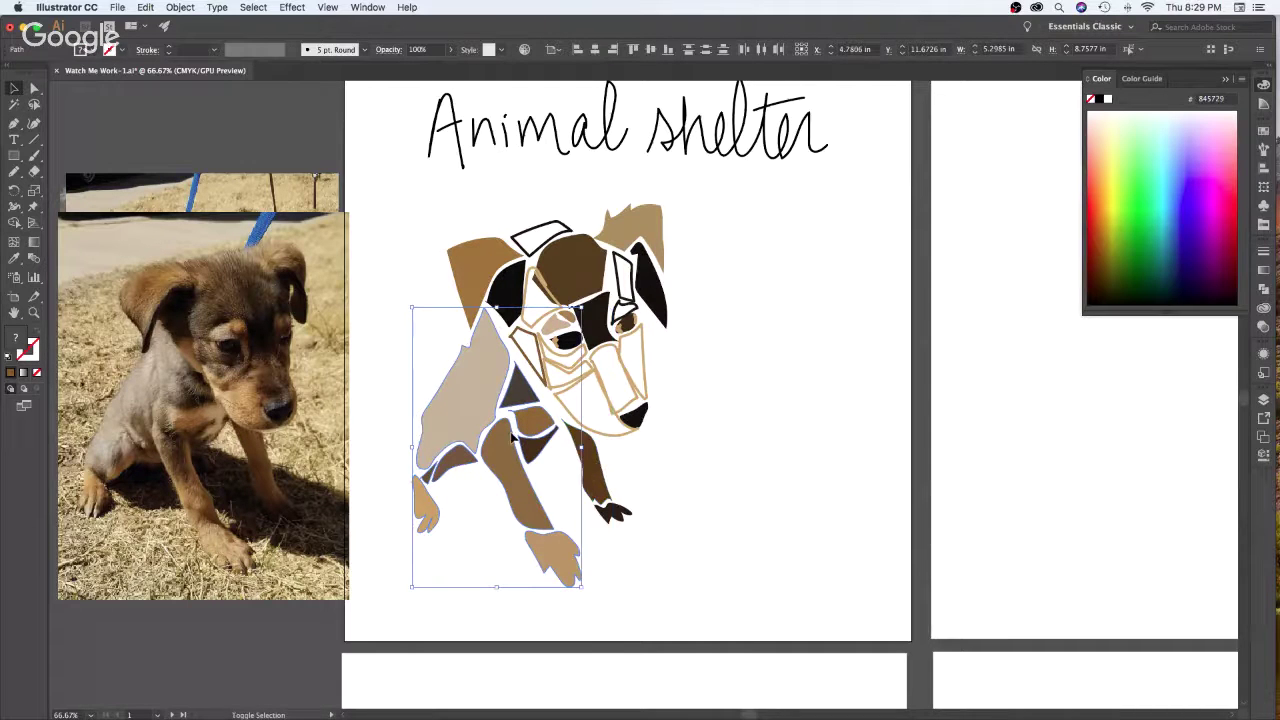
pyautogui.moveTo(533, 424); pyautogui.dragTo(545, 432)
pyautogui.click(763, 416)
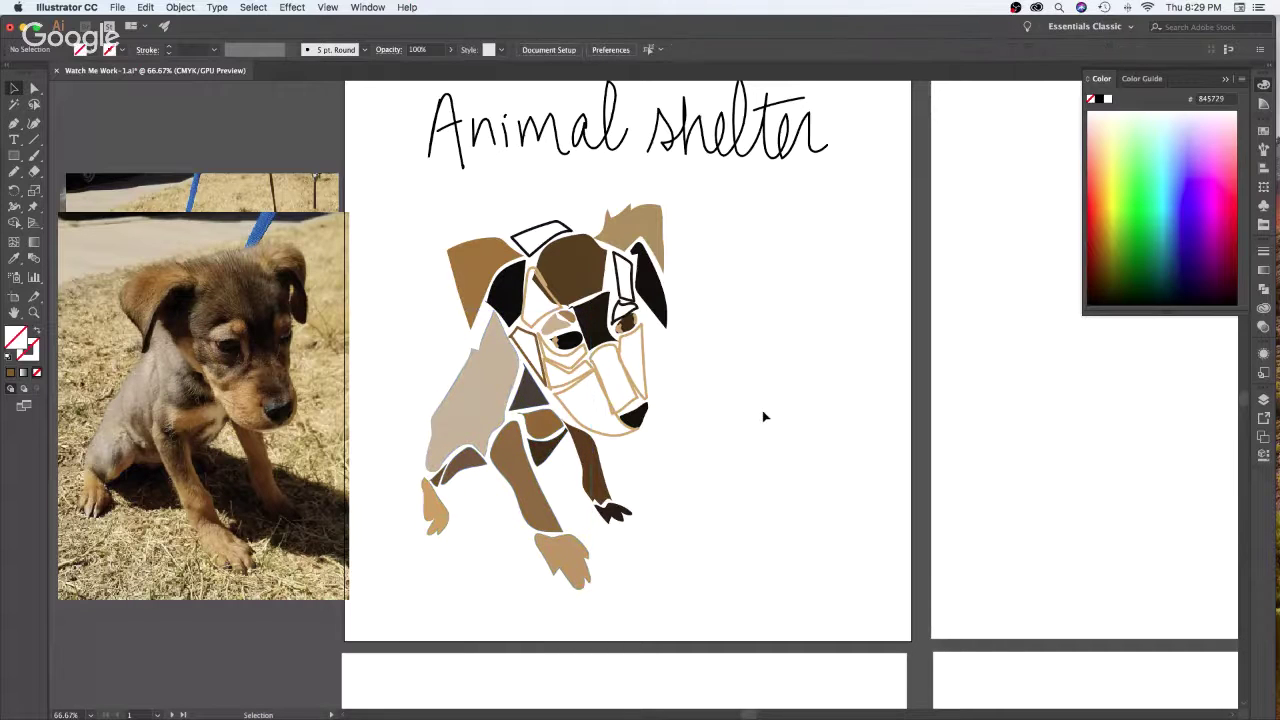
pyautogui.moveTo(467, 223); pyautogui.dragTo(463, 249)
pyautogui.click(783, 329)
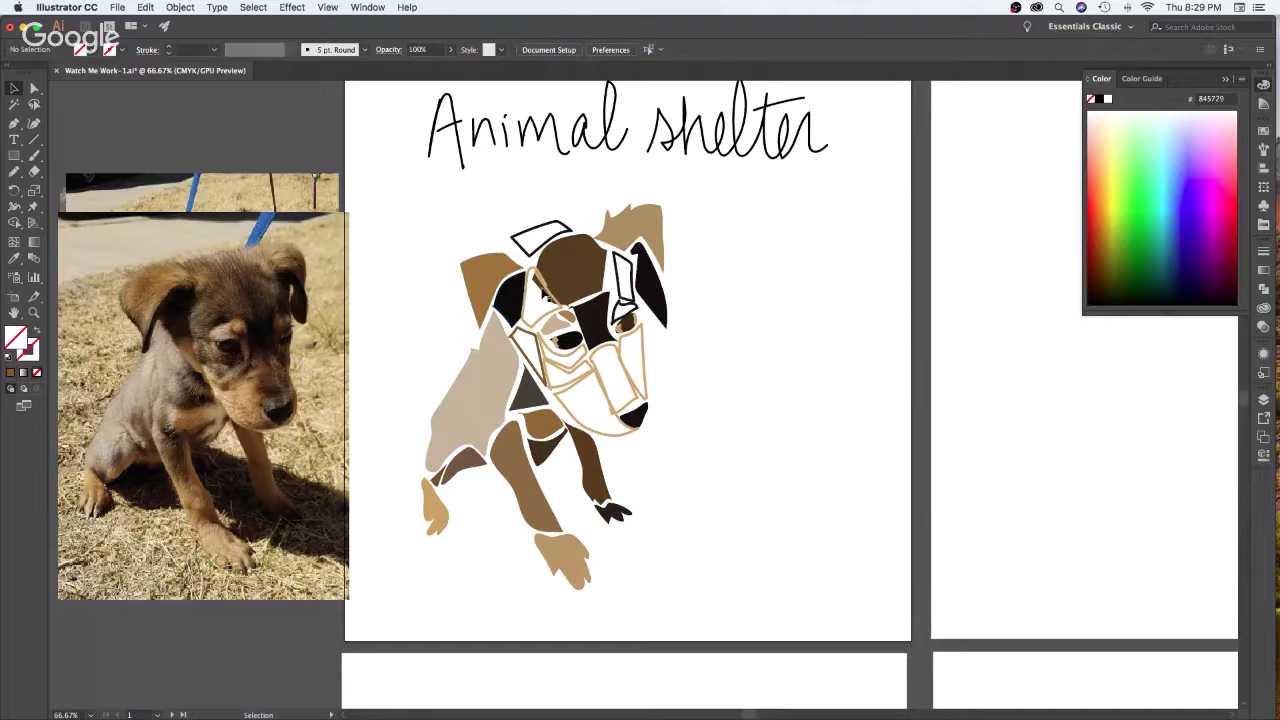
# Fill the temple patch with brown 755D43 sampled from the photo and fit it beside the dark forehead patch
pyautogui.click(547, 283)
pyautogui.press('i')
pyautogui.click(195, 287)
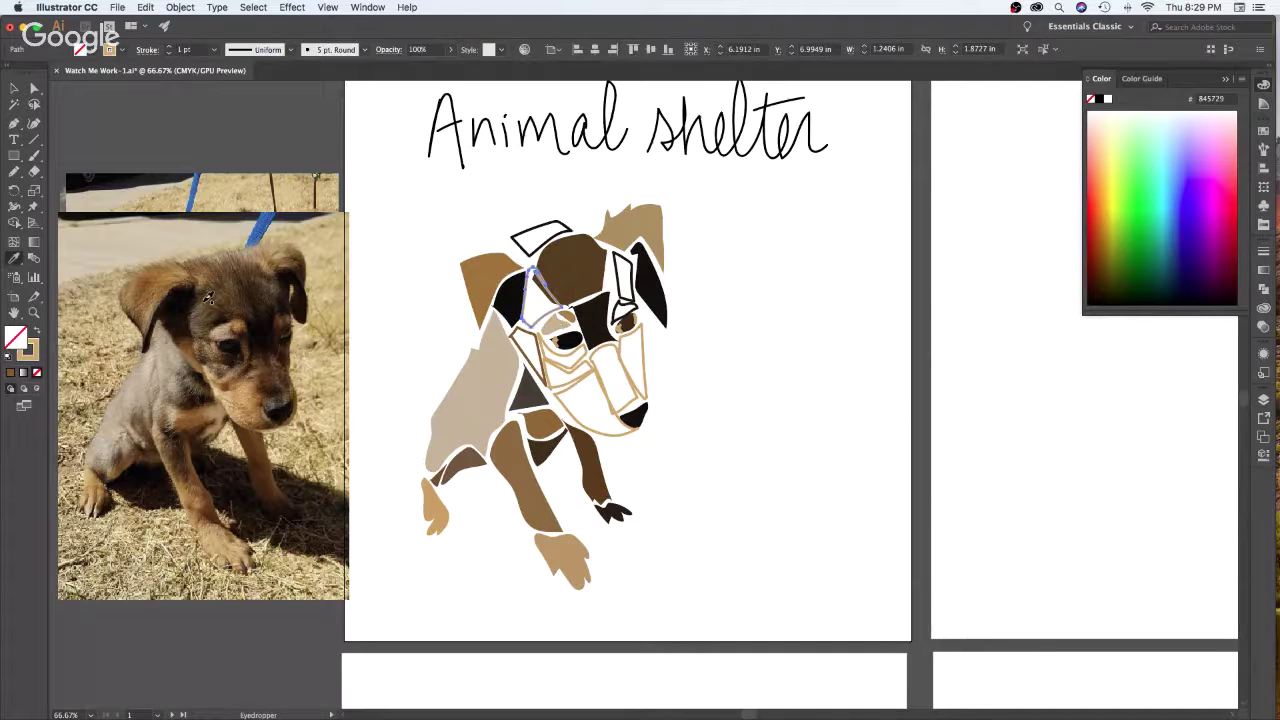
pyautogui.click(208, 297)
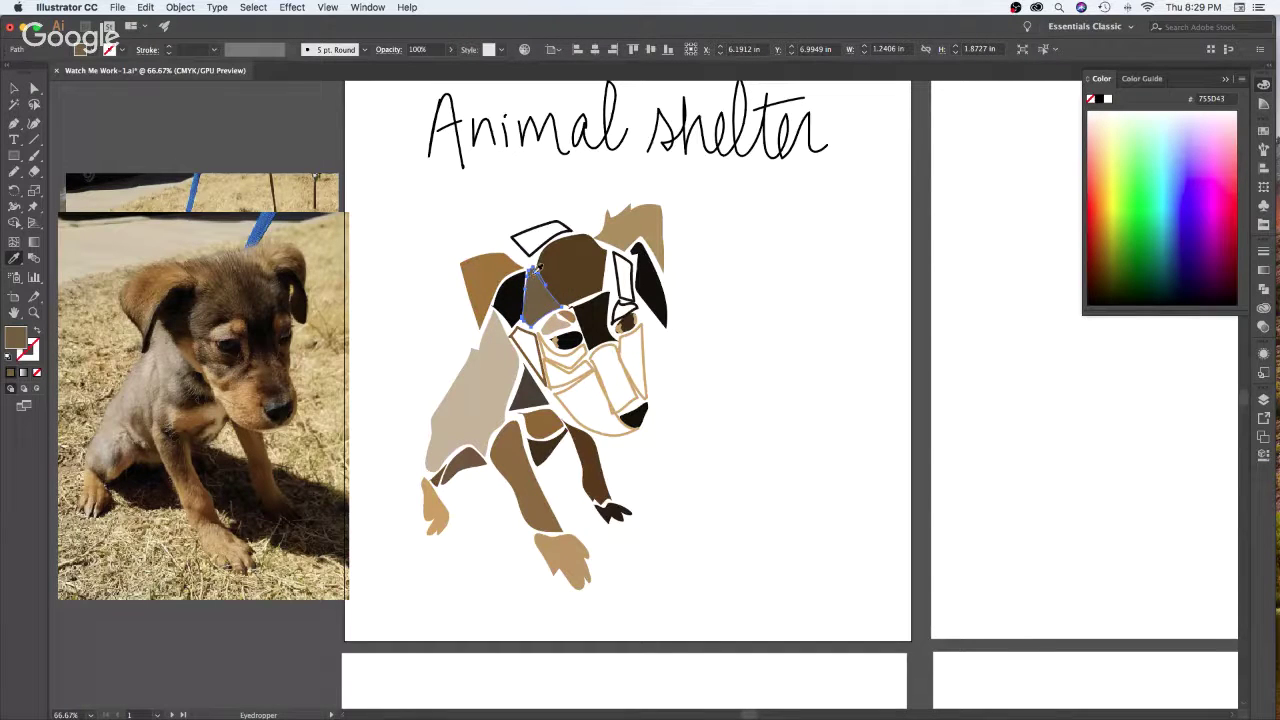
pyautogui.press('v')
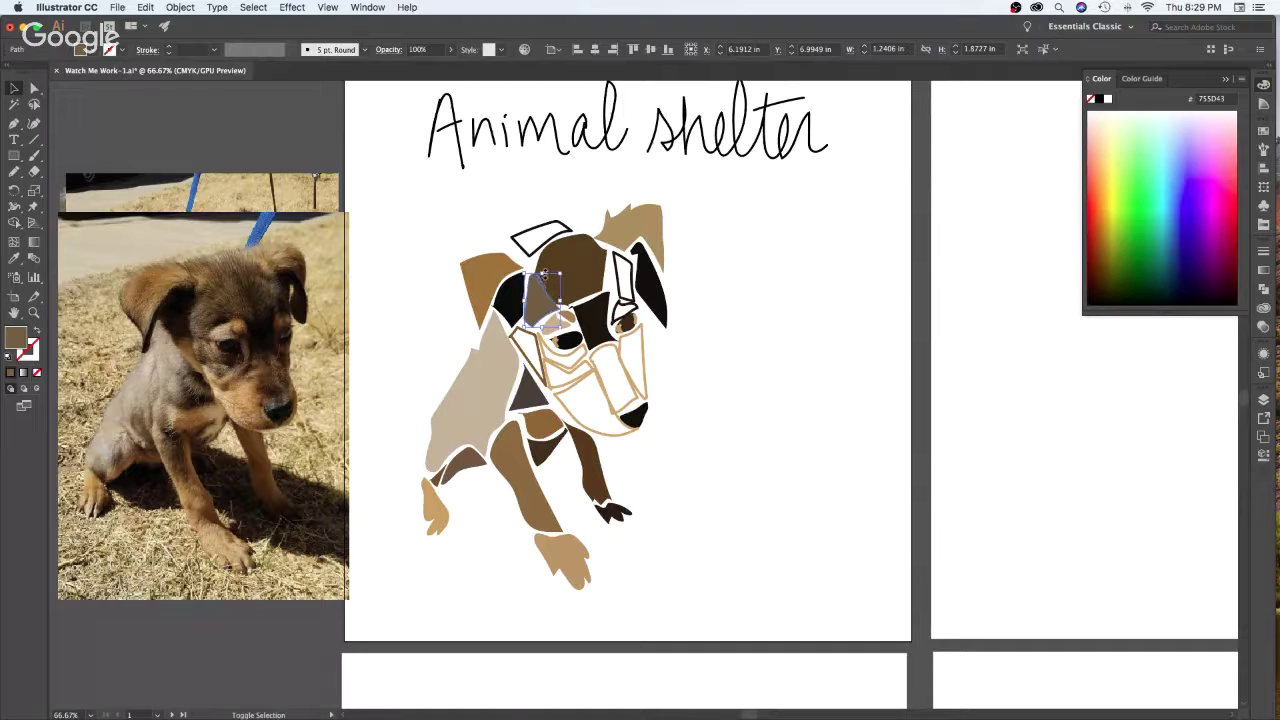
pyautogui.press('super+shift+a')
pyautogui.click(580, 281)
pyautogui.press('super+shift+a')
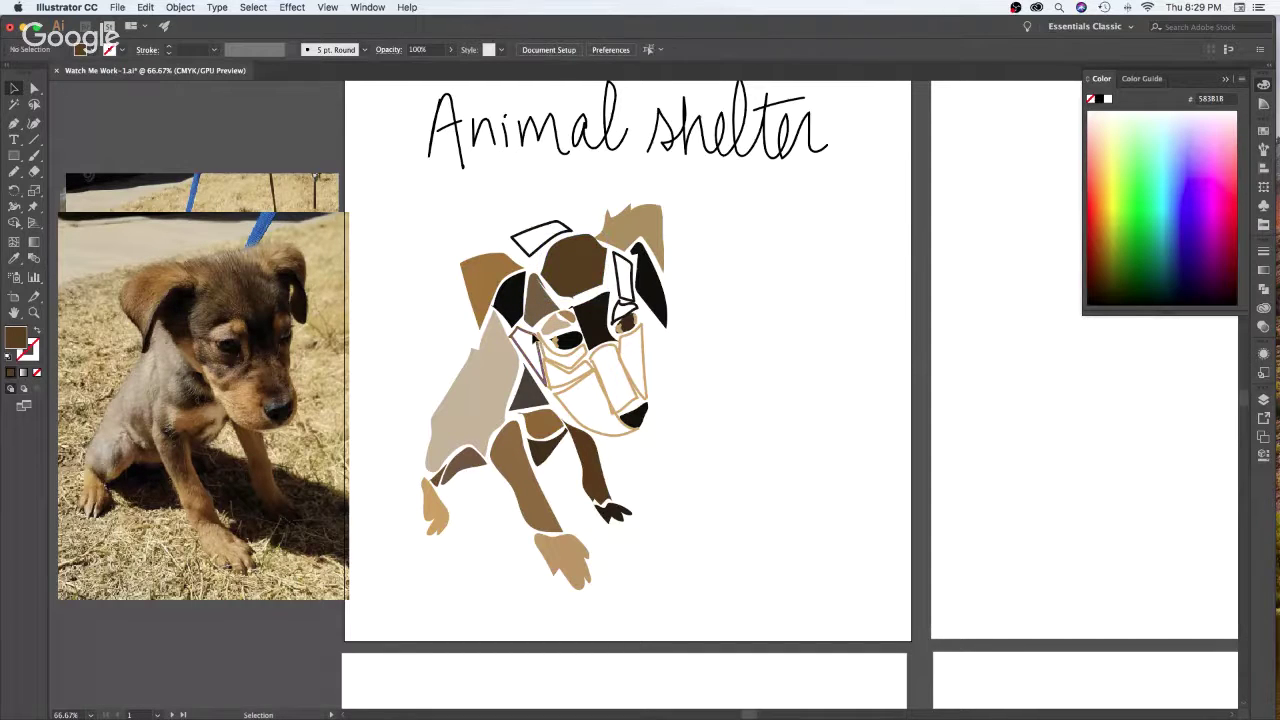
# Fill the narrow cheek outline behind the near eye with brown 7E5023 sampled from the photo
pyautogui.click(532, 338)
pyautogui.press('i')
pyautogui.click(189, 345)
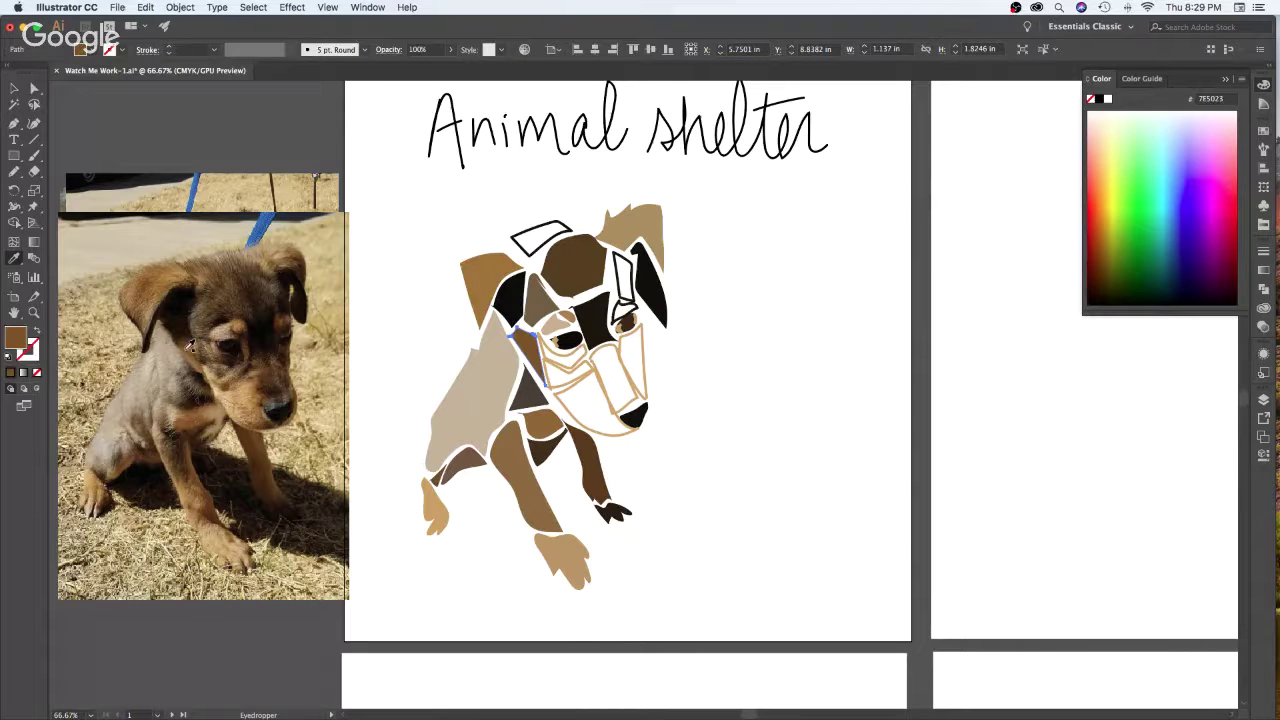
pyautogui.press('v')
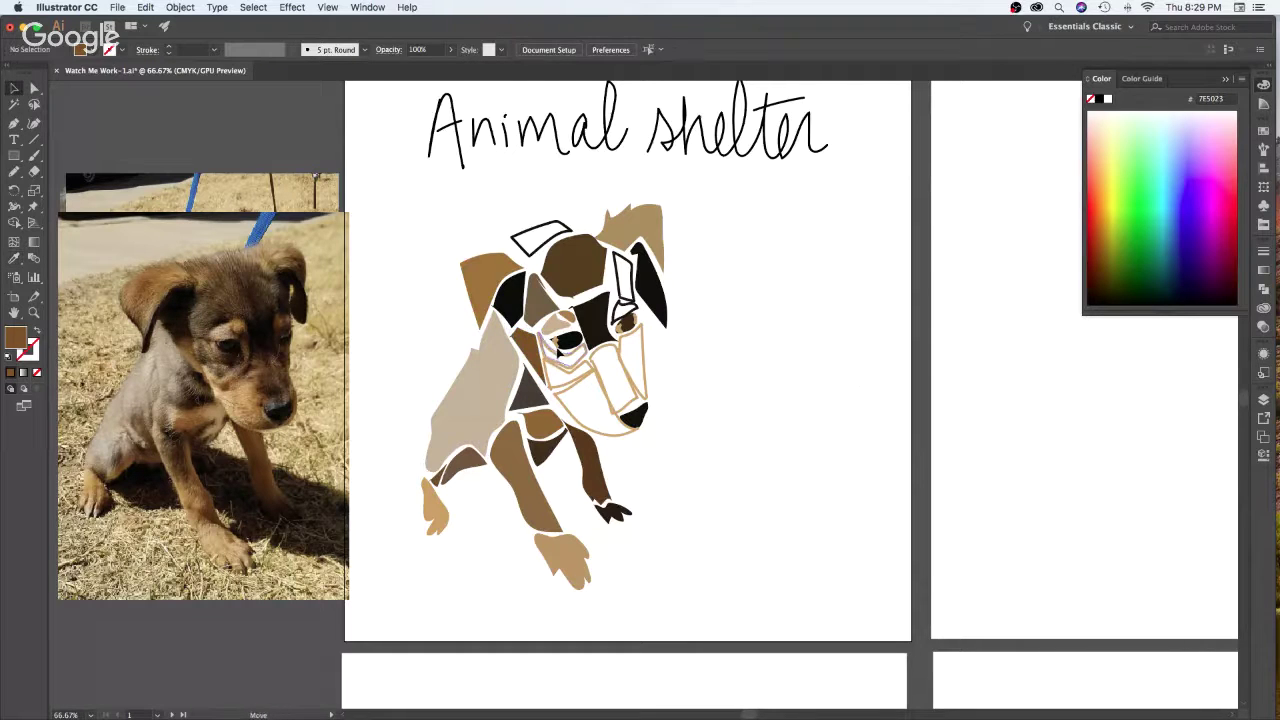
# Fill the outline under the near eye with the very dark brown 2C170F sampled from beneath the eye in the photo
pyautogui.click(562, 341)
pyautogui.press('i')
pyautogui.click(220, 350)
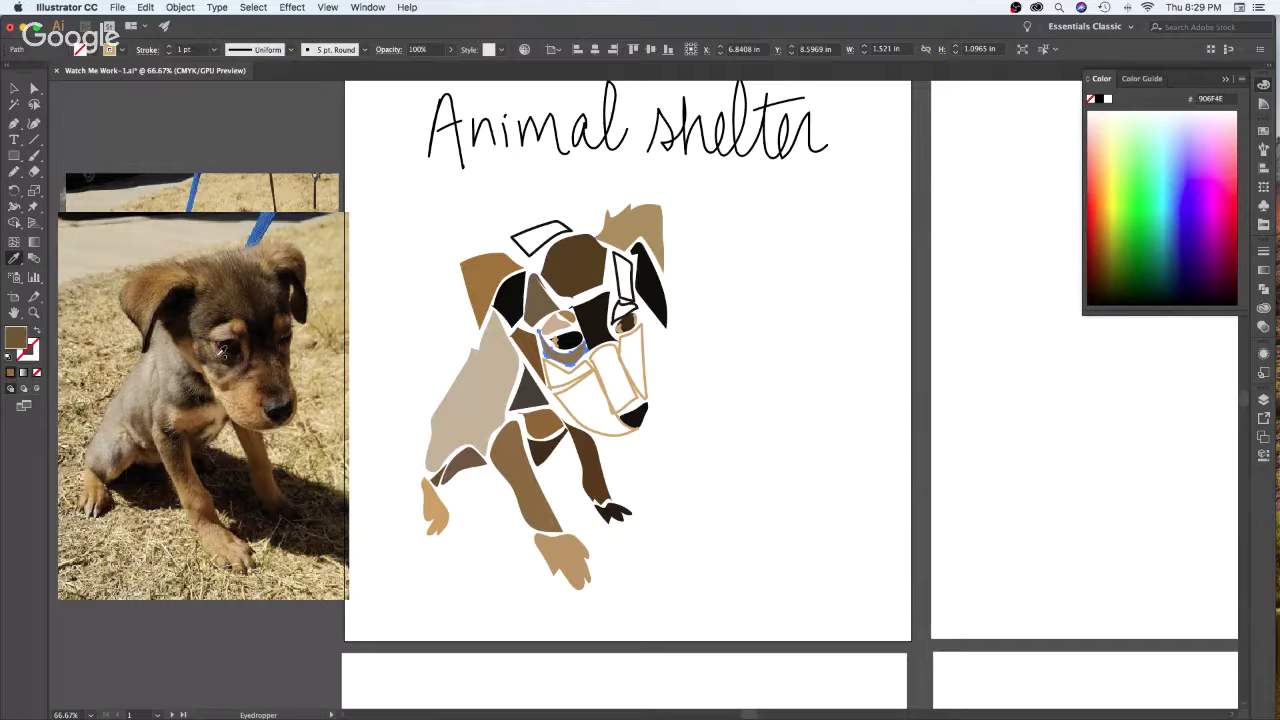
pyautogui.click(228, 360)
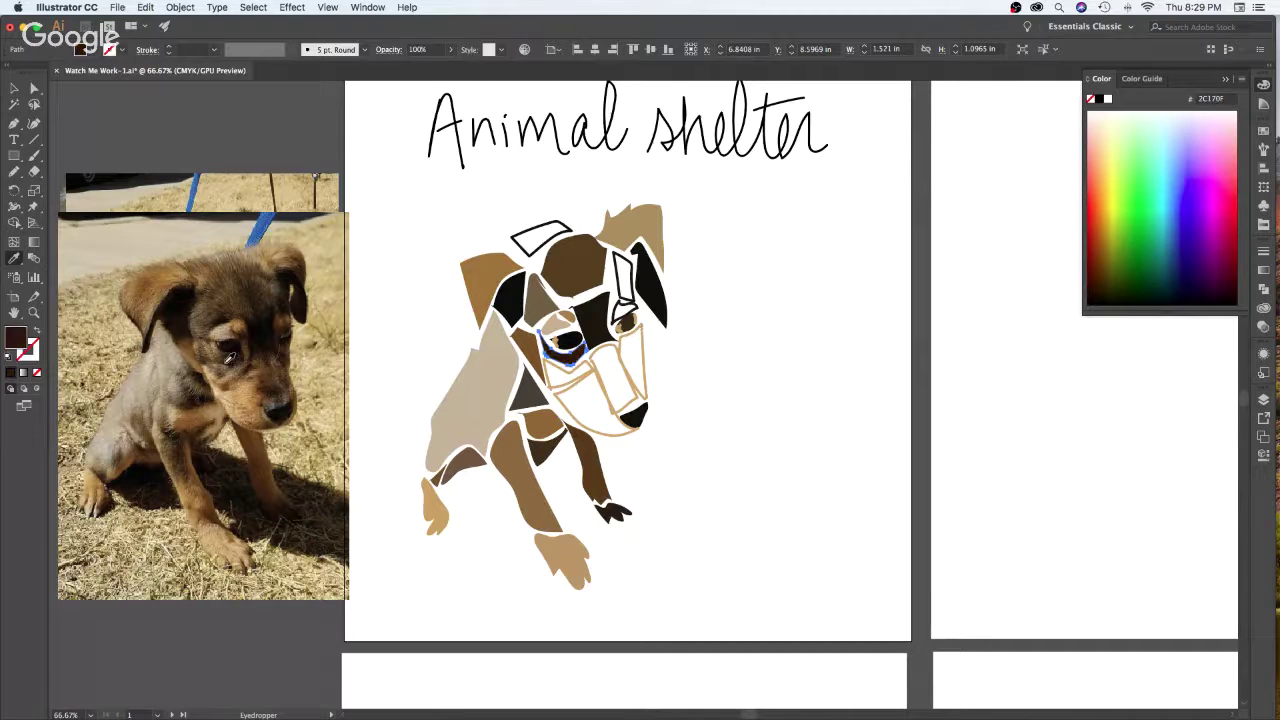
pyautogui.press('v')
pyautogui.click(783, 409)
# Fill the strip between the dark under-eye patch and the near muzzle with brown 614326 sampled from the photo
pyautogui.click(567, 374)
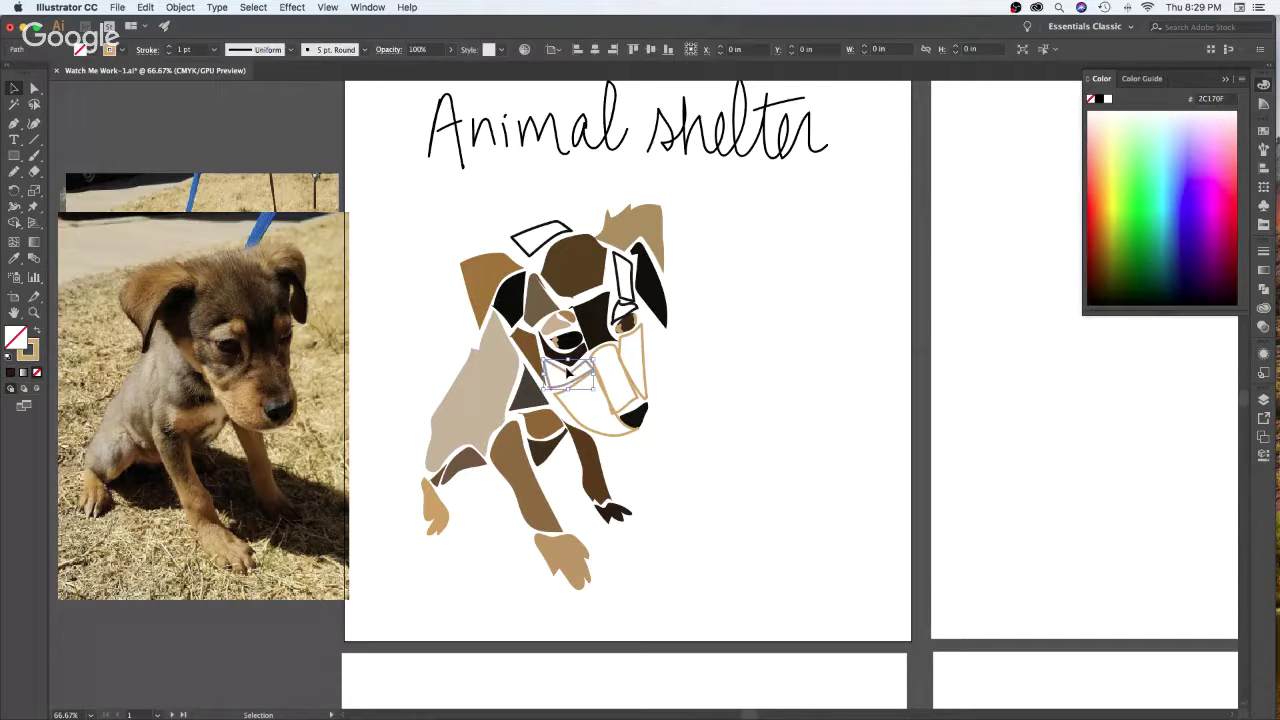
pyautogui.press('i')
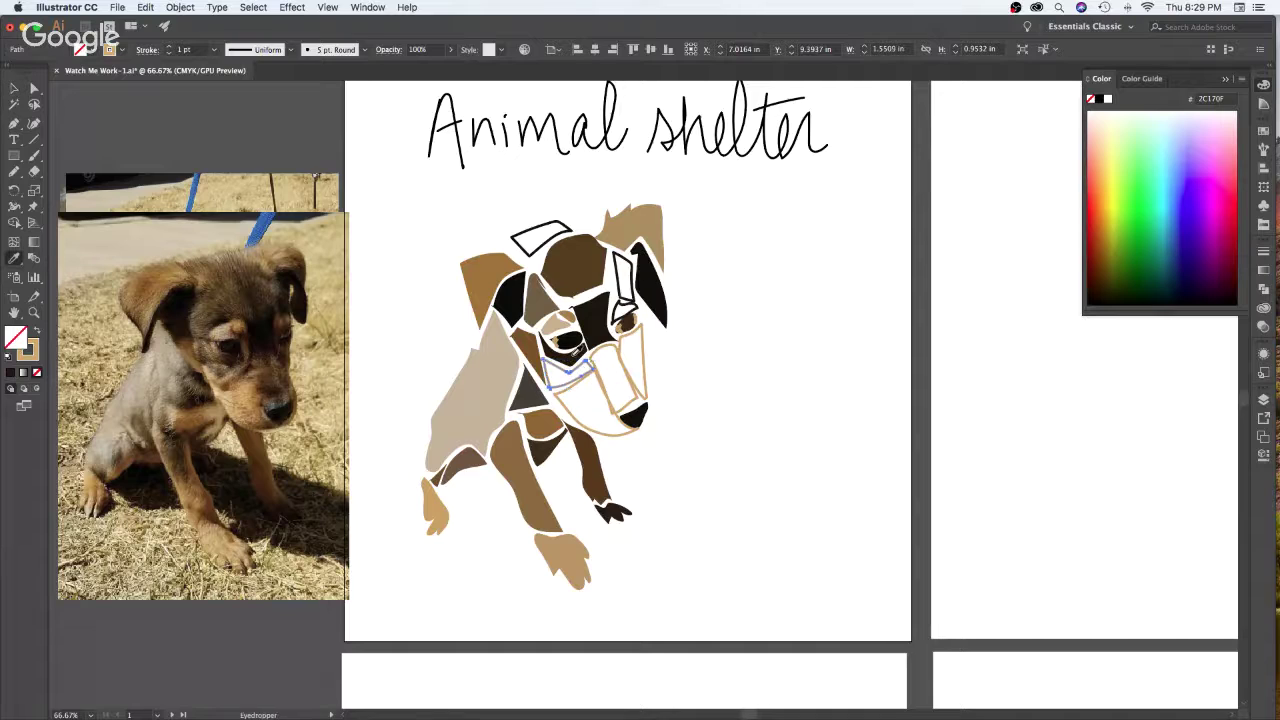
pyautogui.click(223, 365)
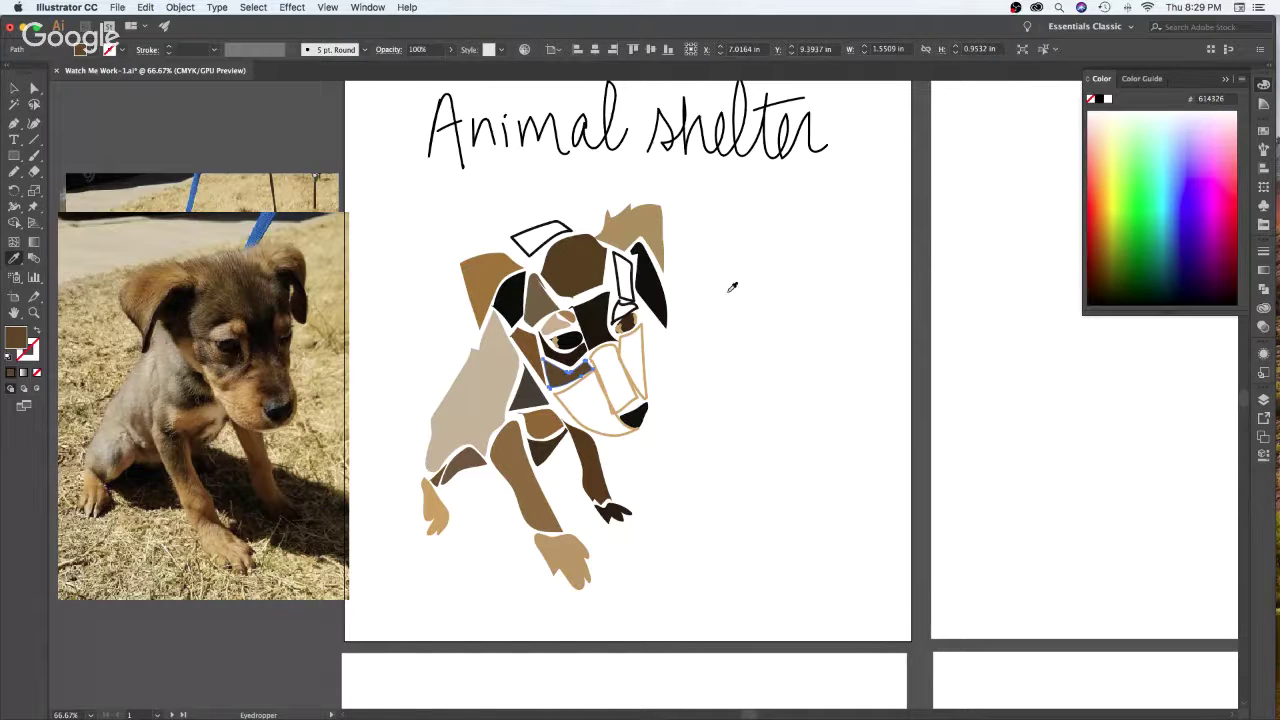
pyautogui.press('v')
# Fill the near-side muzzle outline with the light tan sampled from the puppy's muzzle in the photo
pyautogui.click(562, 395)
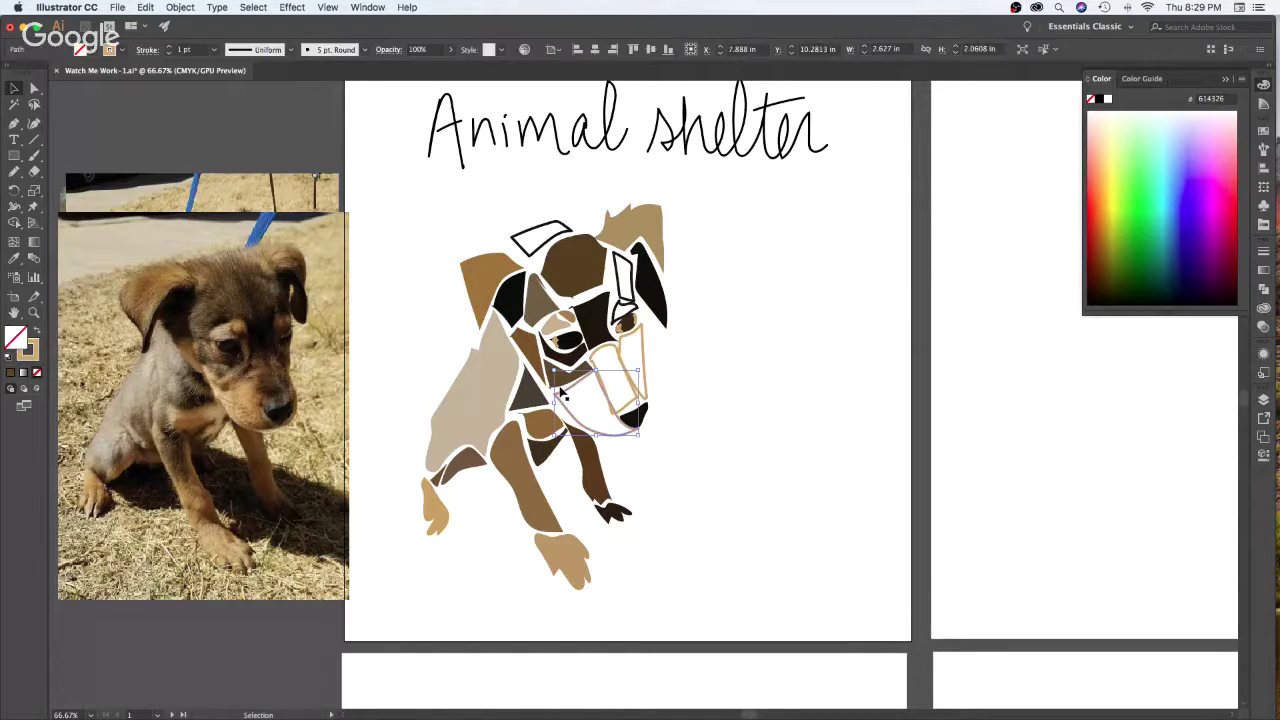
pyautogui.press('i')
pyautogui.click(233, 391)
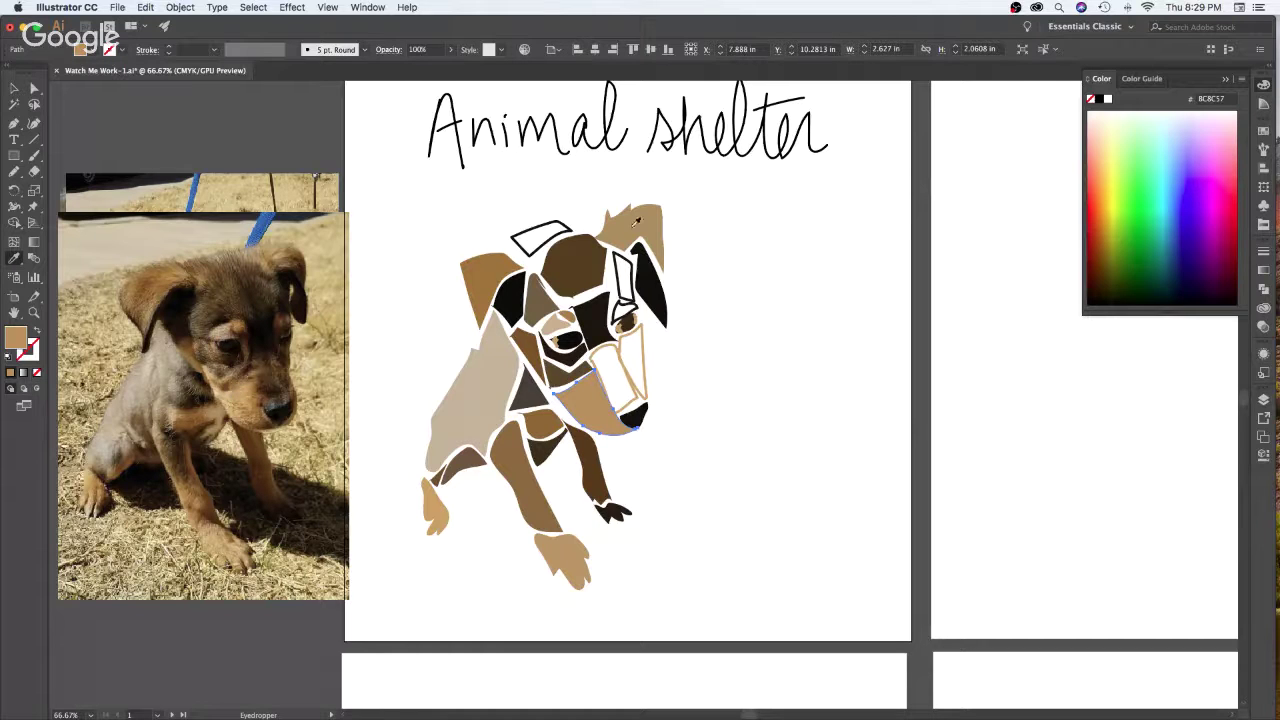
pyautogui.press('v')
pyautogui.click(699, 336)
# Fill the snout bridge with brown 634225 sampled from the photo and redraw its far and lower edges with the Pencil tool
pyautogui.click(607, 349)
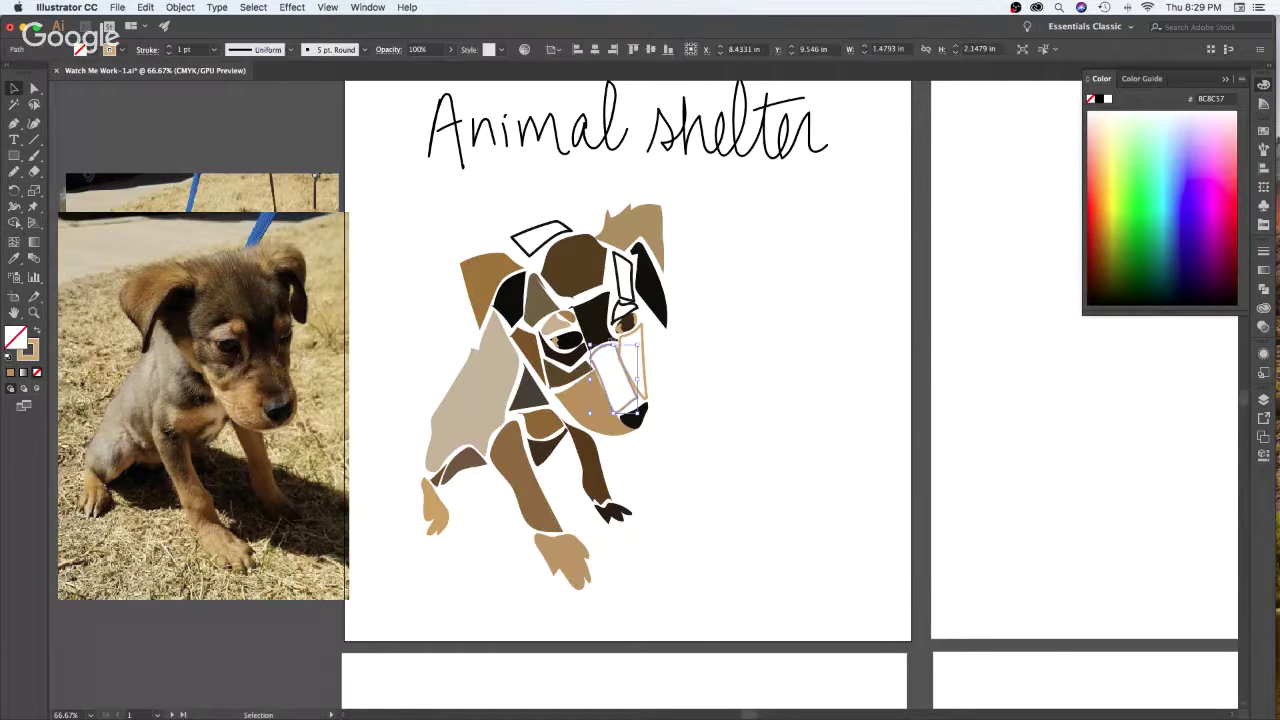
pyautogui.press('i')
pyautogui.click(265, 367)
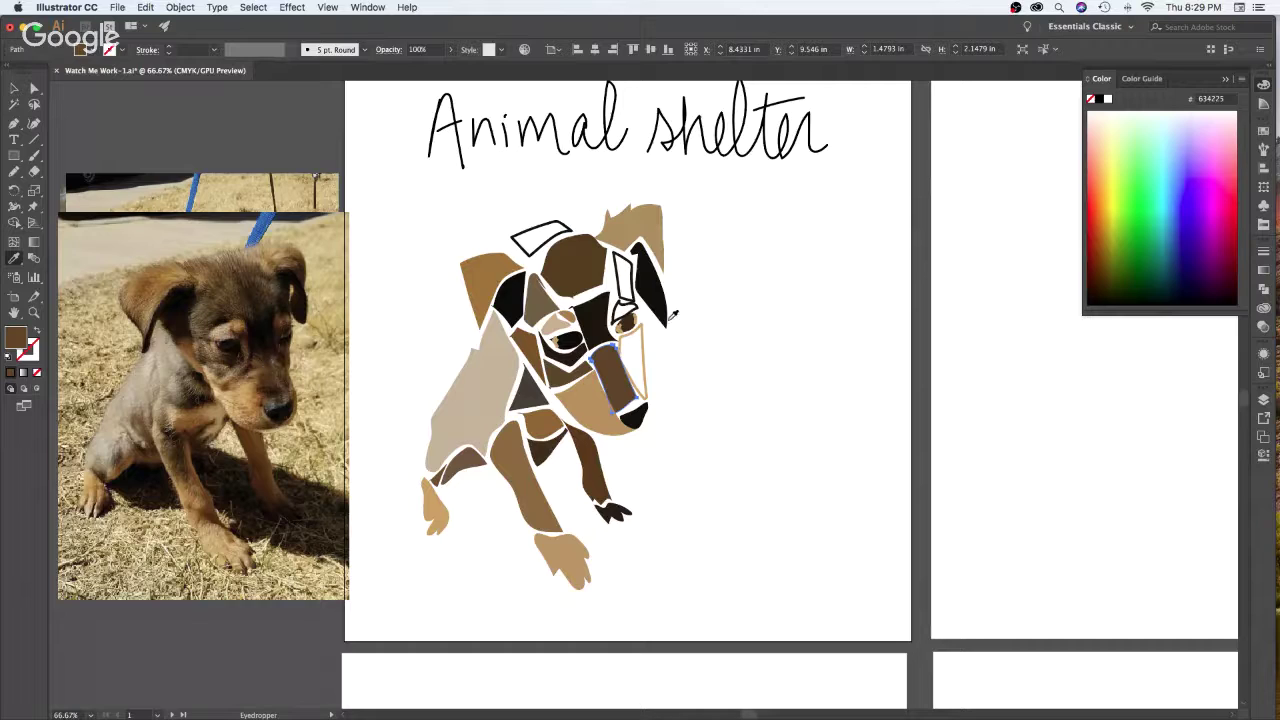
pyautogui.press('n')
pyautogui.moveTo(599, 352)
pyautogui.mouseDown()
pyautogui.moveTo(615, 392)
pyautogui.moveTo(634, 381)
pyautogui.mouseUp()
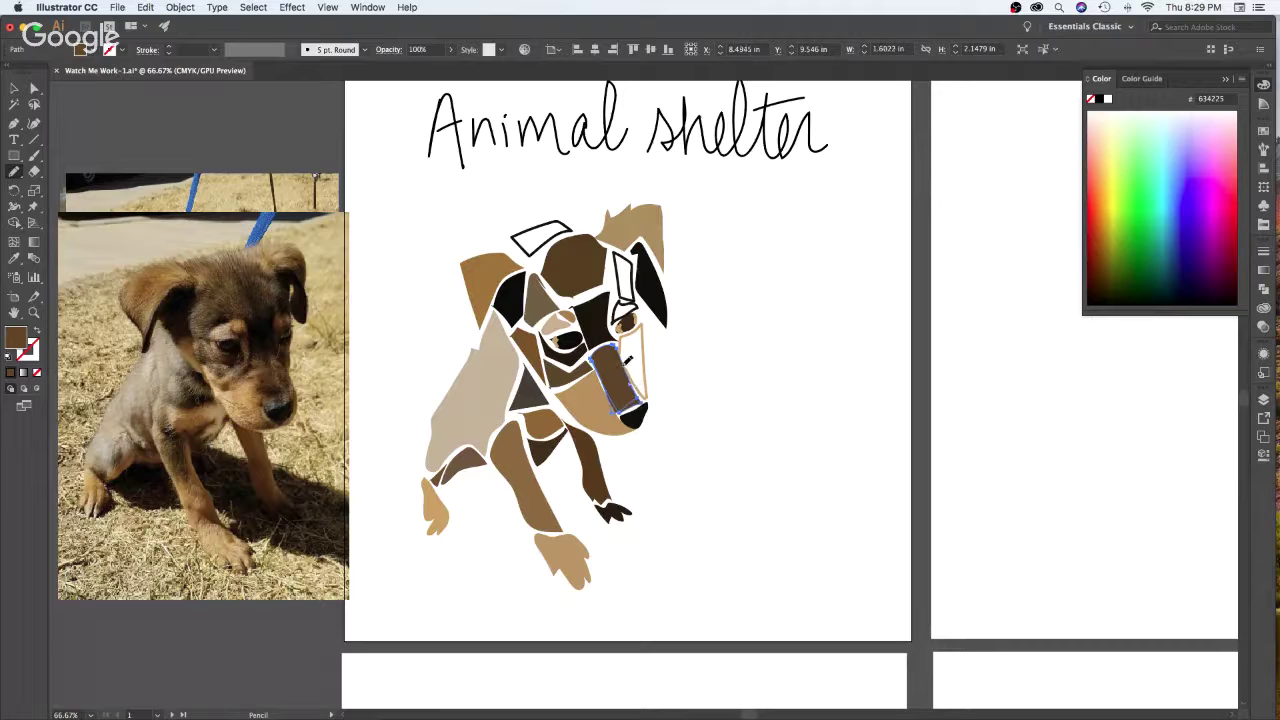
pyautogui.moveTo(628, 409); pyautogui.dragTo(618, 409)
pyautogui.press('v')
pyautogui.click(730, 291)
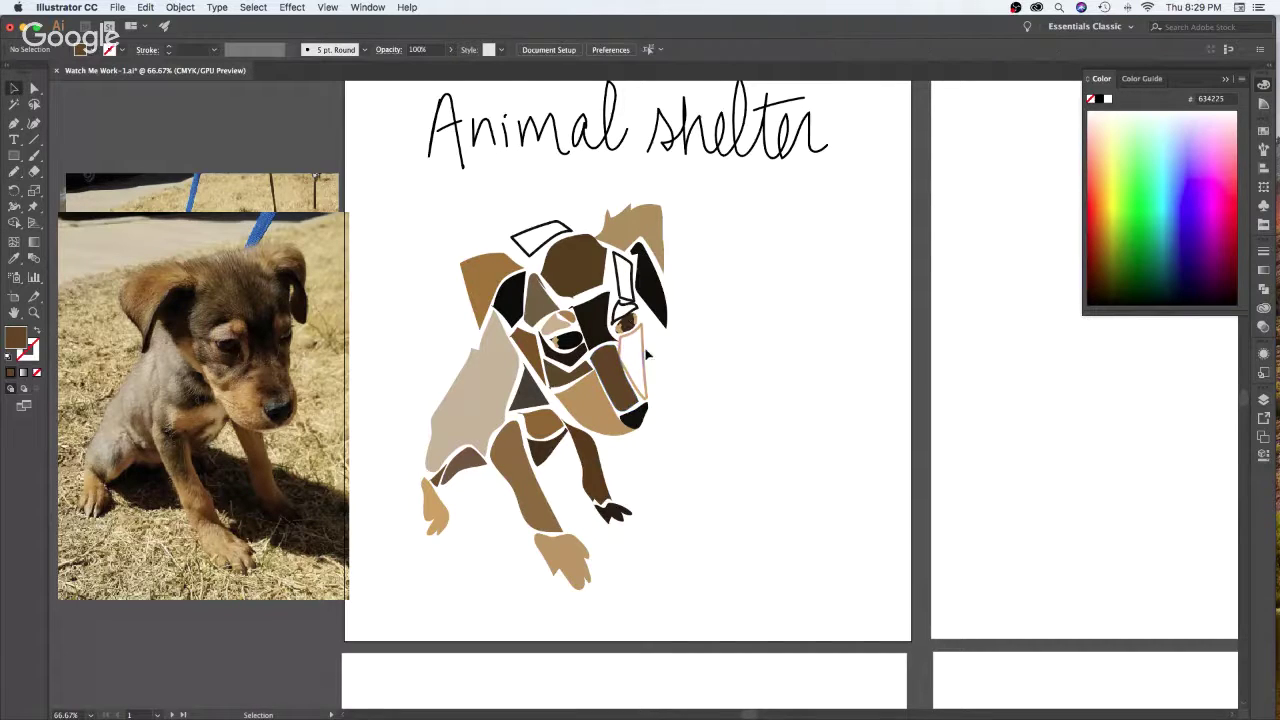
# Fill the far-side muzzle outline with dark brown 362014 sampled from the photo and reshape its outer edge with the Pencil tool
pyautogui.click(647, 348)
pyautogui.press('i')
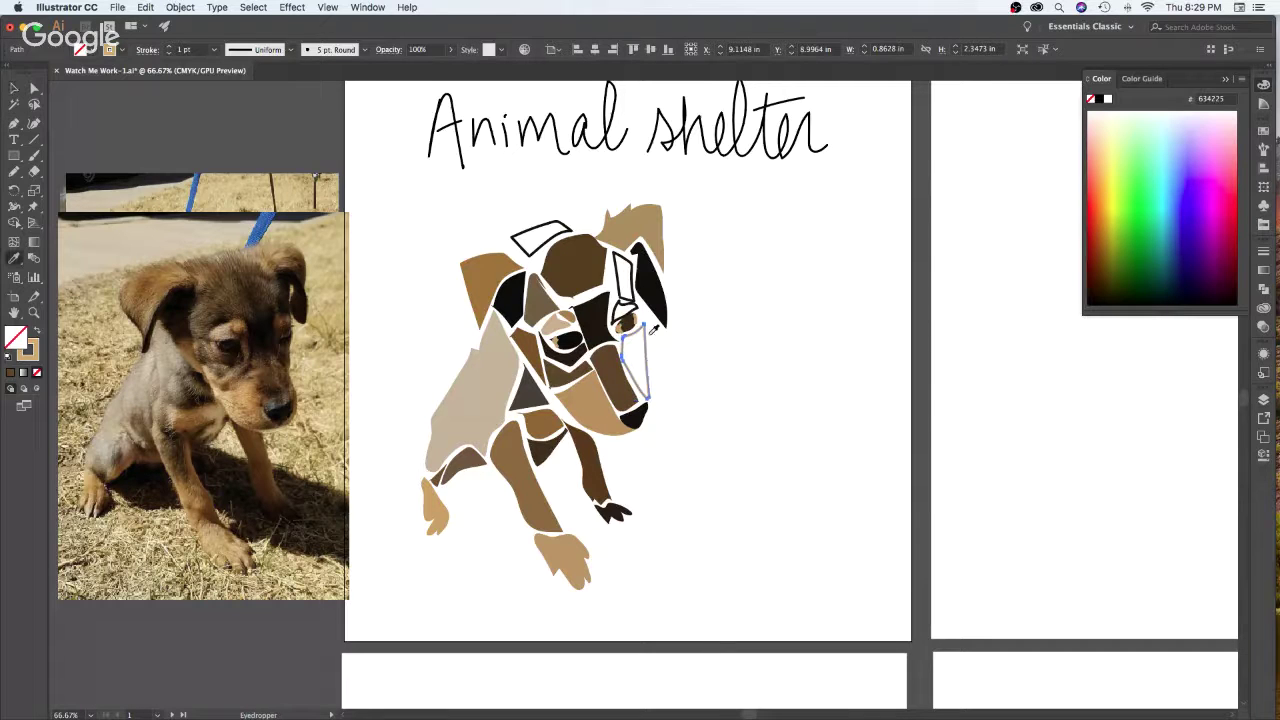
pyautogui.click(287, 356)
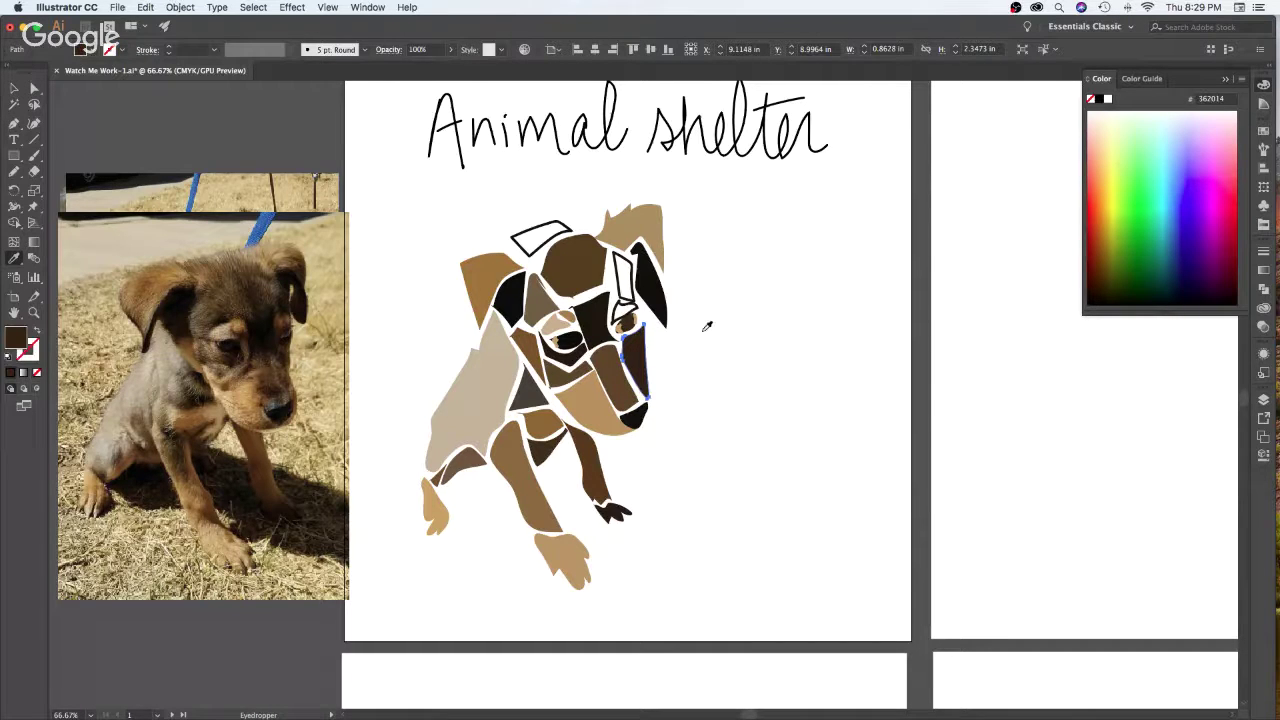
pyautogui.press('n')
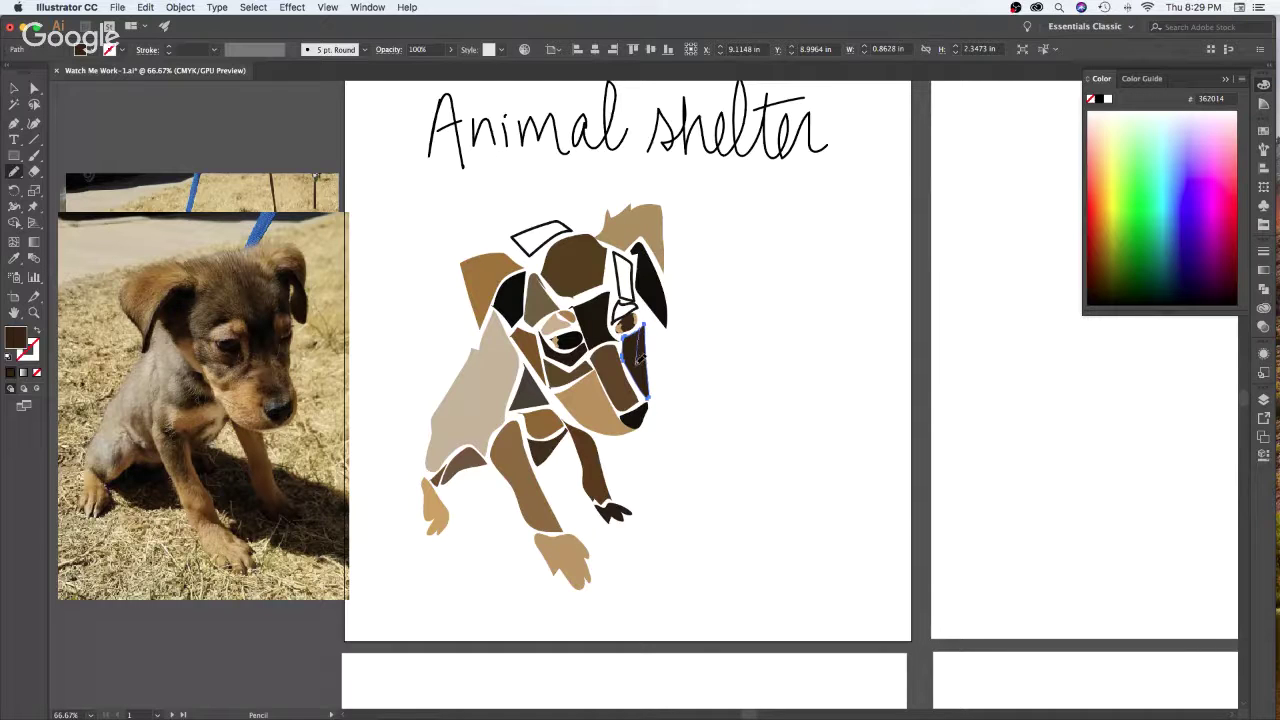
pyautogui.moveTo(637, 362)
pyautogui.mouseDown()
pyautogui.moveTo(649, 396)
pyautogui.moveTo(626, 352)
pyautogui.mouseUp()
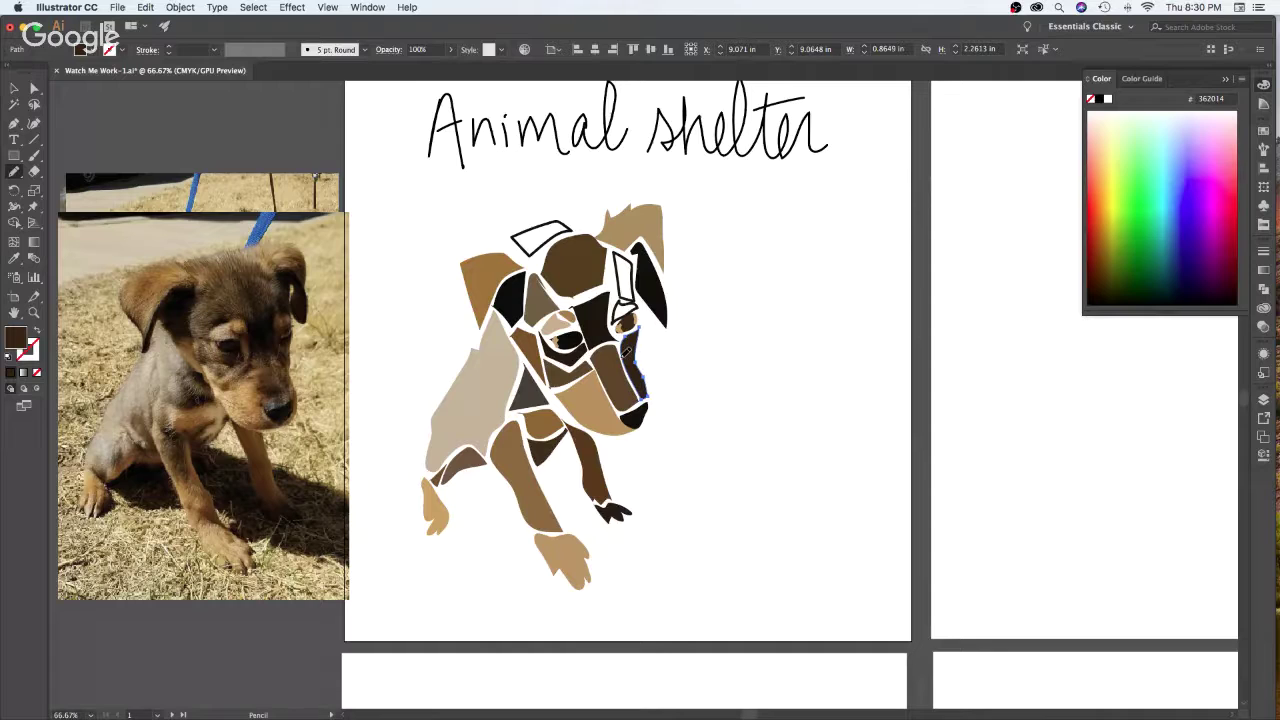
# Fill the narrow strip between the forehead and the far ear with very dark brown 281810 sampled from the photo
pyautogui.press('v')
pyautogui.click(630, 268)
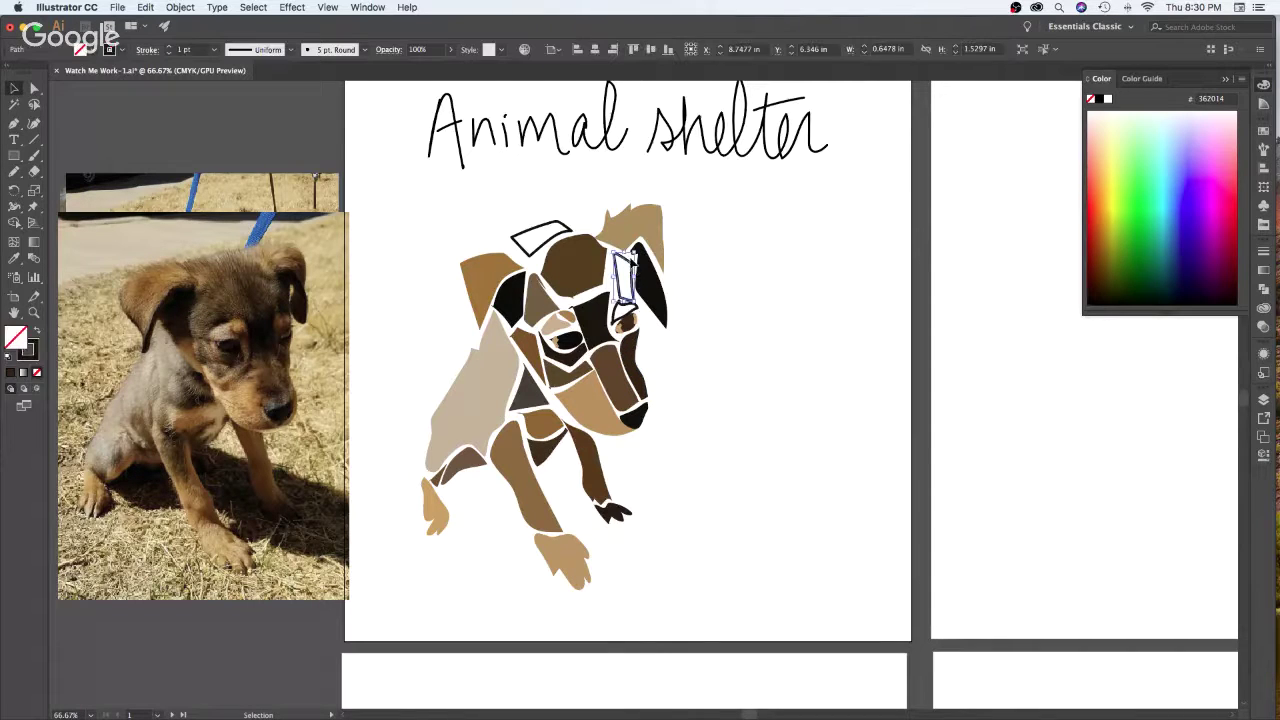
pyautogui.press('i')
pyautogui.click(289, 295)
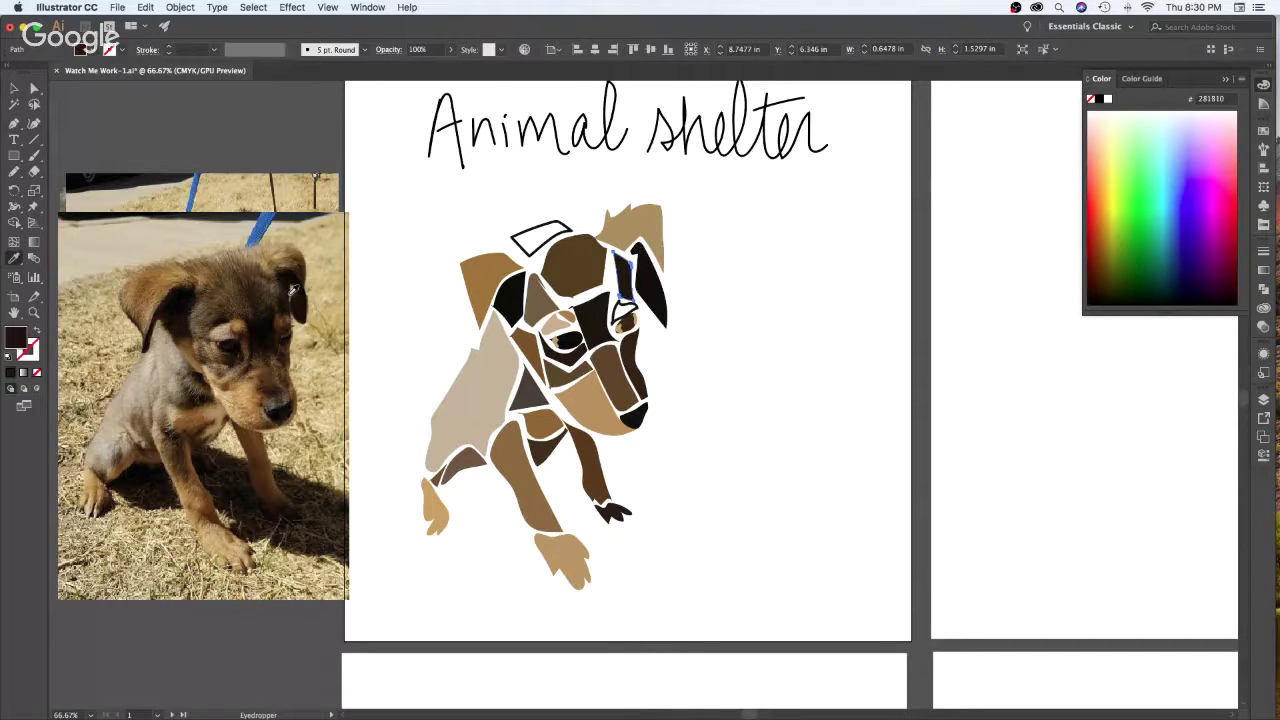
# Fill the brow outline above the far eye with brown 472C1A sampled from the photo
pyautogui.press('v')
pyautogui.click(790, 355)
pyautogui.click(635, 307)
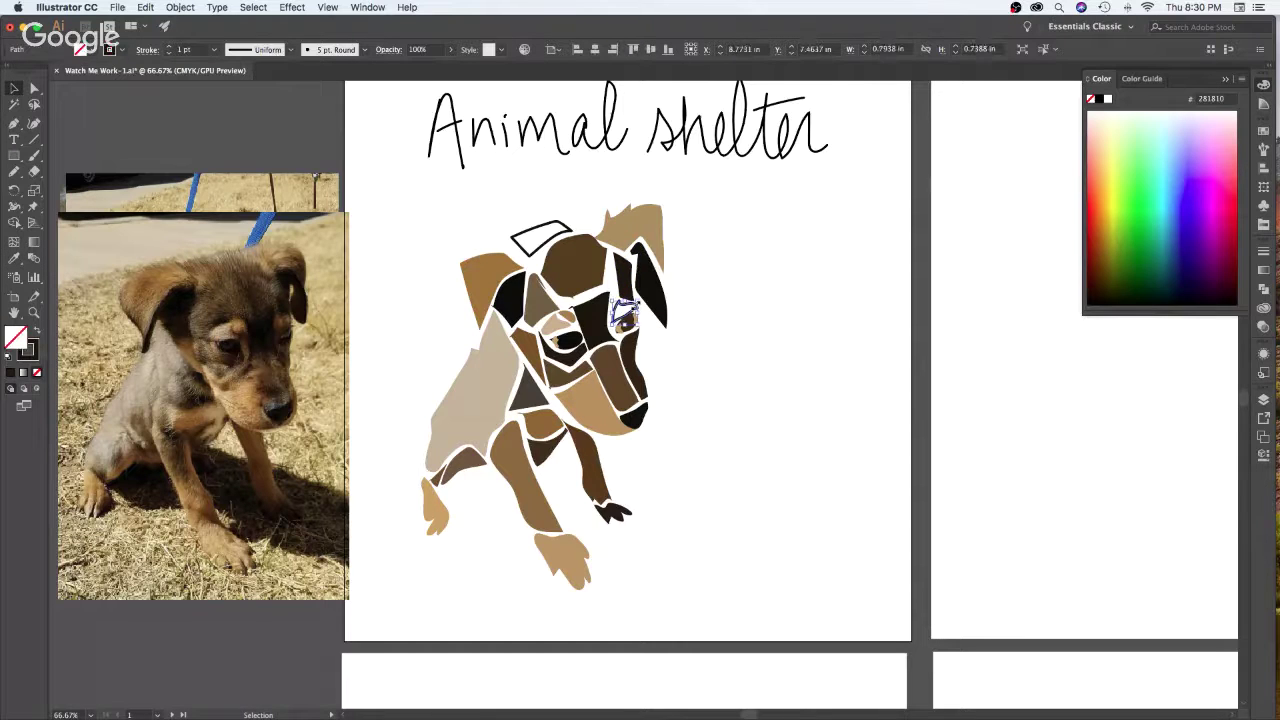
pyautogui.press('i')
pyautogui.click(290, 320)
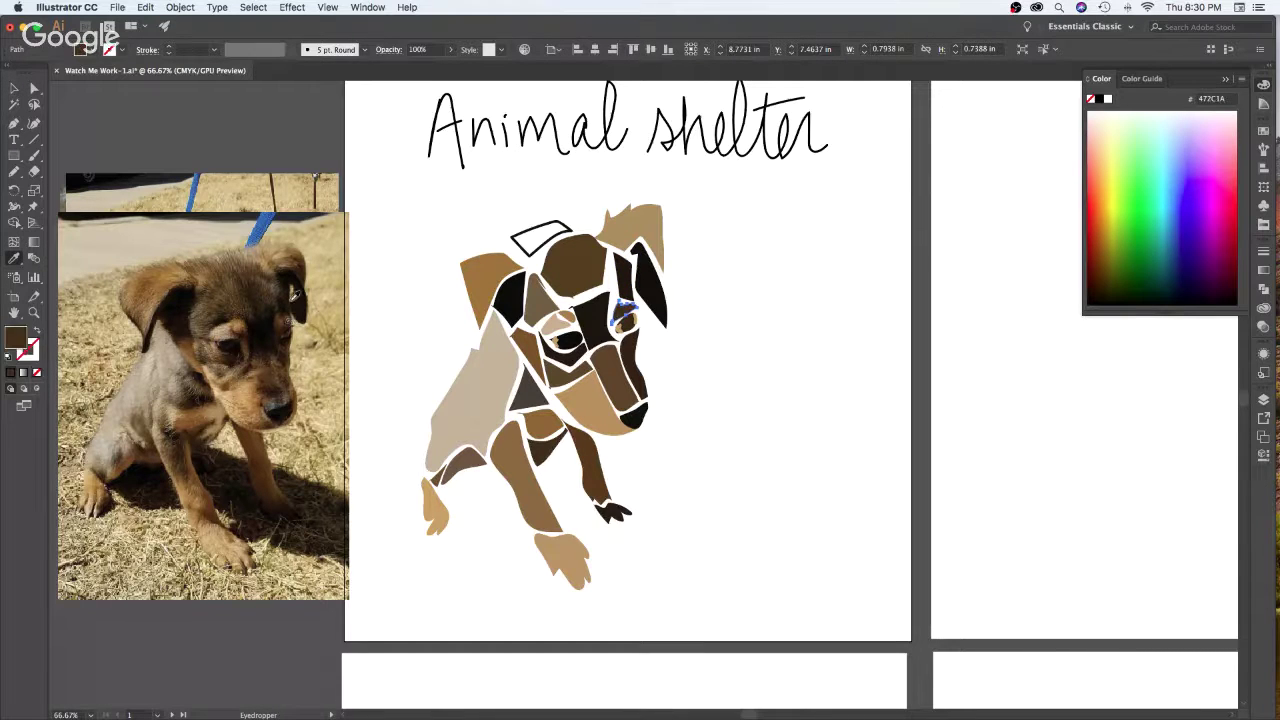
# Fill the outline on top of the head with light brown 8A6E50 sampled from the photo and nudge it closer to the forehead
pyautogui.press('v')
pyautogui.click(565, 212)
pyautogui.click(561, 216)
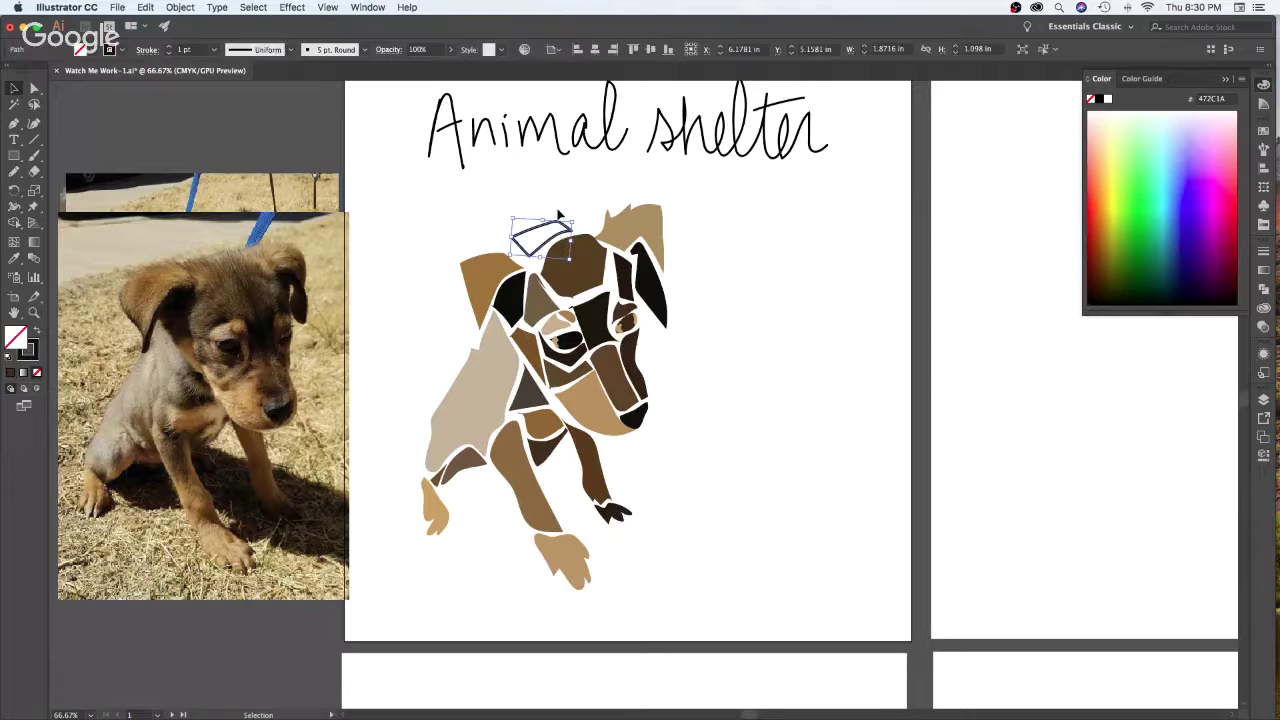
pyautogui.press('i')
pyautogui.click(228, 257)
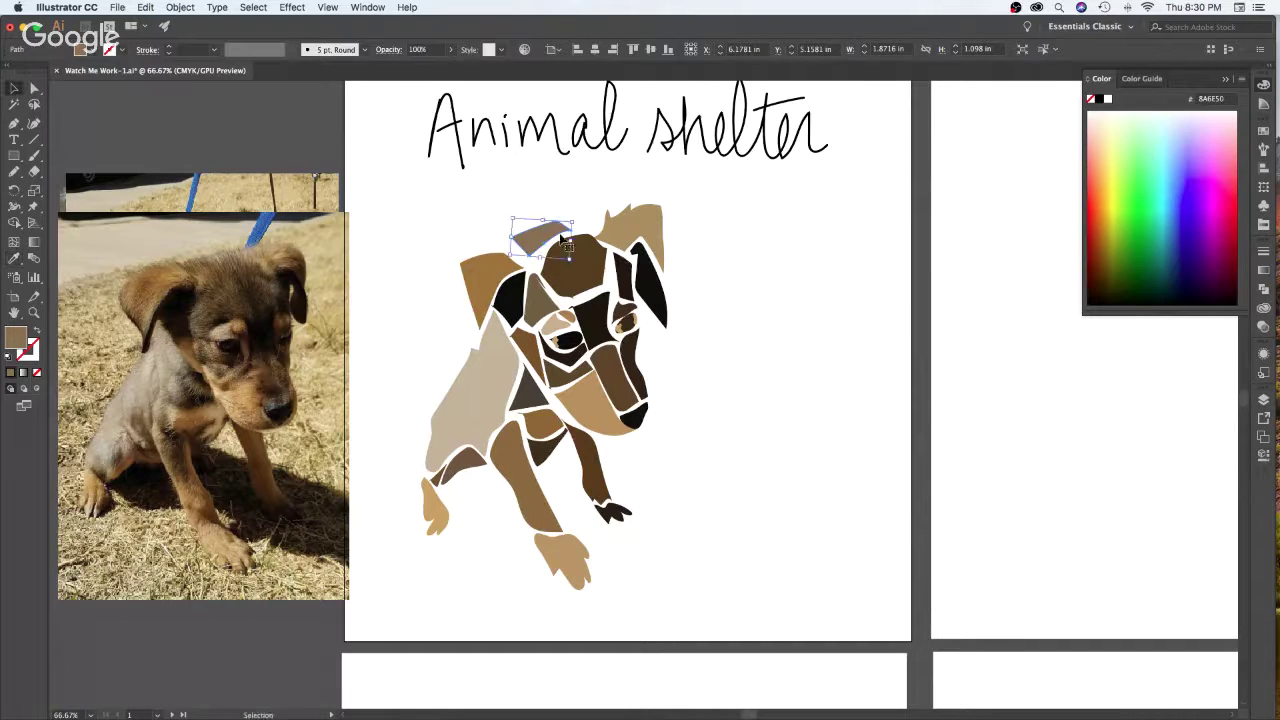
pyautogui.press('v')
pyautogui.moveTo(557, 237); pyautogui.dragTo(561, 240)
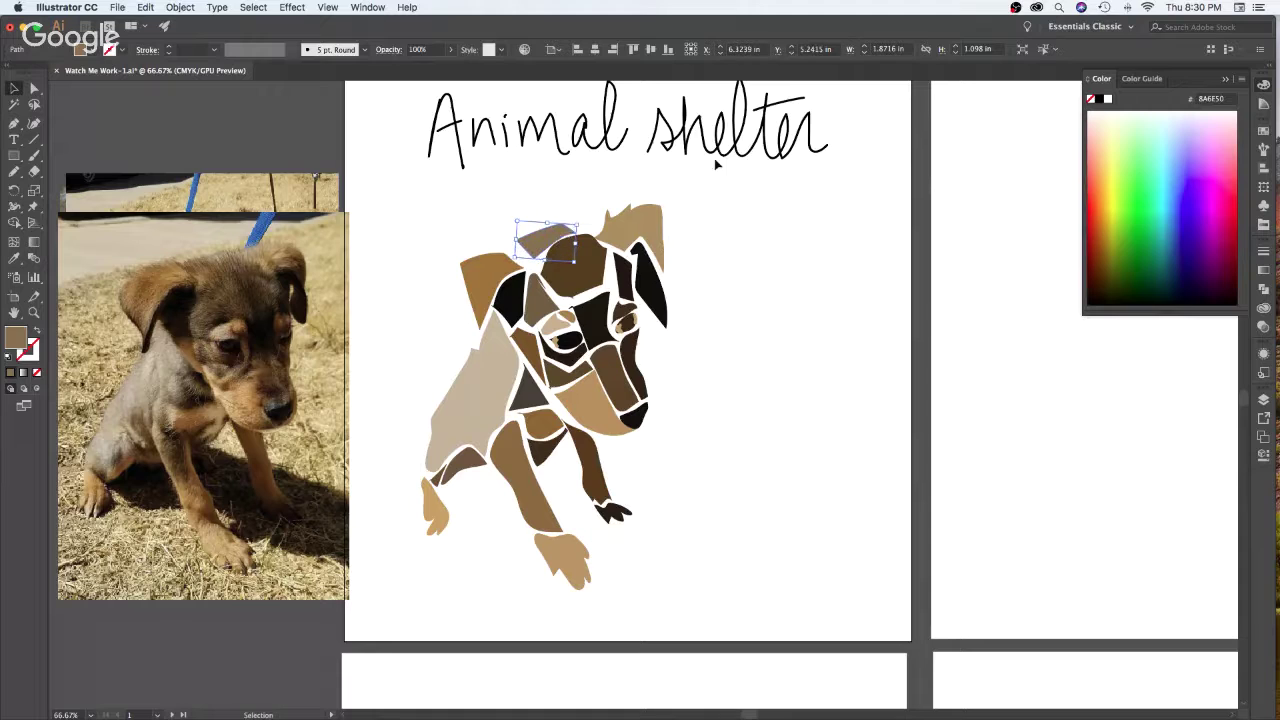
# Nudge the brown forehead patch slightly down to open a gap below the top-of-head patch
pyautogui.click(670, 214)
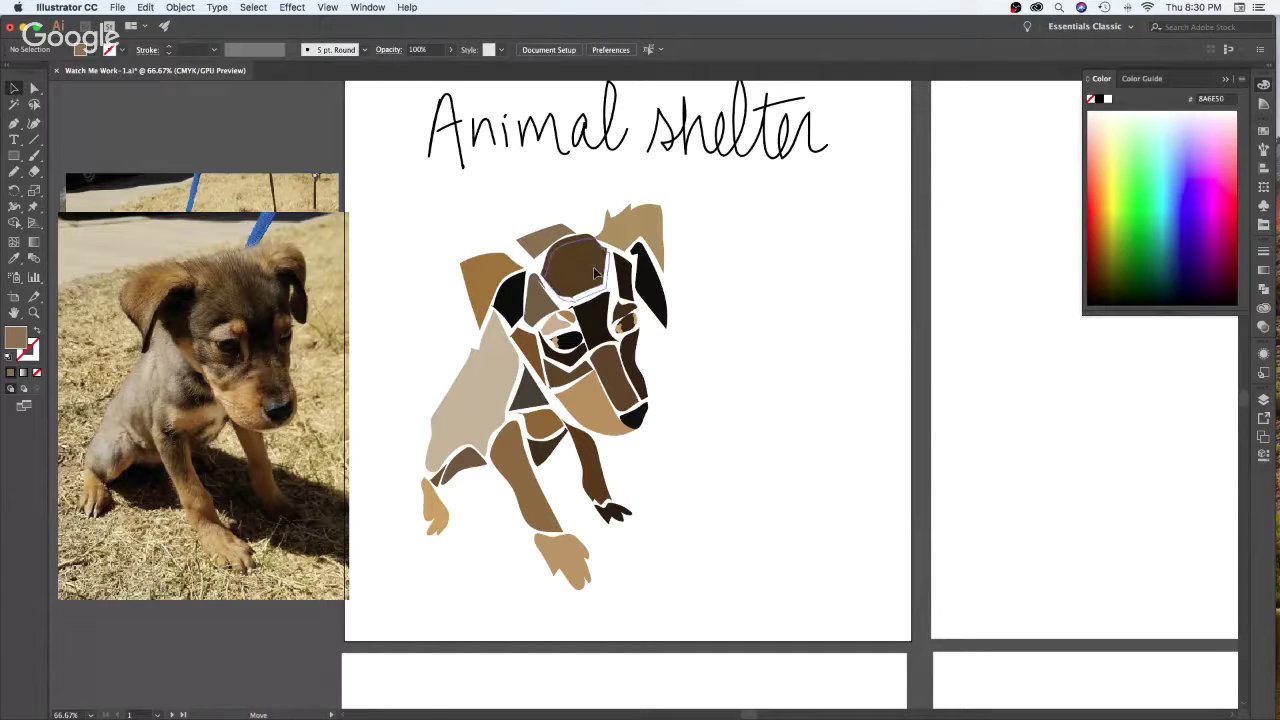
pyautogui.click(594, 270)
pyautogui.press('super+shift+a')
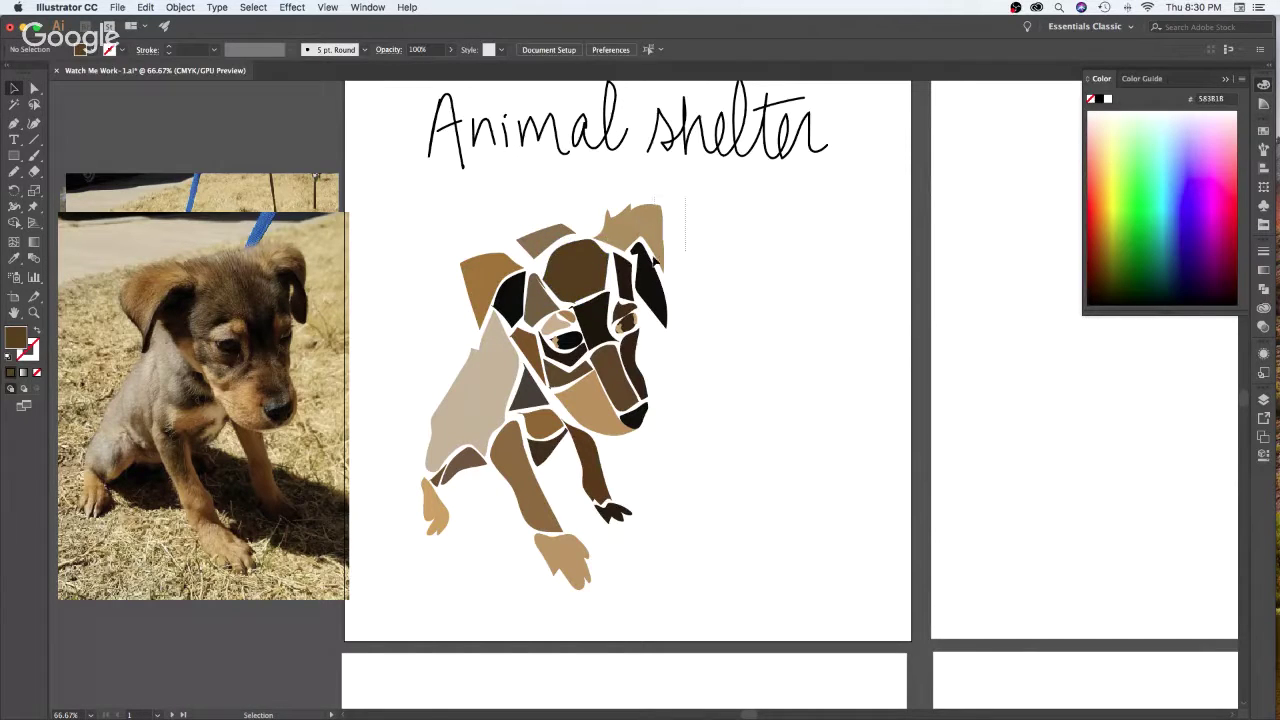
# Move both pieces of the far ear slightly down and tilt them to follow the head's contour
pyautogui.click(652, 225)
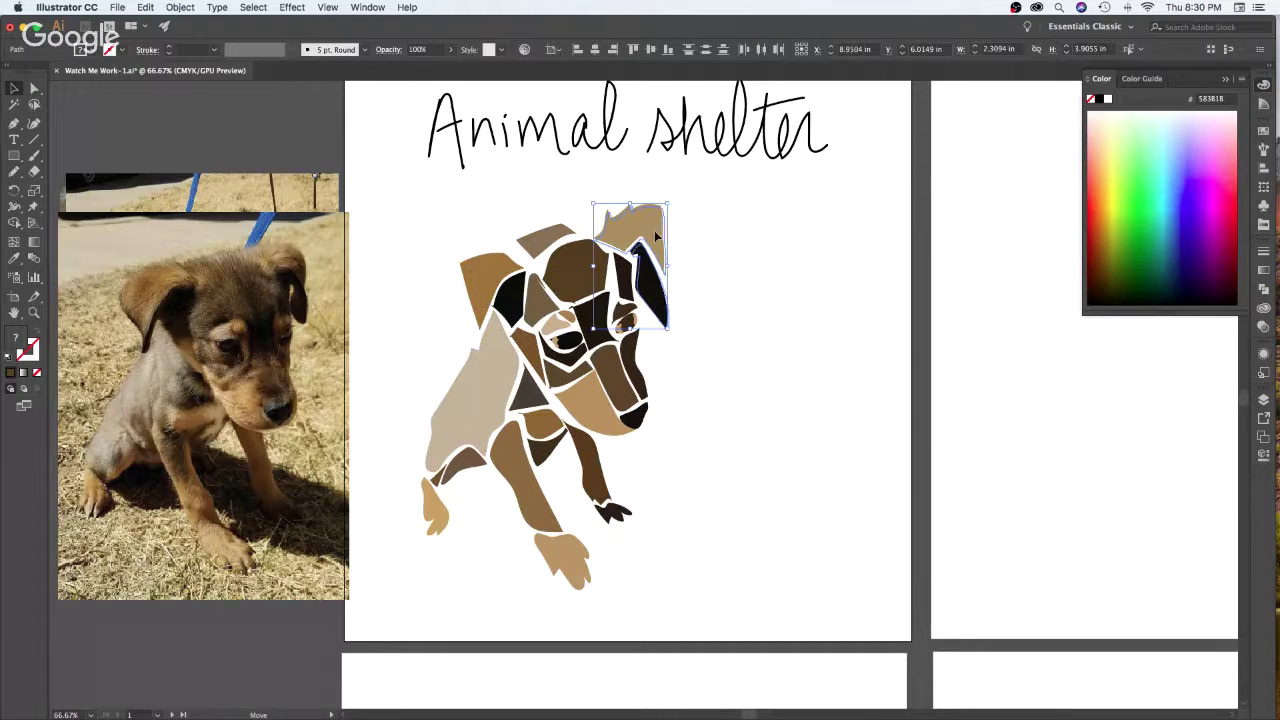
pyautogui.moveTo(653, 230); pyautogui.dragTo(666, 300)
pyautogui.click(754, 256)
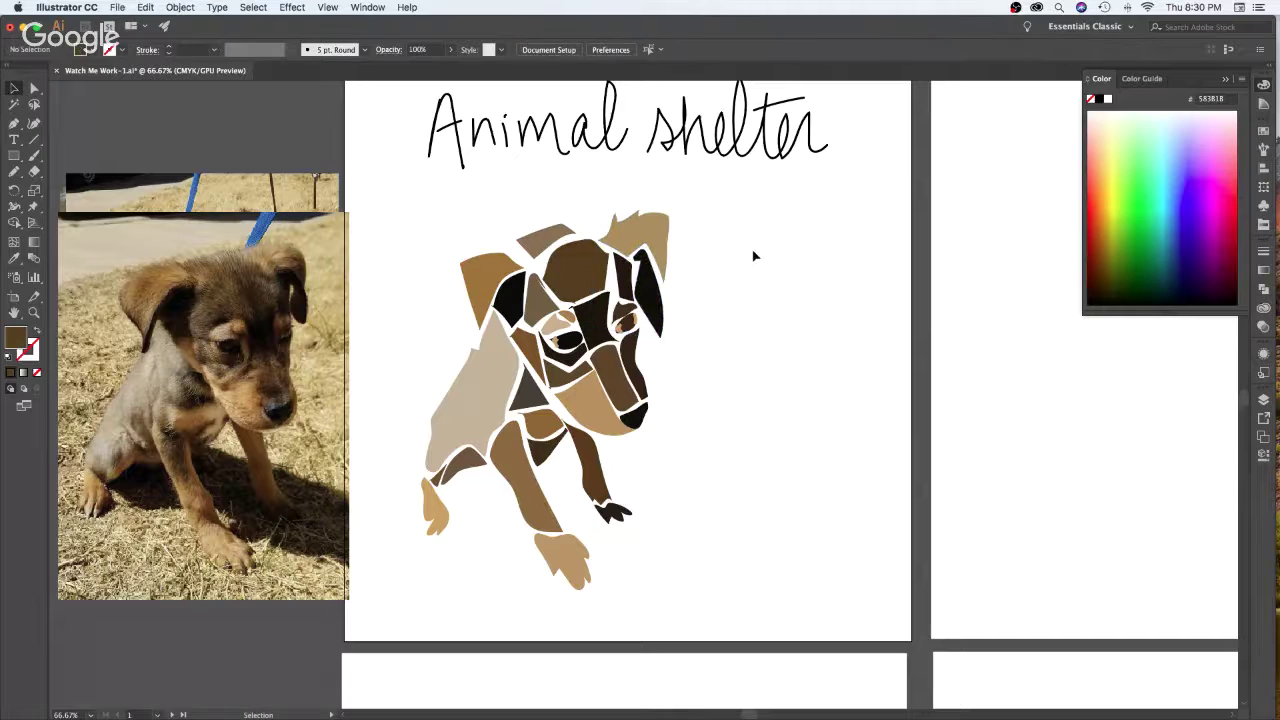
# Rotate the dark strip beside the far ear slightly and shift it toward the forehead
pyautogui.click(636, 268)
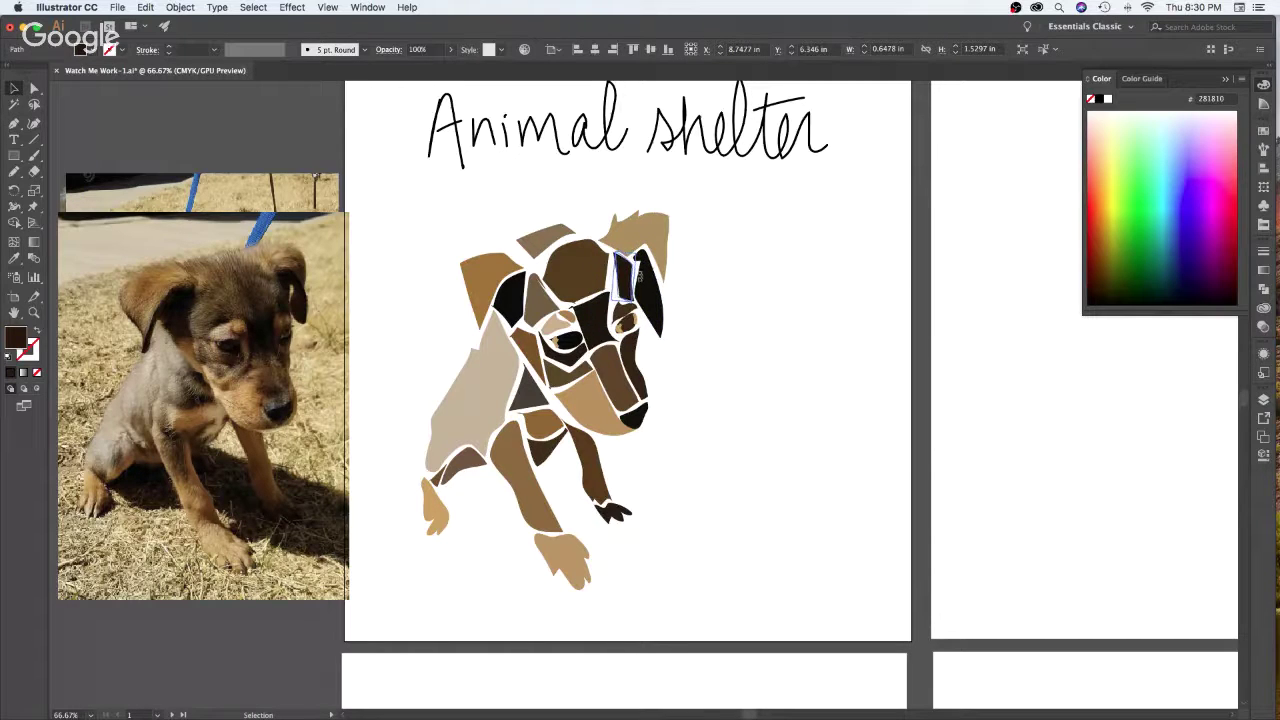
pyautogui.moveTo(637, 272); pyautogui.dragTo(621, 284)
pyautogui.click(767, 313)
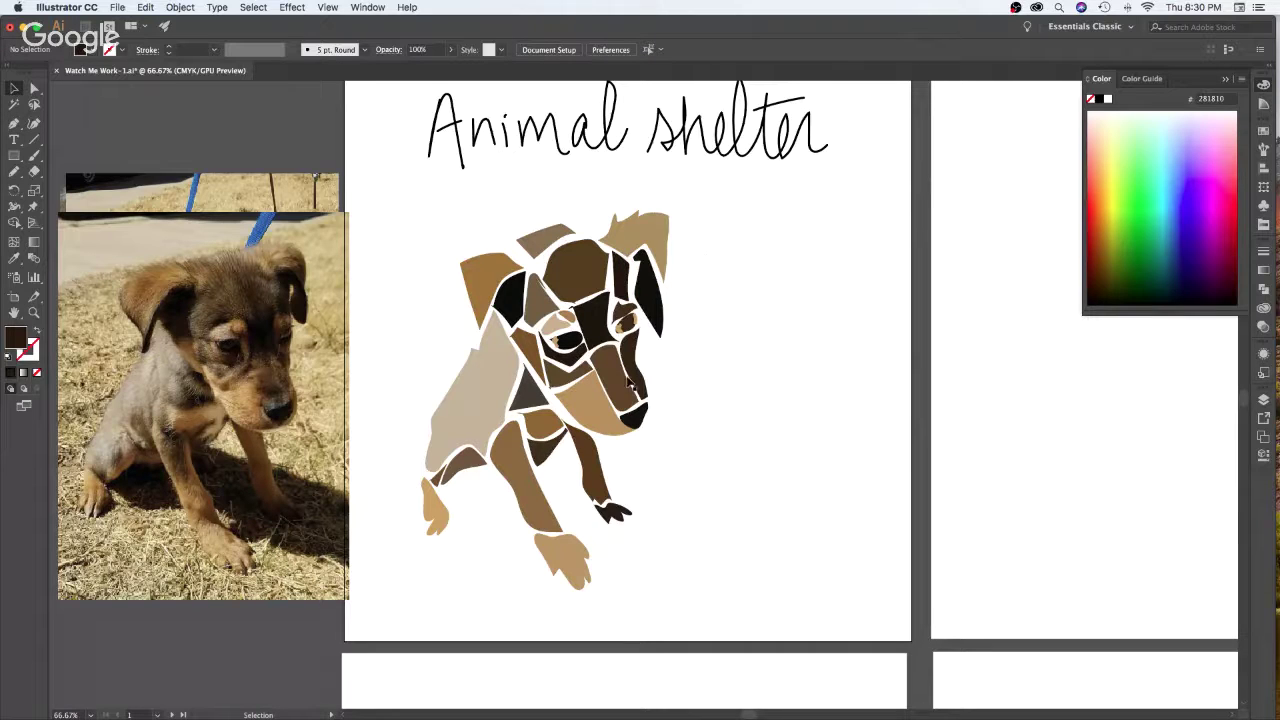
# Adjust the snout bridge and far-side muzzle patches to even out the gap between them
pyautogui.click(620, 380)
pyautogui.click(757, 318)
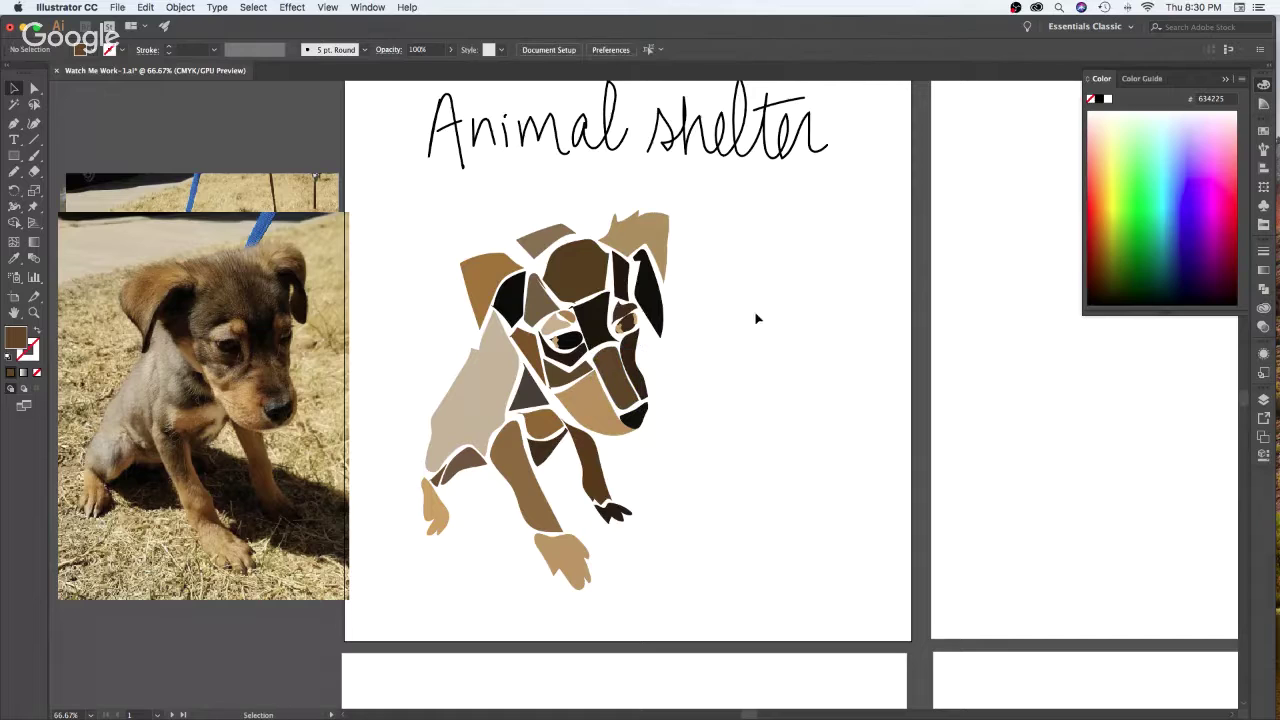
pyautogui.click(635, 370)
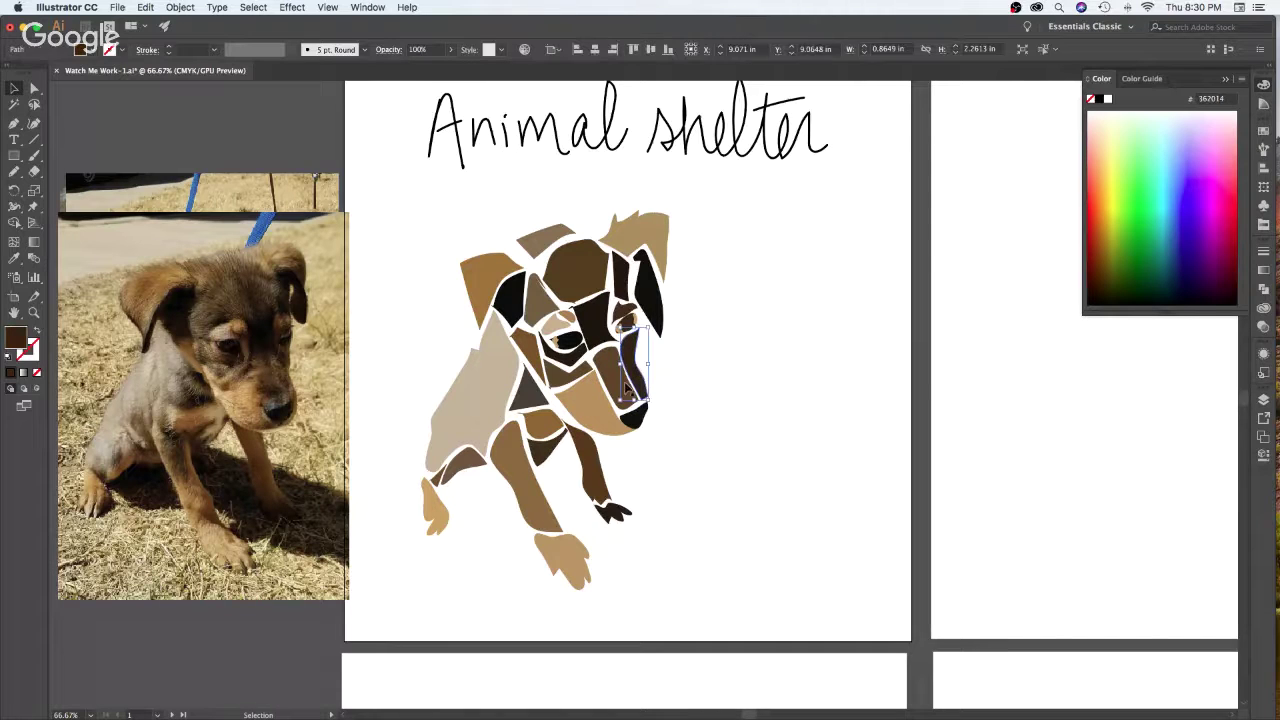
pyautogui.moveTo(637, 378); pyautogui.dragTo(631, 379)
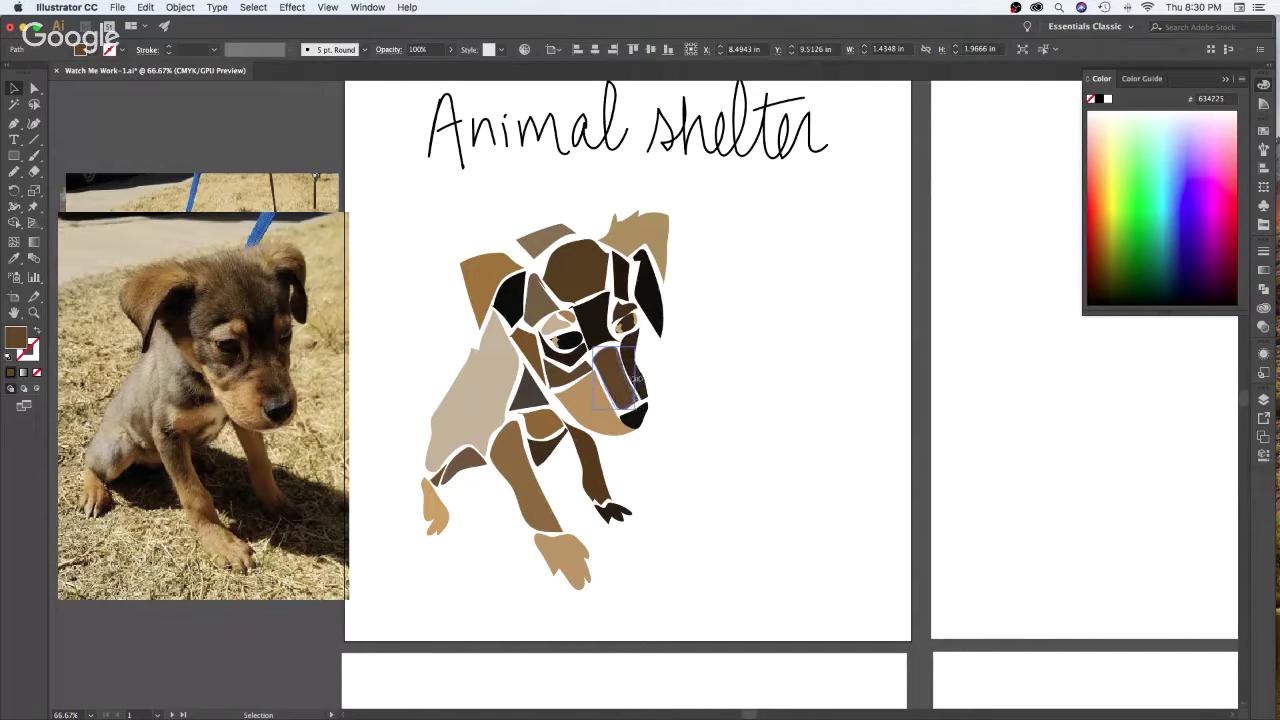
pyautogui.click(771, 366)
pyautogui.click(641, 402)
pyautogui.click(719, 364)
pyautogui.click(627, 396)
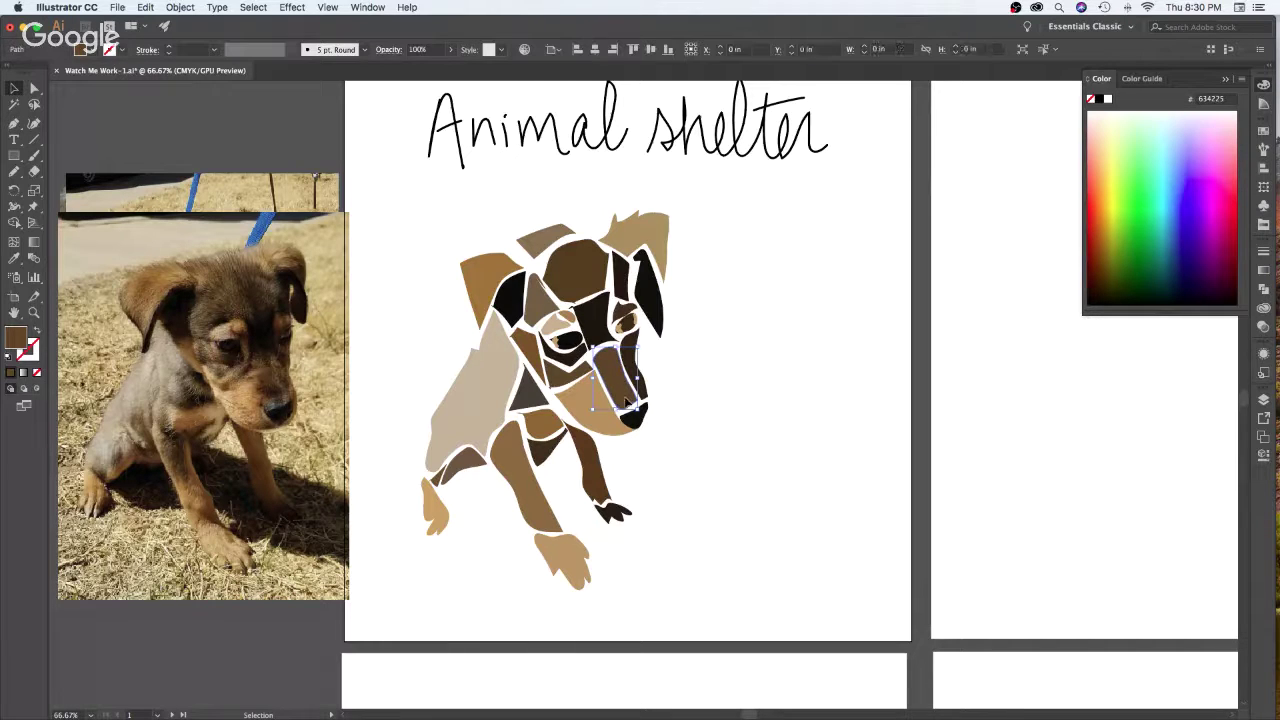
# Adjust the near-side muzzle and nose patches to even out the gaps around the snout bridge
pyautogui.click(610, 428)
pyautogui.moveTo(641, 368); pyautogui.dragTo(636, 371)
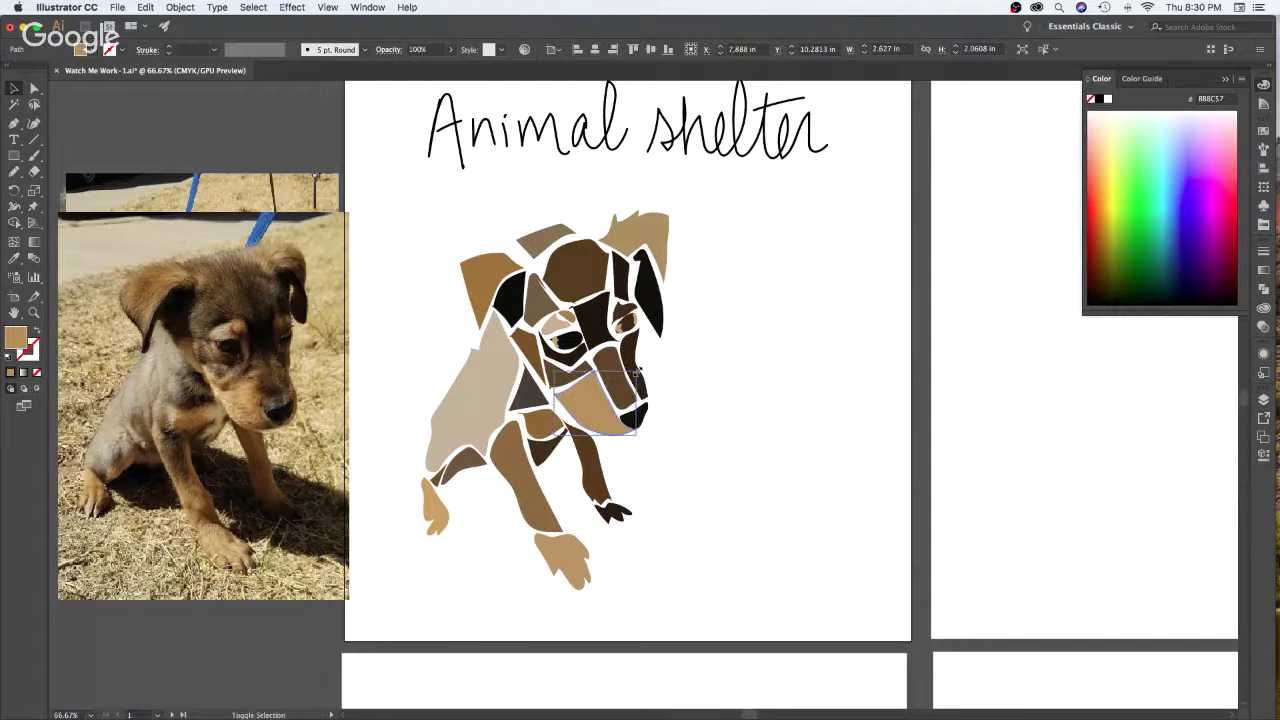
pyautogui.click(703, 397)
pyautogui.click(643, 425)
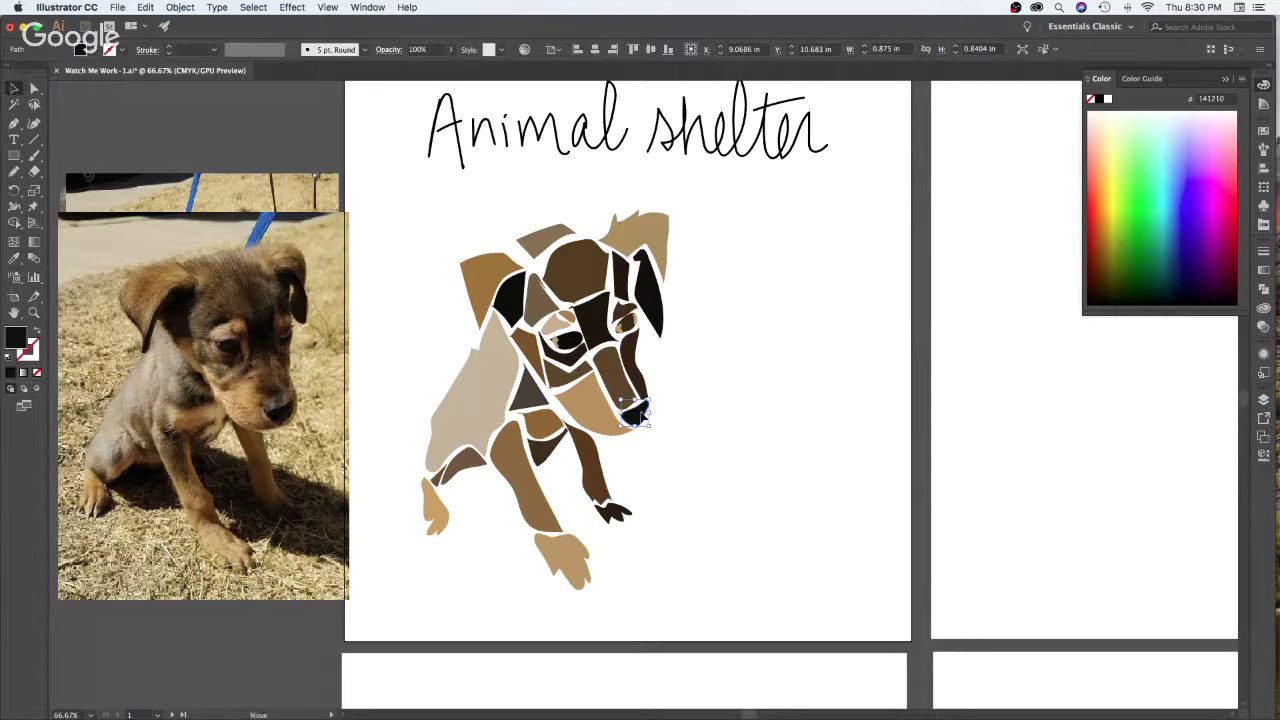
pyautogui.click(735, 382)
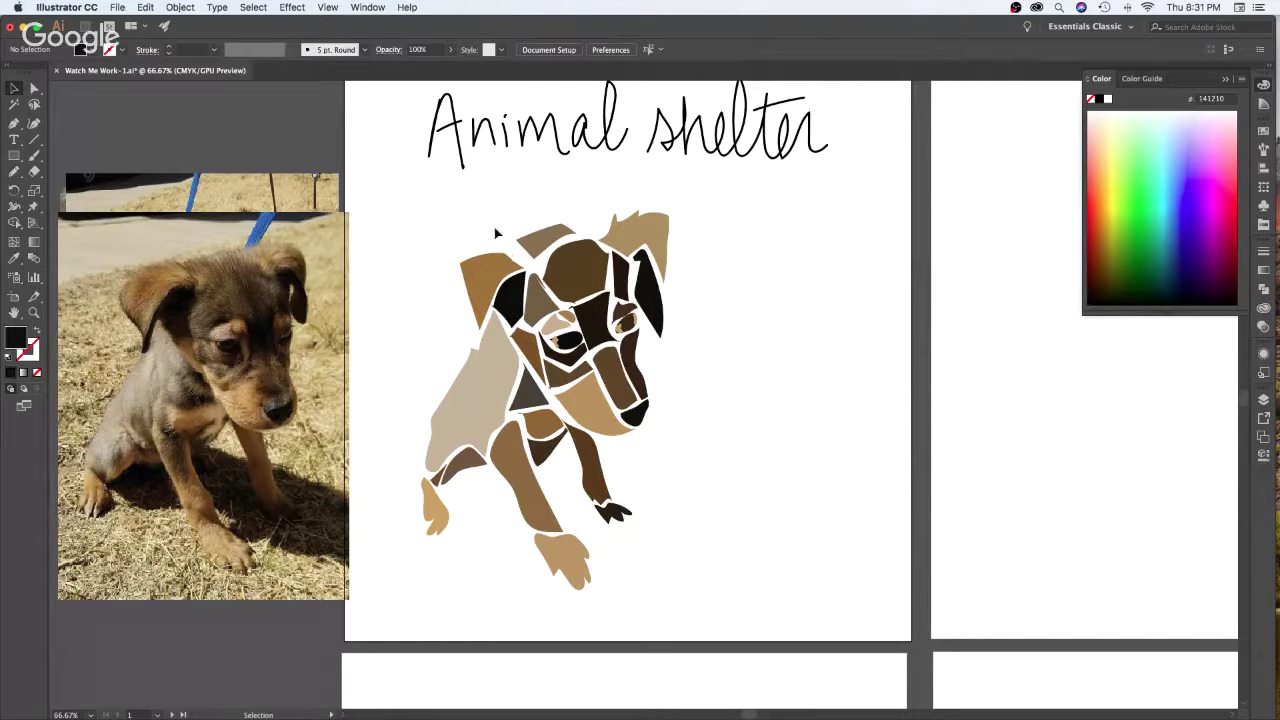
# Enlarge both pieces of the near ear to about 2.26 by 2.65 in and nudge the top-of-head patch slightly down
pyautogui.click(509, 292)
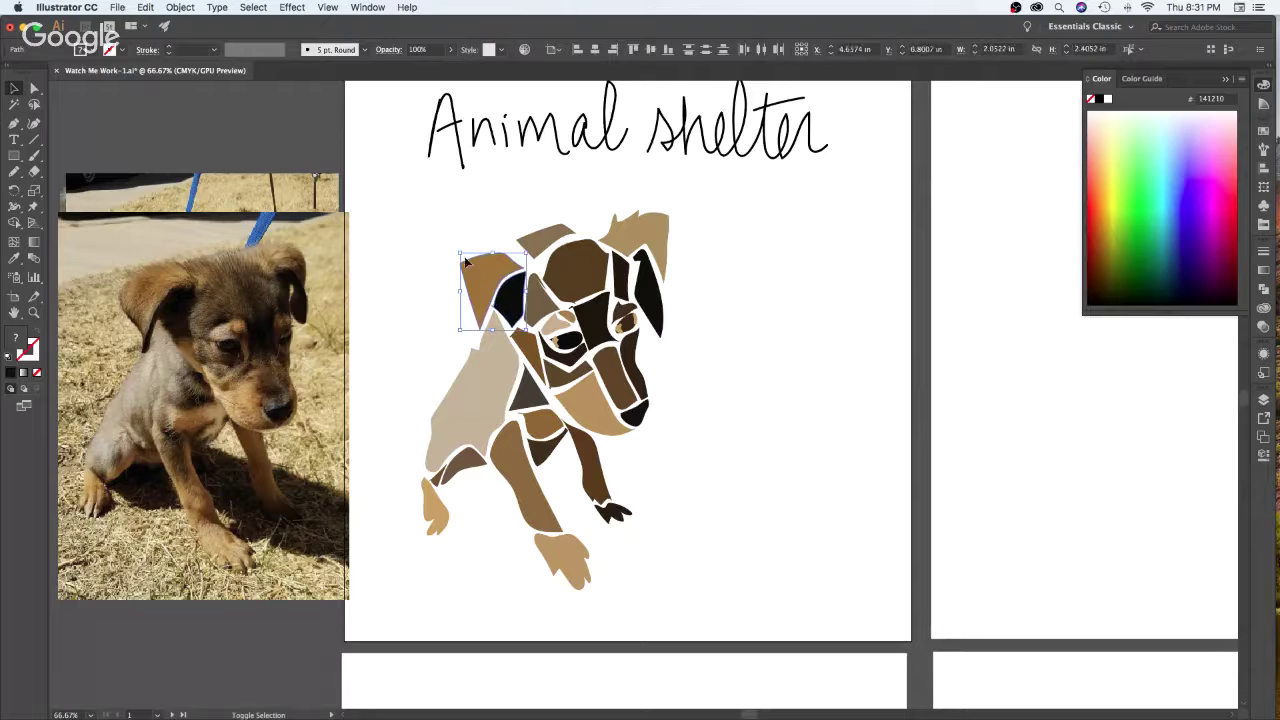
pyautogui.moveTo(465, 262); pyautogui.dragTo(454, 244)
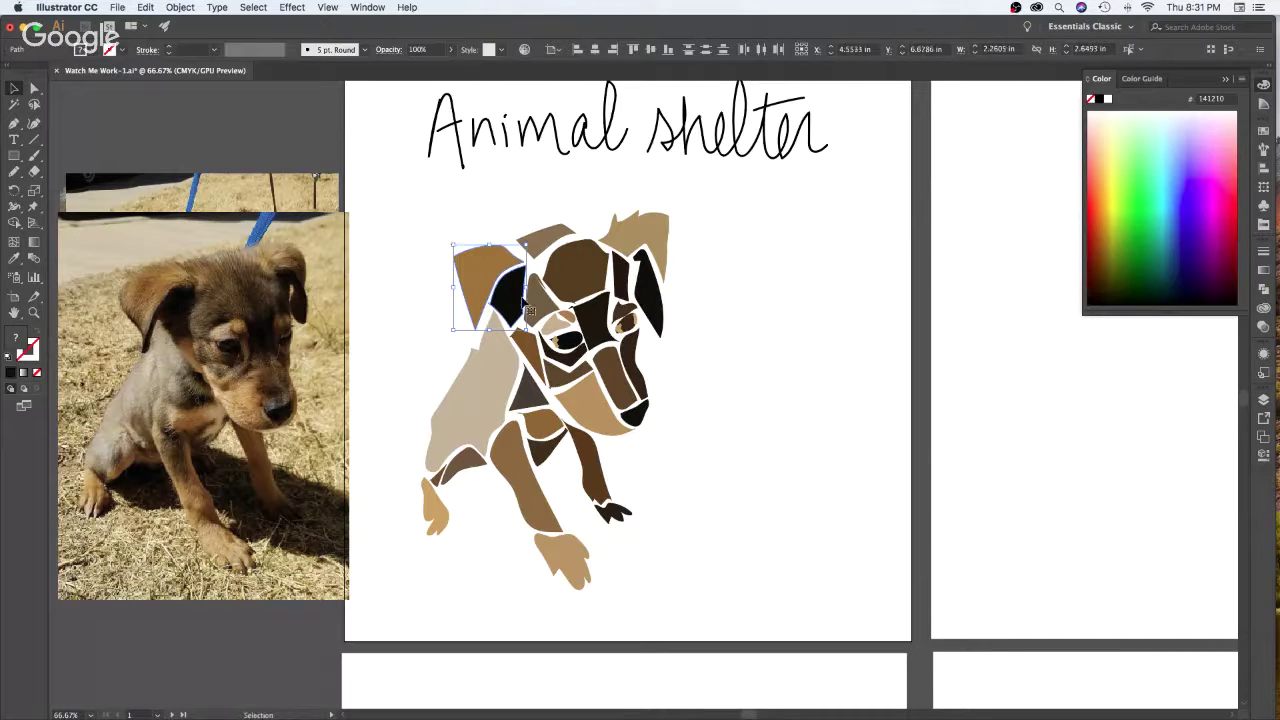
pyautogui.moveTo(565, 261); pyautogui.dragTo(559, 240)
pyautogui.click(771, 357)
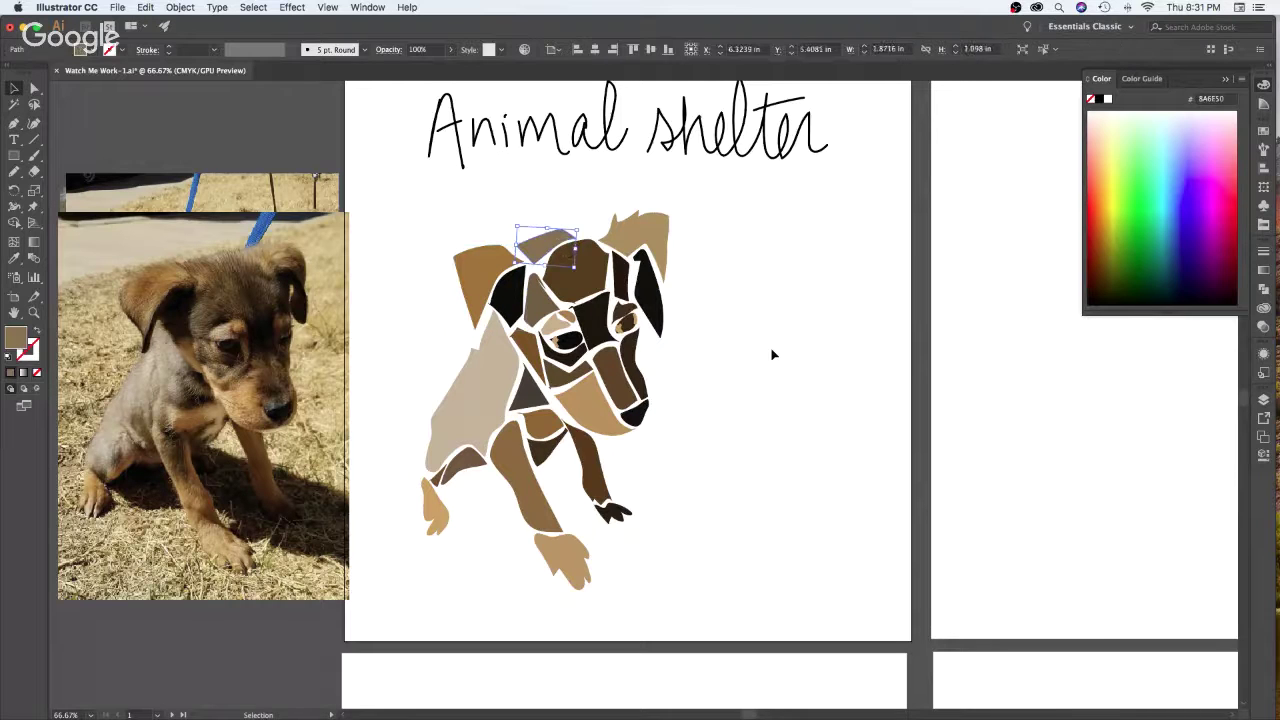
# Redraw the top-of-head patch with the Pencil tool so it curves around the forehead and extends to the far ear
pyautogui.click(548, 243)
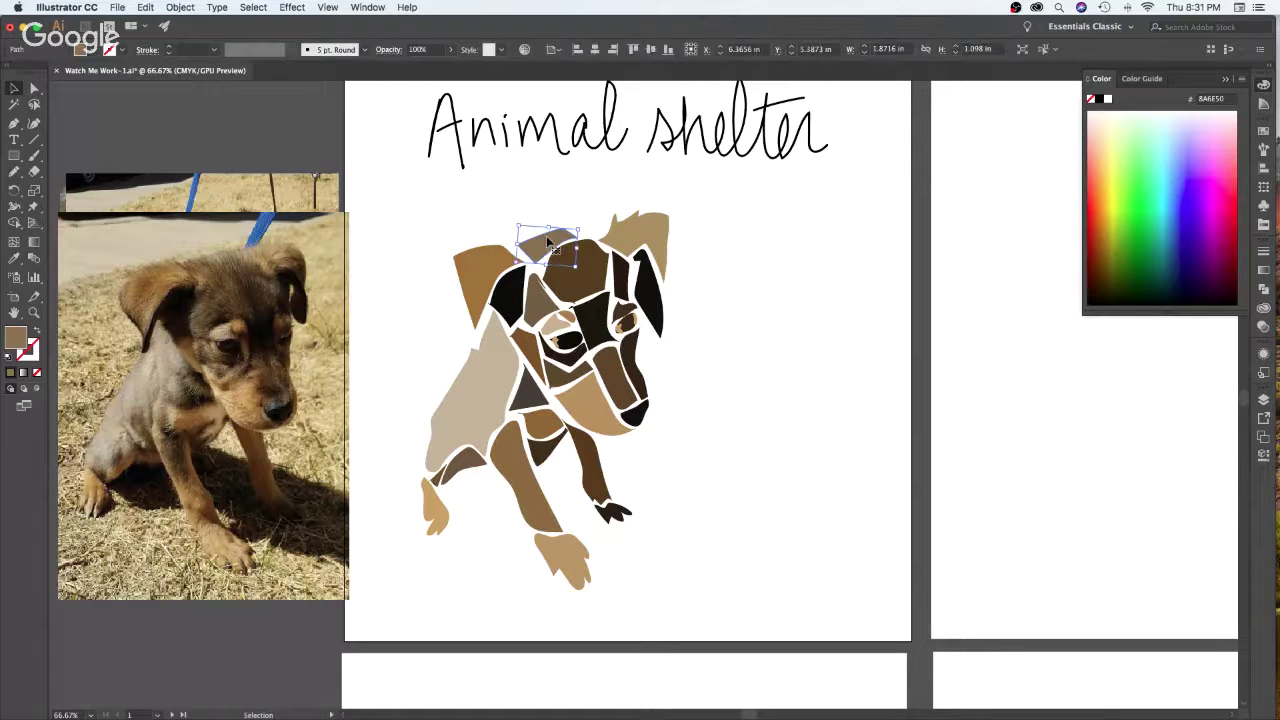
pyautogui.press('n')
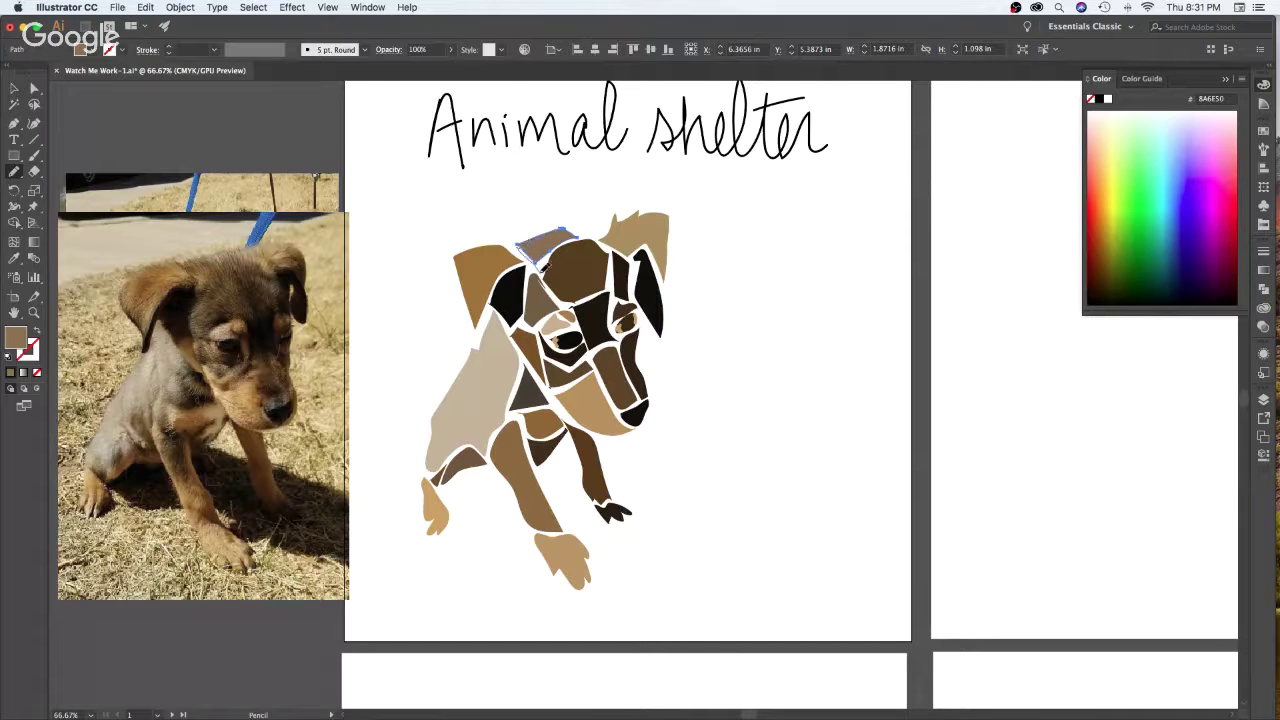
pyautogui.moveTo(548, 255); pyautogui.dragTo(554, 245)
pyautogui.moveTo(598, 232); pyautogui.dragTo(557, 226)
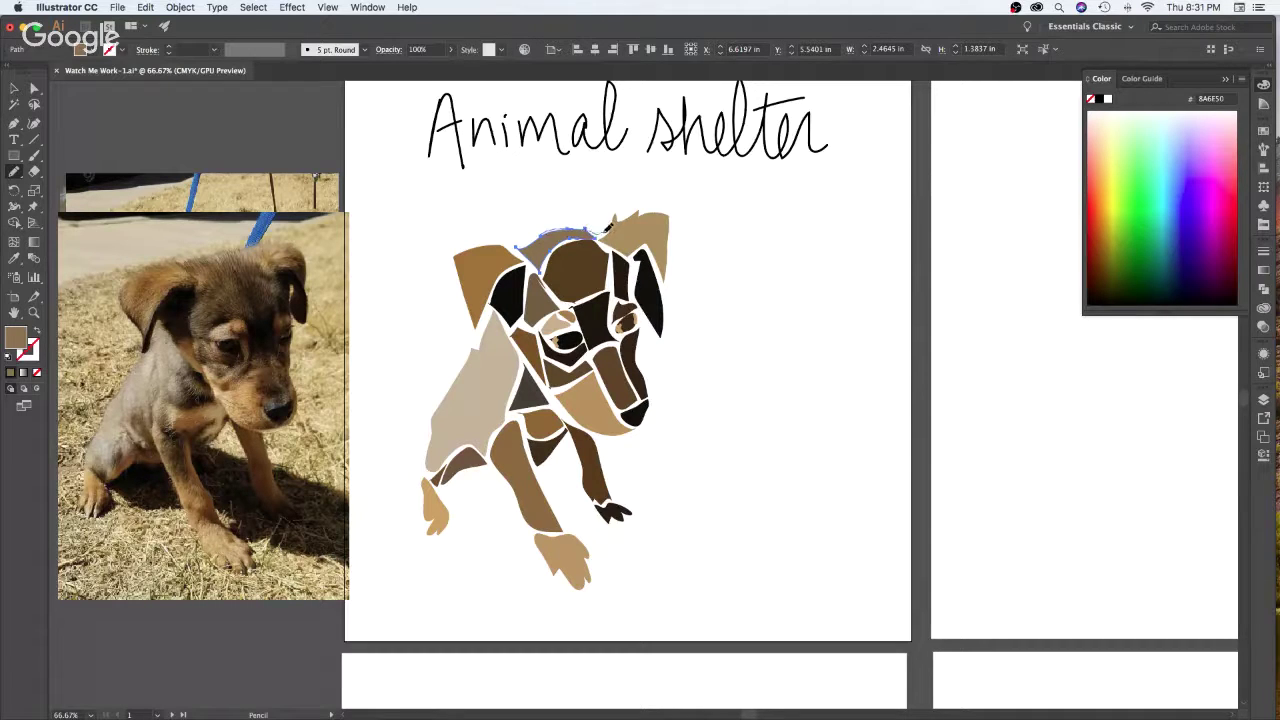
pyautogui.moveTo(575, 232); pyautogui.dragTo(604, 231)
pyautogui.press('v')
pyautogui.click(802, 314)
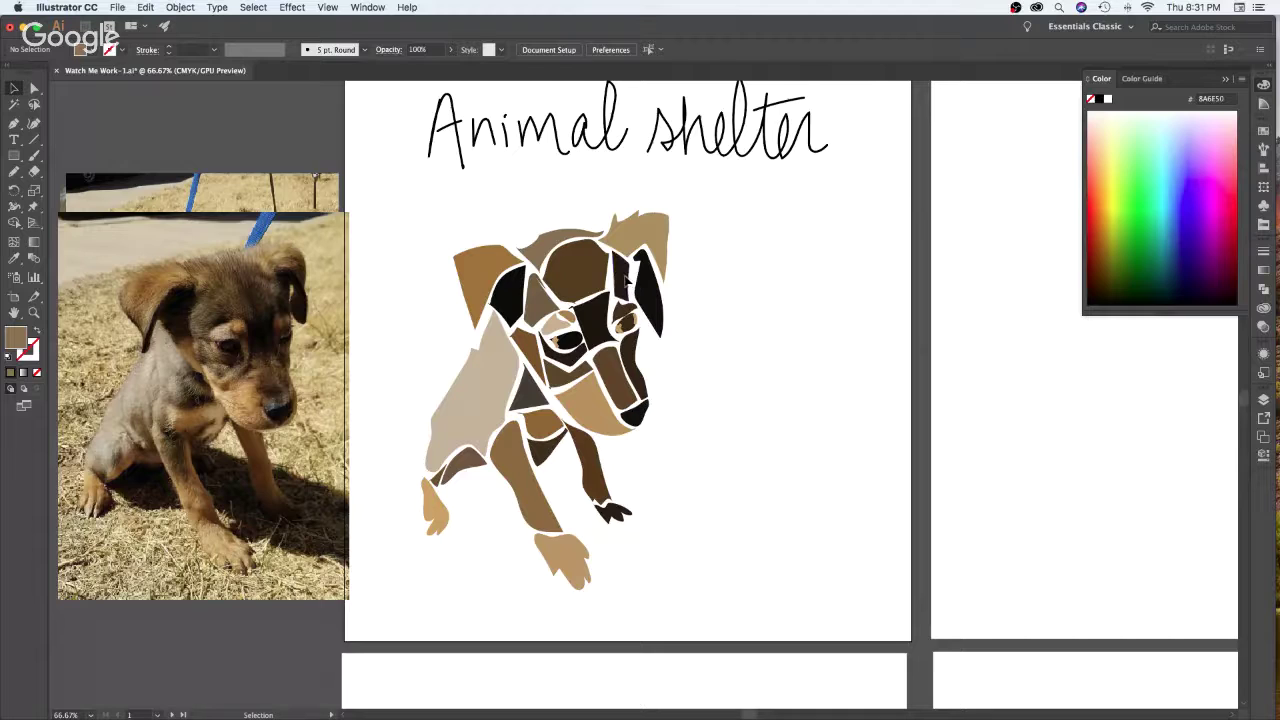
# Redraw the edges of the dark strip beside the far ear with the Pencil tool, widening it to fit against the forehead
pyautogui.click(624, 283)
pyautogui.press('n')
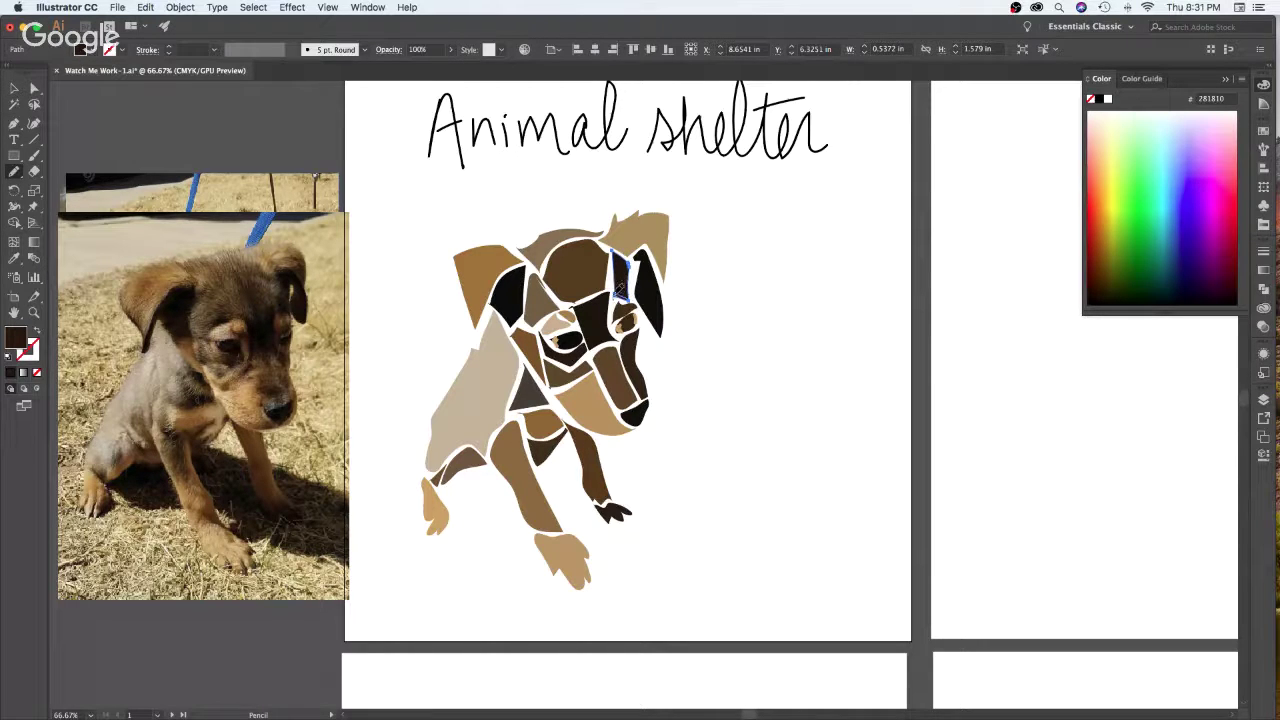
pyautogui.moveTo(608, 290)
pyautogui.mouseDown()
pyautogui.moveTo(617, 251)
pyautogui.moveTo(632, 280)
pyautogui.mouseUp()
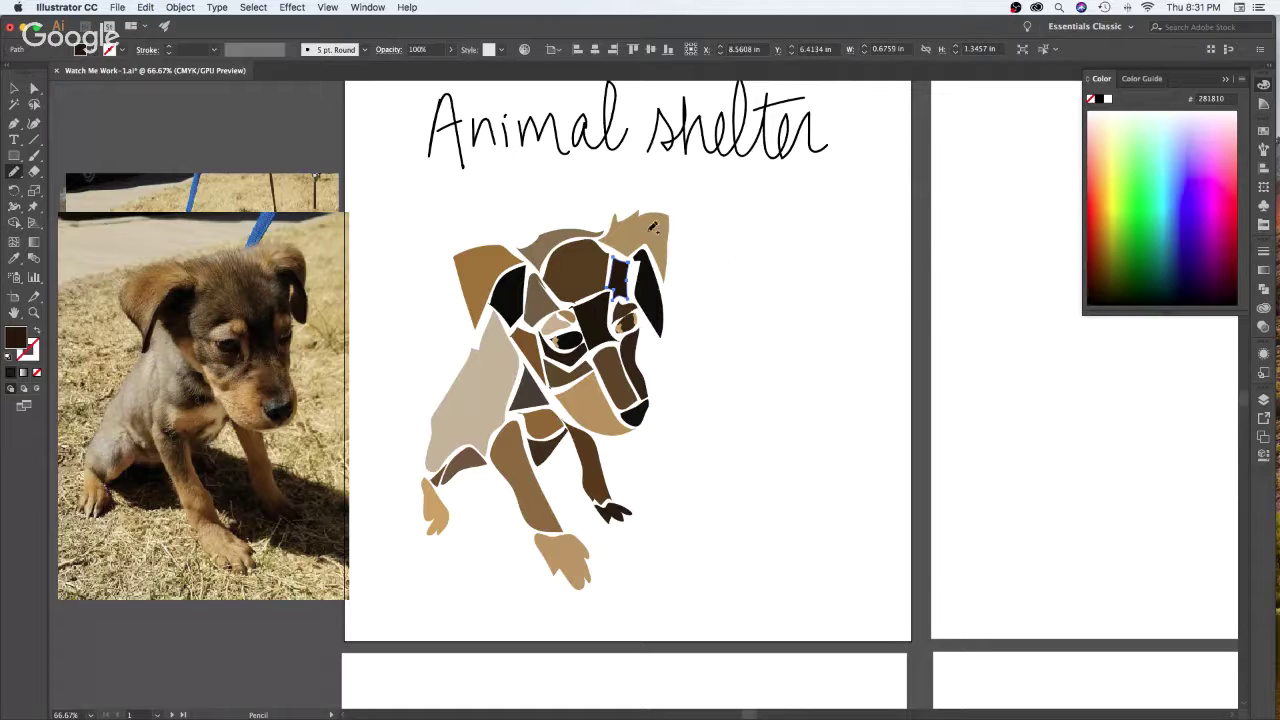
pyautogui.moveTo(631, 258); pyautogui.dragTo(635, 288)
pyautogui.moveTo(622, 255); pyautogui.dragTo(622, 254)
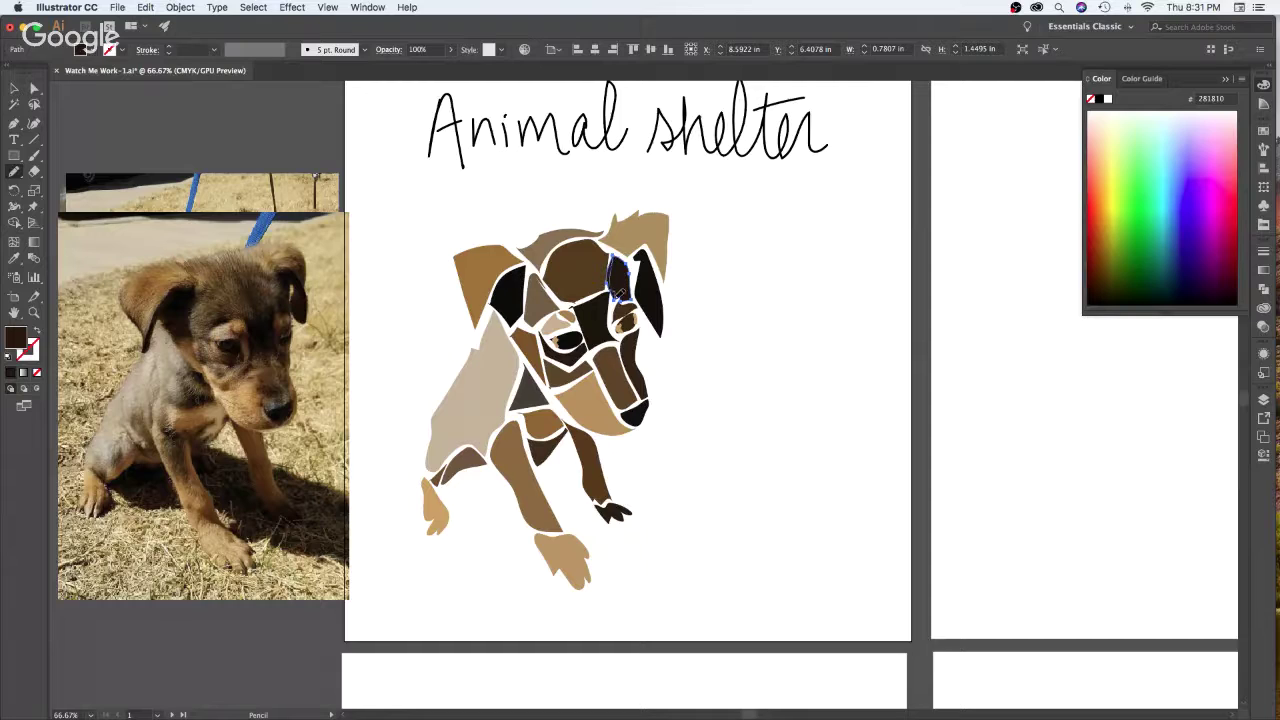
pyautogui.moveTo(621, 292)
pyautogui.mouseDown()
pyautogui.moveTo(612, 262)
pyautogui.moveTo(625, 290)
pyautogui.mouseUp()
pyautogui.press('v')
pyautogui.click(771, 266)
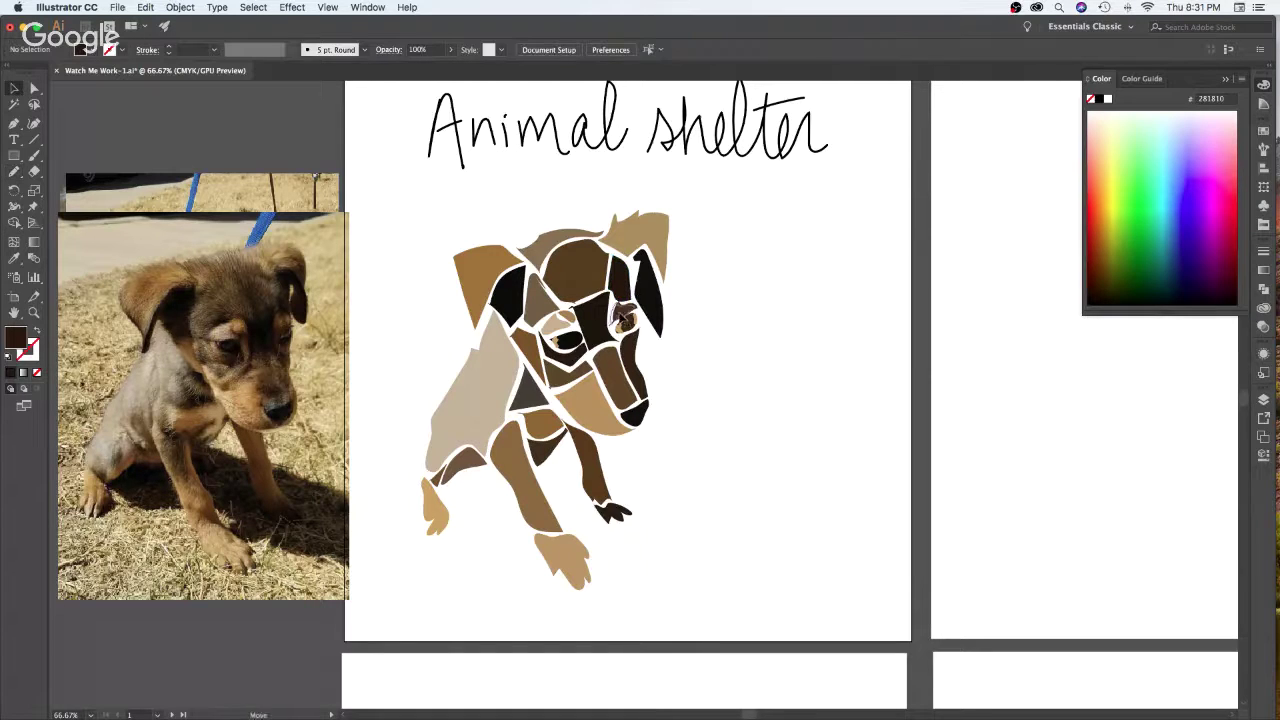
# Nudge the far eye's patches slightly up and inward to even out the gaps around that eye
pyautogui.moveTo(621, 318); pyautogui.dragTo(619, 315)
pyautogui.click(695, 318)
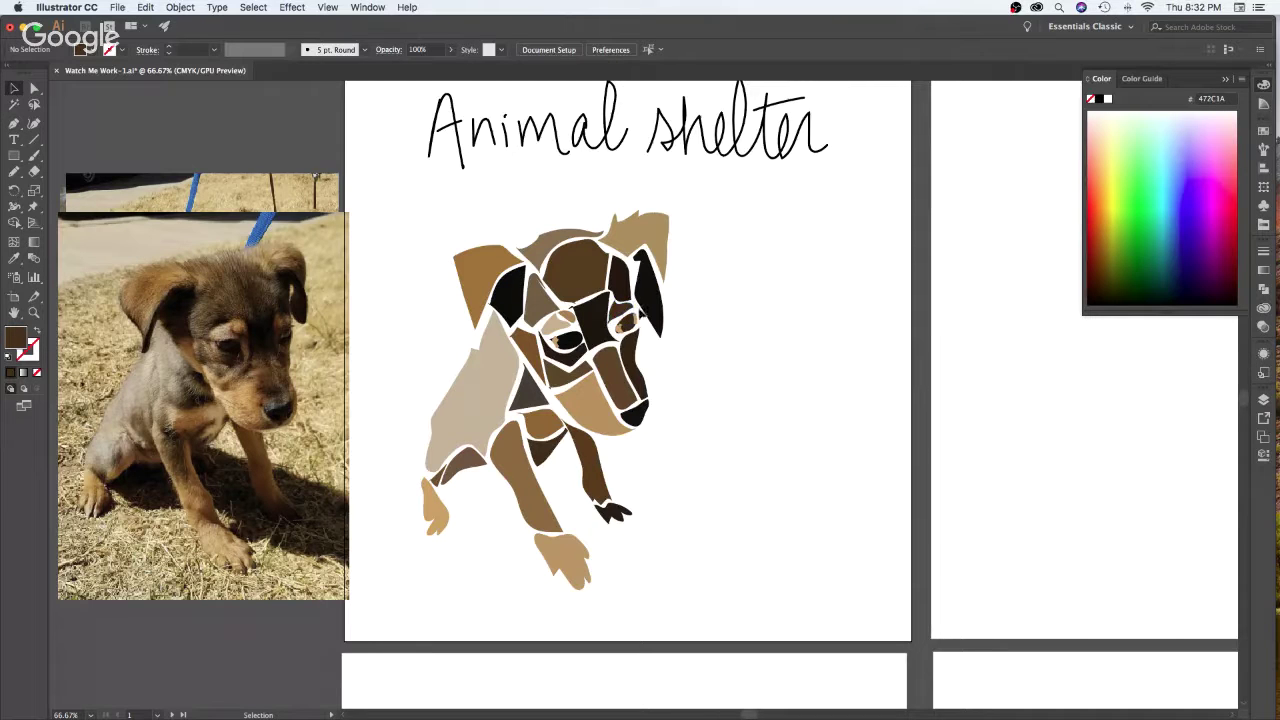
pyautogui.click(622, 326)
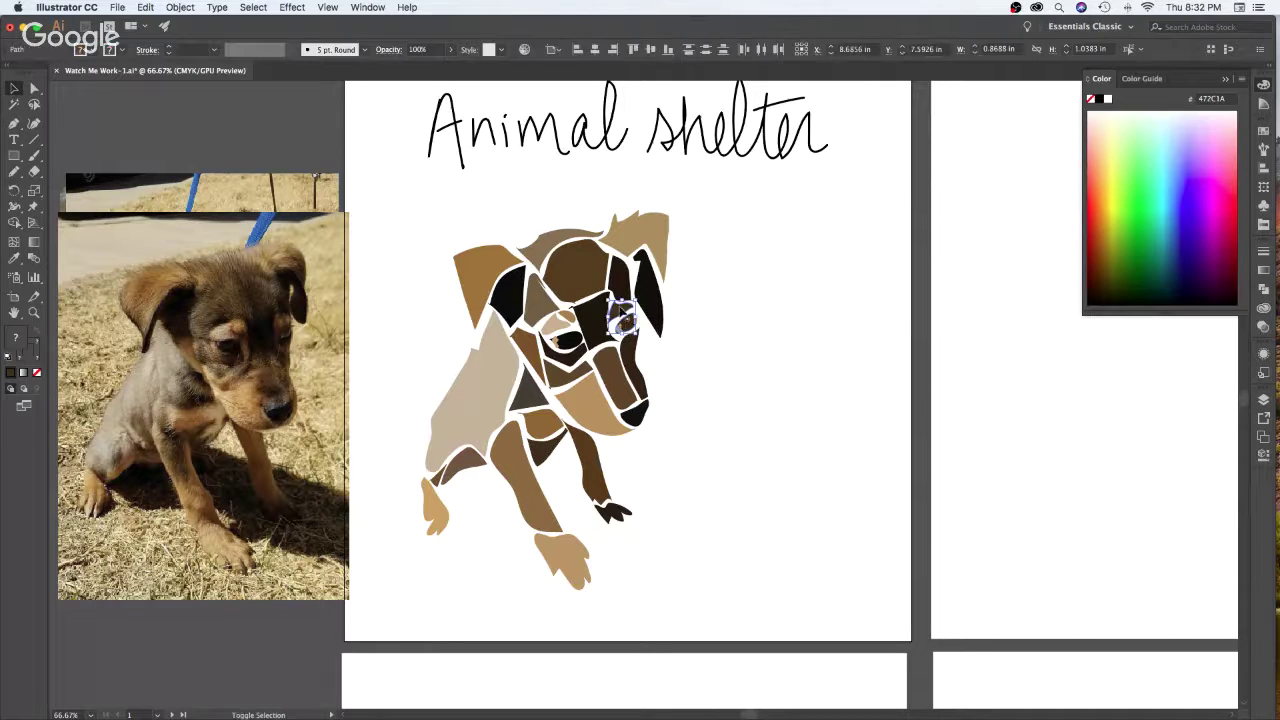
pyautogui.moveTo(628, 330); pyautogui.dragTo(624, 320)
pyautogui.click(726, 312)
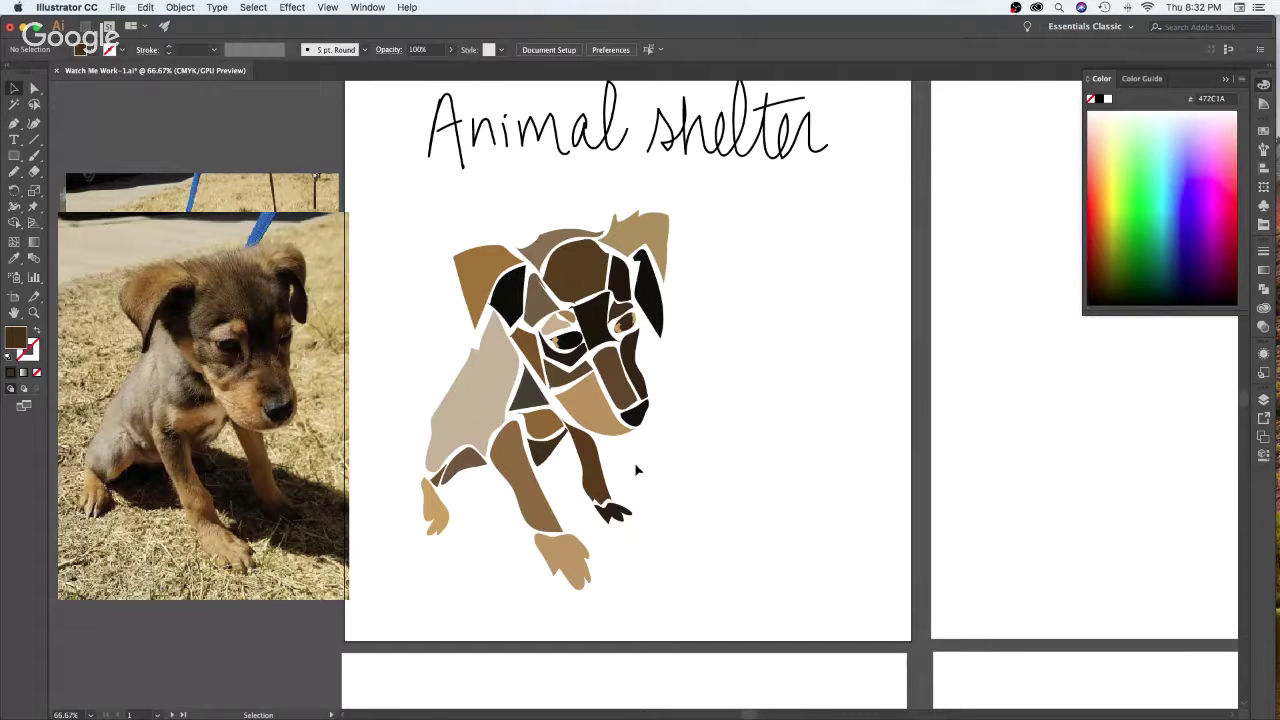
# Scale the puppy's body and leg patches to about 6.64 by 8.76 in and reposition them beneath the head
pyautogui.moveTo(614, 462); pyautogui.dragTo(420, 595)
pyautogui.moveTo(590, 466); pyautogui.dragTo(639, 446)
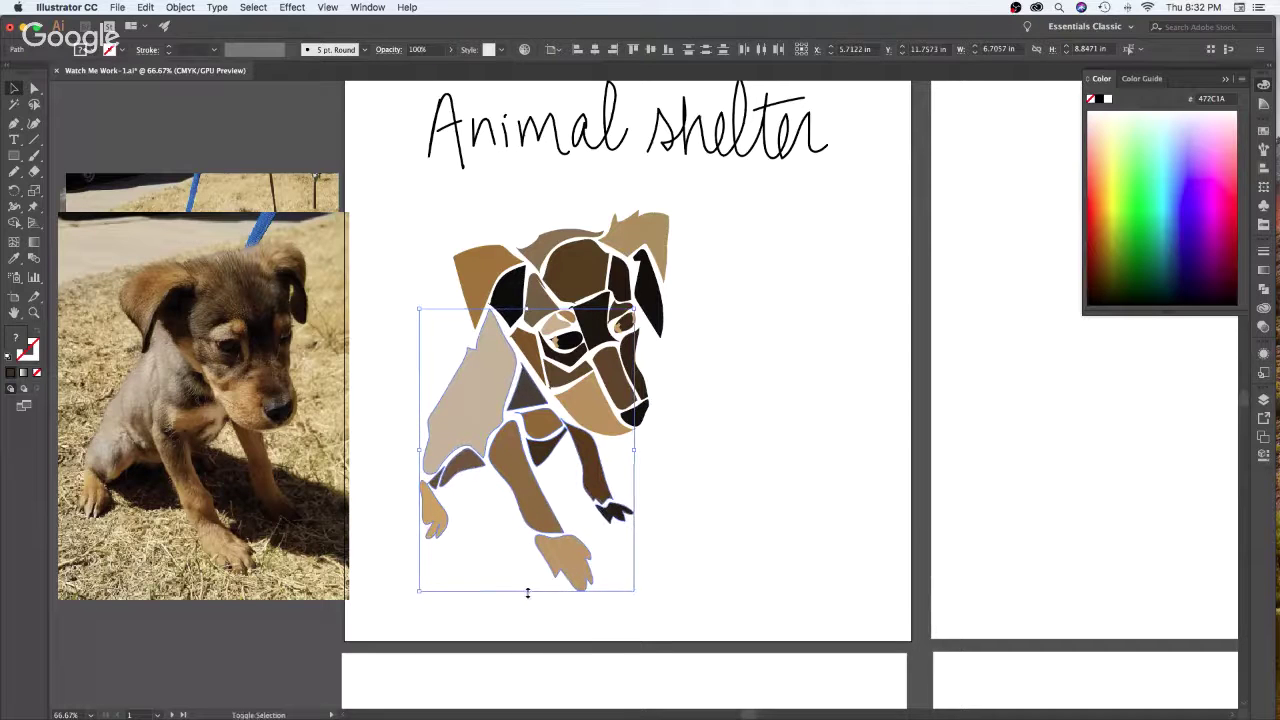
pyautogui.moveTo(526, 591); pyautogui.dragTo(526, 587)
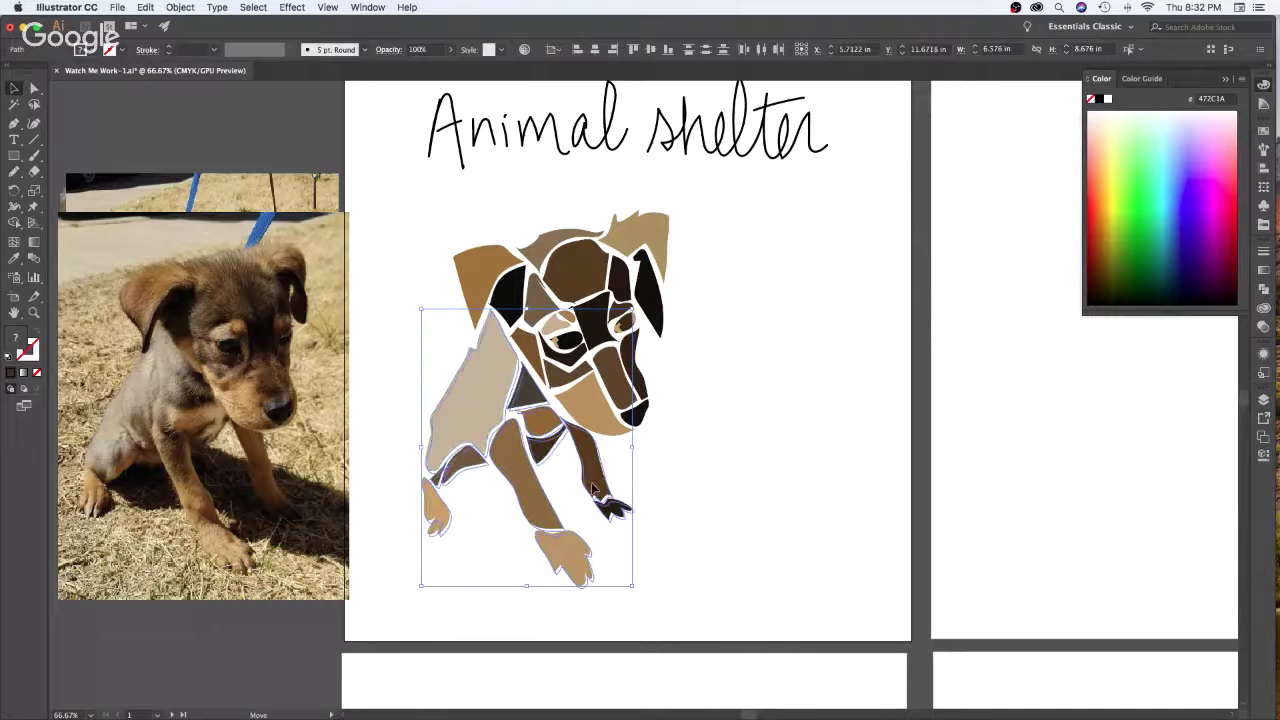
pyautogui.moveTo(592, 488); pyautogui.dragTo(600, 493)
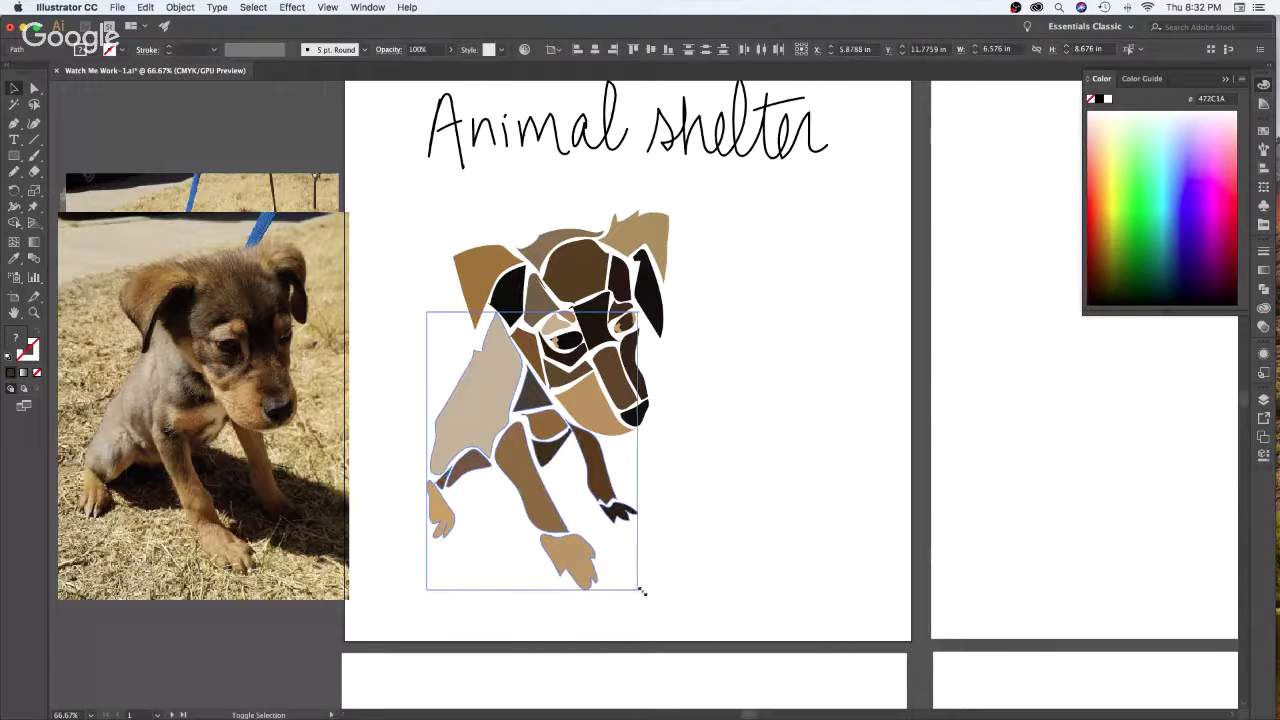
pyautogui.moveTo(642, 591); pyautogui.dragTo(646, 595)
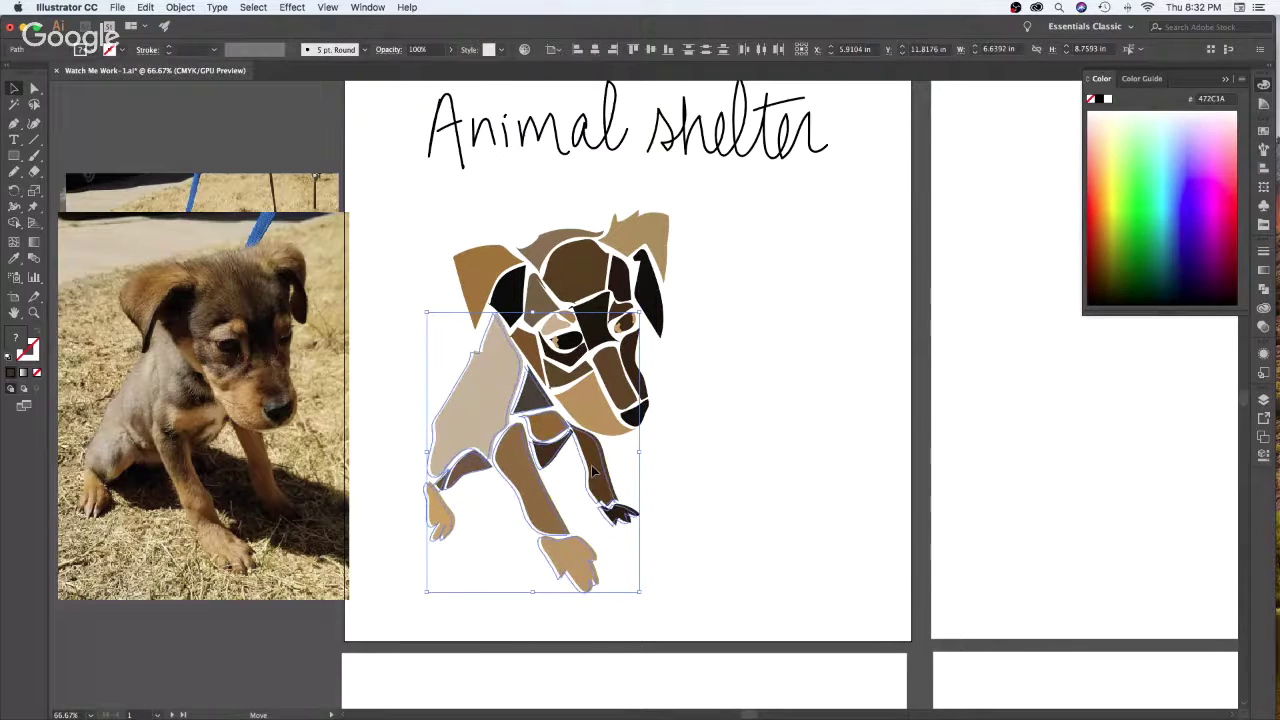
pyautogui.click(767, 474)
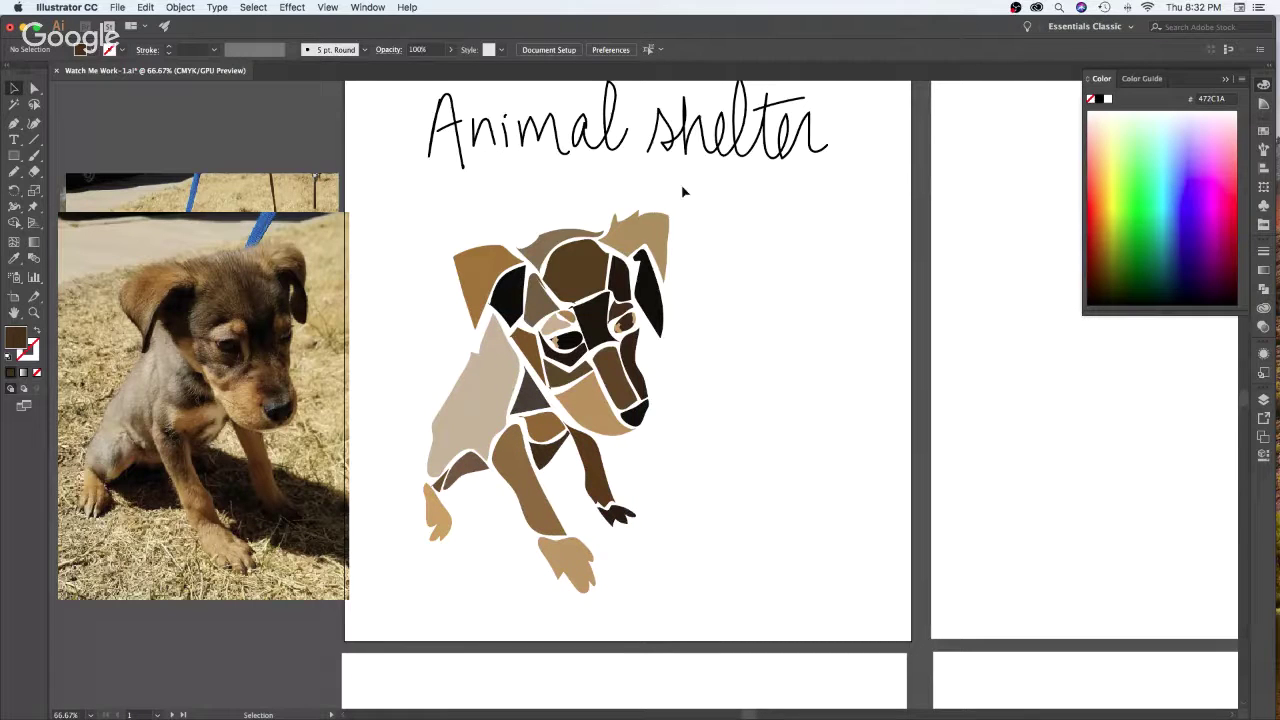
# Paint a large freehand oval around the whole puppy with the Paintbrush tool
pyautogui.press('b')
pyautogui.moveTo(604, 157)
pyautogui.mouseDown()
pyautogui.moveTo(691, 213)
pyautogui.moveTo(729, 290)
pyautogui.moveTo(743, 474)
pyautogui.moveTo(673, 607)
pyautogui.moveTo(601, 647)
pyautogui.moveTo(503, 654)
pyautogui.moveTo(327, 490)
pyautogui.moveTo(333, 318)
pyautogui.moveTo(368, 254)
pyautogui.moveTo(464, 172)
pyautogui.moveTo(620, 155)
pyautogui.mouseUp()
pyautogui.press('v')
# Scale the oval and the puppy down together so both fit on the artboard below the lettering
pyautogui.moveTo(764, 209); pyautogui.dragTo(414, 651)
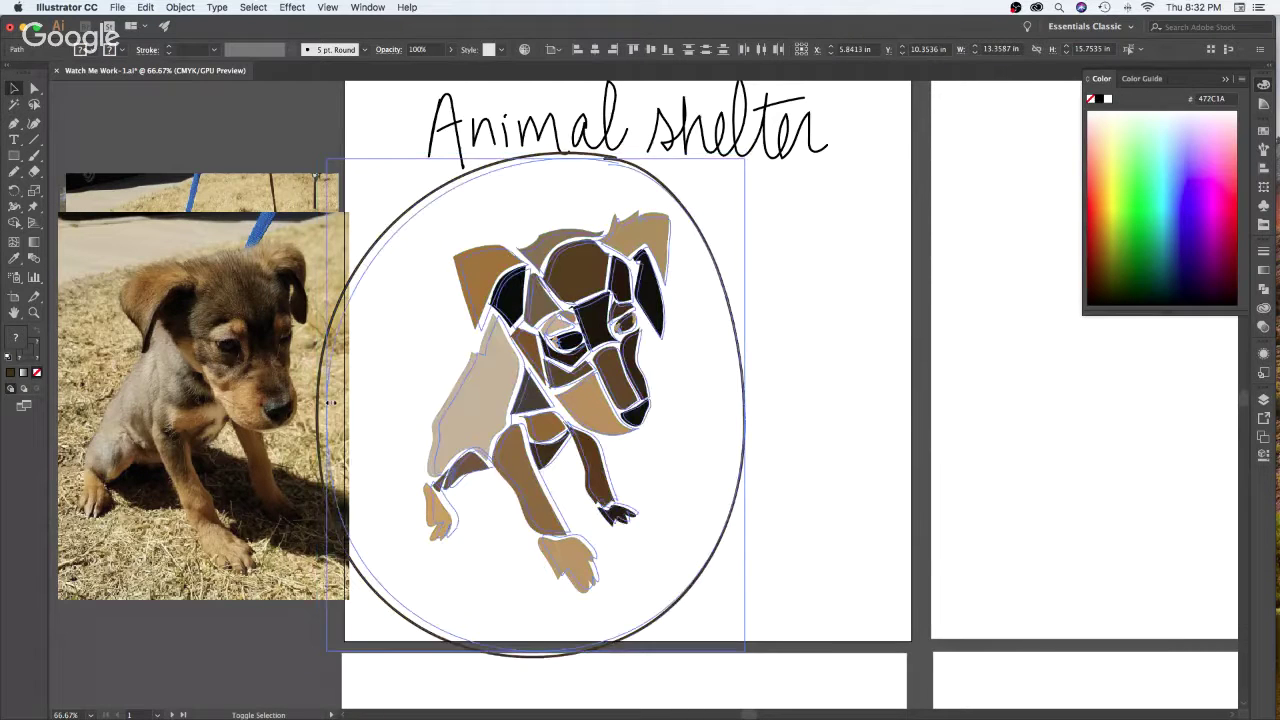
pyautogui.moveTo(329, 402); pyautogui.dragTo(388, 404)
pyautogui.keyDown('shift'); pyautogui.click(744, 406); pyautogui.keyUp('shift')
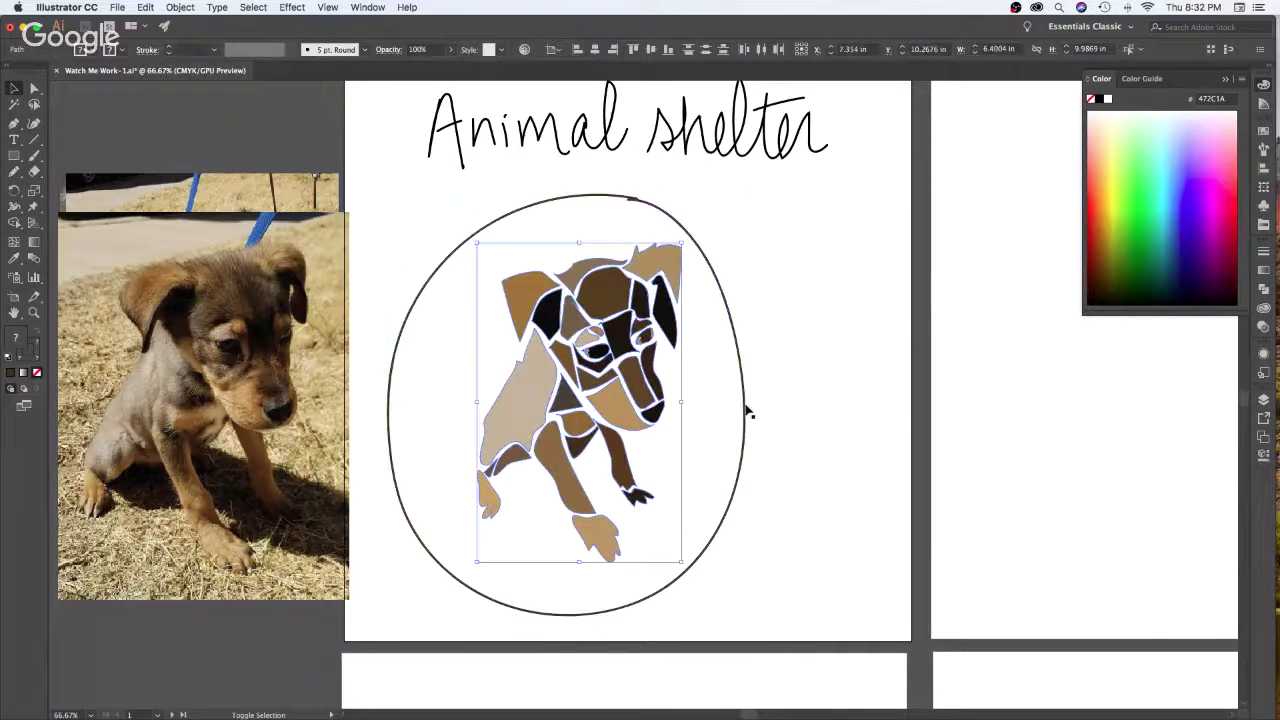
pyautogui.keyDown('shift'); pyautogui.click(745, 400); pyautogui.keyUp('shift')
pyautogui.moveTo(746, 405); pyautogui.dragTo(741, 366)
pyautogui.click(817, 374)
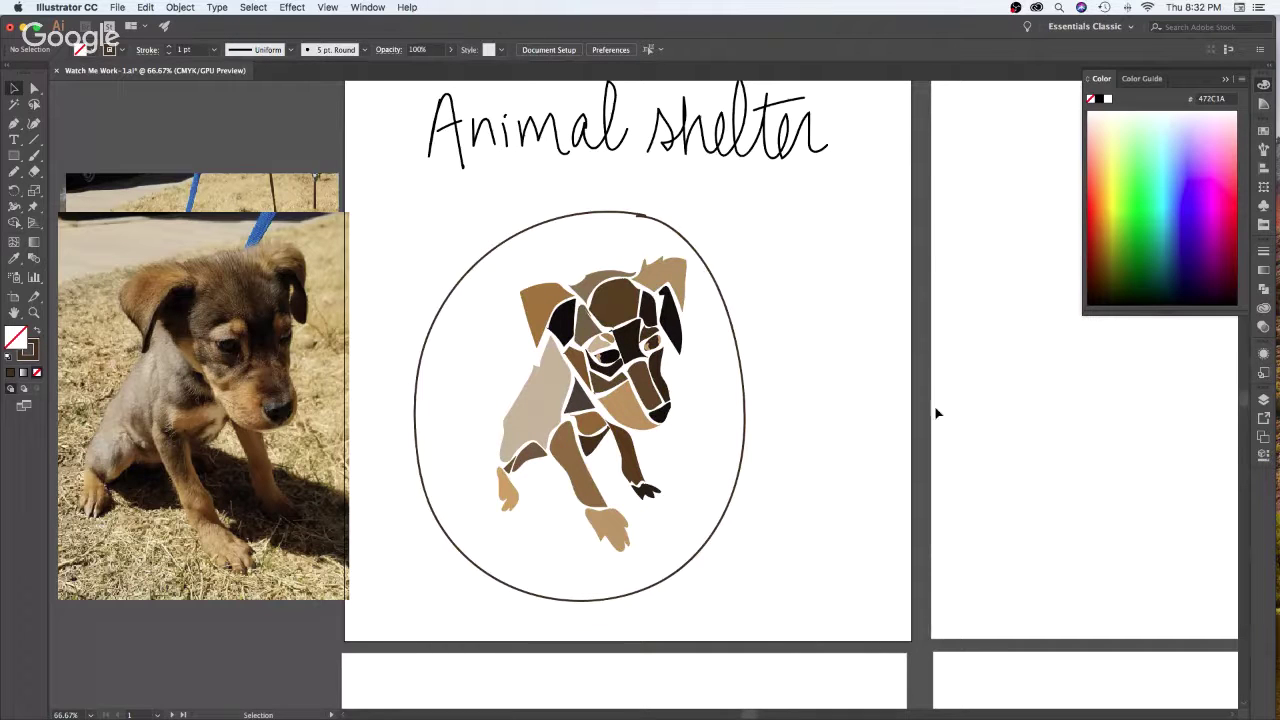
# Paint six roughly horizontal bar outlines across the oval with the Paintbrush tool, spaced from above the puppy's head to below its paws
pyautogui.press('b')
pyautogui.moveTo(386, 273)
pyautogui.mouseDown()
pyautogui.moveTo(383, 300)
pyautogui.moveTo(740, 290)
pyautogui.moveTo(804, 256)
pyautogui.moveTo(377, 270)
pyautogui.mouseUp()
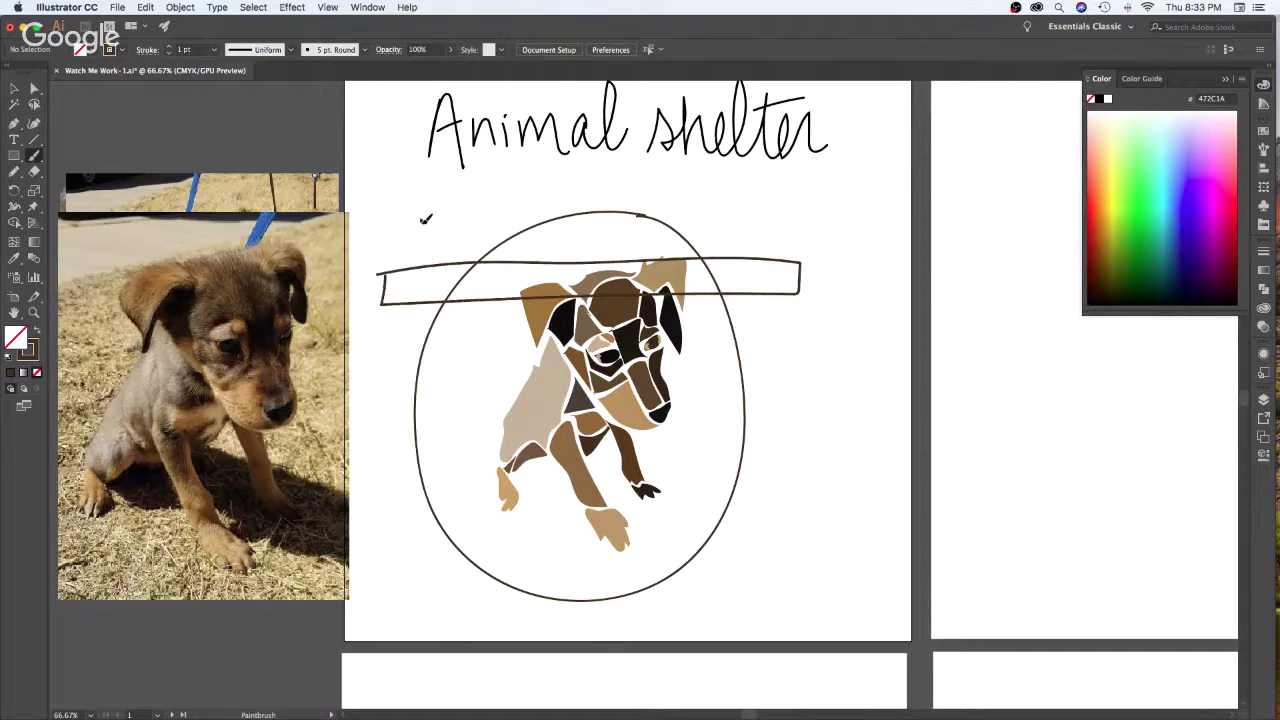
pyautogui.moveTo(421, 220)
pyautogui.mouseDown()
pyautogui.moveTo(446, 239)
pyautogui.moveTo(752, 236)
pyautogui.moveTo(784, 220)
pyautogui.moveTo(787, 194)
pyautogui.moveTo(421, 212)
pyautogui.mouseUp()
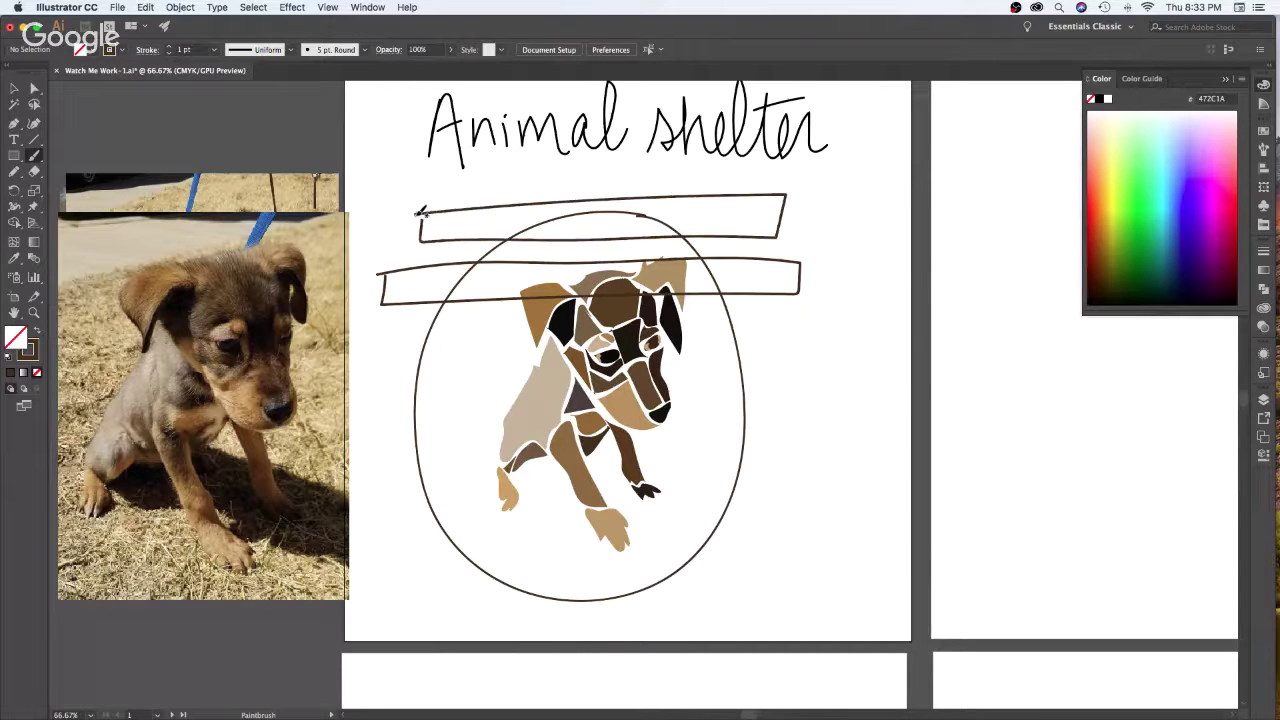
pyautogui.moveTo(371, 338); pyautogui.dragTo(374, 364)
pyautogui.moveTo(445, 376)
pyautogui.mouseDown()
pyautogui.moveTo(808, 360)
pyautogui.moveTo(810, 316)
pyautogui.moveTo(760, 305)
pyautogui.moveTo(370, 322)
pyautogui.mouseUp()
pyautogui.moveTo(363, 394)
pyautogui.mouseDown()
pyautogui.moveTo(802, 386)
pyautogui.moveTo(816, 444)
pyautogui.moveTo(400, 465)
pyautogui.moveTo(366, 437)
pyautogui.moveTo(364, 396)
pyautogui.mouseUp()
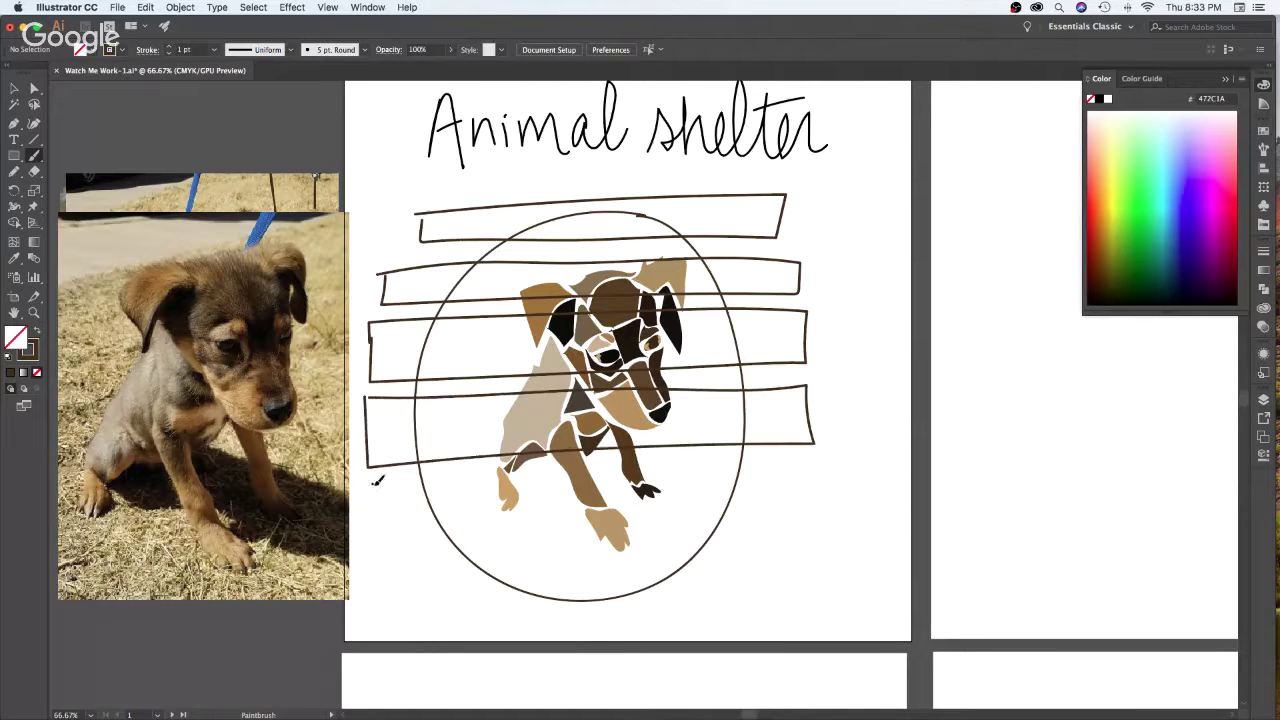
pyautogui.moveTo(372, 482)
pyautogui.mouseDown()
pyautogui.moveTo(813, 466)
pyautogui.moveTo(809, 512)
pyautogui.moveTo(380, 538)
pyautogui.moveTo(375, 484)
pyautogui.mouseUp()
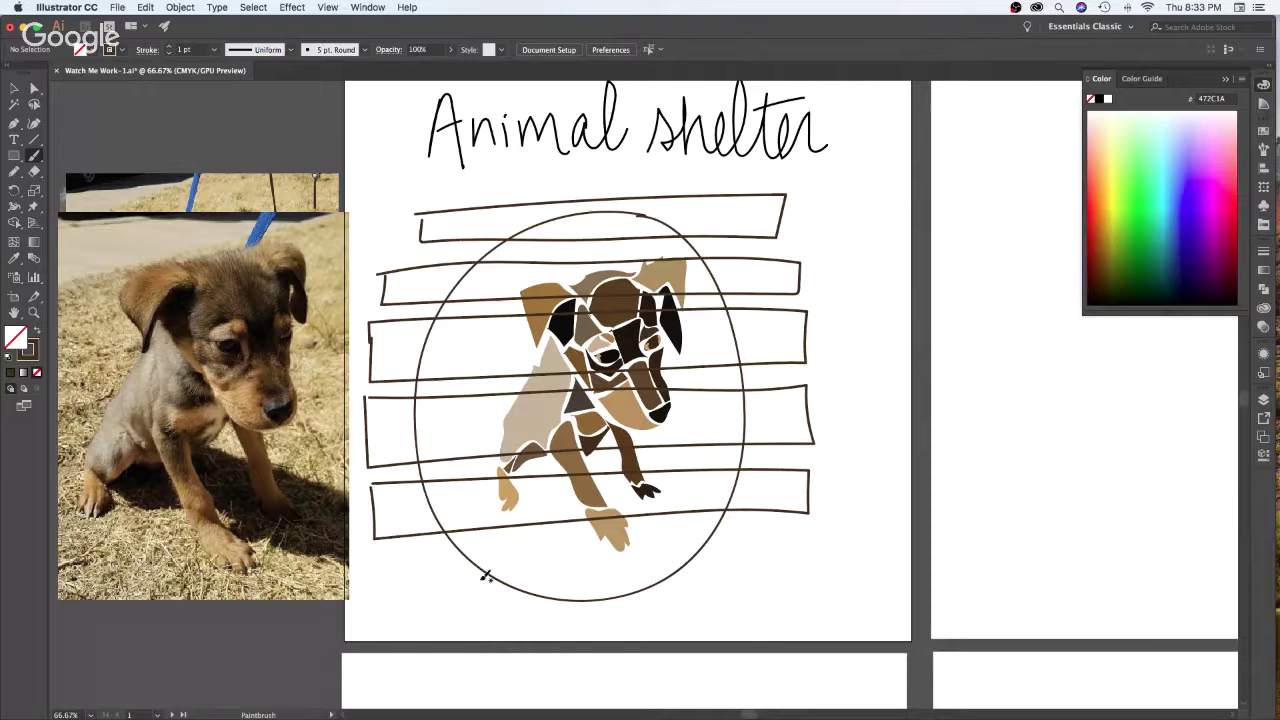
pyautogui.moveTo(438, 550)
pyautogui.mouseDown()
pyautogui.moveTo(768, 540)
pyautogui.moveTo(771, 552)
pyautogui.moveTo(685, 586)
pyautogui.moveTo(440, 600)
pyautogui.moveTo(433, 553)
pyautogui.mouseUp()
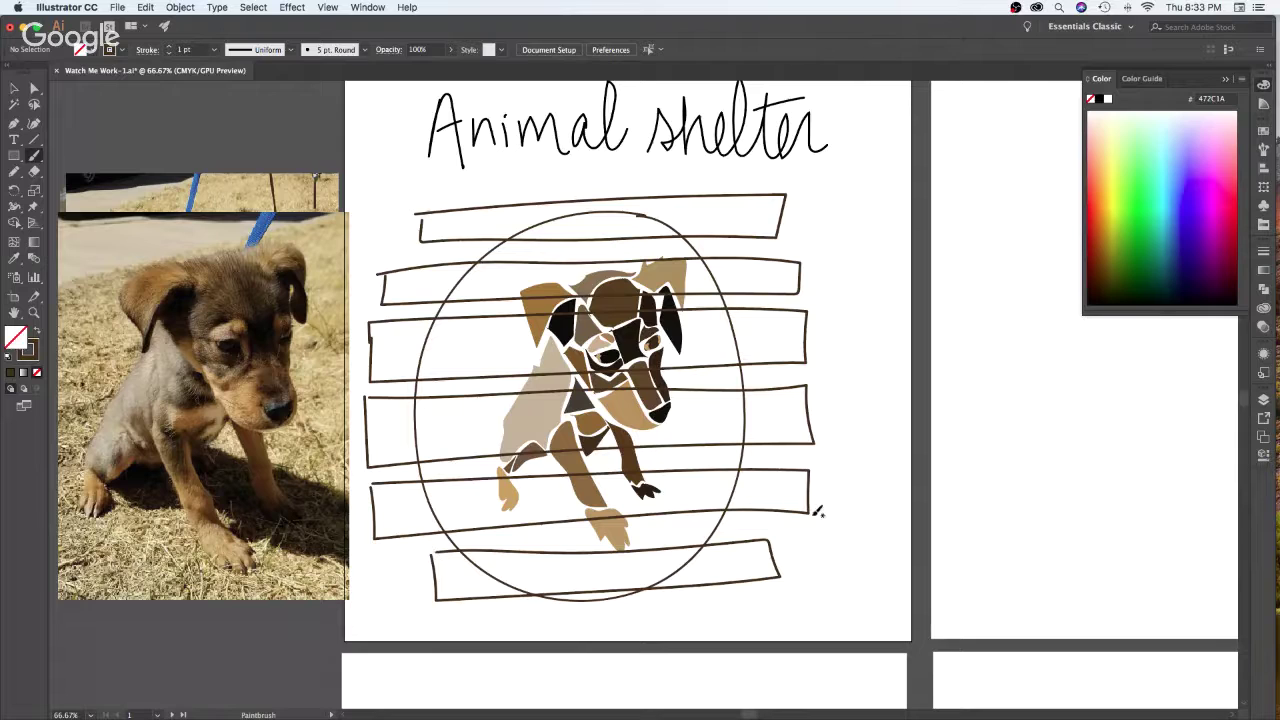
# Turn the six bar outlines into solid dark gray 525252 fills without strokes and send them behind the puppy
pyautogui.press('v')
pyautogui.moveTo(814, 208); pyautogui.dragTo(757, 574)
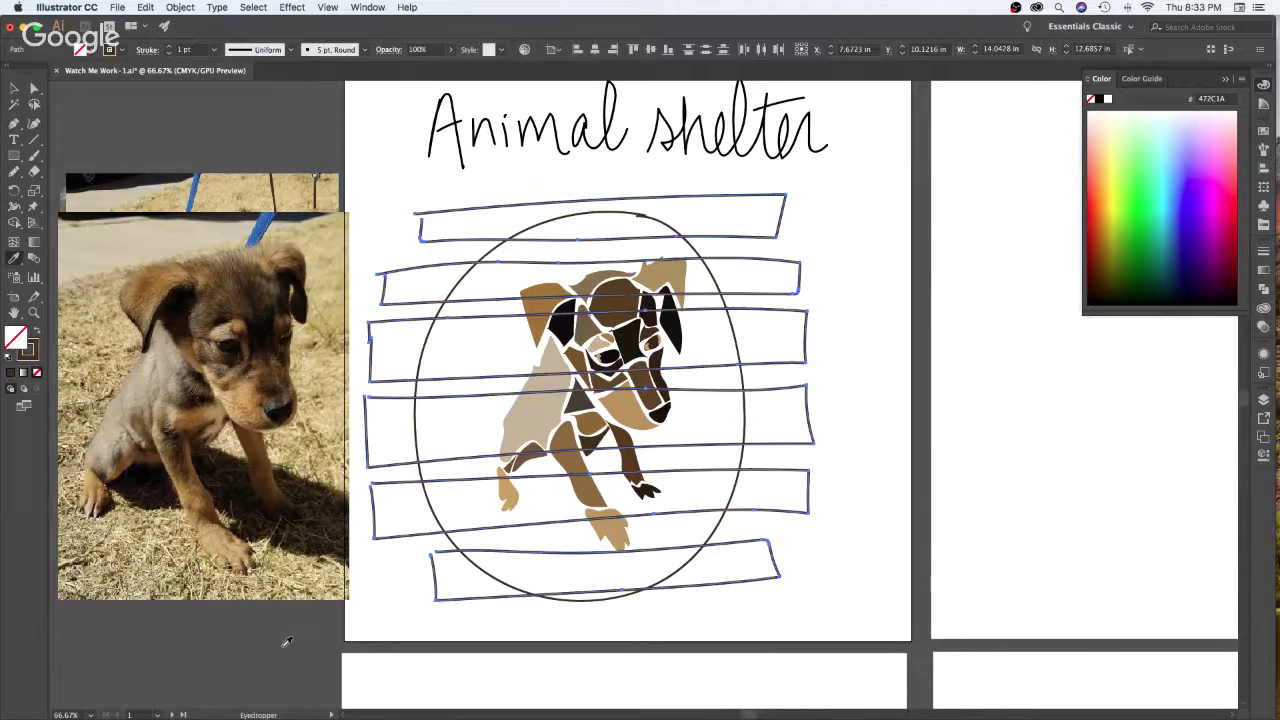
pyautogui.hotkey('shift', 'x')
pyautogui.hotkey('ctrl', 'shift', '[')
pyautogui.press('i')
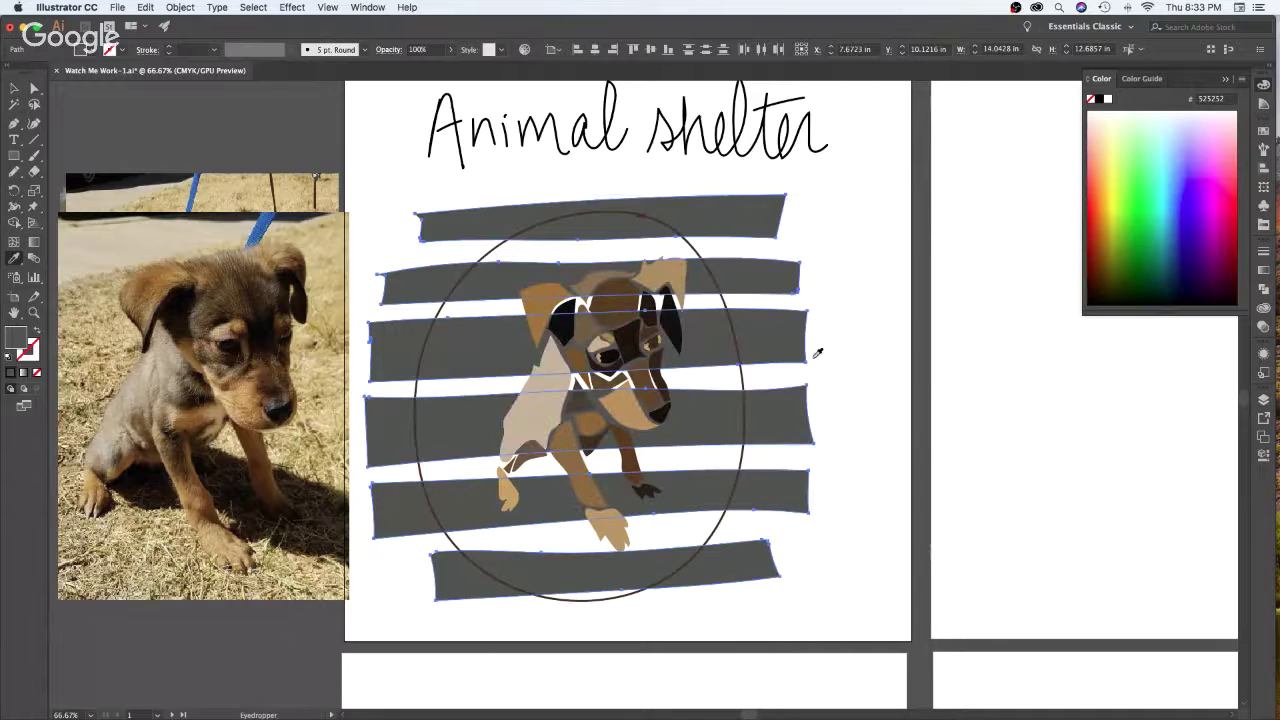
pyautogui.press('v')
pyautogui.click(896, 385)
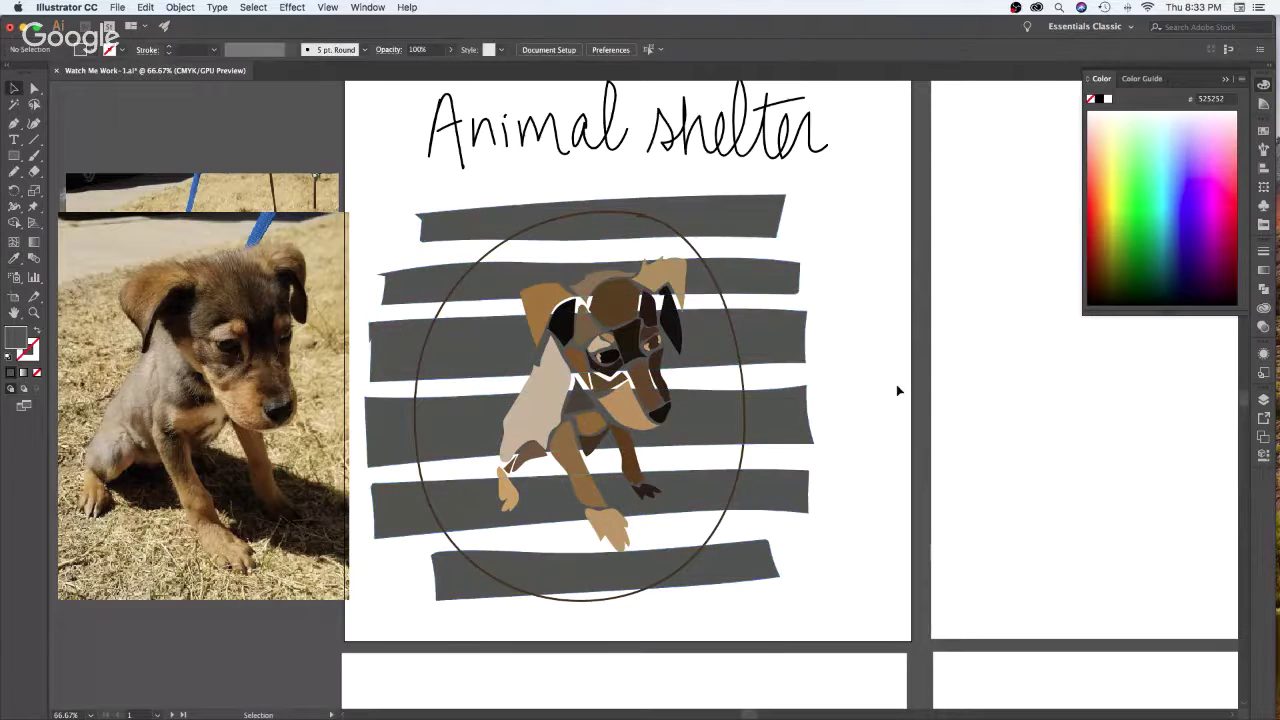
# Stretch the second, fifth and bottom stripes upward to narrow the gaps, making the fifth about 2.43 in and the bottom about 2.16 in high
pyautogui.click(800, 413)
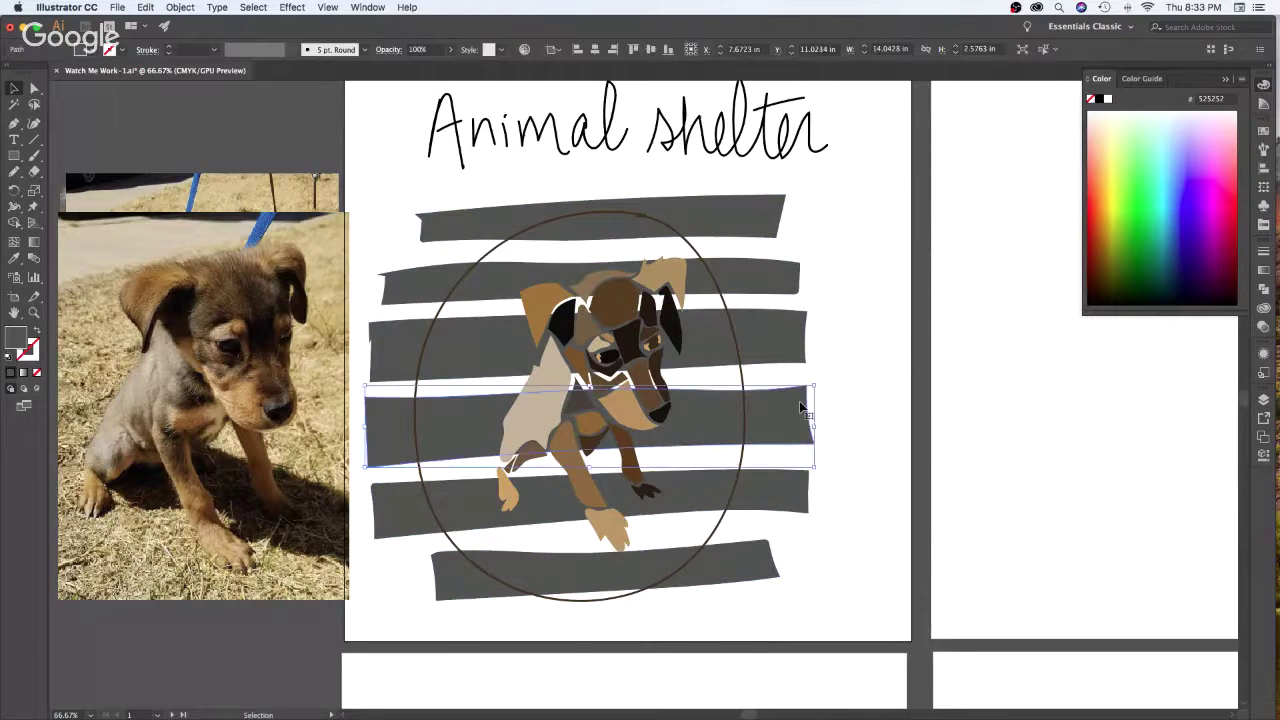
pyautogui.click(782, 275)
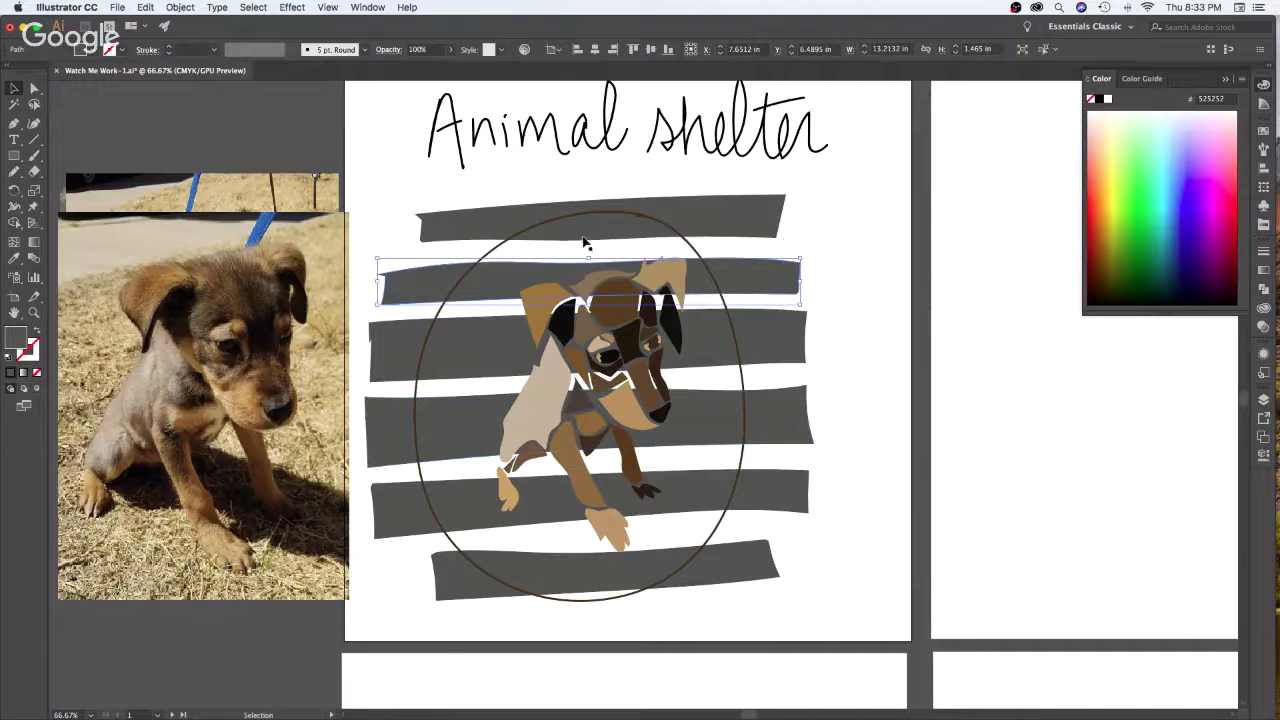
pyautogui.moveTo(588, 256); pyautogui.dragTo(588, 246)
pyautogui.click(885, 260)
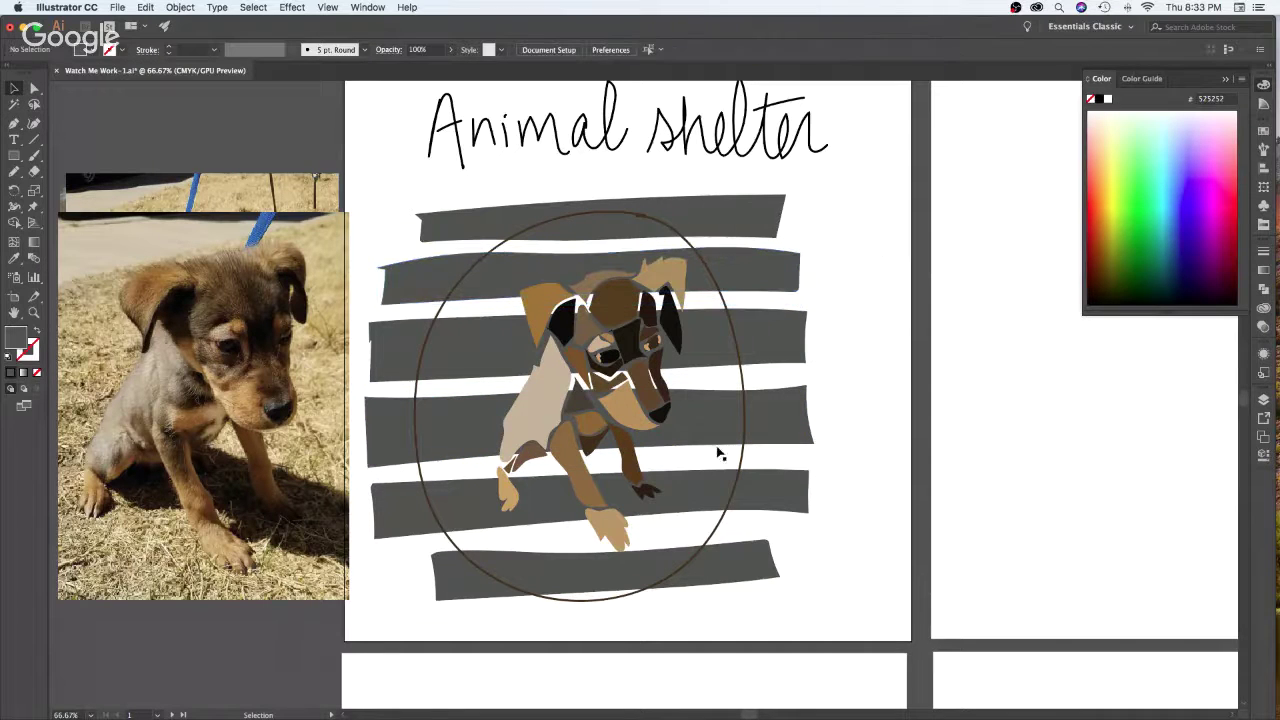
pyautogui.click(771, 484)
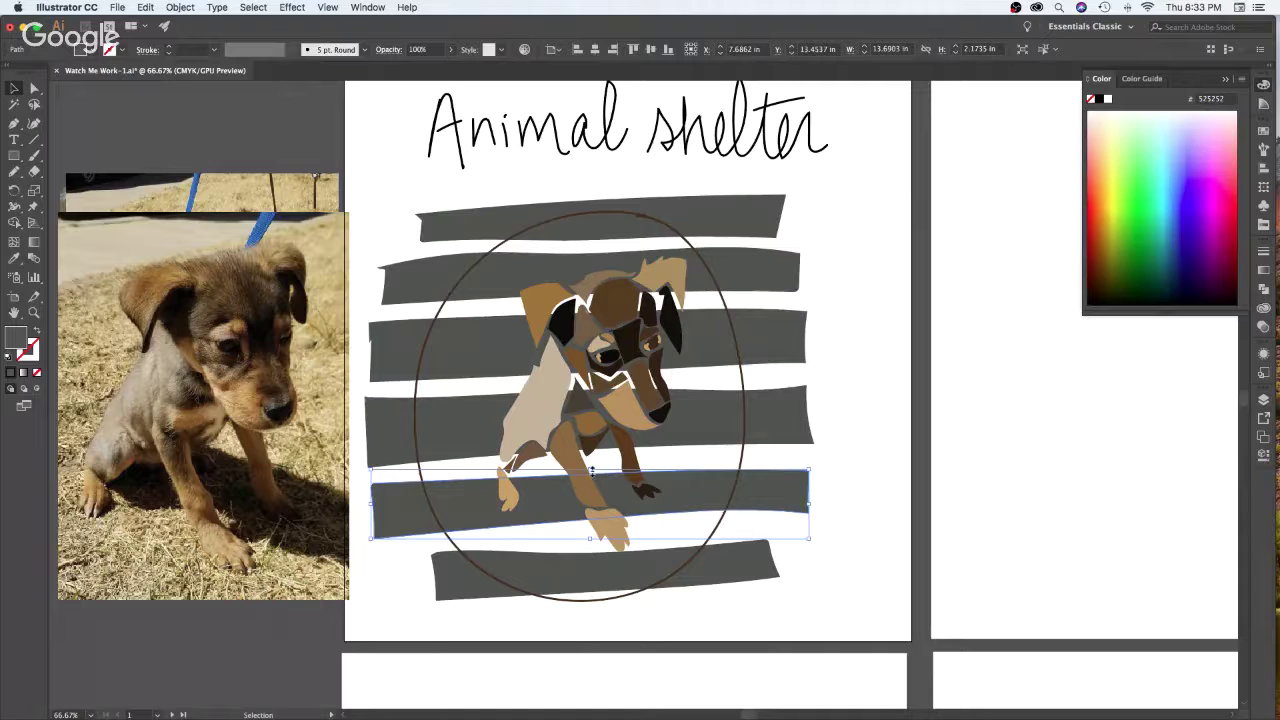
pyautogui.moveTo(590, 470); pyautogui.dragTo(590, 461)
pyautogui.click(908, 500)
pyautogui.click(765, 558)
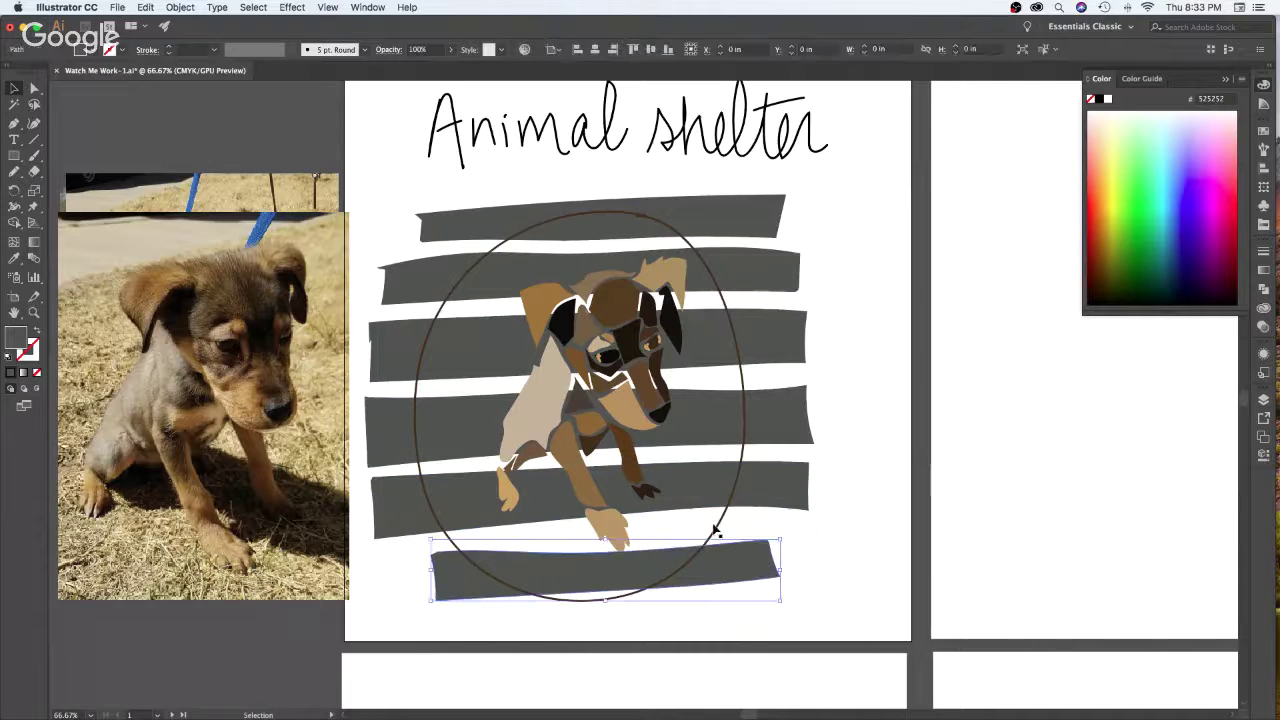
pyautogui.moveTo(605, 541); pyautogui.dragTo(605, 535)
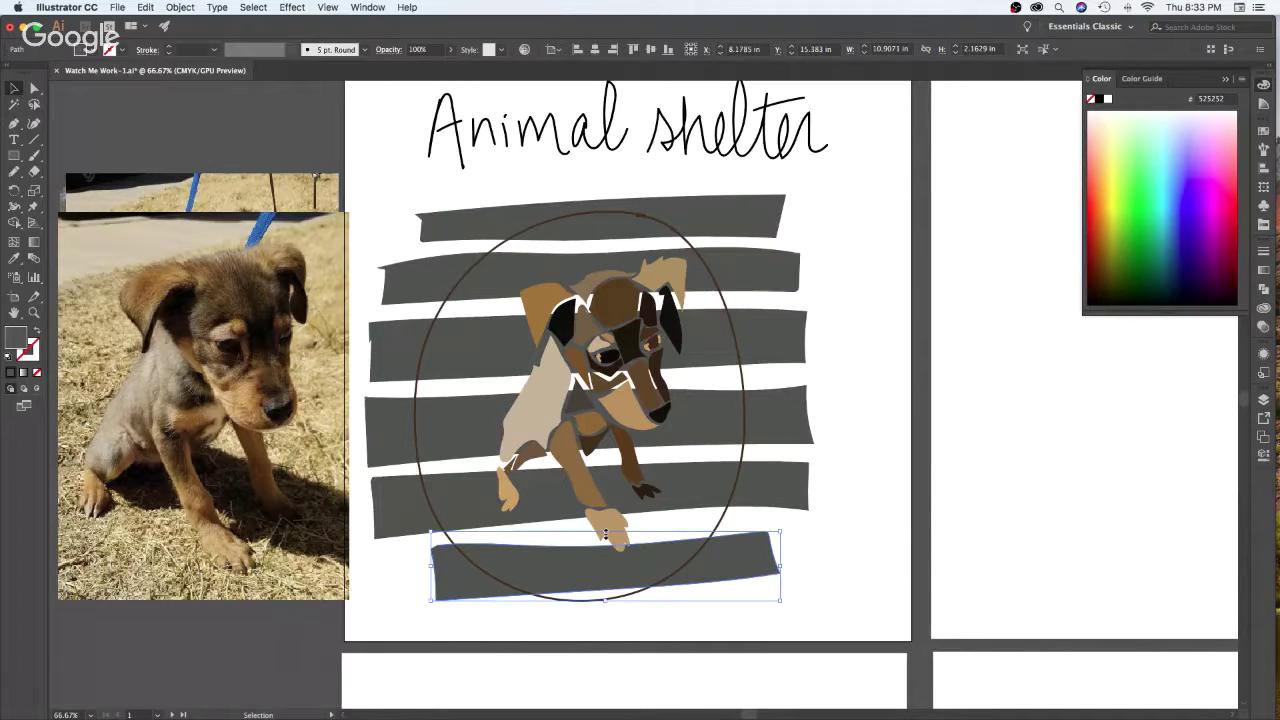
# Shift the stripes below the top one down in progressively larger groups to even out the gaps between them
pyautogui.click(788, 468)
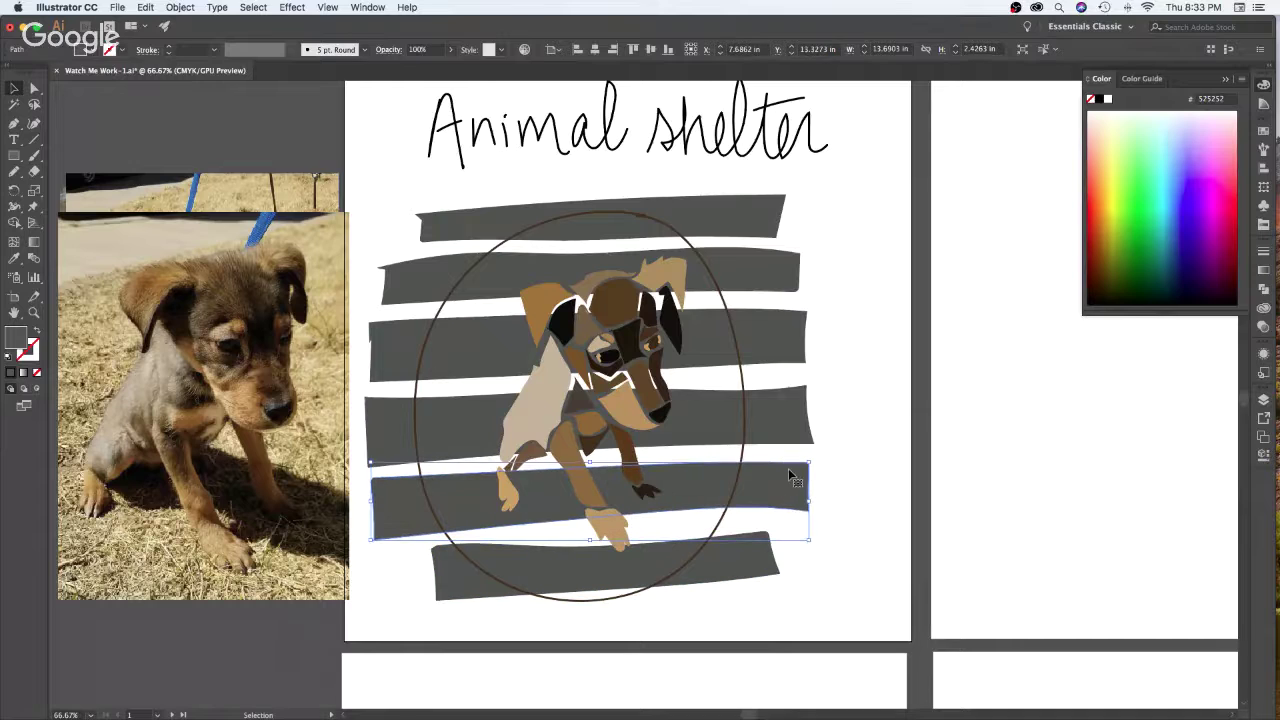
pyautogui.moveTo(857, 402); pyautogui.dragTo(773, 585)
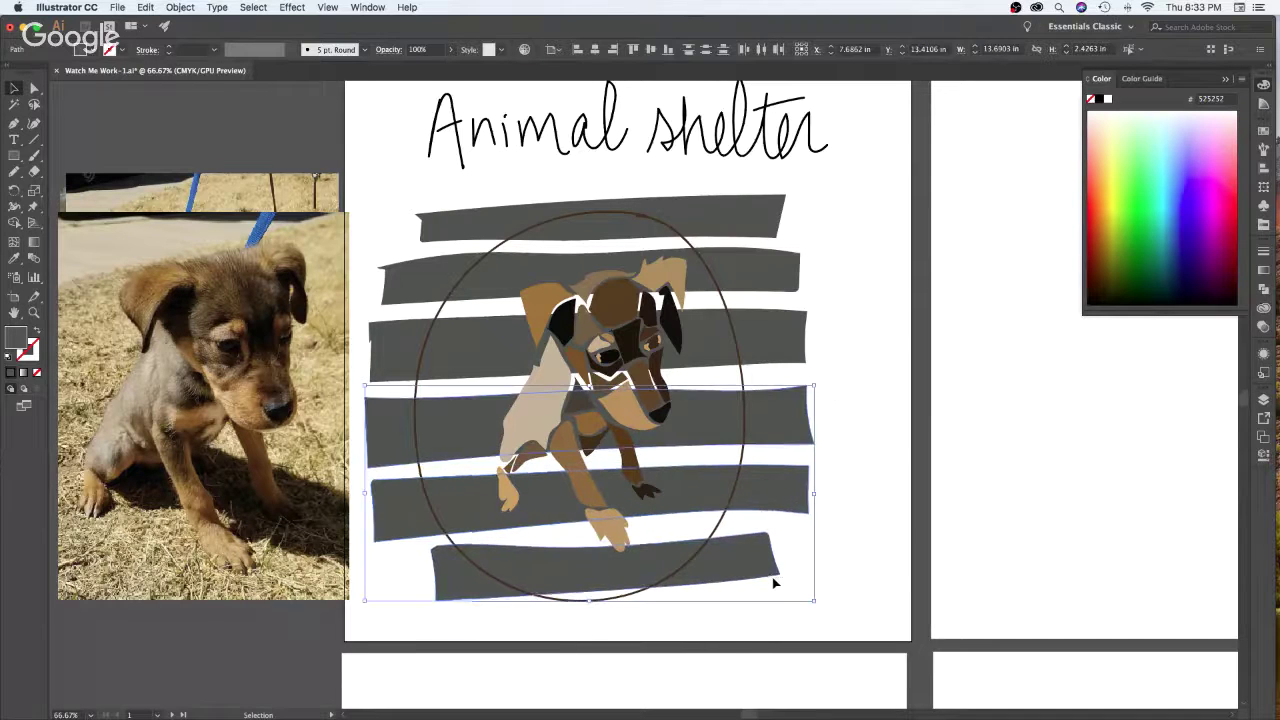
pyautogui.moveTo(831, 316); pyautogui.dragTo(762, 580)
pyautogui.moveTo(832, 270); pyautogui.dragTo(772, 532)
pyautogui.press('Down')
pyautogui.press('Down')
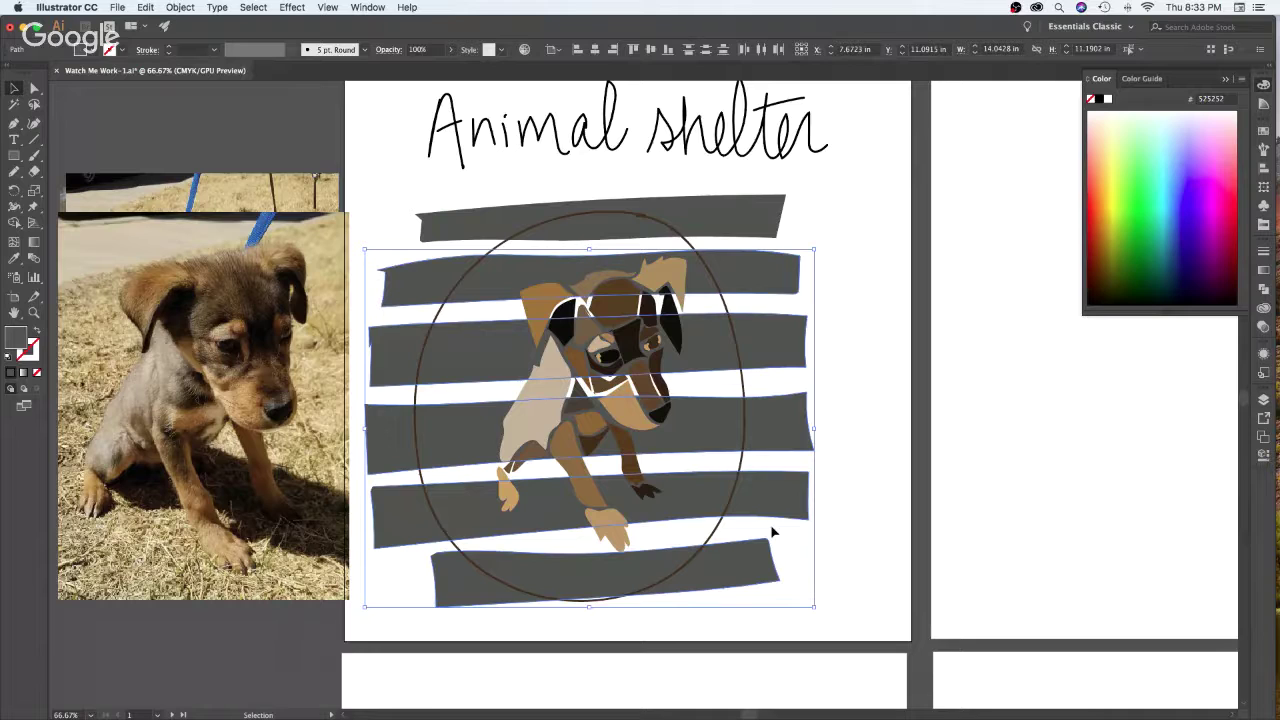
pyautogui.click(833, 389)
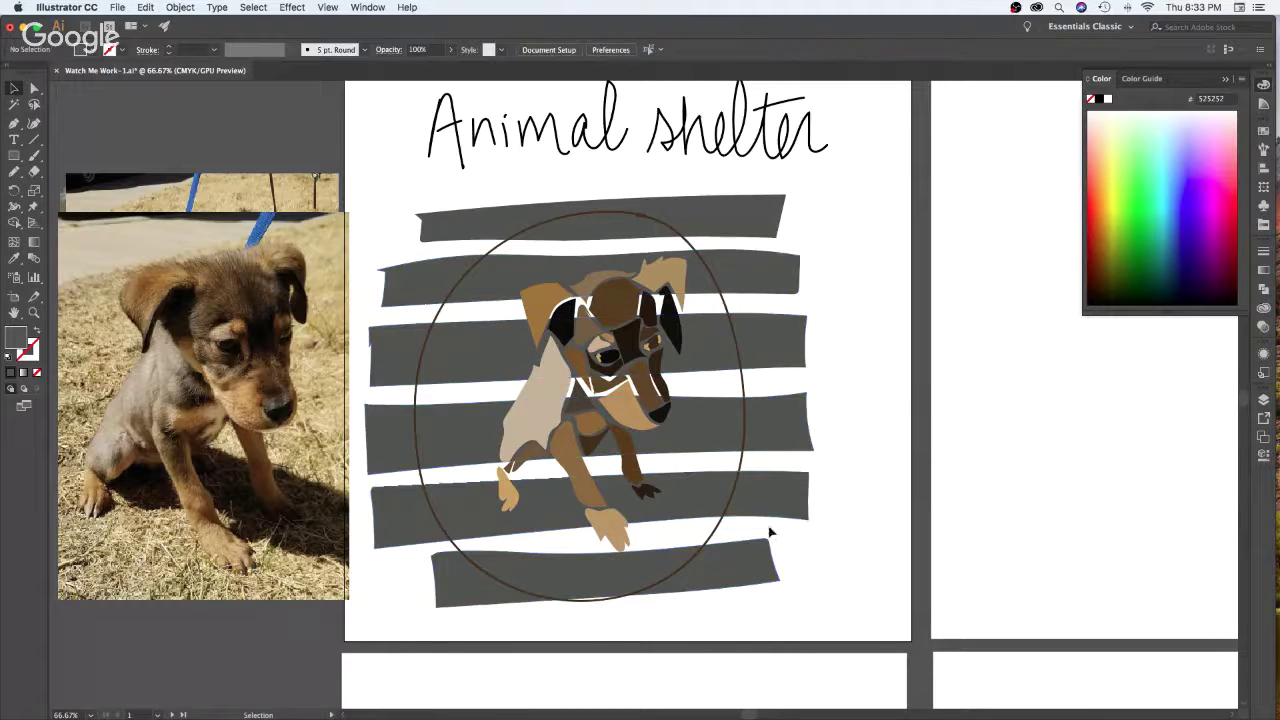
# Fill the bottom stripe with light aqua 85FFF0 and the stripe above it with light pink FFABEC
pyautogui.click(756, 572)
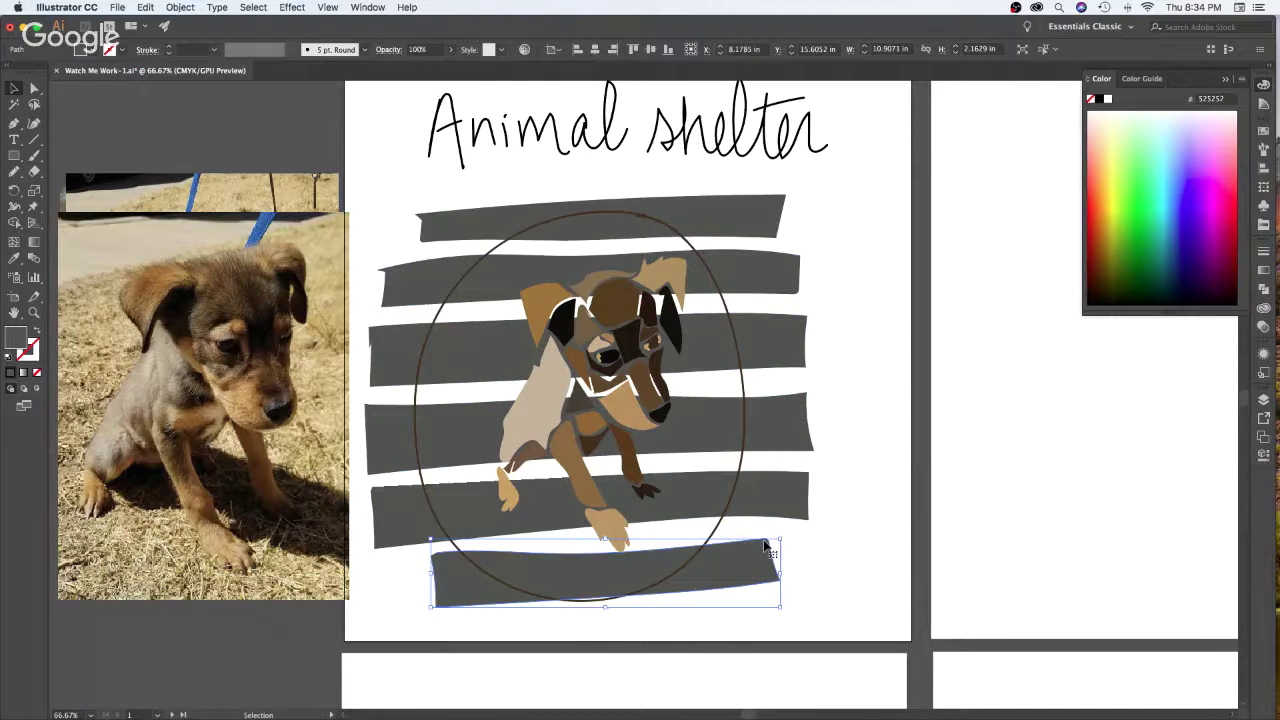
pyautogui.click(1169, 143)
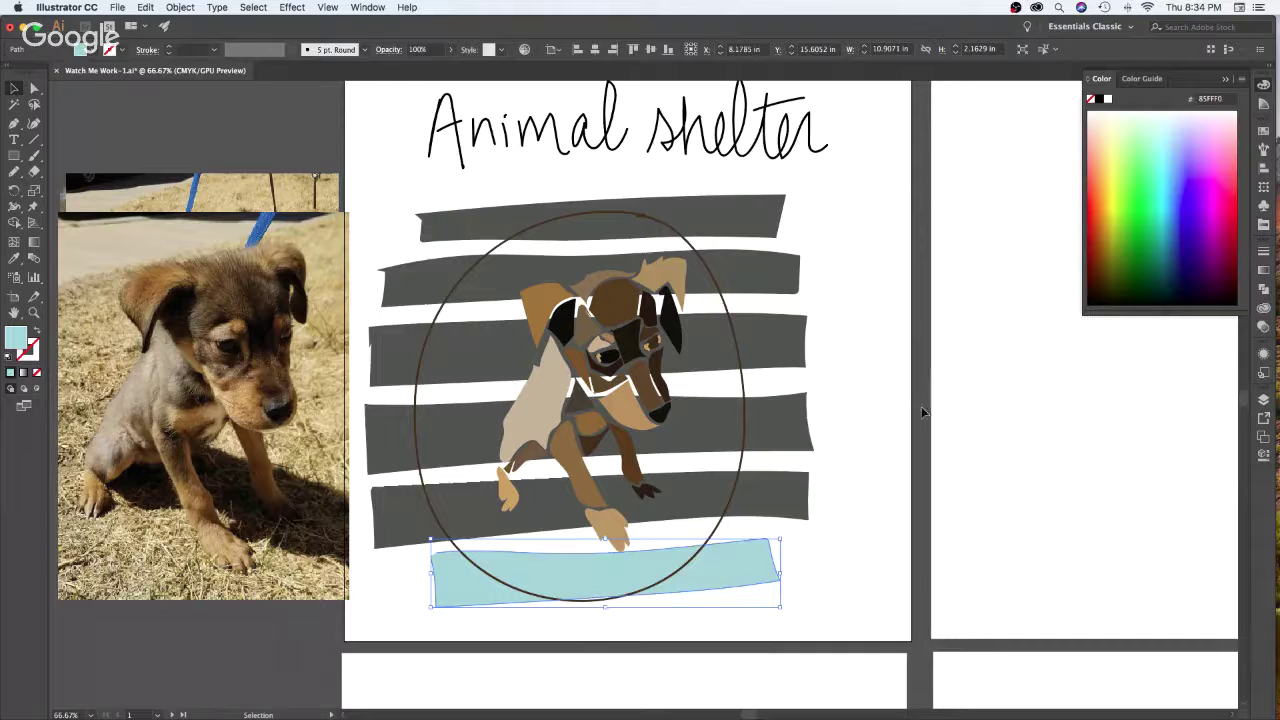
pyautogui.click(796, 511)
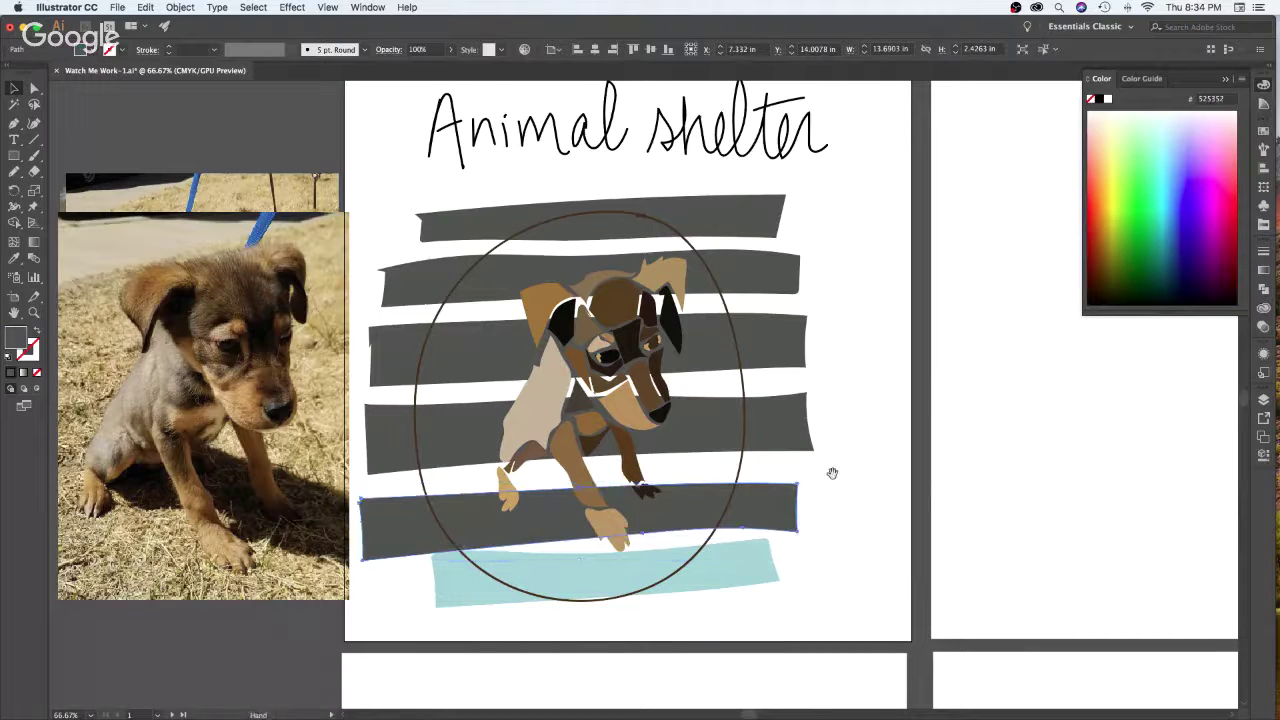
pyautogui.click(1221, 139)
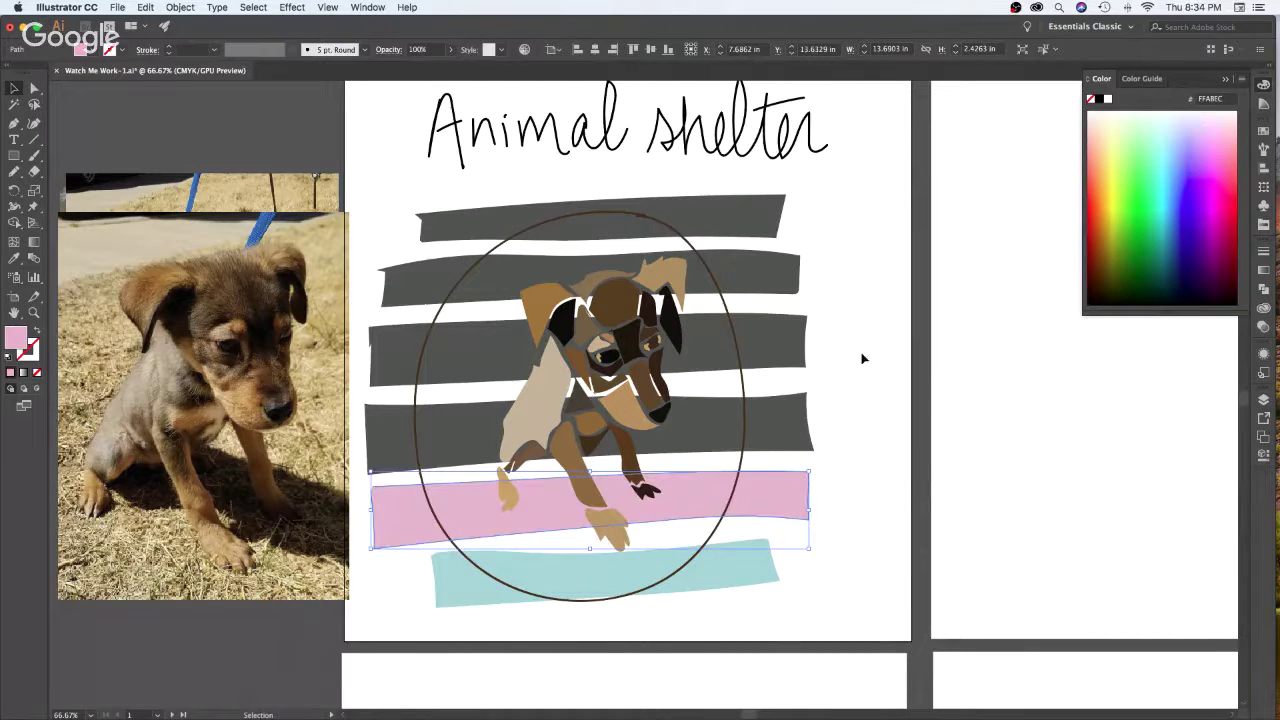
# Fill the fourth stripe, behind the puppy's chest, with hot pink FF1164
pyautogui.click(800, 430)
pyautogui.click(1229, 147)
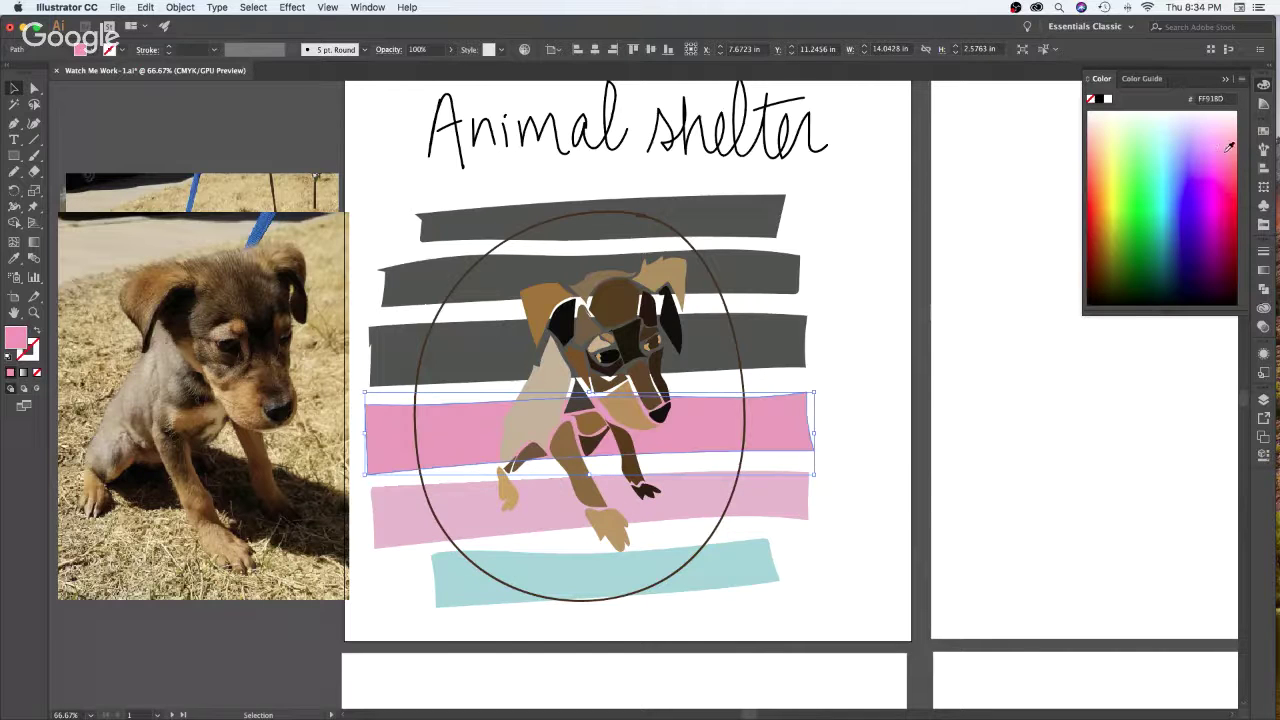
pyautogui.click(1232, 192)
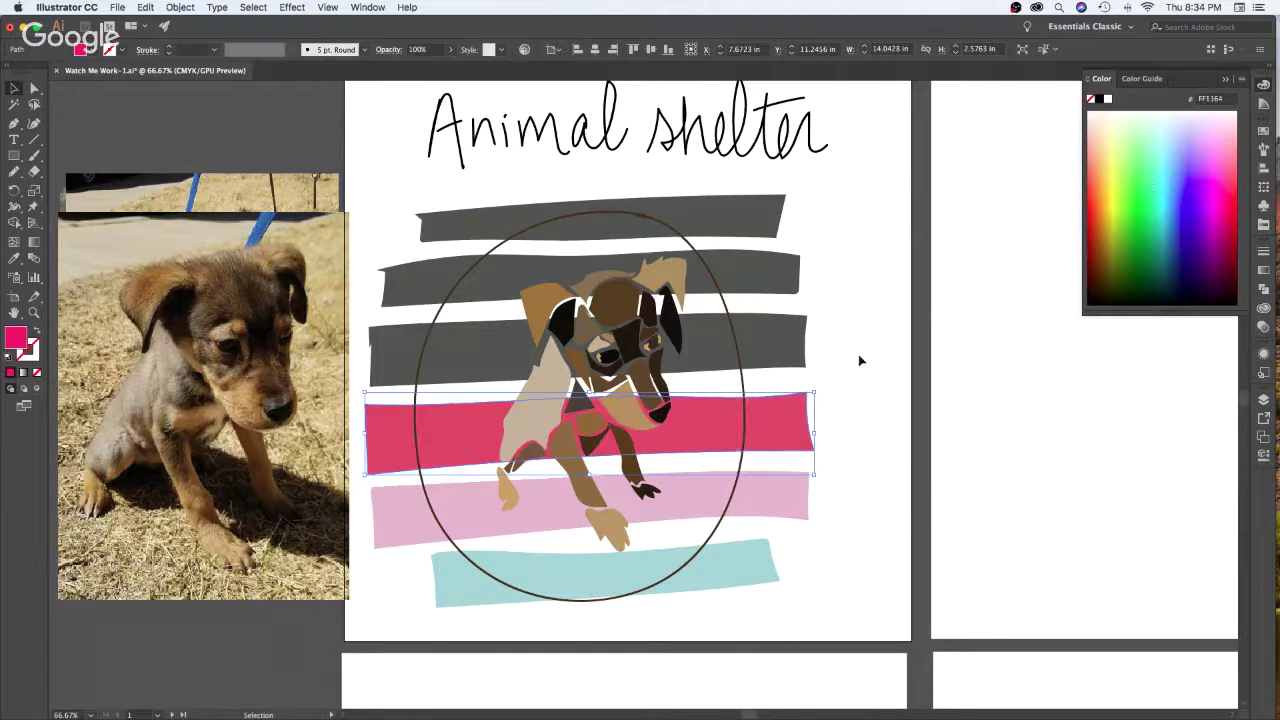
# Fill the third stripe with green 4FFF99, the second with yellow FFC043 and the top stripe with orange FF5303
pyautogui.click(792, 355)
pyautogui.click(1156, 167)
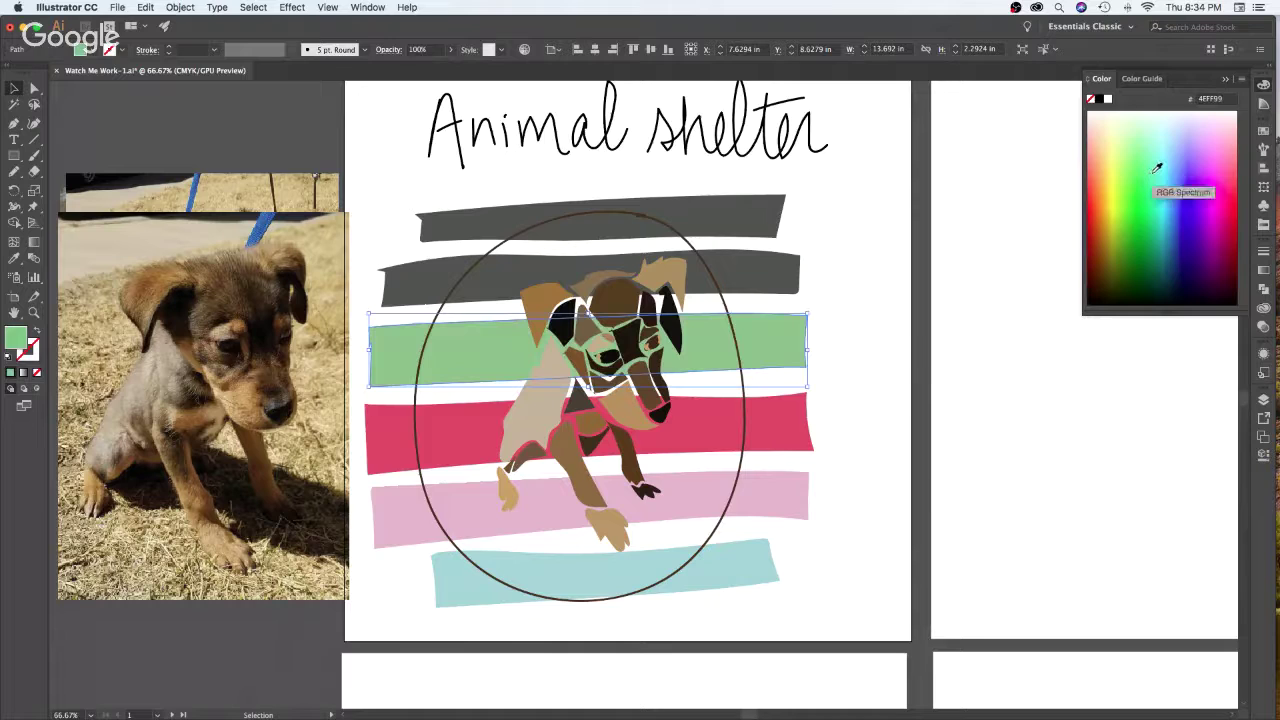
pyautogui.click(790, 280)
pyautogui.click(1119, 193)
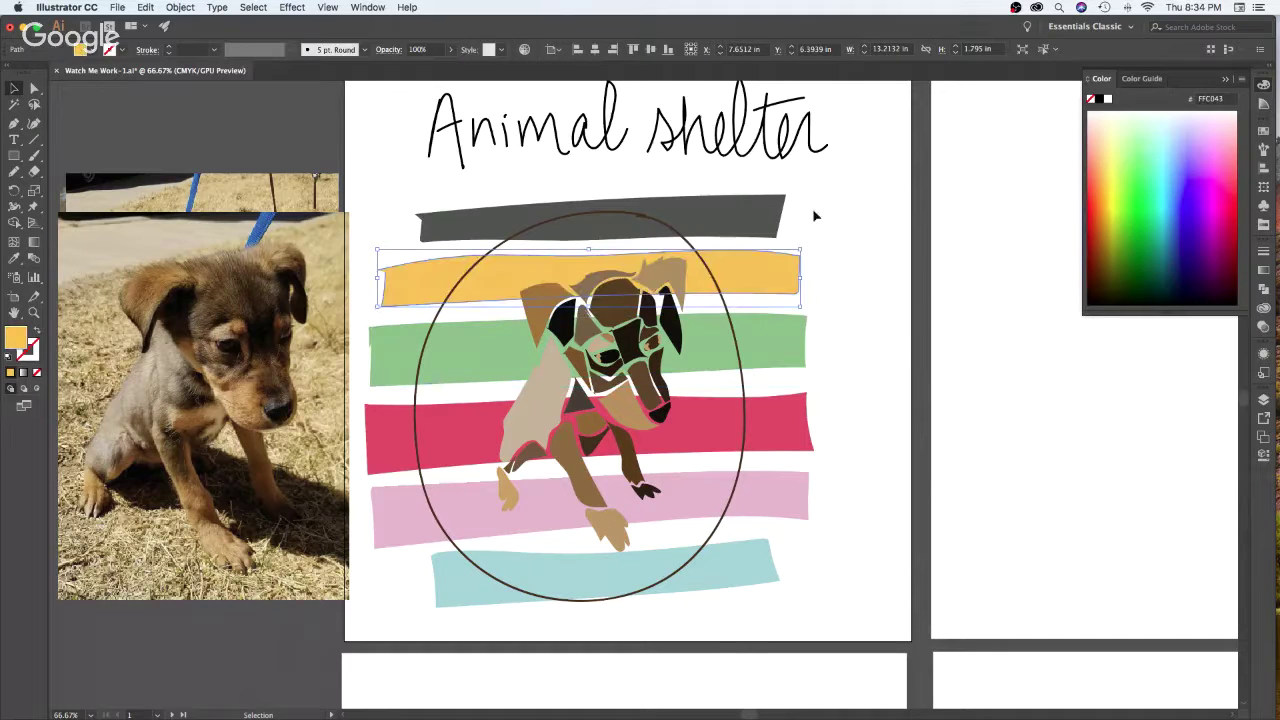
pyautogui.click(776, 218)
pyautogui.click(1106, 192)
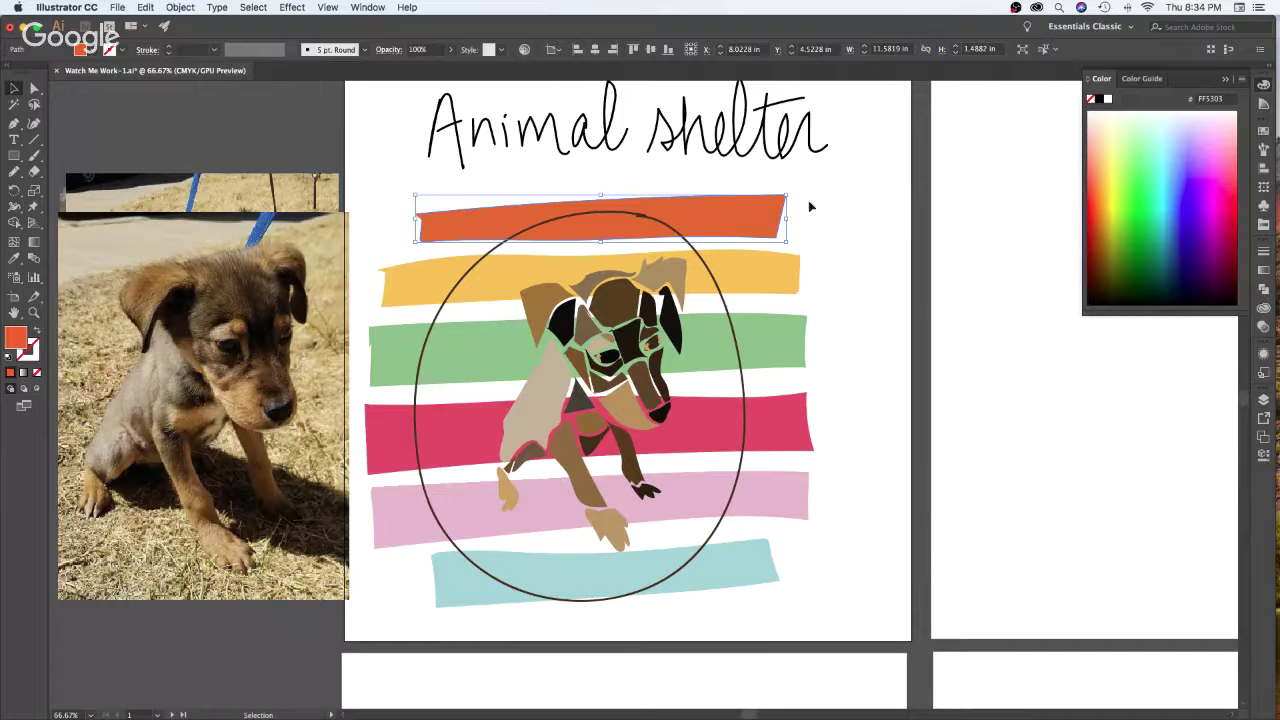
# Widen all six stripes together toward the right to about 15.46 in overall and nudge the bottom stripe slightly up and left
pyautogui.press('super+a')
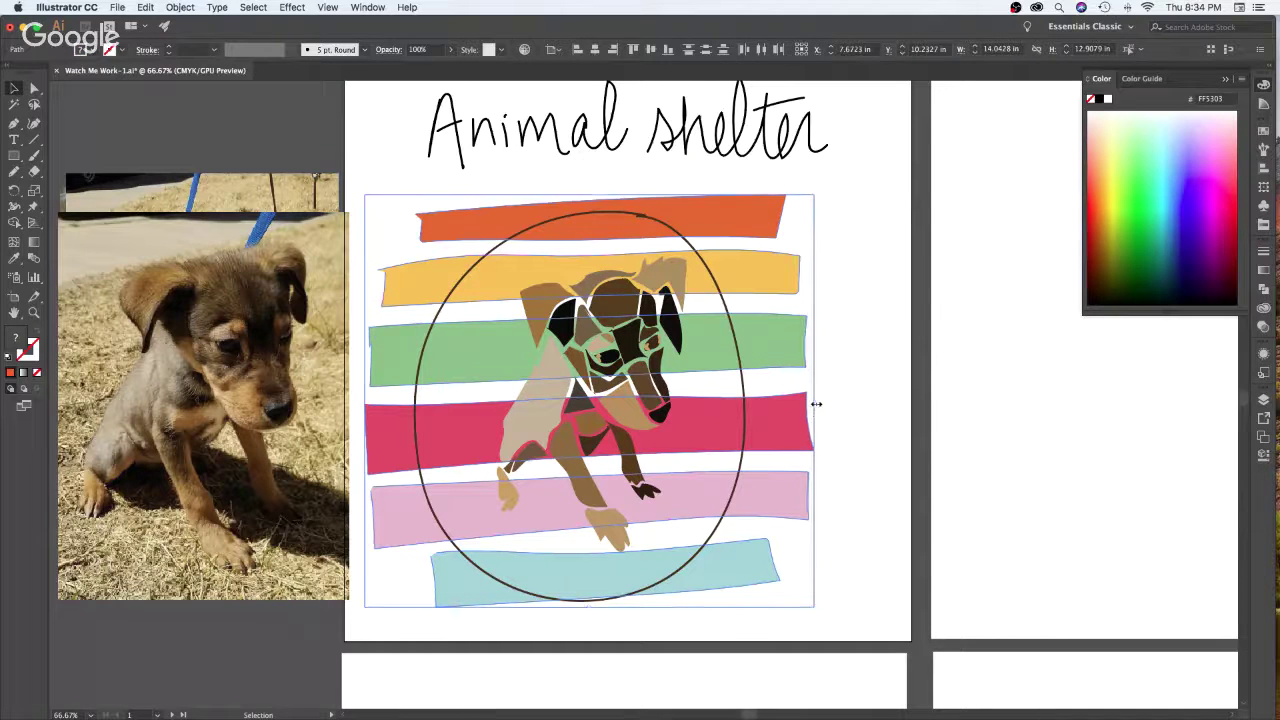
pyautogui.moveTo(816, 403); pyautogui.dragTo(858, 403)
pyautogui.click(934, 403)
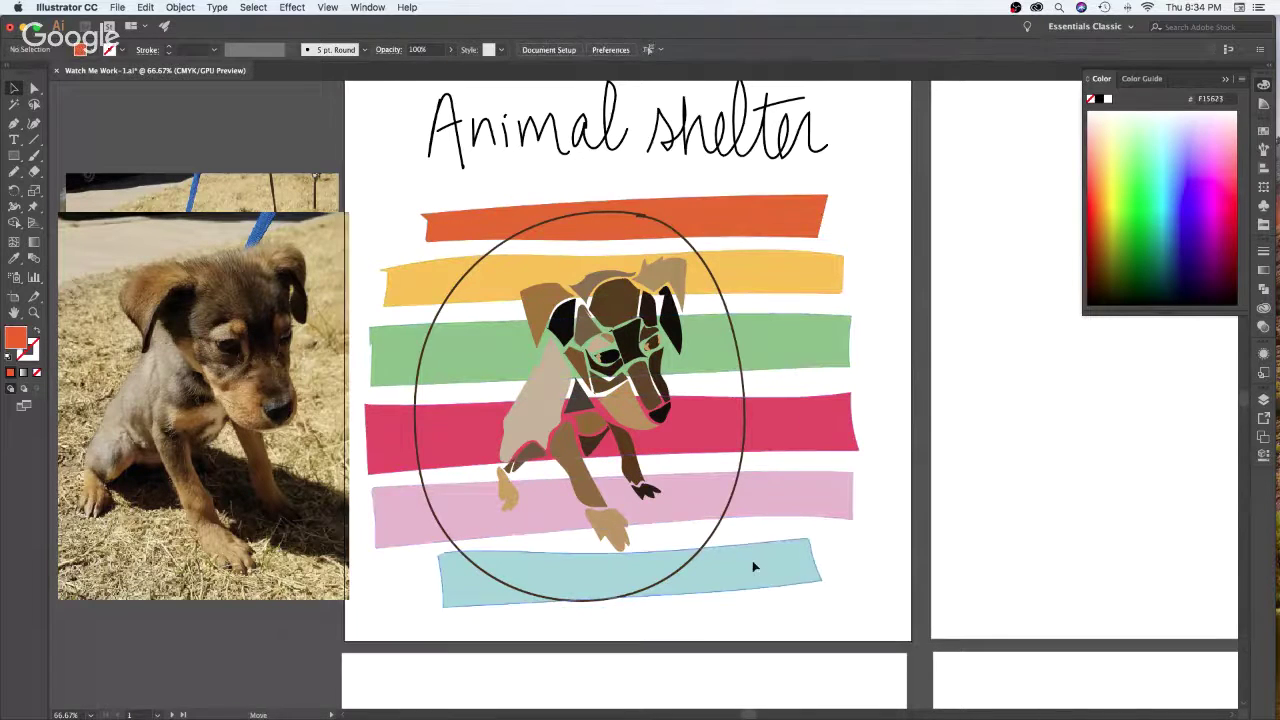
pyautogui.moveTo(754, 567); pyautogui.dragTo(751, 563)
pyautogui.click(927, 503)
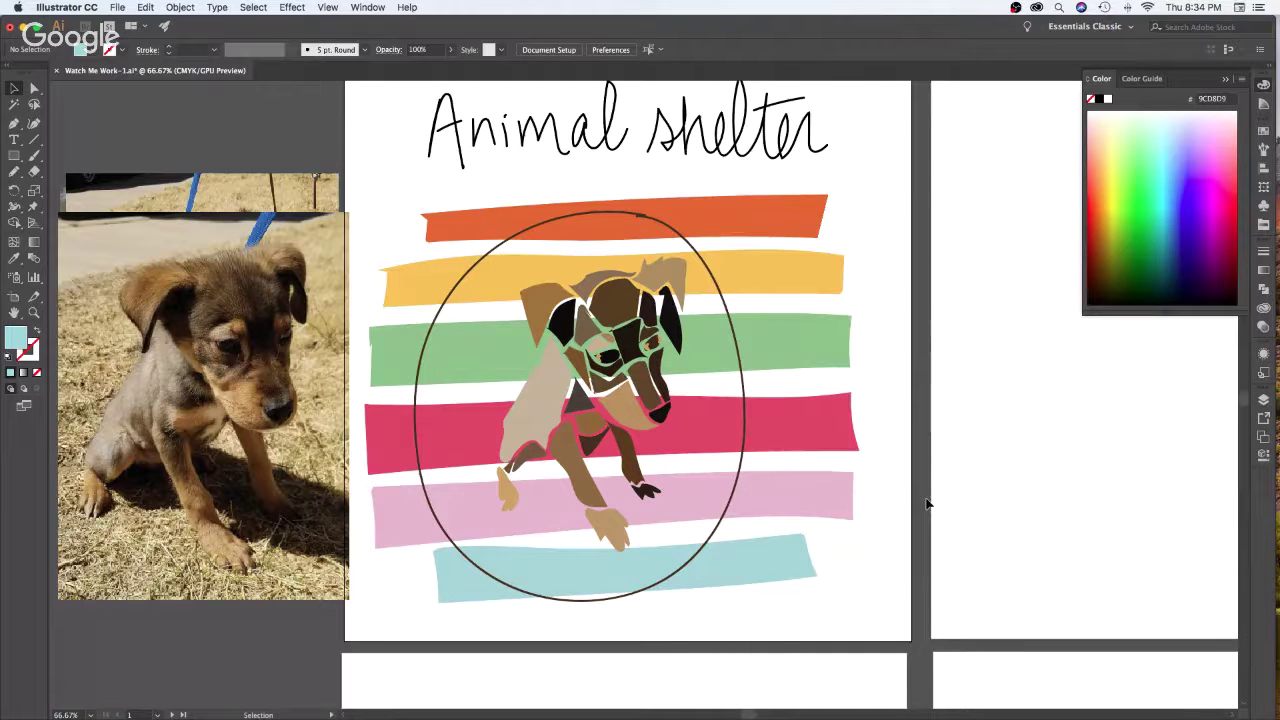
# Trace a closed light aqua Paintbrush outline around the whole puppy, following its legs, back, ears, muzzle and chest
pyautogui.press('b')
pyautogui.moveTo(594, 458)
pyautogui.mouseDown()
pyautogui.moveTo(635, 550)
pyautogui.moveTo(599, 544)
pyautogui.moveTo(552, 458)
pyautogui.mouseUp()
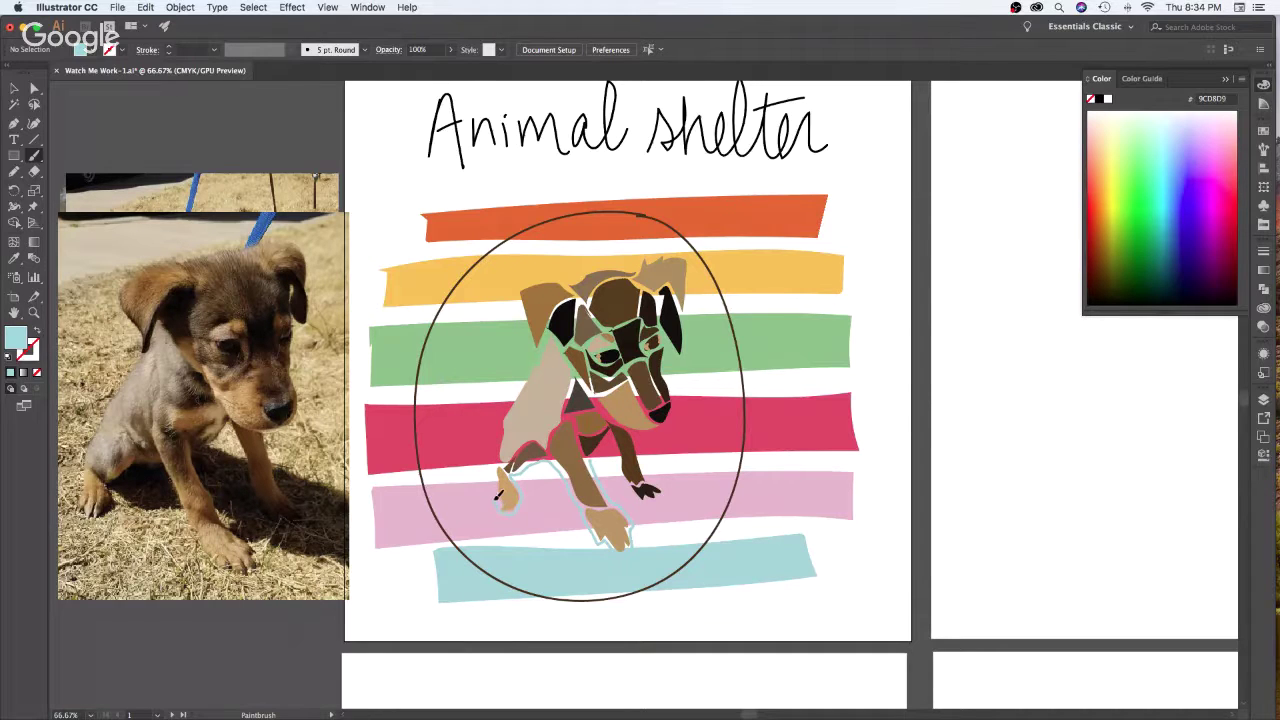
pyautogui.moveTo(498, 495)
pyautogui.mouseDown()
pyautogui.moveTo(500, 414)
pyautogui.moveTo(541, 349)
pyautogui.moveTo(527, 300)
pyautogui.mouseUp()
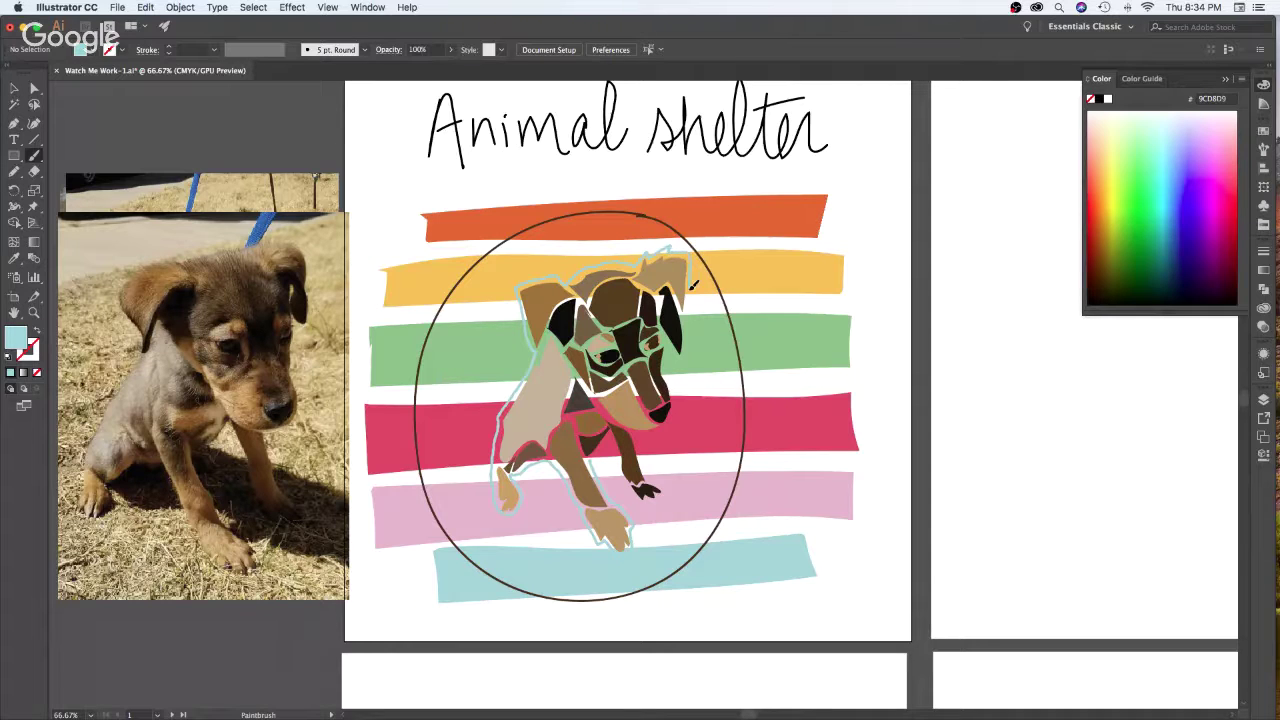
pyautogui.moveTo(685, 327)
pyautogui.mouseDown()
pyautogui.moveTo(680, 358)
pyautogui.moveTo(670, 336)
pyautogui.moveTo(680, 403)
pyautogui.moveTo(637, 431)
pyautogui.moveTo(652, 476)
pyautogui.mouseUp()
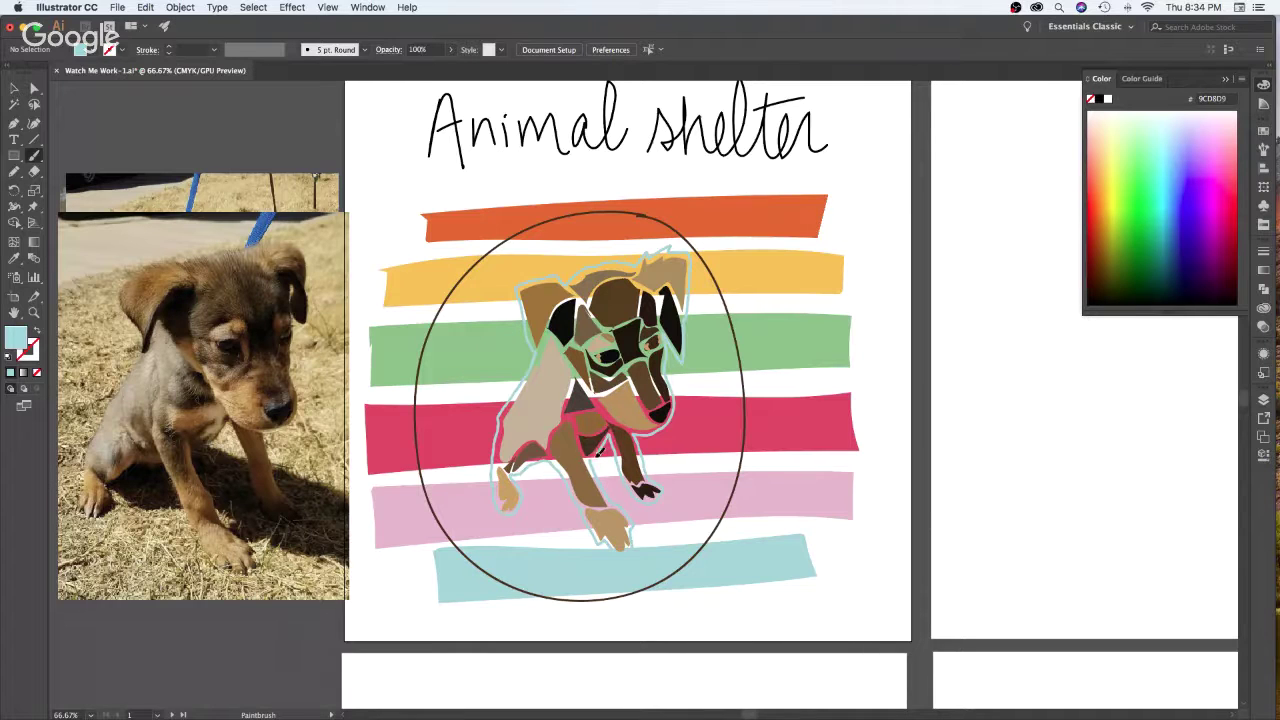
pyautogui.hotkey('shift', 'x')
pyautogui.press('v')
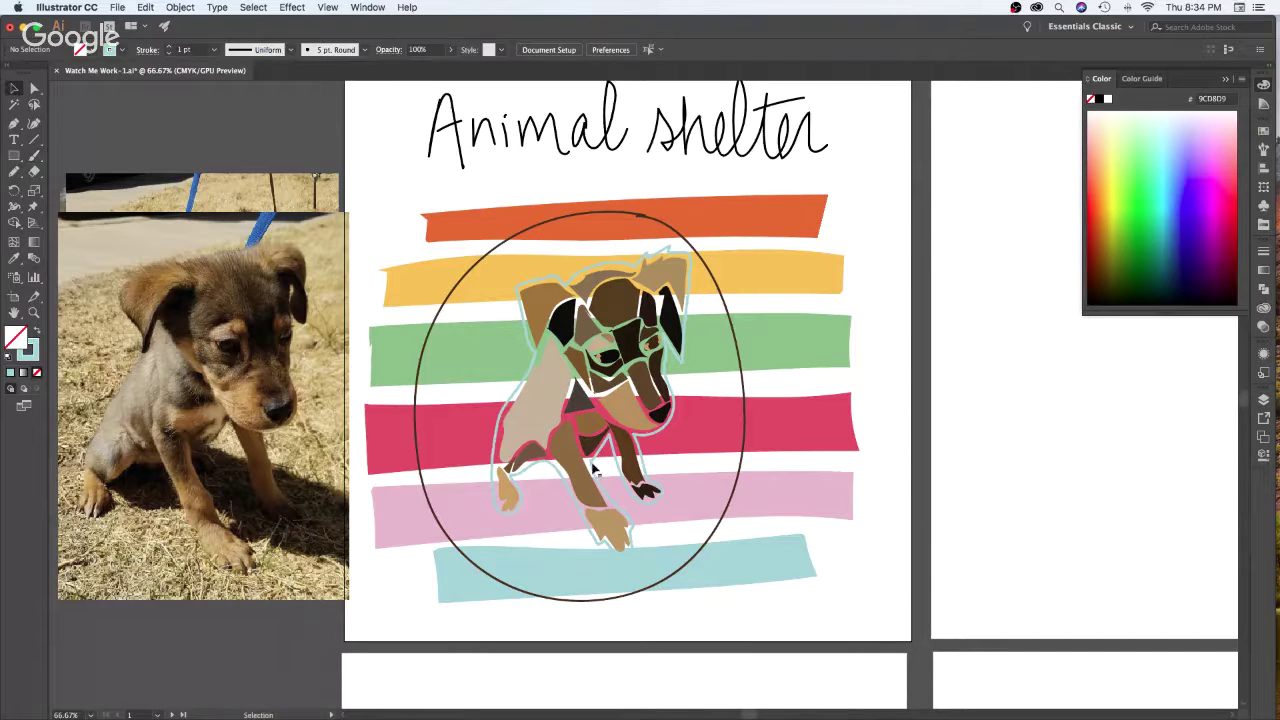
# Give the traced puppy outline a white fill without stroke and send it with the stripes behind the puppy
pyautogui.click(689, 308)
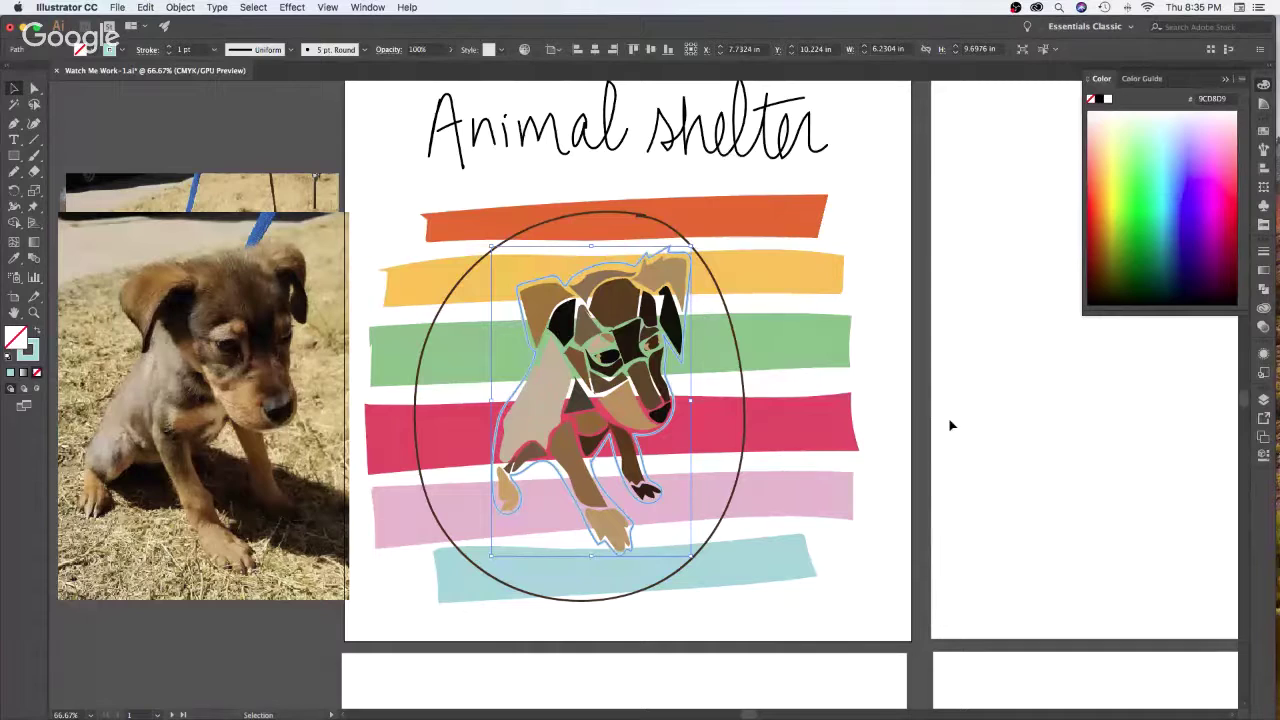
pyautogui.press('i')
pyautogui.click(1010, 443)
pyautogui.press('v')
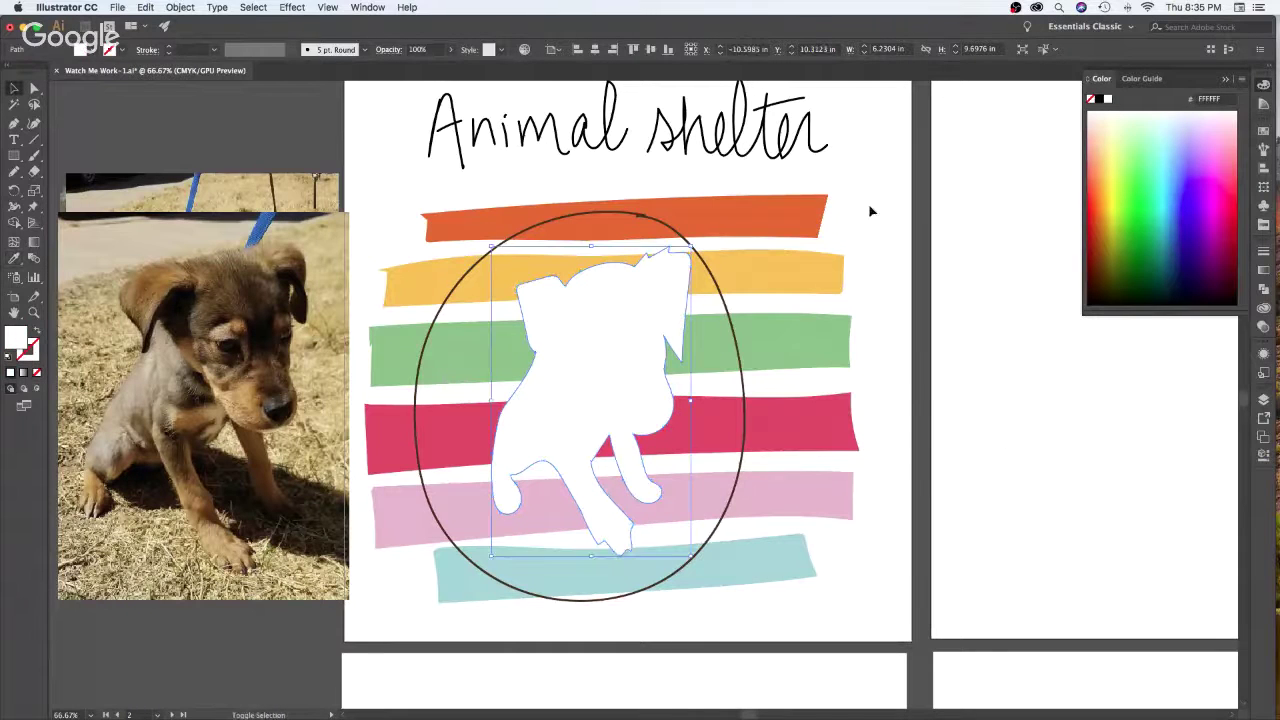
pyautogui.moveTo(871, 209); pyautogui.dragTo(771, 603)
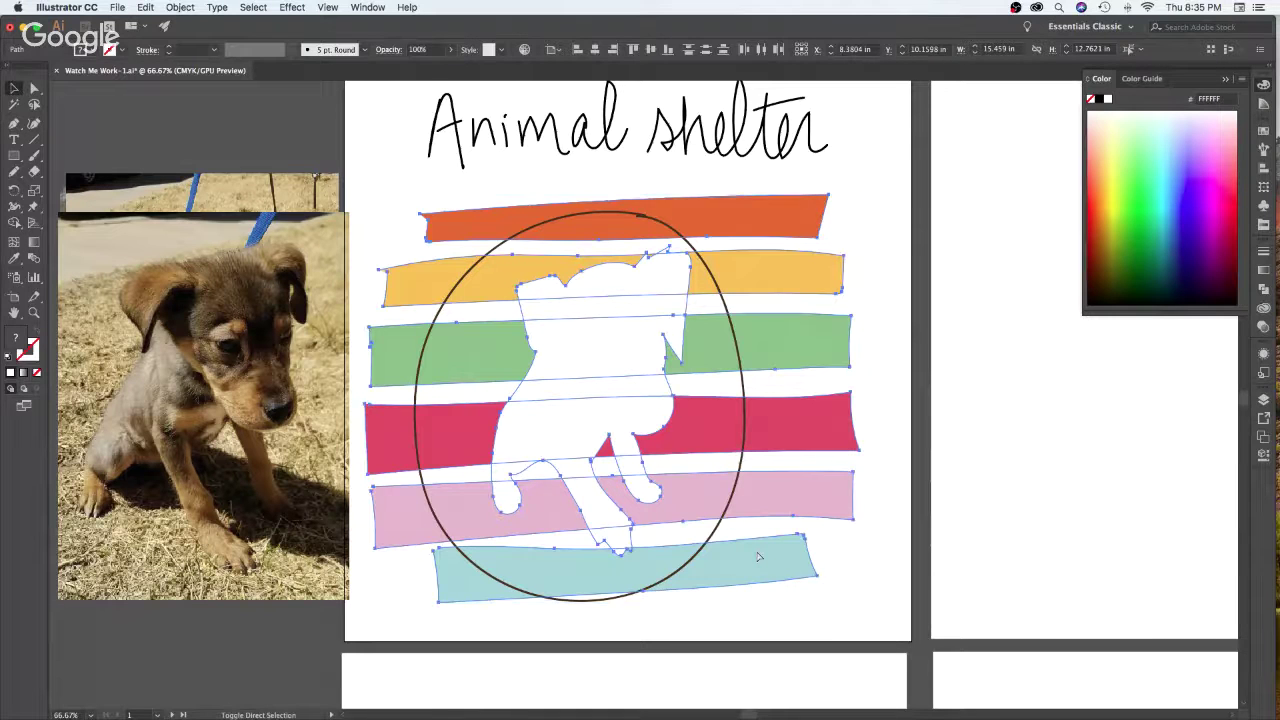
pyautogui.press('super+shift+[')
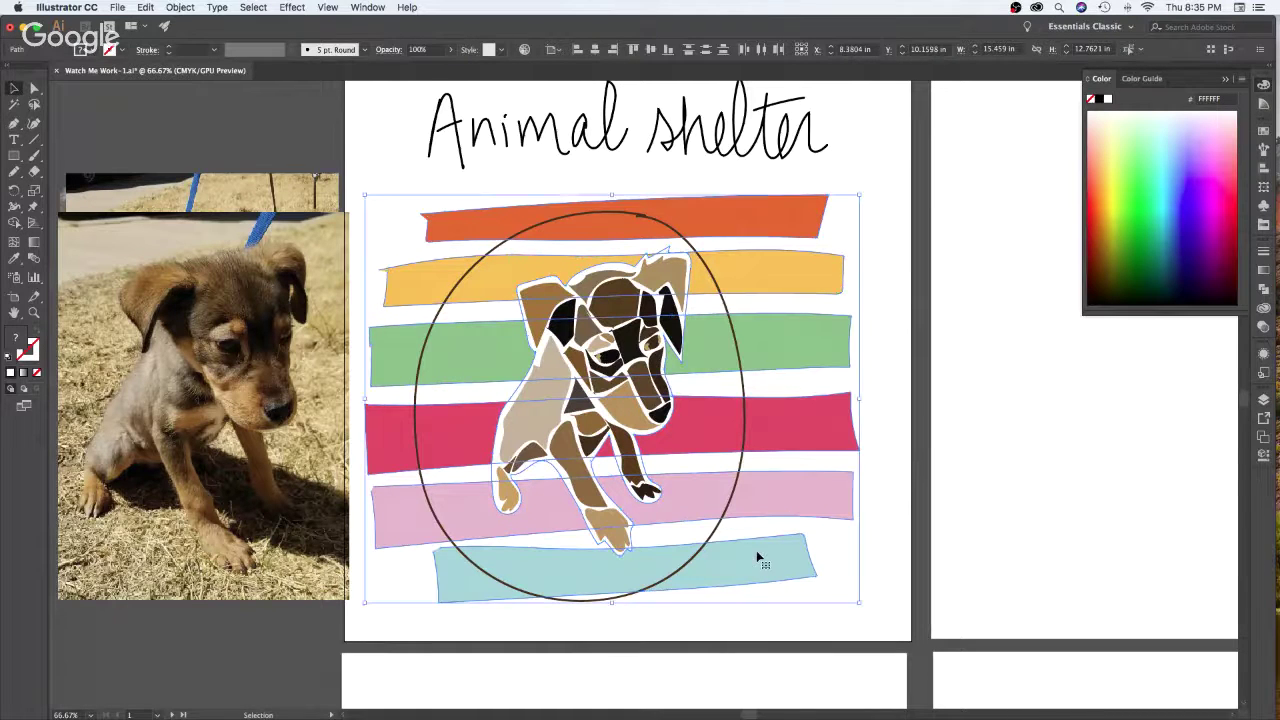
pyautogui.click(969, 449)
# Enlarge the white silhouette behind the puppy slightly to about 6.30 × 9.80 in
pyautogui.click(688, 302)
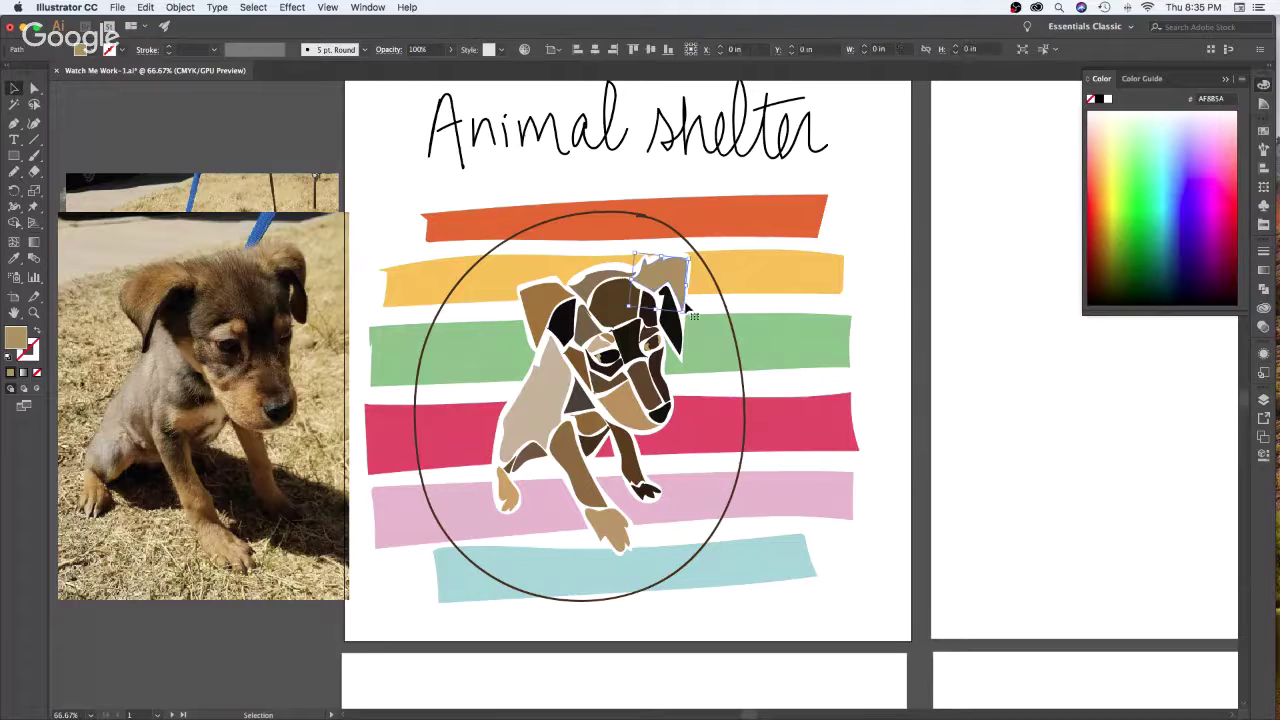
pyautogui.click(688, 338)
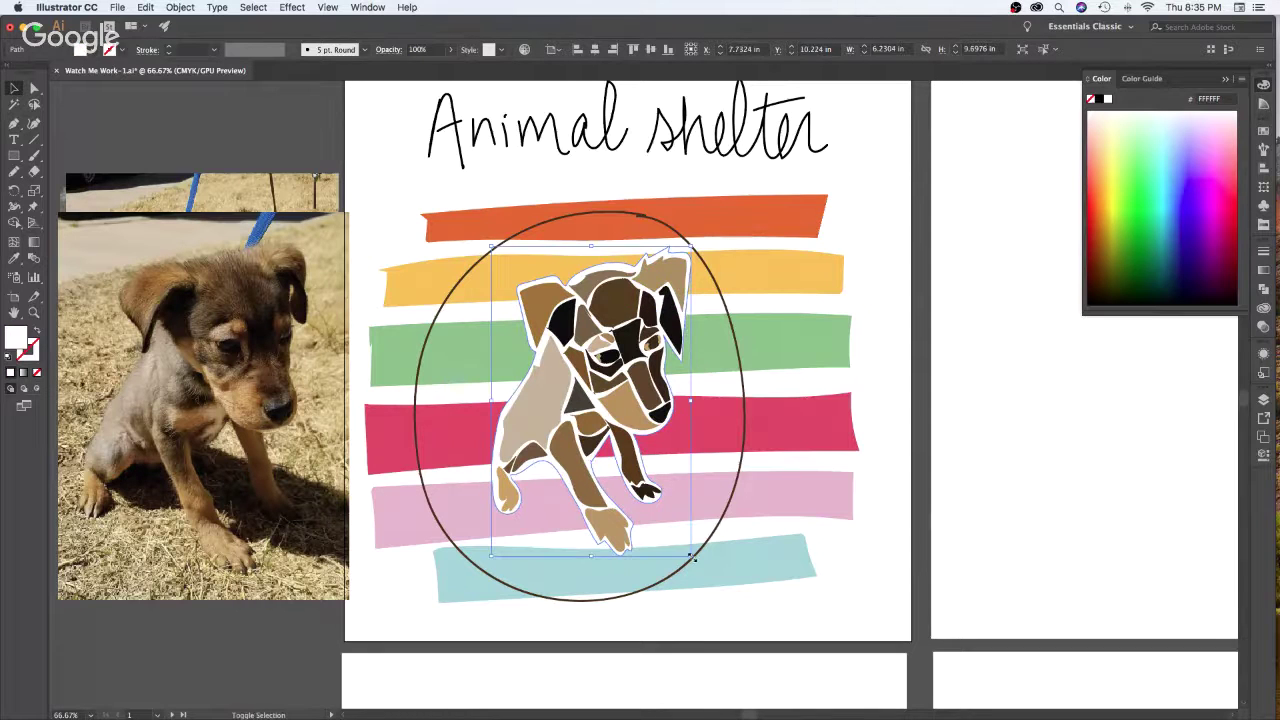
pyautogui.keyDown('shift'); pyautogui.click(700, 561); pyautogui.keyUp('shift')
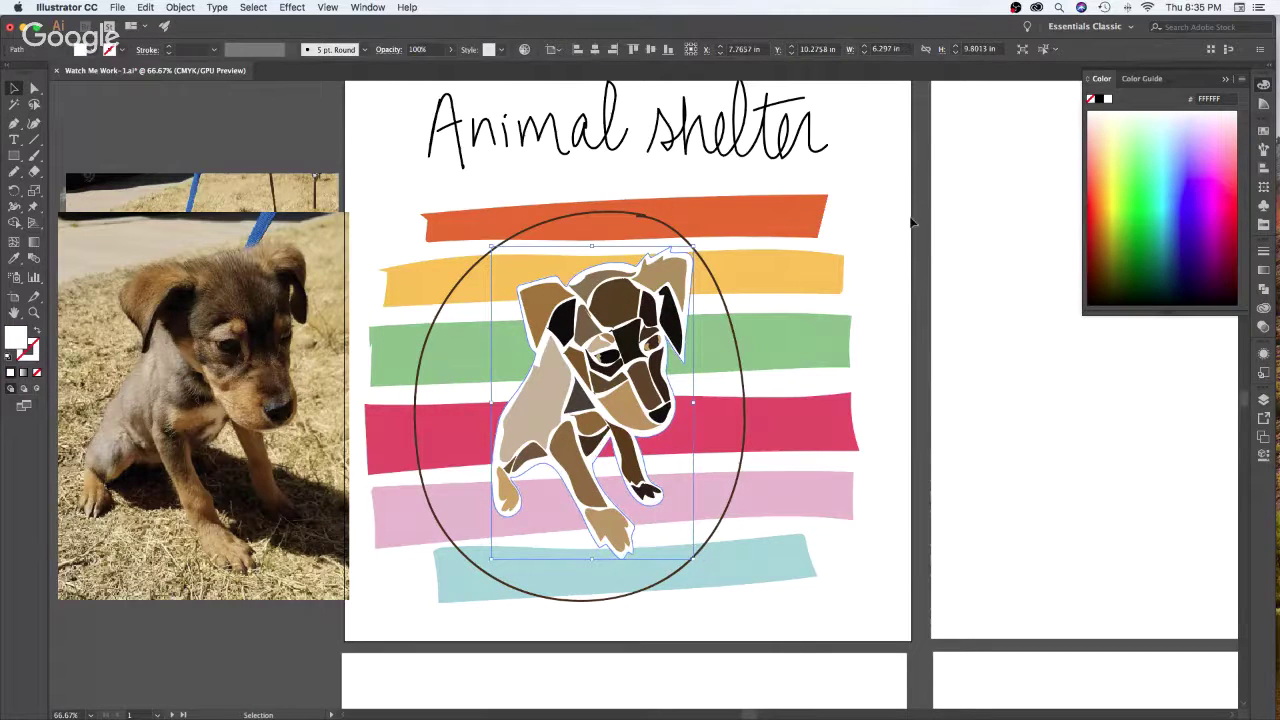
# Scale the puppy together with its white silhouette to about 6.51 × 10.13 in, leaving the stripes and oval out
pyautogui.keyDown('shift'); pyautogui.click(505, 590); pyautogui.keyUp('shift')
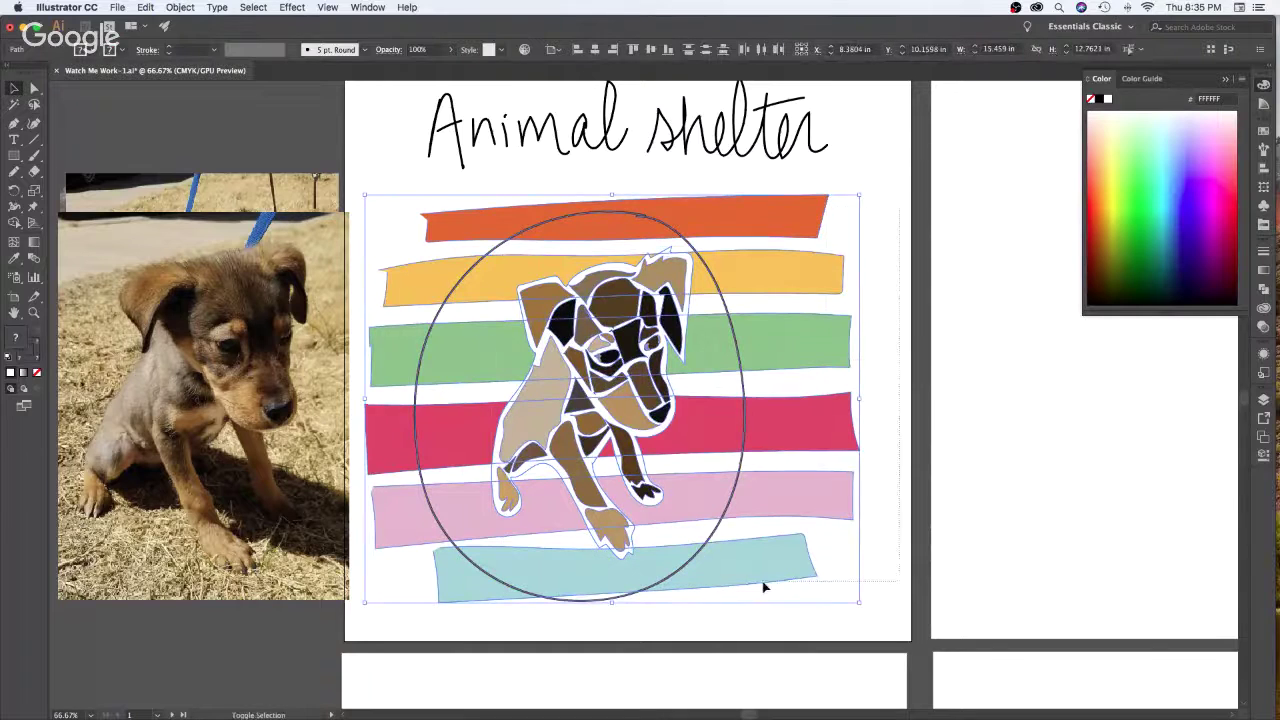
pyautogui.keyDown('shift'); pyautogui.click(745, 393); pyautogui.keyUp('shift')
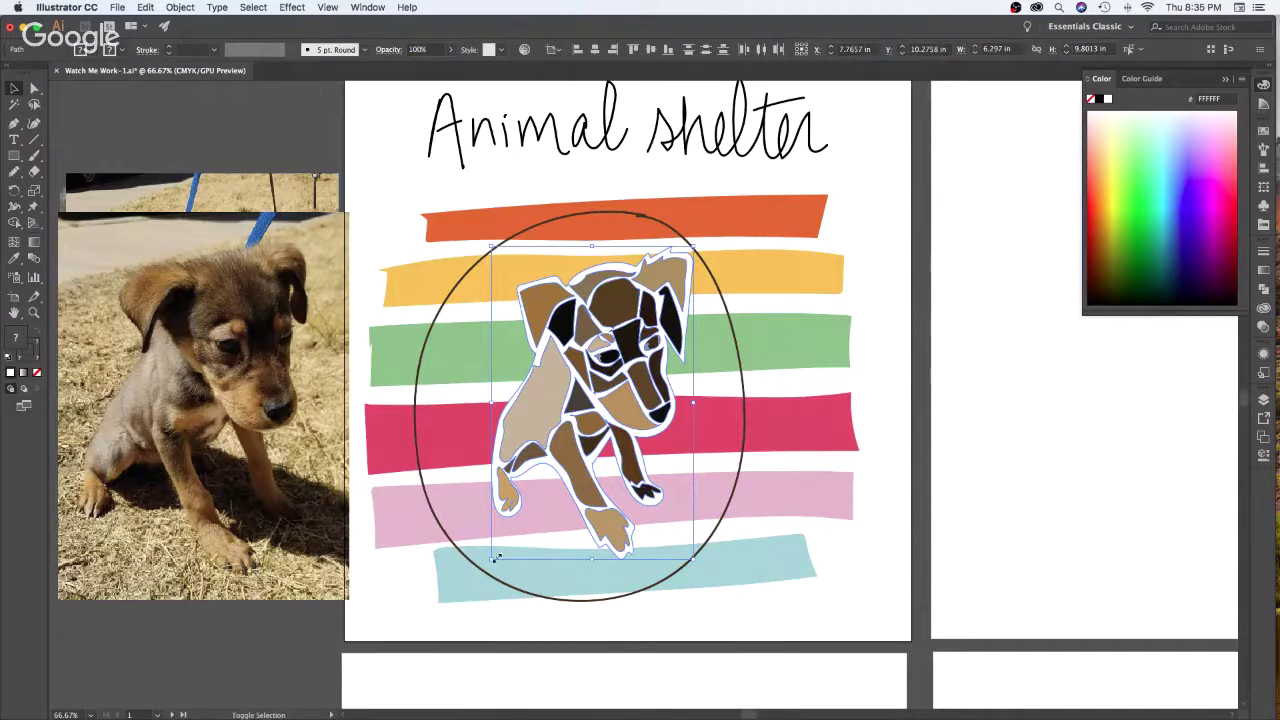
pyautogui.moveTo(491, 559); pyautogui.dragTo(475, 573)
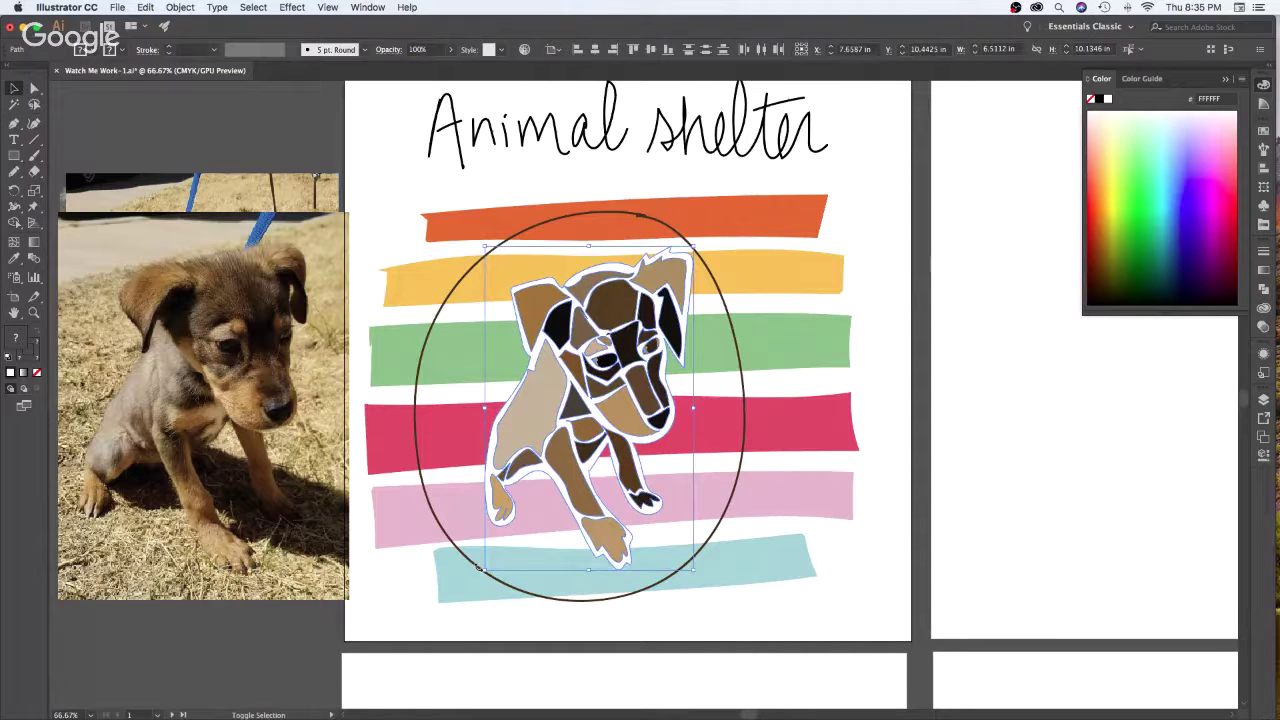
pyautogui.press('a')
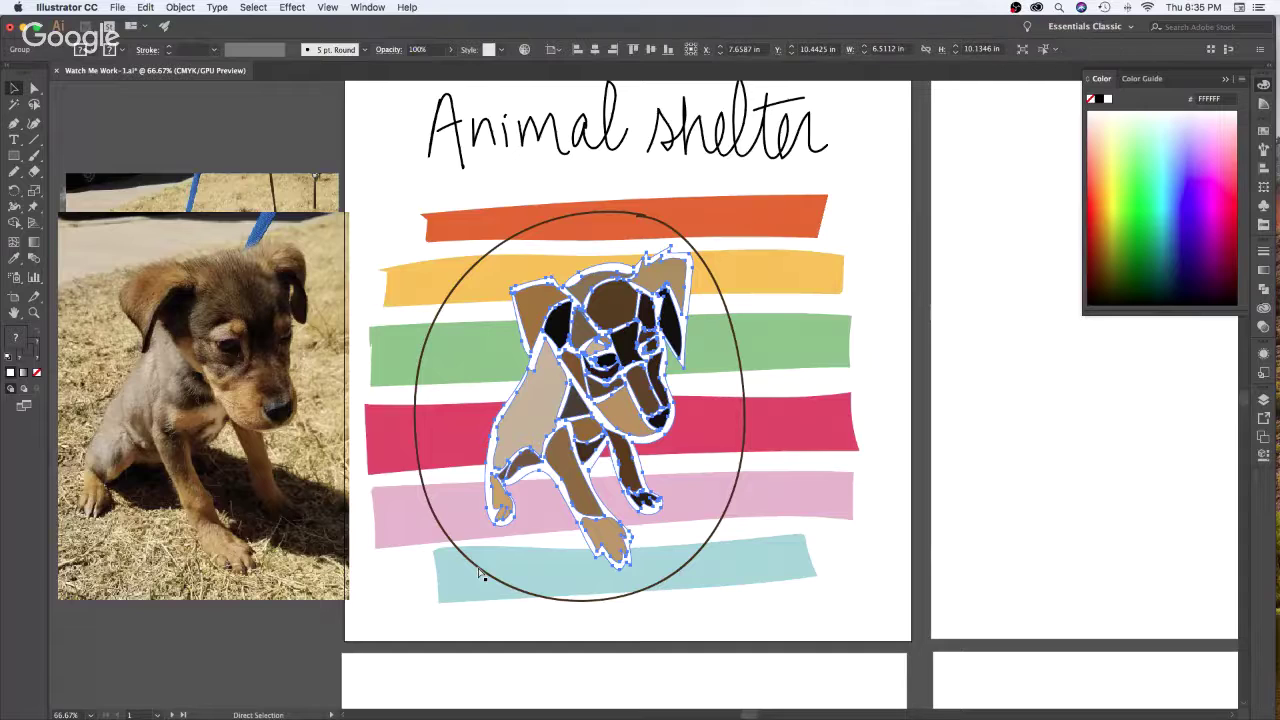
pyautogui.press('v')
pyautogui.click(883, 267)
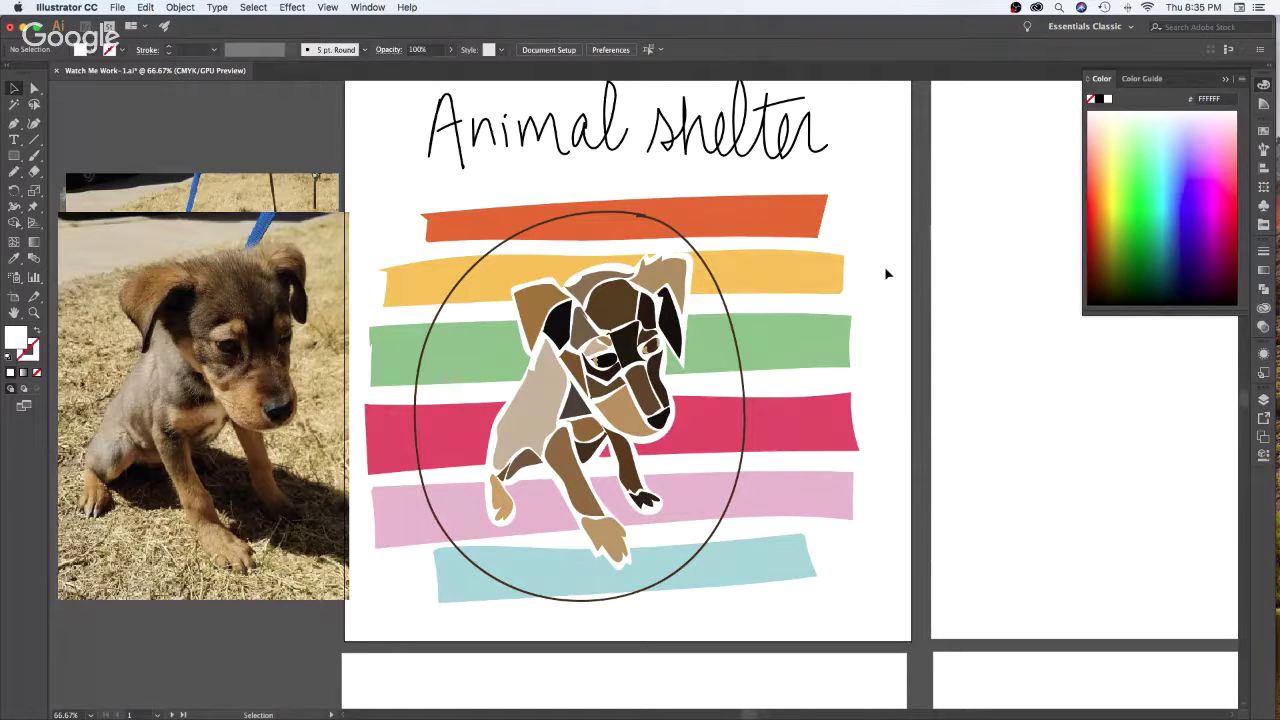
# Group the six colored stripes and clip them inside the oval with a clipping mask
pyautogui.click(746, 418)
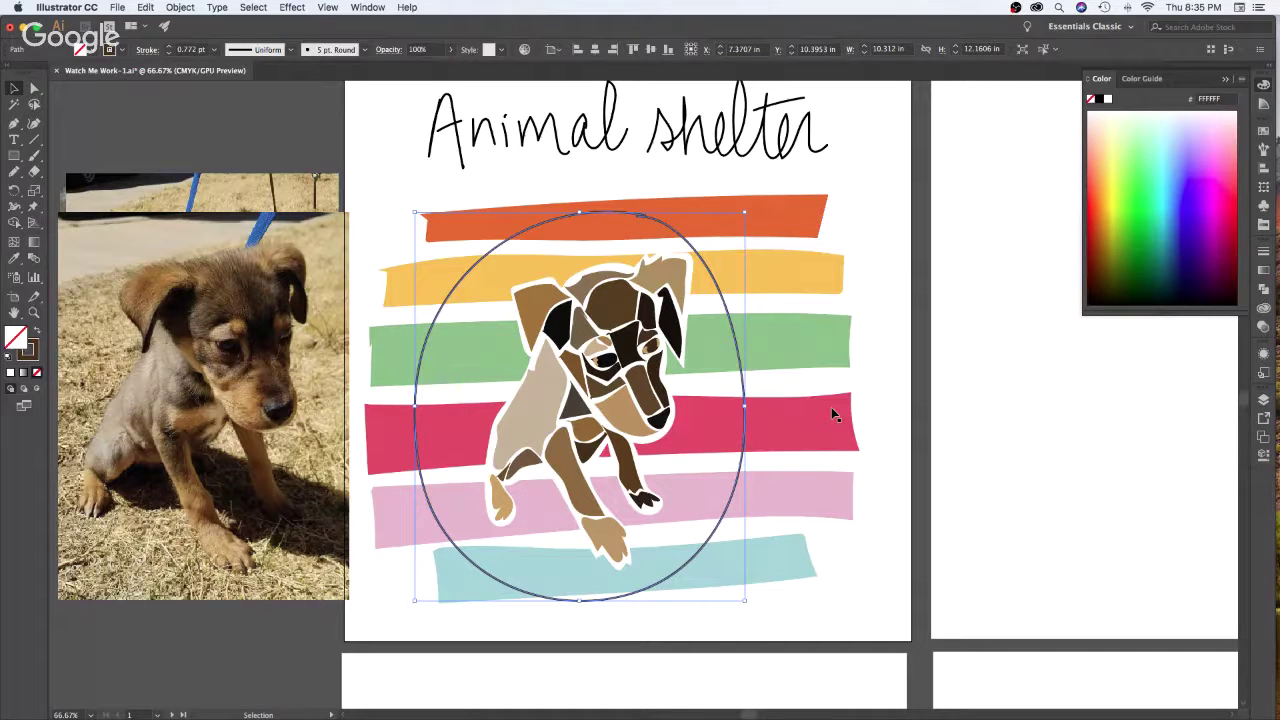
pyautogui.press('a')
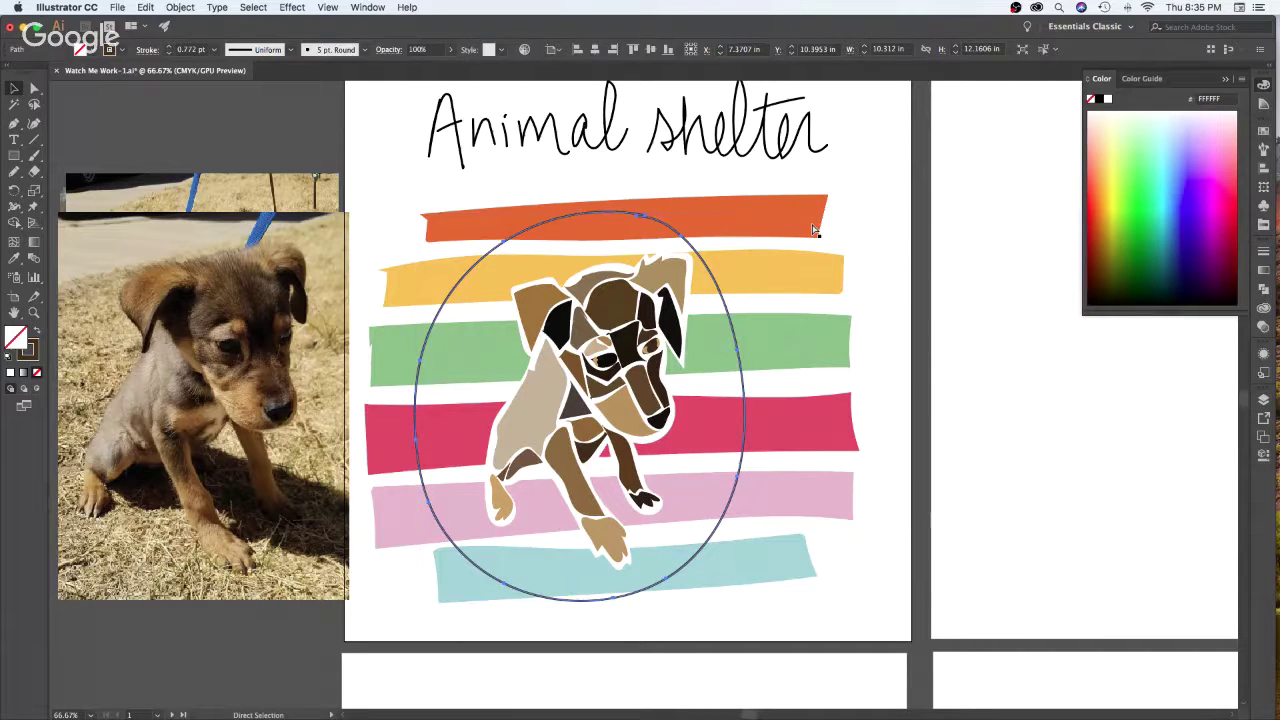
pyautogui.press('v')
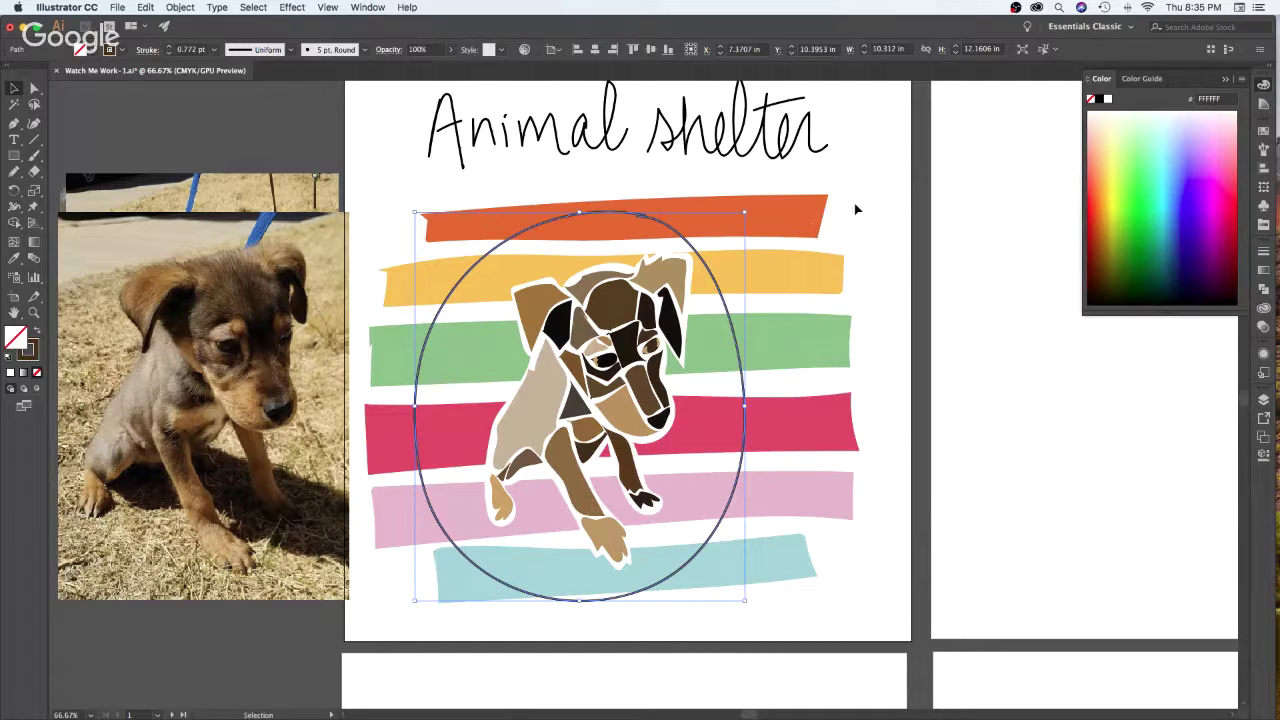
pyautogui.moveTo(852, 201); pyautogui.dragTo(789, 580)
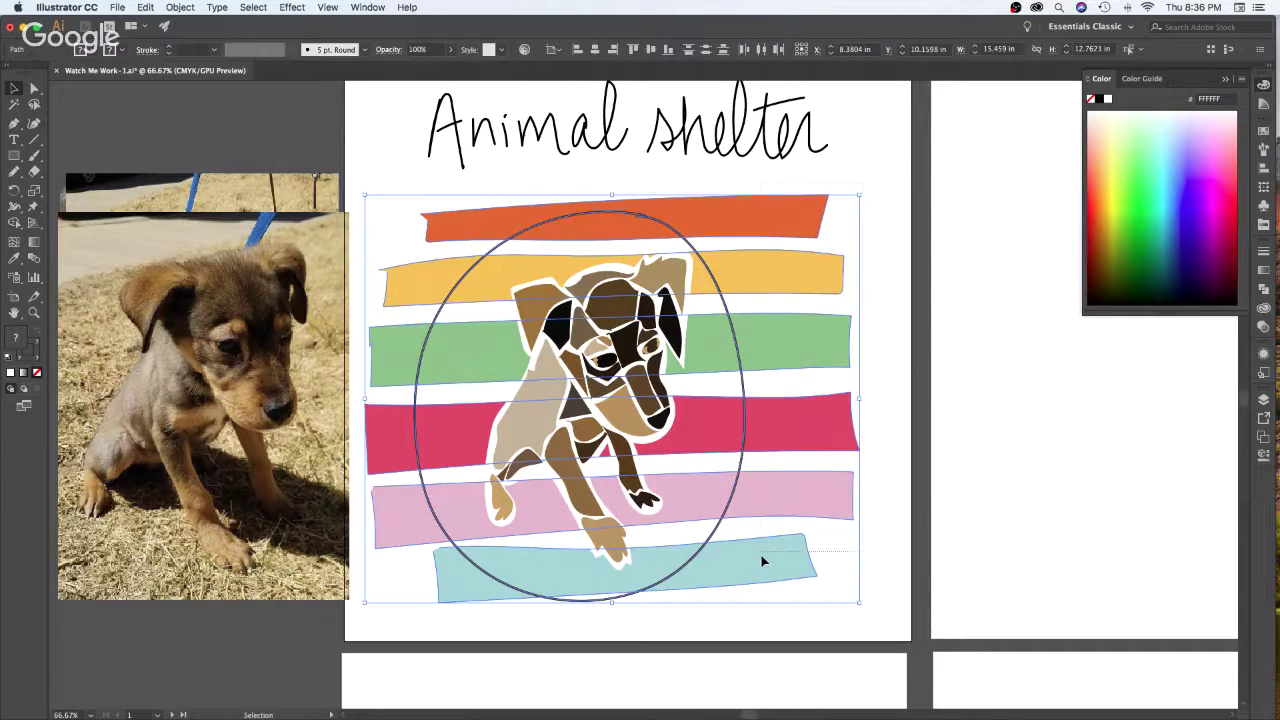
pyautogui.press('super+g')
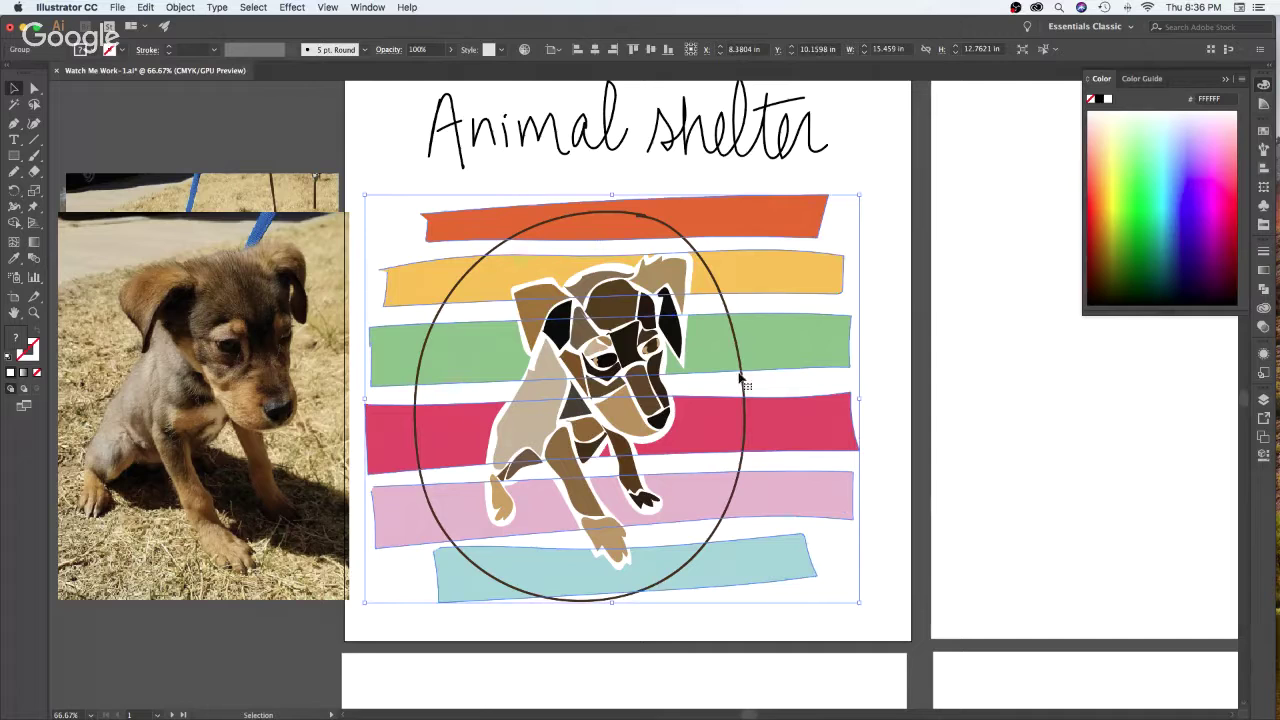
pyautogui.keyDown('shift'); pyautogui.click(746, 388); pyautogui.keyUp('shift')
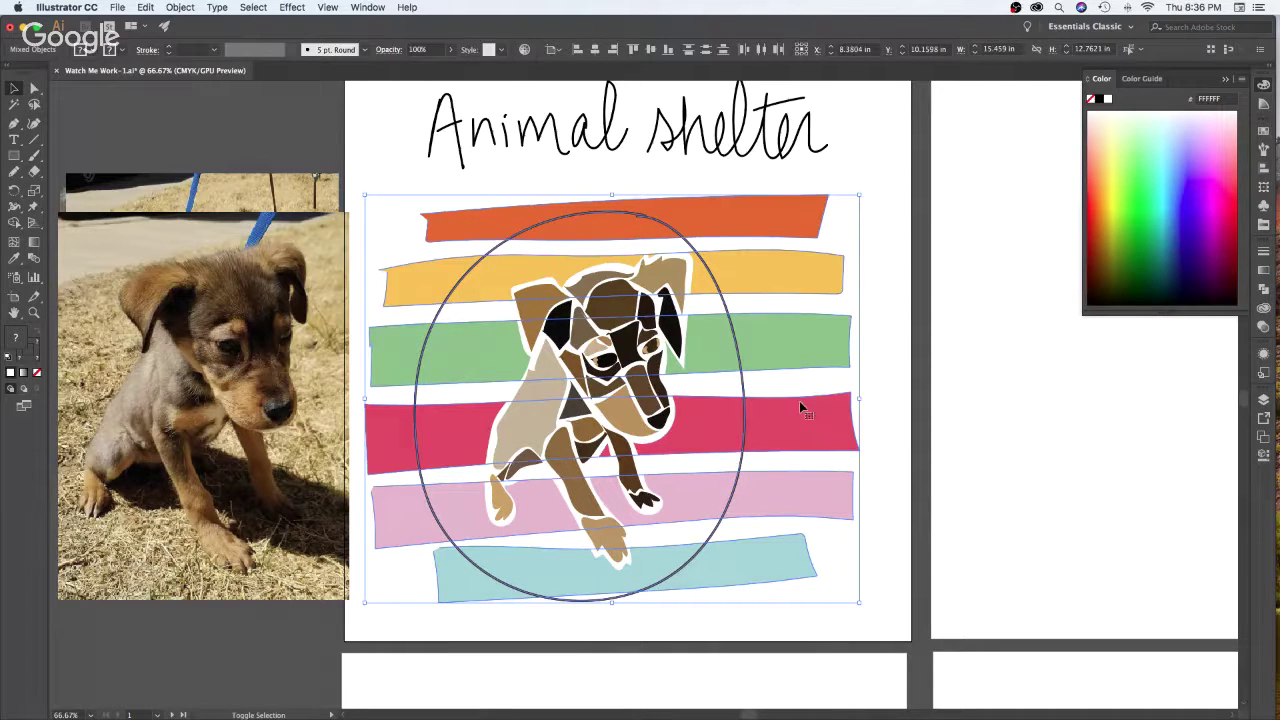
pyautogui.press('a')
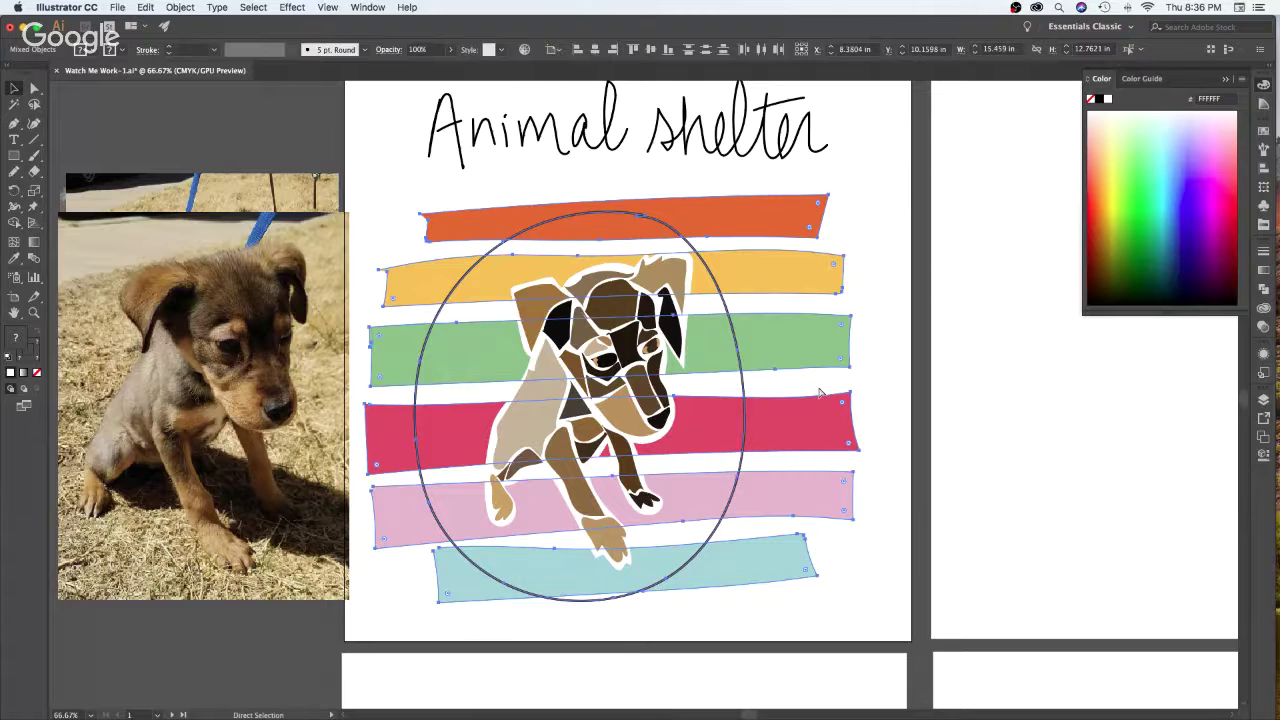
pyautogui.press('super+7')
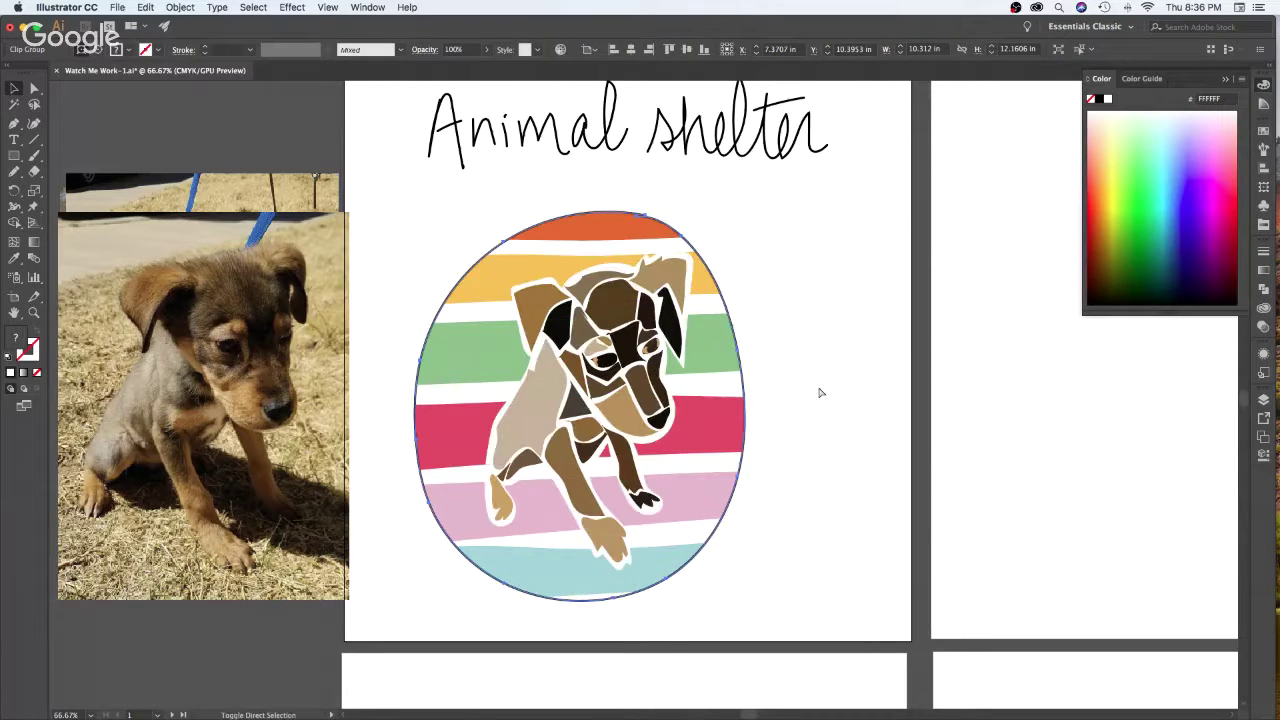
pyautogui.press('v')
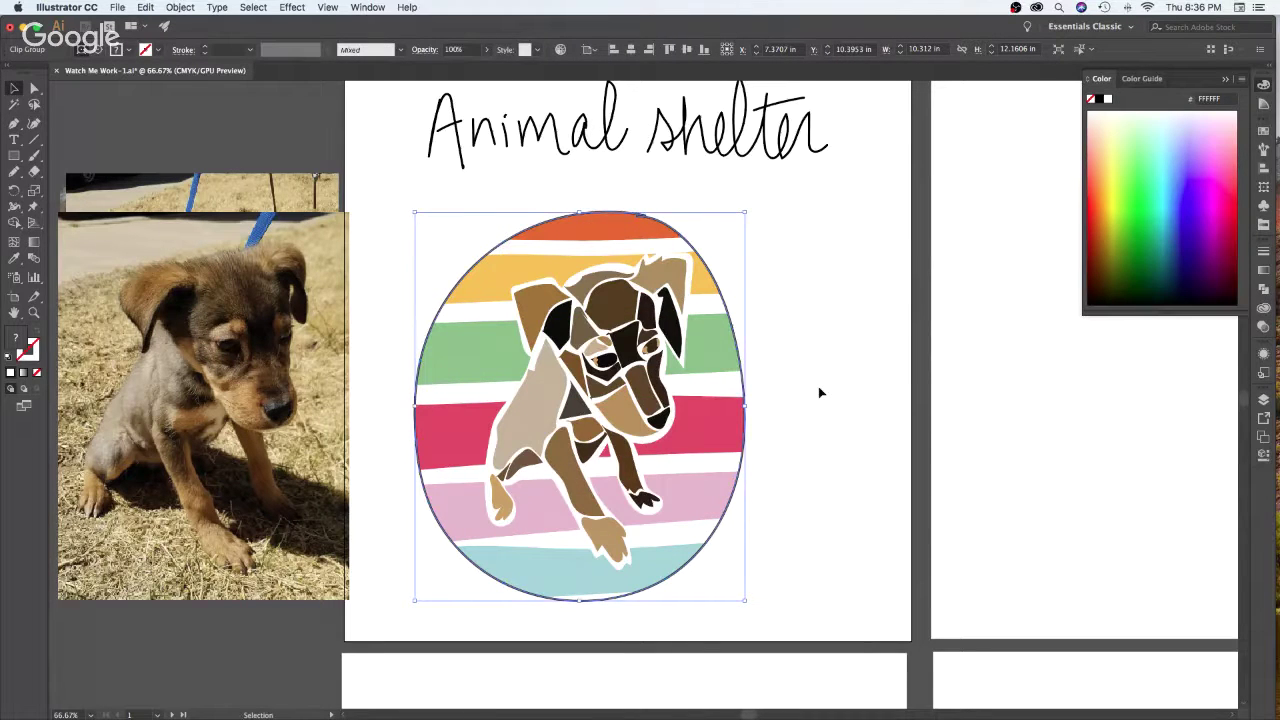
pyautogui.click(935, 393)
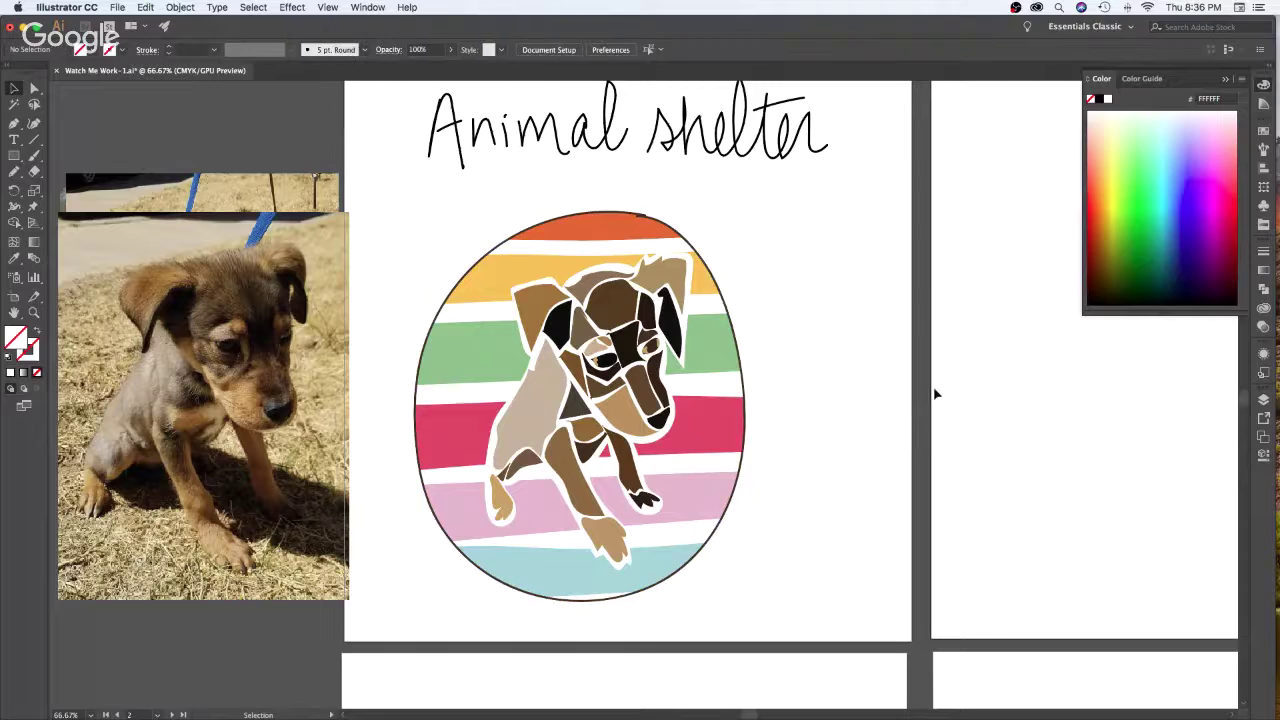
# Change the stroke color of the oval around the stripes to near-white FFF7F2
pyautogui.click(720, 291)
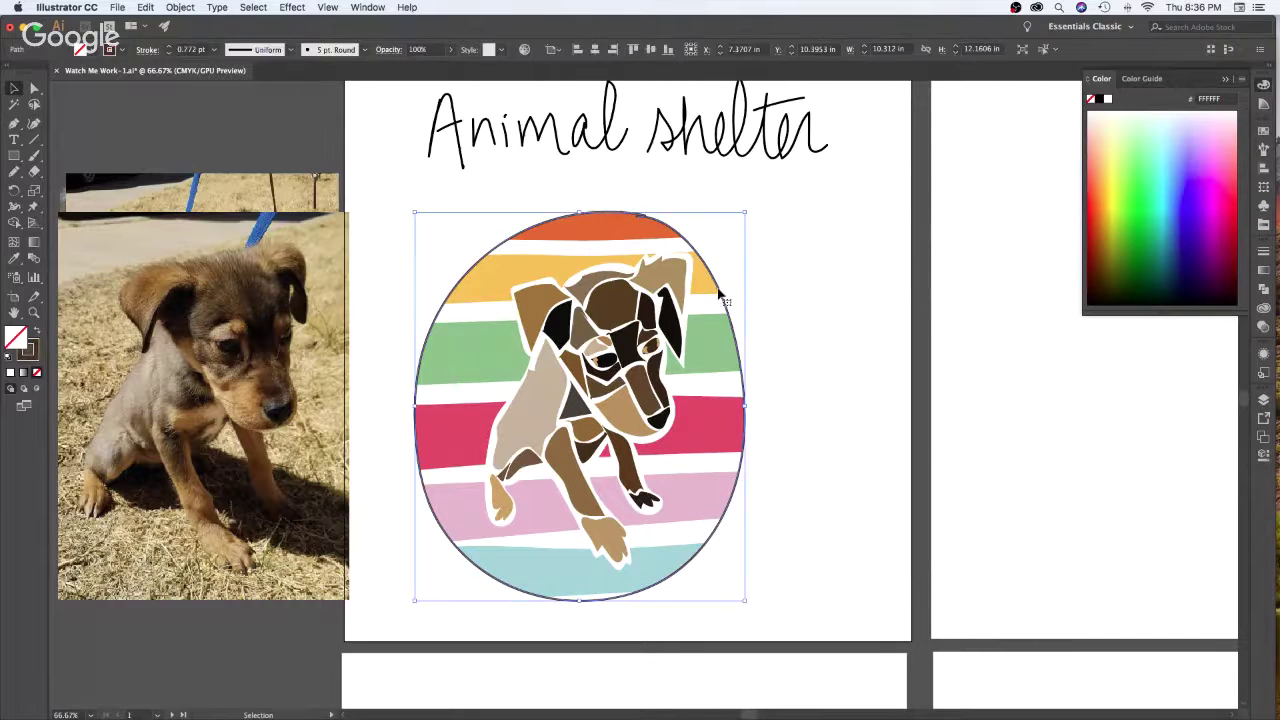
pyautogui.click(895, 420)
pyautogui.click(741, 467)
pyautogui.click(28, 349)
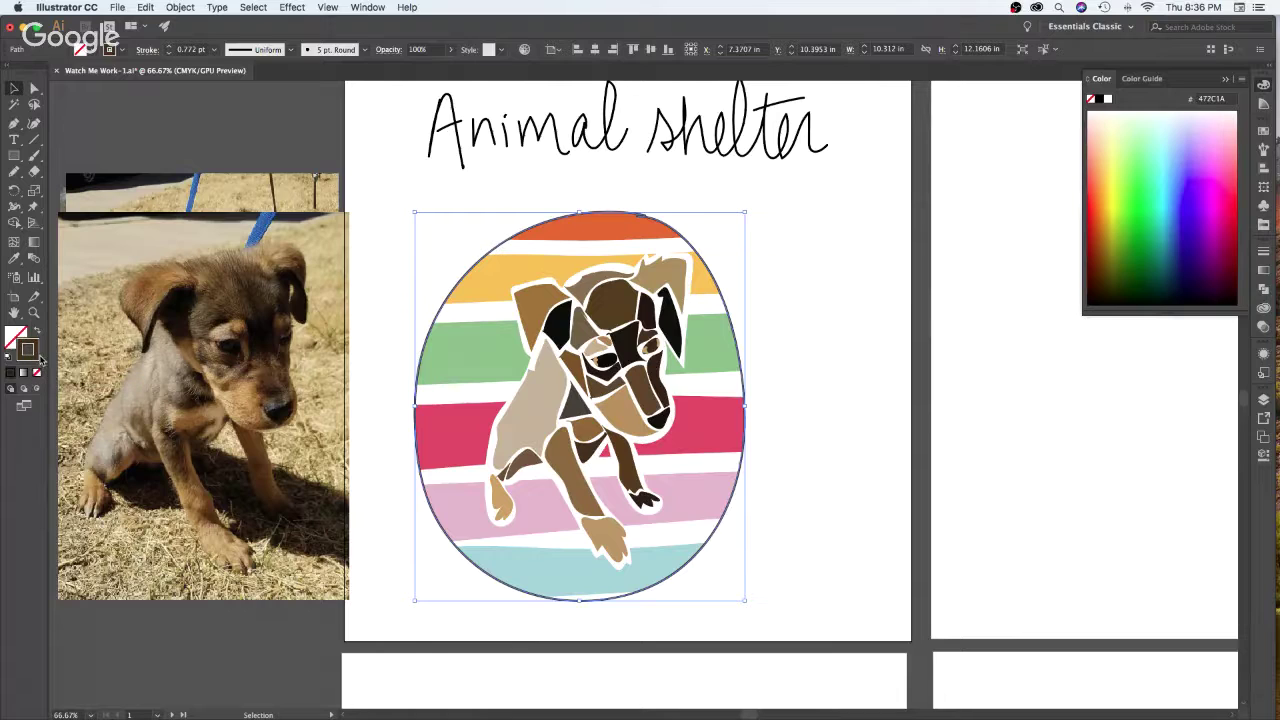
pyautogui.click(1105, 110)
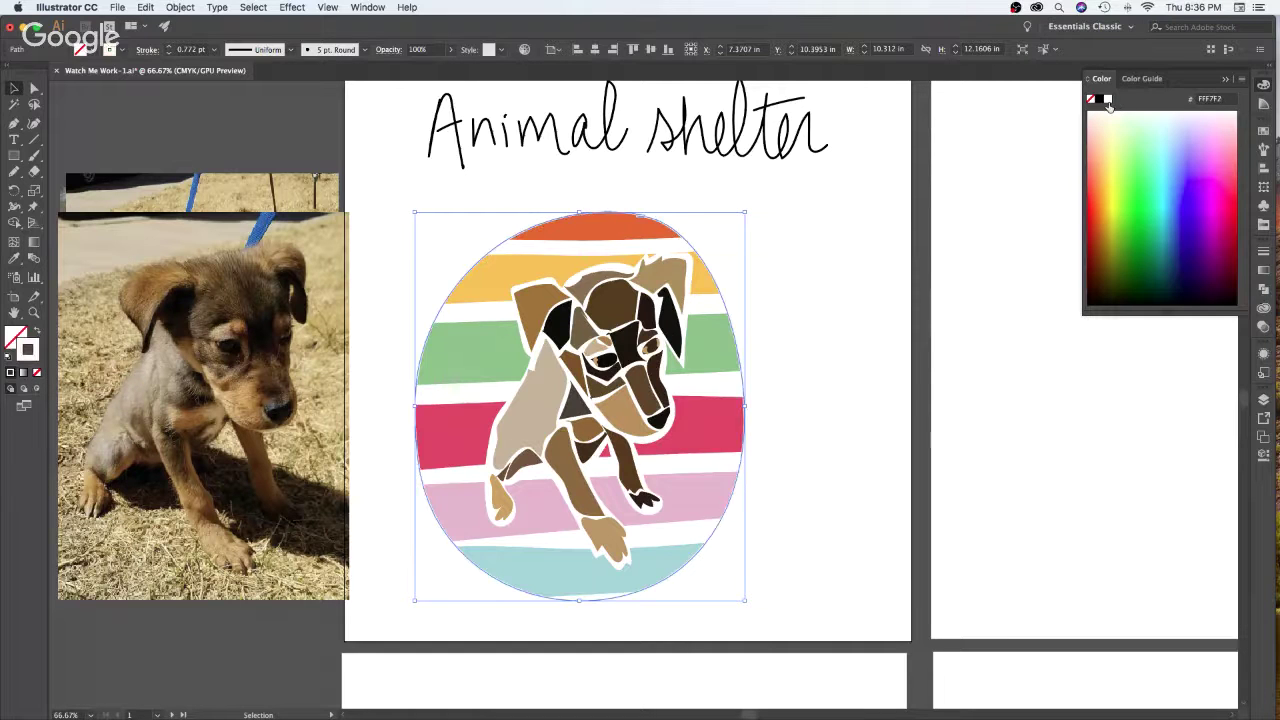
pyautogui.click(975, 390)
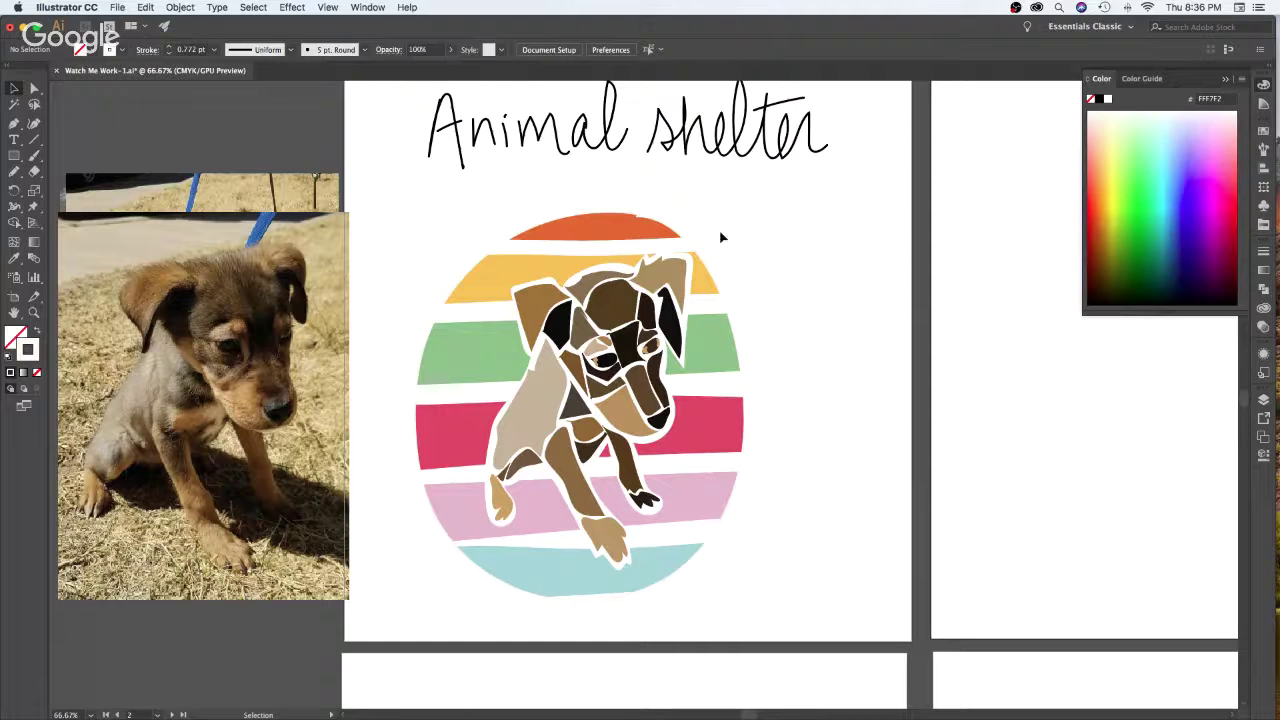
pyautogui.click(722, 285)
pyautogui.click(808, 297)
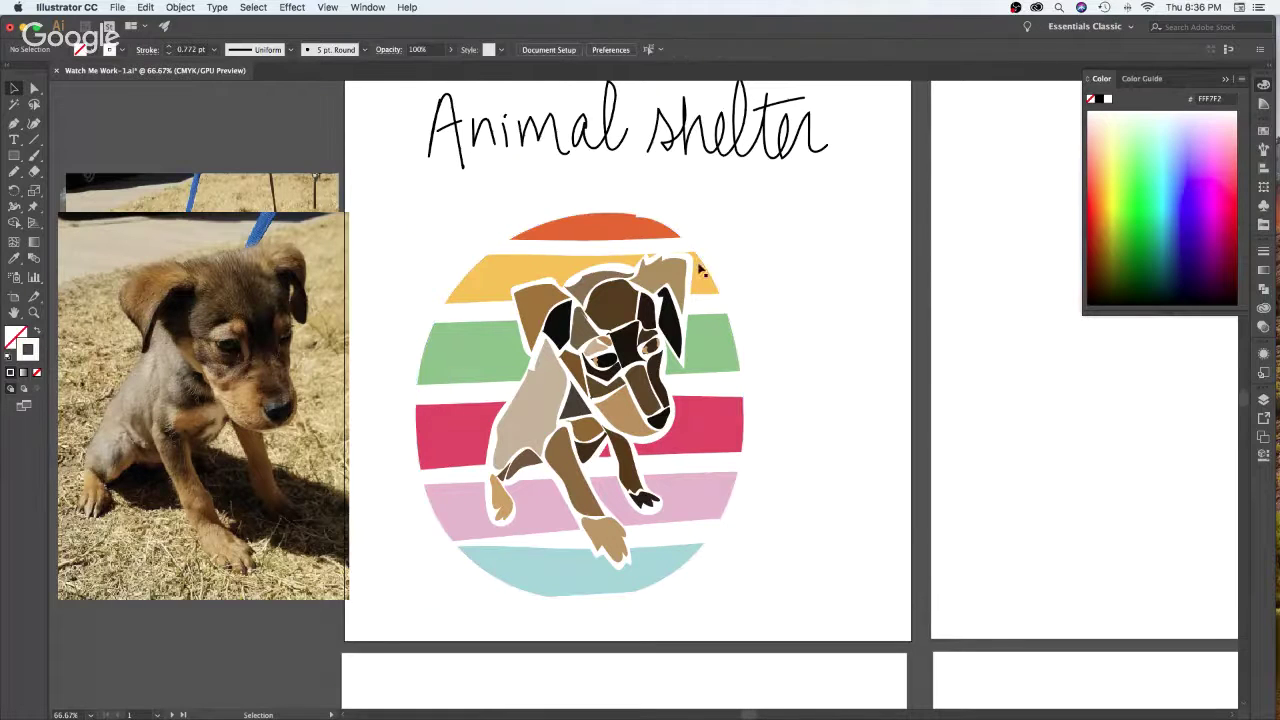
pyautogui.click(729, 315)
pyautogui.click(1001, 265)
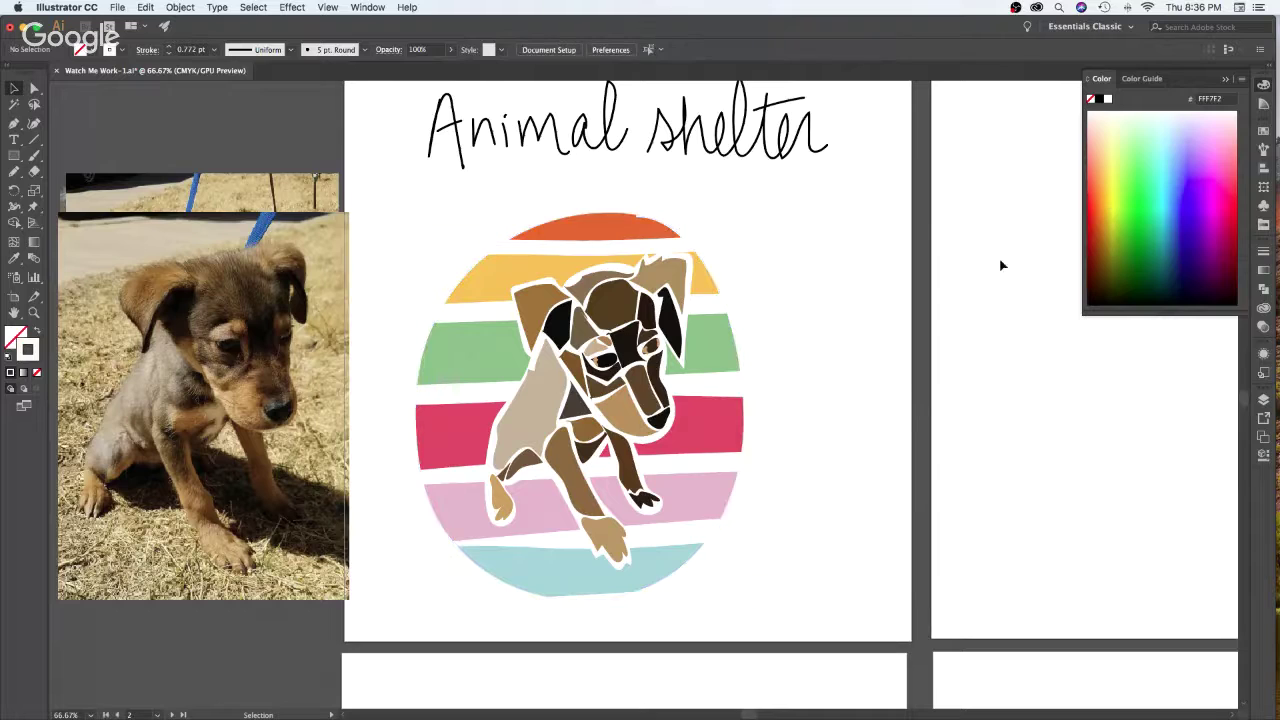
# Paint outlined leaves and a small berry outside the striped oval's upper-right edge with the Paintbrush in light orange FFCC93
pyautogui.click(1098, 135)
pyautogui.press('b')
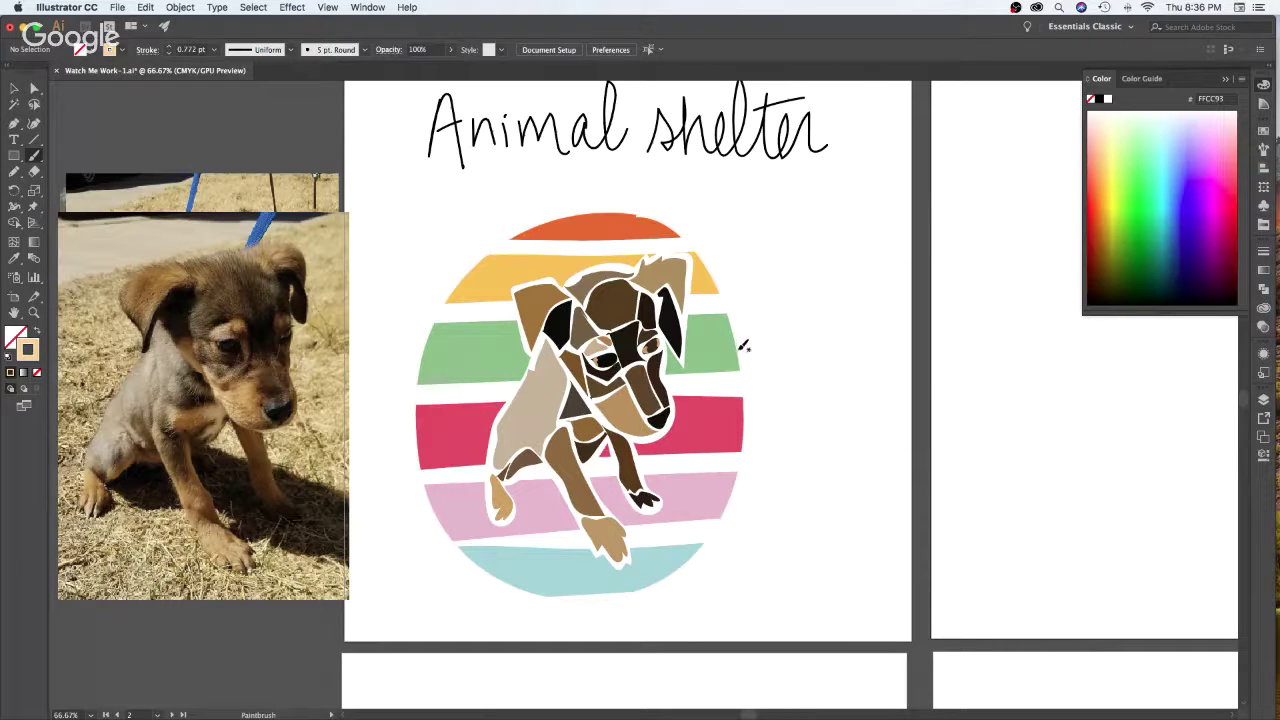
pyautogui.moveTo(740, 348)
pyautogui.mouseDown()
pyautogui.moveTo(767, 290)
pyautogui.moveTo(742, 366)
pyautogui.moveTo(750, 345)
pyautogui.moveTo(799, 352)
pyautogui.moveTo(761, 350)
pyautogui.mouseUp()
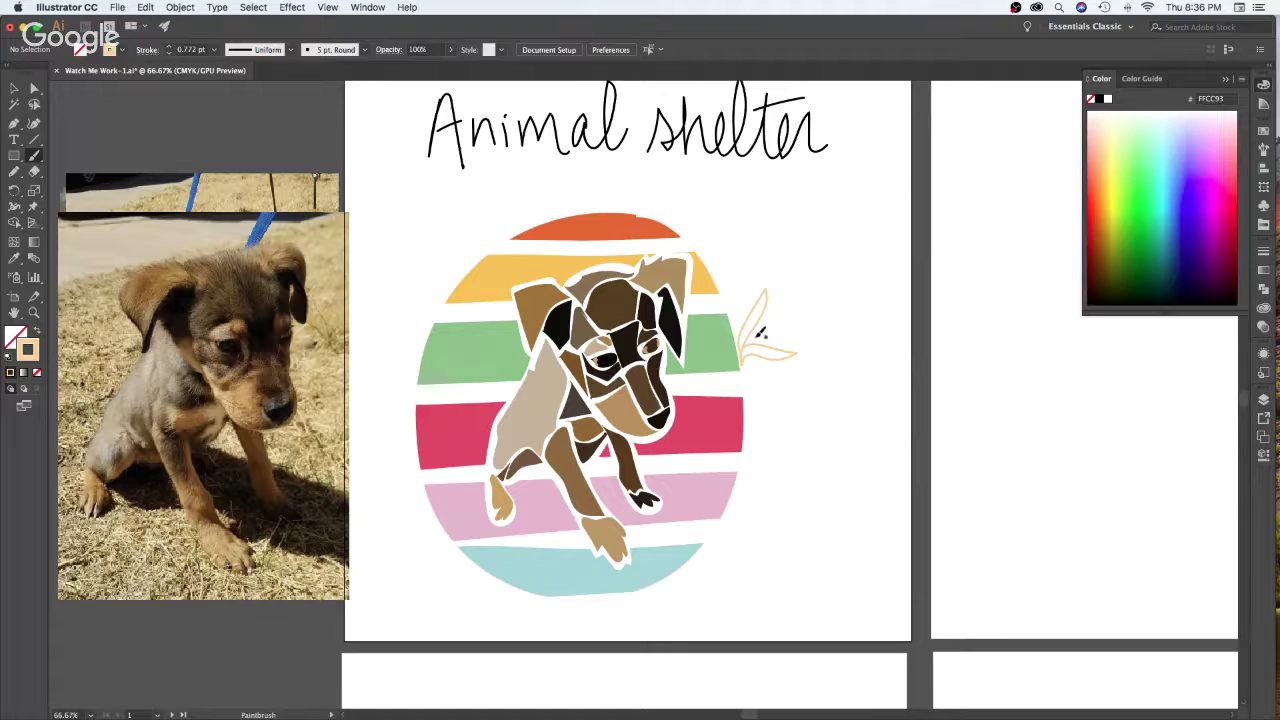
pyautogui.moveTo(753, 335)
pyautogui.mouseDown()
pyautogui.moveTo(811, 280)
pyautogui.moveTo(803, 313)
pyautogui.moveTo(778, 331)
pyautogui.moveTo(815, 333)
pyautogui.moveTo(809, 323)
pyautogui.mouseUp()
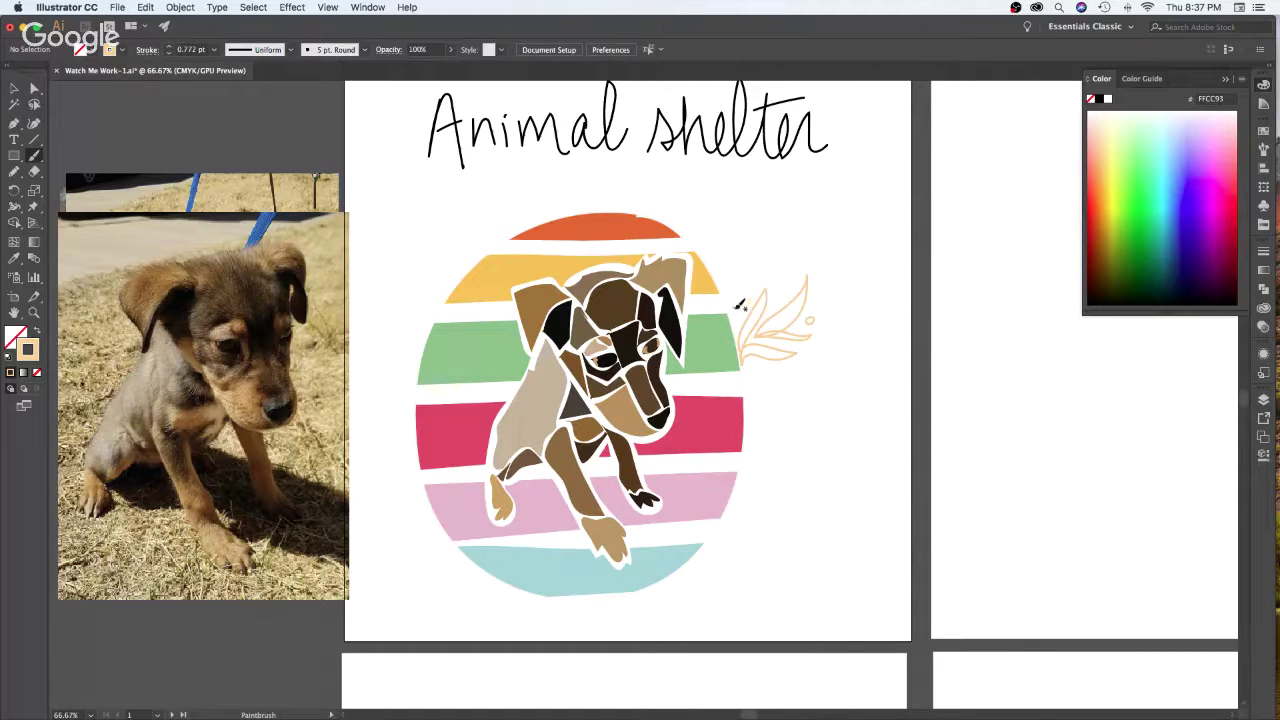
pyautogui.moveTo(739, 311)
pyautogui.mouseDown()
pyautogui.moveTo(727, 262)
pyautogui.moveTo(773, 245)
pyautogui.moveTo(752, 296)
pyautogui.mouseUp()
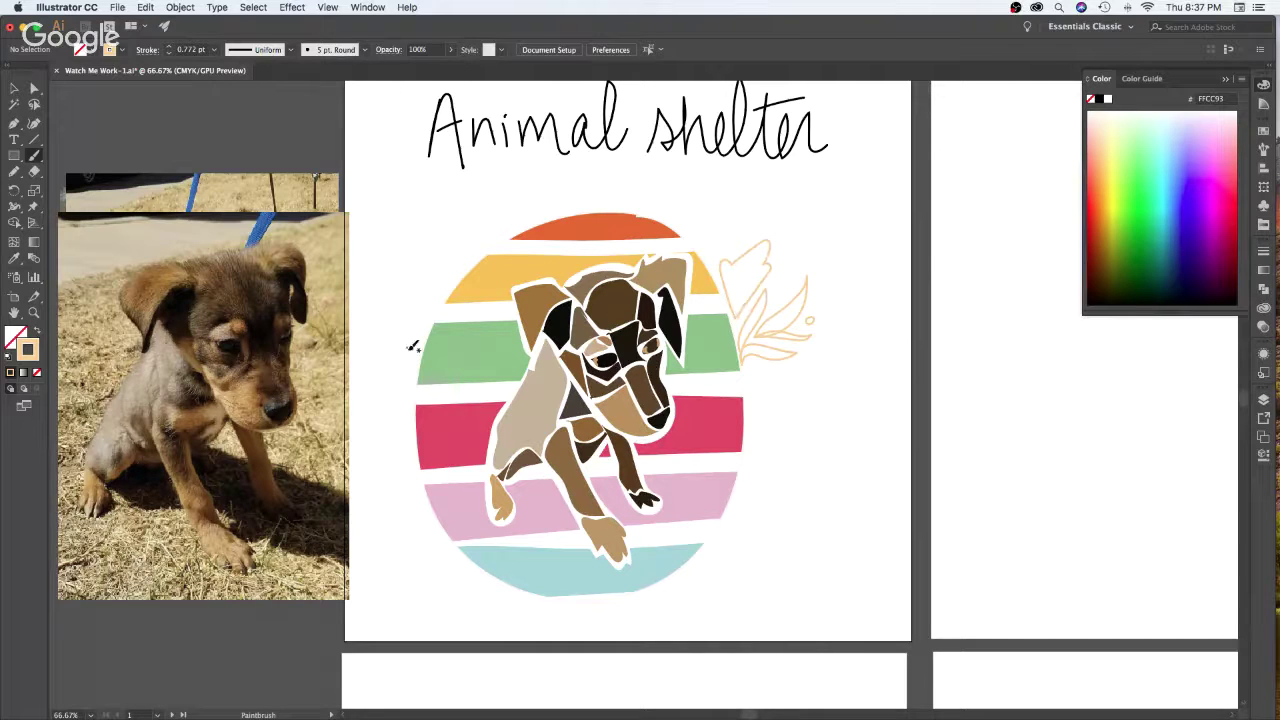
# Paint a large cluster of curved leaf outlines and small berries along the striped oval's upper-left edge
pyautogui.moveTo(411, 381)
pyautogui.mouseDown()
pyautogui.moveTo(428, 284)
pyautogui.moveTo(414, 309)
pyautogui.moveTo(391, 312)
pyautogui.moveTo(414, 380)
pyautogui.mouseUp()
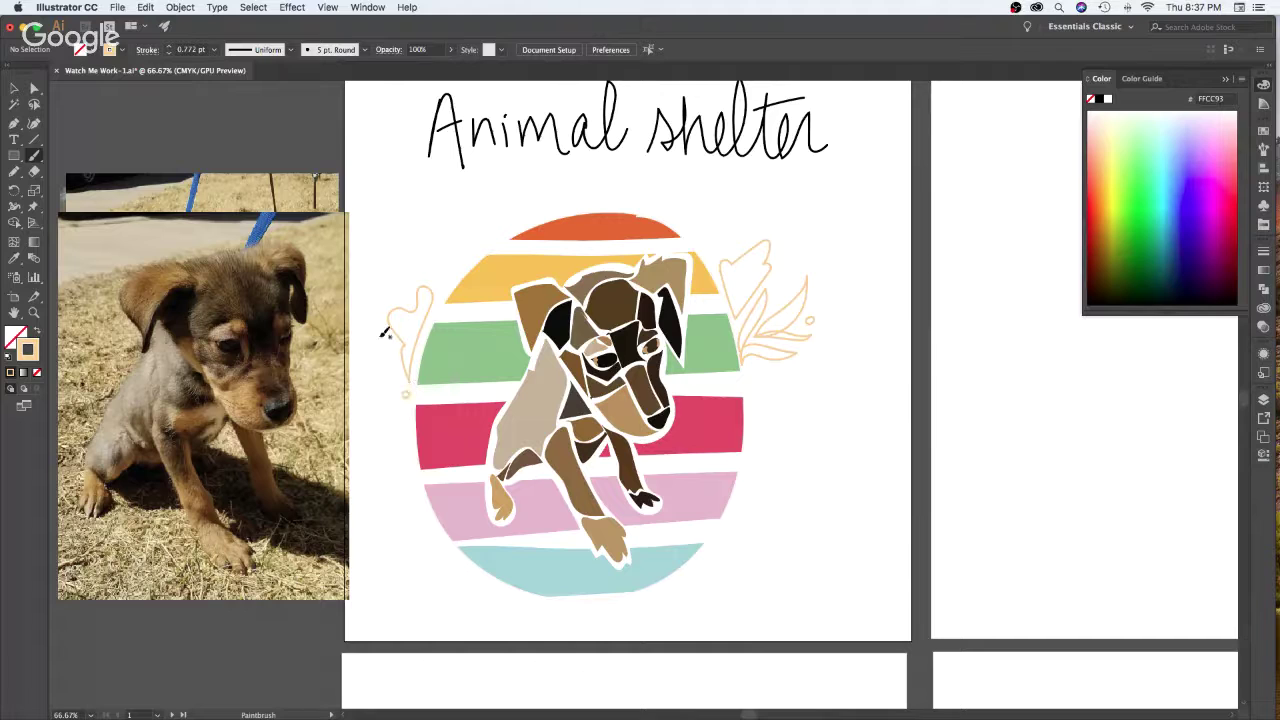
pyautogui.moveTo(408, 382)
pyautogui.mouseDown()
pyautogui.moveTo(391, 335)
pyautogui.moveTo(372, 324)
pyautogui.moveTo(352, 385)
pyautogui.moveTo(381, 408)
pyautogui.mouseUp()
pyautogui.moveTo(441, 300)
pyautogui.mouseDown()
pyautogui.moveTo(438, 246)
pyautogui.moveTo(451, 262)
pyautogui.moveTo(462, 224)
pyautogui.moveTo(497, 225)
pyautogui.moveTo(458, 276)
pyautogui.moveTo(437, 247)
pyautogui.moveTo(435, 282)
pyautogui.moveTo(419, 240)
pyautogui.moveTo(394, 227)
pyautogui.moveTo(364, 239)
pyautogui.moveTo(436, 281)
pyautogui.mouseUp()
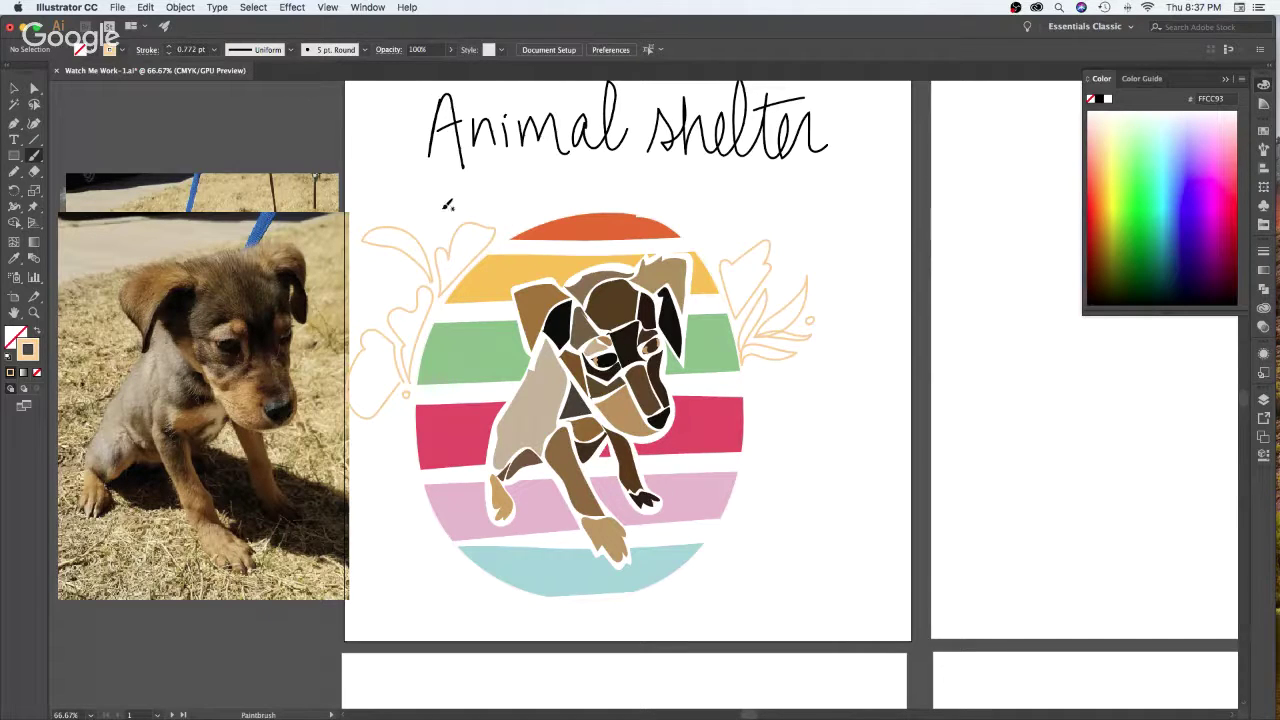
pyautogui.moveTo(429, 234)
pyautogui.mouseDown()
pyautogui.moveTo(451, 181)
pyautogui.moveTo(434, 250)
pyautogui.mouseUp()
pyautogui.moveTo(425, 272)
pyautogui.mouseDown()
pyautogui.moveTo(406, 254)
pyautogui.moveTo(366, 297)
pyautogui.moveTo(424, 270)
pyautogui.moveTo(412, 293)
pyautogui.mouseUp()
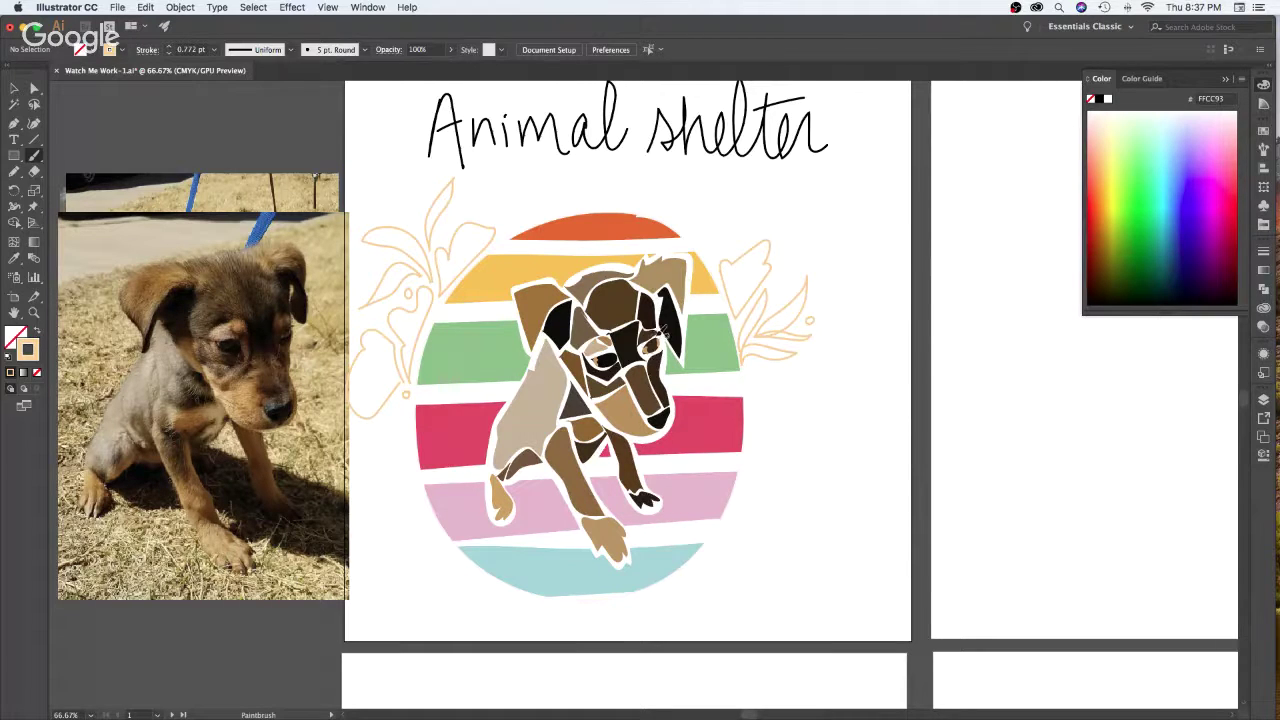
# Paint small leaf sprigs and berries down the oval's lower-left edge, plus long drooping leaves at its lower-right edge
pyautogui.moveTo(414, 400)
pyautogui.mouseDown()
pyautogui.moveTo(404, 480)
pyautogui.moveTo(380, 442)
pyautogui.moveTo(408, 431)
pyautogui.mouseUp()
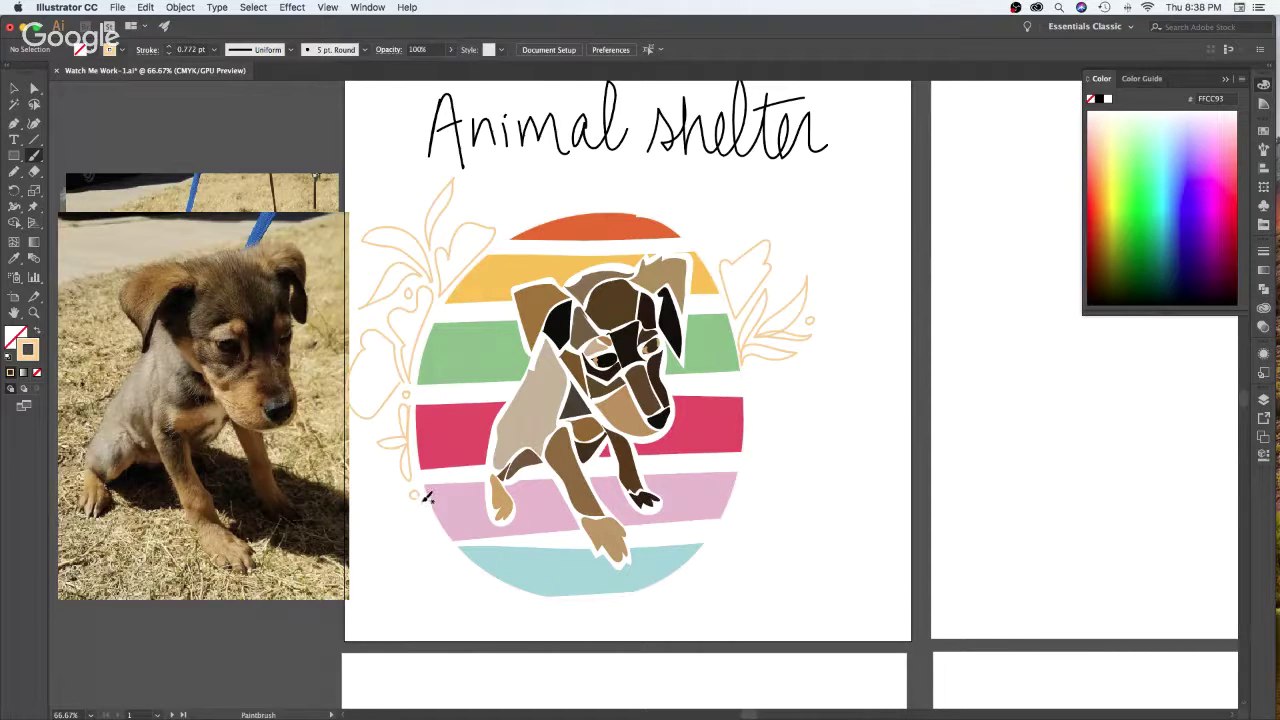
pyautogui.moveTo(421, 506)
pyautogui.mouseDown()
pyautogui.moveTo(419, 561)
pyautogui.moveTo(424, 502)
pyautogui.moveTo(445, 553)
pyautogui.moveTo(423, 503)
pyautogui.moveTo(366, 554)
pyautogui.moveTo(408, 516)
pyautogui.mouseUp()
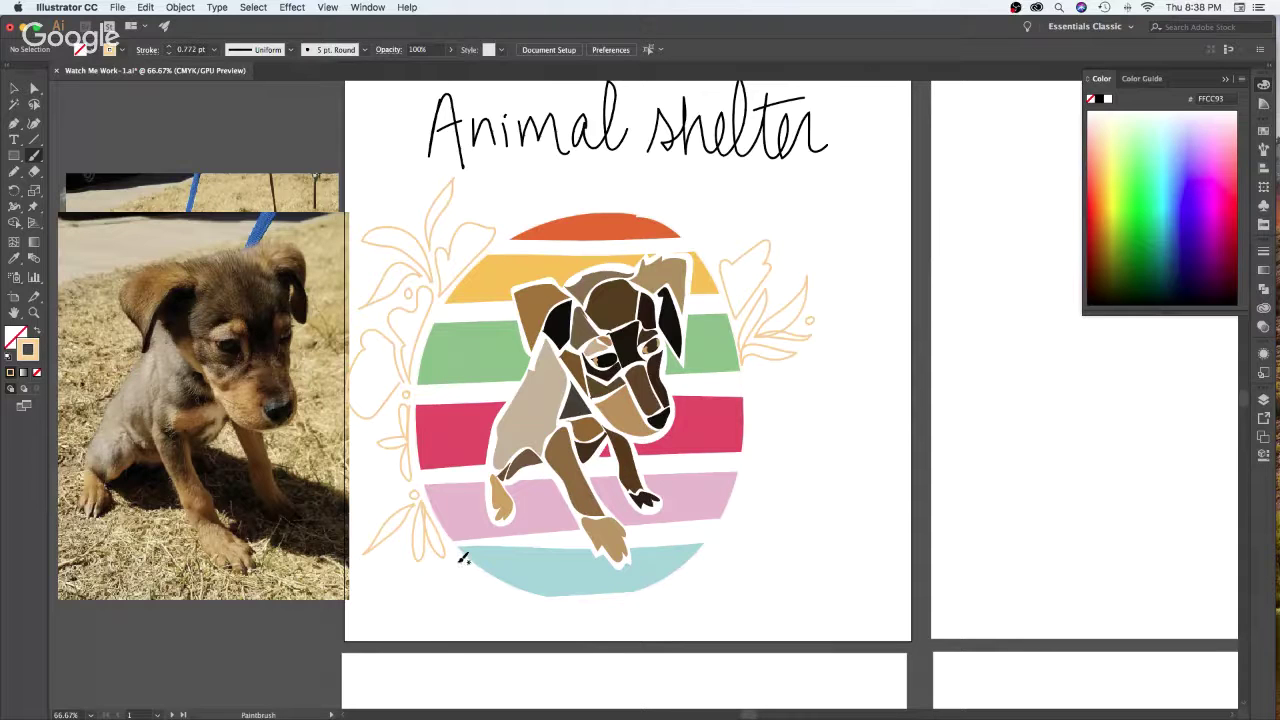
pyautogui.moveTo(463, 560)
pyautogui.mouseDown()
pyautogui.moveTo(474, 604)
pyautogui.moveTo(460, 552)
pyautogui.moveTo(541, 615)
pyautogui.moveTo(508, 610)
pyautogui.moveTo(466, 558)
pyautogui.mouseUp()
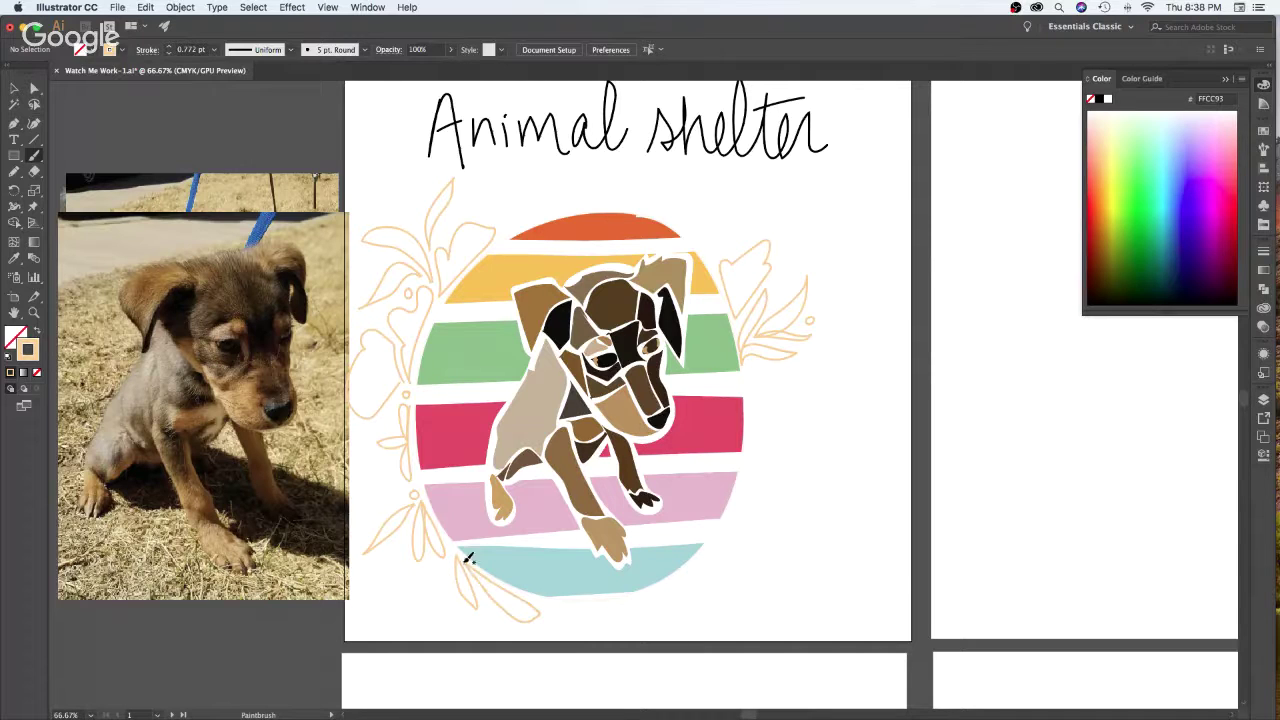
pyautogui.moveTo(745, 382)
pyautogui.mouseDown()
pyautogui.moveTo(801, 469)
pyautogui.moveTo(786, 411)
pyautogui.moveTo(743, 377)
pyautogui.moveTo(773, 442)
pyautogui.moveTo(766, 511)
pyautogui.mouseUp()
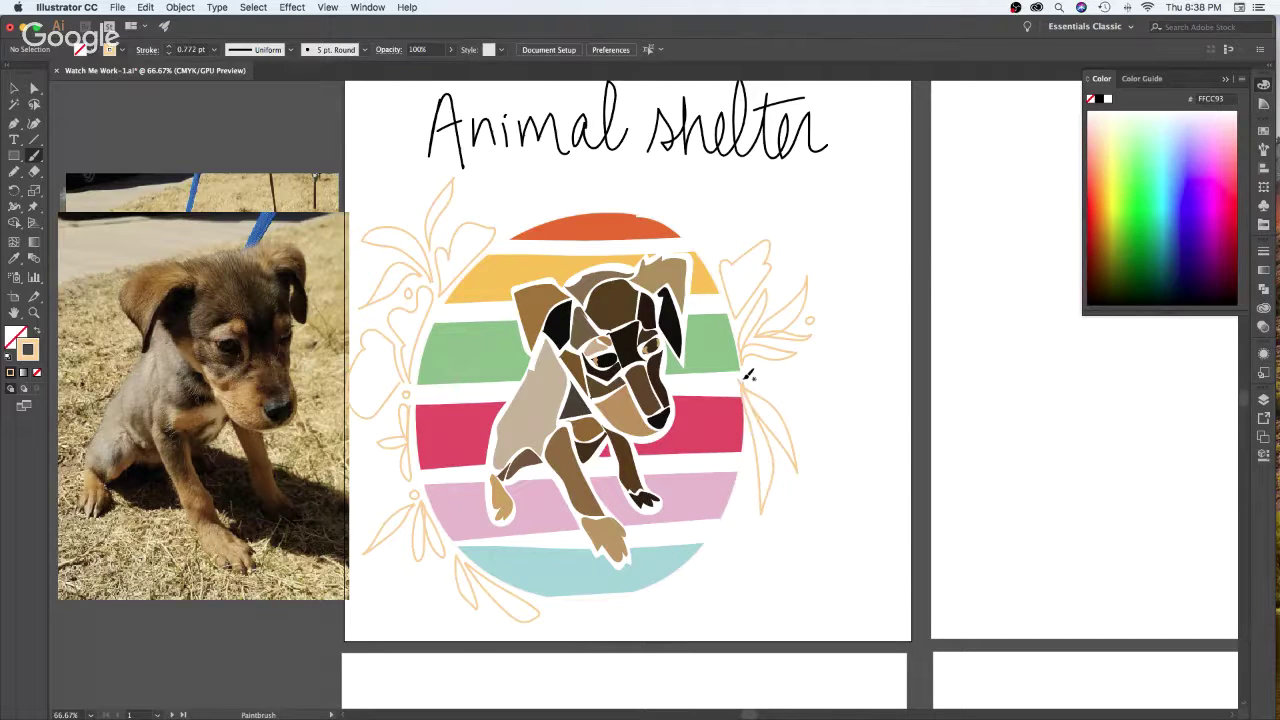
# Select the hand-drawn leaf and berry outlines around the striped oval together
pyautogui.press('v')
pyautogui.click(767, 472)
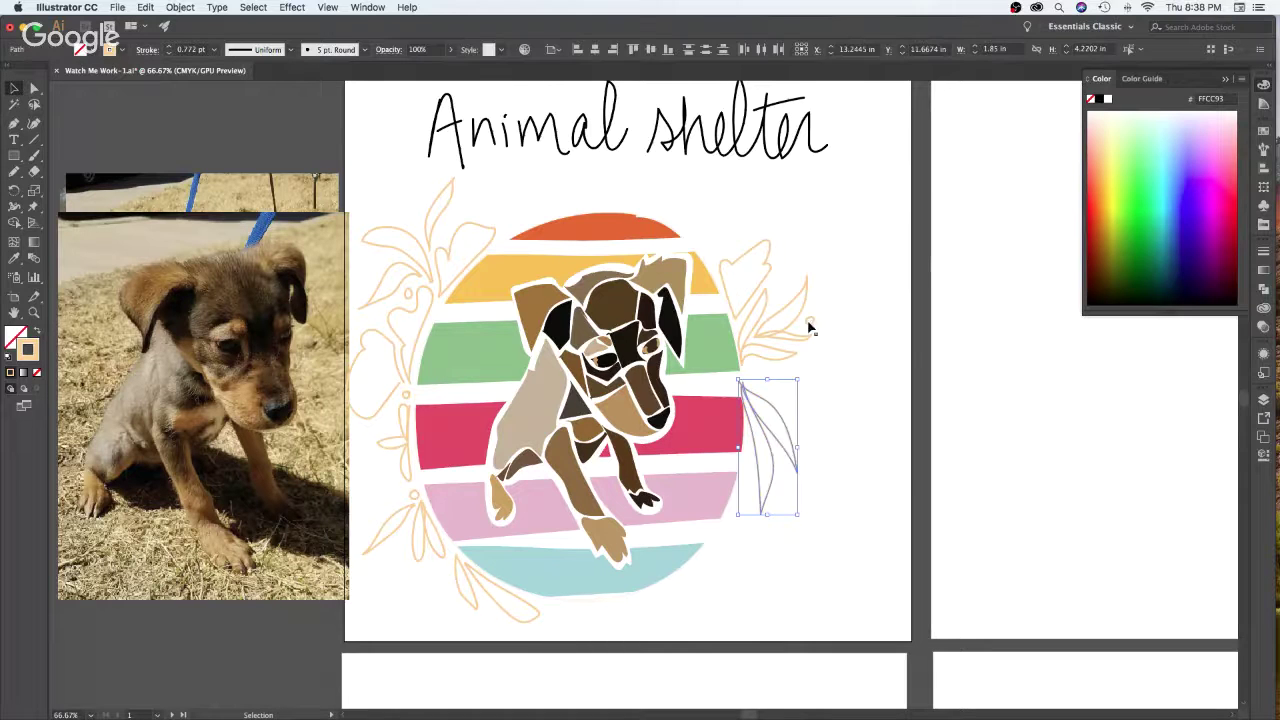
pyautogui.click(766, 260)
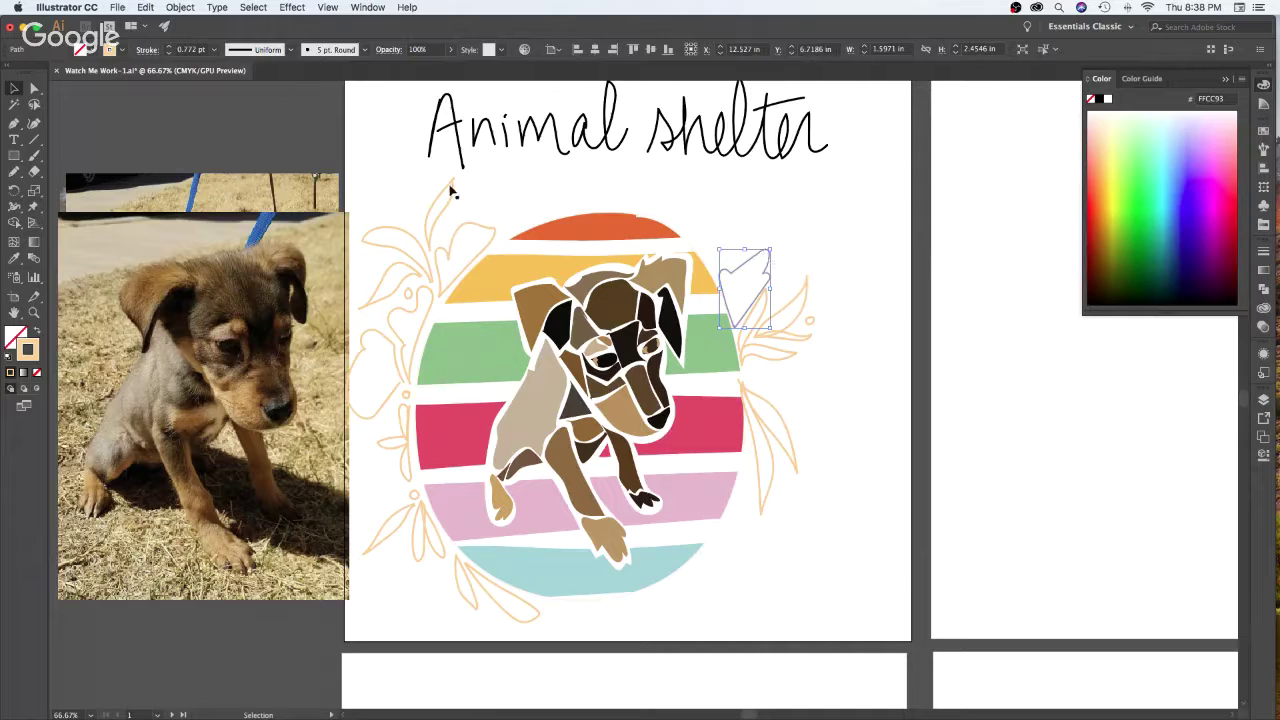
pyautogui.click(438, 250)
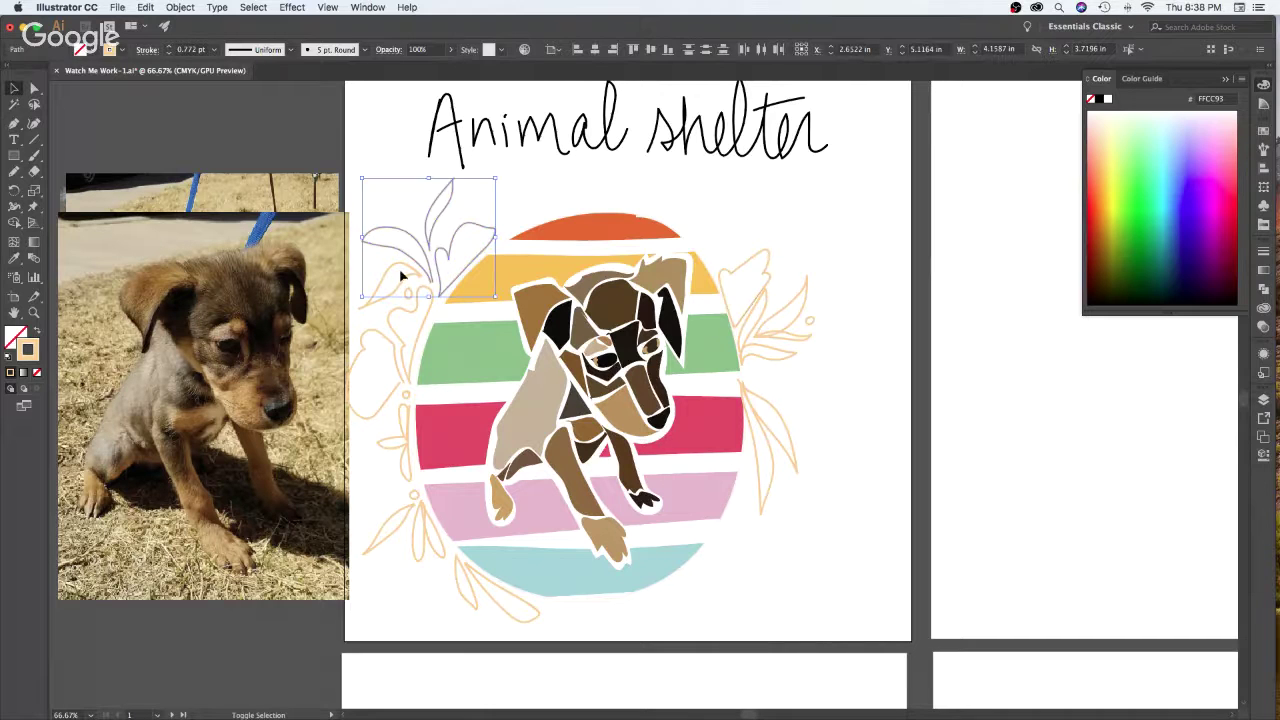
pyautogui.keyDown('shift'); pyautogui.click(413, 477); pyautogui.keyUp('shift')
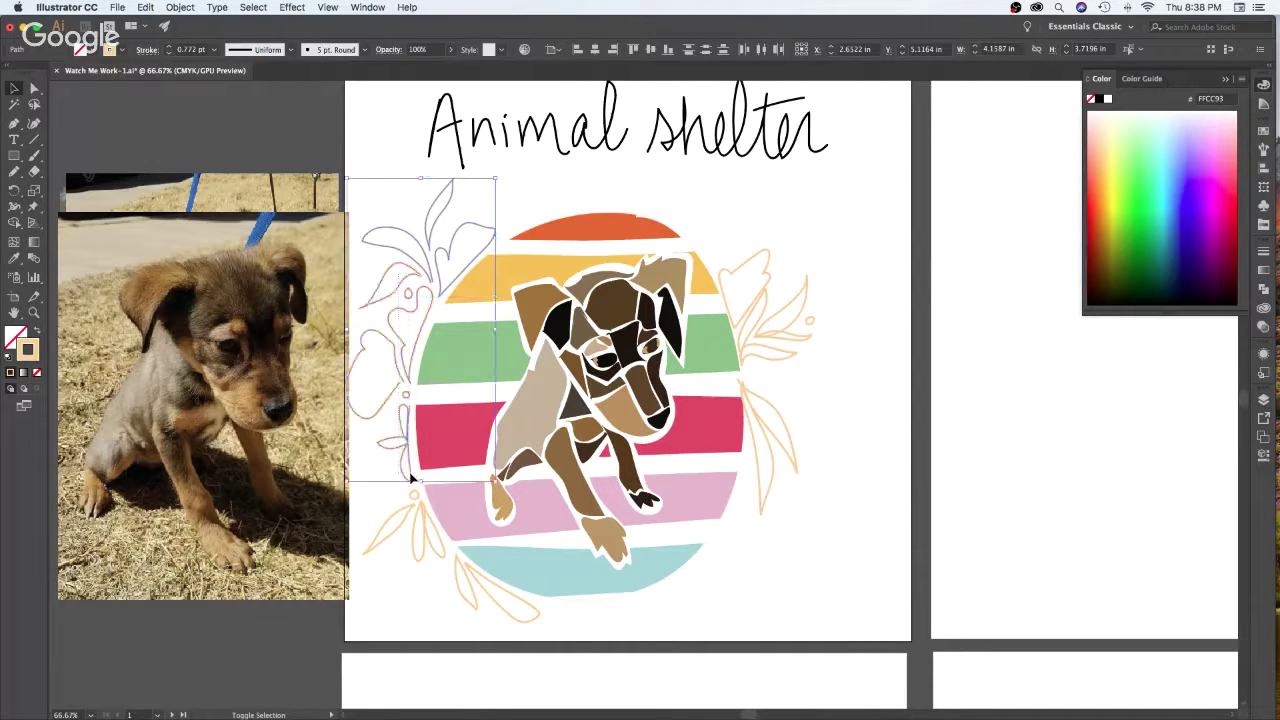
pyautogui.keyDown('shift'); pyautogui.click(442, 540); pyautogui.keyUp('shift')
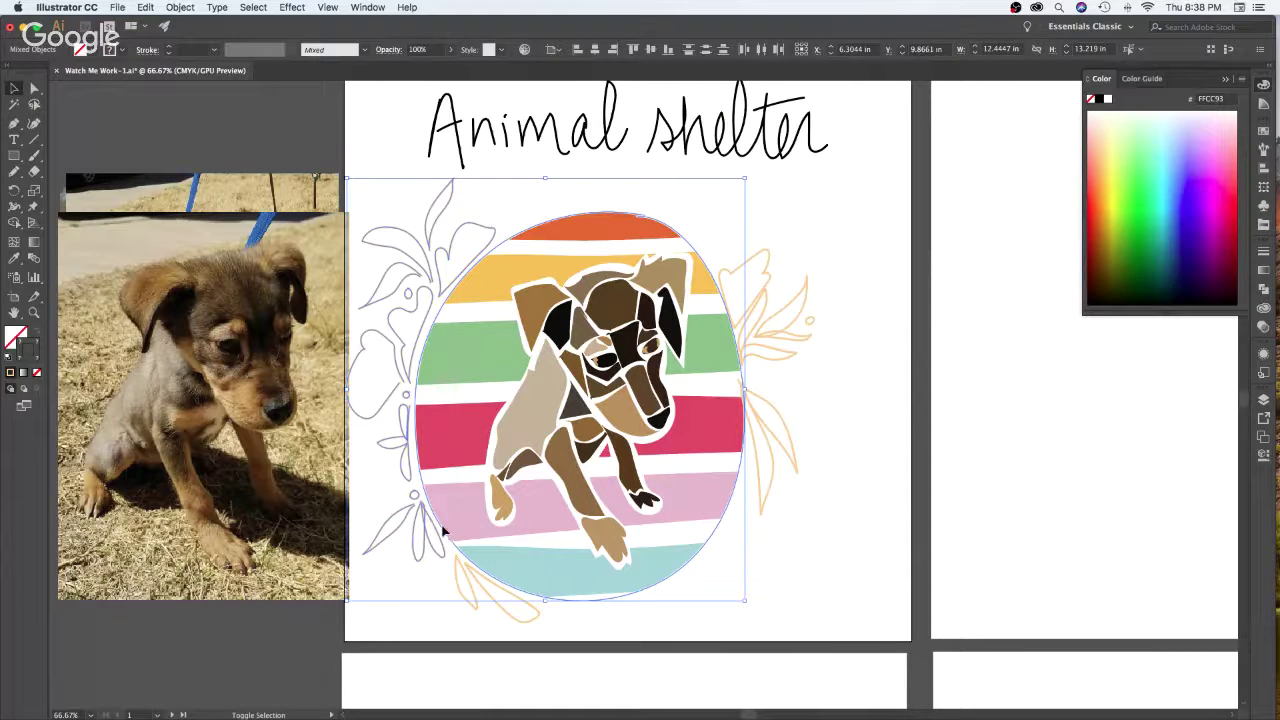
# Scale down the leaf and petal outlines around the circle's left side, leaving the striped circle out of the selection
pyautogui.keyDown('shift'); pyautogui.click(445, 531); pyautogui.keyUp('shift')
pyautogui.keyDown('shift'); pyautogui.click(494, 604); pyautogui.keyUp('shift')
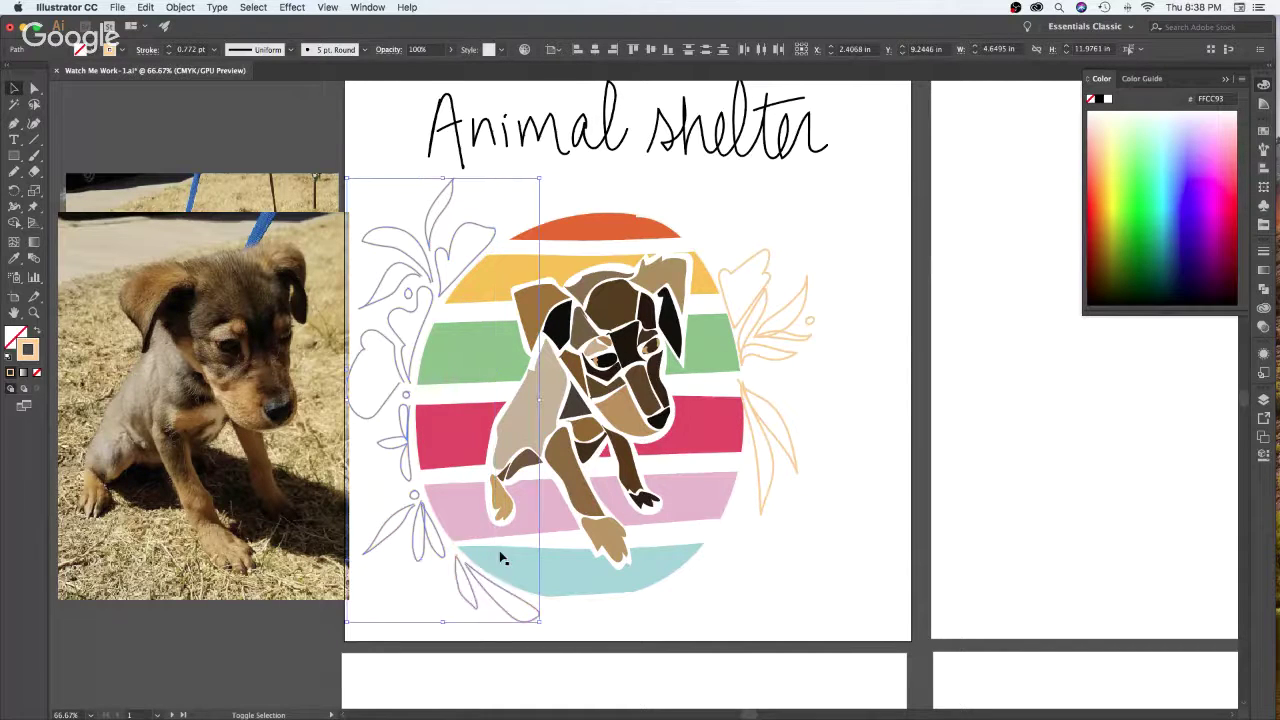
pyautogui.moveTo(349, 401); pyautogui.dragTo(356, 401)
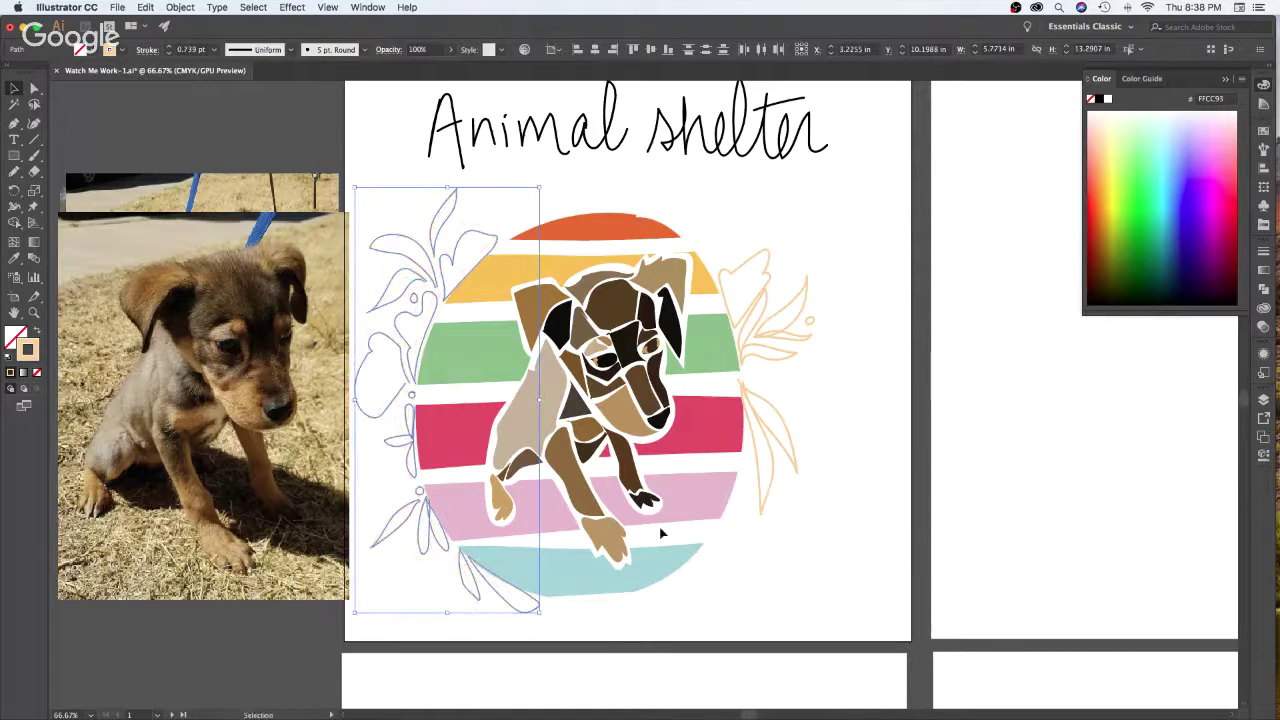
pyautogui.click(696, 600)
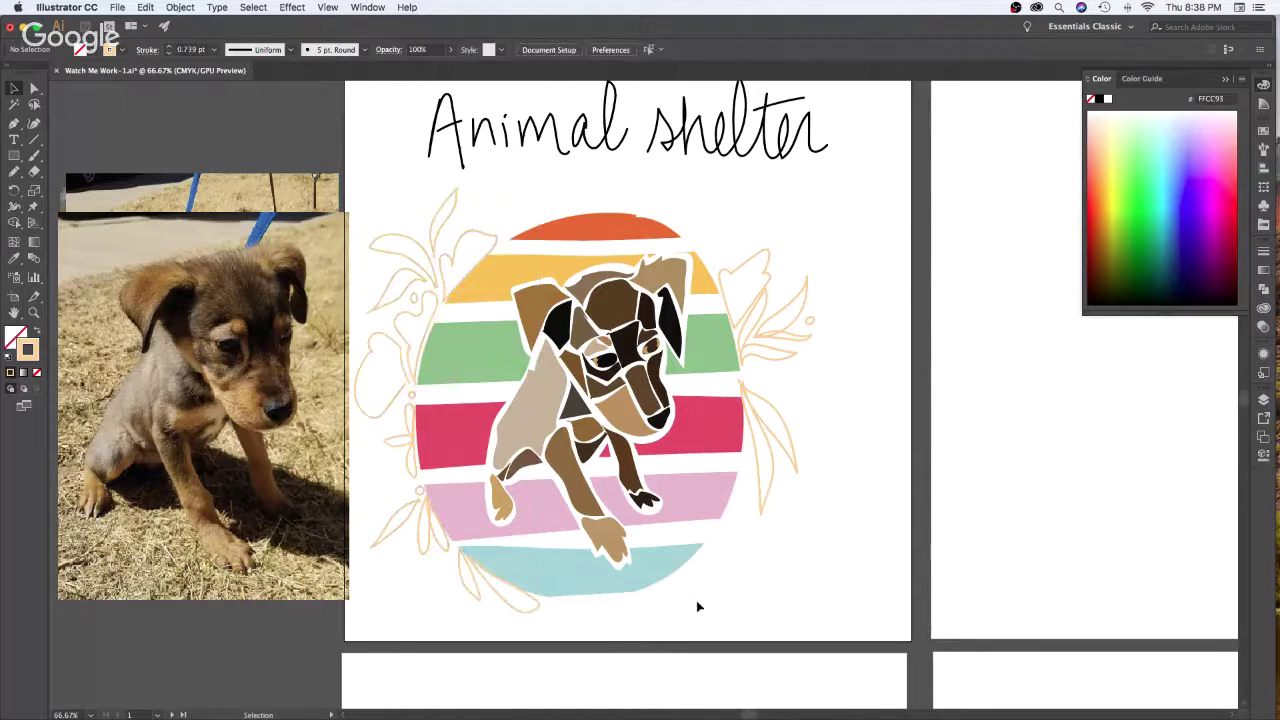
pyautogui.click(487, 238)
pyautogui.click(833, 634)
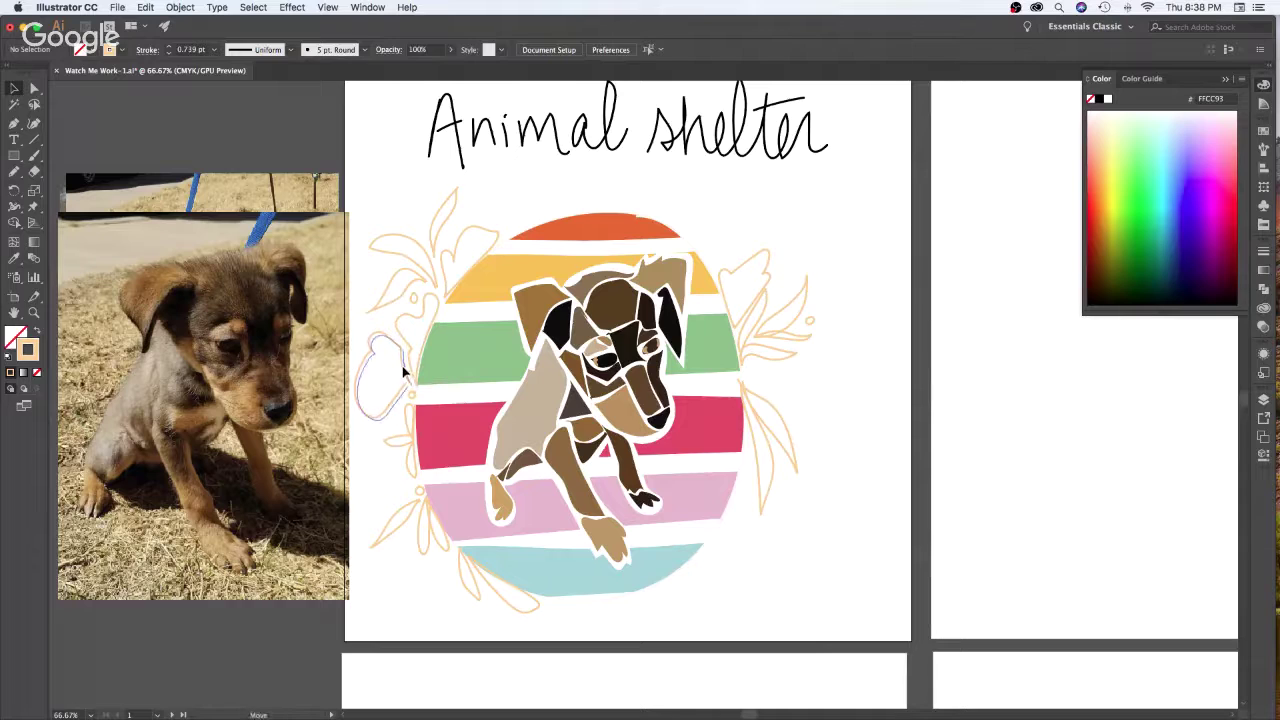
pyautogui.click(405, 368)
pyautogui.press('Delete')
pyautogui.hotkey('ctrl', 'z')
# Paint leaf outlines with small round berries along the striped circle's upper-right and upper-left edges using the Paintbrush
pyautogui.press('b')
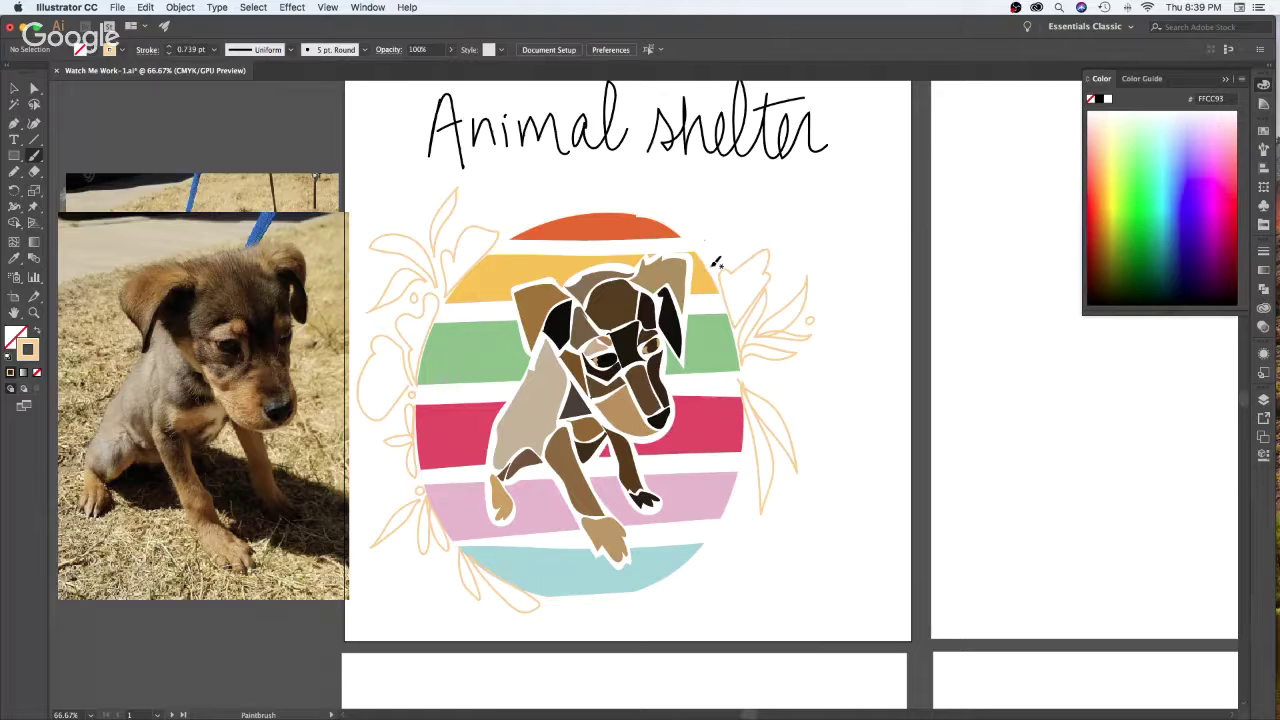
pyautogui.moveTo(700, 248)
pyautogui.mouseDown()
pyautogui.moveTo(692, 206)
pyautogui.moveTo(700, 244)
pyautogui.moveTo(735, 204)
pyautogui.moveTo(717, 258)
pyautogui.mouseUp()
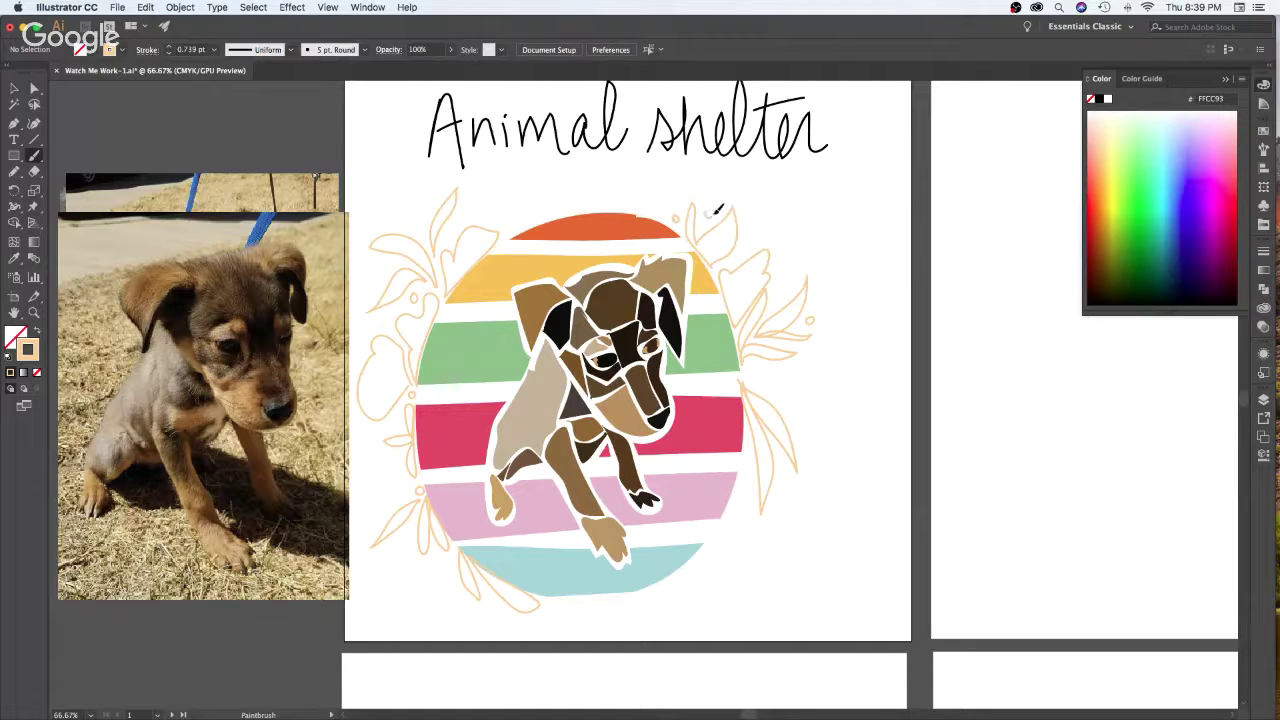
pyautogui.moveTo(717, 209); pyautogui.dragTo(705, 206)
pyautogui.moveTo(514, 231)
pyautogui.mouseDown()
pyautogui.moveTo(511, 191)
pyautogui.moveTo(522, 228)
pyautogui.mouseUp()
pyautogui.moveTo(746, 472)
pyautogui.mouseDown()
pyautogui.moveTo(757, 523)
pyautogui.moveTo(744, 556)
pyautogui.moveTo(749, 497)
pyautogui.moveTo(717, 553)
pyautogui.moveTo(744, 466)
pyautogui.mouseUp()
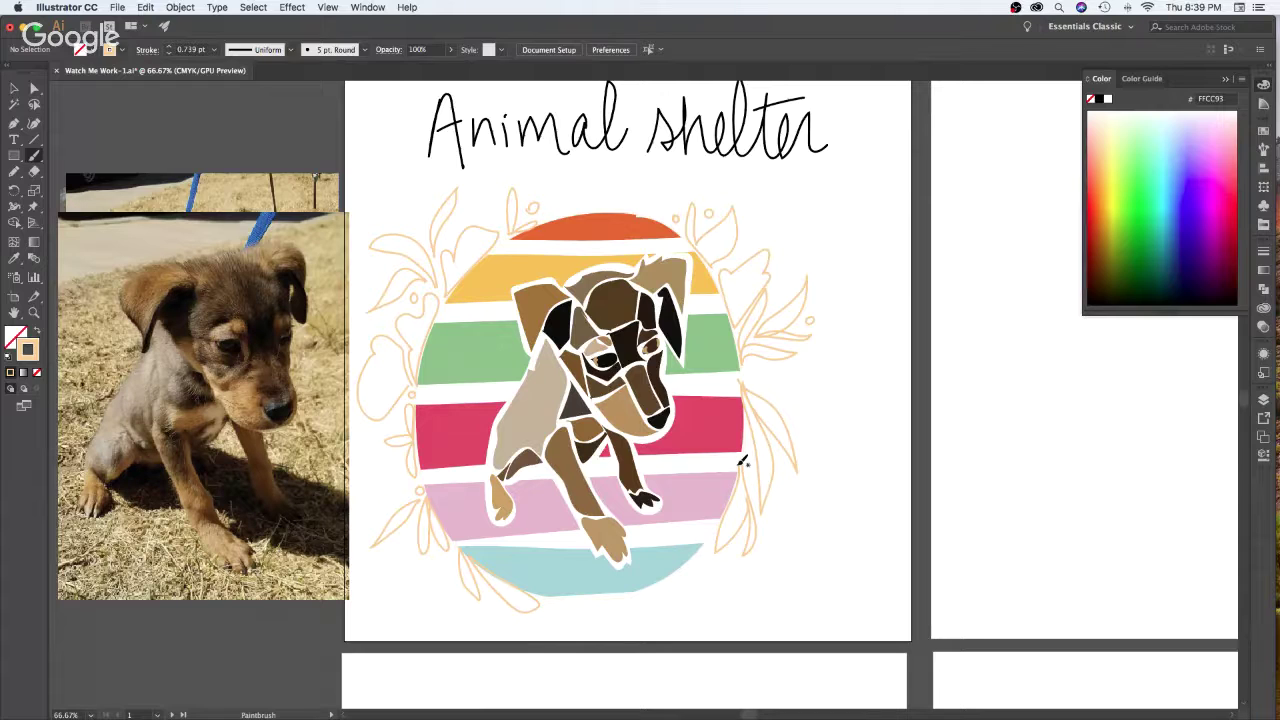
pyautogui.press('super+z')
pyautogui.press('super+z')
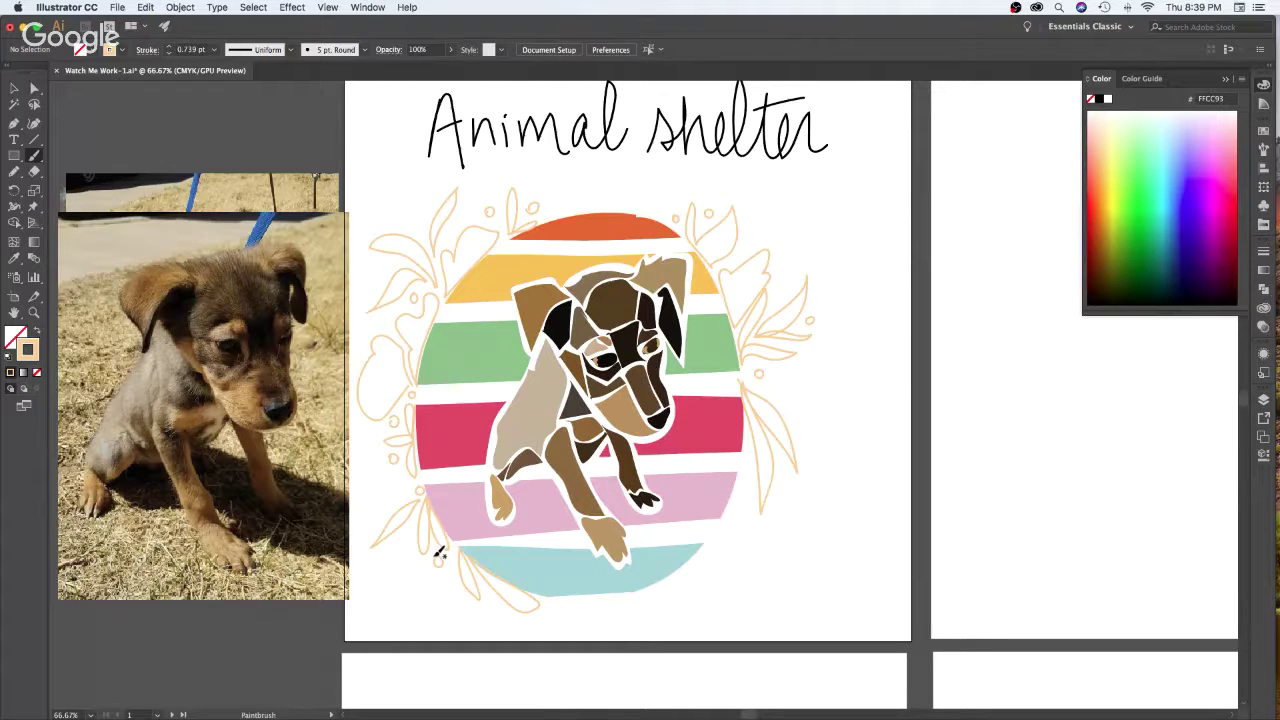
# Nudge the small leaf above the orange stripe, the stem outline beside the yellow stripe and the large left petal slightly outward
pyautogui.press('v')
pyautogui.click(539, 210)
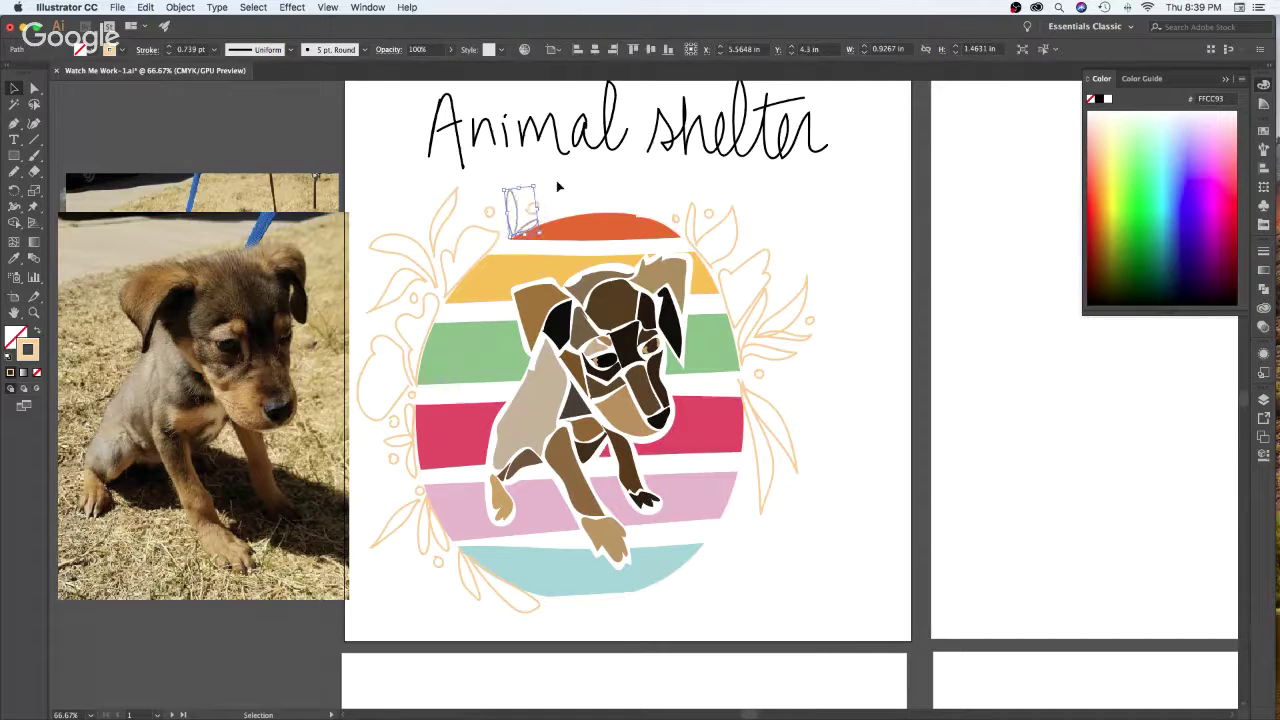
pyautogui.click(550, 198)
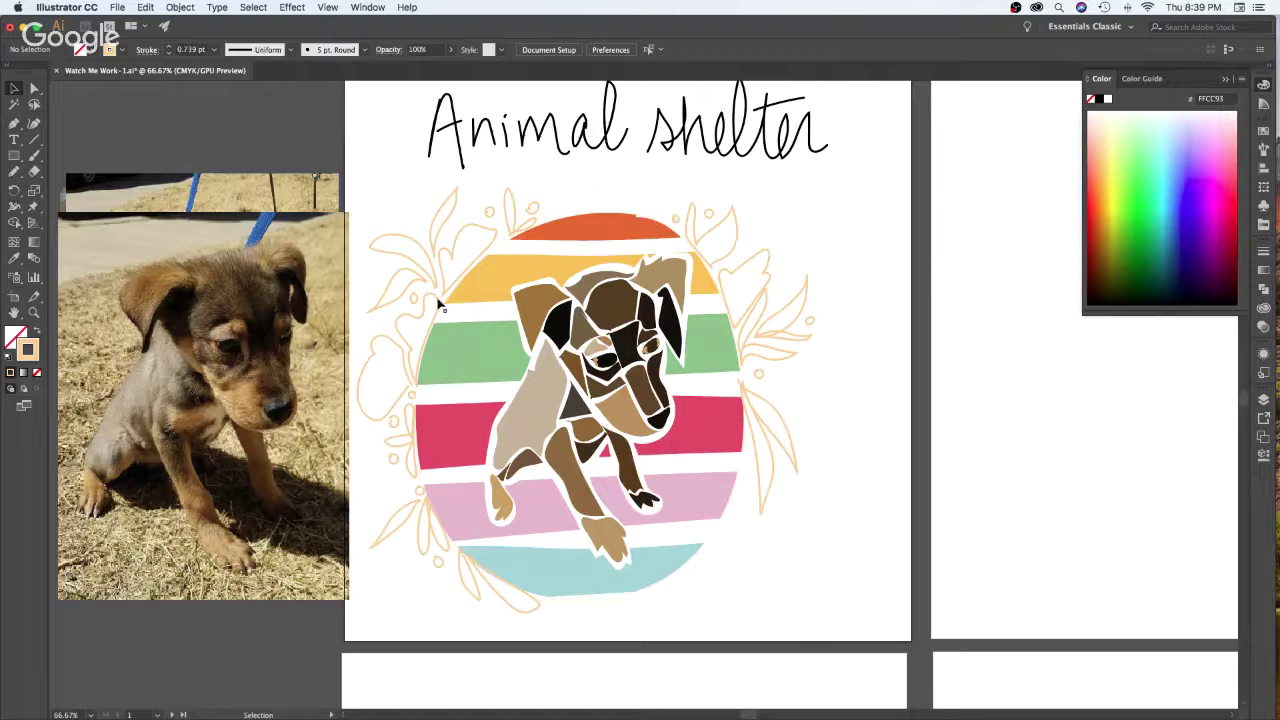
pyautogui.moveTo(440, 305); pyautogui.dragTo(436, 299)
pyautogui.click(599, 188)
pyautogui.moveTo(410, 358); pyautogui.dragTo(404, 364)
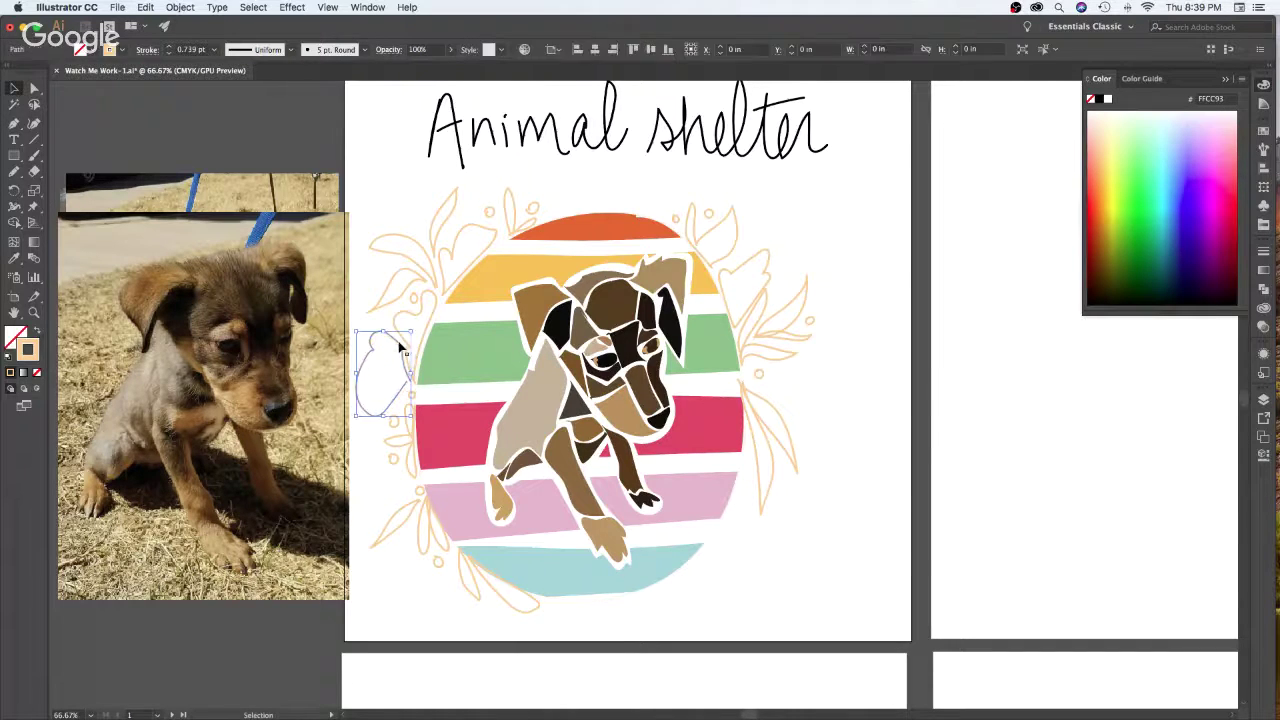
pyautogui.click(595, 193)
# Paint more leaf and petal outlines beside the circle's lower-right edge, across its top and around its lower-left edge
pyautogui.press('b')
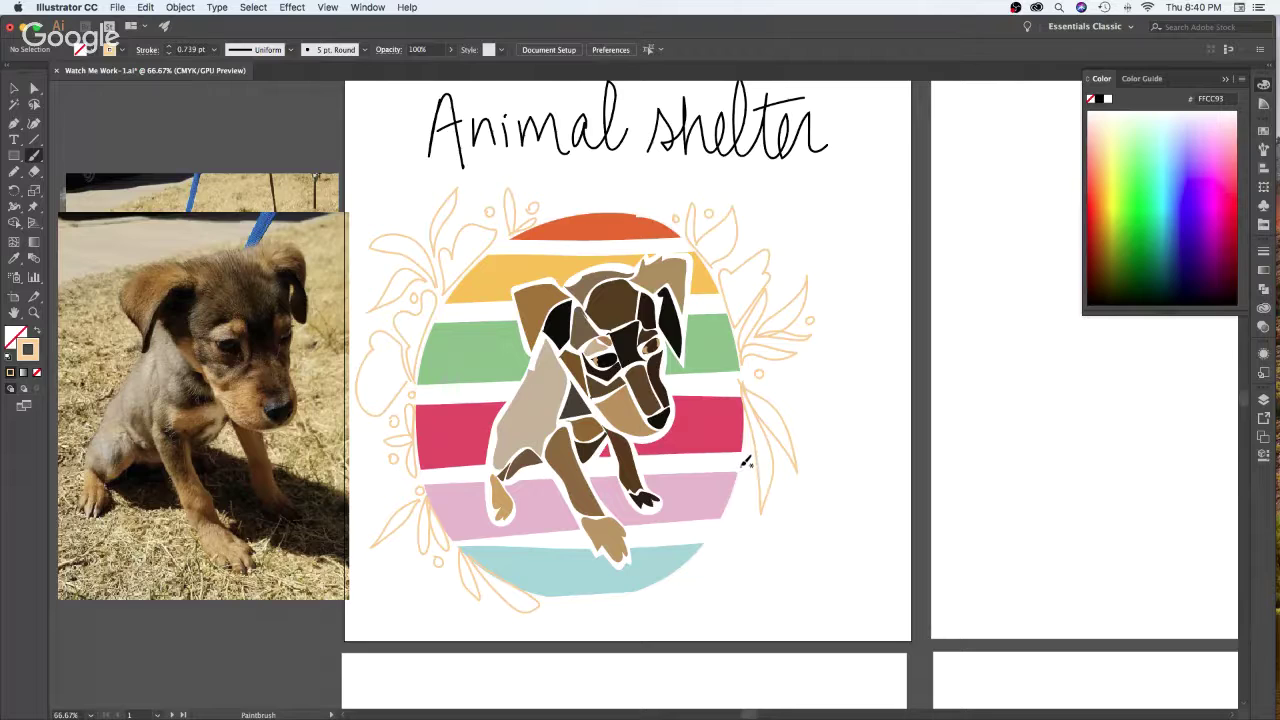
pyautogui.moveTo(743, 467)
pyautogui.mouseDown()
pyautogui.moveTo(749, 495)
pyautogui.moveTo(741, 464)
pyautogui.mouseUp()
pyautogui.moveTo(560, 208)
pyautogui.mouseDown()
pyautogui.moveTo(578, 181)
pyautogui.moveTo(606, 207)
pyautogui.moveTo(575, 207)
pyautogui.mouseUp()
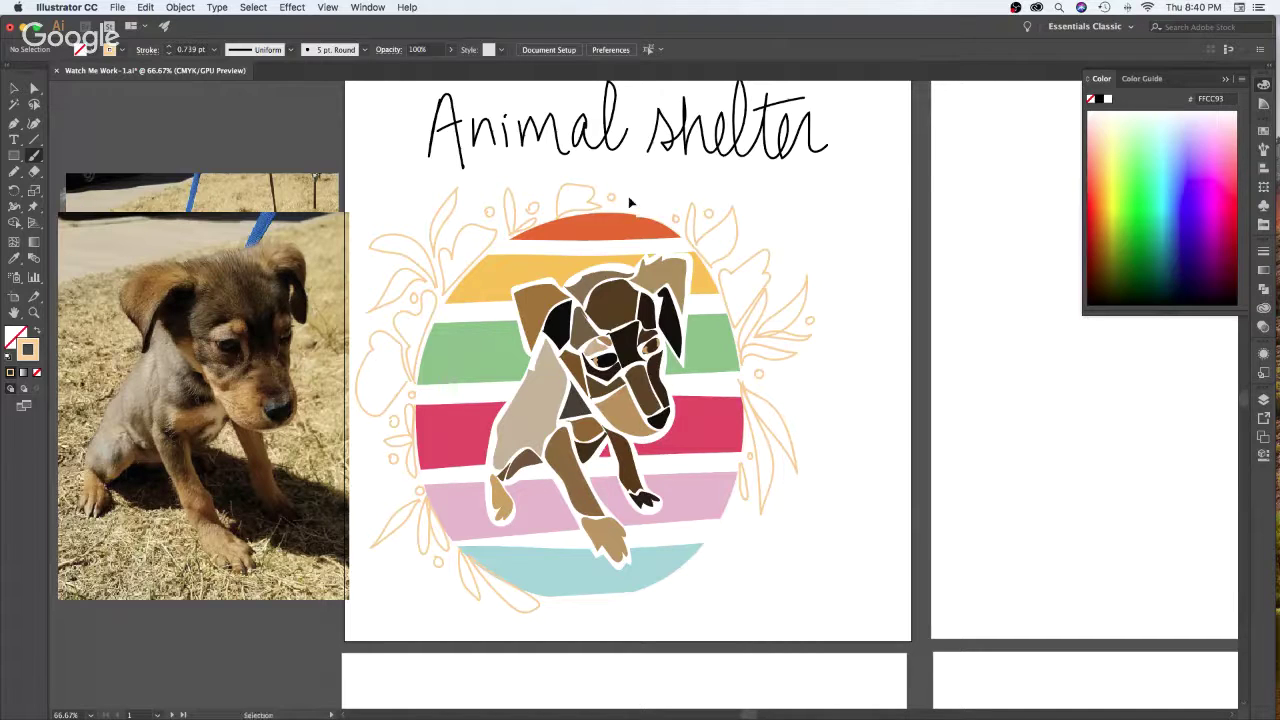
pyautogui.moveTo(668, 222)
pyautogui.mouseDown()
pyautogui.moveTo(646, 203)
pyautogui.moveTo(656, 210)
pyautogui.moveTo(665, 188)
pyautogui.moveTo(669, 214)
pyautogui.mouseUp()
pyautogui.moveTo(398, 470)
pyautogui.mouseDown()
pyautogui.moveTo(374, 489)
pyautogui.moveTo(366, 531)
pyautogui.moveTo(395, 505)
pyautogui.mouseUp()
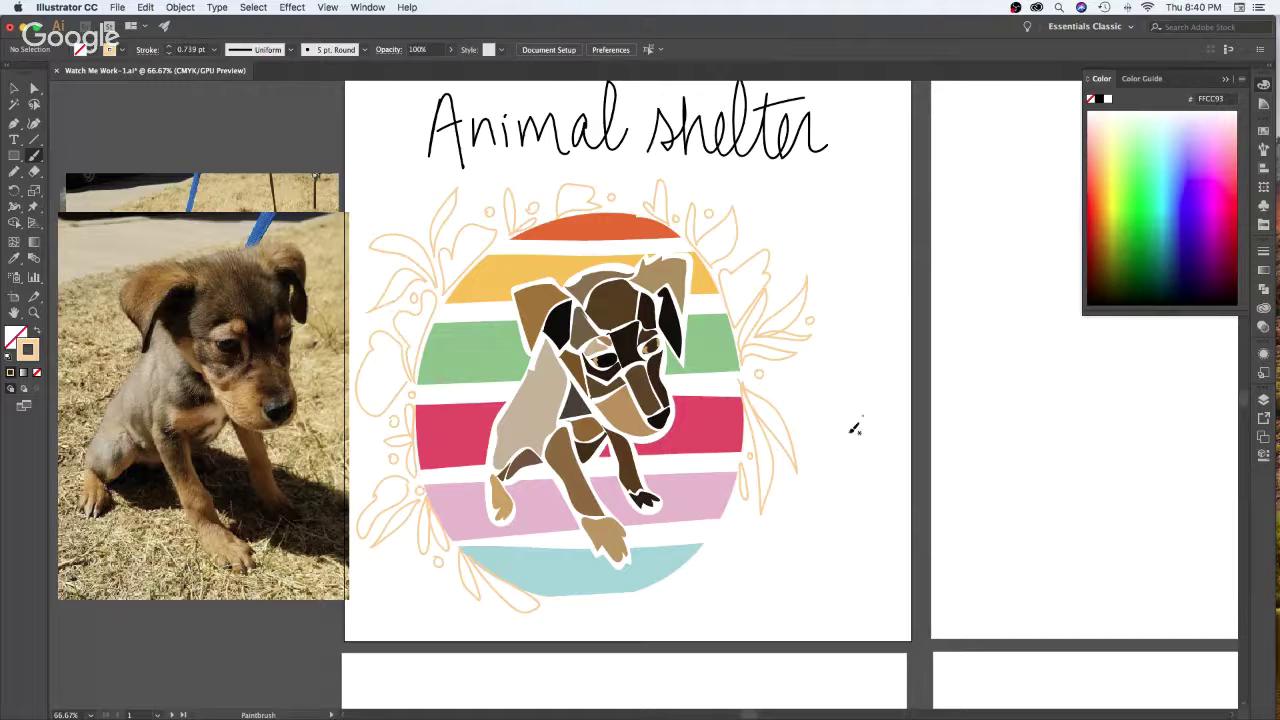
# Paint leaf, petal and berry outlines along the circle's right, lower-right and bottom edges to complete the floral wreath
pyautogui.moveTo(742, 488)
pyautogui.mouseDown()
pyautogui.moveTo(768, 540)
pyautogui.moveTo(760, 551)
pyautogui.moveTo(749, 531)
pyautogui.moveTo(731, 563)
pyautogui.moveTo(718, 544)
pyautogui.mouseUp()
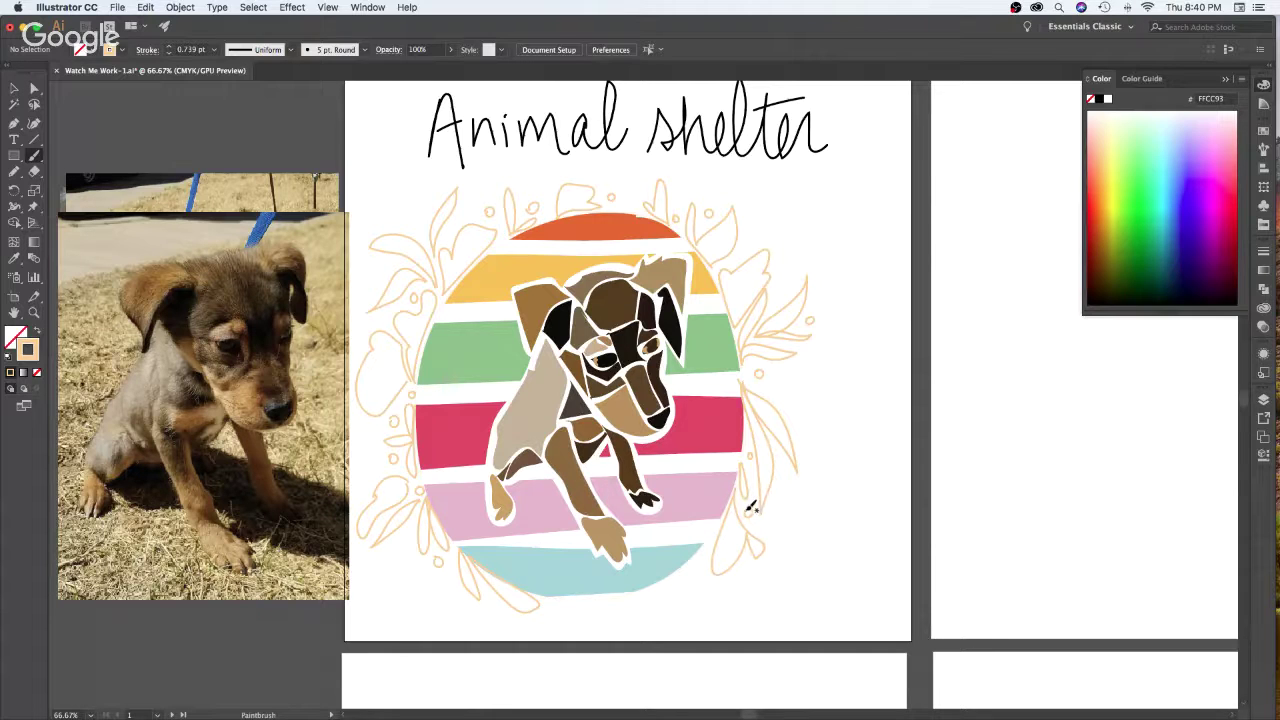
pyautogui.moveTo(760, 376); pyautogui.dragTo(800, 383)
pyautogui.moveTo(710, 556)
pyautogui.mouseDown()
pyautogui.moveTo(692, 594)
pyautogui.moveTo(714, 540)
pyautogui.mouseUp()
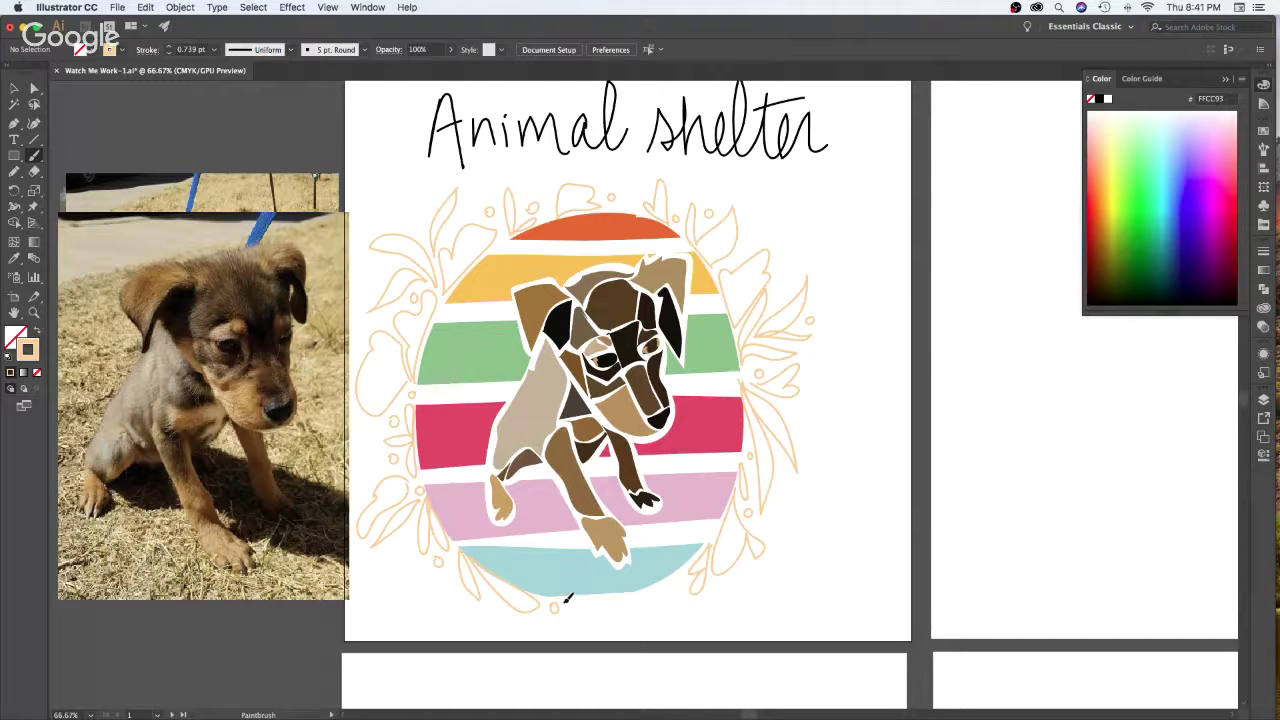
pyautogui.moveTo(566, 598)
pyautogui.mouseDown()
pyautogui.moveTo(580, 634)
pyautogui.moveTo(571, 609)
pyautogui.moveTo(586, 600)
pyautogui.moveTo(567, 600)
pyautogui.mouseUp()
pyautogui.moveTo(630, 595)
pyautogui.mouseDown()
pyautogui.moveTo(636, 635)
pyautogui.moveTo(645, 594)
pyautogui.mouseUp()
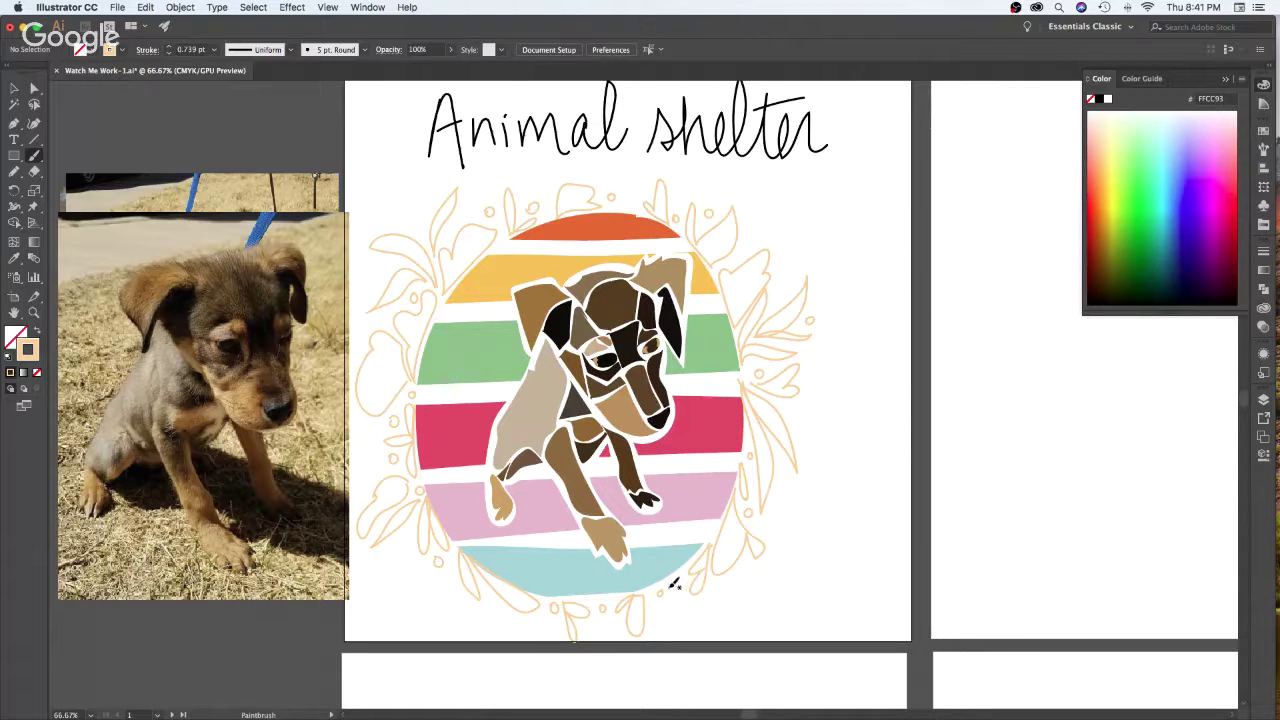
pyautogui.moveTo(671, 585)
pyautogui.mouseDown()
pyautogui.moveTo(681, 606)
pyautogui.moveTo(684, 591)
pyautogui.mouseUp()
# Fill a scattered selection of leaf outlines around the wreath with the green sampled from the circle's green stripe
pyautogui.press('v')
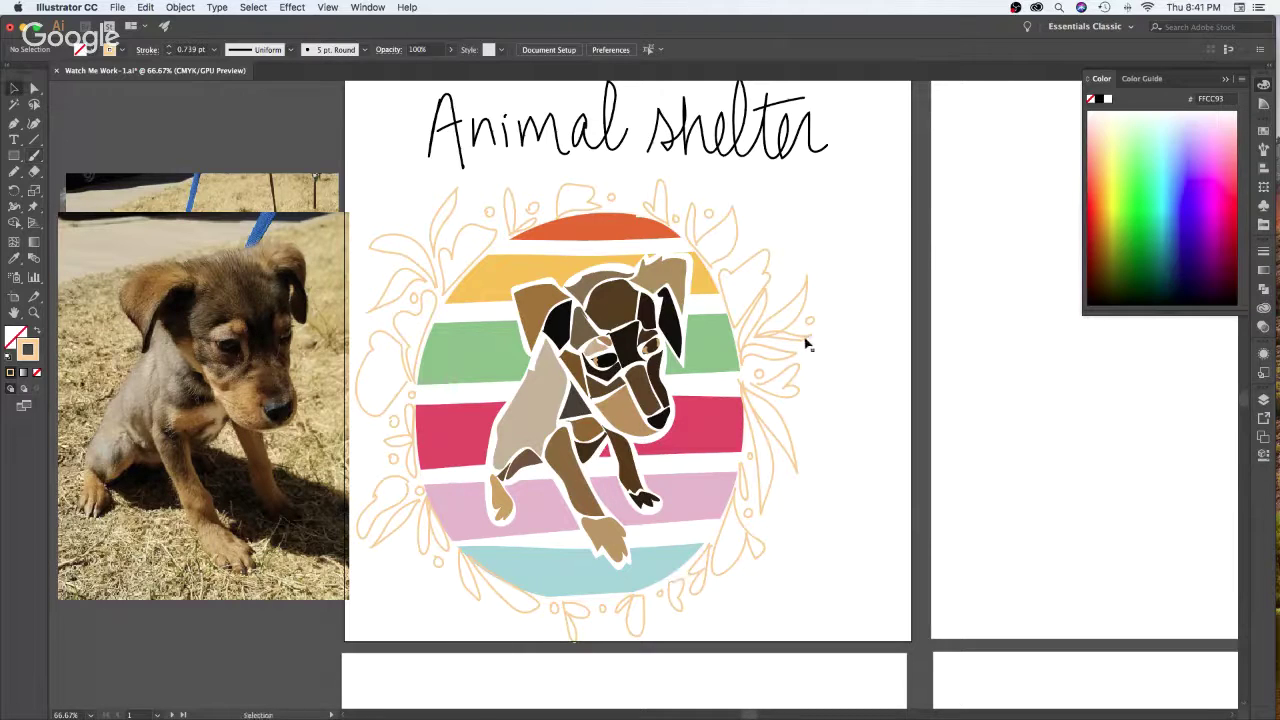
pyautogui.click(808, 343)
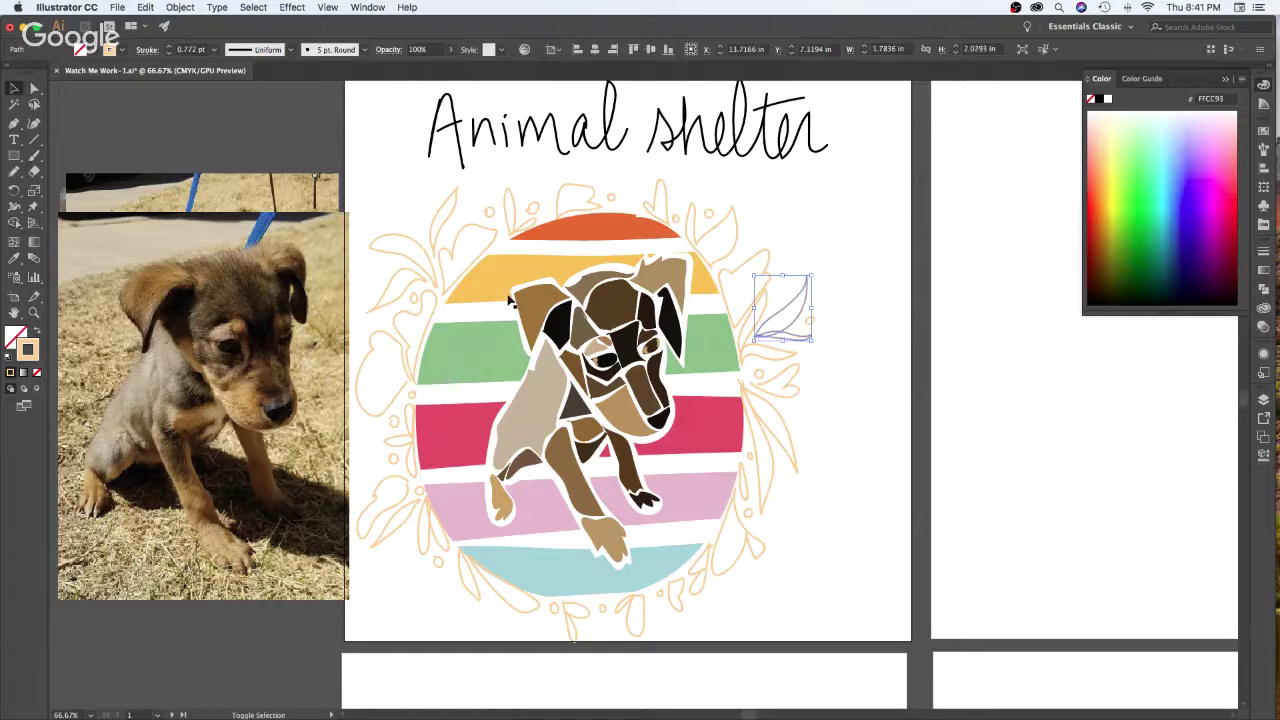
pyautogui.keyDown('shift'); pyautogui.click(427, 250); pyautogui.keyUp('shift')
pyautogui.keyDown('shift'); pyautogui.click(412, 512); pyautogui.keyUp('shift')
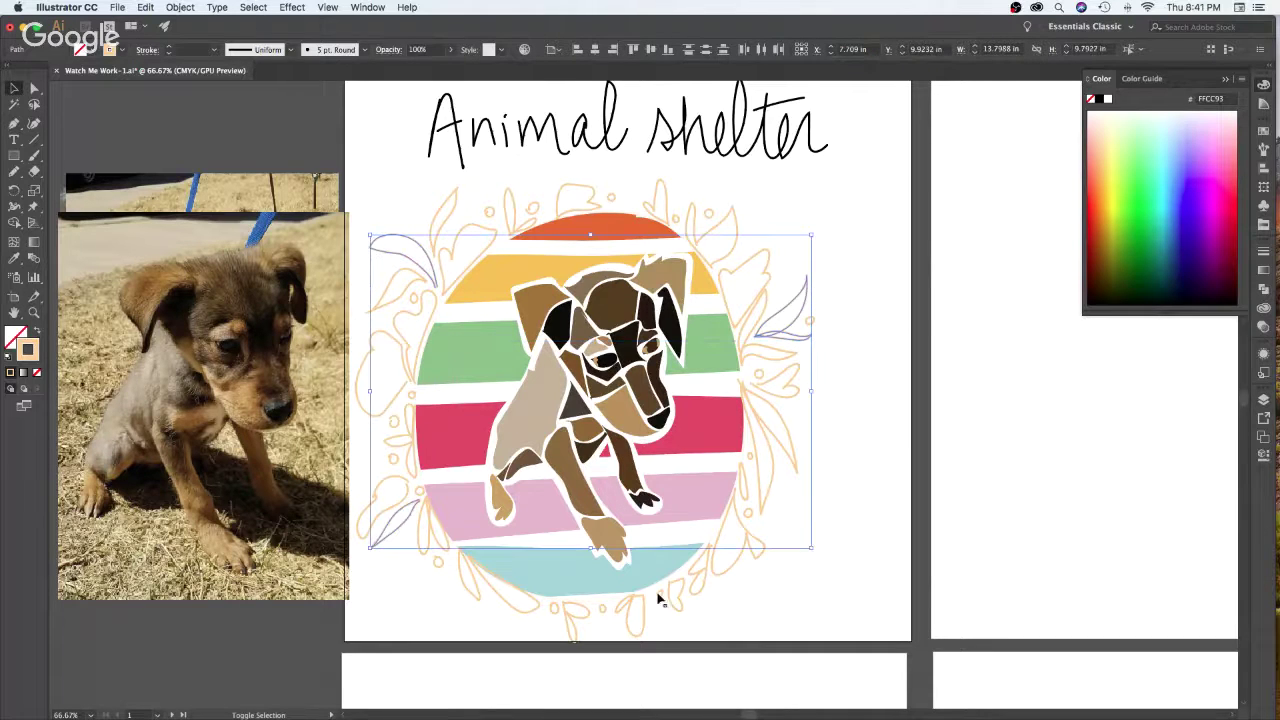
pyautogui.keyDown('shift'); pyautogui.click(748, 485); pyautogui.keyUp('shift')
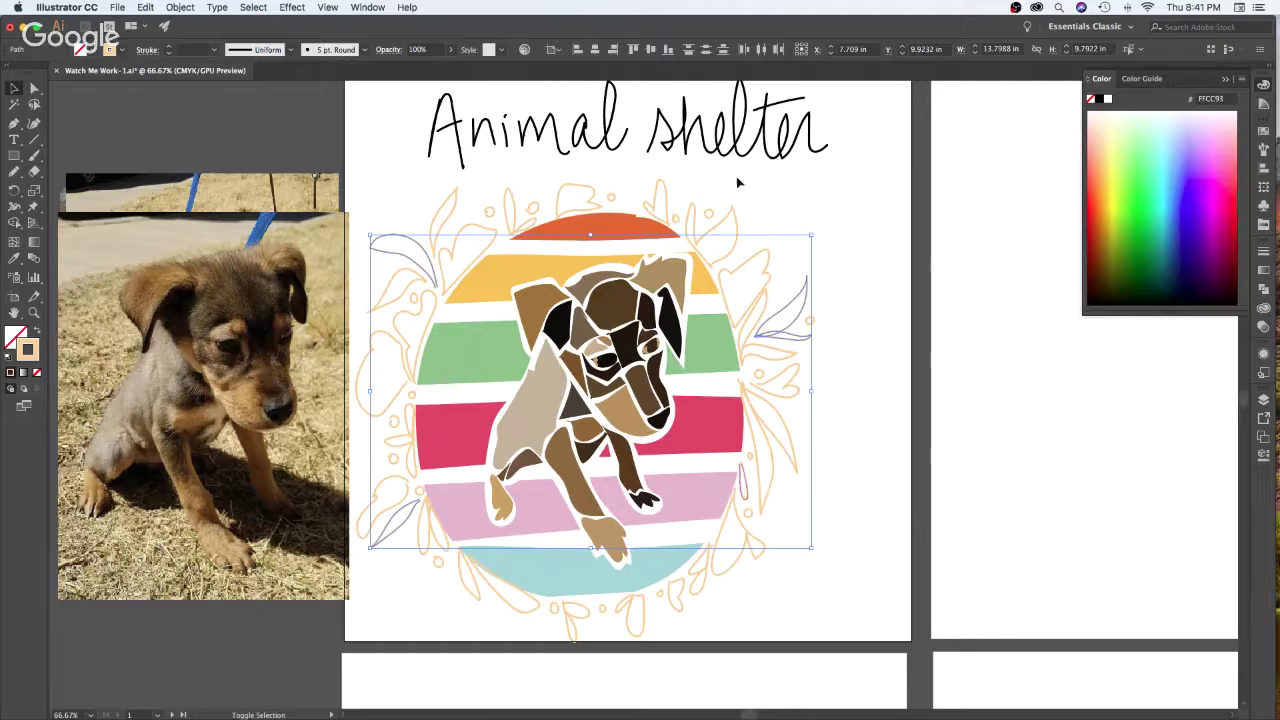
pyautogui.keyDown('shift'); pyautogui.click(516, 220); pyautogui.keyUp('shift')
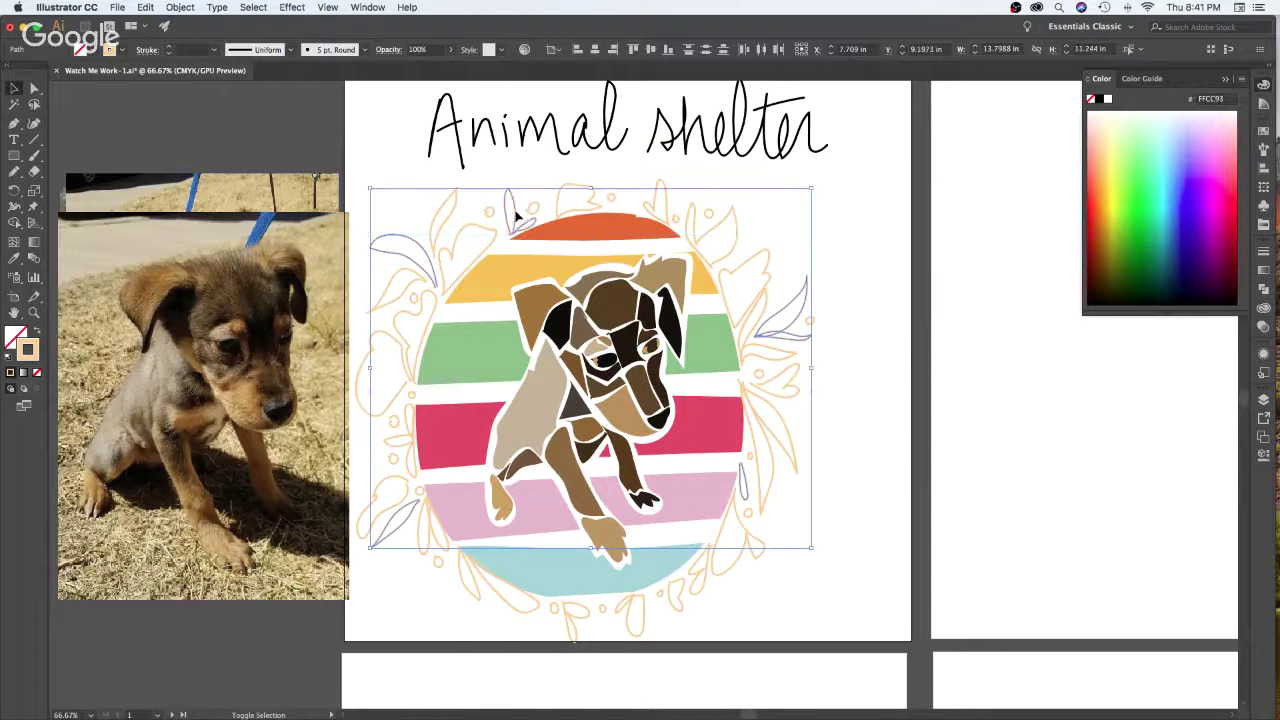
pyautogui.keyDown('shift'); pyautogui.click(476, 592); pyautogui.keyUp('shift')
pyautogui.press('i')
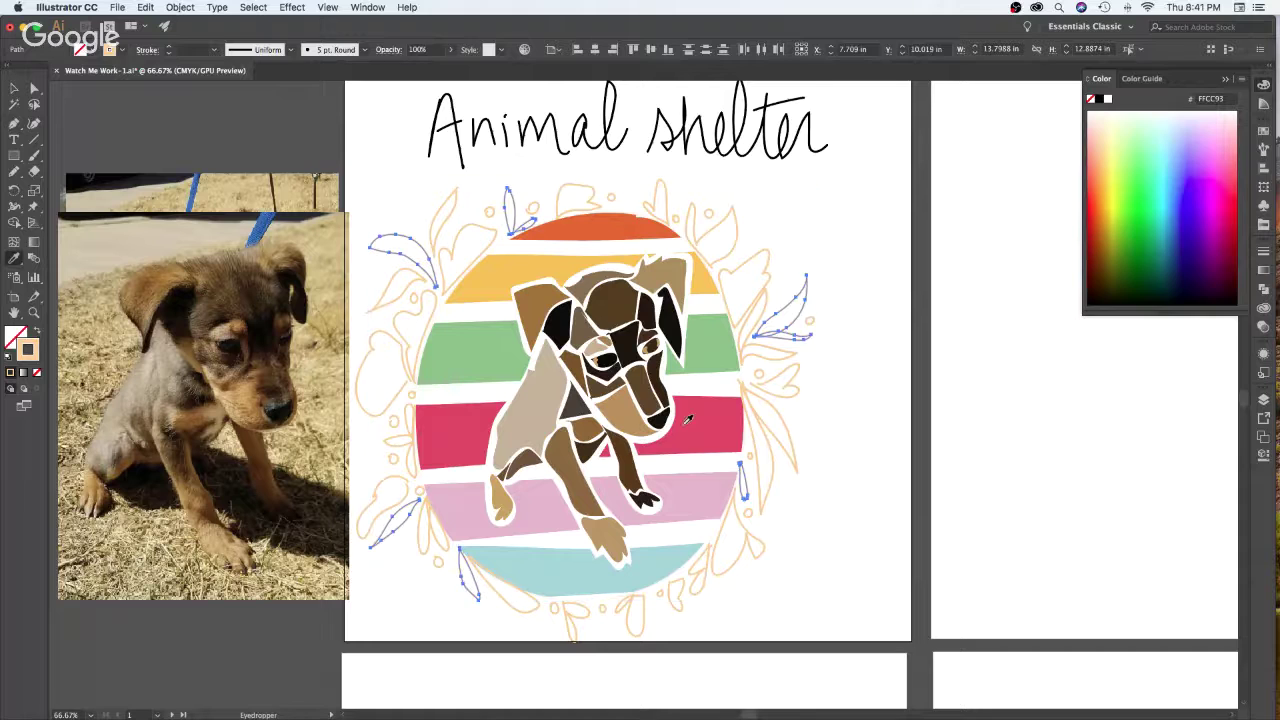
pyautogui.click(727, 340)
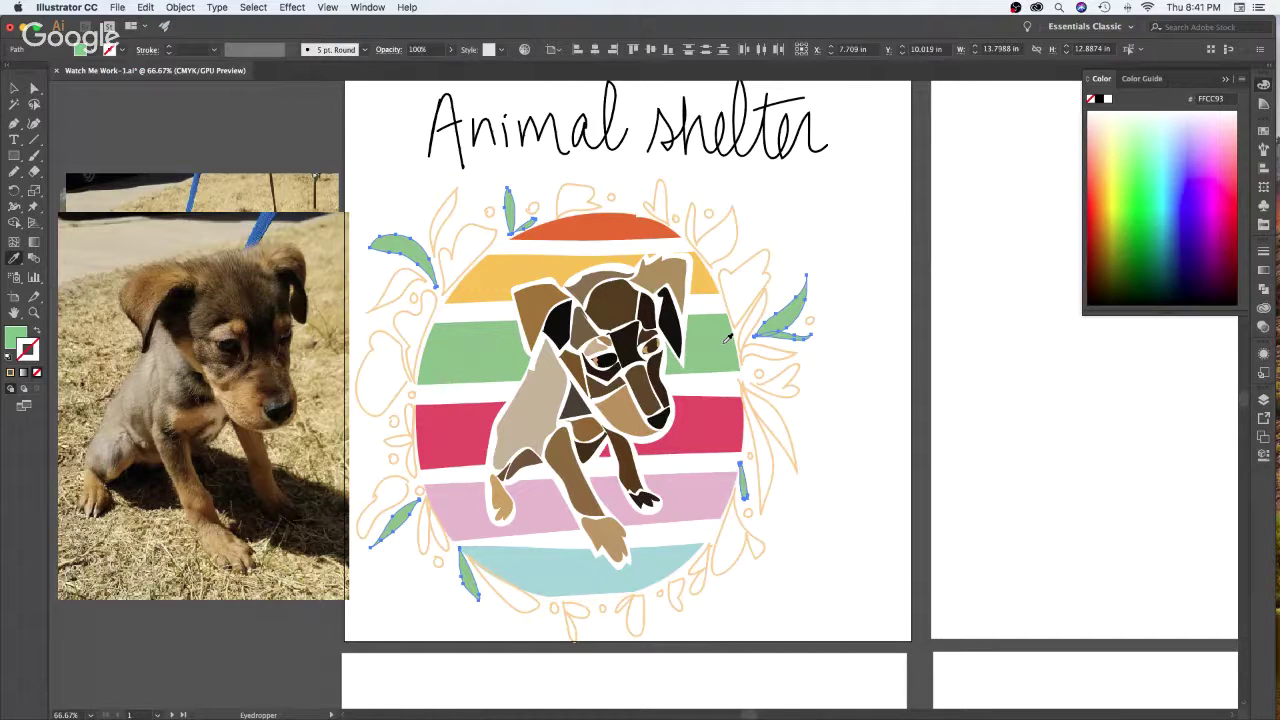
# Group the green leaves and clear the selection
pyautogui.press('v')
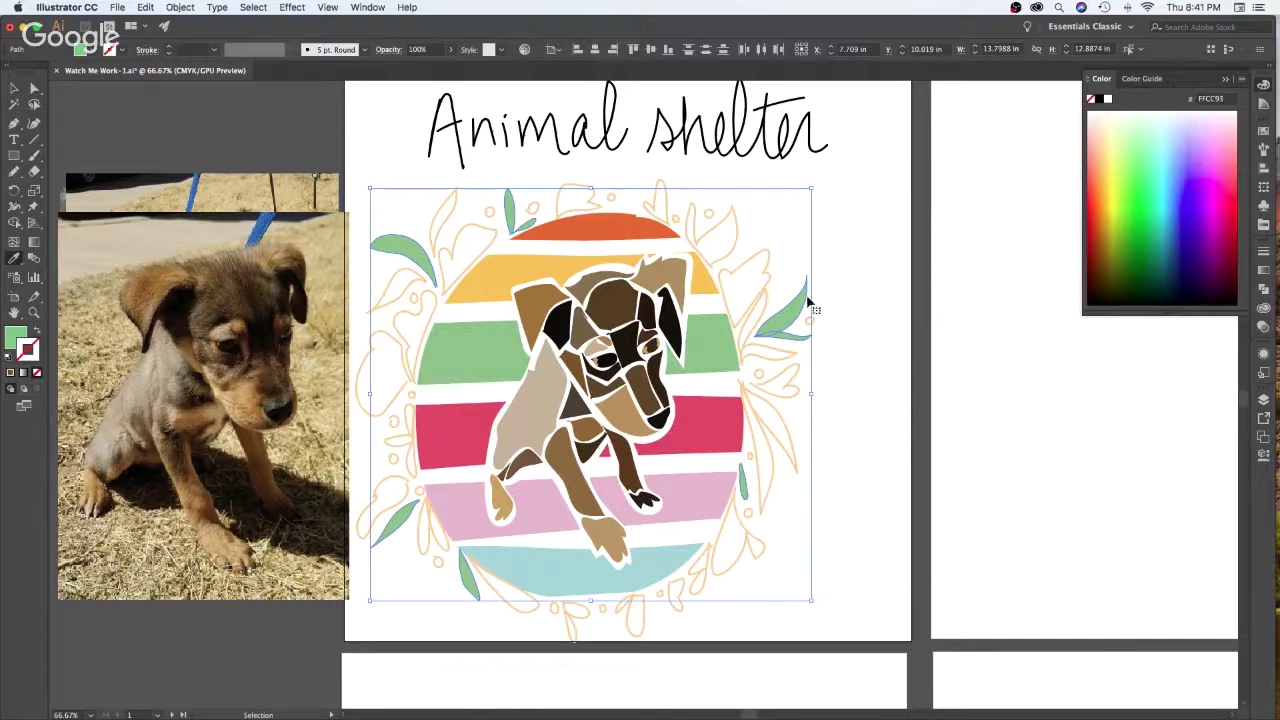
pyautogui.press('i')
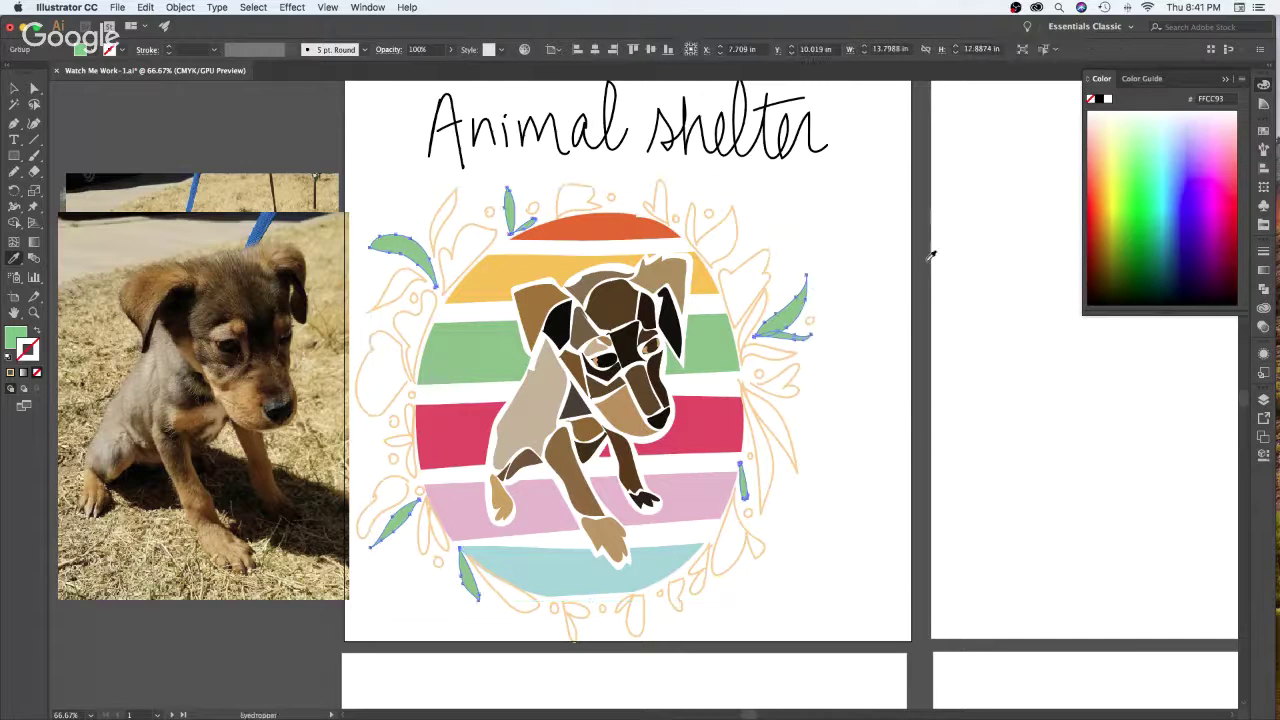
pyautogui.press('v')
pyautogui.click(921, 280)
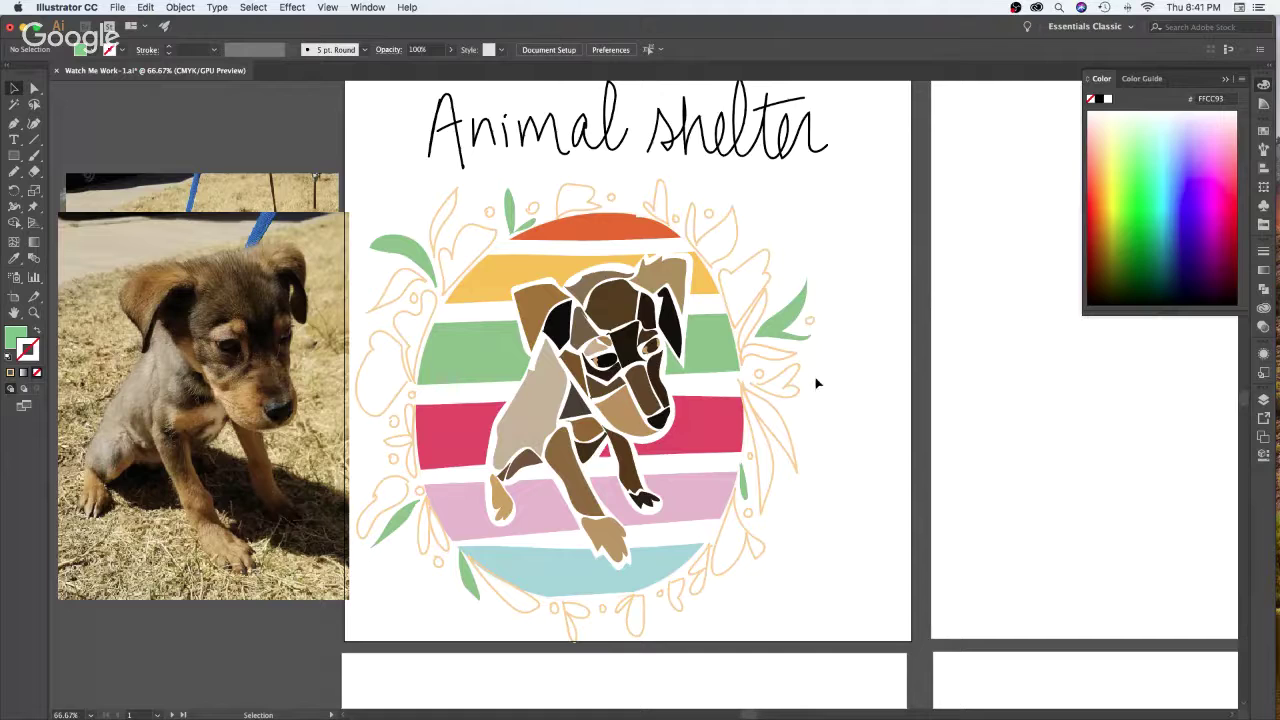
# Move the two long leaves and a small berry outward on the circle's right side, and paint a narrow leaf beside the pink-red stripe
pyautogui.click(427, 537)
pyautogui.click(871, 316)
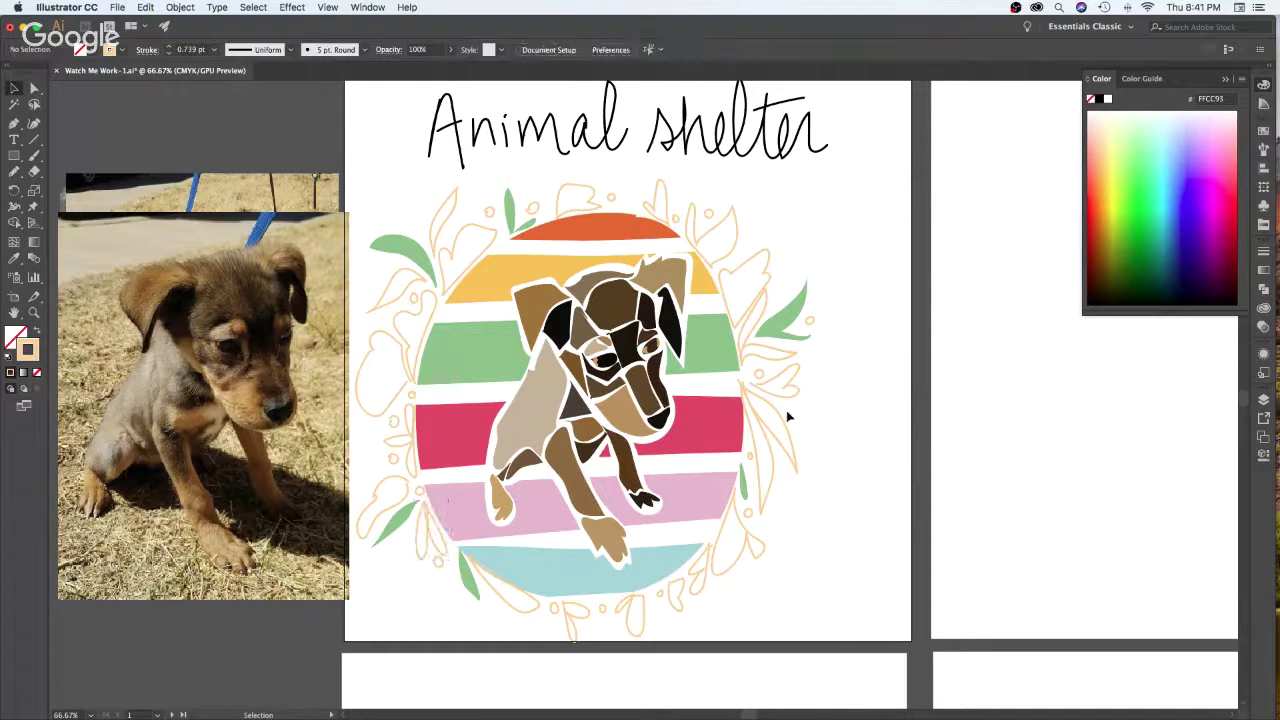
pyautogui.moveTo(780, 412); pyautogui.dragTo(785, 413)
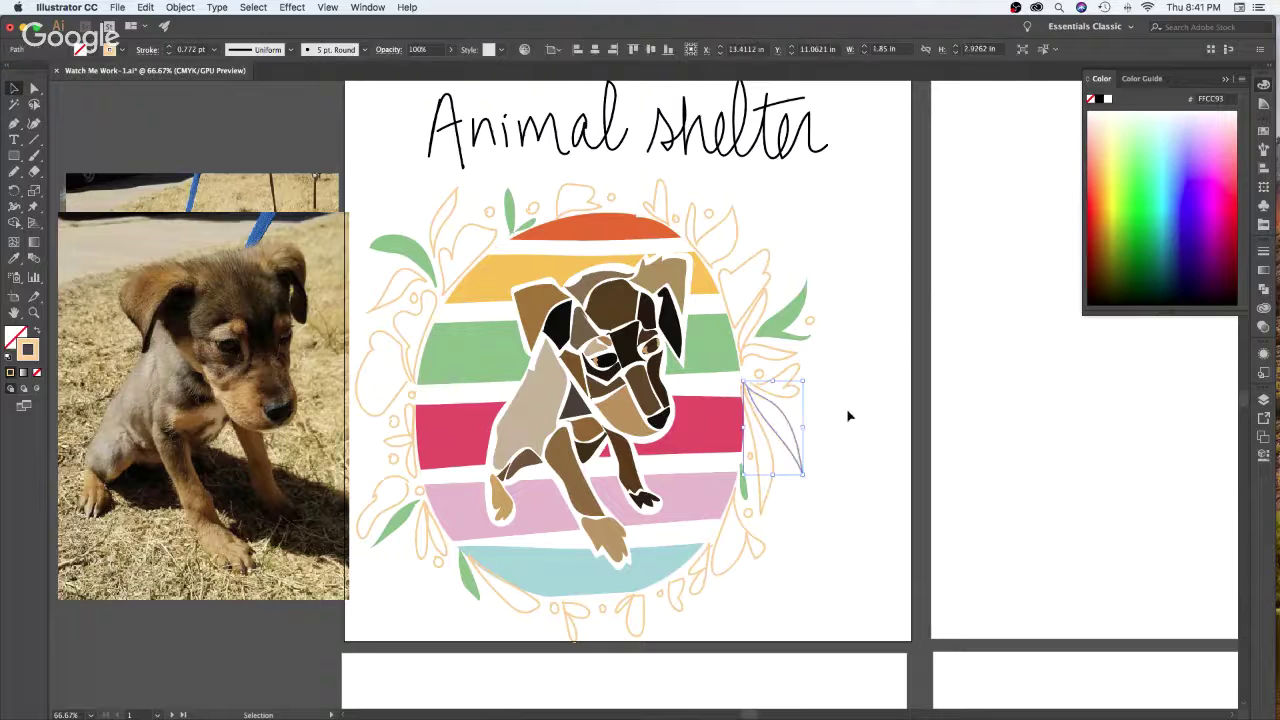
pyautogui.click(848, 415)
pyautogui.click(773, 457)
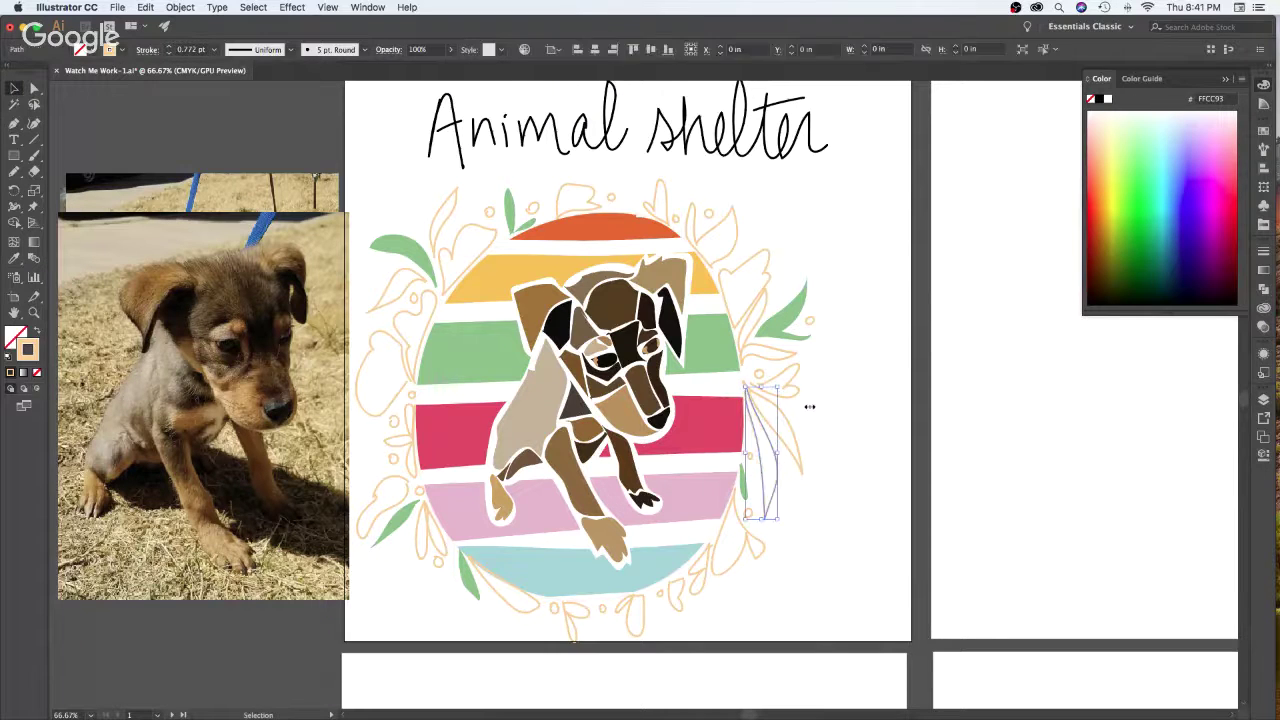
pyautogui.click(858, 408)
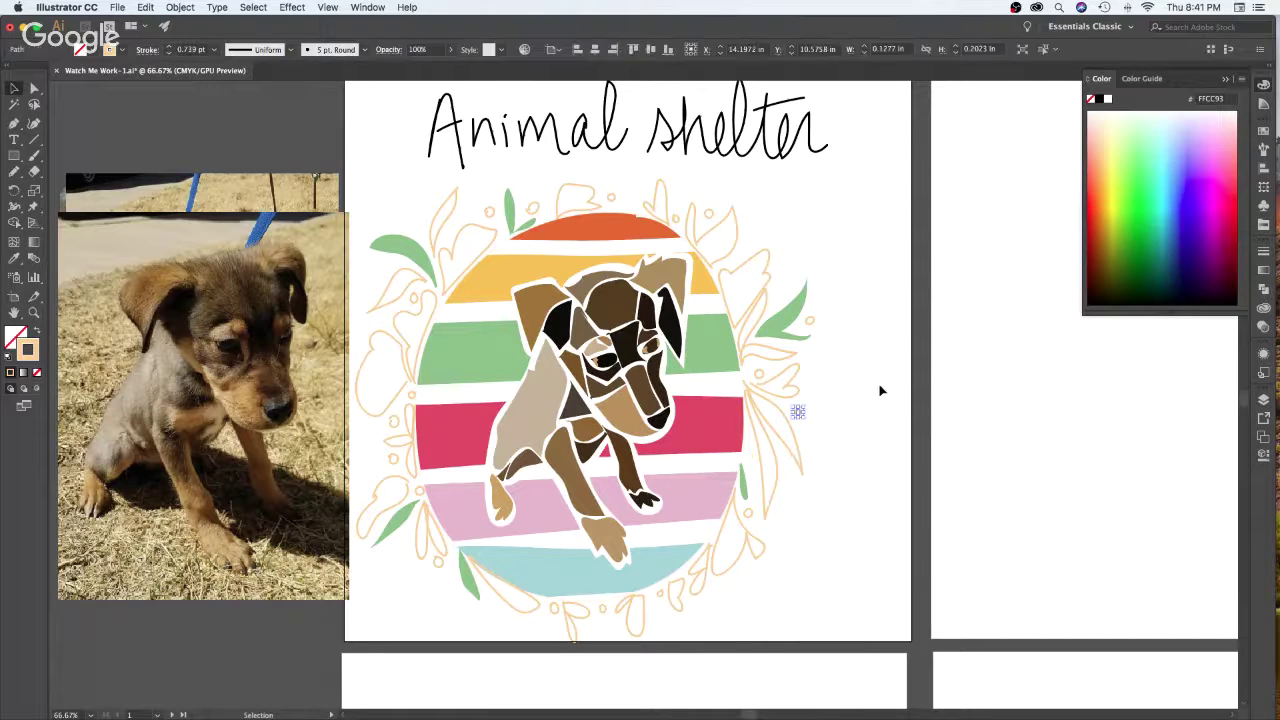
pyautogui.press('b')
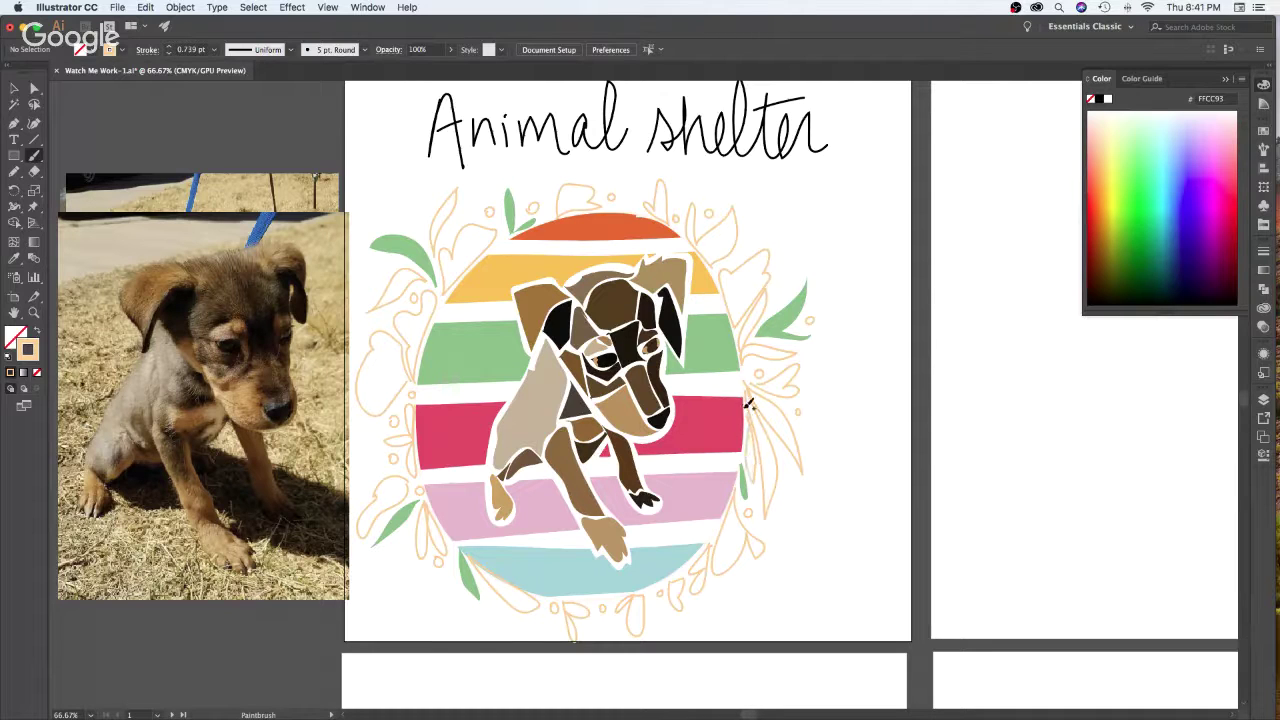
# Fill a scattered selection of leaf outlines around the wreath with the light blue sampled from the circle's lowest stripe and group them
pyautogui.press('v')
pyautogui.click(752, 449)
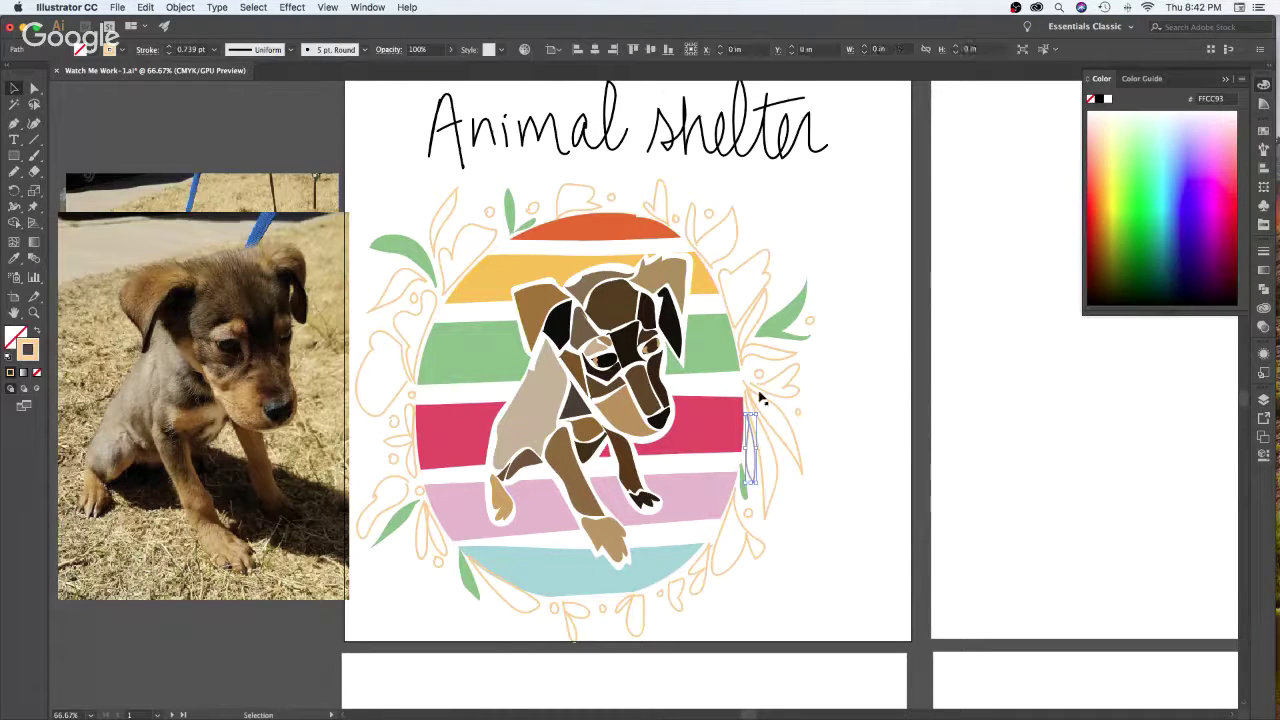
pyautogui.keyDown('shift'); pyautogui.click(766, 314); pyautogui.keyUp('shift')
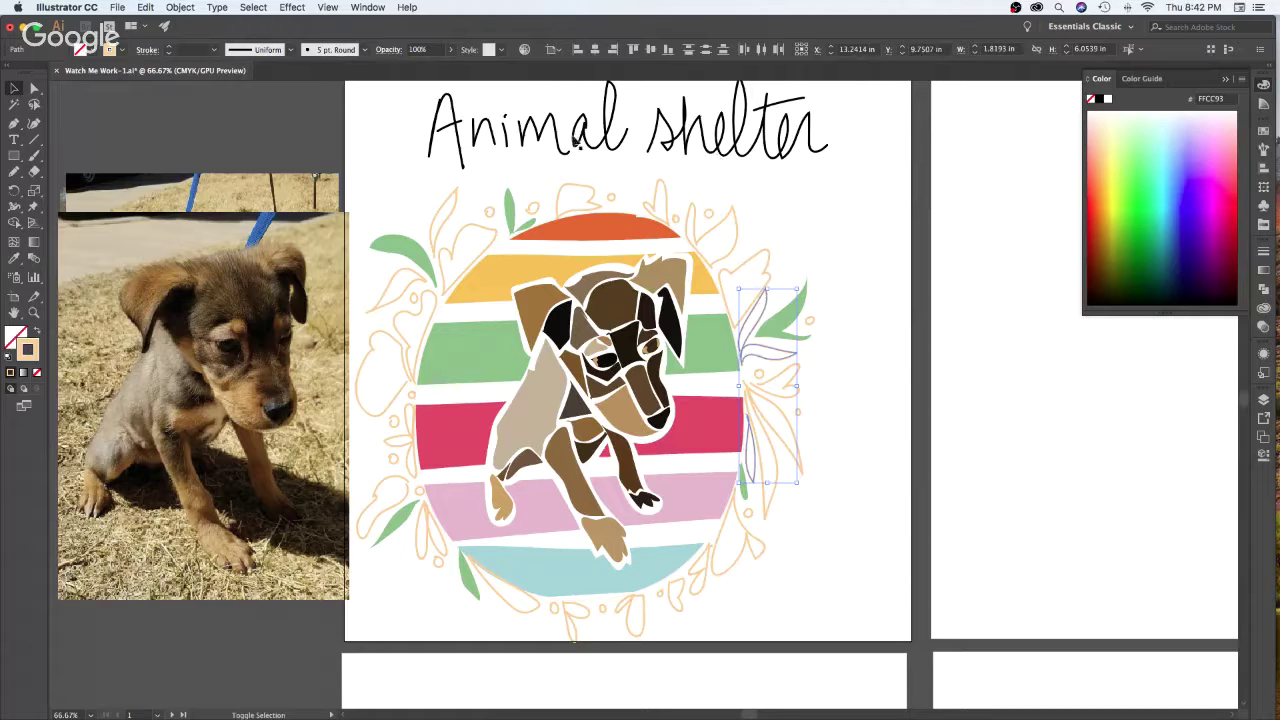
pyautogui.keyDown('shift'); pyautogui.click(444, 232); pyautogui.keyUp('shift')
pyautogui.keyDown('shift'); pyautogui.click(406, 450); pyautogui.keyUp('shift')
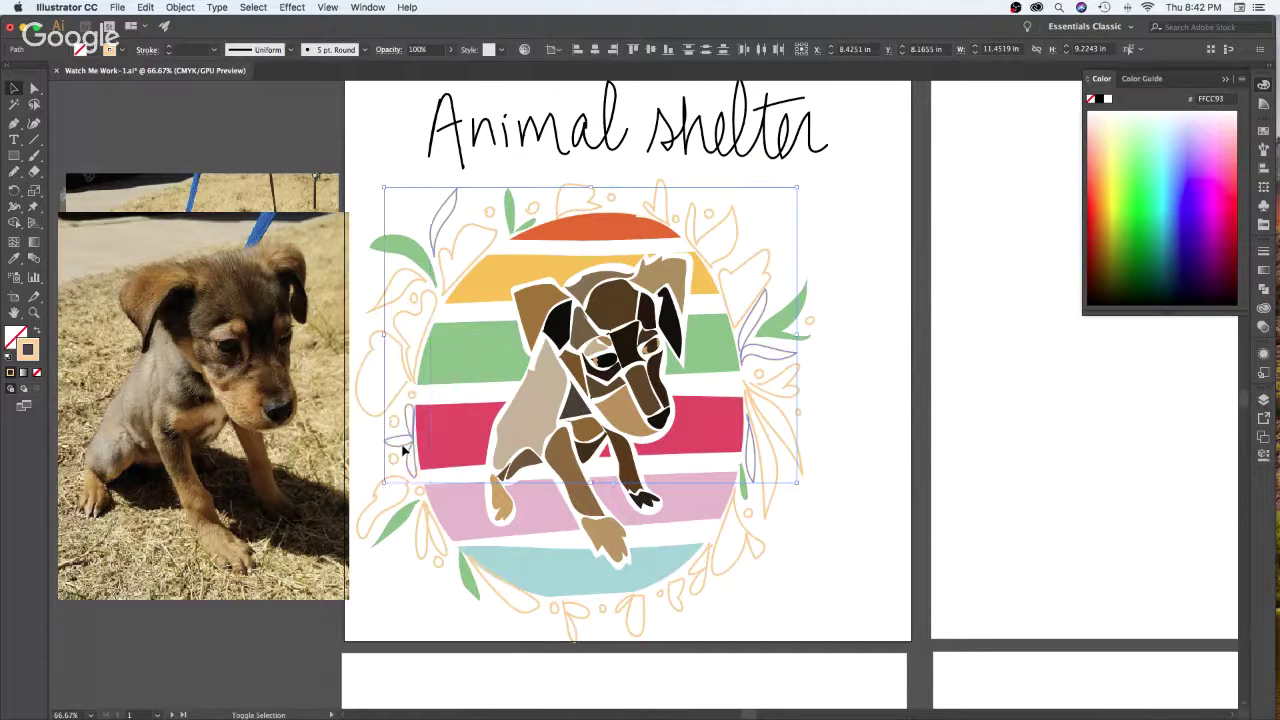
pyautogui.keyDown('shift'); pyautogui.click(505, 605); pyautogui.keyUp('shift')
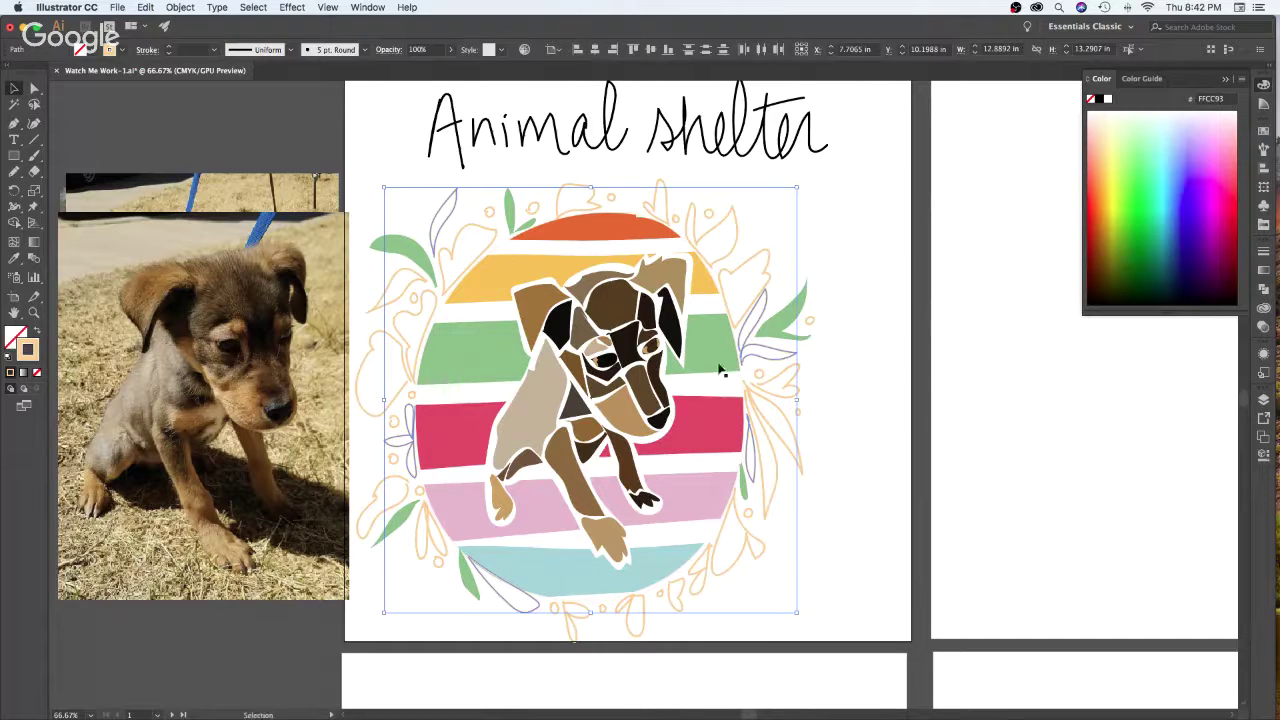
pyautogui.press('i')
pyautogui.click(667, 558)
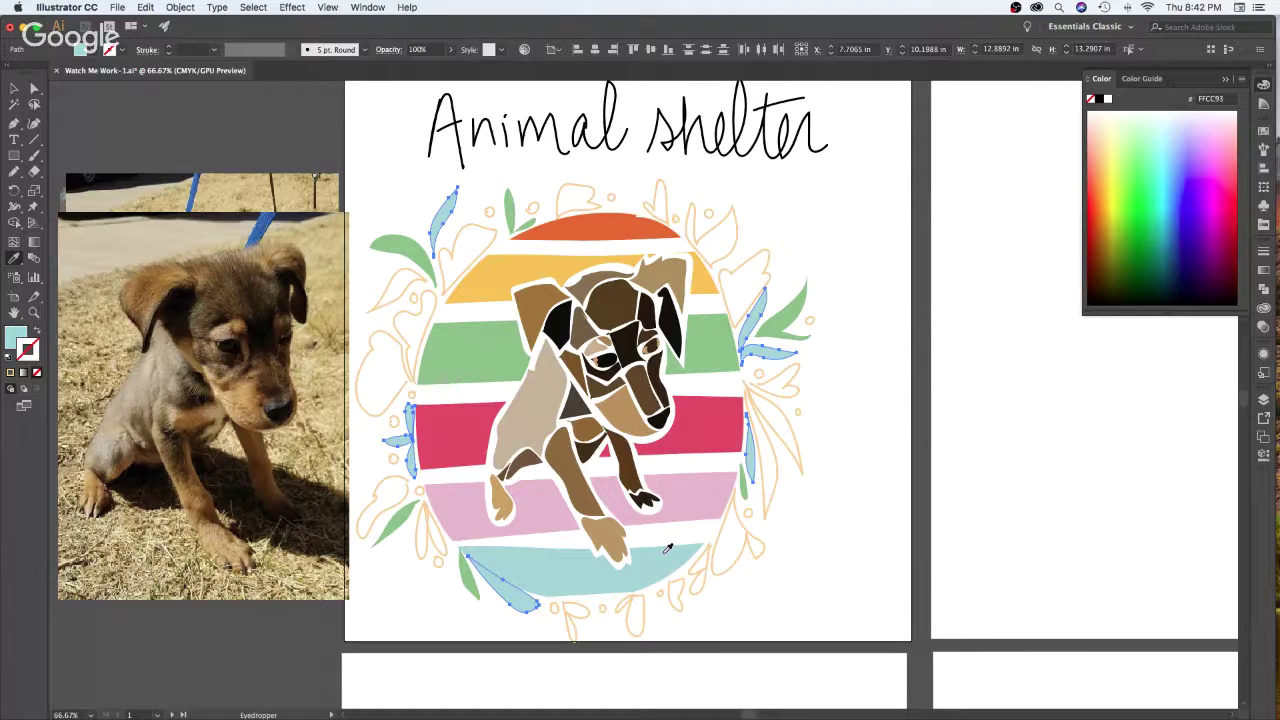
pyautogui.press('super+g')
pyautogui.press('v')
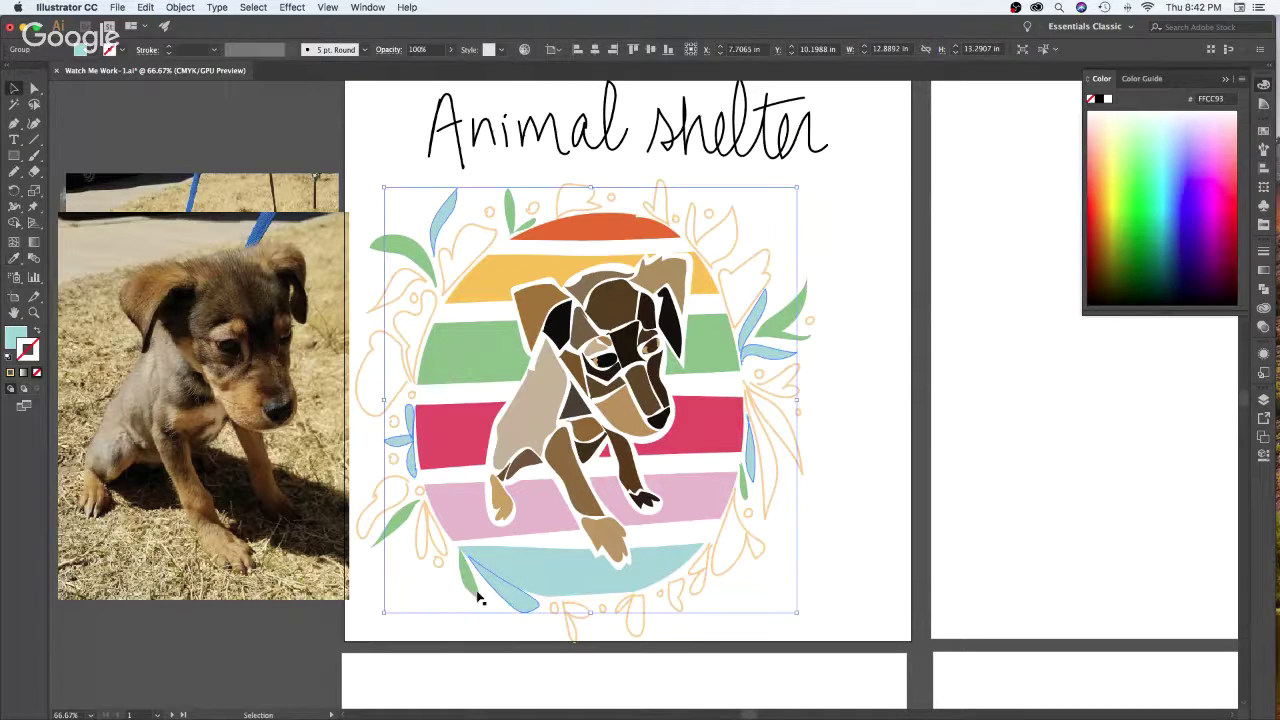
# Move the long light blue leaf at the circle's lower-left edge slightly outward within its group
pyautogui.doubleClick(500, 592)
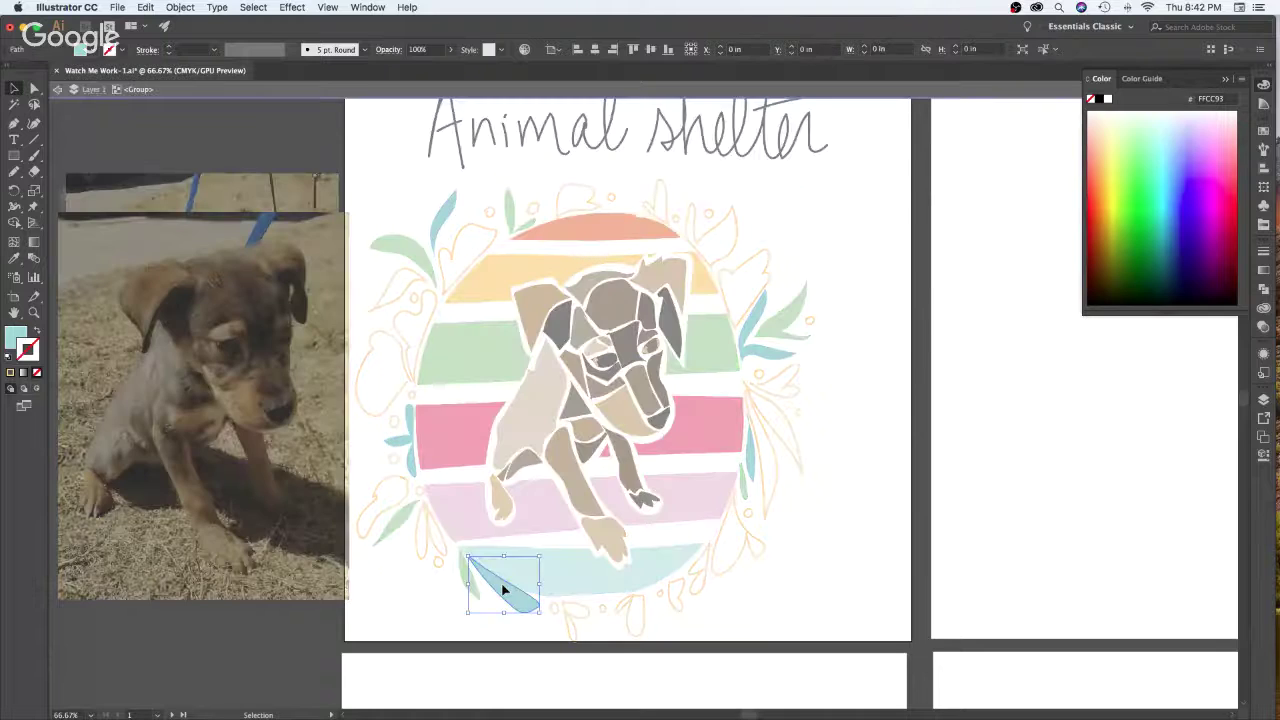
pyautogui.moveTo(503, 590); pyautogui.dragTo(509, 600)
pyautogui.click(937, 597)
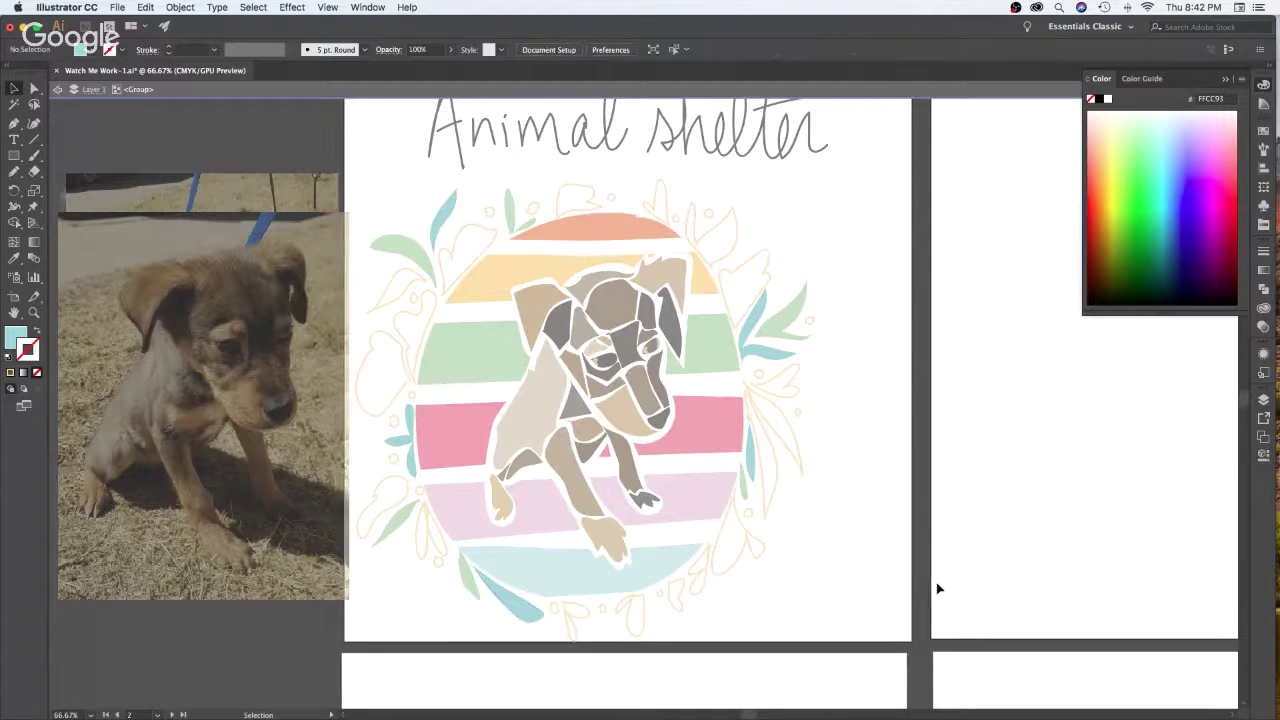
pyautogui.click(479, 590)
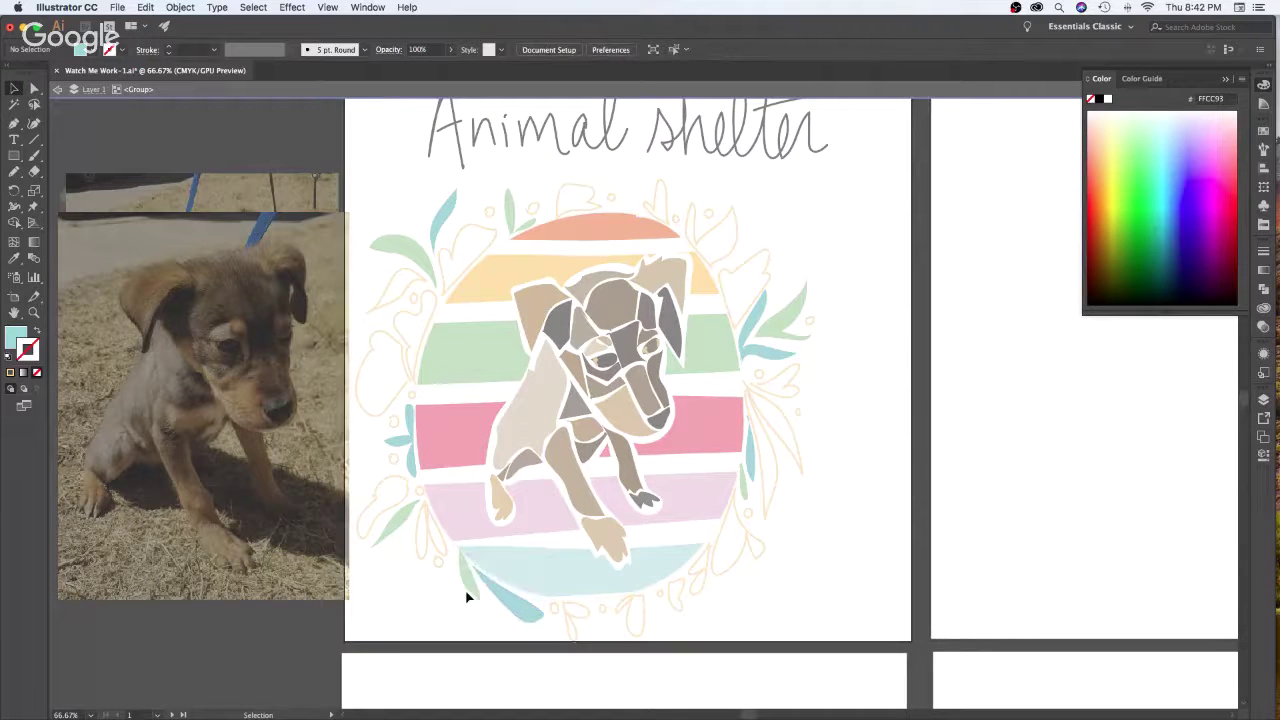
pyautogui.press('Escape')
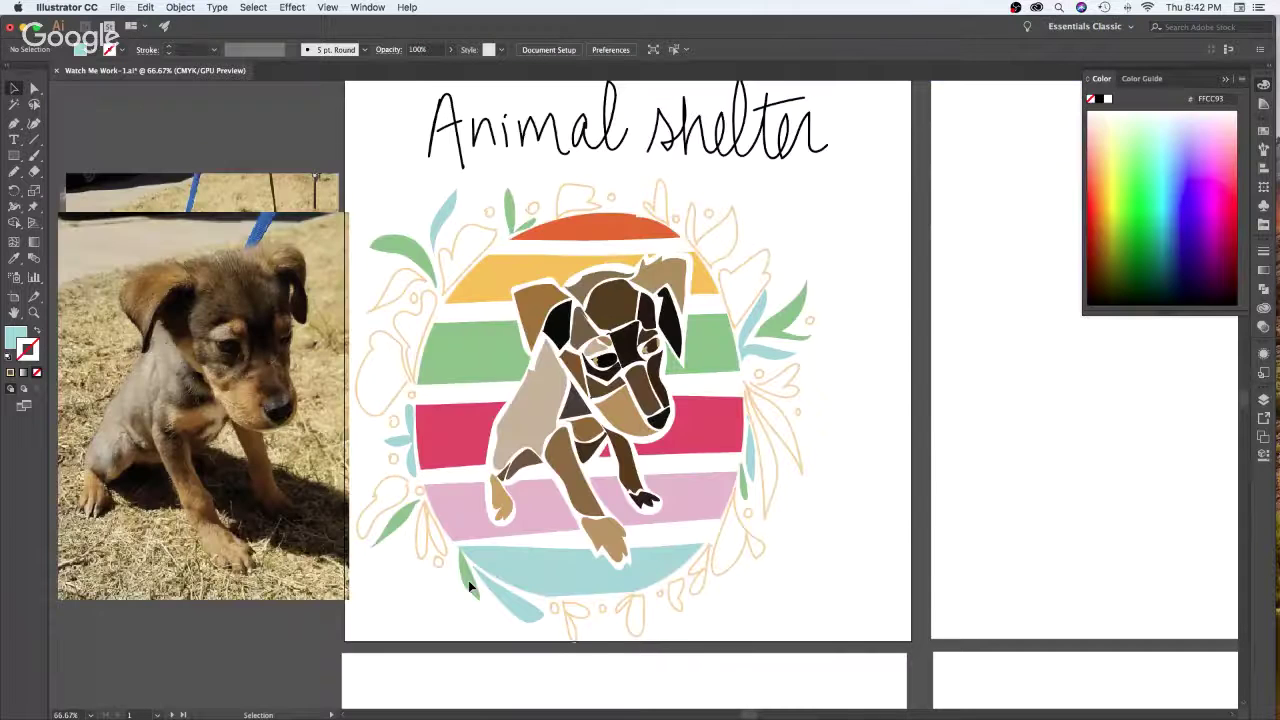
# Shift the small green leaf at the circle's lower left outward and nudge the long light blue leaf closer to it
pyautogui.doubleClick(468, 580)
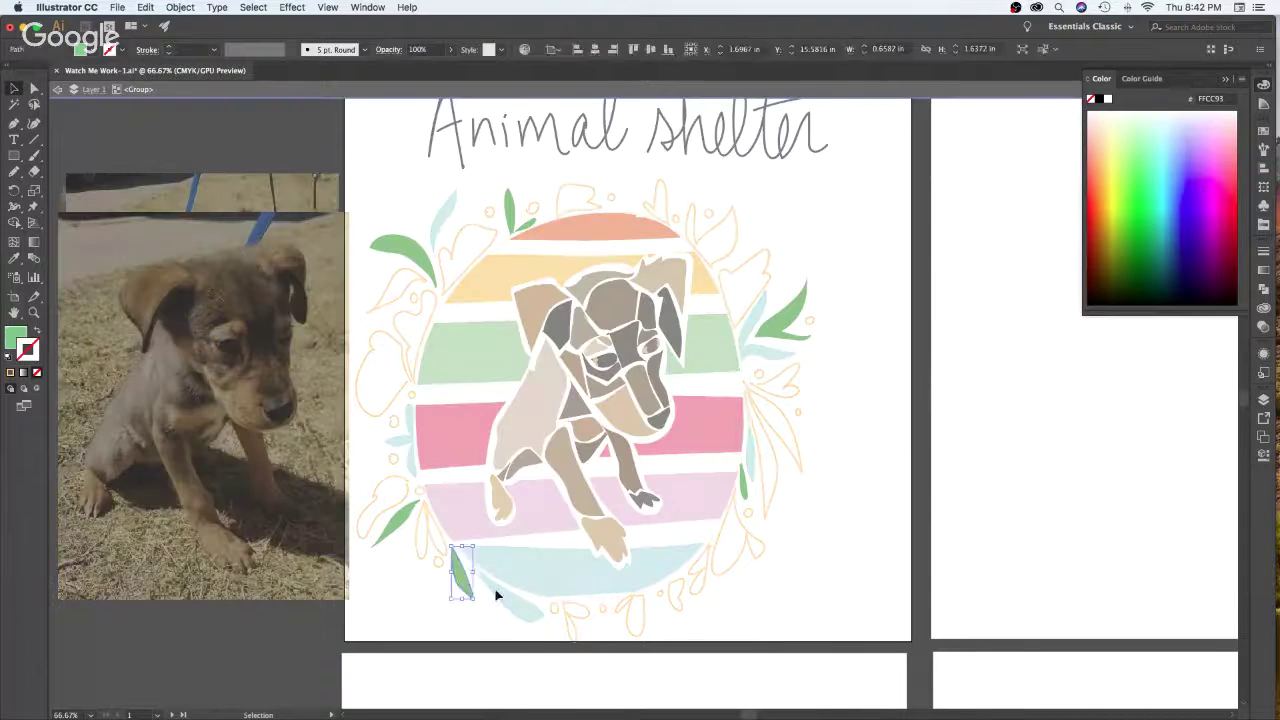
pyautogui.press('Escape')
pyautogui.doubleClick(503, 599)
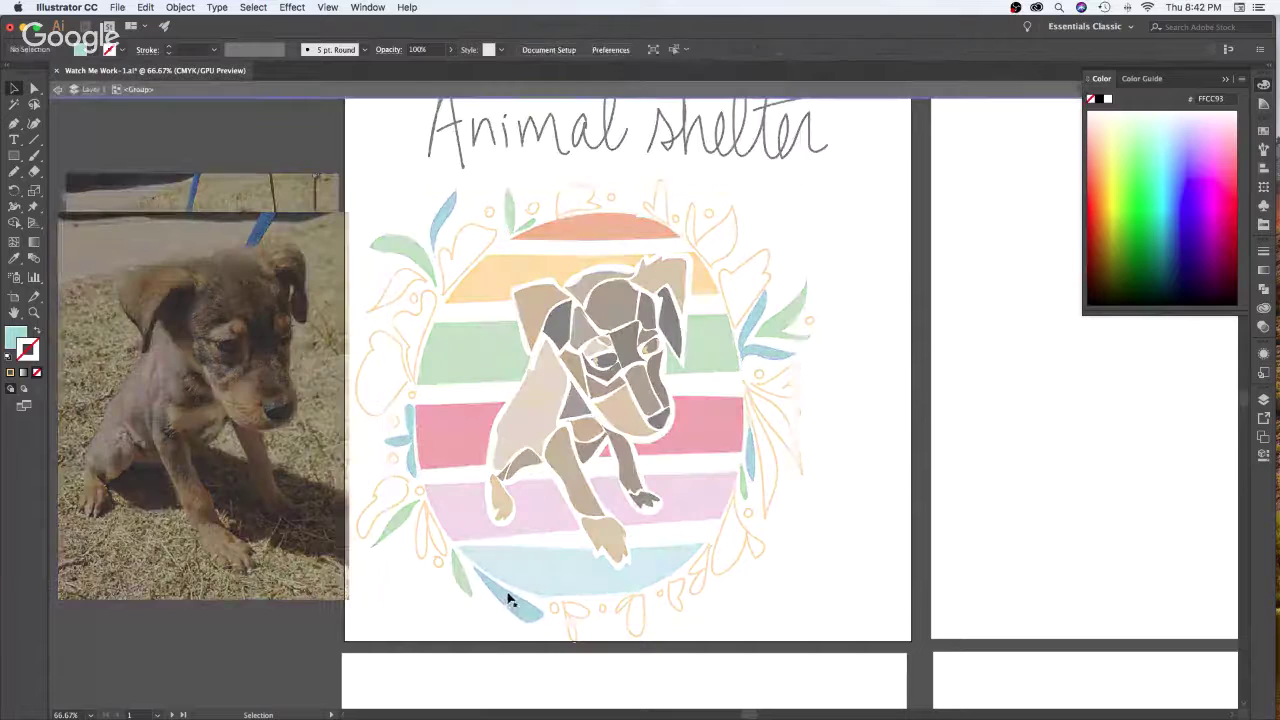
pyautogui.moveTo(503, 599); pyautogui.dragTo(501, 598)
pyautogui.click(487, 625)
pyautogui.click(506, 604)
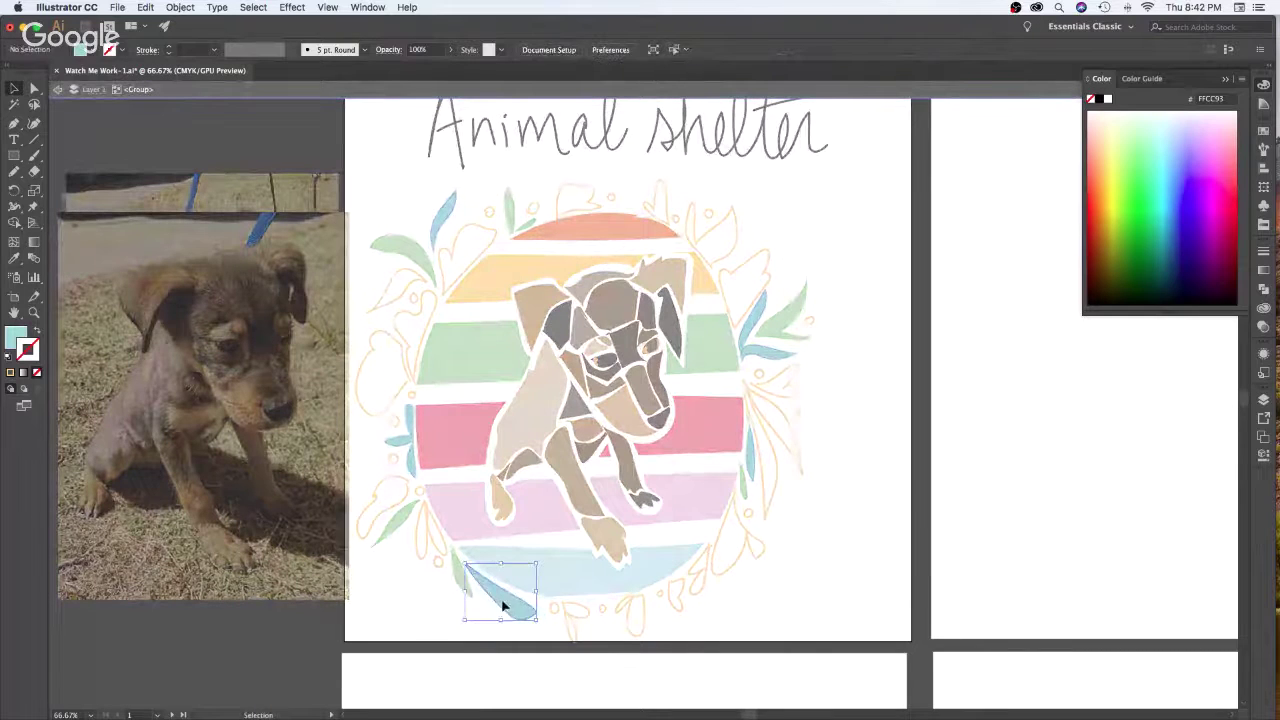
pyautogui.press('Delete')
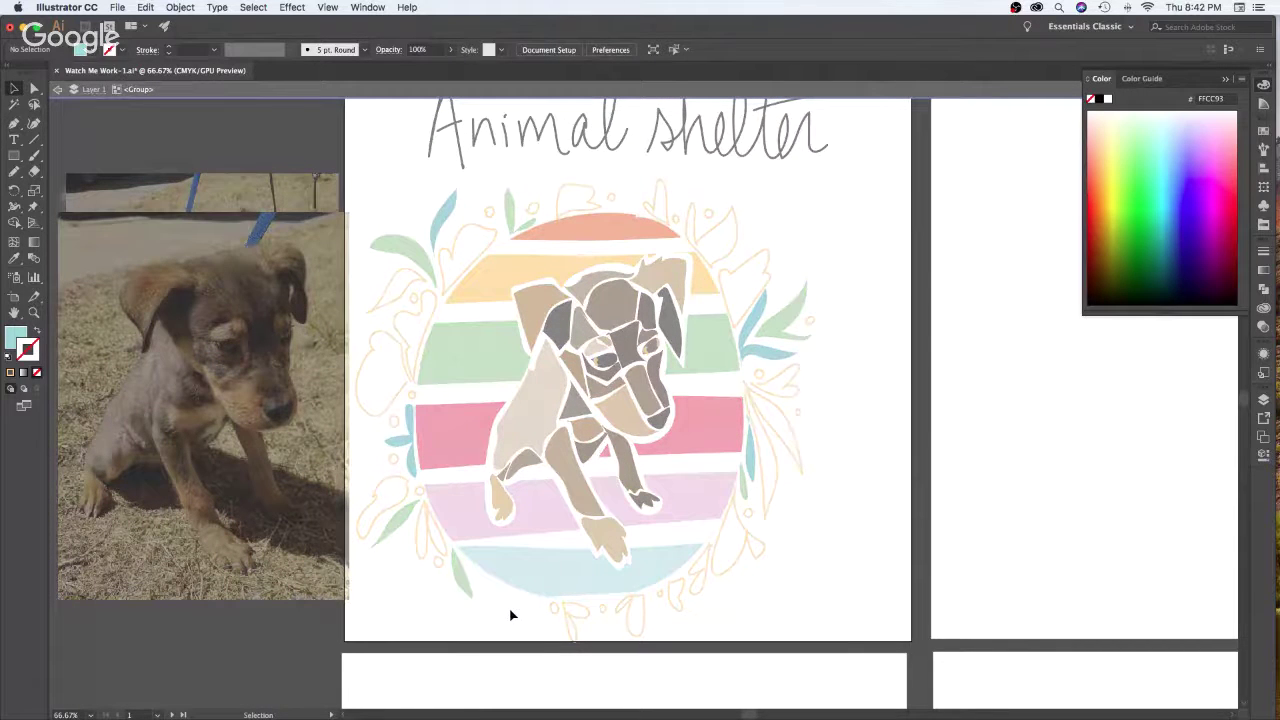
pyautogui.press('a')
pyautogui.press('super+z')
pyautogui.press('v')
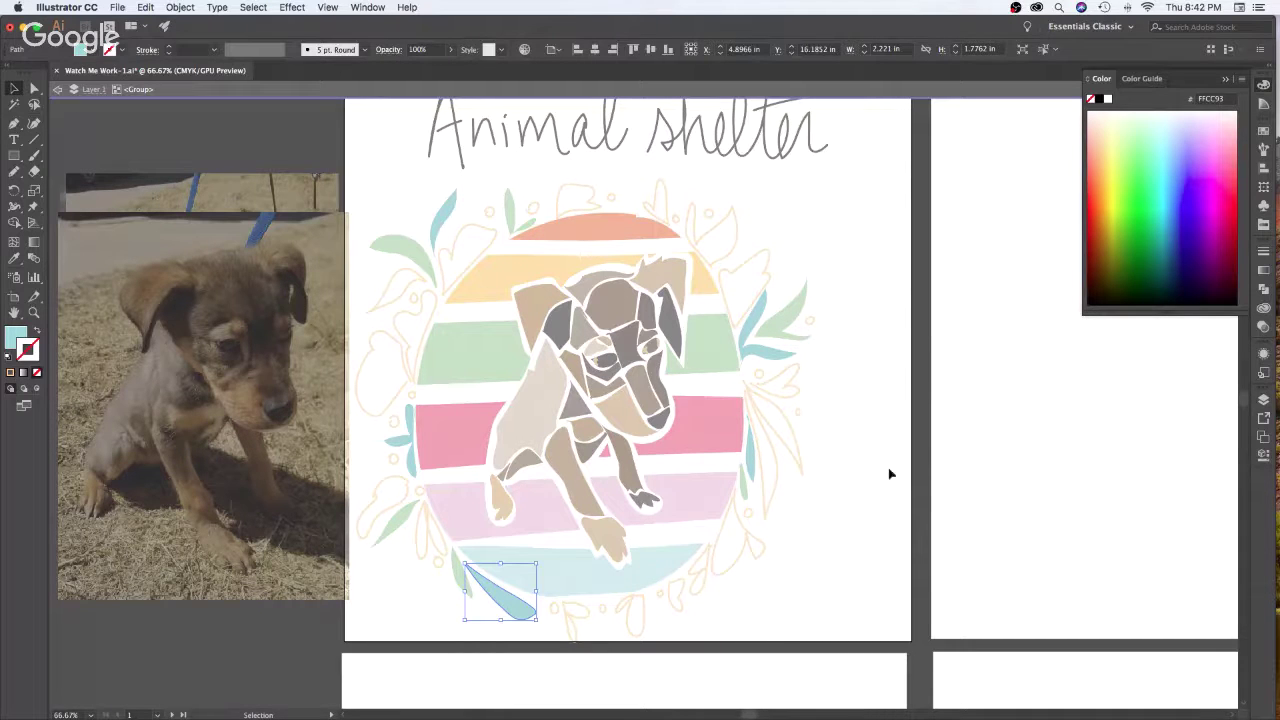
# Ungroup the light blue leaves and recolor the long lower-left leaf with the orange-red sampled from the circle's top stripe
pyautogui.press('Escape')
pyautogui.click(515, 609)
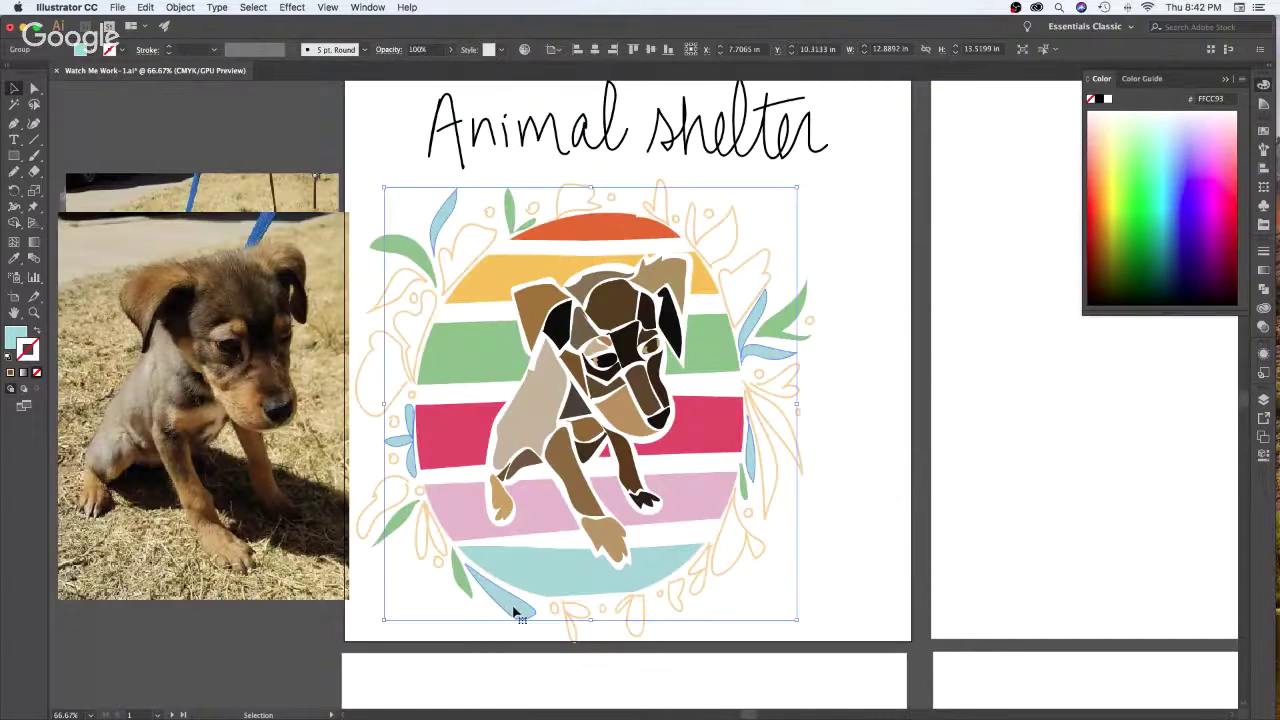
pyautogui.press('super+shift+g')
pyautogui.click(634, 547)
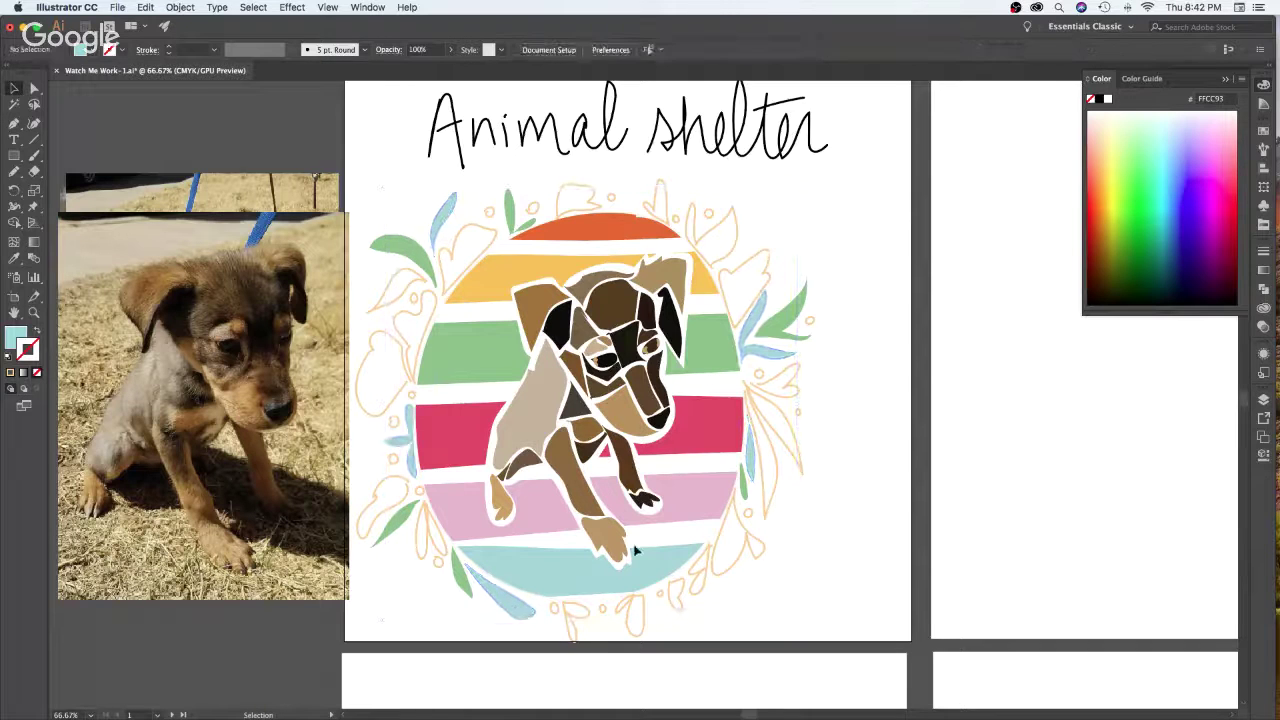
pyautogui.click(503, 607)
pyautogui.press('i')
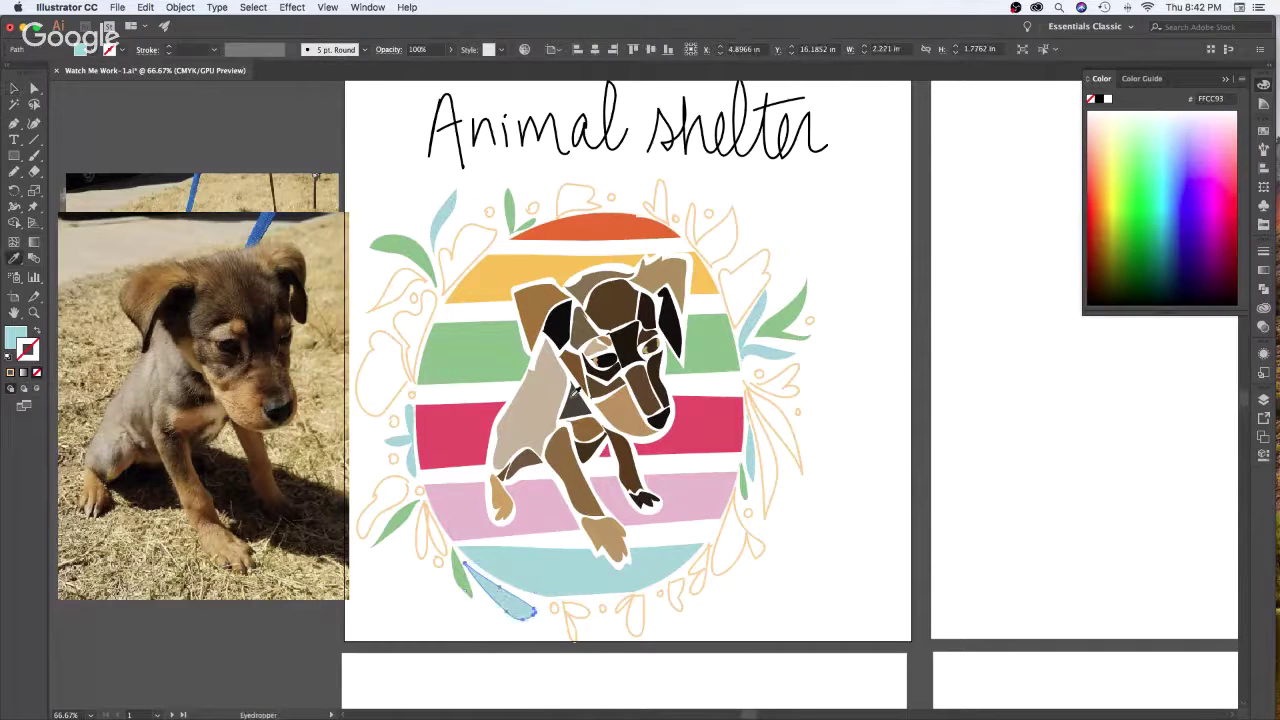
pyautogui.click(577, 222)
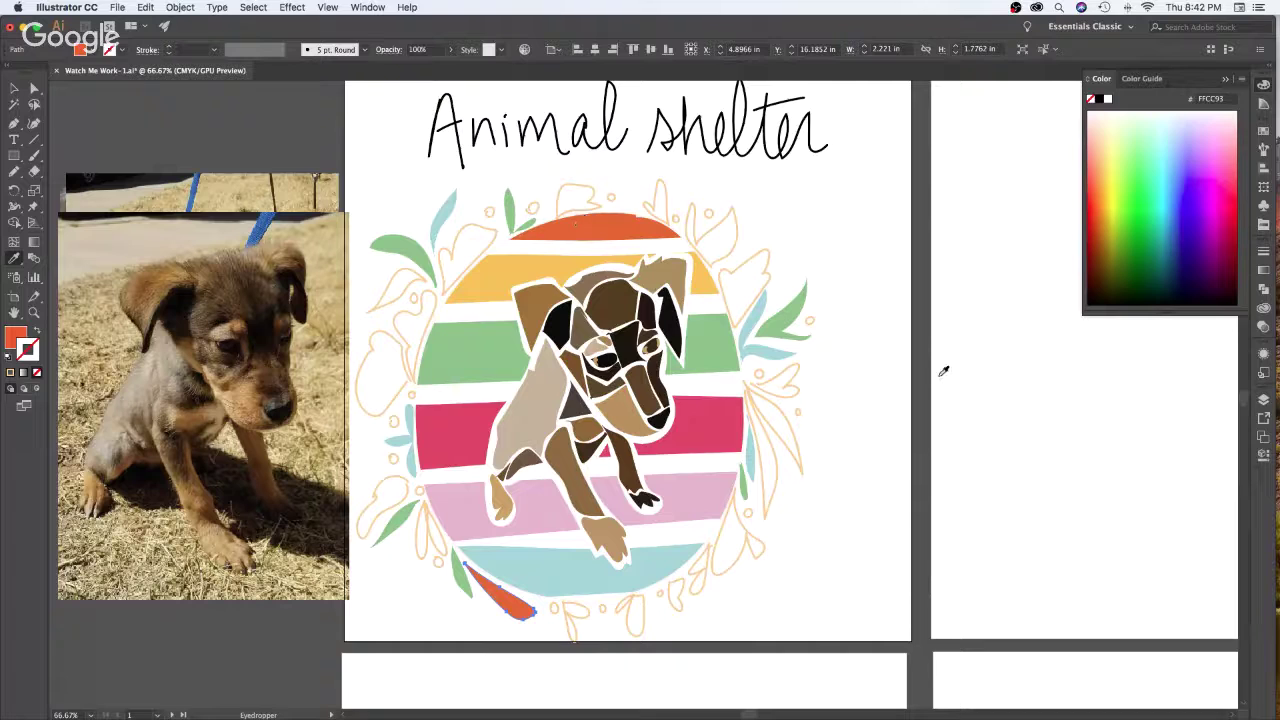
pyautogui.press('v')
pyautogui.click(948, 406)
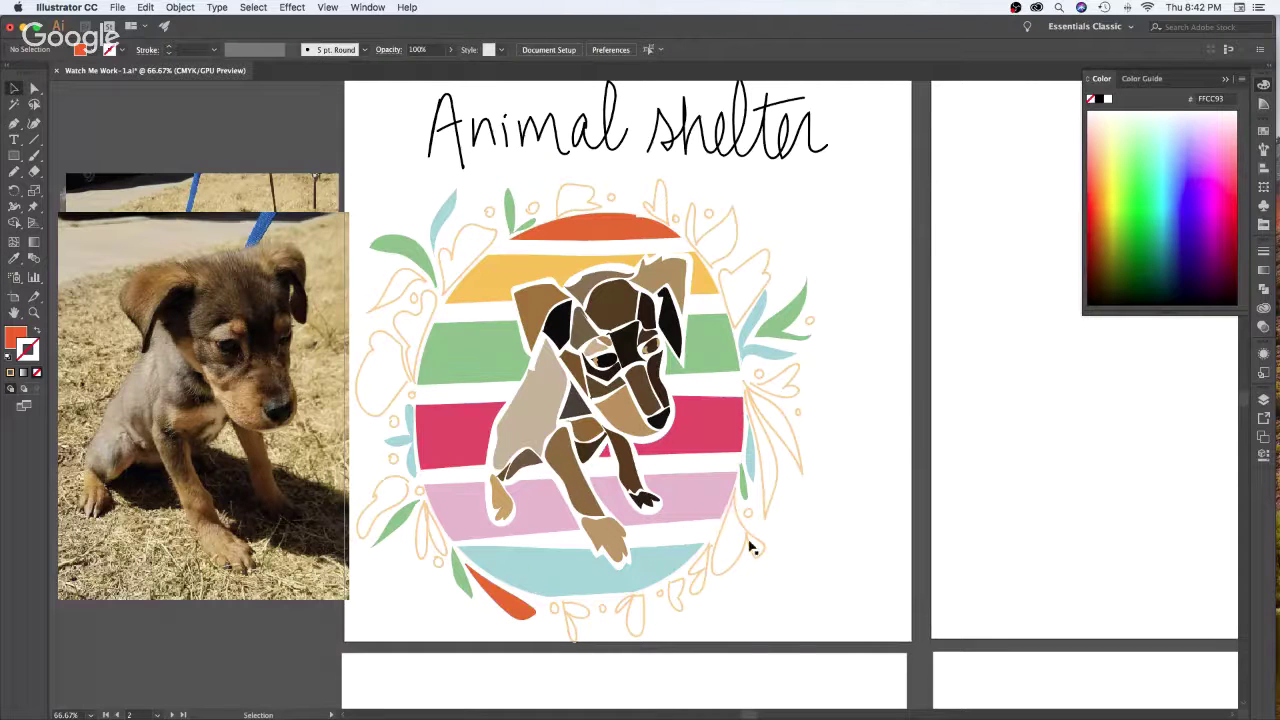
# Fill the upper-right, right, left and lower-left petal outlines with the orange-red sampled from the circle's top stripe
pyautogui.click(794, 381)
pyautogui.keyDown('shift'); pyautogui.click(729, 222); pyautogui.keyUp('shift')
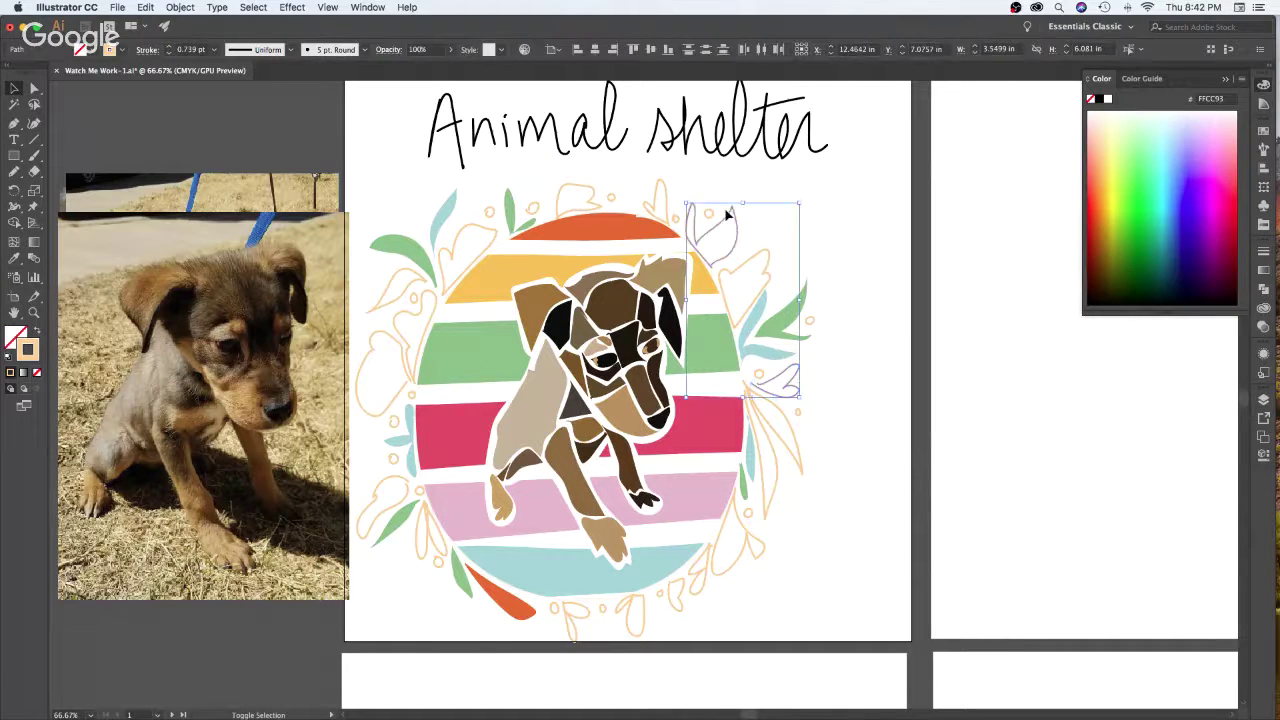
pyautogui.keyDown('shift'); pyautogui.click(423, 305); pyautogui.keyUp('shift')
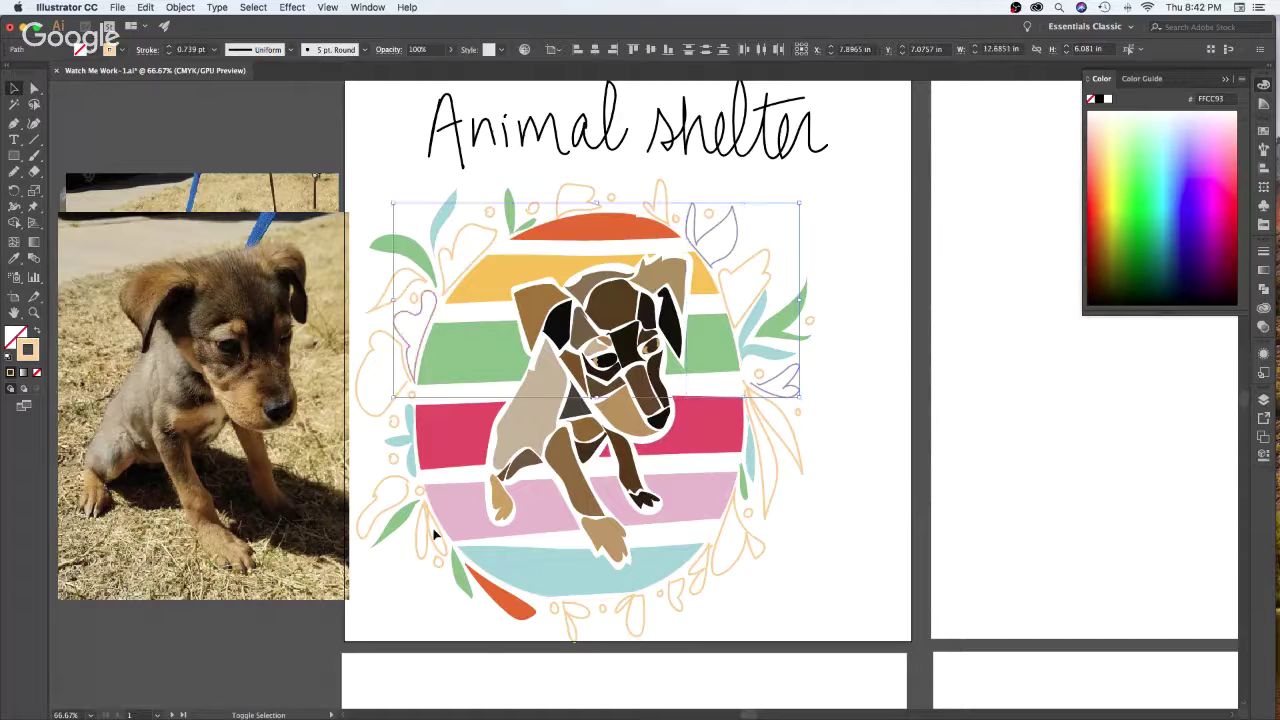
pyautogui.keyDown('shift'); pyautogui.click(398, 500); pyautogui.keyUp('shift')
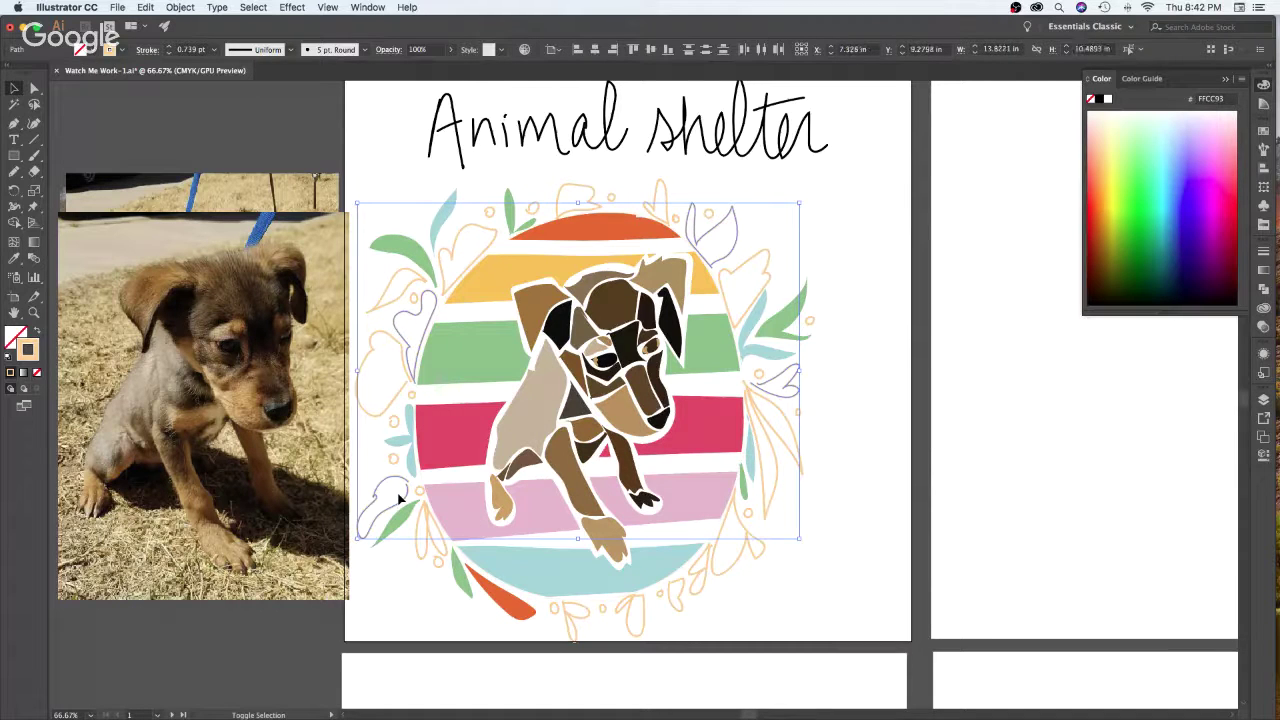
pyautogui.press('i')
pyautogui.click(612, 221)
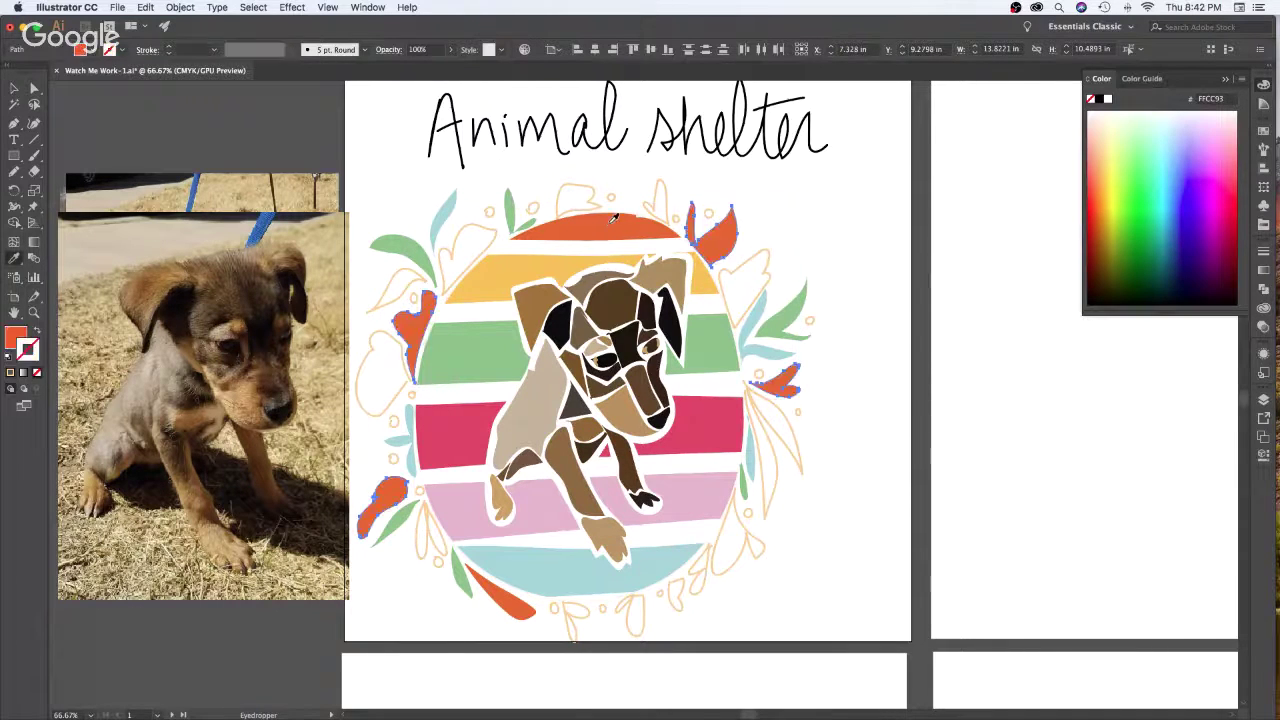
pyautogui.press('v')
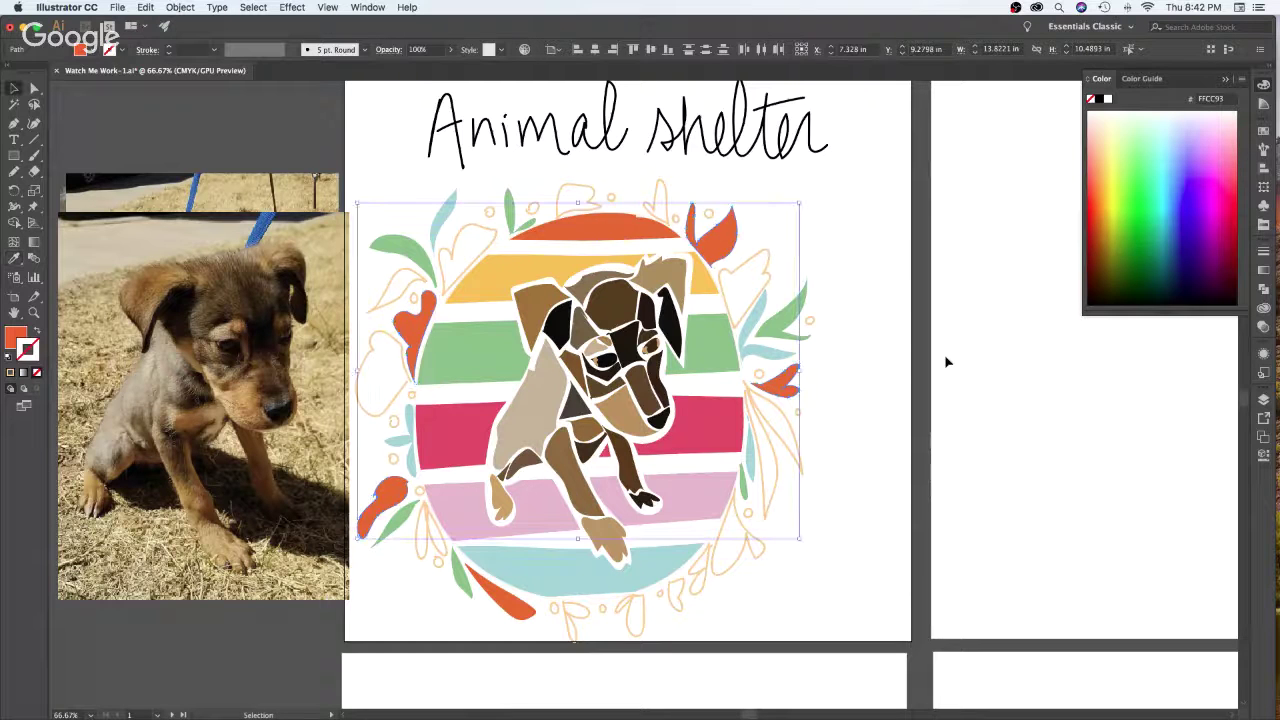
pyautogui.click(946, 358)
pyautogui.click(406, 352)
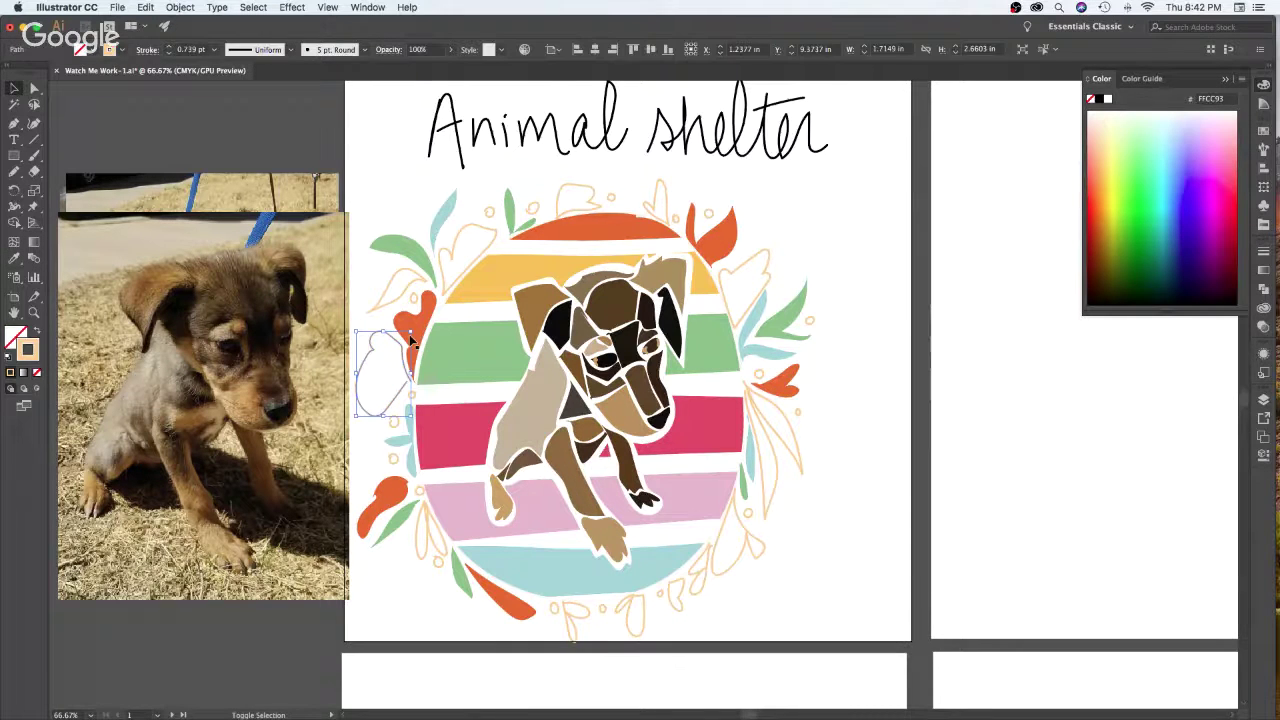
pyautogui.keyDown('shift'); pyautogui.click(768, 269); pyautogui.keyUp('shift')
pyautogui.click(943, 376)
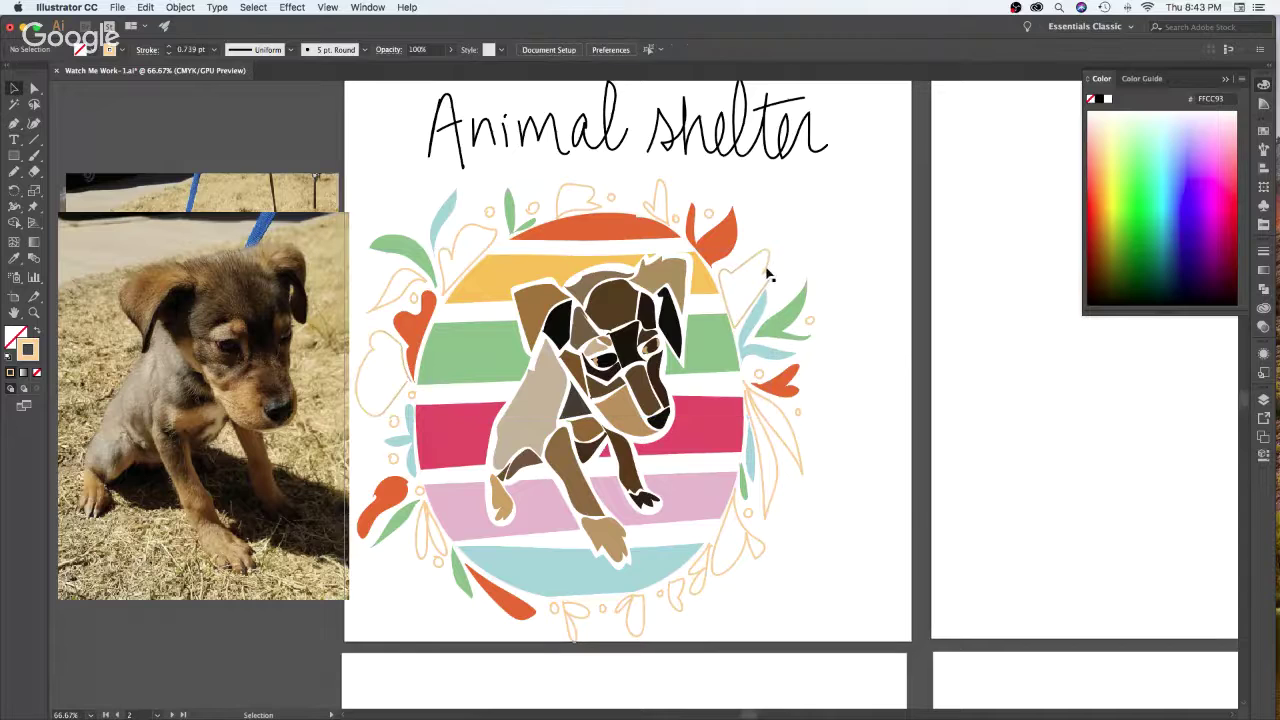
# Try the pink-red stripe color on the large left, upper-right and bottom petal outlines, and settle on the yellow sampled from the circle's yellow stripe
pyautogui.click(770, 262)
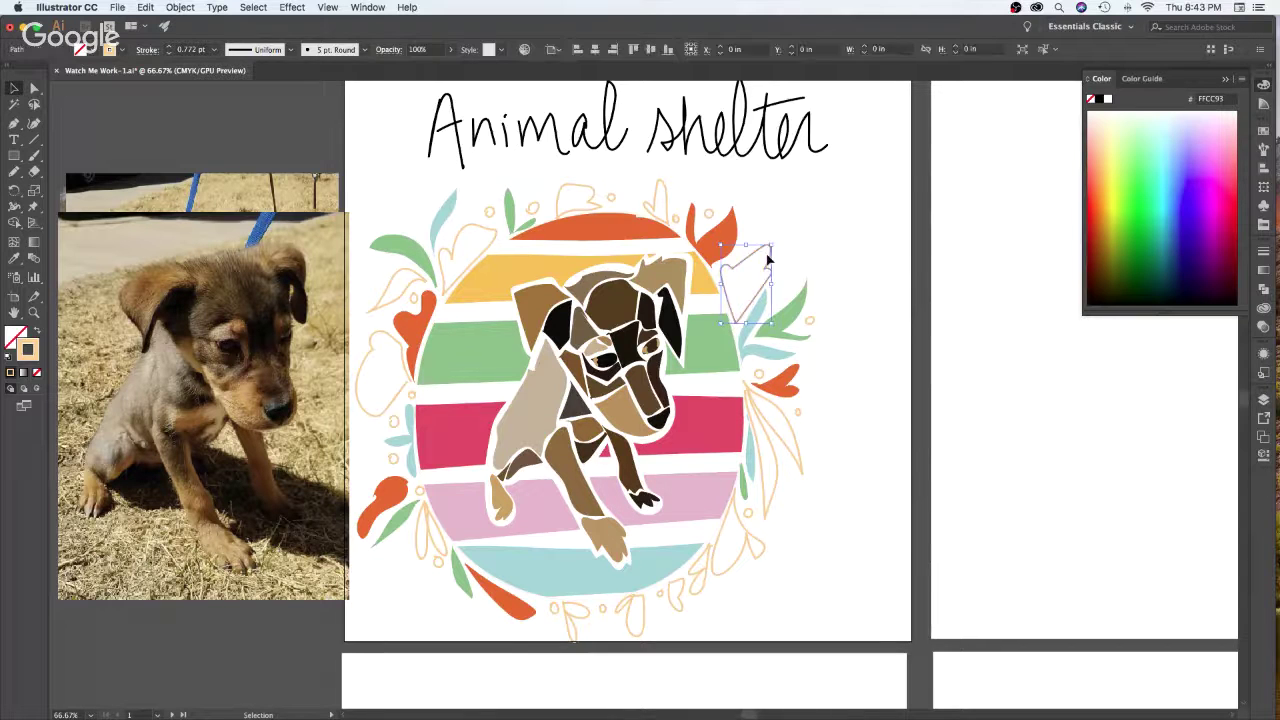
pyautogui.keyDown('shift'); pyautogui.click(406, 362); pyautogui.keyUp('shift')
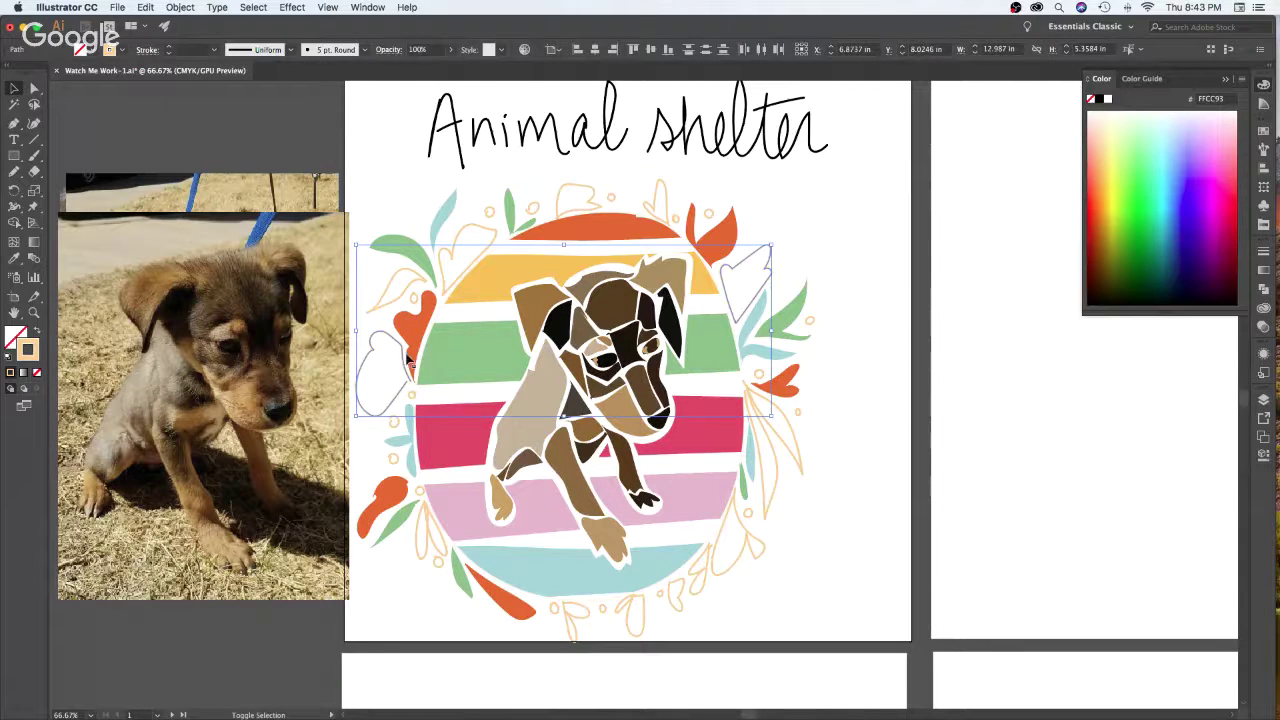
pyautogui.keyDown('shift'); pyautogui.click(642, 620); pyautogui.keyUp('shift')
pyautogui.press('i')
pyautogui.click(722, 424)
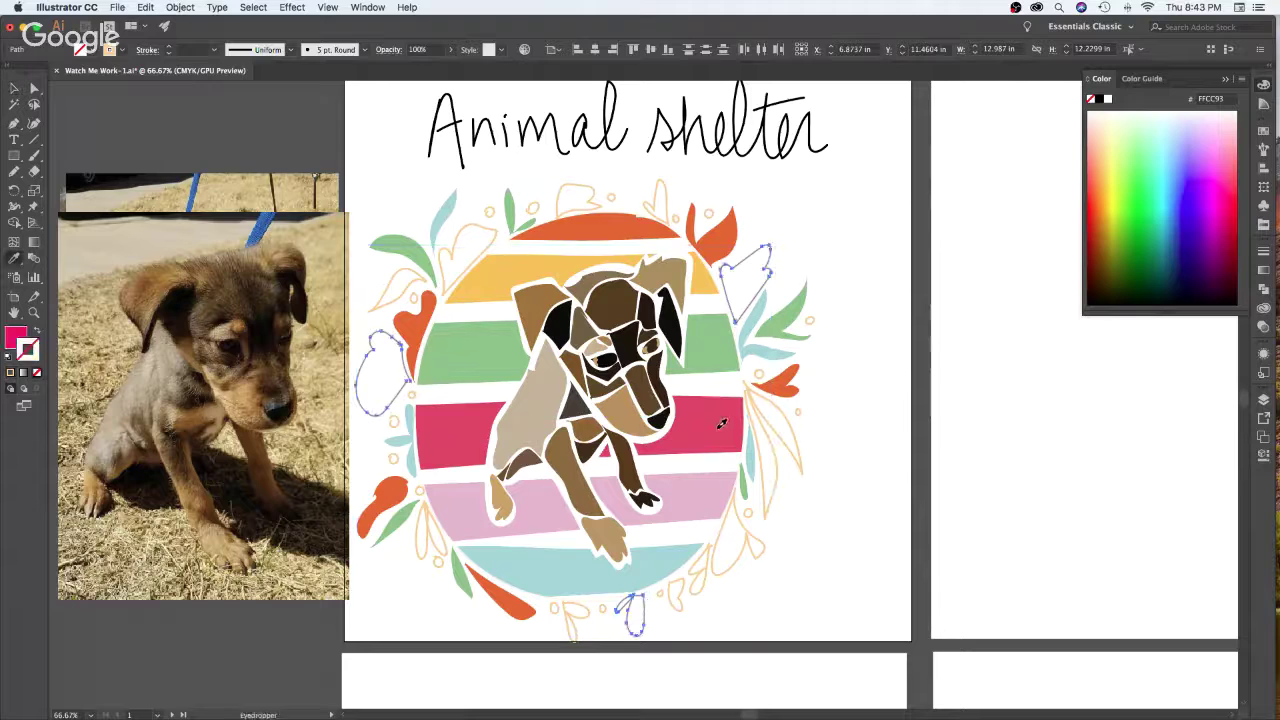
pyautogui.click(722, 424)
pyautogui.click(687, 258)
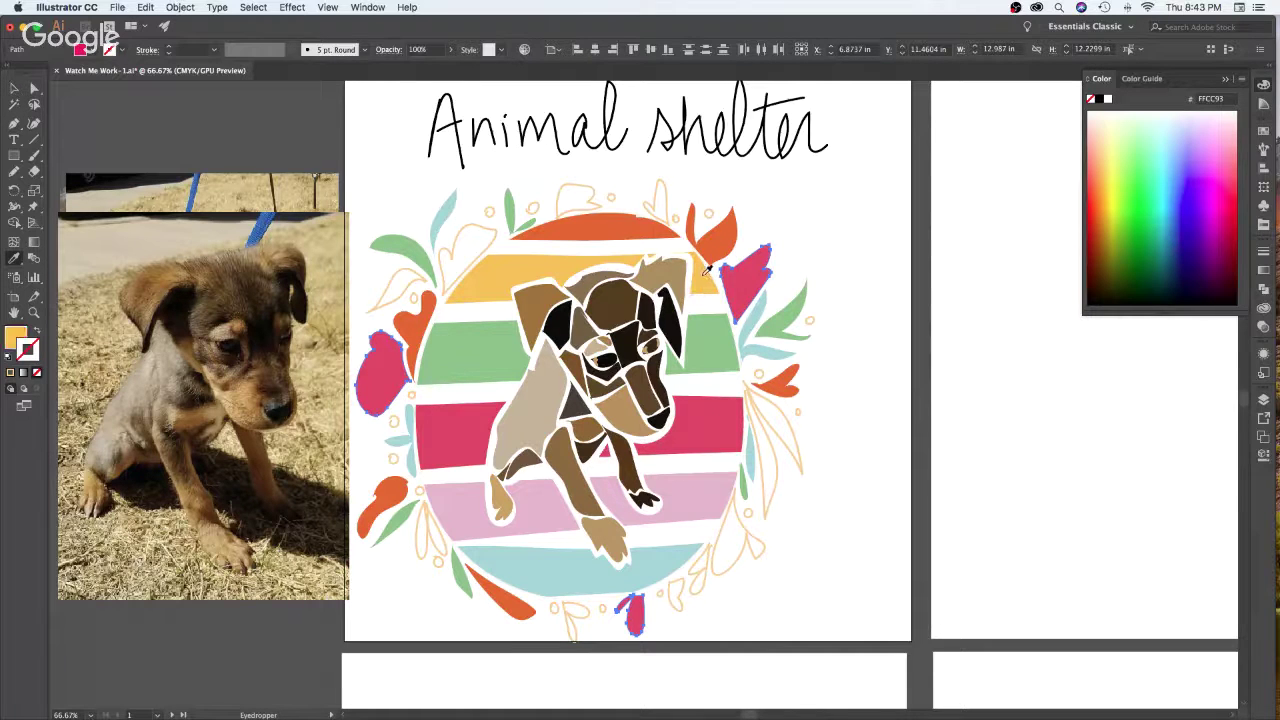
pyautogui.press('v')
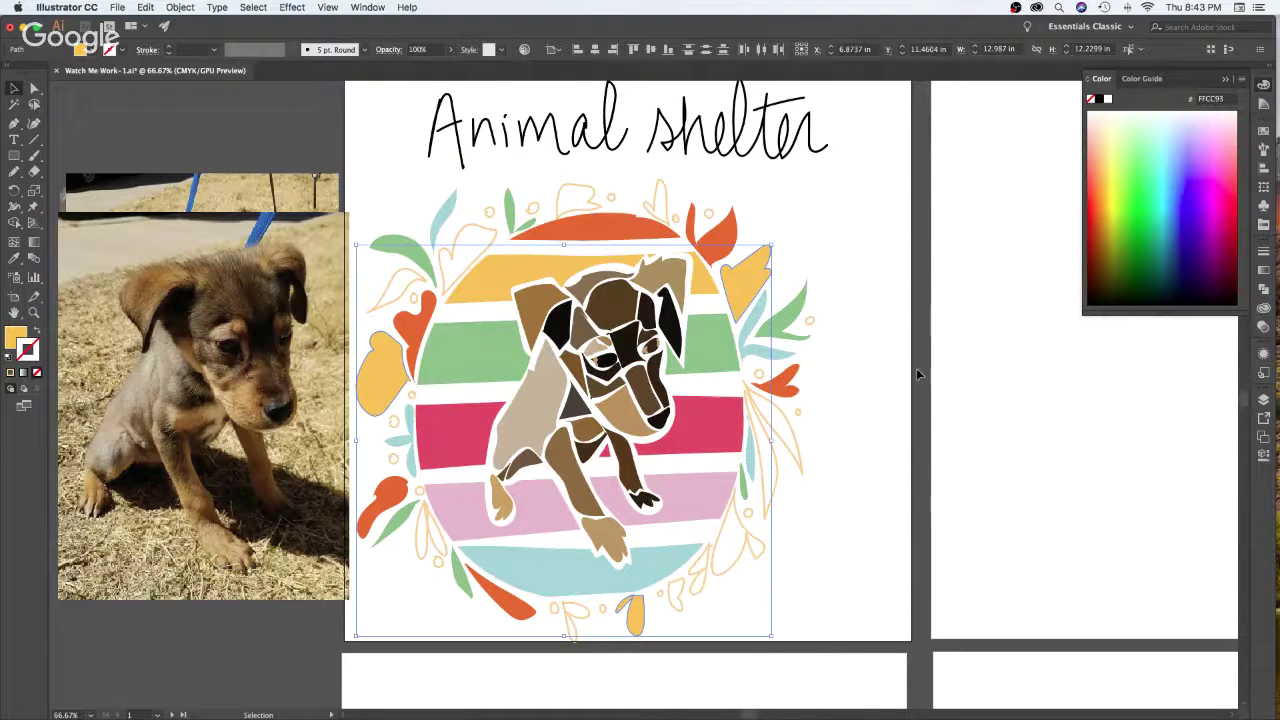
pyautogui.click(918, 358)
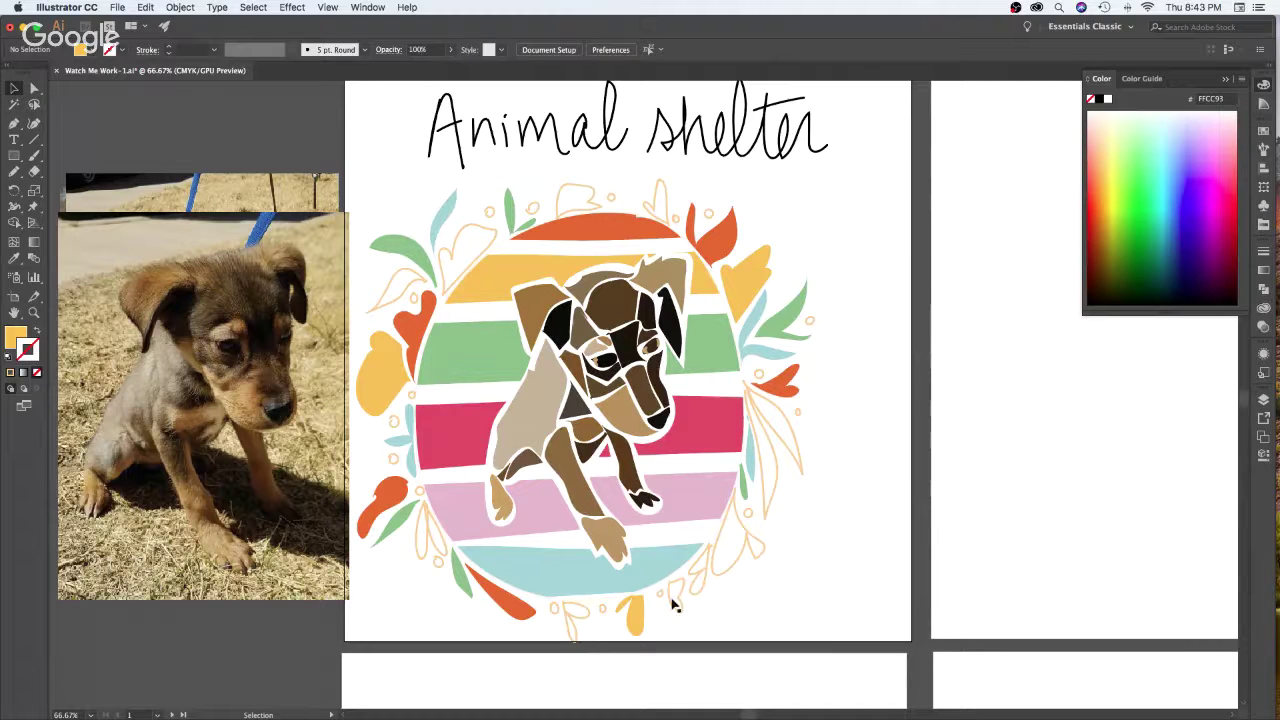
# Fill the upper-left, top, lower-right, lower-left and bottom petal outlines with the light pink stripe color, and try the crimson stripe color instead
pyautogui.hotkey('shift', 'x')
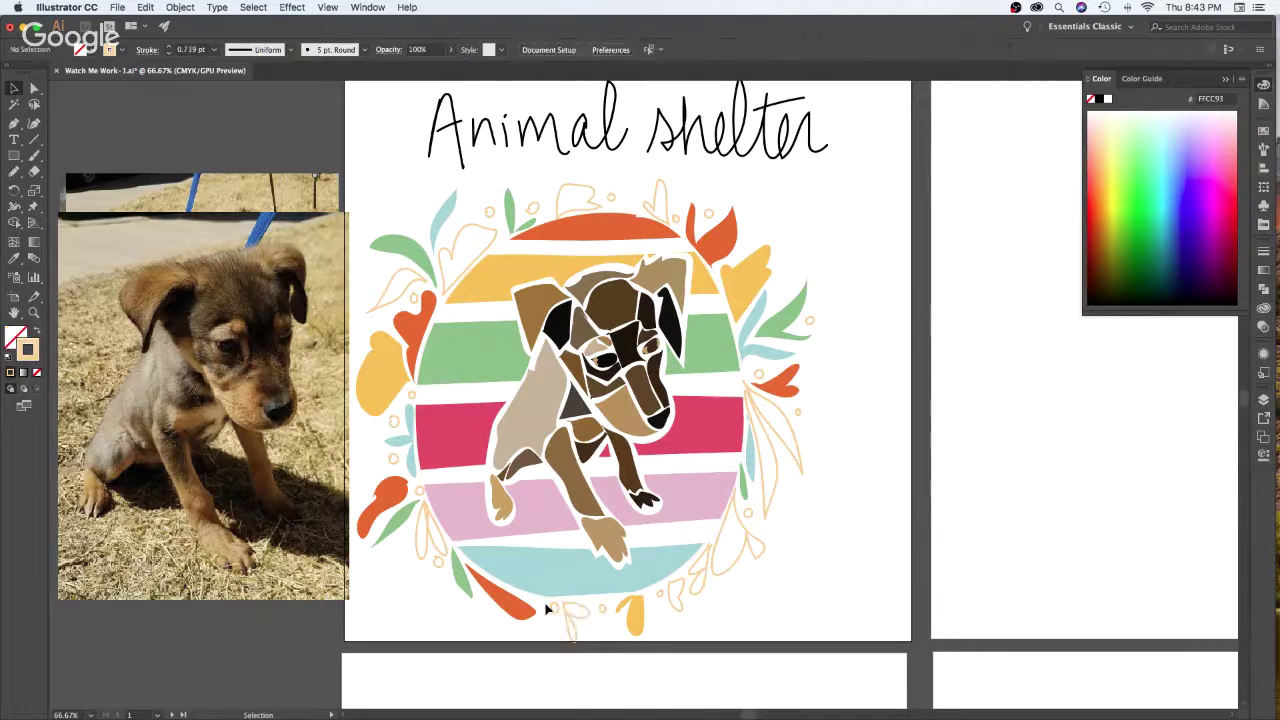
pyautogui.moveTo(553, 612); pyautogui.dragTo(590, 624)
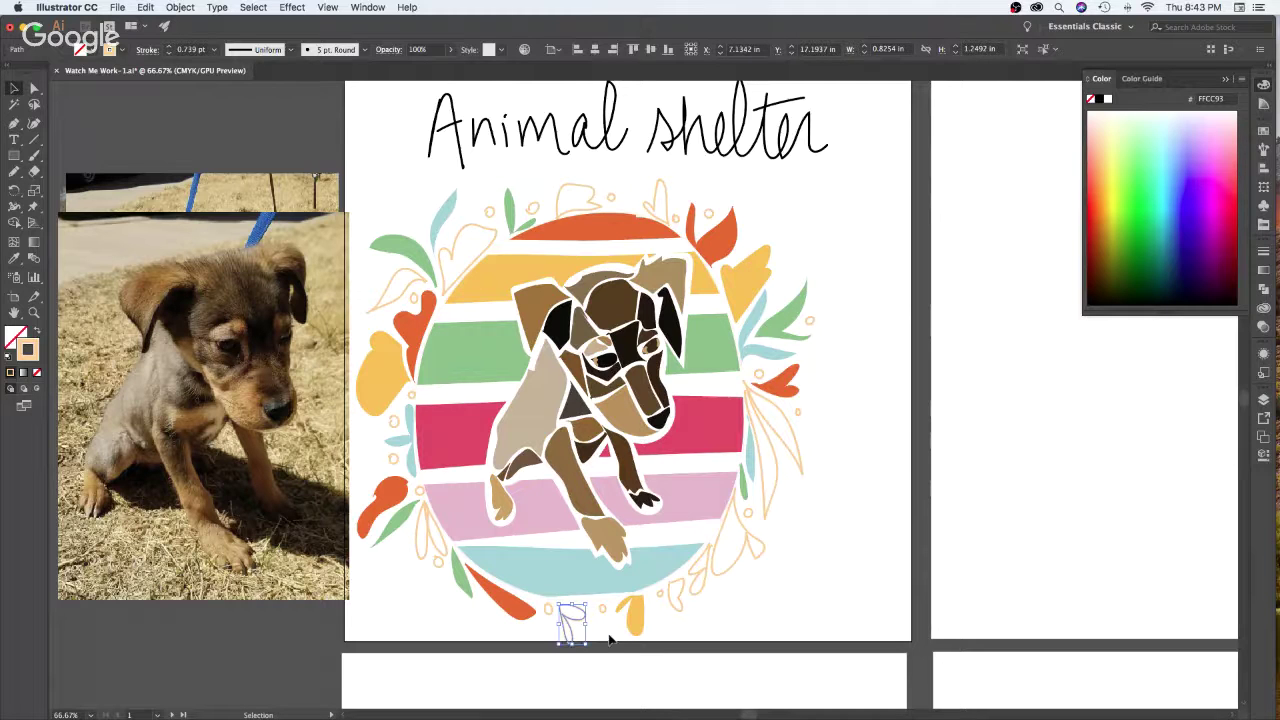
pyautogui.keyDown('shift'); pyautogui.click(429, 518); pyautogui.keyUp('shift')
pyautogui.keyDown('shift'); pyautogui.click(451, 245); pyautogui.keyUp('shift')
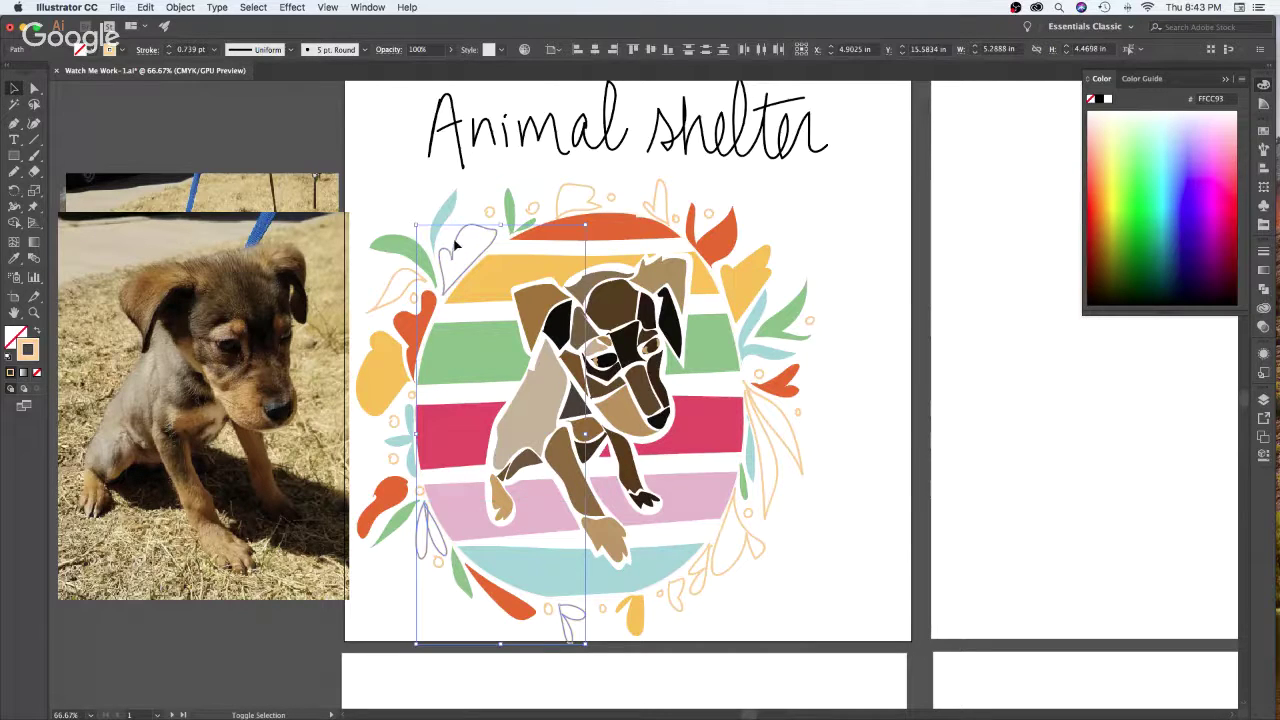
pyautogui.keyDown('shift'); pyautogui.click(655, 192); pyautogui.keyUp('shift')
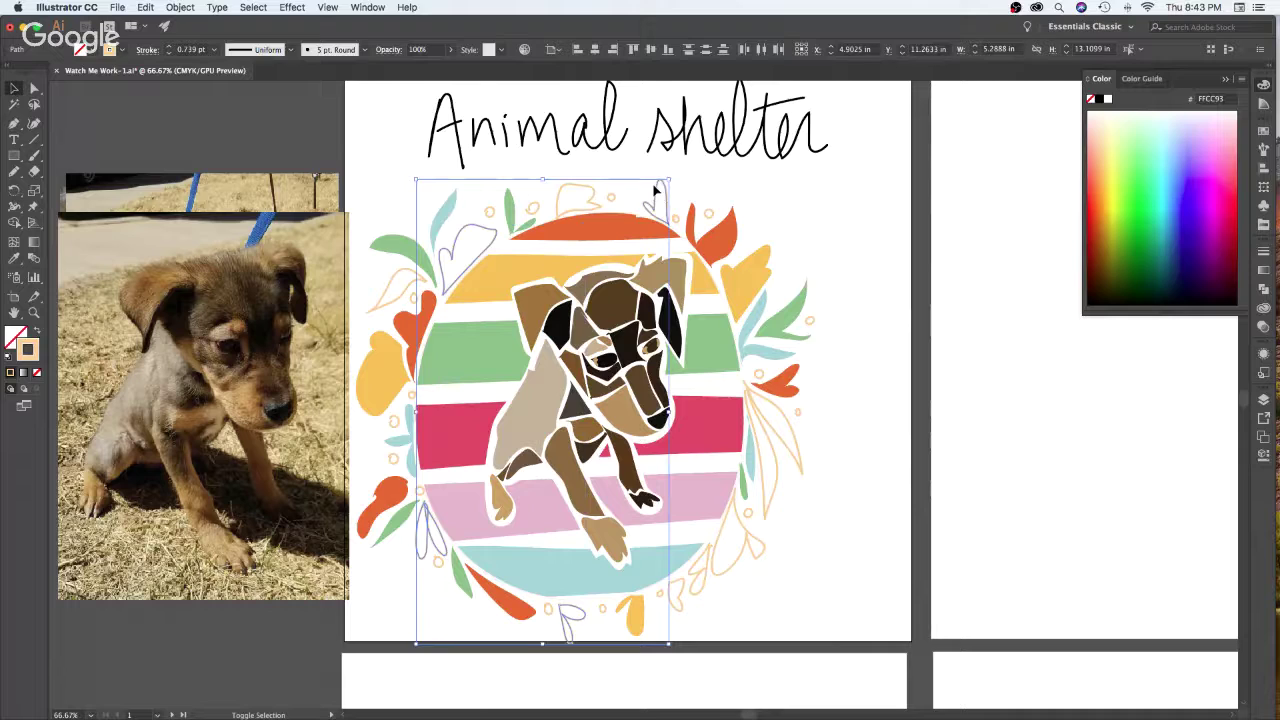
pyautogui.keyDown('shift'); pyautogui.click(752, 540); pyautogui.keyUp('shift')
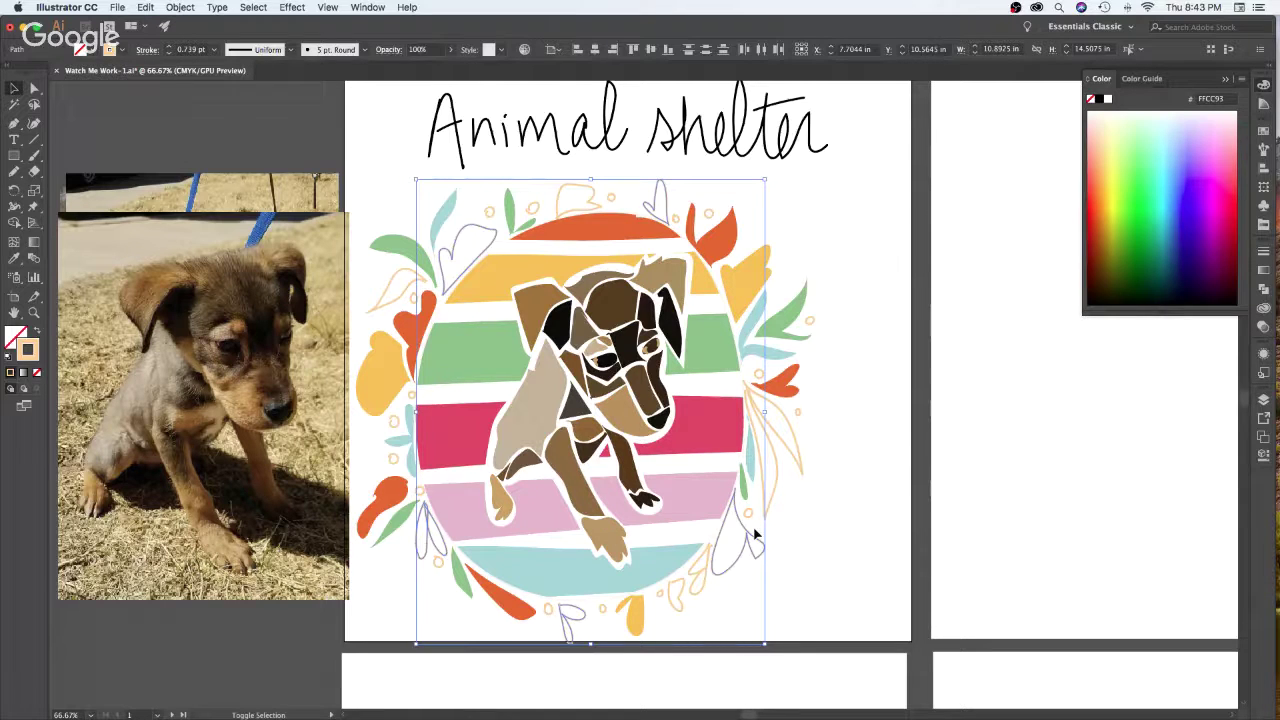
pyautogui.press('i')
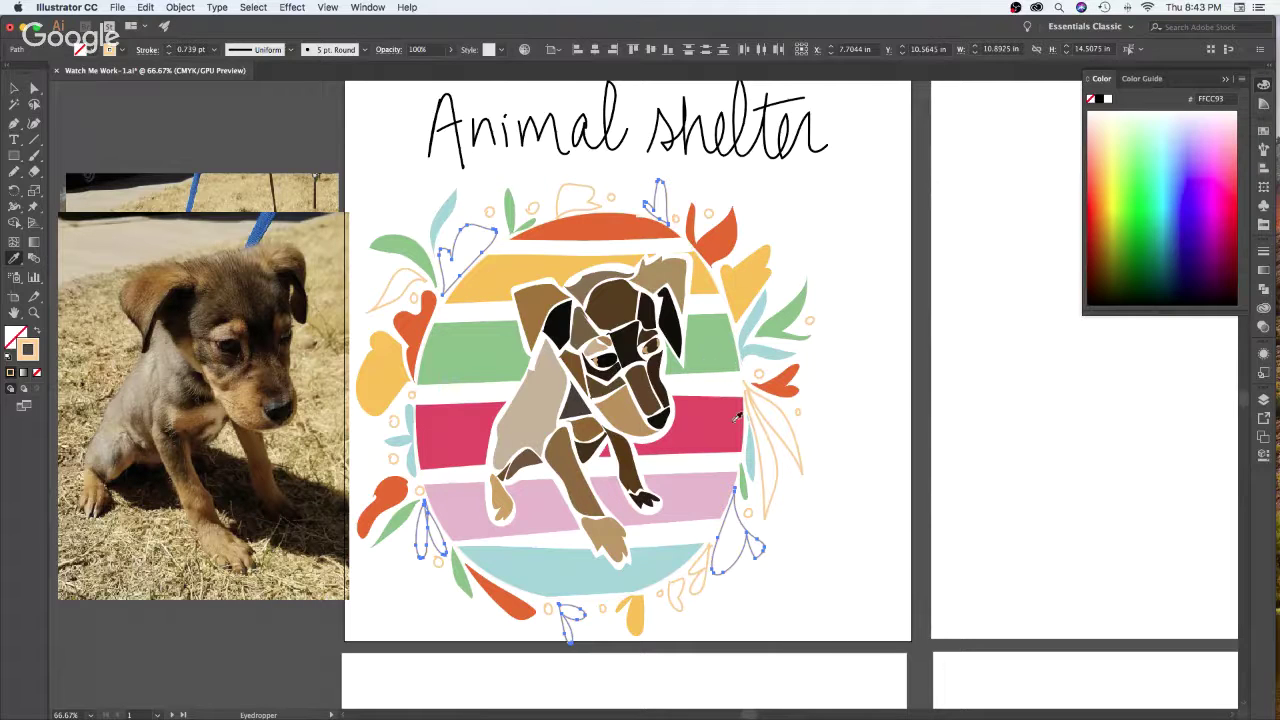
pyautogui.click(708, 493)
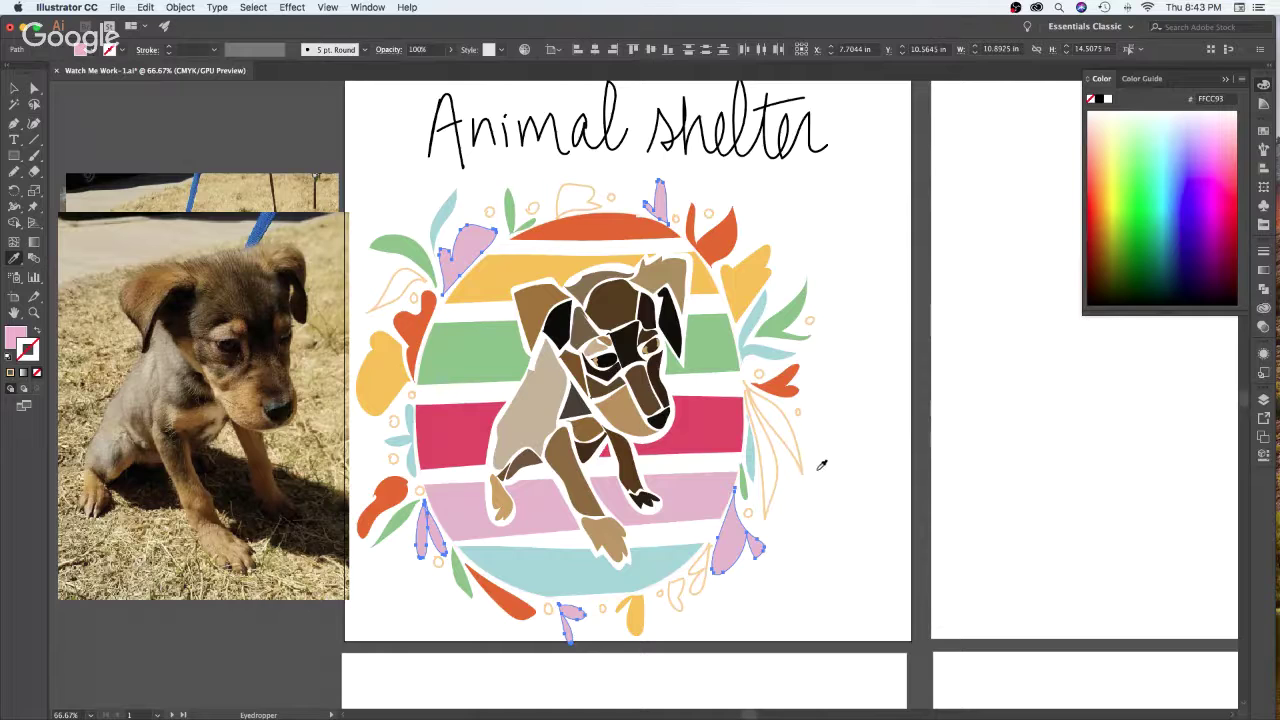
pyautogui.click(704, 411)
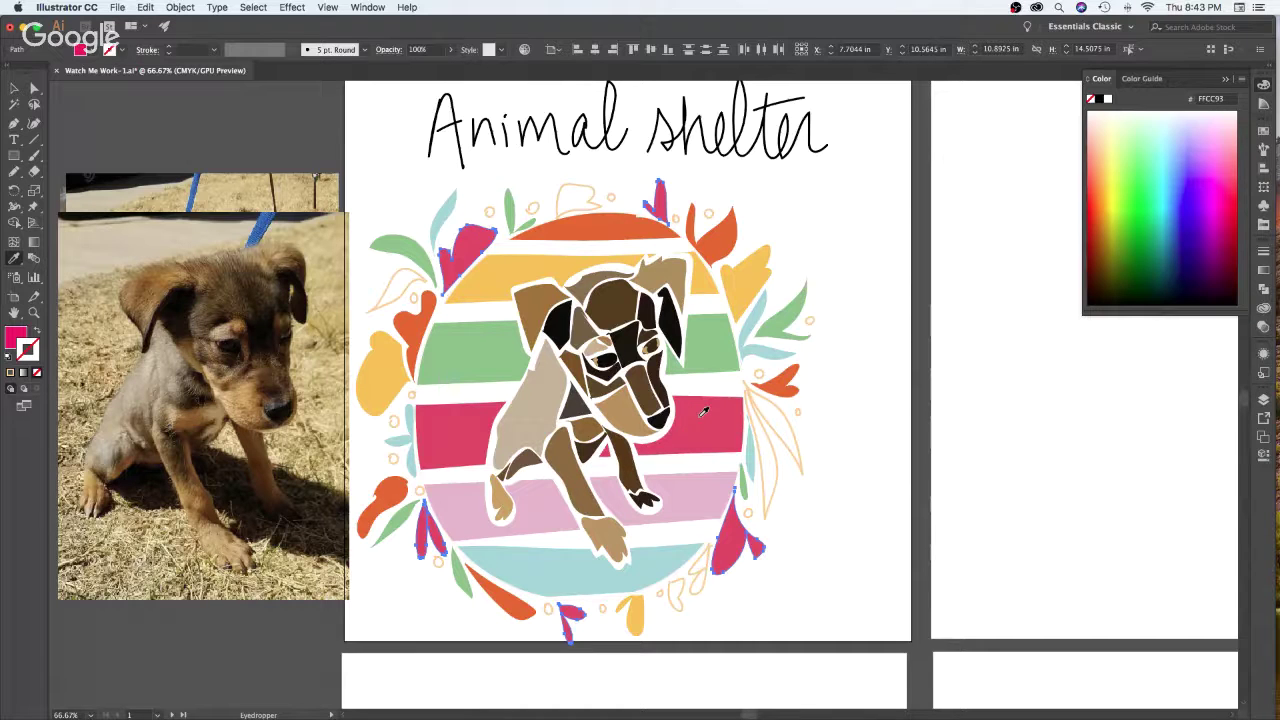
# Undo a stray stroke color on the selected petals and change their fill to a medium purple
pyautogui.click(1175, 130)
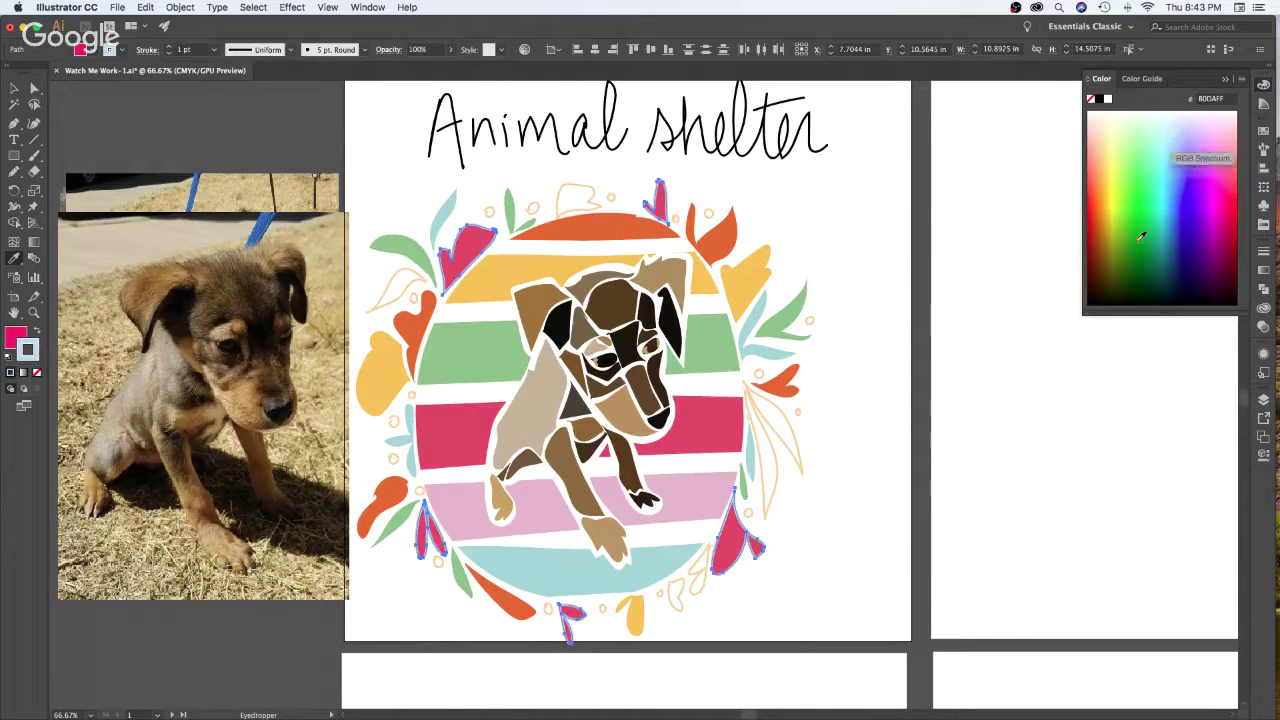
pyautogui.press('super+z')
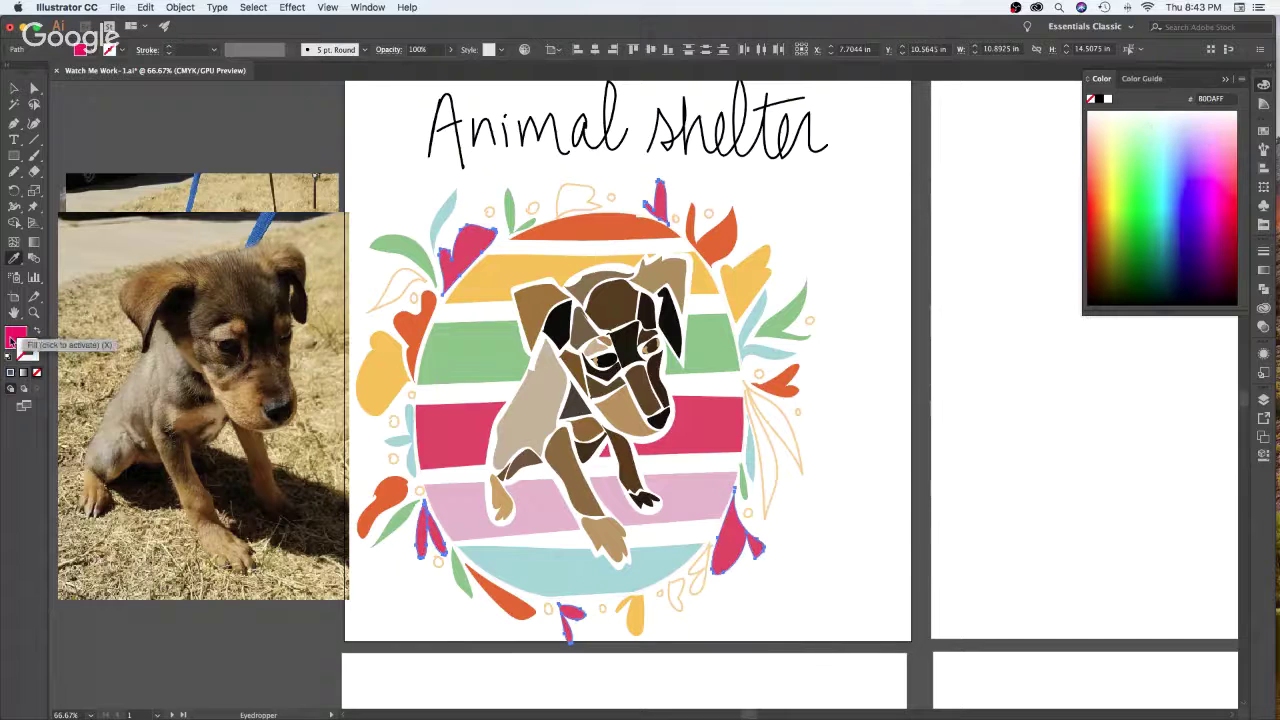
pyautogui.click(16, 338)
pyautogui.click(1210, 152)
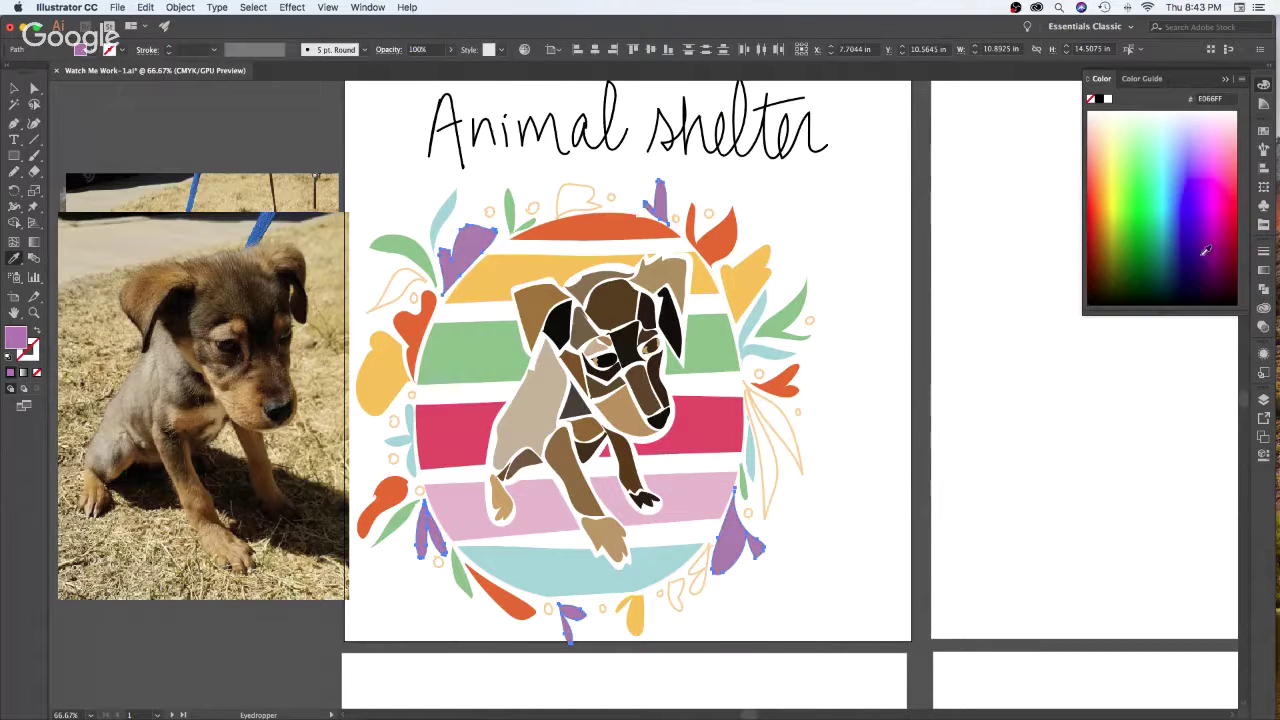
pyautogui.press('v')
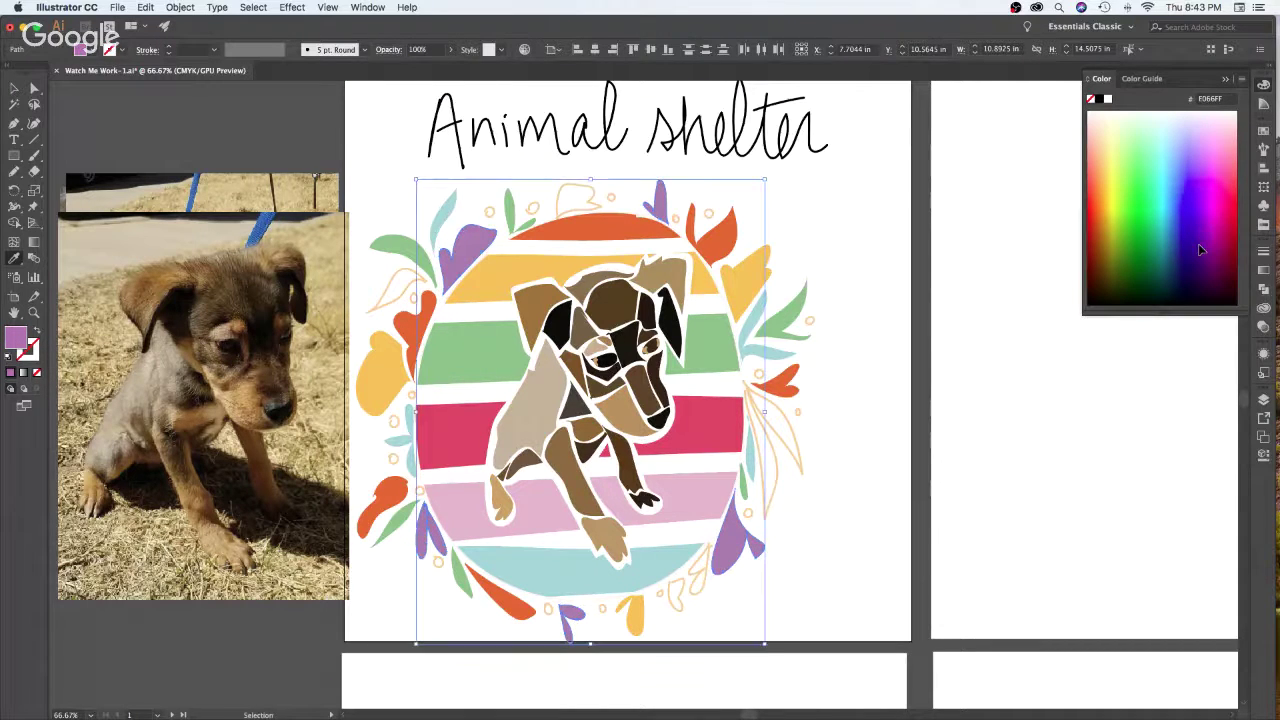
pyautogui.click(914, 338)
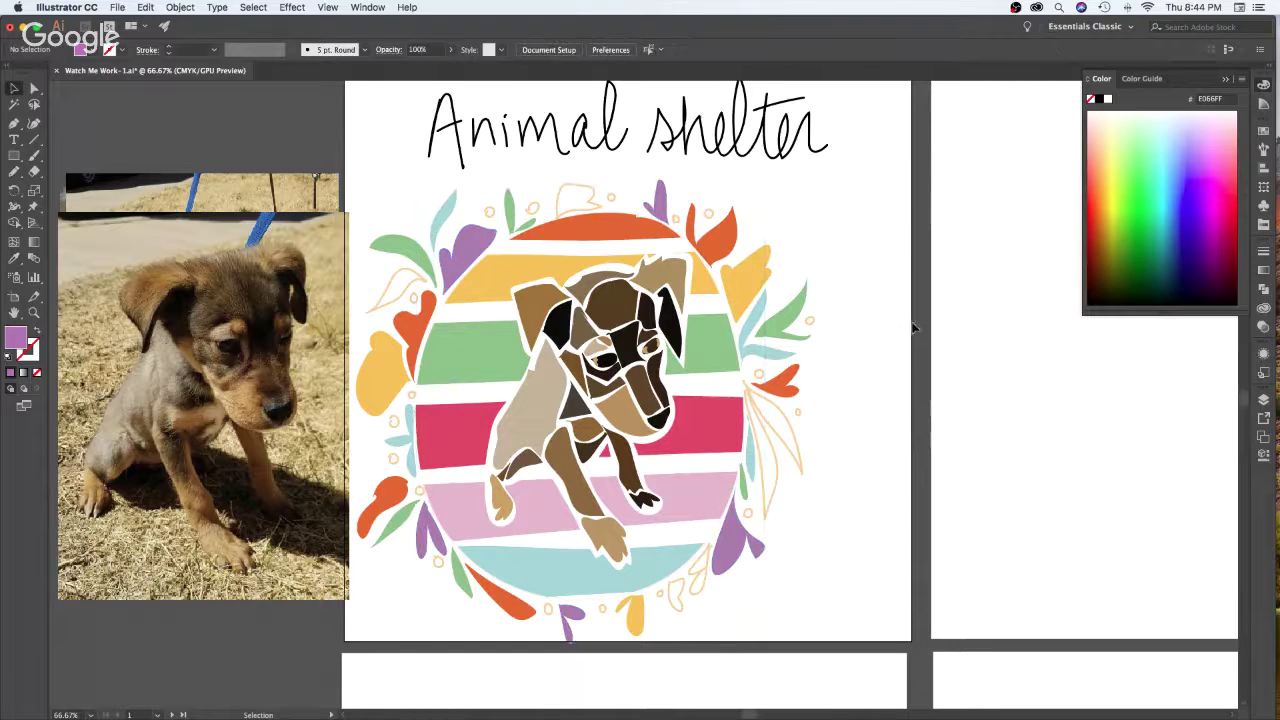
# Recolor the three yellow petals, trying light green, light blue and purple before settling on dark blue 003287
pyautogui.click(751, 268)
pyautogui.keyDown('shift'); pyautogui.click(382, 372); pyautogui.keyUp('shift')
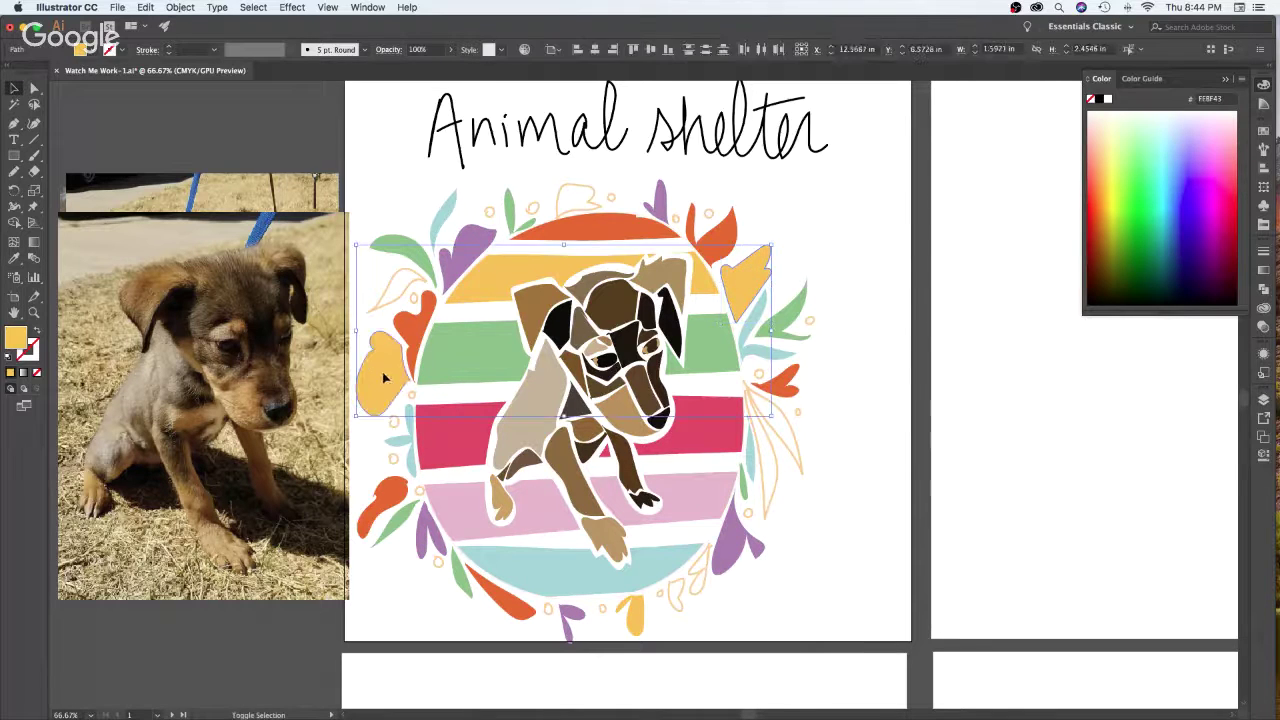
pyautogui.keyDown('shift'); pyautogui.click(636, 612); pyautogui.keyUp('shift')
pyautogui.click(1140, 127)
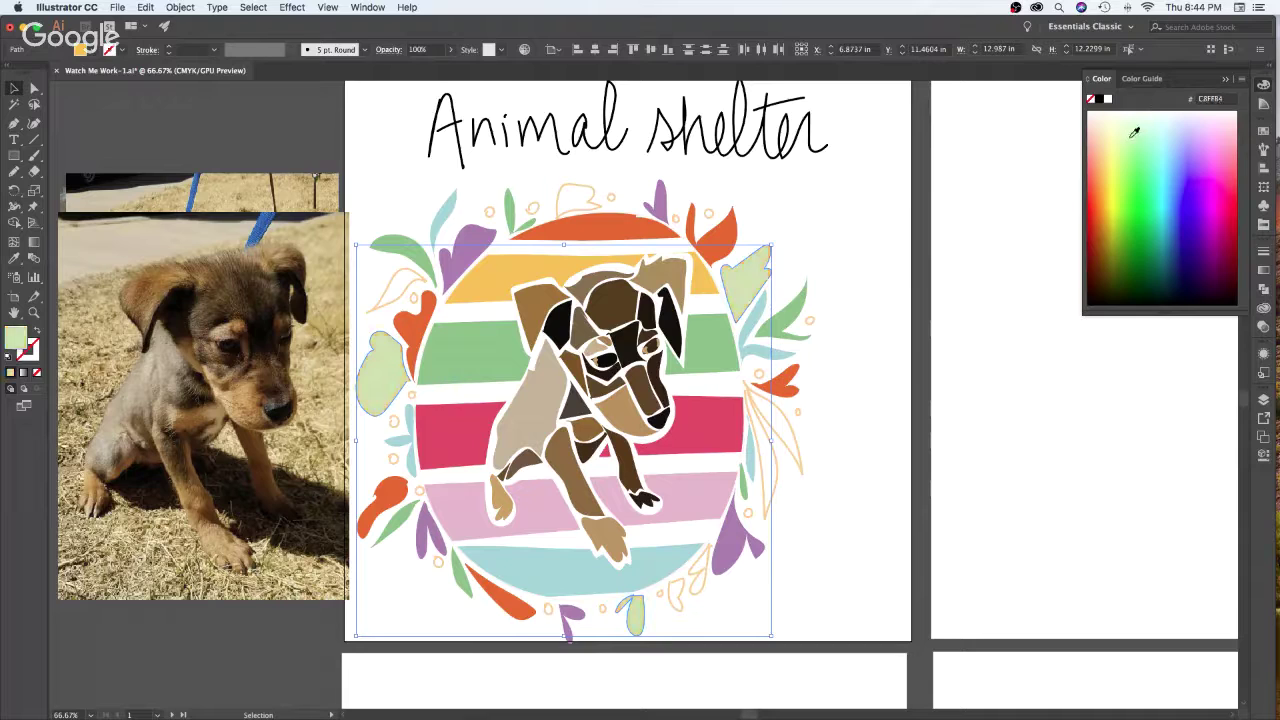
pyautogui.click(1160, 148)
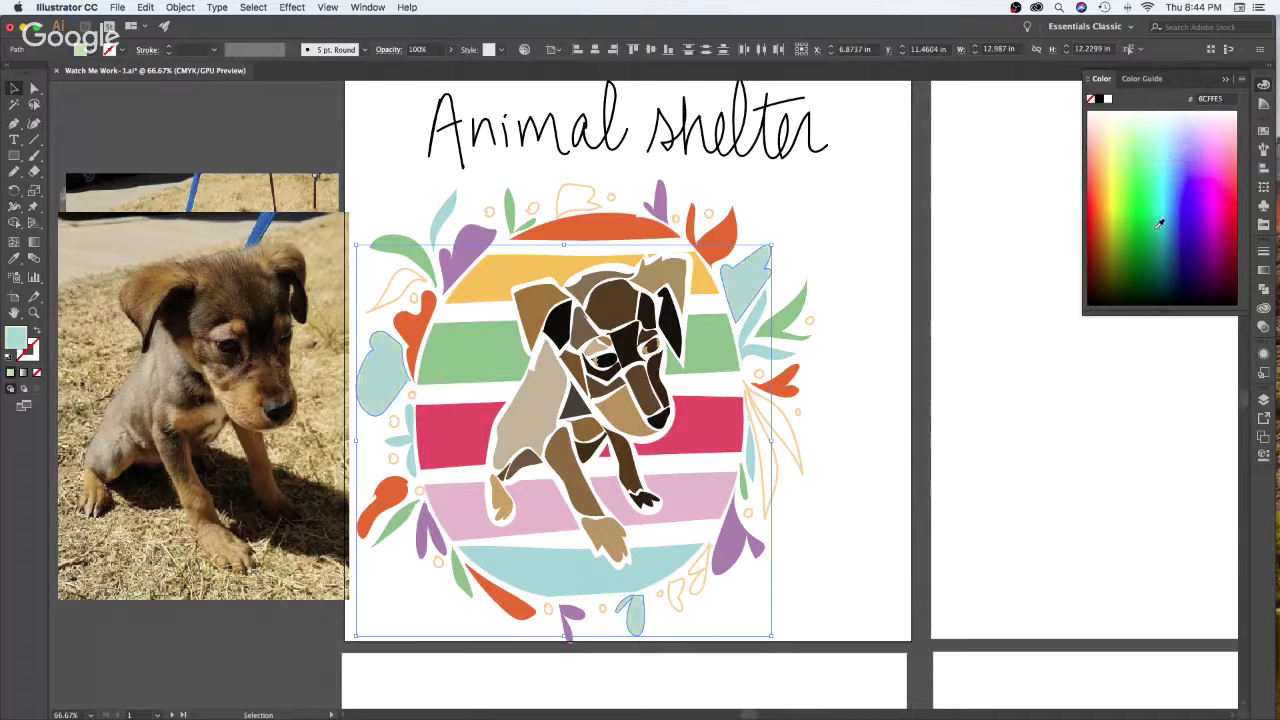
pyautogui.click(1180, 220)
pyautogui.click(1214, 222)
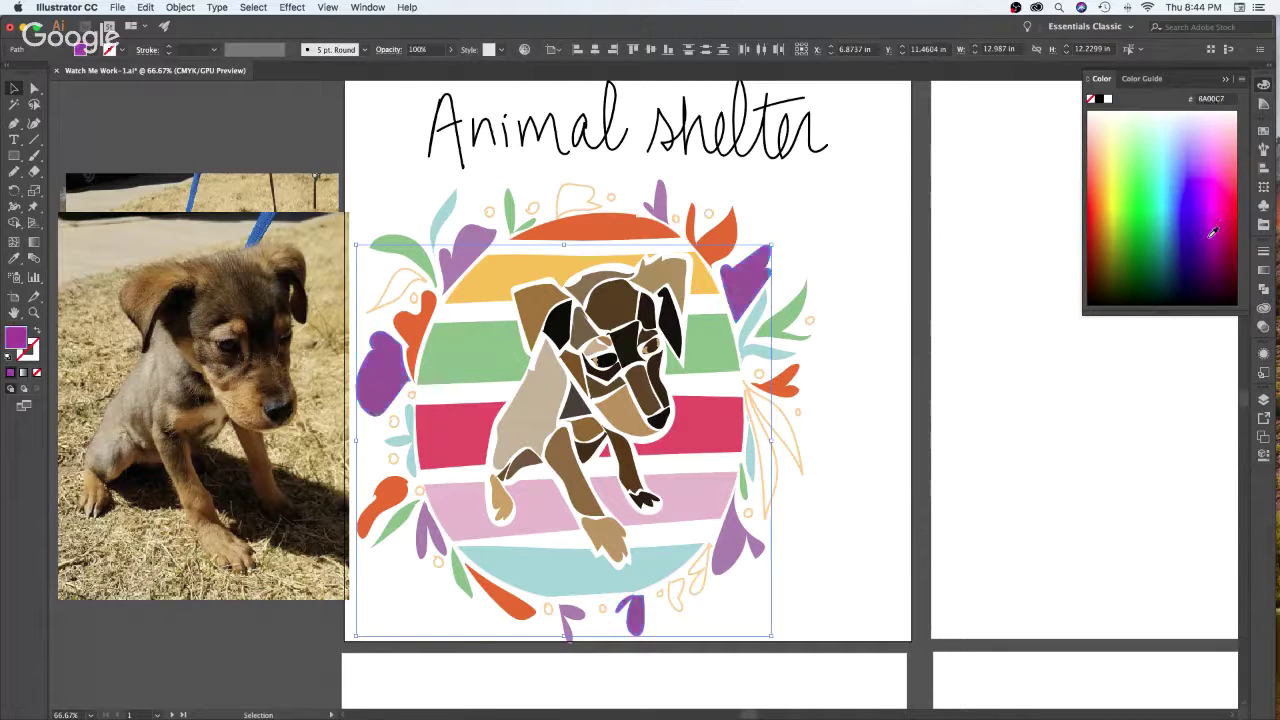
pyautogui.click(1186, 246)
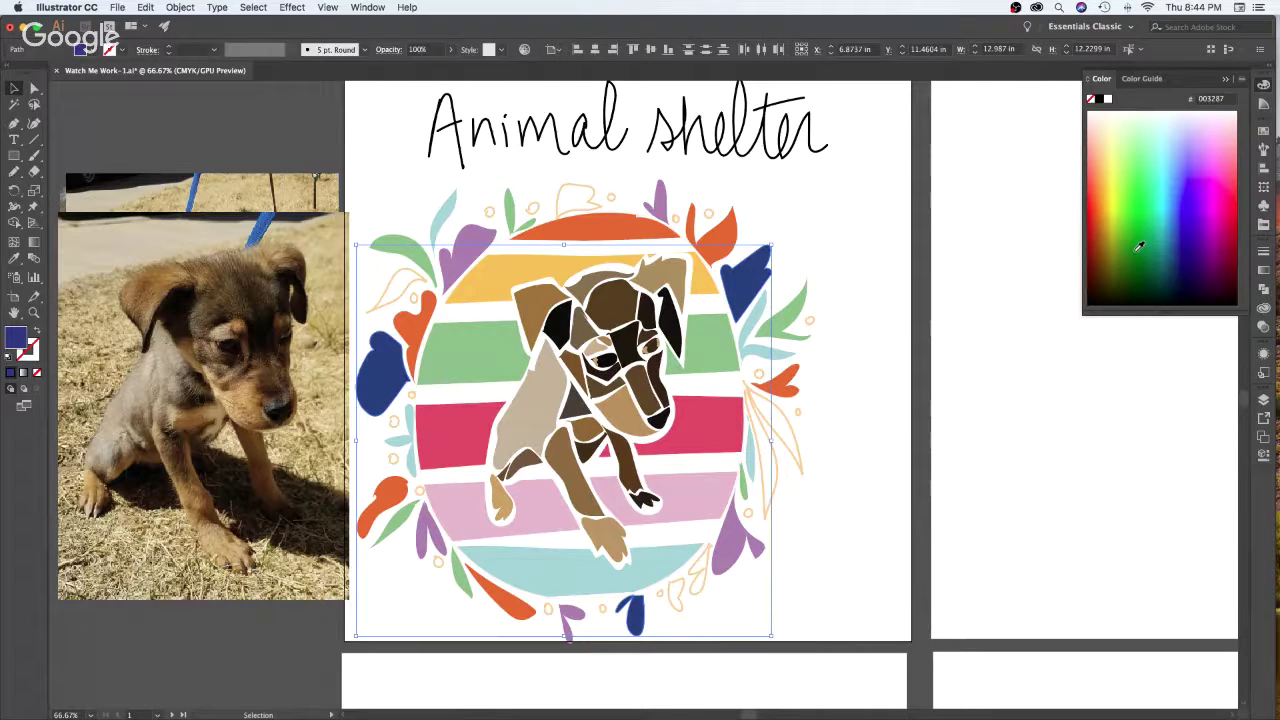
pyautogui.click(1100, 344)
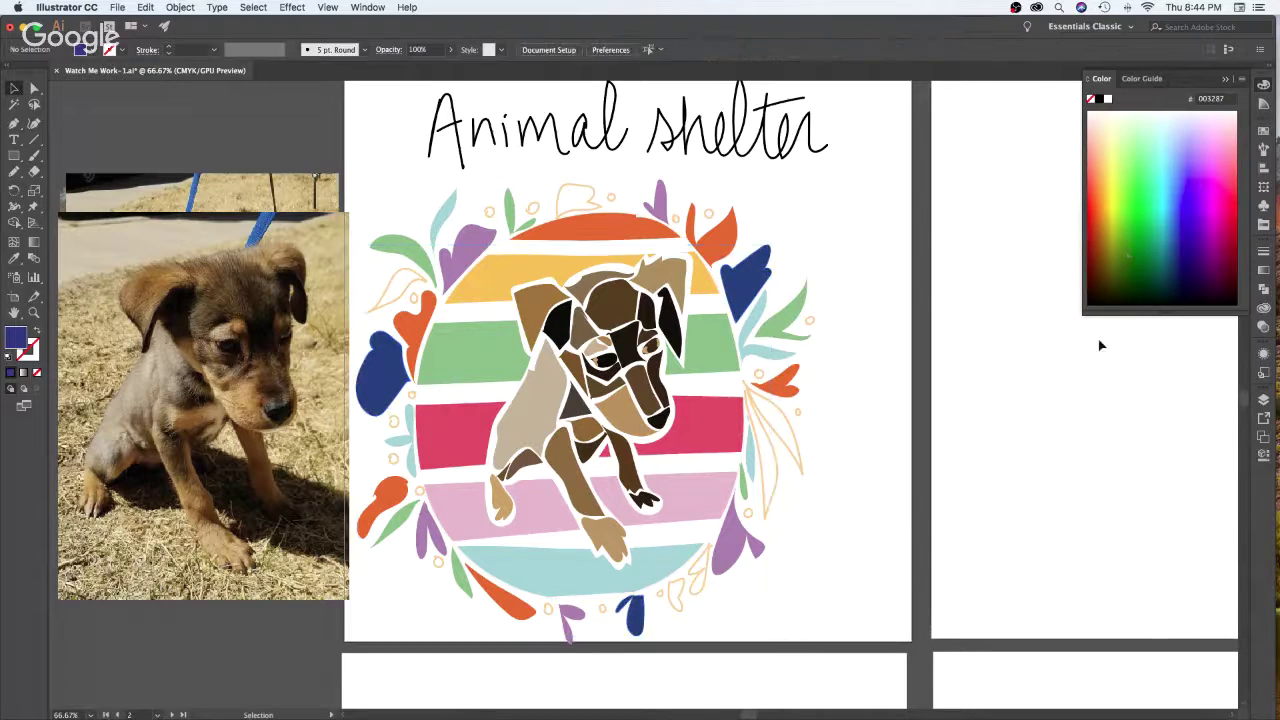
# Fill eight of the small circle outlines spread around the wreath with green
pyautogui.click(490, 212)
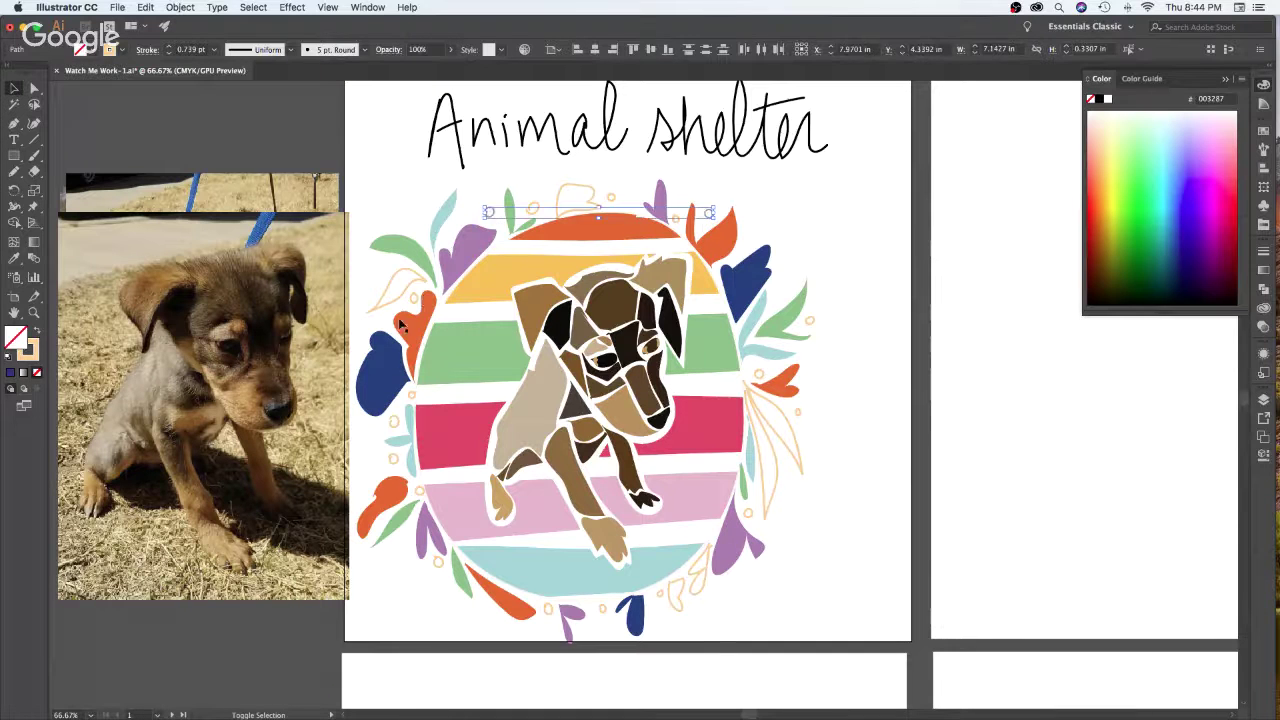
pyautogui.keyDown('shift'); pyautogui.click(400, 450); pyautogui.keyUp('shift')
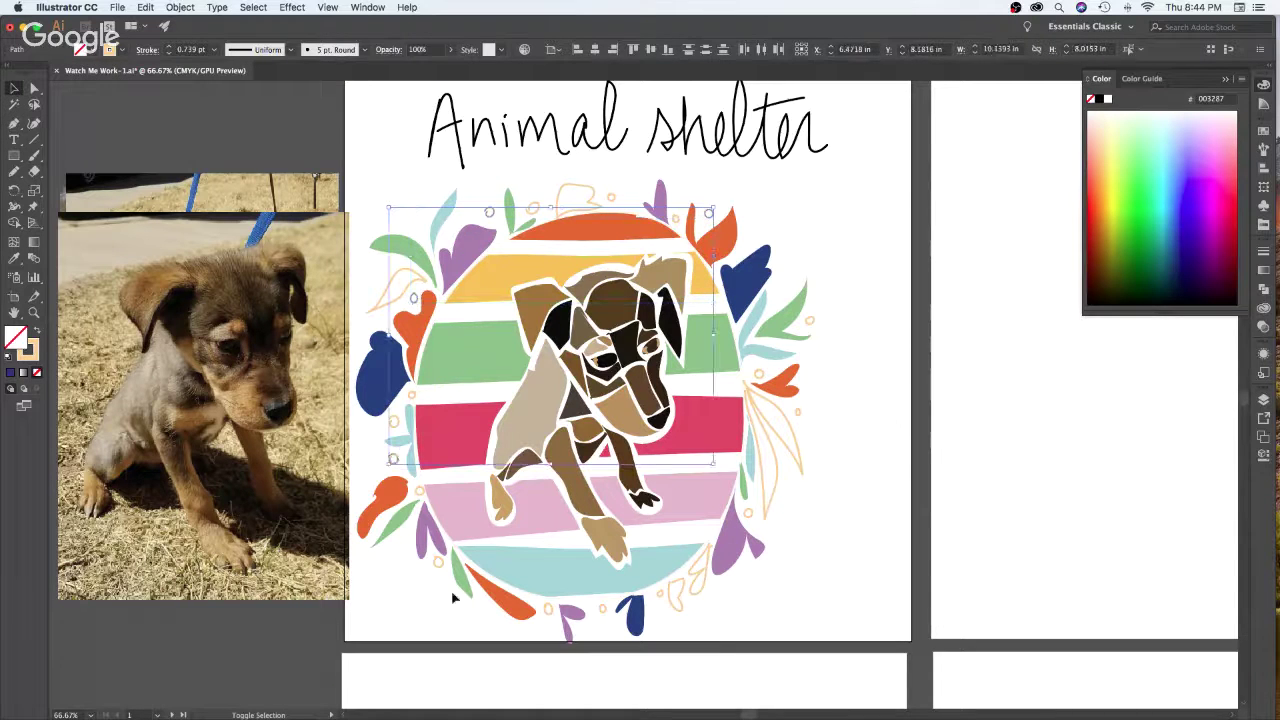
pyautogui.keyDown('shift'); pyautogui.click(441, 566); pyautogui.keyUp('shift')
pyautogui.keyDown('shift'); pyautogui.click(663, 600); pyautogui.keyUp('shift')
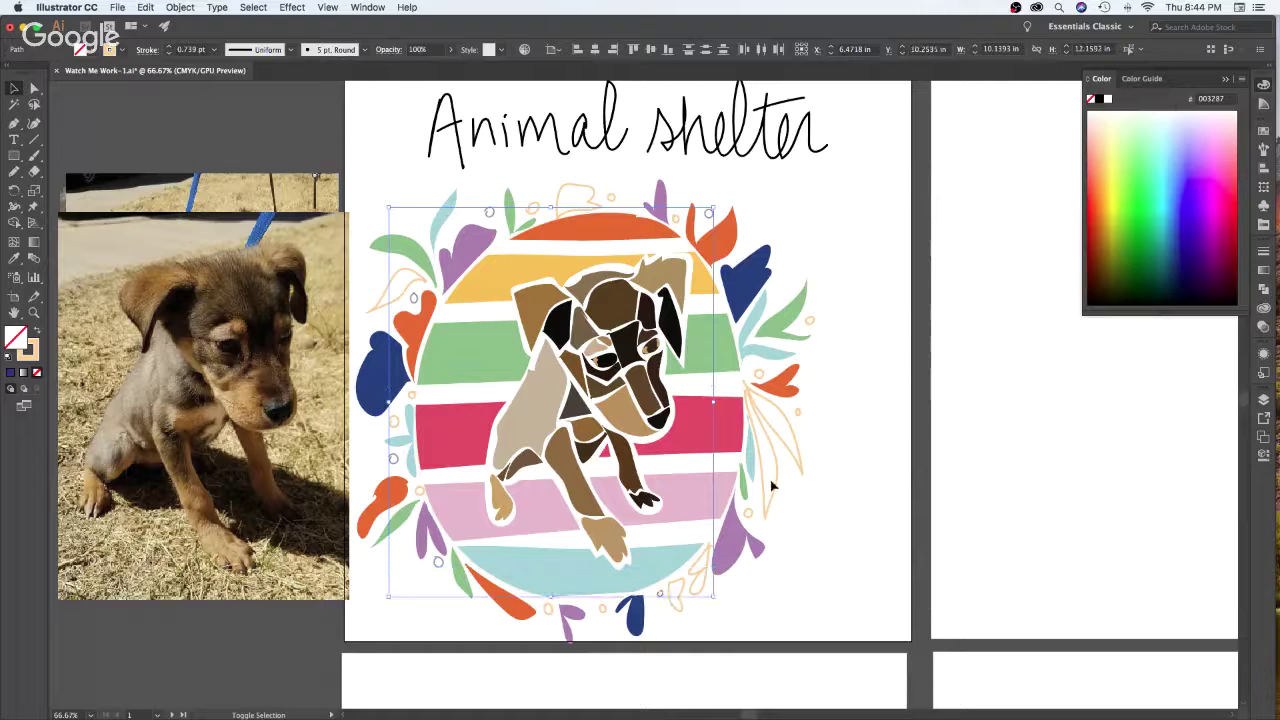
pyautogui.keyDown('shift'); pyautogui.click(755, 515); pyautogui.keyUp('shift')
pyautogui.keyDown('shift'); pyautogui.click(765, 374); pyautogui.keyUp('shift')
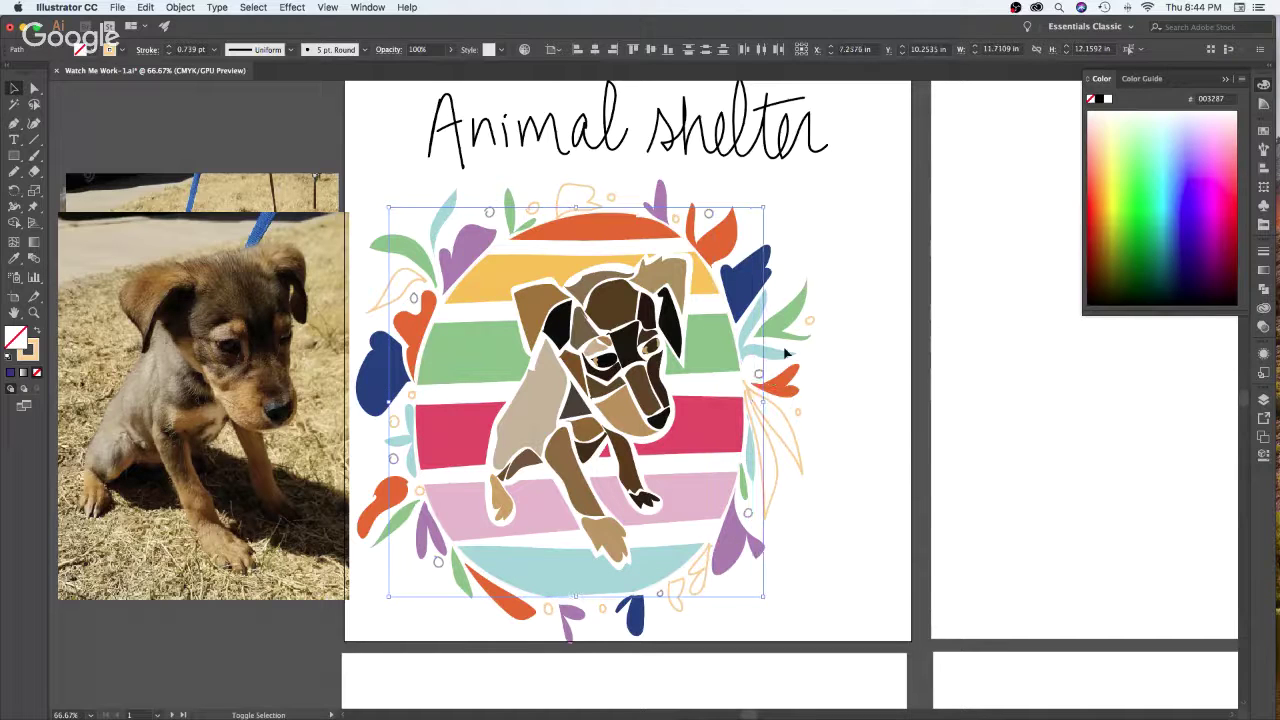
pyautogui.click(1162, 226)
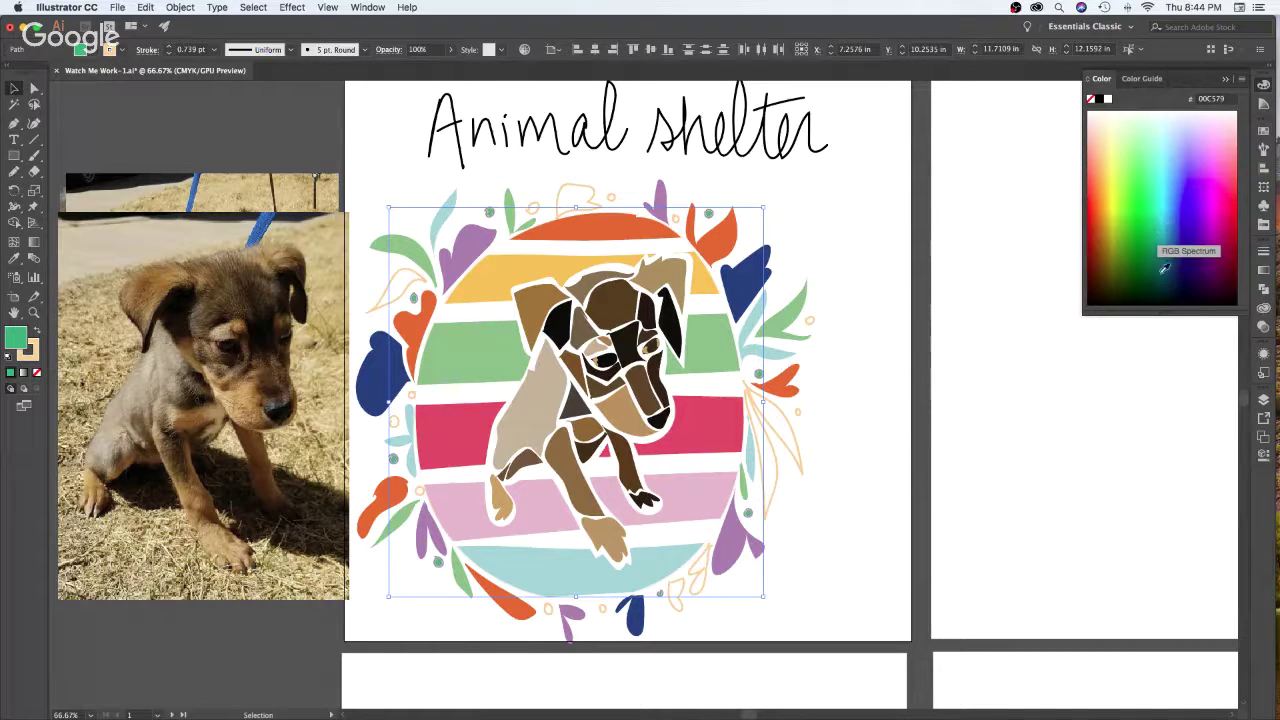
# Recolor the eight selected small circles without a stroke, trying the light blue leaf color and pink before settling on dark magenta-purple
pyautogui.press('i')
pyautogui.click(784, 352)
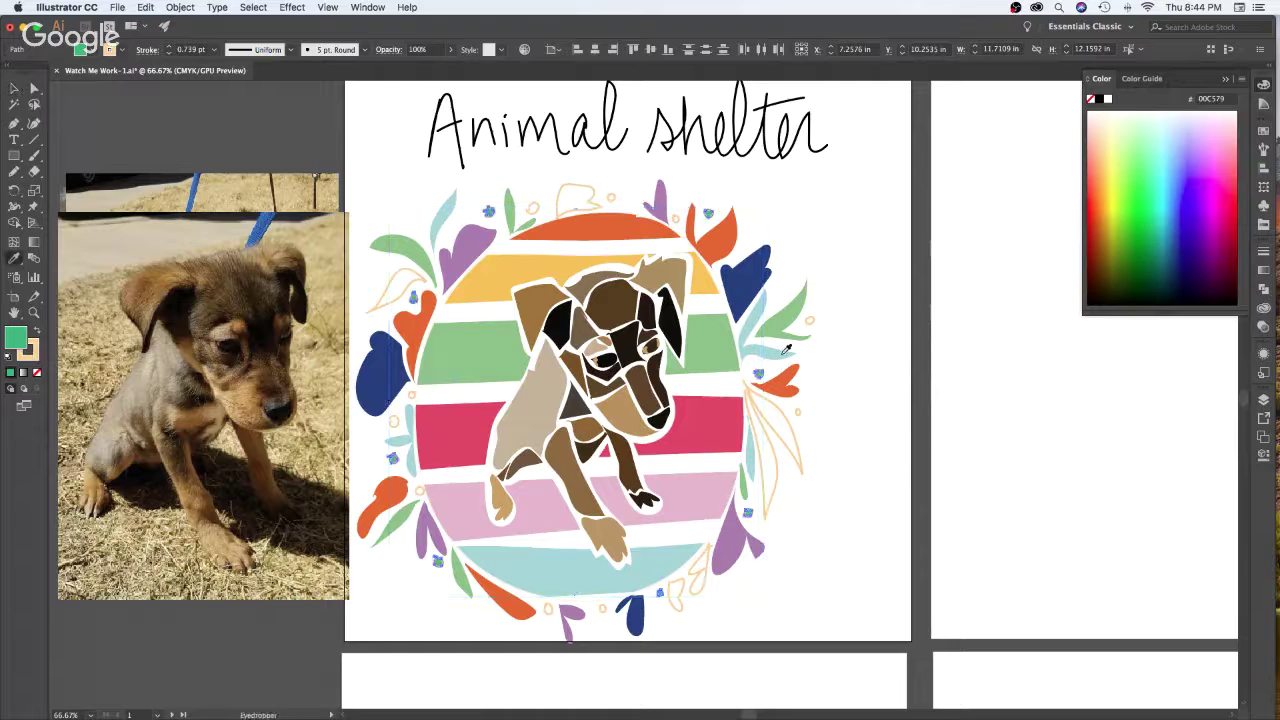
pyautogui.click(1224, 226)
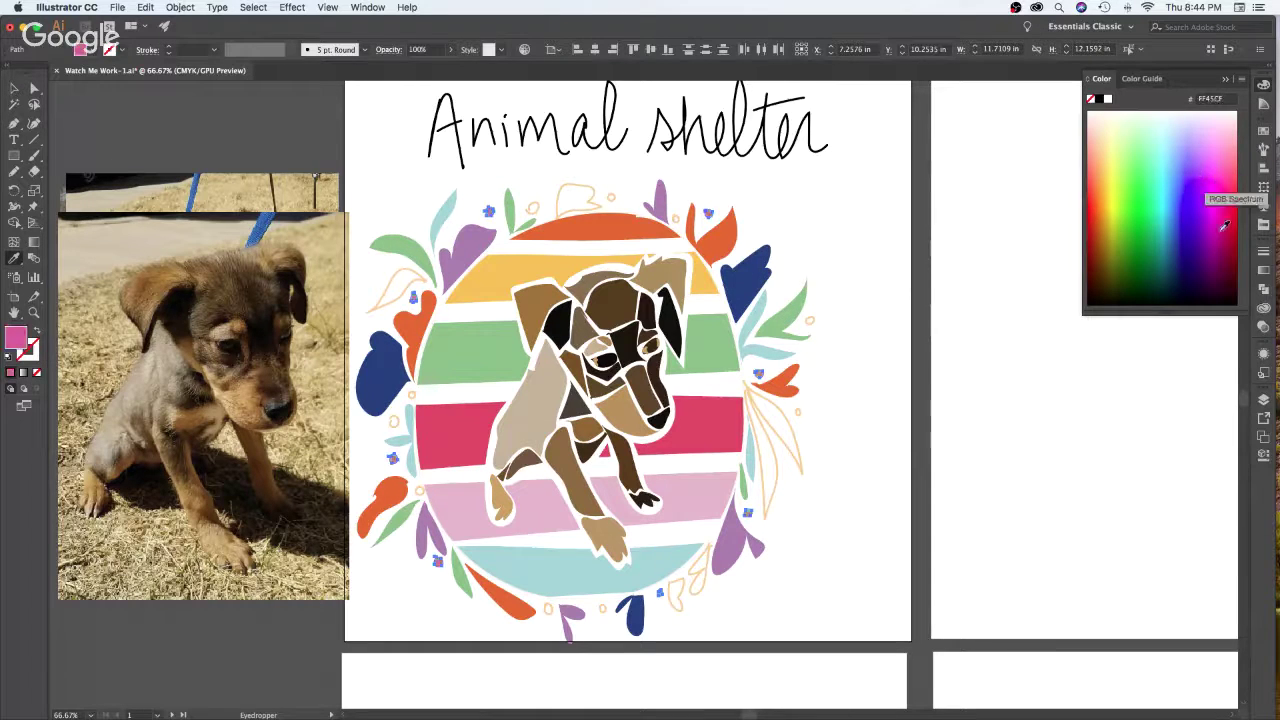
pyautogui.click(1222, 229)
pyautogui.press('v')
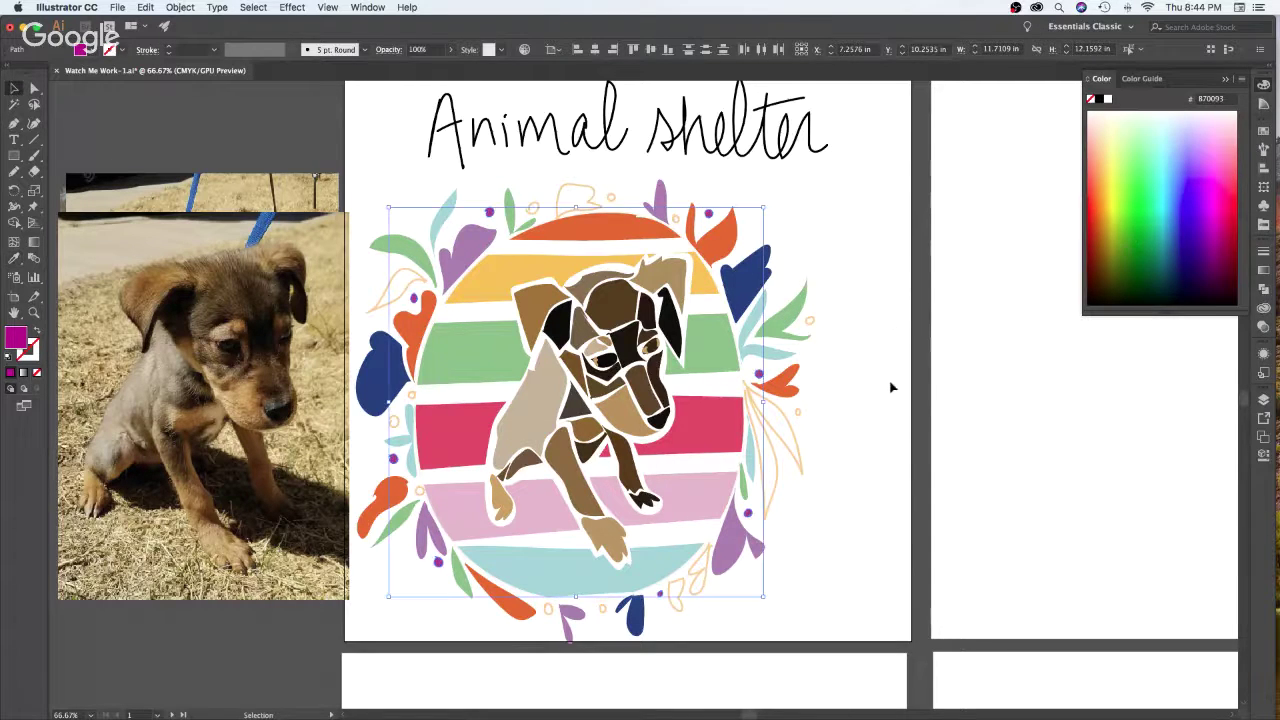
pyautogui.click(937, 443)
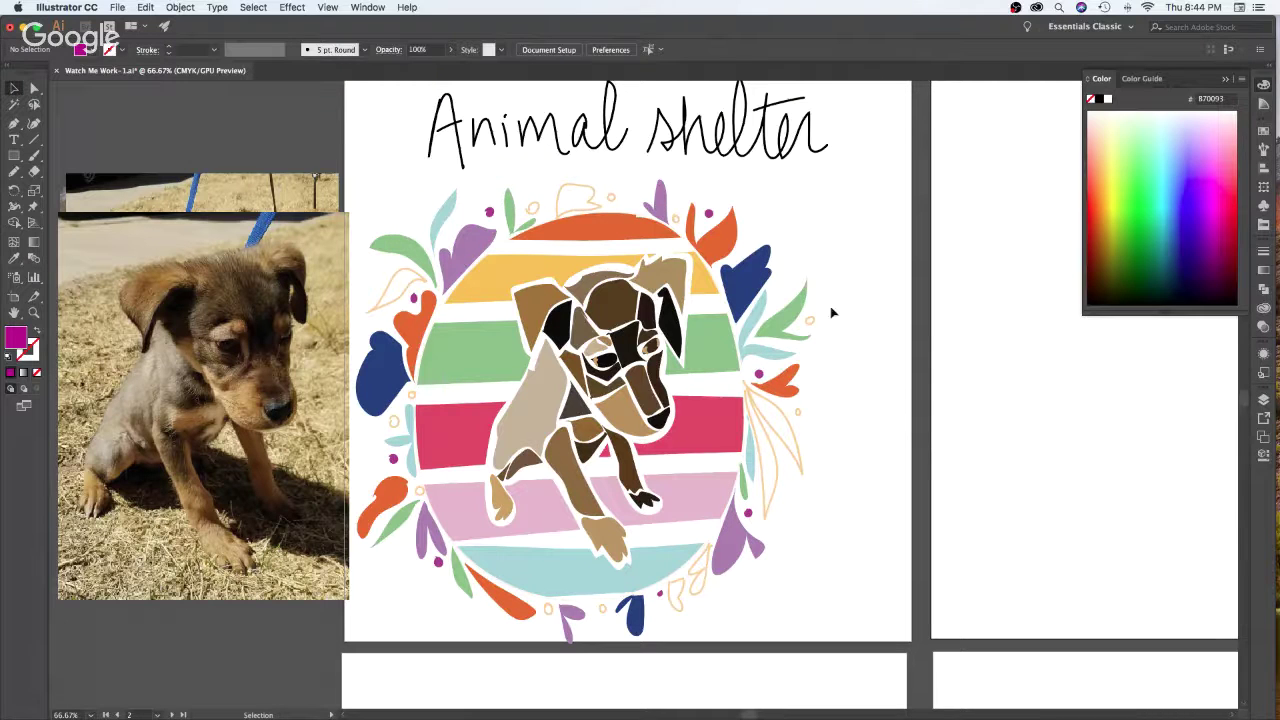
# Fill the small circle outlines at the top, right, left and bottom of the wreath with the leaves' orange-red and shift it to bright orange
pyautogui.click(612, 198)
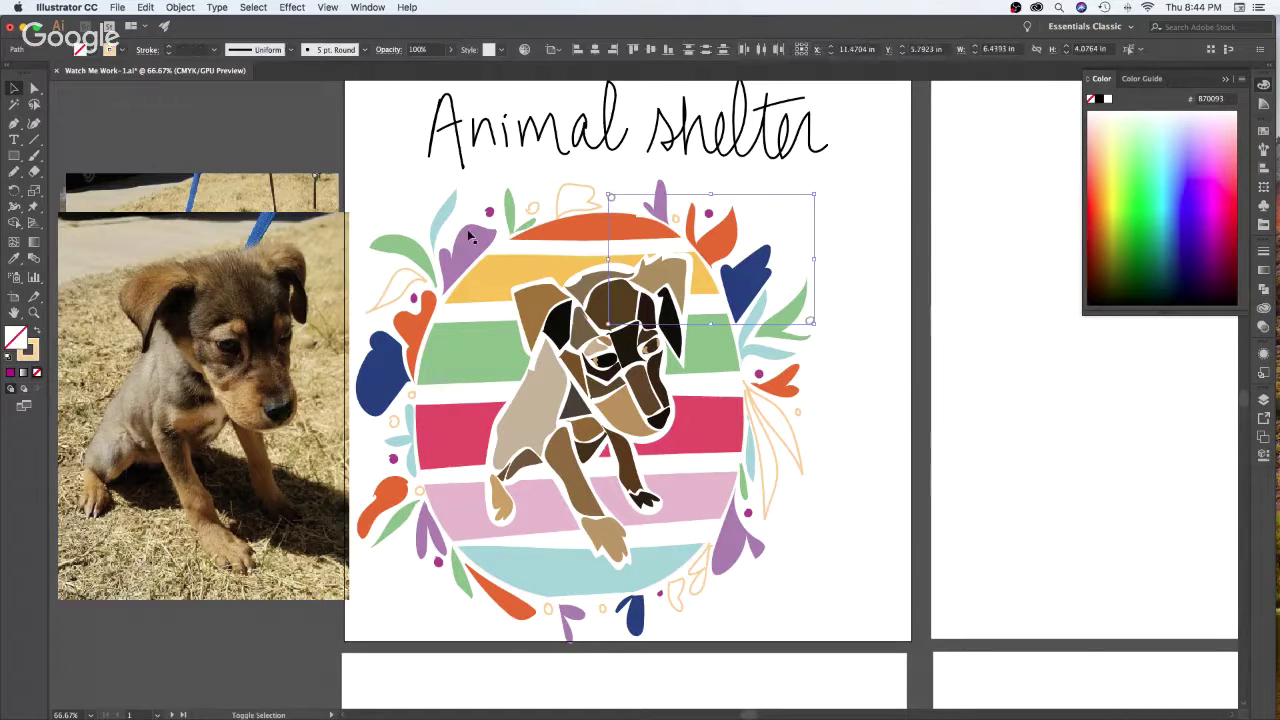
pyautogui.keyDown('shift'); pyautogui.click(402, 424); pyautogui.keyUp('shift')
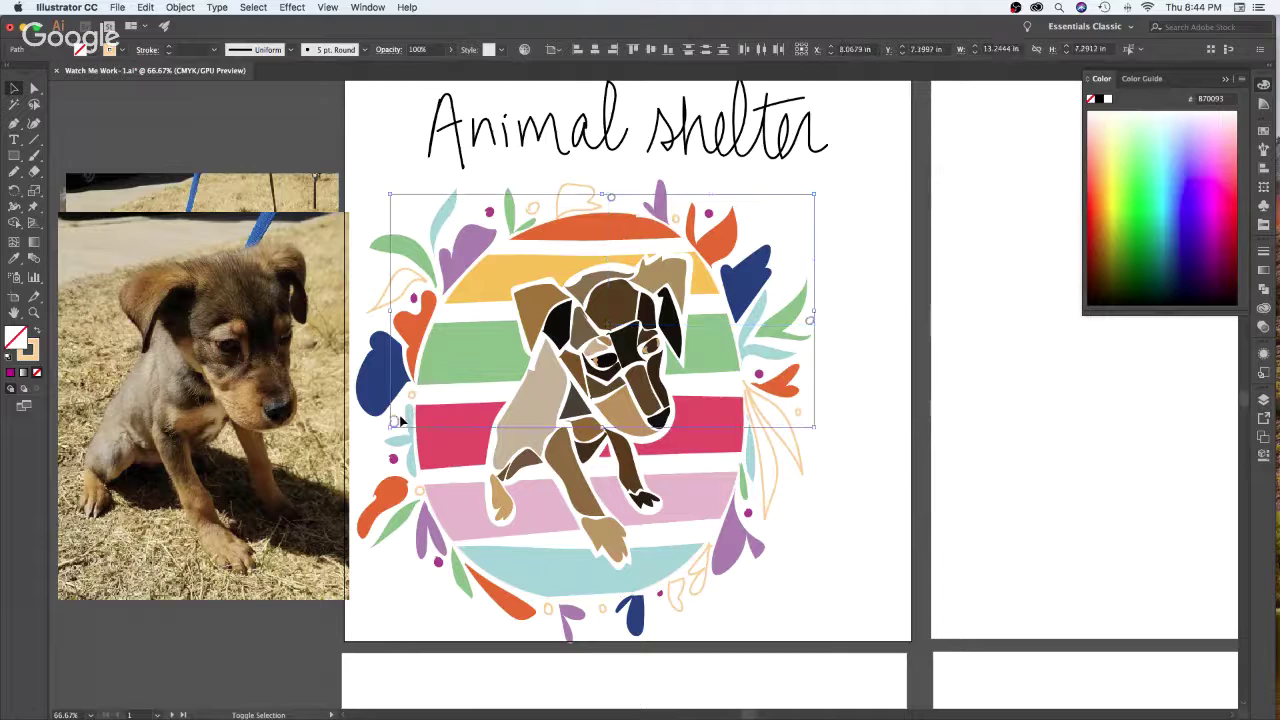
pyautogui.keyDown('shift'); pyautogui.click(551, 610); pyautogui.keyUp('shift')
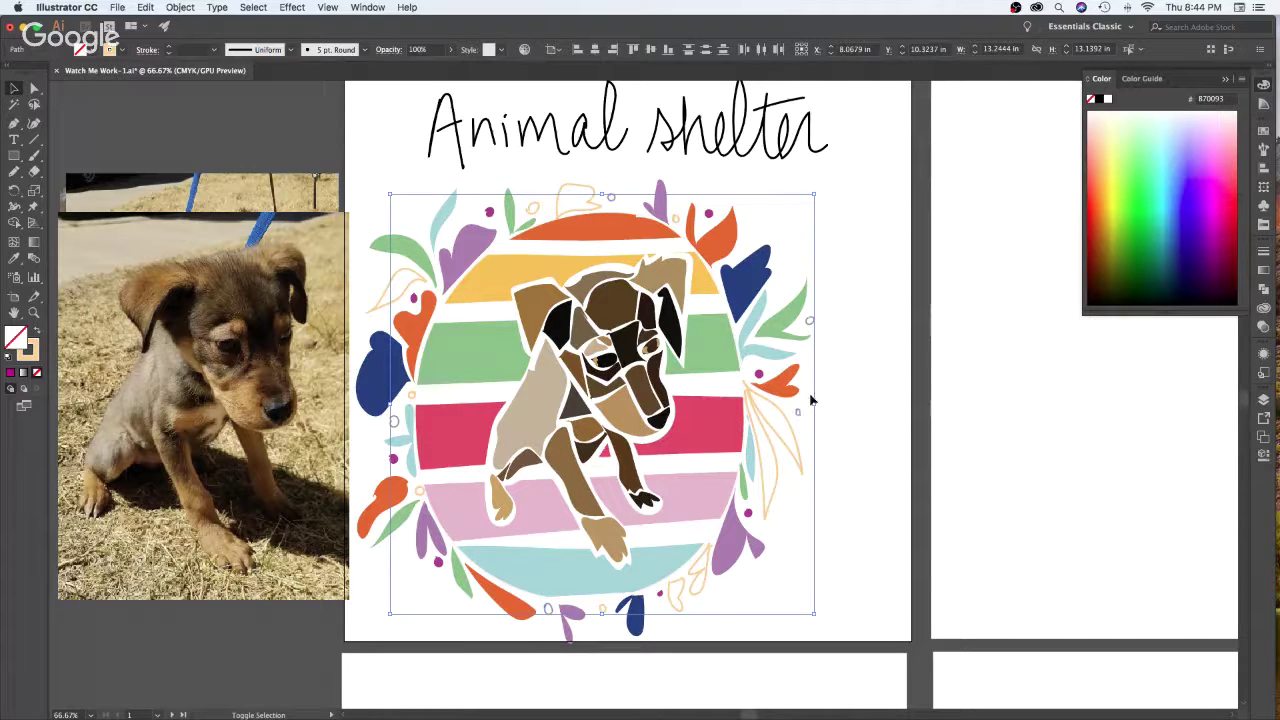
pyautogui.press('i')
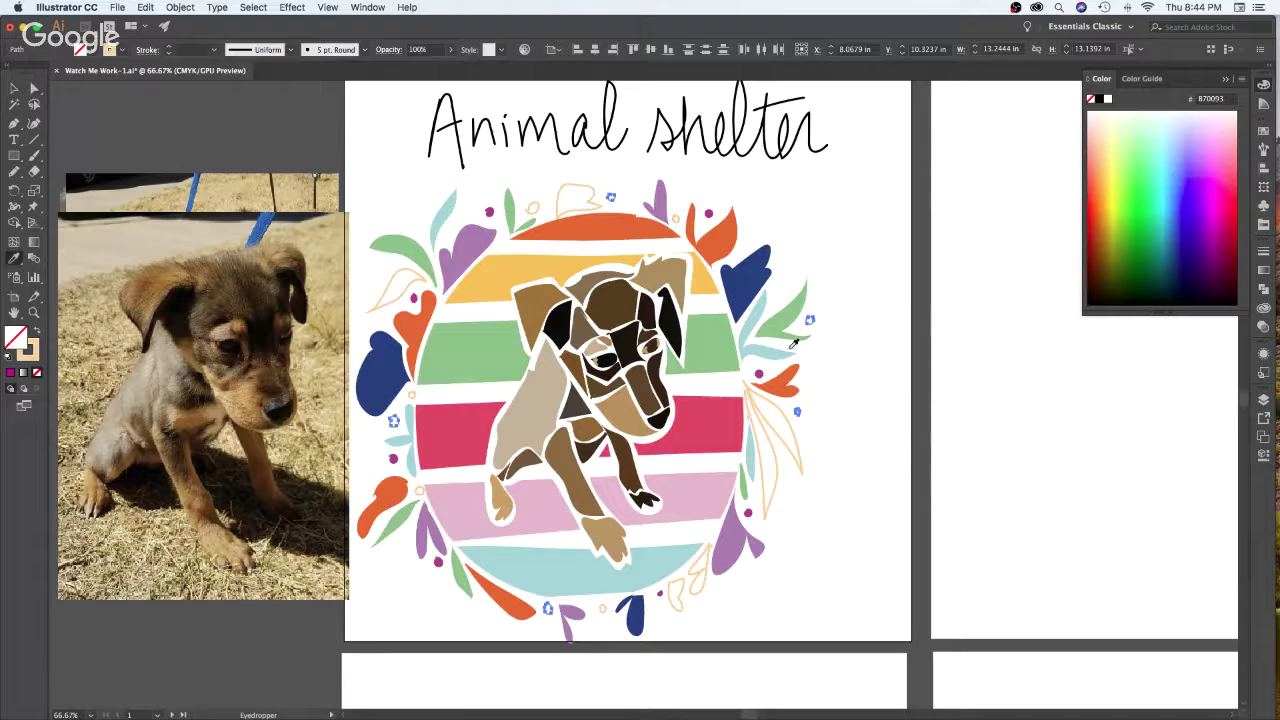
pyautogui.click(791, 374)
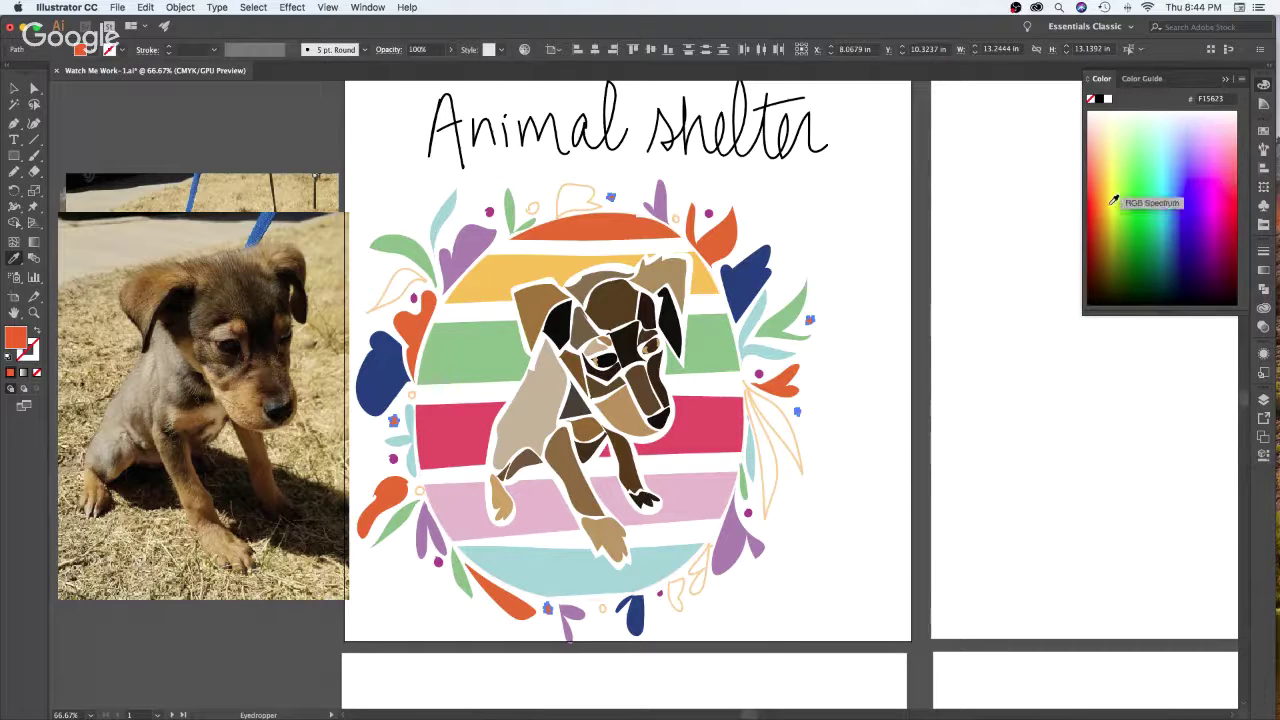
pyautogui.moveTo(1113, 201); pyautogui.dragTo(1103, 200)
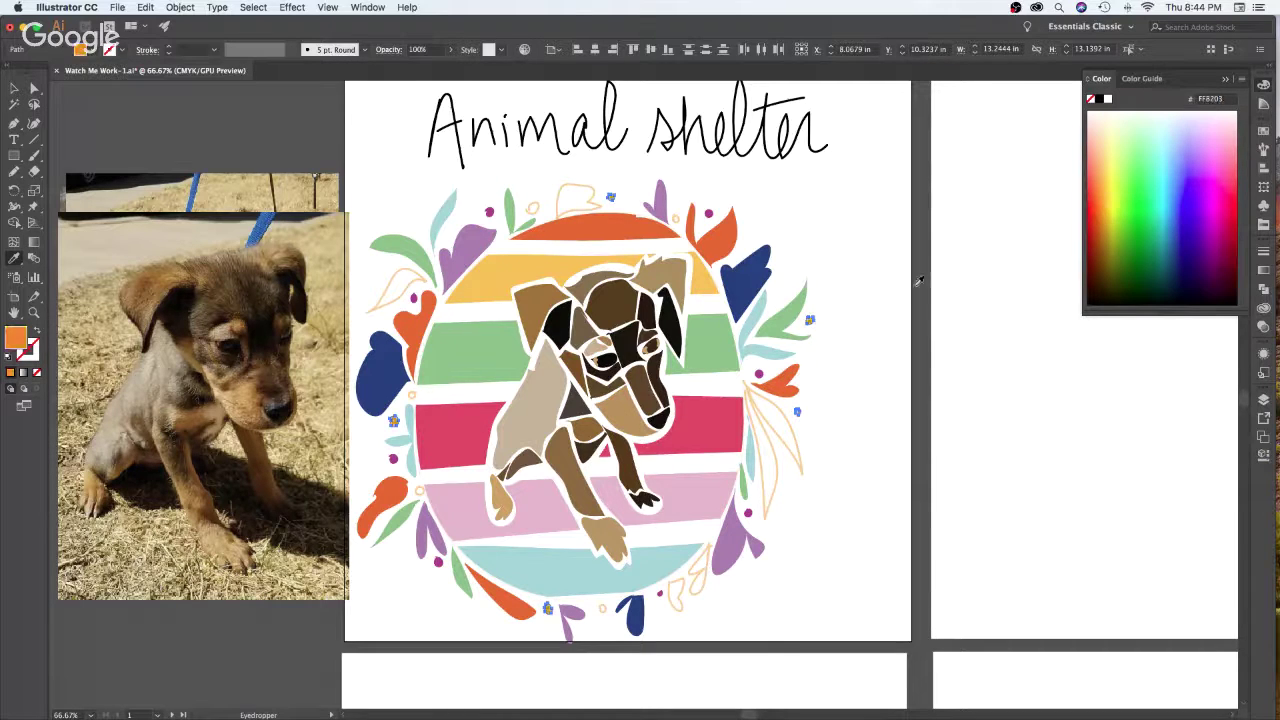
pyautogui.press('super+v')
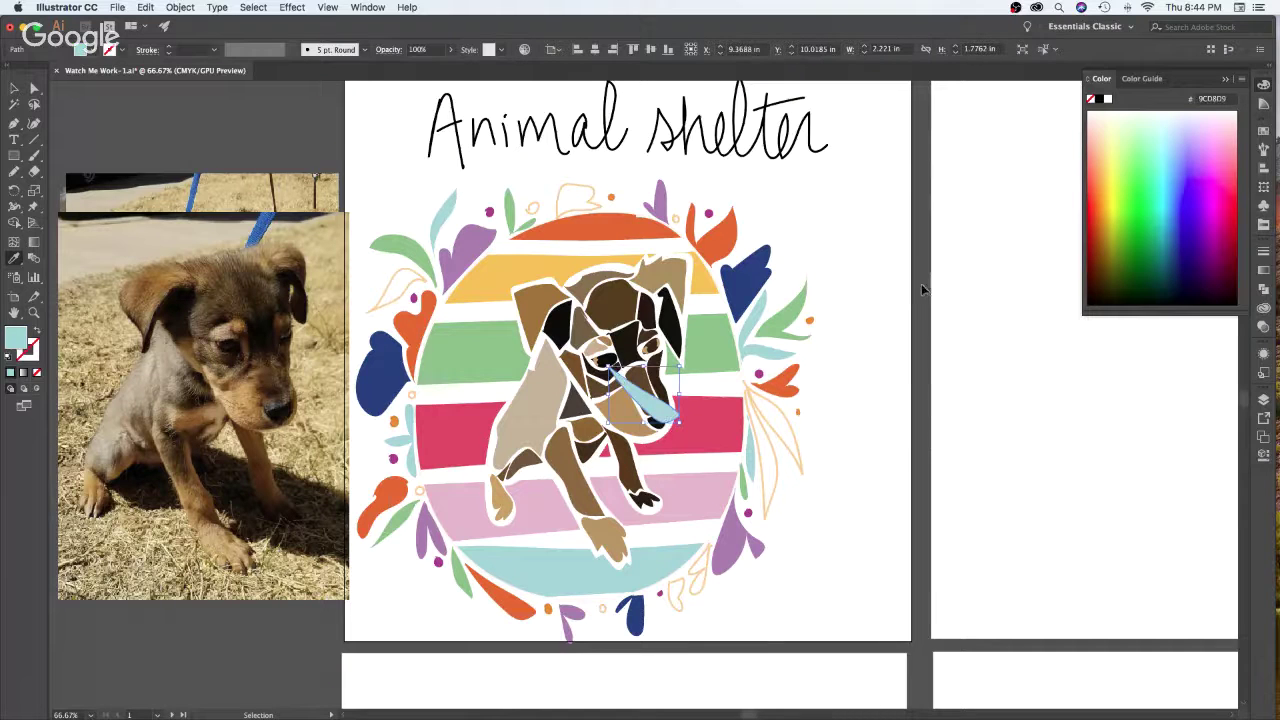
# Undo the last edit that put a light blue shape over the puppy's muzzle and clear the selection
pyautogui.press('super+z')
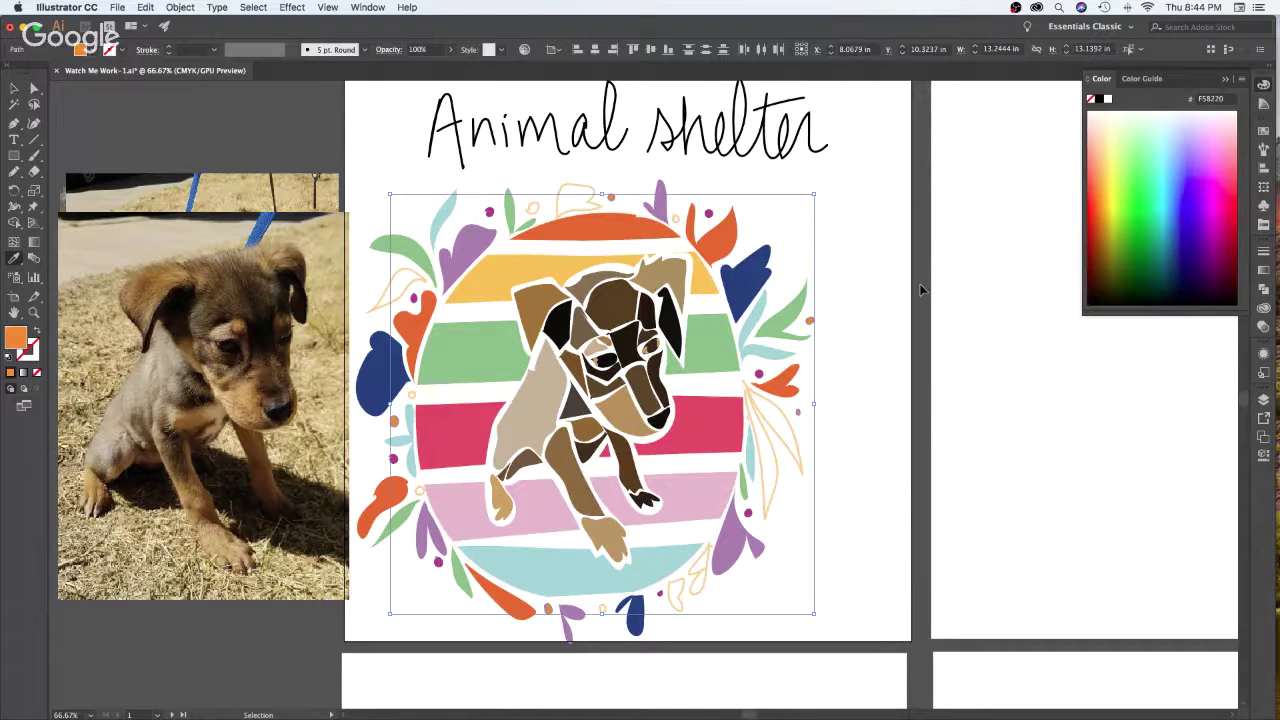
pyautogui.click(921, 290)
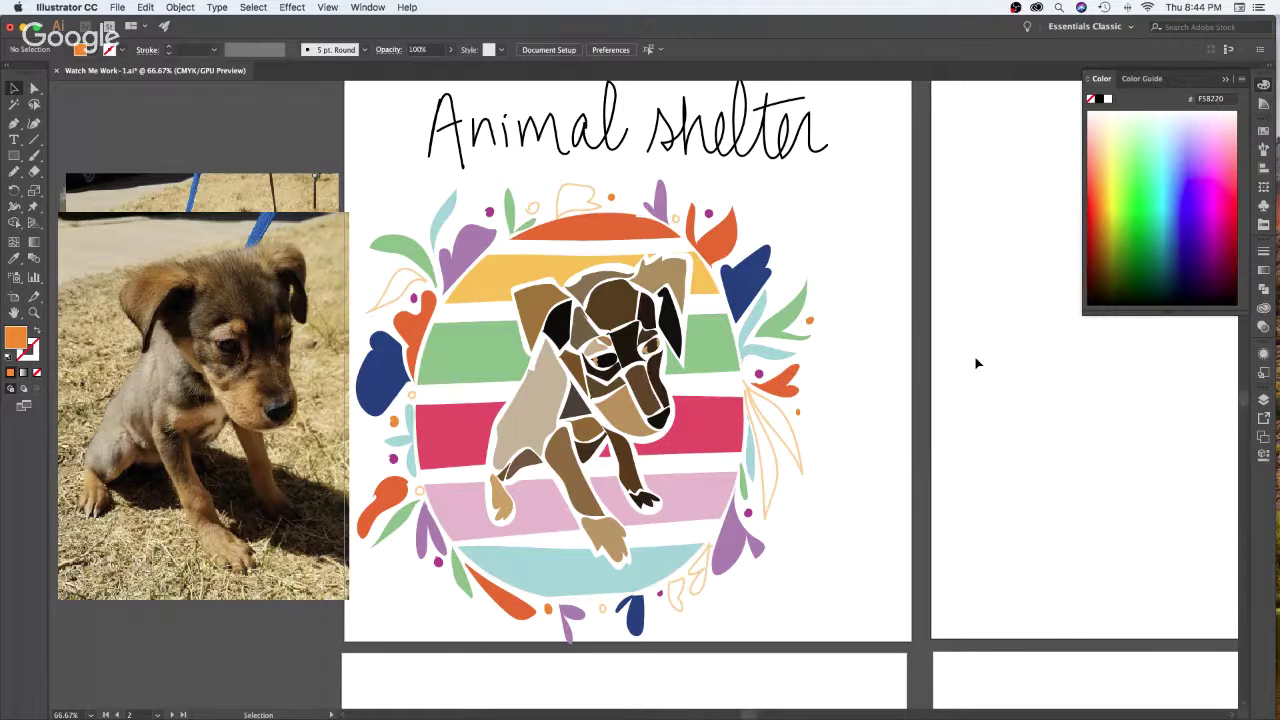
# Fill four of the remaining small circle outlines at the left, bottom and top of the wreath with very pale pink FFDAF2, without a stroke
pyautogui.click(414, 402)
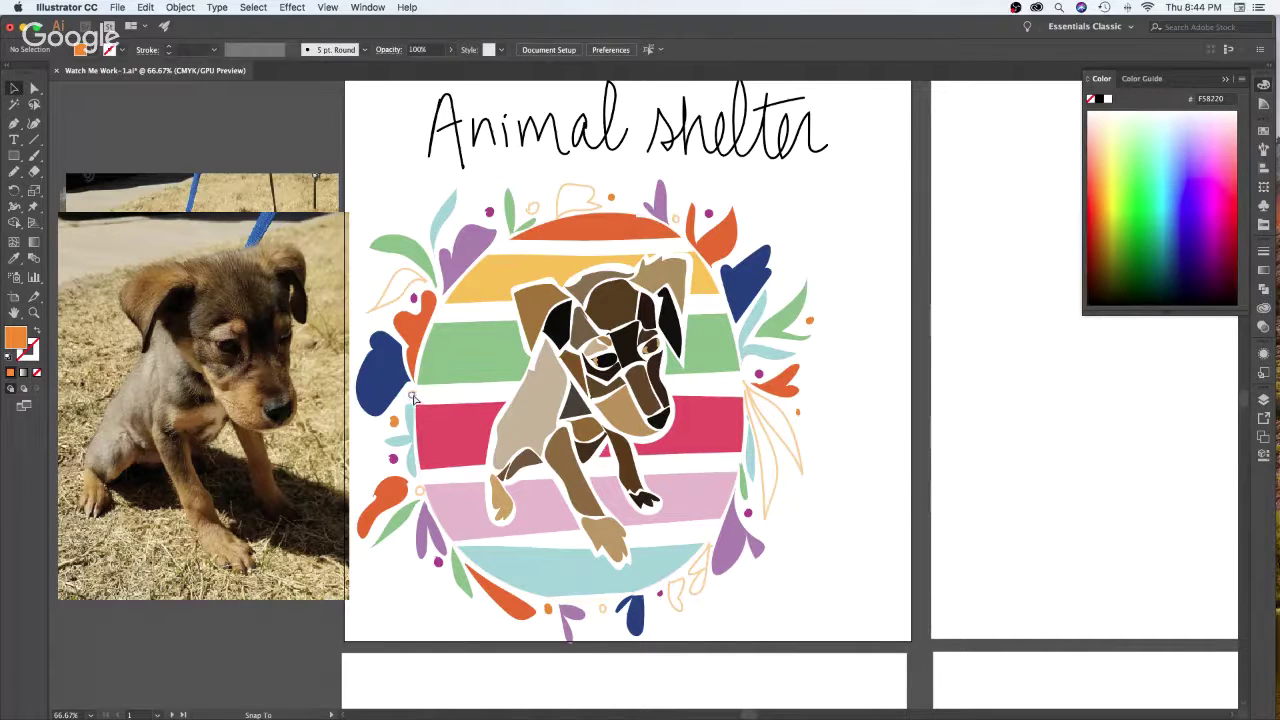
pyautogui.click(410, 393)
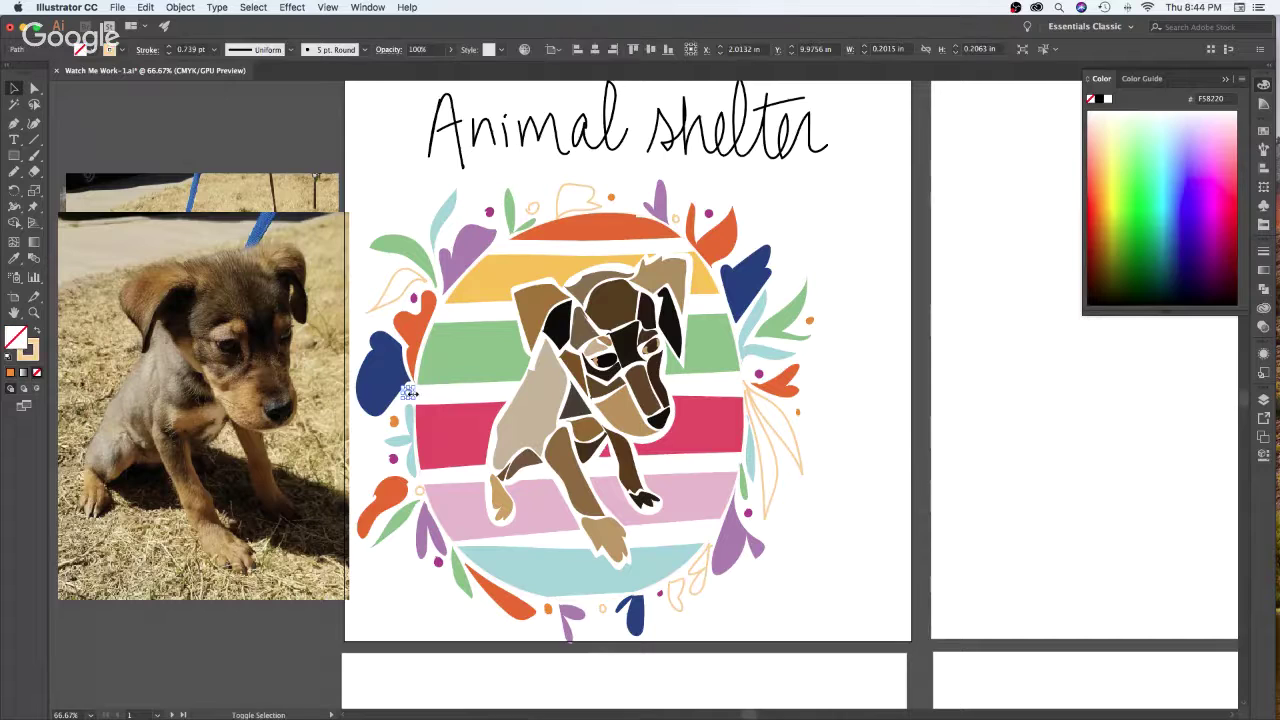
pyautogui.keyDown('shift'); pyautogui.click(604, 609); pyautogui.keyUp('shift')
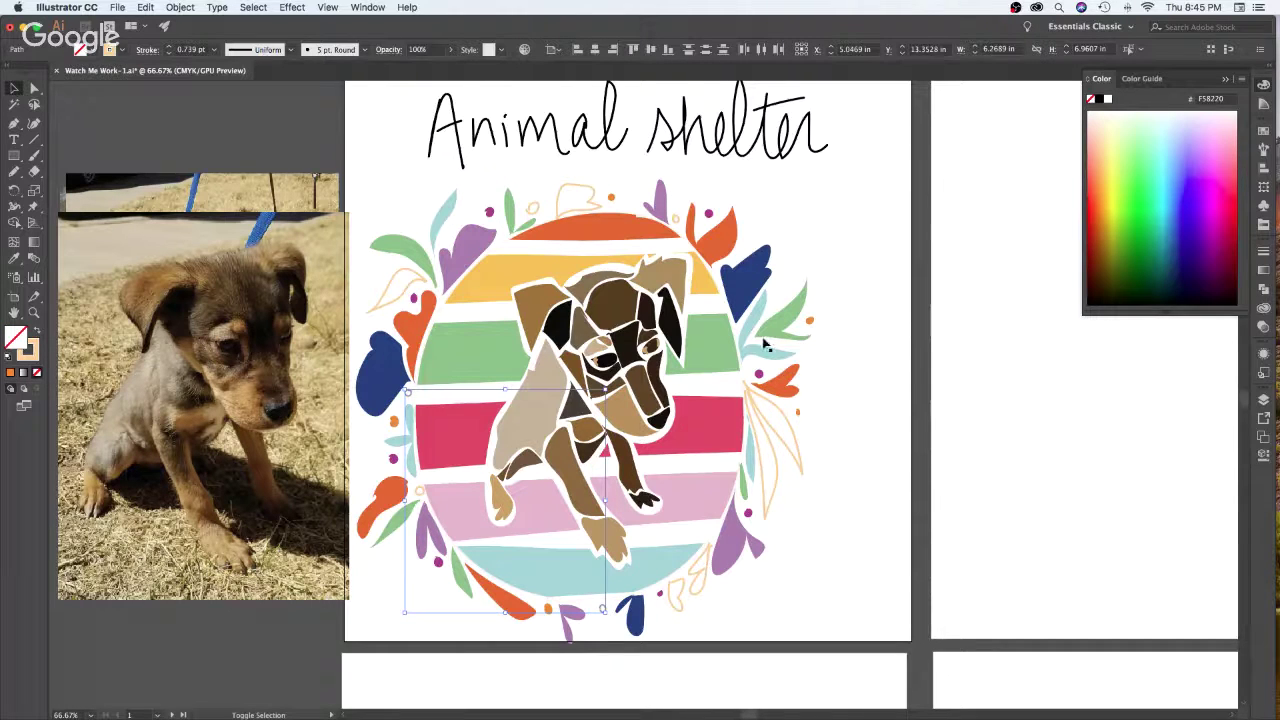
pyautogui.keyDown('shift'); pyautogui.click(676, 229); pyautogui.keyUp('shift')
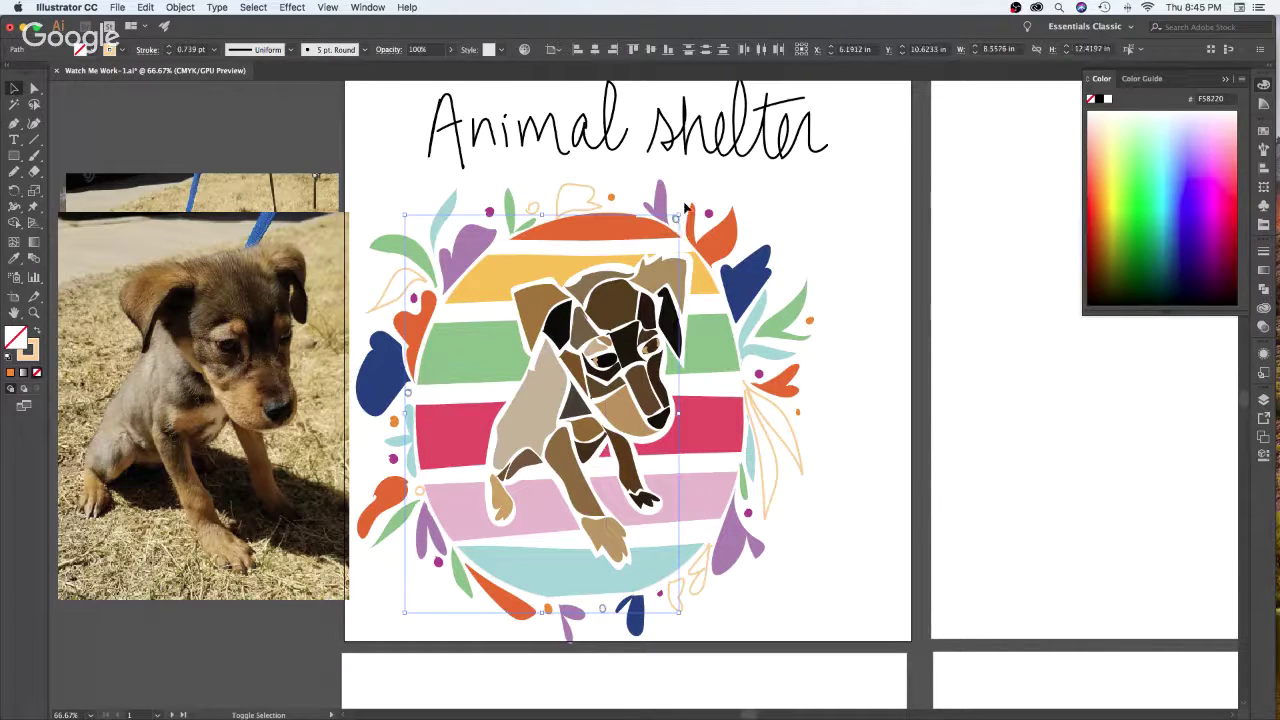
pyautogui.keyDown('shift'); pyautogui.click(534, 207); pyautogui.keyUp('shift')
pyautogui.press('a')
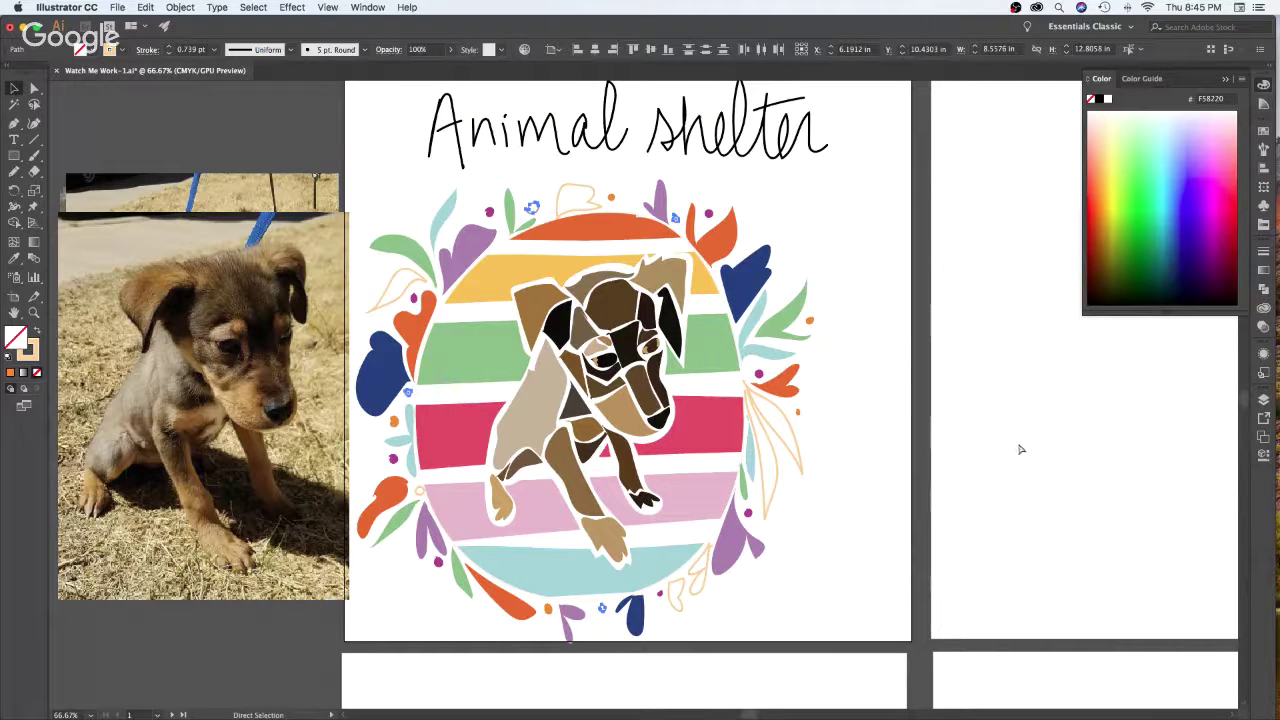
pyautogui.press('i')
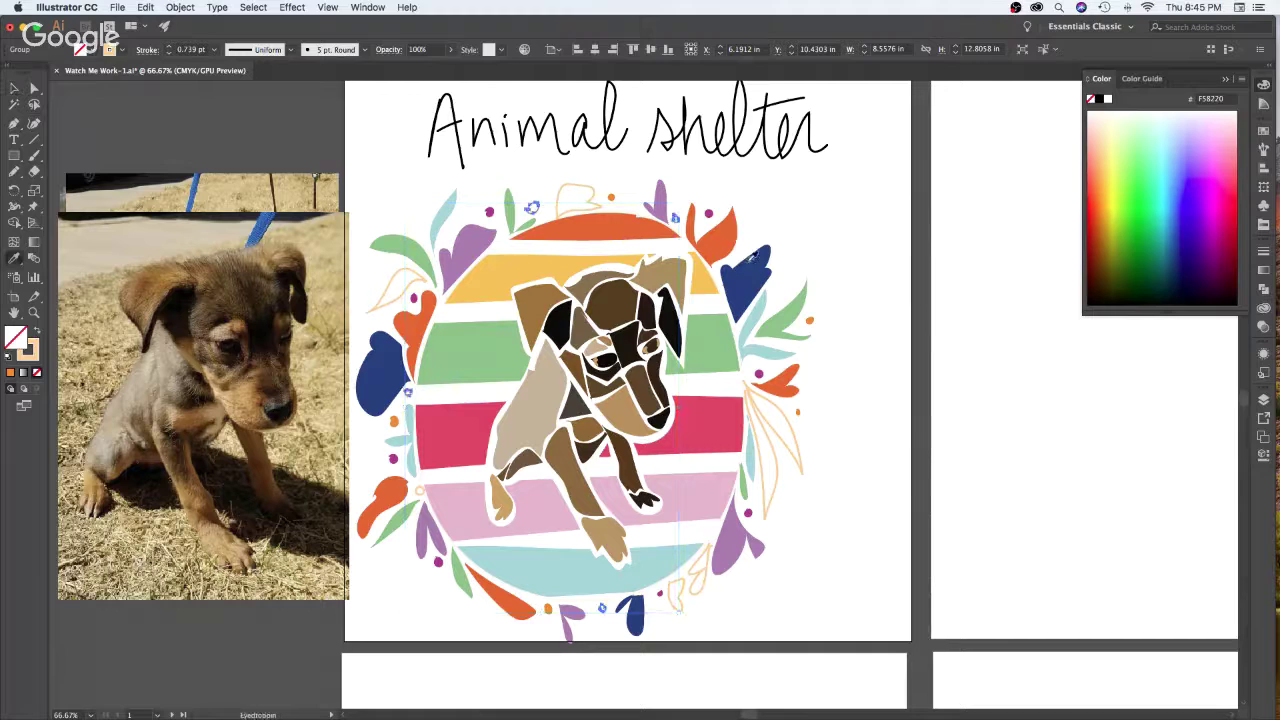
pyautogui.click(736, 232)
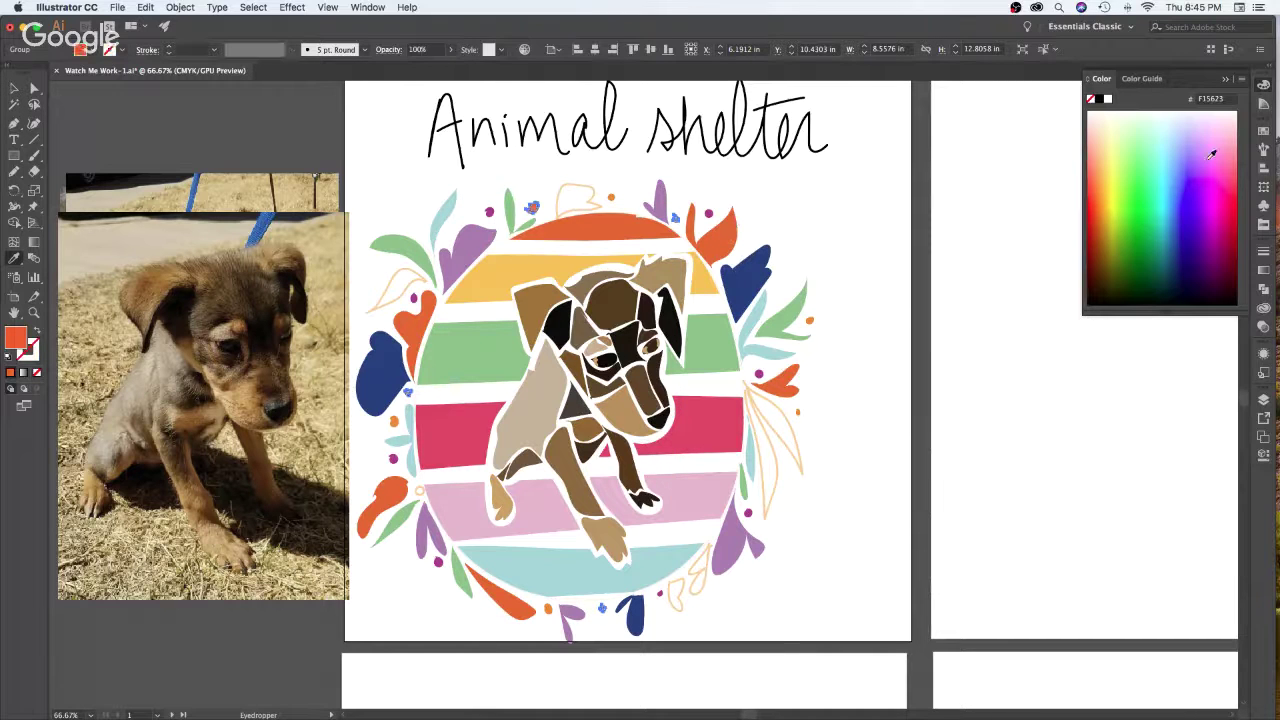
pyautogui.click(1221, 120)
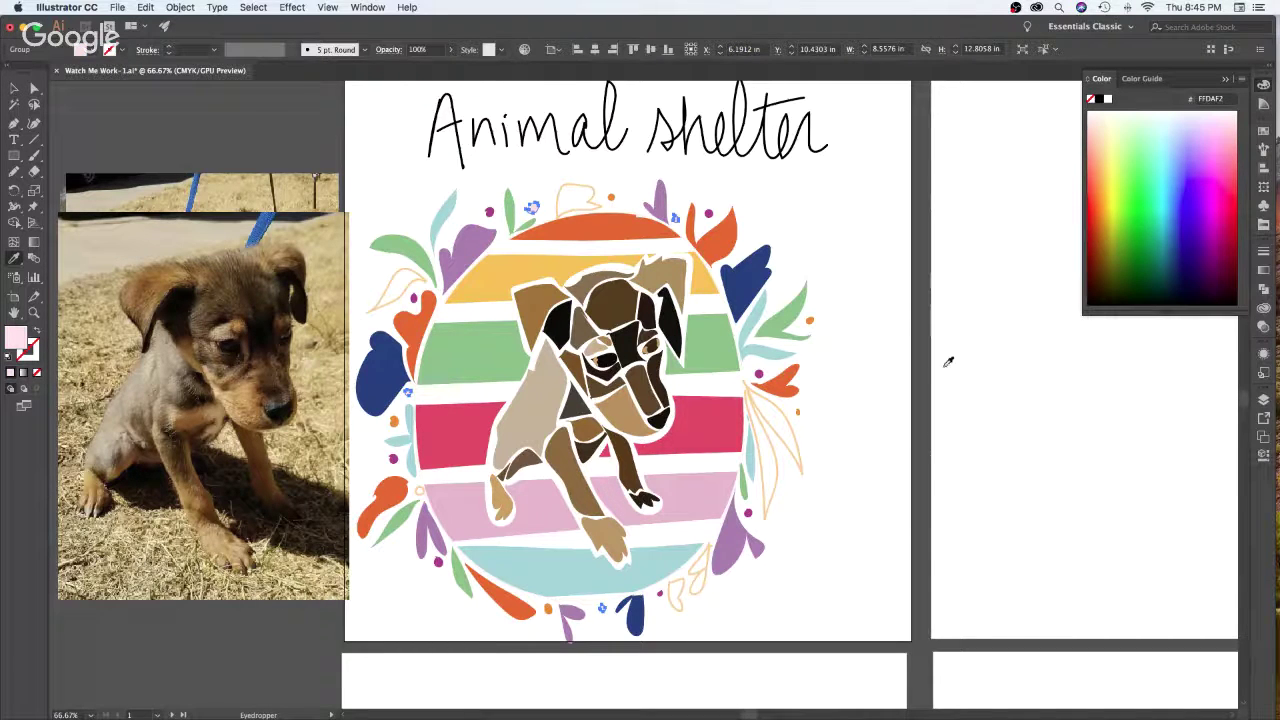
pyautogui.press('v')
pyautogui.click(998, 462)
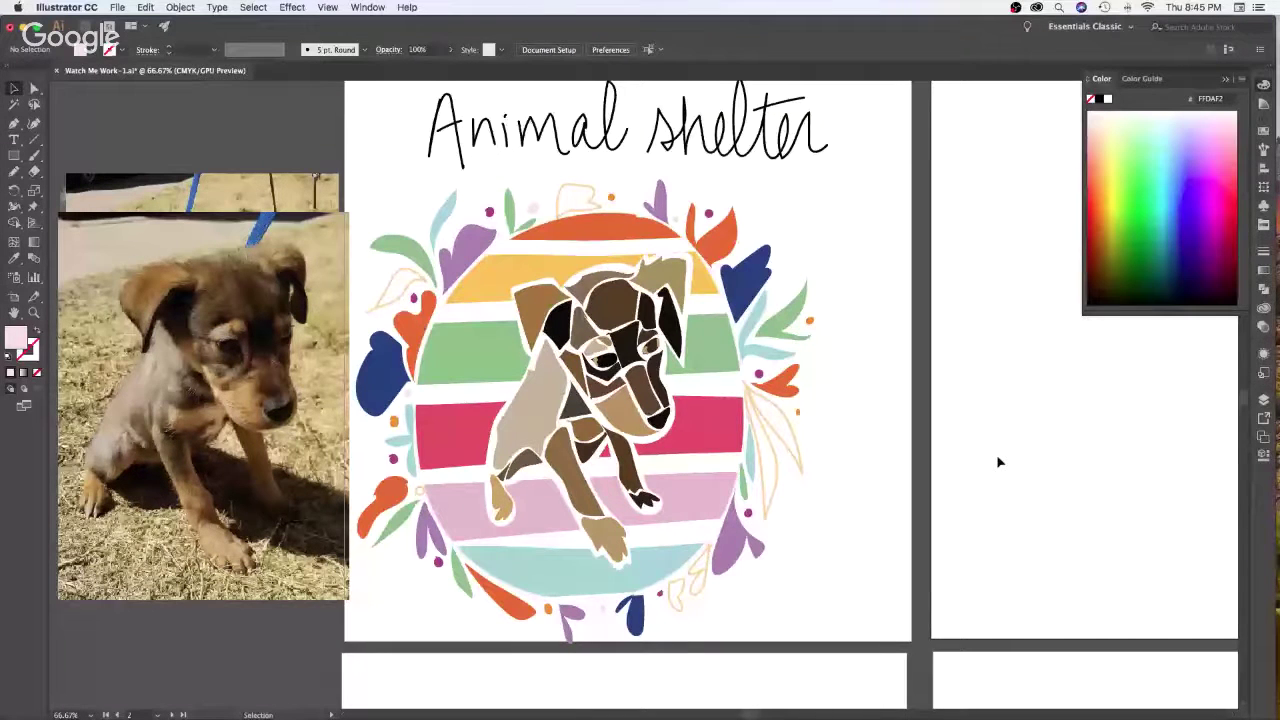
# Fill the wide leaf outlines on the wreath's right and upper left with dark green, without a stroke
pyautogui.click(800, 448)
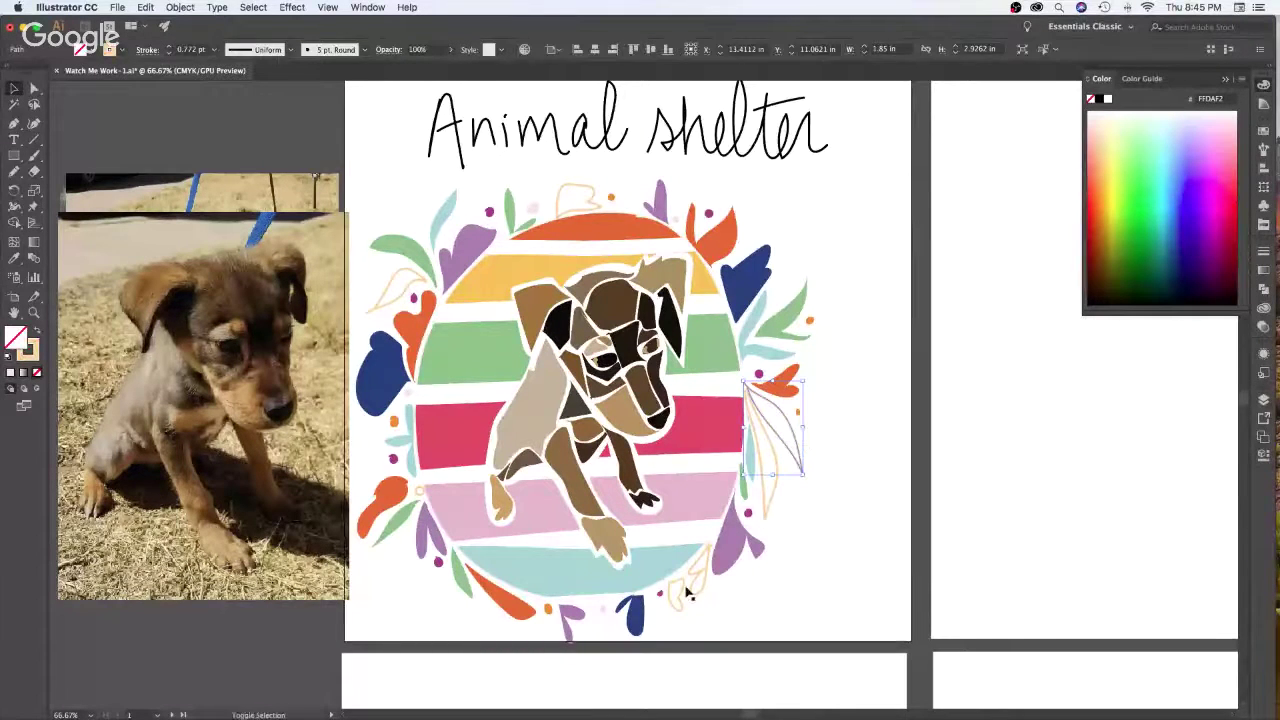
pyautogui.keyDown('shift'); pyautogui.click(424, 287); pyautogui.keyUp('shift')
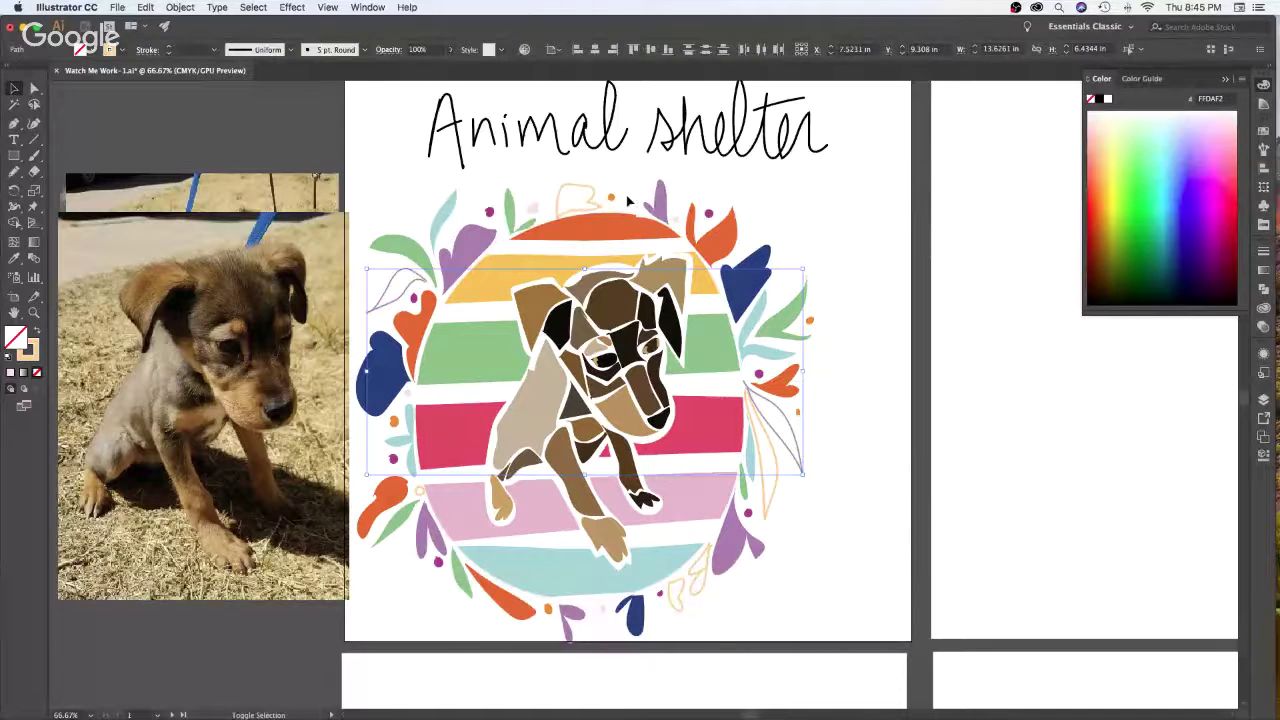
pyautogui.press('i')
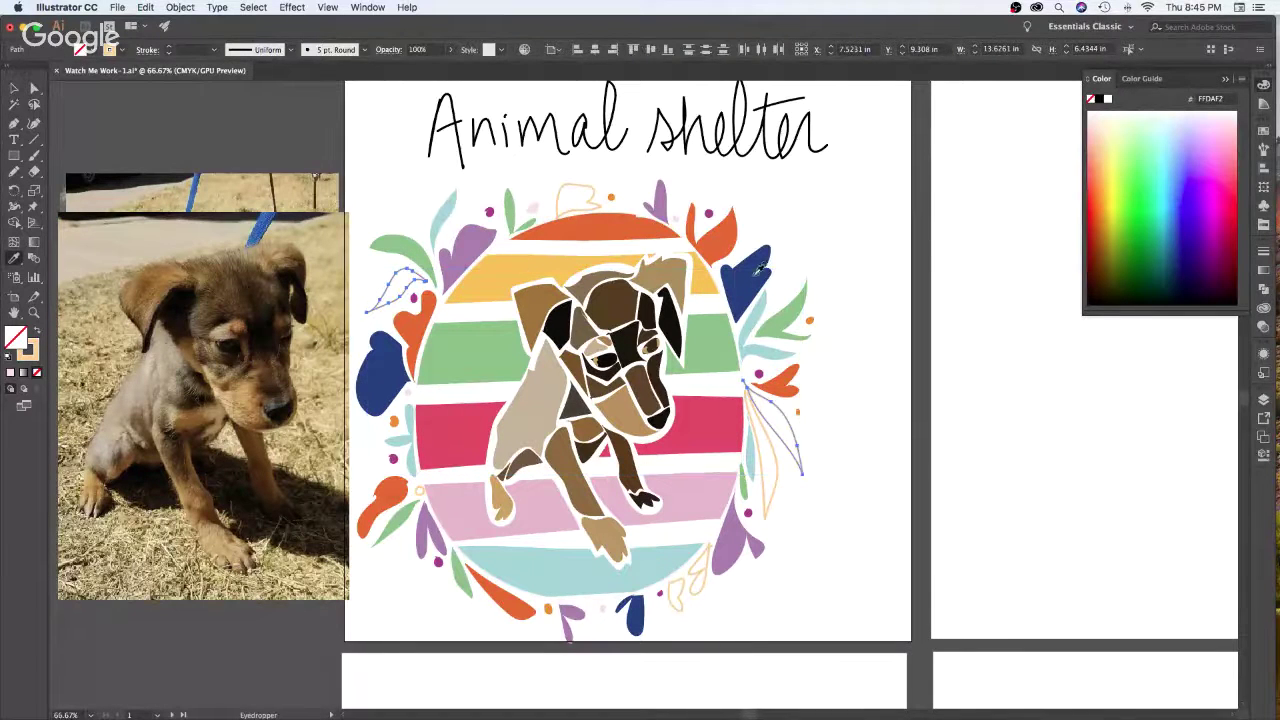
pyautogui.click(767, 263)
pyautogui.click(1175, 214)
pyautogui.click(1130, 248)
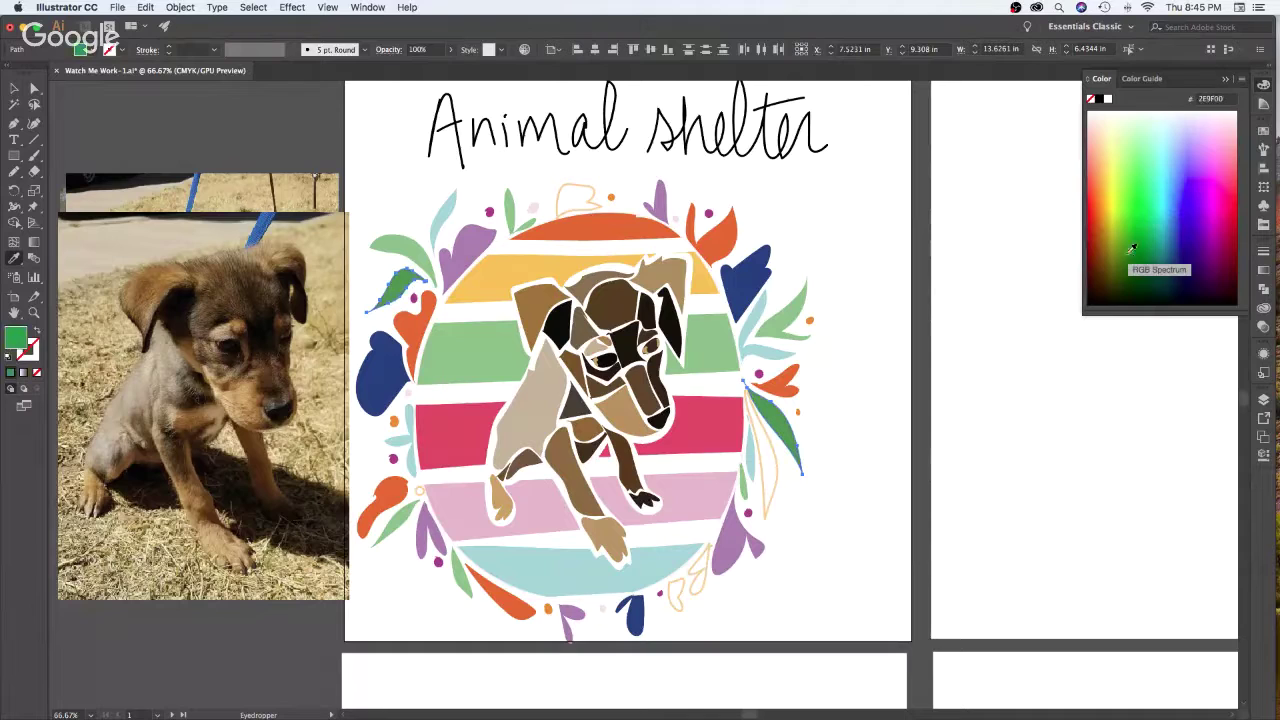
pyautogui.click(1129, 256)
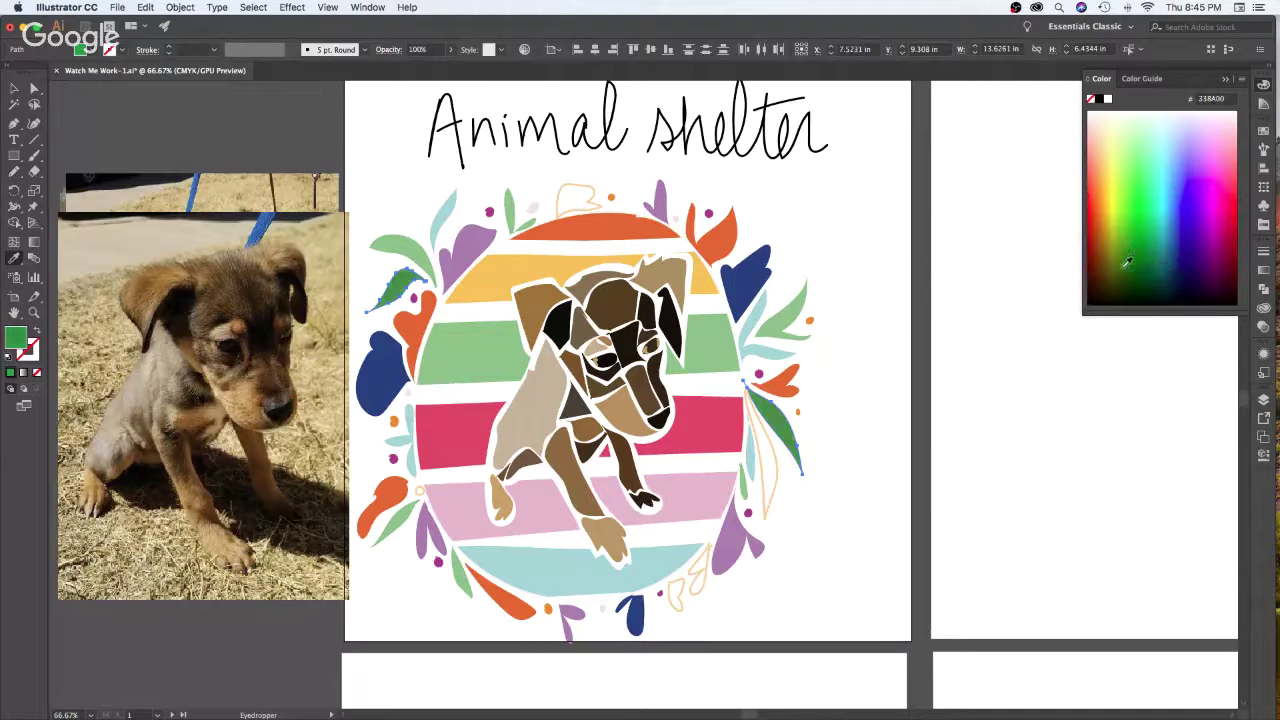
pyautogui.click(1131, 268)
pyautogui.press('v')
pyautogui.click(920, 440)
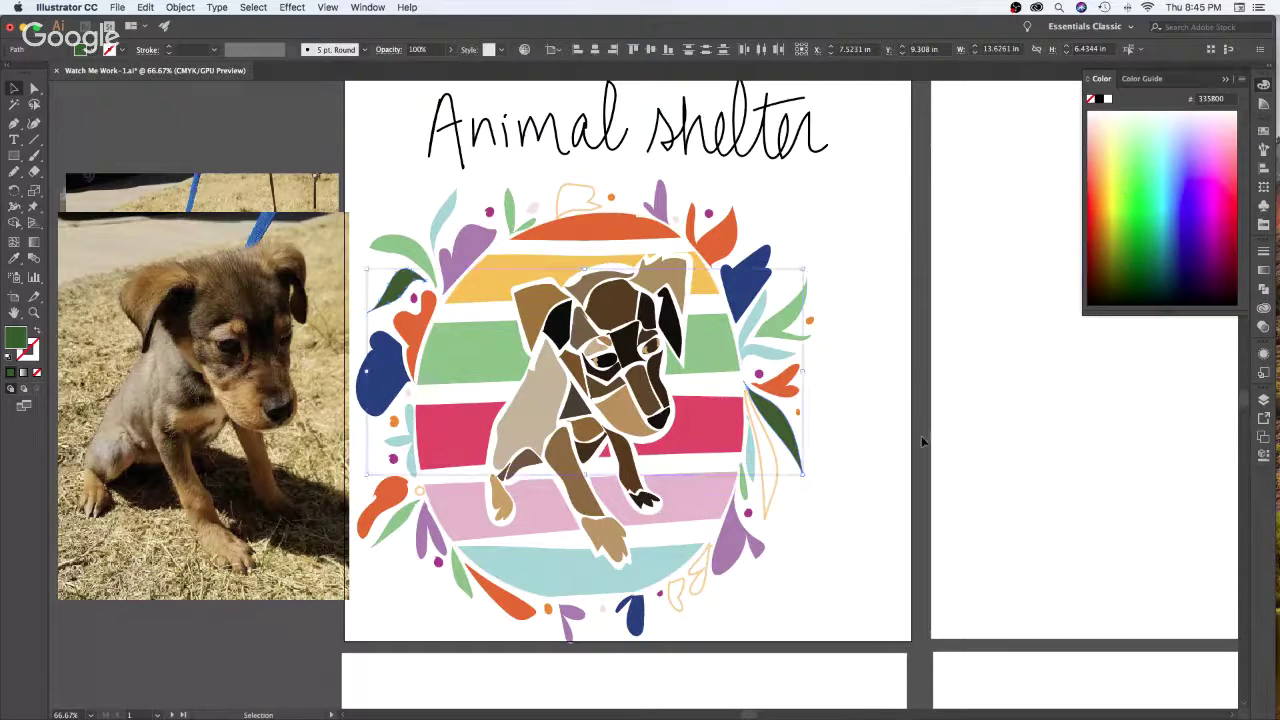
# Fill the narrow leaf outline beside the dark green leaf on the wreath's right with the existing light green
pyautogui.click(777, 474)
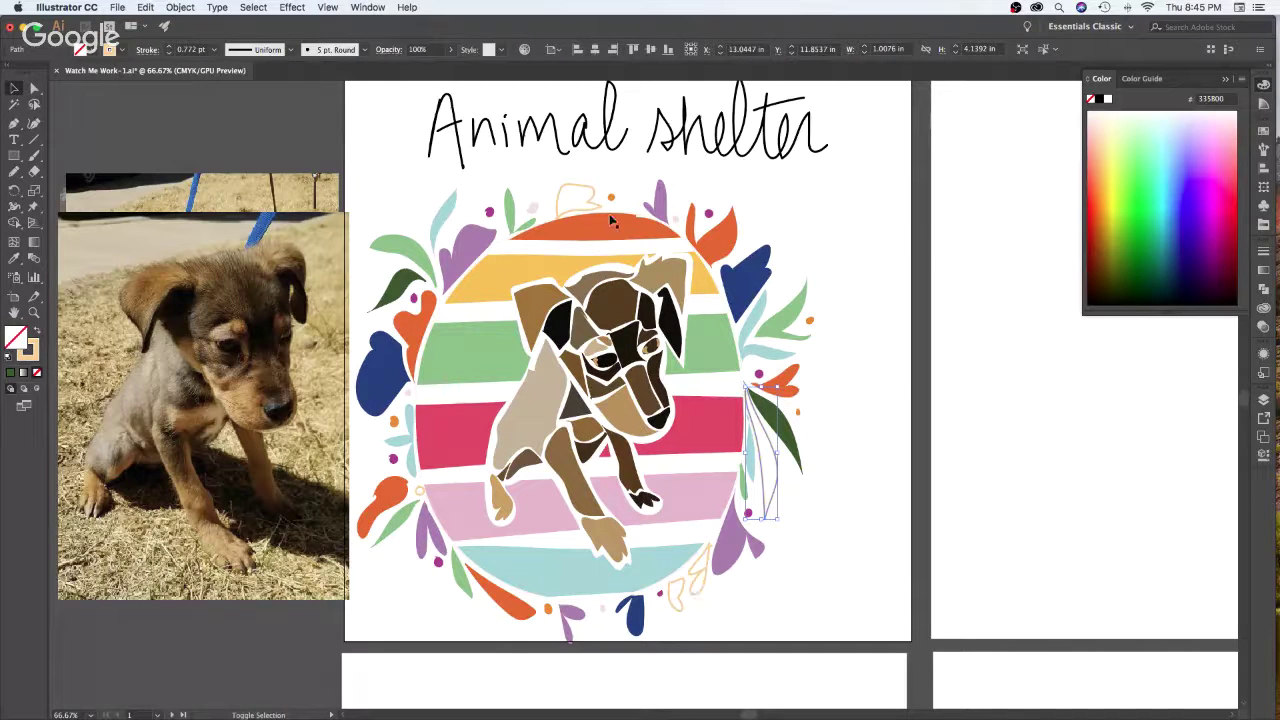
pyautogui.press('i')
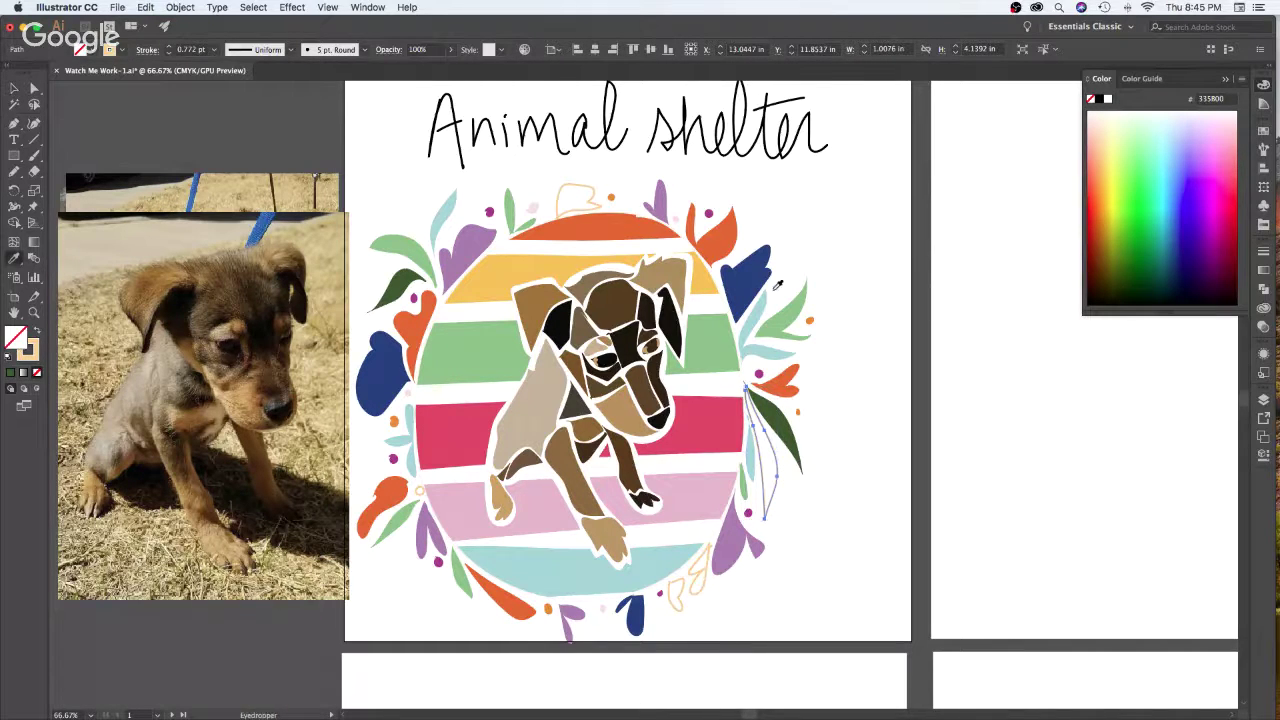
pyautogui.click(512, 208)
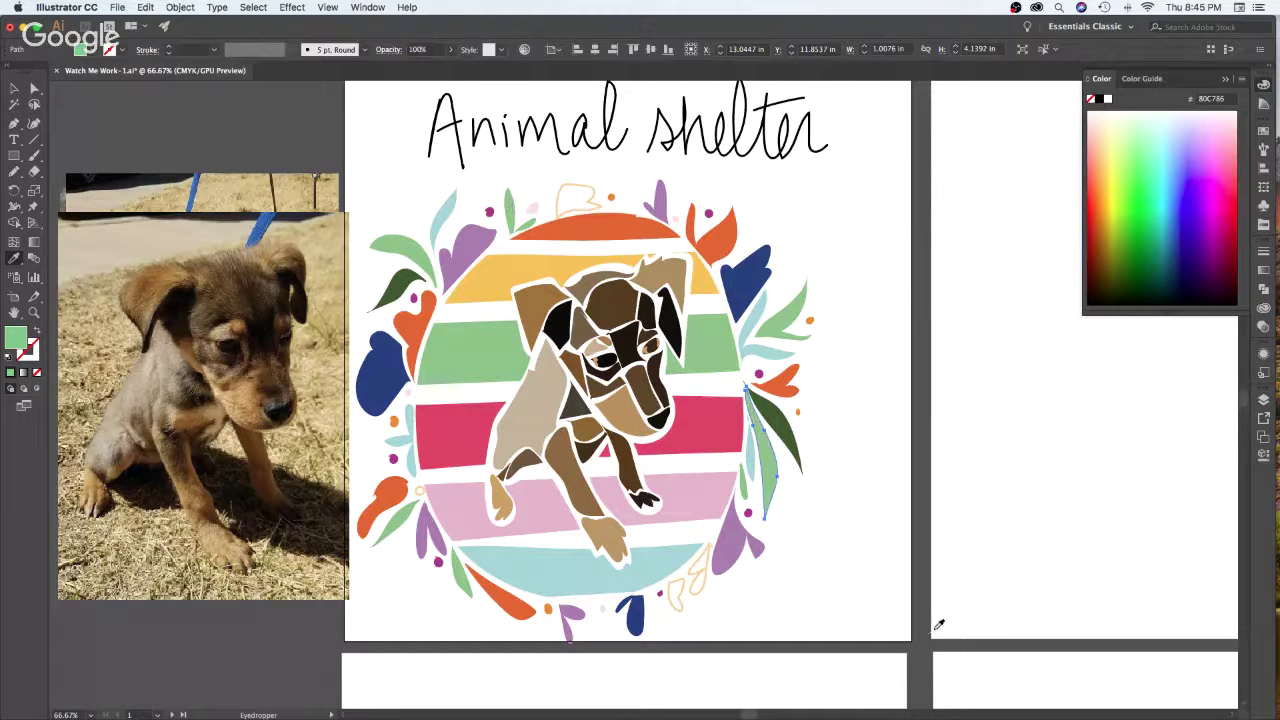
pyautogui.press('v')
pyautogui.click(871, 454)
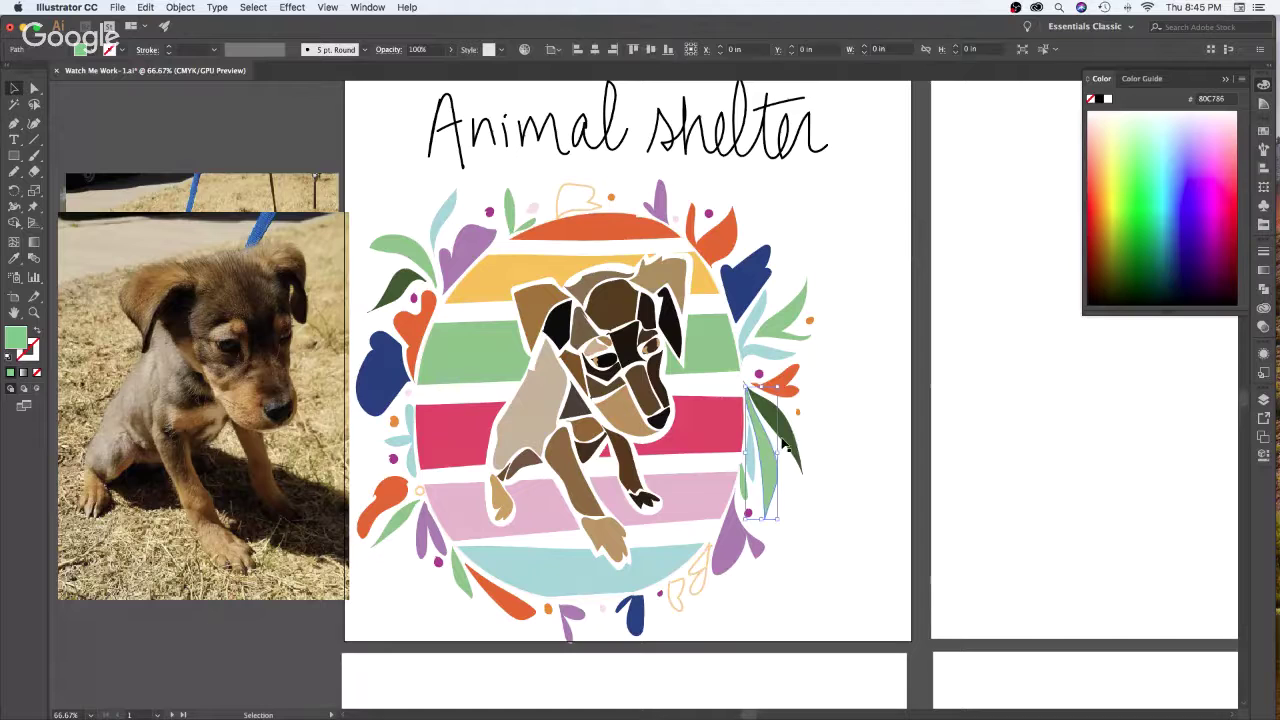
# Rotate the dark green and light green leaves on the wreath's right slightly outward
pyautogui.click(792, 445)
pyautogui.moveTo(808, 452)
pyautogui.mouseDown()
pyautogui.moveTo(790, 447)
pyautogui.moveTo(806, 458)
pyautogui.moveTo(800, 442)
pyautogui.mouseUp()
pyautogui.click(886, 470)
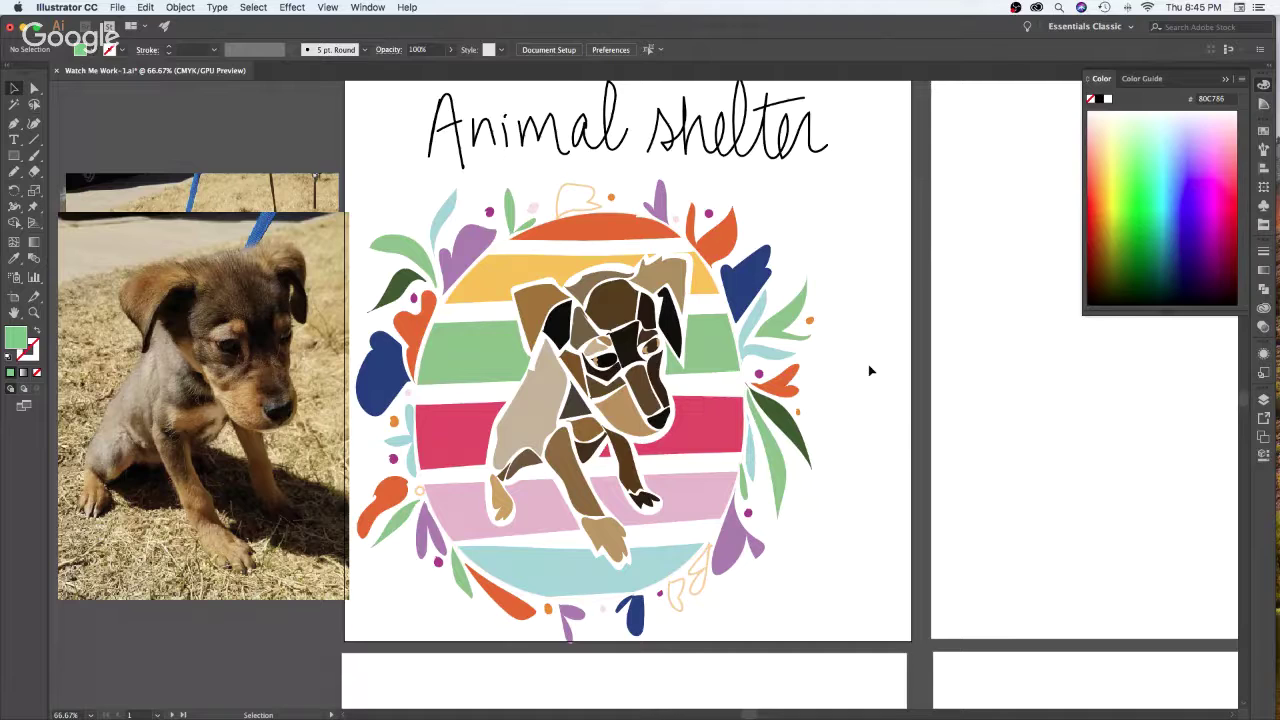
# Recolor the orange-red flower at the wreath's upper right with the pink of the stripe, EAADCF
pyautogui.click(718, 238)
pyautogui.press('i')
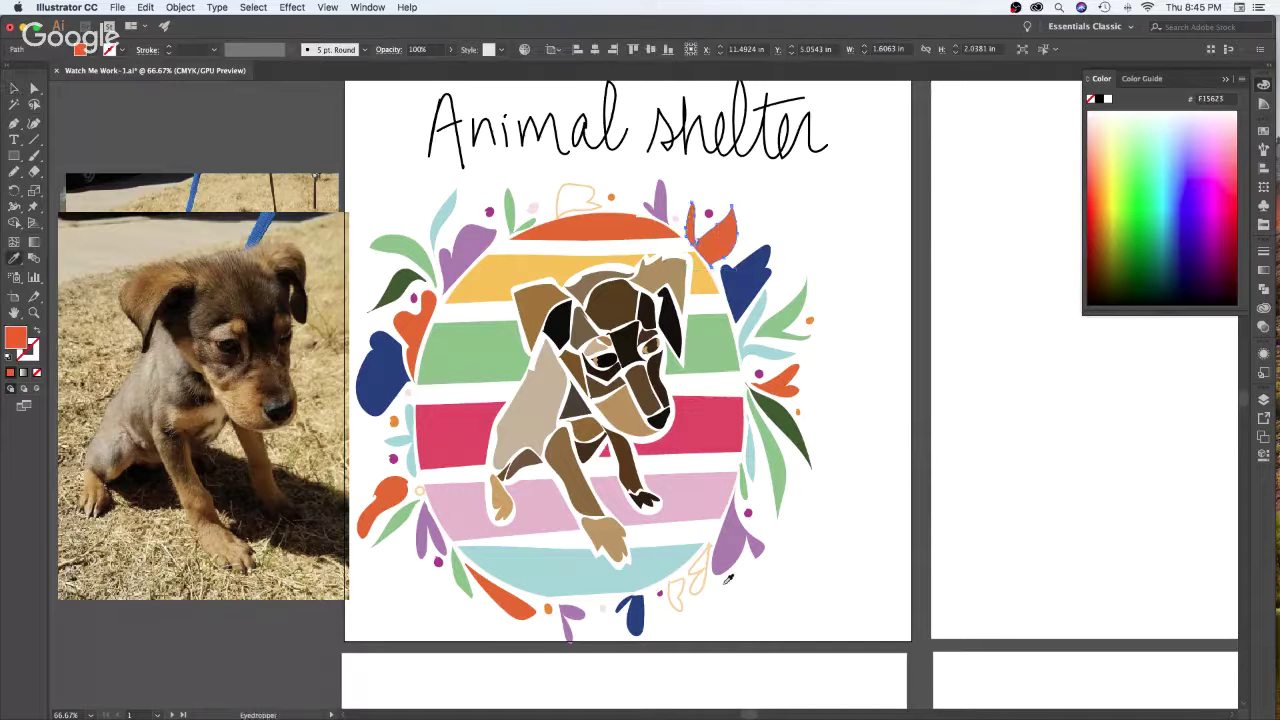
pyautogui.click(487, 516)
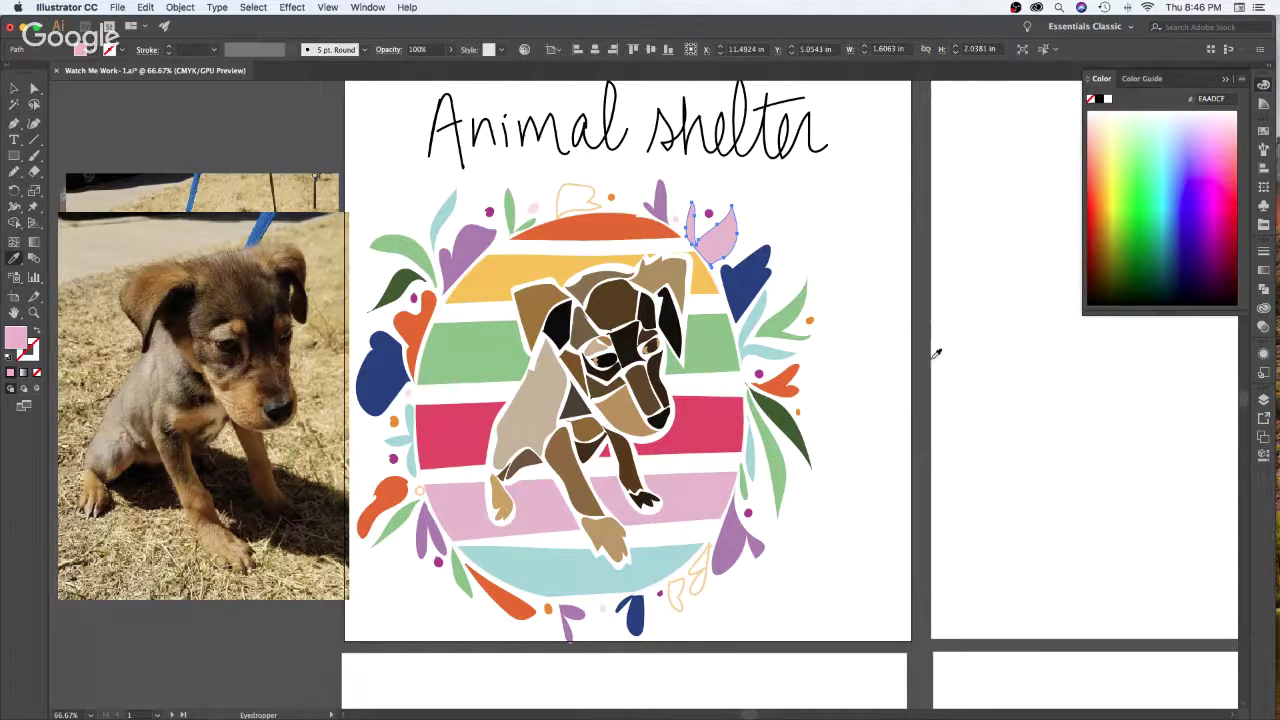
pyautogui.press('v')
pyautogui.click(954, 414)
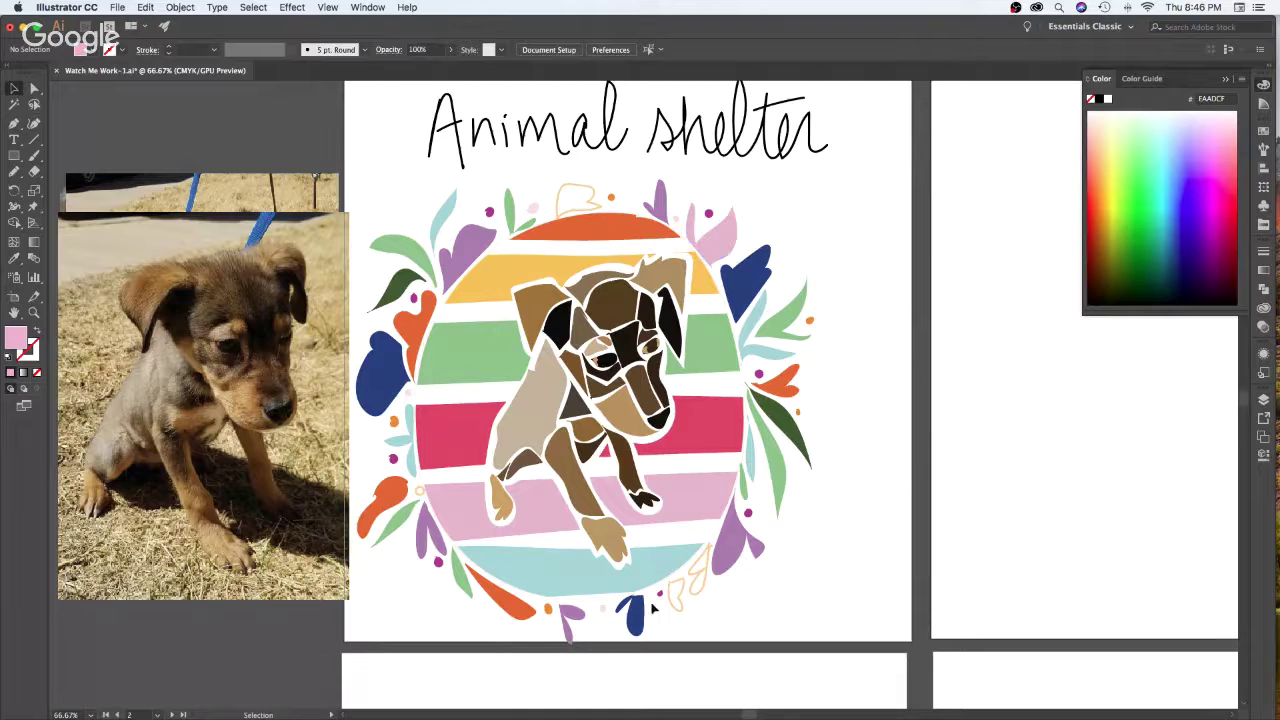
# Fill the small petal outlines at the wreath's lower right and top with the stripe's yellow
pyautogui.click(680, 598)
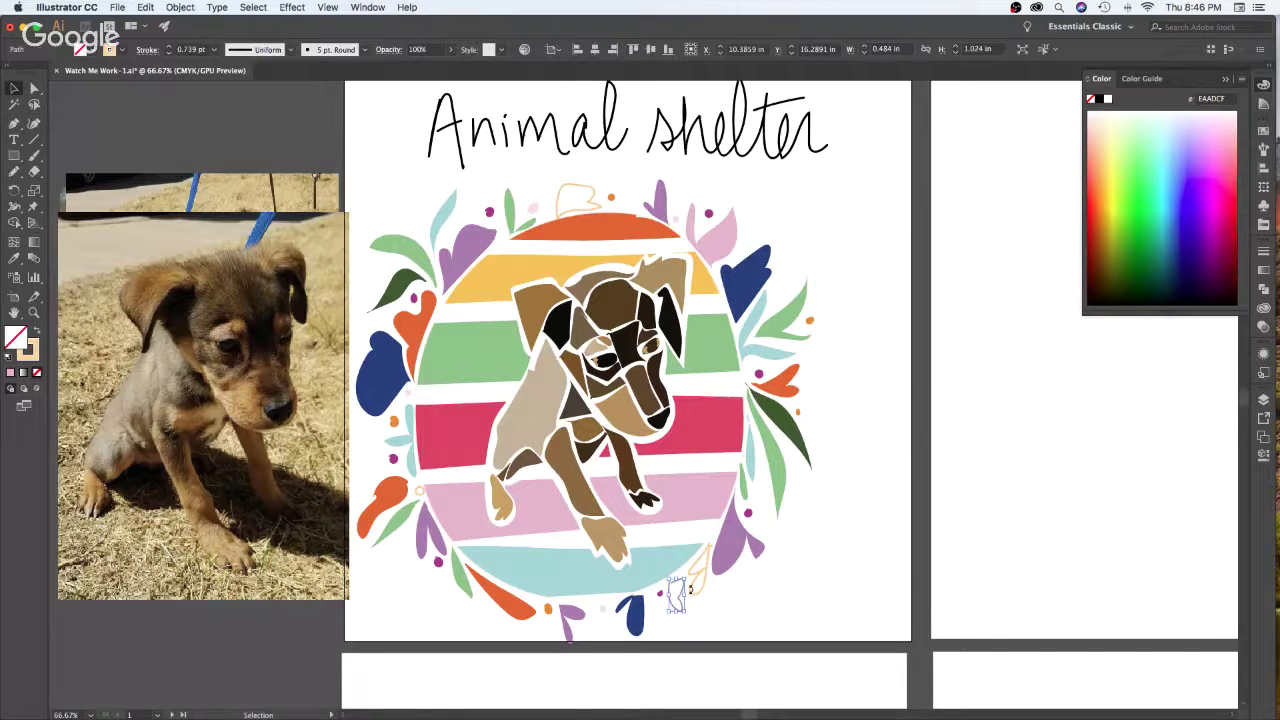
pyautogui.click(696, 304)
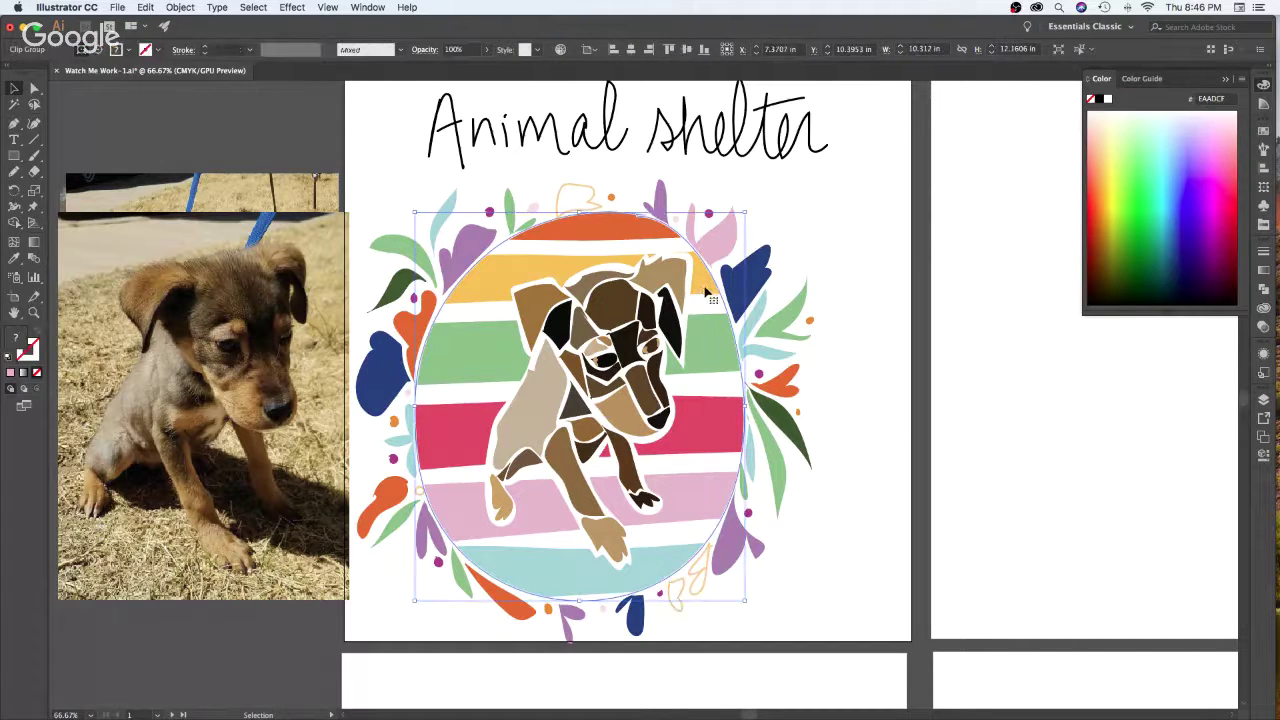
pyautogui.click(677, 592)
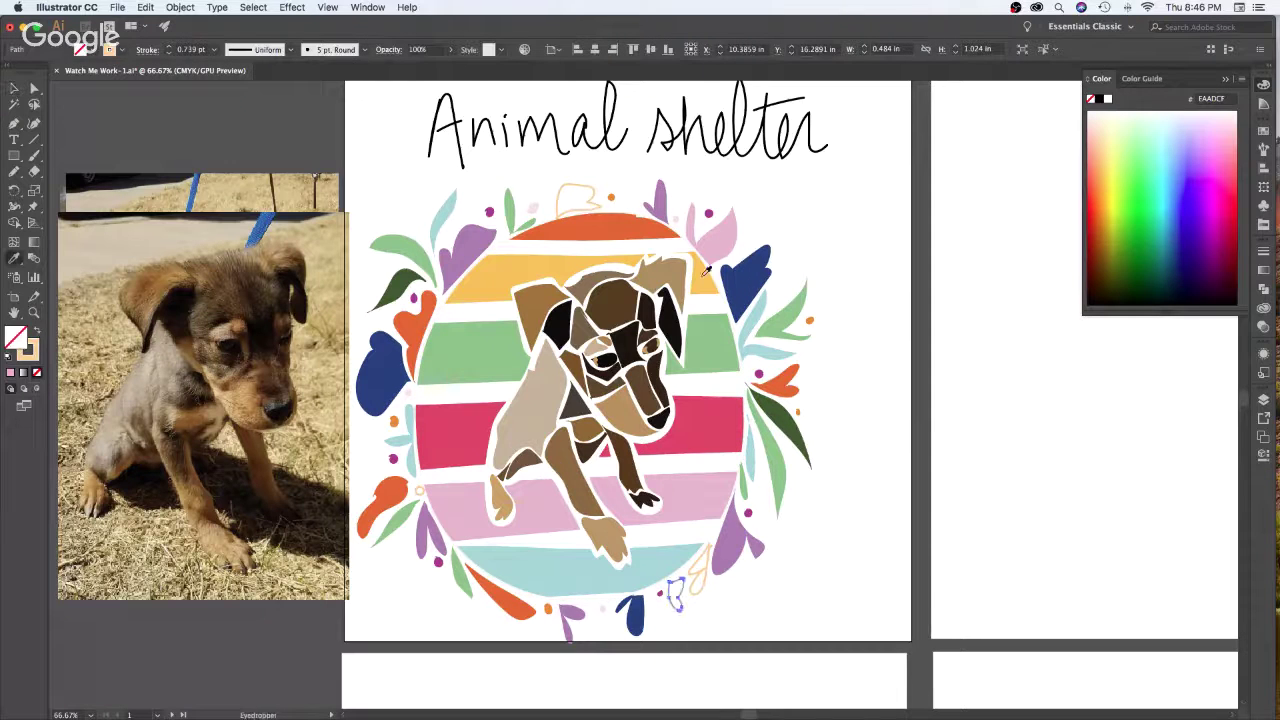
pyautogui.hotkey('shift', 'x')
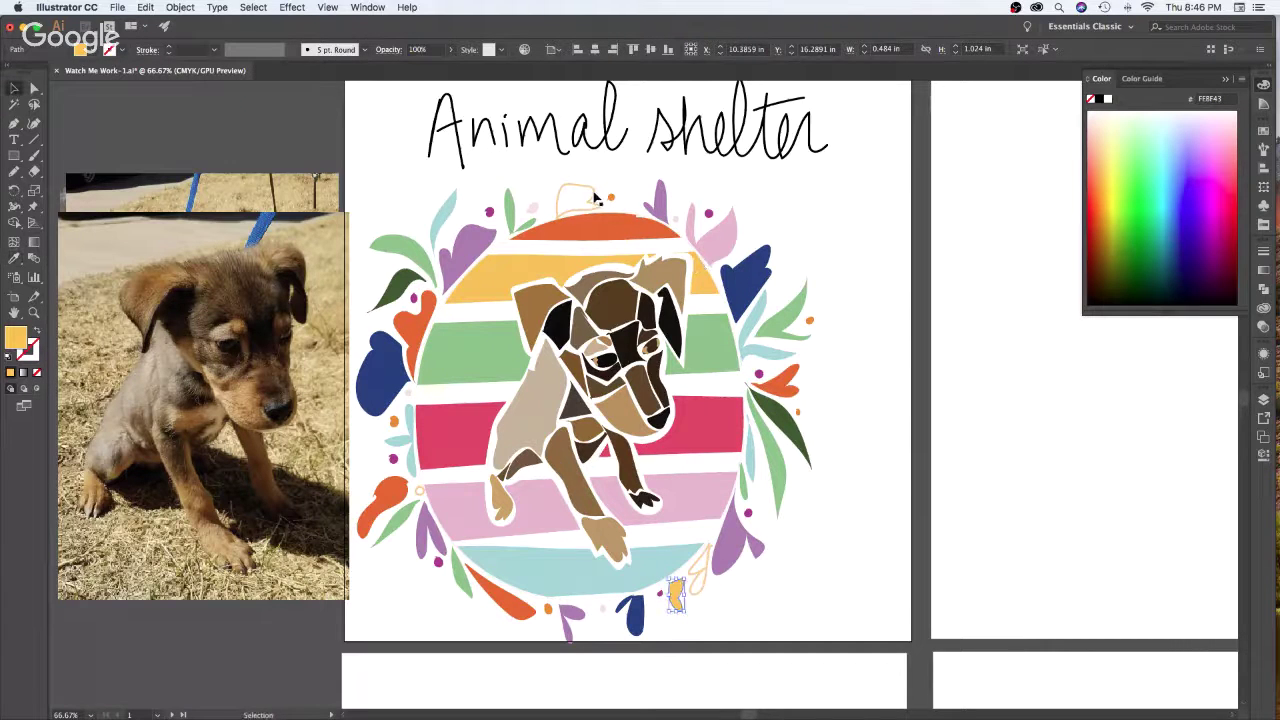
pyautogui.click(600, 200)
pyautogui.press('i')
pyautogui.click(701, 258)
pyautogui.press('v')
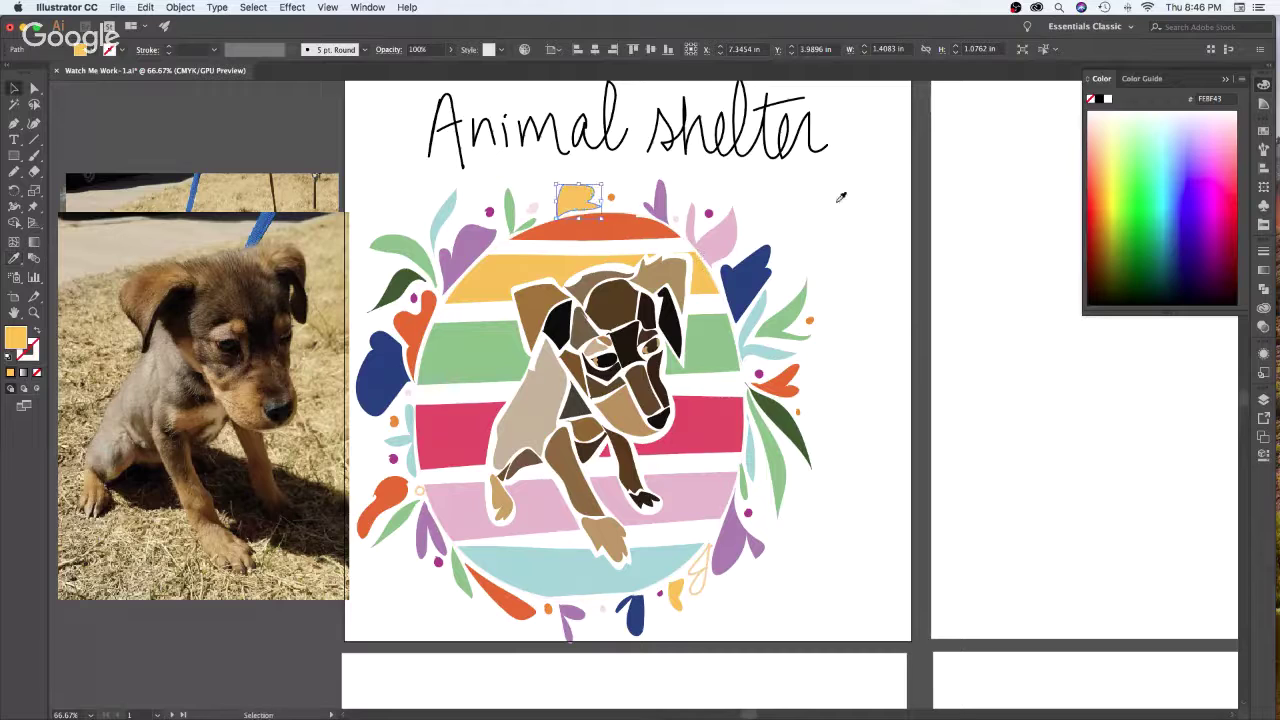
pyautogui.click(820, 298)
# Fill the remaining leaf outline at the wreath's lower right with the stripe's light green 80C786
pyautogui.click(701, 558)
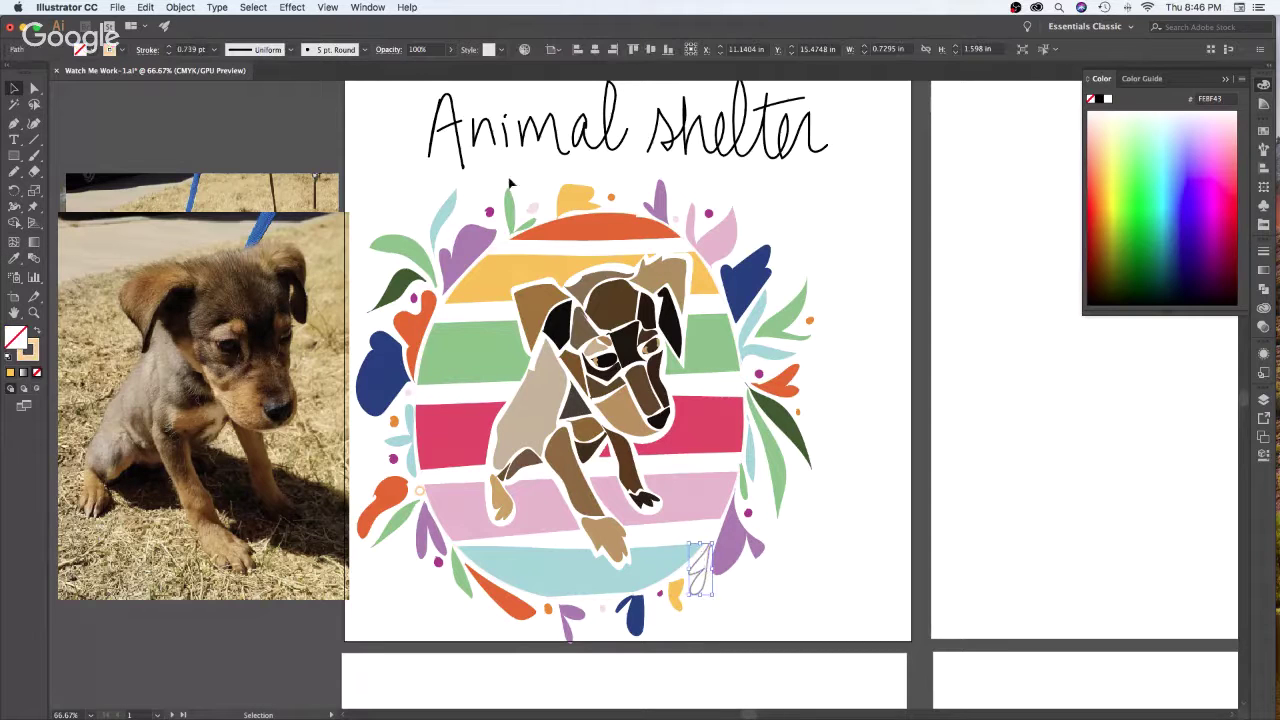
pyautogui.press('i')
pyautogui.click(468, 345)
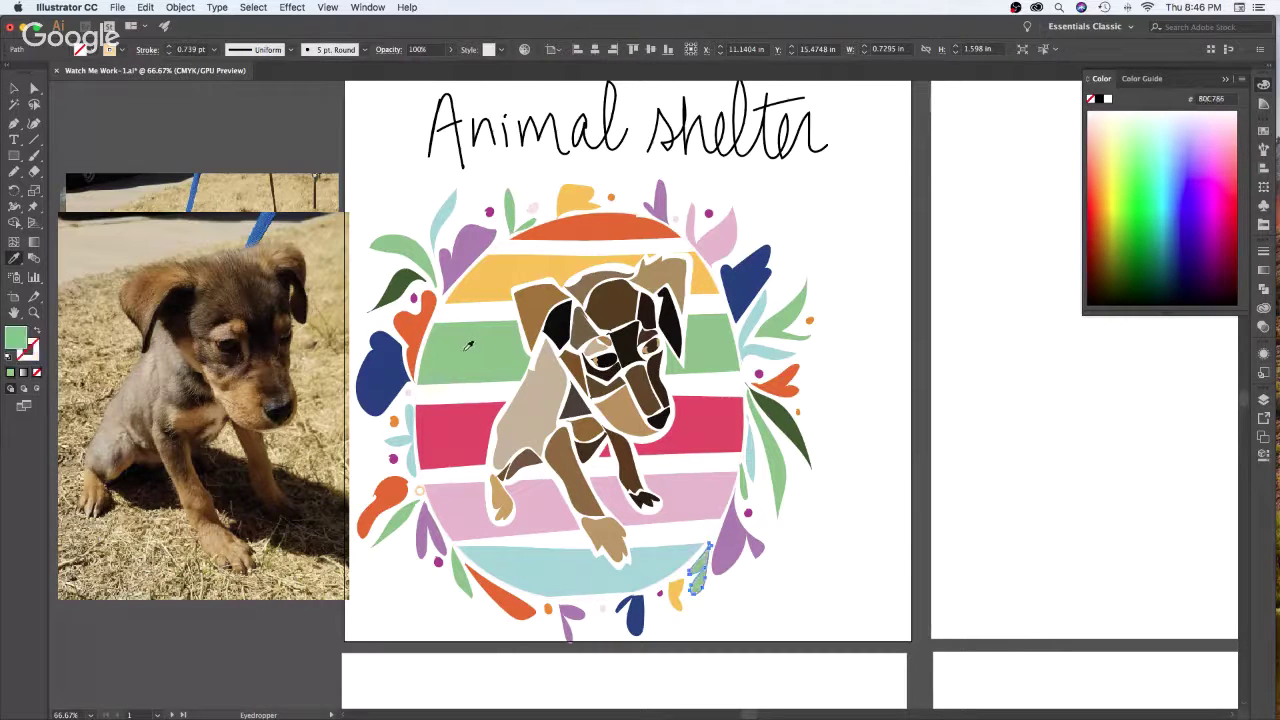
pyautogui.press('v')
pyautogui.click(900, 385)
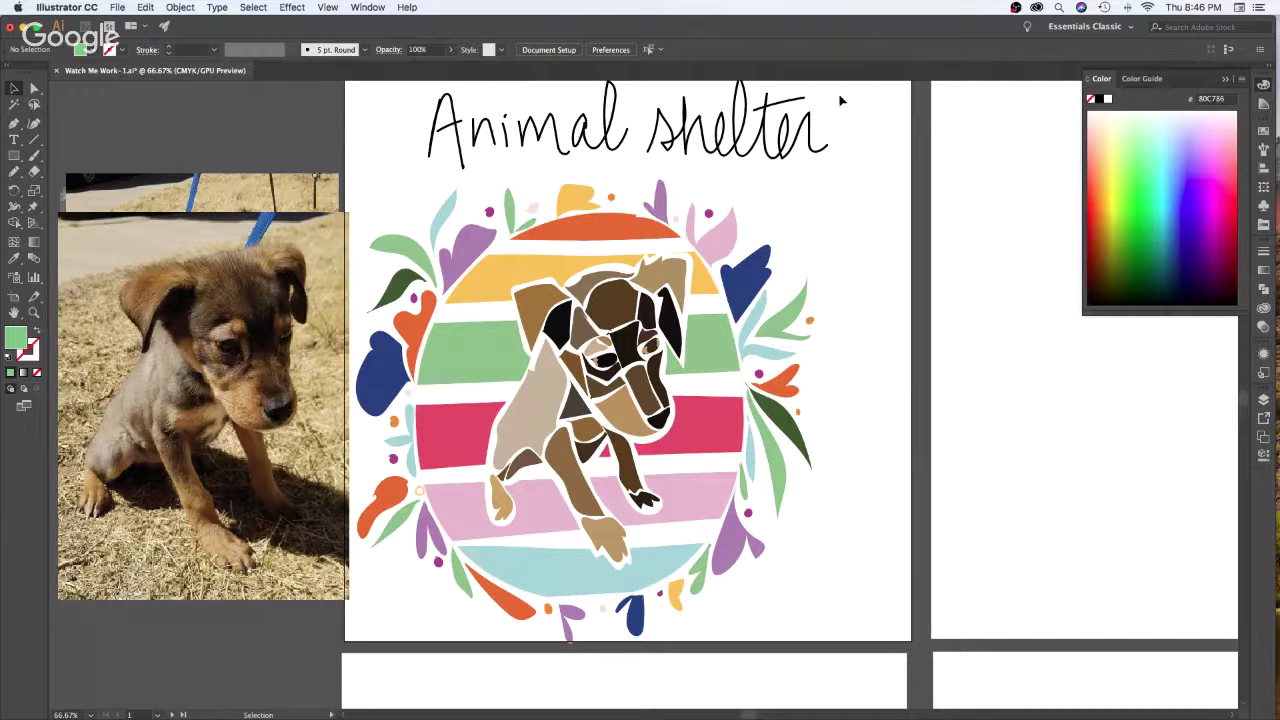
# Move the hand-lettered "Animal shelter" title off the artboard, onto the empty canvas above the puppy photo
pyautogui.moveTo(848, 92); pyautogui.dragTo(424, 130)
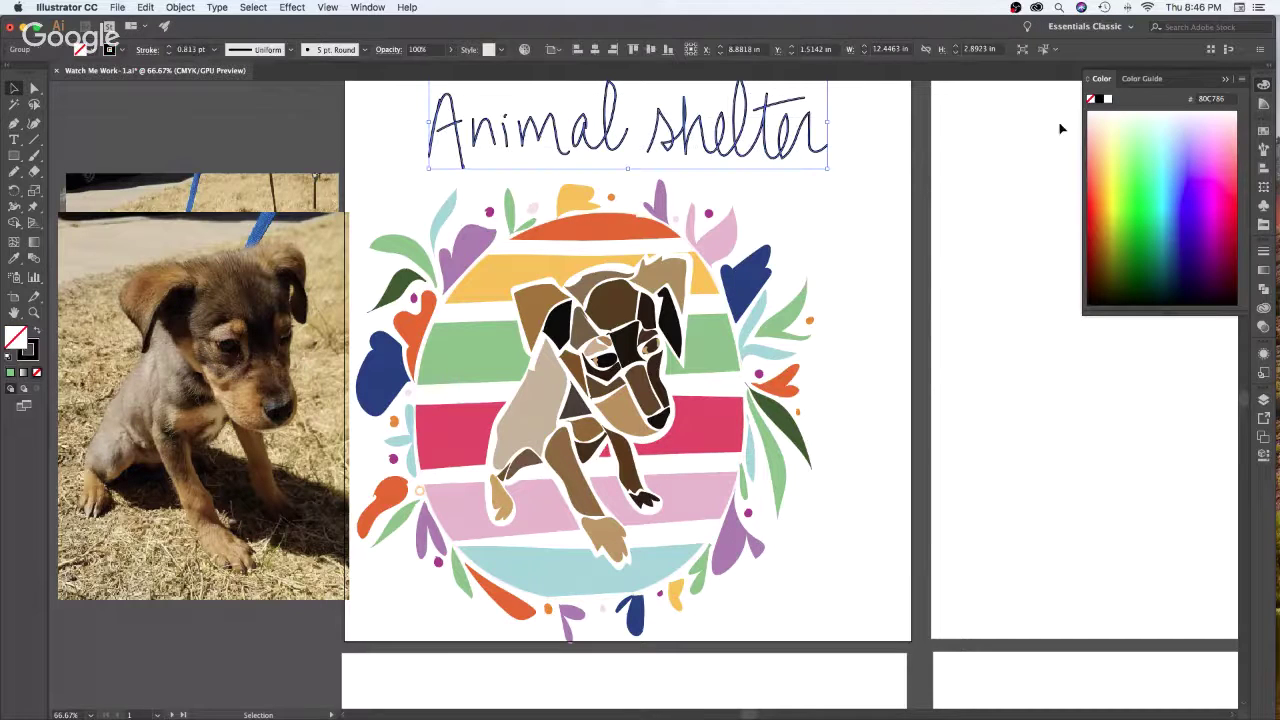
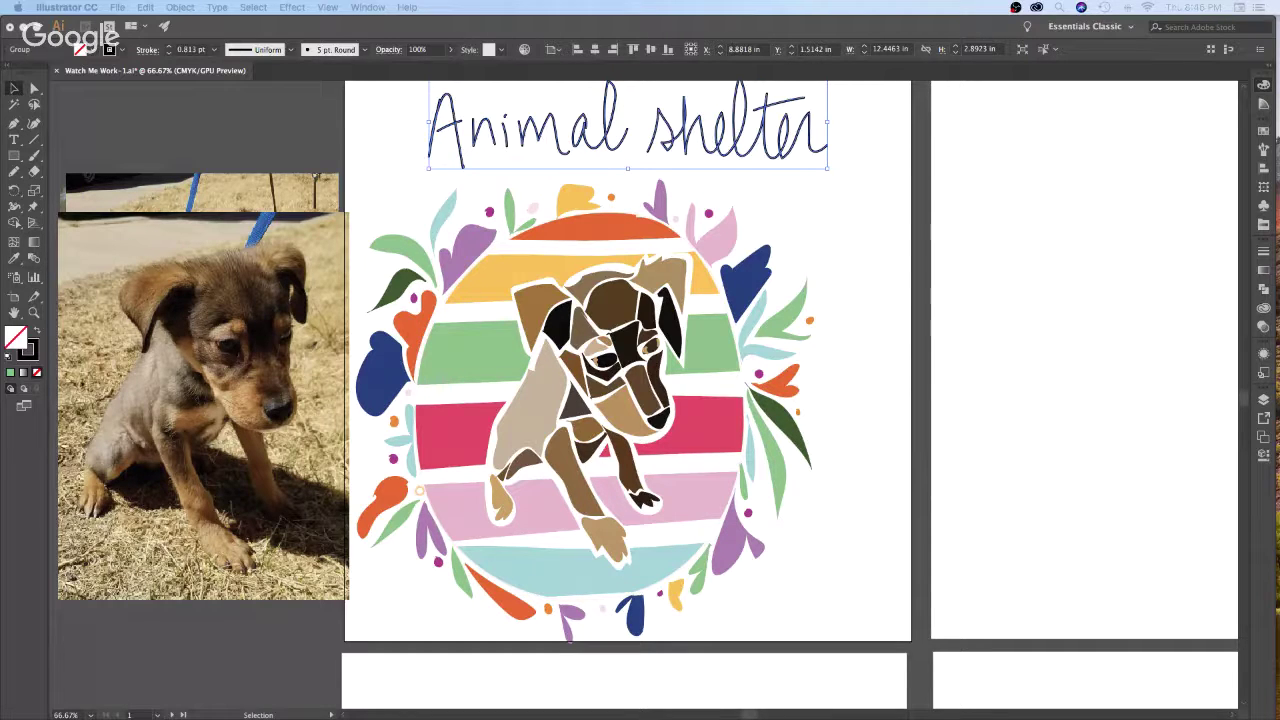
pyautogui.click(811, 141)
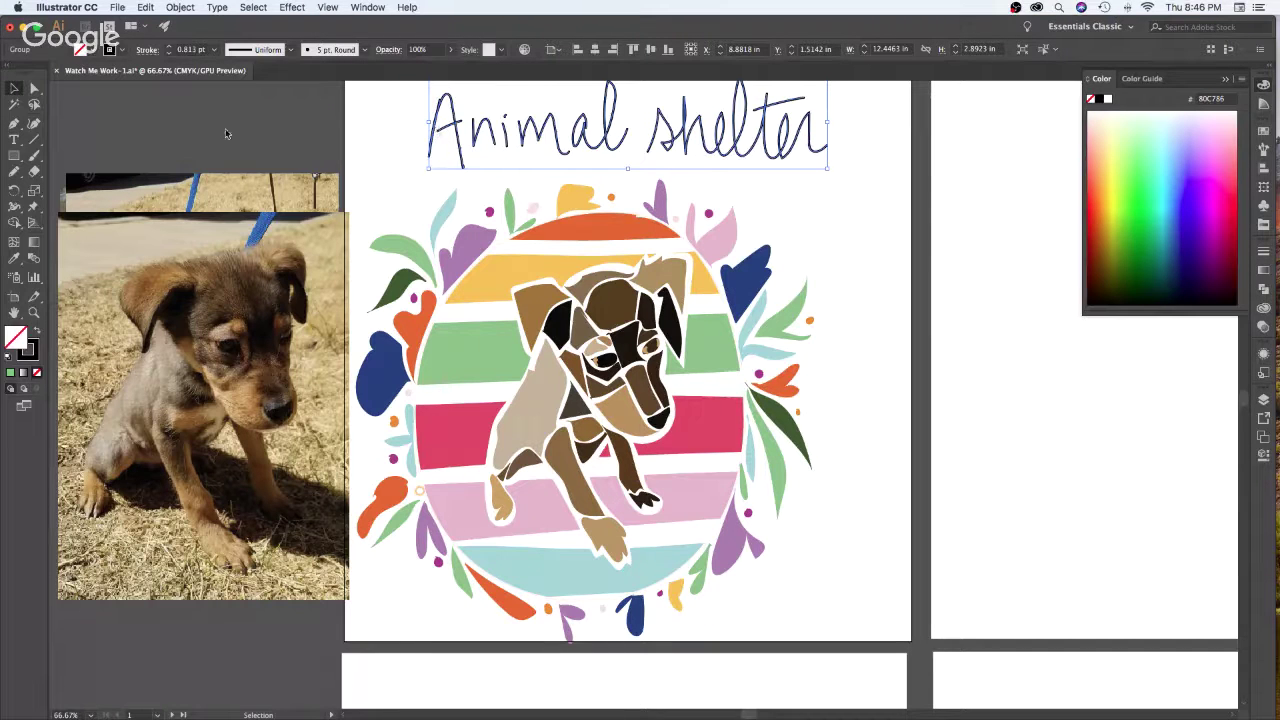
pyautogui.moveTo(810, 141); pyautogui.dragTo(290, 135)
# Enlarge the whole illustration to about 15.79 by 16.01 in and shift it up and right on the artboard
pyautogui.moveTo(825, 175); pyautogui.dragTo(374, 650)
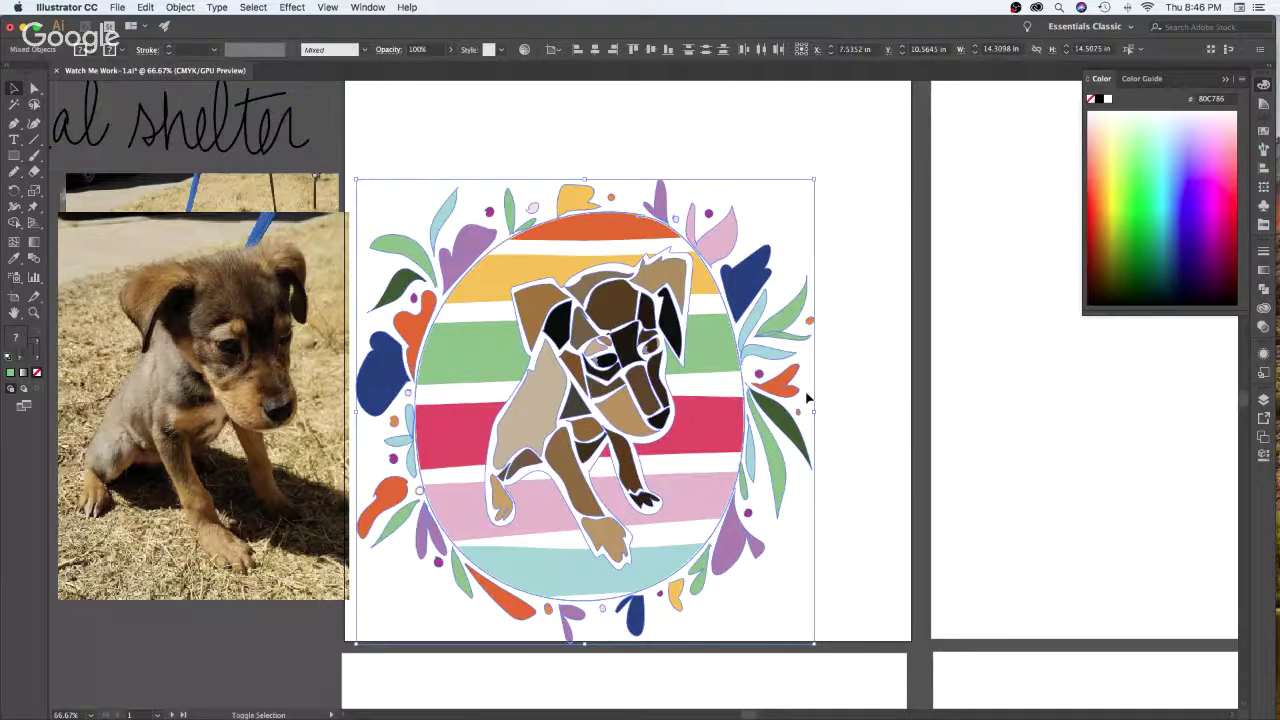
pyautogui.moveTo(814, 411); pyautogui.dragTo(860, 411)
pyautogui.moveTo(775, 416); pyautogui.dragTo(798, 380)
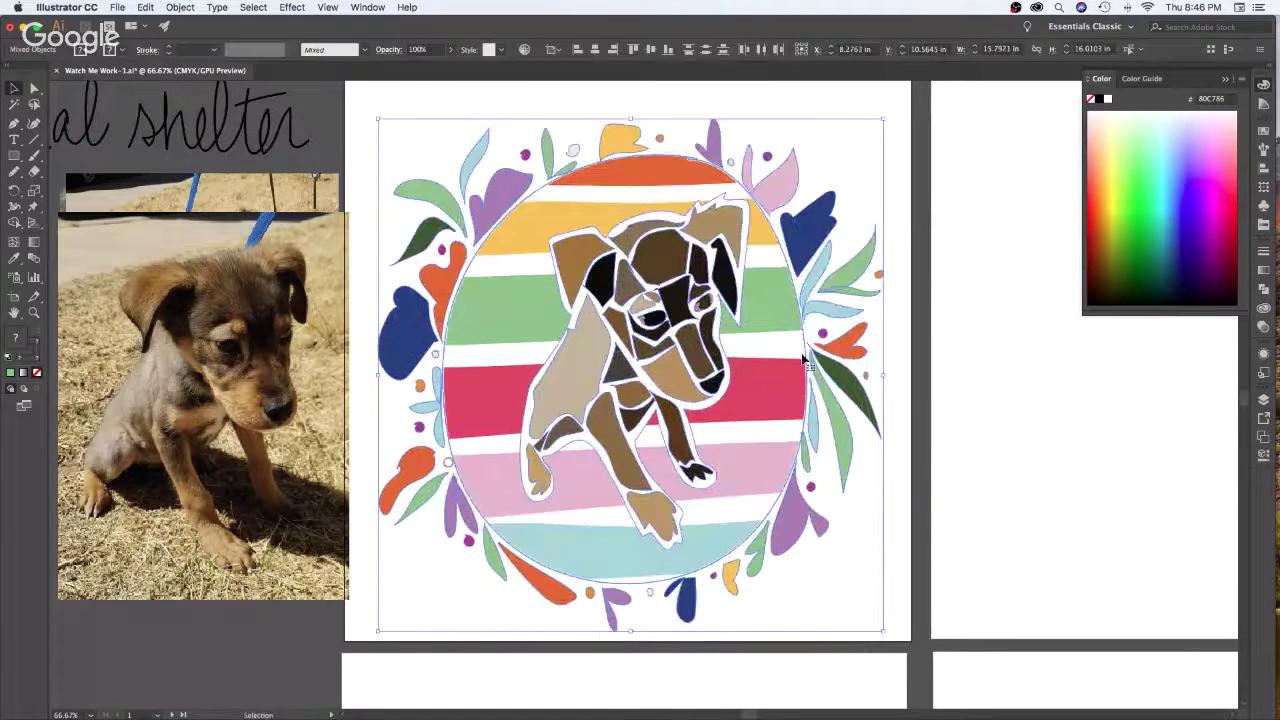
pyautogui.press('space')
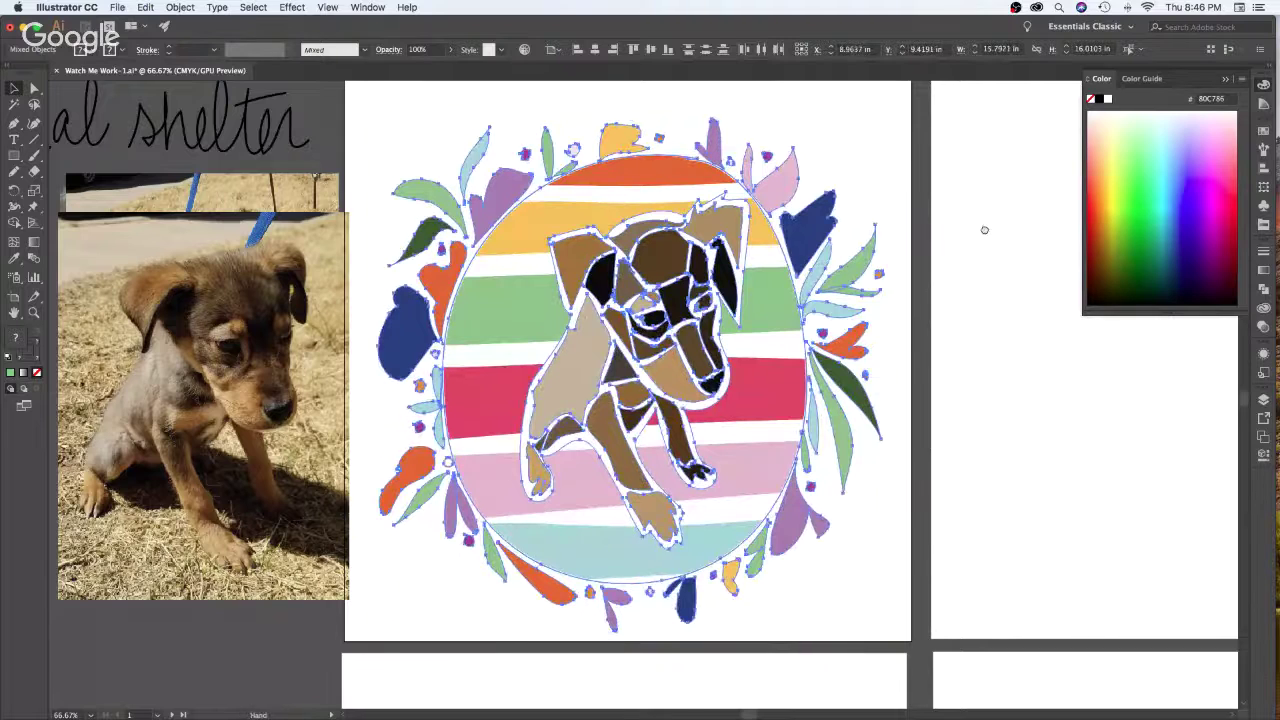
pyautogui.moveTo(984, 230); pyautogui.dragTo(993, 421)
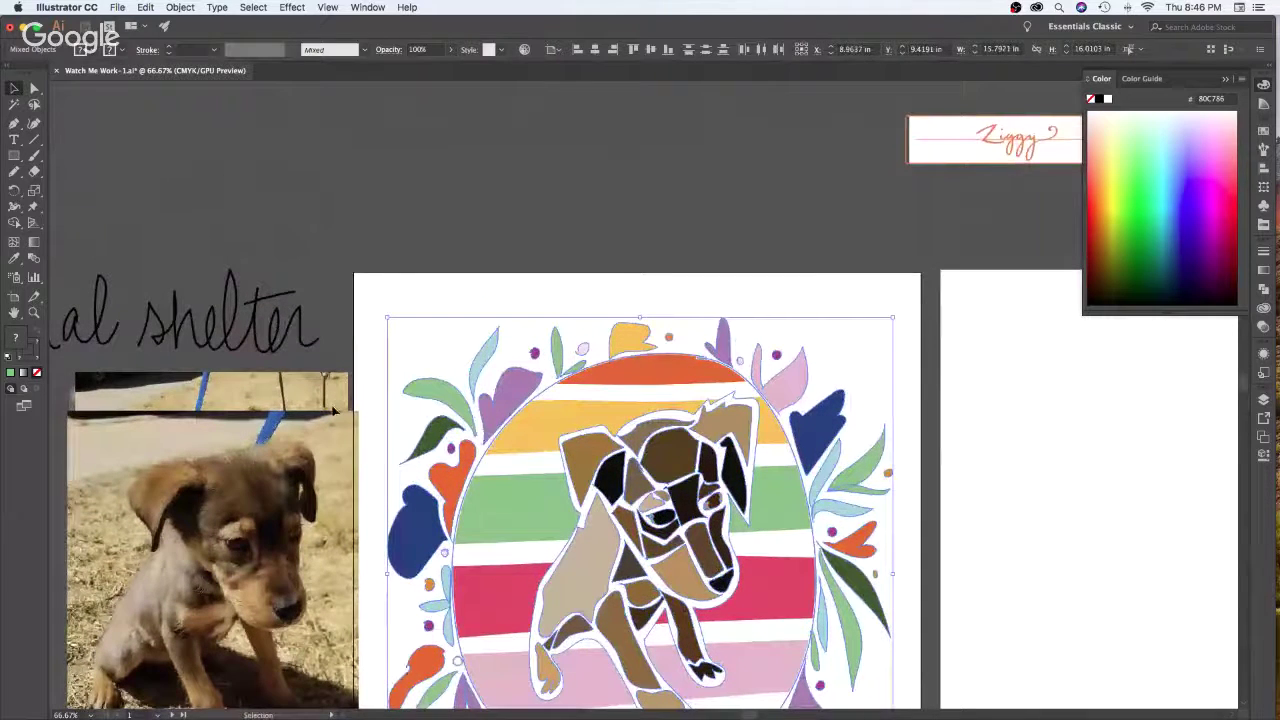
# Move the puppy photo clear of the artboard and extend Artboard 1 upward to about 22.53 in high
pyautogui.click(334, 410)
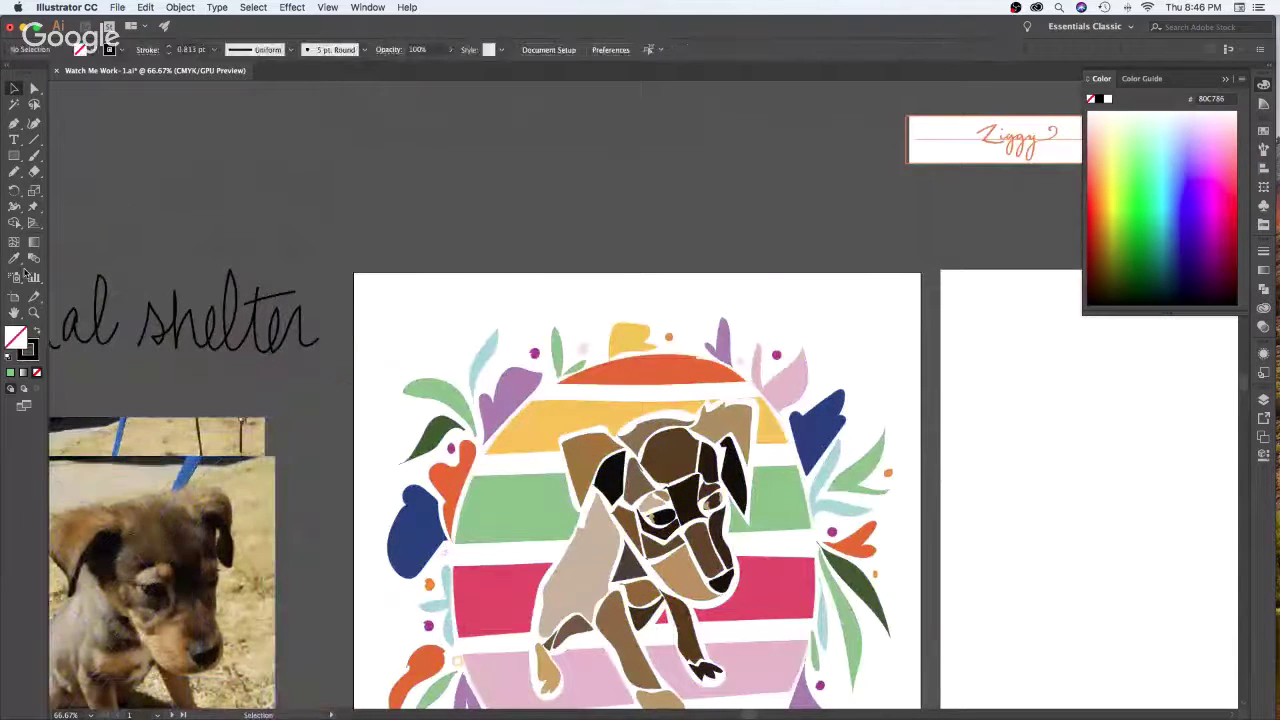
pyautogui.click(14, 297)
pyautogui.moveTo(639, 272); pyautogui.dragTo(639, 124)
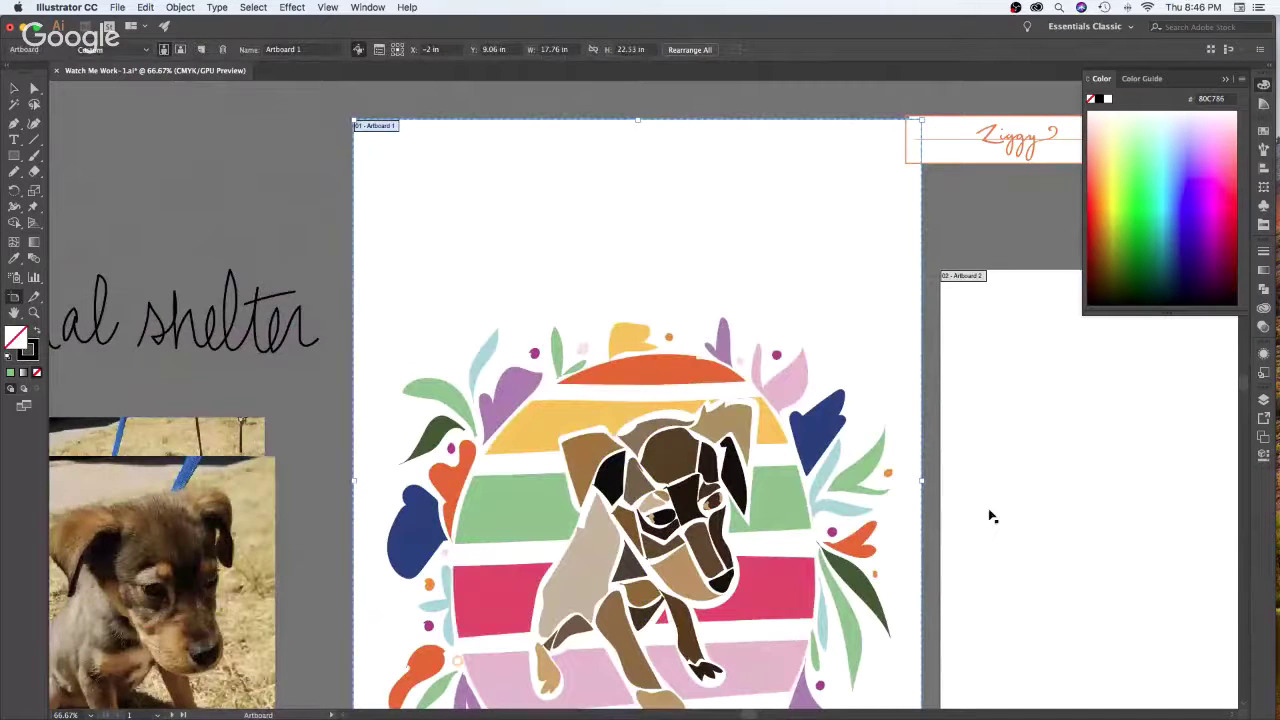
pyautogui.press('v')
# Move the whole illustration up slightly on the taller artboard, leaving space above the wreath for the title
pyautogui.press('space')
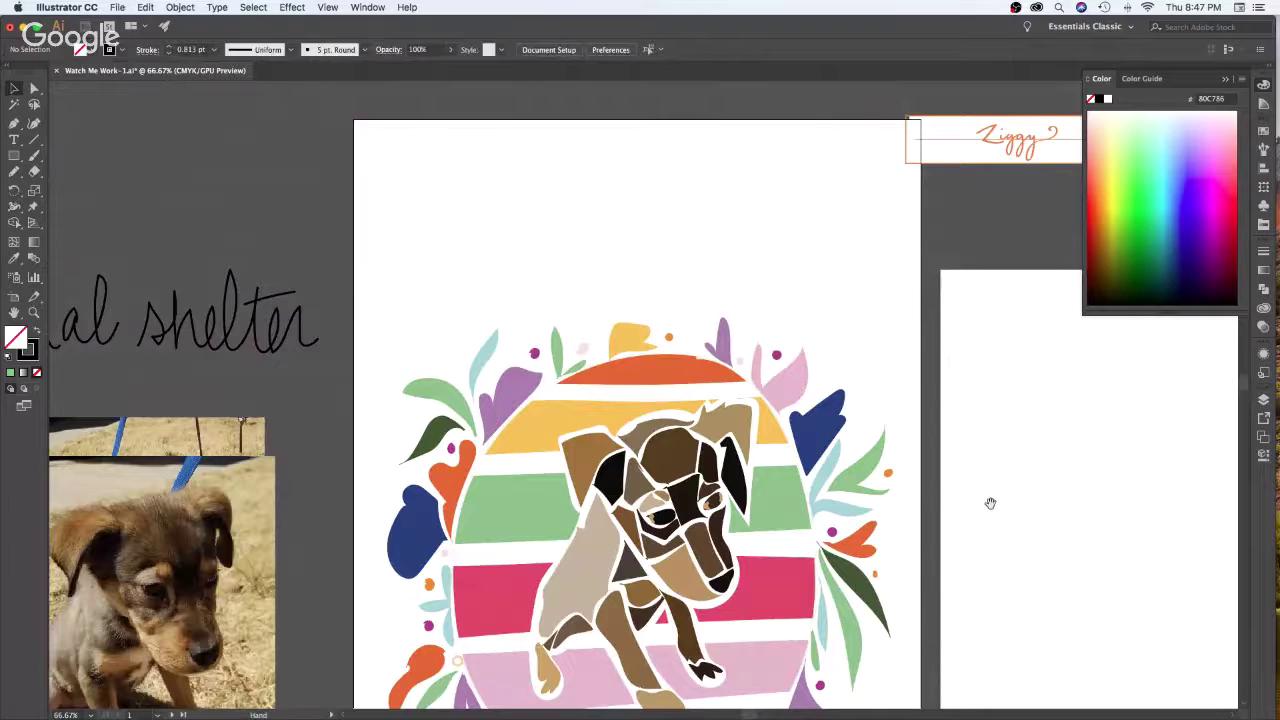
pyautogui.moveTo(990, 545); pyautogui.dragTo(947, 399)
pyautogui.moveTo(361, 646); pyautogui.dragTo(640, 475)
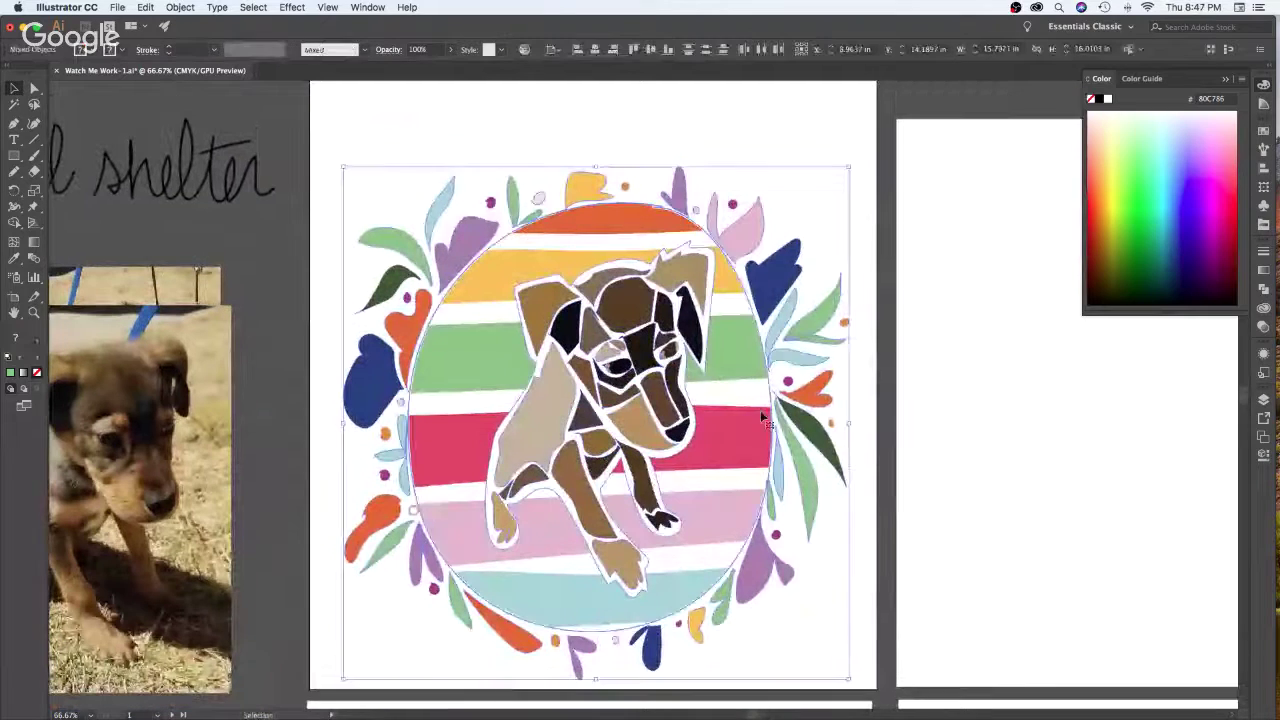
pyautogui.moveTo(742, 448); pyautogui.dragTo(740, 393)
pyautogui.scroll(5, 742, 460)
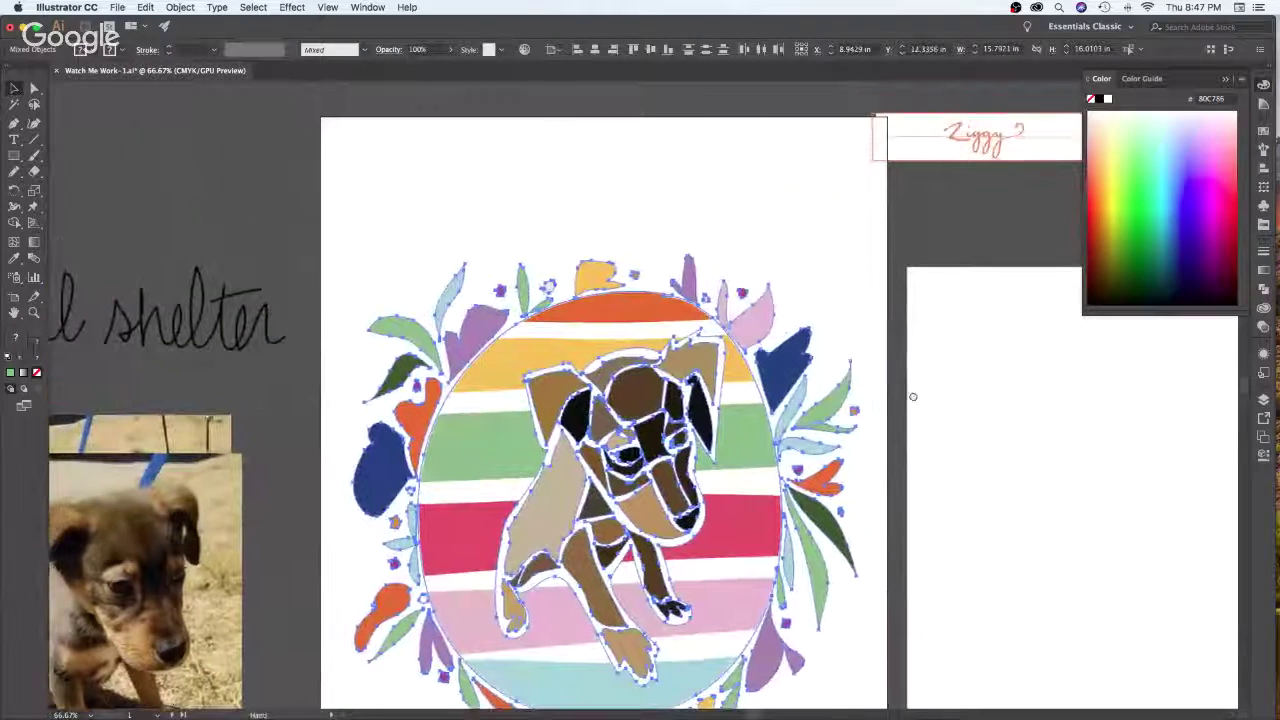
pyautogui.moveTo(745, 516); pyautogui.dragTo(745, 504)
pyautogui.click(963, 423)
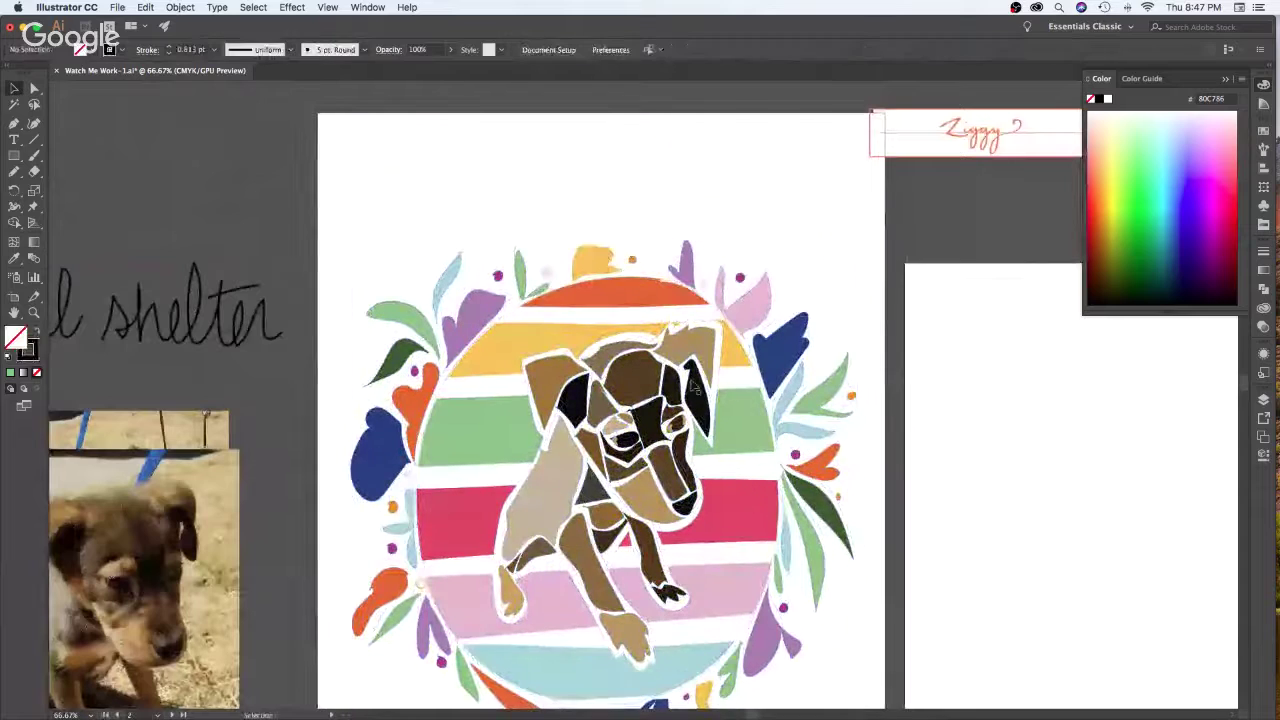
# Enlarge the puppy slightly within the striped circle, to about 7.35 by 11.45 in
pyautogui.click(704, 395)
pyautogui.moveTo(491, 494); pyautogui.dragTo(483, 494)
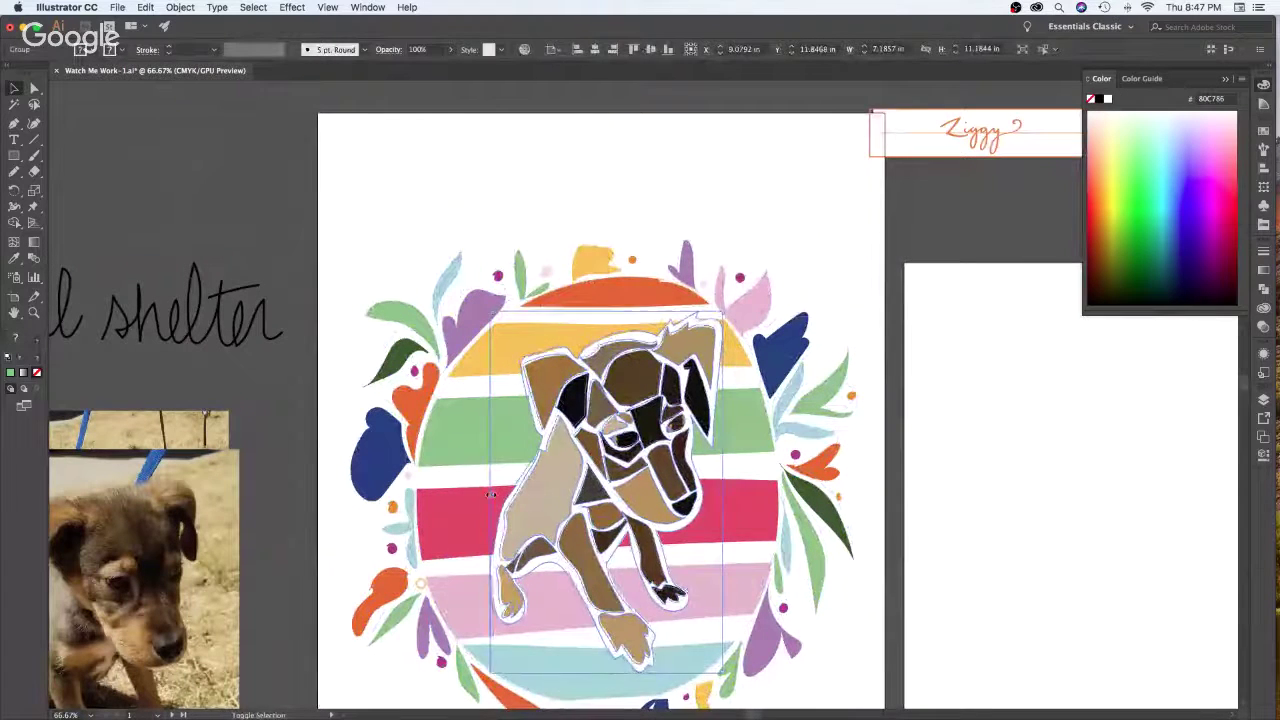
pyautogui.scroll(-3, 931, 323)
pyautogui.moveTo(994, 428); pyautogui.dragTo(988, 406)
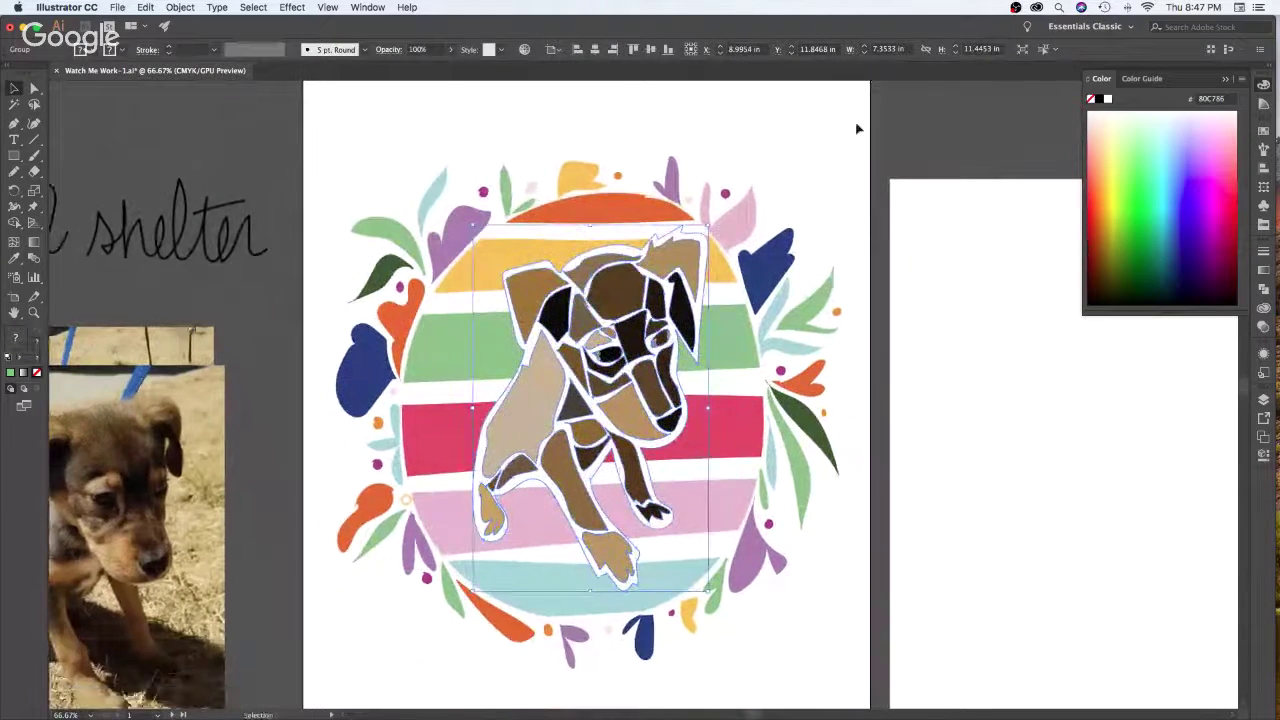
# Resize the striped circle and wreath, without the puppy, to about 15.65 by 16.27 in
pyautogui.moveTo(857, 126); pyautogui.dragTo(314, 678)
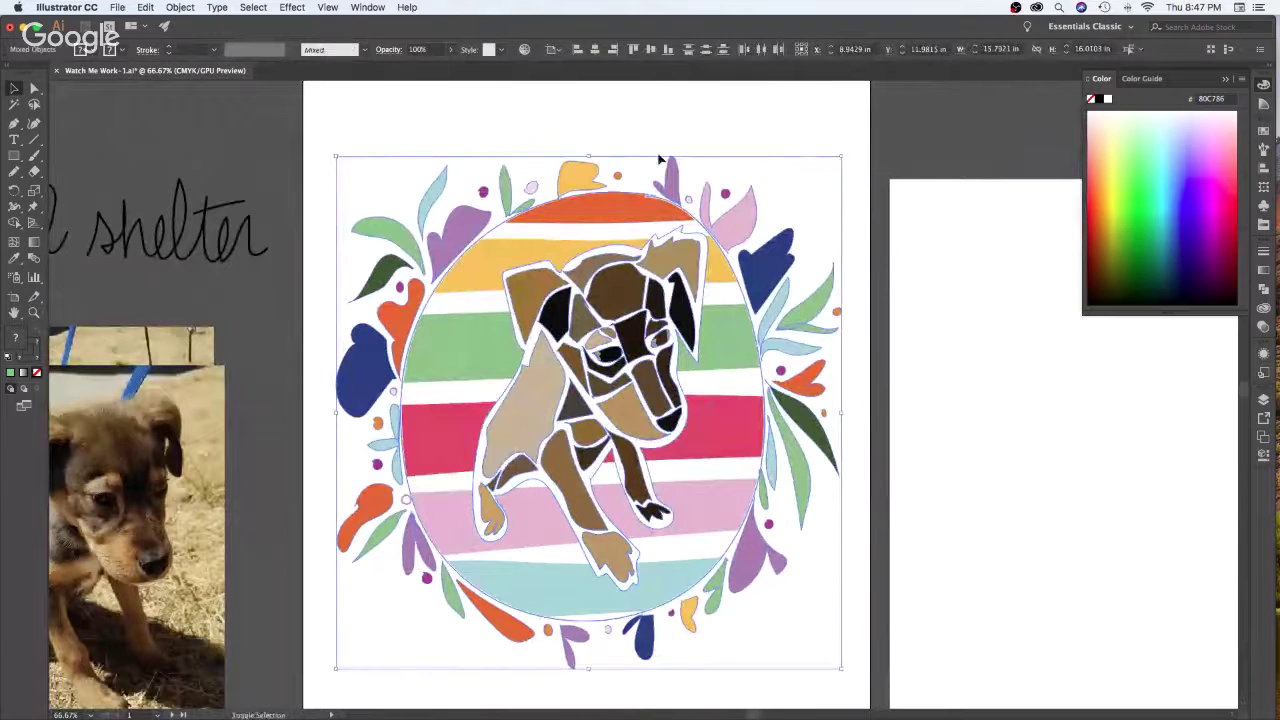
pyautogui.keyDown('shift'); pyautogui.click(660, 286); pyautogui.keyUp('shift')
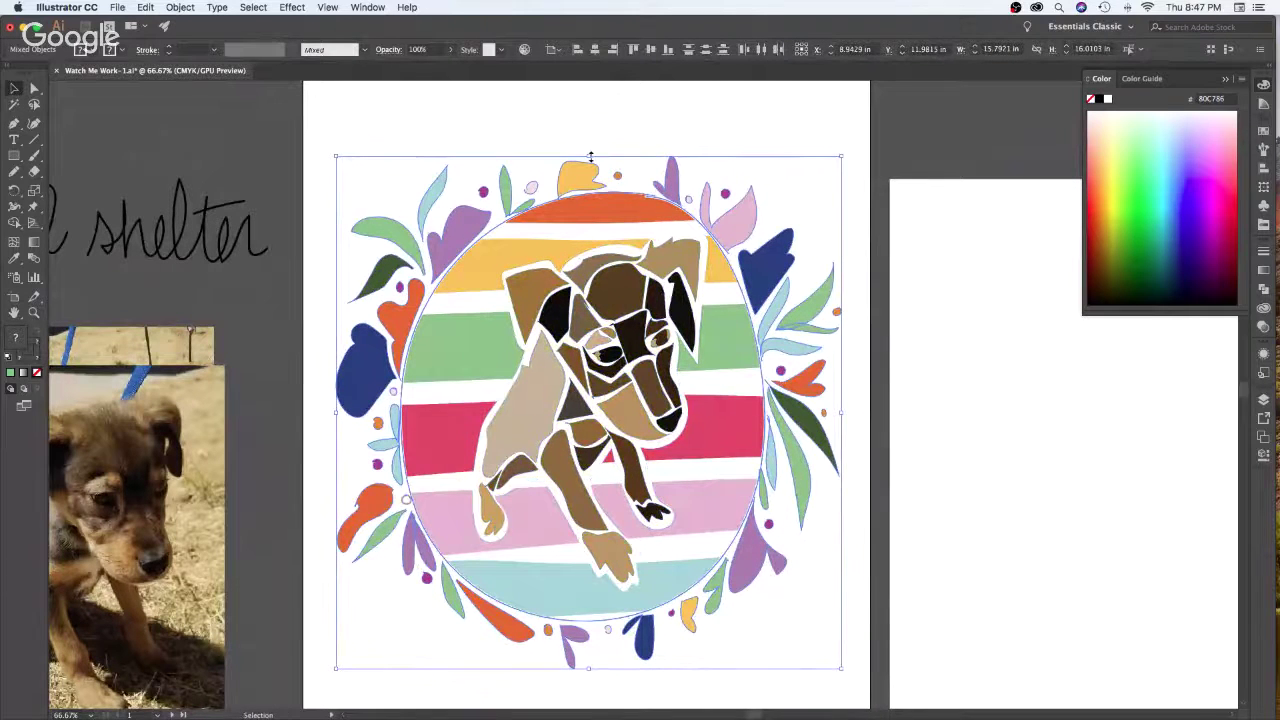
pyautogui.moveTo(590, 157); pyautogui.dragTo(589, 133)
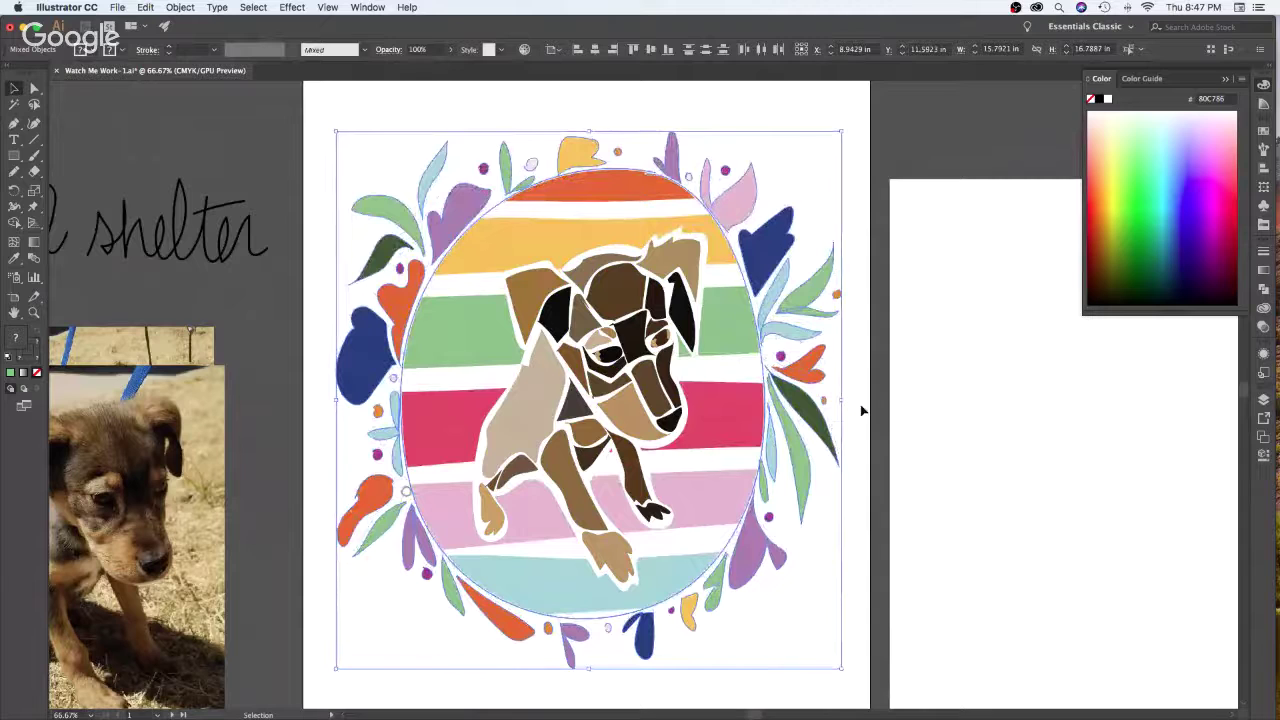
pyautogui.hotkey('ctrl', 'z')
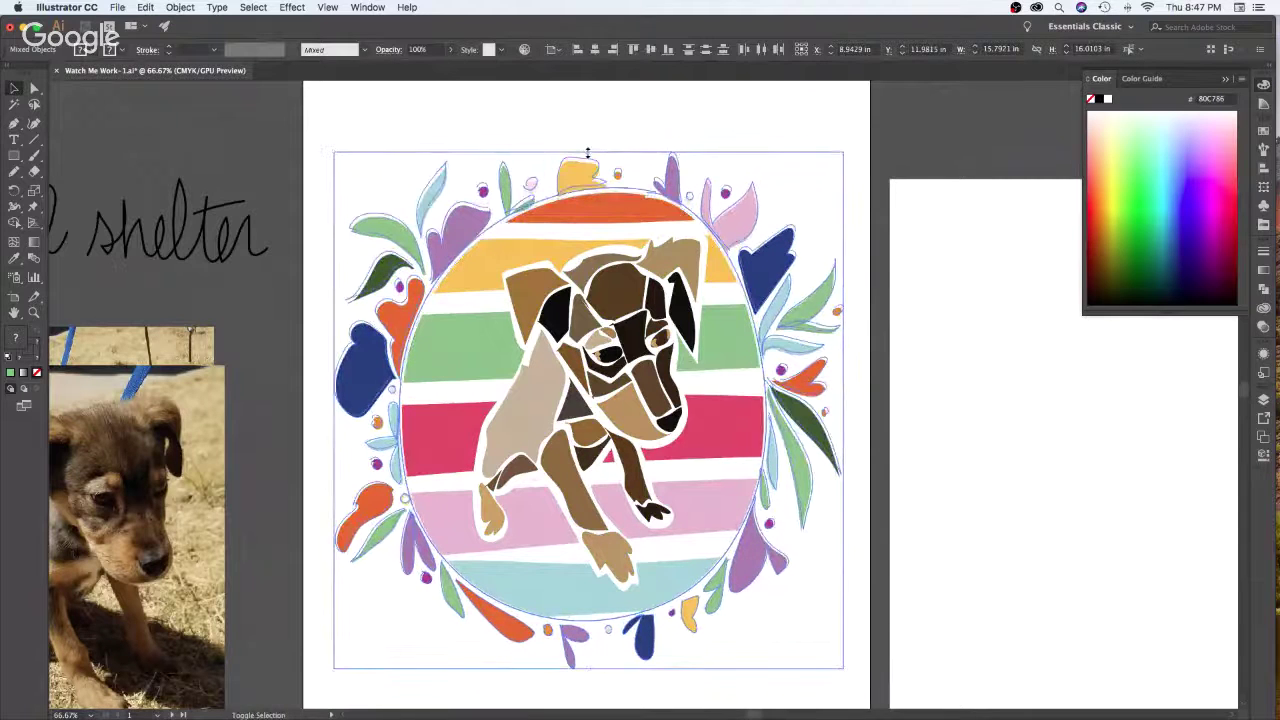
pyautogui.moveTo(588, 152); pyautogui.dragTo(590, 148)
pyautogui.moveTo(843, 409); pyautogui.dragTo(836, 409)
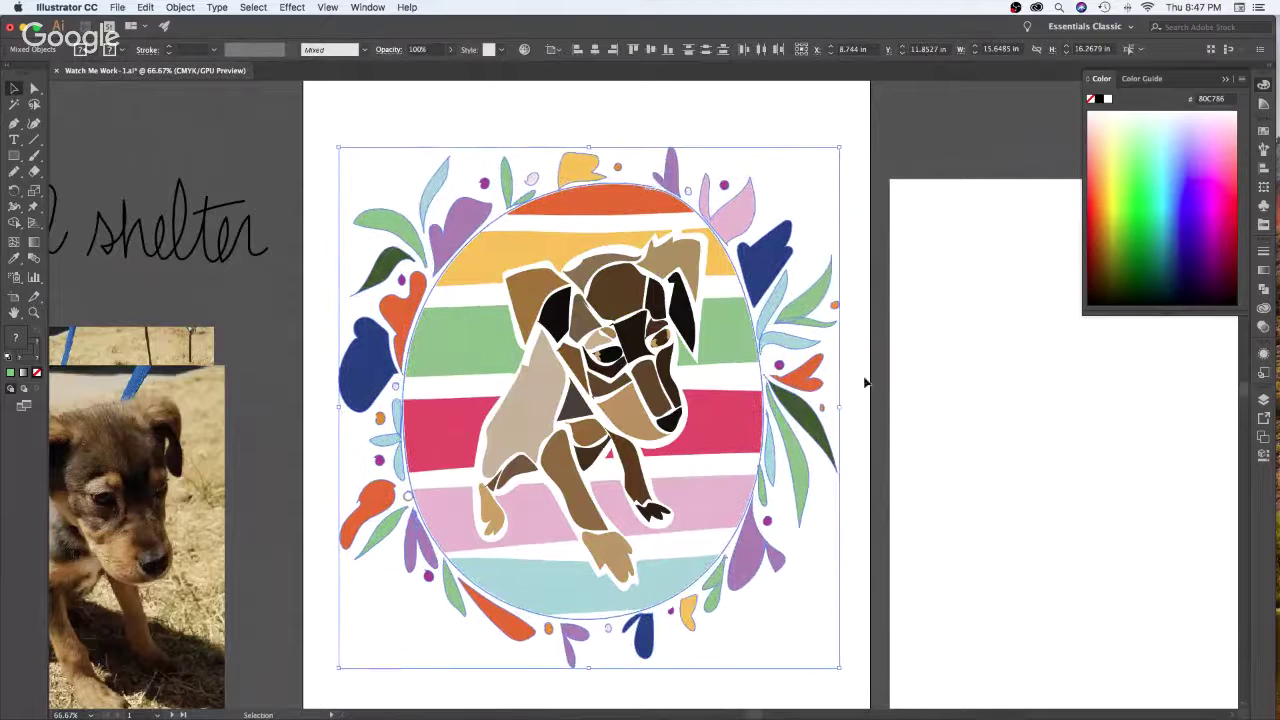
pyautogui.click(928, 424)
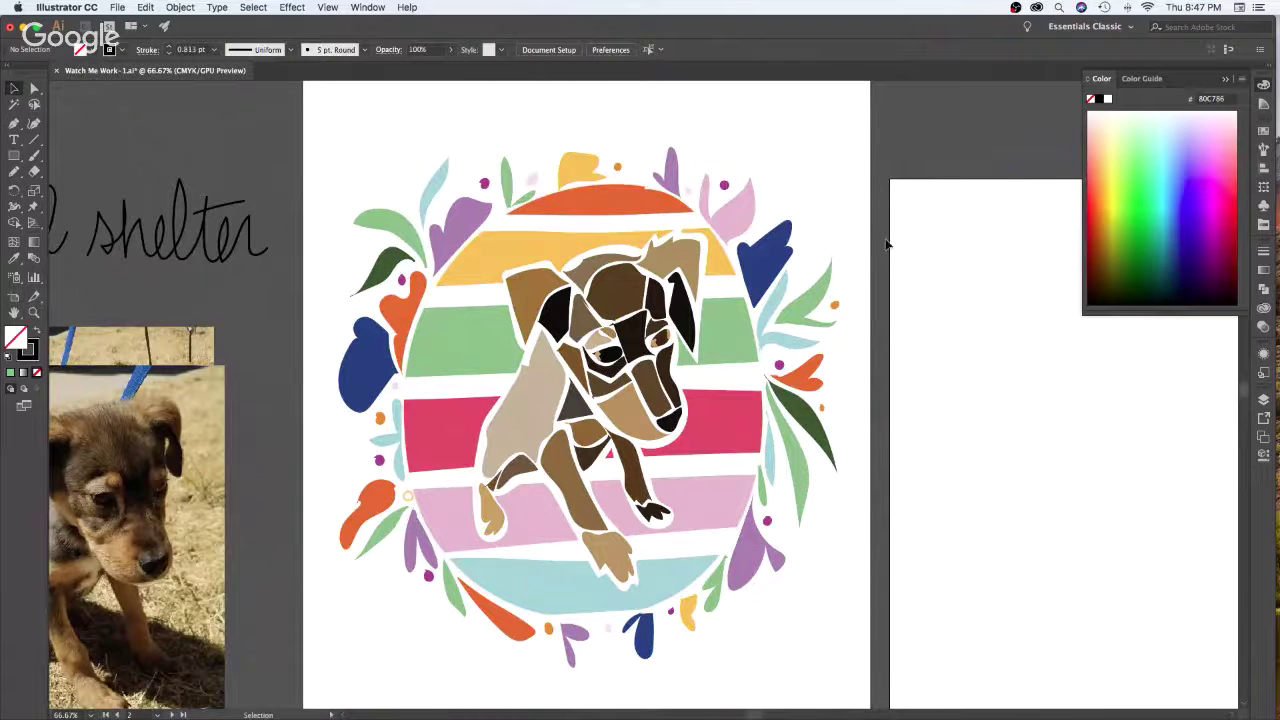
# Recolor the wreath's navy blue flowers dark green, 006448
pyautogui.moveTo(887, 226); pyautogui.dragTo(901, 240)
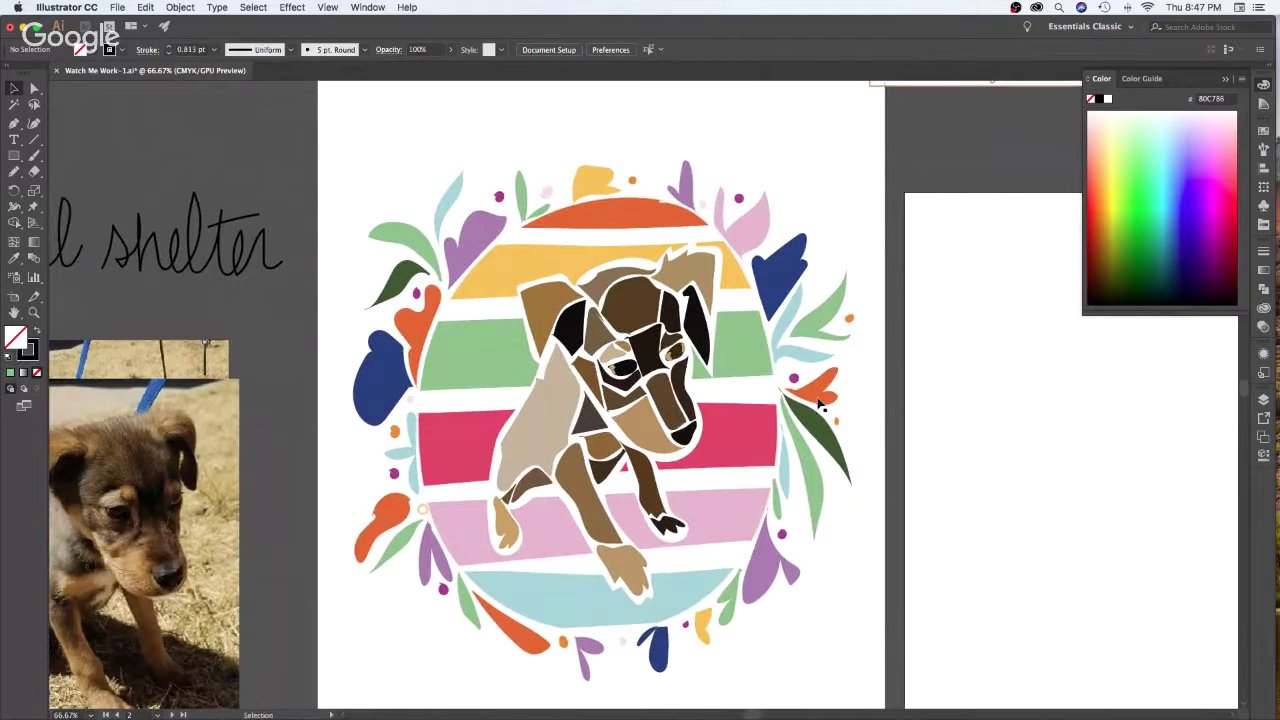
pyautogui.click(397, 405)
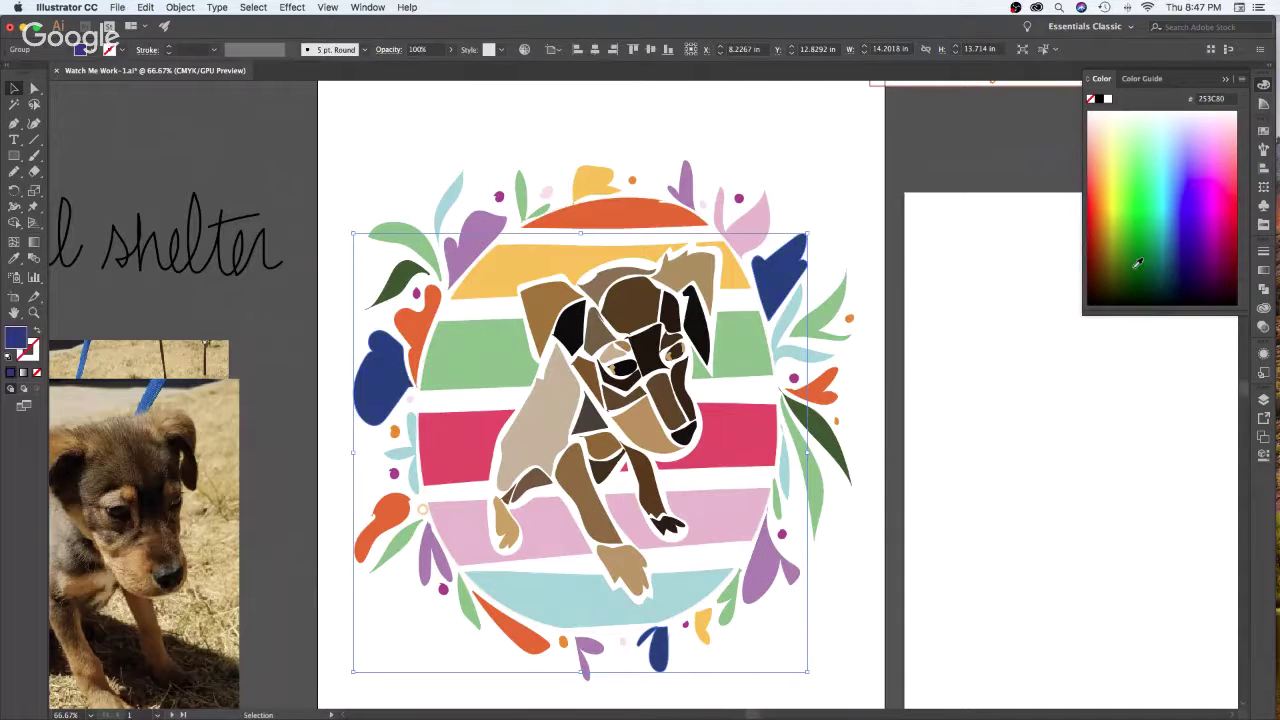
pyautogui.click(1137, 262)
pyautogui.click(1159, 271)
pyautogui.click(1163, 258)
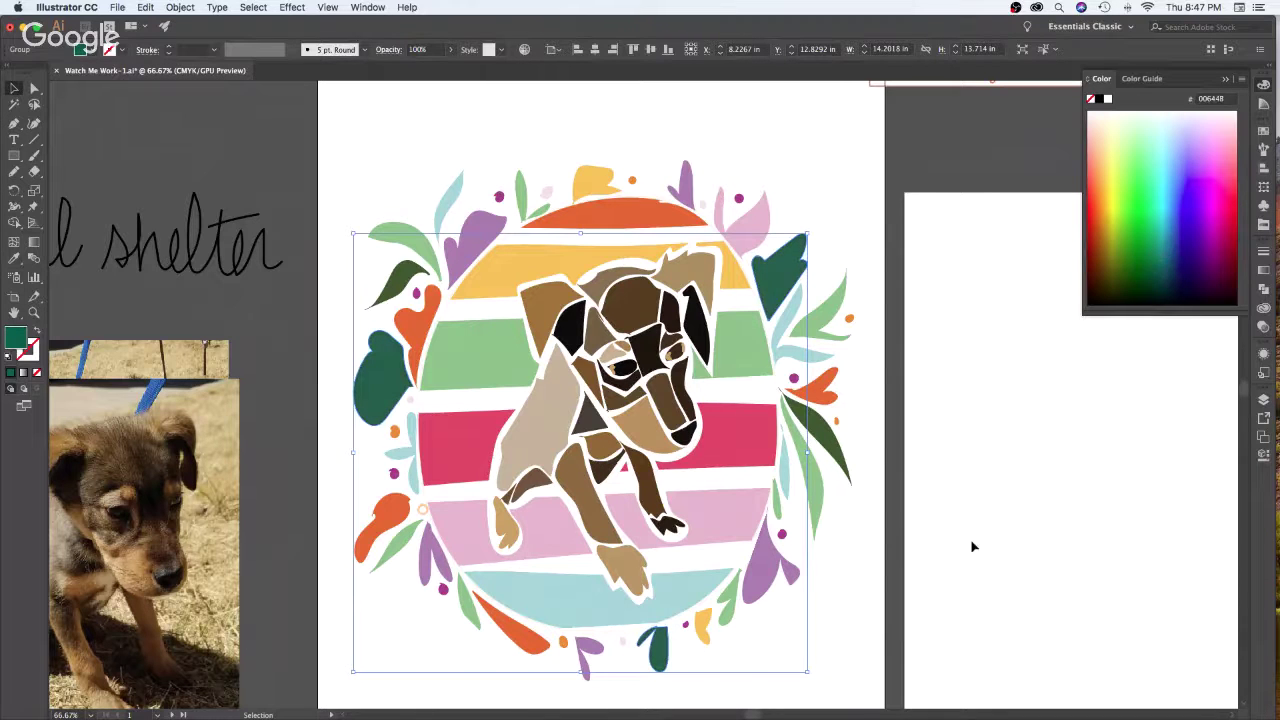
pyautogui.click(999, 493)
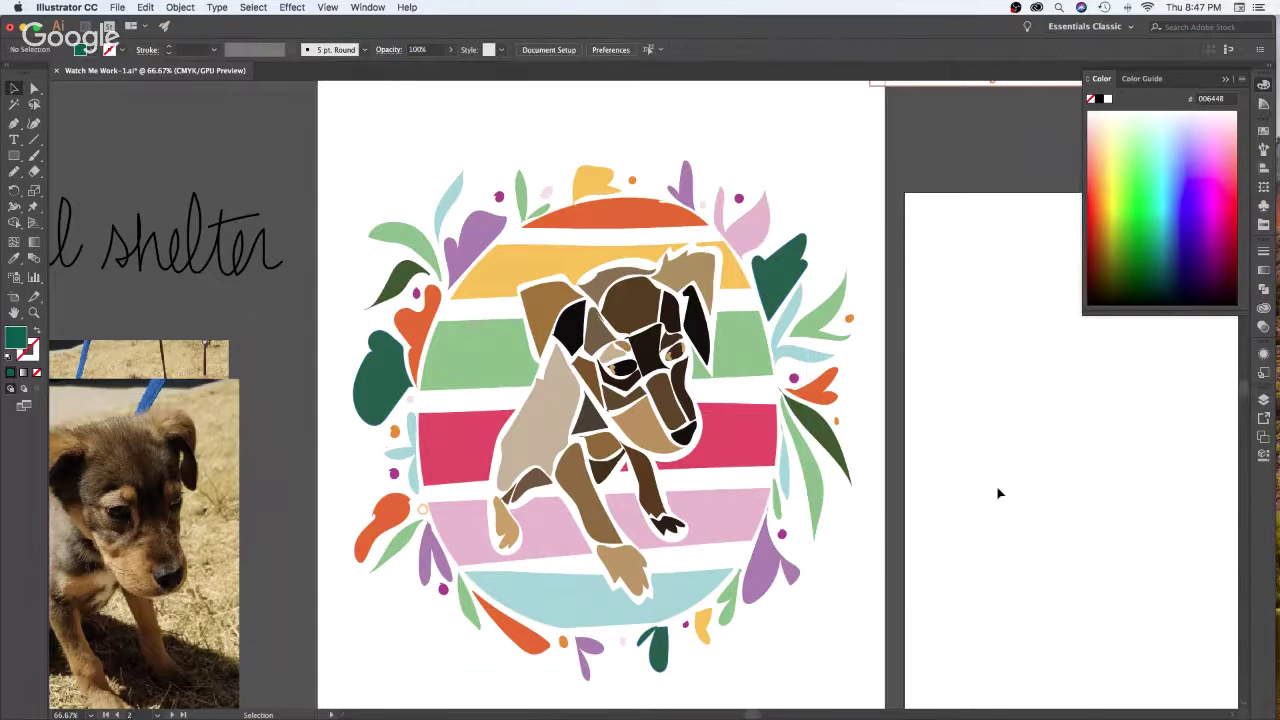
# Recolor the light blue leaves on both sides of the wreath very dark green, 004020
pyautogui.click(413, 450)
pyautogui.keyDown('shift'); pyautogui.click(783, 515); pyautogui.keyUp('shift')
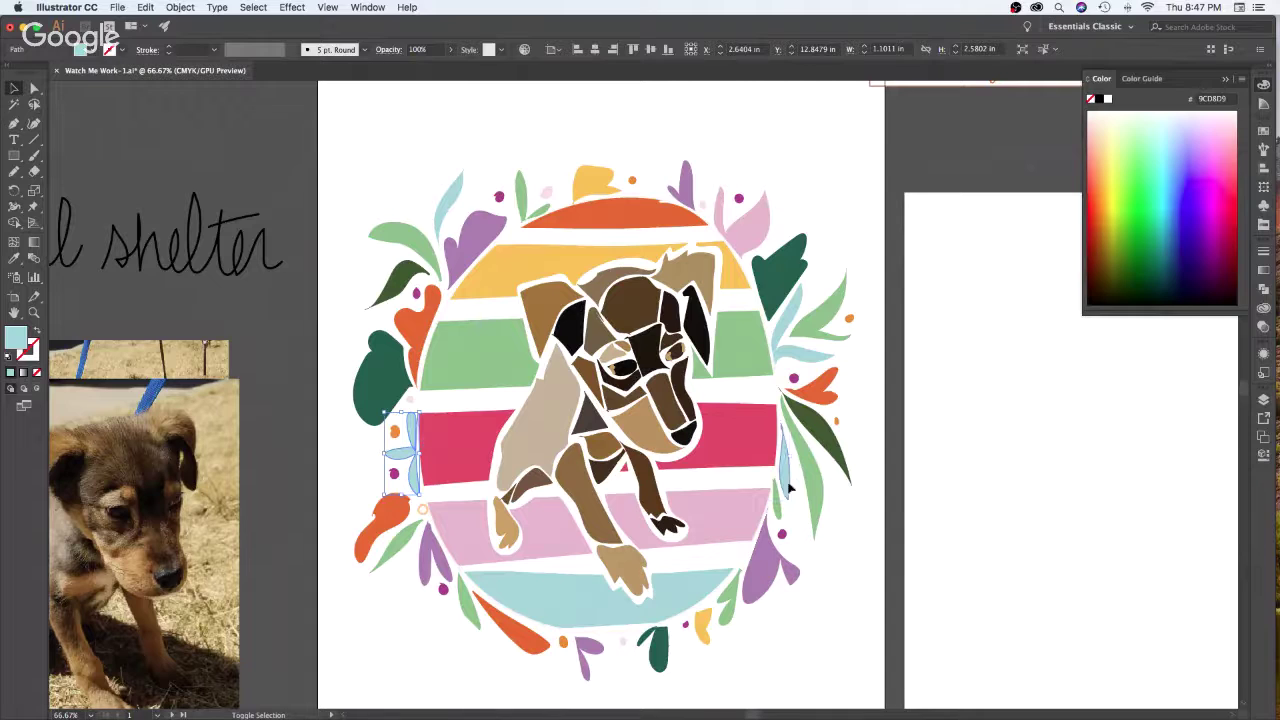
pyautogui.keyDown('shift'); pyautogui.click(795, 320); pyautogui.keyUp('shift')
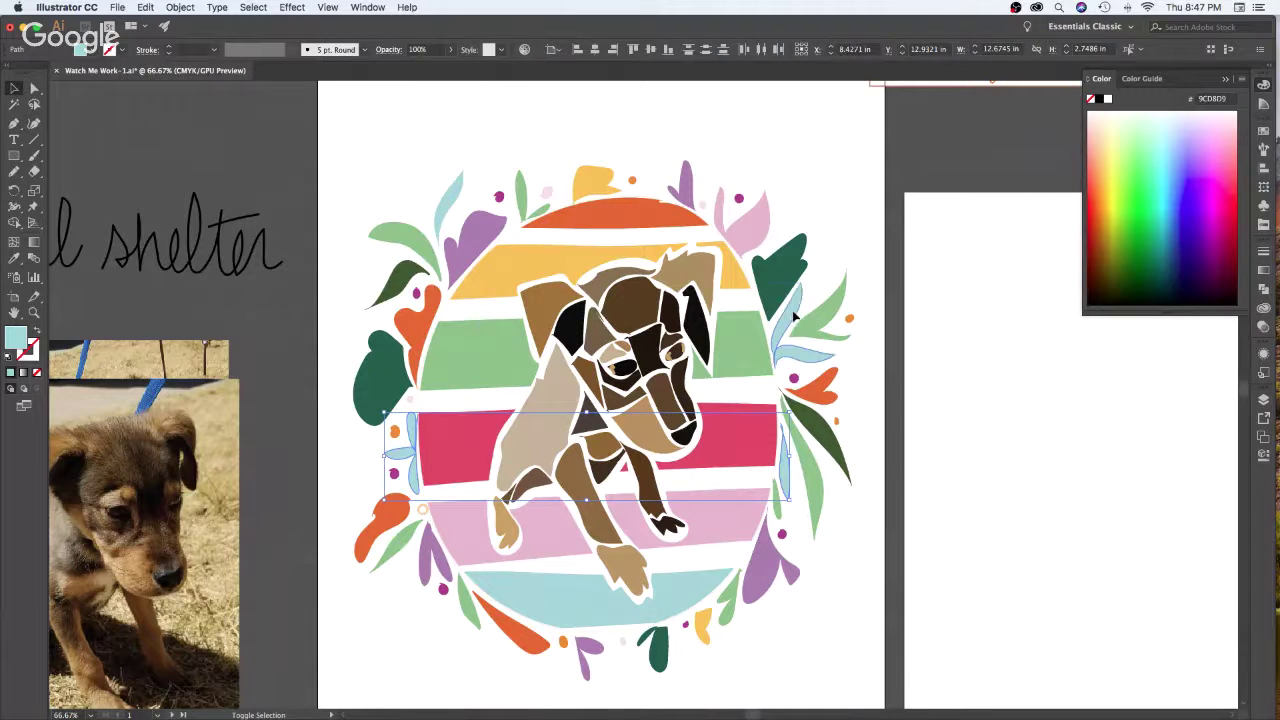
pyautogui.keyDown('shift'); pyautogui.click(446, 195); pyautogui.keyUp('shift')
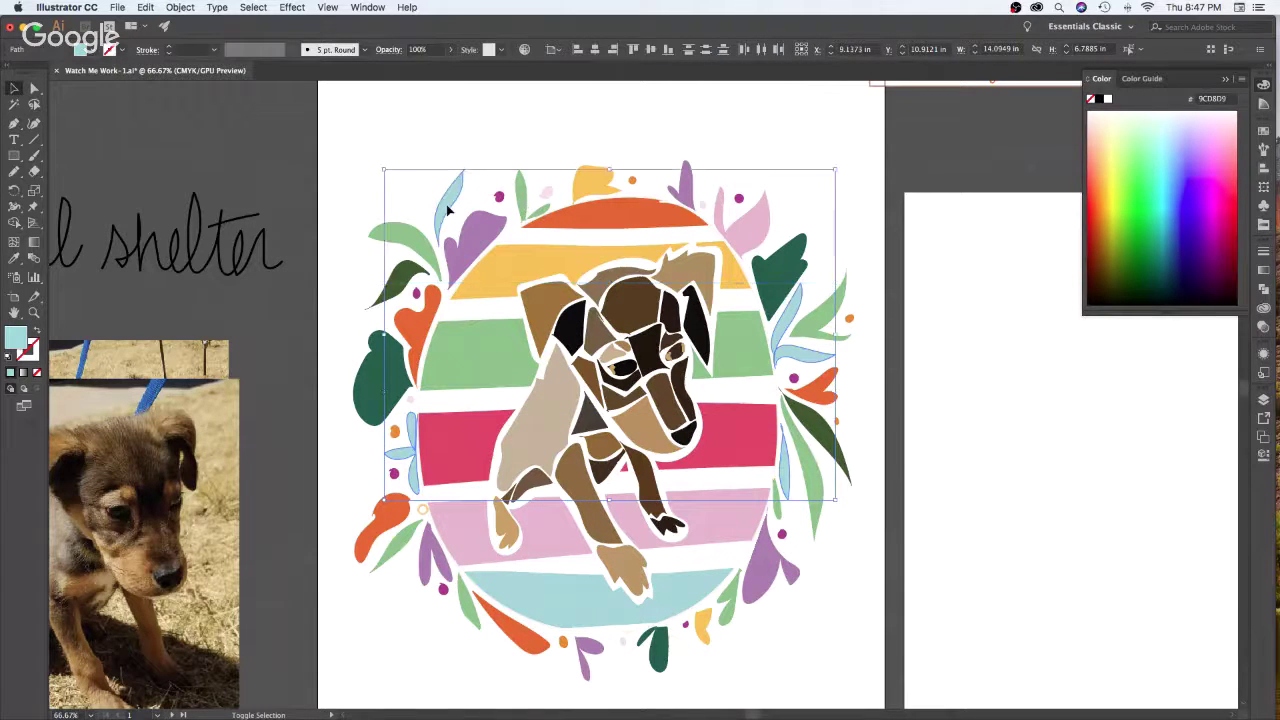
pyautogui.click(1152, 246)
pyautogui.click(1150, 274)
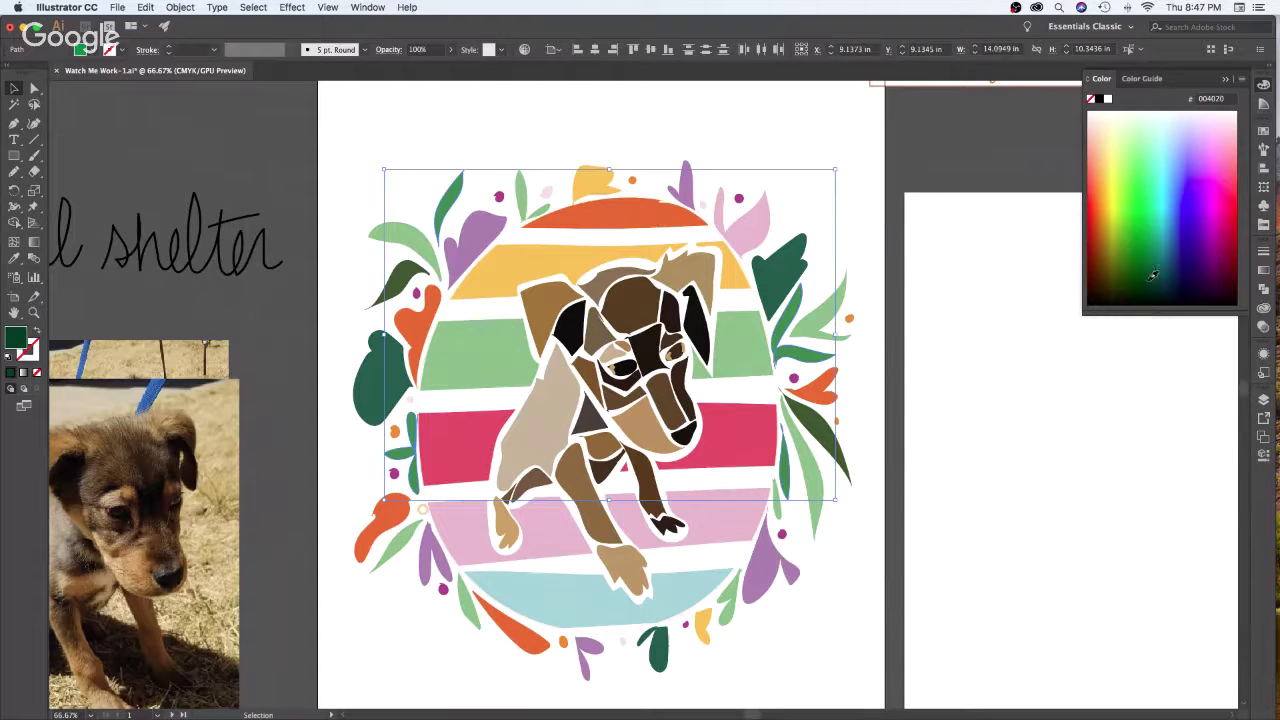
pyautogui.click(1049, 424)
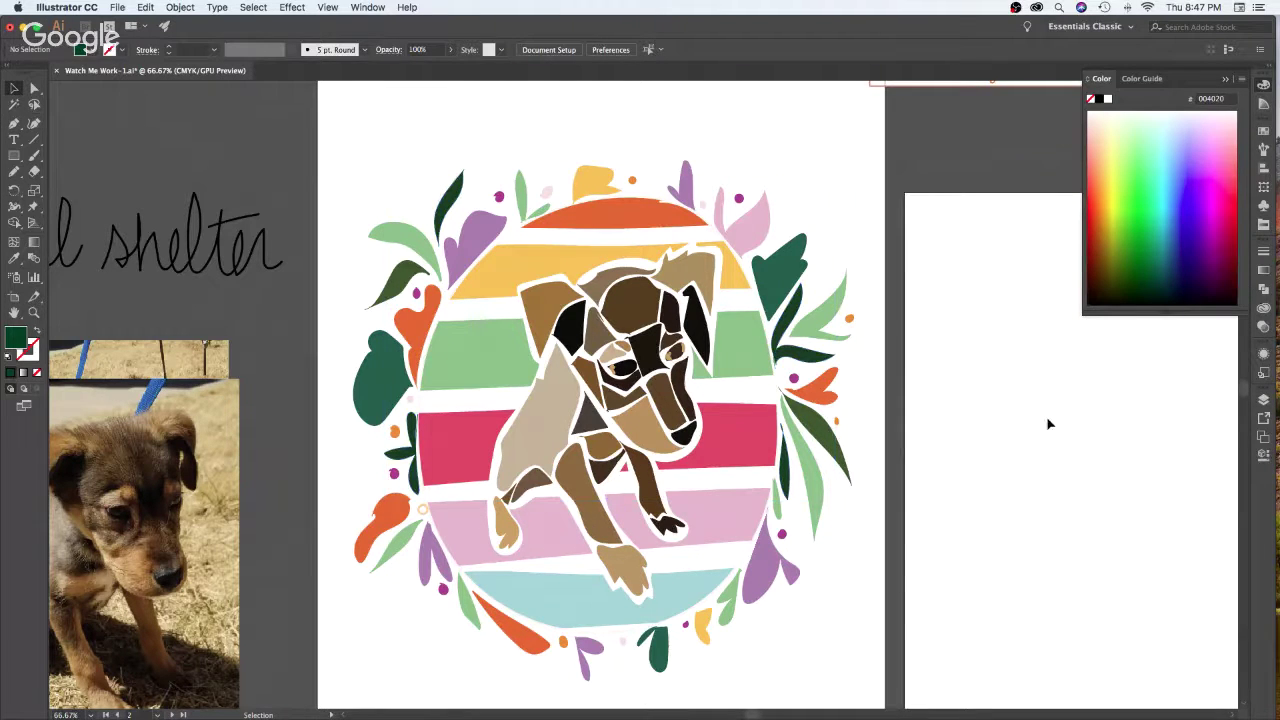
# Recolor the small light green leaf at the wreath's lower right with the very dark green sampled from the neighbouring leaves
pyautogui.click(729, 608)
pyautogui.press('i')
pyautogui.click(804, 339)
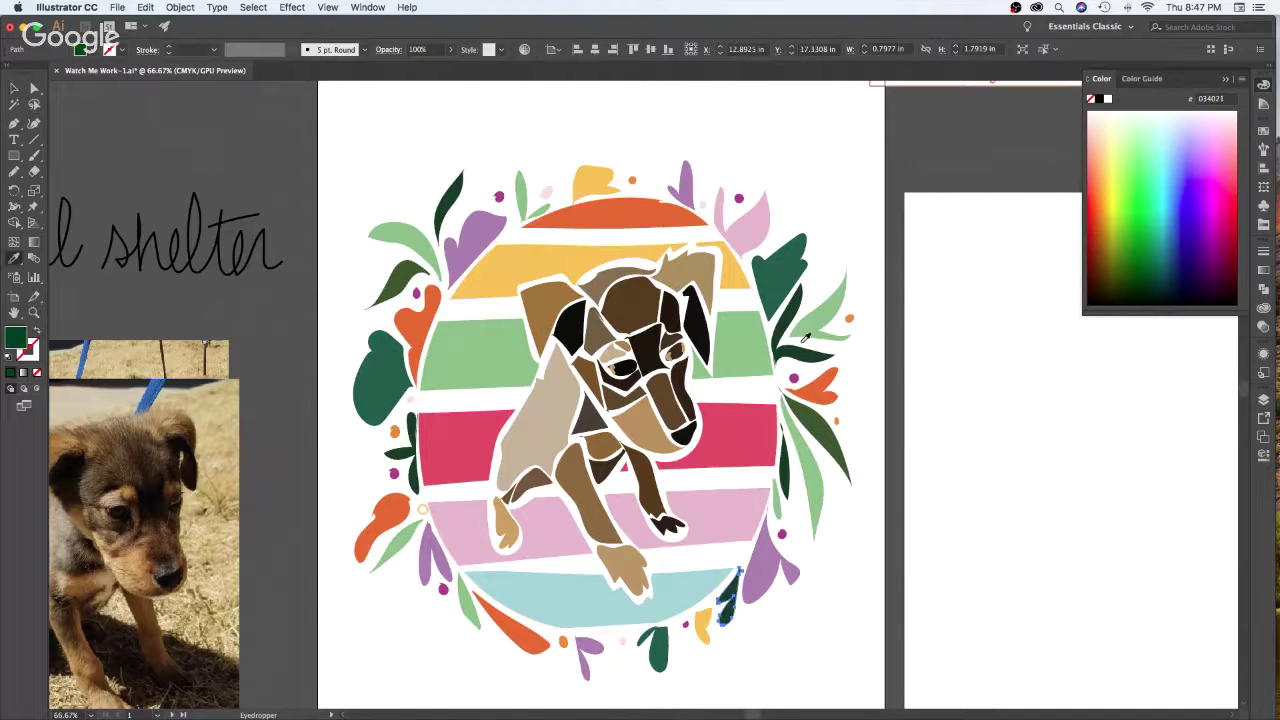
pyautogui.press('v')
pyautogui.click(955, 418)
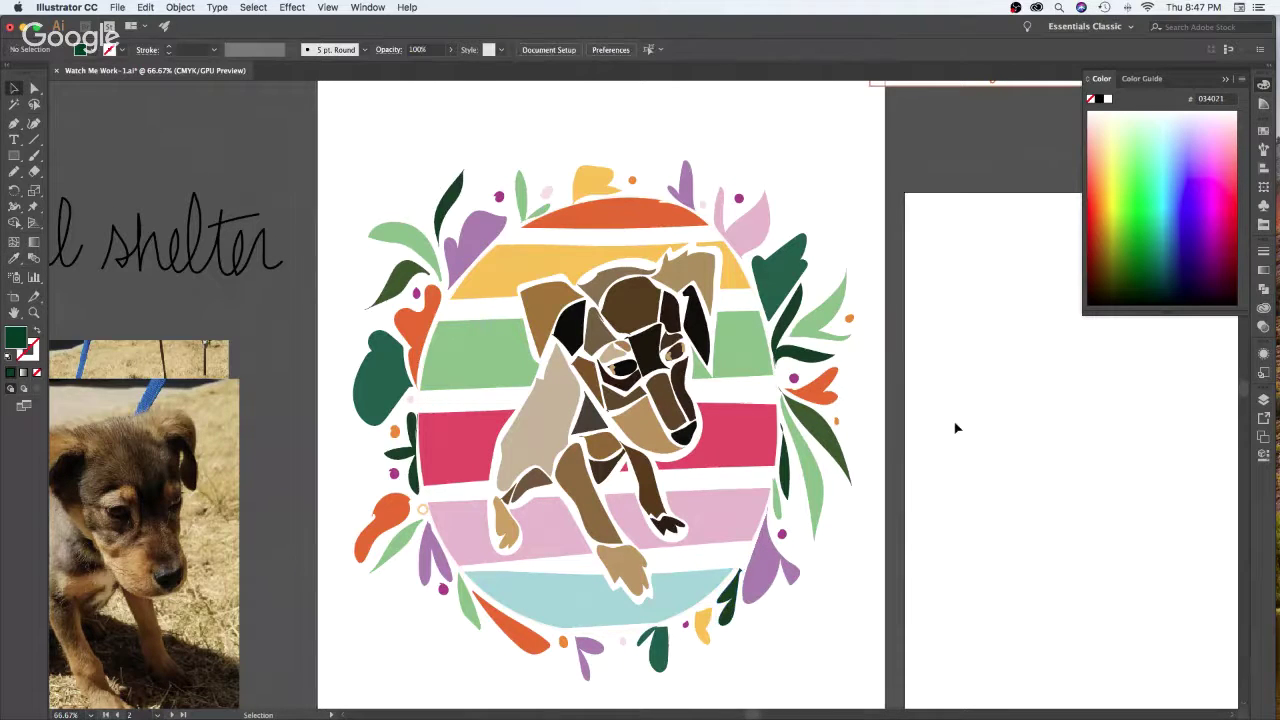
# Recolor the orange petal at the wreath's bottom, the orange upper-left flower and the pink upper-right flower brown, 835800
pyautogui.click(522, 638)
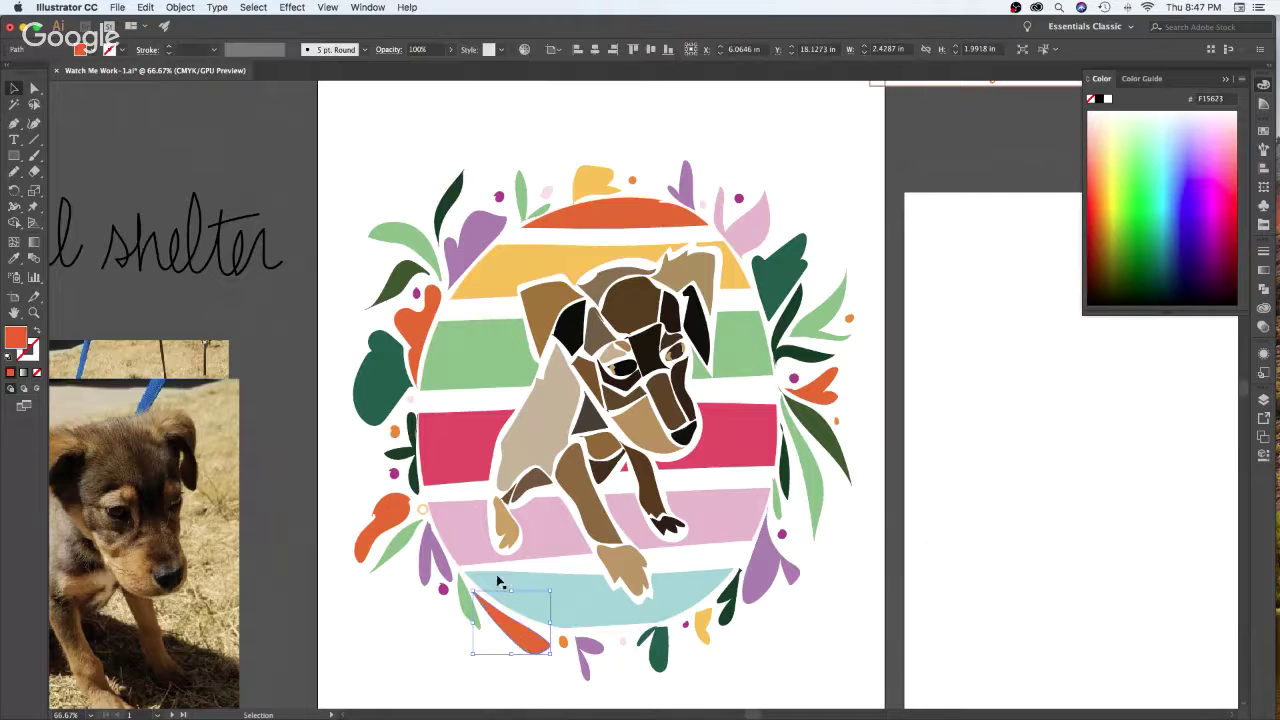
pyautogui.keyDown('shift'); pyautogui.click(421, 340); pyautogui.keyUp('shift')
pyautogui.keyDown('shift'); pyautogui.click(755, 233); pyautogui.keyUp('shift')
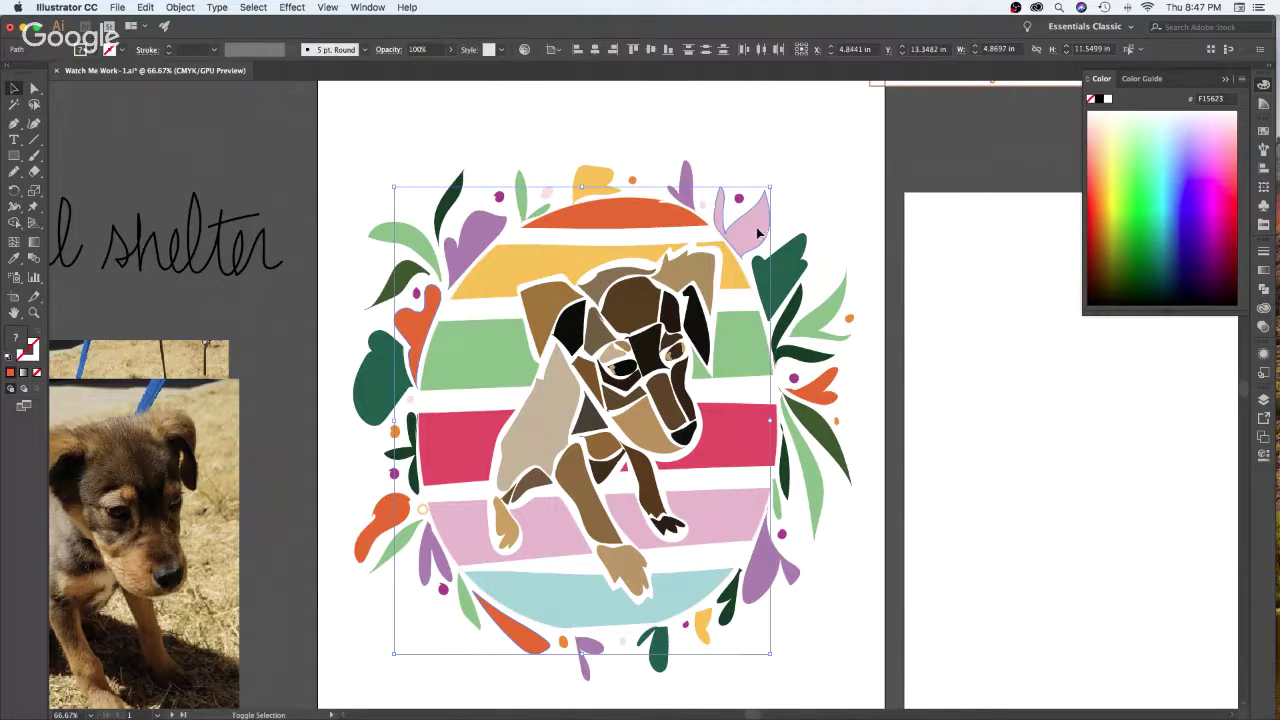
pyautogui.click(1115, 264)
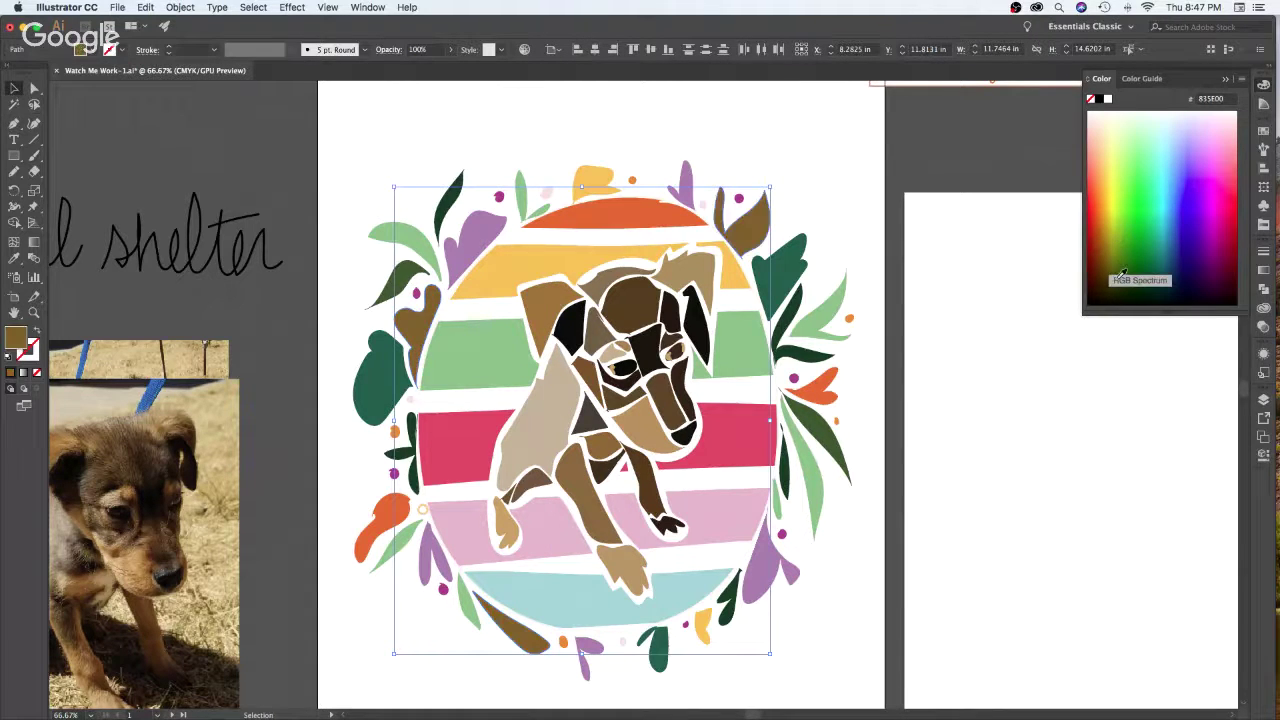
# Try dark purple, teal and blue-green fills on the wreath's brown bottom petal and brown upper-left and upper-right flowers
pyautogui.click(1110, 267)
pyautogui.click(1202, 265)
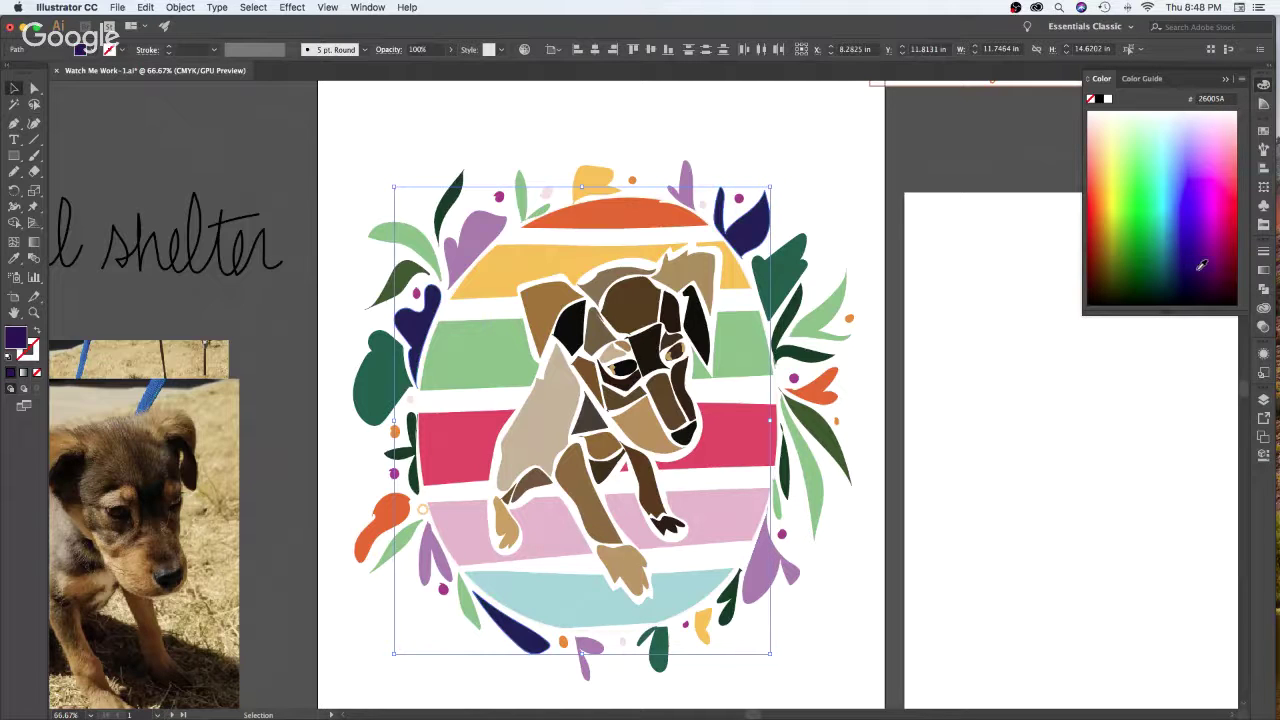
pyautogui.click(1161, 260)
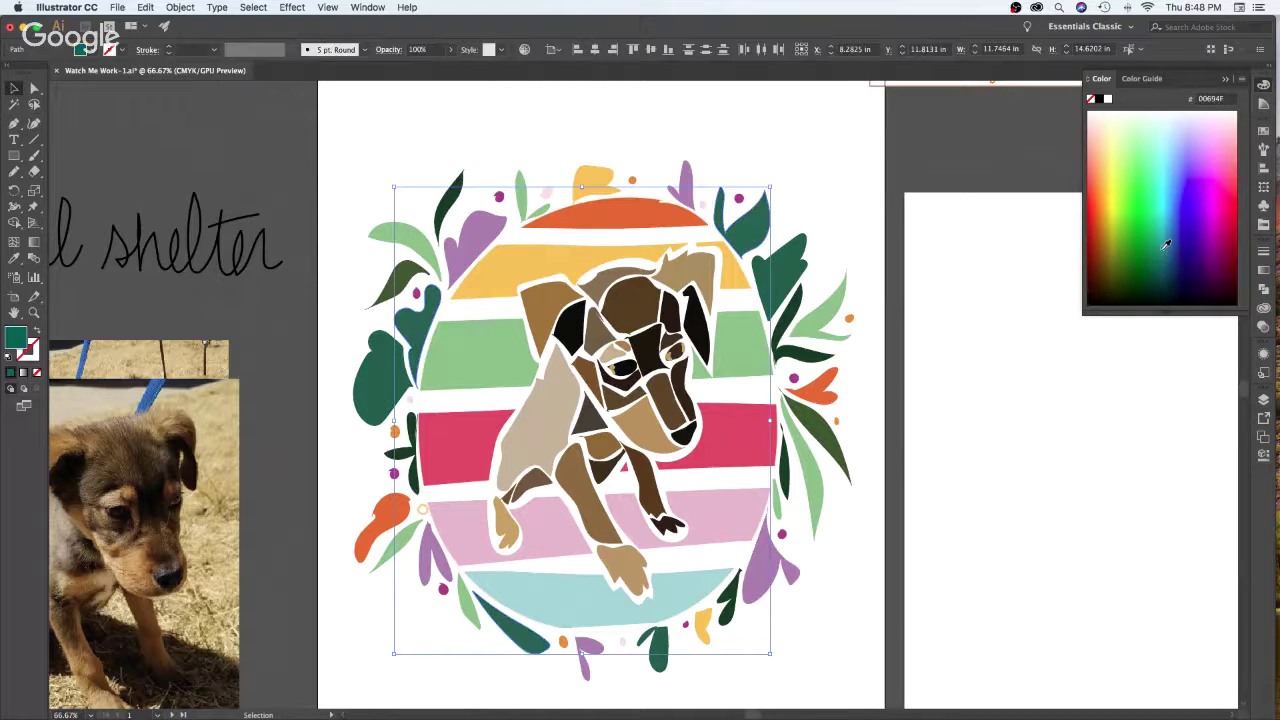
pyautogui.click(1168, 230)
pyautogui.click(1166, 281)
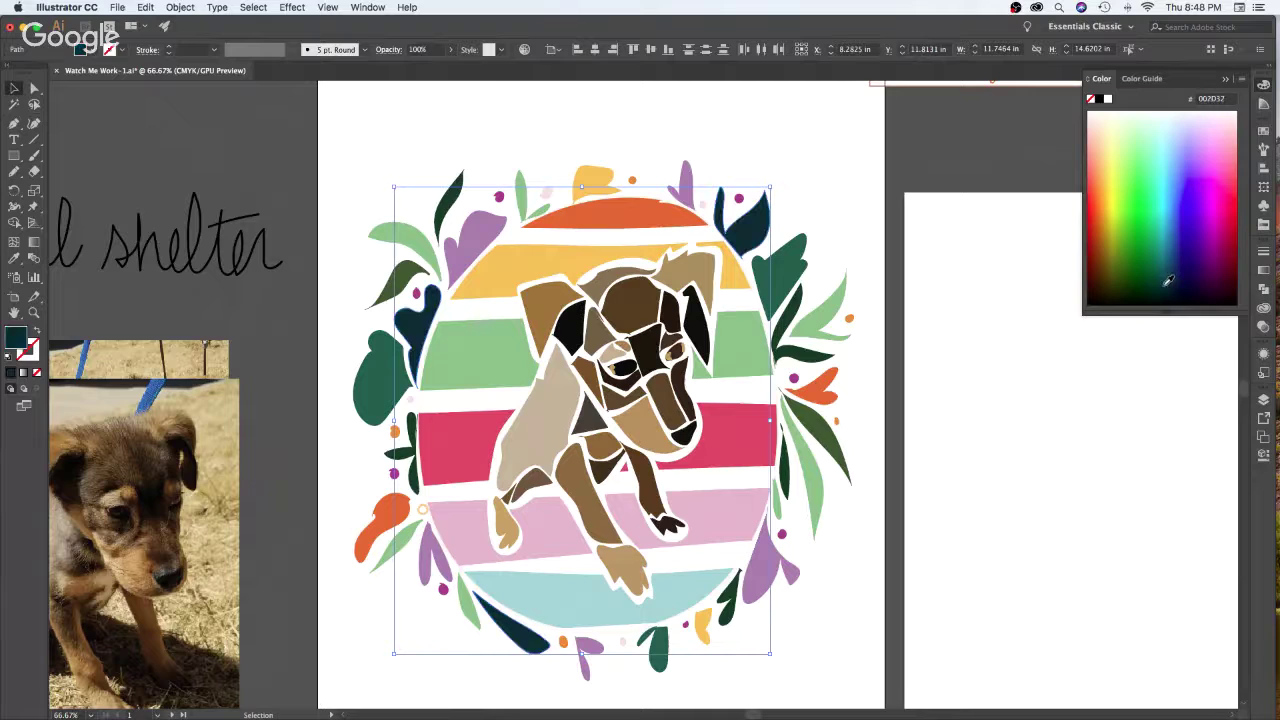
pyautogui.click(1166, 267)
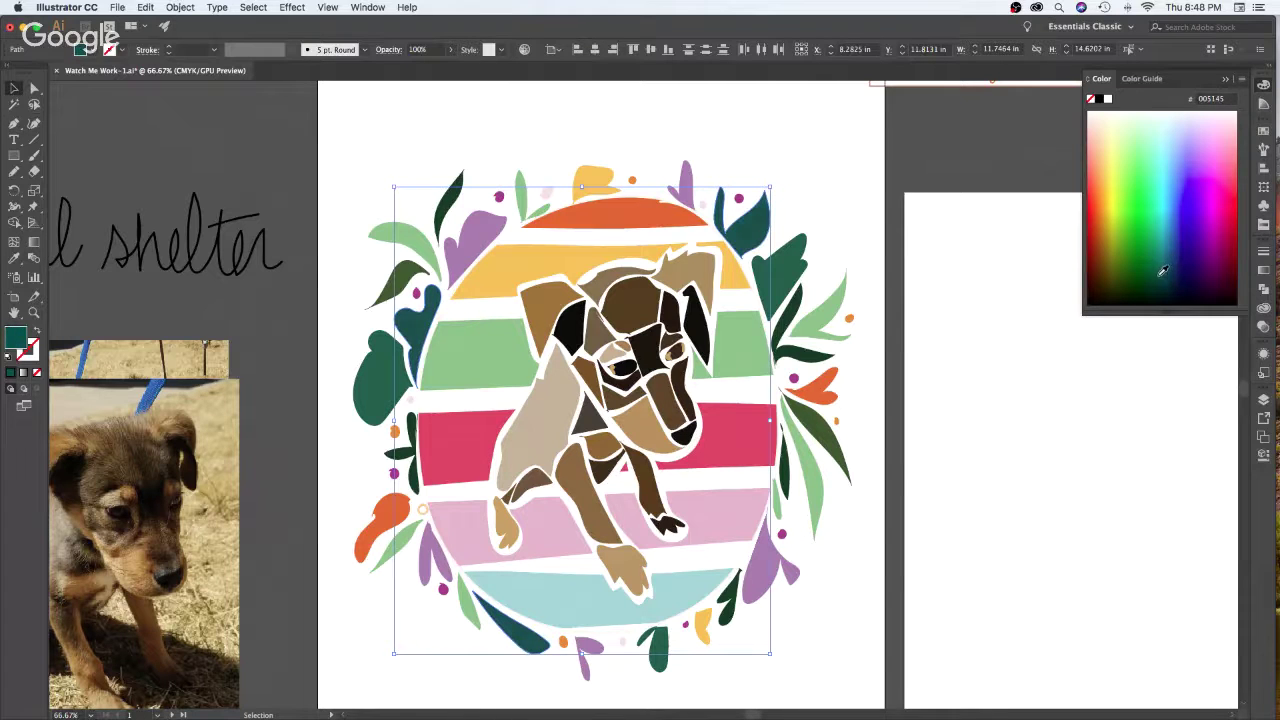
pyautogui.click(1151, 271)
pyautogui.click(1165, 278)
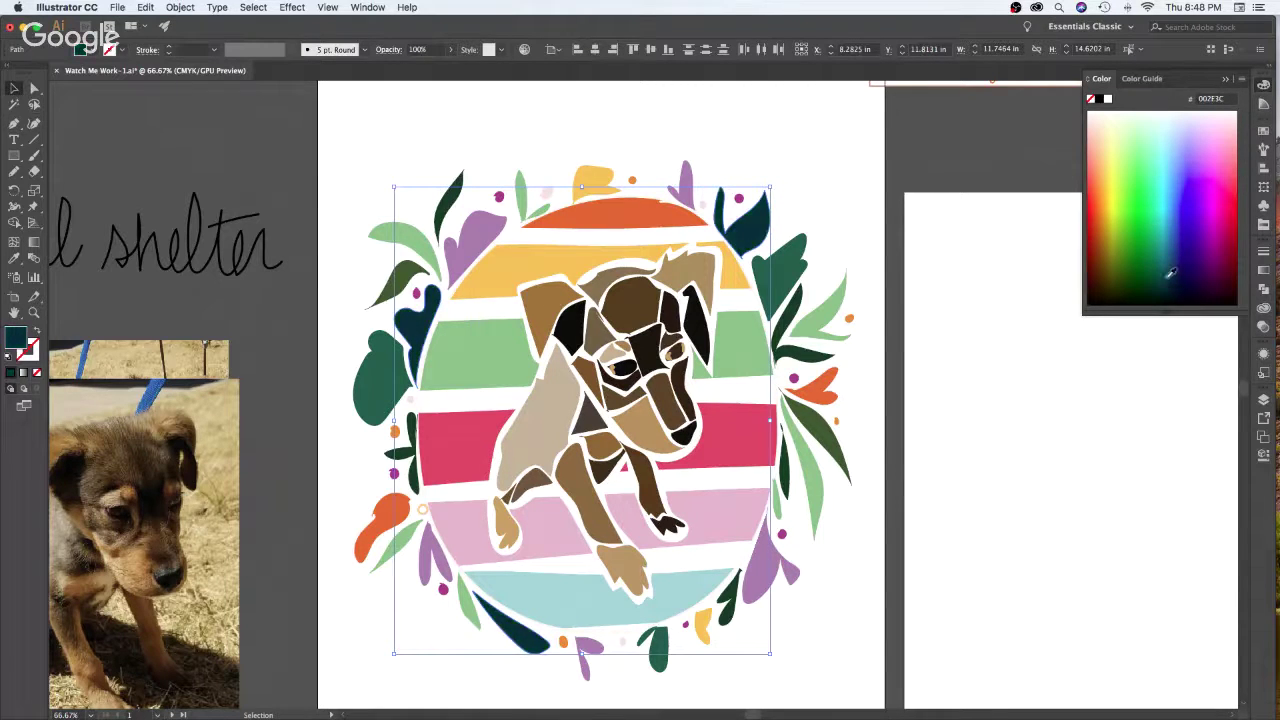
# Recolor the wreath's bottom petal, upper-left flower and upper-right flower medium green, 009117
pyautogui.click(1146, 269)
pyautogui.click(1139, 256)
pyautogui.click(1145, 247)
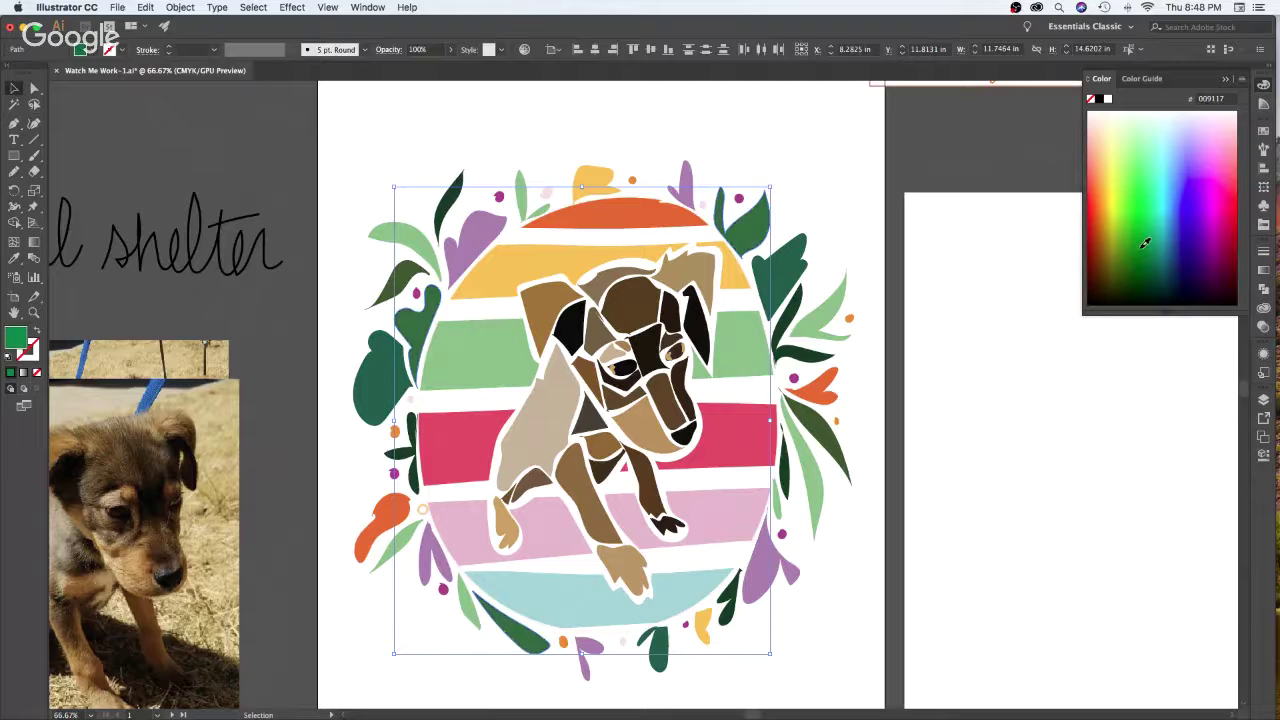
pyautogui.click(990, 421)
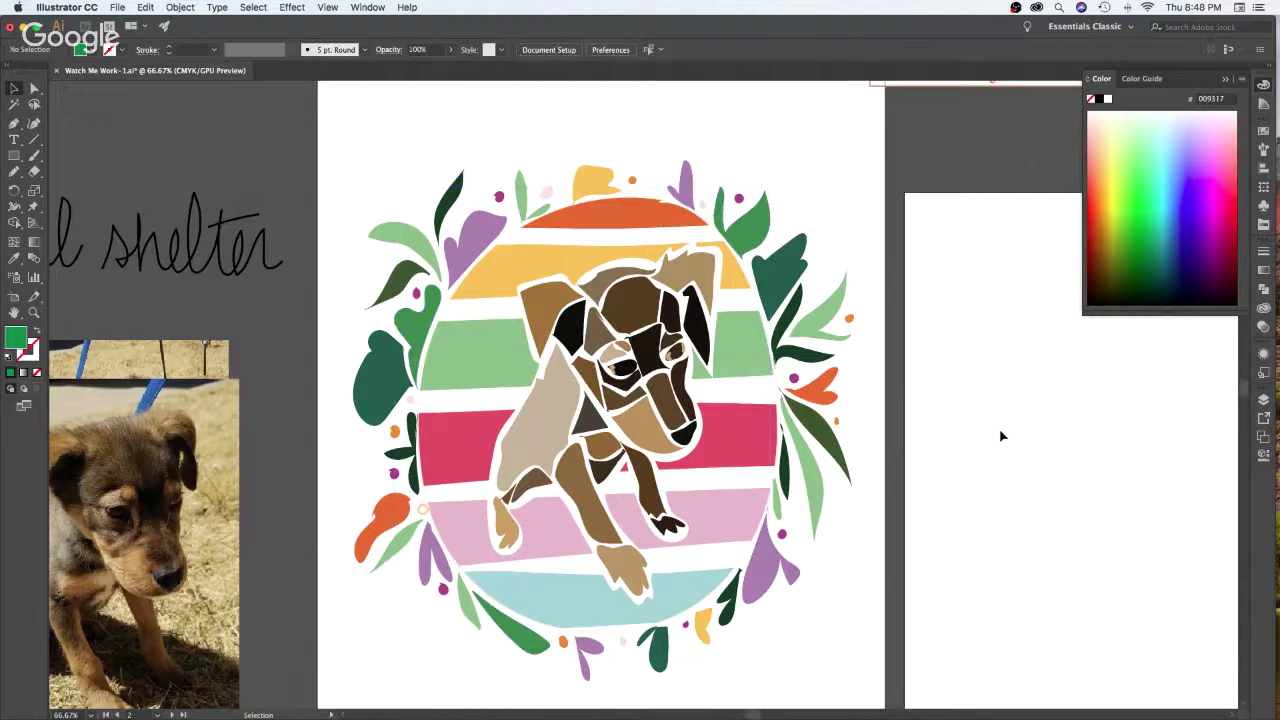
# Draw the outline of a block letter A above the wreath's left side with the Pen tool, filled with the wreath flowers' orange, F15623
pyautogui.click(395, 524)
pyautogui.click(977, 486)
pyautogui.click(818, 399)
pyautogui.click(920, 383)
pyautogui.moveTo(905, 245); pyautogui.dragTo(926, 313)
pyautogui.press('p')
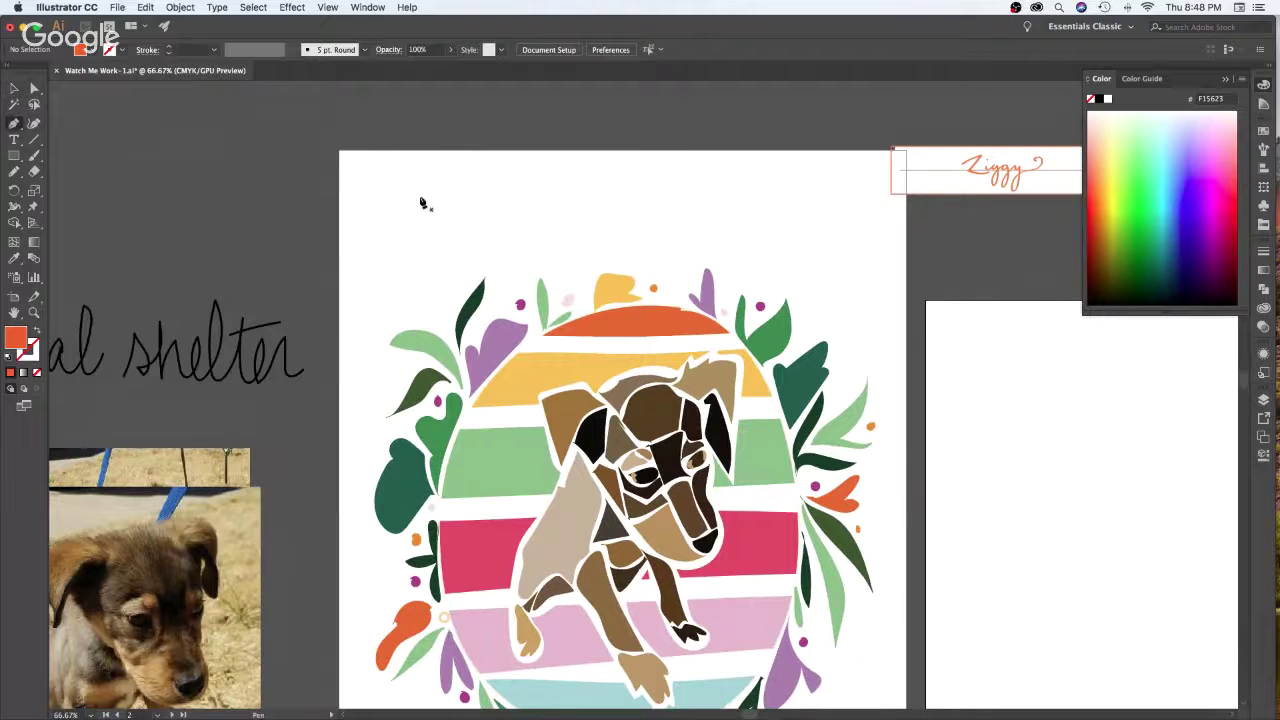
pyautogui.click(389, 274)
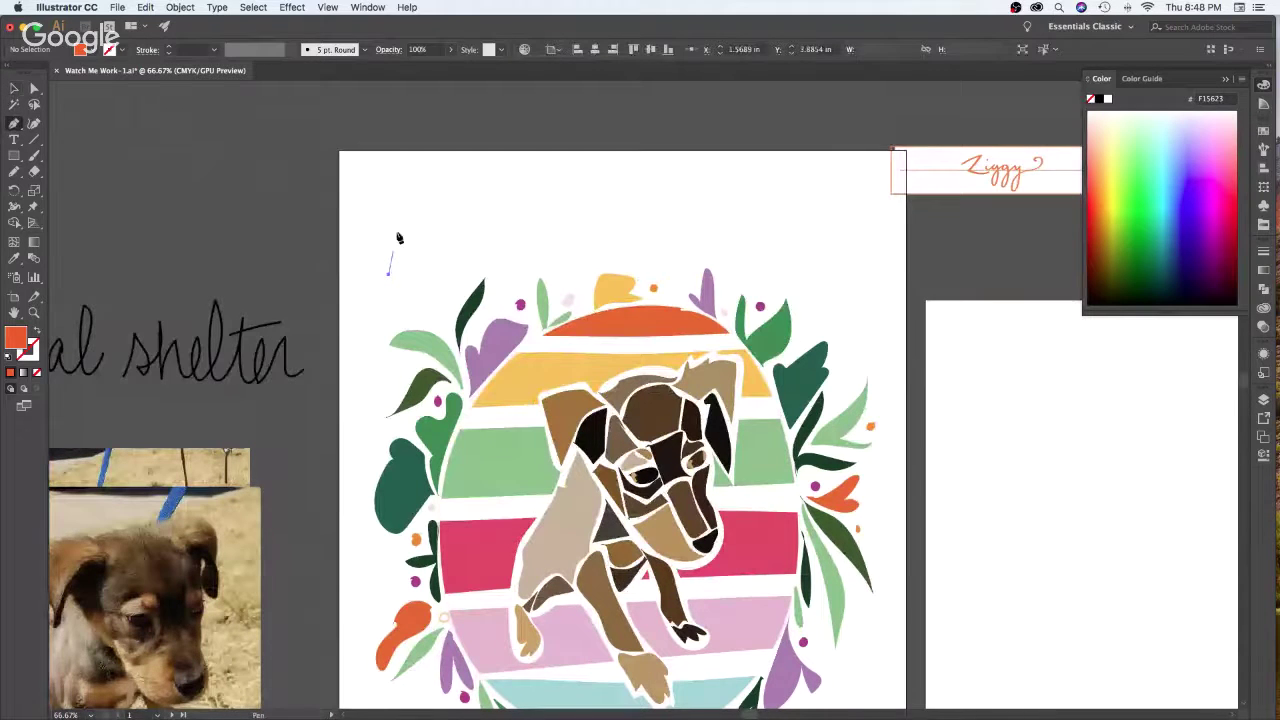
pyautogui.click(426, 172)
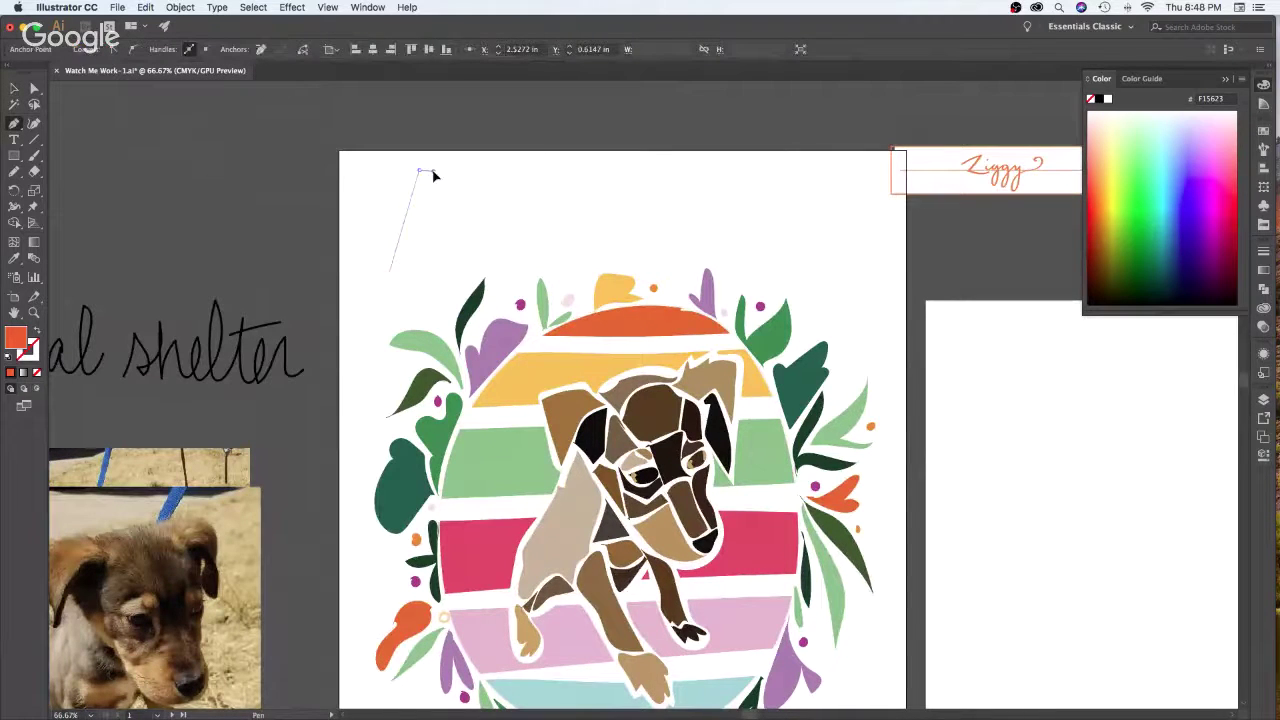
pyautogui.click(464, 271)
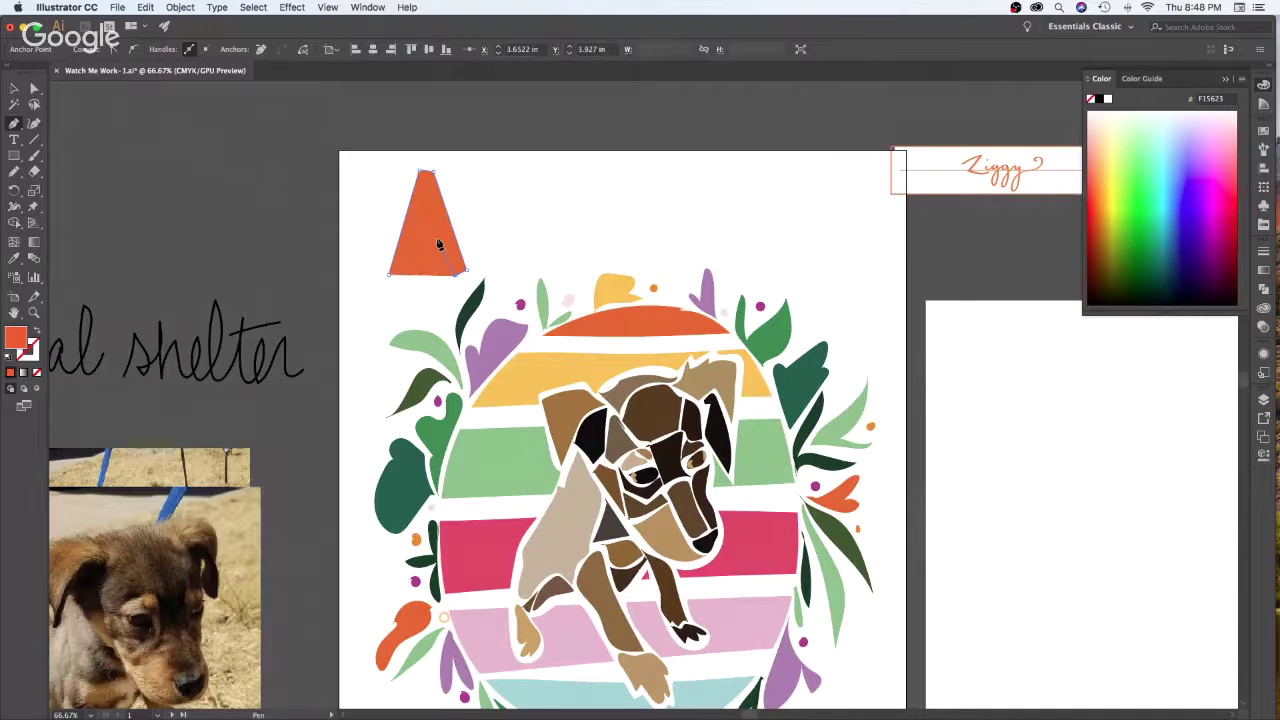
pyautogui.click(446, 238)
pyautogui.click(429, 237)
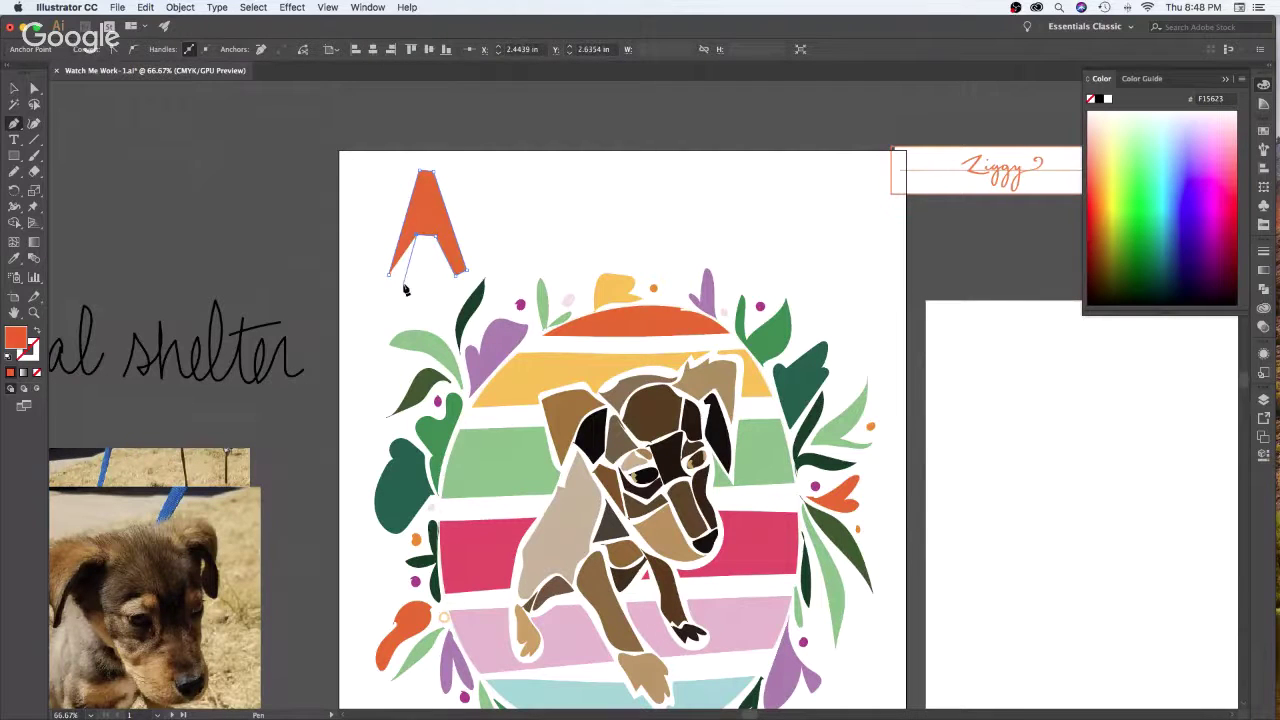
pyautogui.click(390, 275)
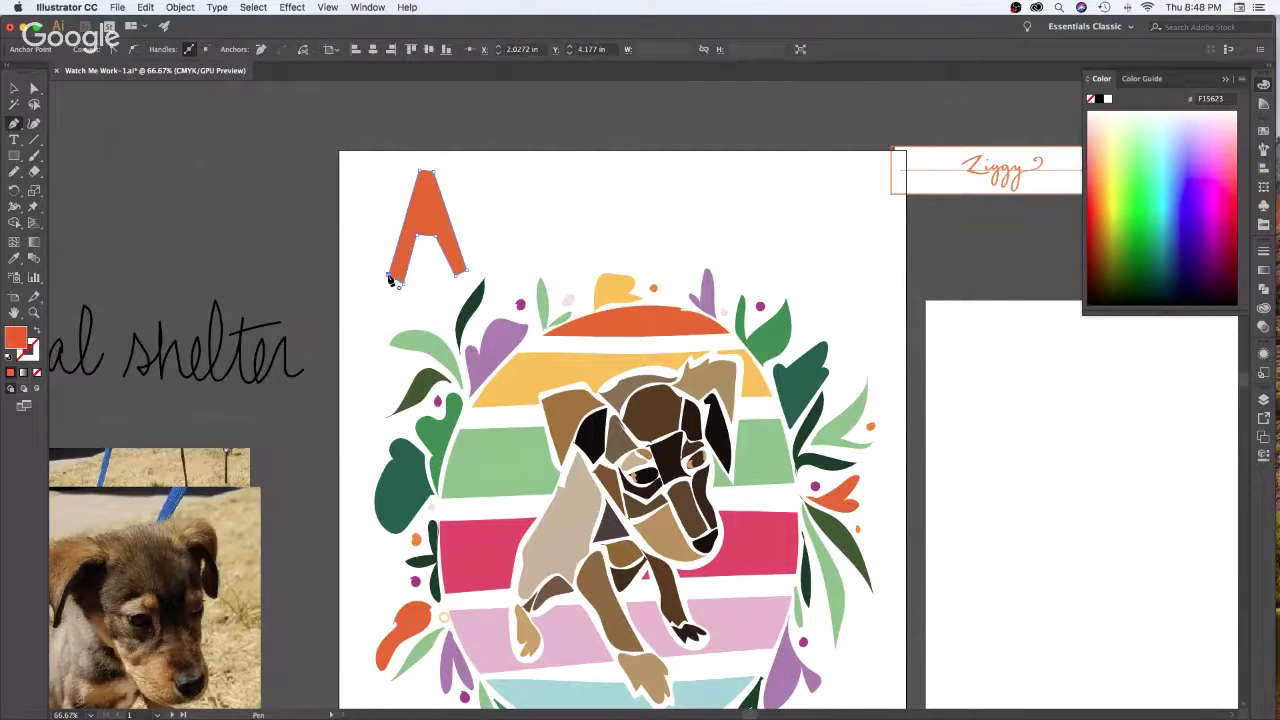
# Draw an angular orange letter D beside the A, with a smaller counter shape inside it
pyautogui.click(494, 264)
pyautogui.click(485, 165)
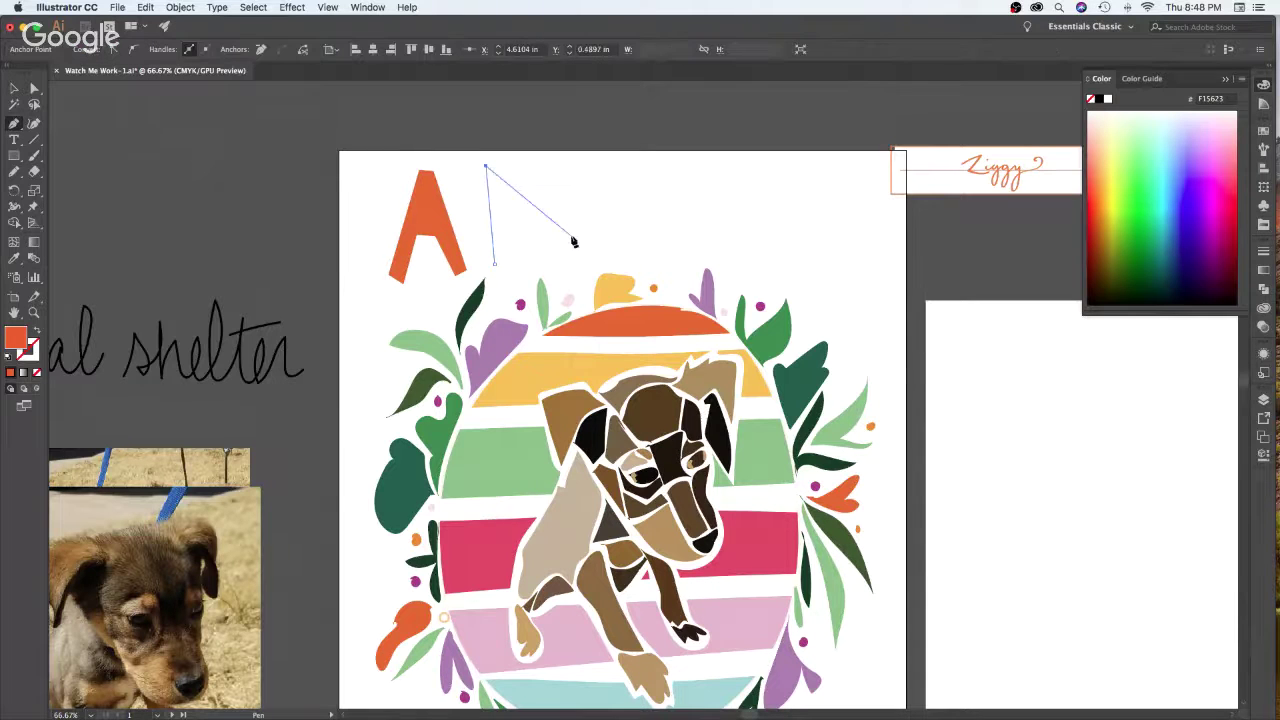
pyautogui.click(545, 181)
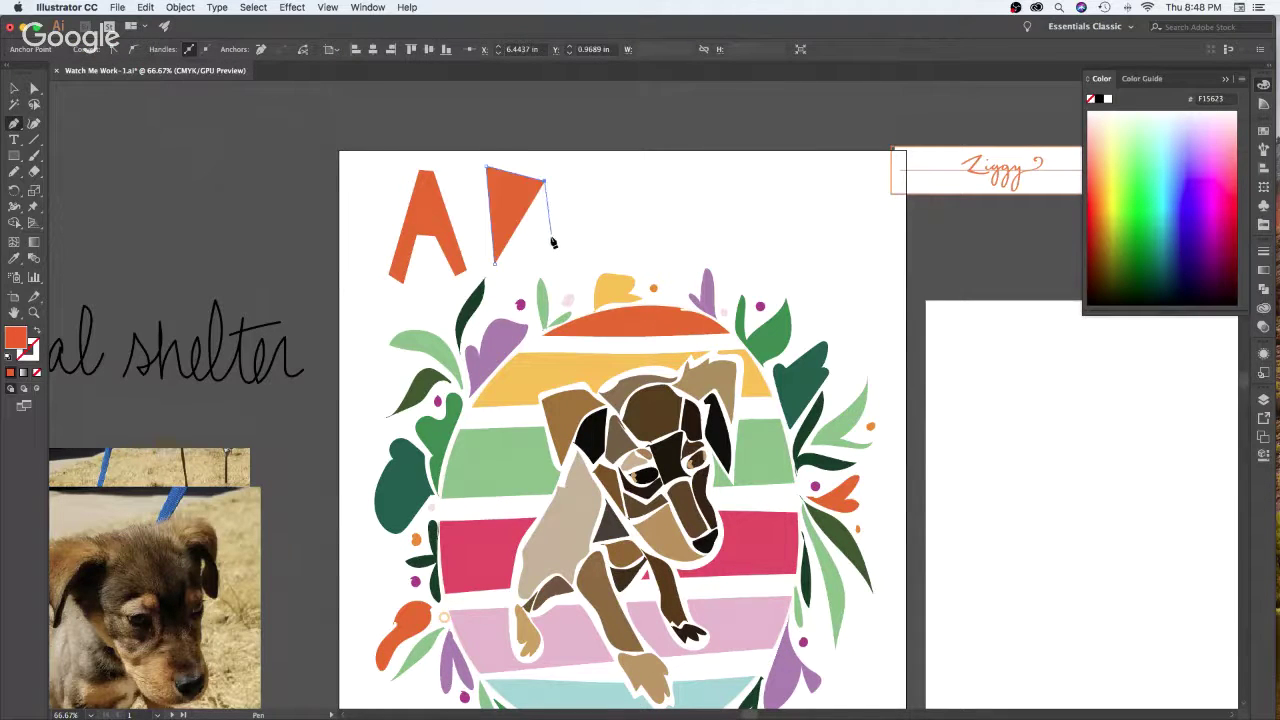
pyautogui.click(548, 241)
pyautogui.click(494, 263)
pyautogui.click(503, 193)
pyautogui.click(507, 241)
pyautogui.press('Escape')
# Draw a small triangular counter inside the upper part of the letter A
pyautogui.click(427, 185)
pyautogui.click(425, 224)
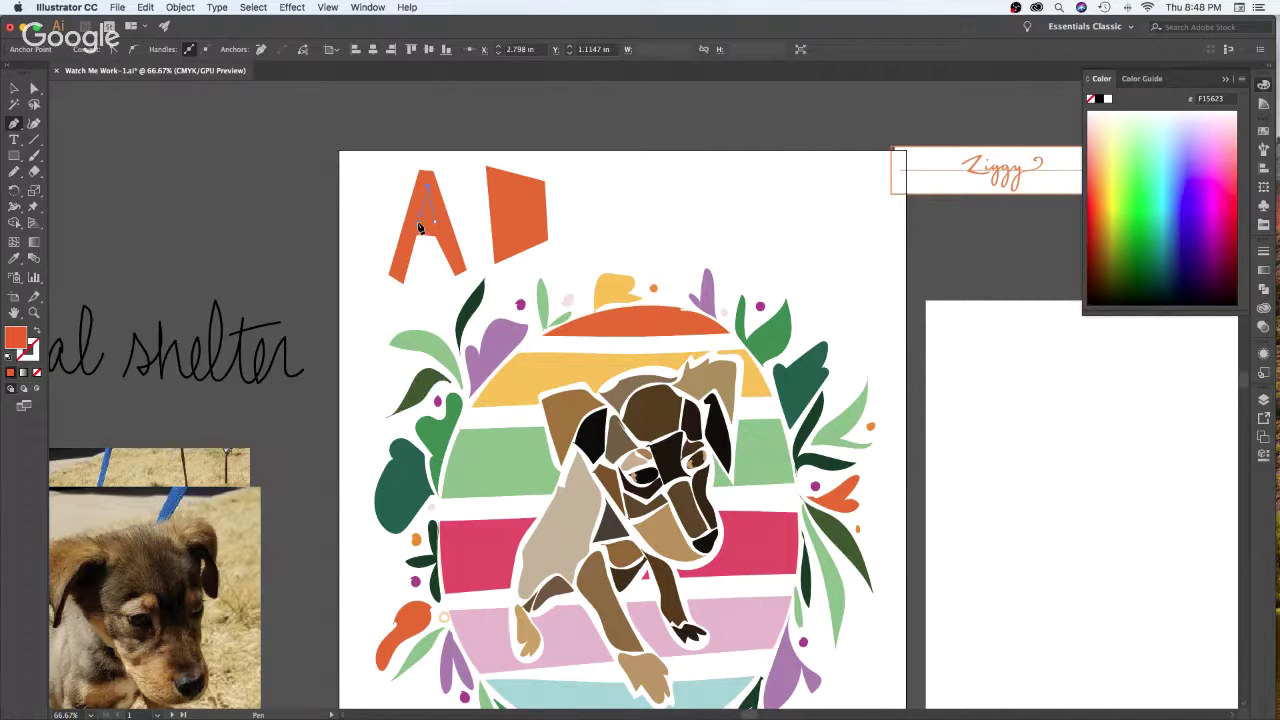
pyautogui.click(434, 226)
pyautogui.click(434, 223)
# Draw a four-sided orange block after the D as the outline of the letter O
pyautogui.click(574, 250)
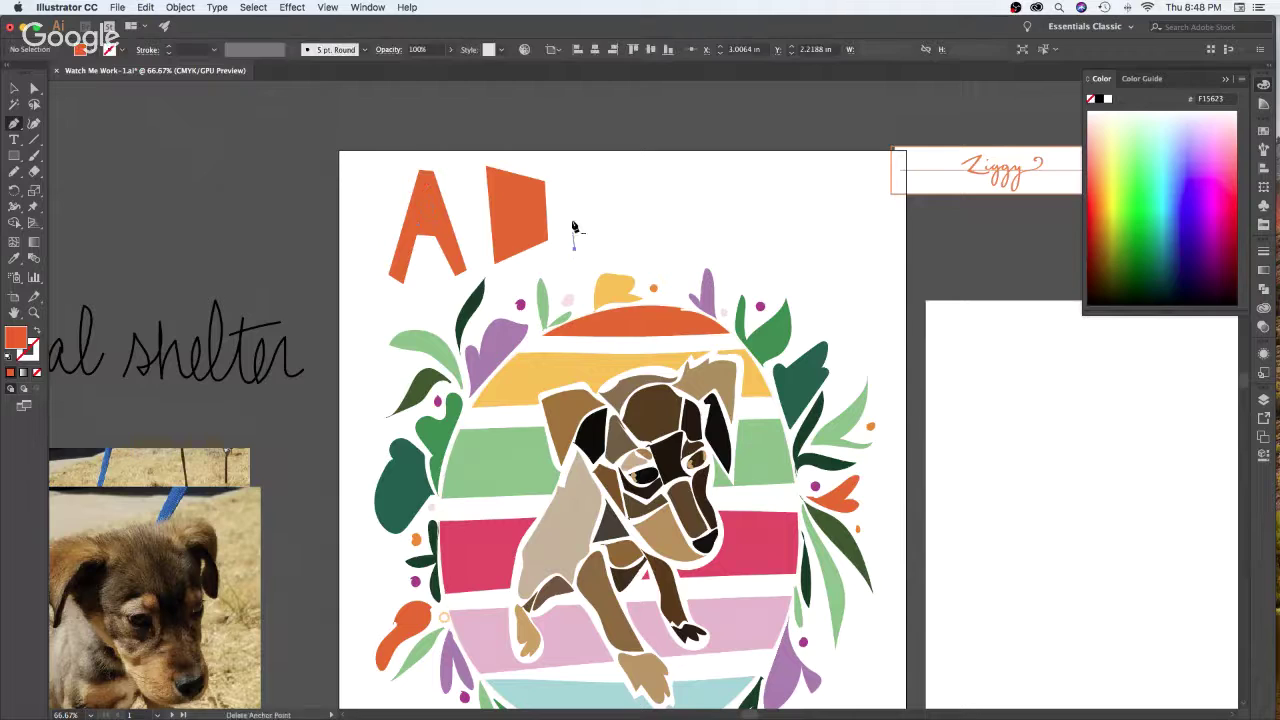
pyautogui.click(575, 175)
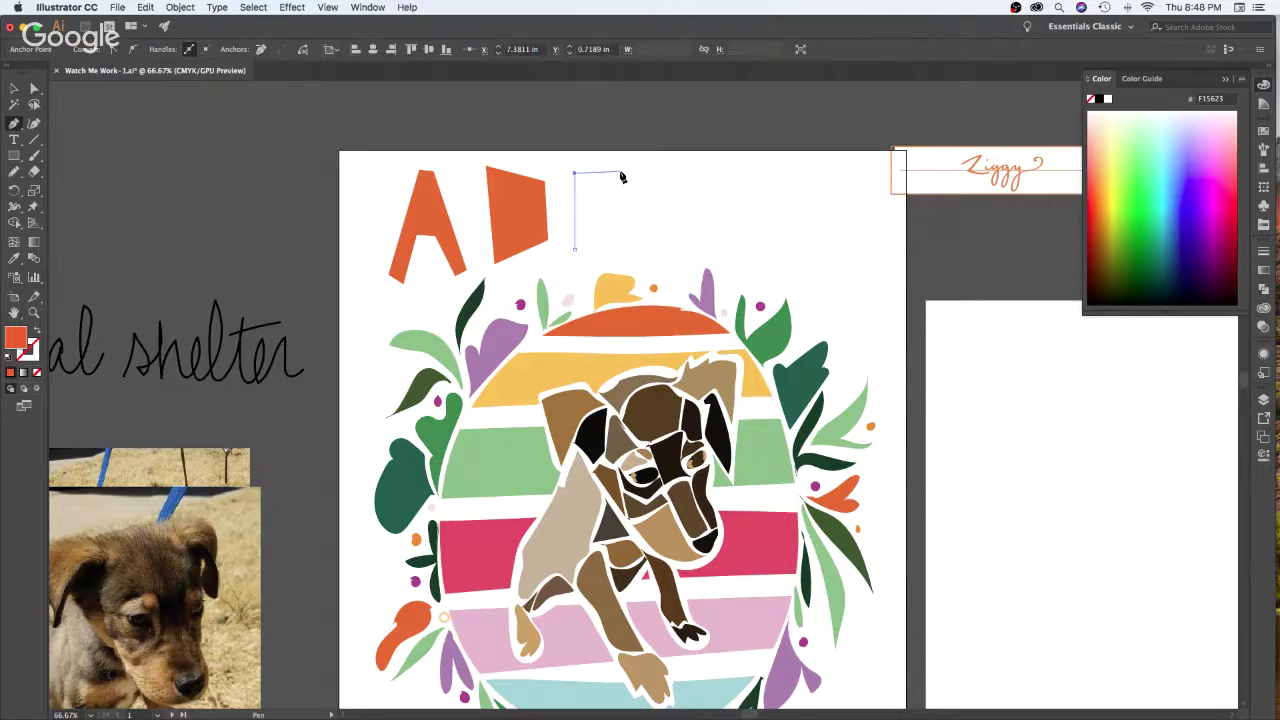
pyautogui.click(621, 174)
pyautogui.click(630, 245)
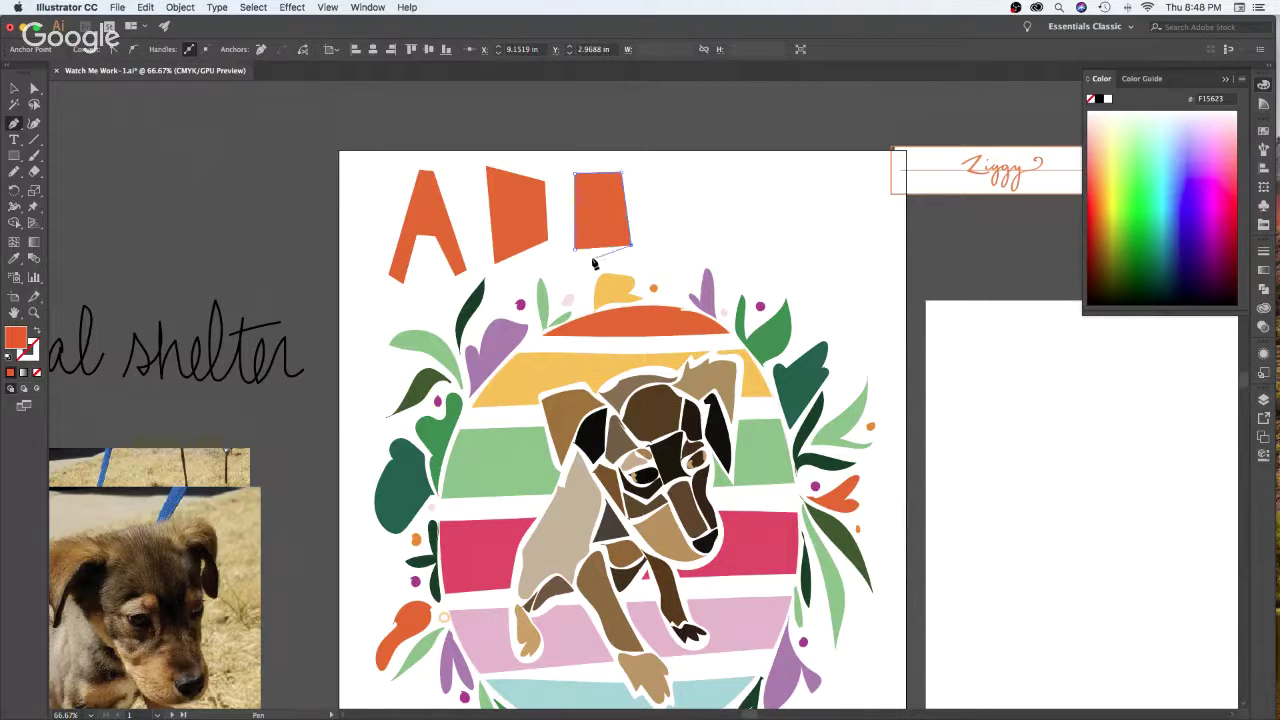
pyautogui.click(575, 250)
# Draw a smaller four-sided counter inside the letter O
pyautogui.click(589, 190)
pyautogui.click(591, 221)
pyautogui.click(617, 221)
pyautogui.click(590, 190)
pyautogui.keyDown('super'); pyautogui.click(610, 190); pyautogui.keyUp('super')
# Draw the angular orange outline of a letter P after the O, level with the other letters
pyautogui.click(677, 236)
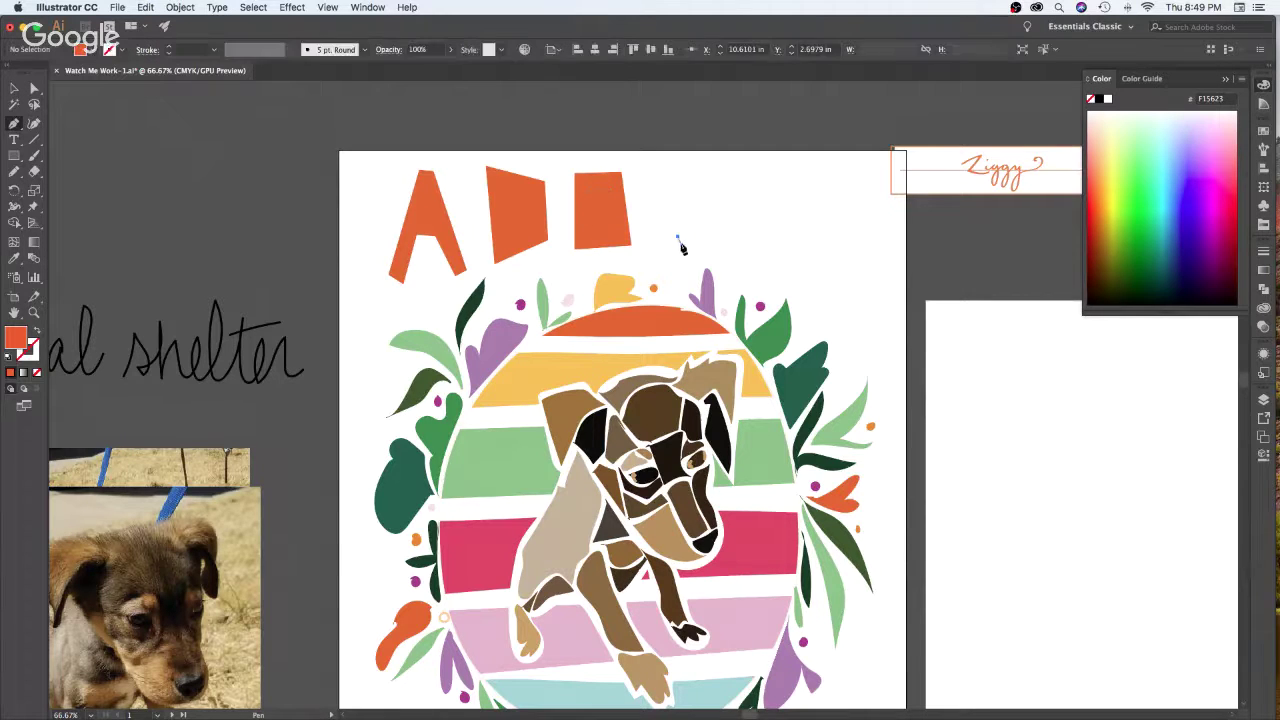
pyautogui.press('super+z')
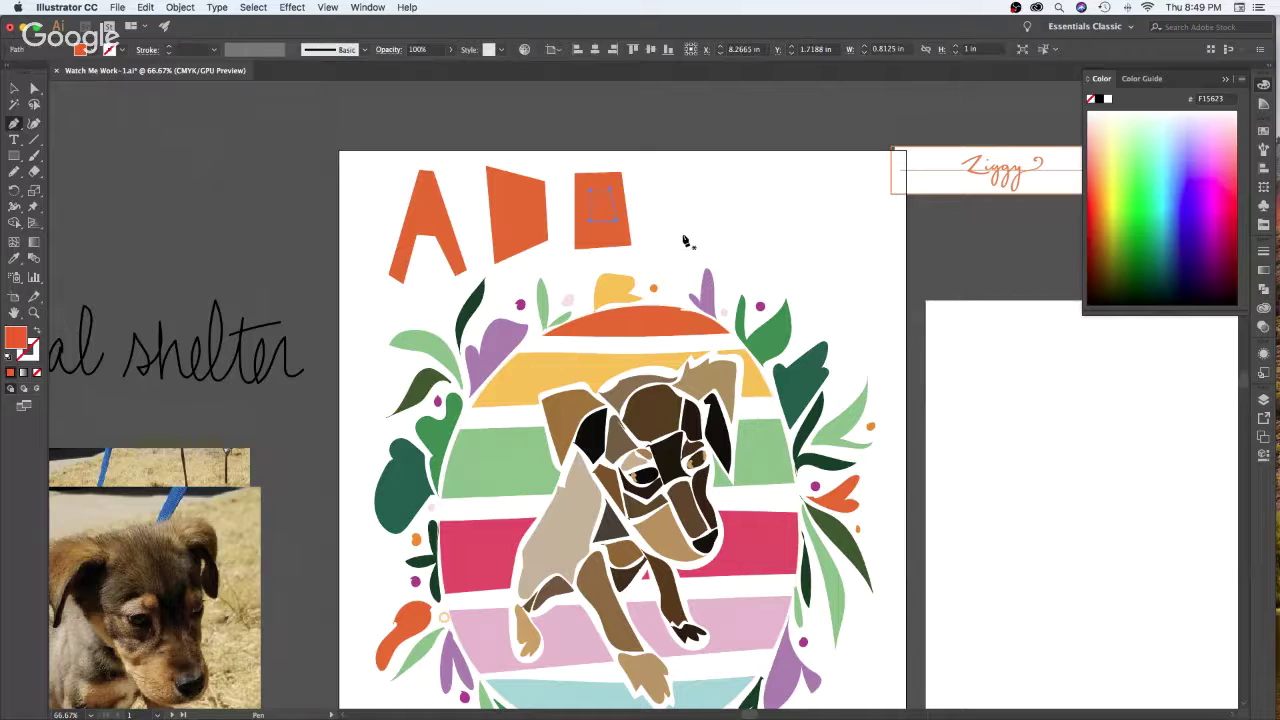
pyautogui.click(680, 254)
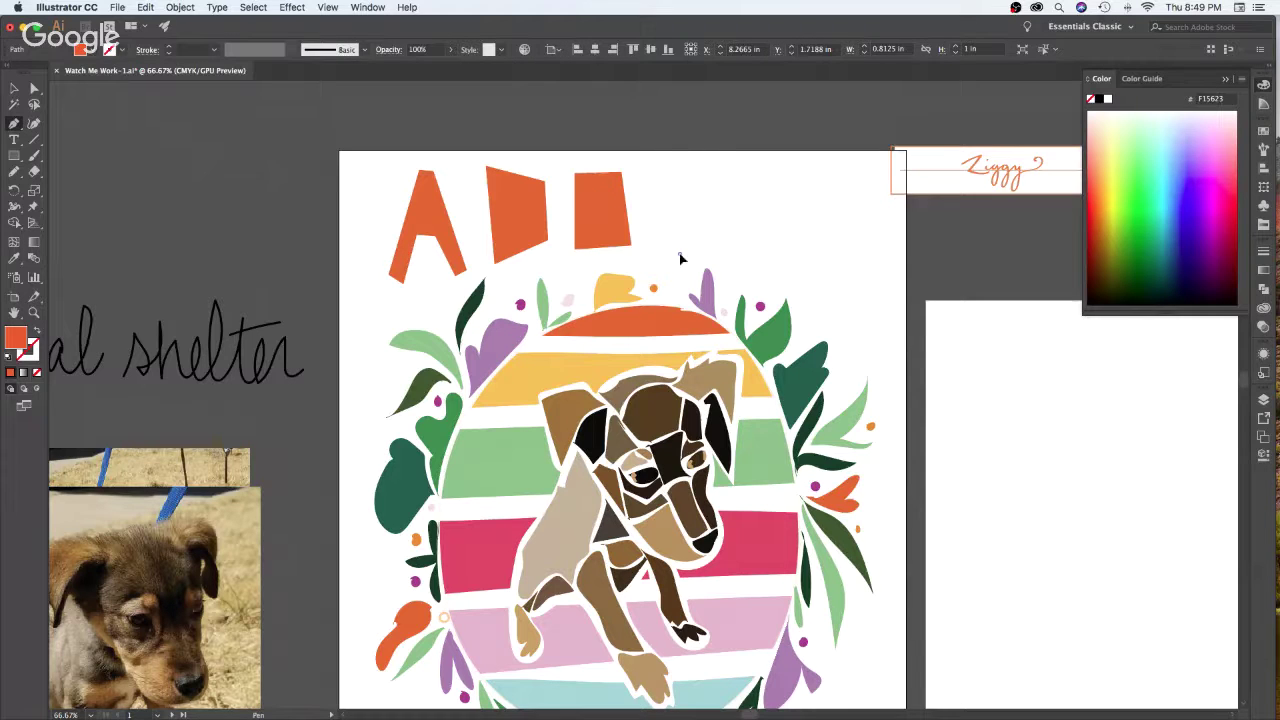
pyautogui.click(678, 170)
pyautogui.click(722, 185)
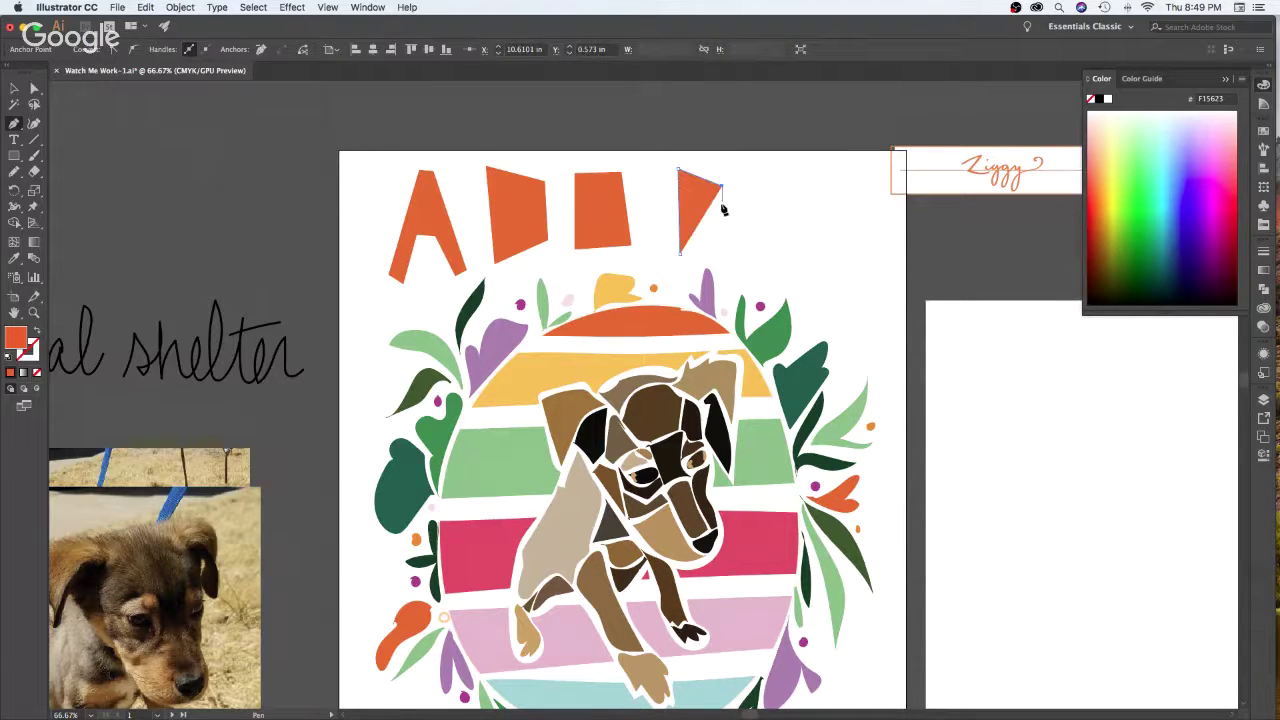
pyautogui.click(723, 227)
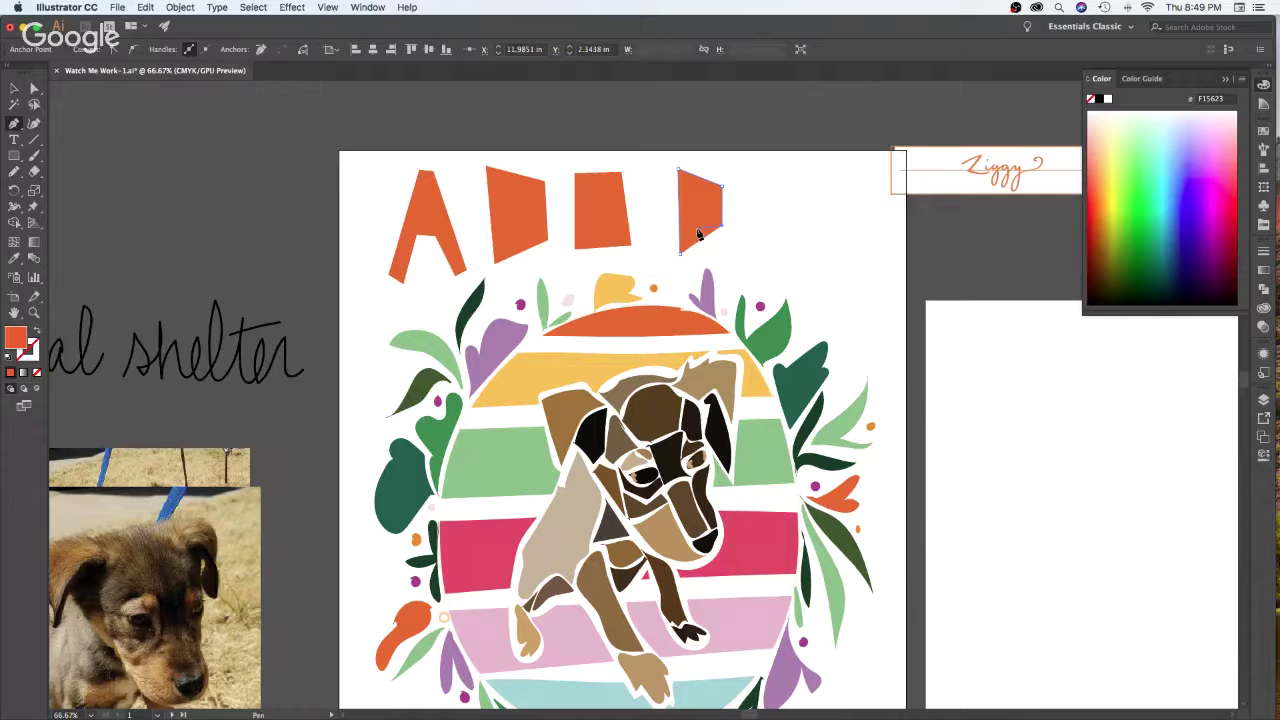
pyautogui.click(698, 231)
pyautogui.click(689, 260)
pyautogui.click(681, 260)
# Draw a small four-sided counter inside the bowl of the letter P
pyautogui.press('super+shift+a')
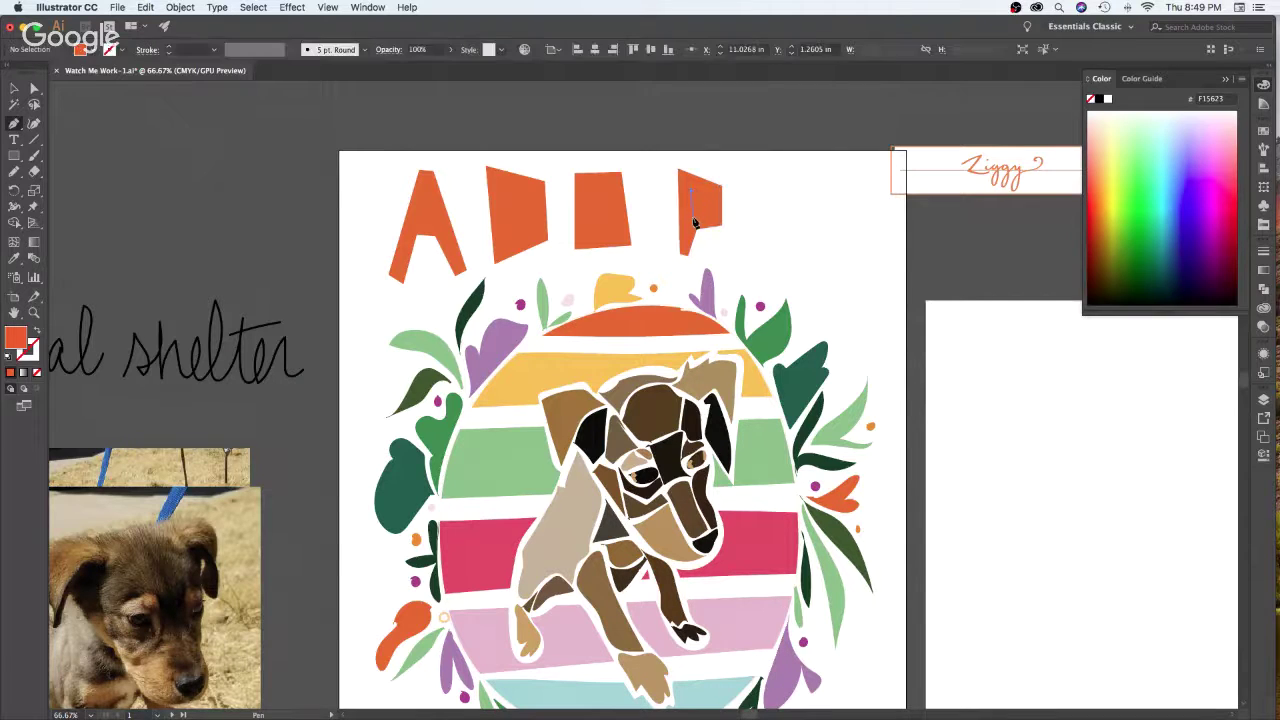
pyautogui.click(694, 220)
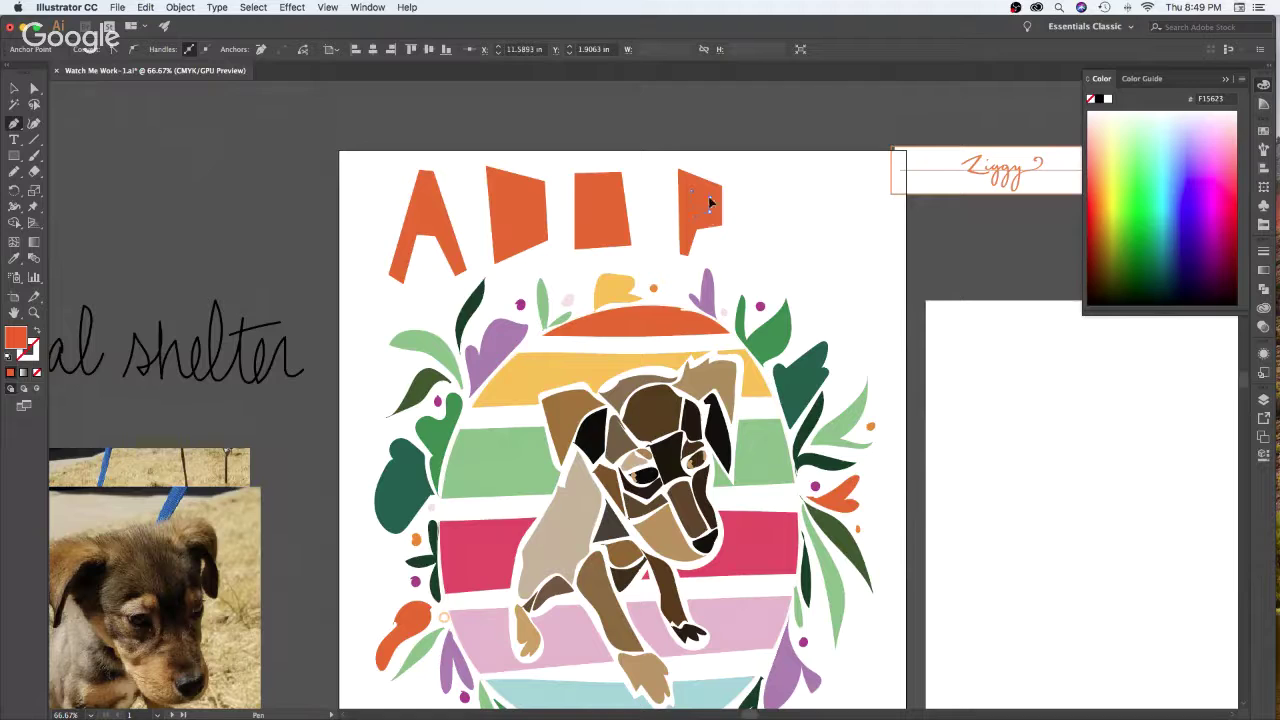
pyautogui.click(692, 190)
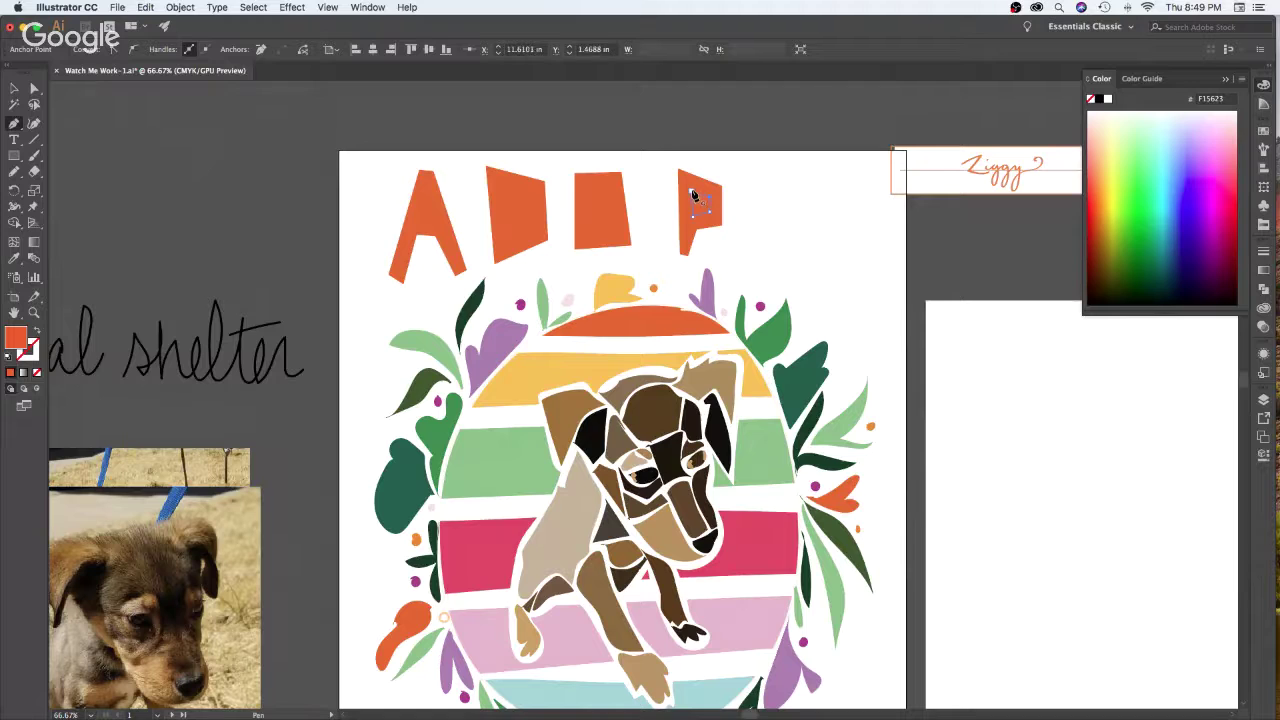
# Draw an angular orange letter T after the P to complete the word ADOPT
pyautogui.click(737, 168)
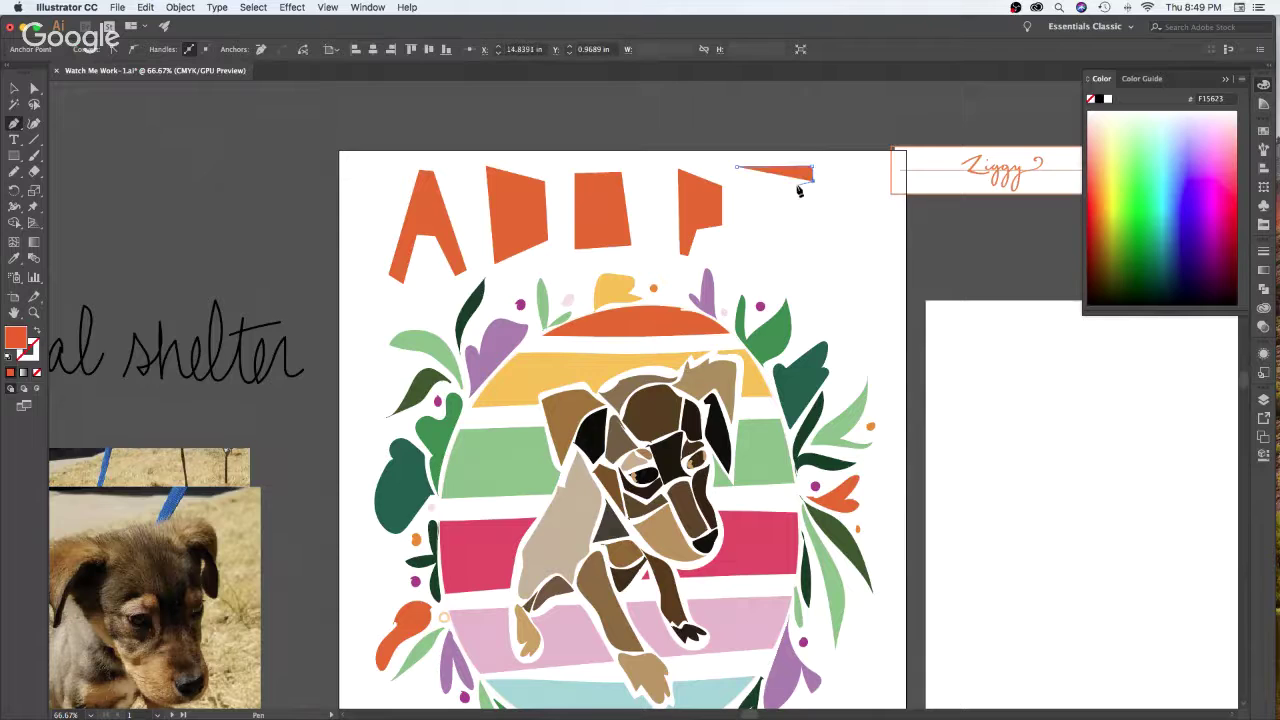
pyautogui.click(784, 183)
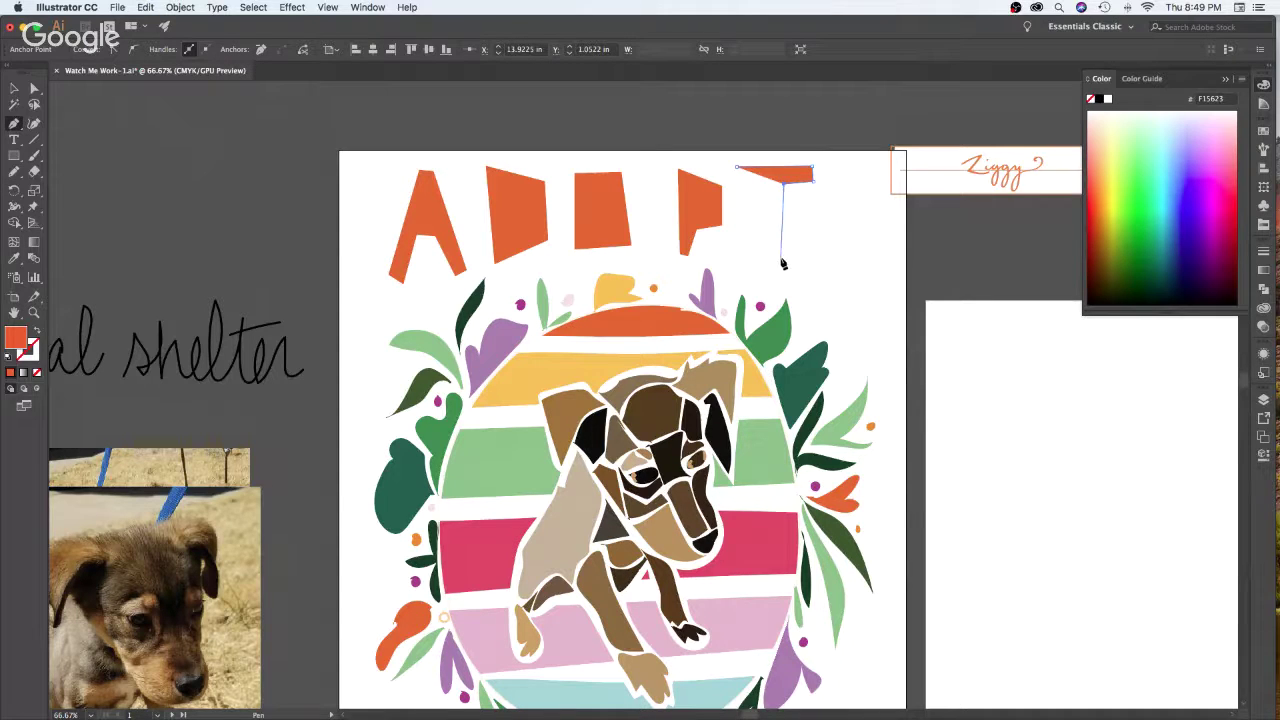
pyautogui.click(782, 258)
pyautogui.click(768, 258)
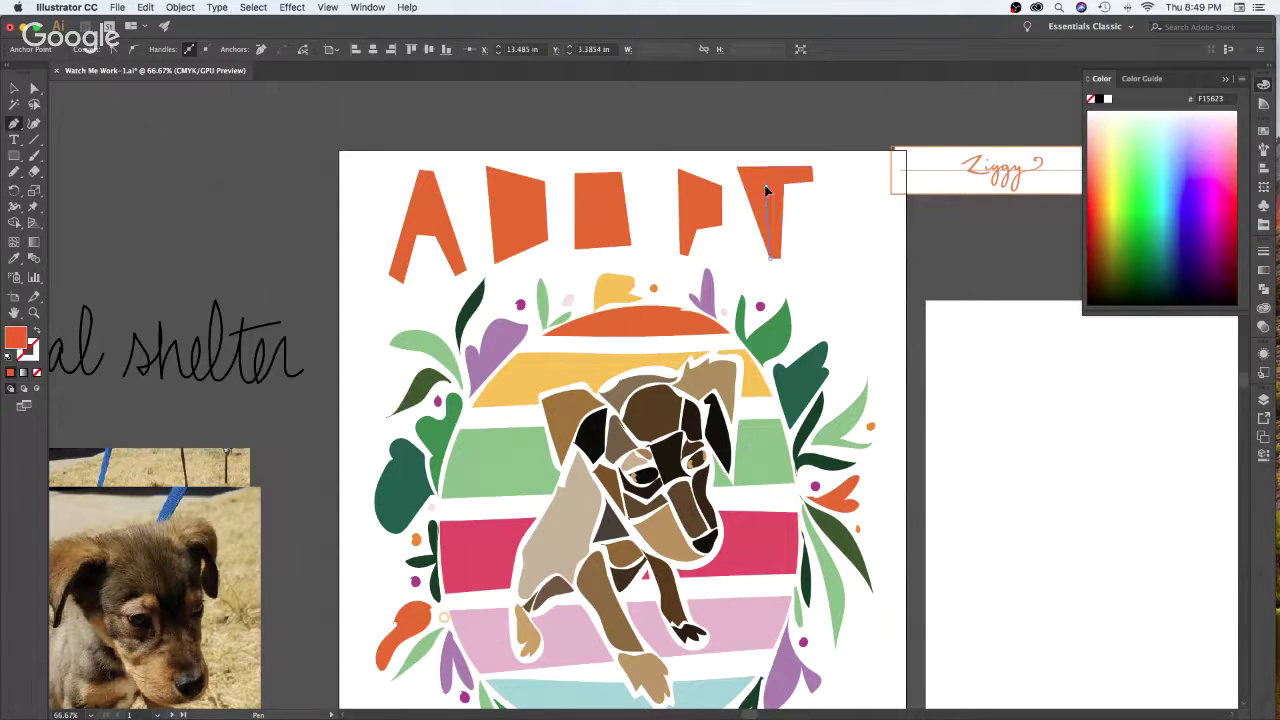
pyautogui.click(766, 186)
pyautogui.click(737, 169)
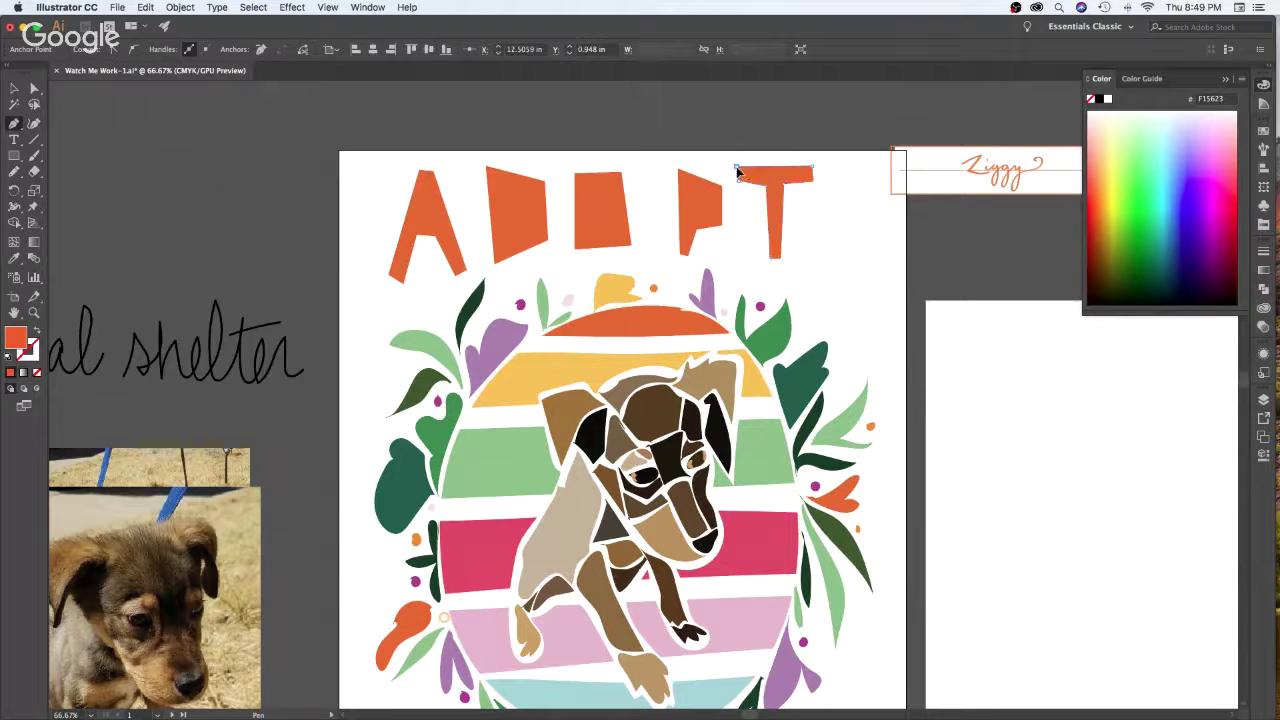
# Scale down all the letters of ADOPT together above the wreath
pyautogui.press('v')
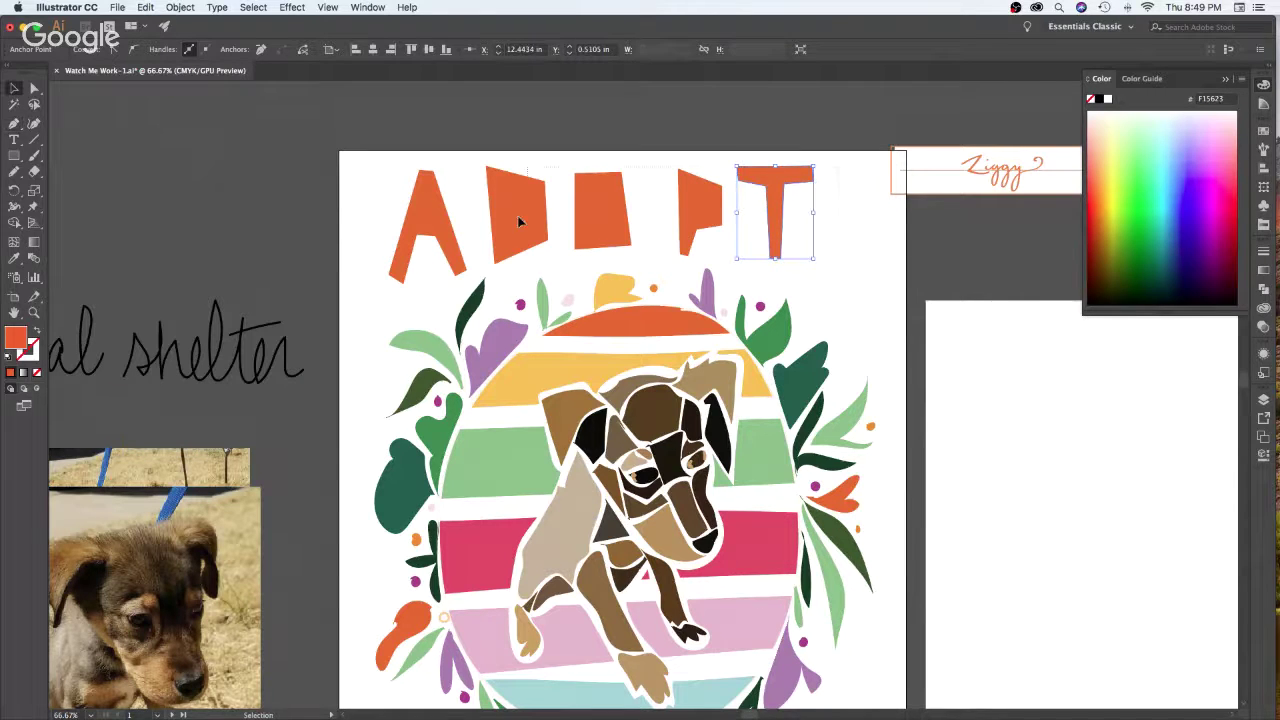
pyautogui.keyDown('shift'); pyautogui.click(400, 230); pyautogui.keyUp('shift')
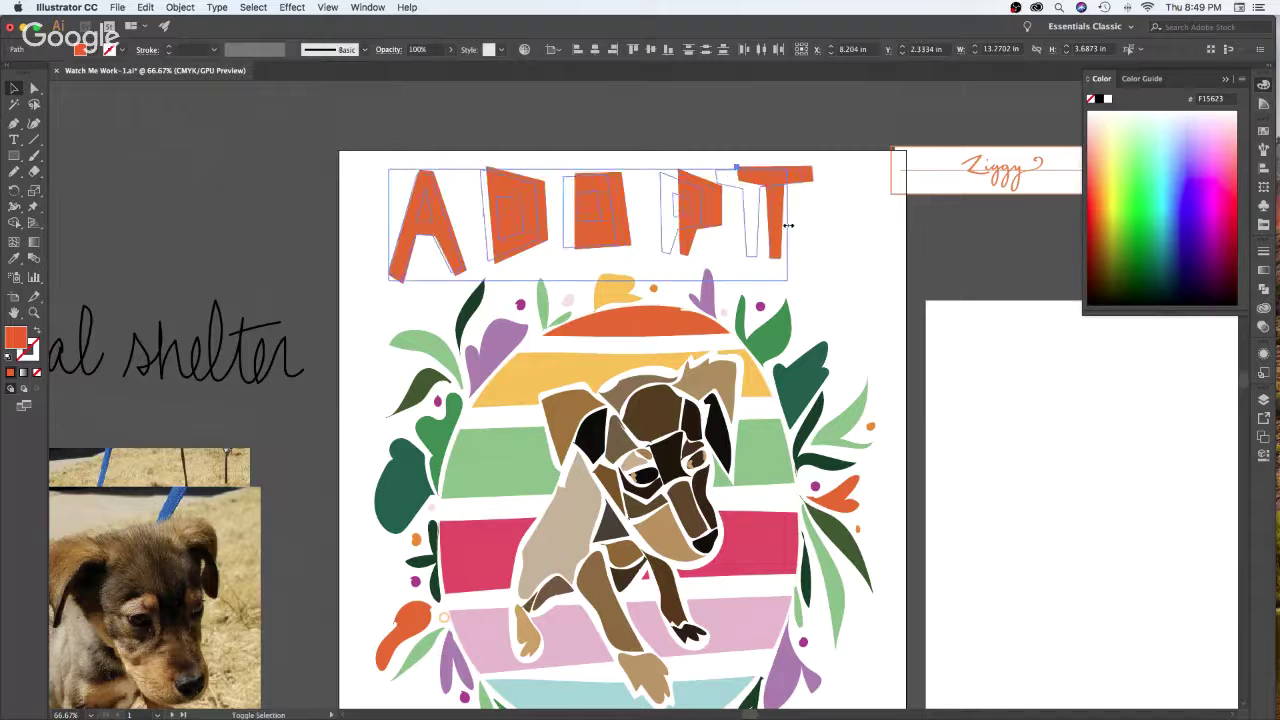
pyautogui.moveTo(788, 226); pyautogui.dragTo(760, 222)
pyautogui.click(798, 192)
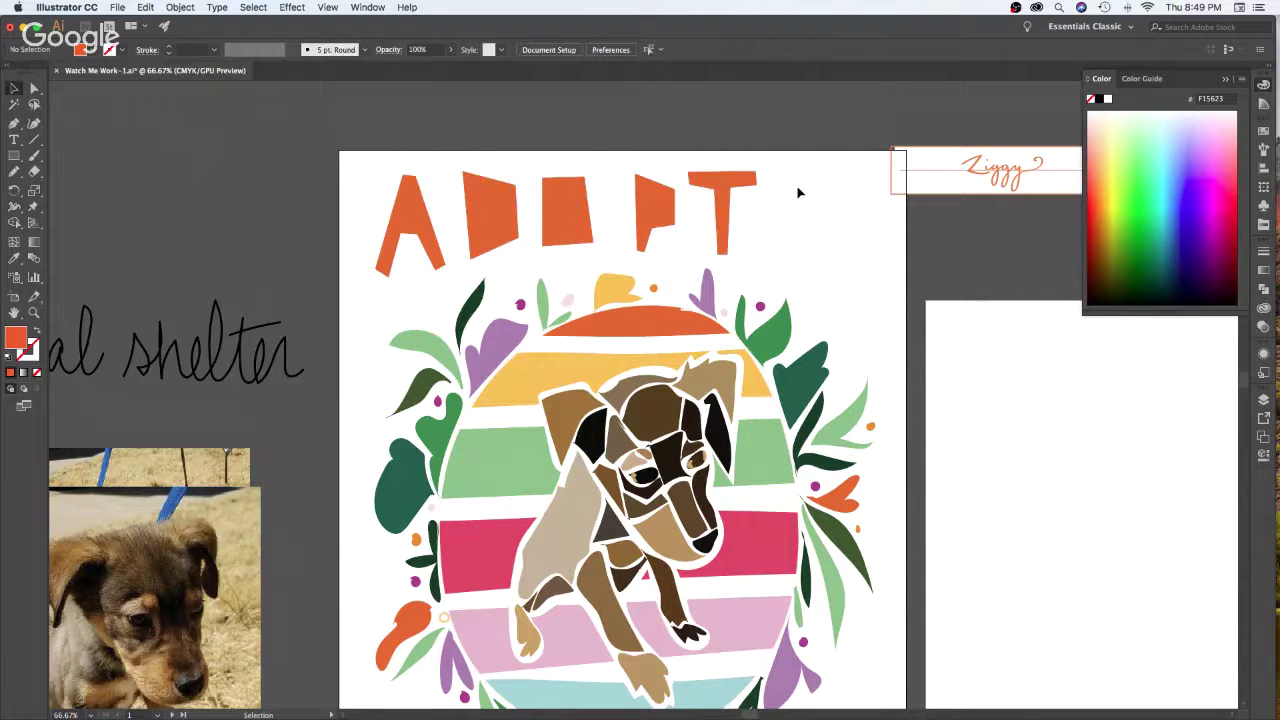
# Cut the inner counter shapes out of the letters P, O, D and A with Minus Front
pyautogui.click(646, 248)
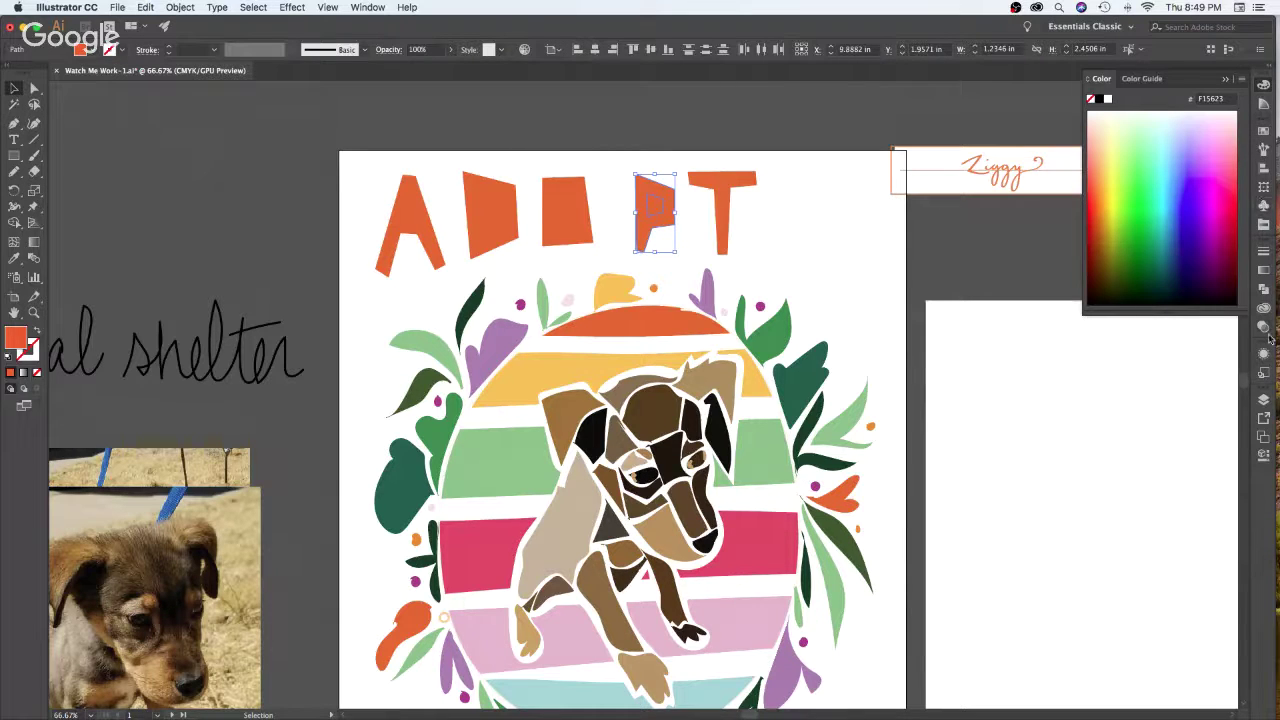
pyautogui.click(1264, 289)
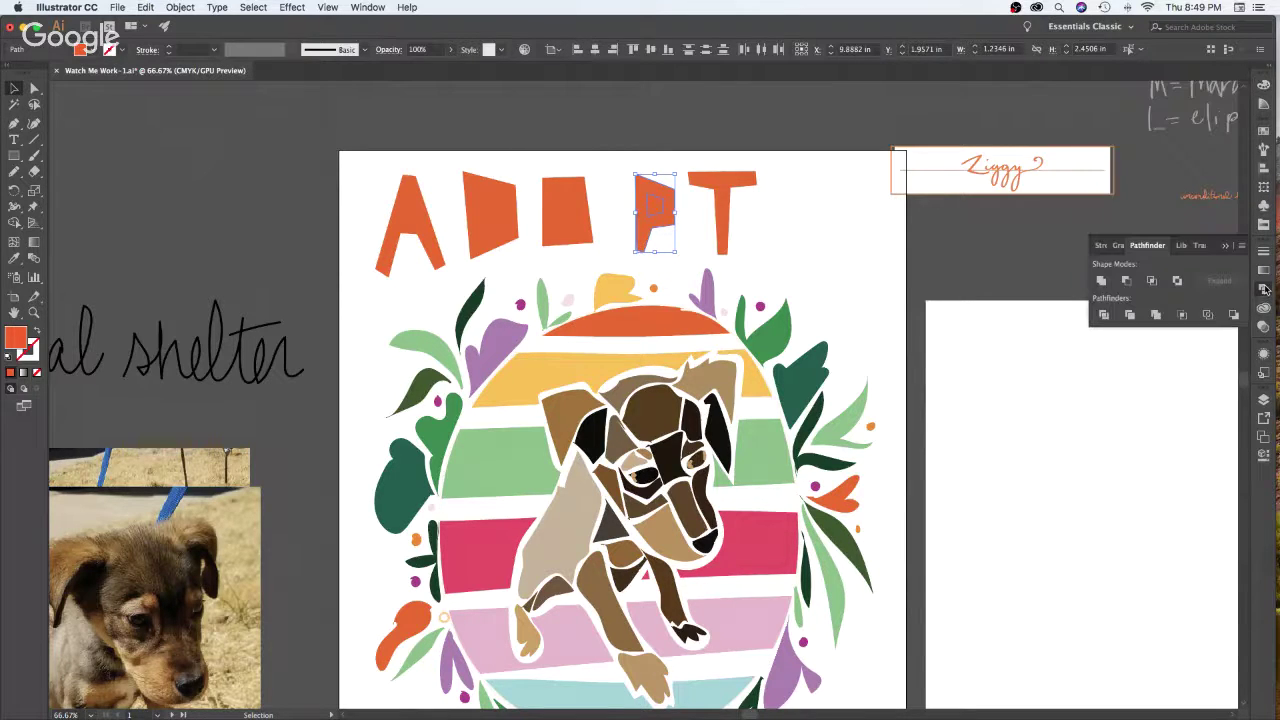
pyautogui.click(1126, 282)
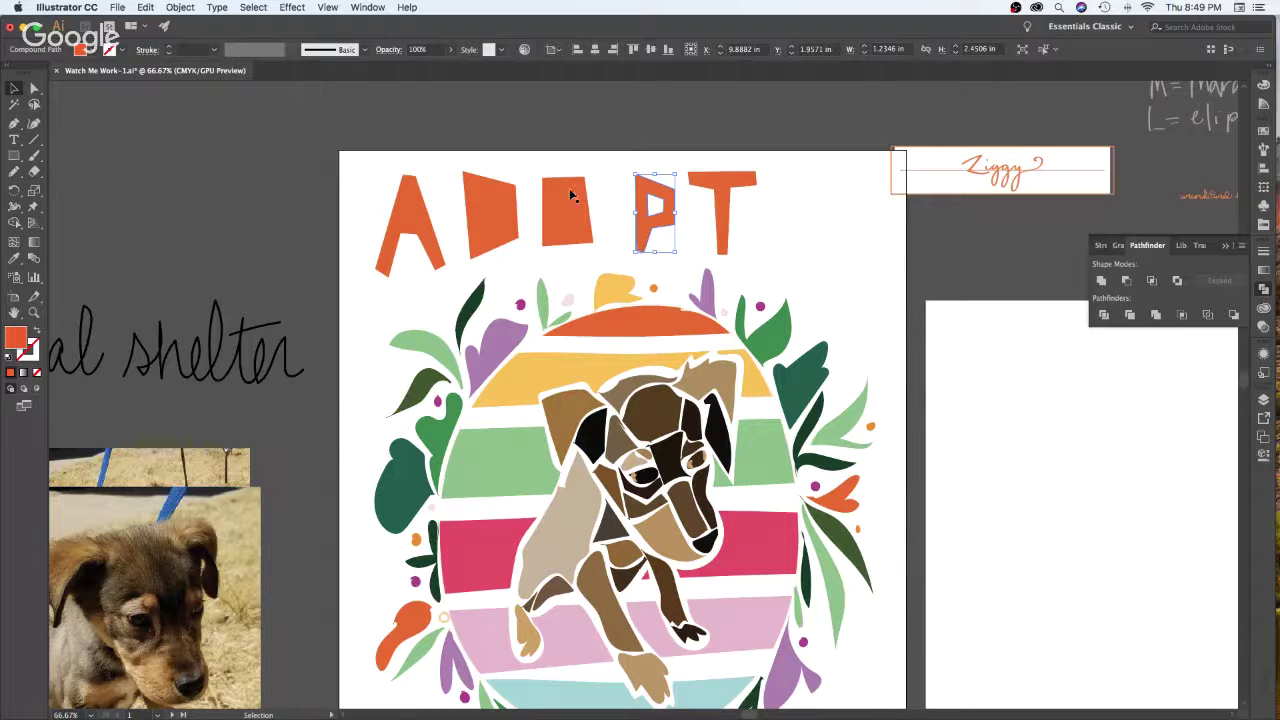
pyautogui.click(572, 195)
pyautogui.click(1126, 282)
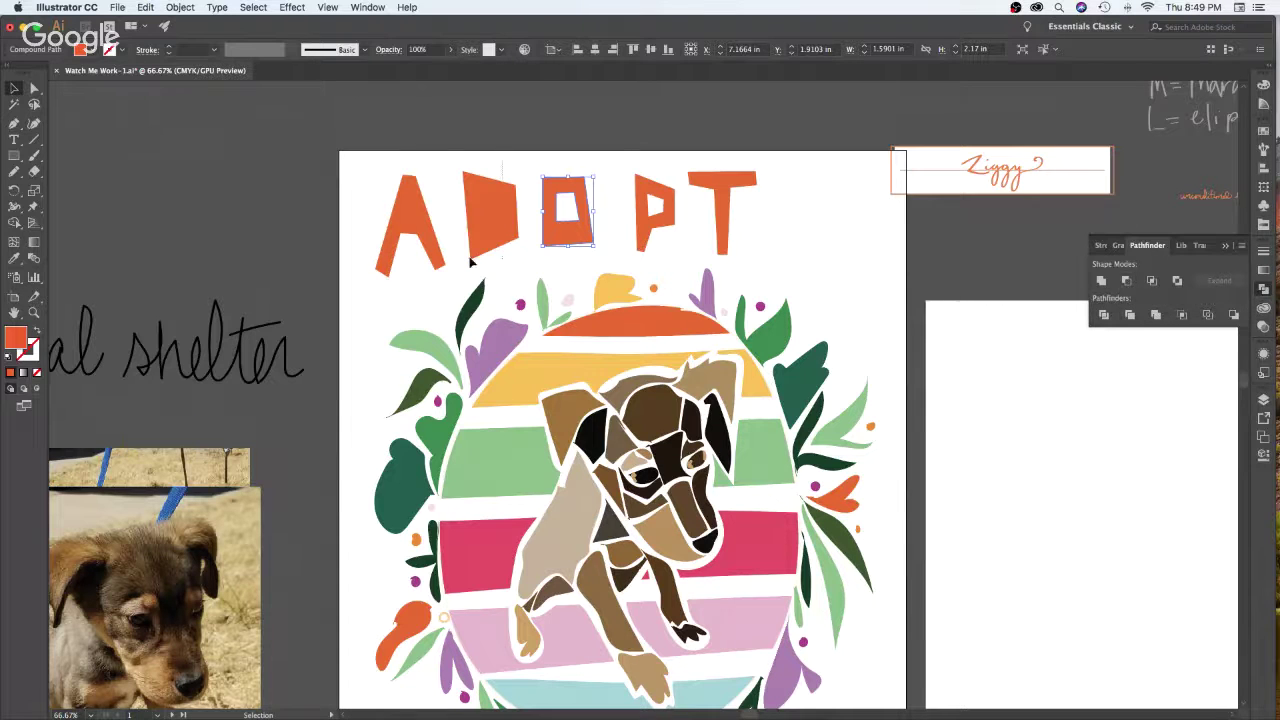
pyautogui.moveTo(470, 260); pyautogui.dragTo(495, 225)
pyautogui.click(1126, 282)
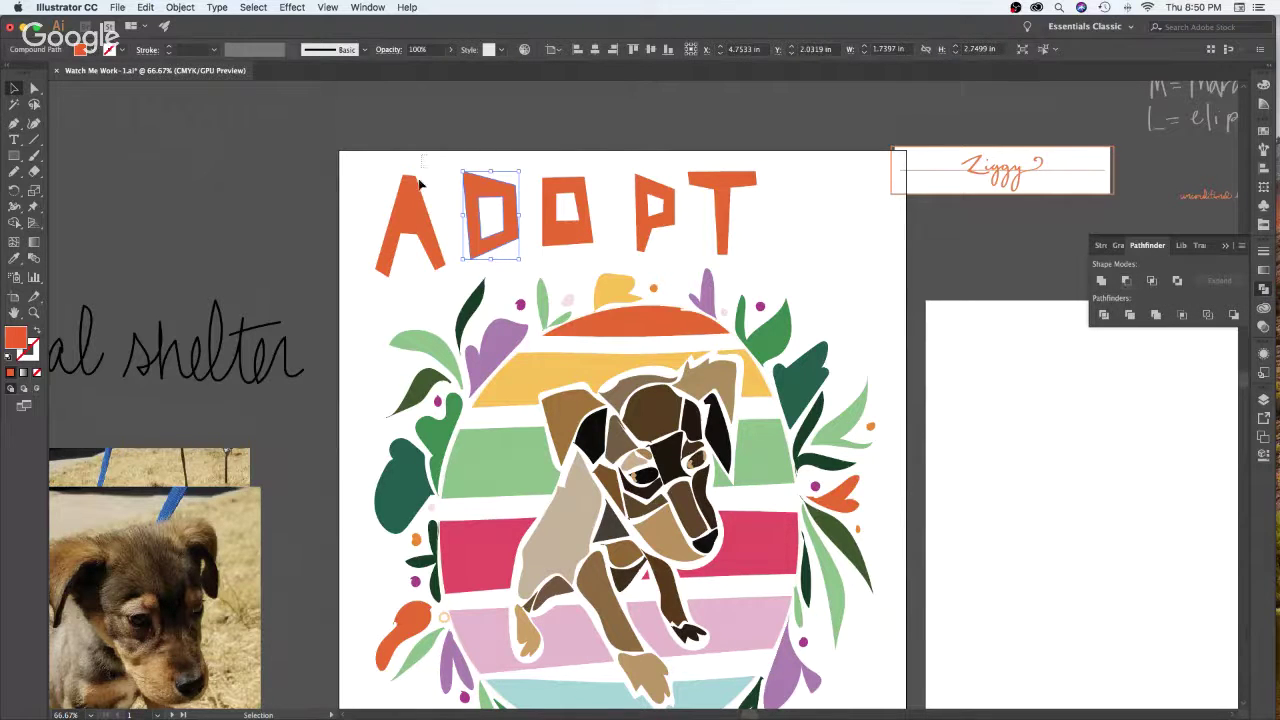
pyautogui.moveTo(420, 183); pyautogui.dragTo(388, 262)
pyautogui.click(1128, 282)
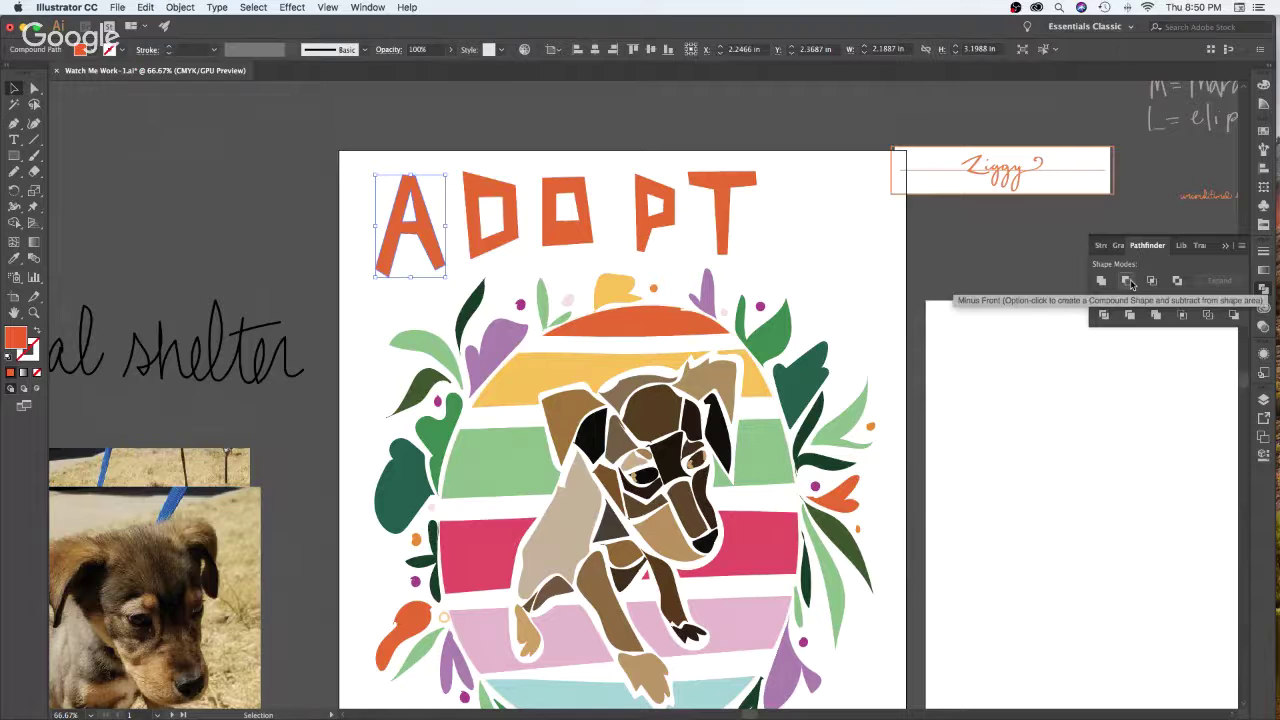
pyautogui.click(1064, 500)
# Tighten the spacing between the letters of ADOPT and shift the word toward the artboard's left edge
pyautogui.moveTo(647, 238); pyautogui.dragTo(645, 237)
pyautogui.moveTo(722, 212); pyautogui.dragTo(698, 214)
pyautogui.moveTo(798, 171); pyautogui.dragTo(546, 242)
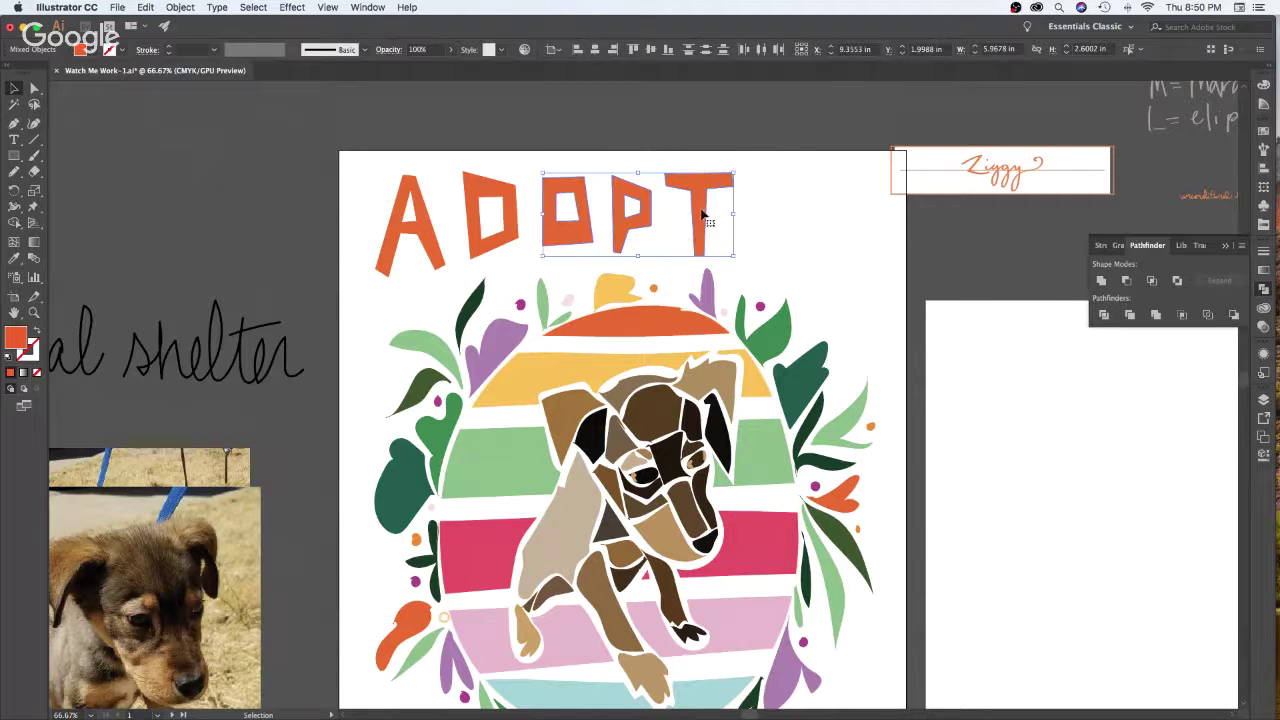
pyautogui.moveTo(702, 211); pyautogui.dragTo(694, 210)
pyautogui.moveTo(798, 164); pyautogui.dragTo(503, 245)
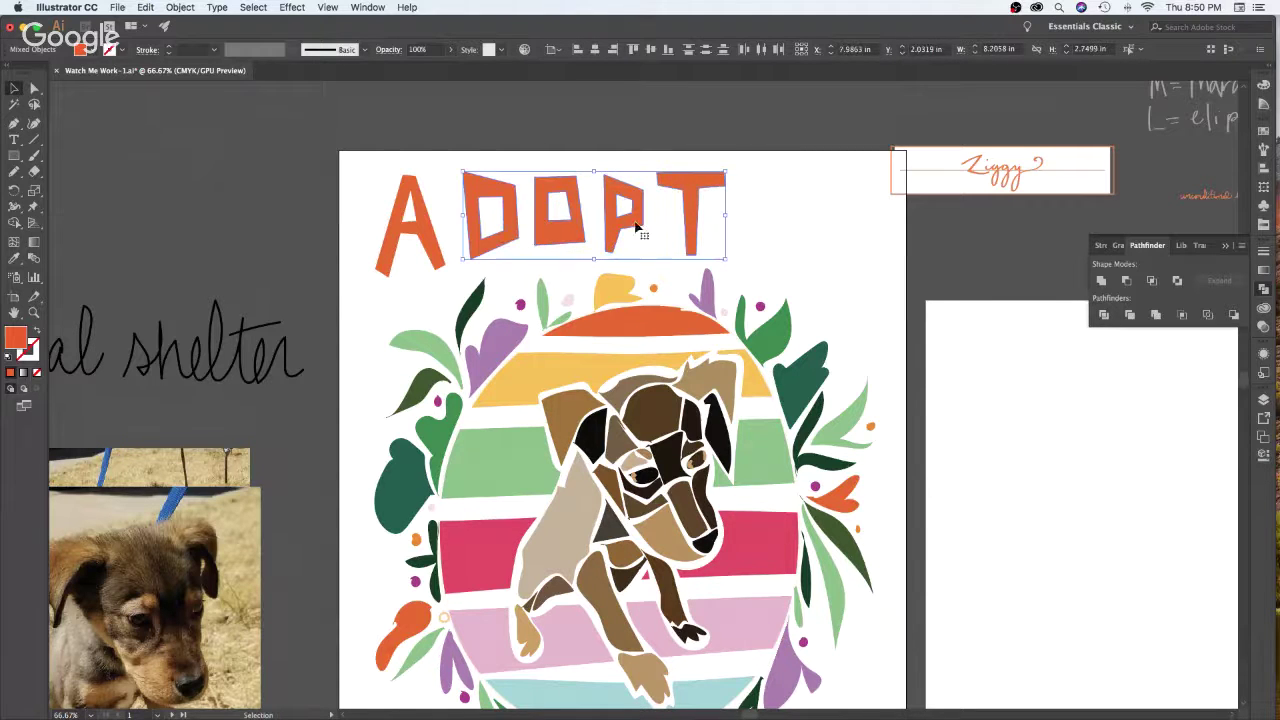
pyautogui.moveTo(636, 225); pyautogui.dragTo(622, 227)
pyautogui.moveTo(765, 170); pyautogui.dragTo(432, 205)
pyautogui.moveTo(686, 214); pyautogui.dragTo(669, 220)
pyautogui.click(823, 243)
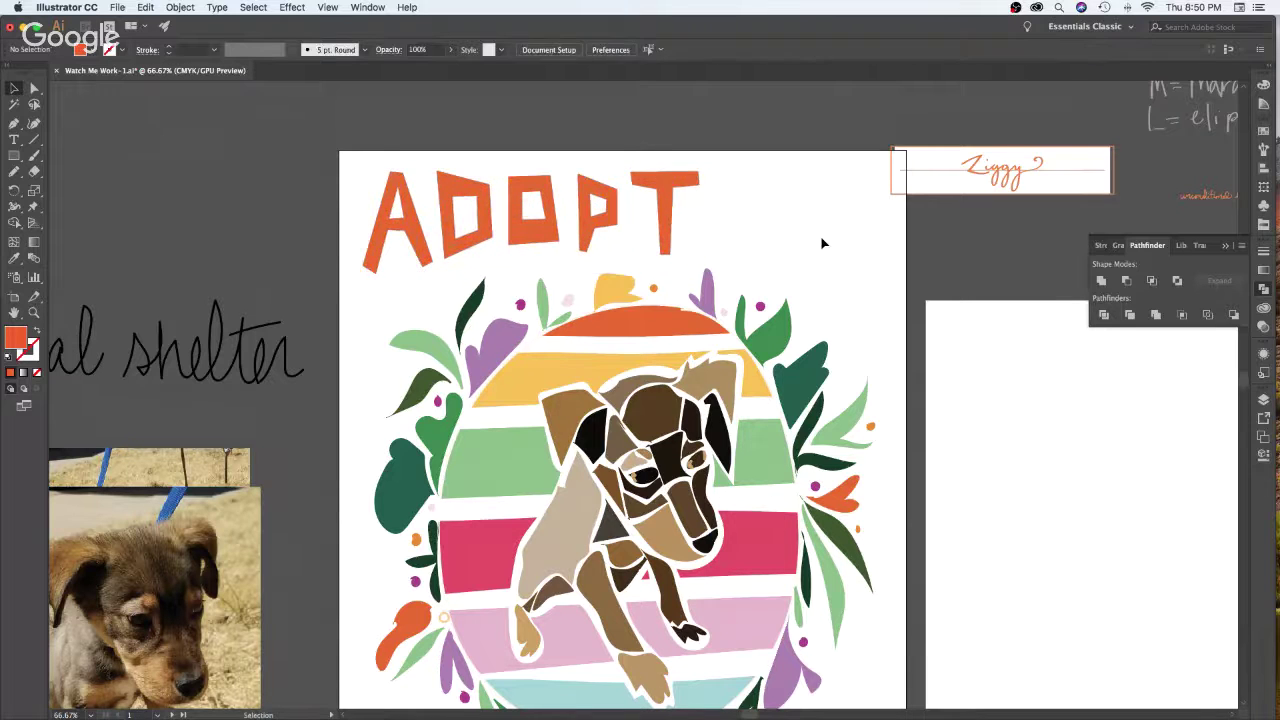
# Draw an angular orange letter M after ADOPT with the Pen tool, leaving a word space
pyautogui.press('p')
pyautogui.click(751, 270)
pyautogui.click(751, 177)
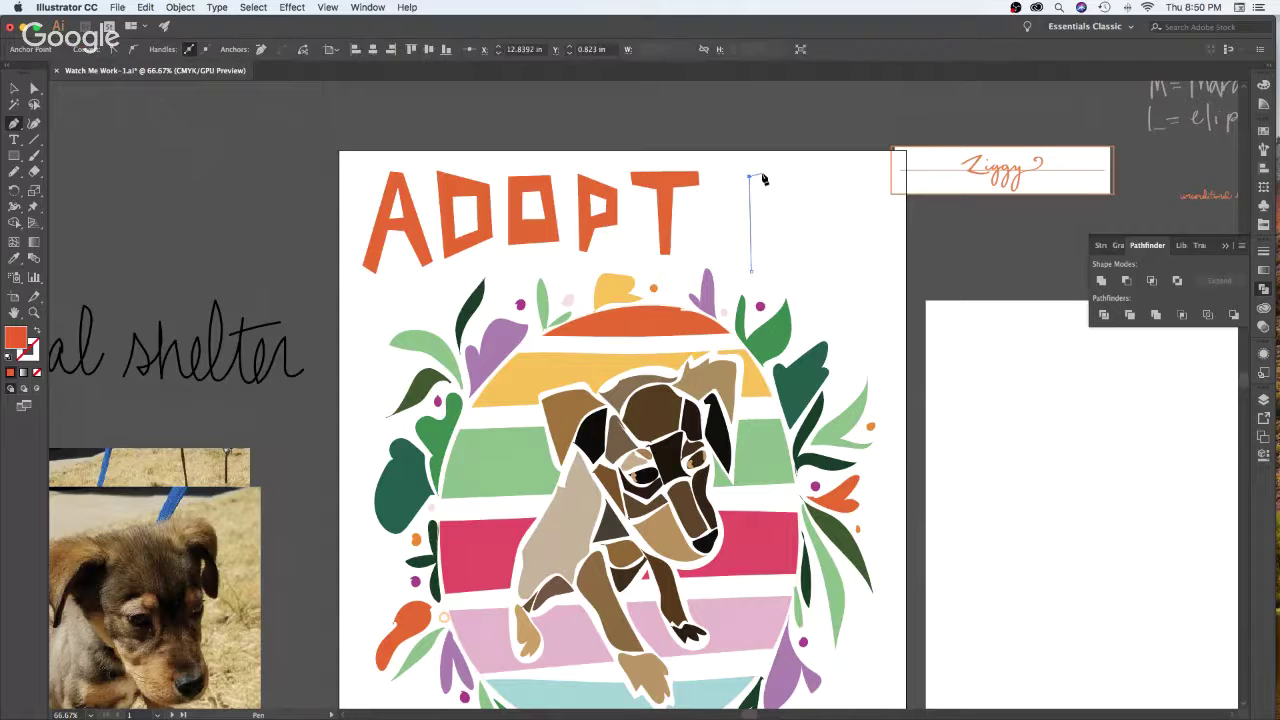
pyautogui.click(751, 164)
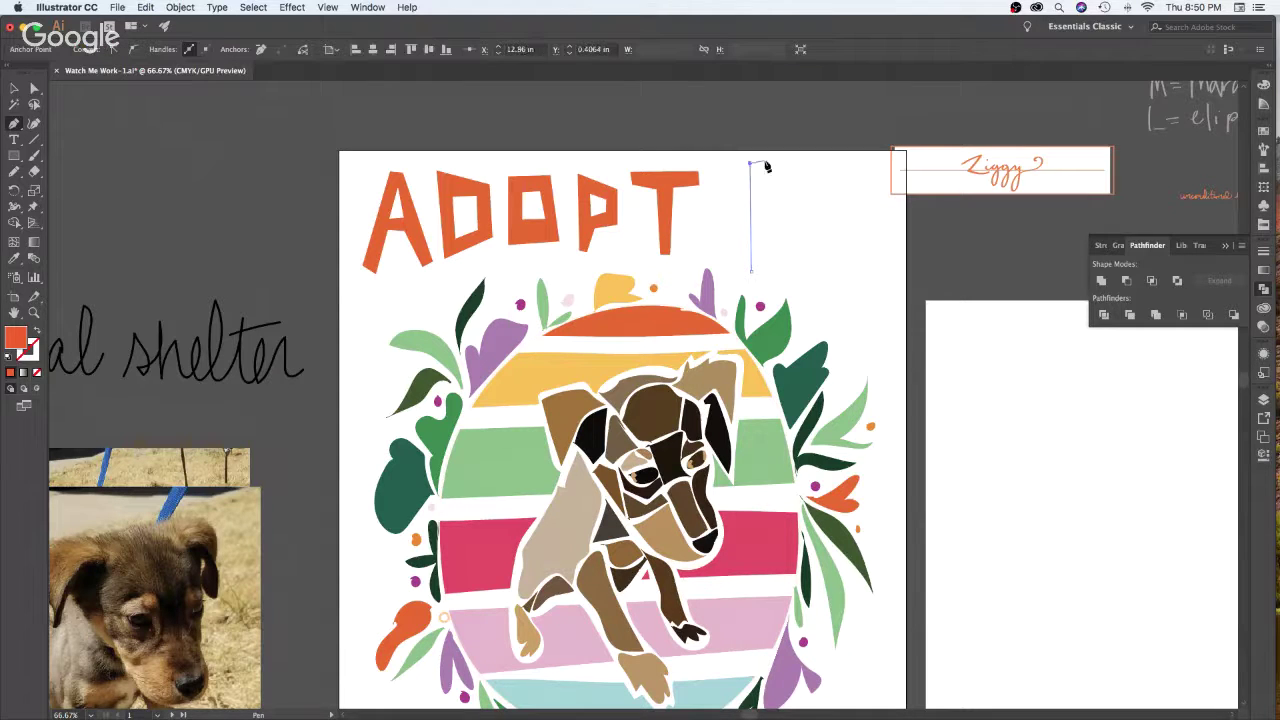
pyautogui.click(763, 163)
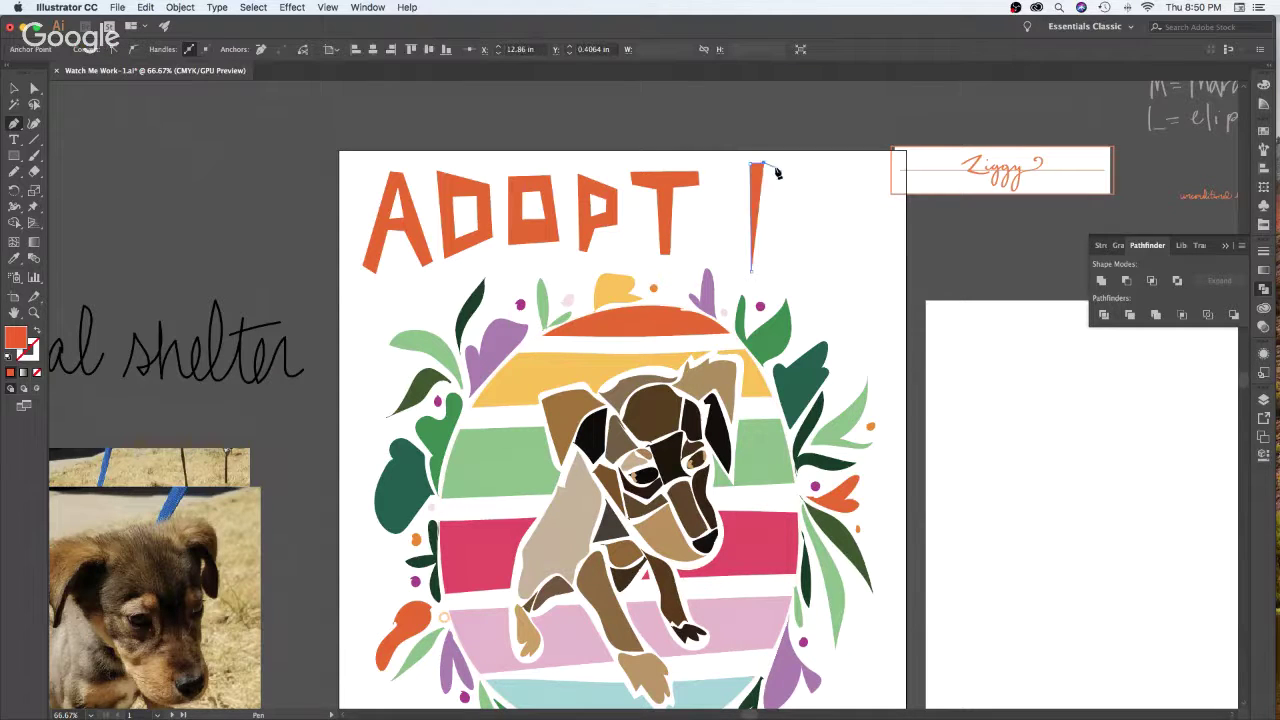
pyautogui.click(779, 219)
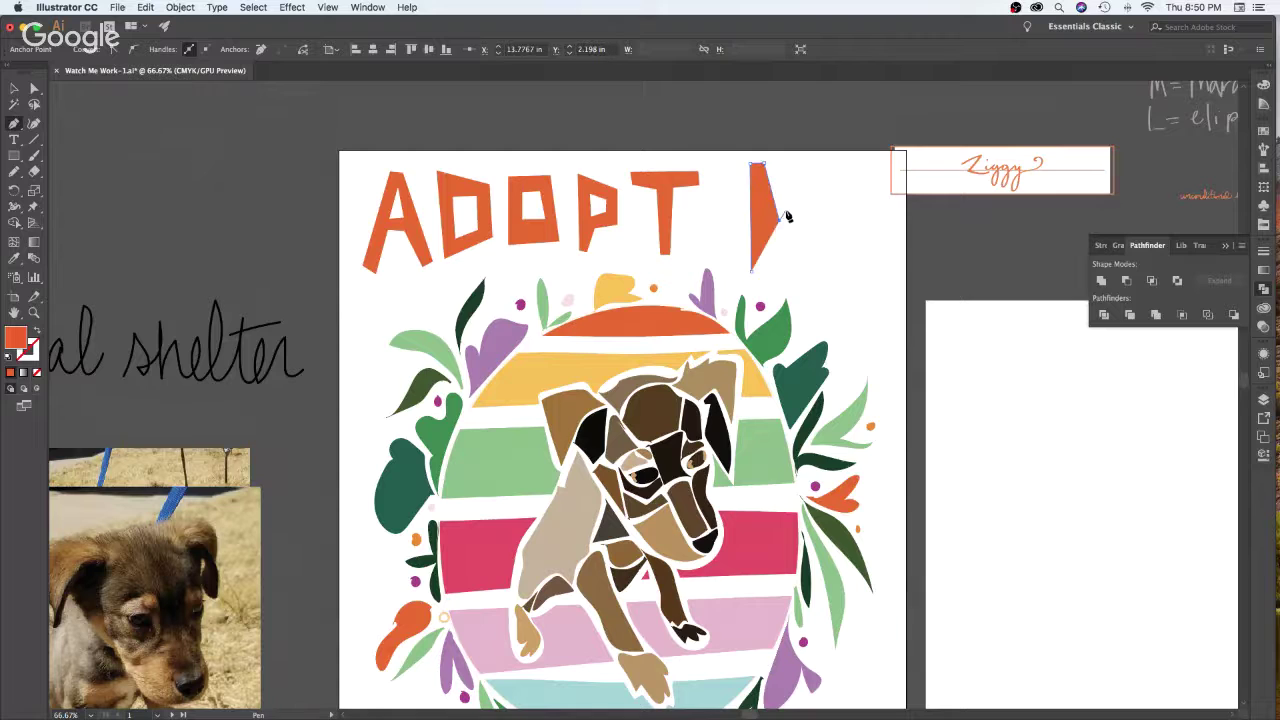
pyautogui.click(805, 163)
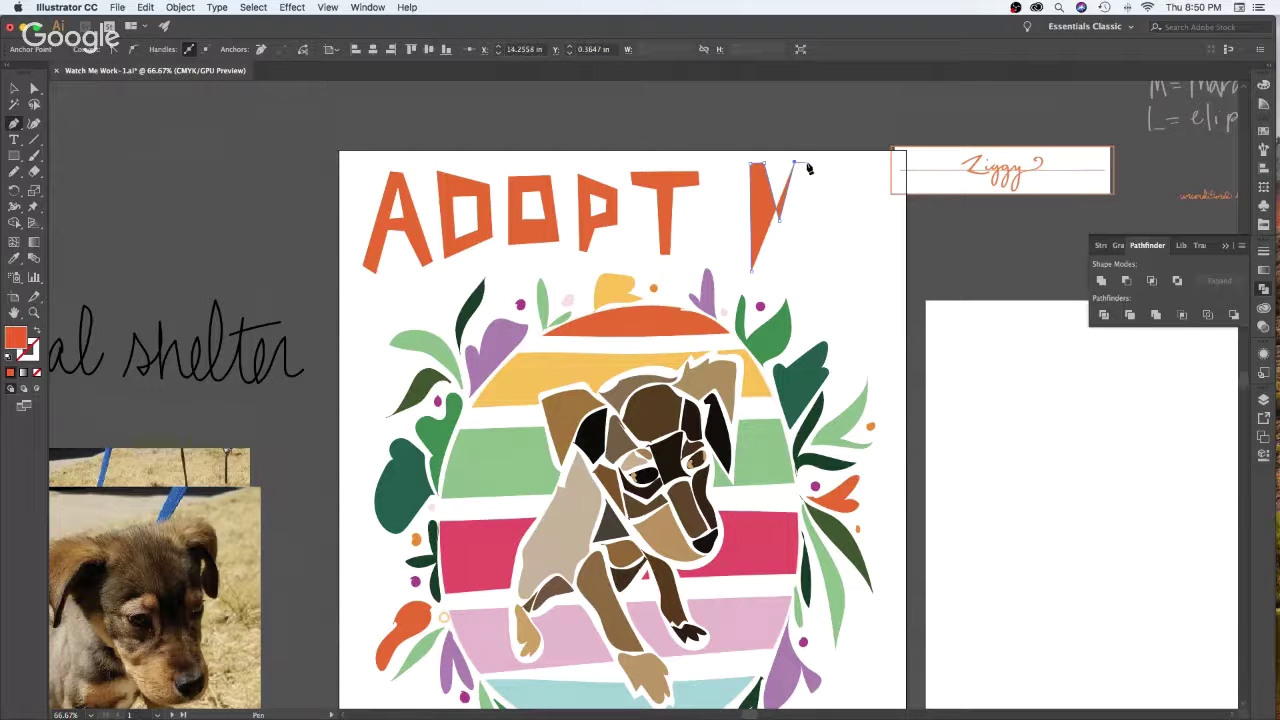
pyautogui.click(810, 290)
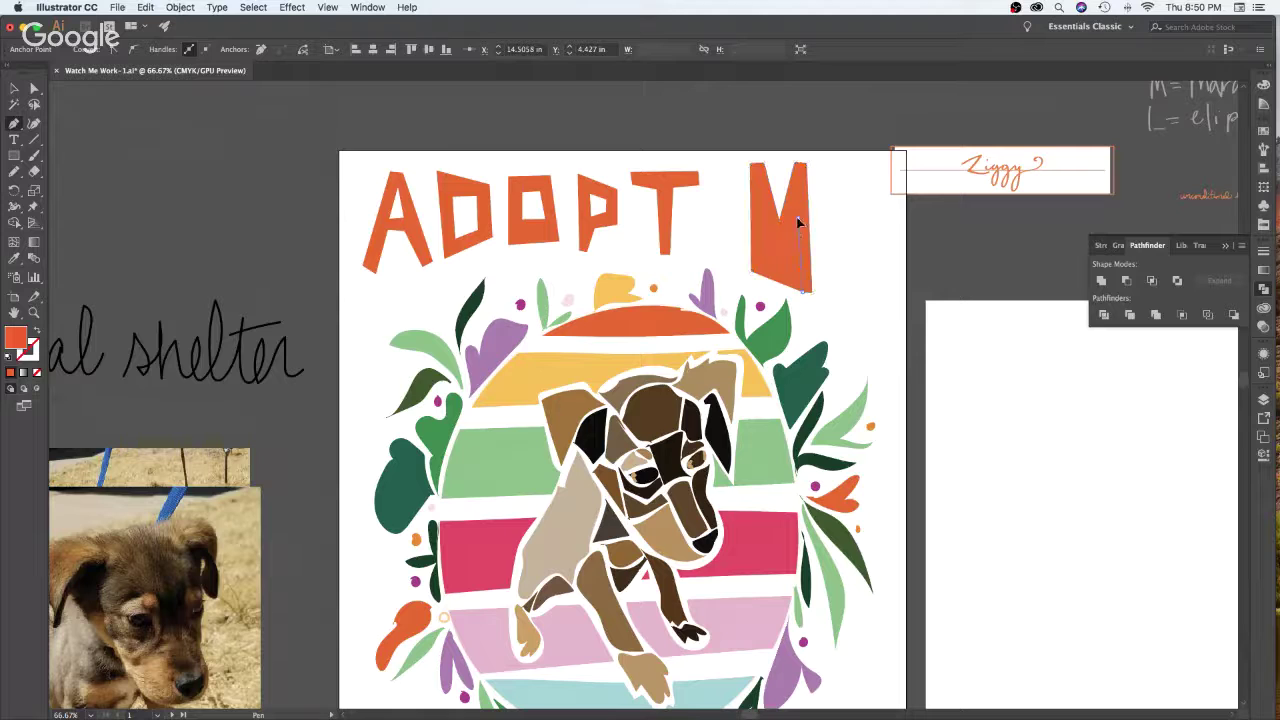
pyautogui.click(782, 247)
pyautogui.click(786, 247)
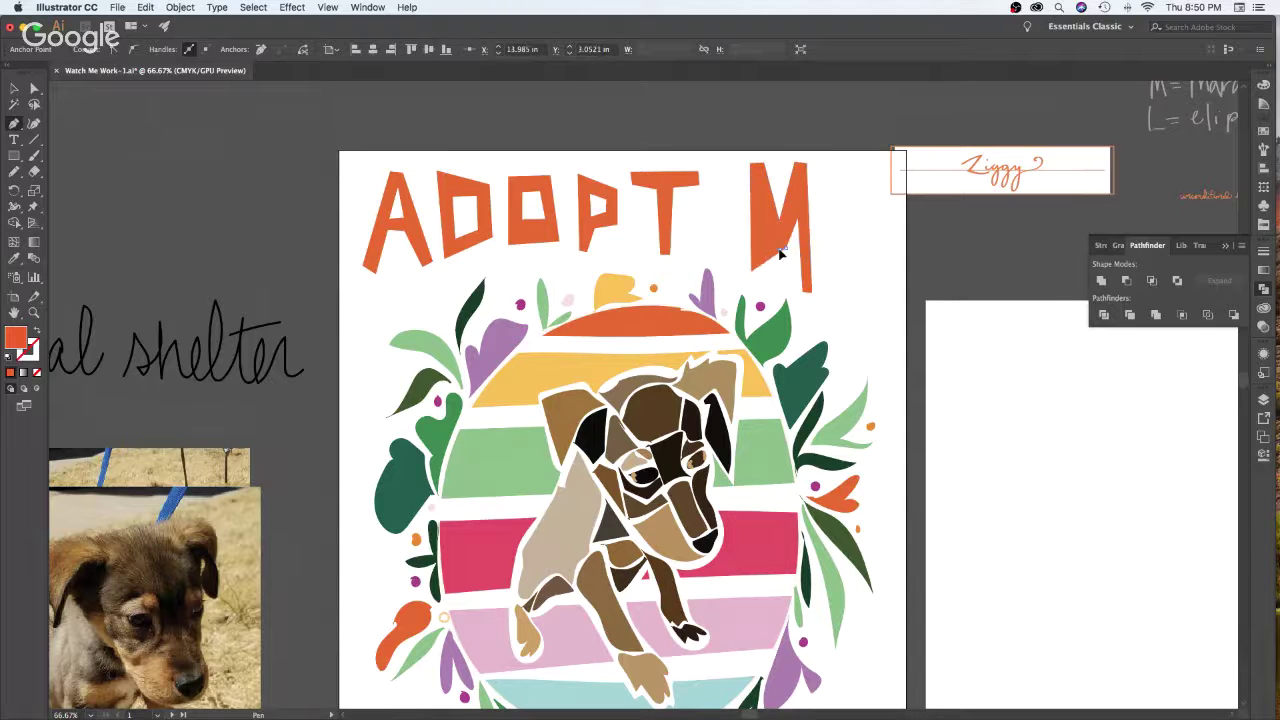
pyautogui.click(778, 247)
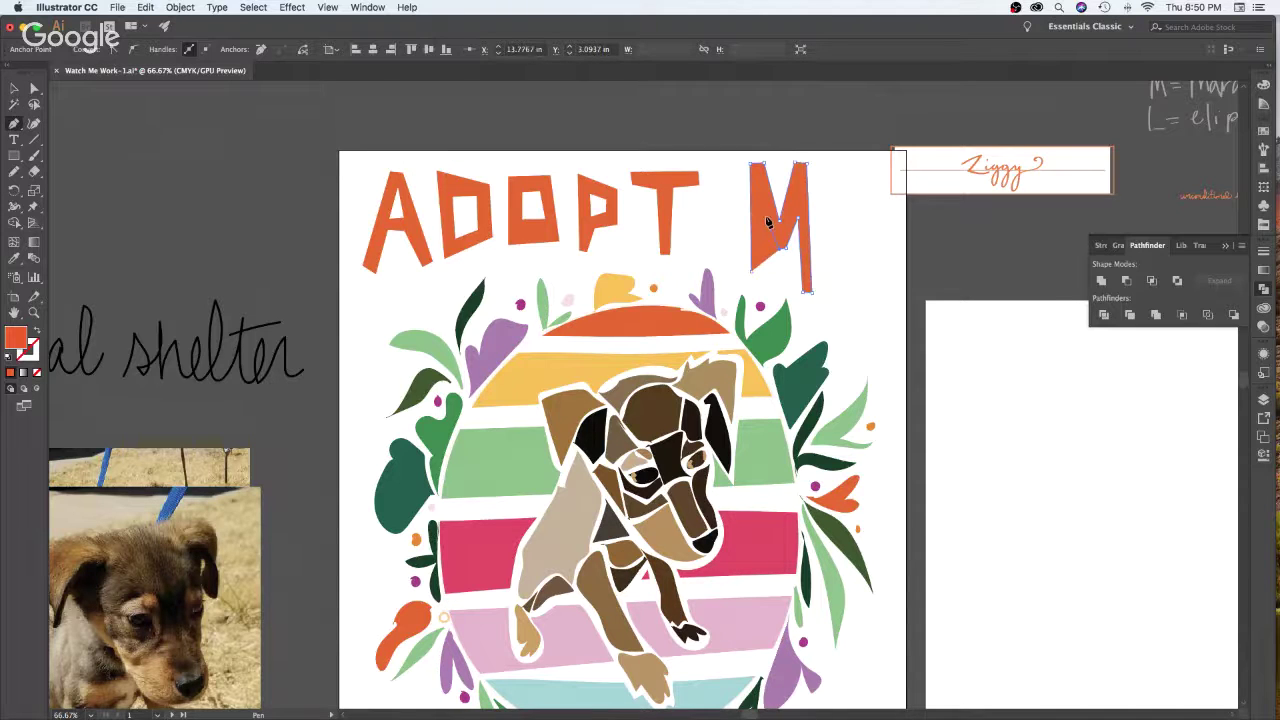
pyautogui.click(767, 273)
pyautogui.click(755, 278)
# Draw an angular orange letter E after the M to complete ADOPT ME
pyautogui.click(833, 263)
pyautogui.click(829, 165)
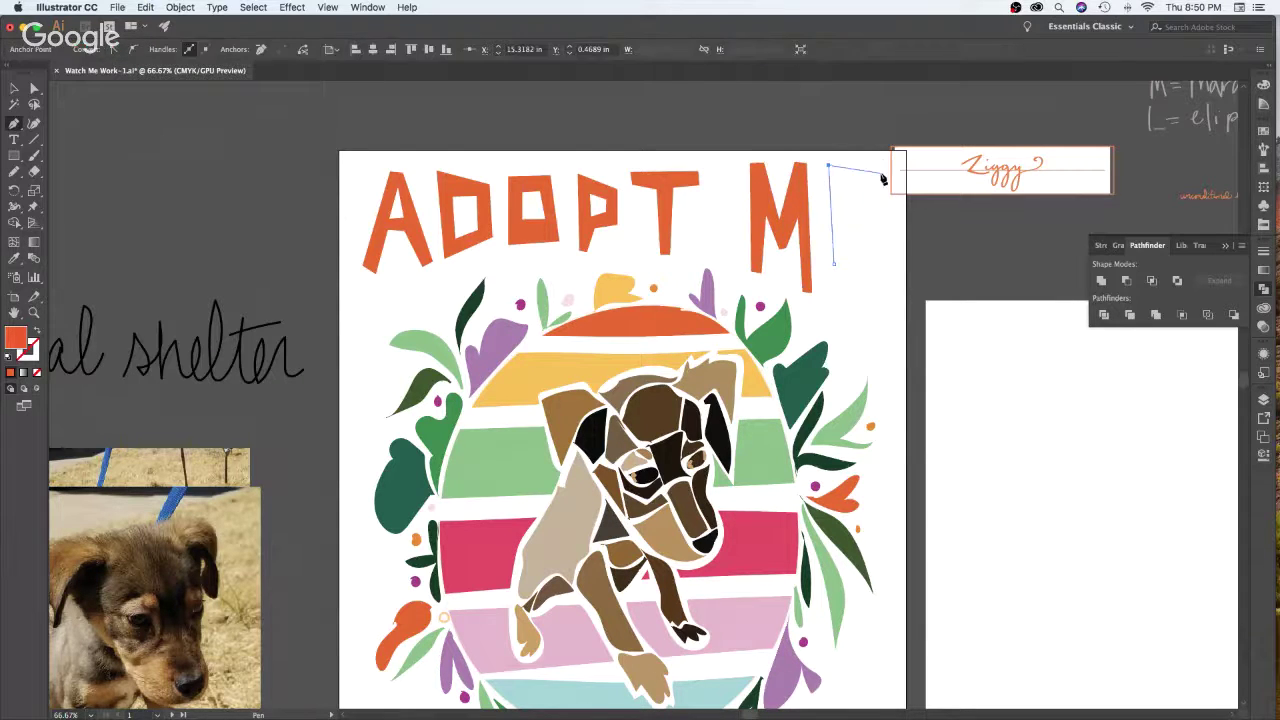
pyautogui.click(883, 173)
pyautogui.click(885, 185)
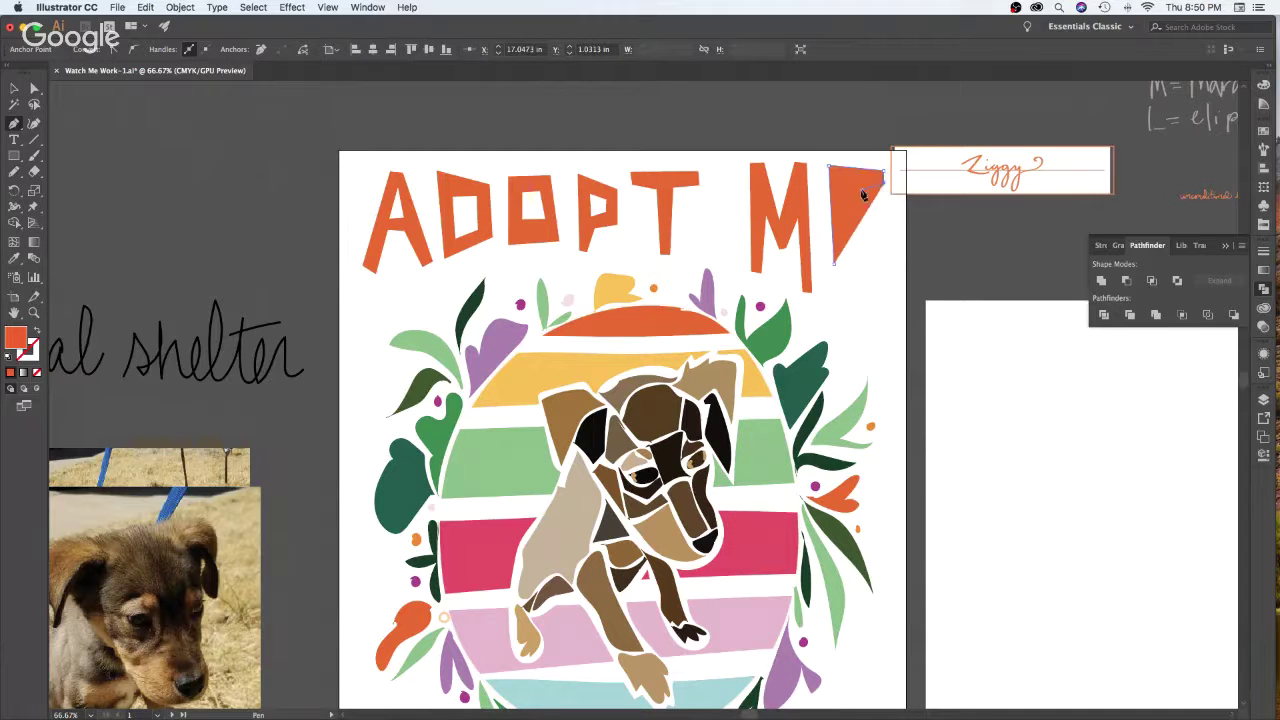
pyautogui.click(851, 187)
pyautogui.click(849, 199)
pyautogui.click(881, 199)
pyautogui.click(882, 209)
pyautogui.click(851, 213)
pyautogui.click(848, 255)
pyautogui.click(880, 257)
pyautogui.click(835, 268)
# Shift the word ME slightly left and move the T closer to the P
pyautogui.press('v')
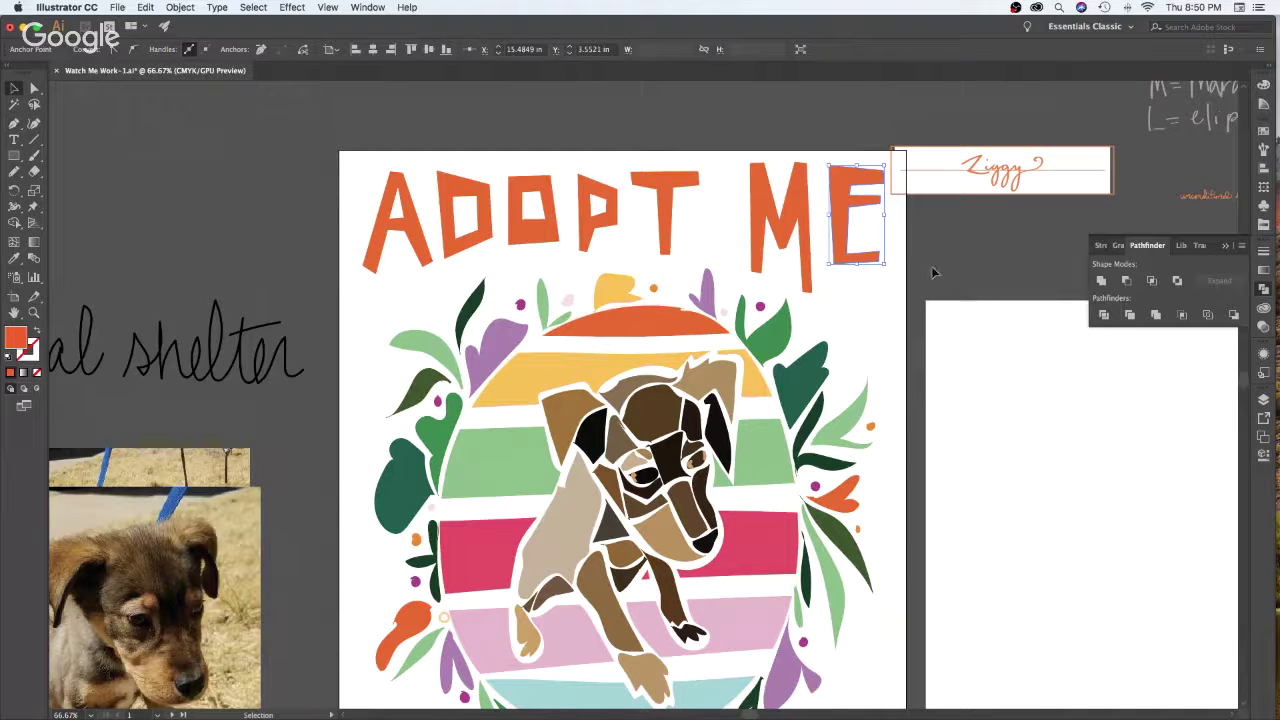
pyautogui.keyDown('shift'); pyautogui.click(812, 205); pyautogui.keyUp('shift')
pyautogui.click(680, 182)
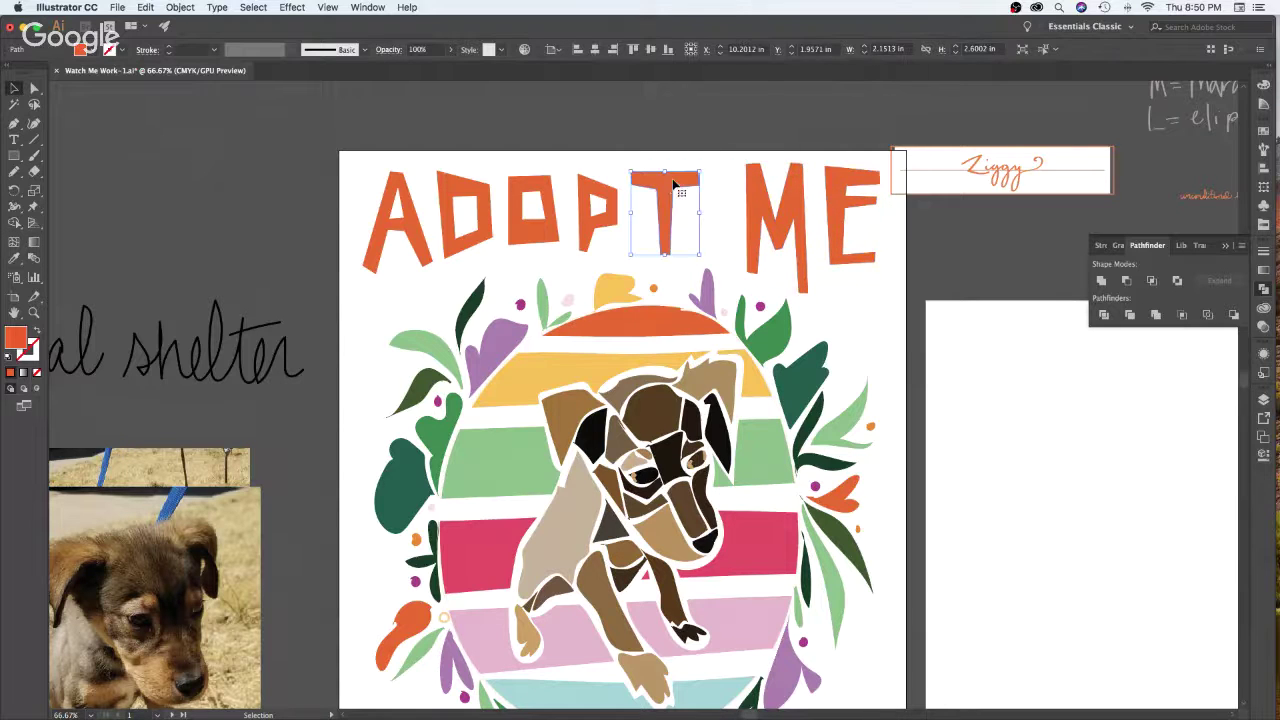
pyautogui.click(934, 413)
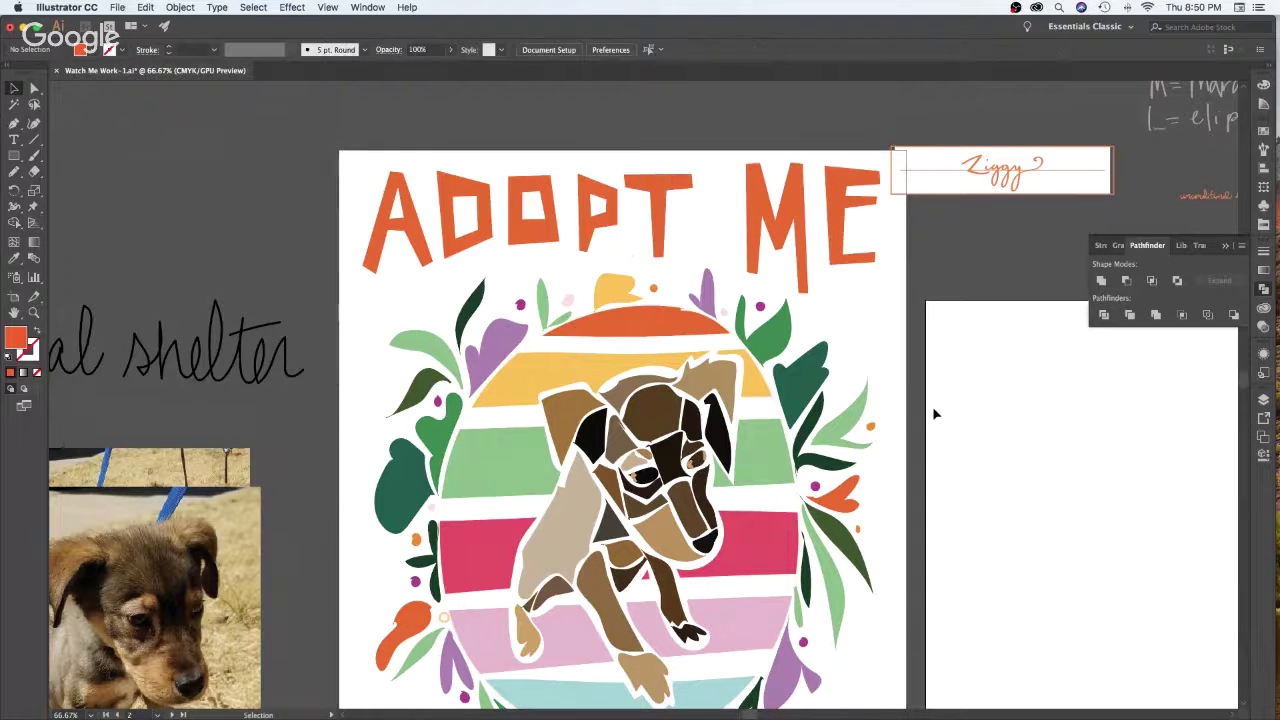
# Move the Ziggy name label off the artboard's edge into the empty area above the artboards
pyautogui.press('space')
pyautogui.moveTo(951, 567); pyautogui.dragTo(927, 489)
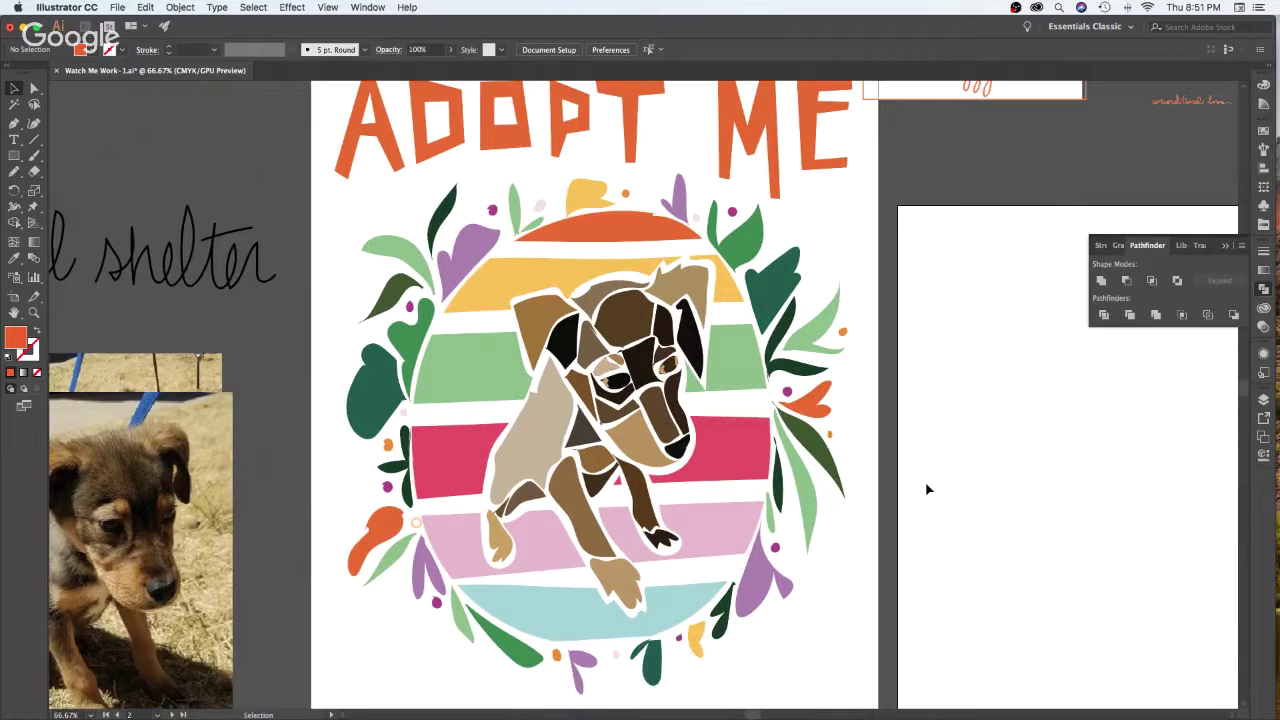
pyautogui.press('super+minus')
pyautogui.press('super+minus')
pyautogui.moveTo(810, 235); pyautogui.dragTo(755, 117)
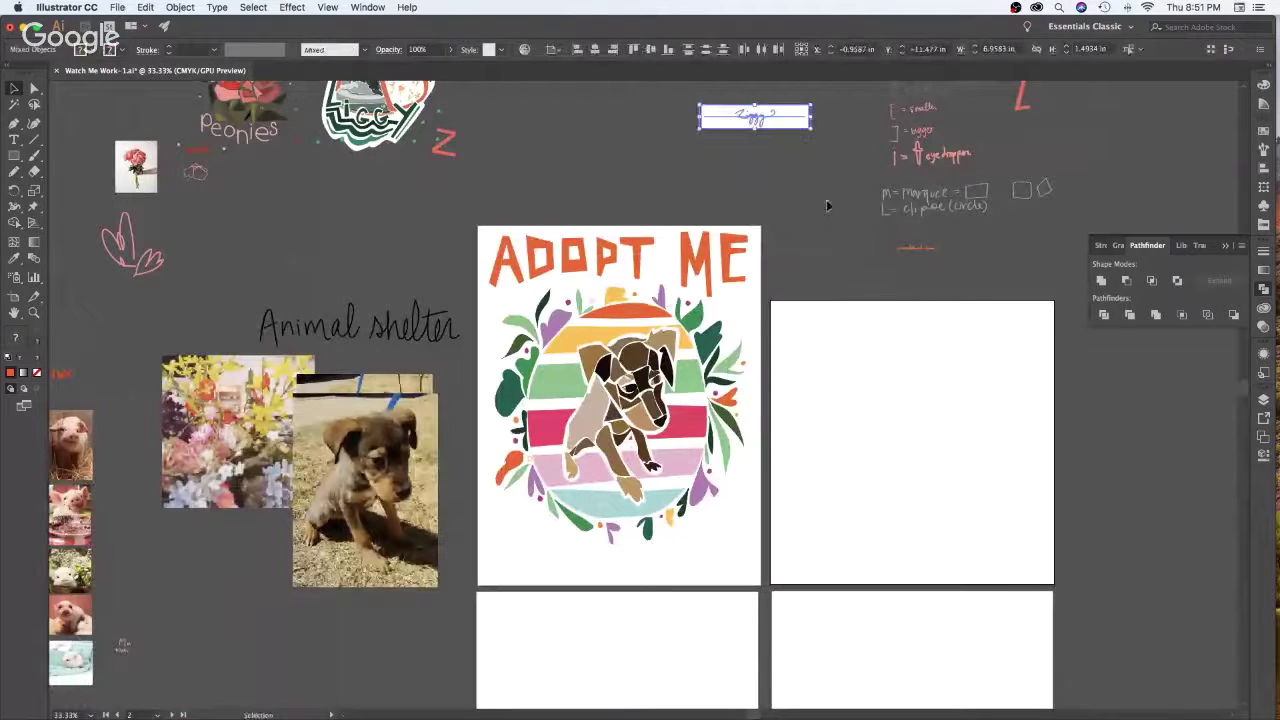
# Move the puppy and wreath artwork down to leave more room below the ADOPT ME title
pyautogui.moveTo(756, 298); pyautogui.dragTo(507, 550)
pyautogui.keyDown('shift'); pyautogui.click(712, 272); pyautogui.keyUp('shift')
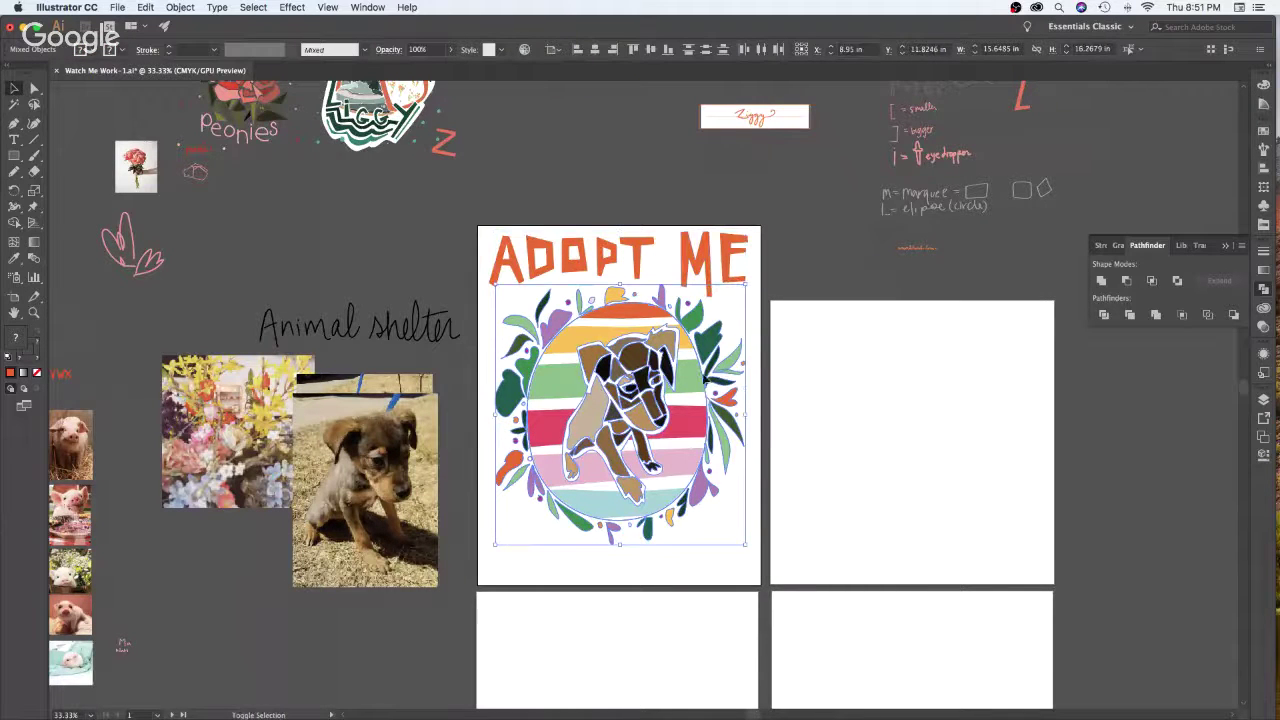
pyautogui.moveTo(695, 420); pyautogui.dragTo(696, 445)
pyautogui.click(822, 426)
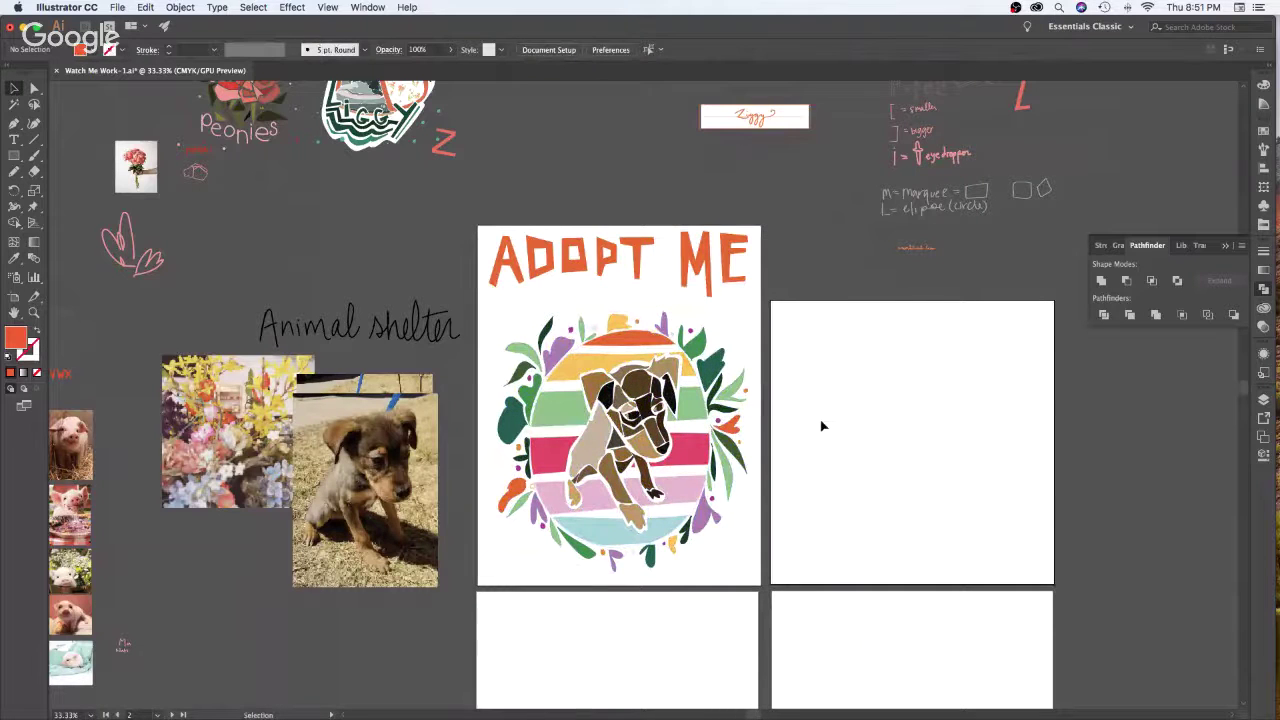
# Narrow the wreath and striped oval behind the puppy to about 15.04 in wide, and try grouping them
pyautogui.moveTo(765, 322); pyautogui.dragTo(502, 556)
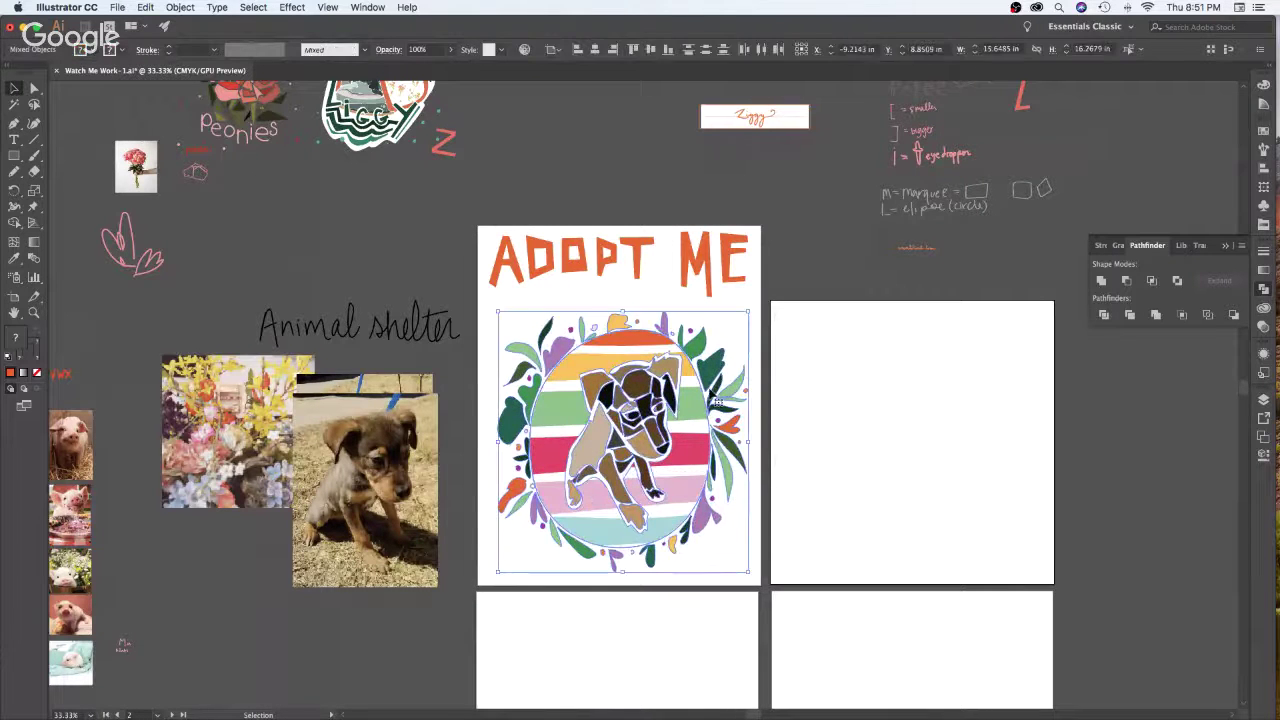
pyautogui.moveTo(748, 441); pyautogui.dragTo(705, 438)
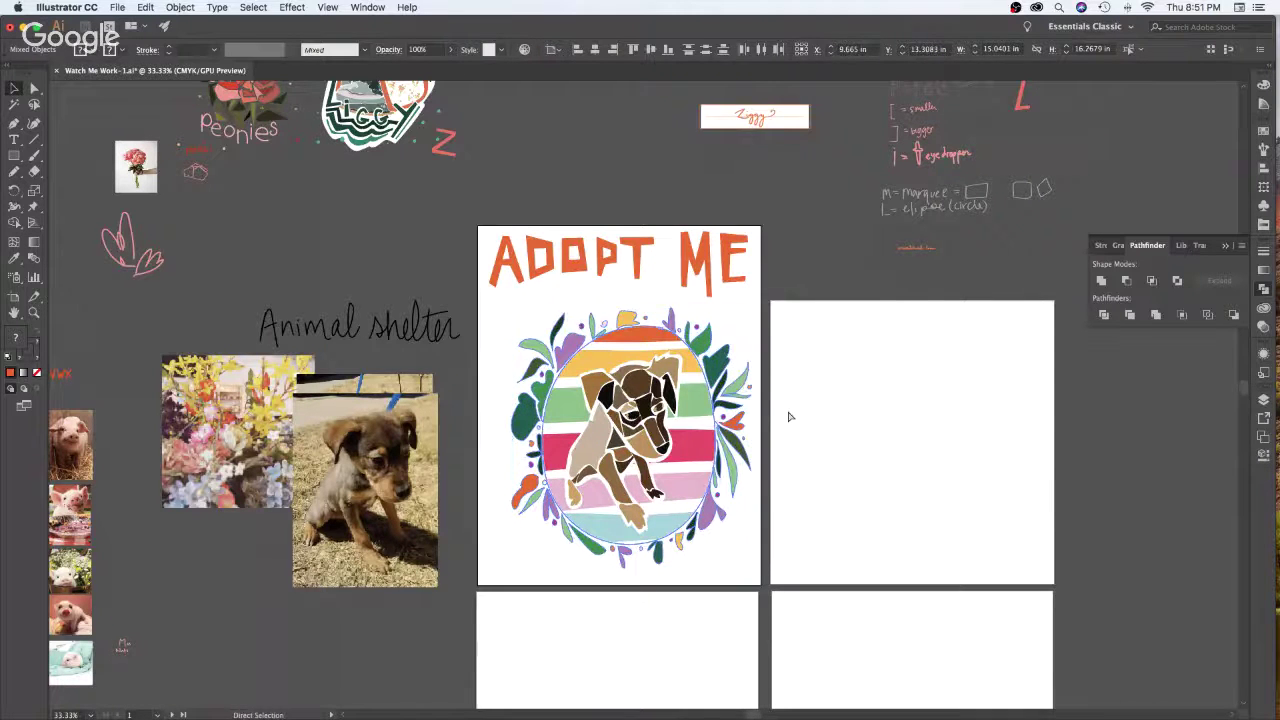
pyautogui.press('super+g')
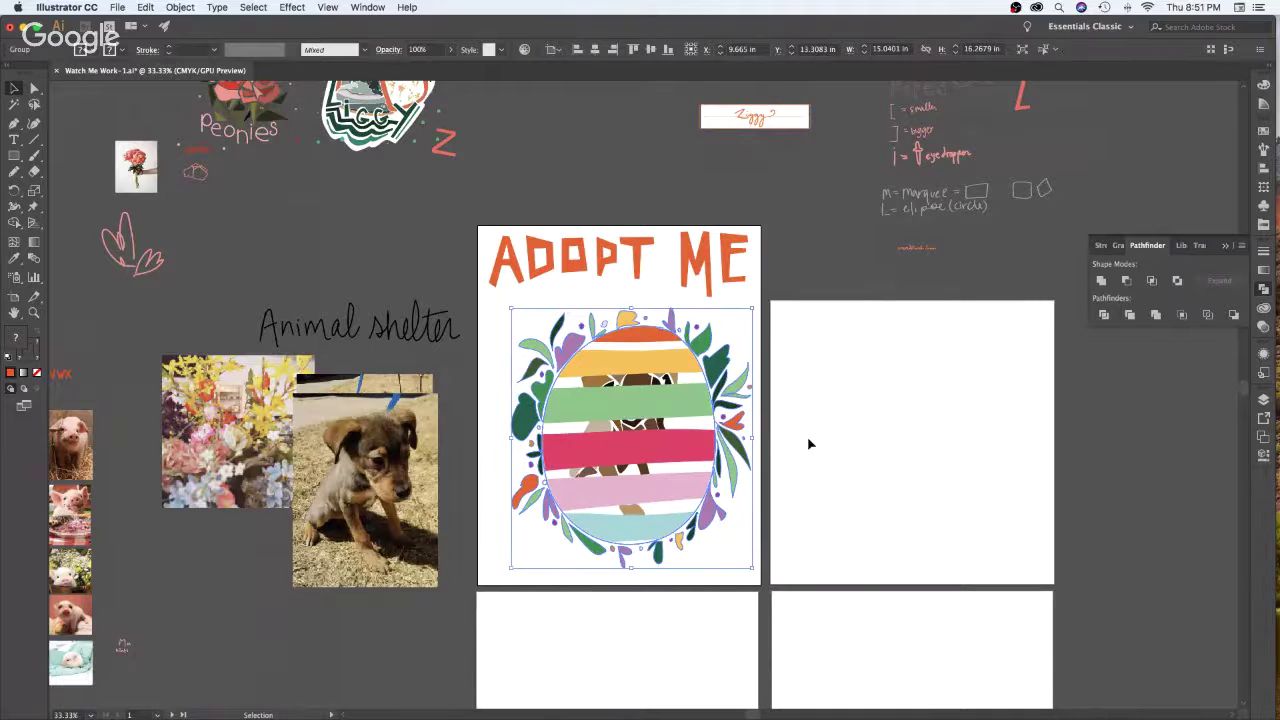
pyautogui.press('super+z')
pyautogui.click(860, 463)
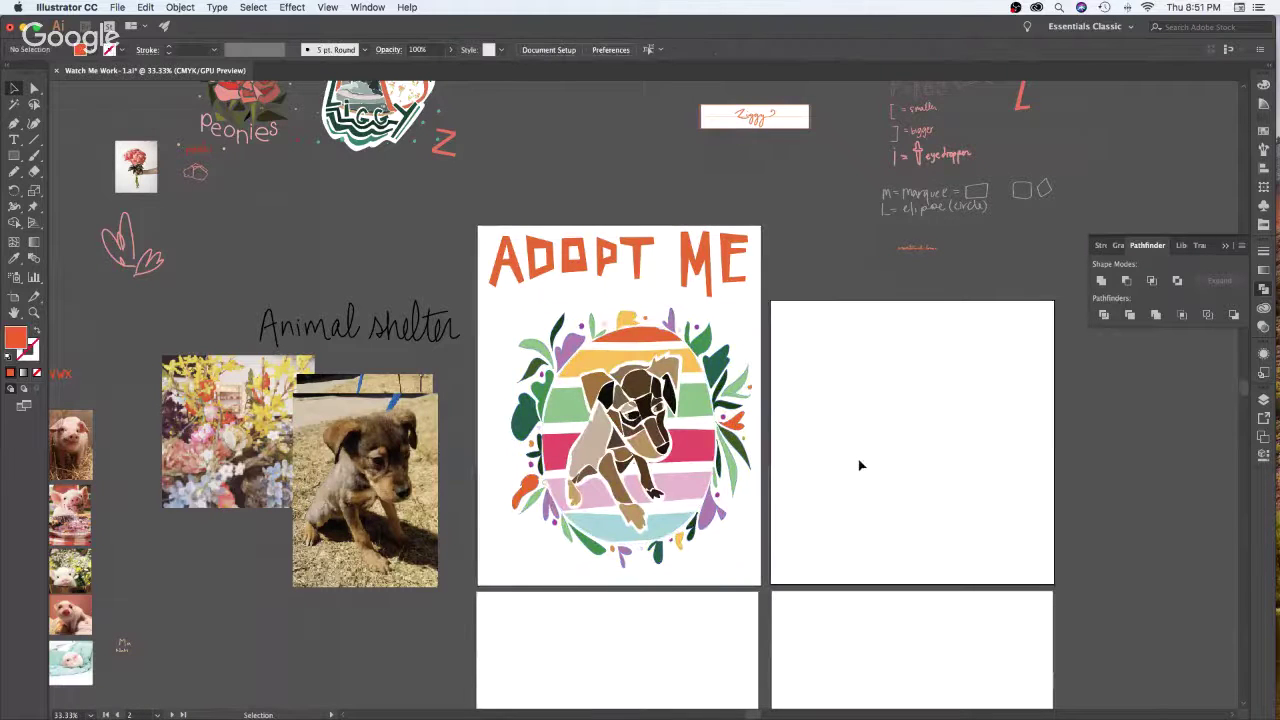
# Reposition the grouped puppy and wreath artwork below the title and enlarge it to about 16.08 in wide
pyautogui.click(731, 414)
pyautogui.moveTo(511, 438); pyautogui.dragTo(515, 439)
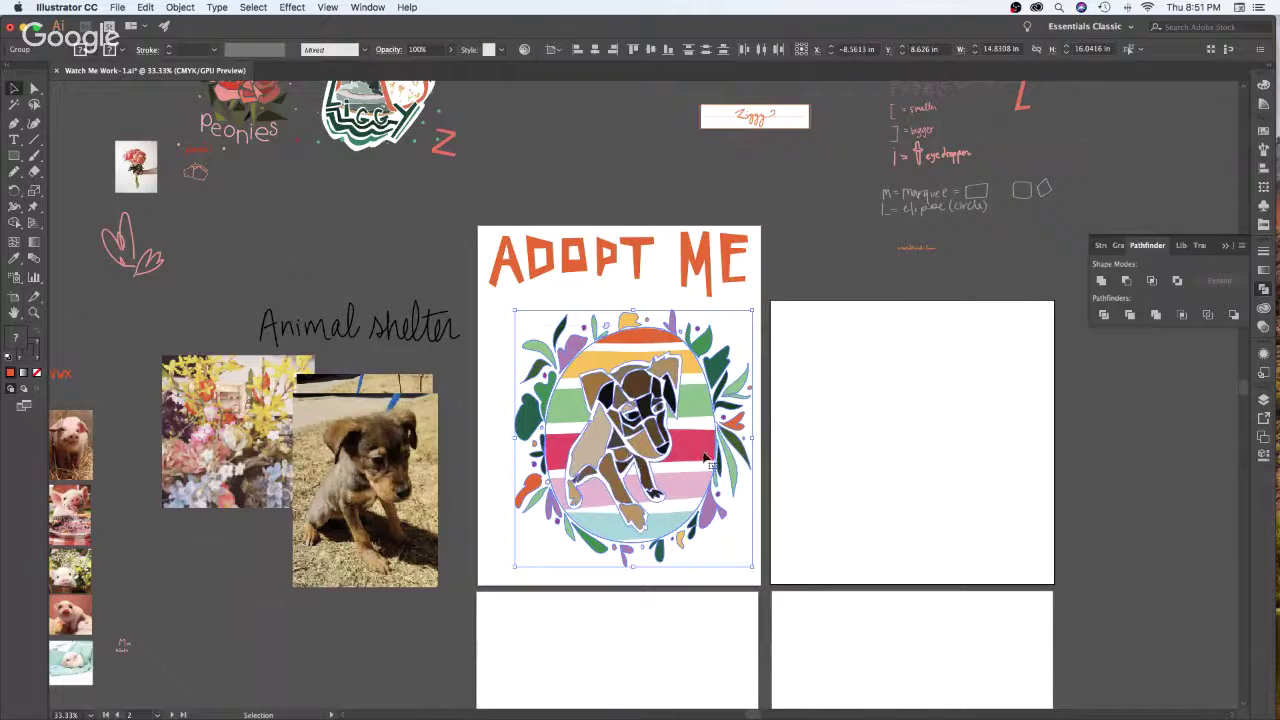
pyautogui.moveTo(720, 455); pyautogui.dragTo(681, 468)
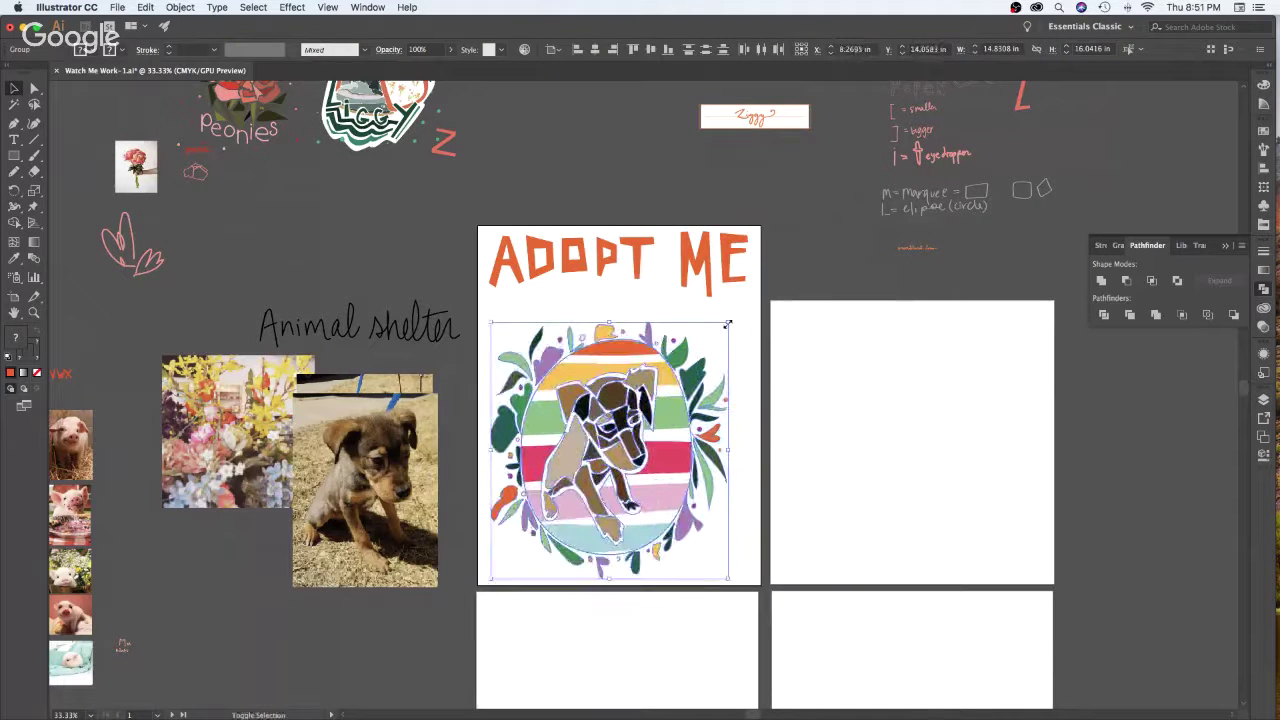
pyautogui.moveTo(727, 323); pyautogui.dragTo(752, 296)
pyautogui.click(851, 412)
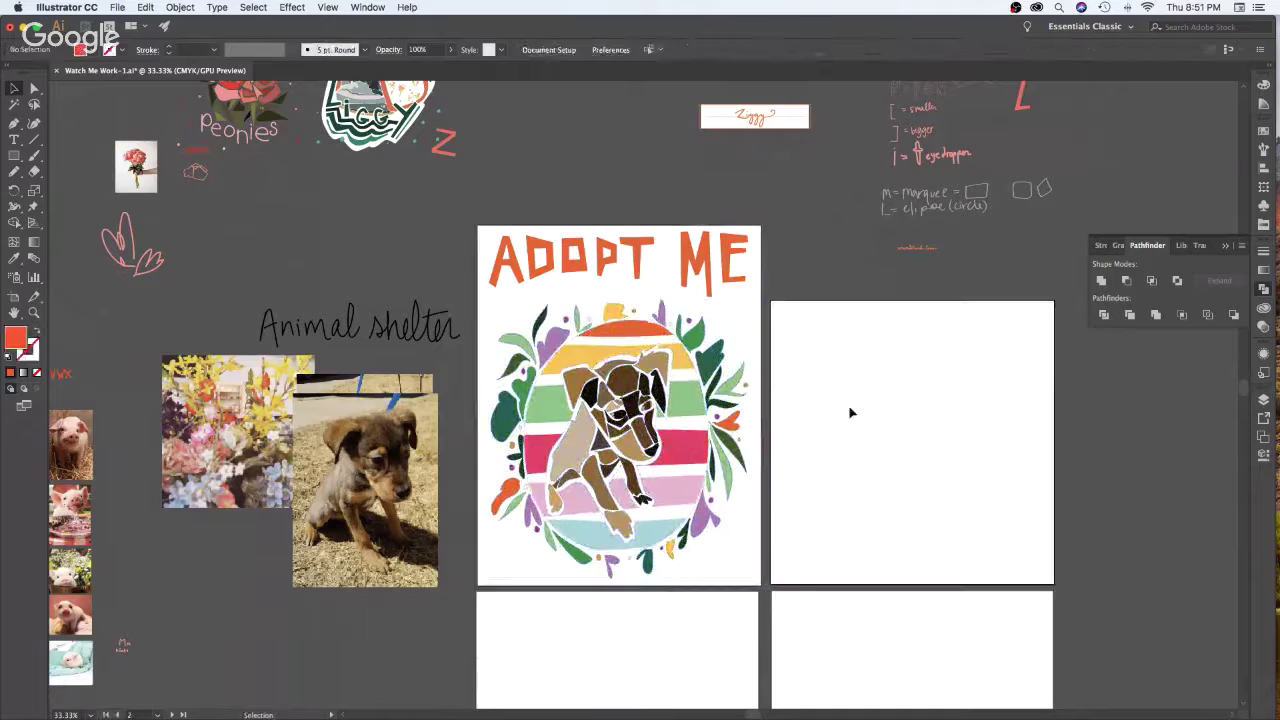
# Align the grouped puppy and wreath artwork to the artboard's horizontal center
pyautogui.click(566, 486)
pyautogui.press('a')
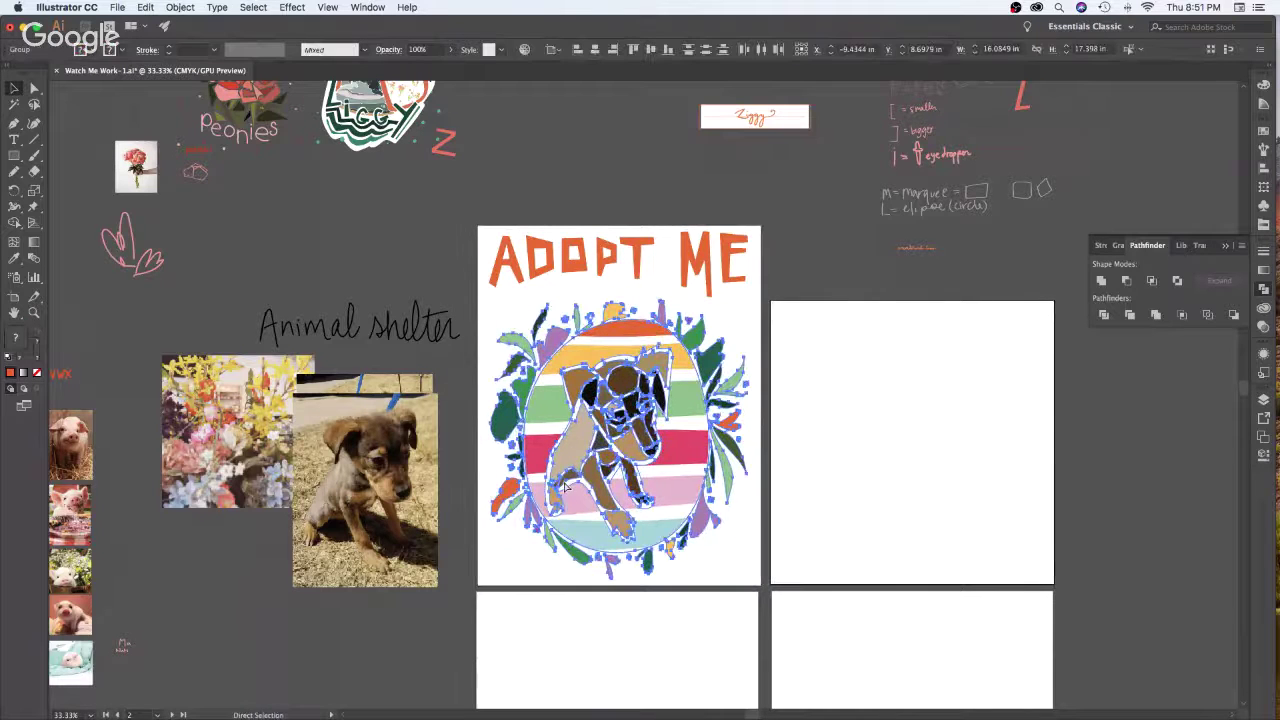
pyautogui.press('v')
pyautogui.click(595, 49)
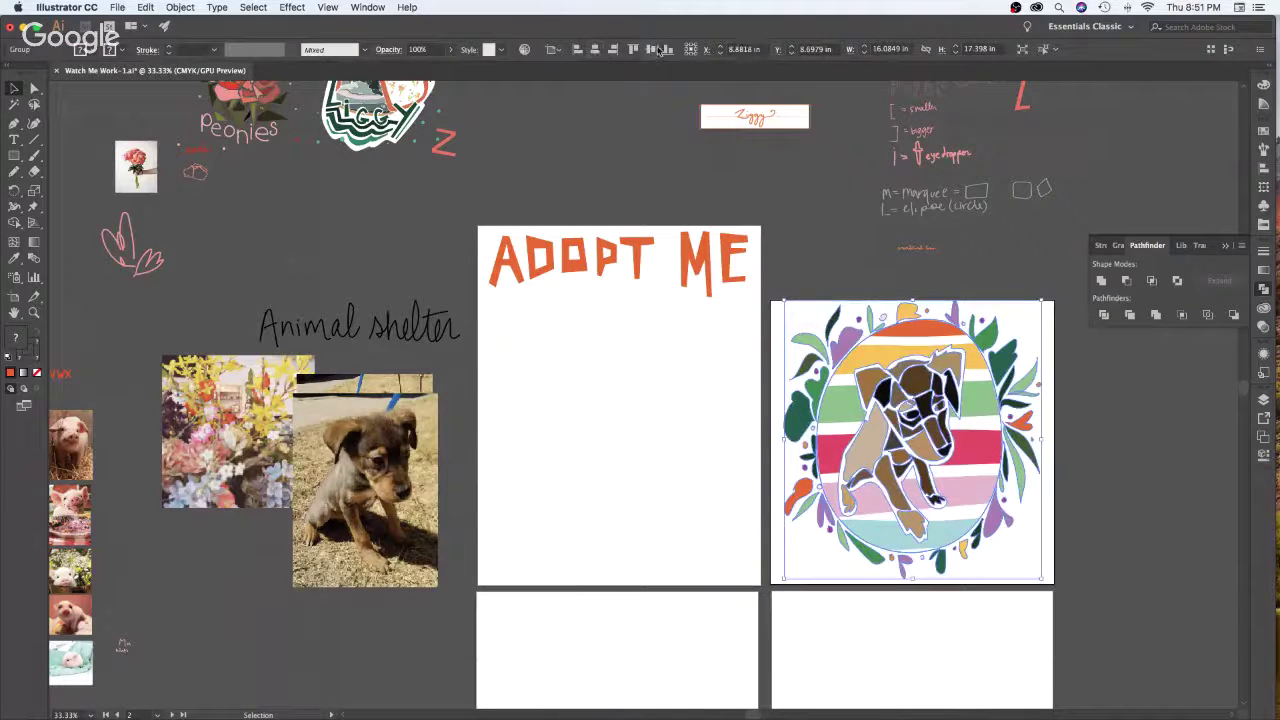
# Undo the alignment to the neighboring artboard and align the grouped puppy and wreath artwork vertically to the ADOPT ME artboard's center
pyautogui.press('super+z')
pyautogui.click(757, 345)
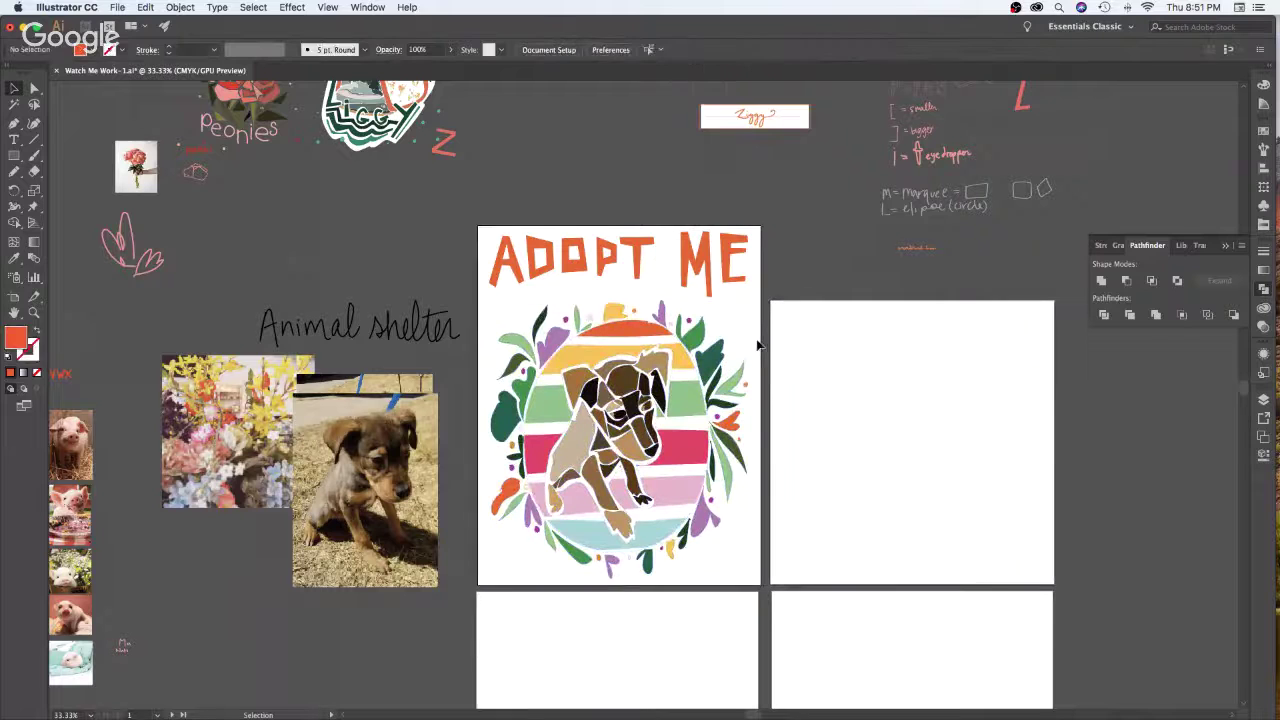
pyautogui.click(746, 350)
pyautogui.click(650, 49)
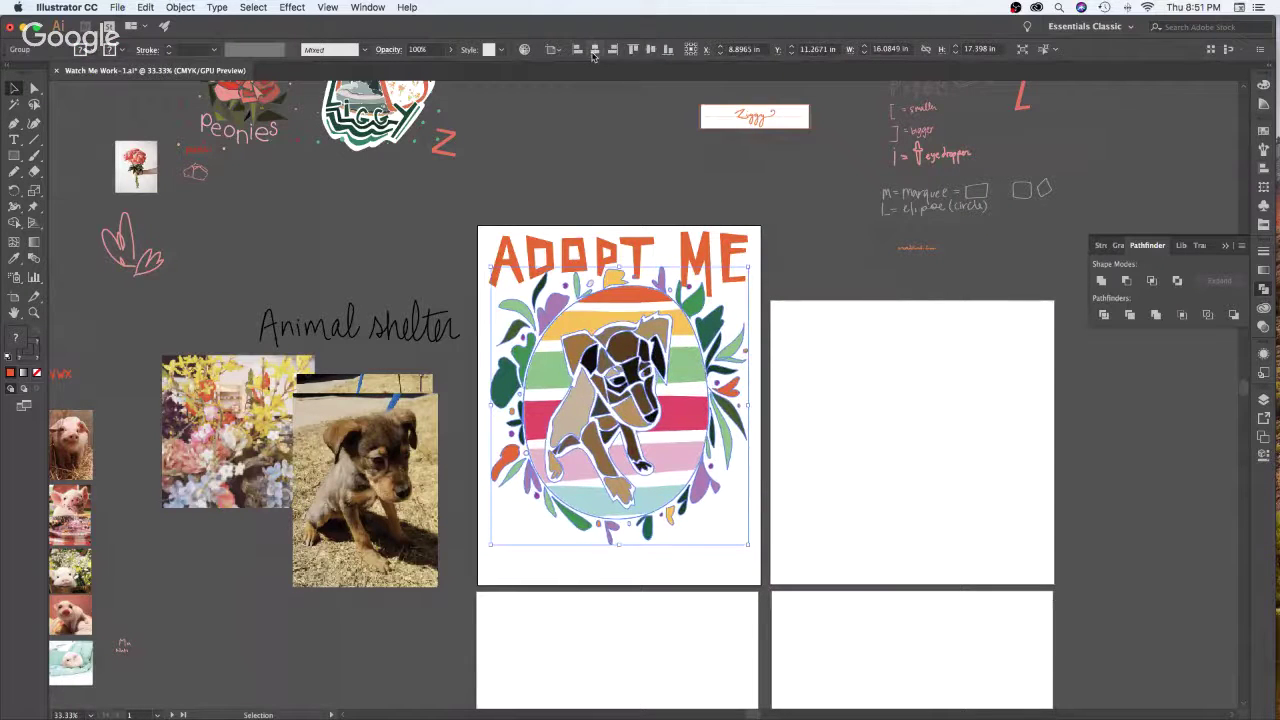
# Move the grouped puppy and wreath artwork down clear of the title and center it horizontally on the artboard
pyautogui.click(797, 368)
pyautogui.moveTo(691, 412); pyautogui.dragTo(690, 438)
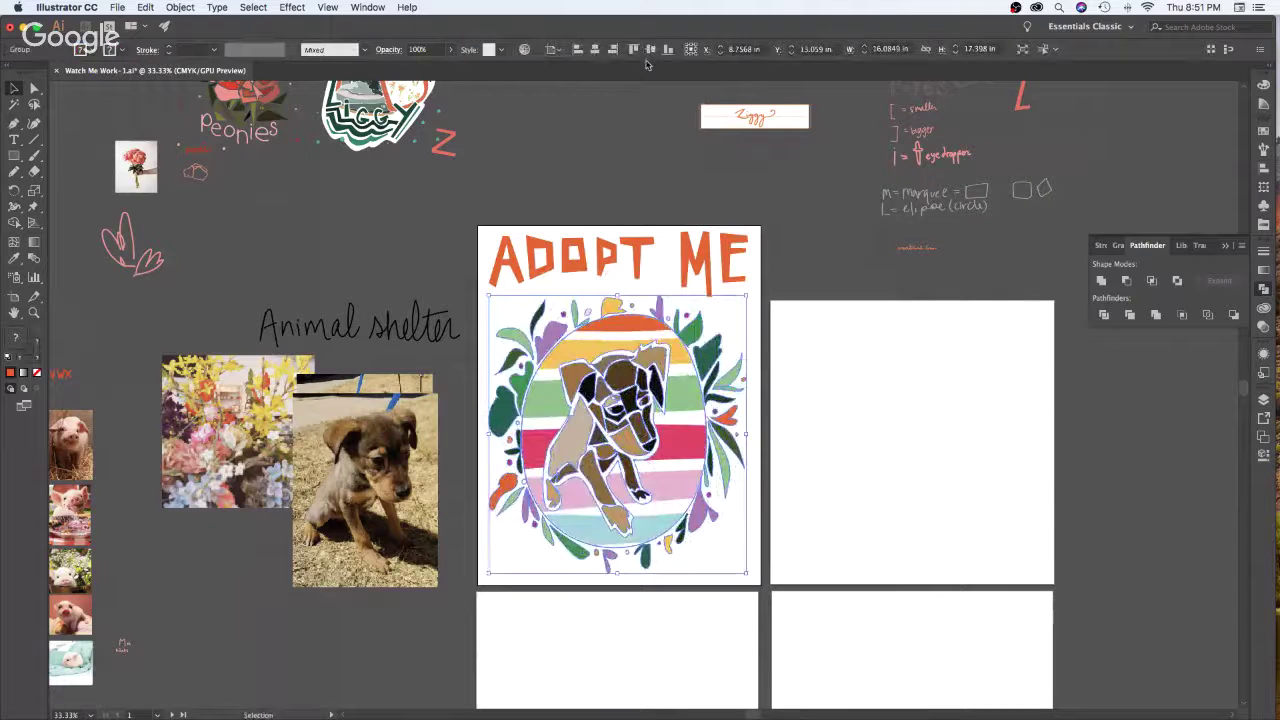
pyautogui.click(596, 50)
pyautogui.click(886, 427)
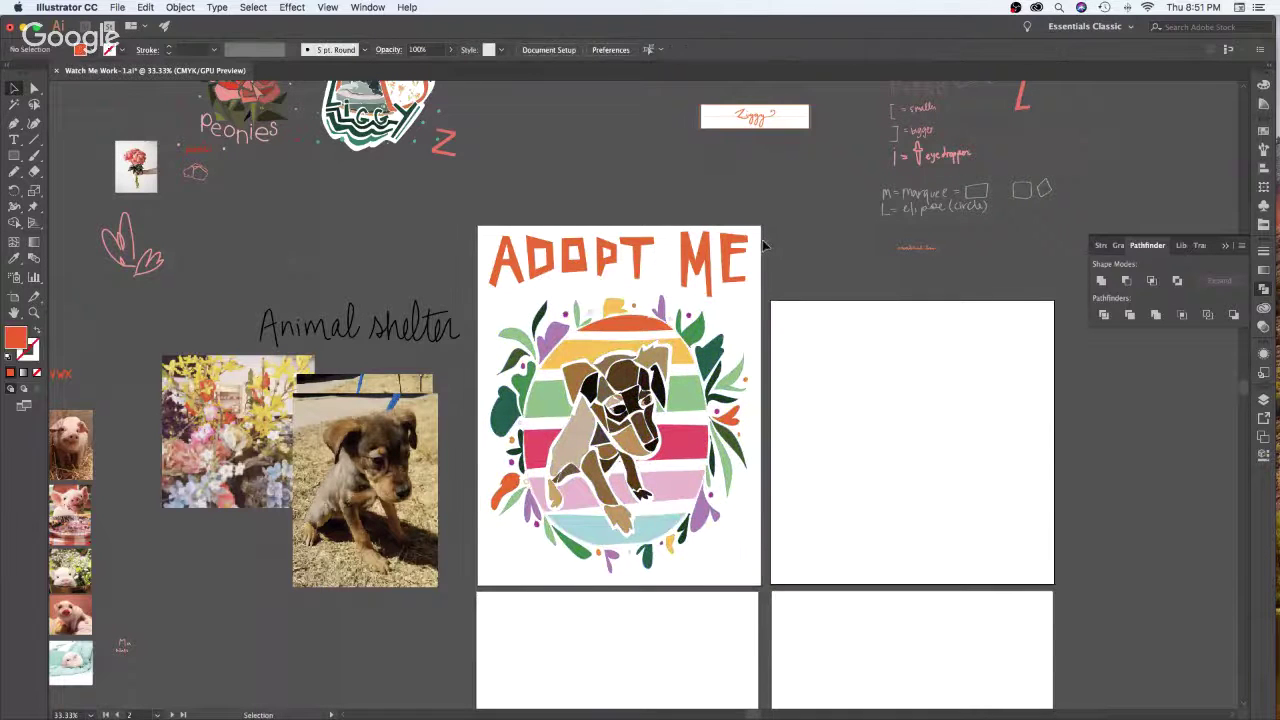
# Narrow the word ME slightly and scale the whole ADOPT ME title down to about 14.10 in wide
pyautogui.click(745, 265)
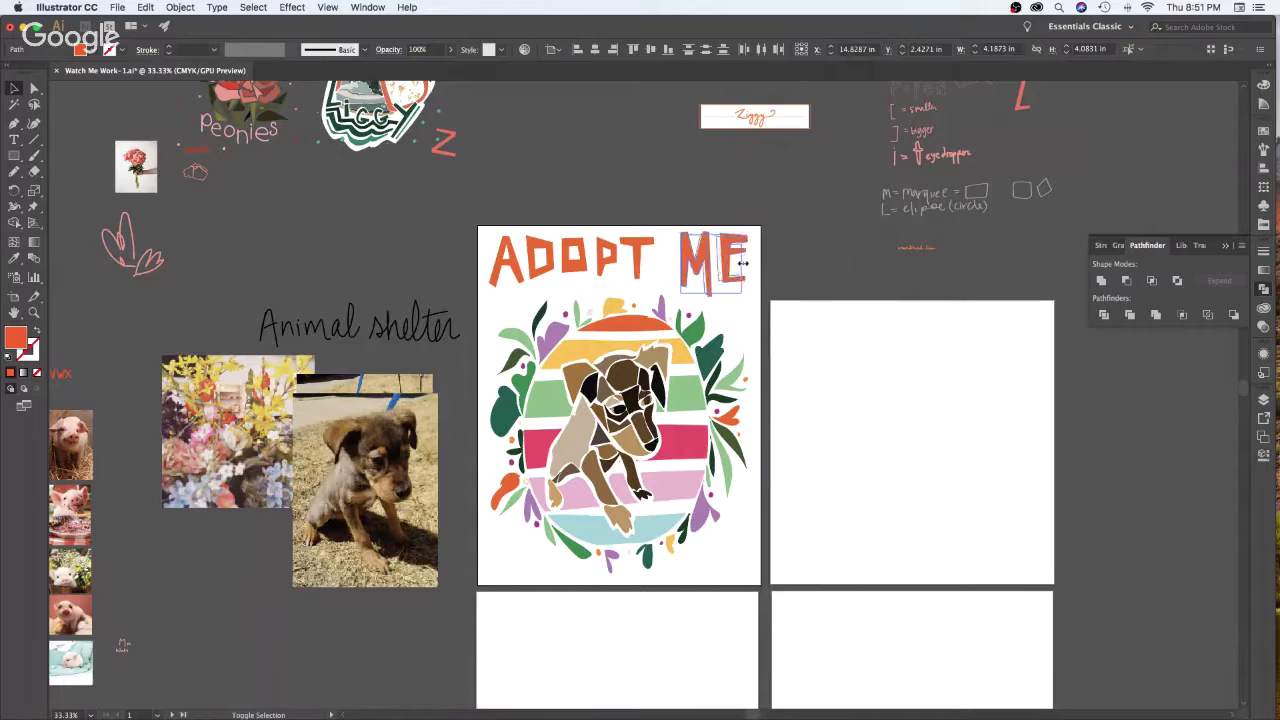
pyautogui.click(801, 300)
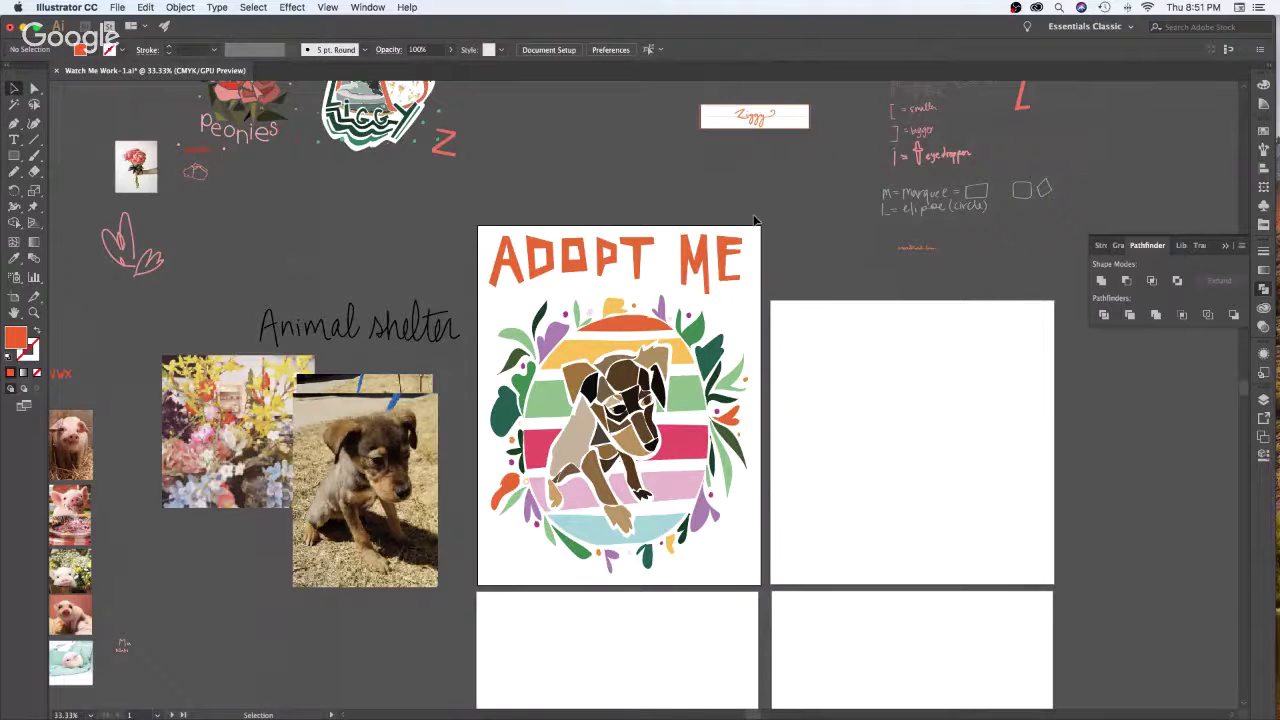
pyautogui.moveTo(752, 218); pyautogui.dragTo(487, 296)
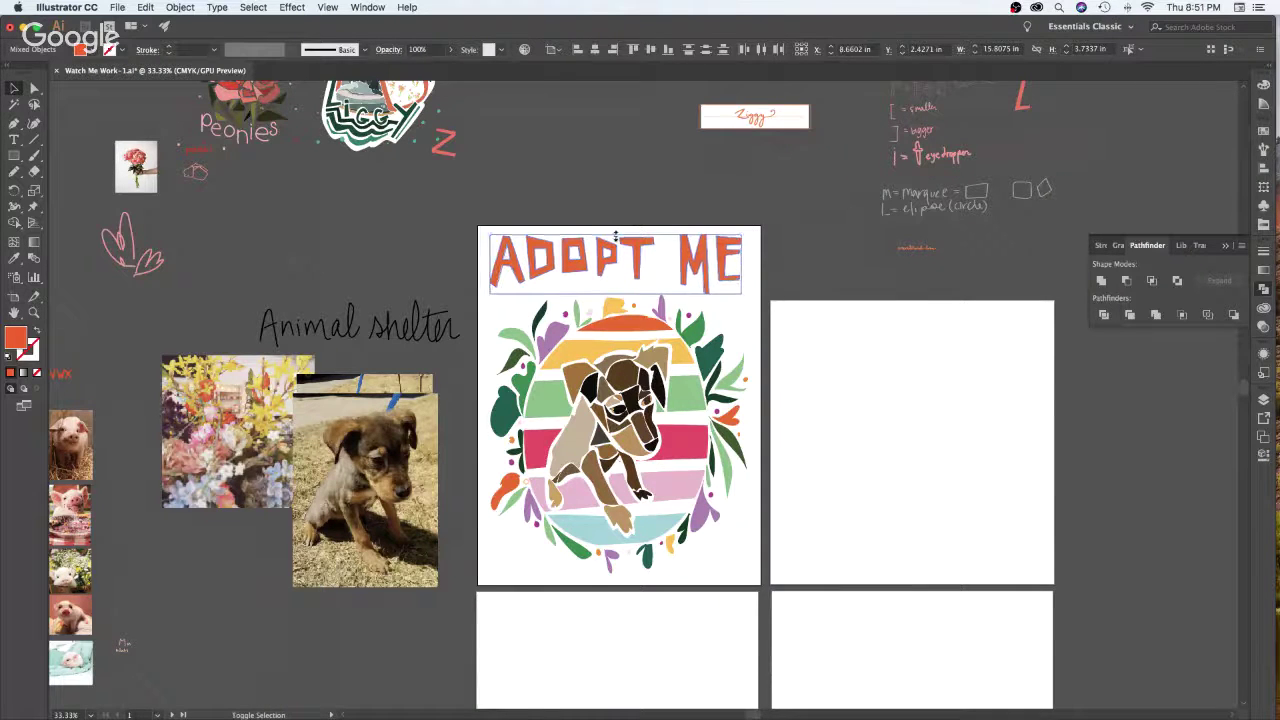
pyautogui.click(806, 300)
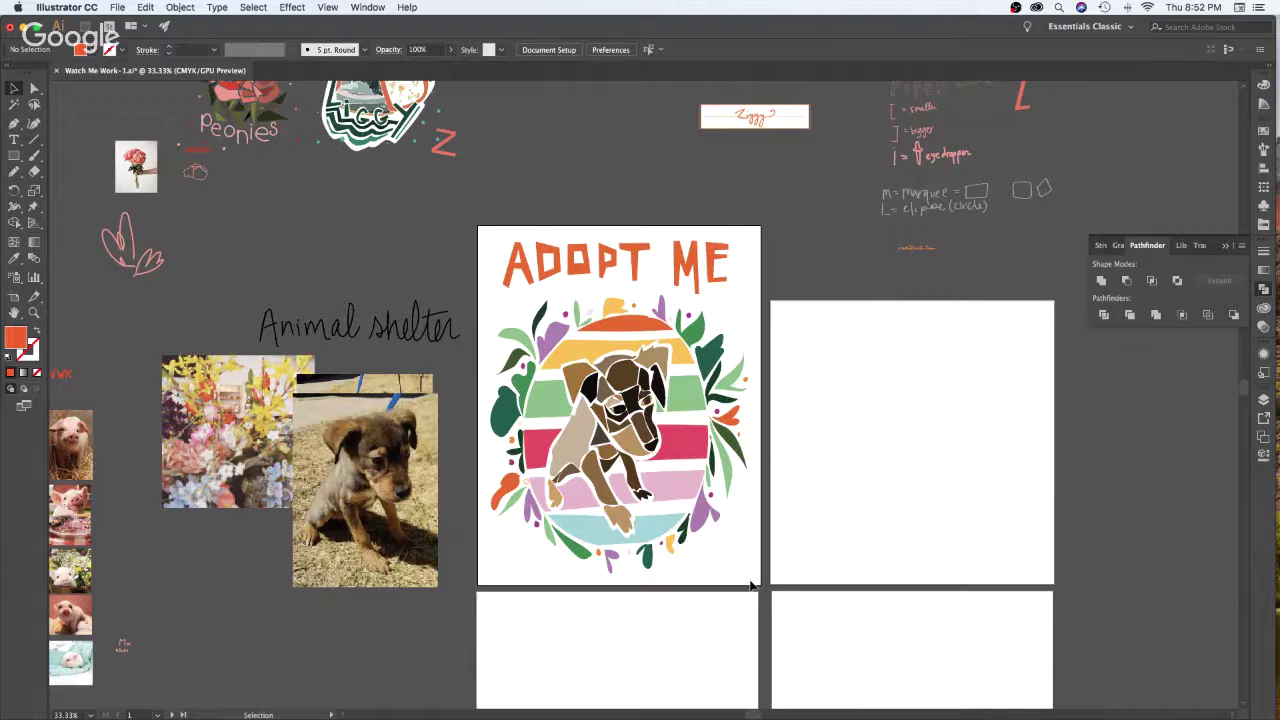
# Try tilting the words ADOPT and ME separately to give the title a slanted, uneven look
pyautogui.moveTo(490, 528); pyautogui.dragTo(538, 593)
pyautogui.moveTo(757, 526); pyautogui.dragTo(712, 604)
pyautogui.moveTo(738, 250)
pyautogui.mouseDown()
pyautogui.moveTo(738, 262)
pyautogui.moveTo(743, 246)
pyautogui.mouseUp()
pyautogui.moveTo(652, 238); pyautogui.dragTo(494, 280)
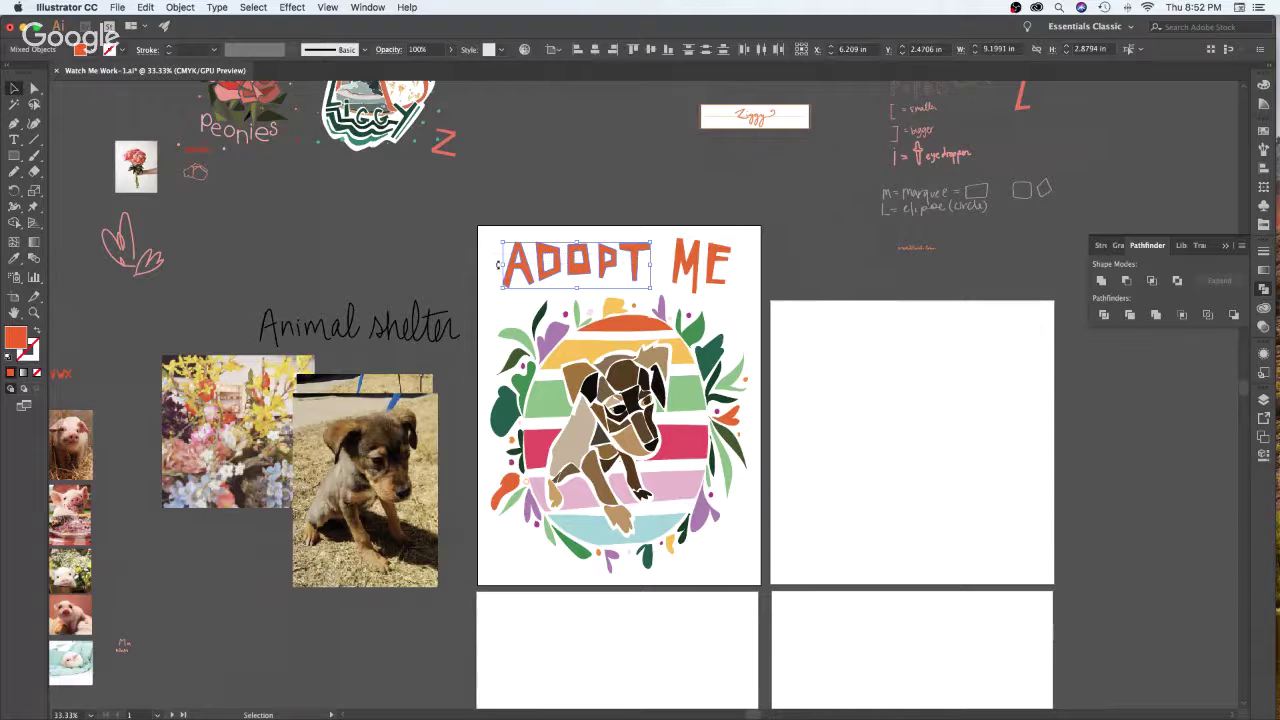
pyautogui.moveTo(651, 243); pyautogui.dragTo(624, 278)
pyautogui.moveTo(750, 241); pyautogui.dragTo(708, 280)
pyautogui.click(752, 307)
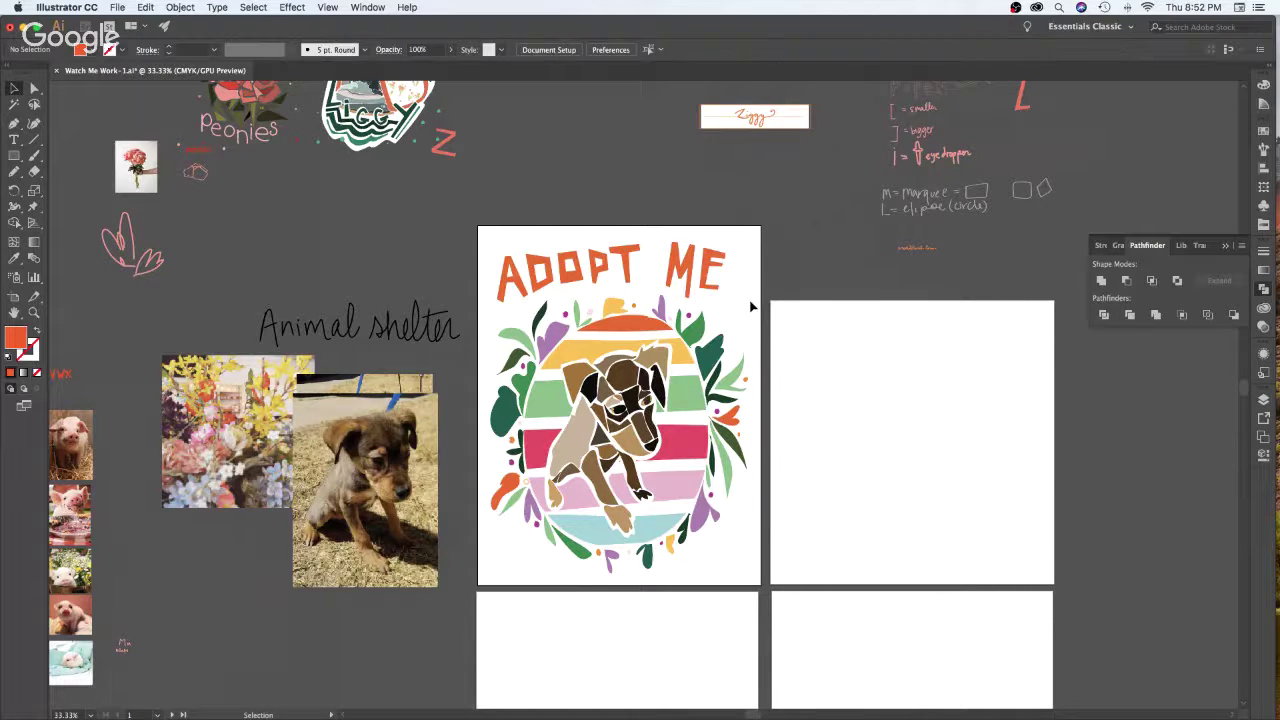
# Undo the tilting of both title words and clear the selection
pyautogui.press('super+z')
pyautogui.press('super+z')
pyautogui.press('super+z')
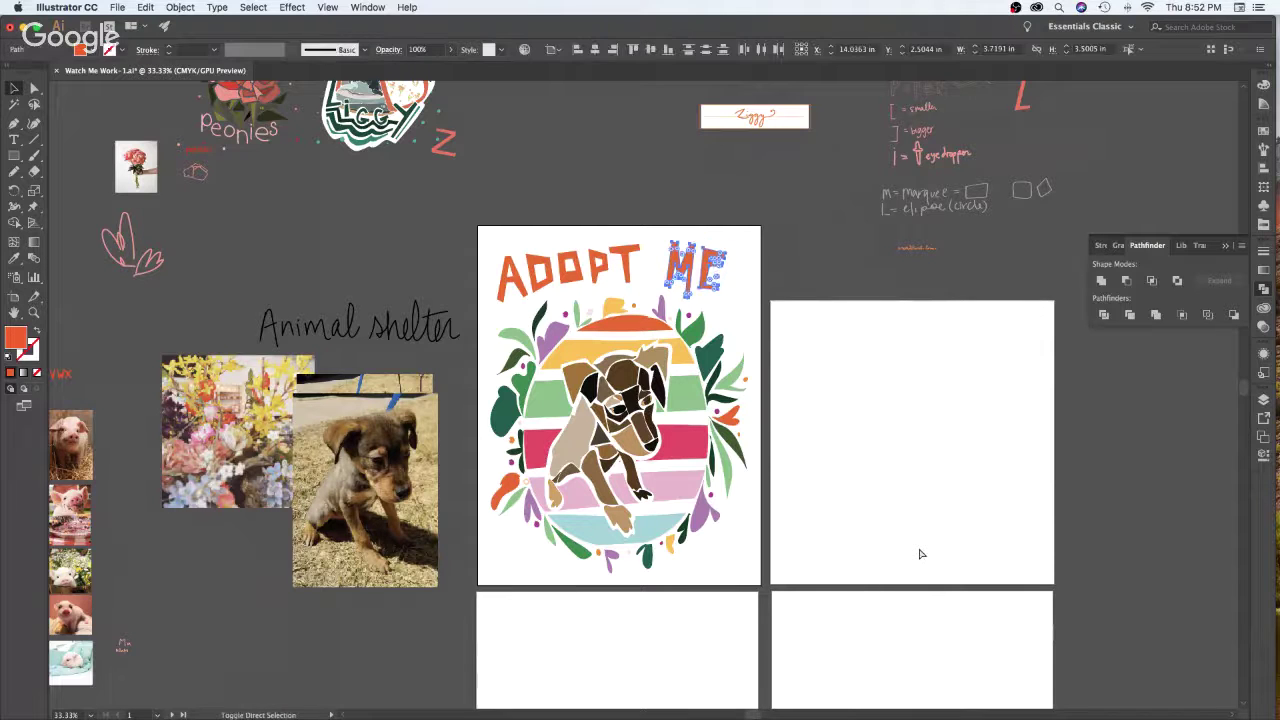
pyautogui.press('super+z')
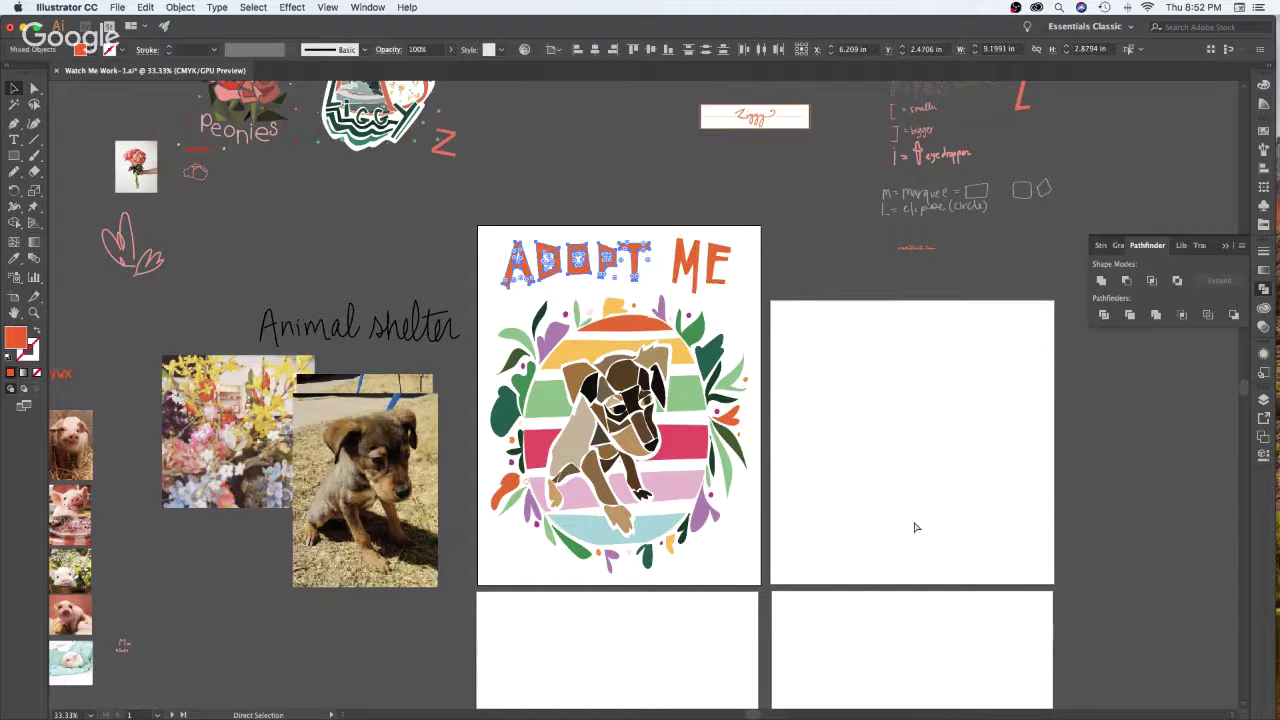
pyautogui.press('v')
pyautogui.click(925, 558)
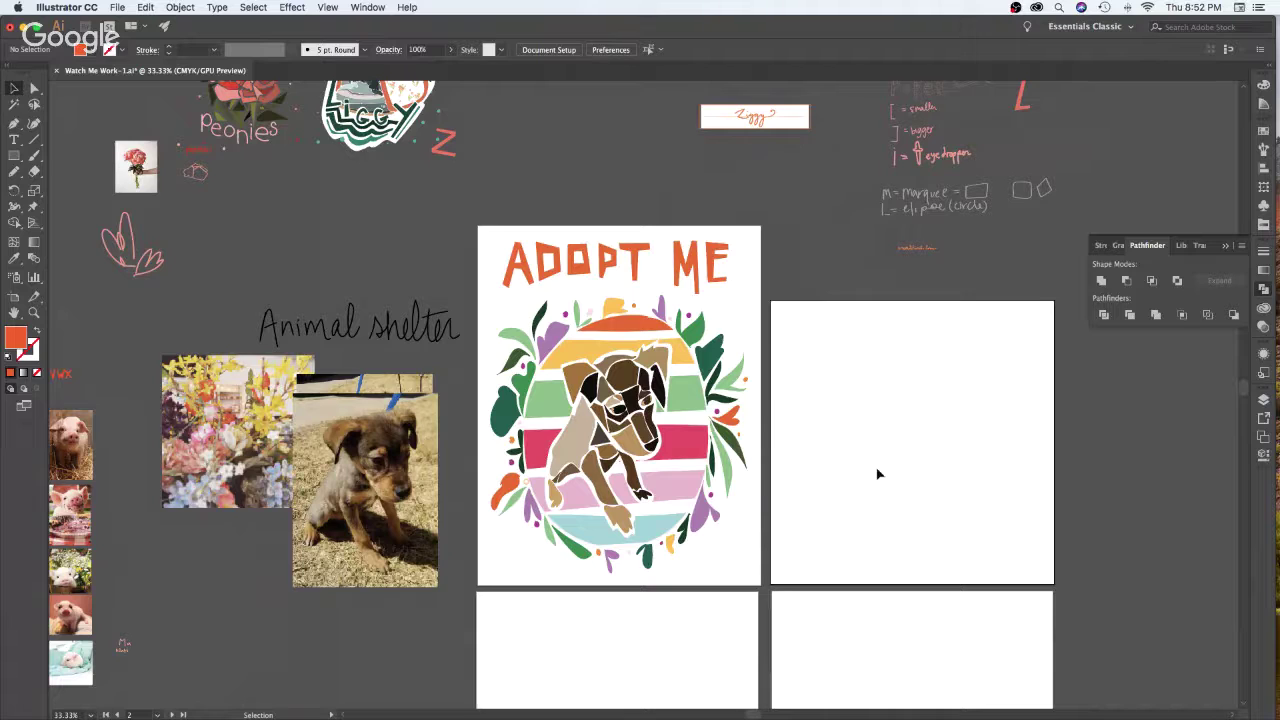
# Sketch a triangle outline with the Paintbrush in each of the four corners around the puppy wreath
pyautogui.press('b')
pyautogui.moveTo(690, 563)
pyautogui.mouseDown()
pyautogui.moveTo(755, 506)
pyautogui.moveTo(752, 571)
pyautogui.moveTo(676, 574)
pyautogui.mouseUp()
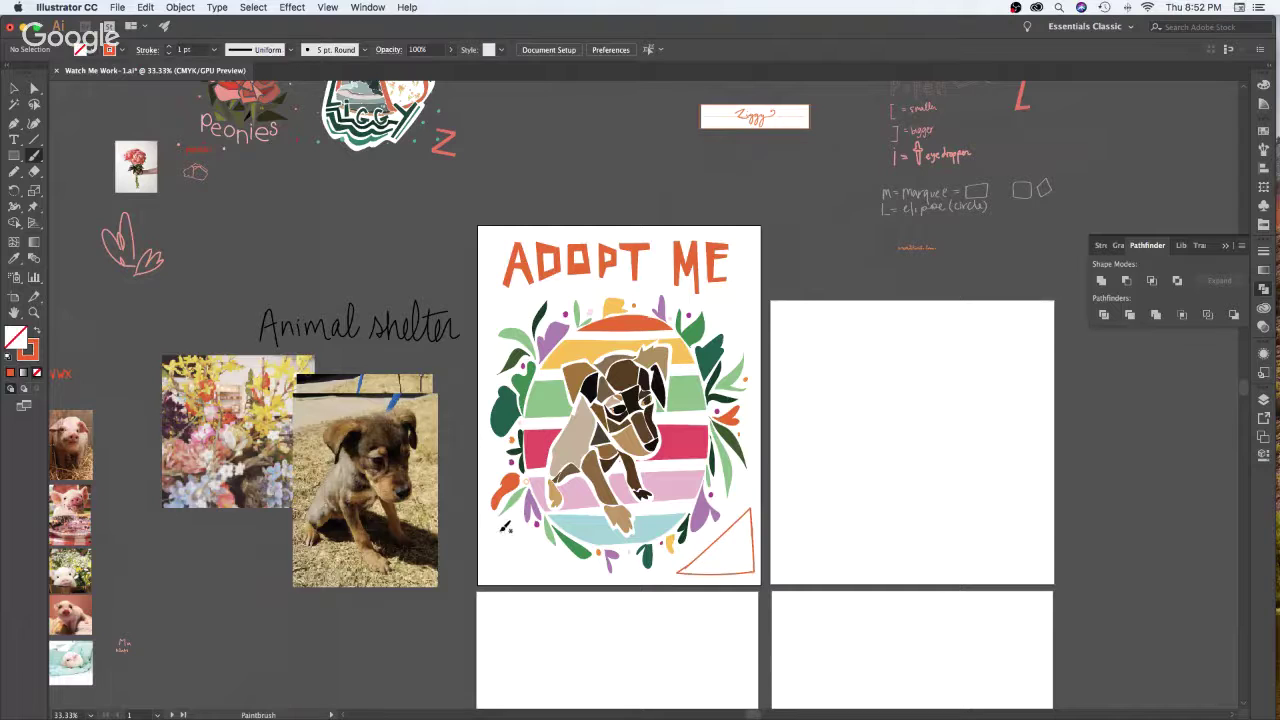
pyautogui.moveTo(488, 516)
pyautogui.mouseDown()
pyautogui.moveTo(549, 568)
pyautogui.moveTo(492, 573)
pyautogui.moveTo(497, 512)
pyautogui.mouseUp()
pyautogui.press('v')
pyautogui.press('b')
pyautogui.moveTo(729, 320)
pyautogui.mouseDown()
pyautogui.moveTo(745, 345)
pyautogui.moveTo(750, 288)
pyautogui.mouseUp()
pyautogui.moveTo(744, 283)
pyautogui.mouseDown()
pyautogui.moveTo(712, 284)
pyautogui.moveTo(707, 306)
pyautogui.mouseUp()
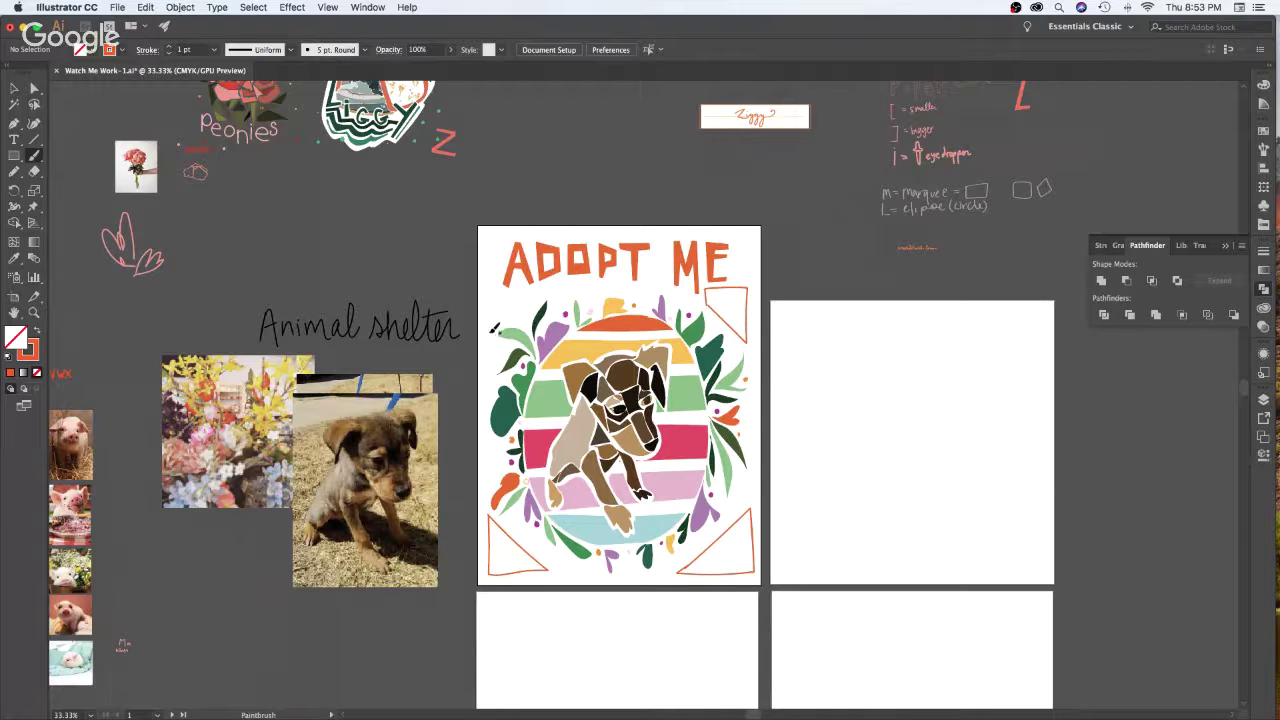
pyautogui.moveTo(484, 341)
pyautogui.mouseDown()
pyautogui.moveTo(528, 291)
pyautogui.moveTo(487, 295)
pyautogui.moveTo(489, 336)
pyautogui.mouseUp()
pyautogui.press('v')
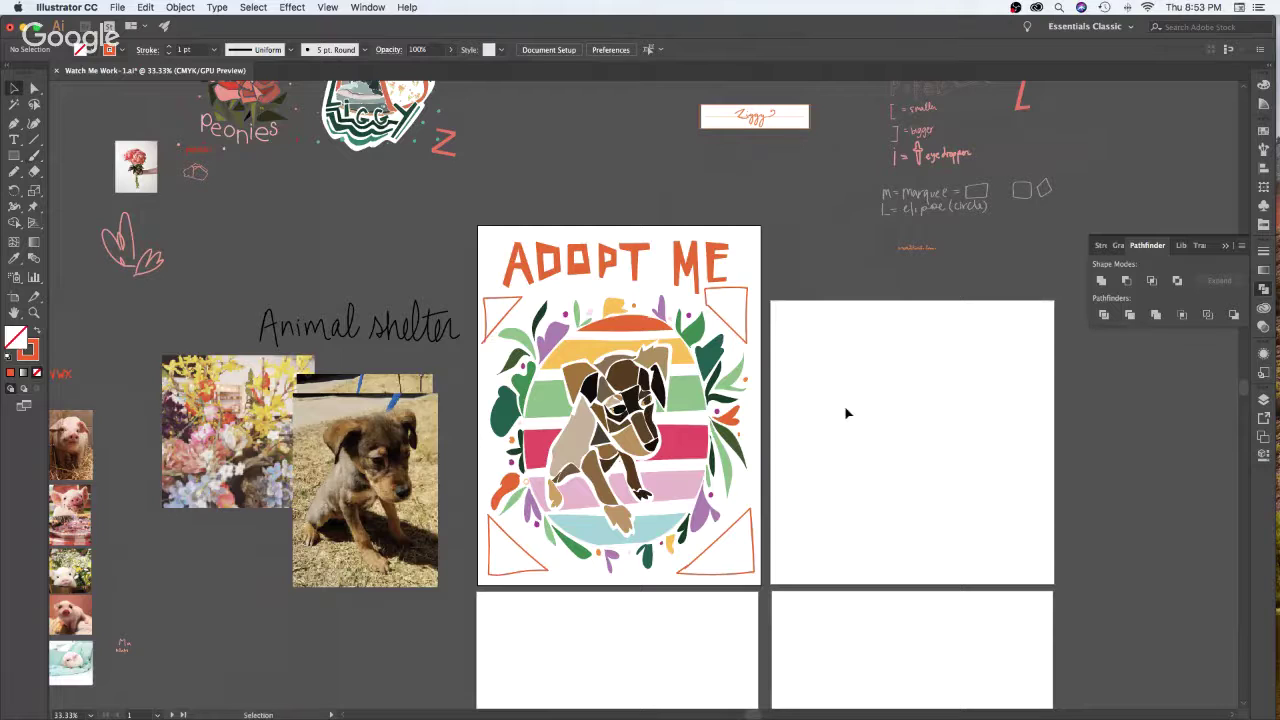
# Delete the upper-right corner triangle and redraw it freehand about 2.79 in wide and 3.56 in tall
pyautogui.click(748, 318)
pyautogui.press('Delete')
pyautogui.press('b')
pyautogui.moveTo(709, 300)
pyautogui.mouseDown()
pyautogui.moveTo(752, 347)
pyautogui.moveTo(753, 295)
pyautogui.moveTo(708, 296)
pyautogui.mouseUp()
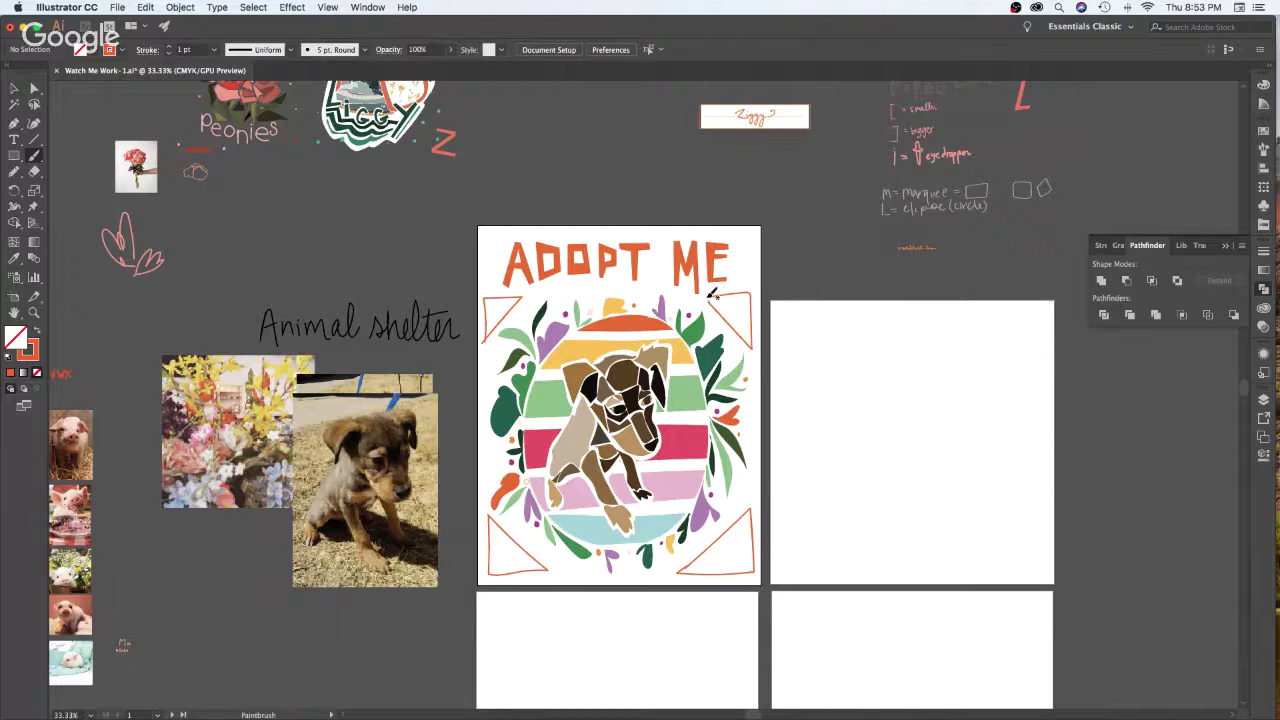
pyautogui.press('v')
# Give all four corner triangles the solid orange color as fill and remove their strokes
pyautogui.click(752, 330)
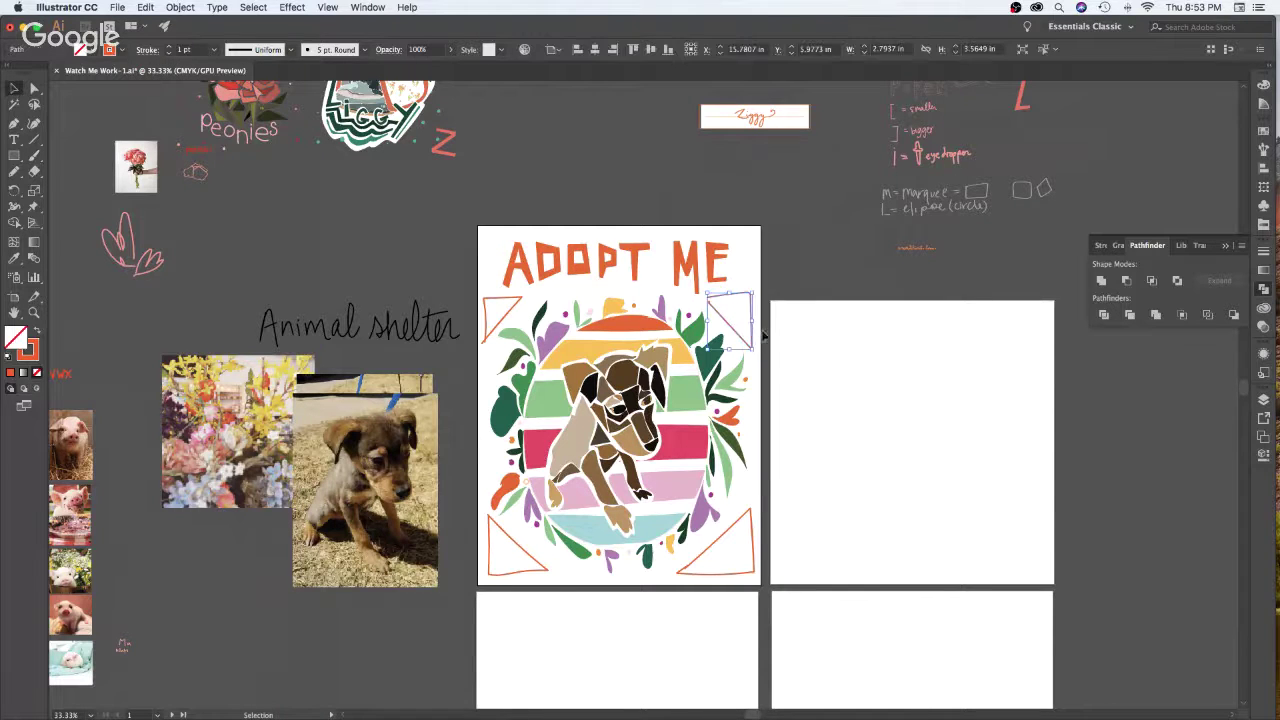
pyautogui.keyDown('shift'); pyautogui.click(488, 310); pyautogui.keyUp('shift')
pyautogui.keyDown('shift'); pyautogui.click(745, 535); pyautogui.keyUp('shift')
pyautogui.keyDown('shift'); pyautogui.click(504, 563); pyautogui.keyUp('shift')
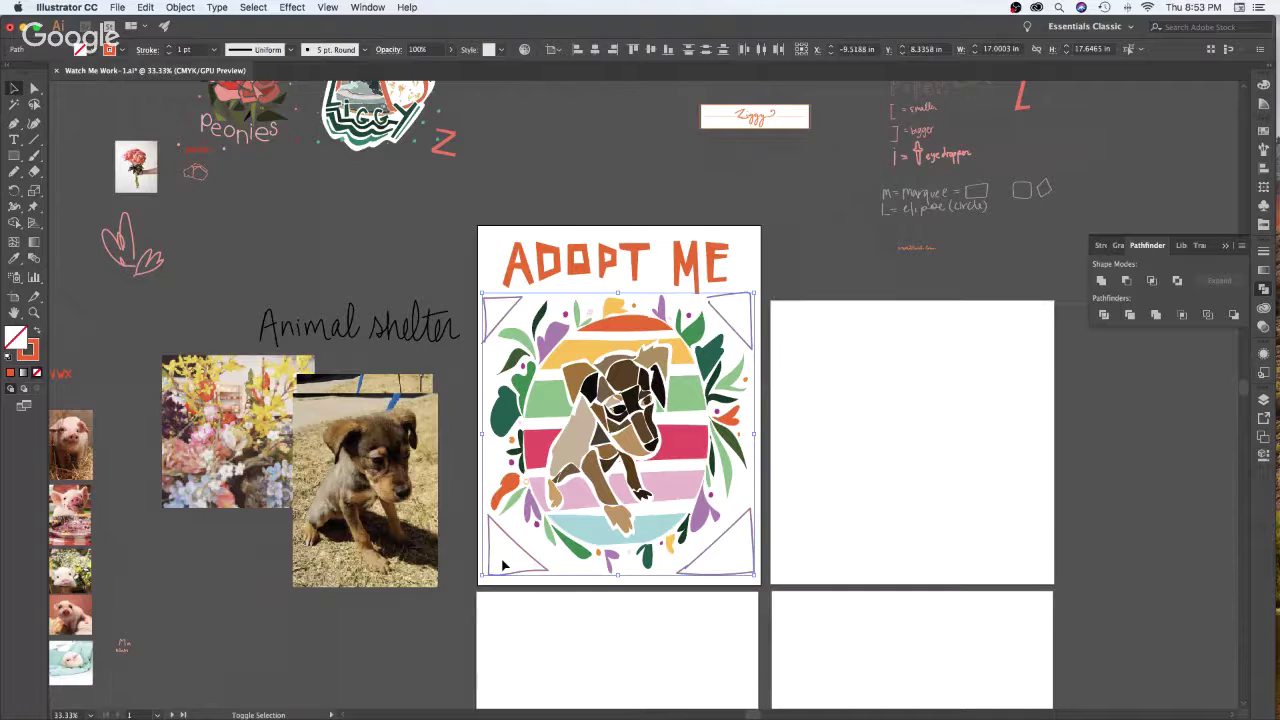
pyautogui.click(11, 373)
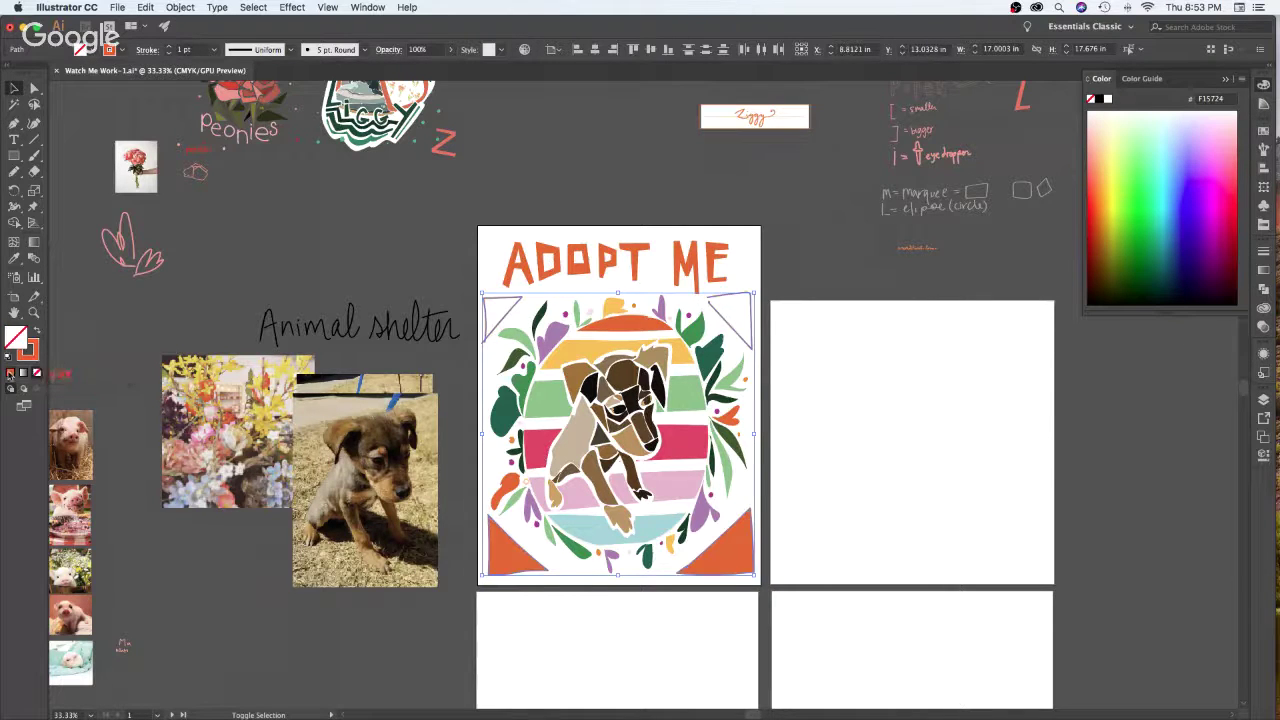
pyautogui.click(33, 352)
pyautogui.click(37, 373)
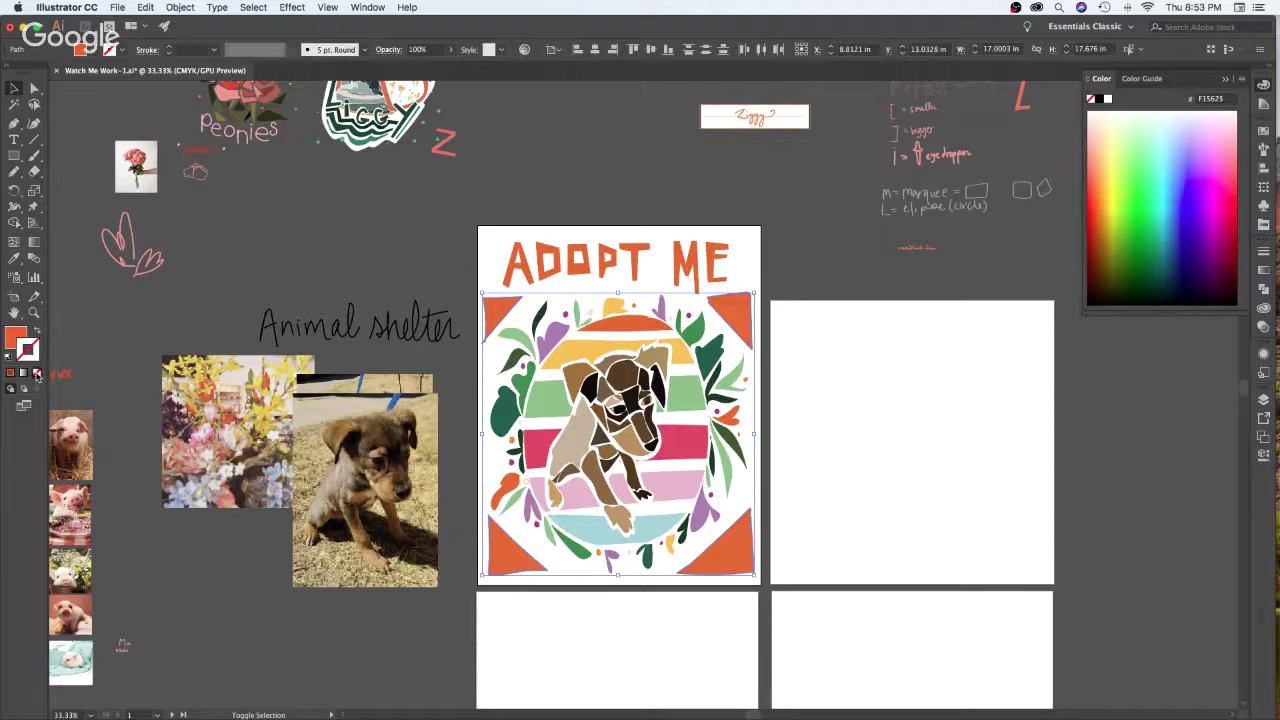
pyautogui.click(922, 519)
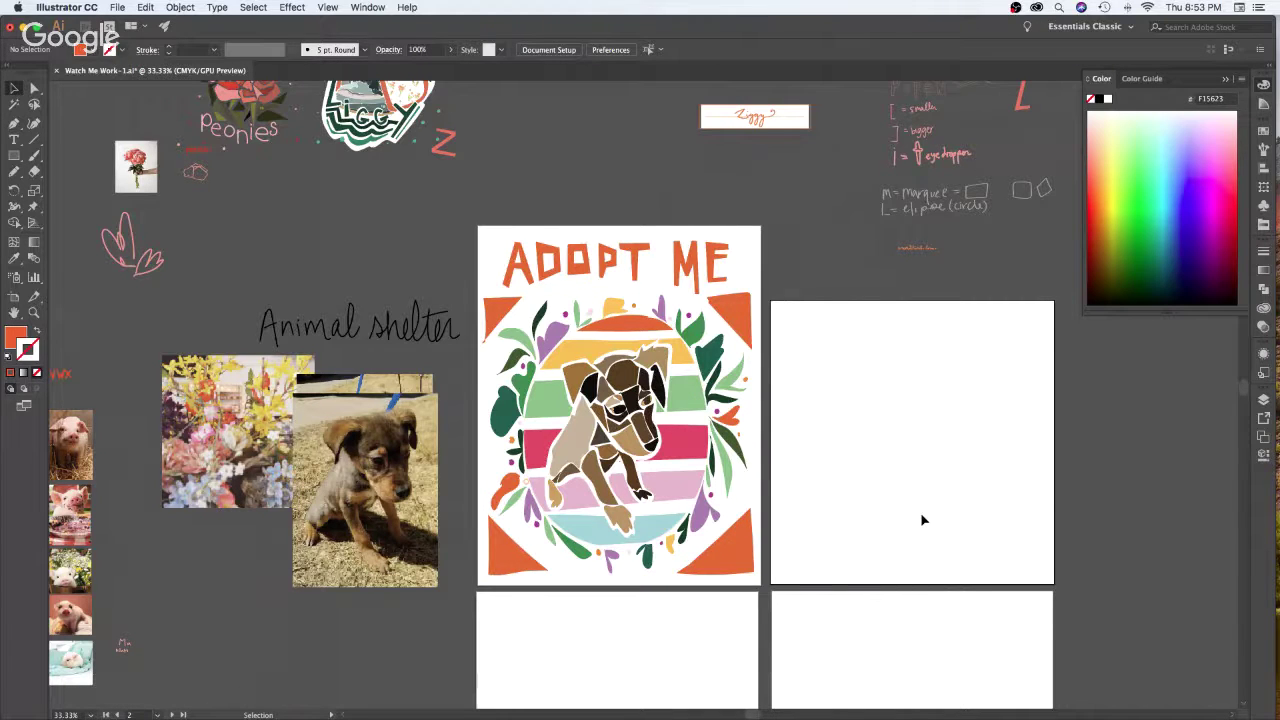
# Recolor the ADOPT ME title with the blue fill 009FCE and no stroke
pyautogui.click(748, 297)
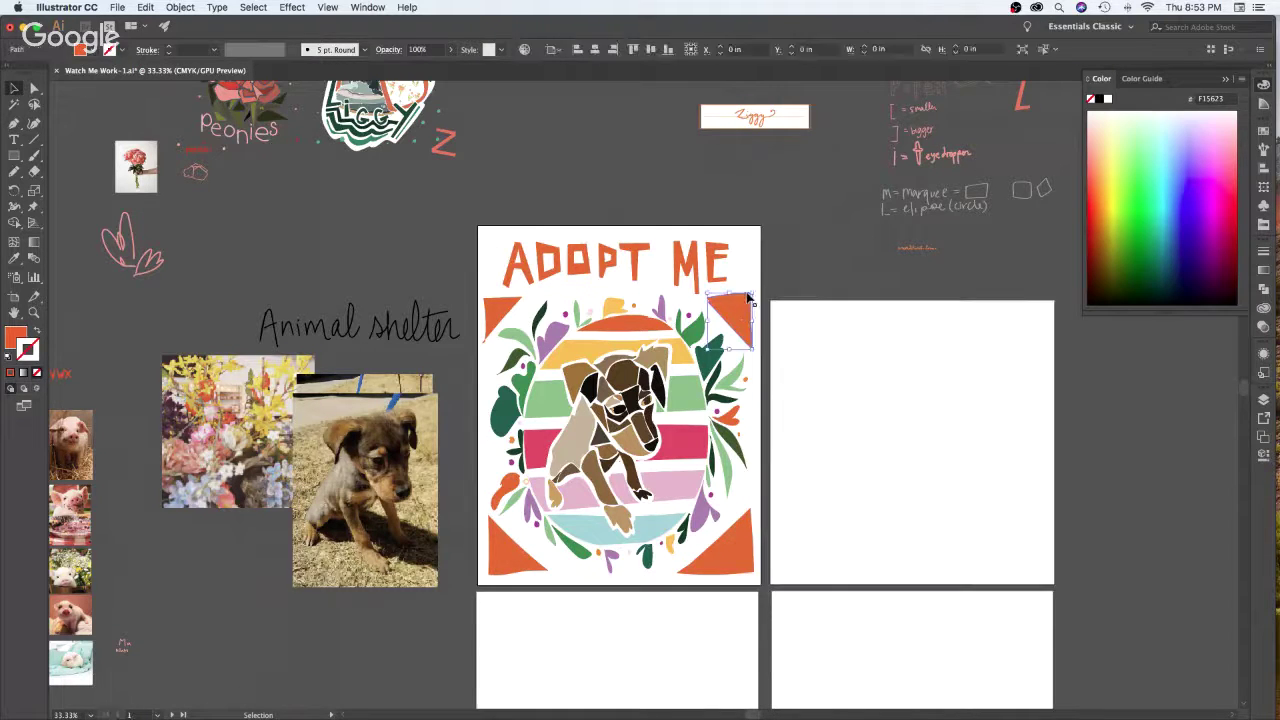
pyautogui.click(700, 258)
pyautogui.click(1195, 270)
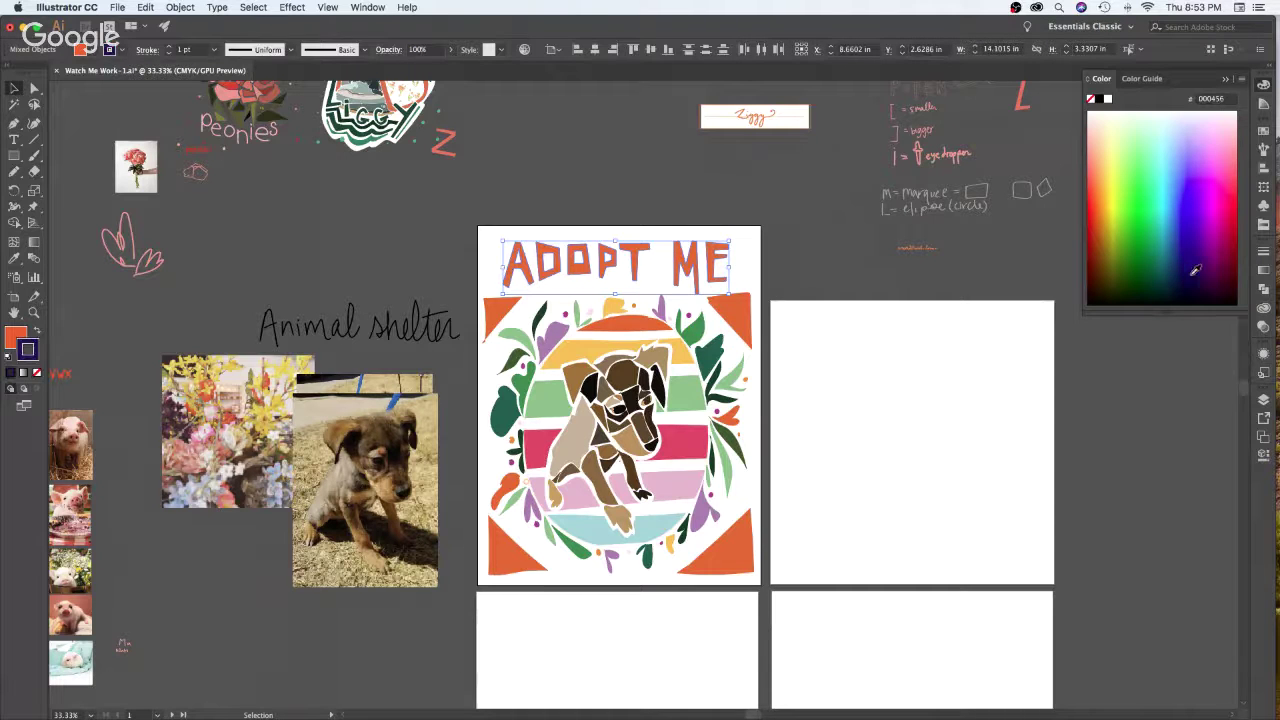
pyautogui.click(37, 372)
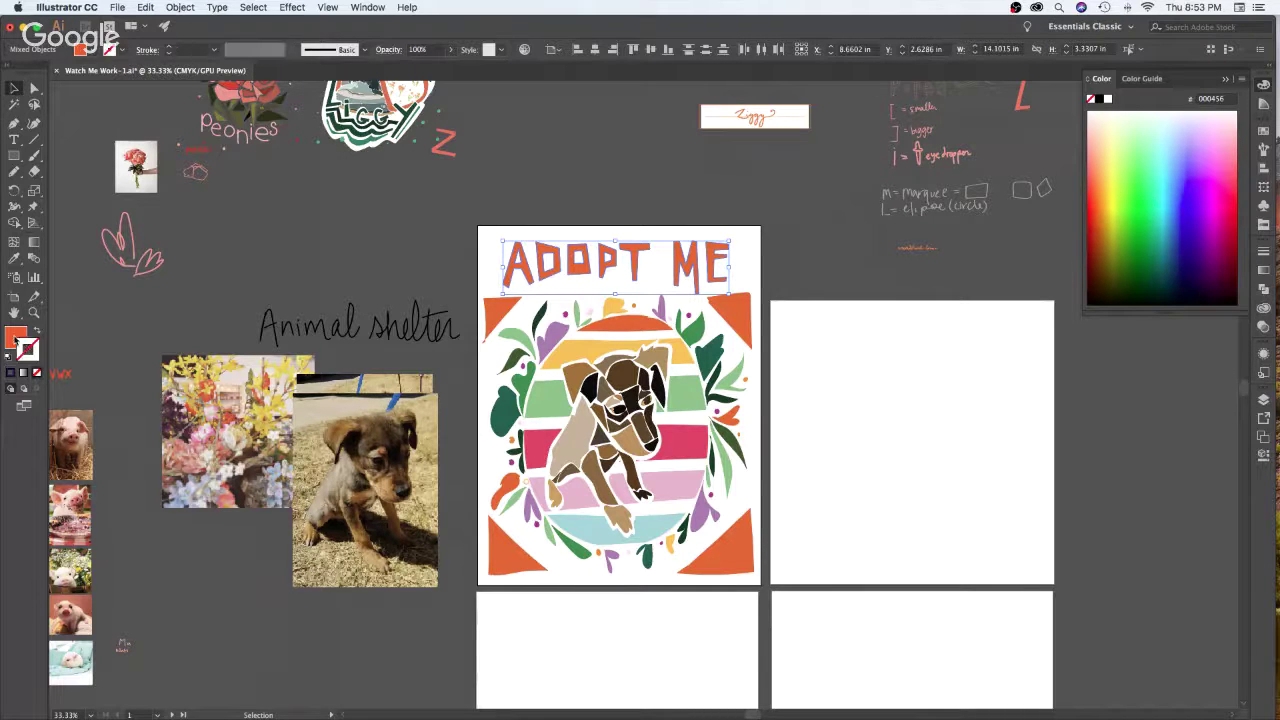
pyautogui.click(15, 338)
pyautogui.click(1166, 276)
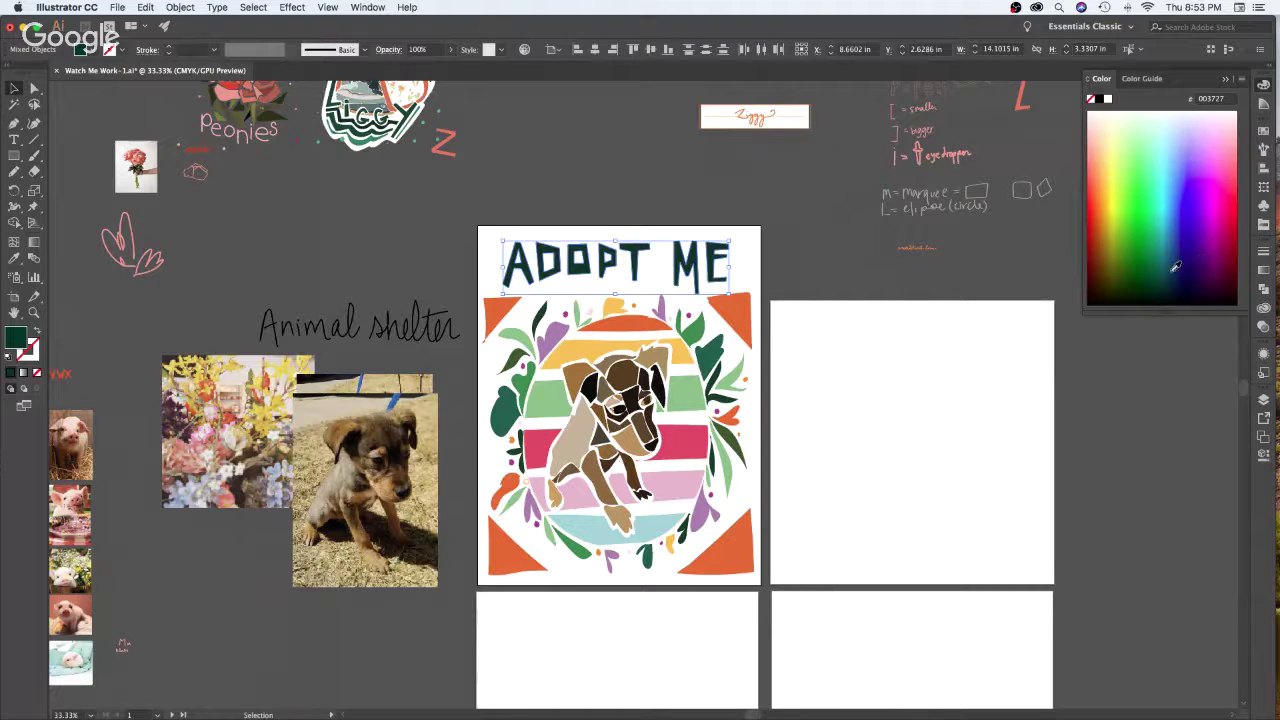
pyautogui.moveTo(1176, 266); pyautogui.dragTo(1146, 258)
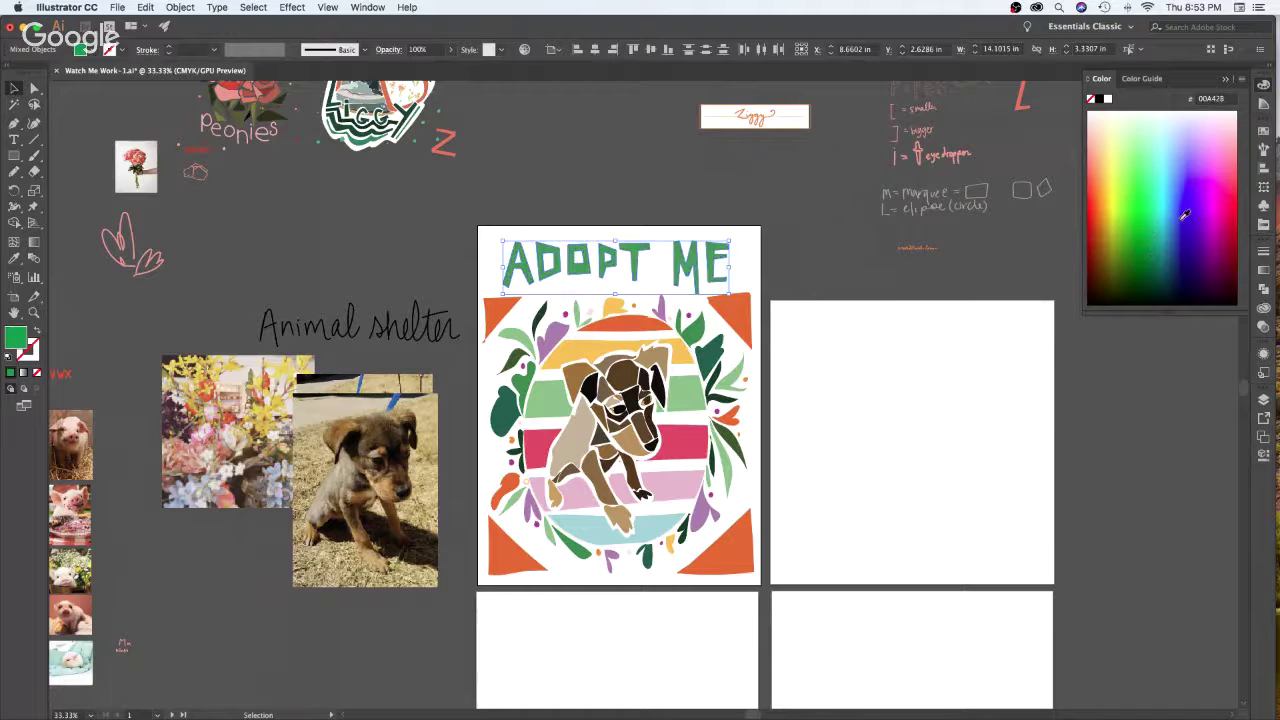
pyautogui.moveTo(1185, 215)
pyautogui.mouseDown()
pyautogui.moveTo(1179, 231)
pyautogui.moveTo(1200, 224)
pyautogui.moveTo(1171, 222)
pyautogui.moveTo(1175, 235)
pyautogui.mouseUp()
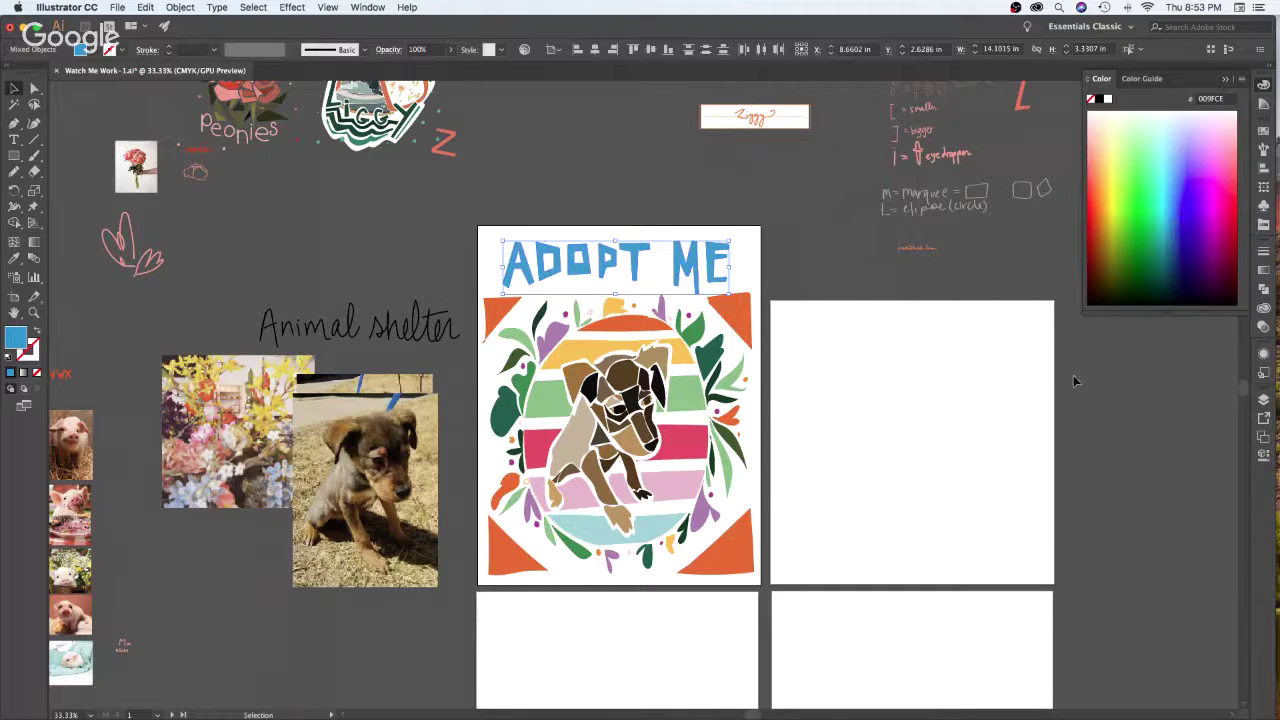
pyautogui.click(1005, 521)
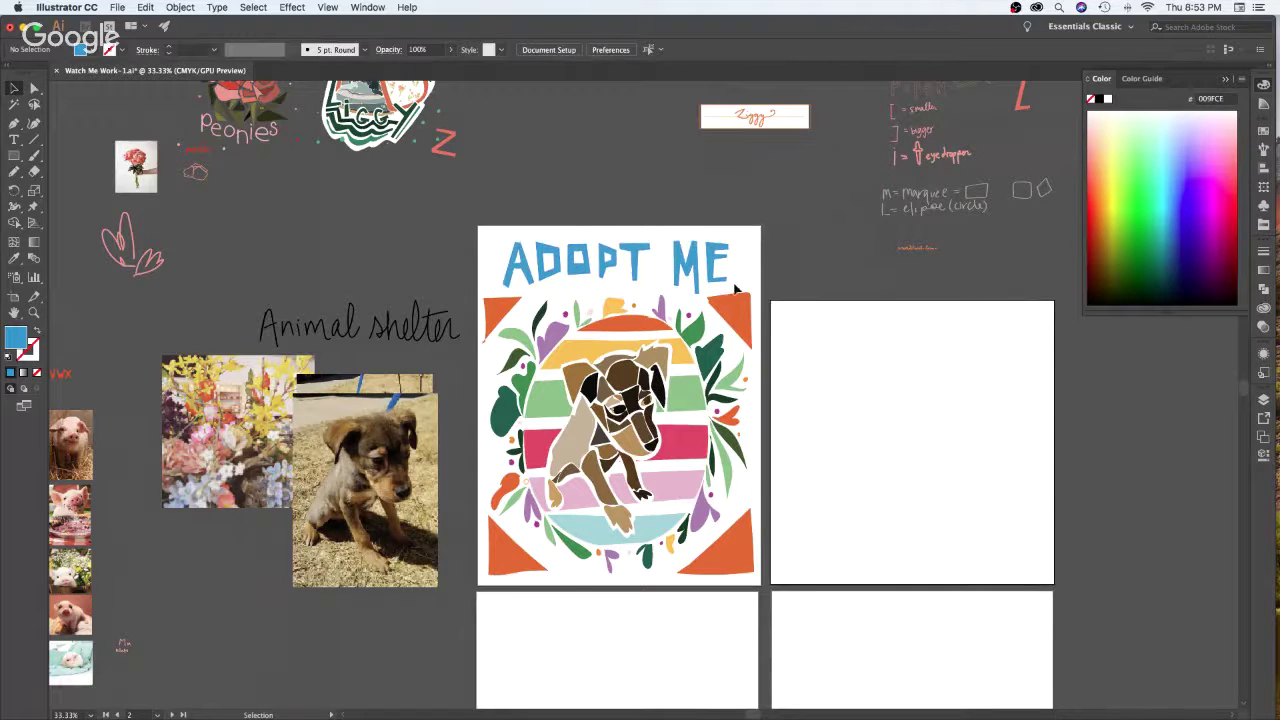
# Move the two upper corner triangles off the design and slightly enlarge the grouped puppy and wreath artwork
pyautogui.click(746, 314)
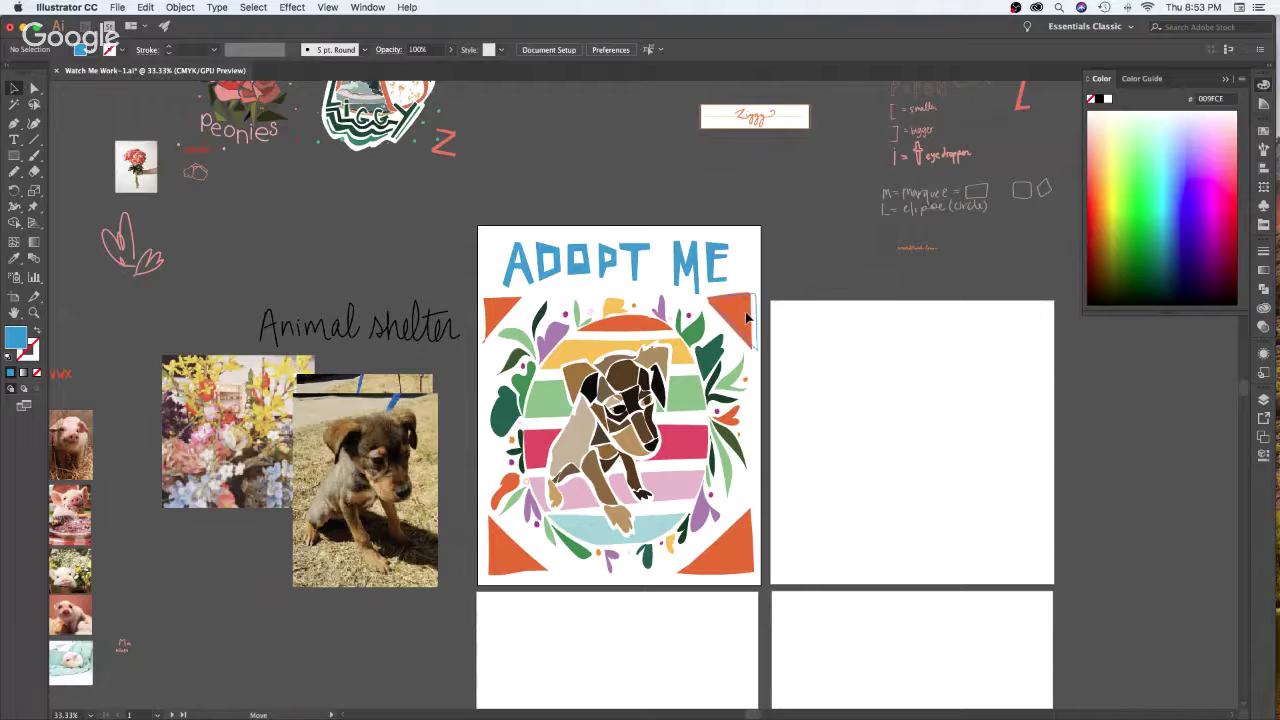
pyautogui.moveTo(746, 317); pyautogui.dragTo(903, 407)
pyautogui.moveTo(508, 310); pyautogui.dragTo(394, 176)
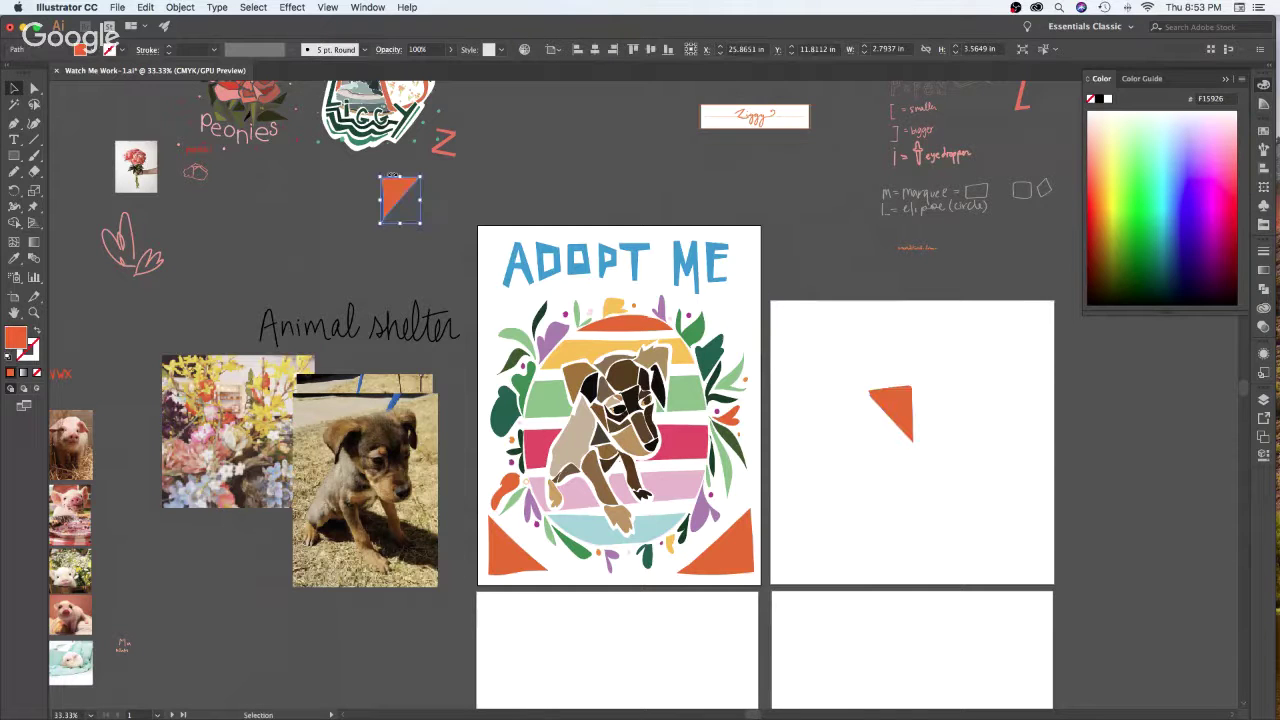
pyautogui.click(548, 518)
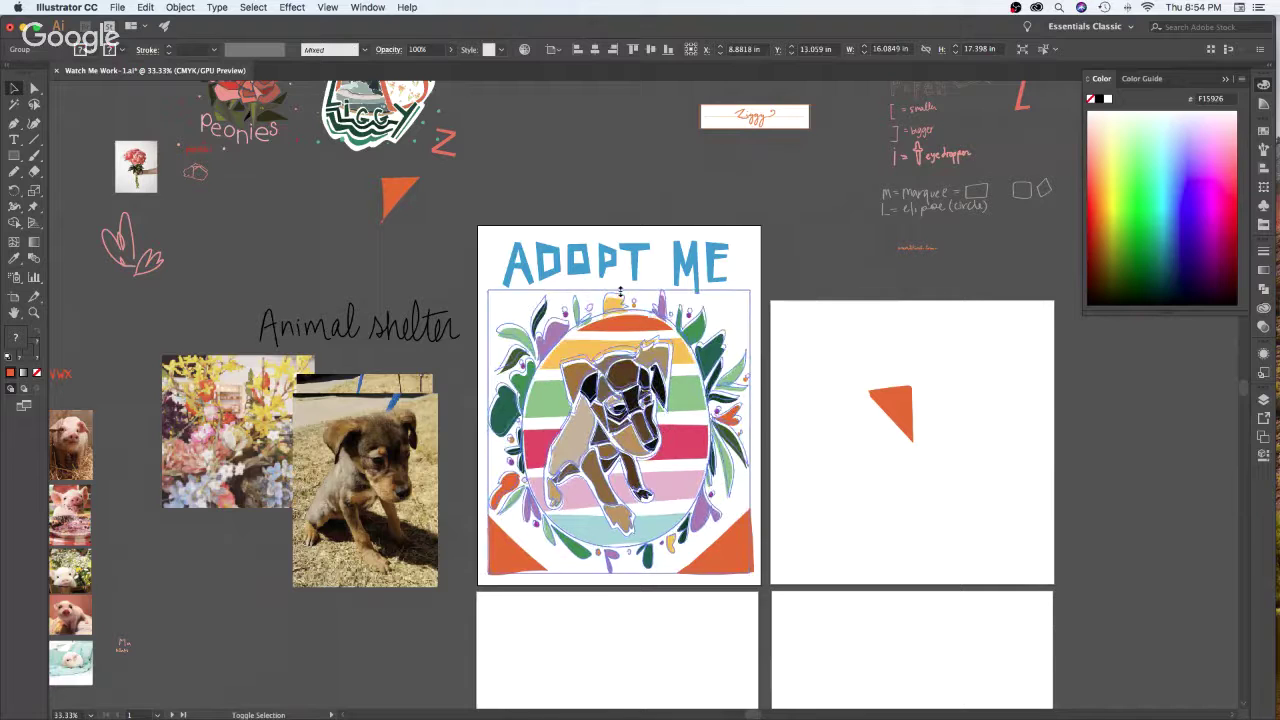
pyautogui.click(820, 366)
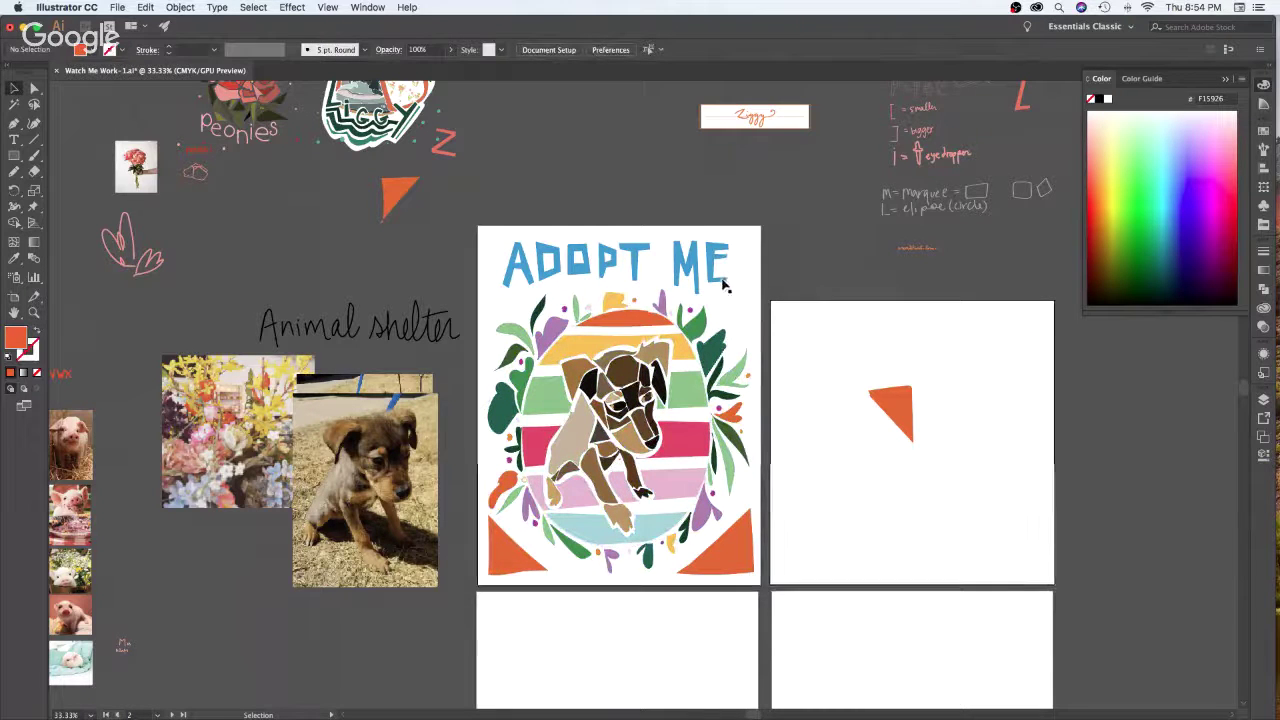
# Lower the letters of the ADOPT ME title, with the outer A and E lowest, so the words arch over the wreath
pyautogui.moveTo(726, 285); pyautogui.dragTo(728, 317)
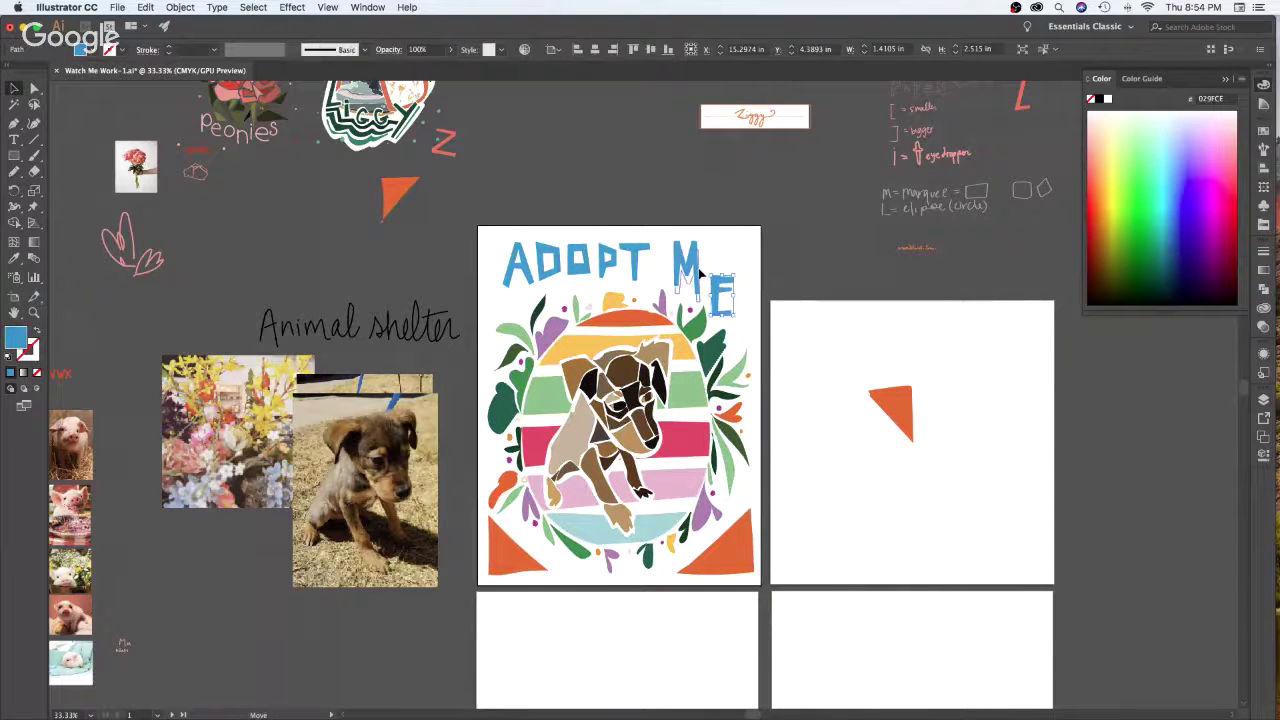
pyautogui.press('cmd+z')
pyautogui.click(643, 273)
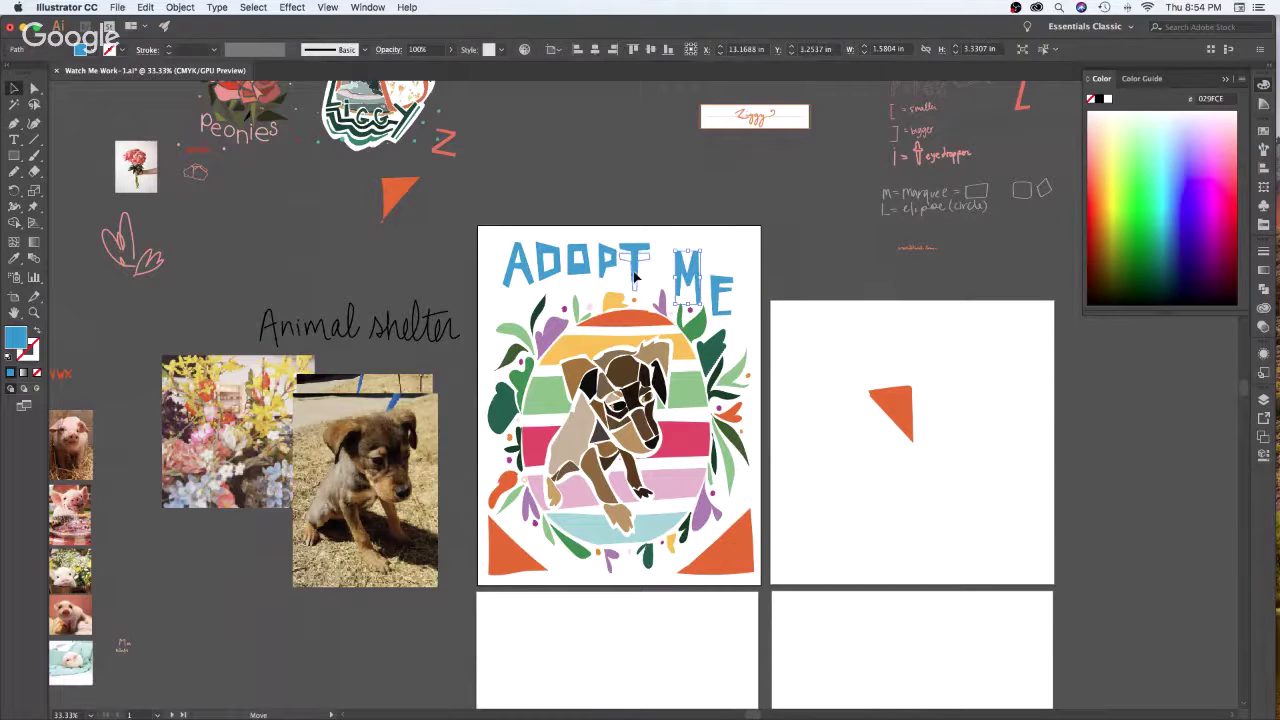
pyautogui.moveTo(599, 285); pyautogui.dragTo(526, 293)
pyautogui.click(581, 279)
pyautogui.click(550, 223)
pyautogui.click(788, 350)
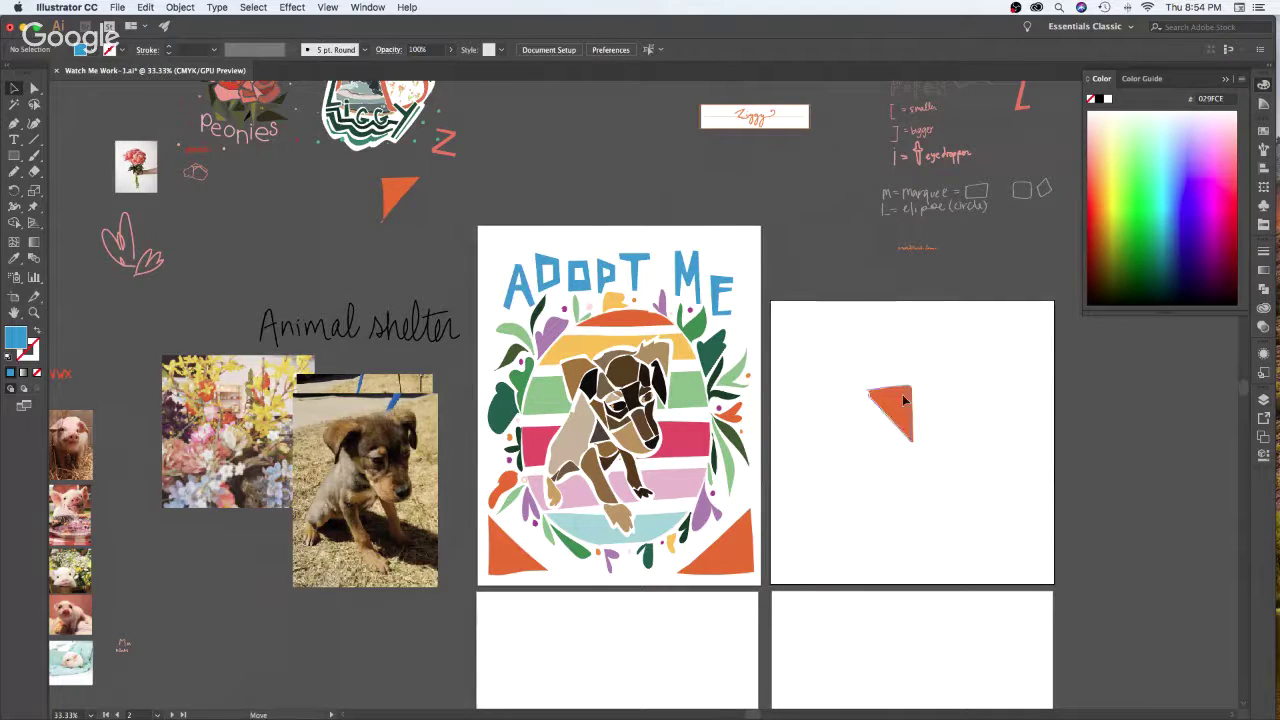
# Shift the spare triangle aside on the neighboring artboard and paint smaller triangle outlines in the poster's two upper corners
pyautogui.moveTo(903, 400); pyautogui.dragTo(843, 323)
pyautogui.press('b')
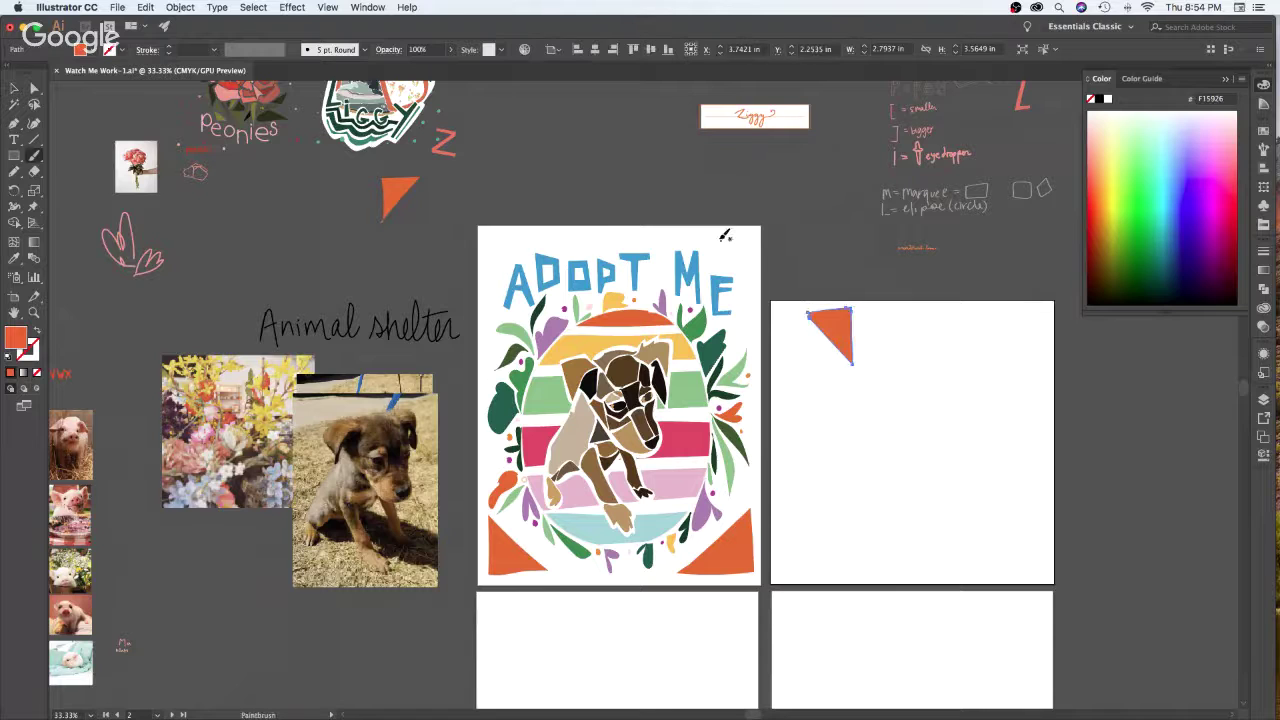
pyautogui.moveTo(700, 236)
pyautogui.mouseDown()
pyautogui.moveTo(747, 276)
pyautogui.moveTo(749, 234)
pyautogui.moveTo(702, 228)
pyautogui.mouseUp()
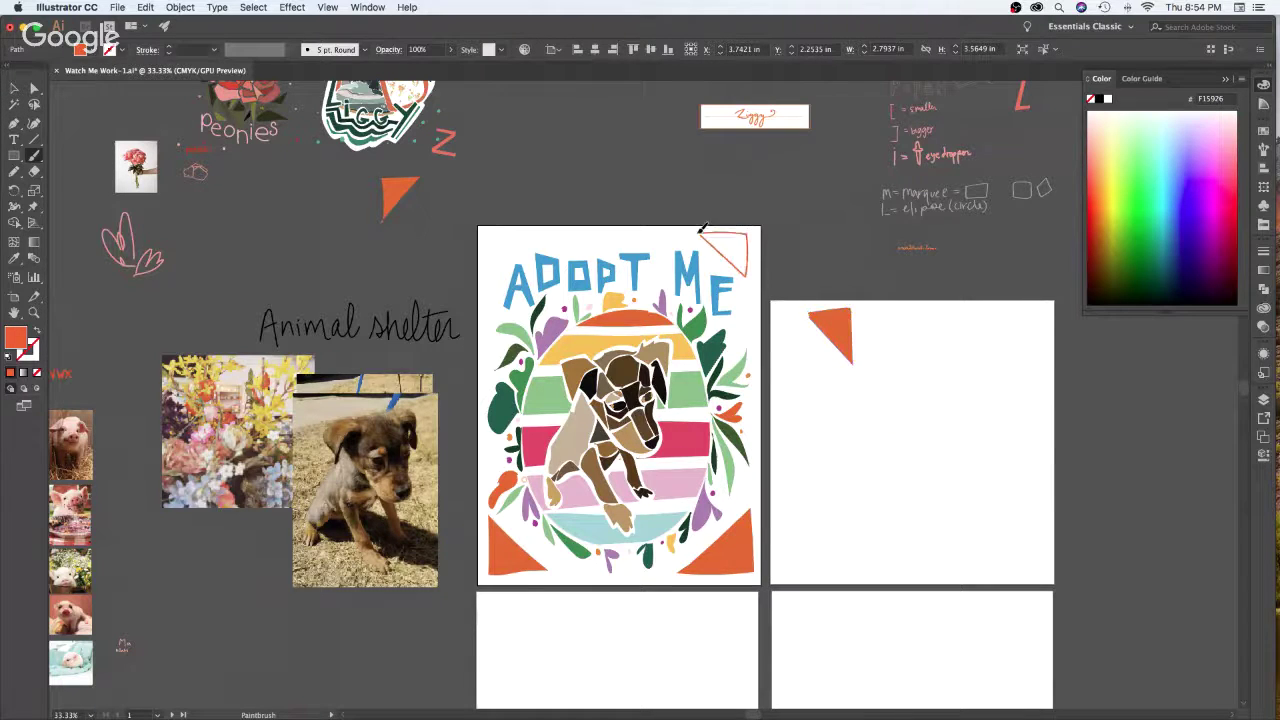
pyautogui.moveTo(494, 292)
pyautogui.mouseDown()
pyautogui.moveTo(492, 233)
pyautogui.moveTo(533, 234)
pyautogui.moveTo(498, 287)
pyautogui.mouseUp()
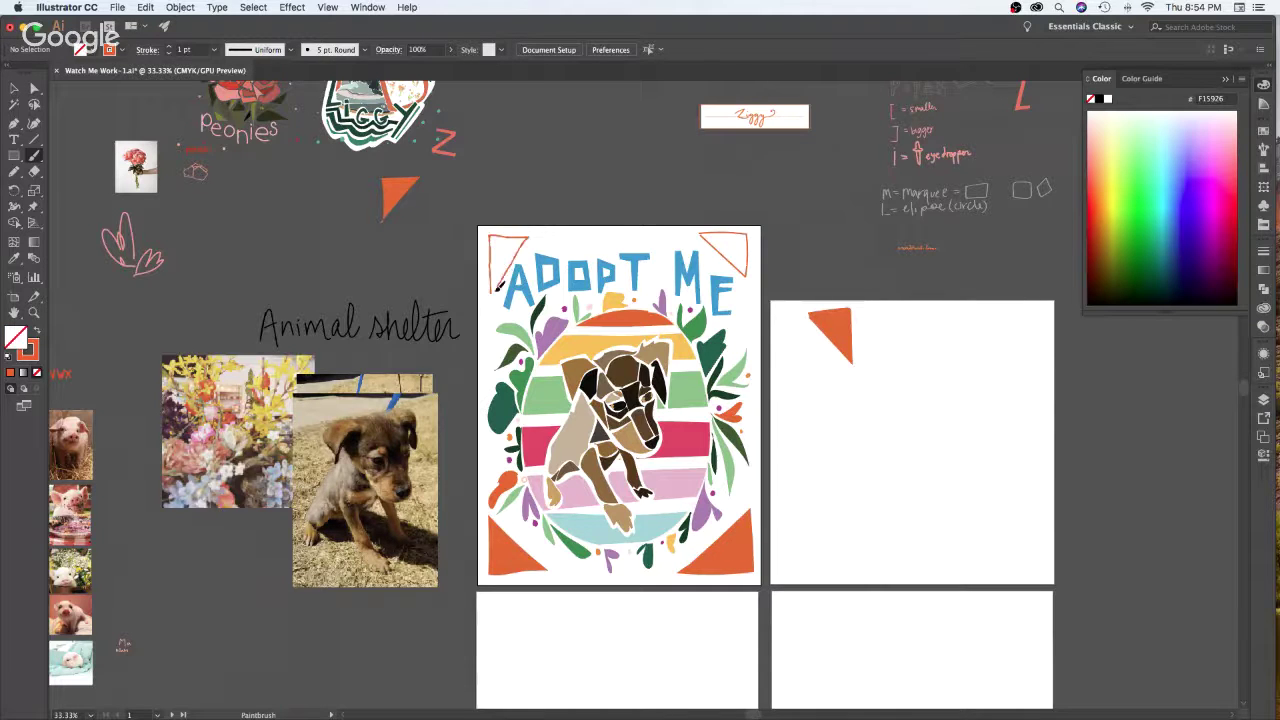
# Fill both new upper corner triangles with the orange sampled from the lower corner triangle, without a stroke
pyautogui.press('v')
pyautogui.click(746, 250)
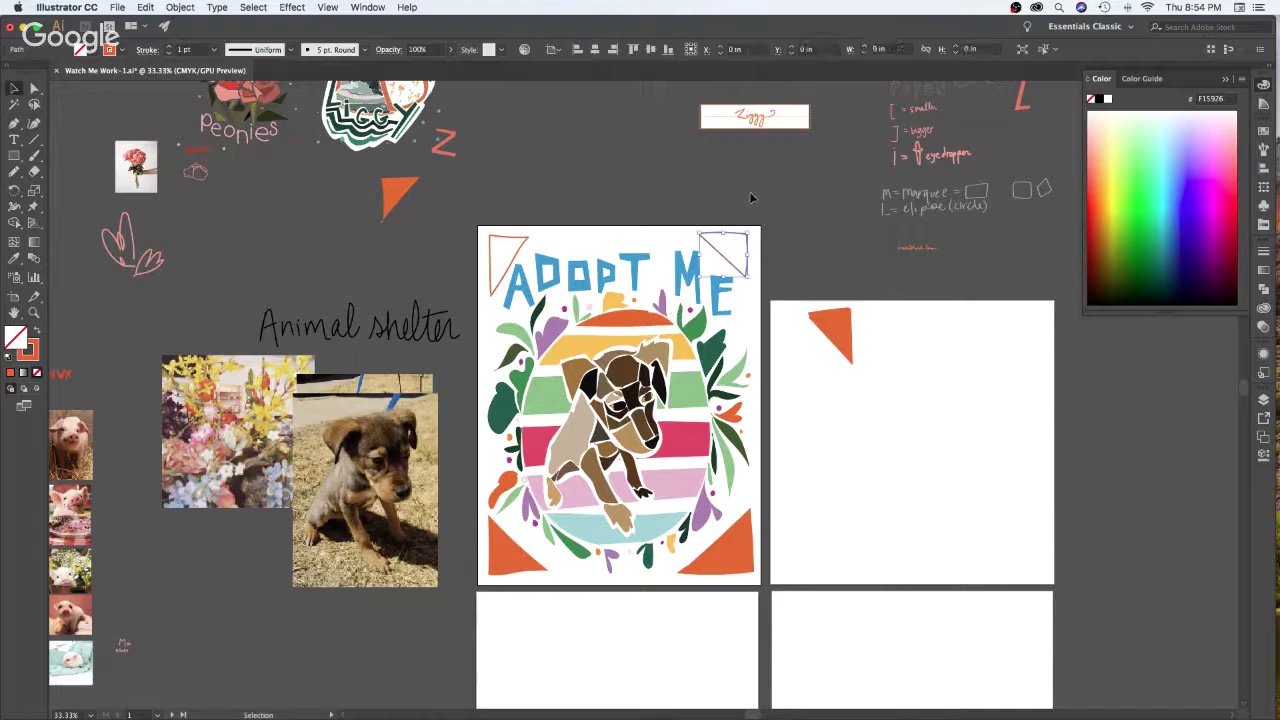
pyautogui.keyDown('shift'); pyautogui.click(503, 244); pyautogui.keyUp('shift')
pyautogui.press('i')
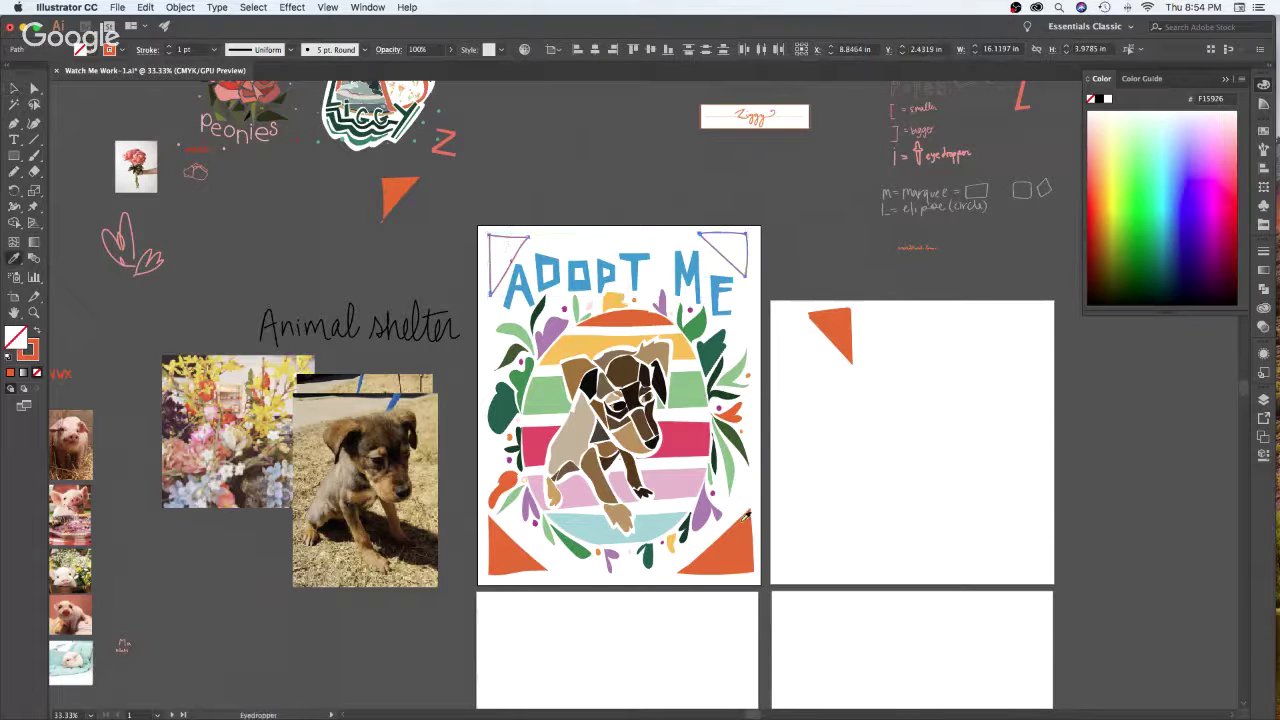
pyautogui.click(745, 516)
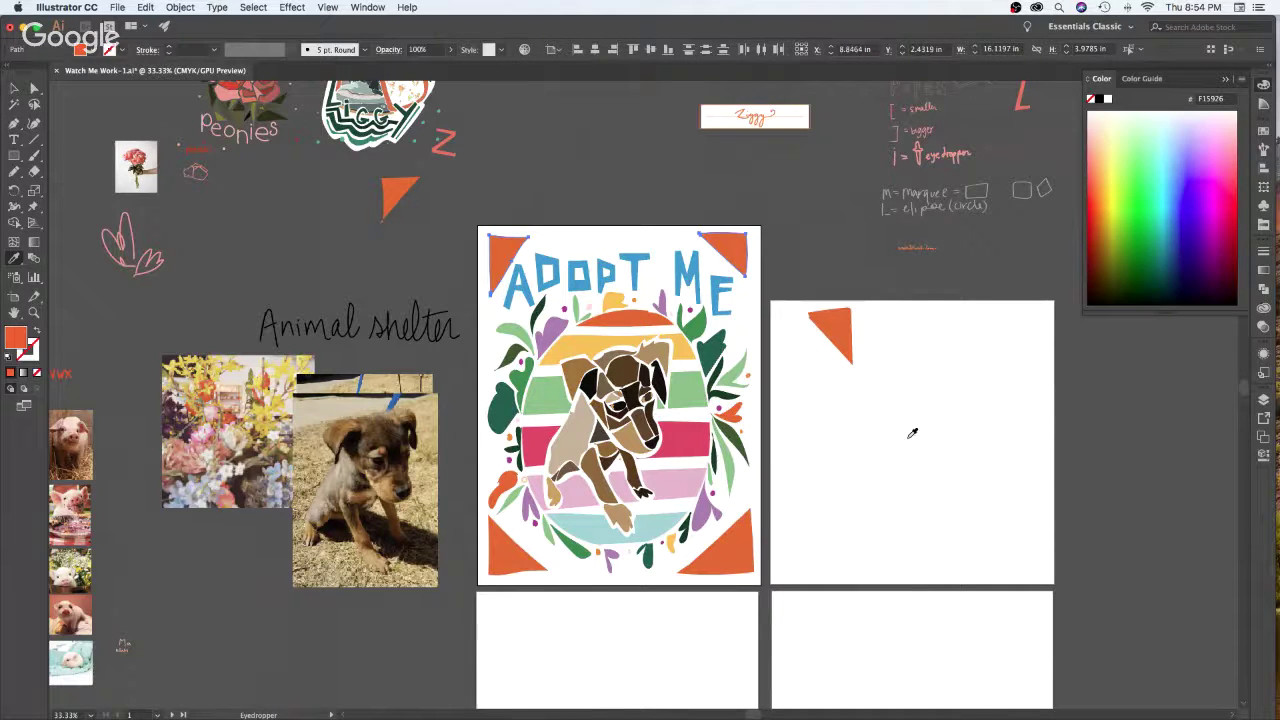
pyautogui.press('v')
pyautogui.click(942, 470)
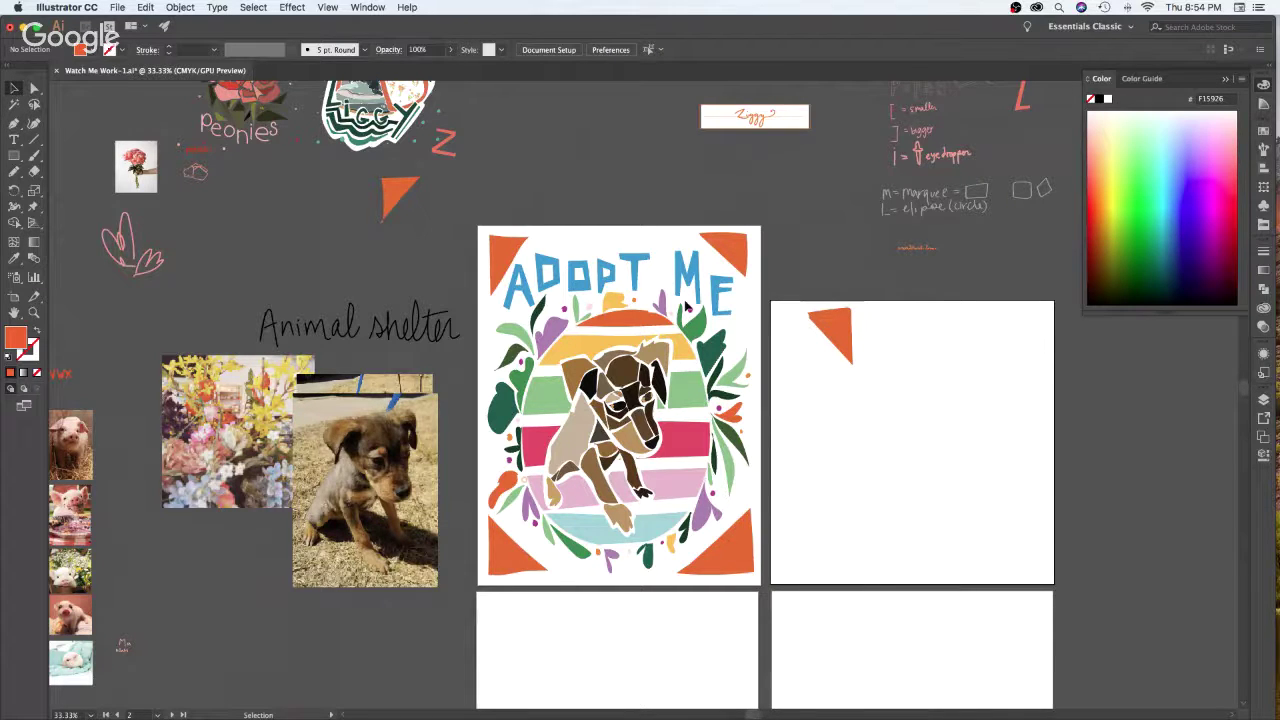
# Raise the title letters D, O, P and T slightly above the A to strengthen the arch
pyautogui.click(609, 272)
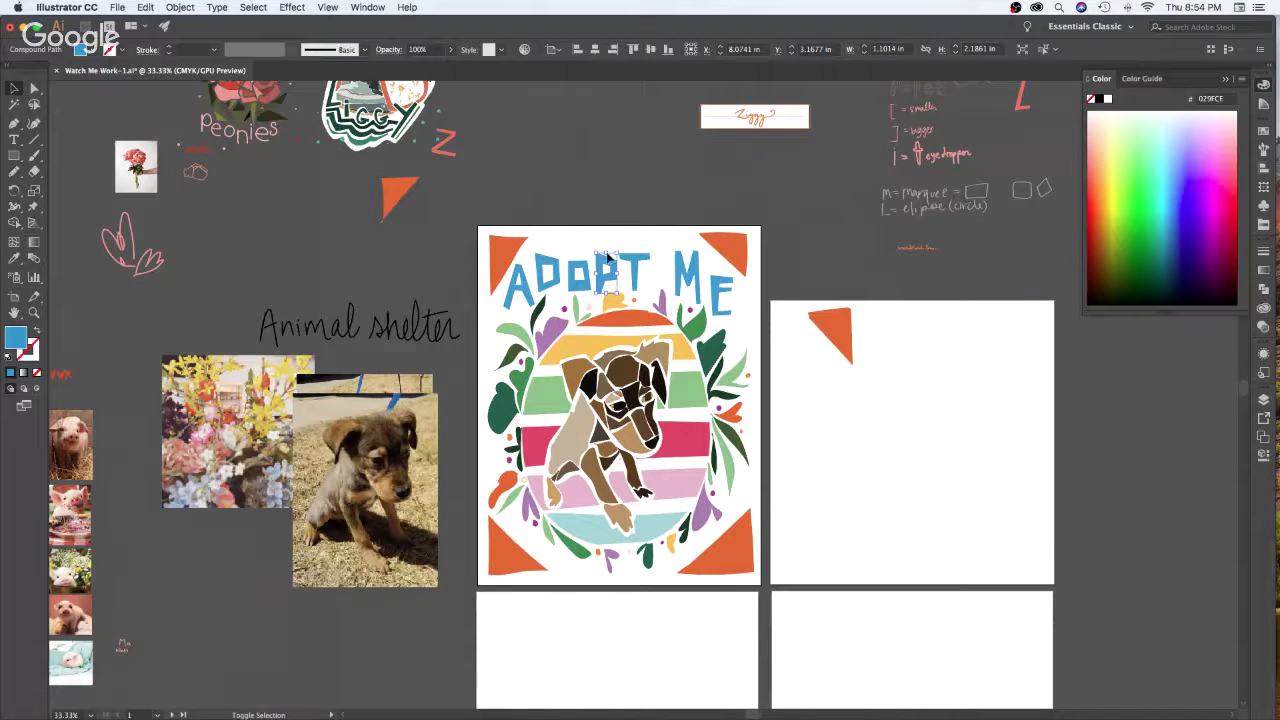
pyautogui.click(660, 232)
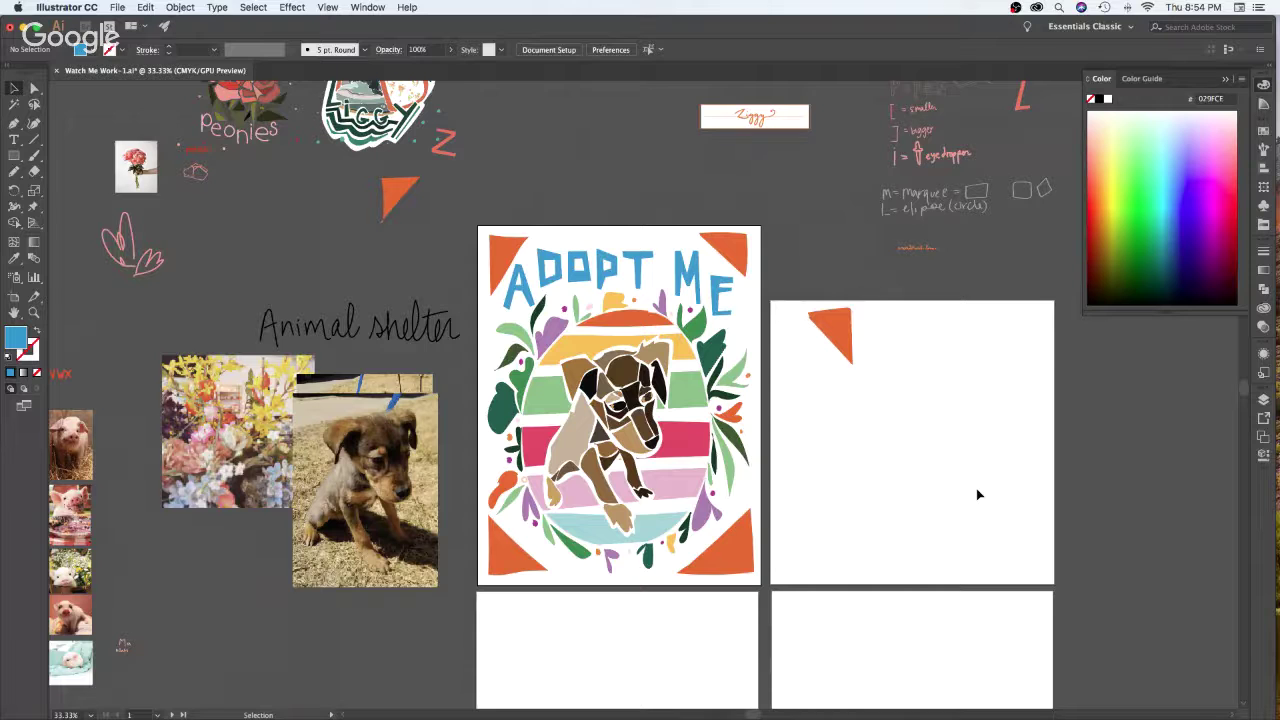
pyautogui.press('super+equal')
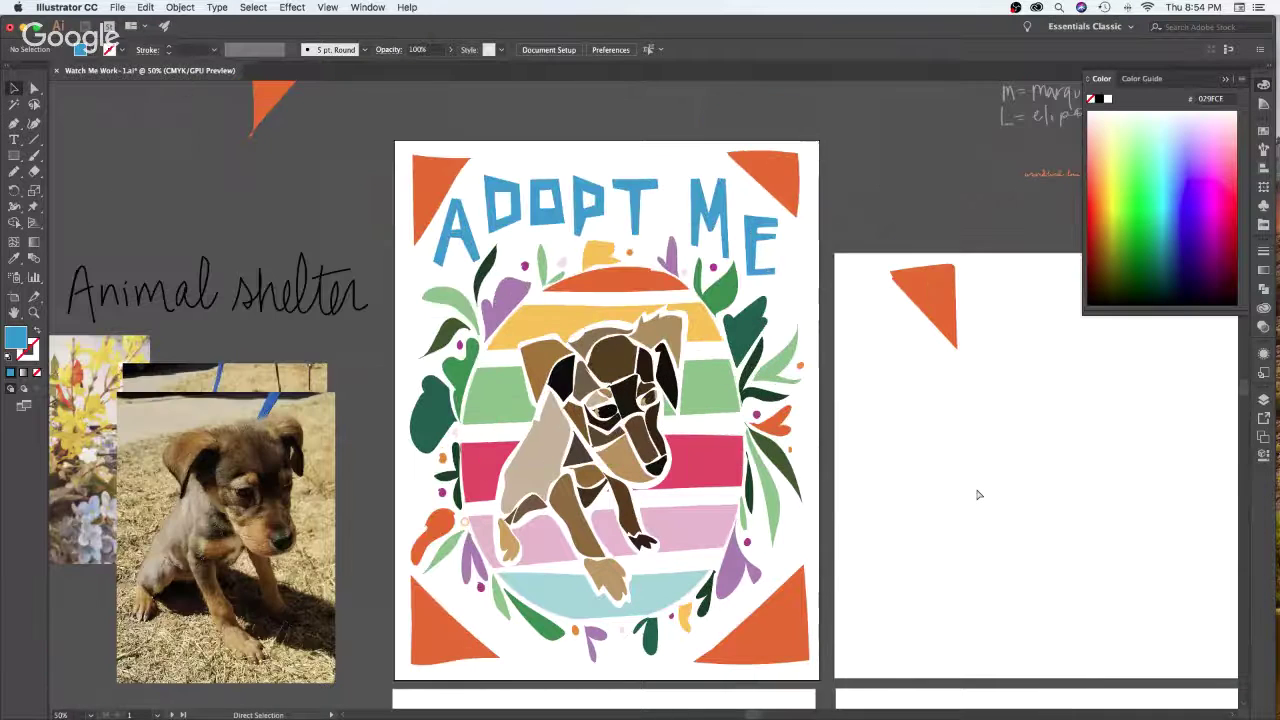
# Delete the spare orange triangle from the neighboring artboard
pyautogui.press('v')
pyautogui.click(950, 315)
pyautogui.press('Delete')
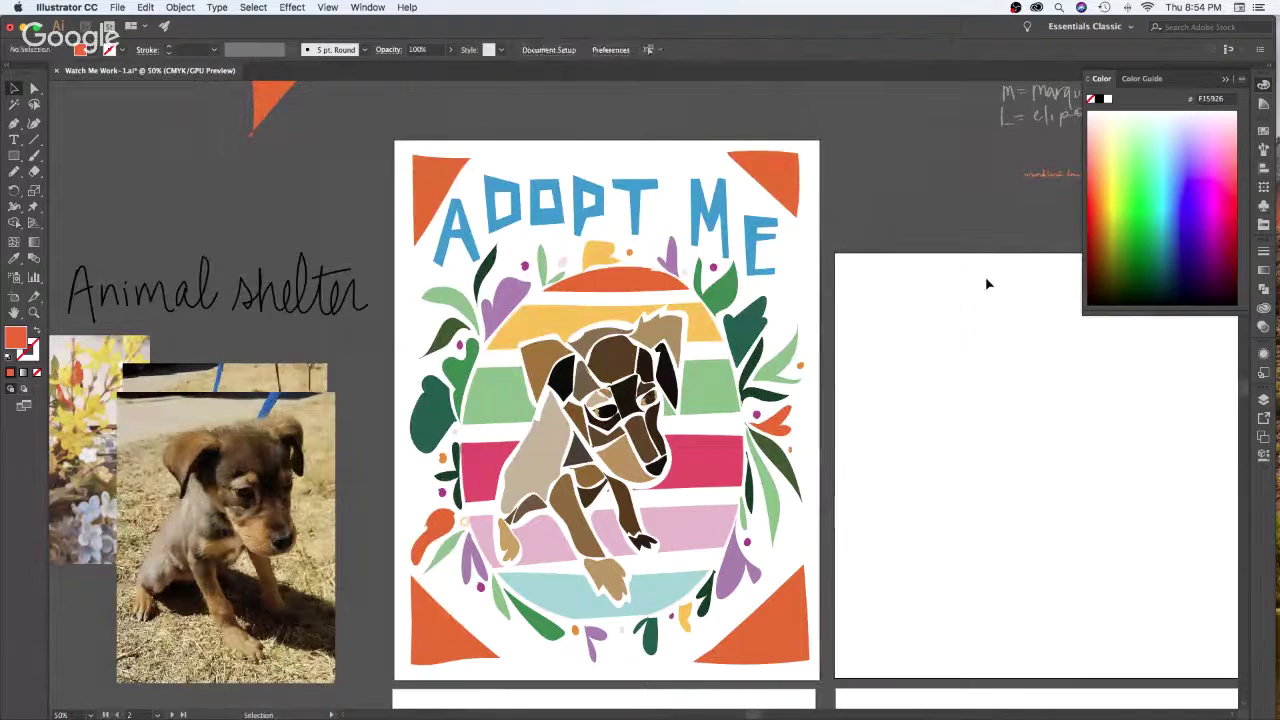
# Inside the wreath group, move the small outlined dot off the pink stripe's edge and fill it with orange F58220, no stroke
pyautogui.click(468, 530)
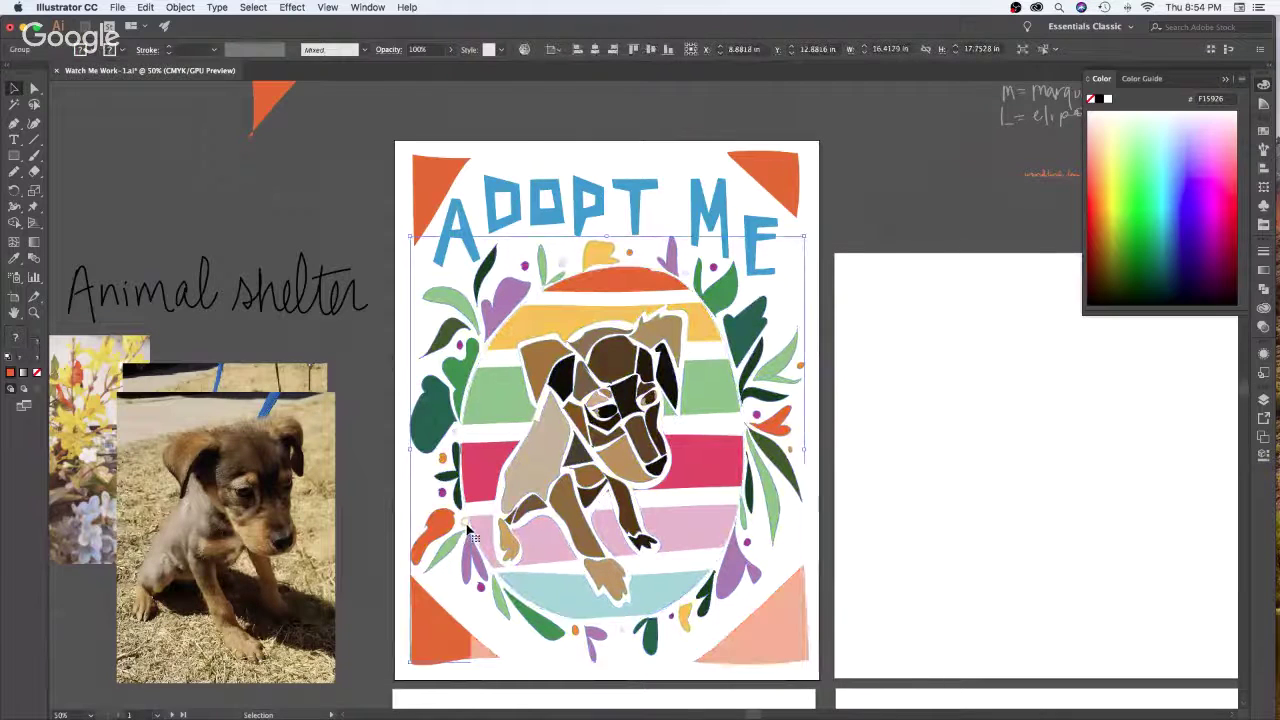
pyautogui.doubleClick(468, 530)
pyautogui.doubleClick(468, 530)
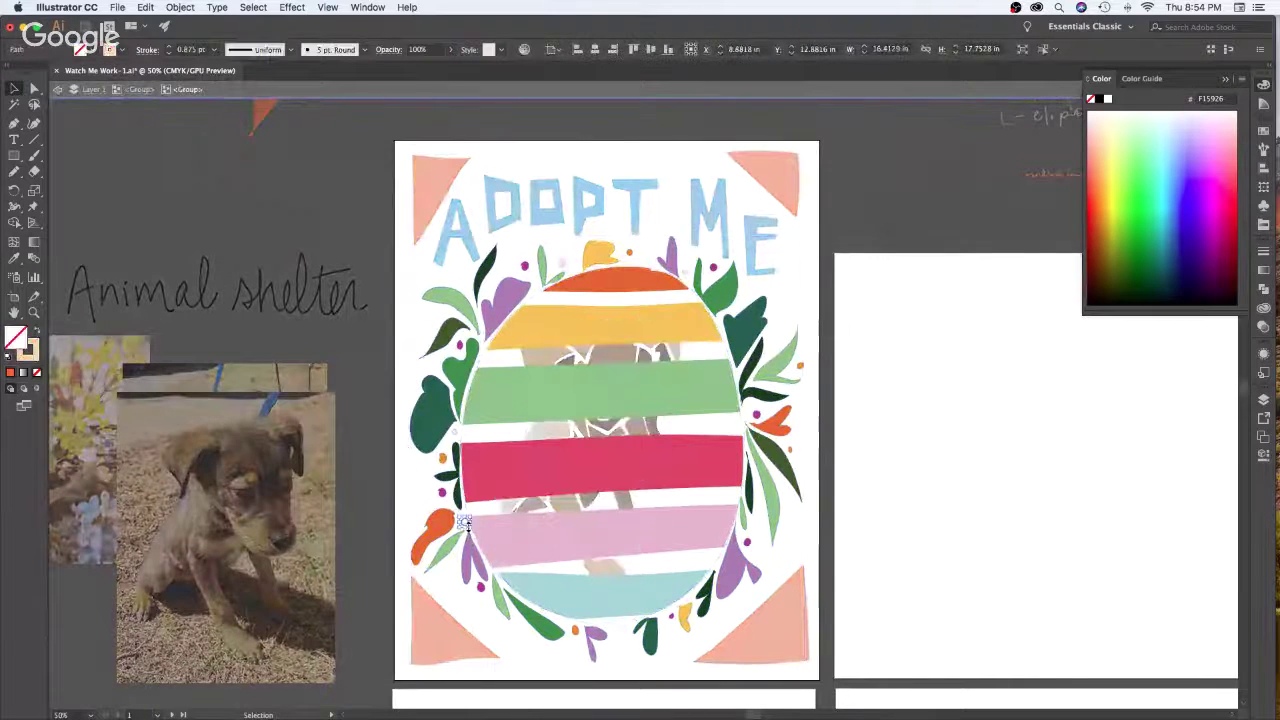
pyautogui.click(480, 535)
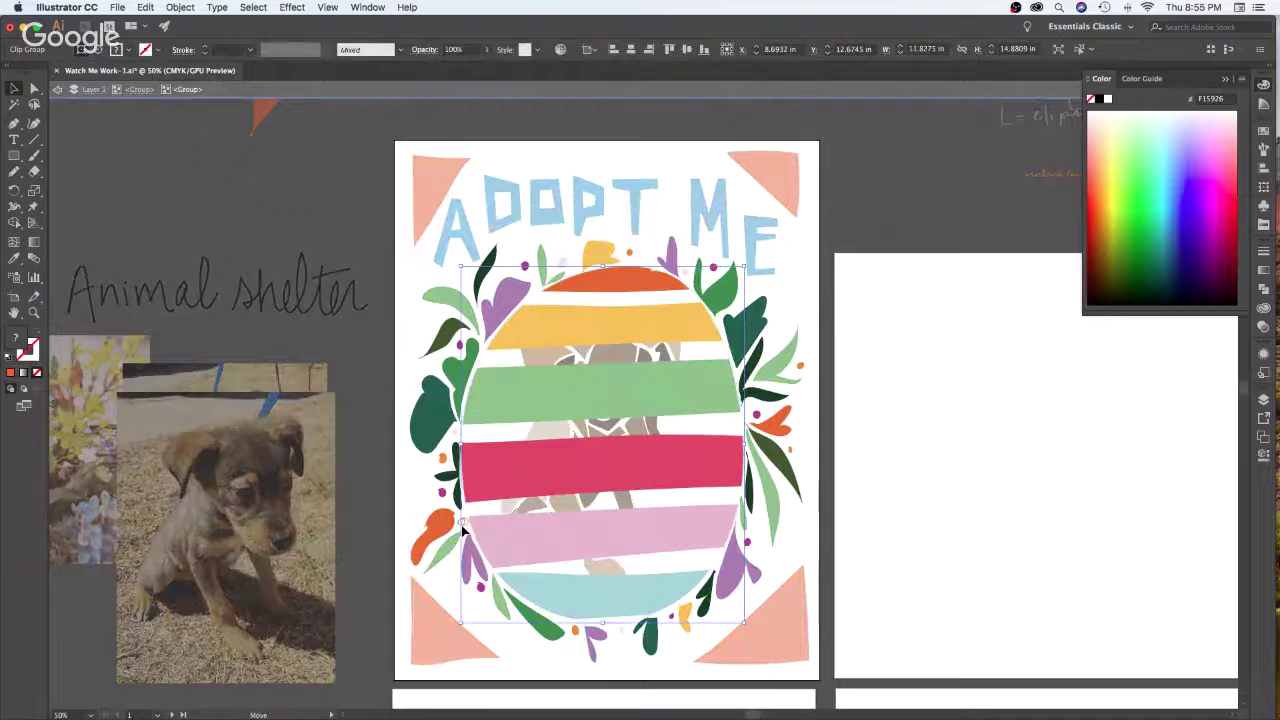
pyautogui.click(462, 523)
pyautogui.press('i')
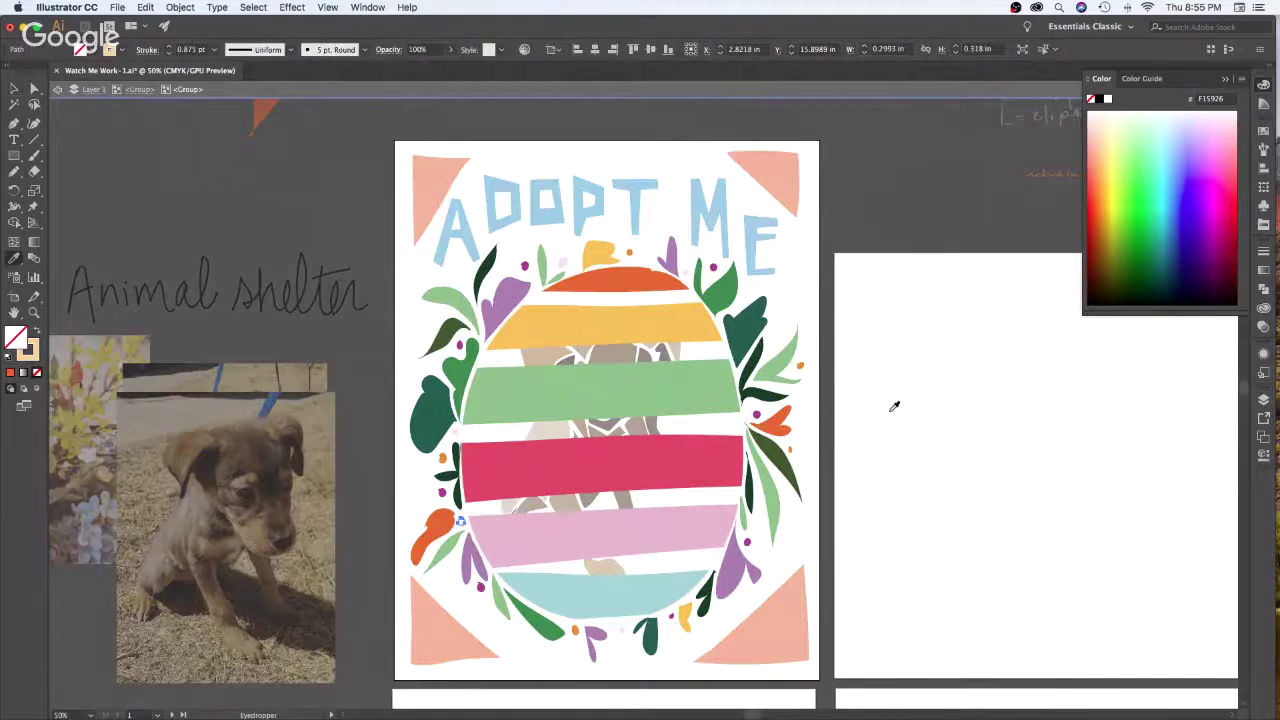
pyautogui.click(809, 348)
pyautogui.press('v')
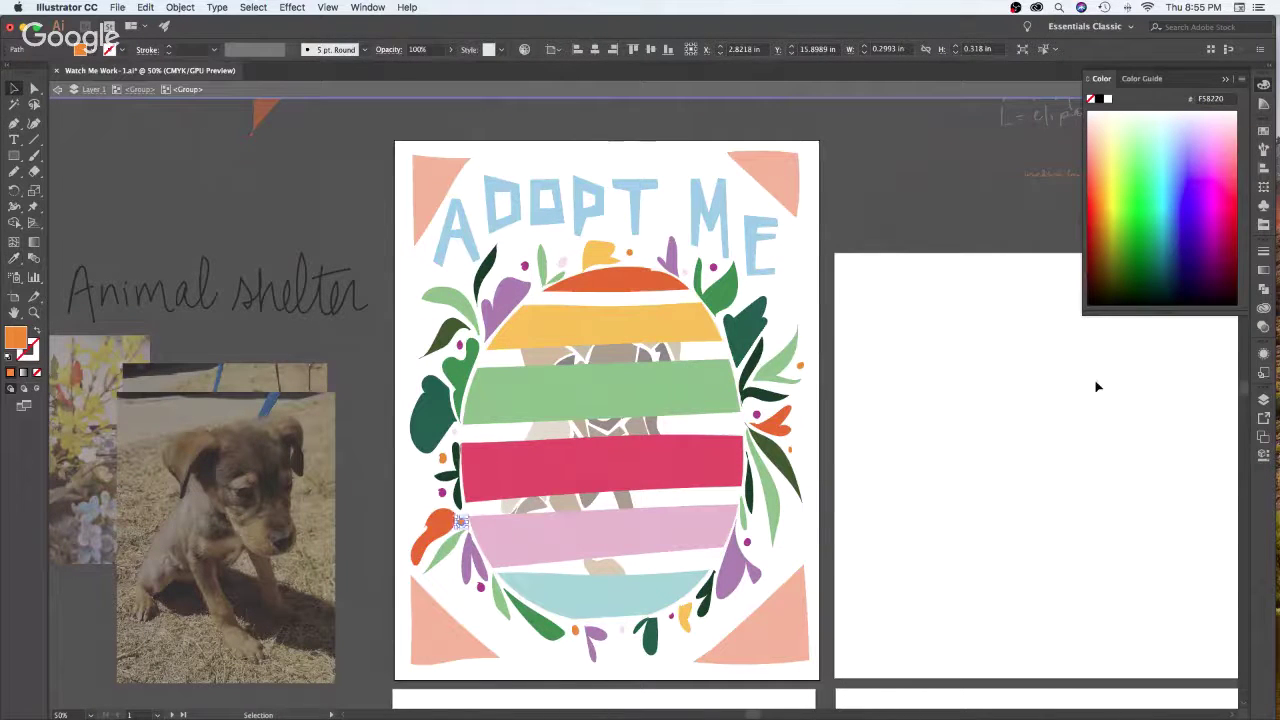
pyautogui.click(1095, 388)
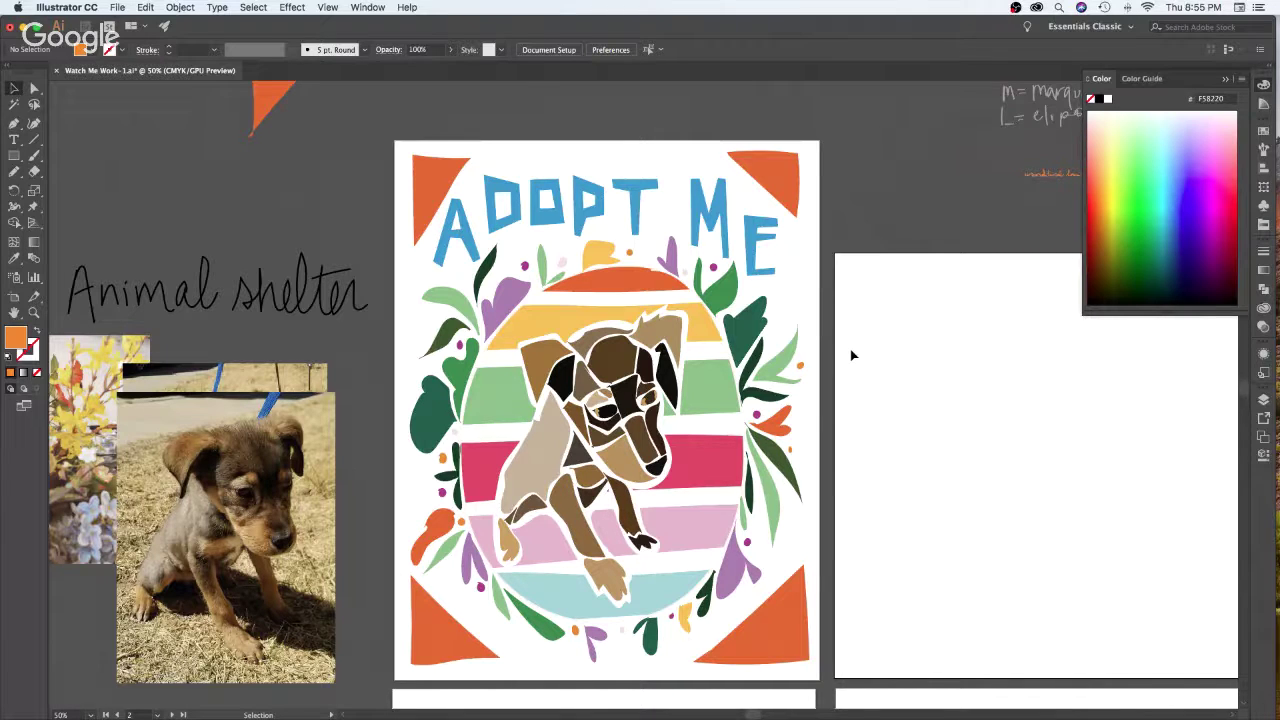
pyautogui.hscroll(2, 1043, 594)
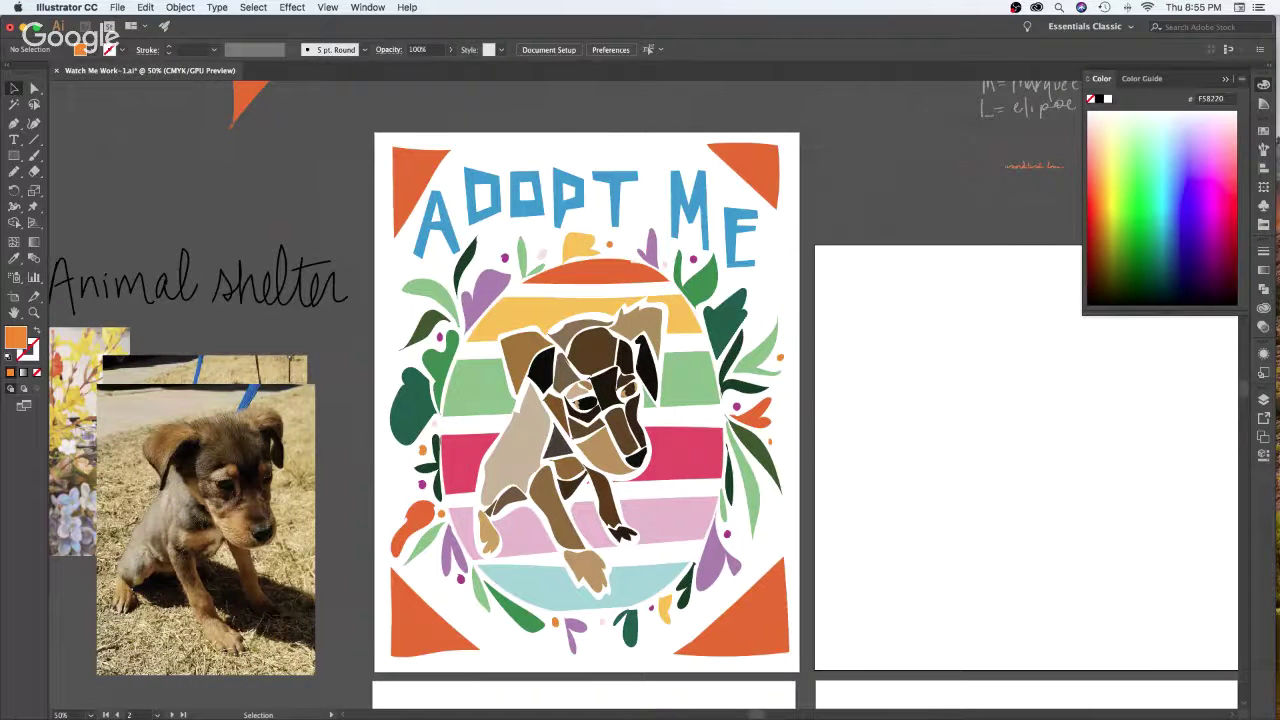
pyautogui.press('super+Tab')
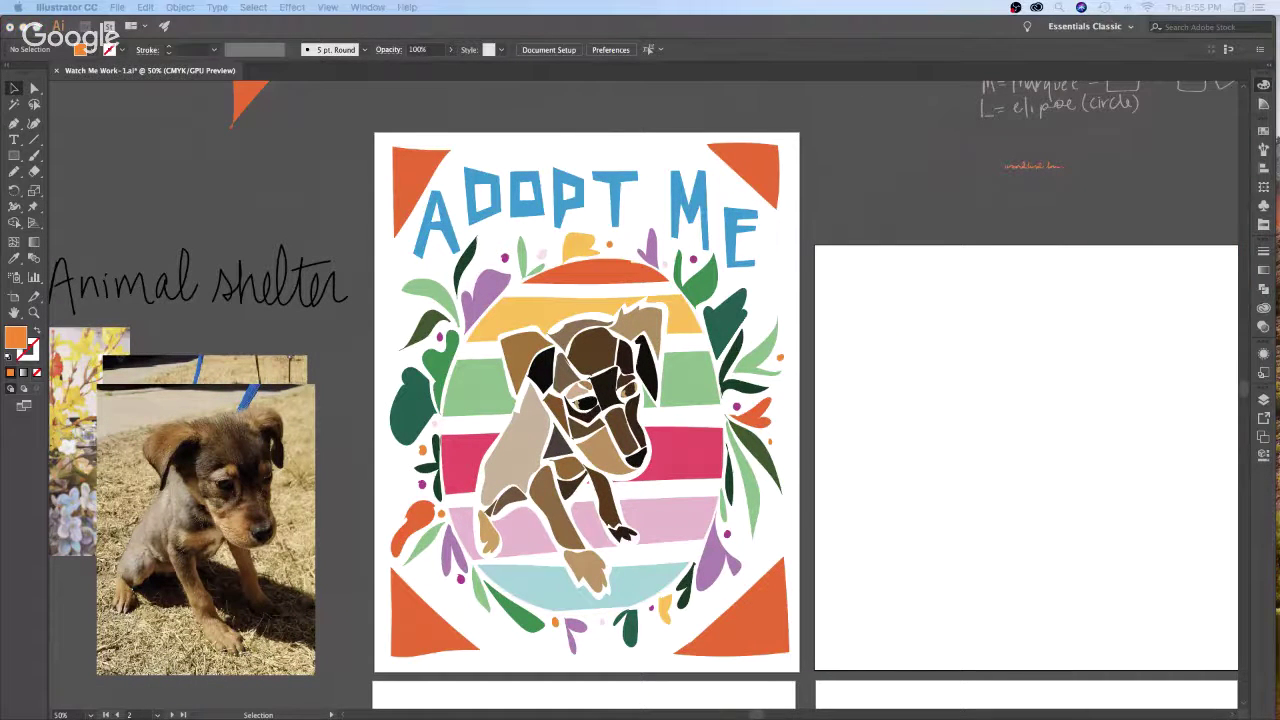